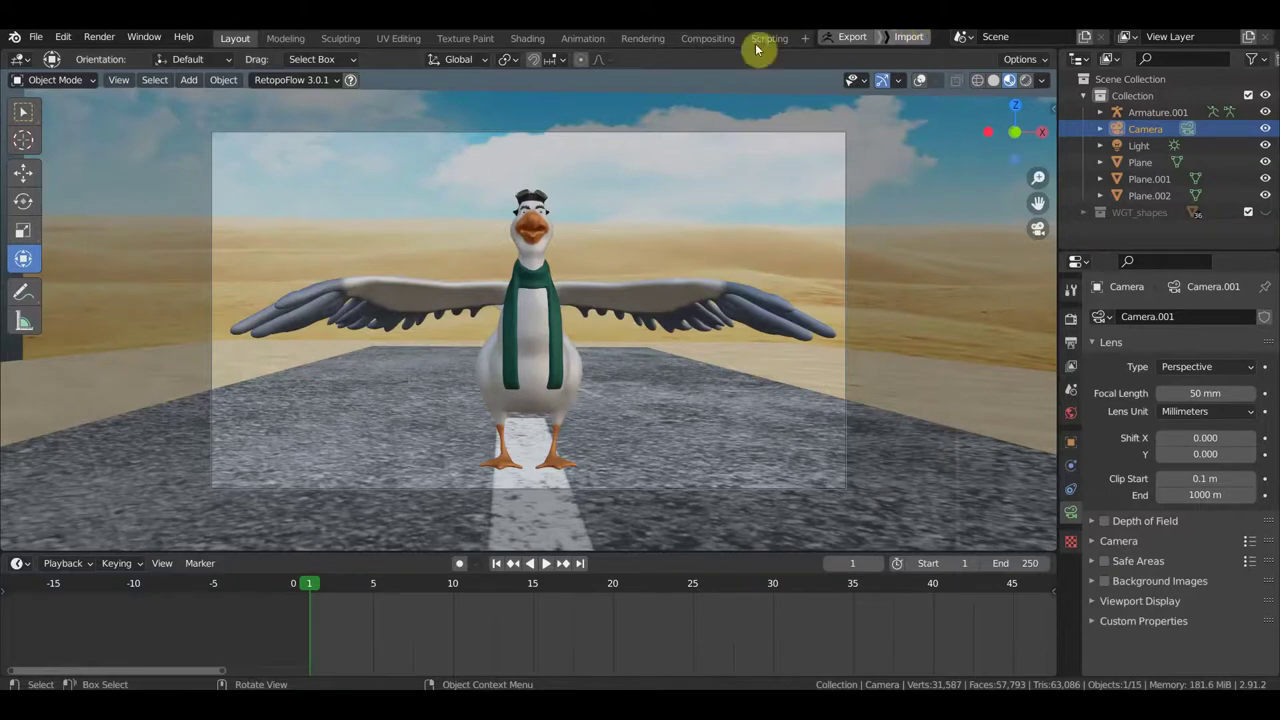
# Step: Orbit to a low side view along the road and hide the sandy ground Plane
pyautogui.moveTo(651, 323)
pyautogui.mouseDown(button='middle')
pyautogui.moveTo(608, 340)
pyautogui.moveTo(616, 400)
pyautogui.moveTo(563, 344)
pyautogui.moveTo(581, 348)
pyautogui.moveTo(553, 334)
pyautogui.mouseUp(button='middle')
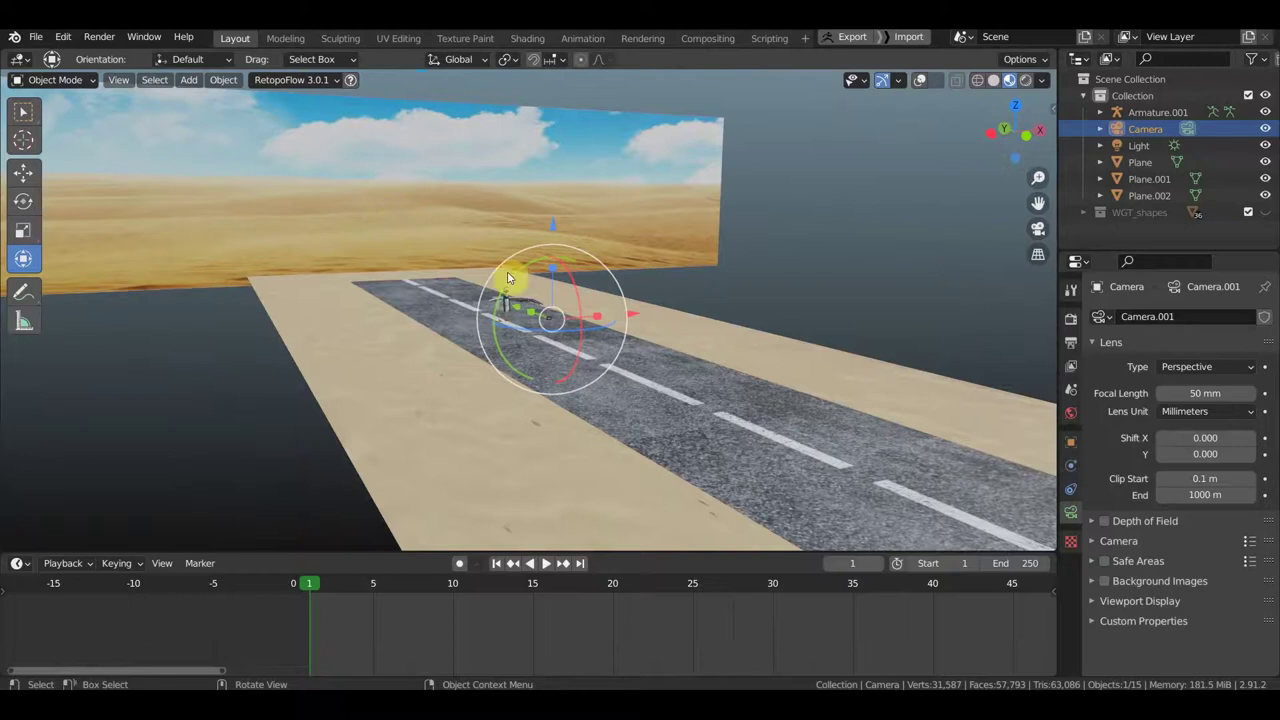
pyautogui.moveTo(591, 290)
pyautogui.mouseDown(button='middle')
pyautogui.moveTo(666, 289)
pyautogui.moveTo(672, 381)
pyautogui.mouseUp(button='middle')
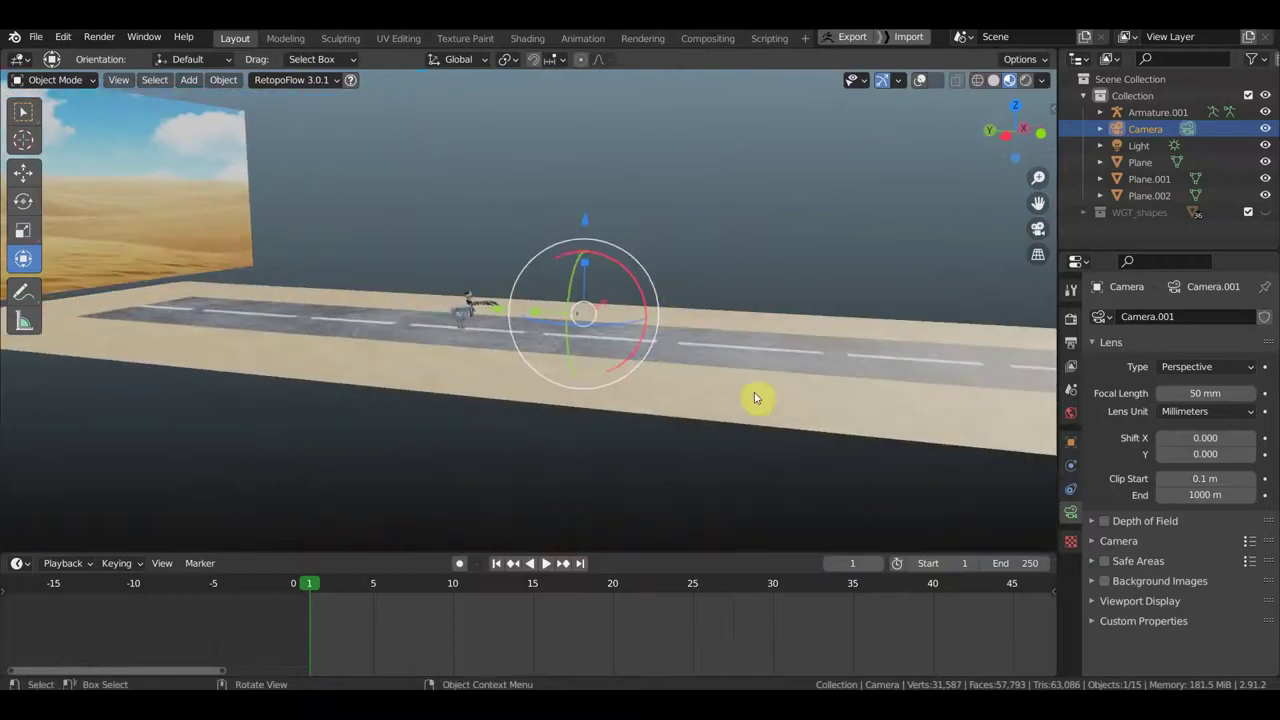
pyautogui.click(1265, 162)
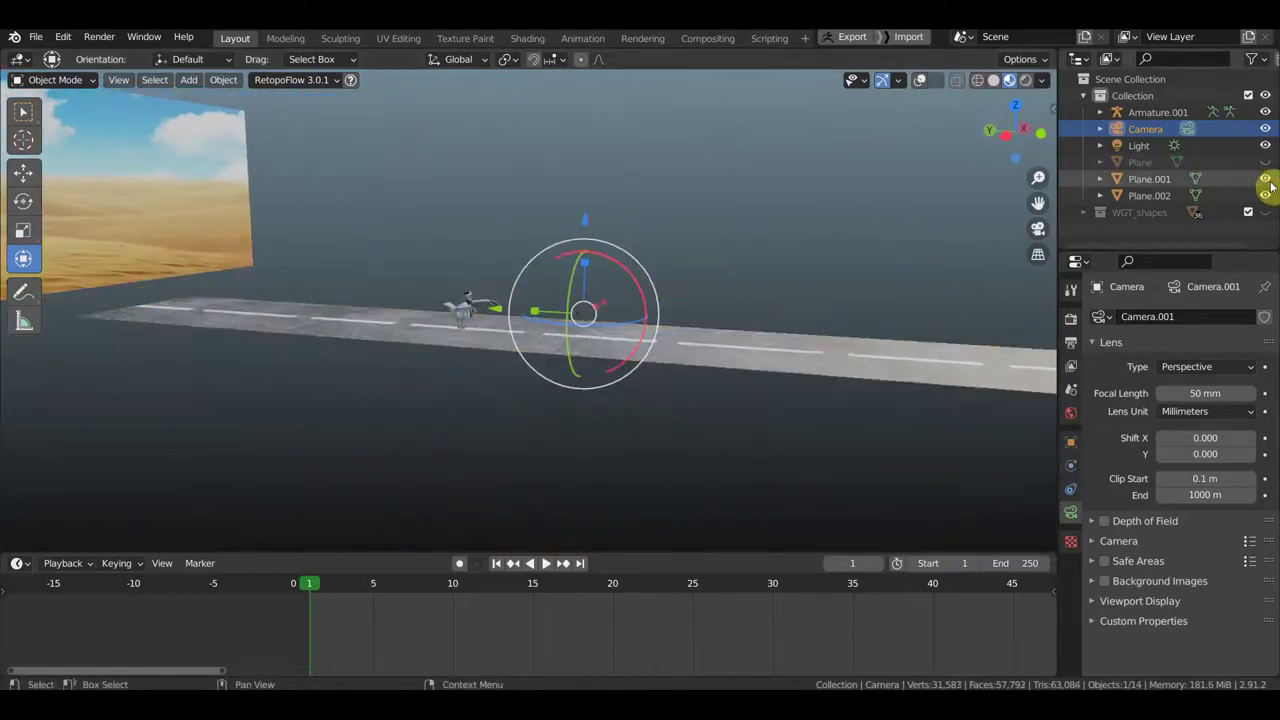
# Step: Hide the road Plane.001 and backdrop Plane.002, and switch to box selection
pyautogui.click(1265, 179)
pyautogui.click(1265, 196)
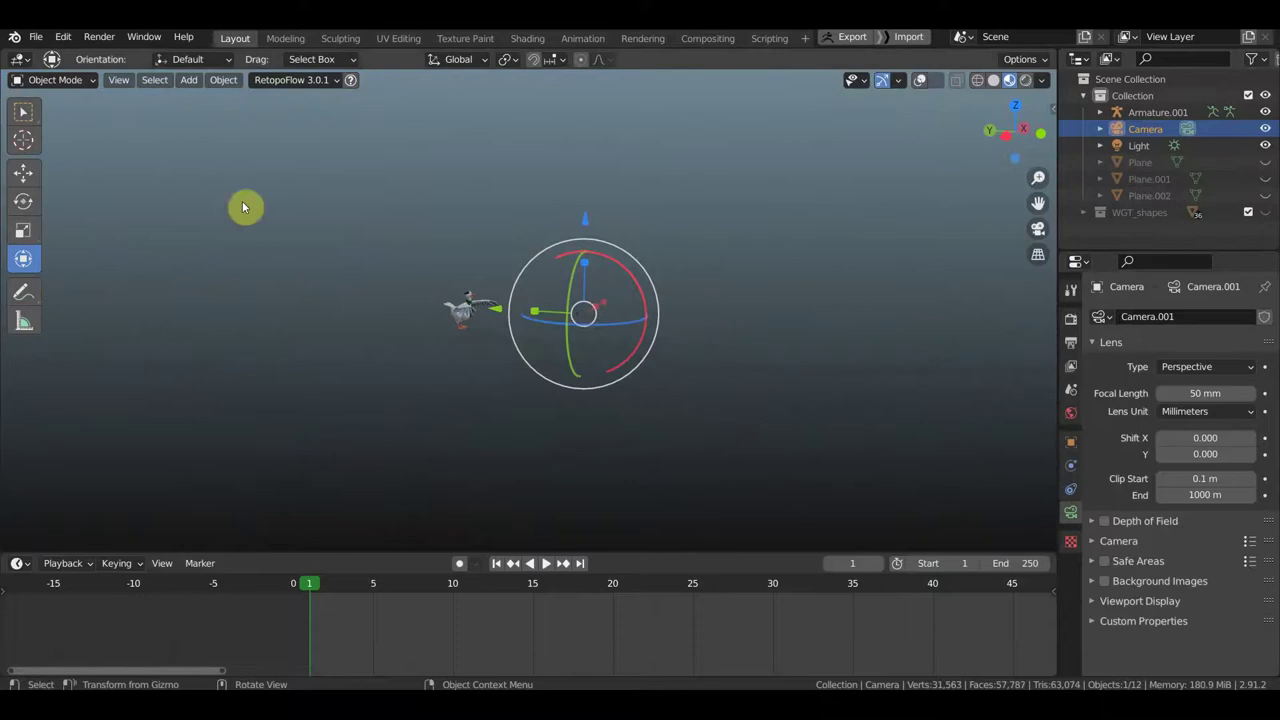
pyautogui.click(24, 107)
# Step: Zoom to the seagull's head, enable overlays to show the rig bones, and select the goggles
pyautogui.scroll(3, 255, 268)
pyautogui.scroll(3, 432, 276)
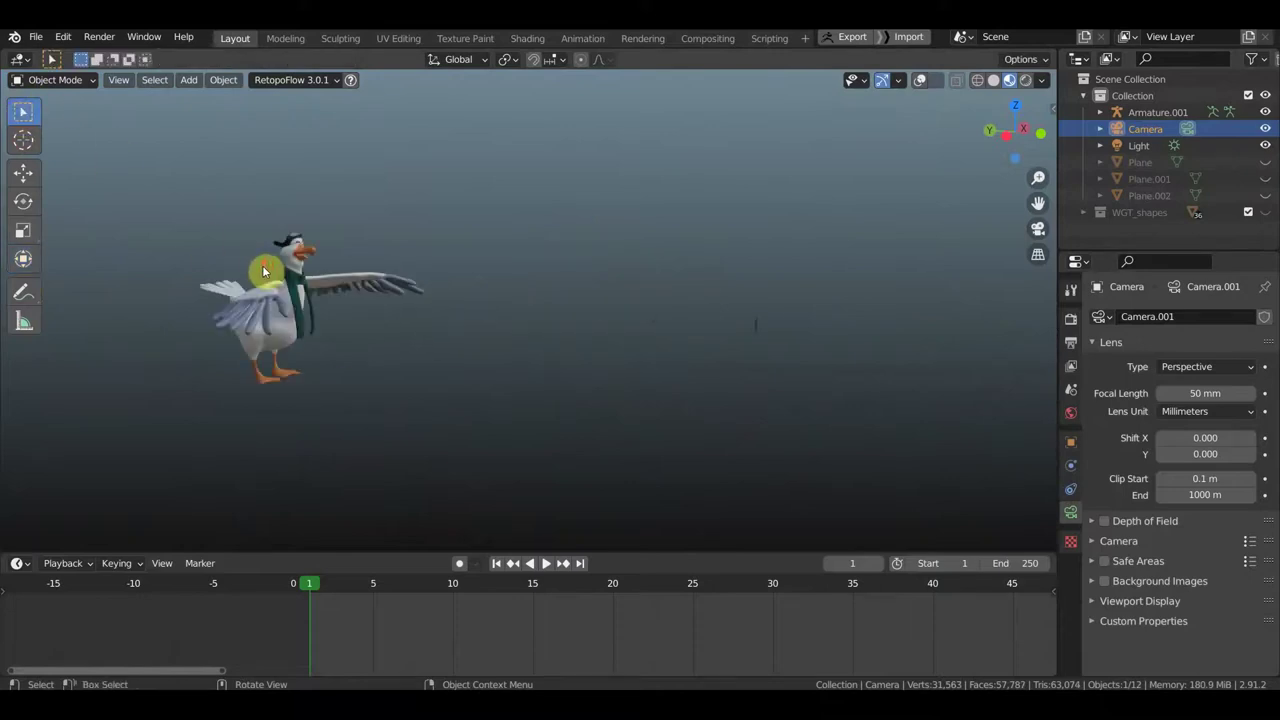
pyautogui.moveTo(464, 269)
pyautogui.keyDown('shift'); pyautogui.mouseDown(button='middle')
pyautogui.moveTo(671, 274)
pyautogui.moveTo(534, 297)
pyautogui.moveTo(360, 294)
pyautogui.moveTo(406, 294)
pyautogui.moveTo(373, 277)
pyautogui.moveTo(291, 291)
pyautogui.mouseUp(button='middle'); pyautogui.keyUp('shift')
pyautogui.scroll(2, 635, 288)
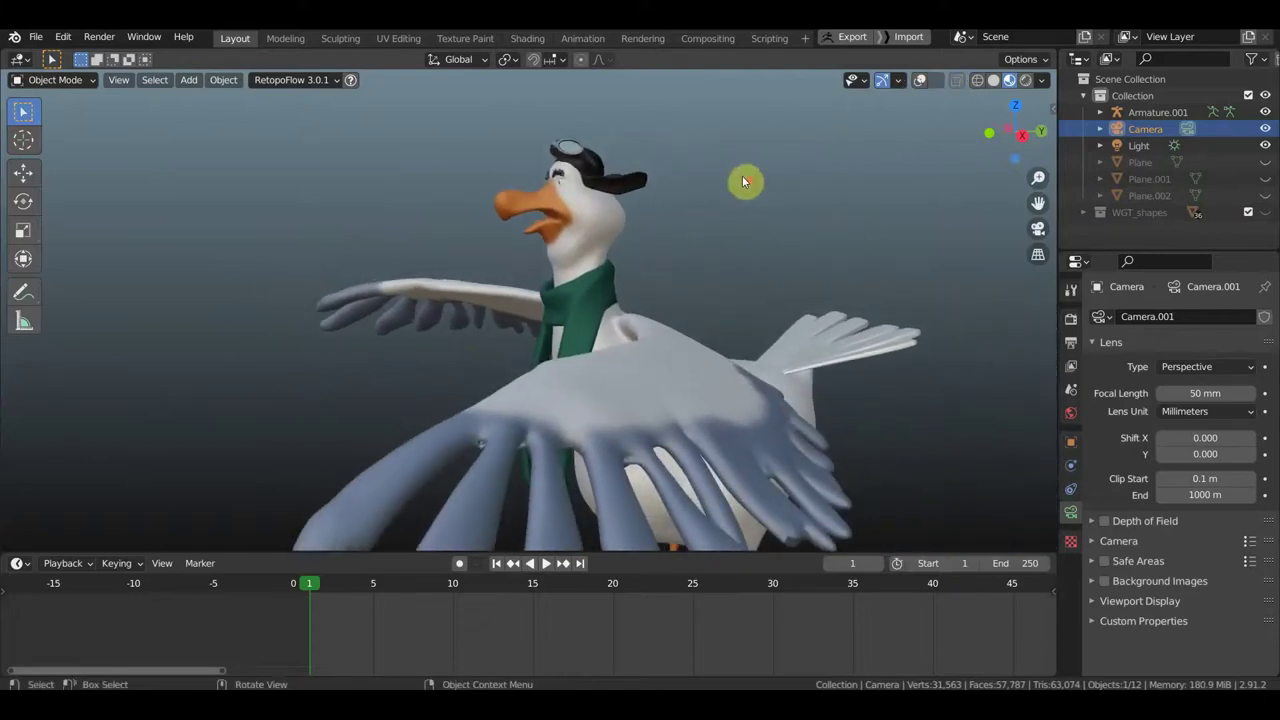
pyautogui.scroll(3, 742, 175)
pyautogui.scroll(-3, 742, 175)
pyautogui.moveTo(742, 175); pyautogui.dragTo(720, 174, button='middle')
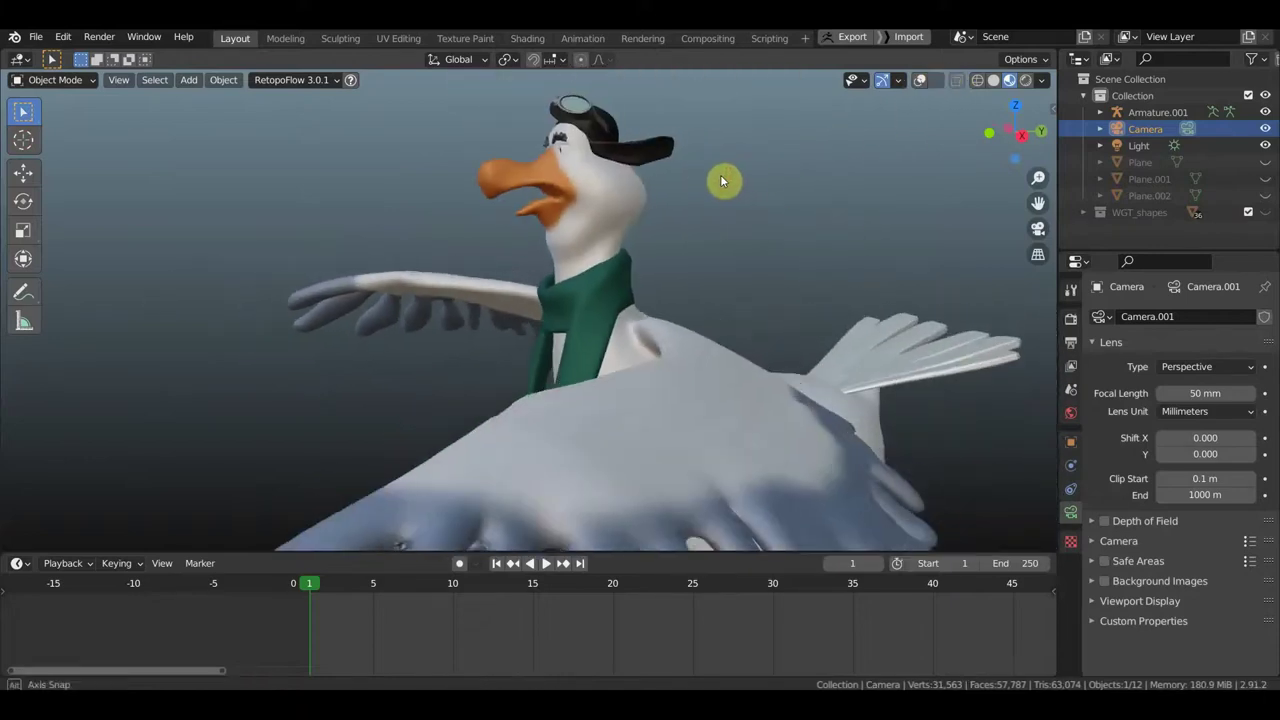
pyautogui.scroll(2, 717, 266)
pyautogui.scroll(2, 709, 263)
pyautogui.scroll(2, 700, 260)
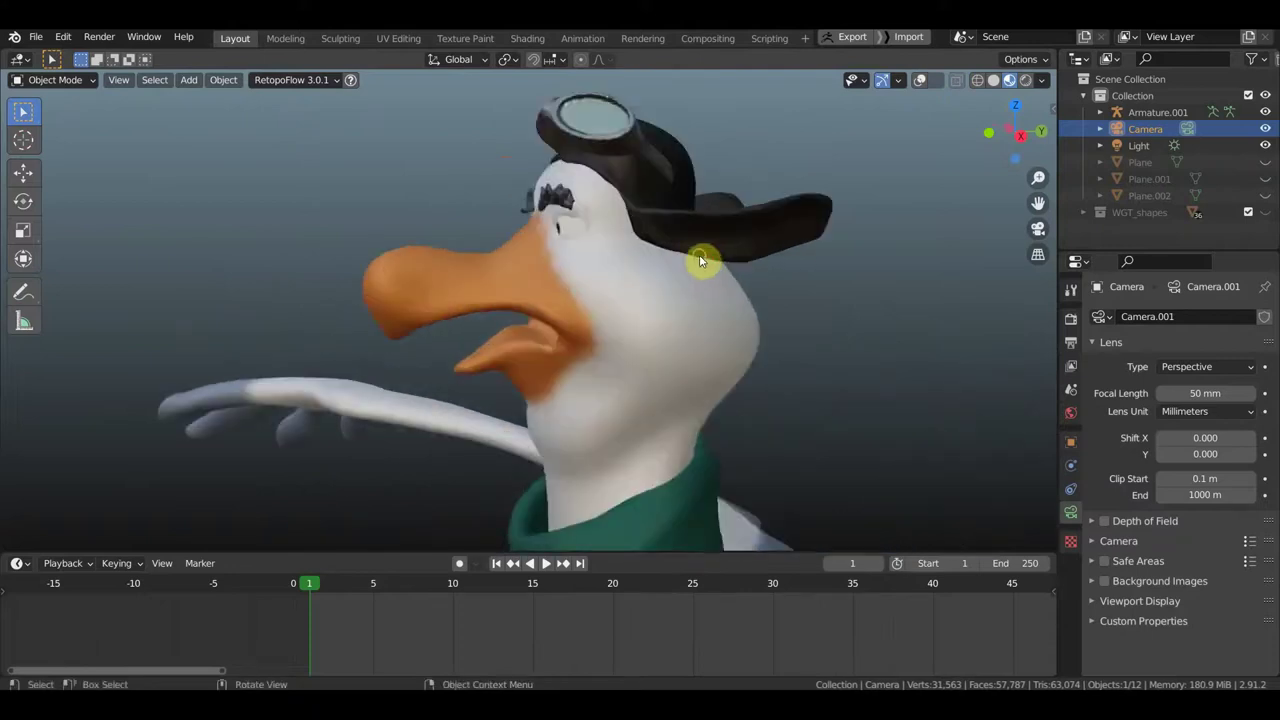
pyautogui.moveTo(700, 260); pyautogui.dragTo(697, 256, button='middle')
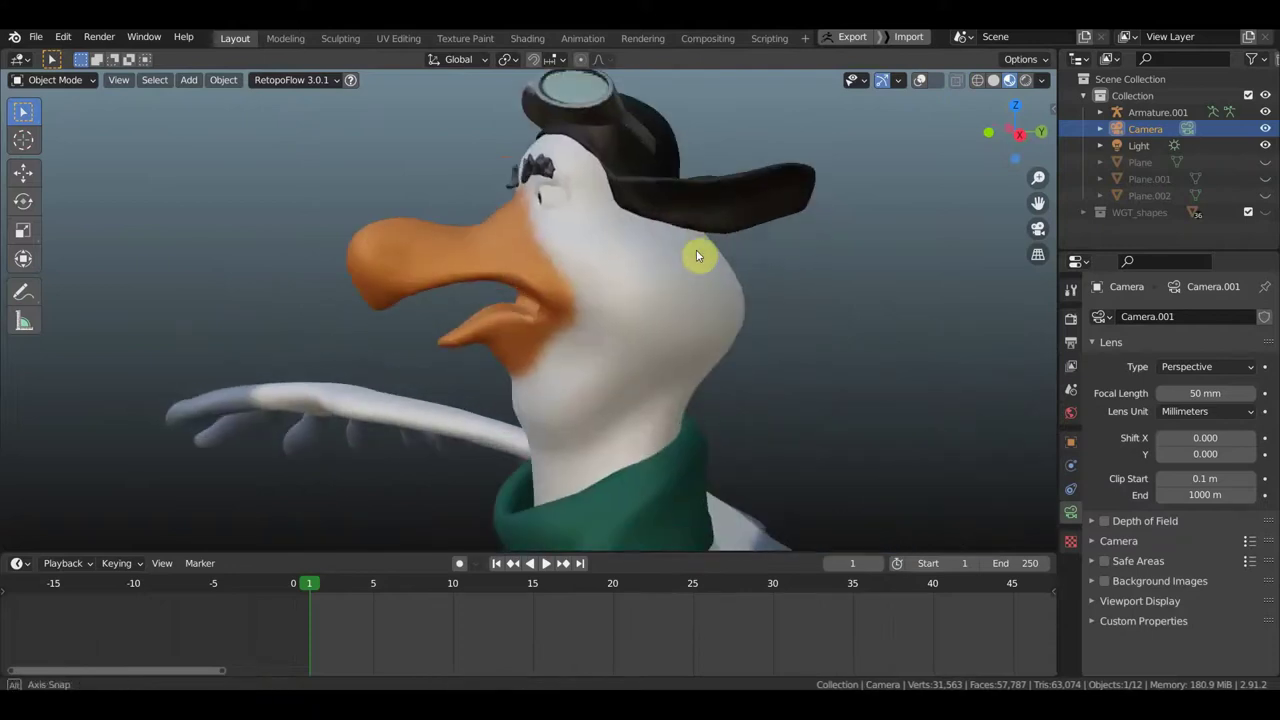
pyautogui.click(919, 82)
pyautogui.moveTo(800, 175)
pyautogui.mouseDown(button='middle')
pyautogui.moveTo(648, 168)
pyautogui.moveTo(658, 219)
pyautogui.moveTo(651, 208)
pyautogui.mouseUp(button='middle')
pyautogui.click(507, 151)
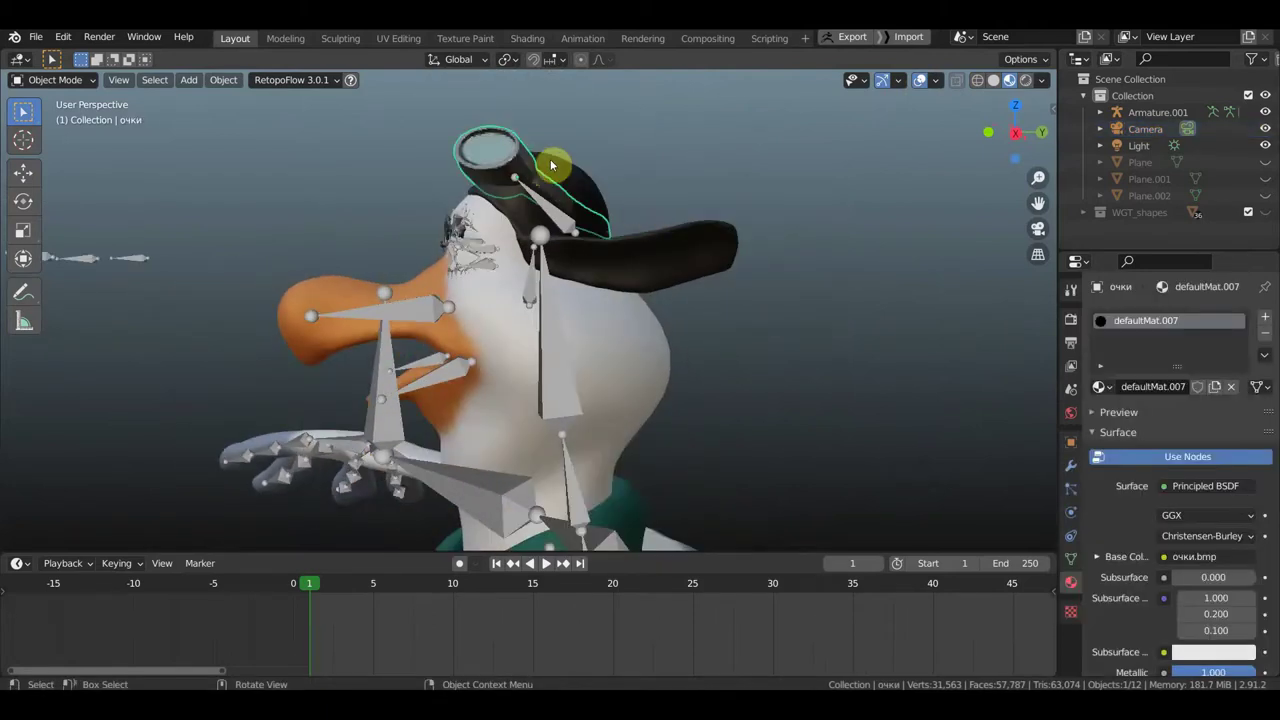
# Step: In right view, rotate the goggles -28.2° and move them about 0.37 m lower
pyautogui.press('KP_3')
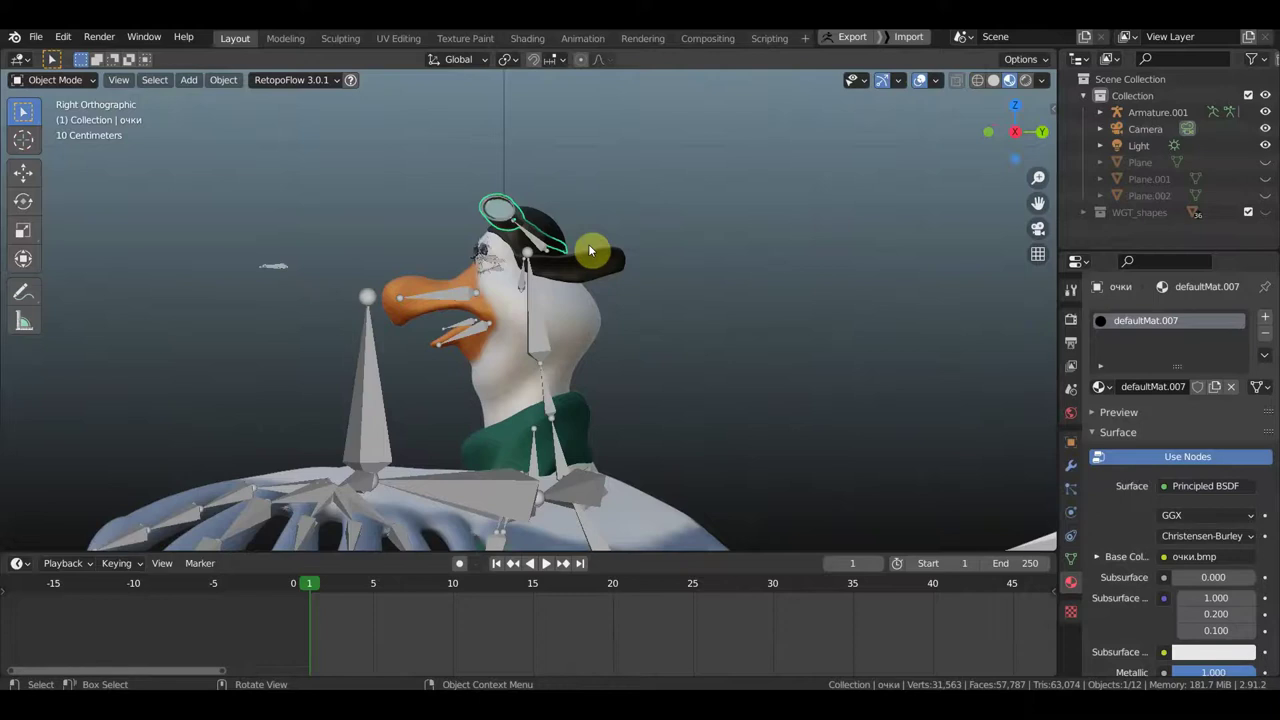
pyautogui.press('r')
pyautogui.click(633, 184)
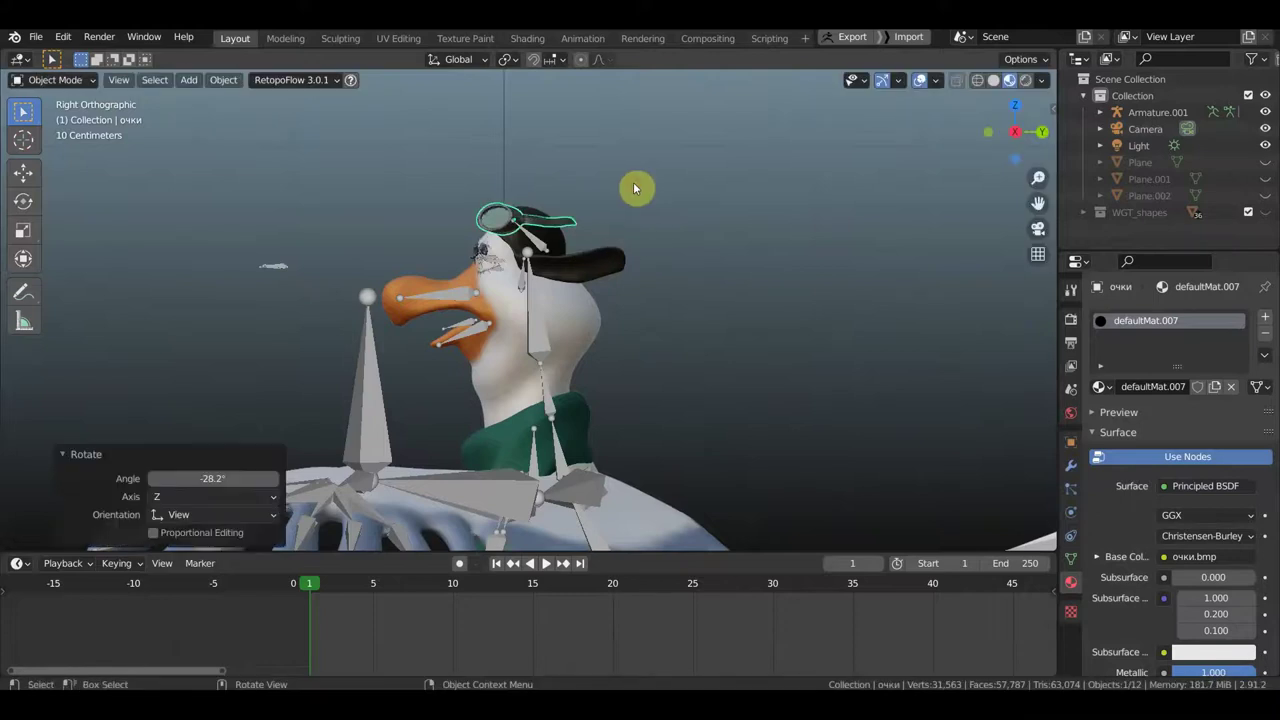
pyautogui.press('g')
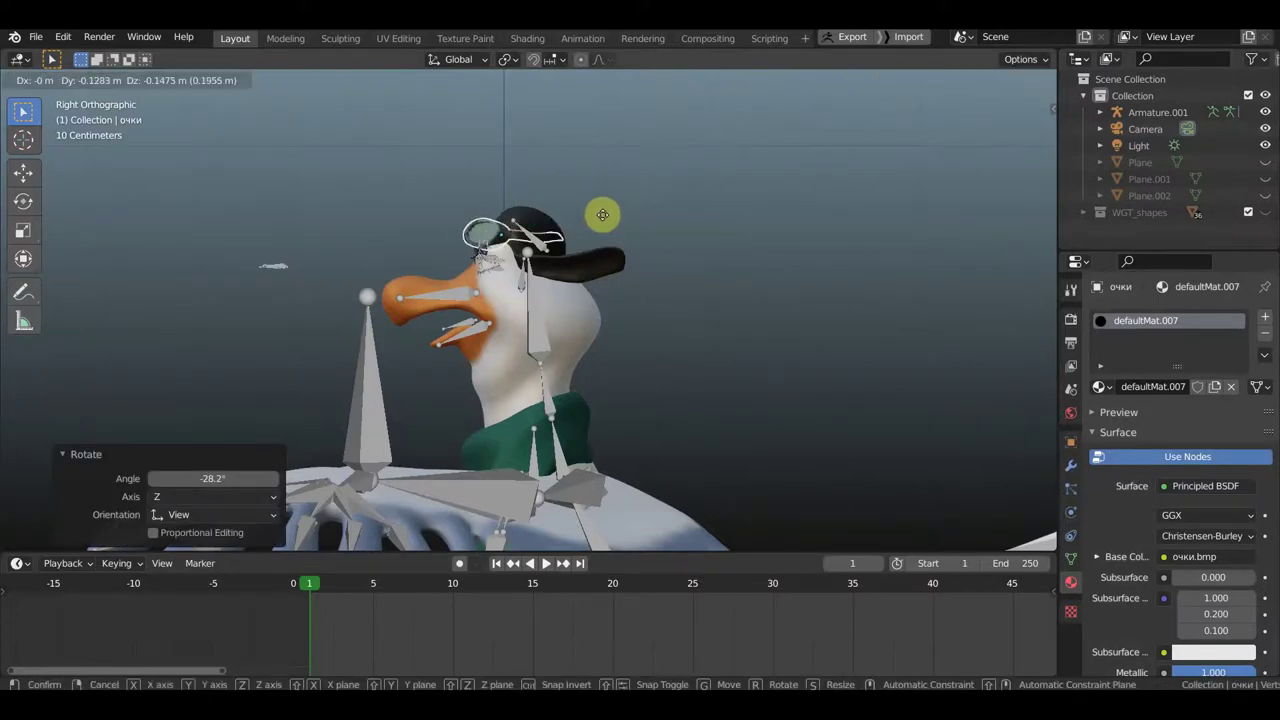
pyautogui.click(603, 227)
pyautogui.moveTo(603, 227)
pyautogui.mouseDown(button='middle')
pyautogui.moveTo(740, 248)
pyautogui.moveTo(626, 246)
pyautogui.moveTo(757, 270)
pyautogui.moveTo(793, 345)
pyautogui.moveTo(810, 320)
pyautogui.moveTo(486, 280)
pyautogui.moveTo(540, 268)
pyautogui.moveTo(703, 283)
pyautogui.moveTo(725, 247)
pyautogui.moveTo(688, 241)
pyautogui.moveTo(654, 276)
pyautogui.moveTo(604, 293)
pyautogui.mouseUp(button='middle')
pyautogui.scroll(2, 540, 268)
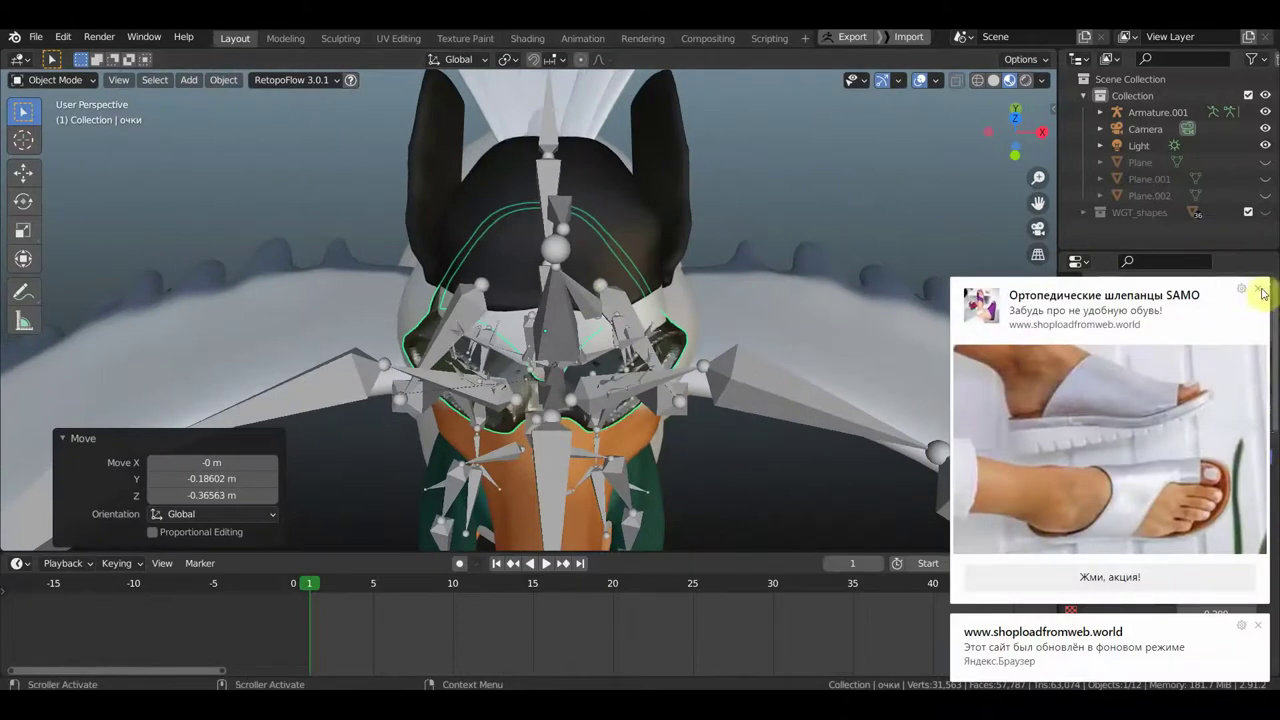
# Step: Dismiss two pop-up notifications and switch the goggles into Sculpt Mode
pyautogui.click(1259, 289)
pyautogui.click(1259, 630)
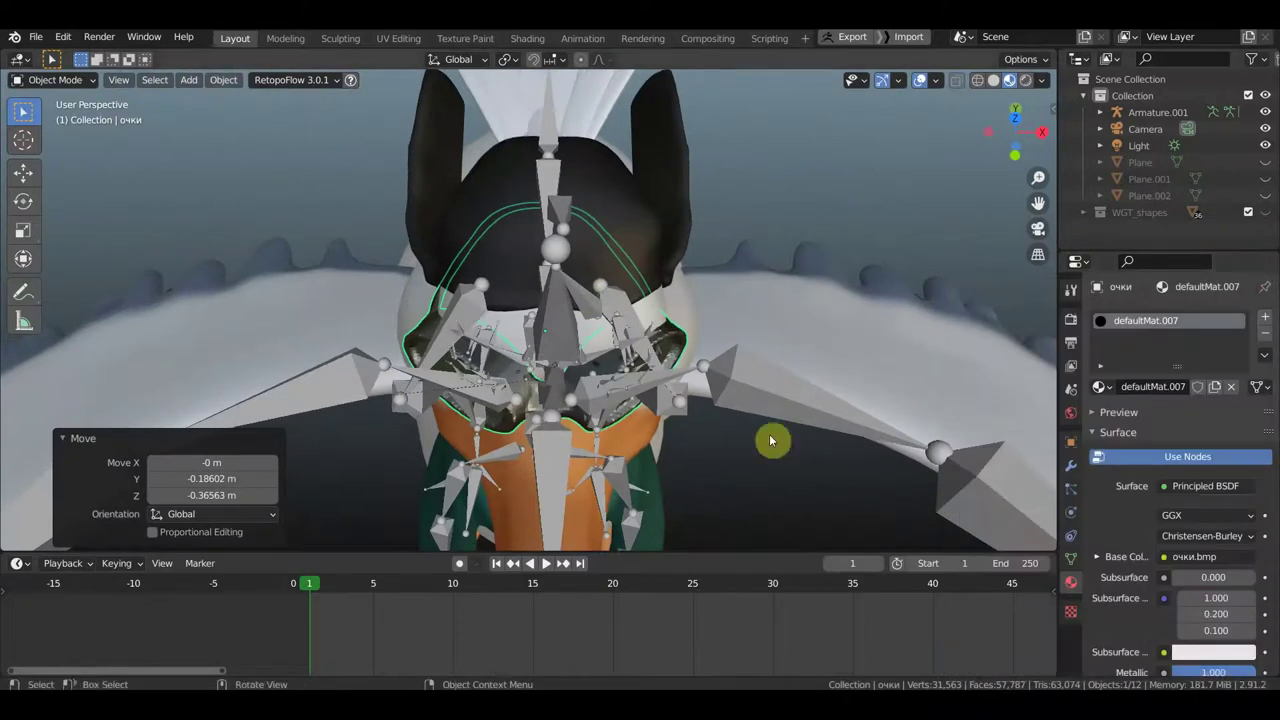
pyautogui.click(60, 80)
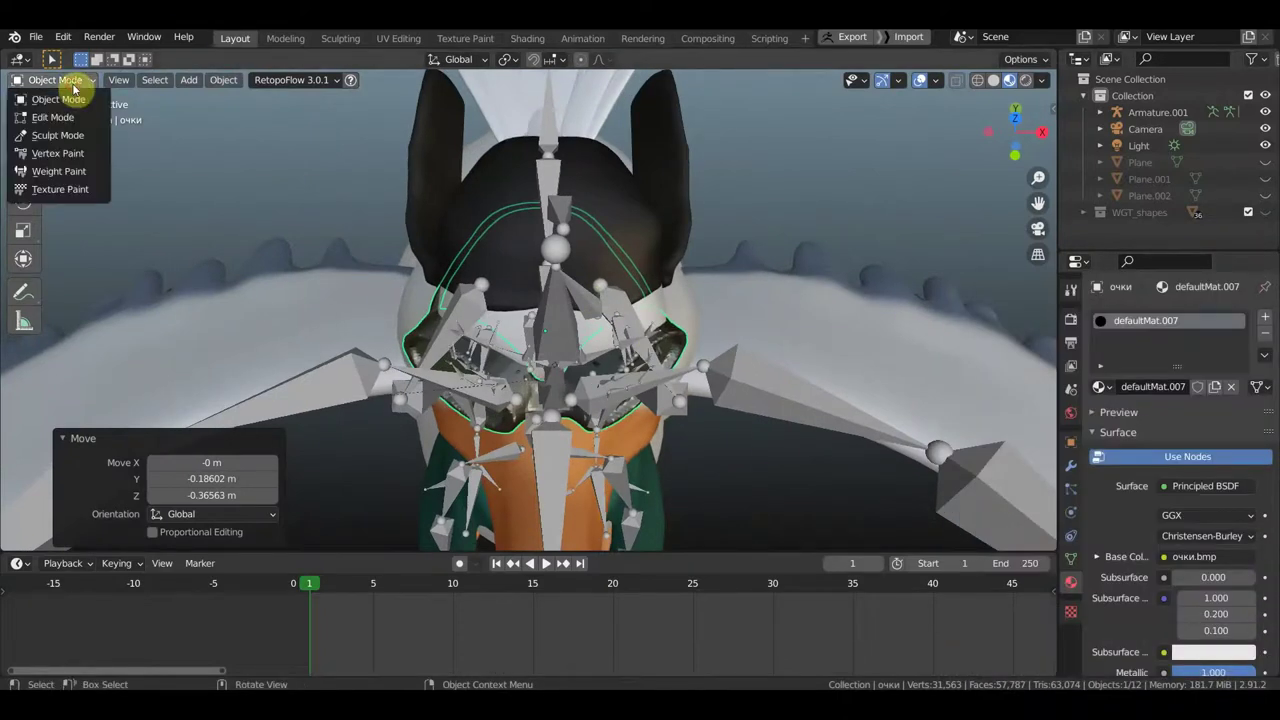
pyautogui.click(68, 135)
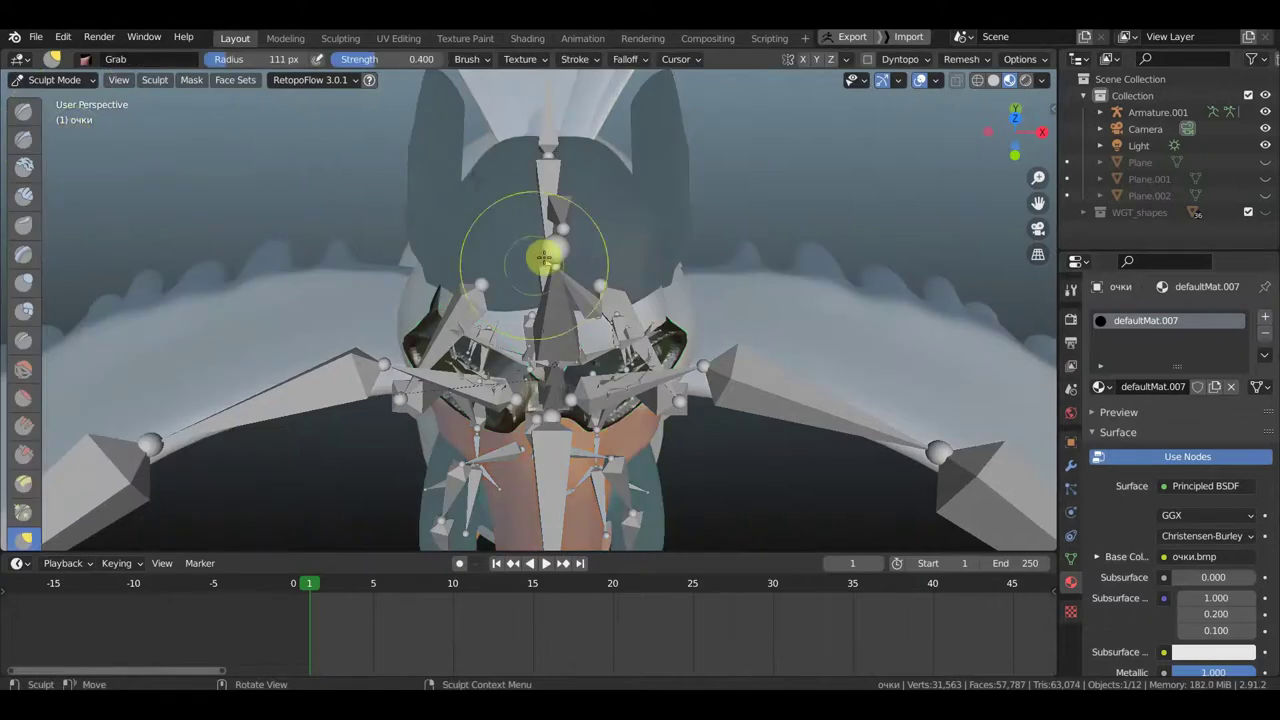
# Step: Pull the goggles mesh with three Grab strokes from different angles to fit the head
pyautogui.moveTo(549, 257)
pyautogui.mouseDown(button='middle')
pyautogui.moveTo(512, 258)
pyautogui.moveTo(491, 214)
pyautogui.mouseUp(button='middle')
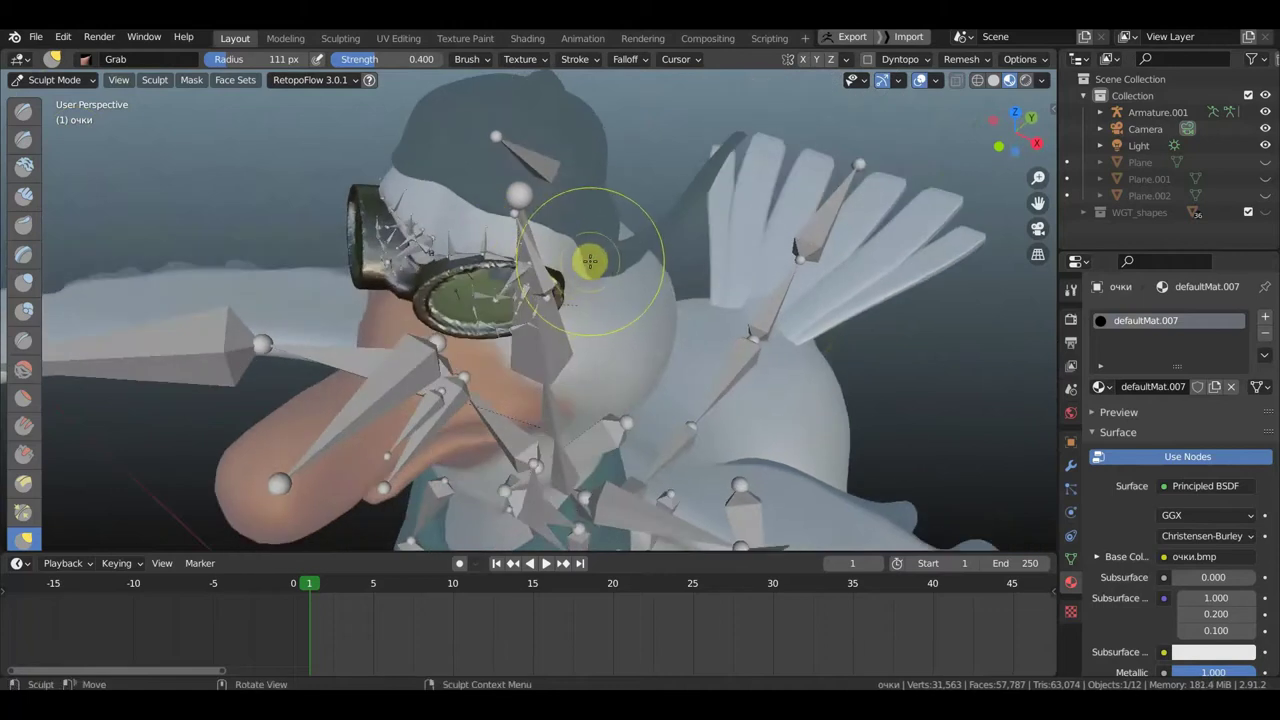
pyautogui.moveTo(590, 261); pyautogui.dragTo(626, 277)
pyautogui.moveTo(626, 277)
pyautogui.mouseDown(button='middle')
pyautogui.moveTo(688, 345)
pyautogui.moveTo(774, 331)
pyautogui.moveTo(533, 338)
pyautogui.mouseUp(button='middle')
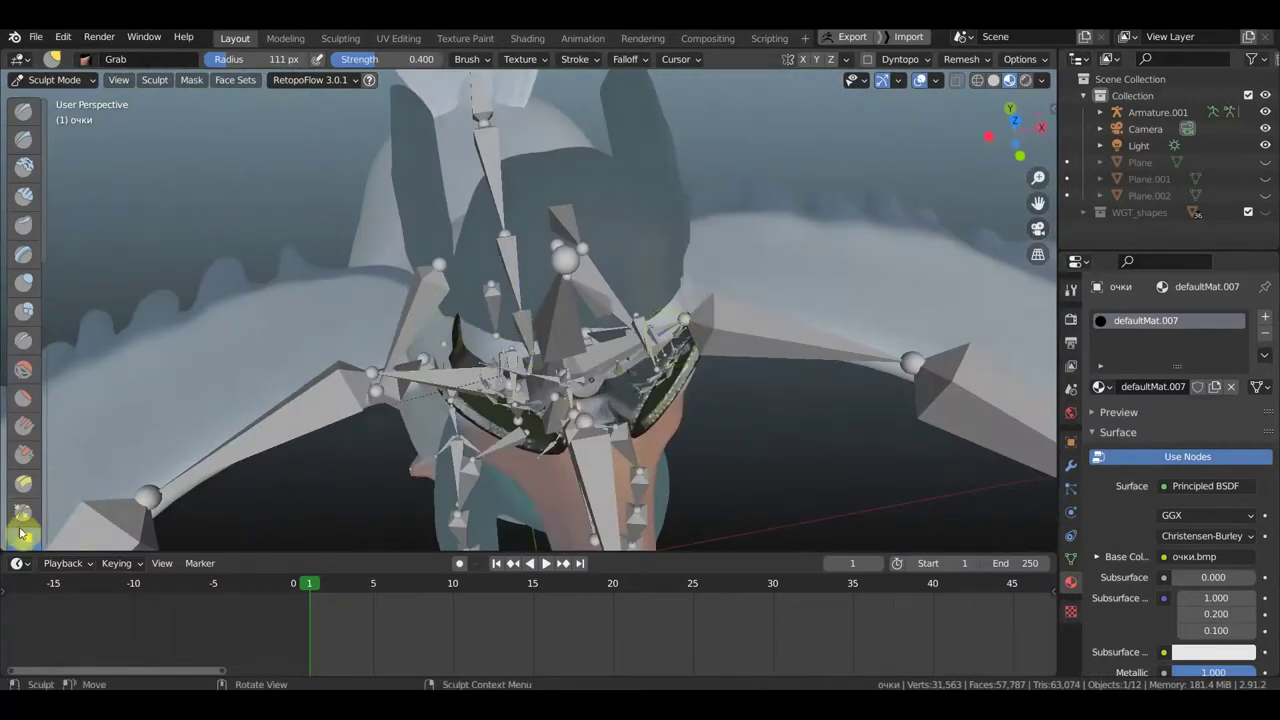
pyautogui.moveTo(458, 320); pyautogui.dragTo(444, 318)
pyautogui.moveTo(580, 328); pyautogui.dragTo(466, 323, button='middle')
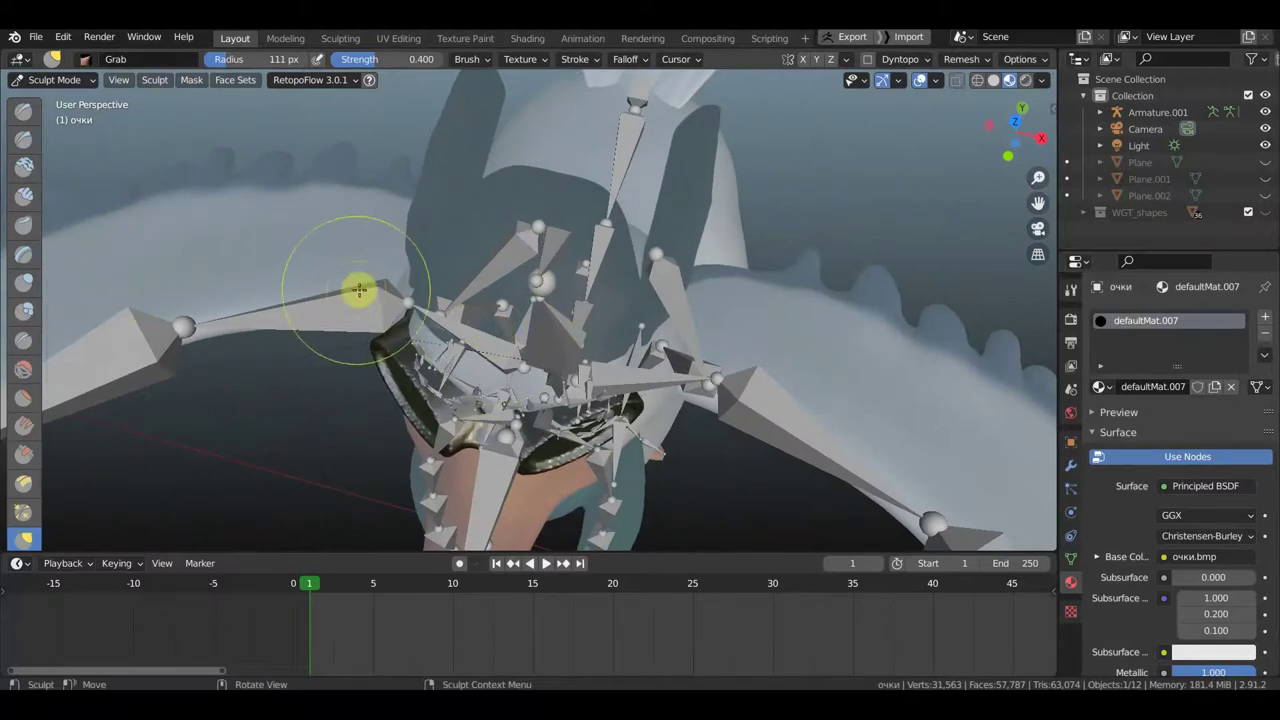
pyautogui.moveTo(700, 414)
pyautogui.mouseDown(button='middle')
pyautogui.moveTo(391, 405)
pyautogui.moveTo(311, 423)
pyautogui.mouseUp(button='middle')
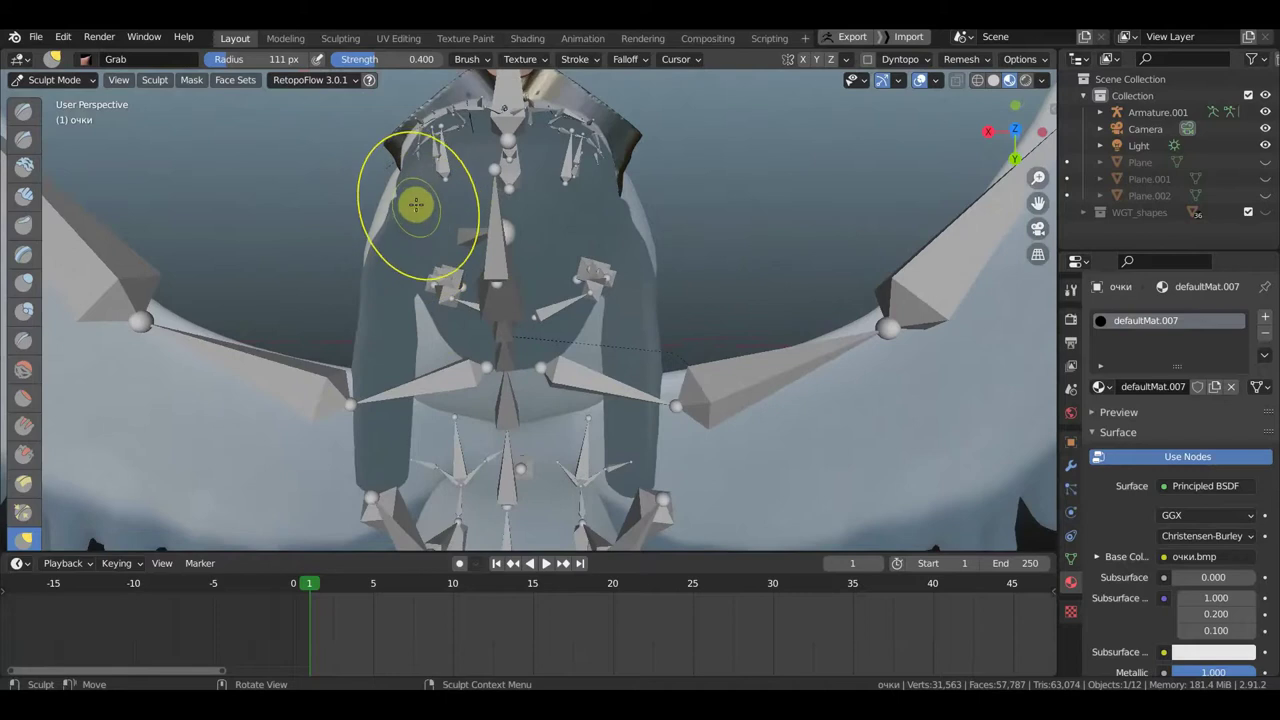
pyautogui.moveTo(413, 196)
pyautogui.mouseDown()
pyautogui.moveTo(401, 190)
pyautogui.moveTo(402, 217)
pyautogui.mouseUp()
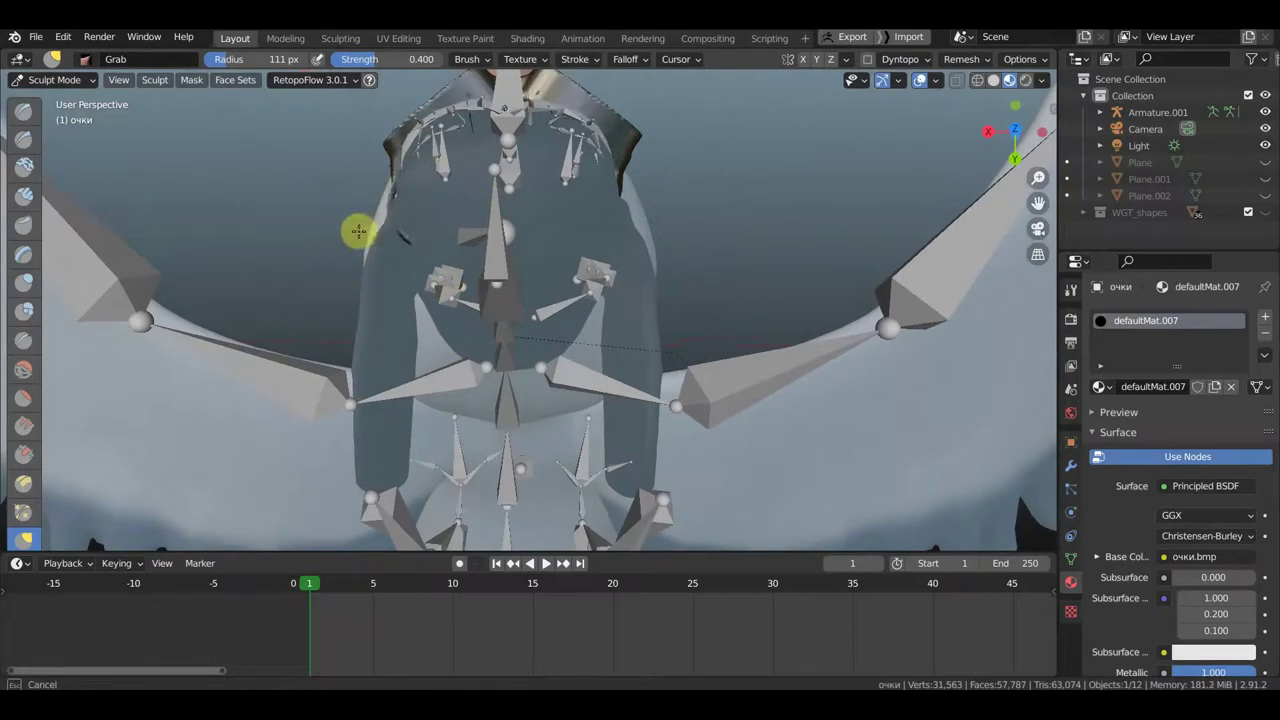
pyautogui.moveTo(450, 225); pyautogui.dragTo(614, 109, button='middle')
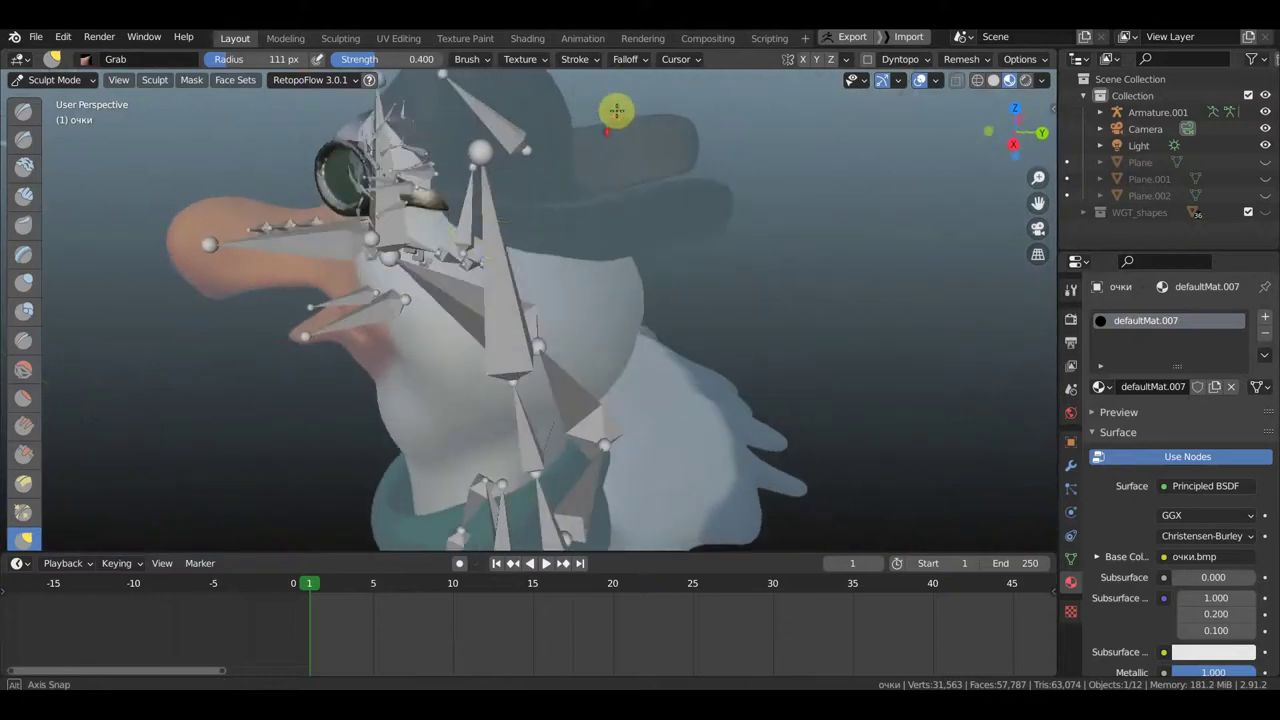
# Step: Pull the goggles geometry upward and in toward the seagull's head
pyautogui.moveTo(455, 197); pyautogui.dragTo(468, 150)
pyautogui.moveTo(475, 153)
pyautogui.mouseDown(button='middle')
pyautogui.moveTo(523, 163)
pyautogui.moveTo(543, 194)
pyautogui.moveTo(432, 264)
pyautogui.mouseUp(button='middle')
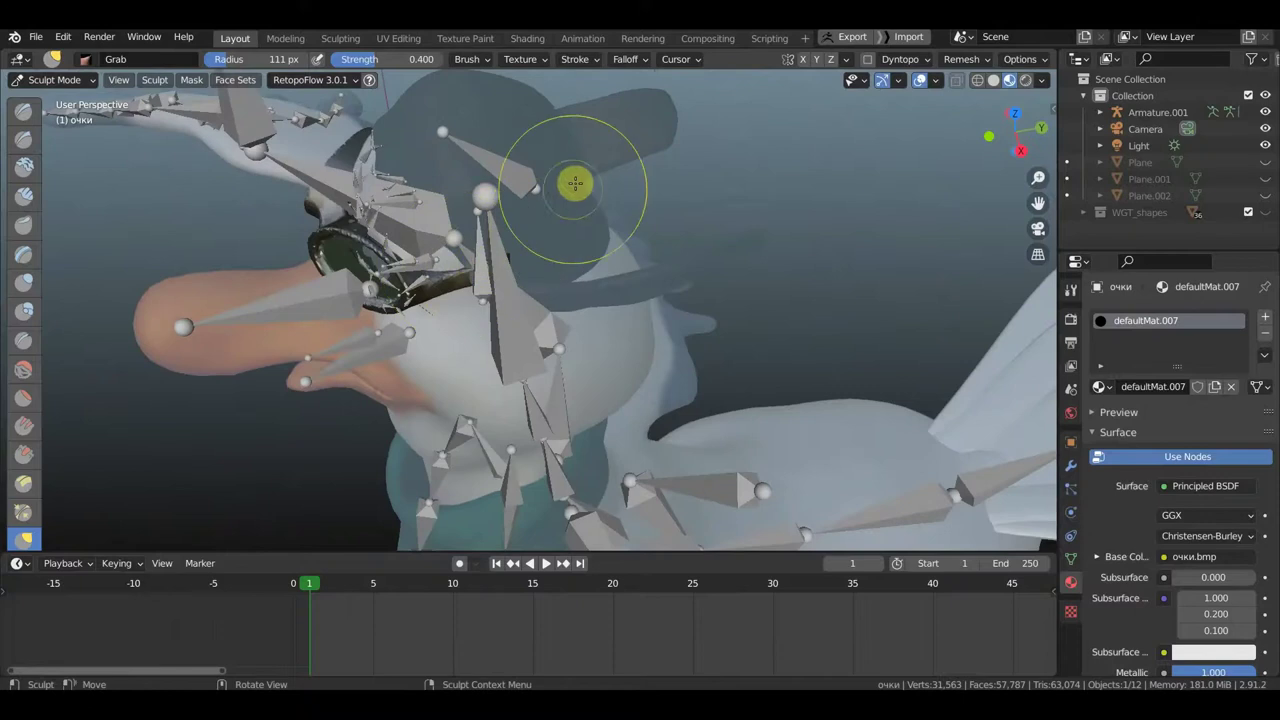
pyautogui.moveTo(574, 229)
pyautogui.mouseDown(button='middle')
pyautogui.moveTo(586, 243)
pyautogui.moveTo(651, 220)
pyautogui.moveTo(589, 223)
pyautogui.mouseUp(button='middle')
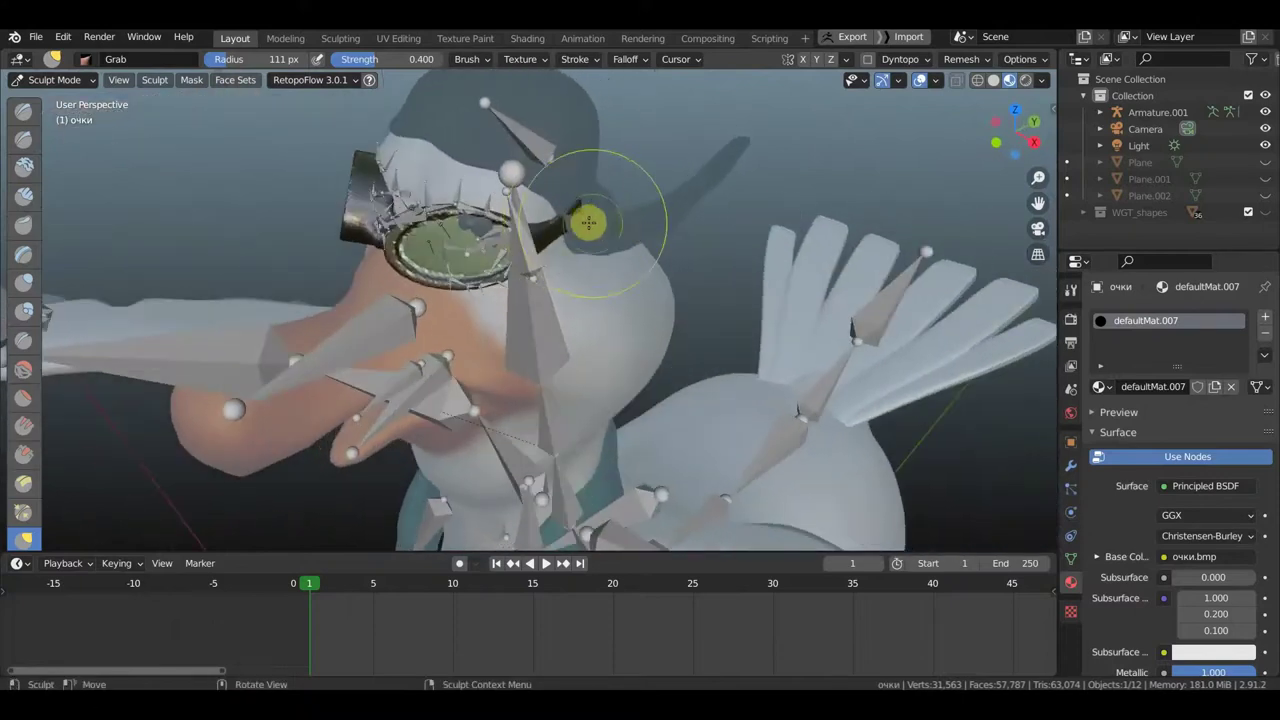
pyautogui.moveTo(573, 220); pyautogui.dragTo(583, 197)
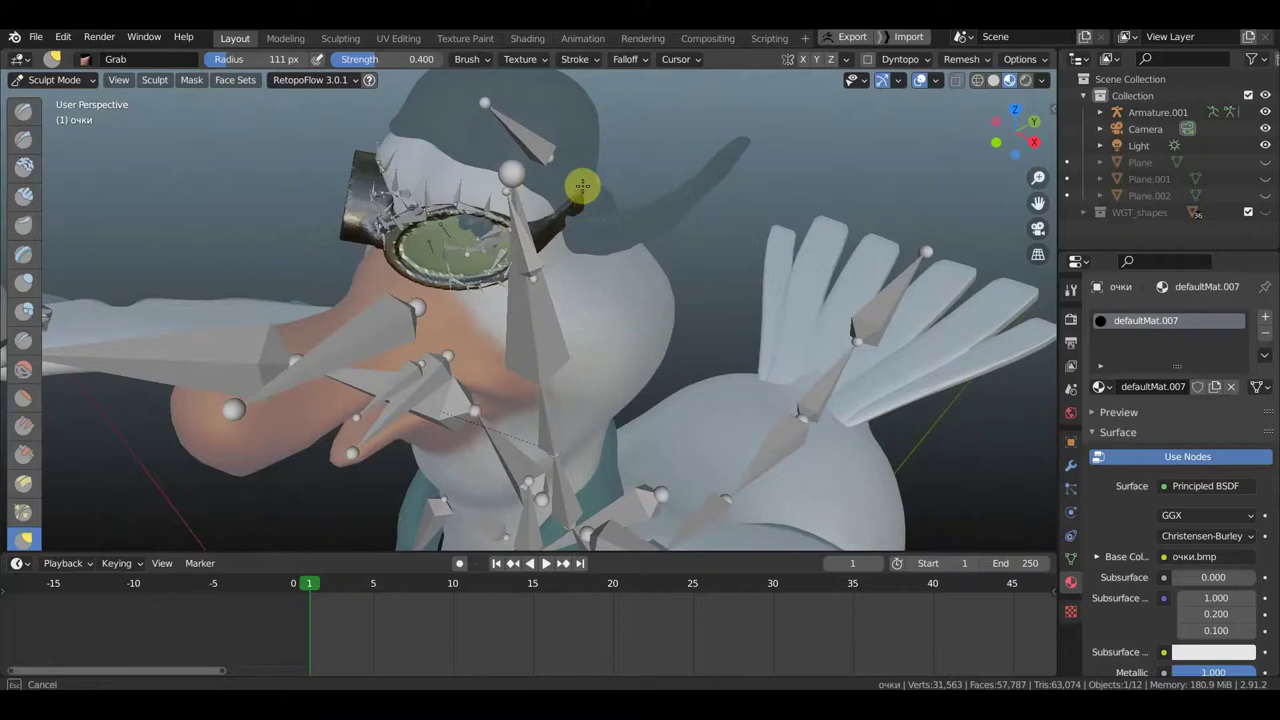
pyautogui.moveTo(582, 186)
pyautogui.mouseDown(button='middle')
pyautogui.moveTo(663, 186)
pyautogui.moveTo(714, 157)
pyautogui.mouseUp(button='middle')
pyautogui.scroll(2, 691, 163)
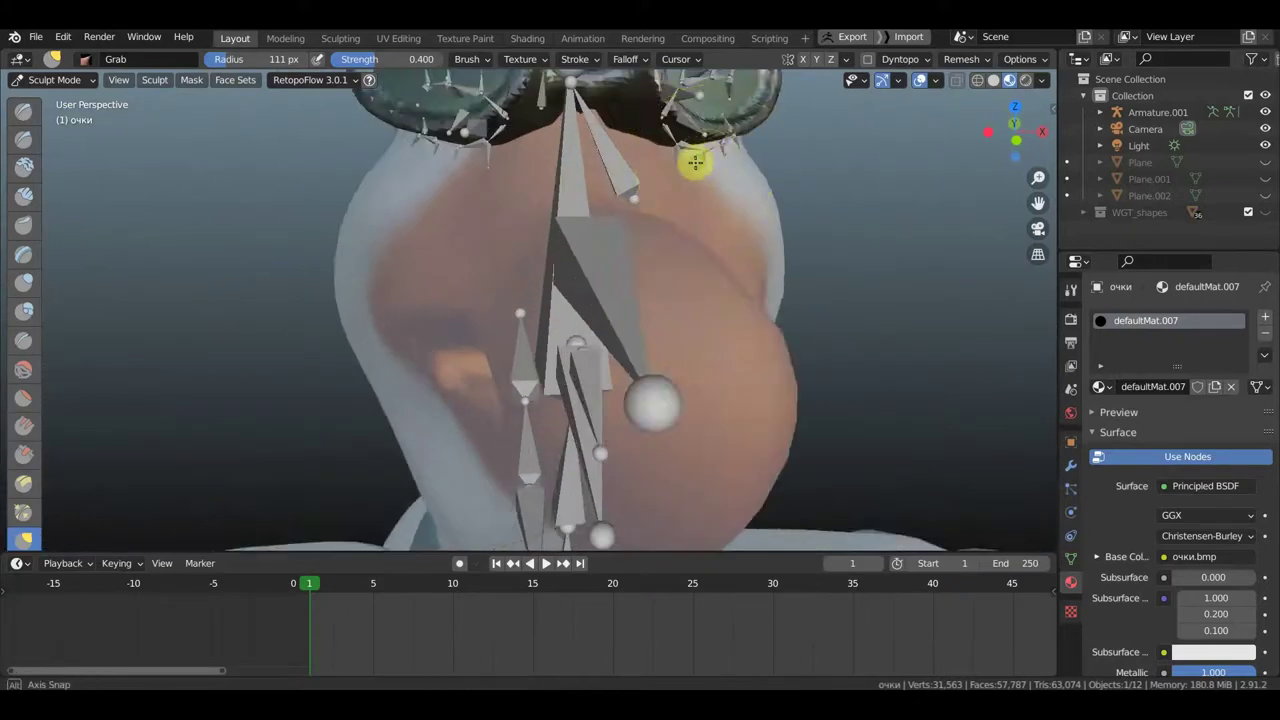
pyautogui.scroll(1, 677, 163)
pyautogui.scroll(-3, 677, 163)
# Step: Reshape the goggle lenses from the side, then return to Object Mode
pyautogui.moveTo(628, 171)
pyautogui.mouseDown(button='middle')
pyautogui.moveTo(614, 160)
pyautogui.moveTo(415, 172)
pyautogui.mouseUp(button='middle')
pyautogui.moveTo(405, 170); pyautogui.dragTo(400, 177)
pyautogui.moveTo(400, 177)
pyautogui.mouseDown(button='middle')
pyautogui.moveTo(394, 211)
pyautogui.moveTo(358, 229)
pyautogui.mouseUp(button='middle')
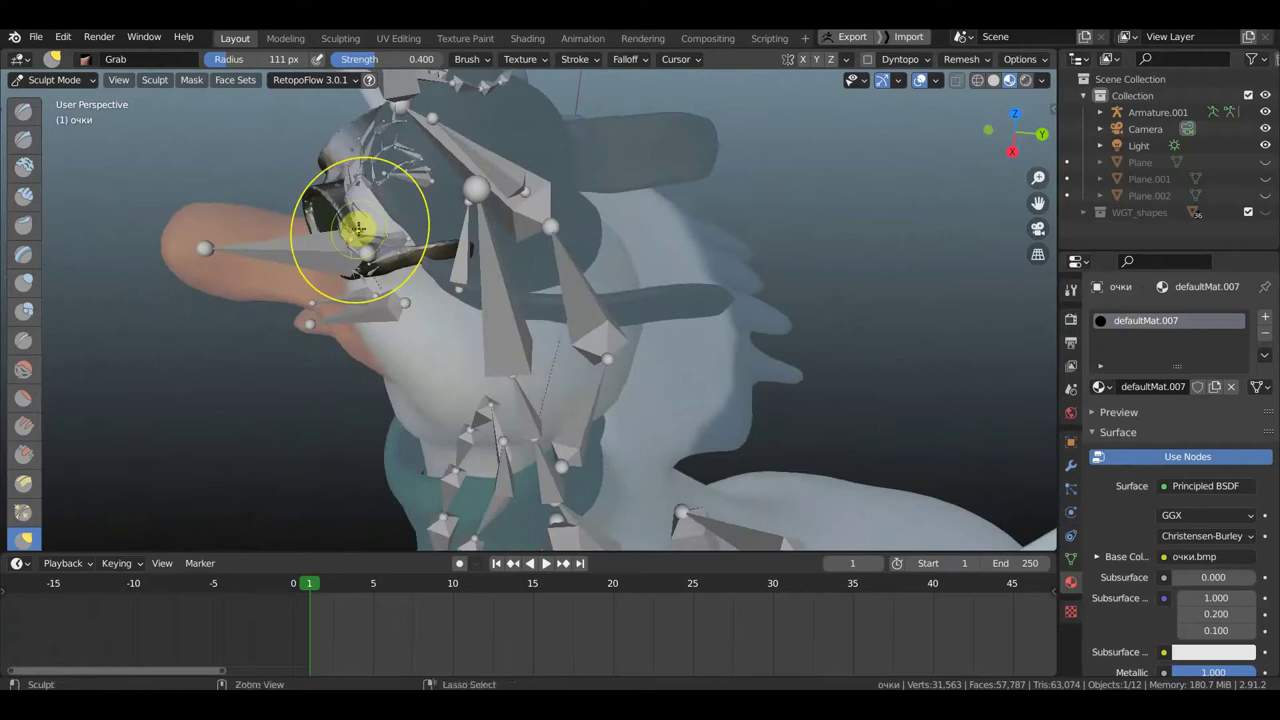
pyautogui.moveTo(343, 214)
pyautogui.mouseDown()
pyautogui.moveTo(352, 100)
pyautogui.moveTo(362, 115)
pyautogui.mouseUp()
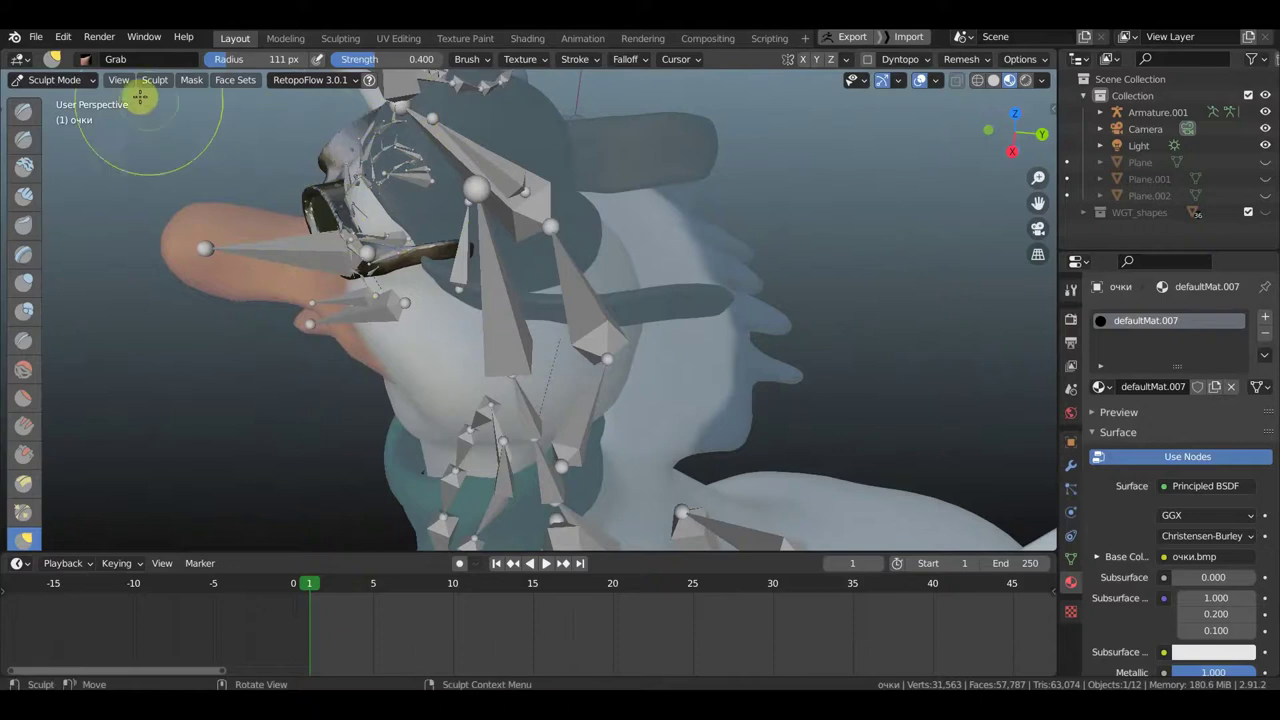
pyautogui.click(55, 80)
pyautogui.click(57, 99)
# Step: Zoom out, select the seagull's armature and put it into Pose Mode
pyautogui.moveTo(371, 200)
pyautogui.mouseDown(button='middle')
pyautogui.moveTo(500, 106)
pyautogui.moveTo(551, 94)
pyautogui.moveTo(567, 127)
pyautogui.mouseUp(button='middle')
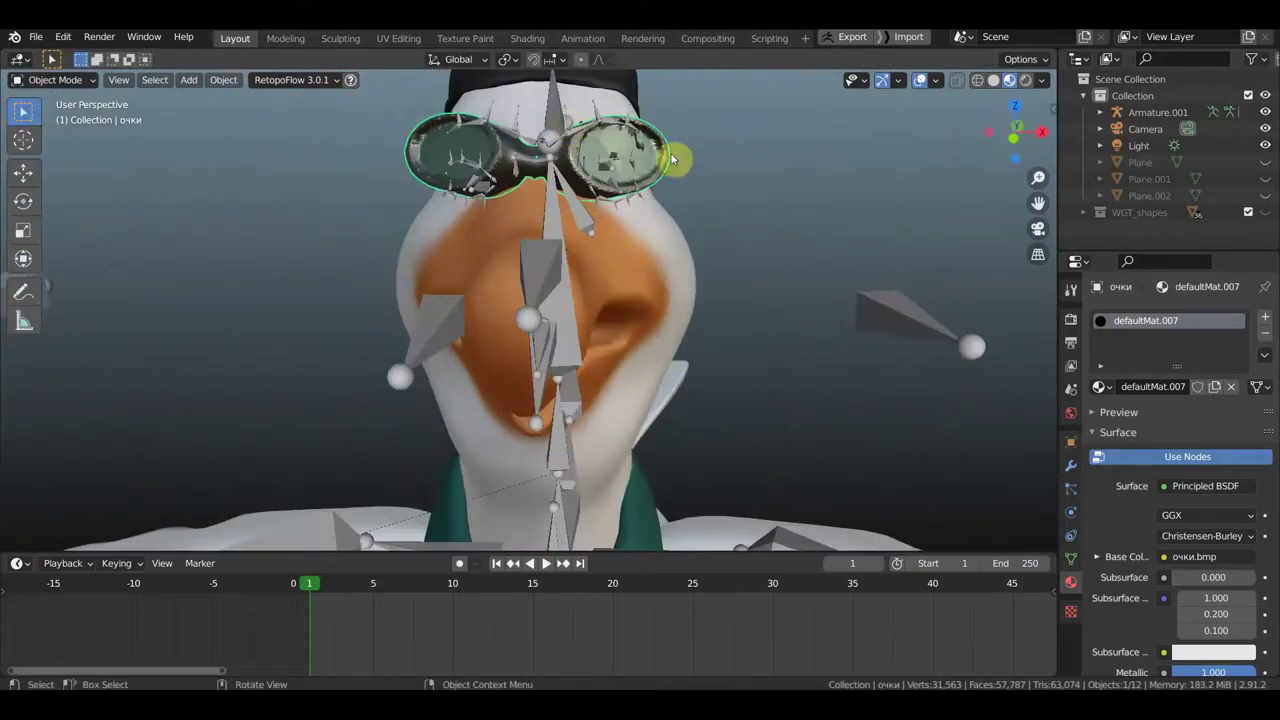
pyautogui.scroll(-3, 666, 191)
pyautogui.scroll(-2, 643, 266)
pyautogui.scroll(-2, 669, 287)
pyautogui.moveTo(669, 287)
pyautogui.mouseDown(button='middle')
pyautogui.moveTo(786, 280)
pyautogui.moveTo(809, 263)
pyautogui.mouseUp(button='middle')
pyautogui.moveTo(700, 291)
pyautogui.mouseDown(button='middle')
pyautogui.moveTo(686, 171)
pyautogui.moveTo(636, 209)
pyautogui.mouseUp(button='middle')
pyautogui.scroll(-3, 636, 209)
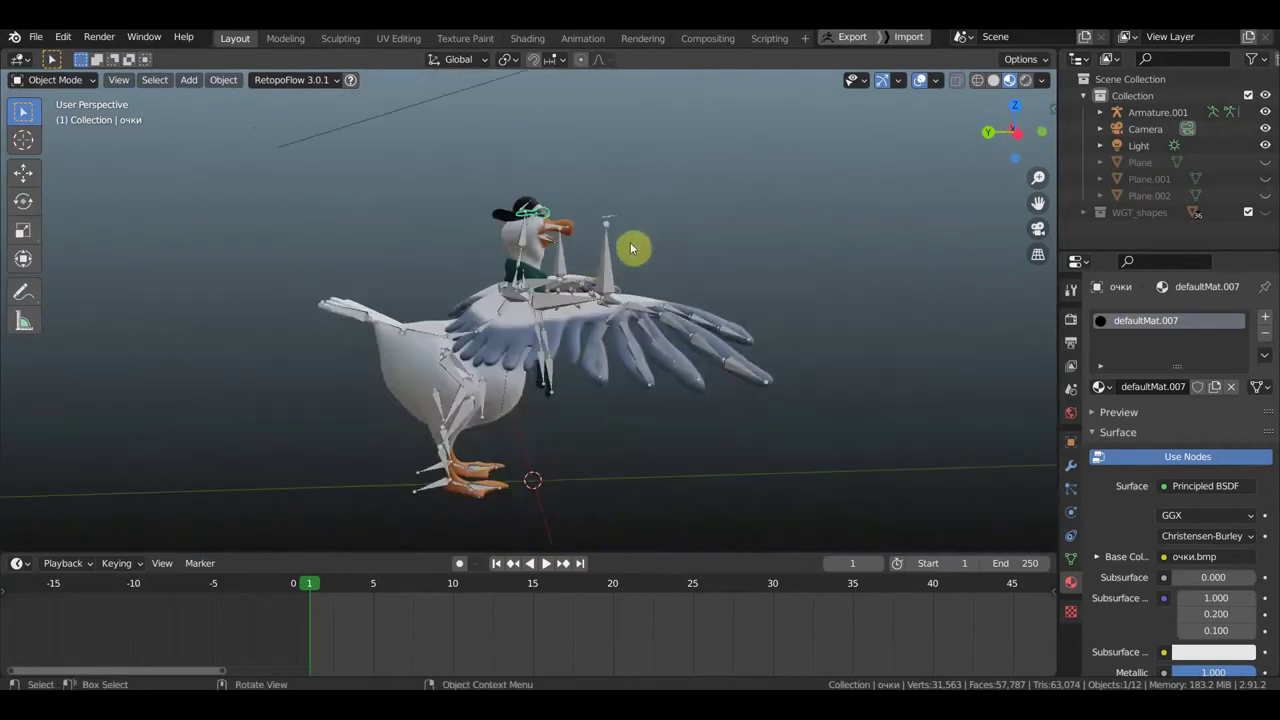
pyautogui.click(583, 264)
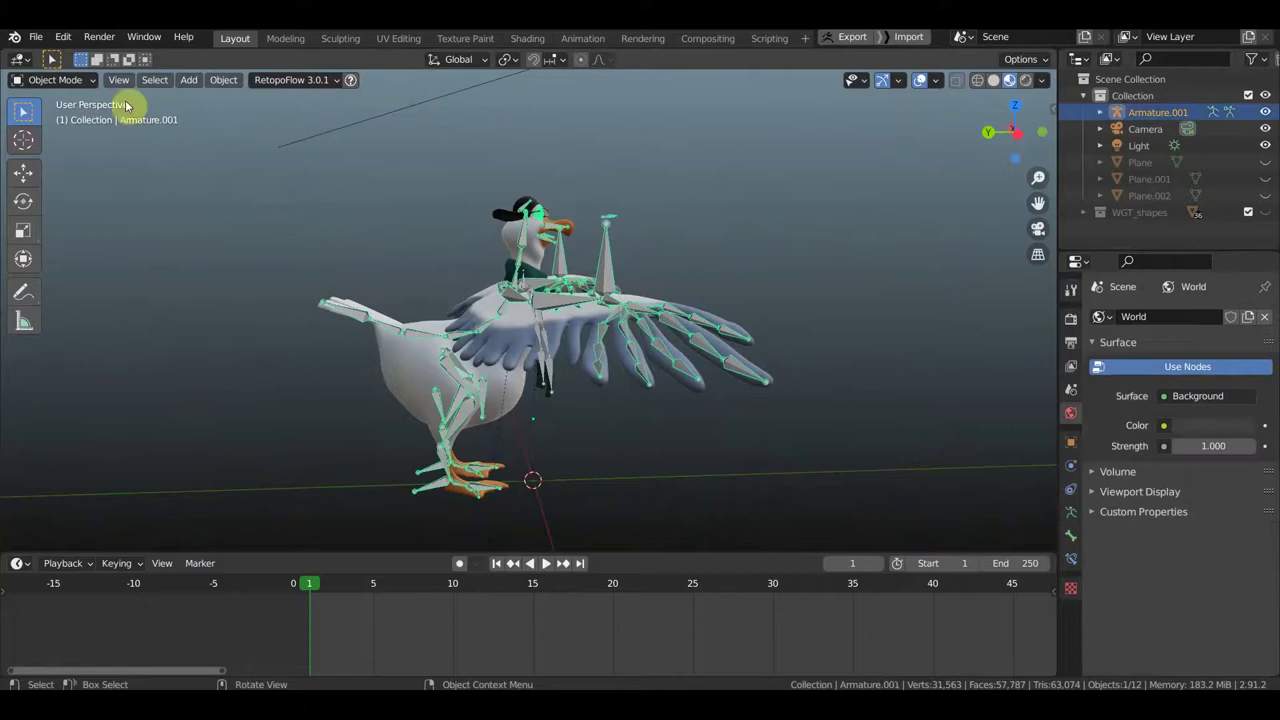
pyautogui.click(55, 80)
pyautogui.click(66, 137)
# Step: Hide the light from the viewport and select all rig bones in right-side view
pyautogui.moveTo(642, 290); pyautogui.dragTo(600, 282, button='middle')
pyautogui.click(23, 110)
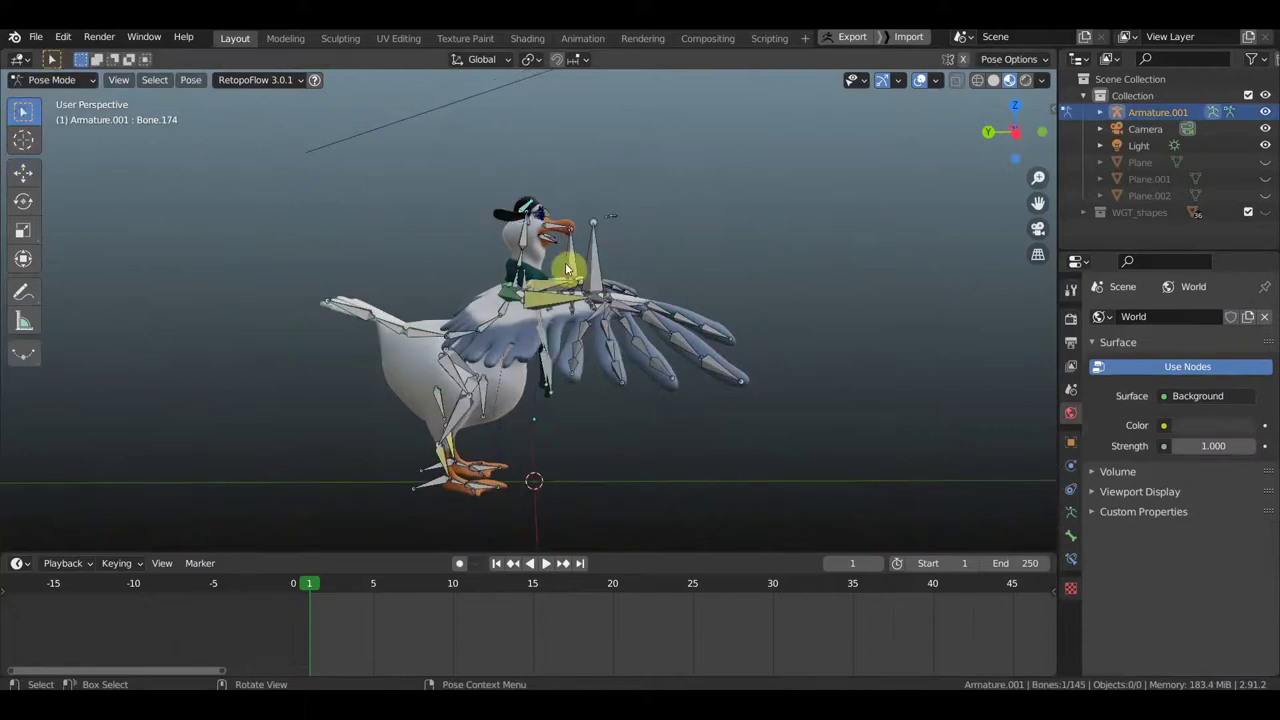
pyautogui.scroll(-3, 598, 290)
pyautogui.scroll(-2, 640, 292)
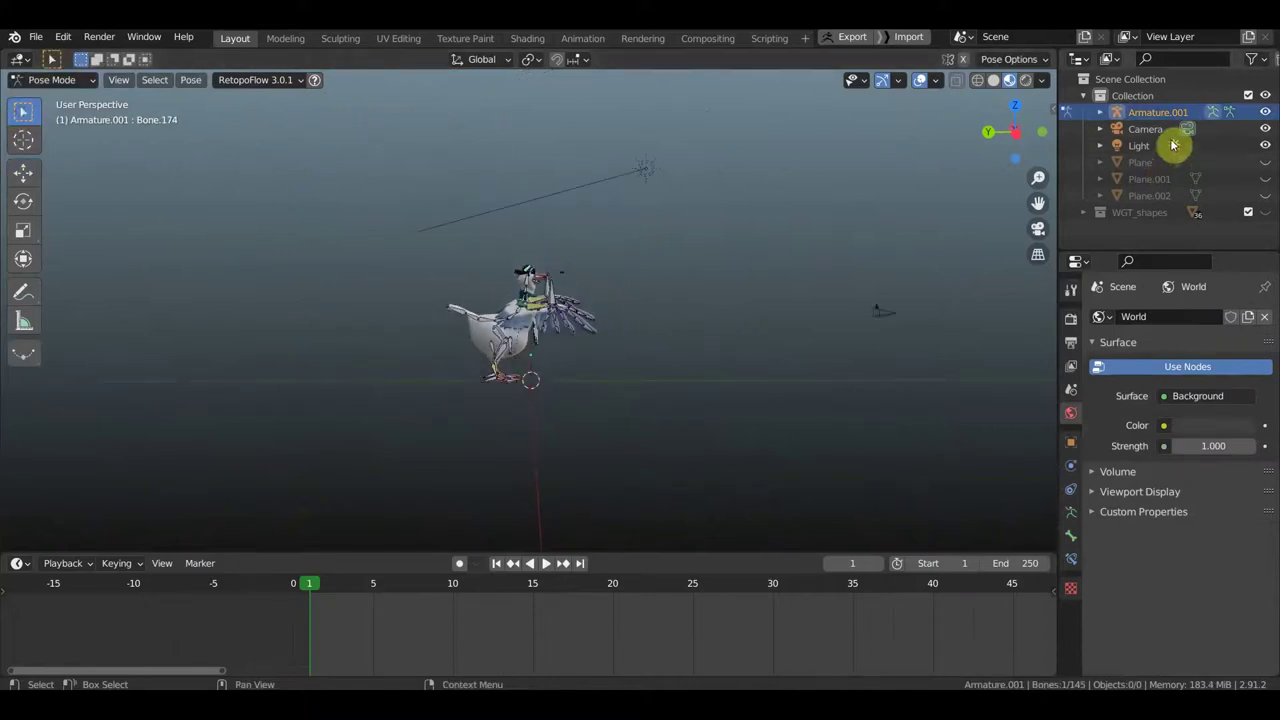
pyautogui.click(1265, 146)
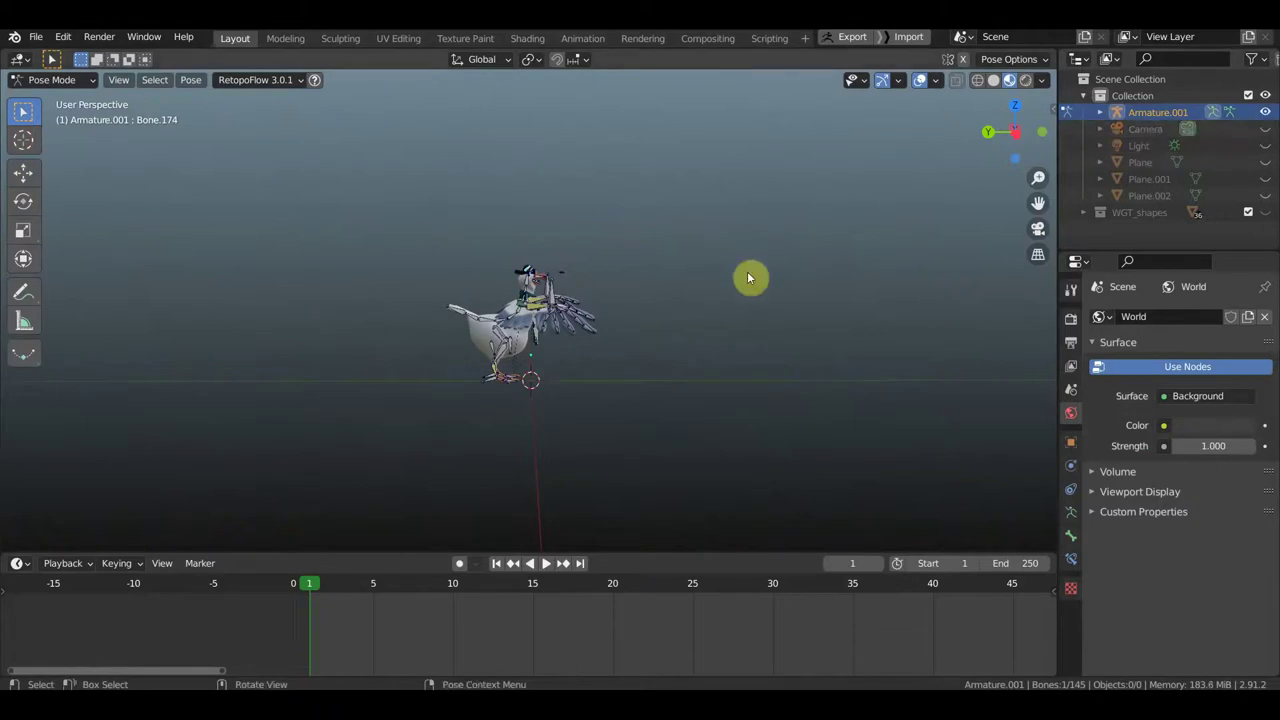
pyautogui.press('a')
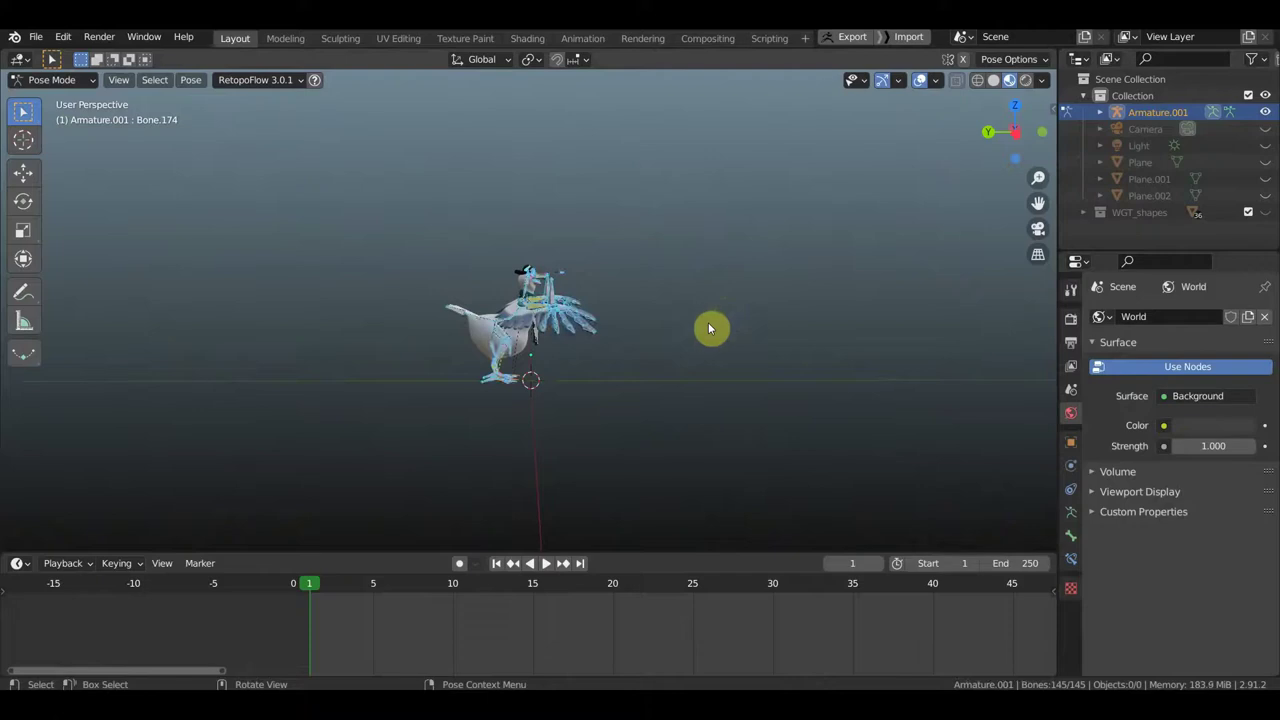
pyautogui.press('KP_3')
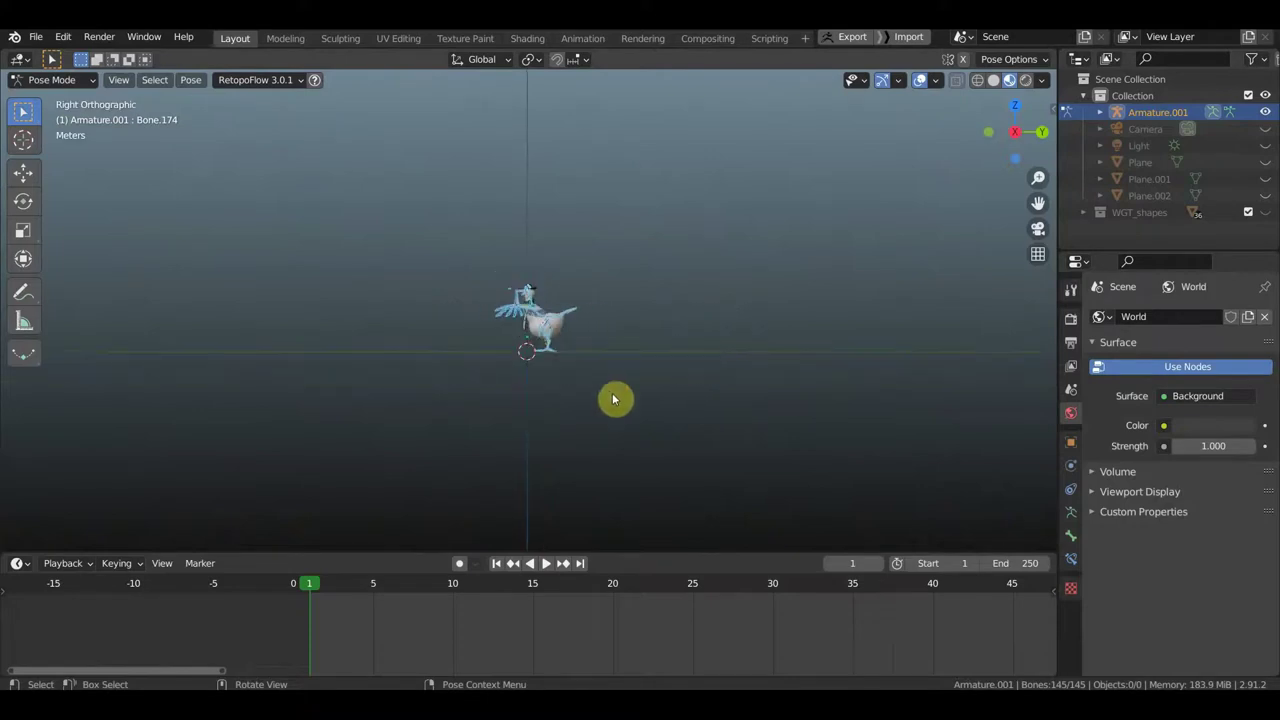
# Step: Move the whole seagull rig upward twice and recentre the view on the bird
pyautogui.press('g')
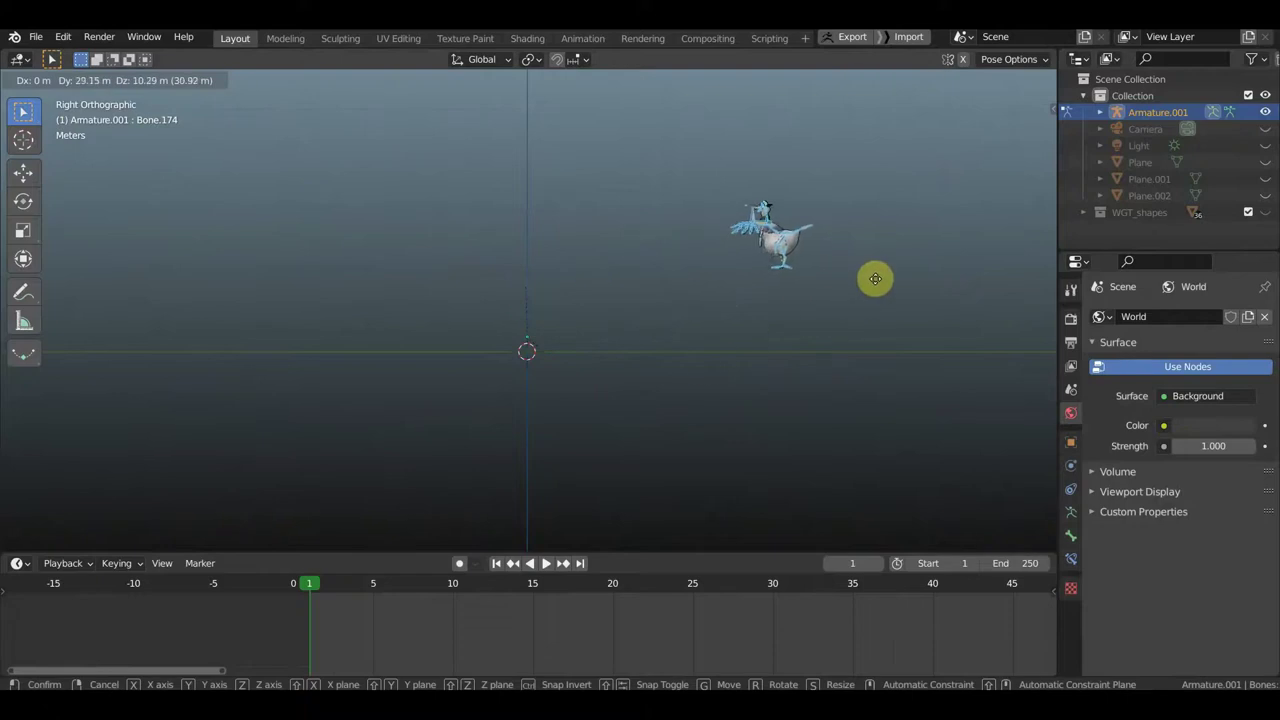
pyautogui.click(923, 235)
pyautogui.keyDown('shift'); pyautogui.moveTo(920, 245); pyautogui.dragTo(625, 376, button='middle'); pyautogui.keyUp('shift')
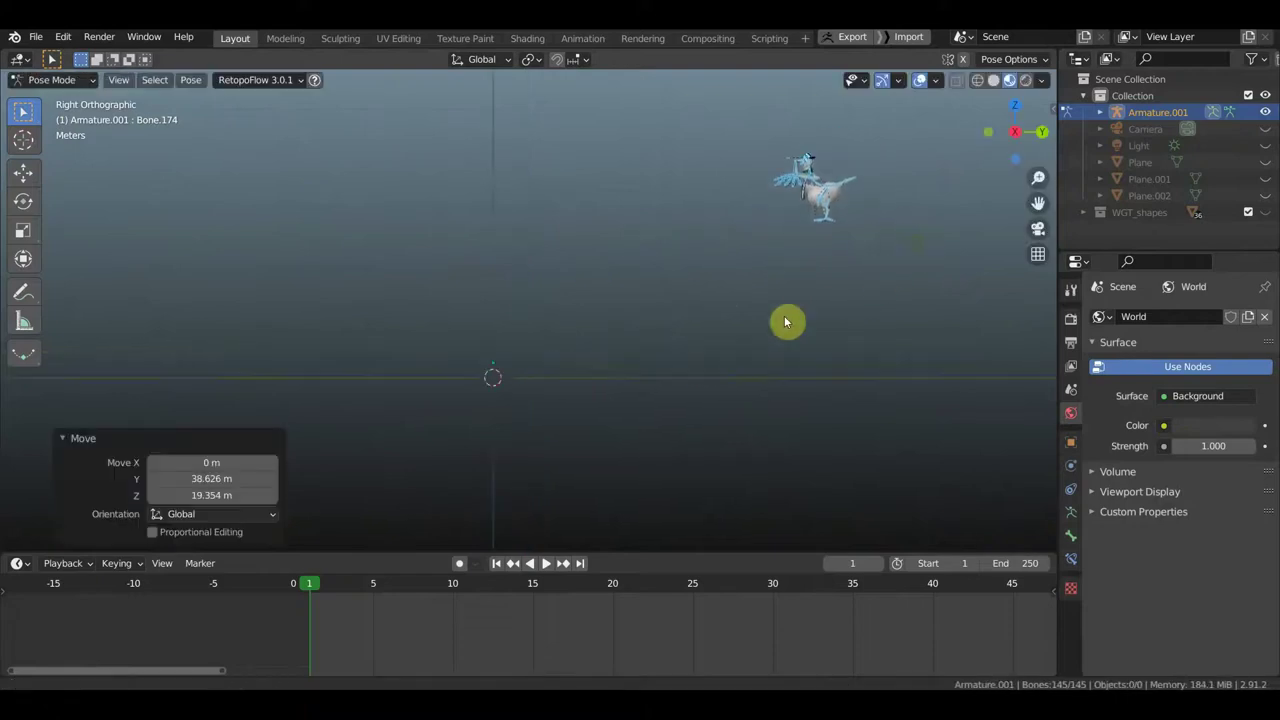
pyautogui.press('g')
pyautogui.click(660, 322)
pyautogui.scroll(2, 671, 325)
pyautogui.scroll(2, 671, 325)
pyautogui.keyDown('shift'); pyautogui.moveTo(718, 321); pyautogui.dragTo(637, 441, button='middle'); pyautogui.keyUp('shift')
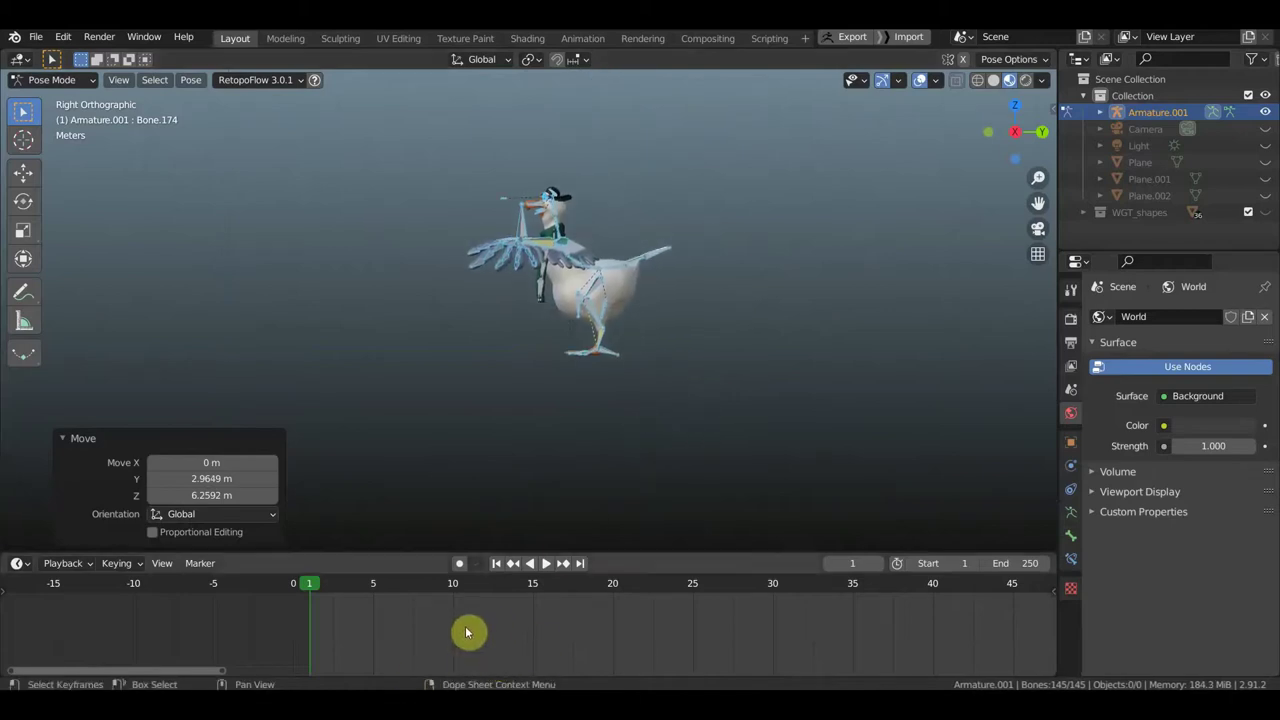
pyautogui.scroll(2, 470, 628)
pyautogui.scroll(2, 470, 628)
pyautogui.keyDown('shift'); pyautogui.moveTo(730, 315); pyautogui.dragTo(697, 360, button='middle'); pyautogui.keyUp('shift')
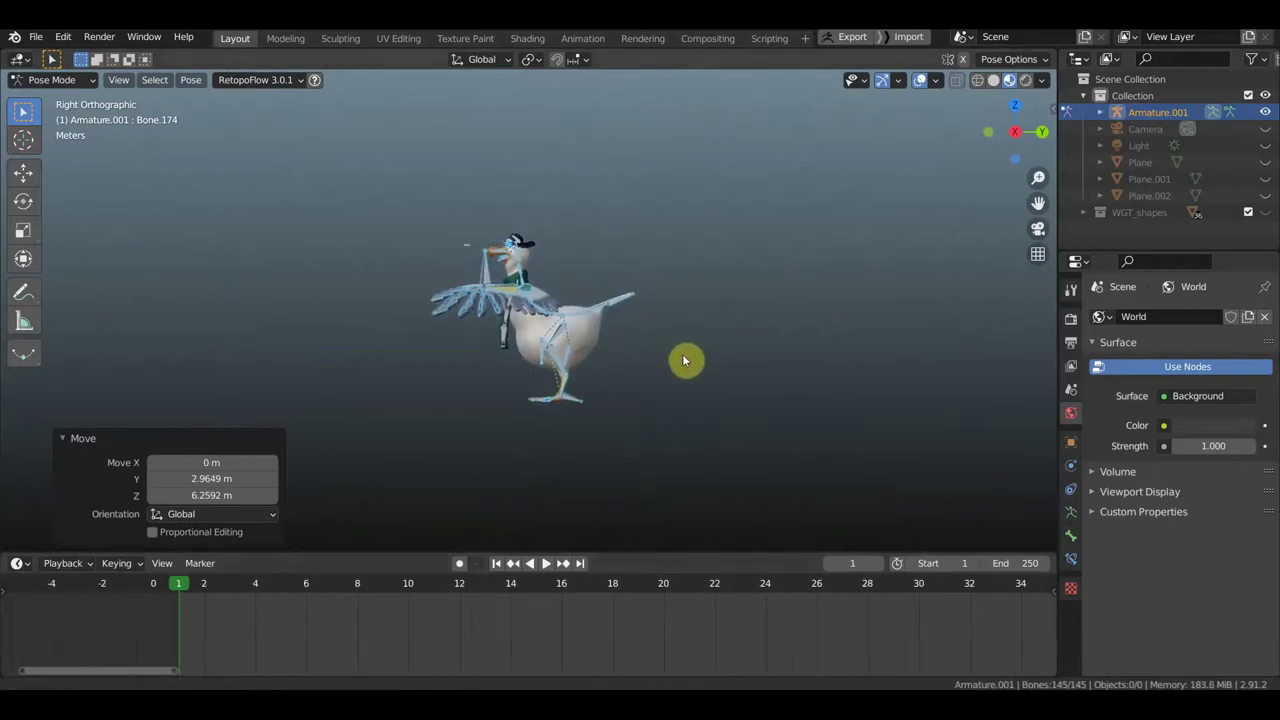
pyautogui.scroll(2, 590, 290)
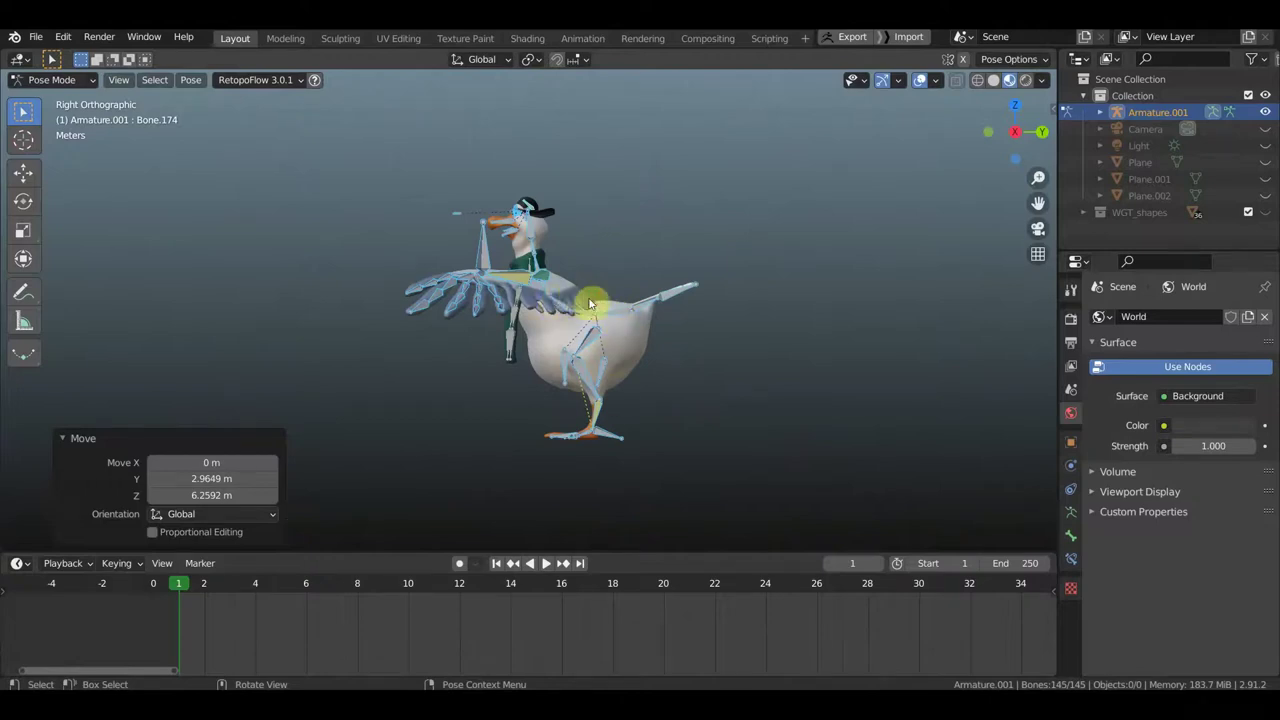
# Step: Tilt the Bone.061 neck bone forward
pyautogui.click(590, 303)
pyautogui.scroll(4, 590, 303)
pyautogui.scroll(-1, 594, 303)
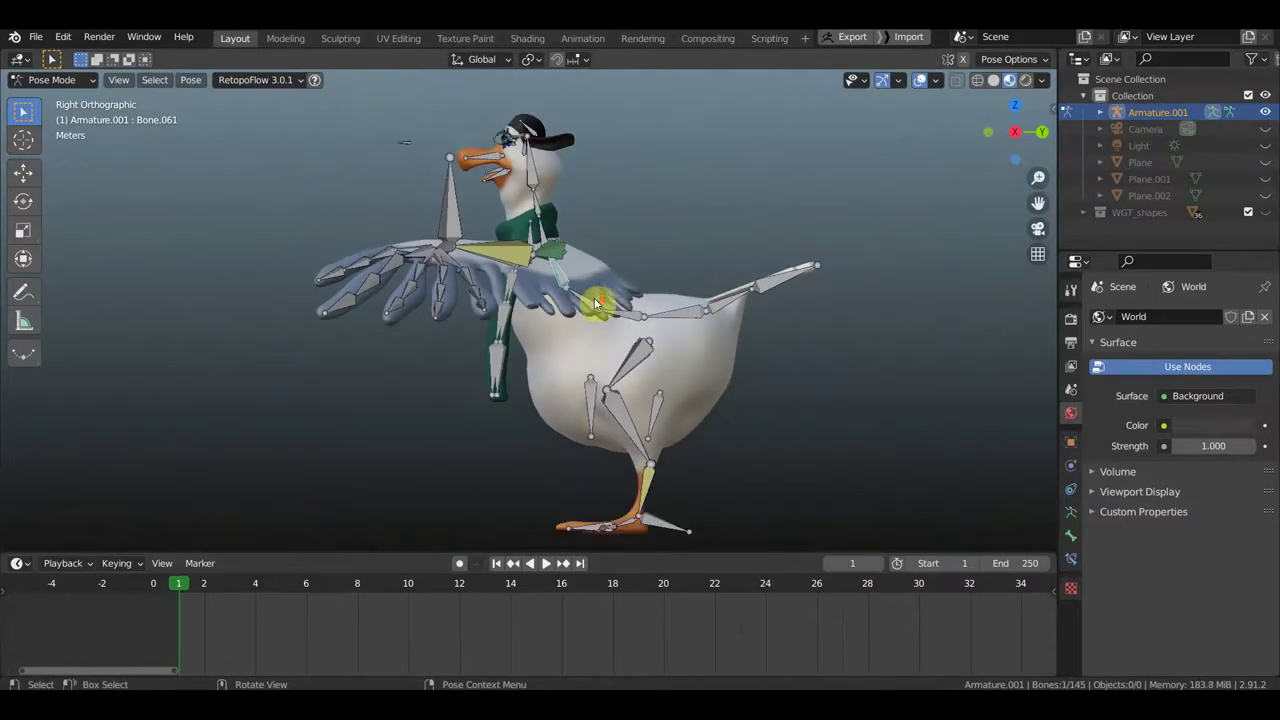
pyautogui.press('r')
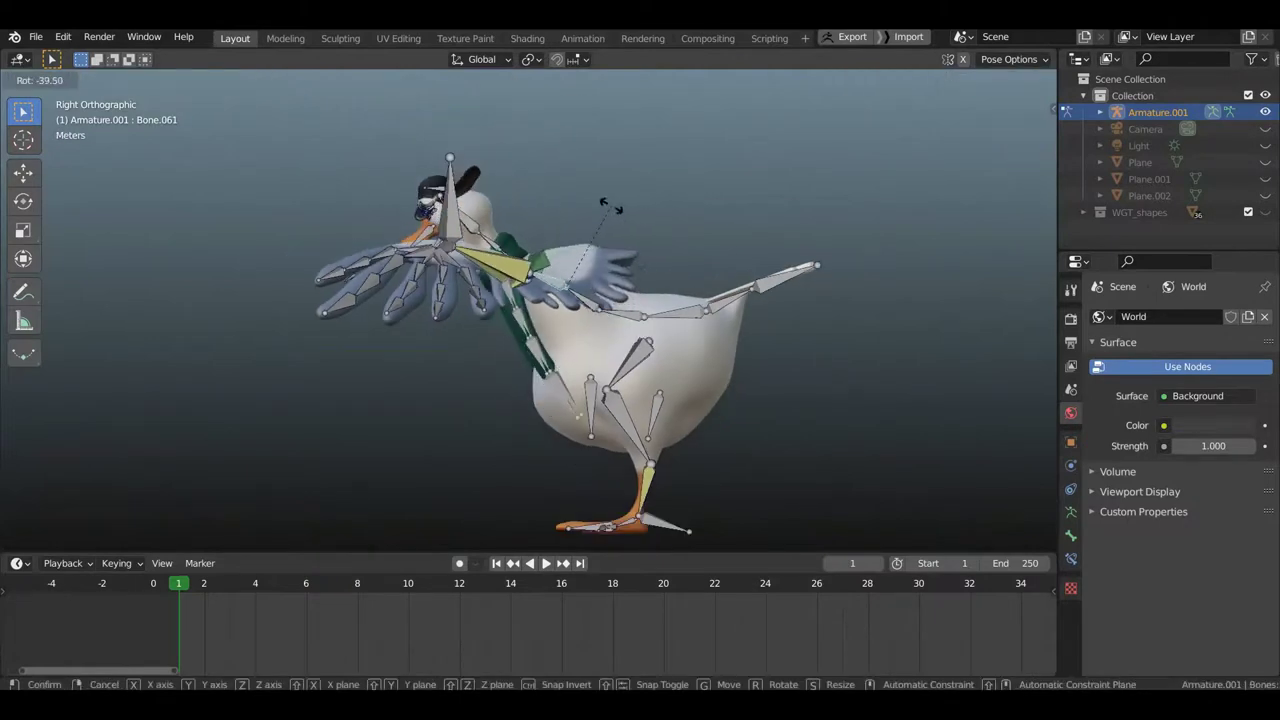
pyautogui.click(612, 206)
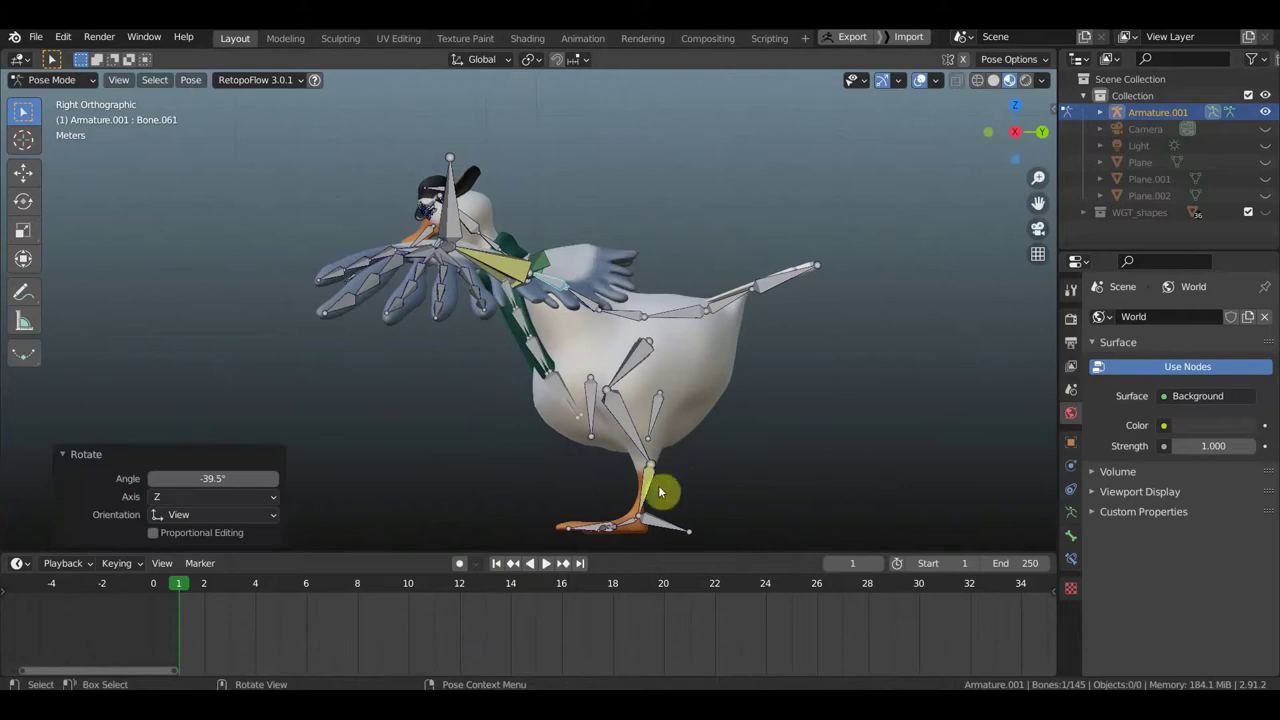
# Step: Raise the foot with the toe bone and swing it up and backward
pyautogui.keyDown('shift'); pyautogui.click(696, 528); pyautogui.keyUp('shift')
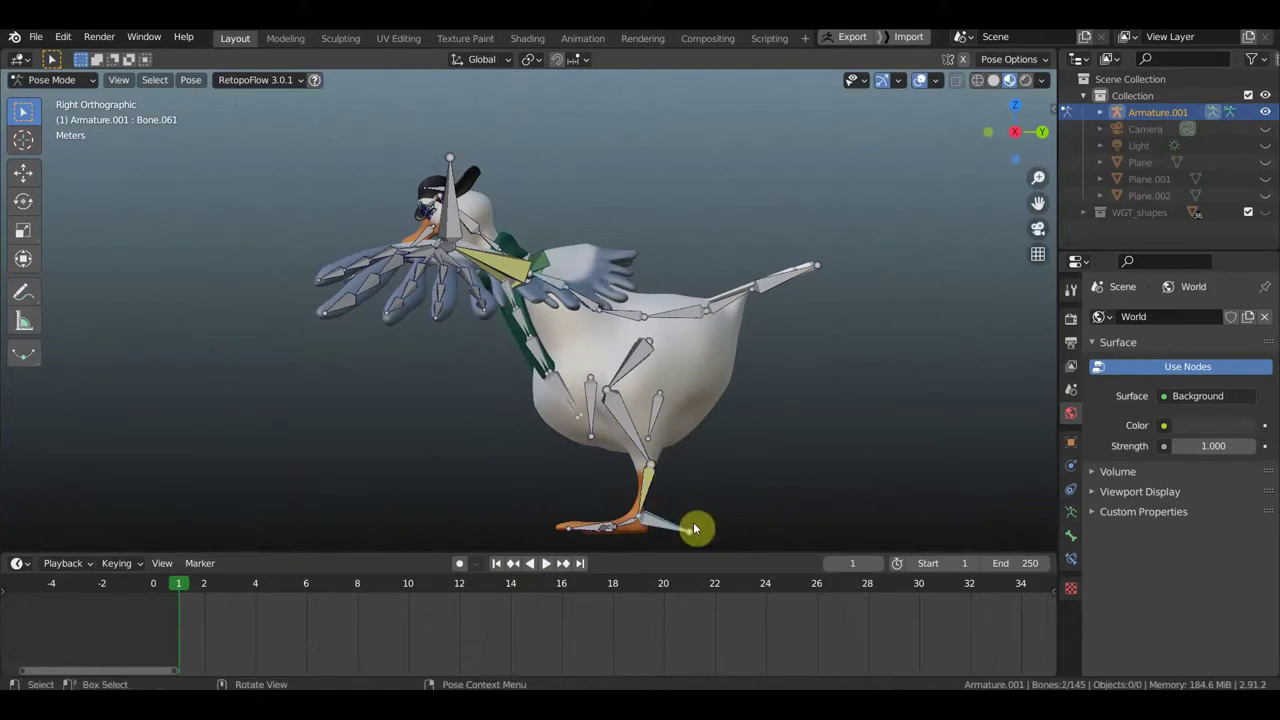
pyautogui.press('g')
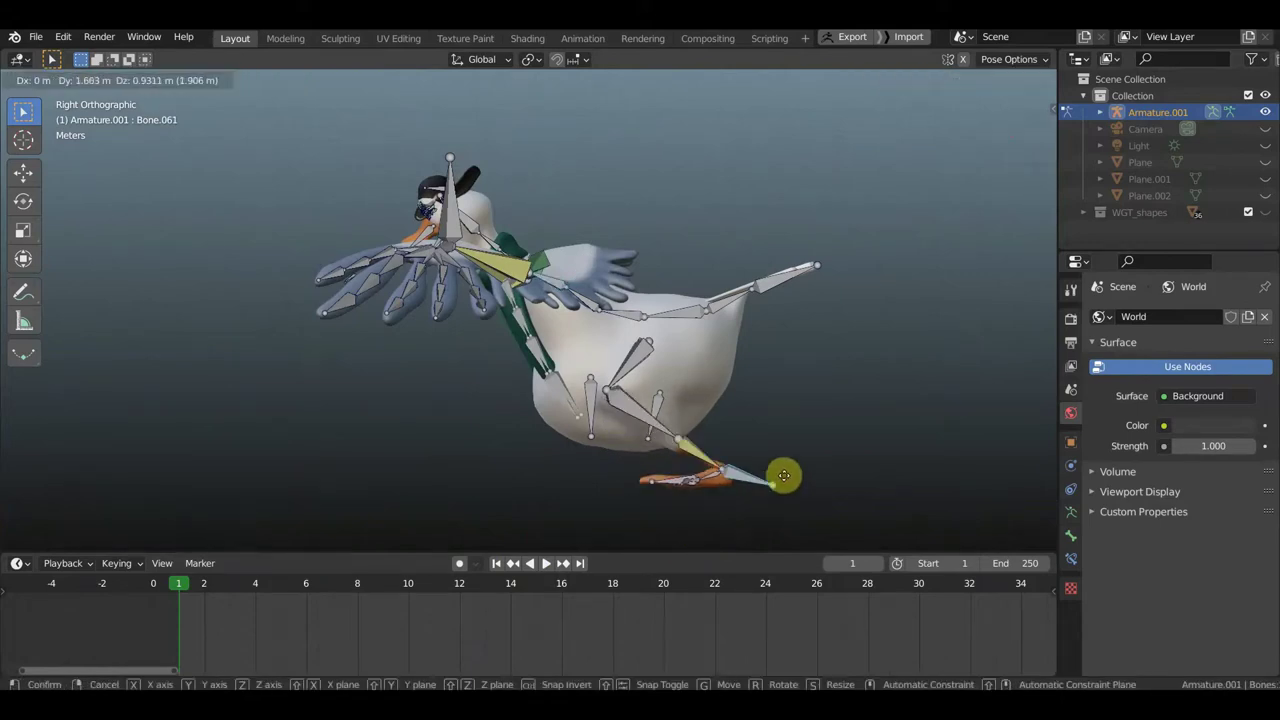
pyautogui.click(784, 482)
pyautogui.press('r')
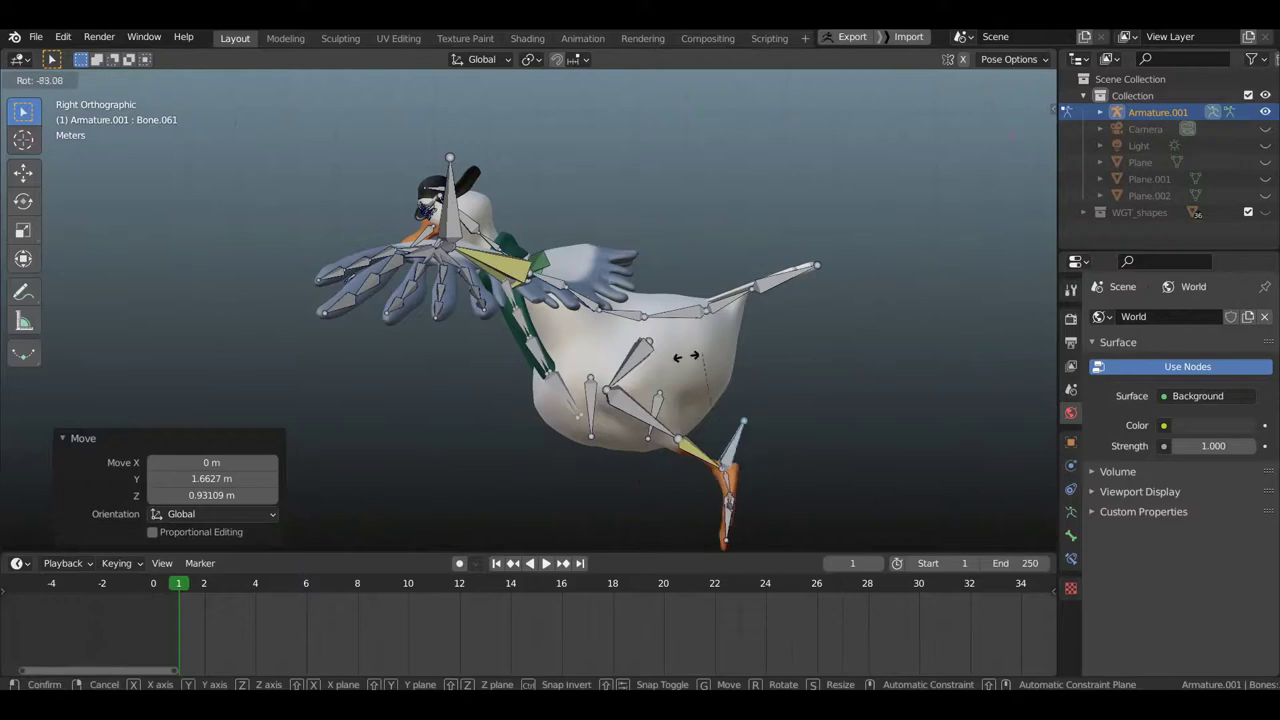
pyautogui.click(805, 432)
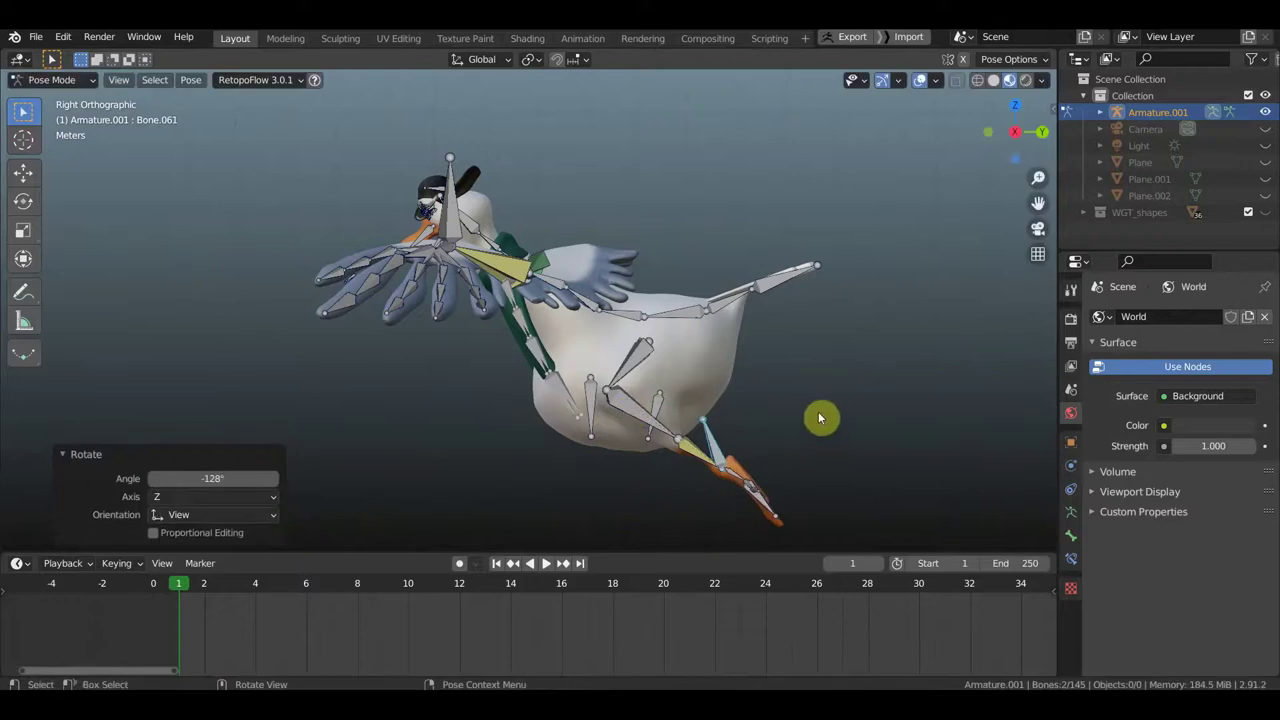
pyautogui.press('g')
pyautogui.click(824, 372)
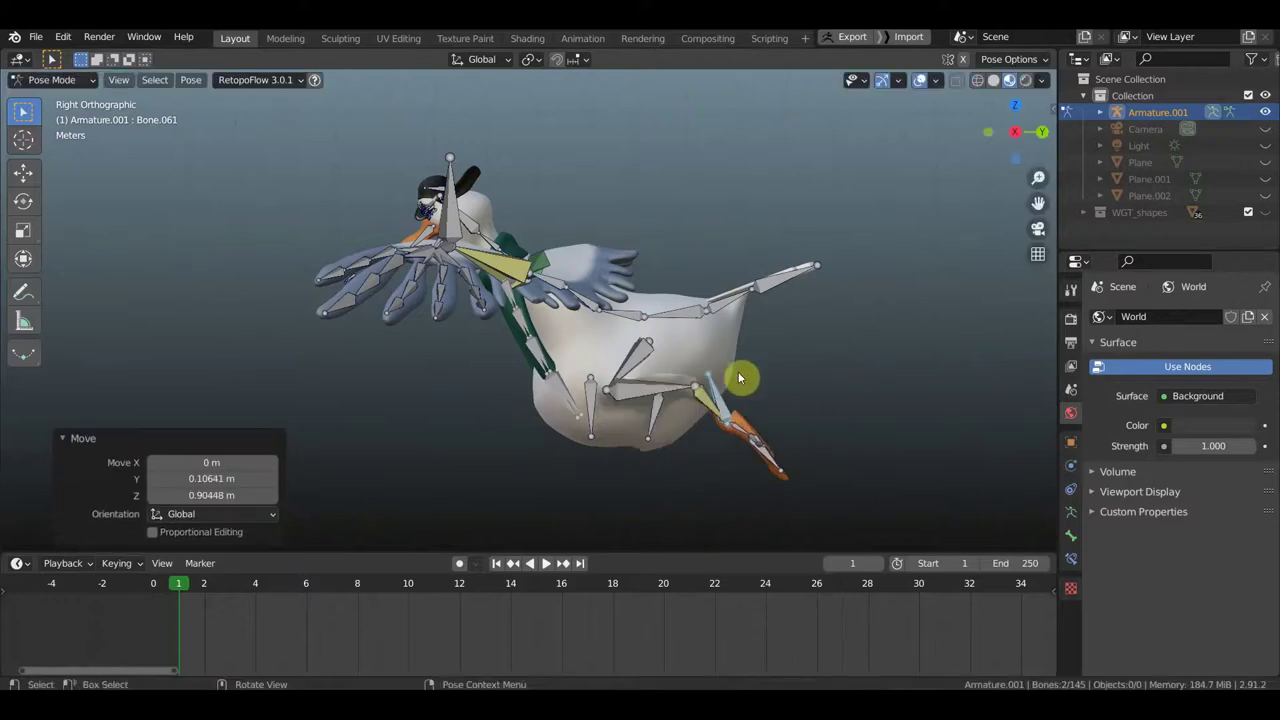
# Step: Move lower-leg Bone.044 and leg Bone.039 (0.65176 m up) to tuck the legs under the body
pyautogui.click(660, 409)
pyautogui.press('g')
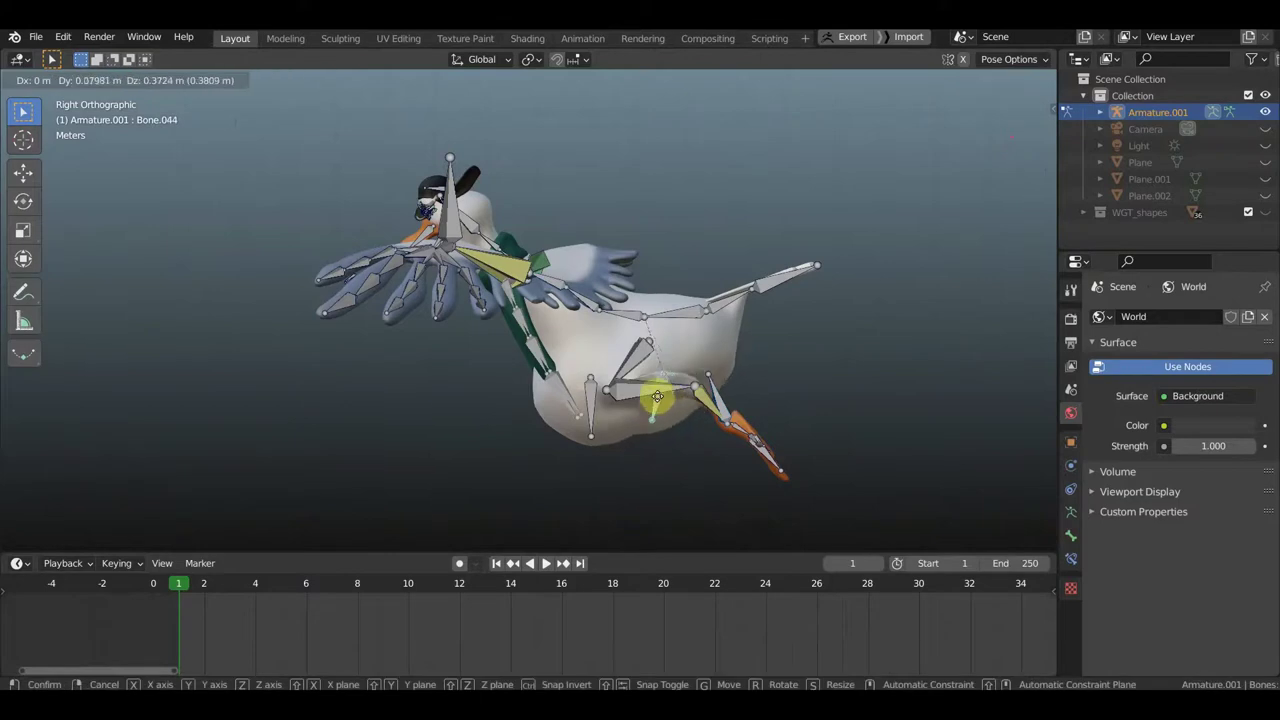
pyautogui.click(656, 400)
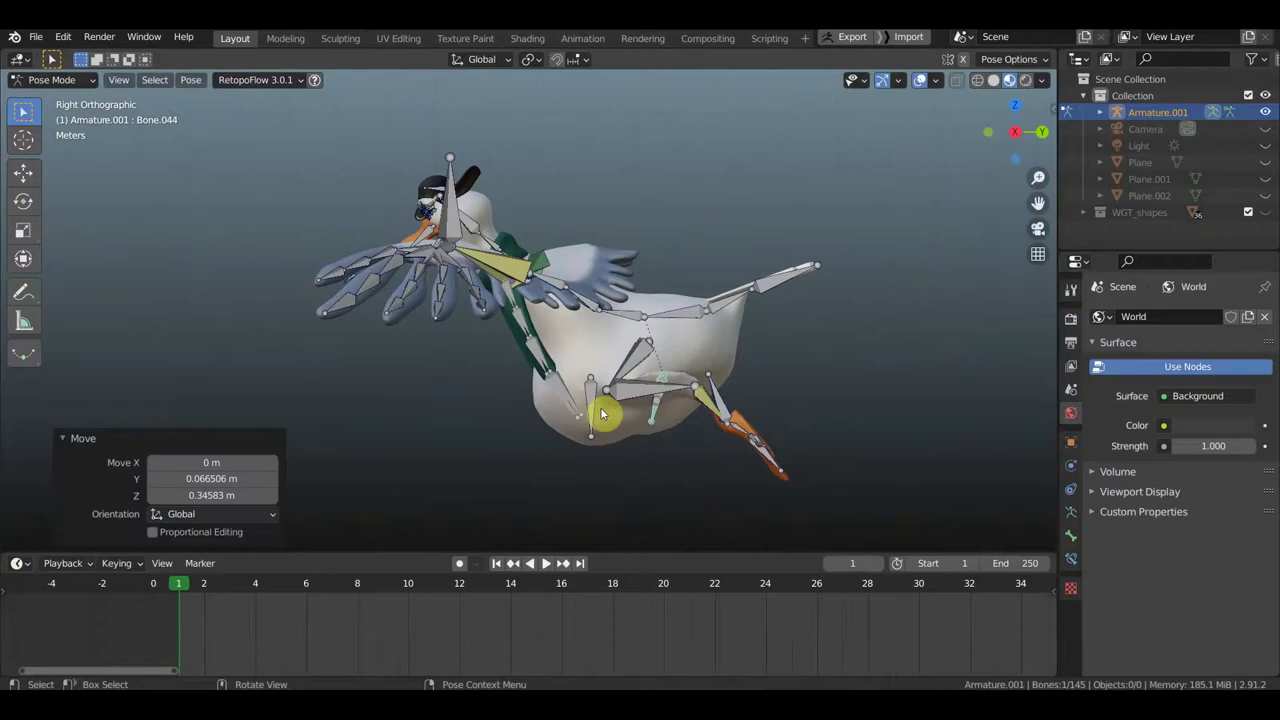
pyautogui.click(590, 412)
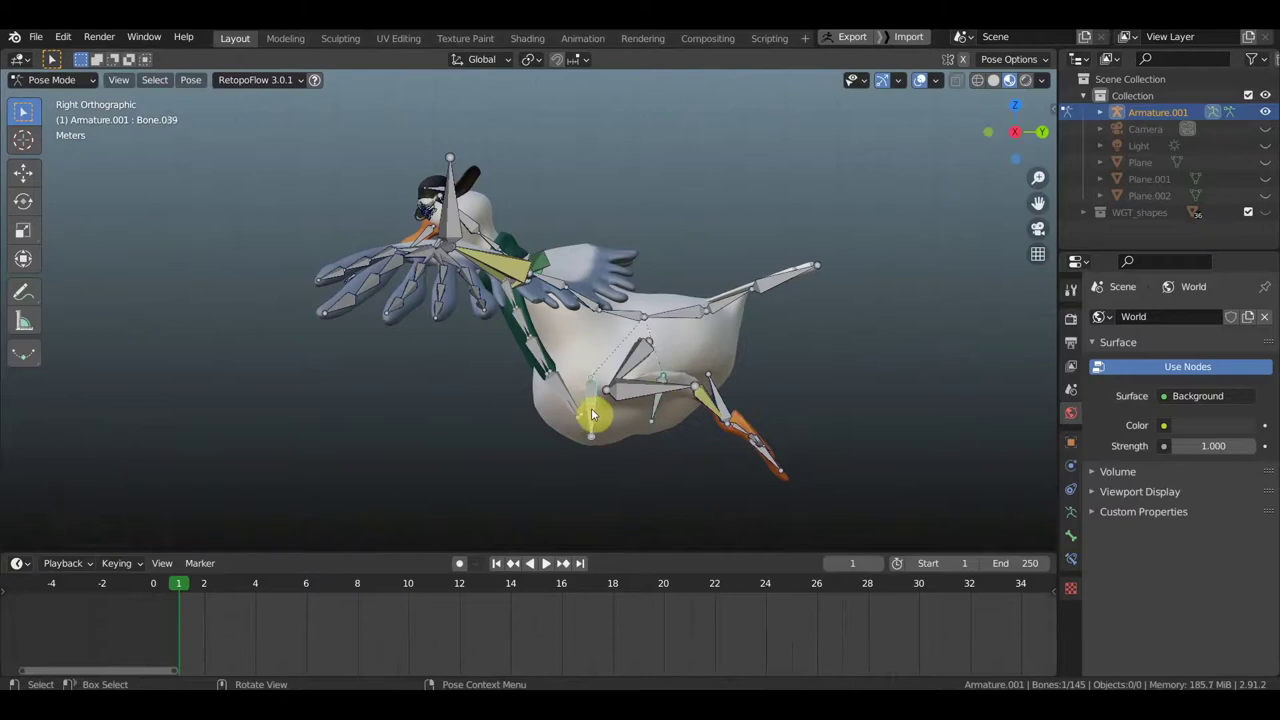
pyautogui.press('g')
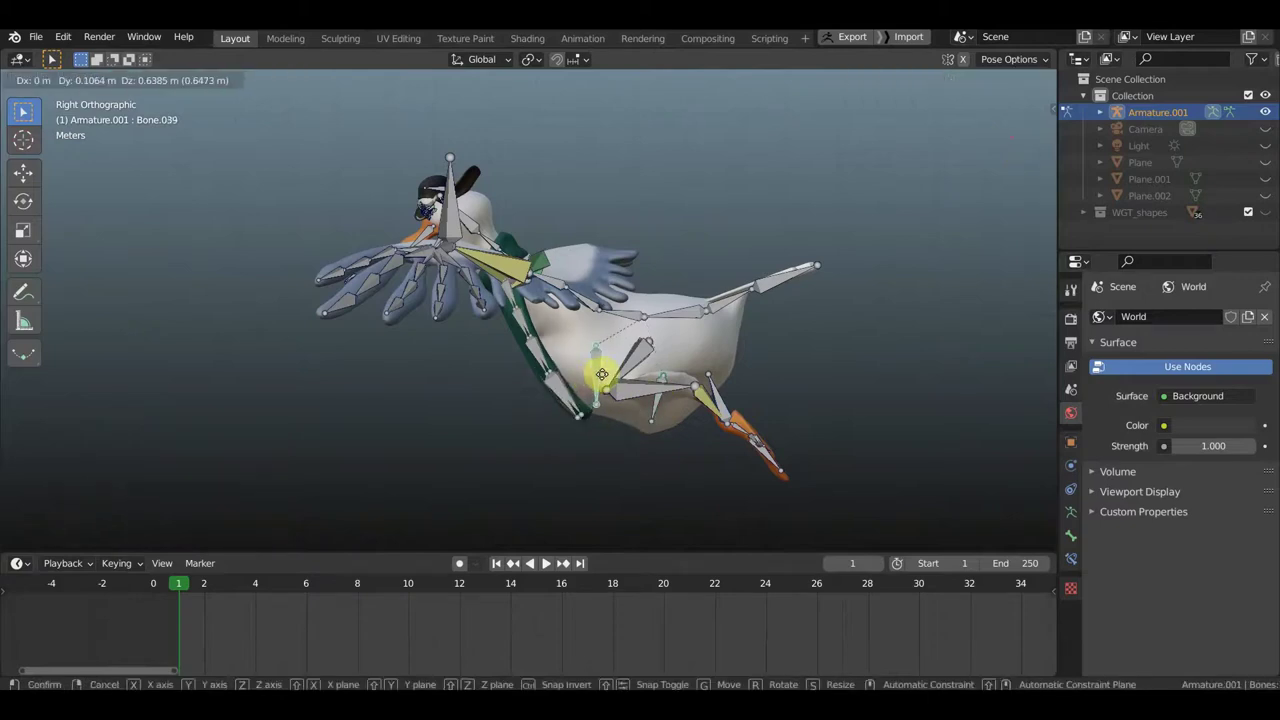
pyautogui.click(592, 380)
pyautogui.moveTo(592, 380)
pyautogui.mouseDown(button='middle')
pyautogui.moveTo(782, 384)
pyautogui.moveTo(794, 408)
pyautogui.mouseUp(button='middle')
pyautogui.scroll(-2, 700, 400)
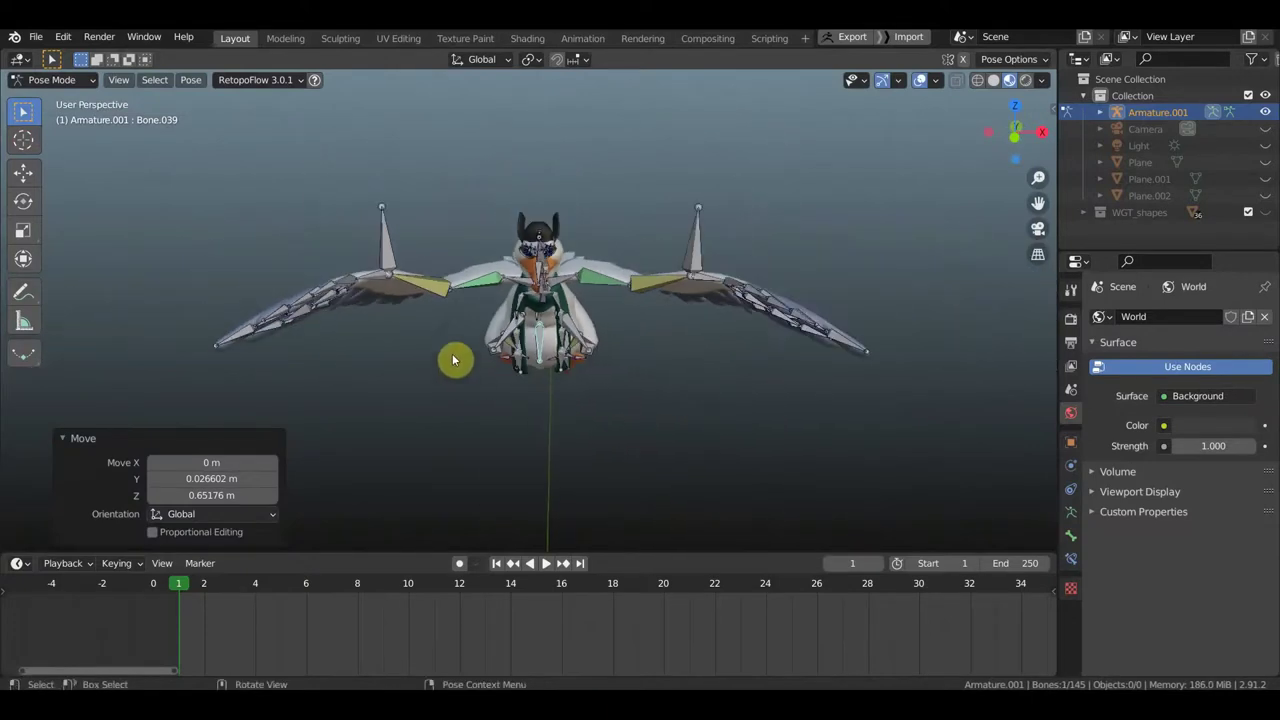
# Step: Undo the last change and, in right side view, rotate Bone.060 -22.8° around Z
pyautogui.moveTo(437, 329)
pyautogui.mouseDown(button='middle')
pyautogui.moveTo(614, 329)
pyautogui.moveTo(574, 319)
pyautogui.moveTo(586, 314)
pyautogui.moveTo(505, 313)
pyautogui.mouseUp(button='middle')
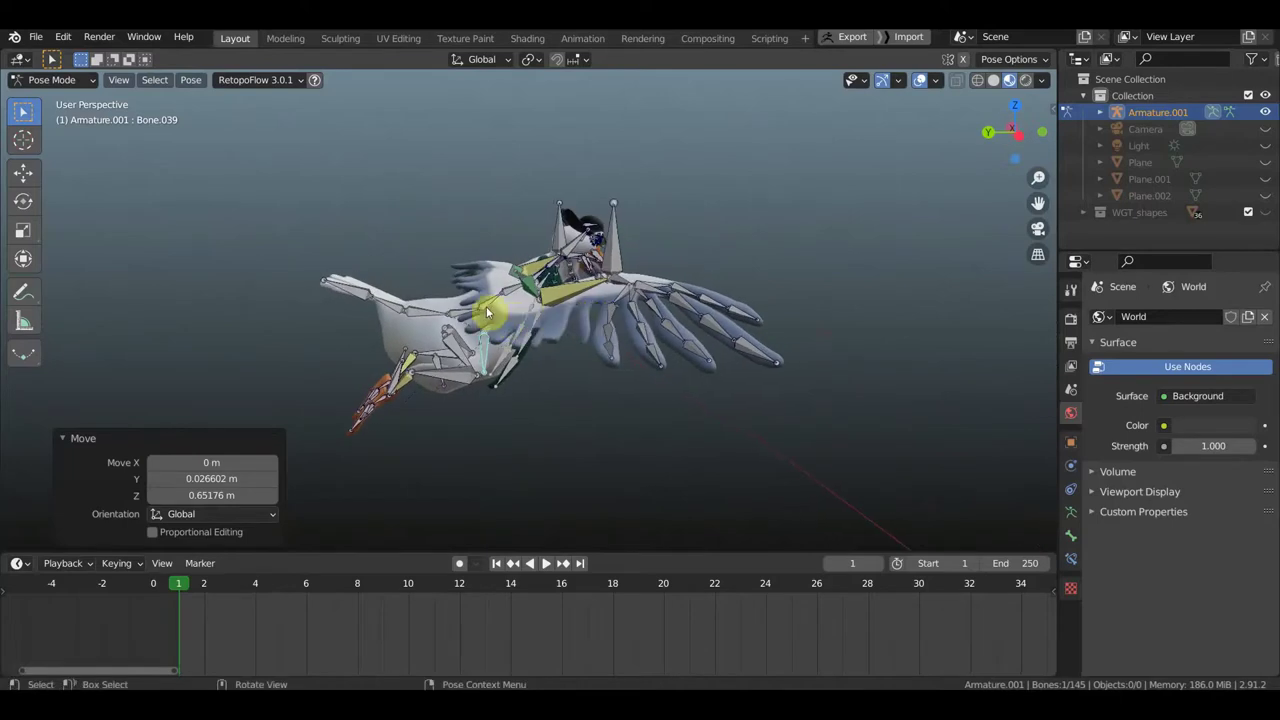
pyautogui.hotkey('ctrl', 'z')
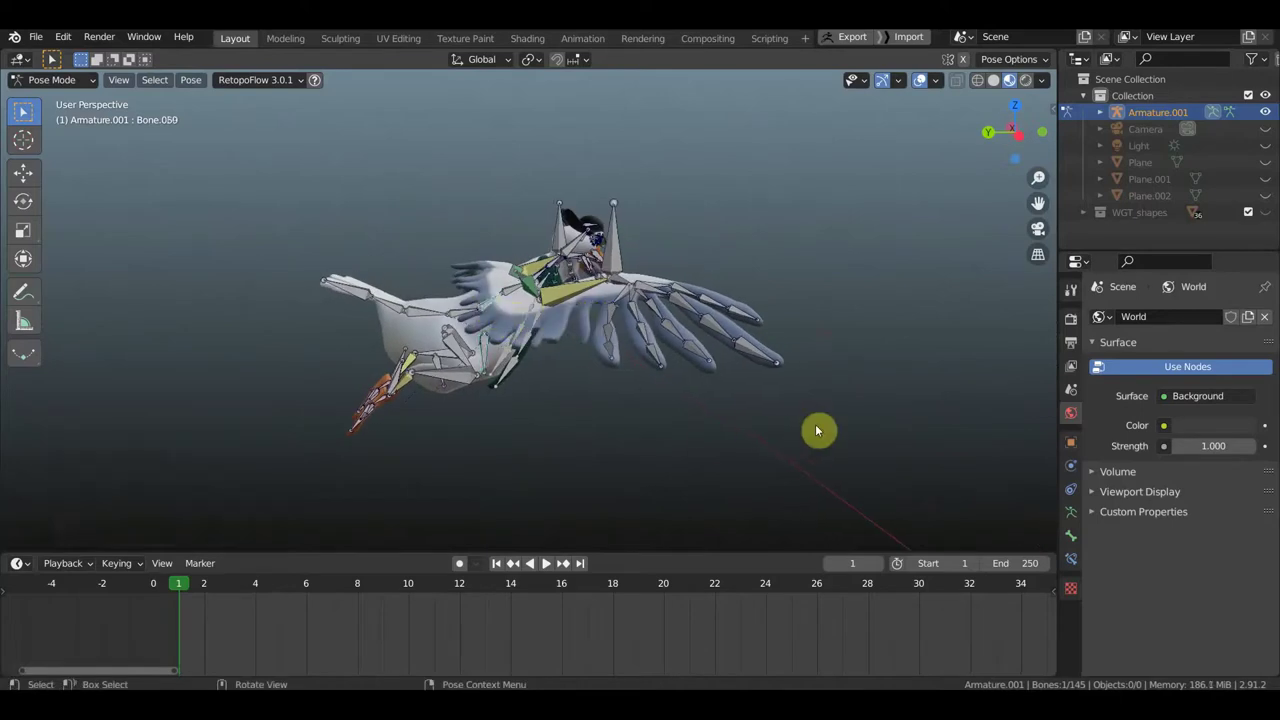
pyautogui.press('KP_3')
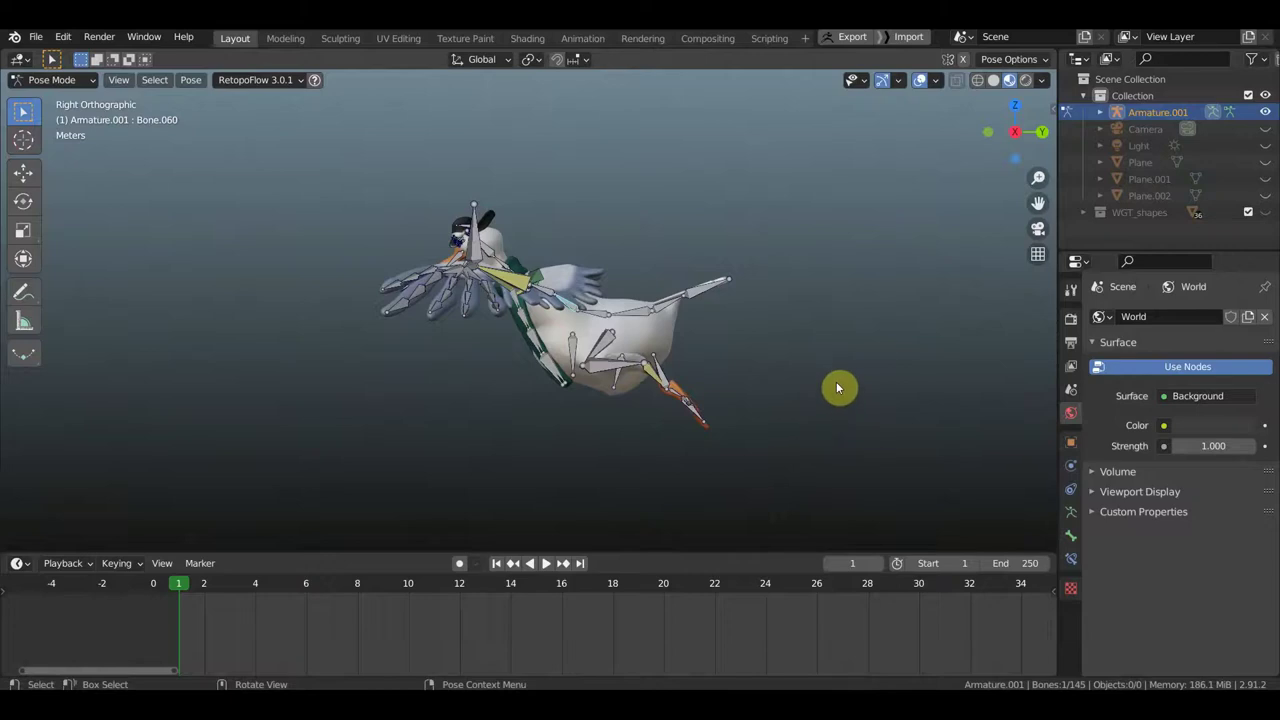
pyautogui.press('r')
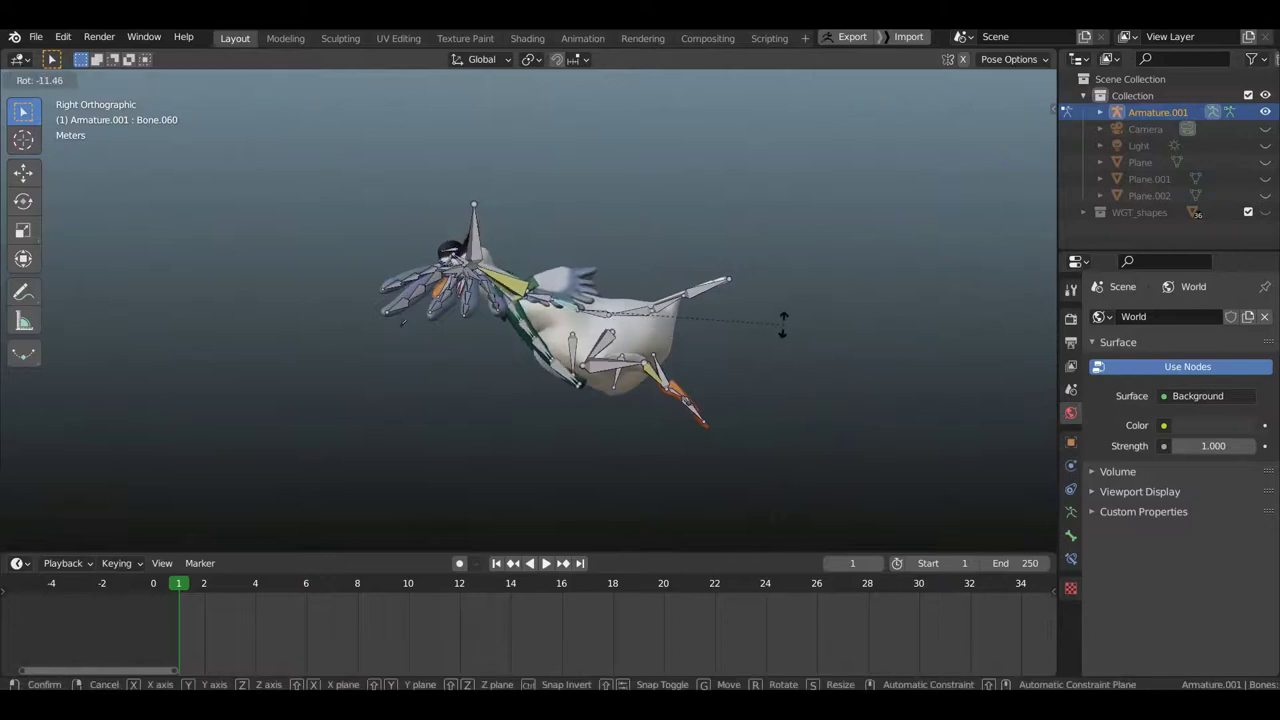
pyautogui.click(737, 290)
# Step: Orbit to a front view of the seagull and select left wing-tip Bone.106
pyautogui.moveTo(737, 300)
pyautogui.mouseDown(button='middle')
pyautogui.moveTo(911, 405)
pyautogui.moveTo(769, 413)
pyautogui.moveTo(725, 390)
pyautogui.mouseUp(button='middle')
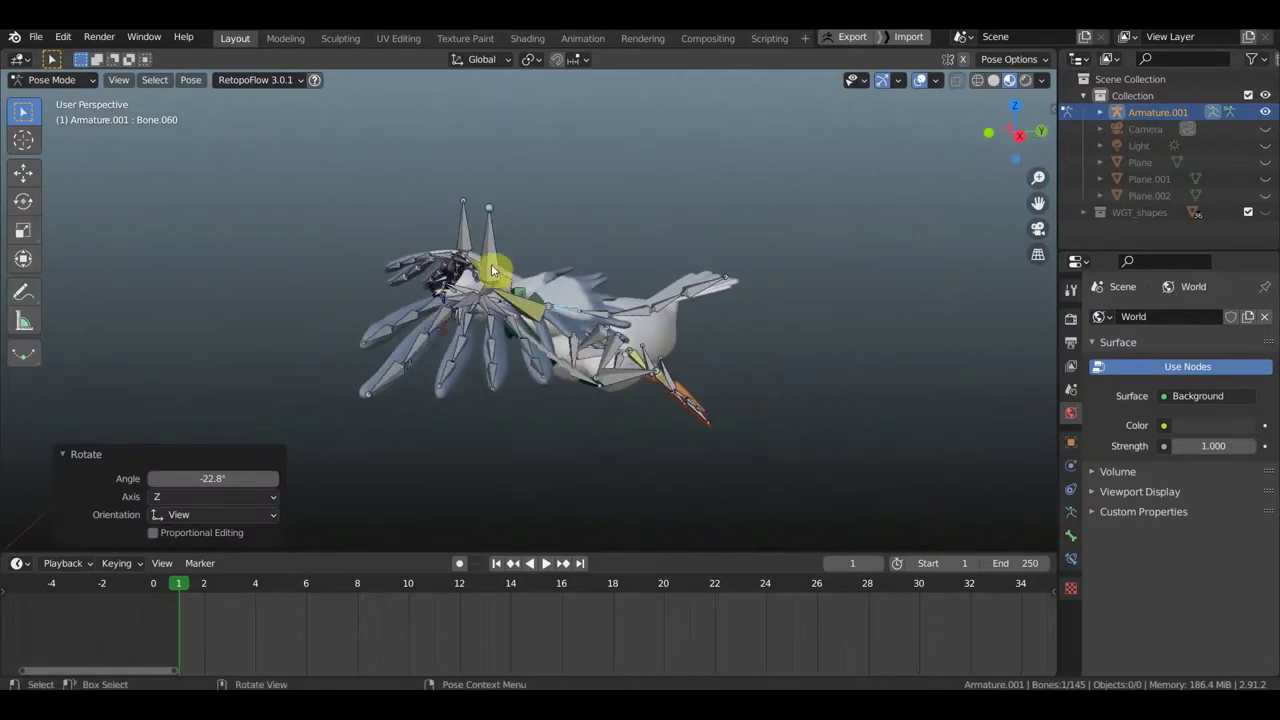
pyautogui.moveTo(503, 297)
pyautogui.mouseDown(button='middle')
pyautogui.moveTo(677, 294)
pyautogui.moveTo(460, 302)
pyautogui.mouseUp(button='middle')
pyautogui.scroll(-1, 440, 298)
pyautogui.scroll(-2, 425, 292)
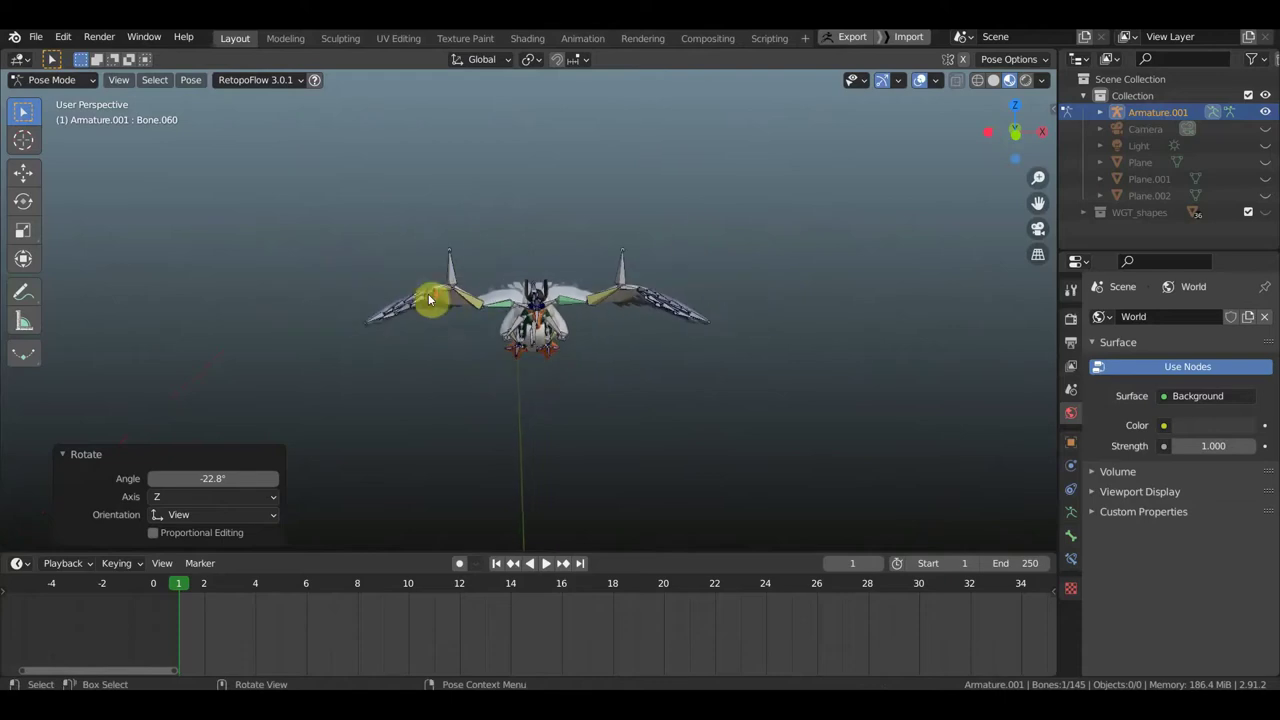
pyautogui.click(503, 406)
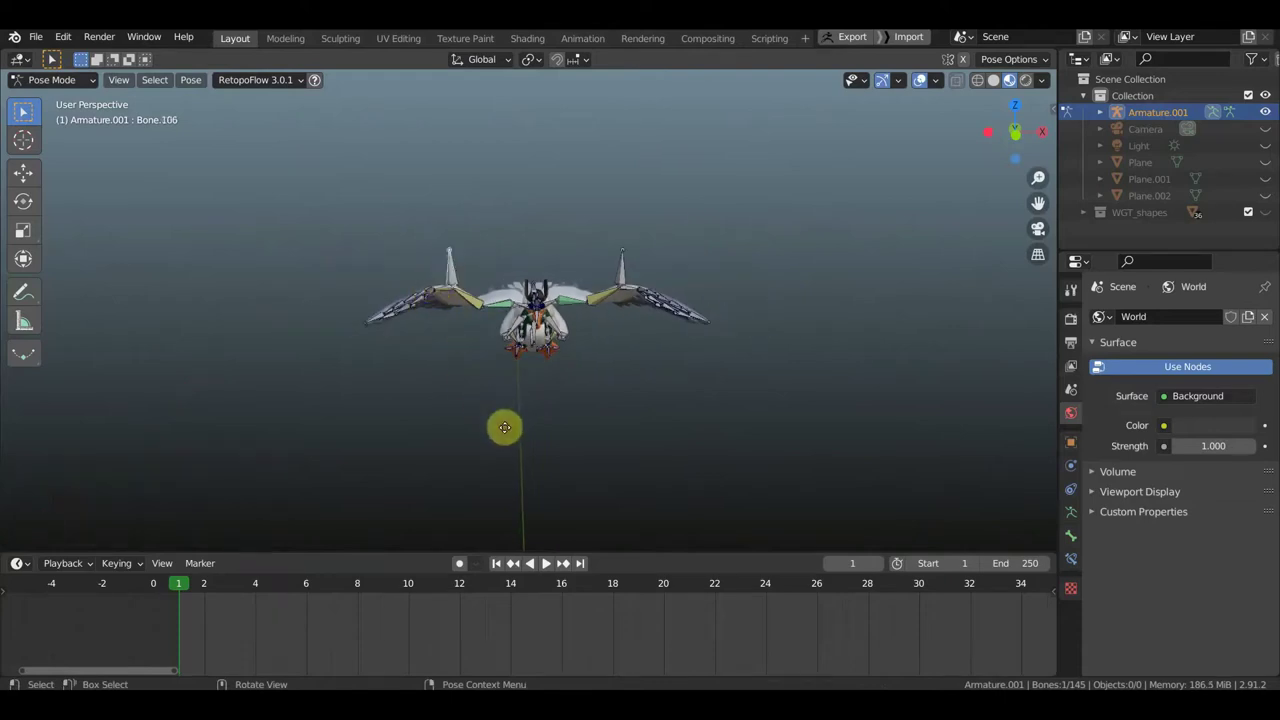
# Step: Move and rotate wing-tip Bone.106 so the left wing swings downward
pyautogui.press('g')
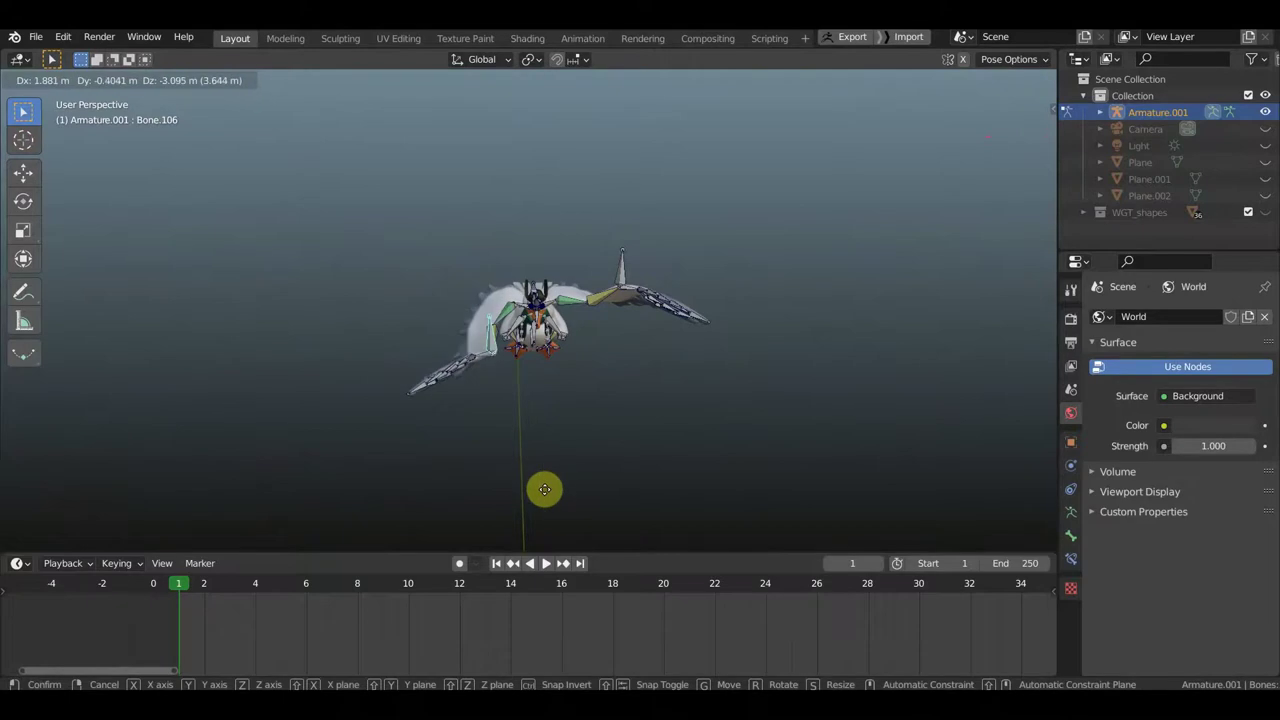
pyautogui.click(545, 492)
pyautogui.moveTo(577, 472); pyautogui.dragTo(574, 440, button='middle')
pyautogui.scroll(2, 618, 434)
pyautogui.press('r')
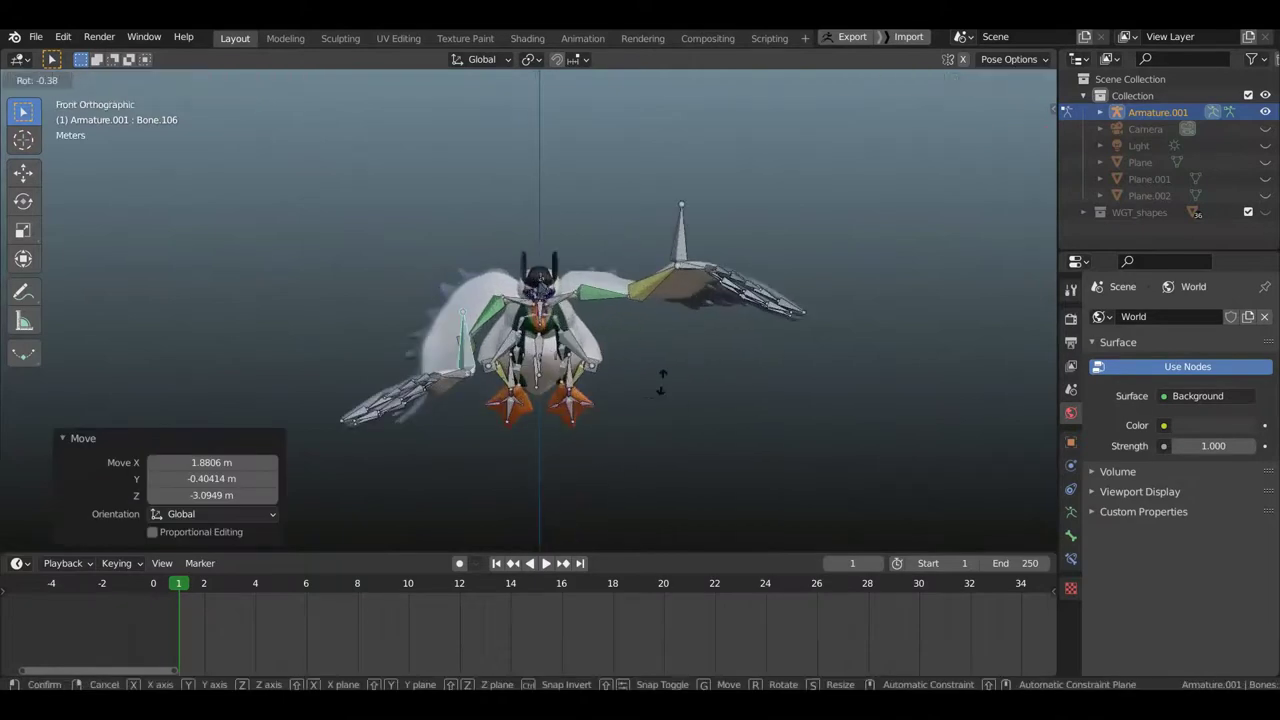
pyautogui.click(585, 350)
pyautogui.moveTo(585, 350)
pyautogui.mouseDown(button='middle')
pyautogui.moveTo(700, 380)
pyautogui.moveTo(791, 380)
pyautogui.moveTo(758, 415)
pyautogui.mouseUp(button='middle')
# Step: Lower the left wing further, then select Bone.103 and show its bone constraints
pyautogui.press('g')
pyautogui.click(675, 447)
pyautogui.moveTo(592, 450); pyautogui.dragTo(417, 446, button='middle')
pyautogui.press('g')
pyautogui.click(508, 451)
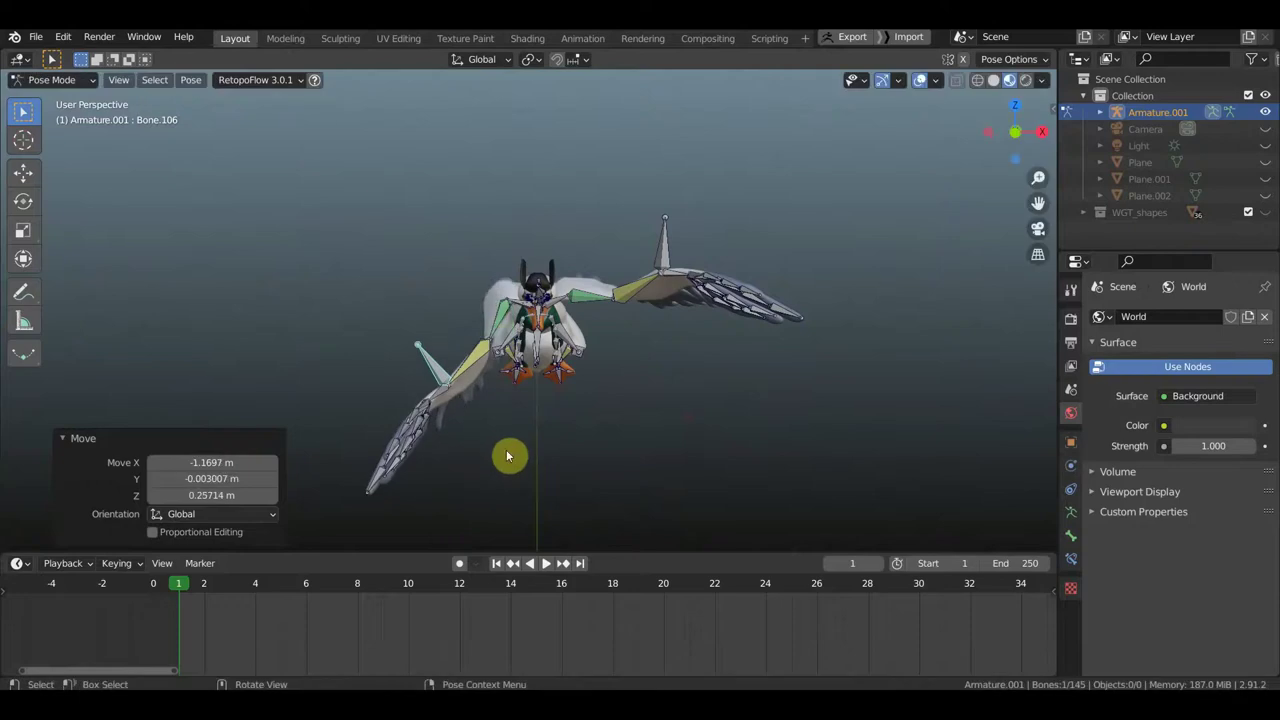
pyautogui.click(728, 485)
pyautogui.click(1071, 560)
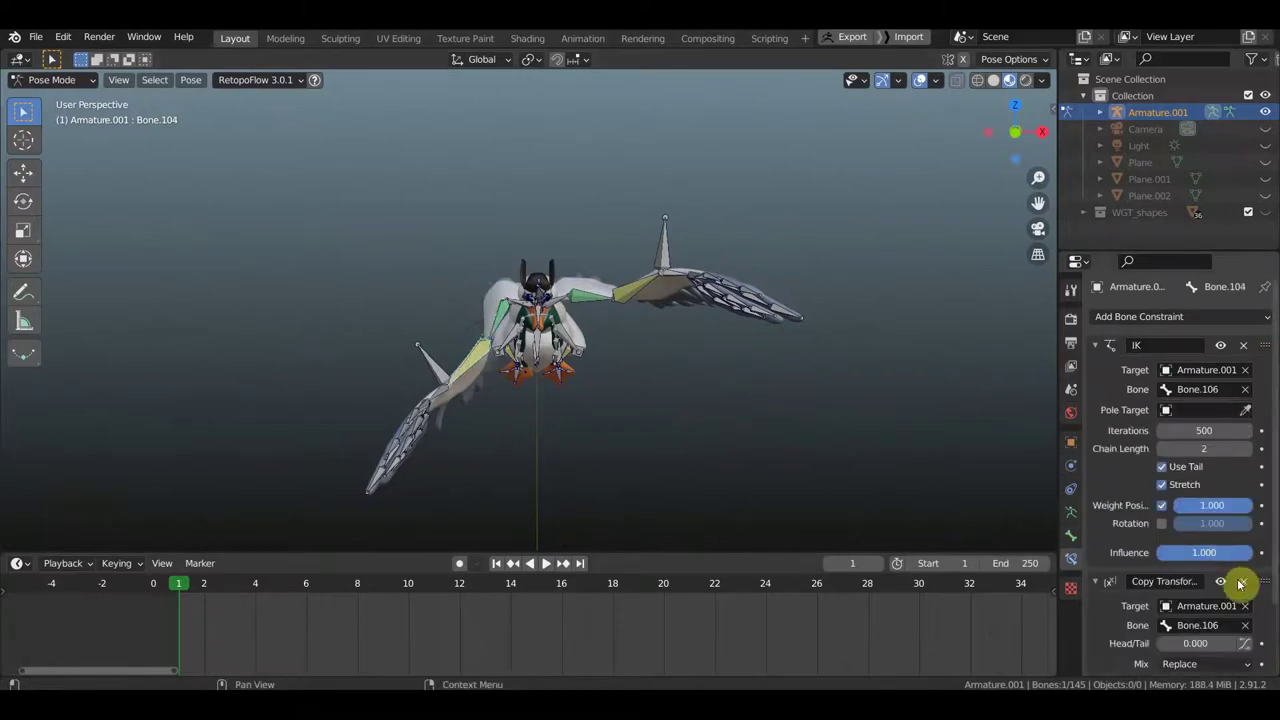
# Step: Cut Bone.104 Copy Transforms to 0.140, Bone.066 Copy Location to 0.099, and Bone.067's influence near zero
pyautogui.scroll(-3, 1234, 583)
pyautogui.moveTo(1233, 665); pyautogui.dragTo(1170, 665)
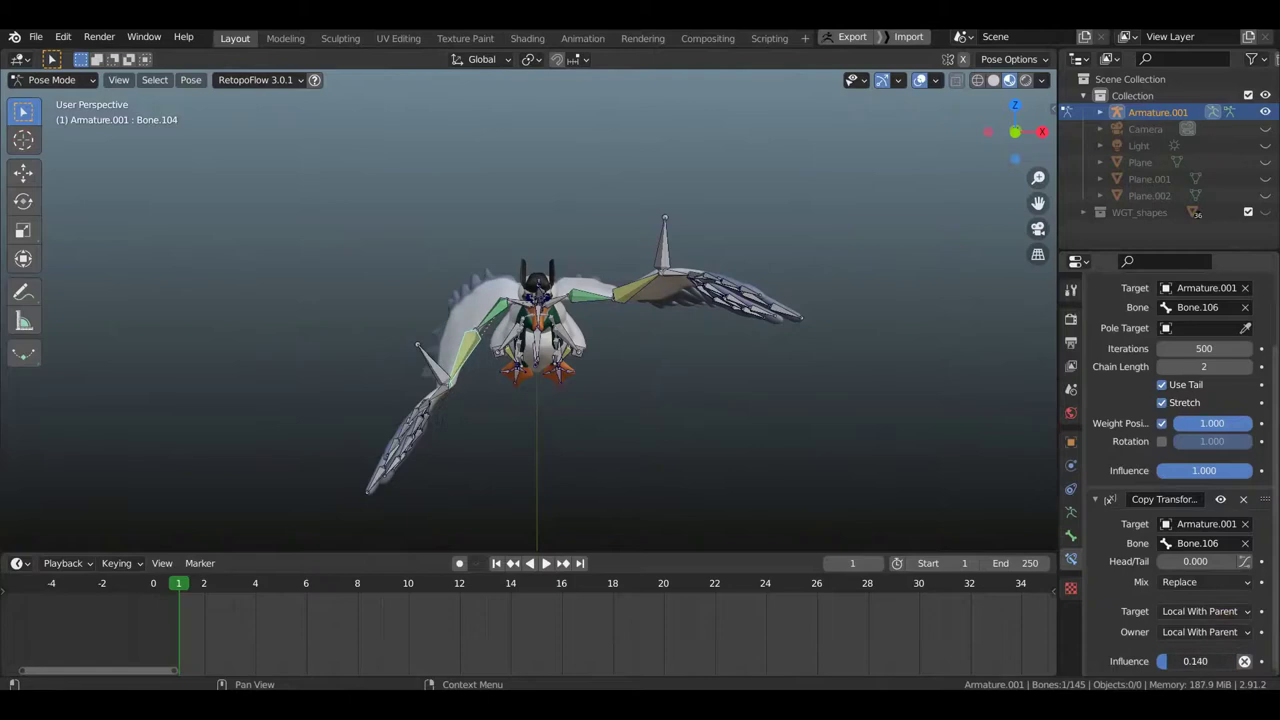
pyautogui.click(633, 281)
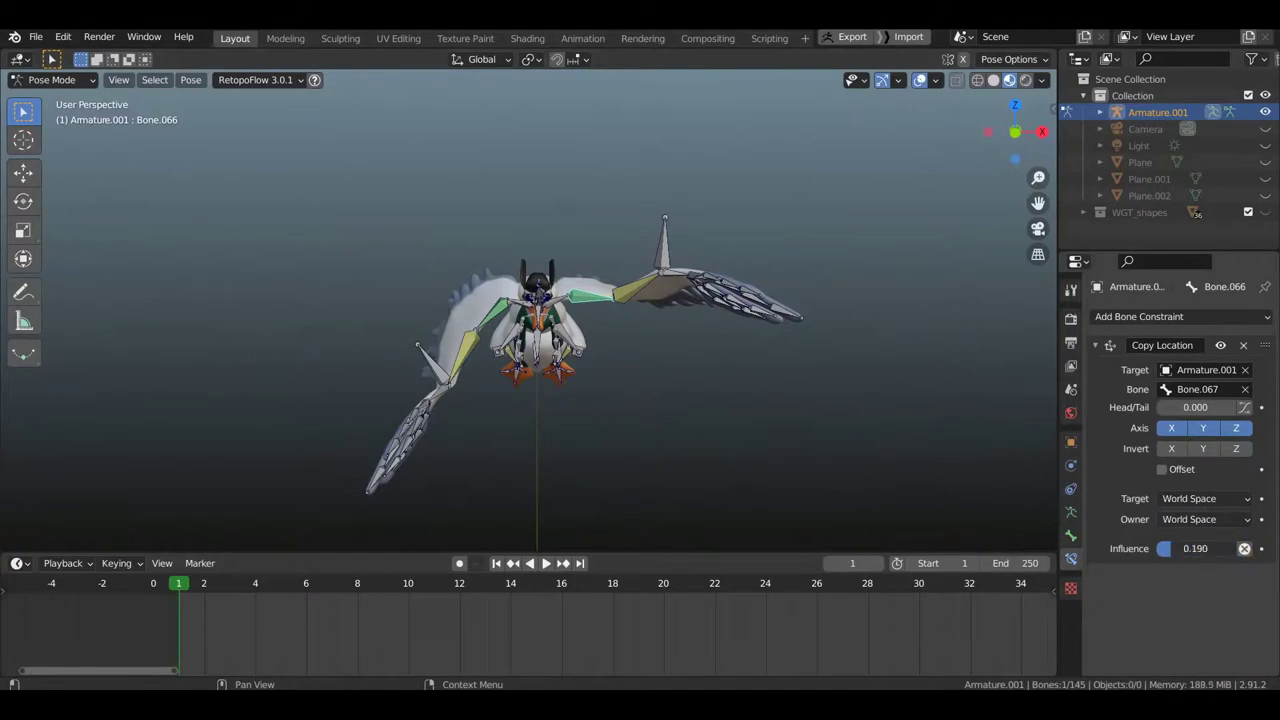
pyautogui.moveTo(1200, 548); pyautogui.dragTo(1166, 548)
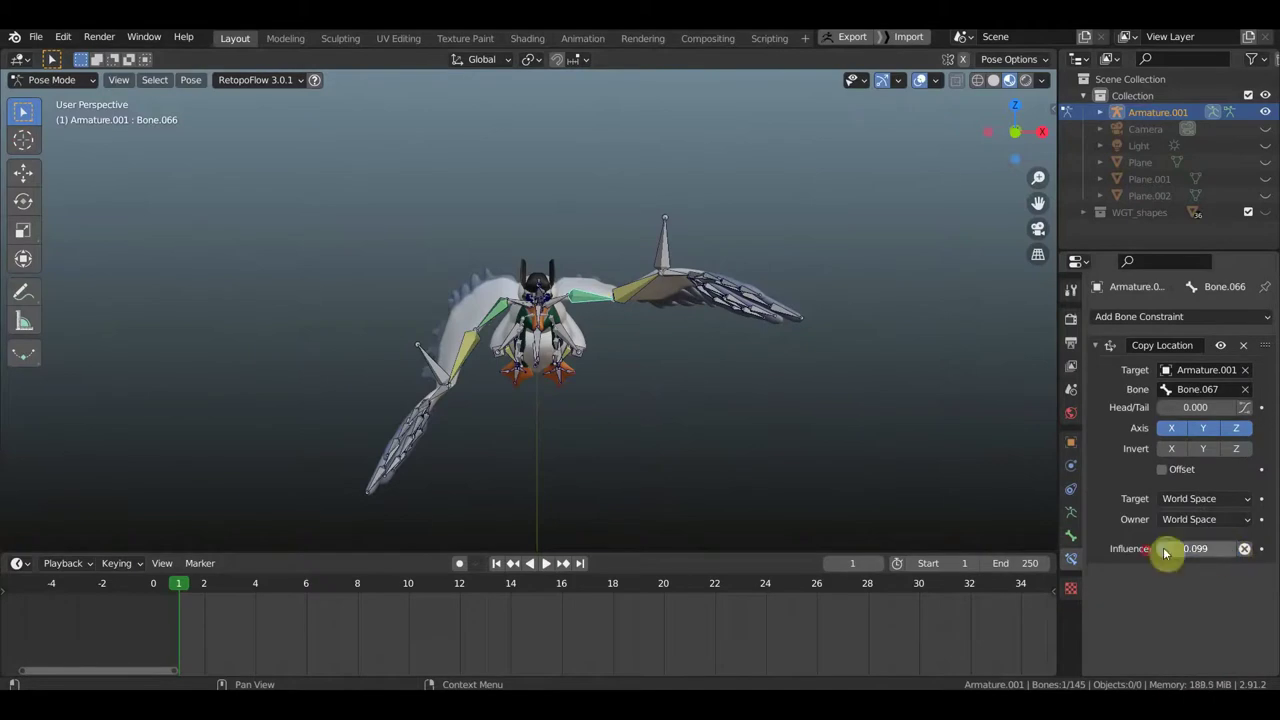
pyautogui.press(']')
pyautogui.scroll(-3, 1240, 600)
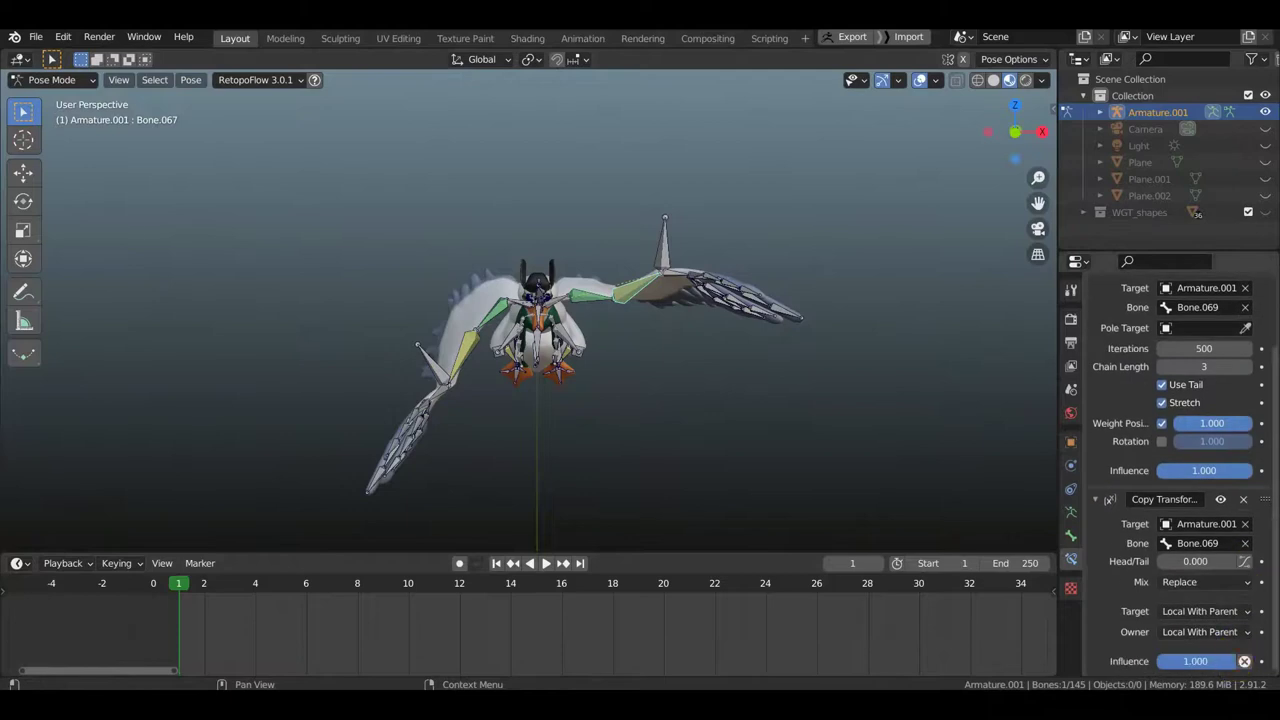
pyautogui.moveTo(1200, 661); pyautogui.dragTo(1165, 661)
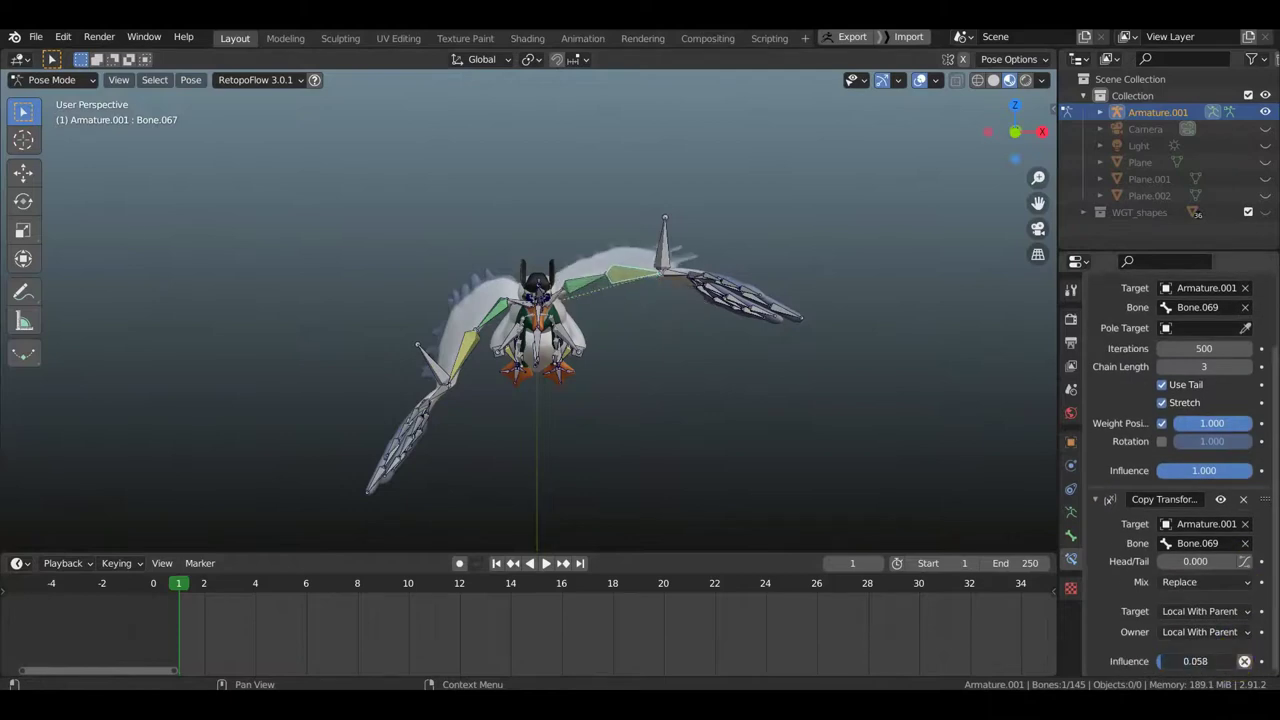
# Step: Move and rotate wing-tip bone Bone.069 down so the left wing hangs below the body
pyautogui.click(666, 258)
pyautogui.press('g')
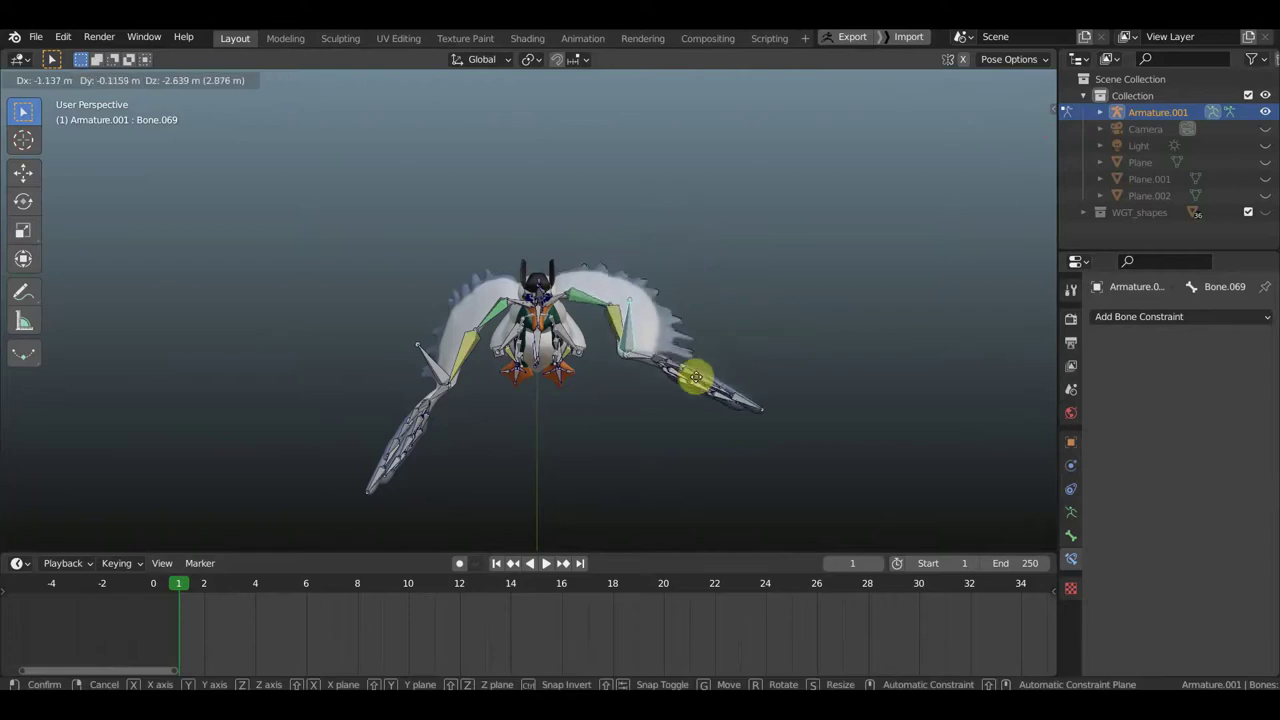
pyautogui.click(686, 380)
pyautogui.moveTo(642, 381)
pyautogui.mouseDown(button='middle')
pyautogui.moveTo(508, 343)
pyautogui.moveTo(498, 393)
pyautogui.moveTo(386, 380)
pyautogui.moveTo(449, 363)
pyautogui.mouseUp(button='middle')
pyautogui.press('r')
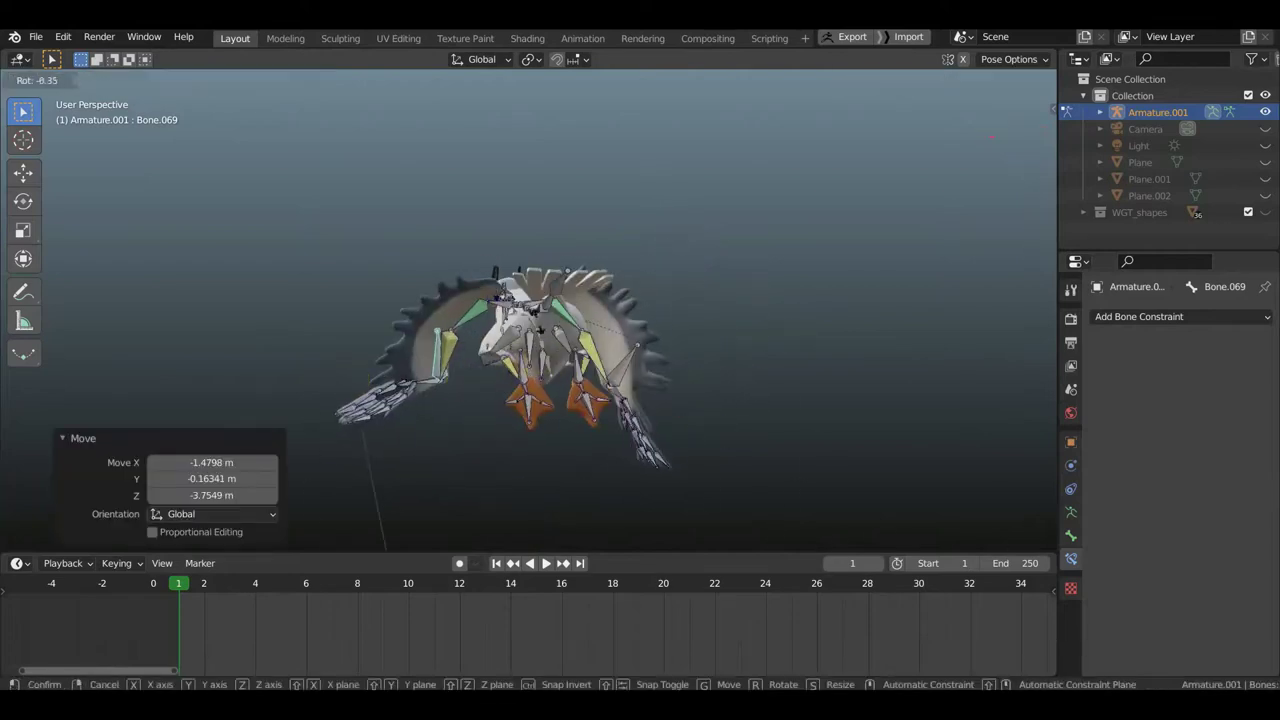
pyautogui.click(445, 290)
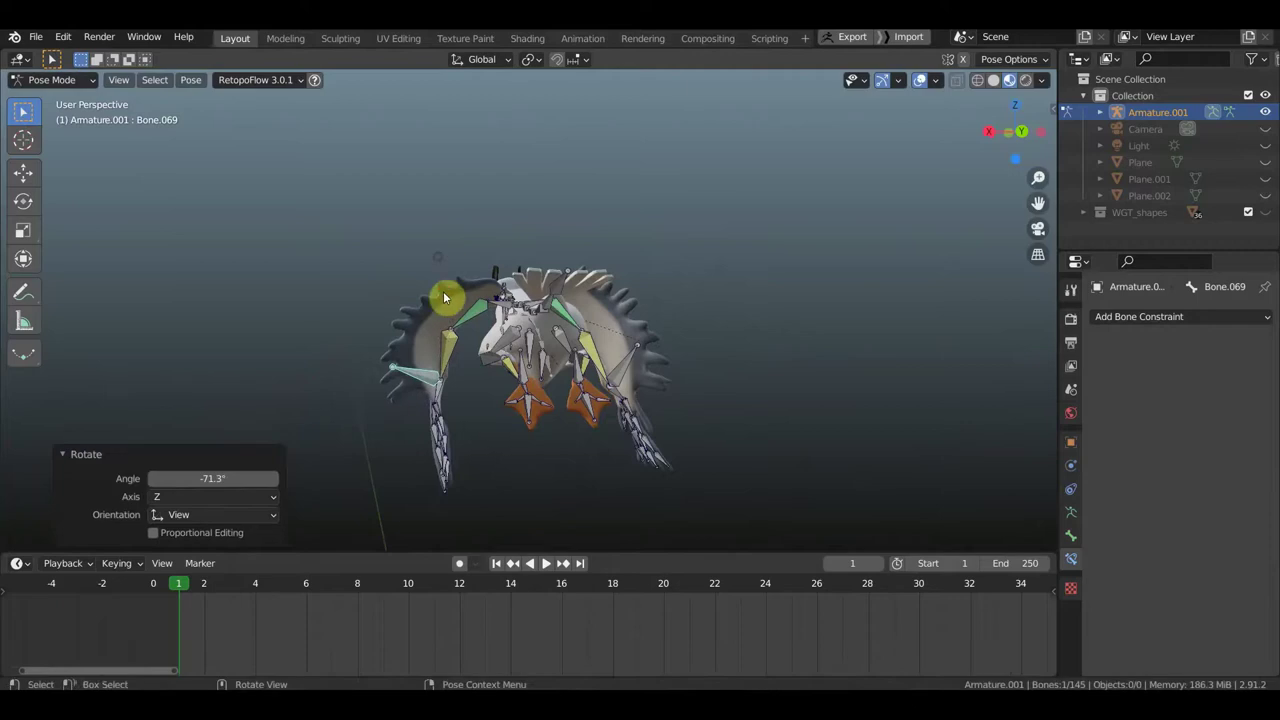
pyautogui.press('g')
pyautogui.click(458, 345)
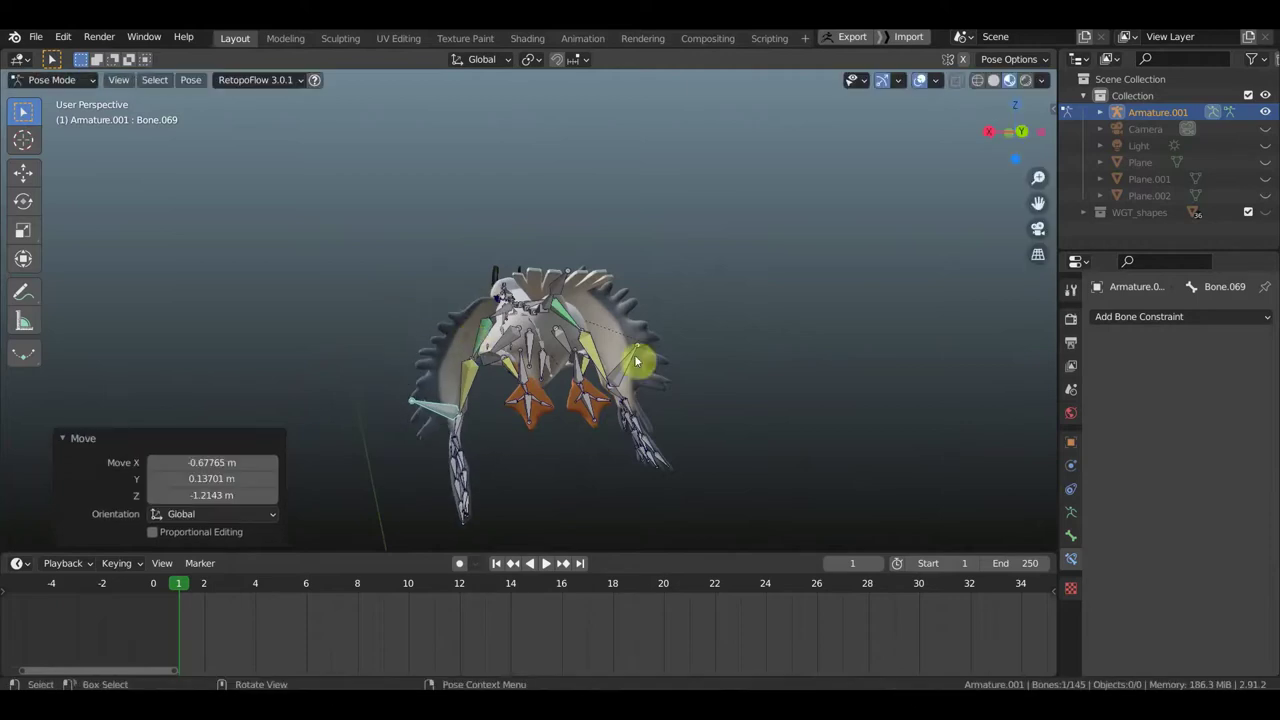
# Step: Rotate and move right wing bone Bone.106 down, about 0.97 m along X and 0.66 m up
pyautogui.click(700, 400)
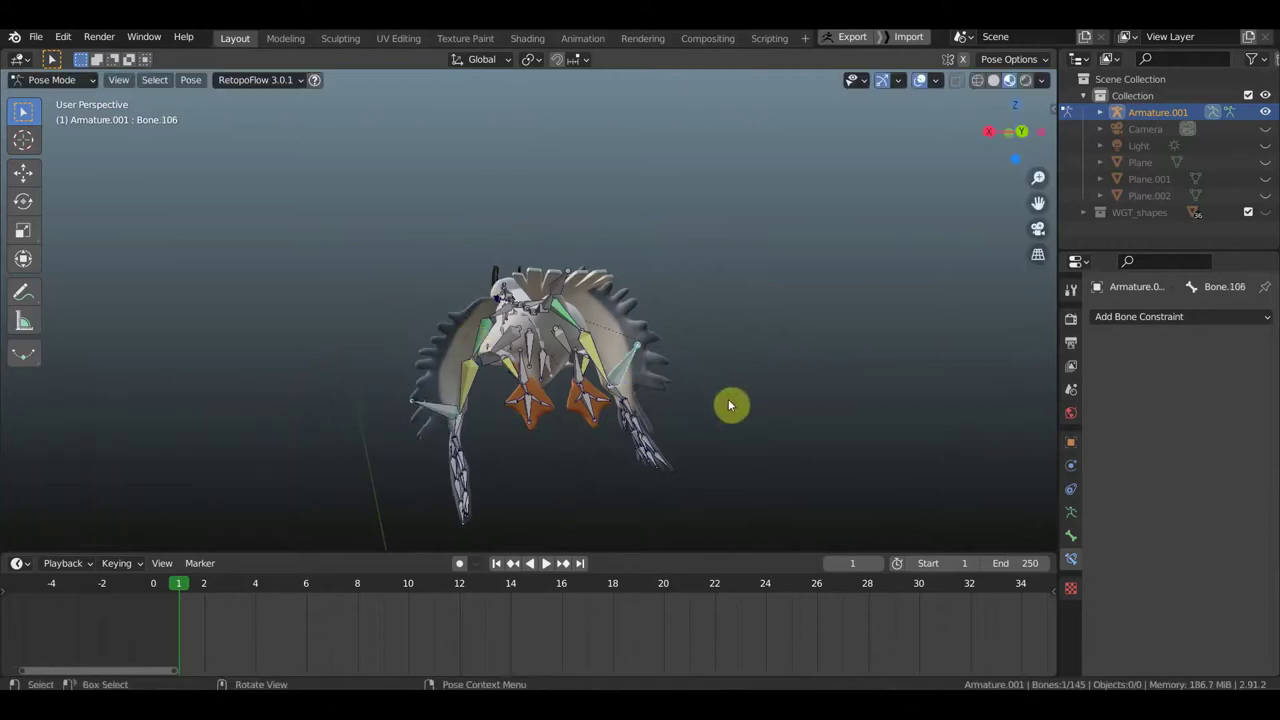
pyautogui.press('r')
pyautogui.click(677, 429)
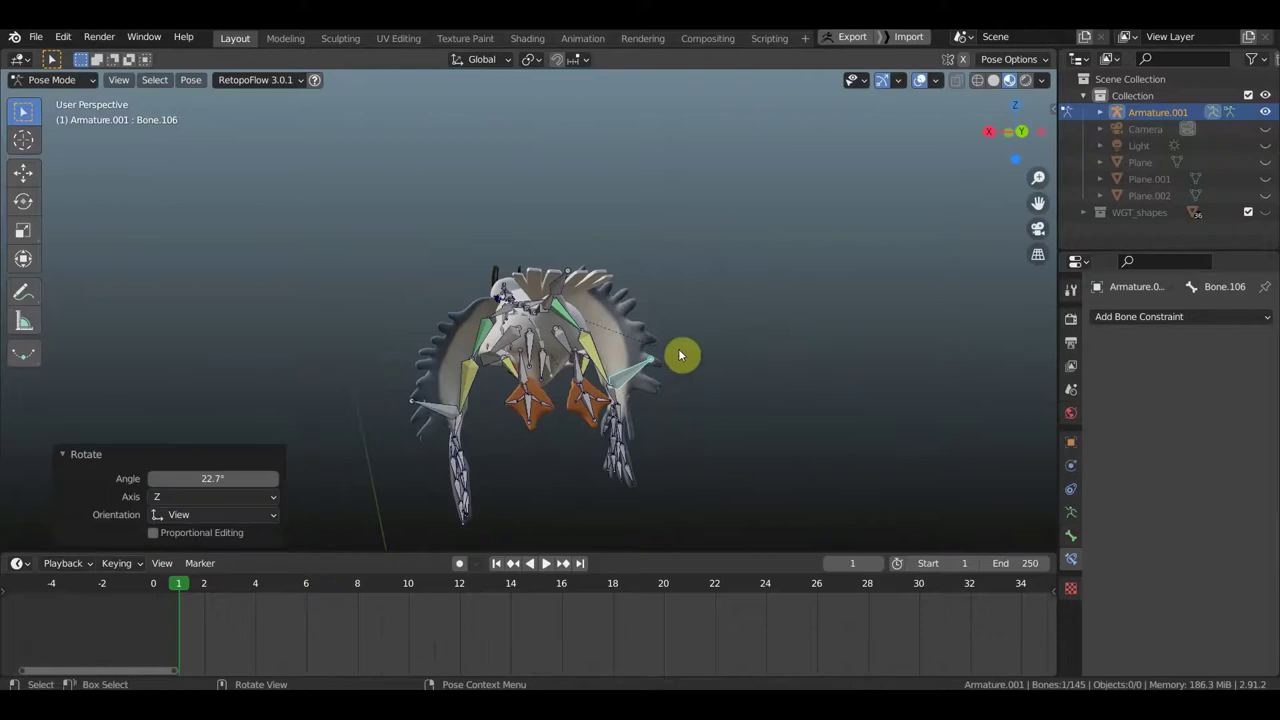
pyautogui.press('g')
pyautogui.click(694, 383)
pyautogui.moveTo(694, 383)
pyautogui.mouseDown(button='middle')
pyautogui.moveTo(983, 380)
pyautogui.moveTo(894, 366)
pyautogui.mouseUp(button='middle')
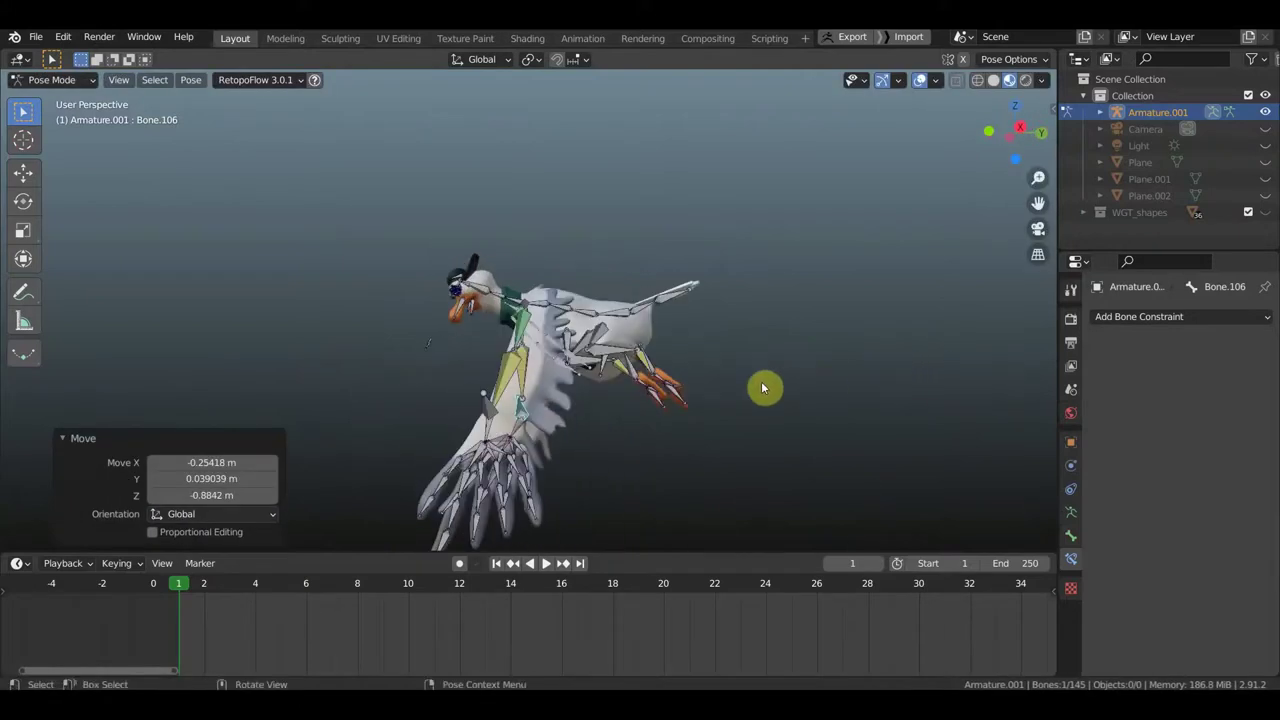
pyautogui.moveTo(663, 380)
pyautogui.mouseDown(button='middle')
pyautogui.moveTo(859, 406)
pyautogui.moveTo(845, 396)
pyautogui.mouseUp(button='middle')
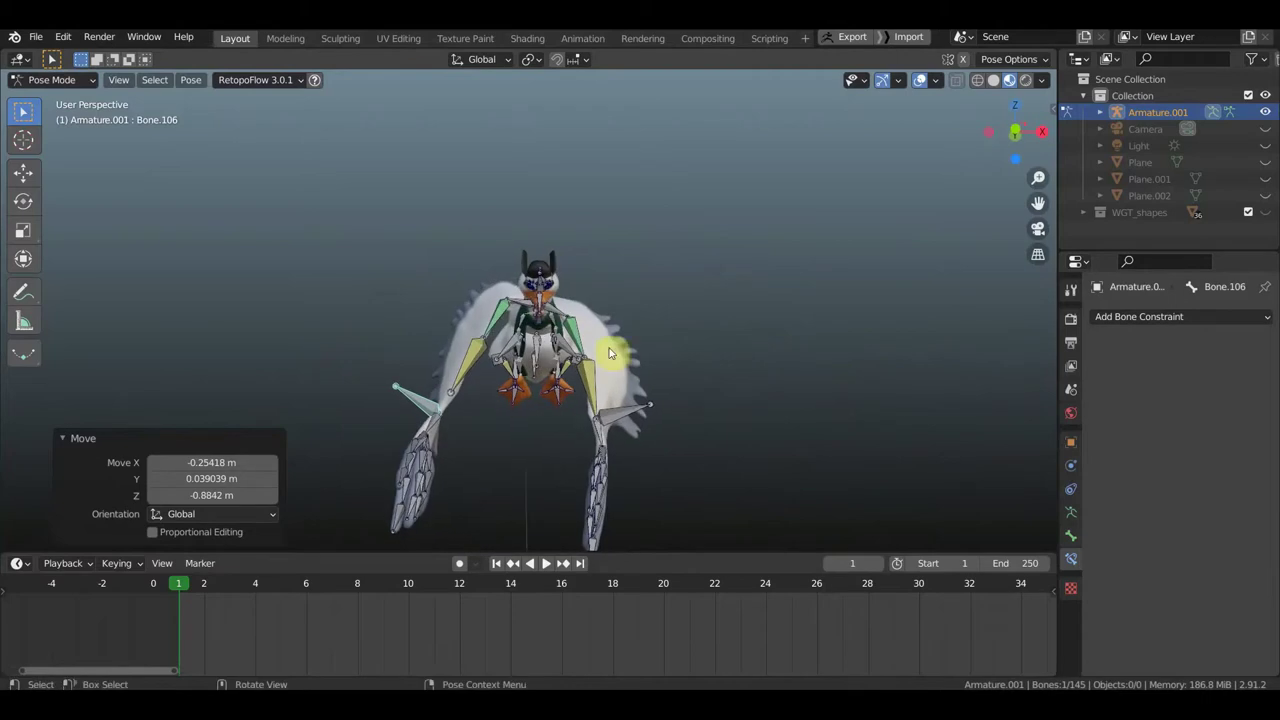
pyautogui.scroll(2, 644, 362)
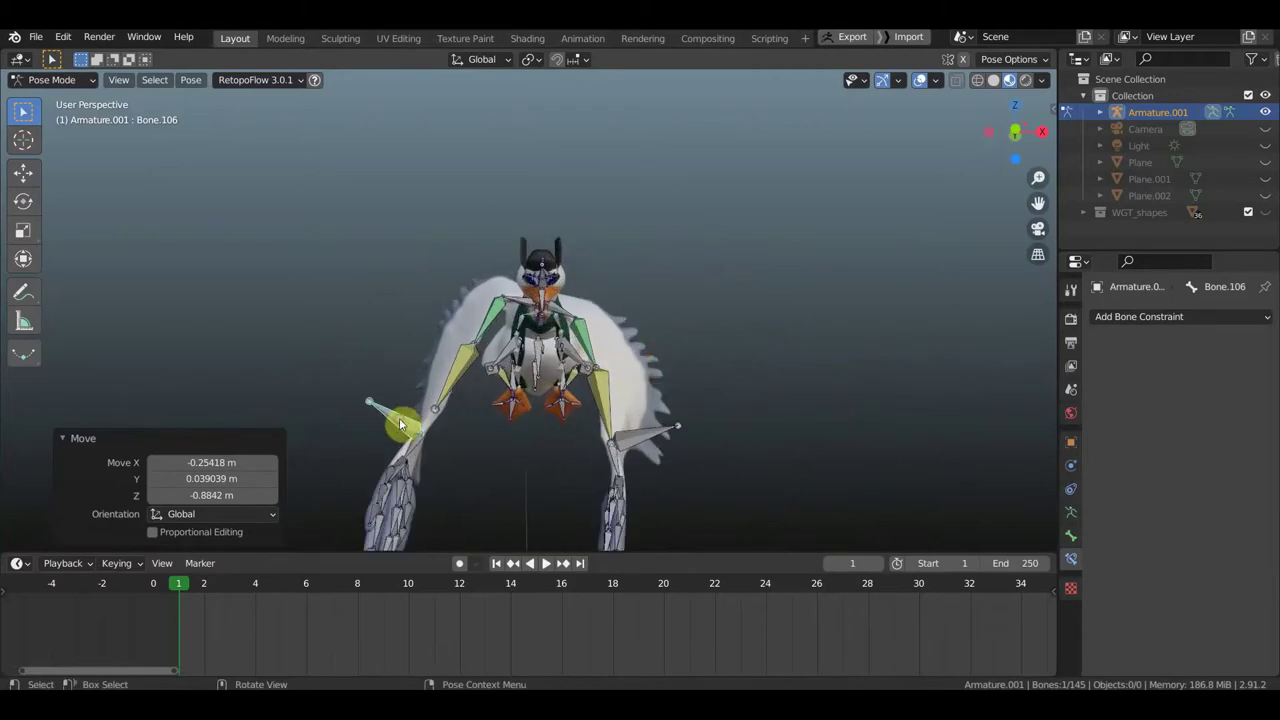
pyautogui.click(463, 421)
pyautogui.moveTo(472, 421); pyautogui.dragTo(500, 392)
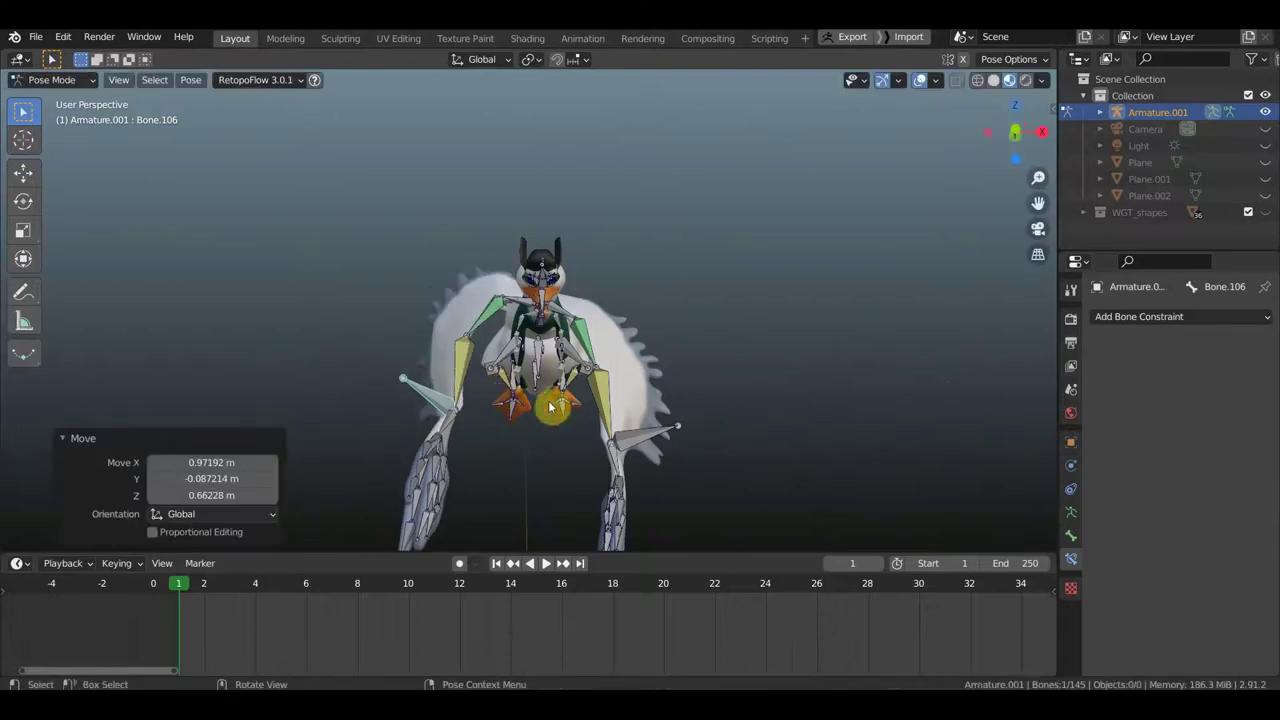
# Step: Lower Bone.103's Copy Location influence to 0.099 and rotate the neighbouring Bone.102
pyautogui.click(513, 299)
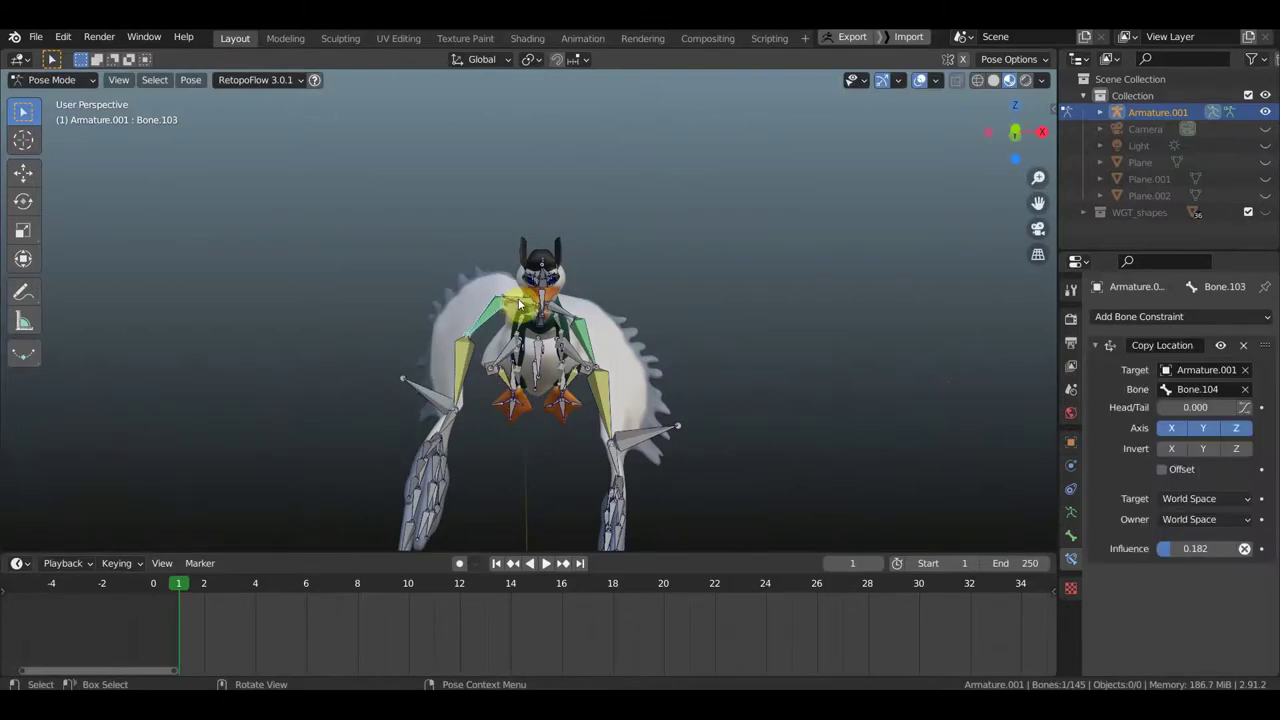
pyautogui.moveTo(1171, 548); pyautogui.dragTo(1163, 548)
pyautogui.press('[')
pyautogui.press('r')
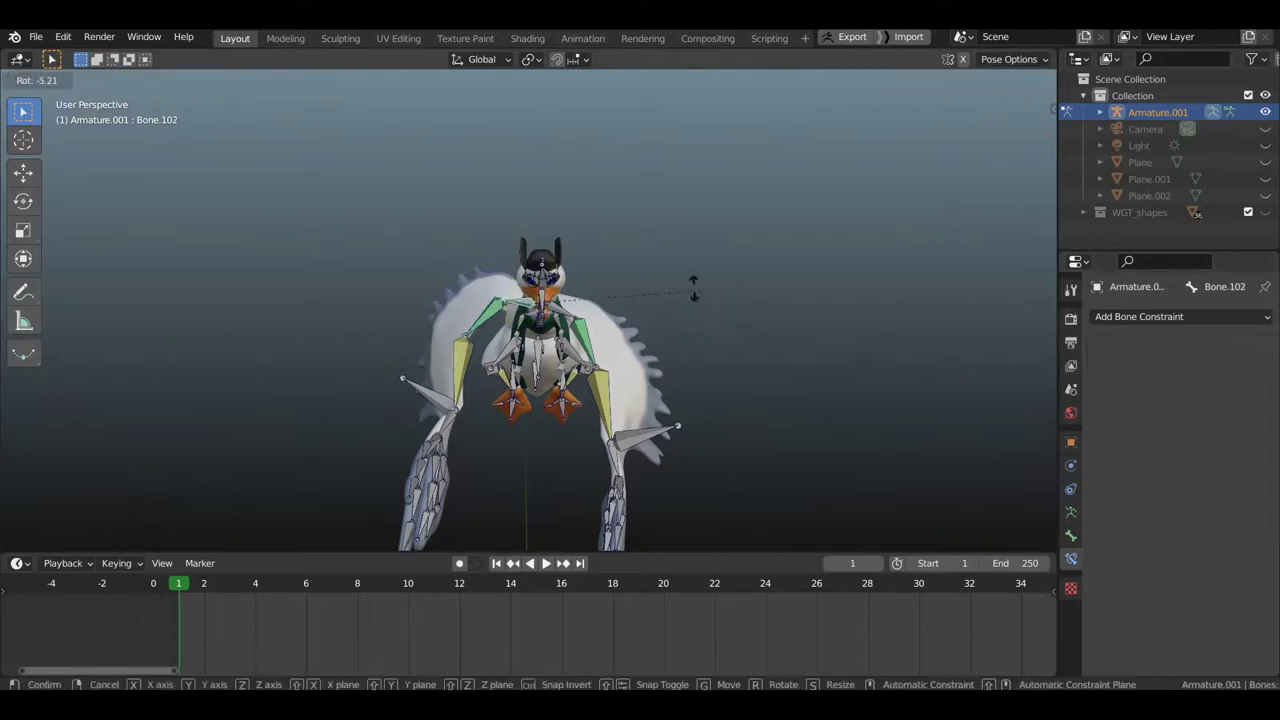
pyautogui.click(630, 261)
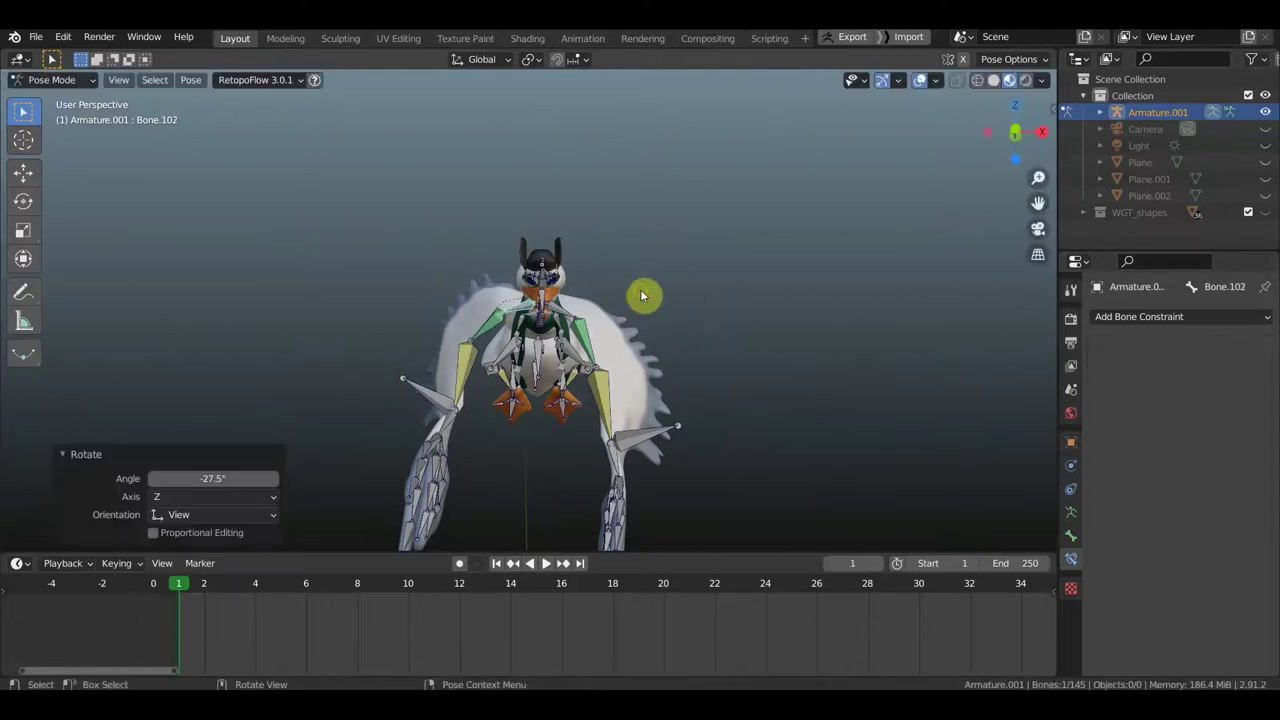
pyautogui.moveTo(640, 289); pyautogui.dragTo(651, 317, button='middle')
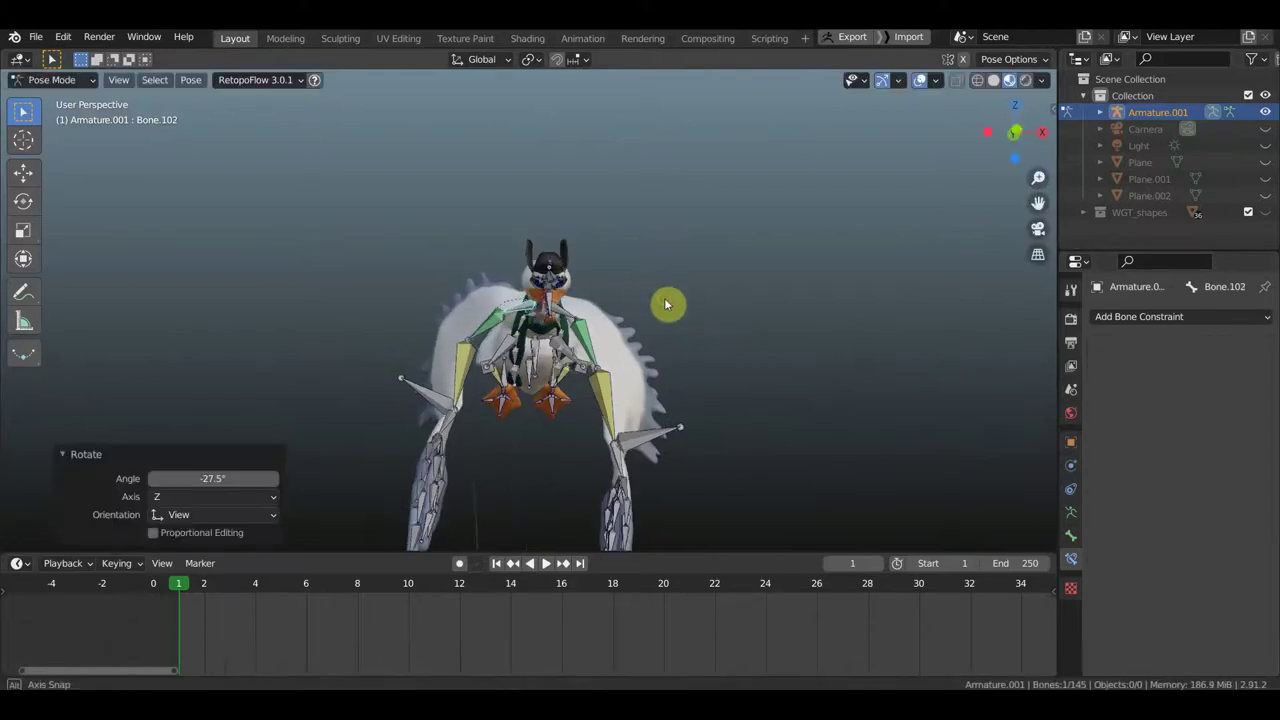
# Step: Reposition wing tip Bone.069, then rotate and lower Bone.106, checking side and front views
pyautogui.click(670, 428)
pyautogui.press('g')
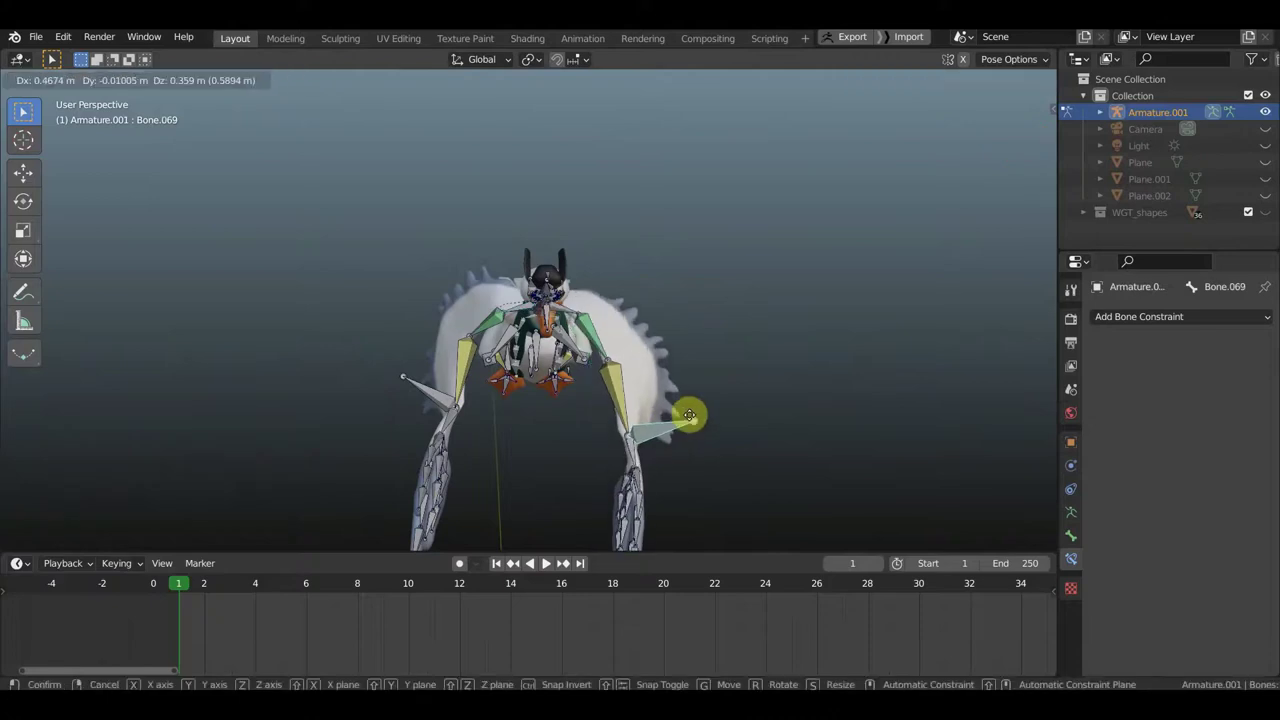
pyautogui.click(690, 415)
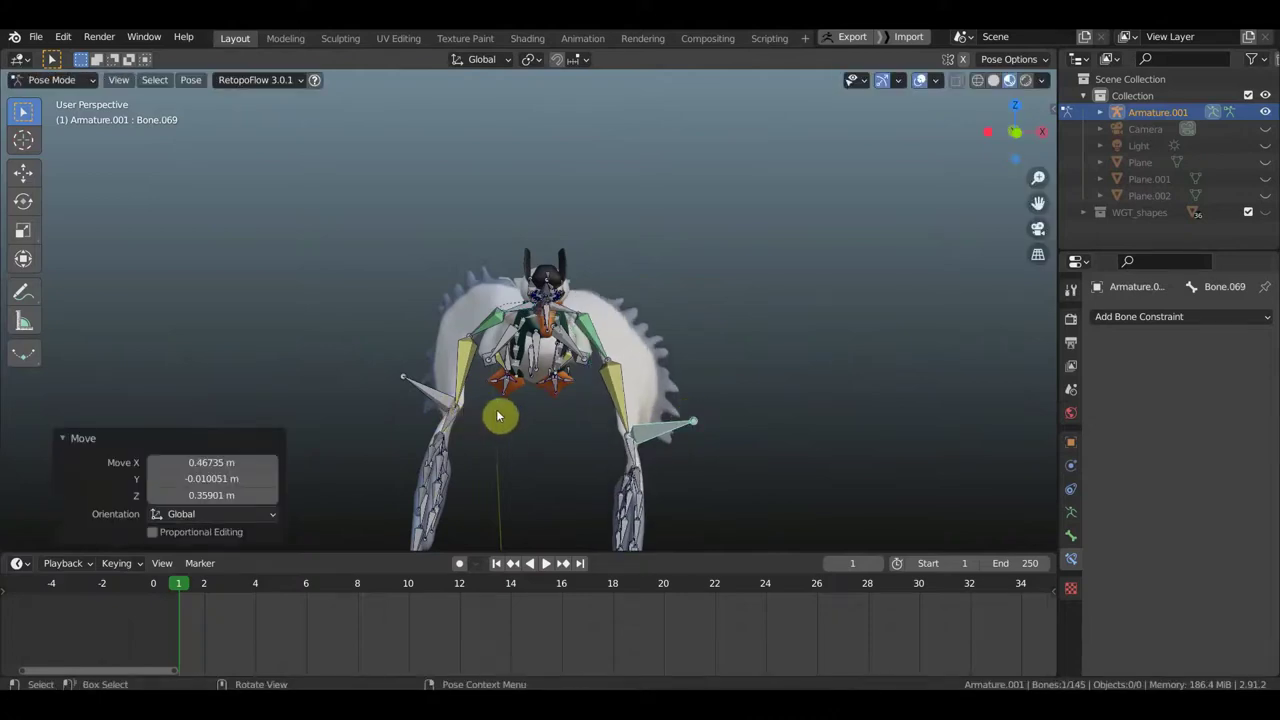
pyautogui.click(494, 420)
pyautogui.press('KP_3')
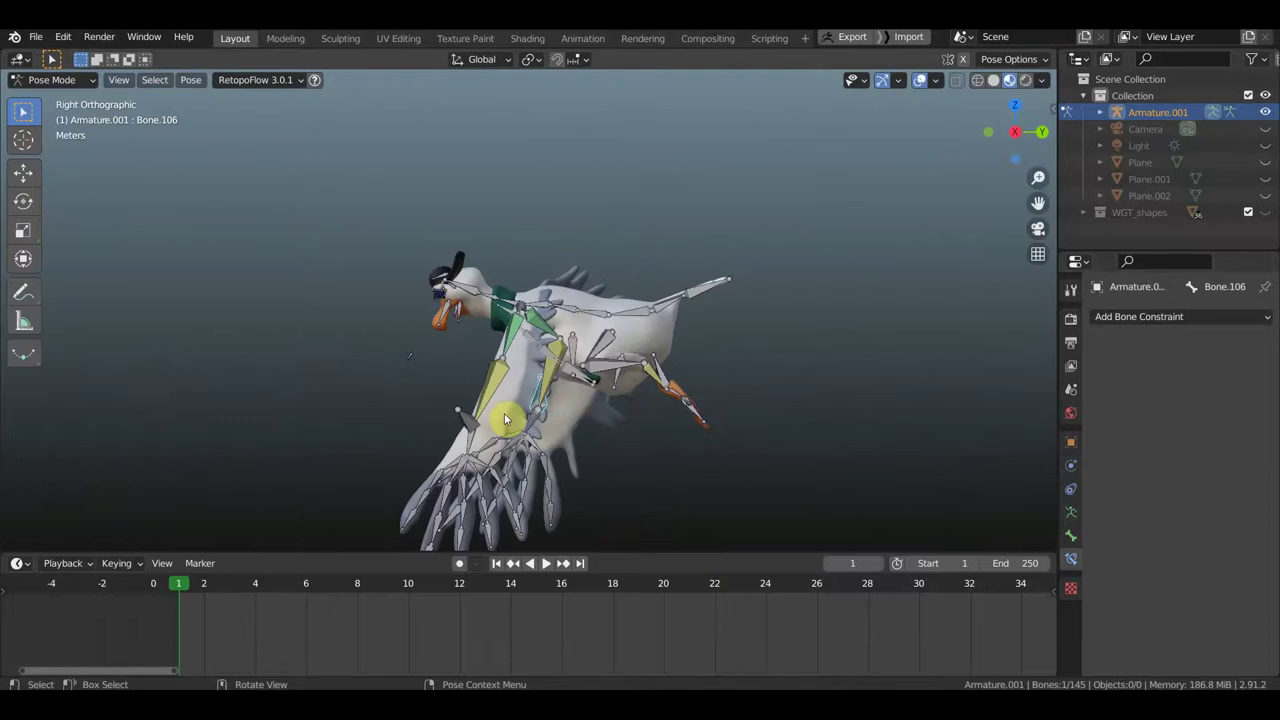
pyautogui.press('KP_1')
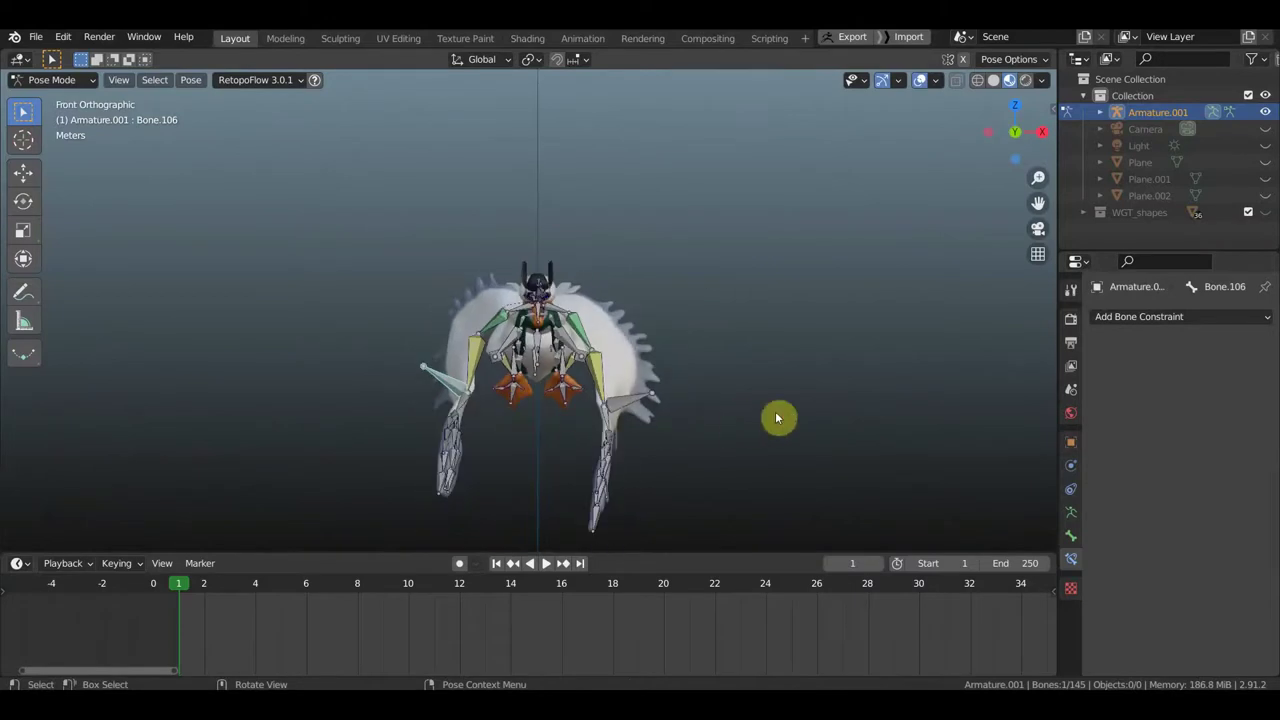
pyautogui.press('r')
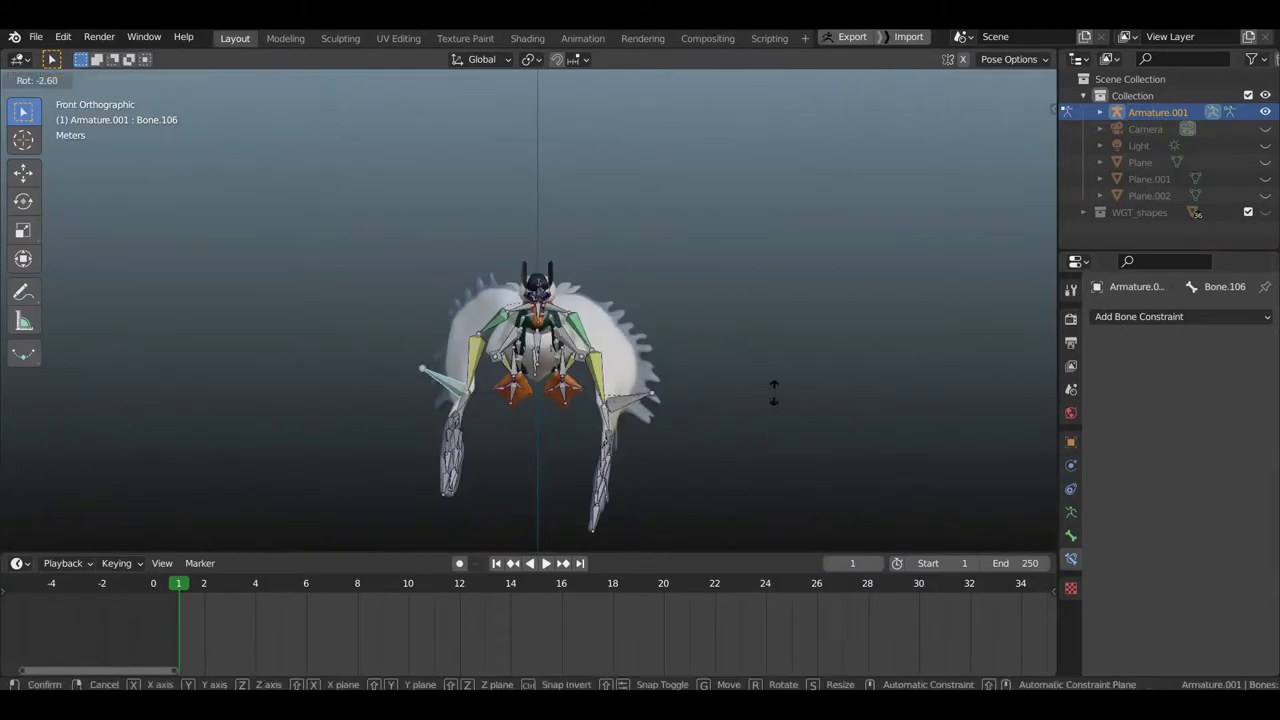
pyautogui.click(694, 361)
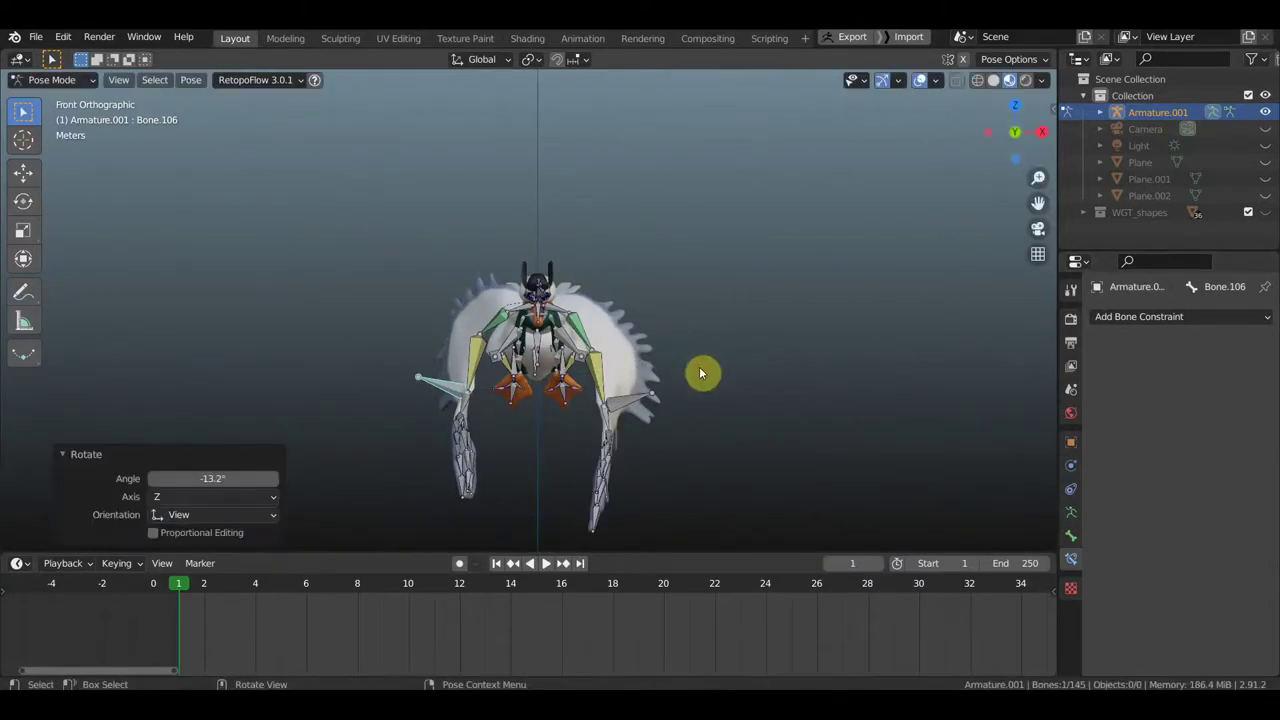
pyautogui.press('g')
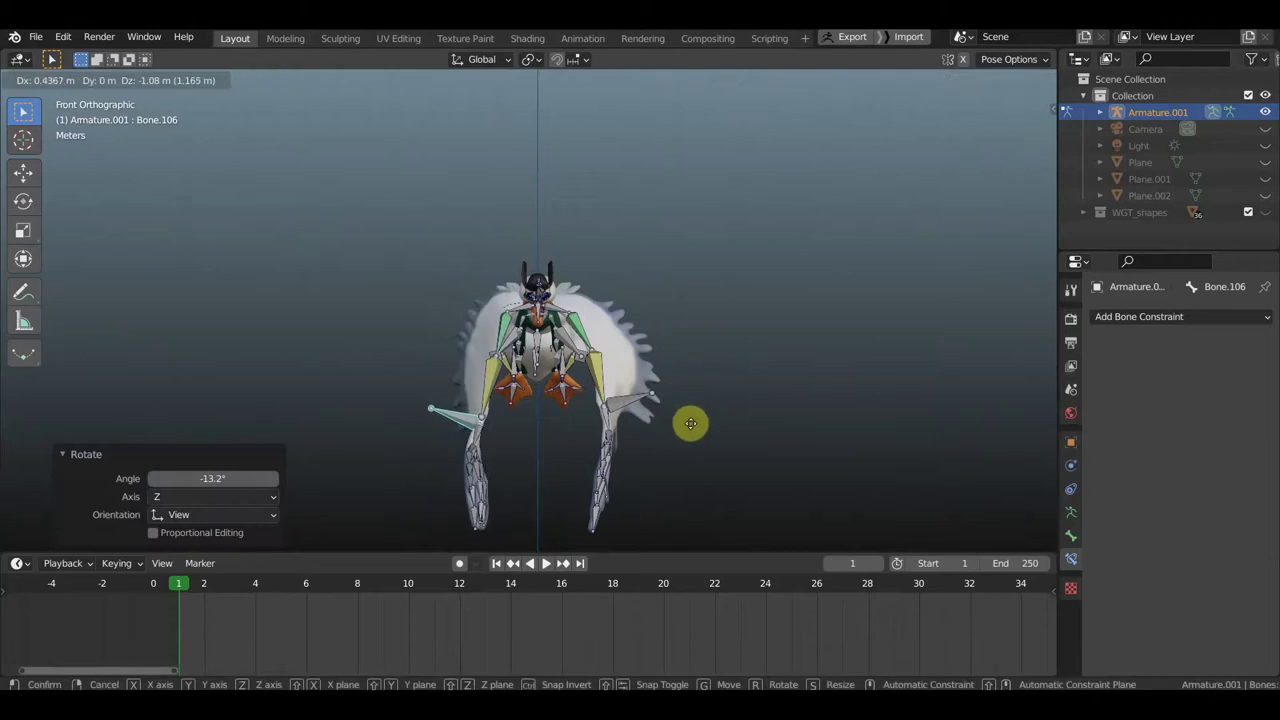
pyautogui.click(671, 423)
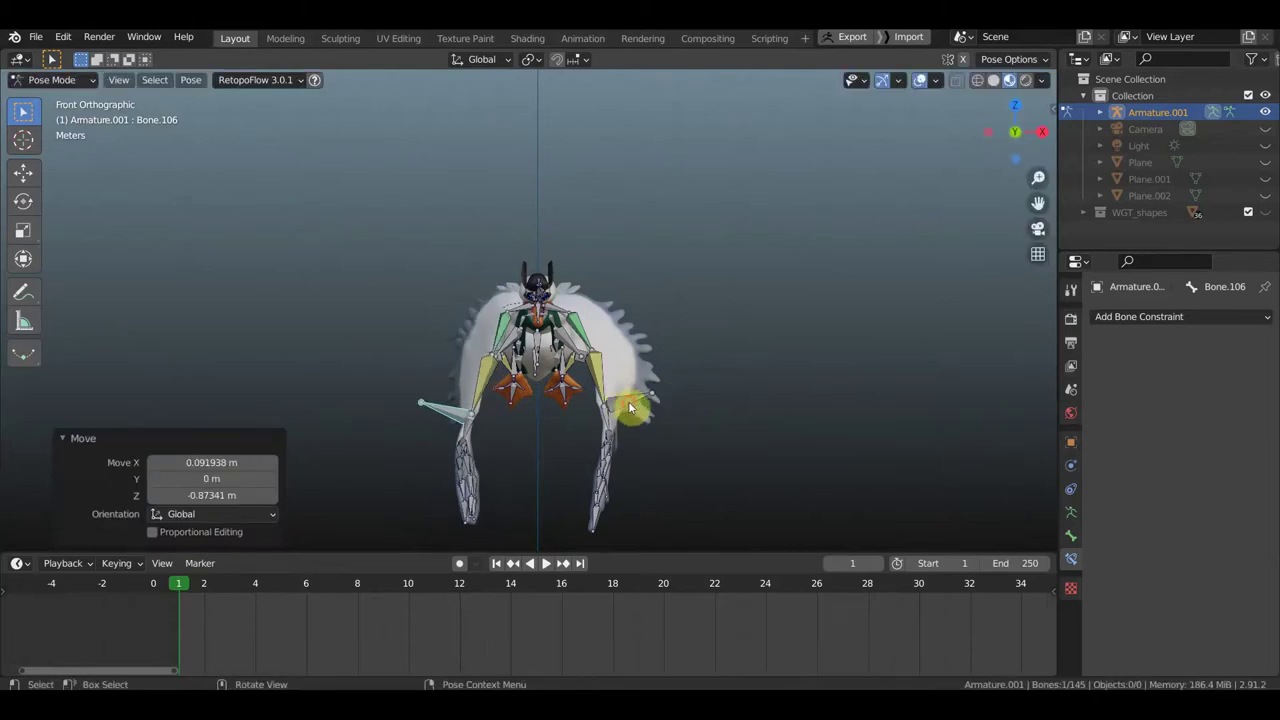
# Step: Rotate wing bone Bone.069 about 29.2° so that wing hangs further down
pyautogui.click(692, 431)
pyautogui.moveTo(723, 437)
pyautogui.mouseDown(button='middle')
pyautogui.moveTo(614, 446)
pyautogui.moveTo(523, 531)
pyautogui.moveTo(700, 517)
pyautogui.moveTo(680, 554)
pyautogui.moveTo(727, 515)
pyautogui.mouseUp(button='middle')
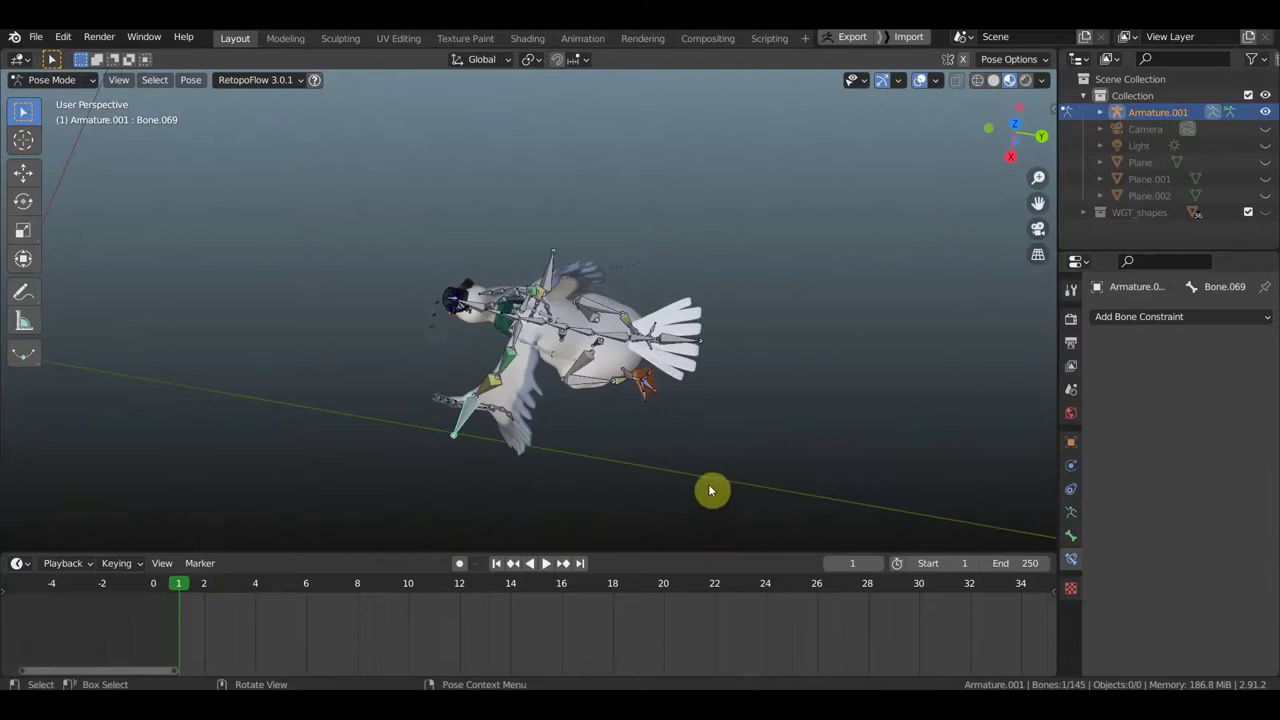
pyautogui.press('r')
pyautogui.click(577, 516)
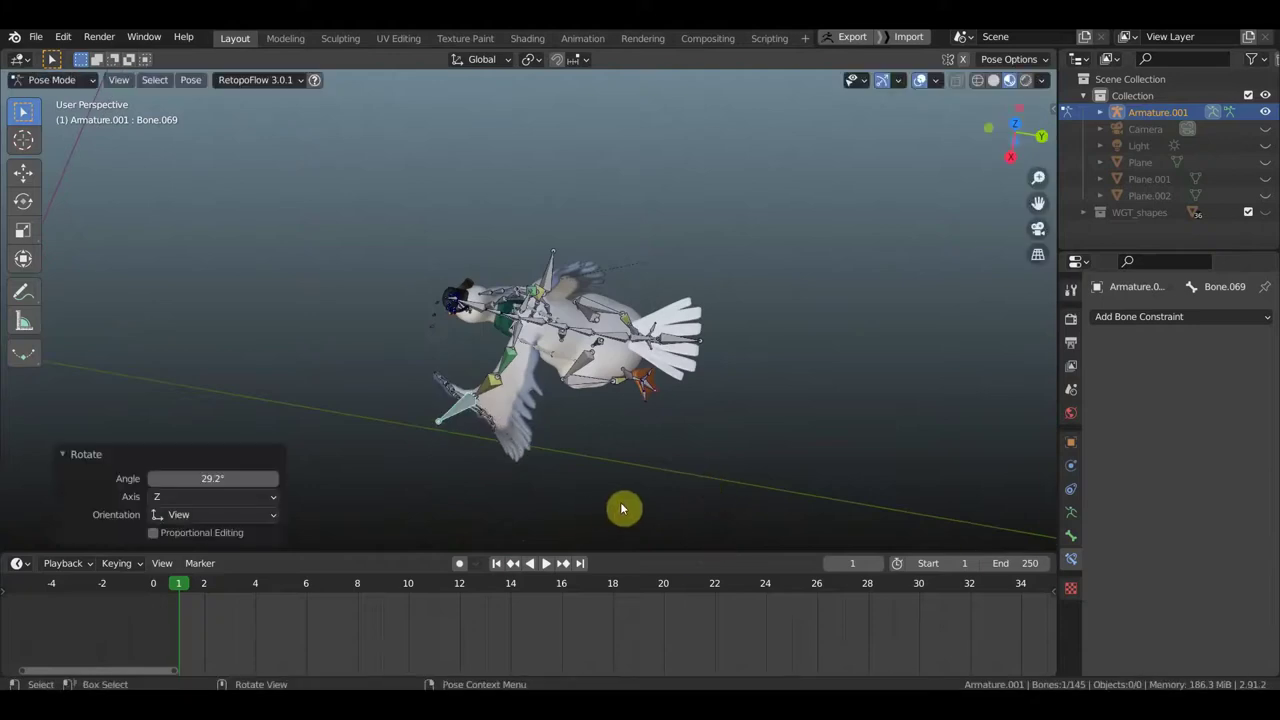
pyautogui.moveTo(680, 497)
pyautogui.mouseDown(button='middle')
pyautogui.moveTo(903, 371)
pyautogui.moveTo(864, 336)
pyautogui.moveTo(820, 338)
pyautogui.moveTo(770, 367)
pyautogui.moveTo(590, 368)
pyautogui.mouseUp(button='middle')
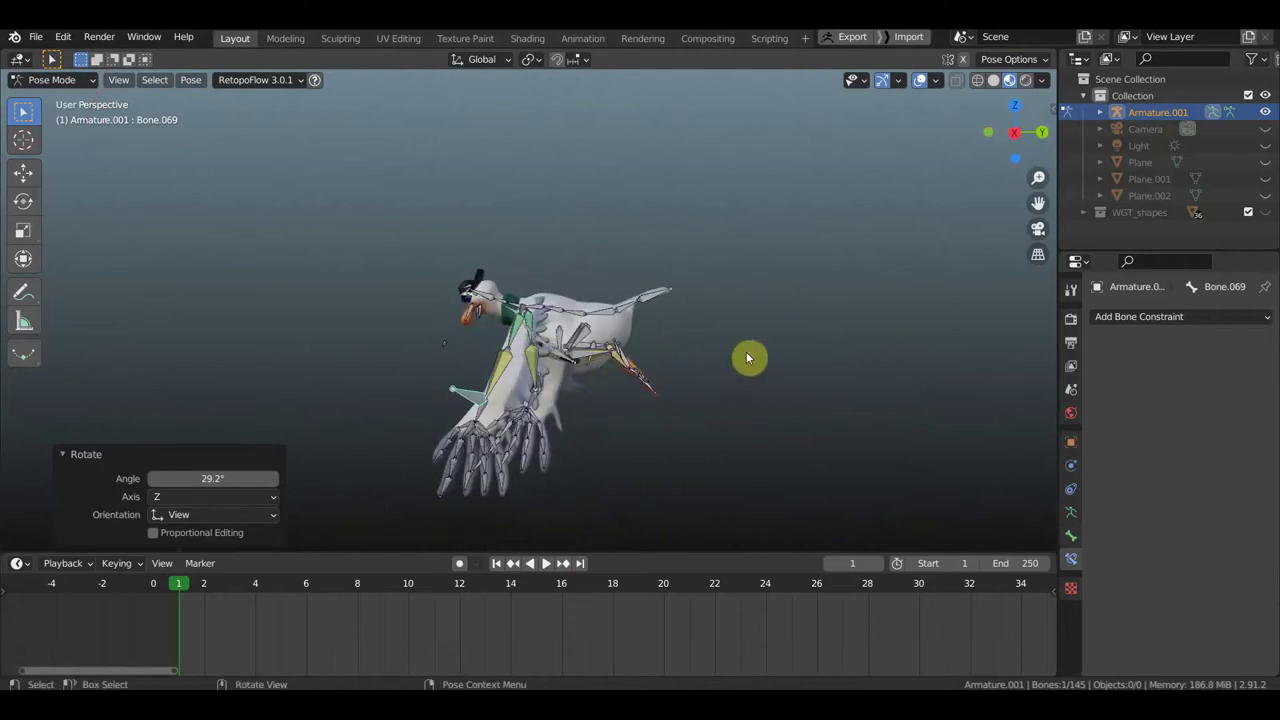
# Step: Insert Location & Rotation keyframes for all bones at frame 1
pyautogui.press('a')
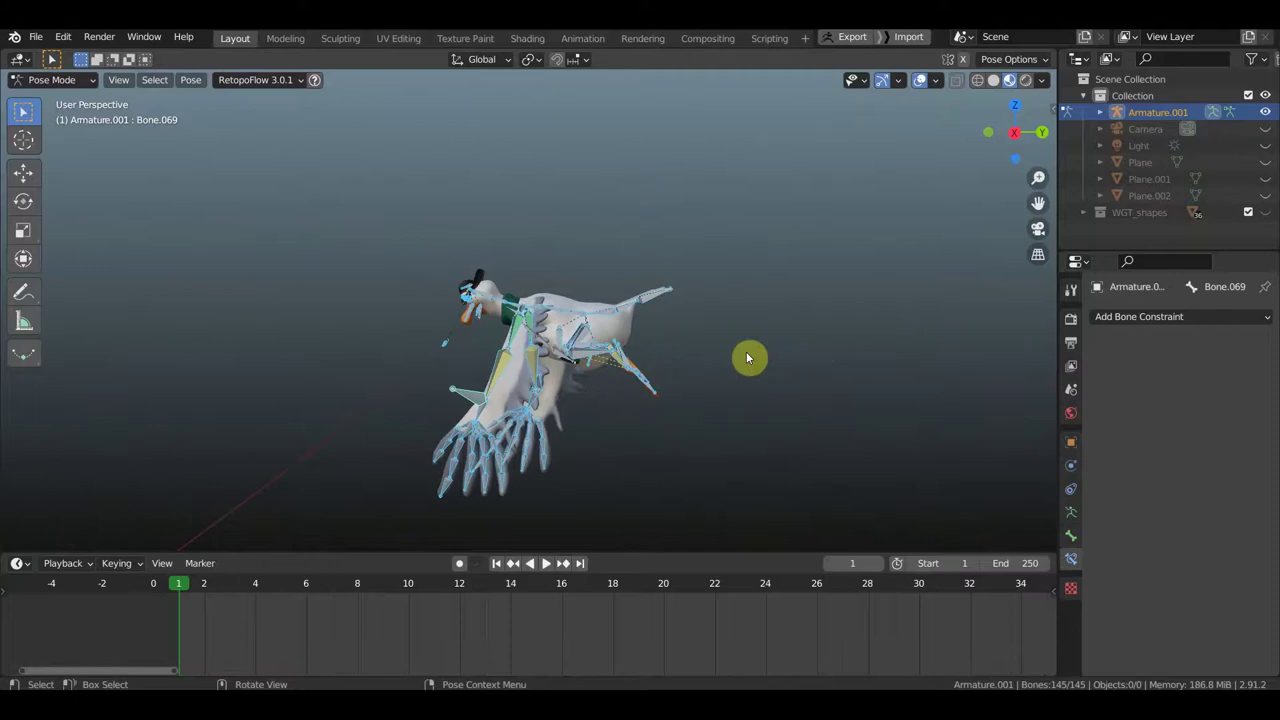
pyautogui.press('i')
pyautogui.click(643, 403)
# Step: Inspect the keyed hanging-wing pose from side and front, then go to frame 5
pyautogui.moveTo(677, 391); pyautogui.dragTo(876, 395, button='middle')
pyautogui.moveTo(838, 391); pyautogui.dragTo(665, 393, button='middle')
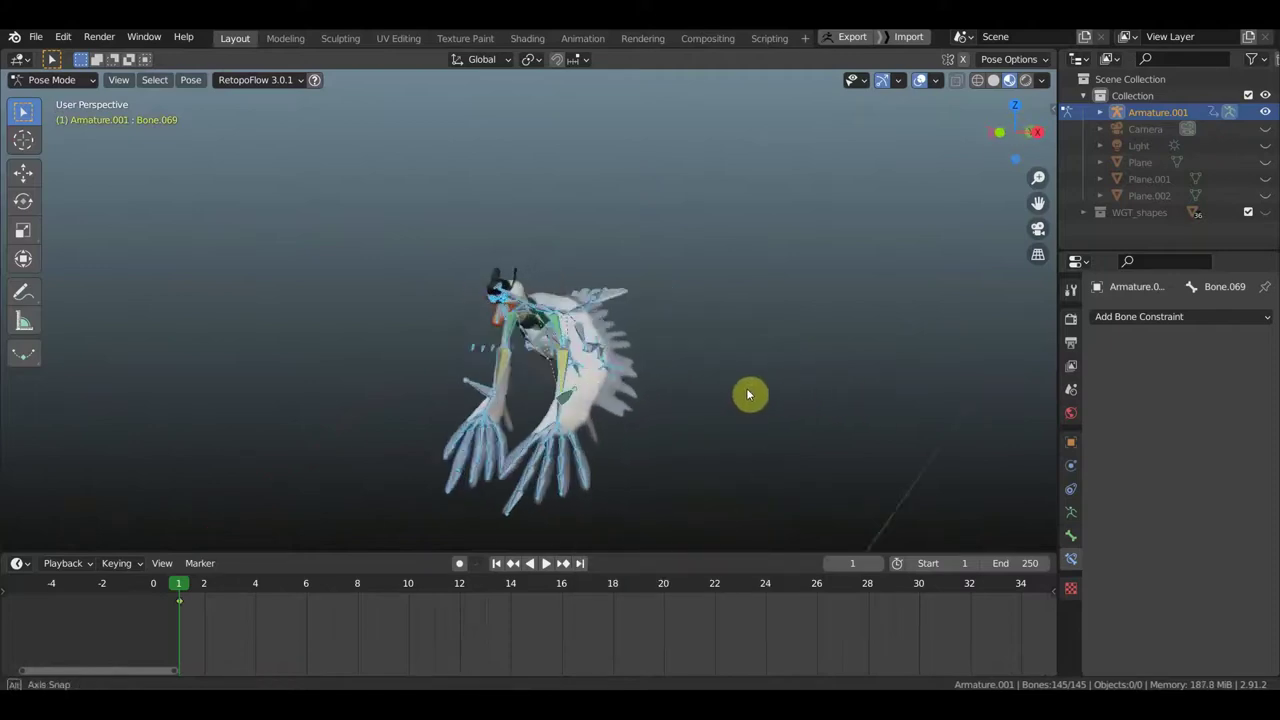
pyautogui.scroll(-2, 664, 393)
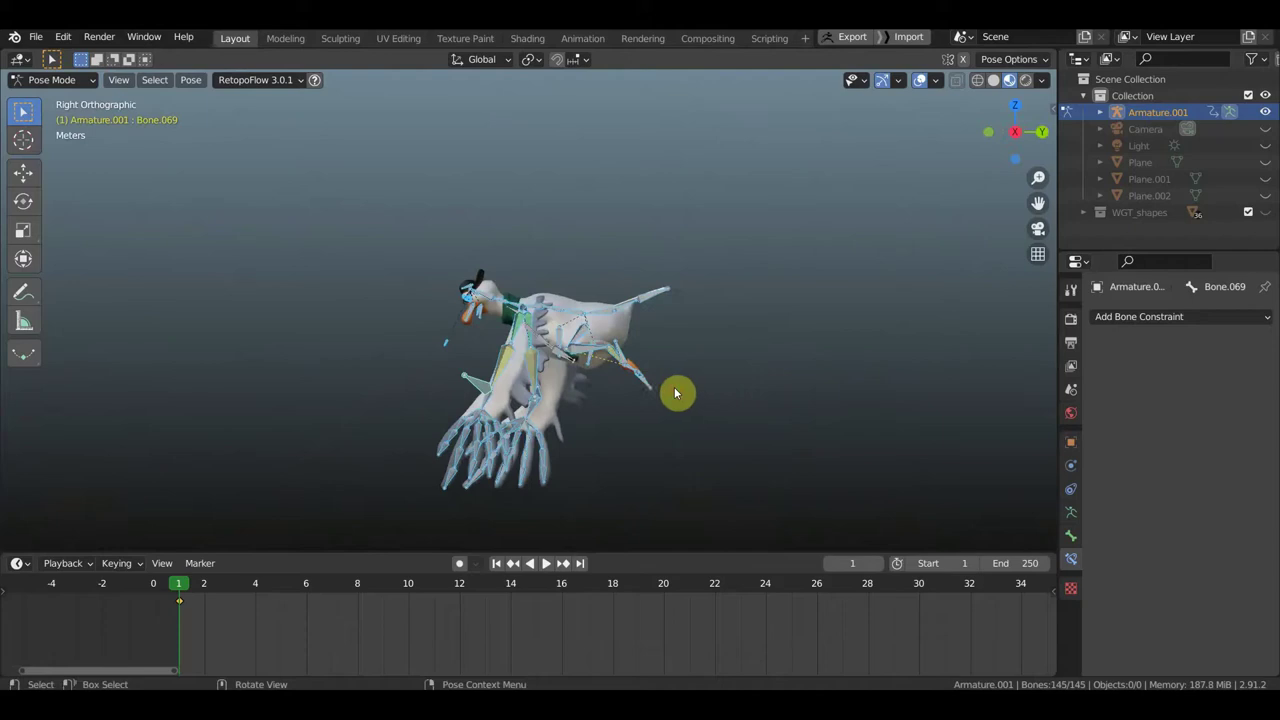
pyautogui.press('KP_3')
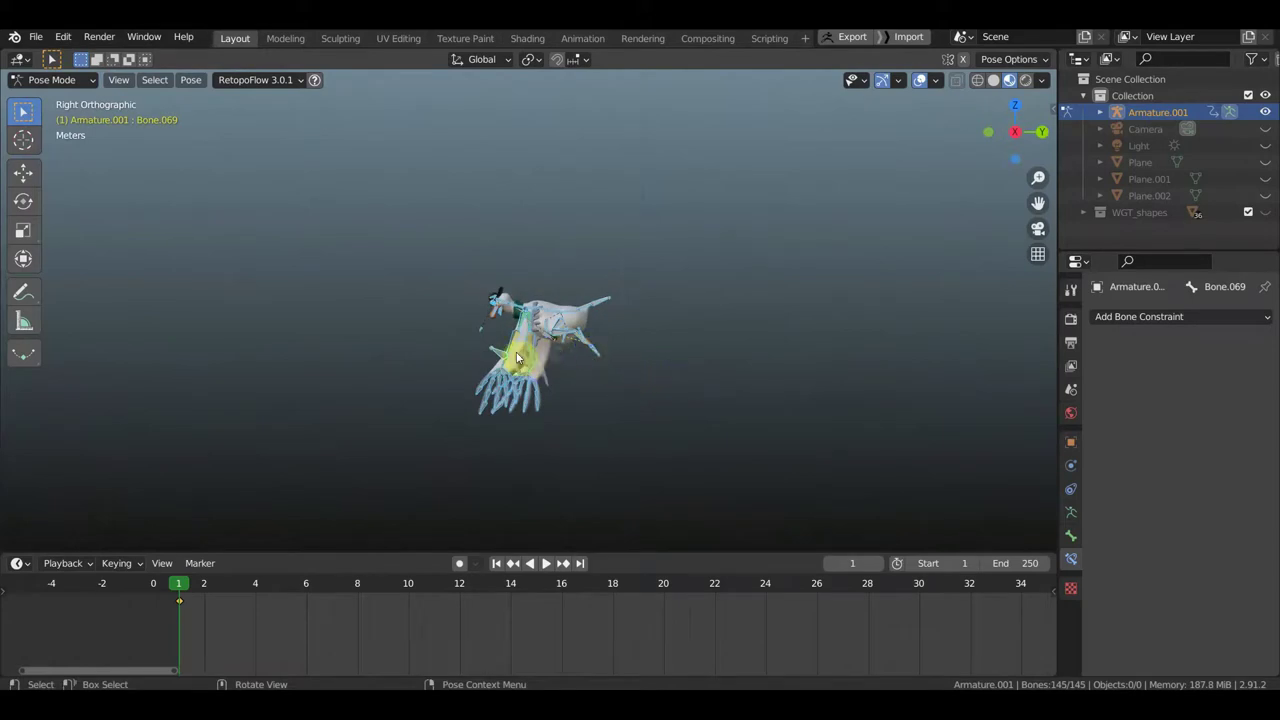
pyautogui.scroll(2, 568, 346)
pyautogui.moveTo(514, 380); pyautogui.dragTo(722, 388, button='middle')
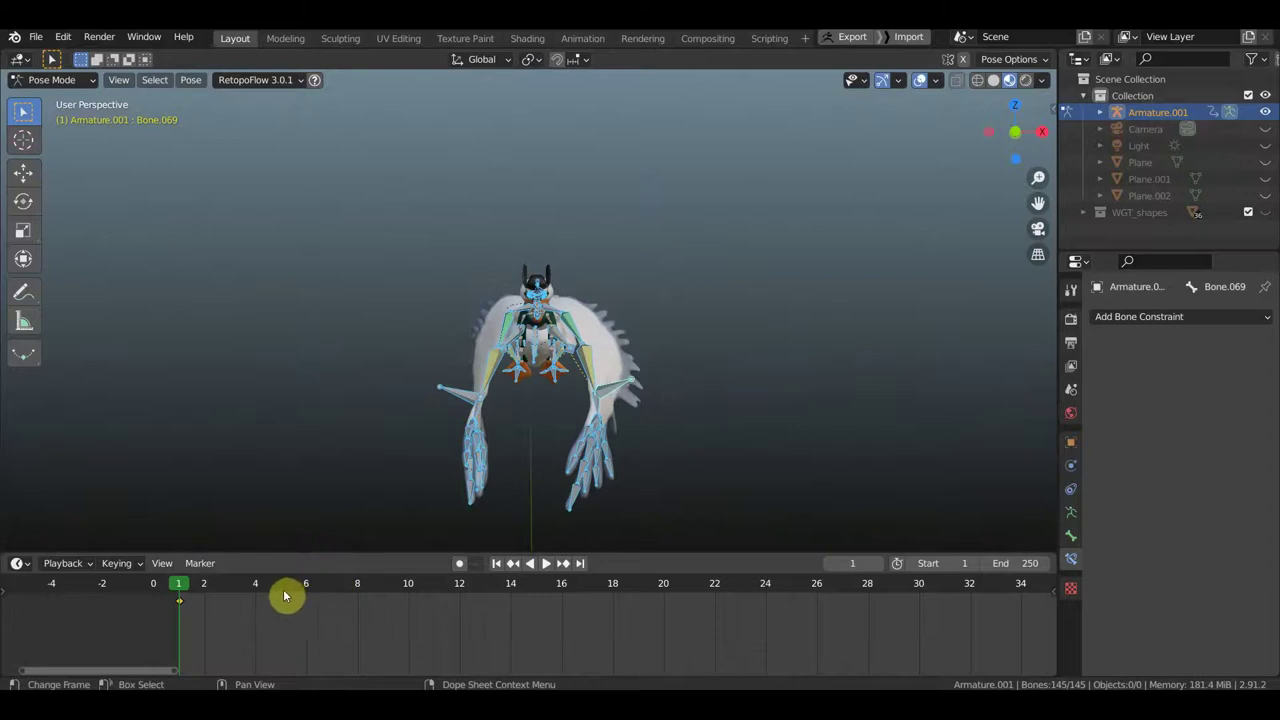
pyautogui.scroll(4, 280, 603)
pyautogui.scroll(-2, 289, 600)
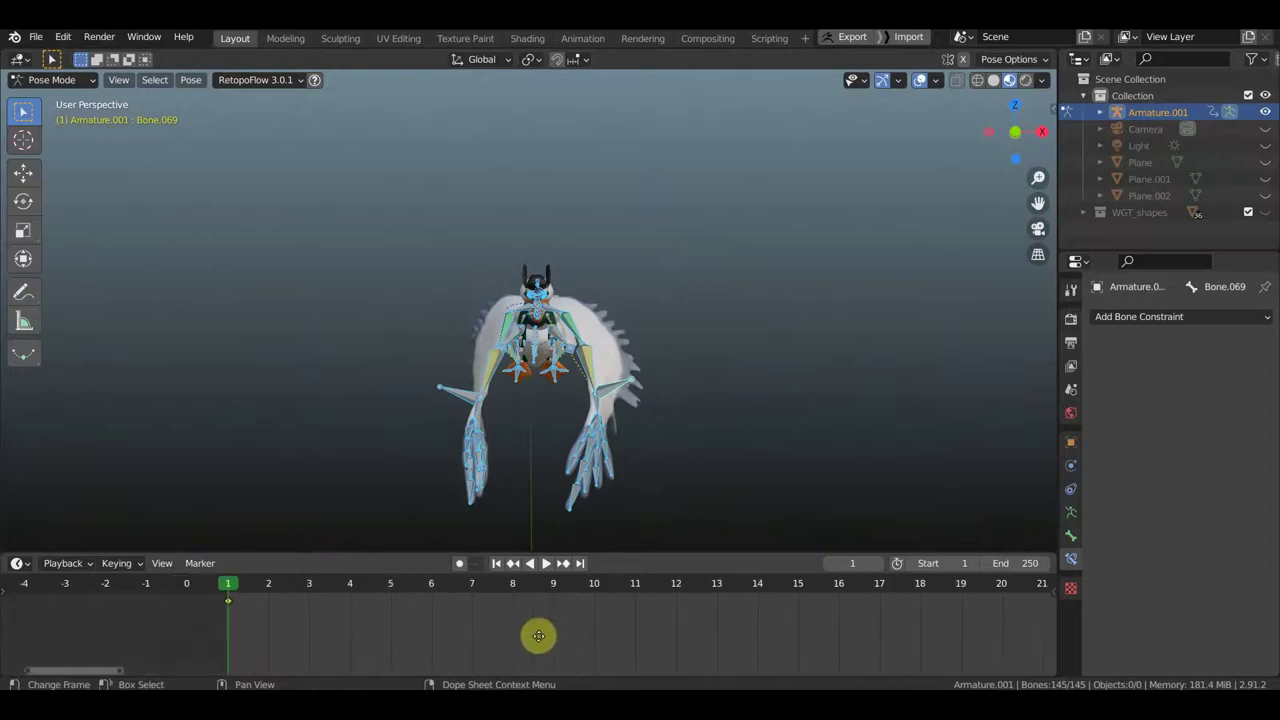
pyautogui.click(391, 588)
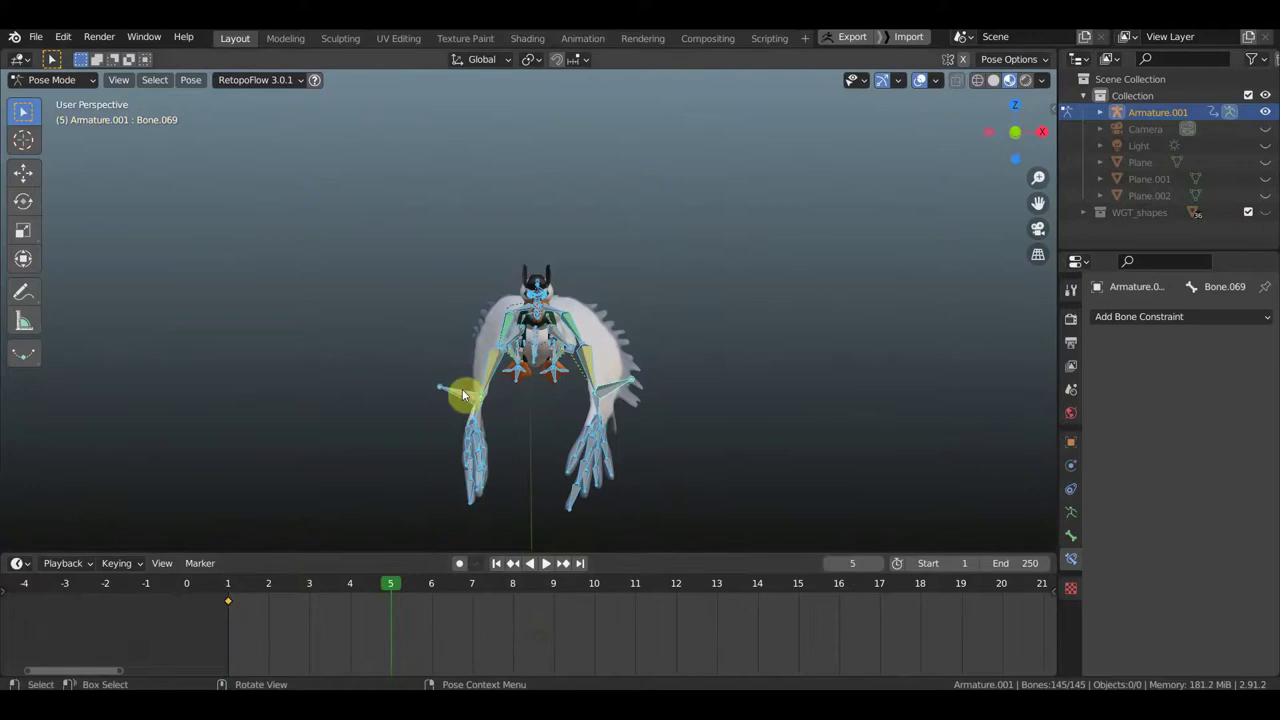
# Step: Raise wing bone Bone.106 and rotate it 155° into an upstroke
pyautogui.press('g')
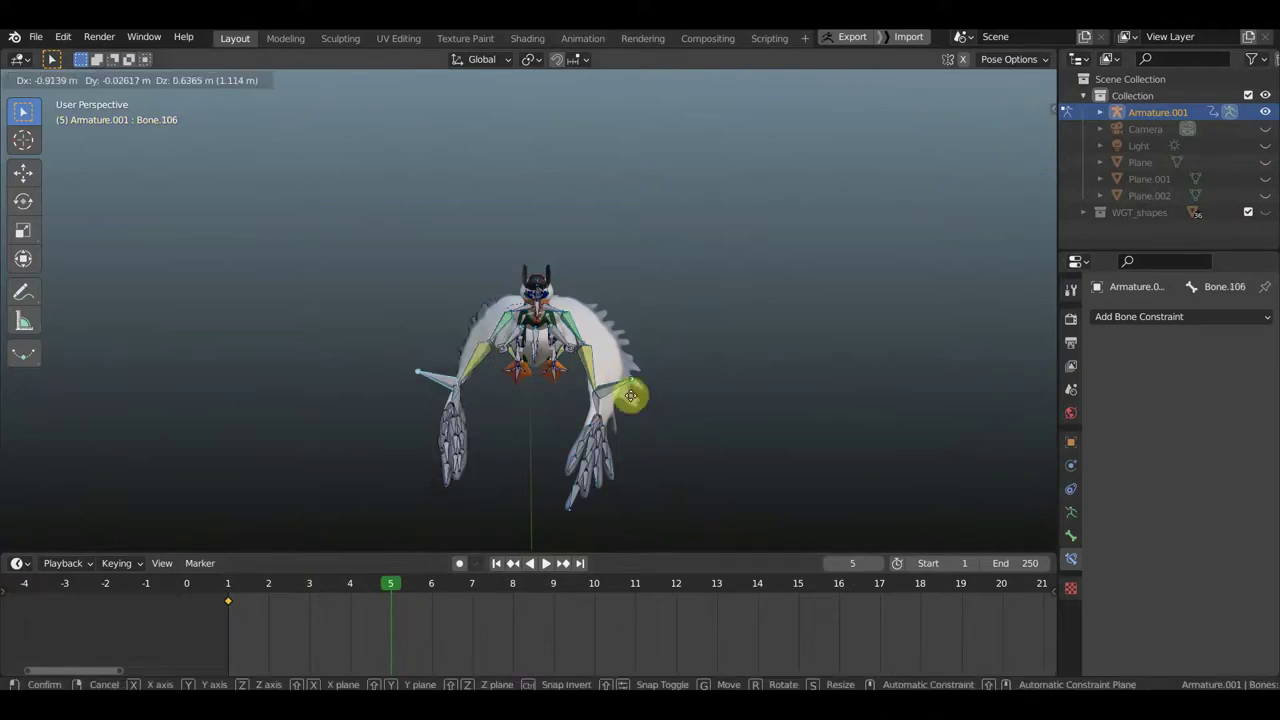
pyautogui.click(625, 297)
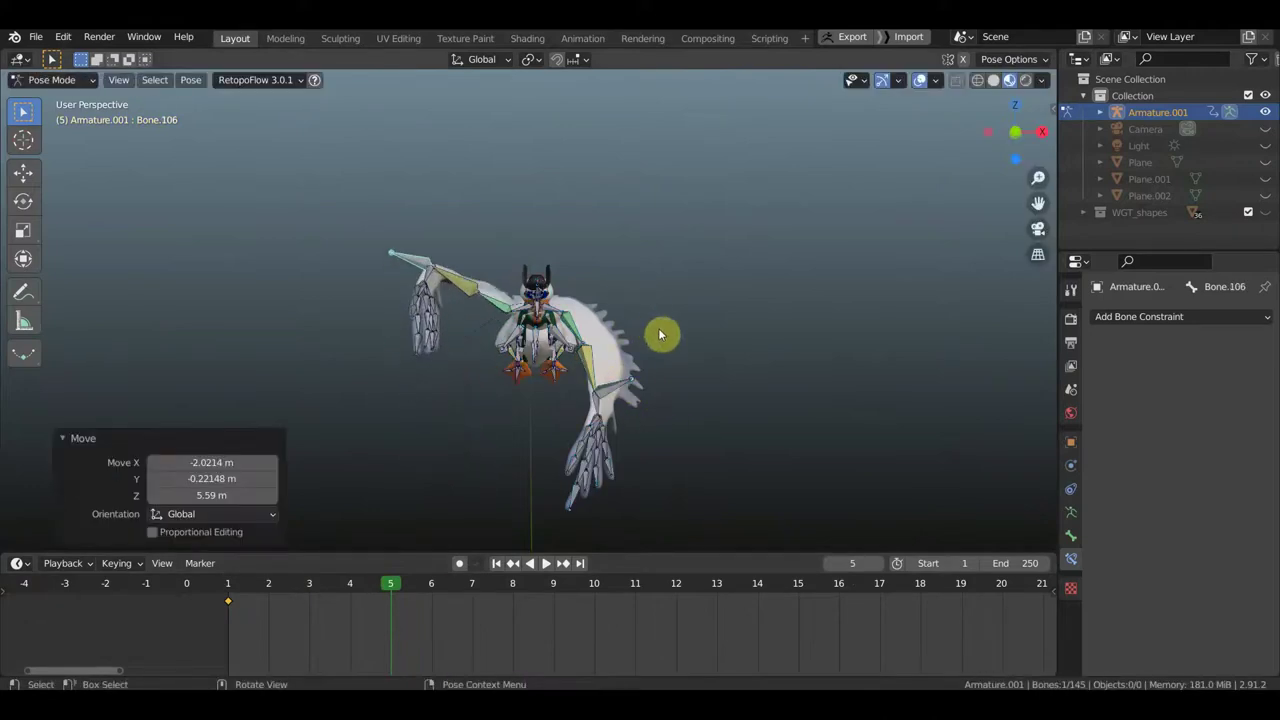
pyautogui.press('r')
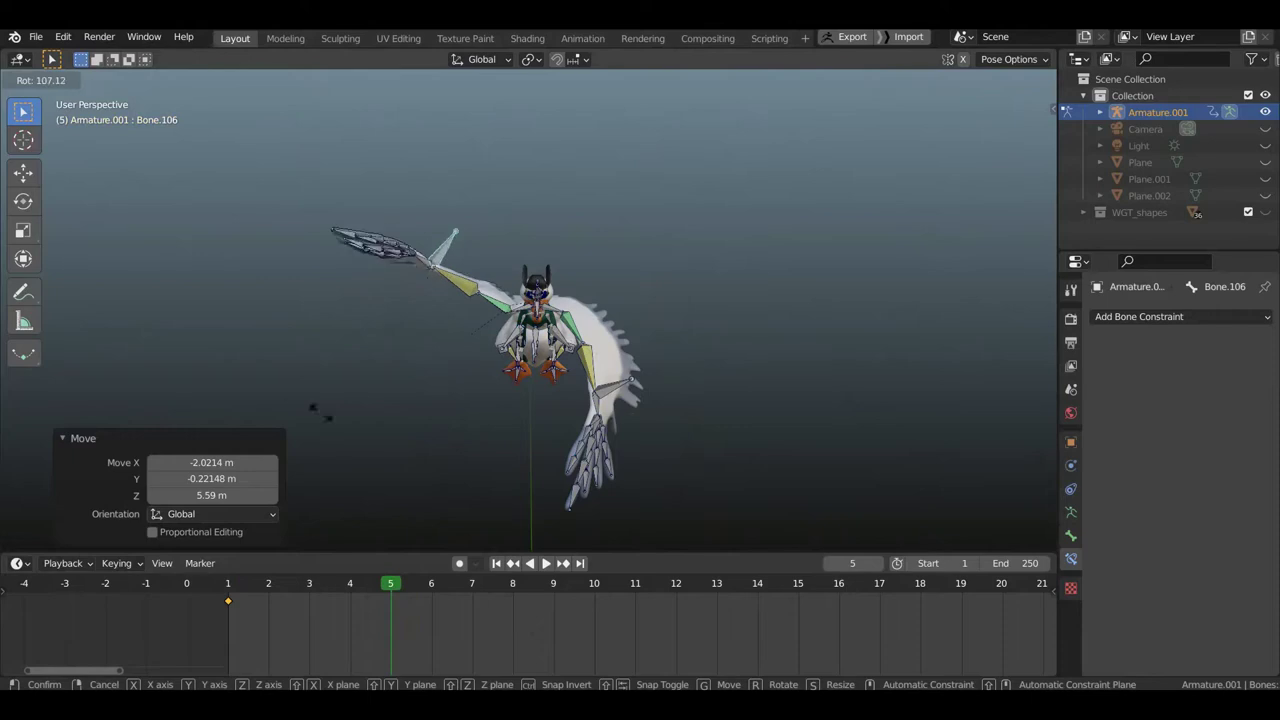
pyautogui.click(274, 290)
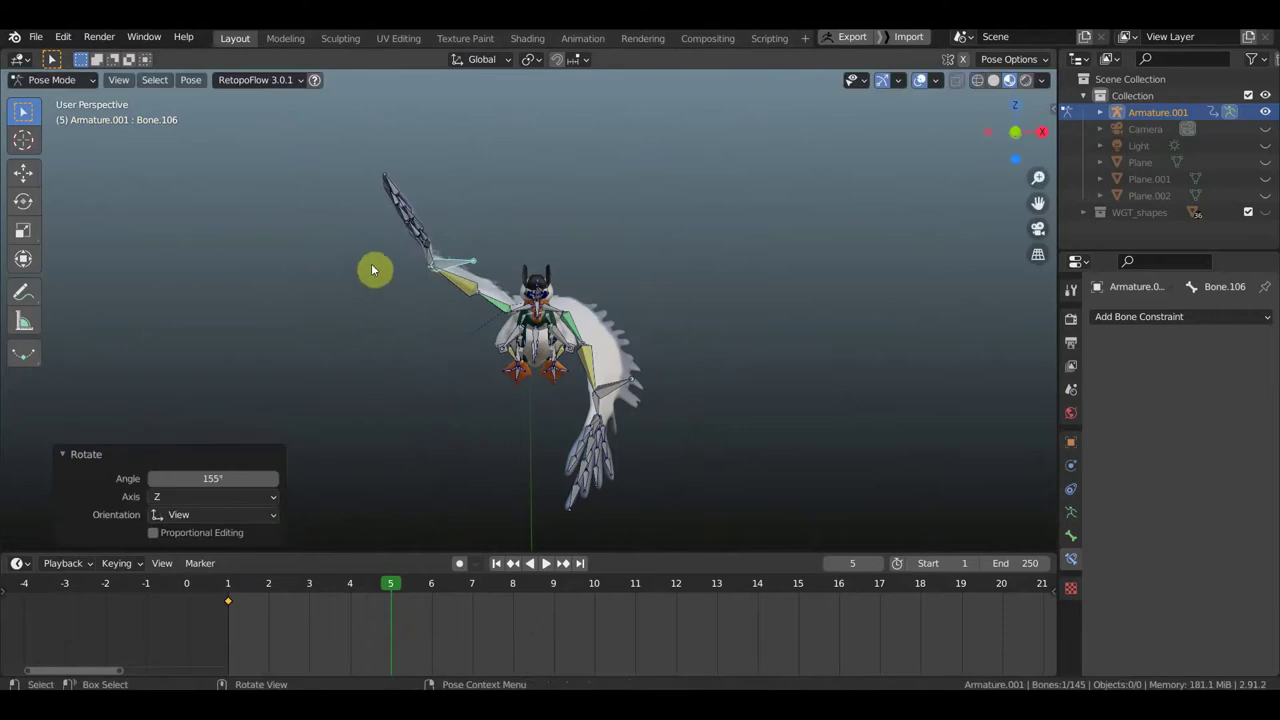
pyautogui.press('g')
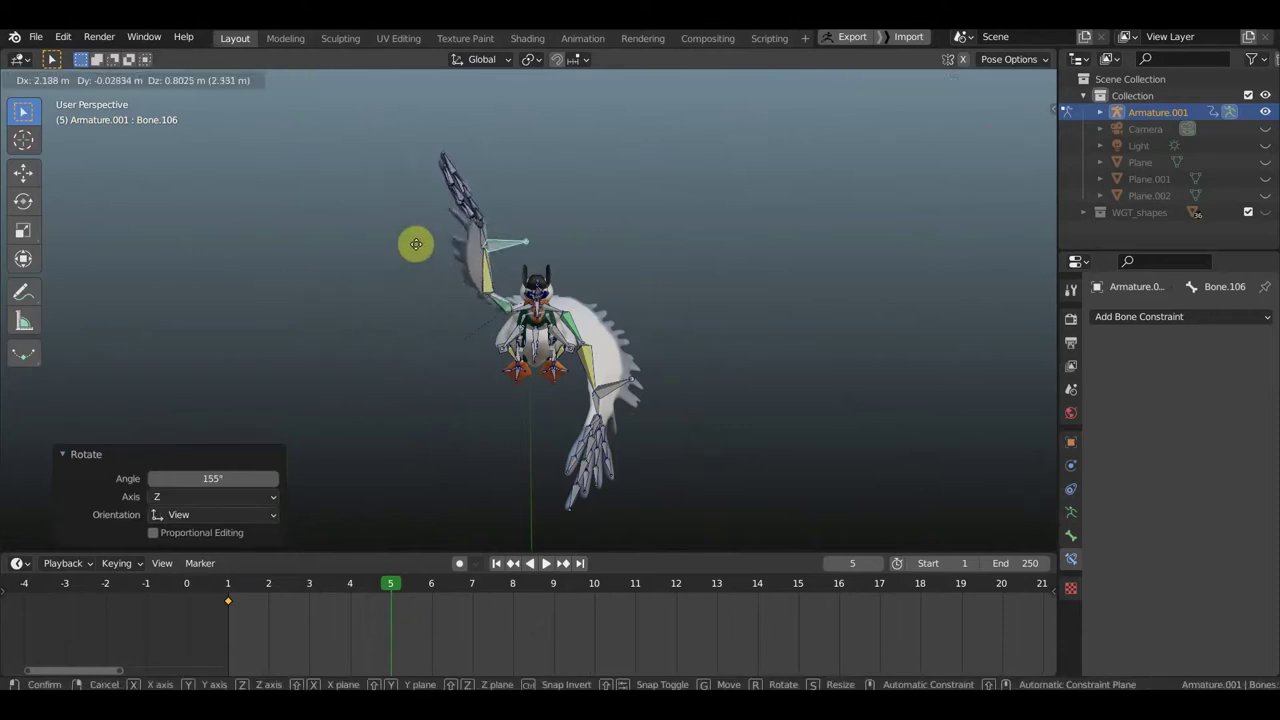
pyautogui.click(415, 246)
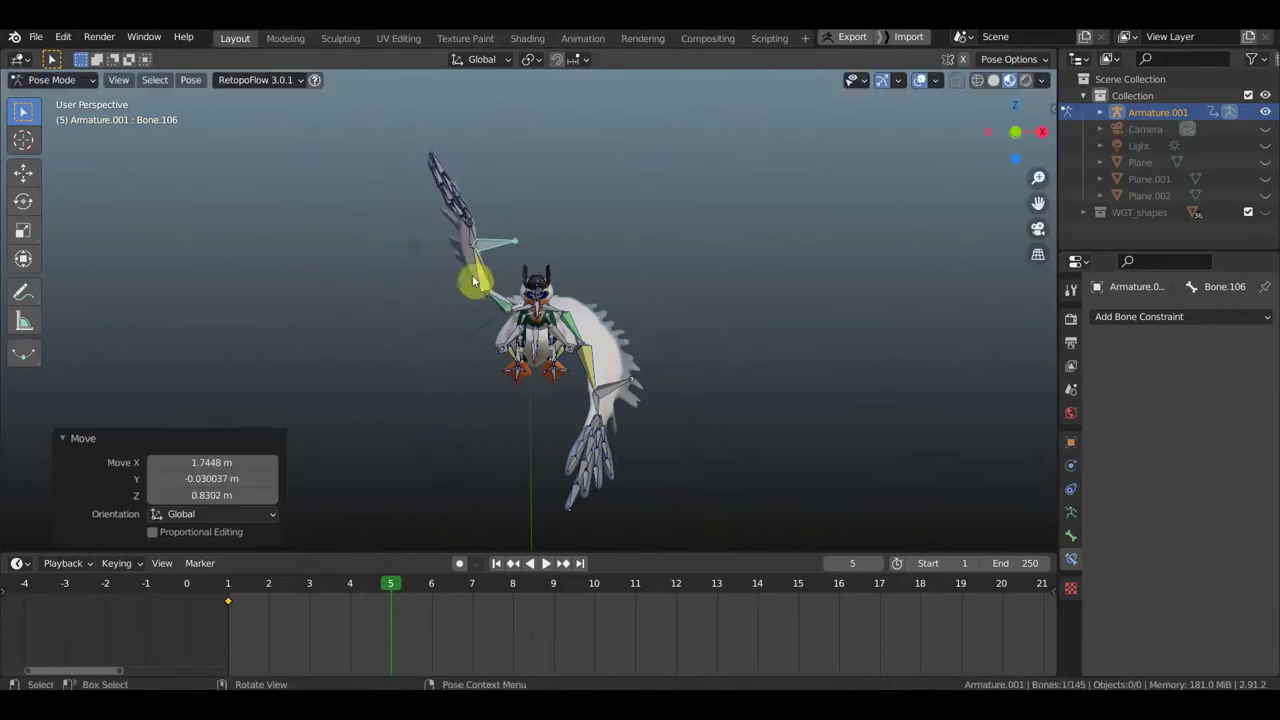
# Step: Raise the other wing's Bone.069 and rotate it -118° outward
pyautogui.click(624, 393)
pyautogui.press('g')
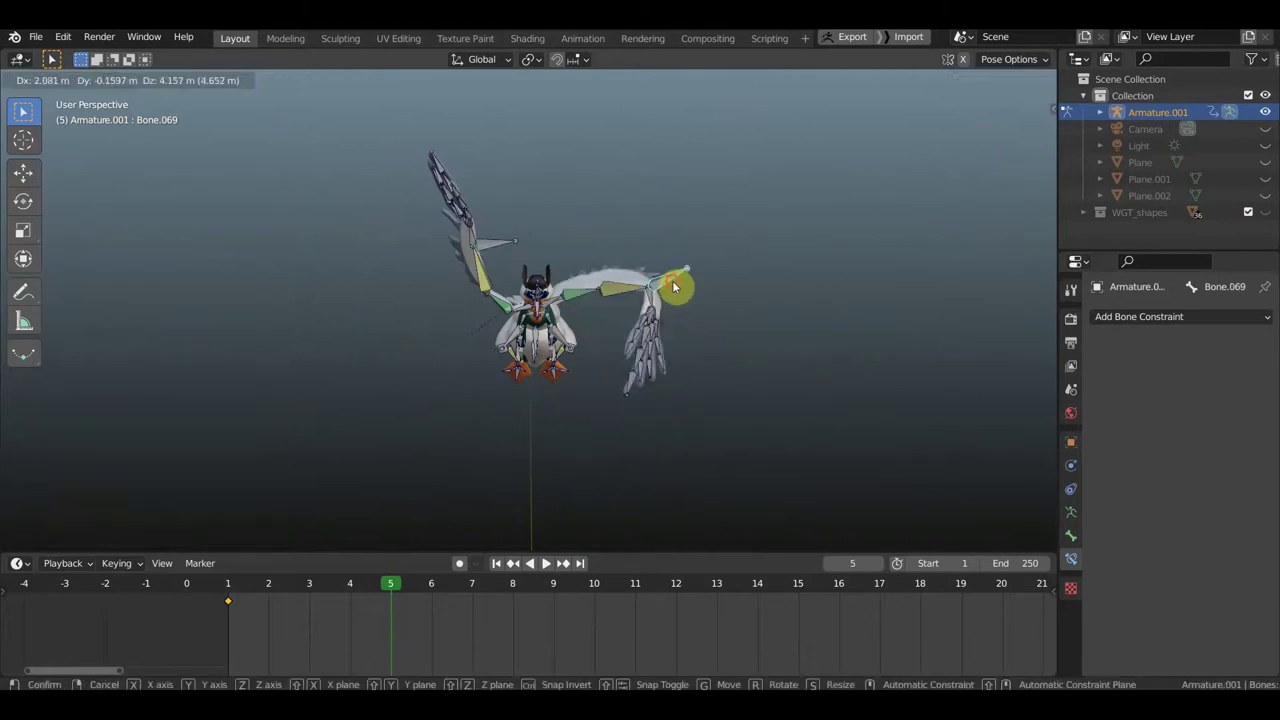
pyautogui.click(678, 287)
pyautogui.press('r')
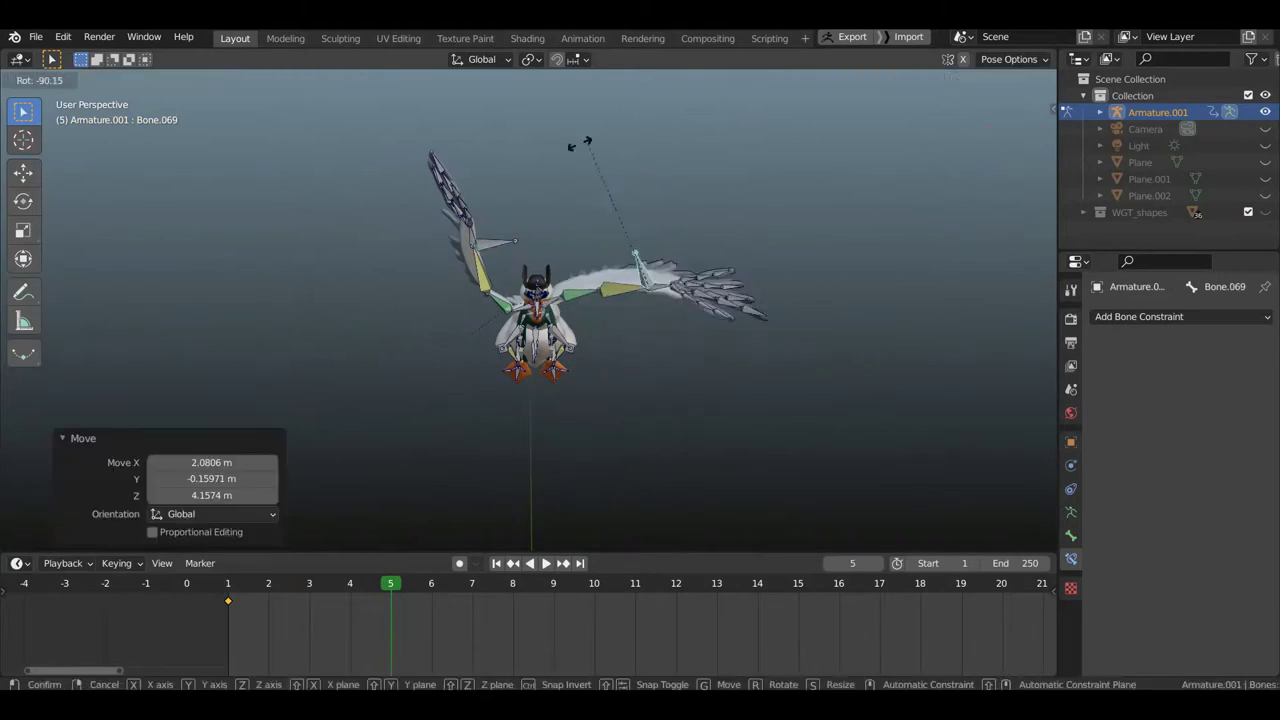
pyautogui.click(486, 157)
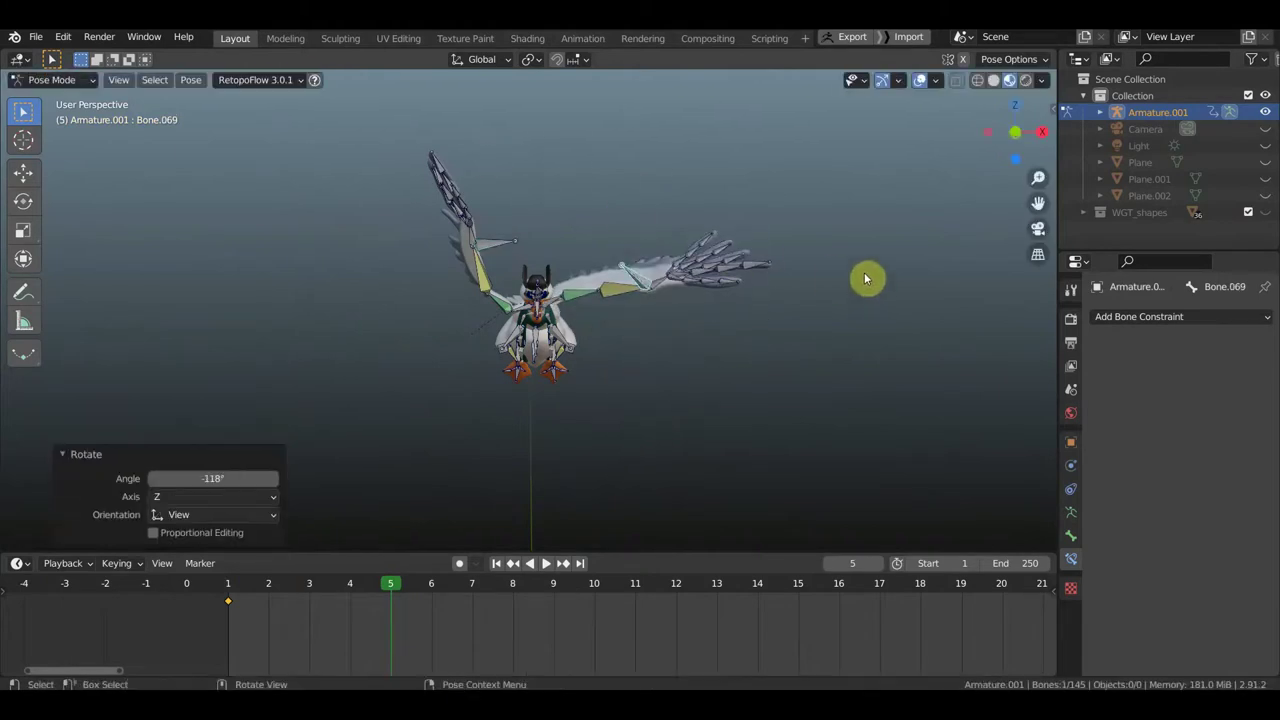
pyautogui.press('g')
pyautogui.click(786, 213)
# Step: Refine the wing bone's angle with further rotations, ending at 34.7°
pyautogui.moveTo(800, 240)
pyautogui.mouseDown(button='middle')
pyautogui.moveTo(640, 231)
pyautogui.moveTo(693, 238)
pyautogui.mouseUp(button='middle')
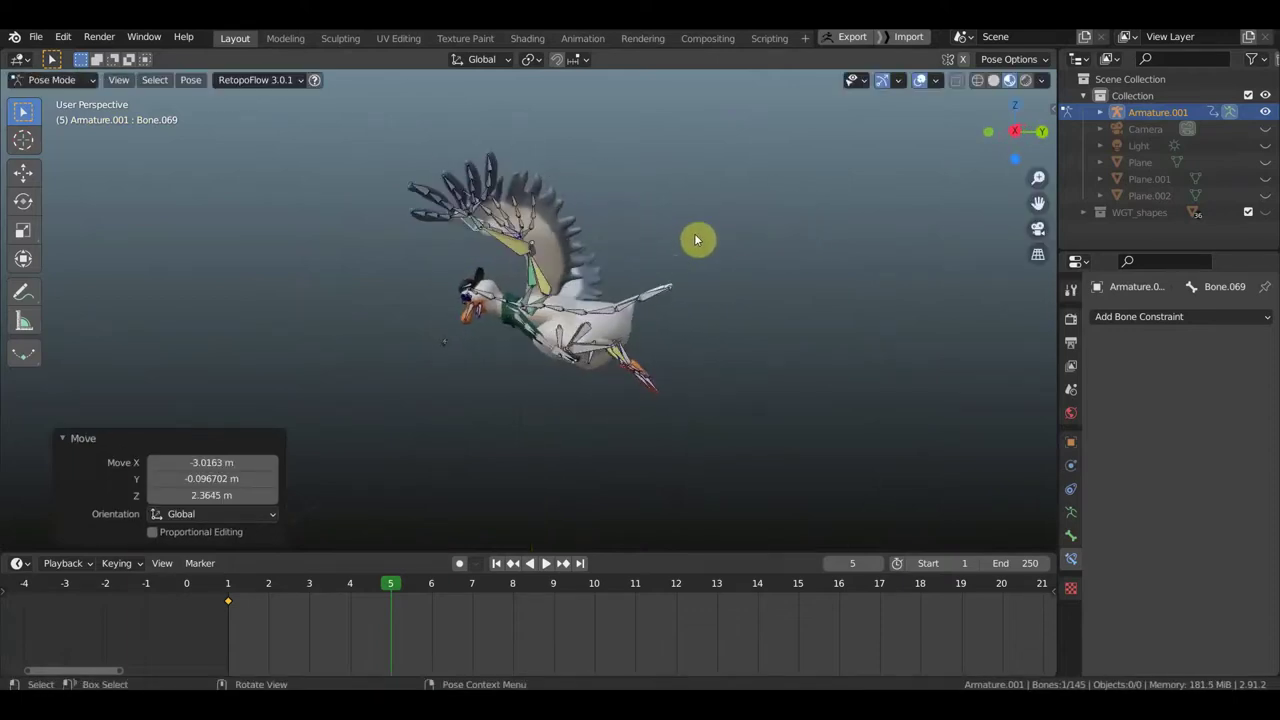
pyautogui.press('r')
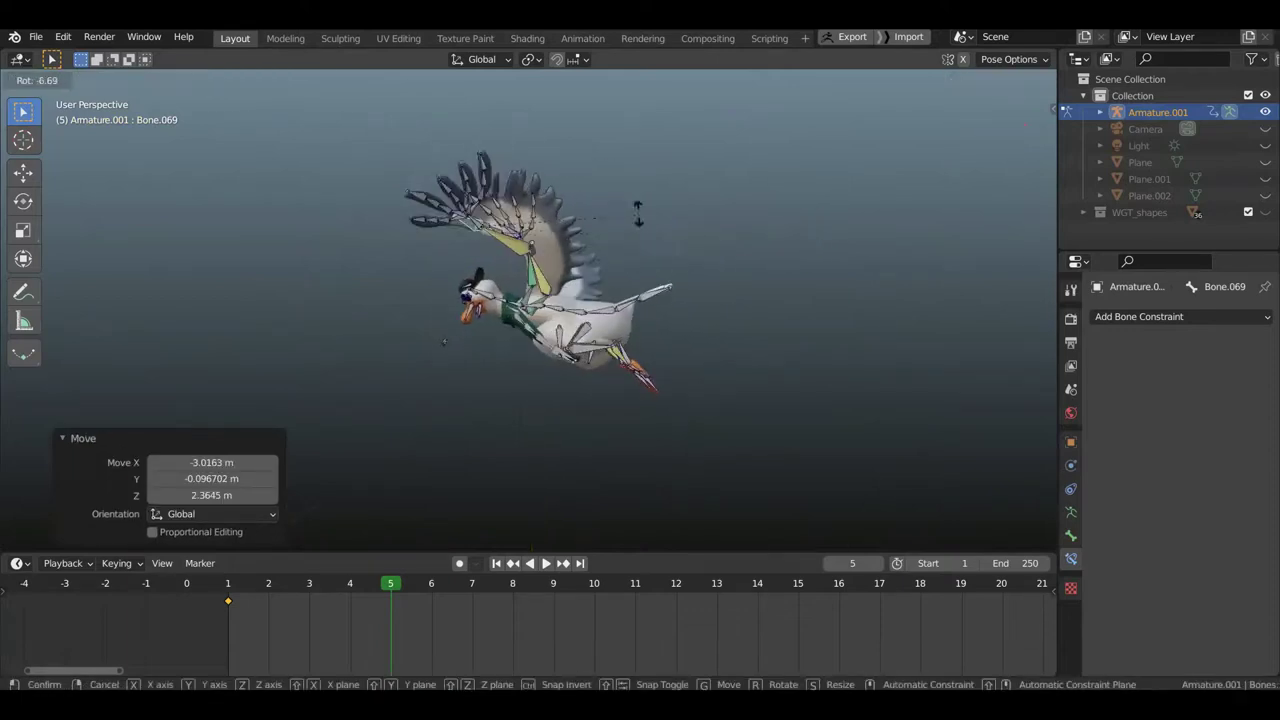
pyautogui.click(647, 226)
pyautogui.moveTo(651, 229)
pyautogui.mouseDown(button='middle')
pyautogui.moveTo(706, 427)
pyautogui.moveTo(725, 417)
pyautogui.mouseUp(button='middle')
pyautogui.press('r')
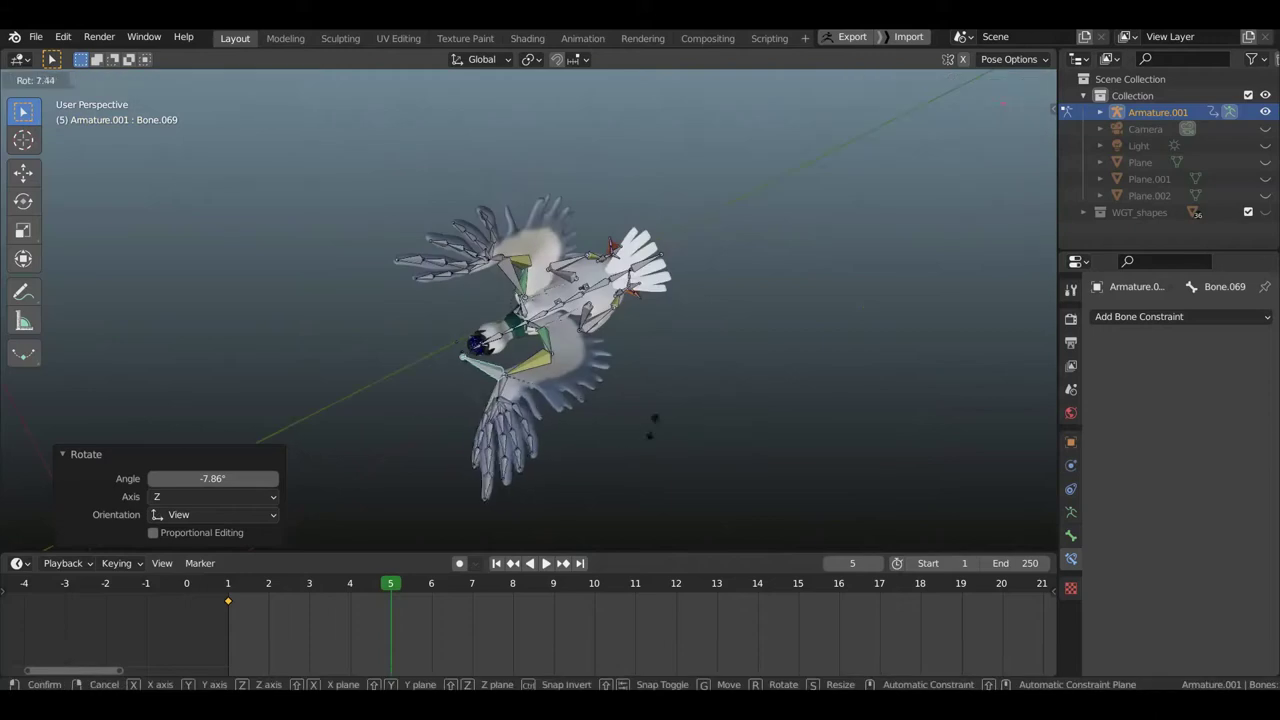
pyautogui.click(623, 434)
pyautogui.moveTo(623, 434)
pyautogui.mouseDown(button='middle')
pyautogui.moveTo(691, 406)
pyautogui.moveTo(601, 231)
pyautogui.mouseUp(button='middle')
# Step: Reposition wing bone Bone.106 higher to adjust the raised wing
pyautogui.click(531, 243)
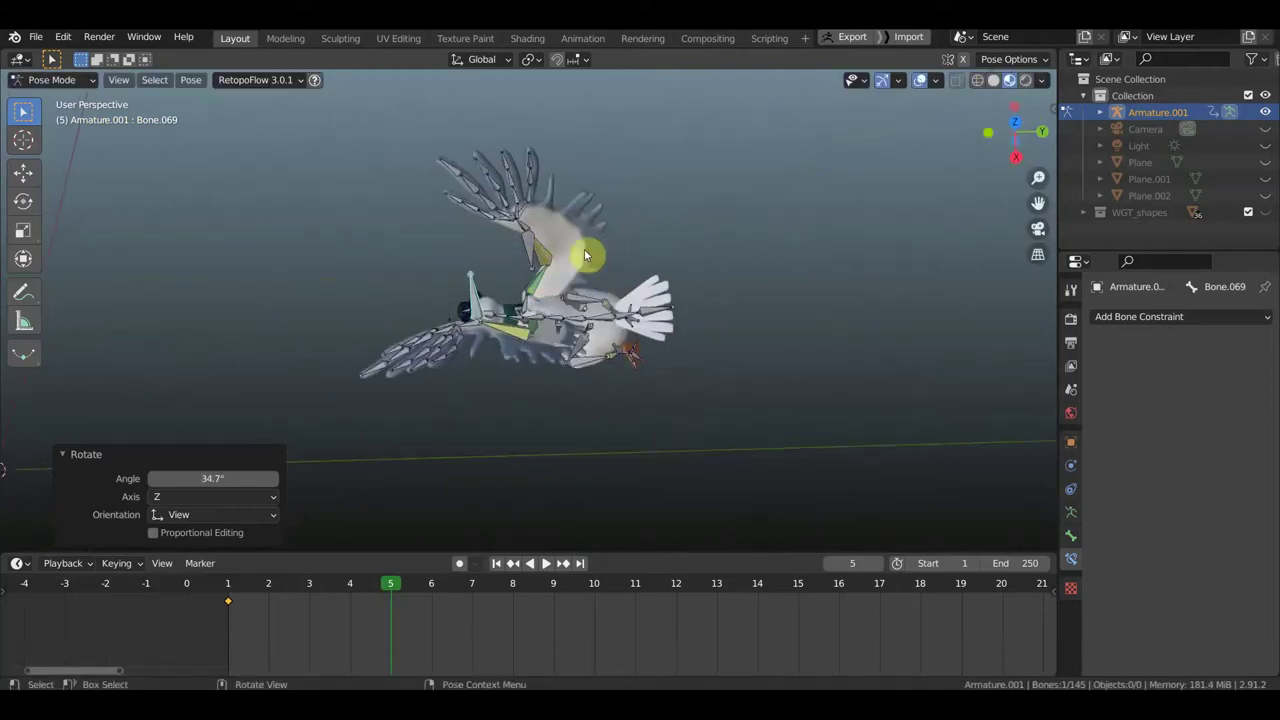
pyautogui.press('g')
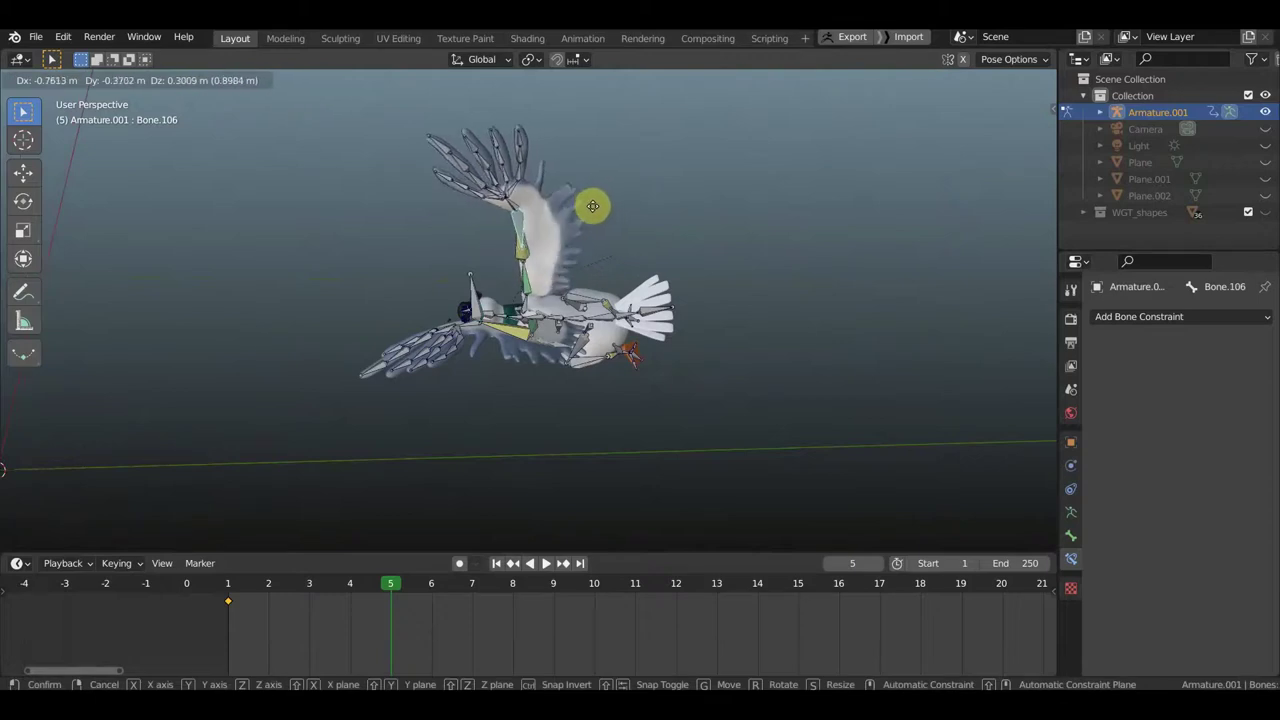
pyautogui.click(600, 208)
pyautogui.moveTo(606, 249)
pyautogui.mouseDown(button='middle')
pyautogui.moveTo(786, 188)
pyautogui.moveTo(820, 146)
pyautogui.moveTo(665, 138)
pyautogui.mouseUp(button='middle')
pyautogui.press('g')
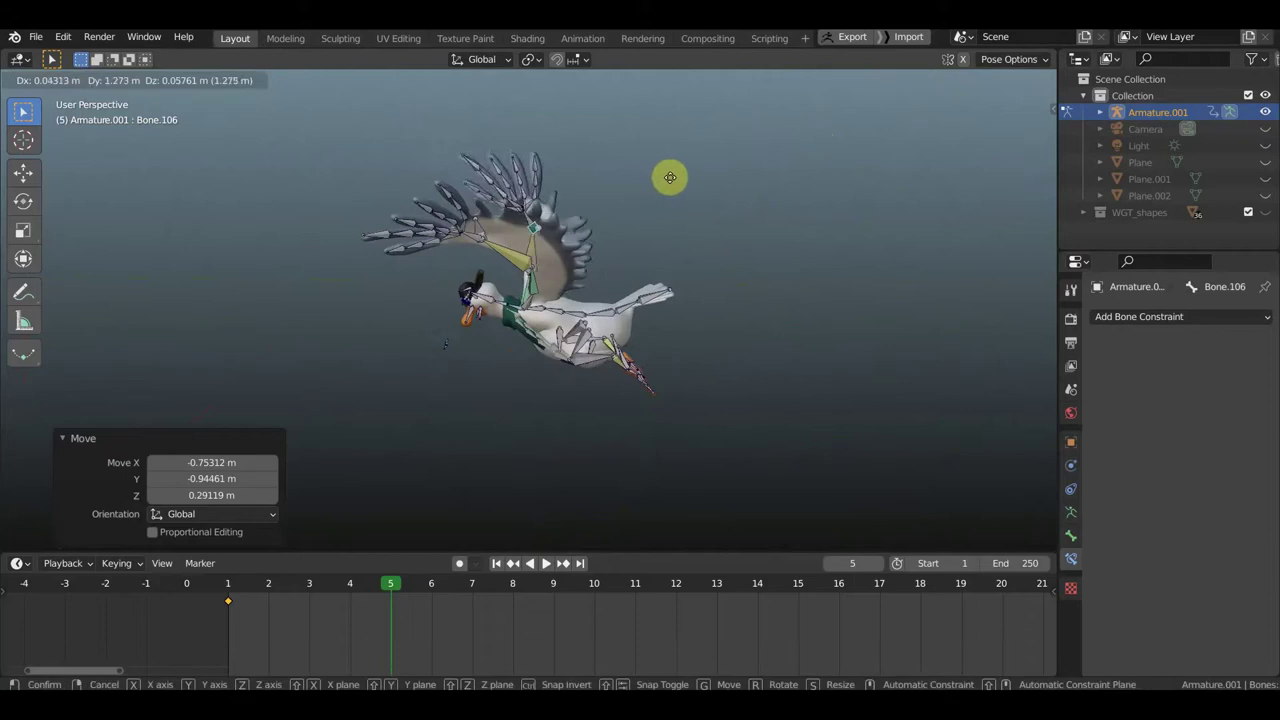
pyautogui.click(667, 177)
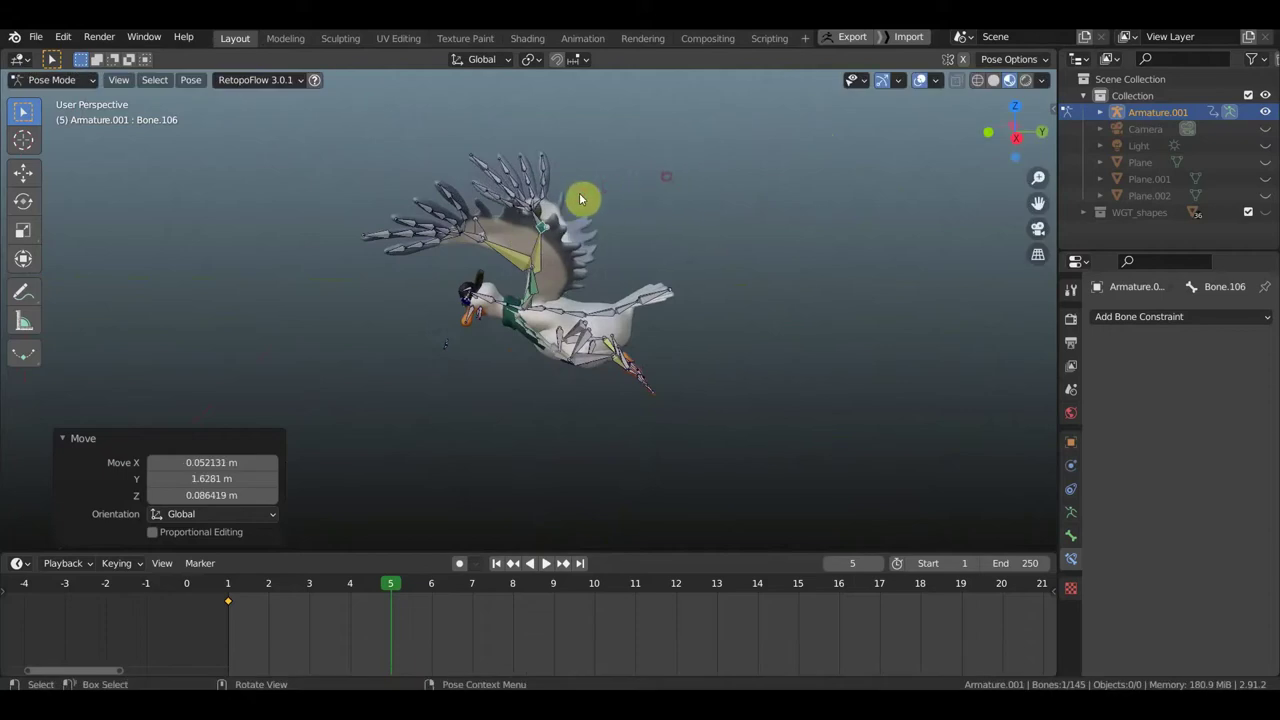
# Step: Lift Bone.069 and rotate it 26.4° to finish the raised wing
pyautogui.click(478, 222)
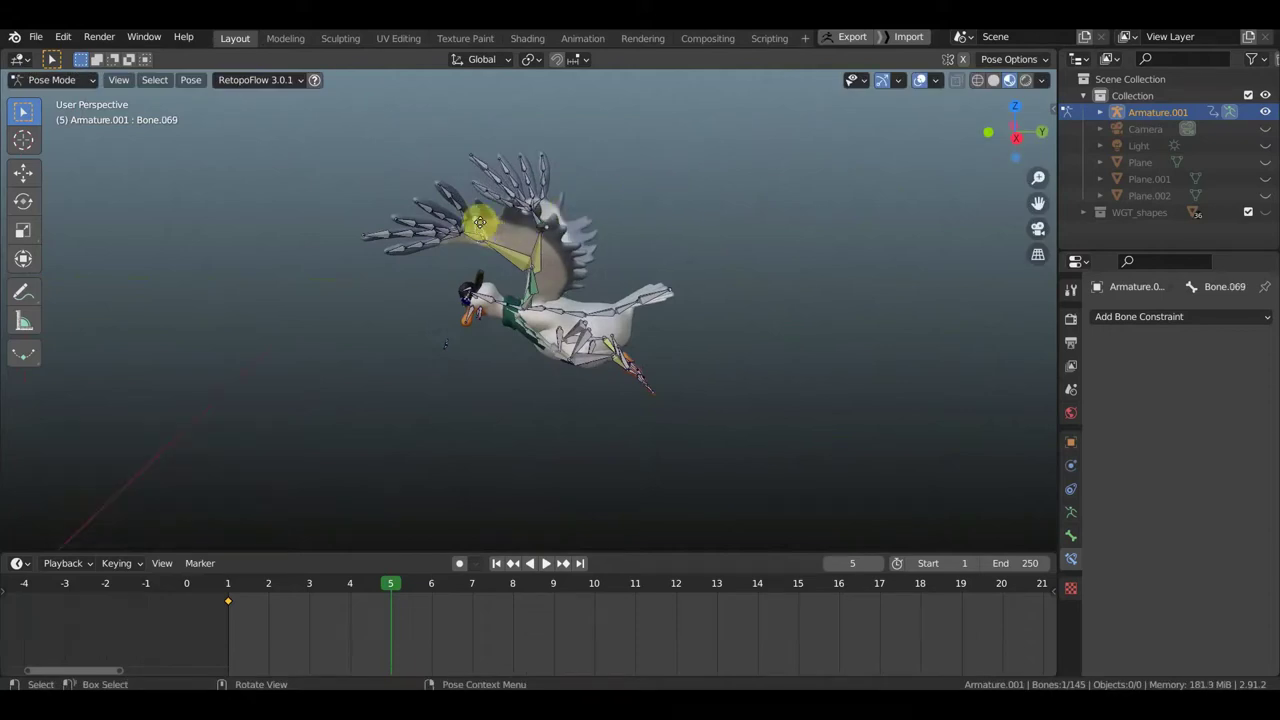
pyautogui.press('g')
pyautogui.click(542, 209)
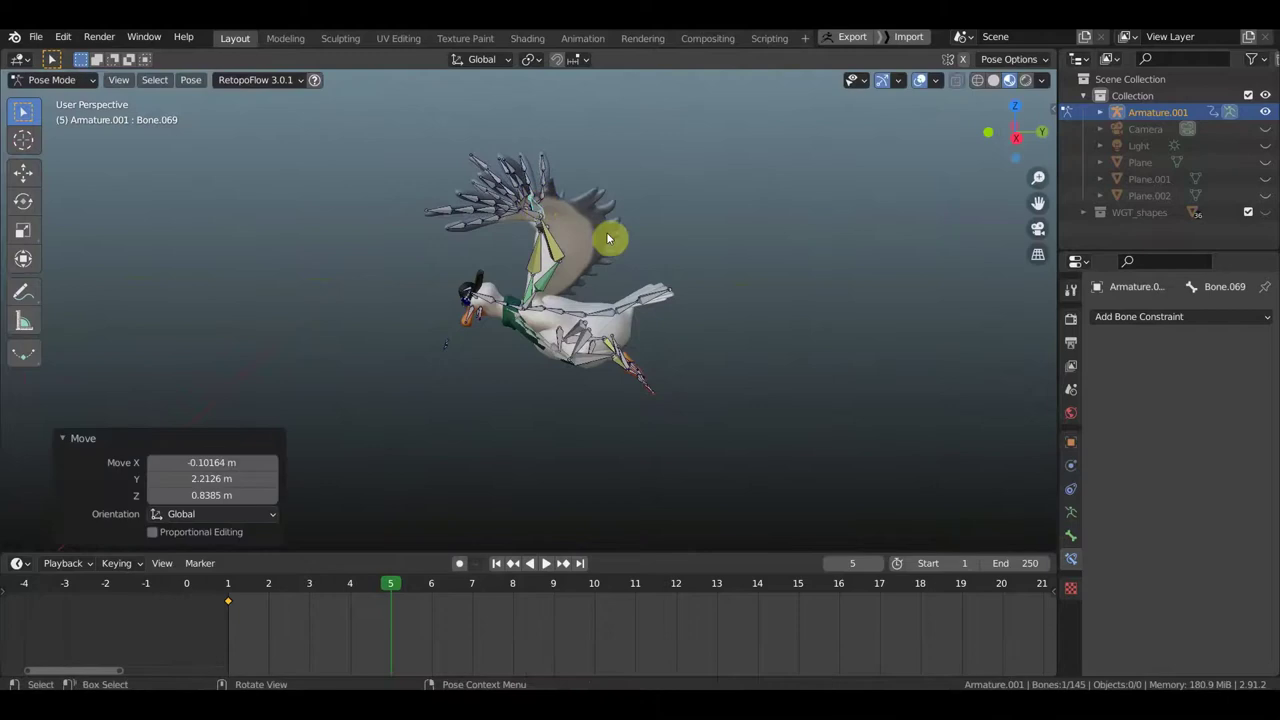
pyautogui.press('r')
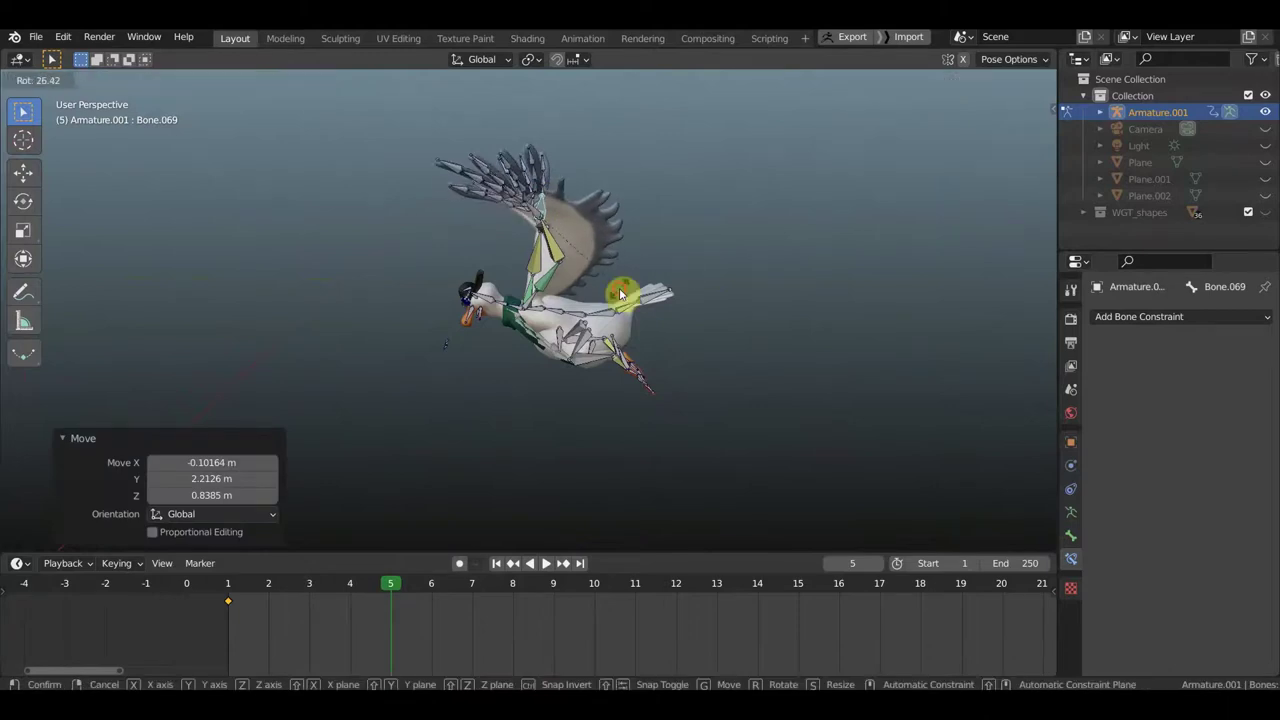
pyautogui.click(636, 292)
pyautogui.moveTo(636, 292)
pyautogui.mouseDown(button='middle')
pyautogui.moveTo(843, 286)
pyautogui.moveTo(777, 234)
pyautogui.mouseUp(button='middle')
# Step: Rotate the wing bone to -39.4° and reposition the right wing bone
pyautogui.press('r')
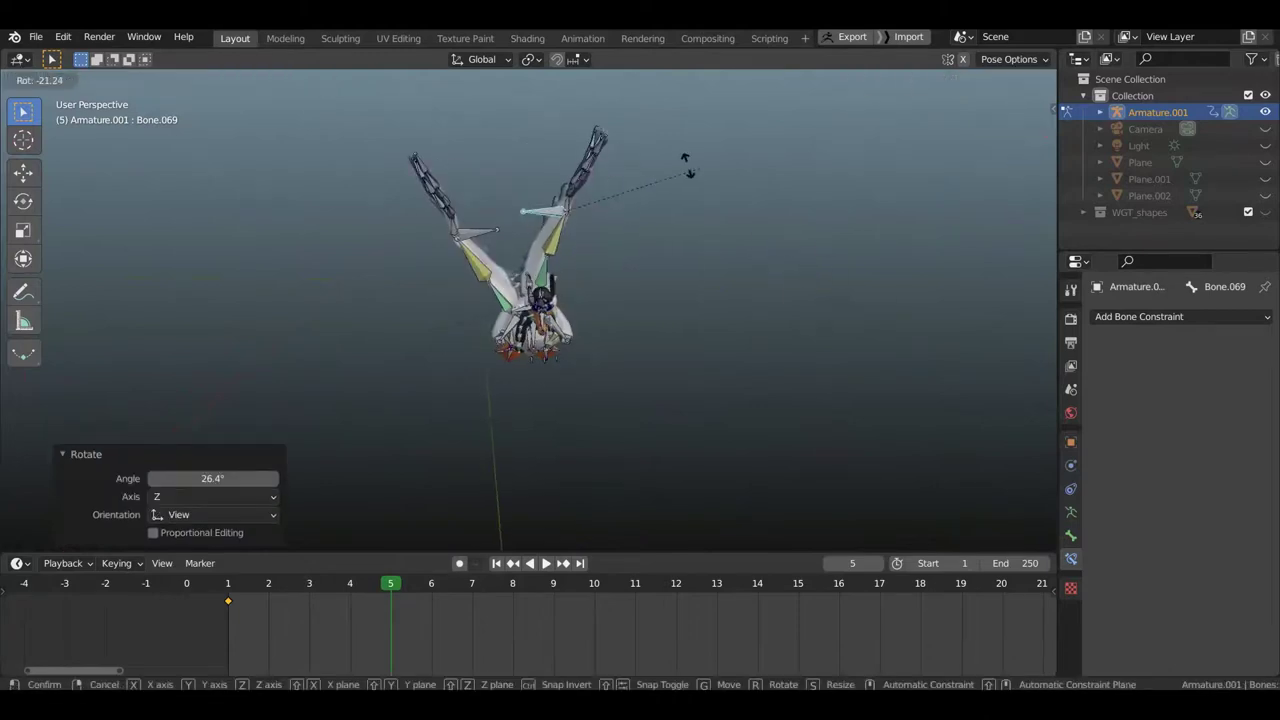
pyautogui.click(645, 161)
pyautogui.moveTo(654, 225); pyautogui.dragTo(640, 214, button='middle')
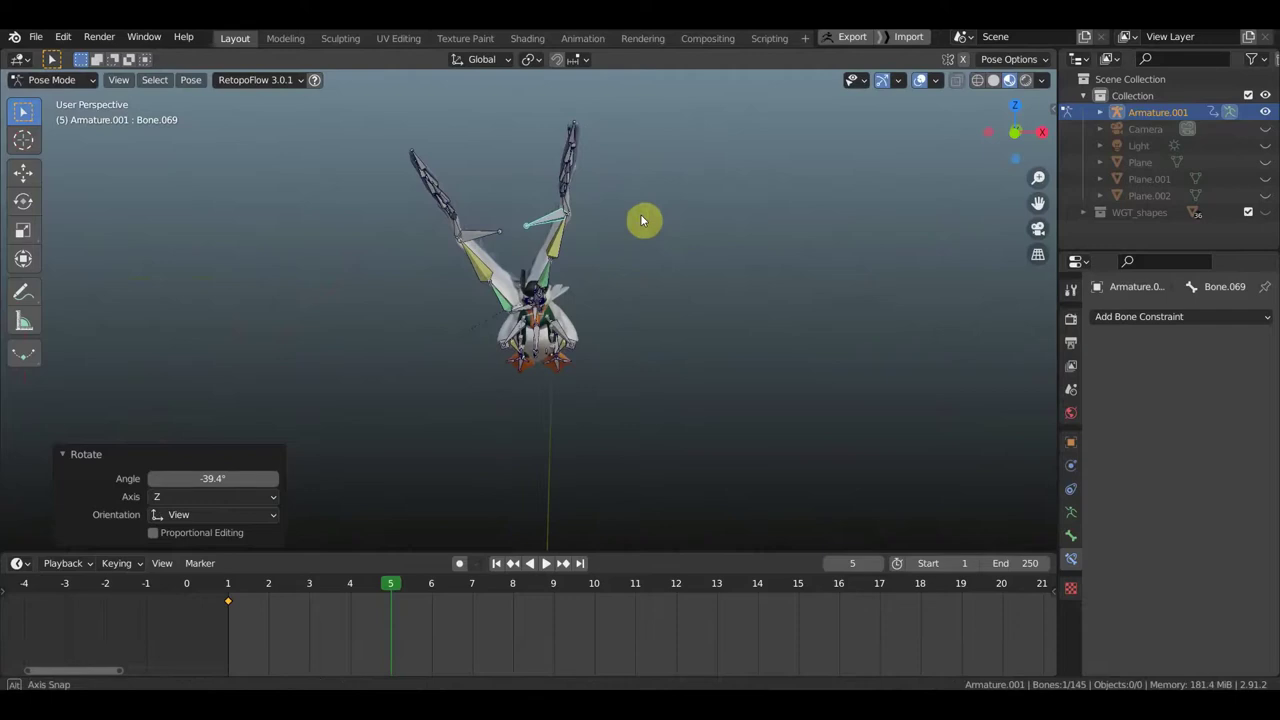
pyautogui.press('g')
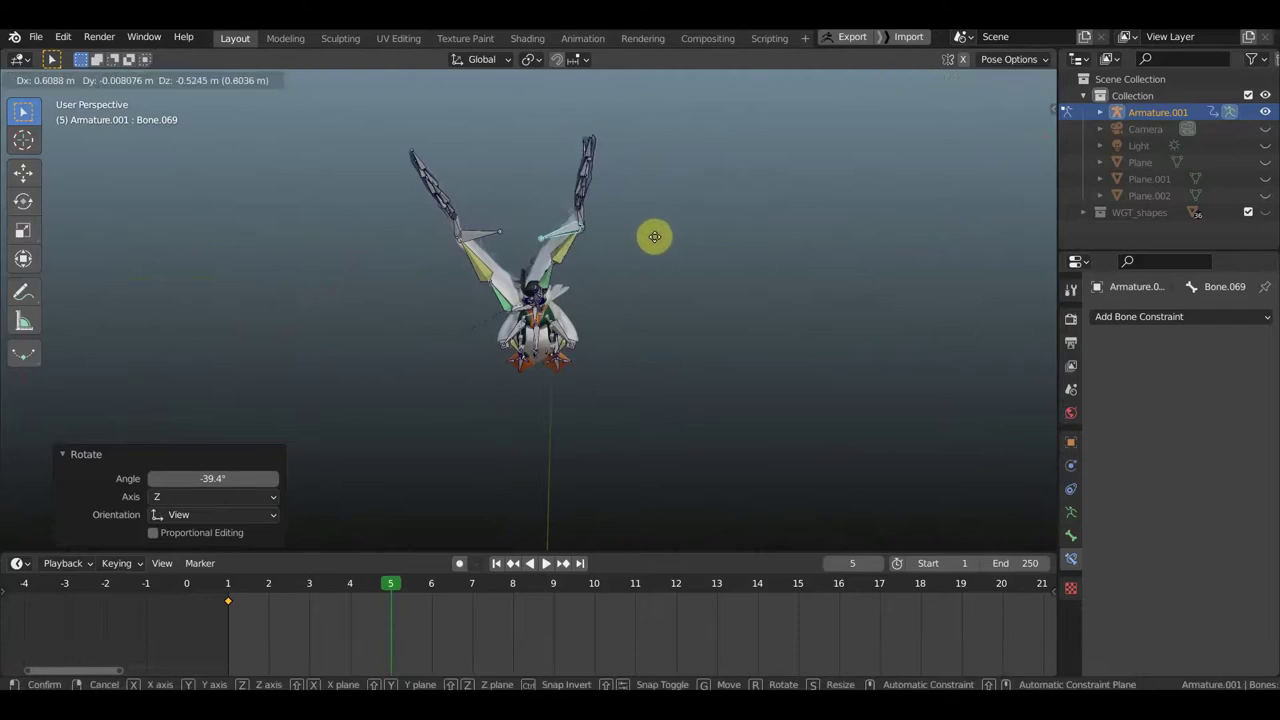
pyautogui.click(600, 265)
pyautogui.moveTo(549, 294)
pyautogui.mouseDown(button='middle')
pyautogui.moveTo(531, 323)
pyautogui.moveTo(540, 315)
pyautogui.mouseUp(button='middle')
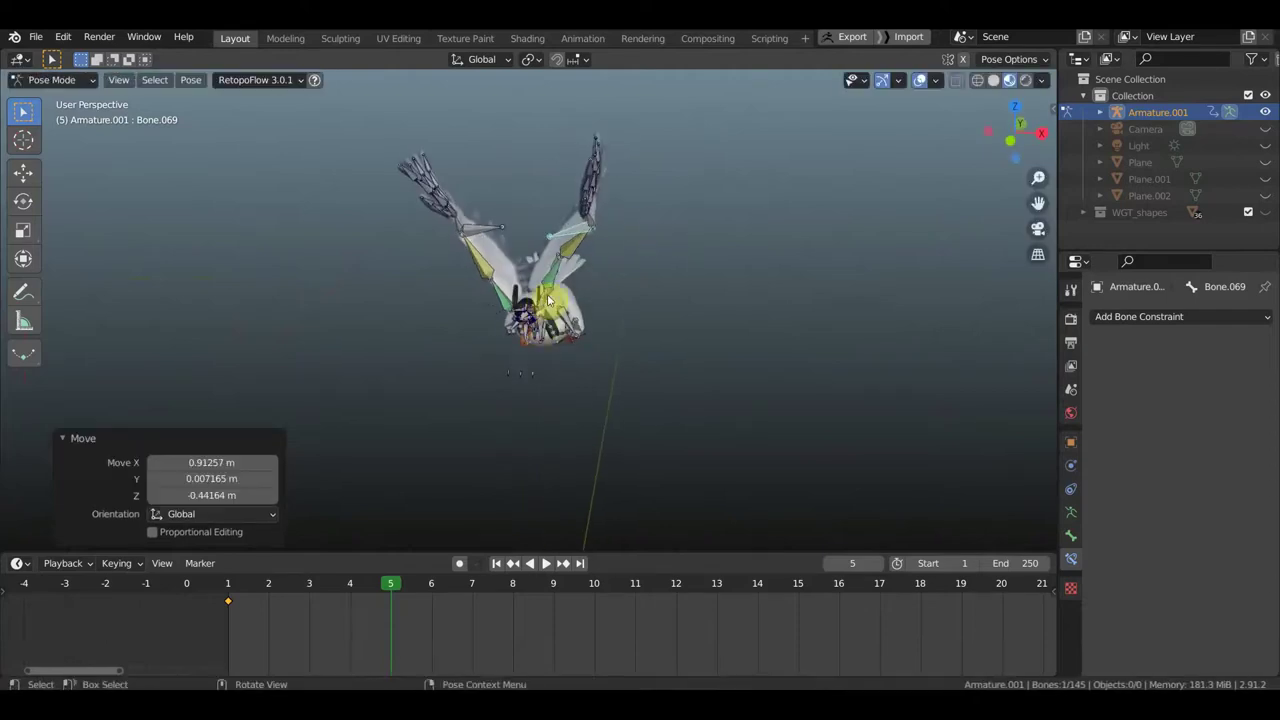
# Step: Rotate chest bone Bone.065 by 31.7°
pyautogui.click(597, 303)
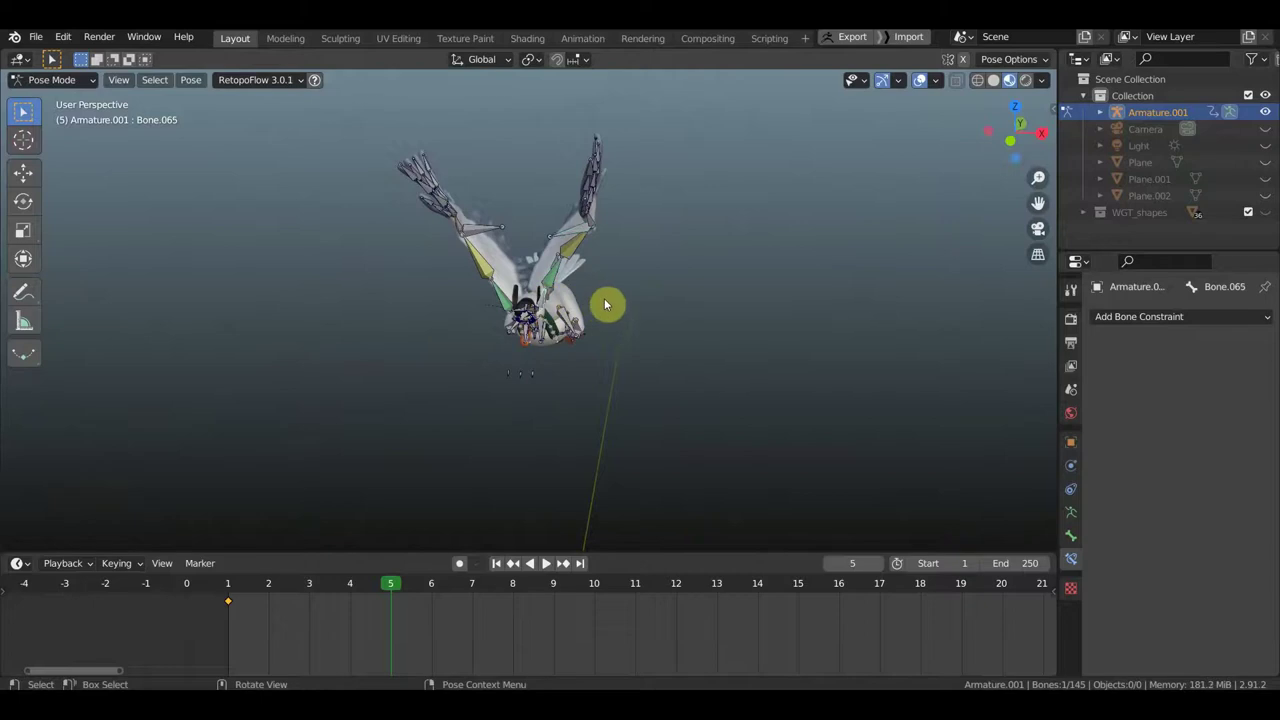
pyautogui.moveTo(605, 300); pyautogui.dragTo(642, 323, button='middle')
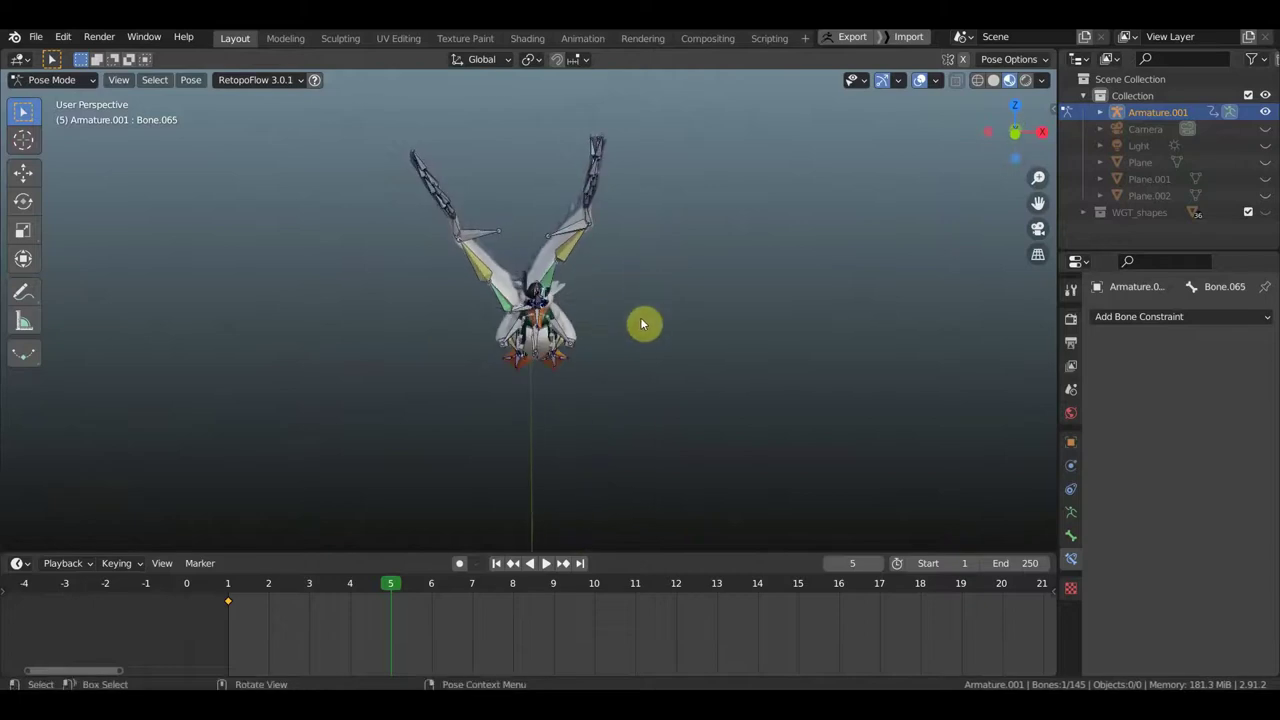
pyautogui.press('r')
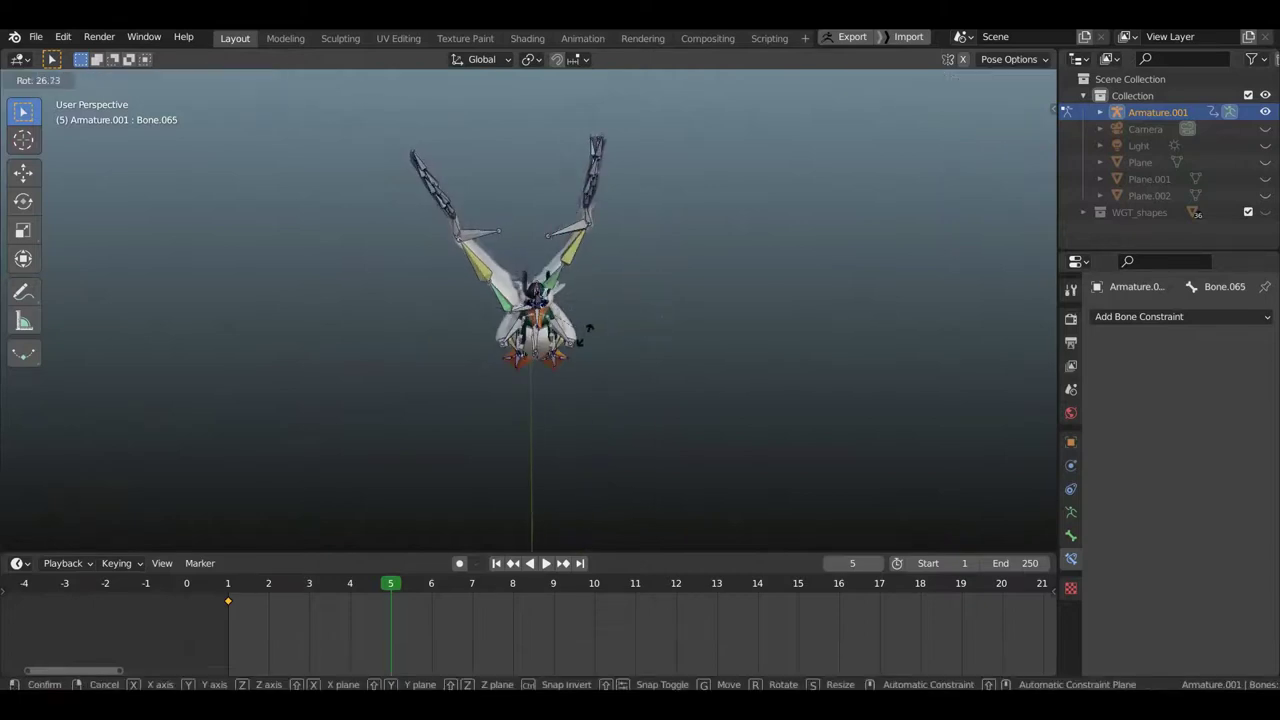
pyautogui.click(582, 336)
pyautogui.scroll(-2, 598, 318)
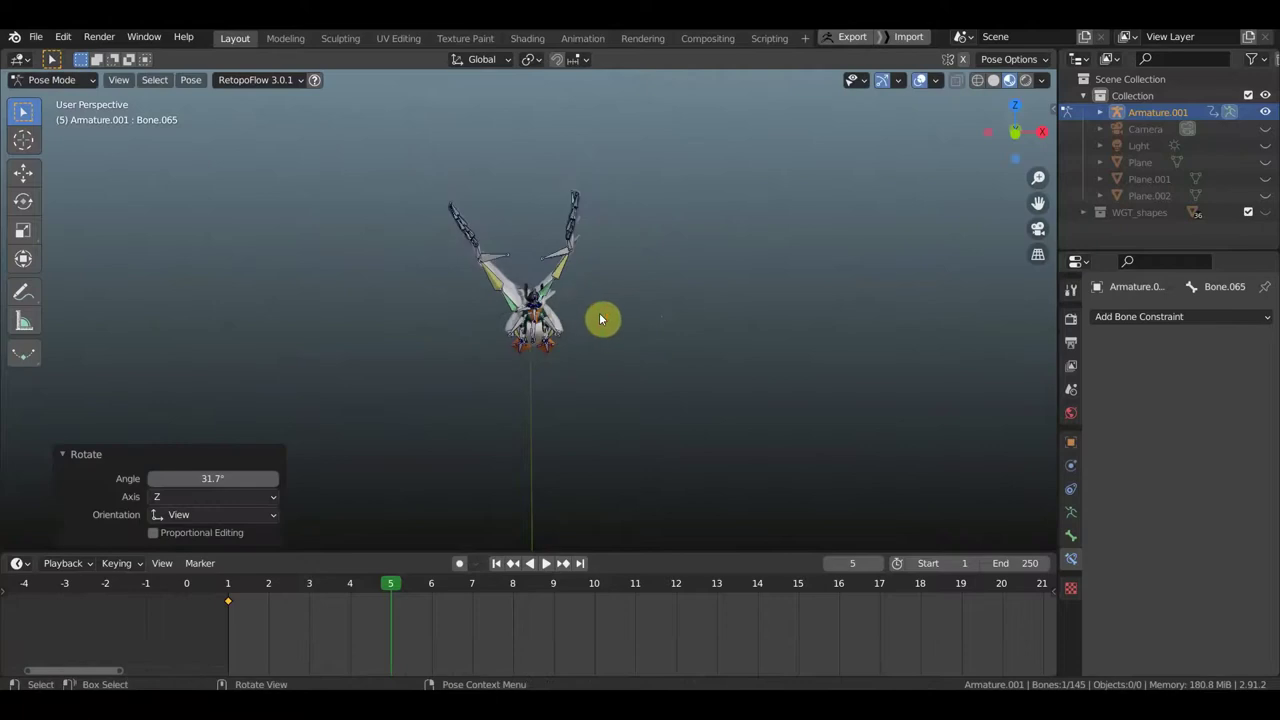
pyautogui.scroll(1, 605, 318)
pyautogui.scroll(1, 570, 295)
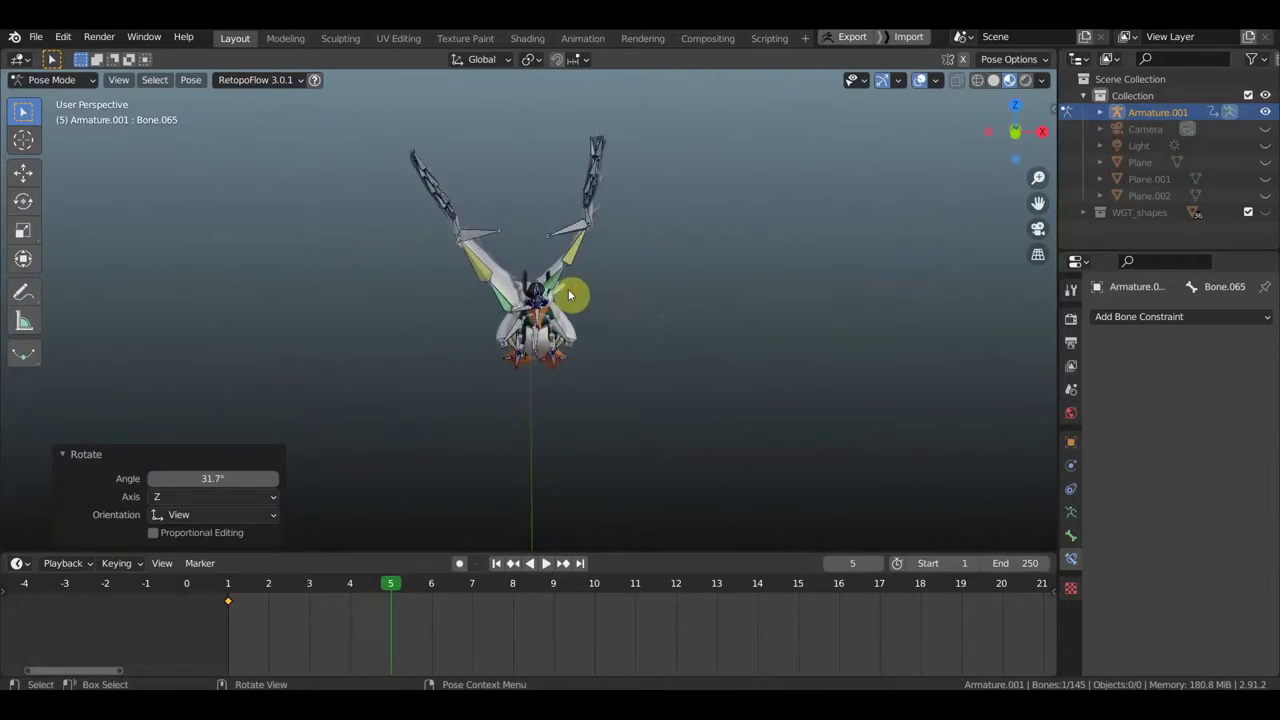
# Step: Rotate Bone.106 by 23.9° and Bone.069 by -13.1° to tune the upstroke
pyautogui.click(482, 233)
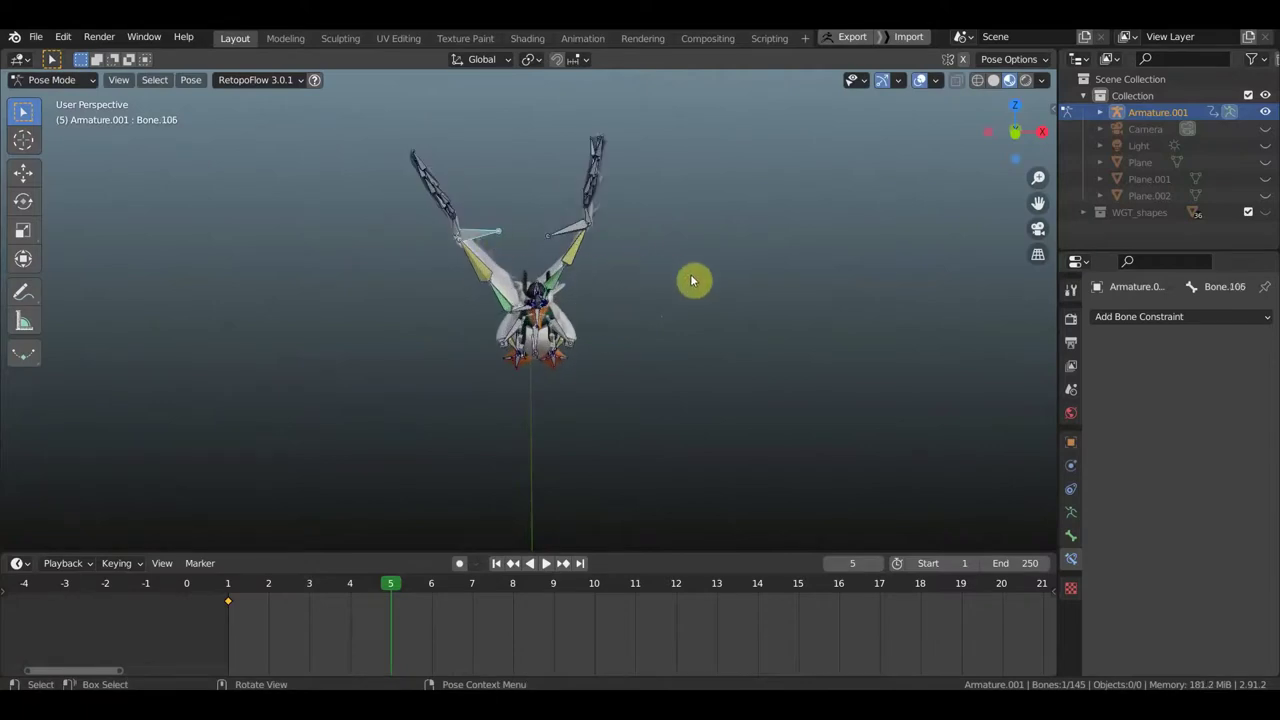
pyautogui.press('r')
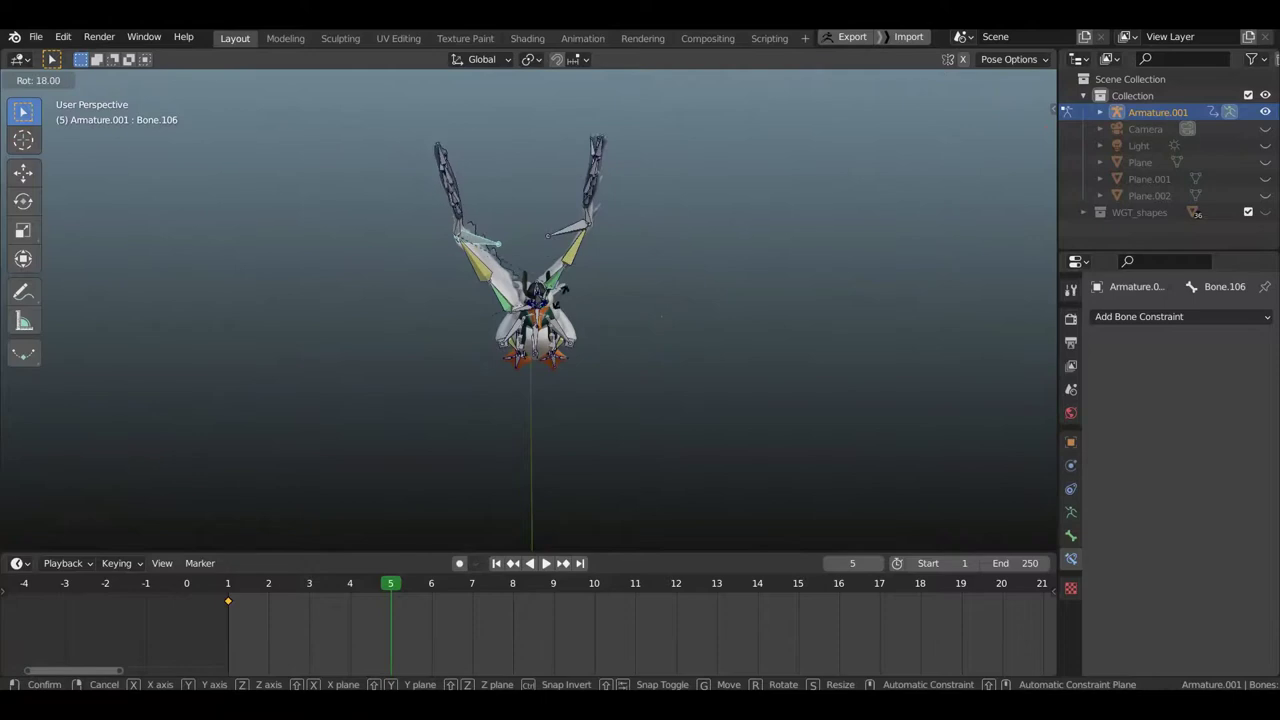
pyautogui.click(553, 302)
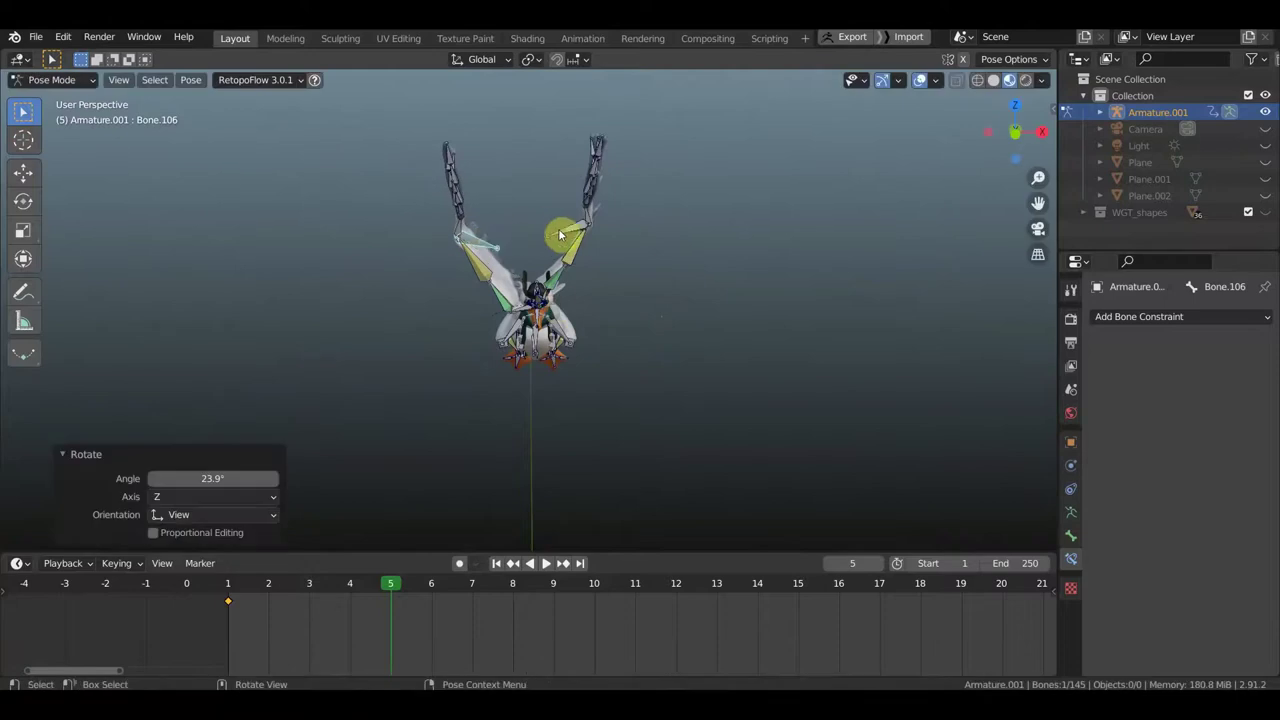
pyautogui.click(676, 232)
pyautogui.press('r')
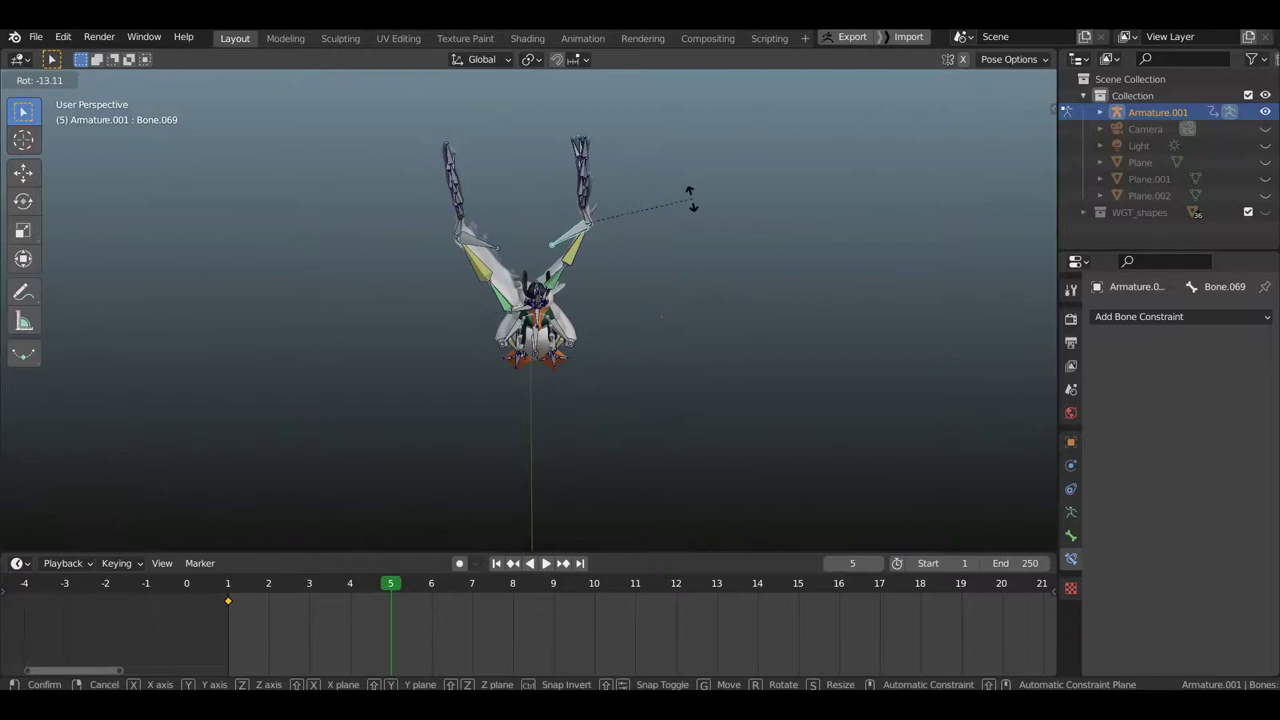
pyautogui.click(690, 198)
# Step: Move the wing arm bone and rotate Bone.102 by -21.2°
pyautogui.moveTo(640, 211)
pyautogui.mouseDown(button='middle')
pyautogui.moveTo(510, 192)
pyautogui.moveTo(314, 205)
pyautogui.mouseUp(button='middle')
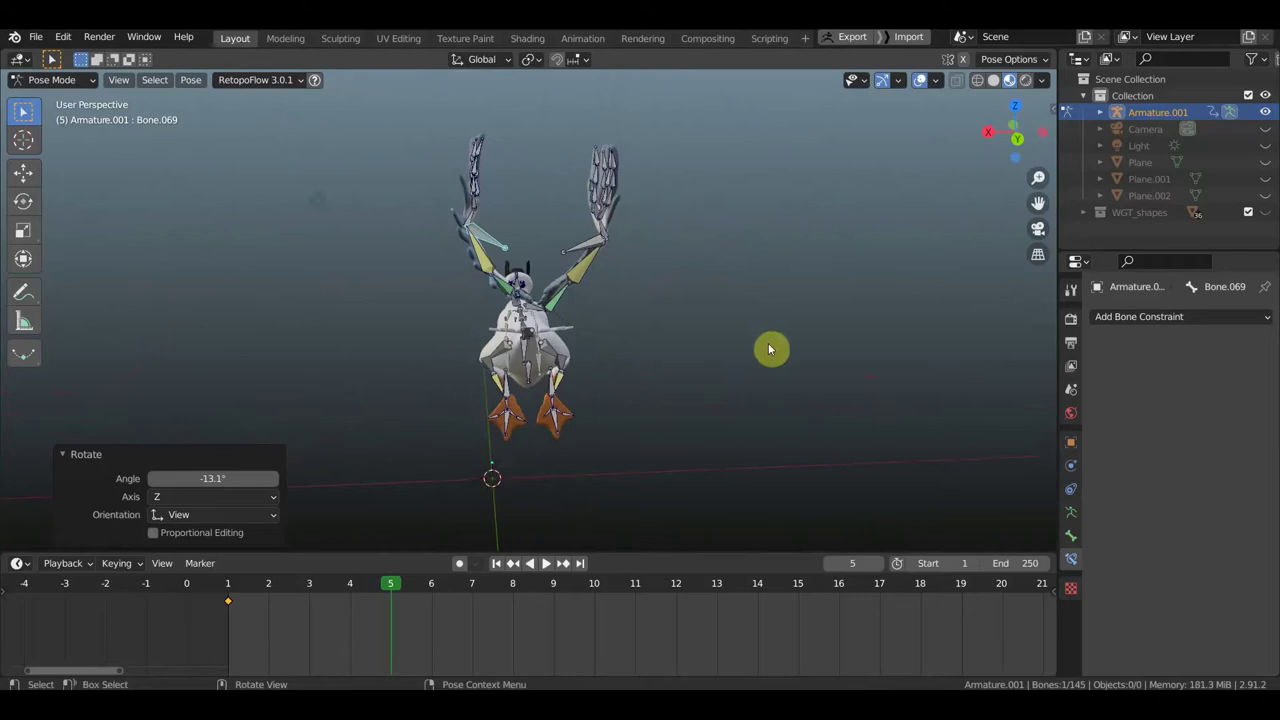
pyautogui.press('g')
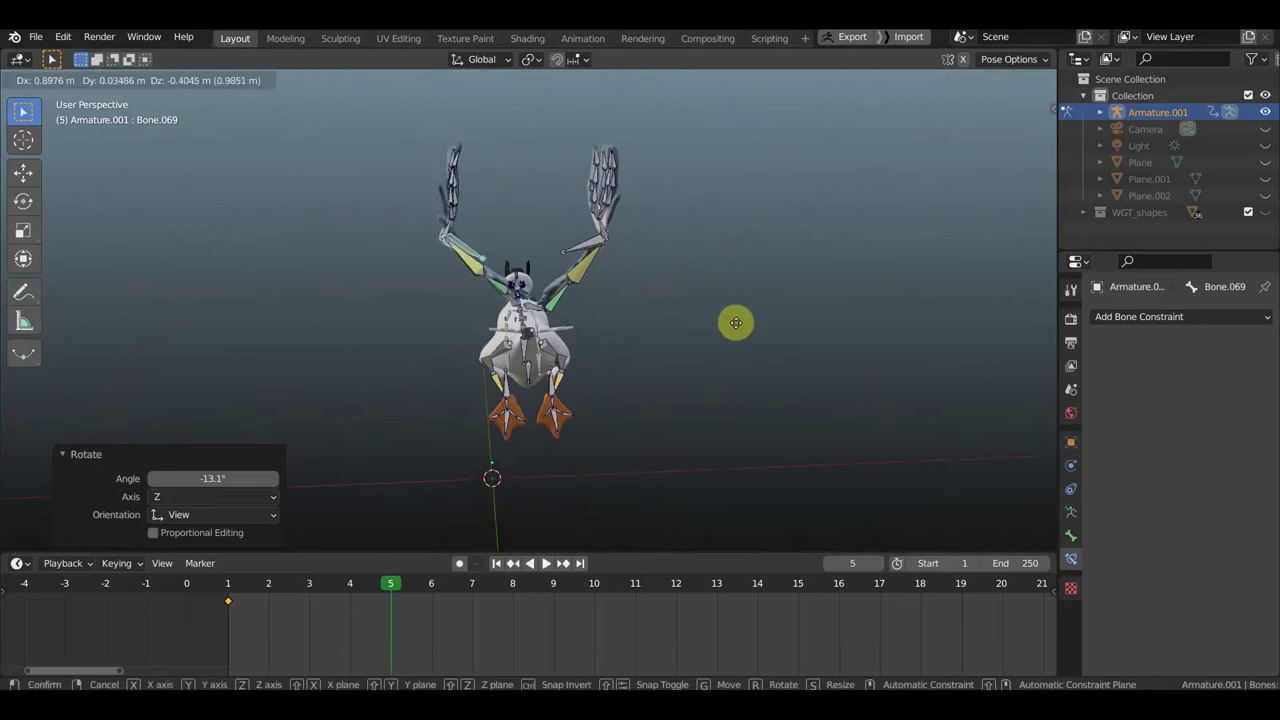
pyautogui.click(736, 325)
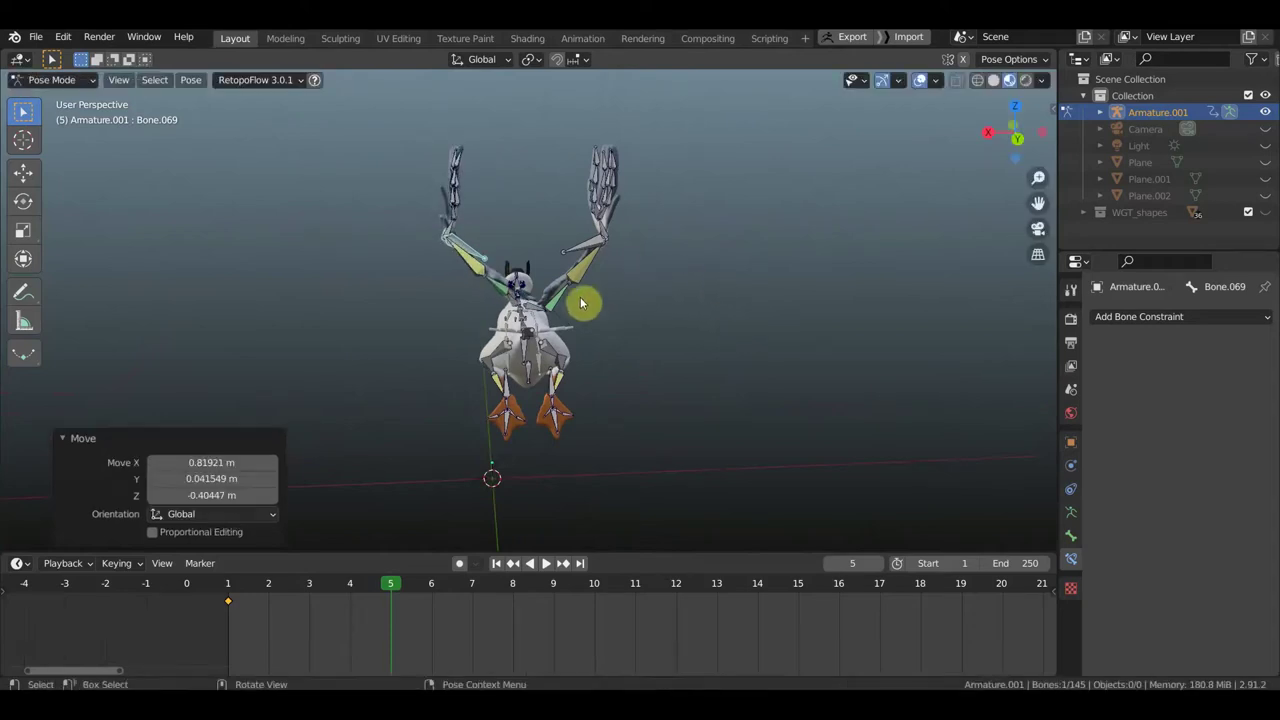
pyautogui.click(617, 323)
pyautogui.moveTo(617, 322)
pyautogui.mouseDown(button='middle')
pyautogui.moveTo(602, 311)
pyautogui.moveTo(620, 320)
pyautogui.mouseUp(button='middle')
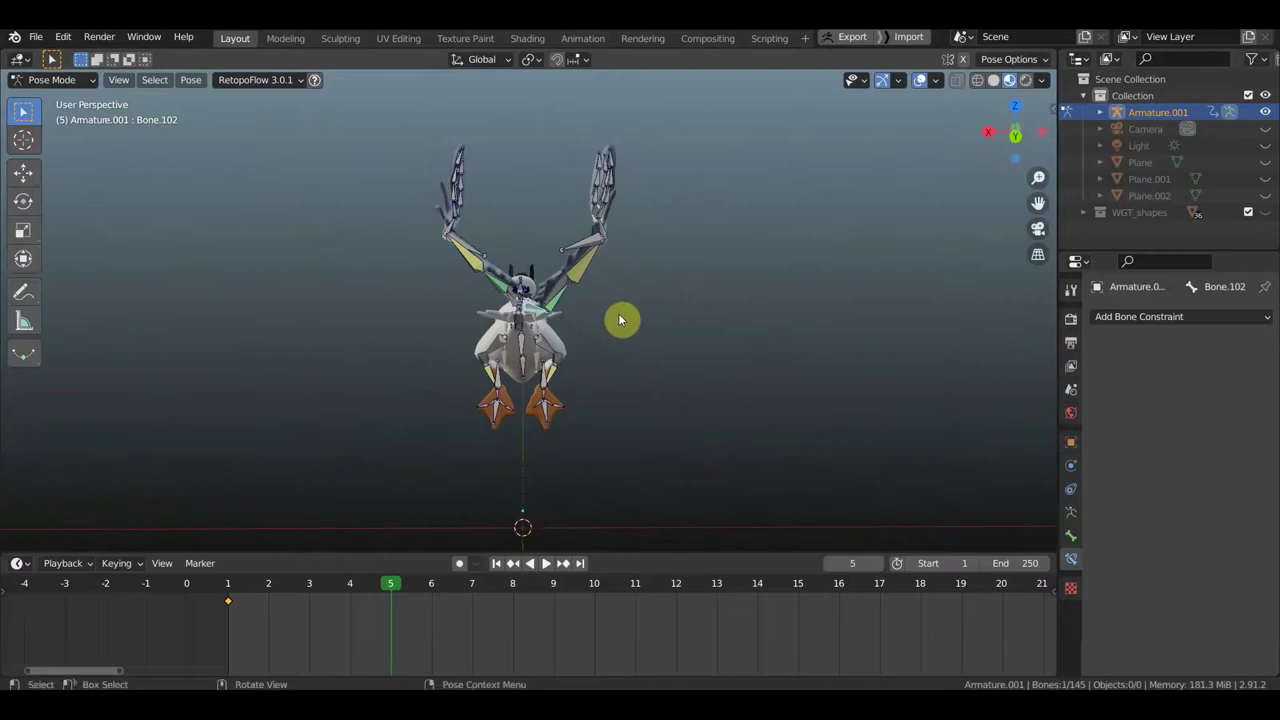
pyautogui.press('r')
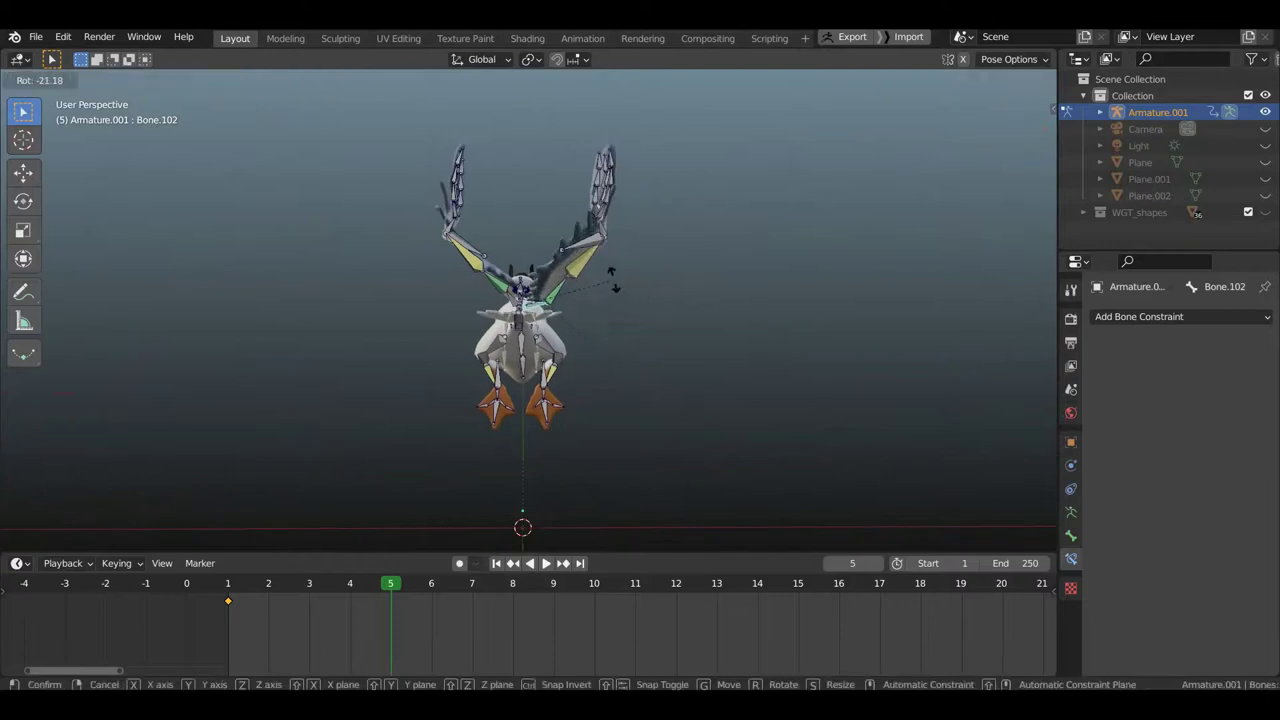
pyautogui.click(615, 285)
pyautogui.moveTo(660, 291); pyautogui.dragTo(291, 284, button='middle')
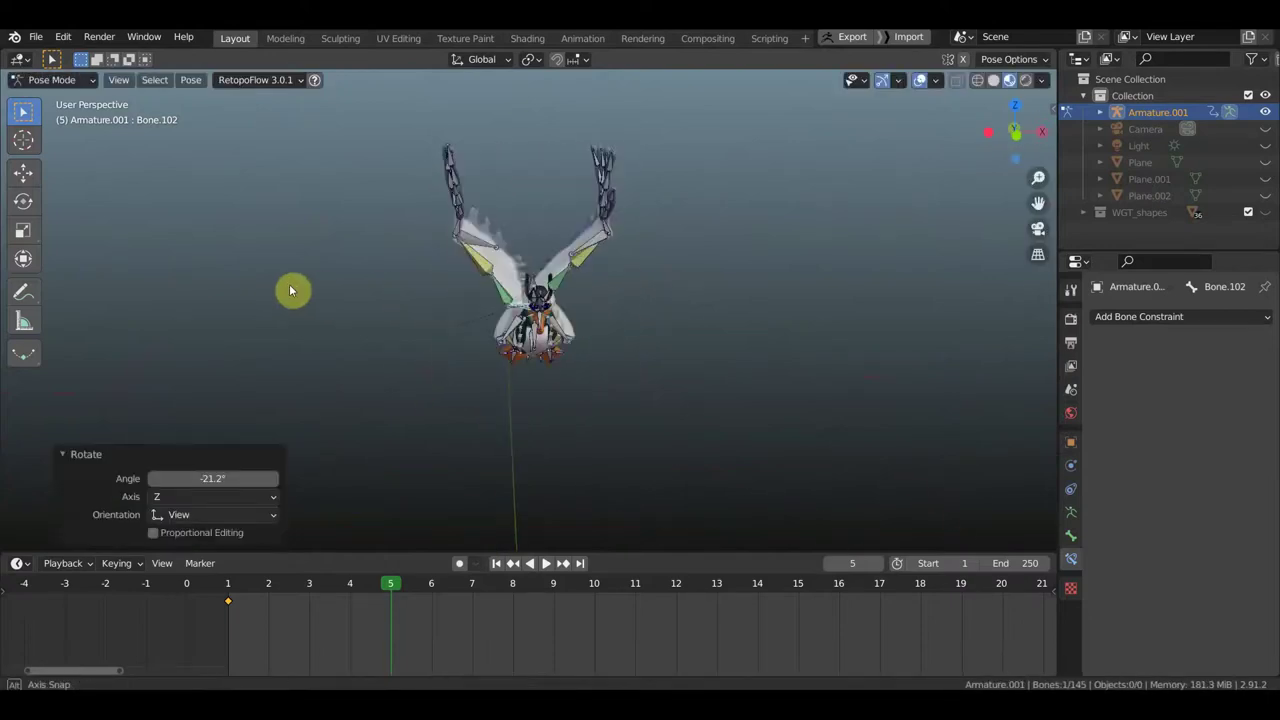
pyautogui.moveTo(607, 303); pyautogui.dragTo(619, 307, button='middle')
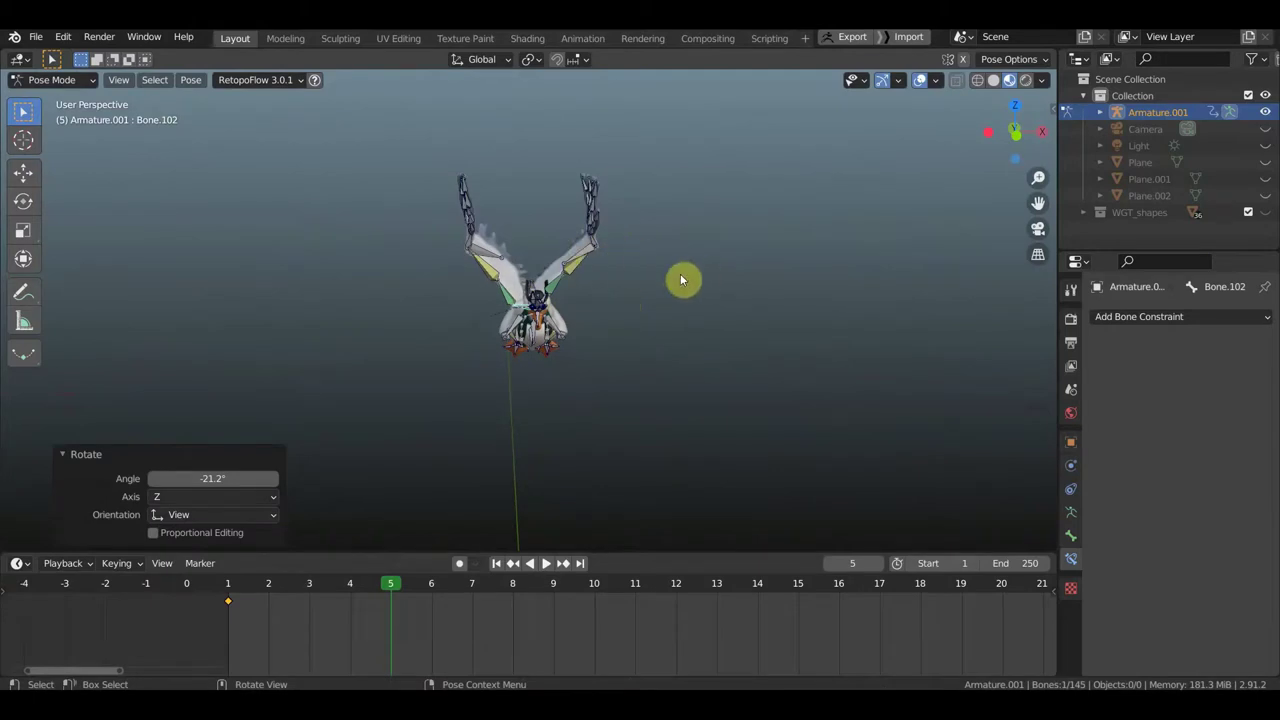
# Step: Keyframe the whole raised-wing pose for all bones at frame 5
pyautogui.press('a')
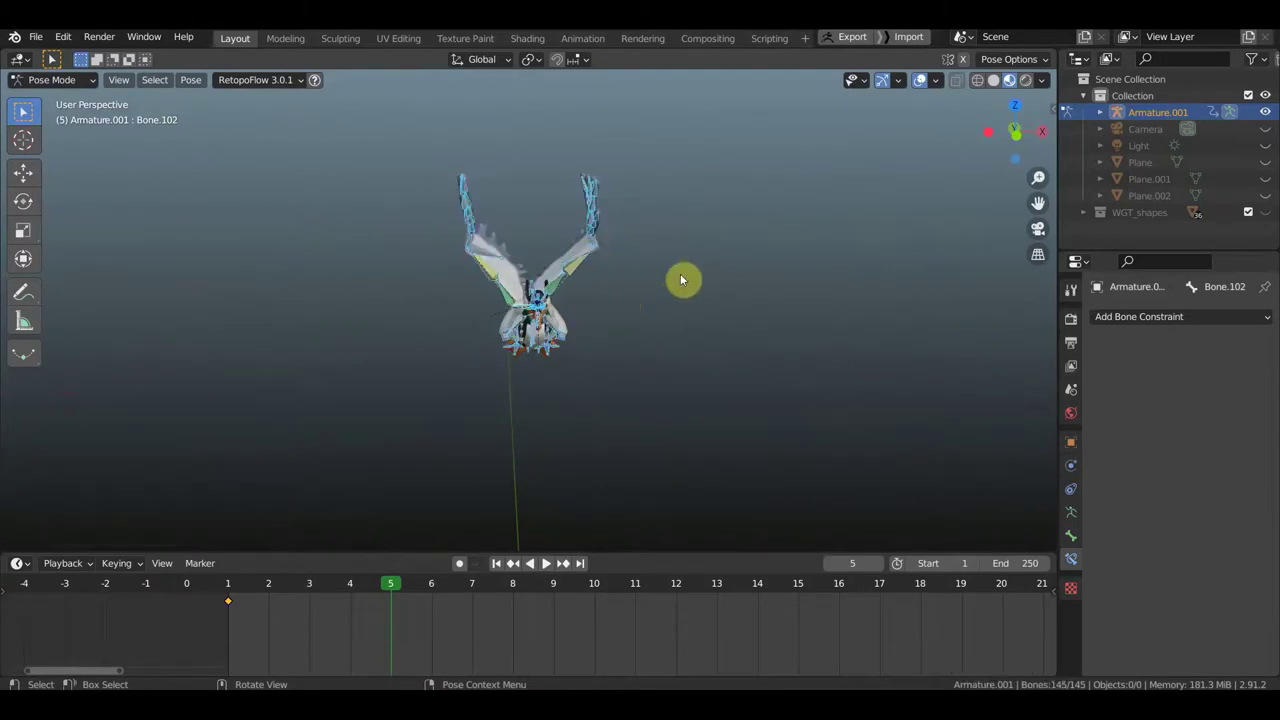
pyautogui.press('i')
pyautogui.click(680, 274)
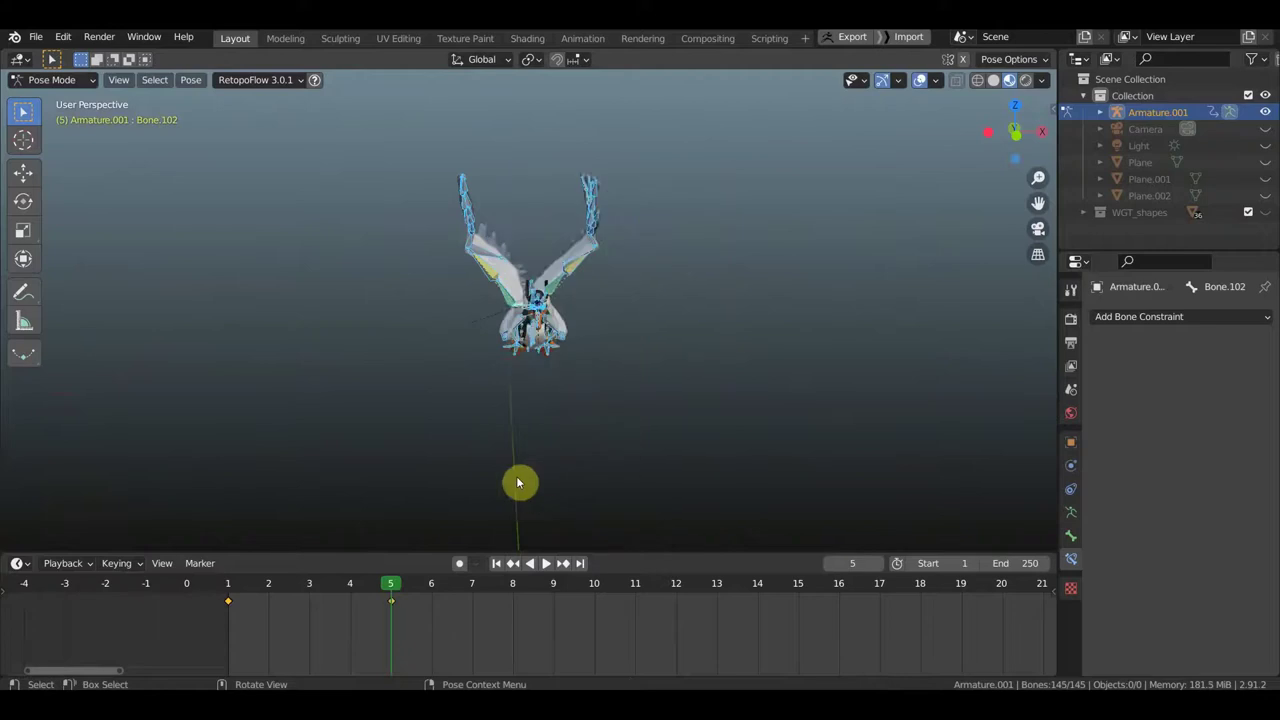
# Step: Play the animation from the front view to preview the wing flap
pyautogui.moveTo(517, 480); pyautogui.dragTo(380, 451, button='middle')
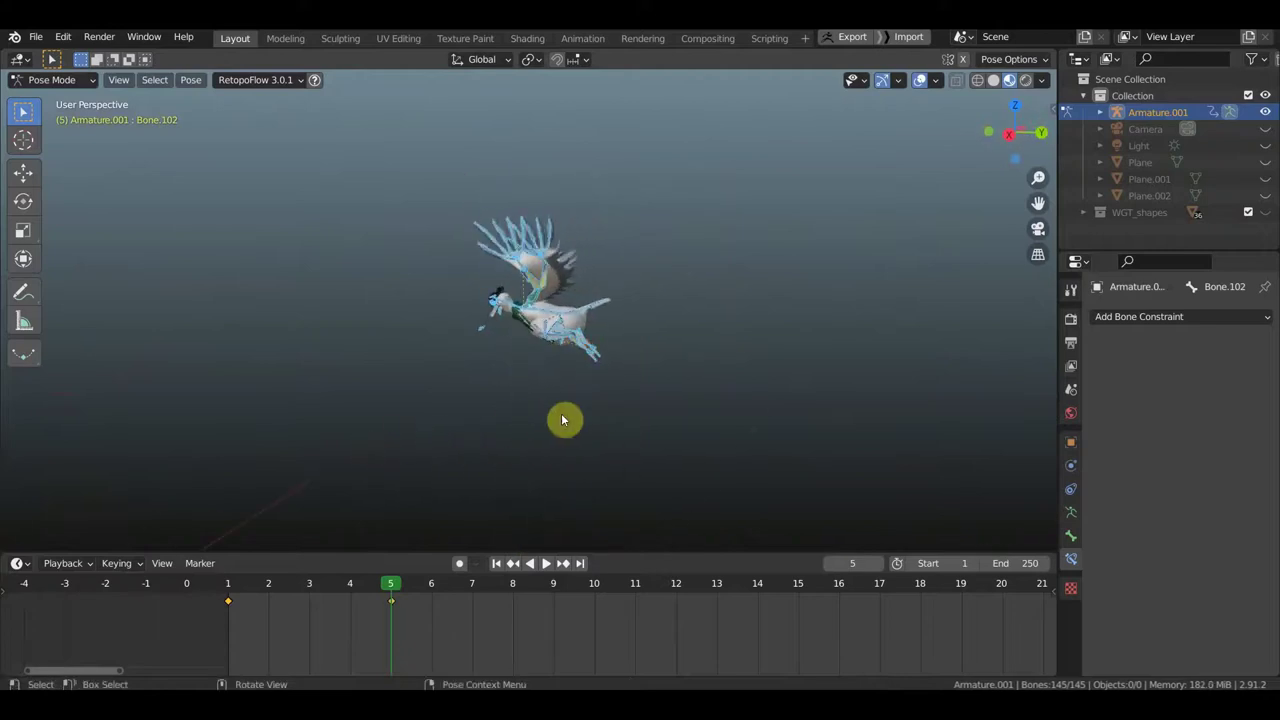
pyautogui.press('KP_1')
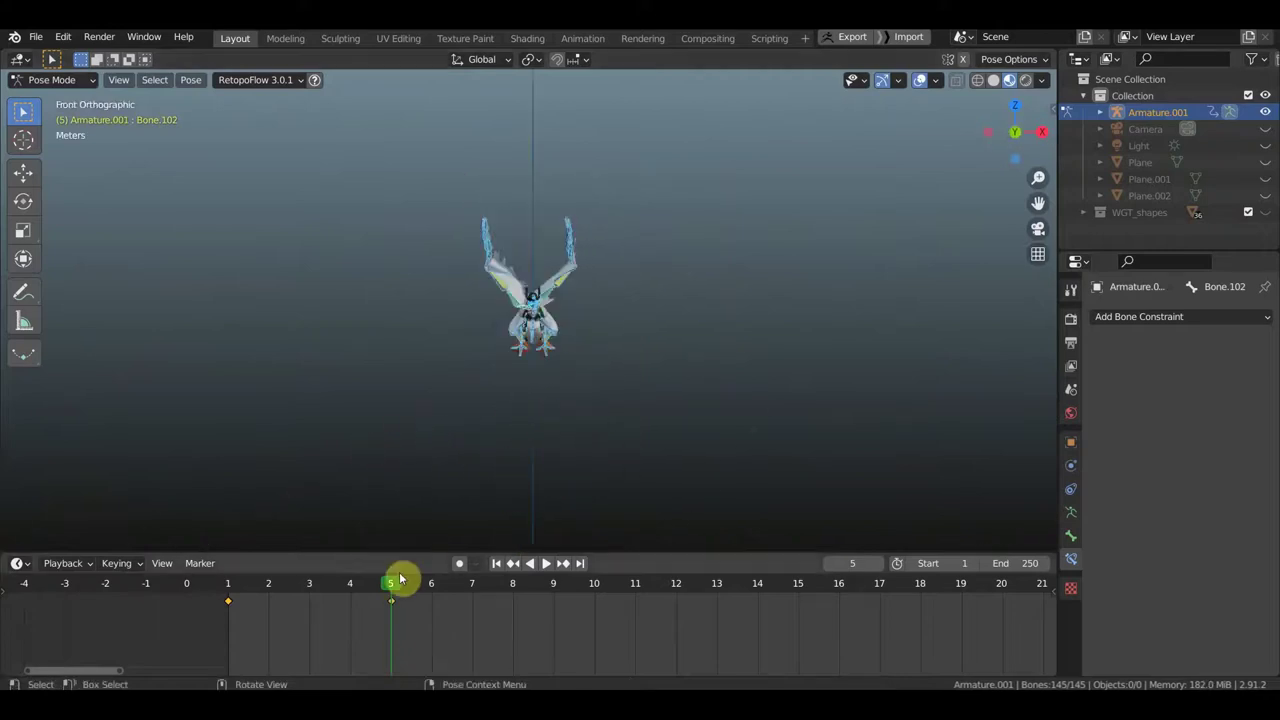
pyautogui.press('space')
pyautogui.press('space')
# Step: Rotate the left wing bone Bone.106 on its own
pyautogui.scroll(3, 586, 317)
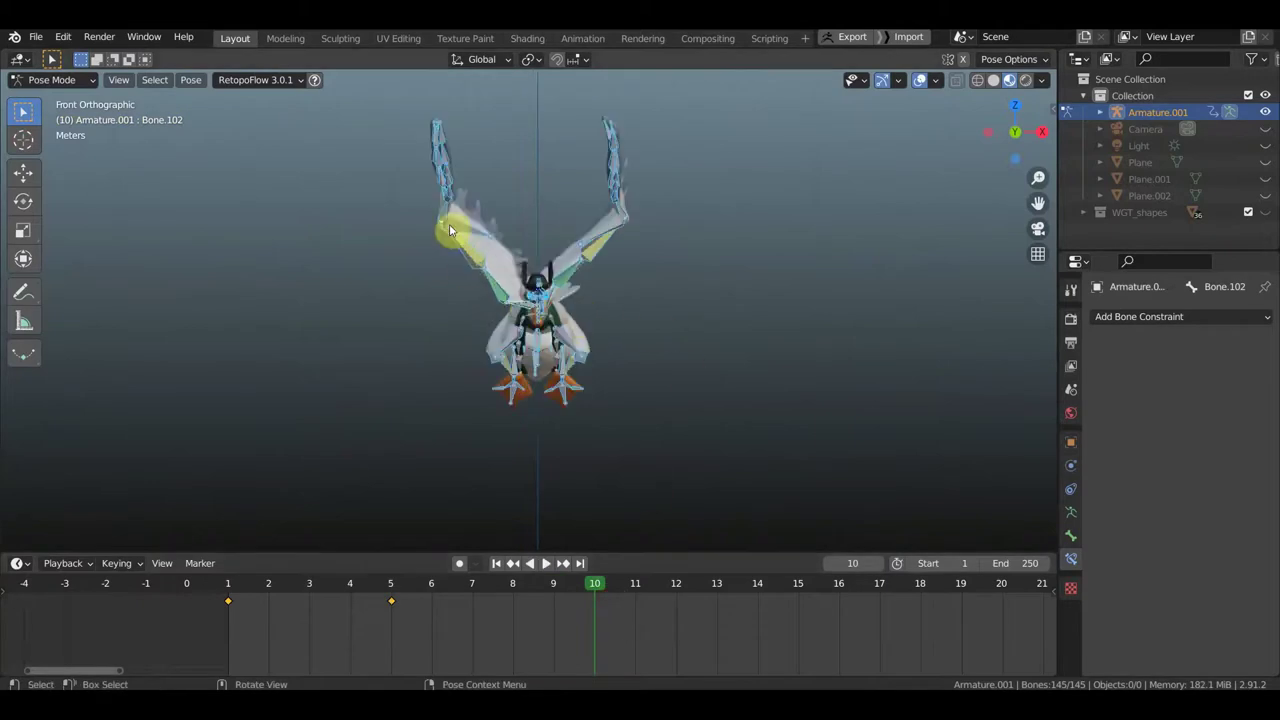
pyautogui.click(720, 326)
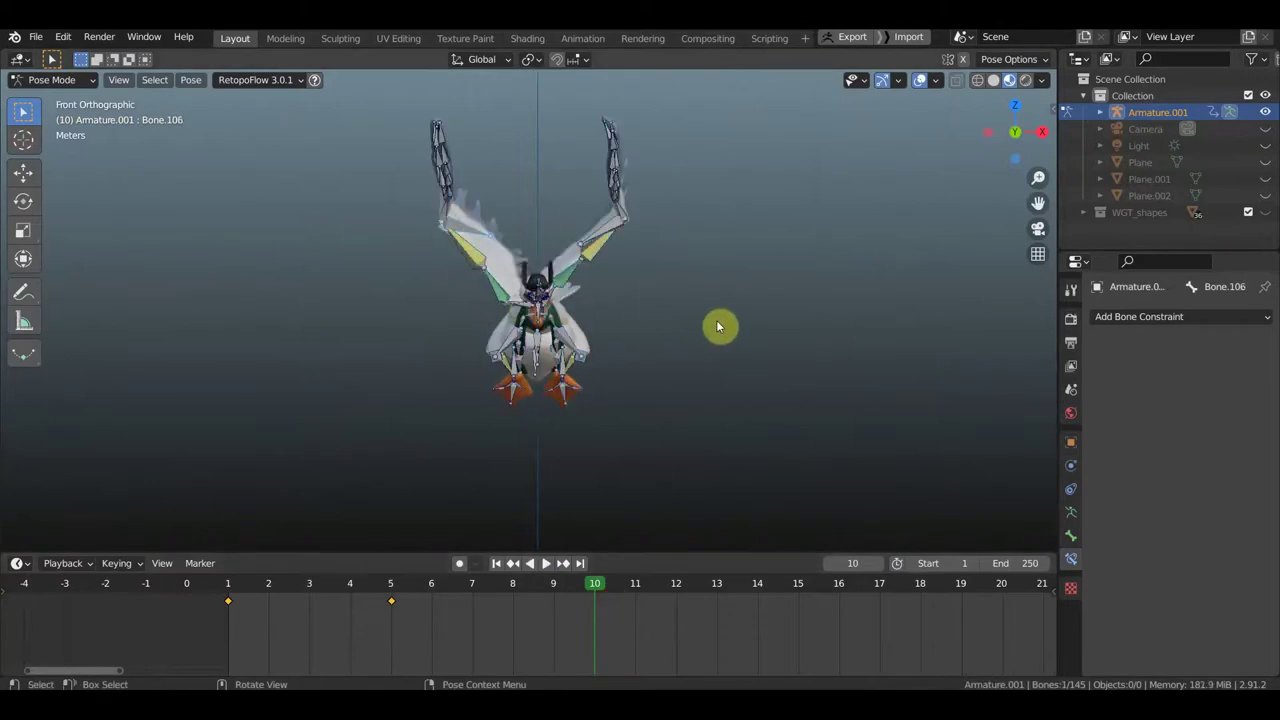
pyautogui.press('r')
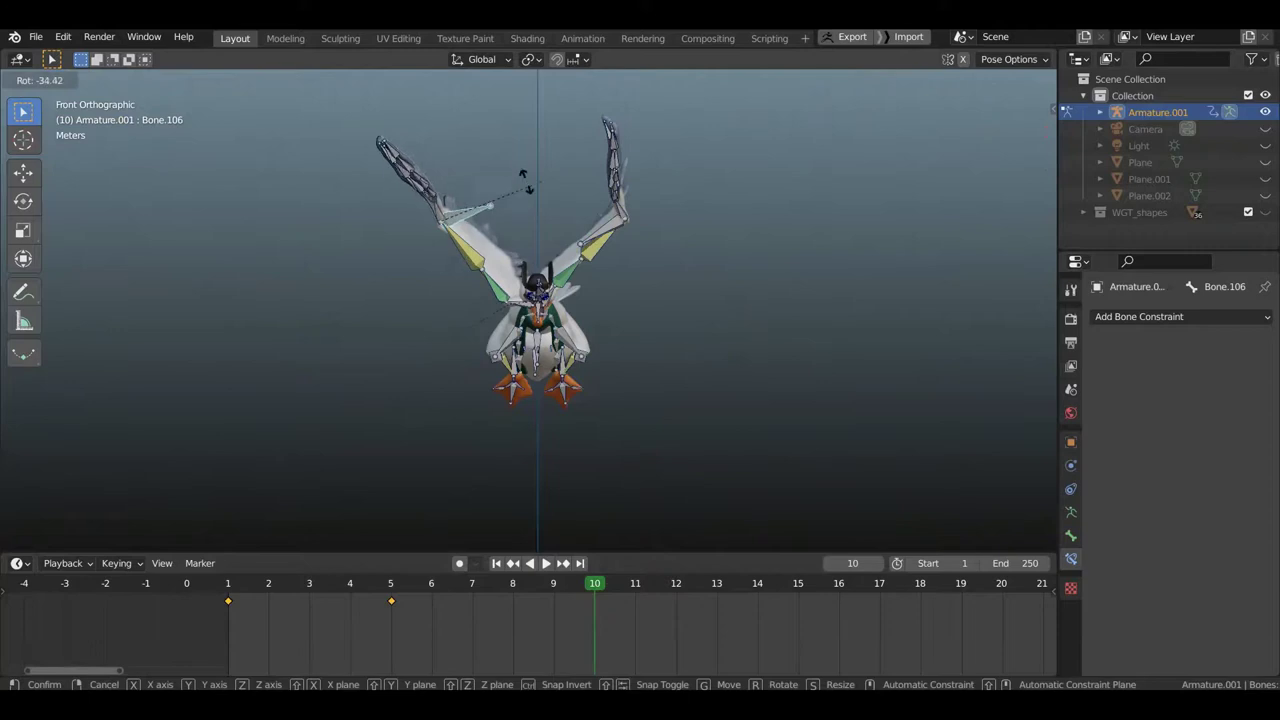
pyautogui.click(469, 183)
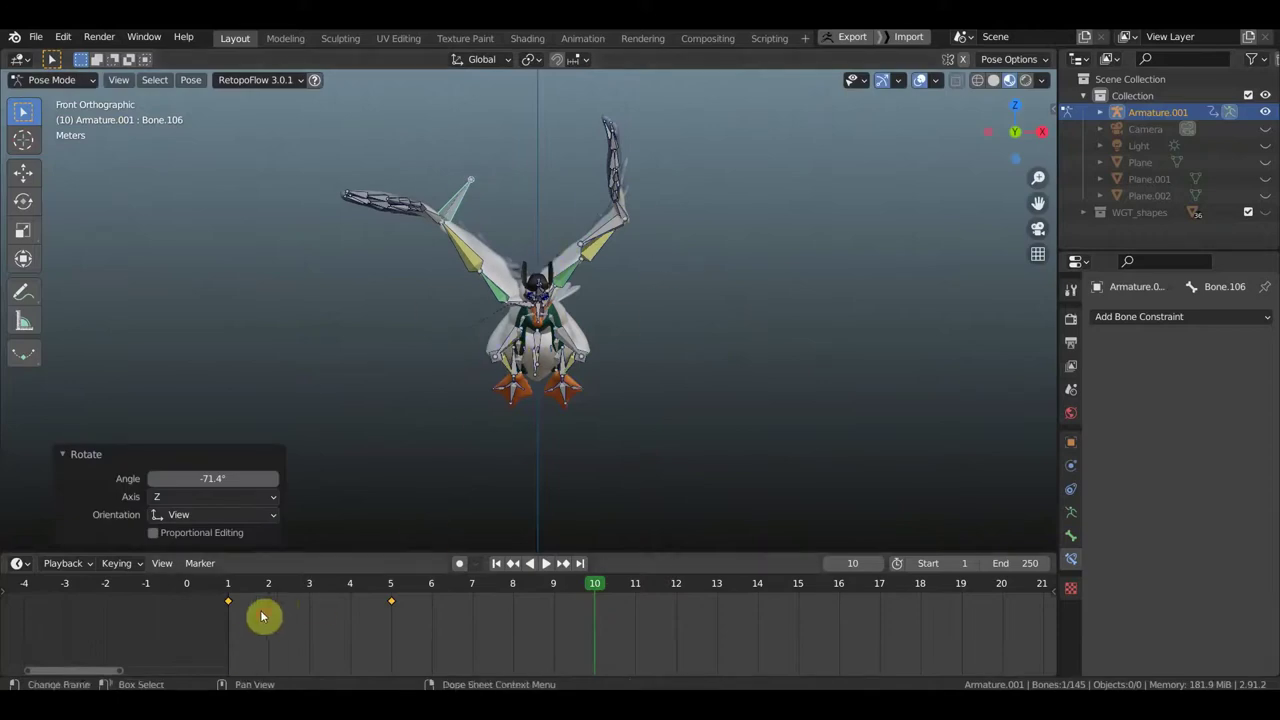
# Step: Copy the frame-1 keyframe to frame 10 and scrub the timeline to review the flap
pyautogui.moveTo(263, 614); pyautogui.dragTo(200, 583)
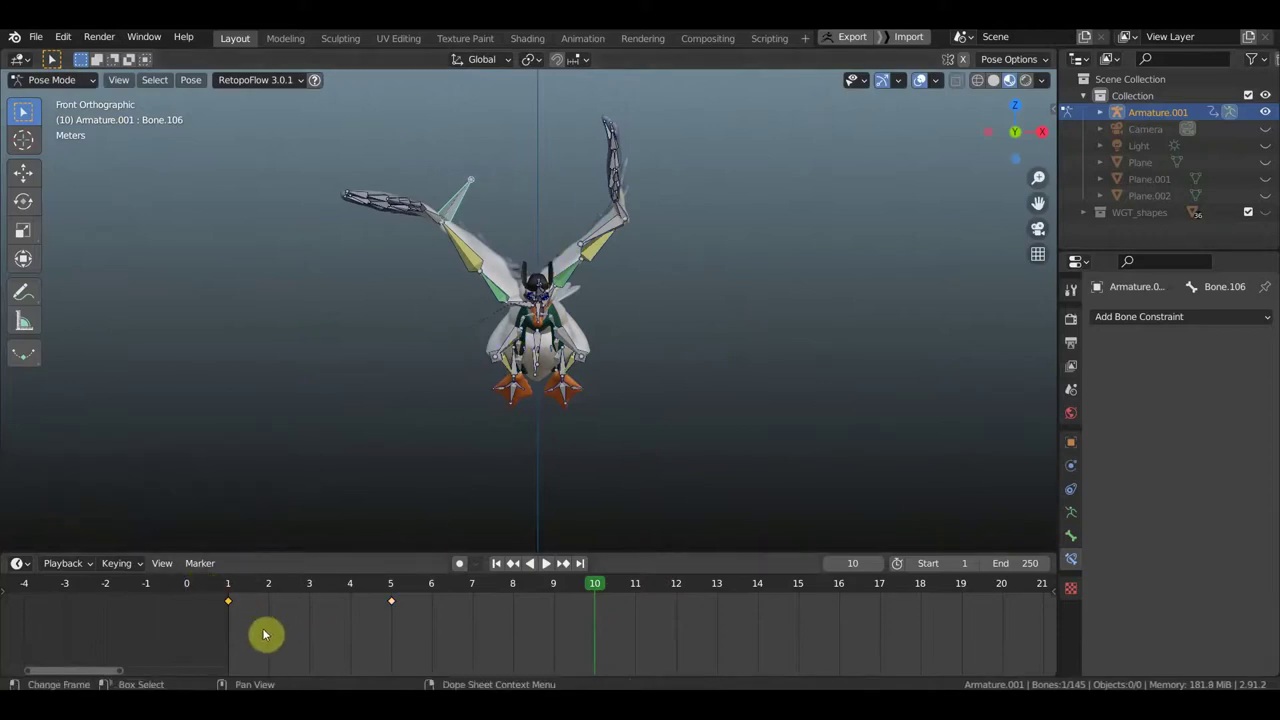
pyautogui.press('g')
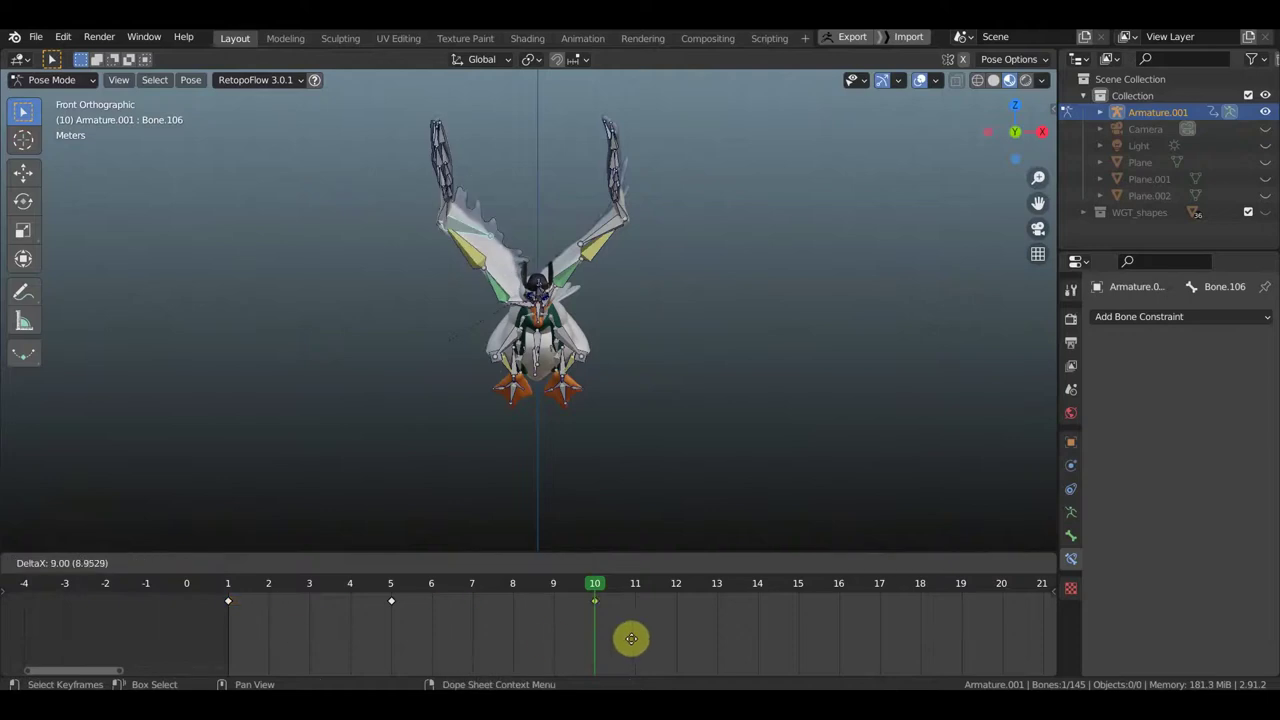
pyautogui.press('Escape')
pyautogui.moveTo(584, 588)
pyautogui.mouseDown()
pyautogui.moveTo(254, 597)
pyautogui.moveTo(582, 614)
pyautogui.mouseUp()
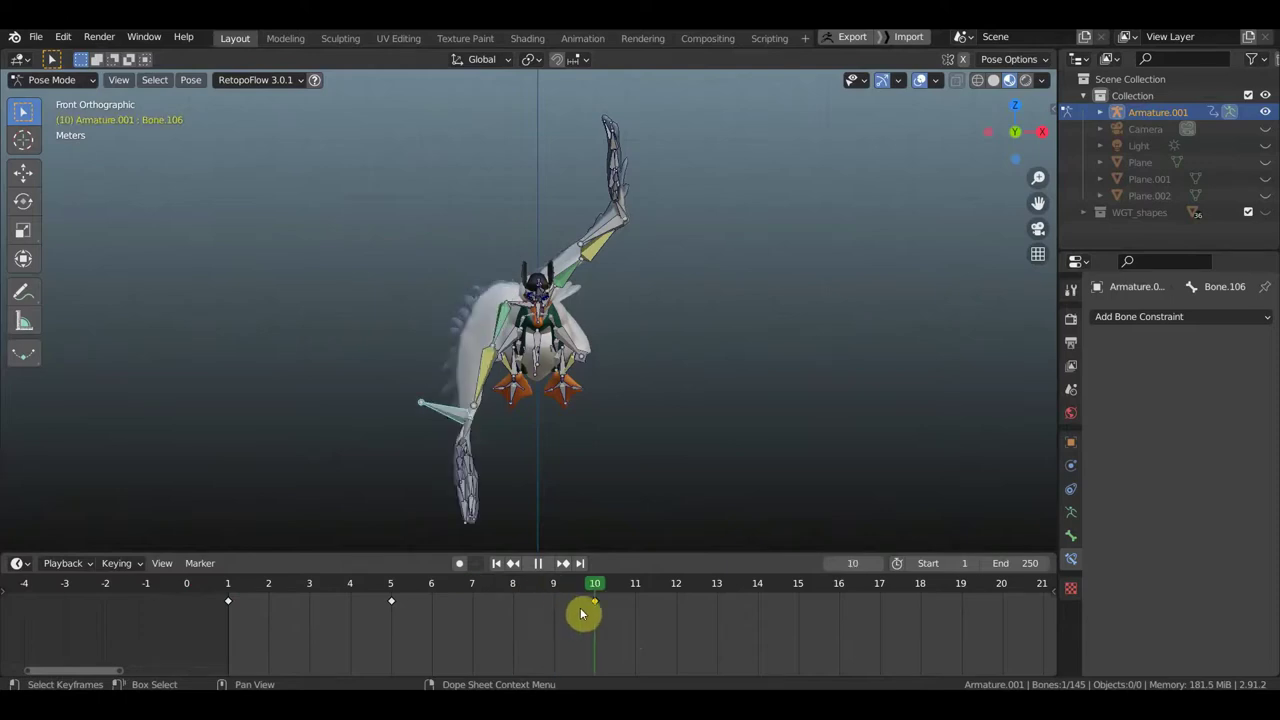
pyautogui.moveTo(580, 607); pyautogui.dragTo(224, 600)
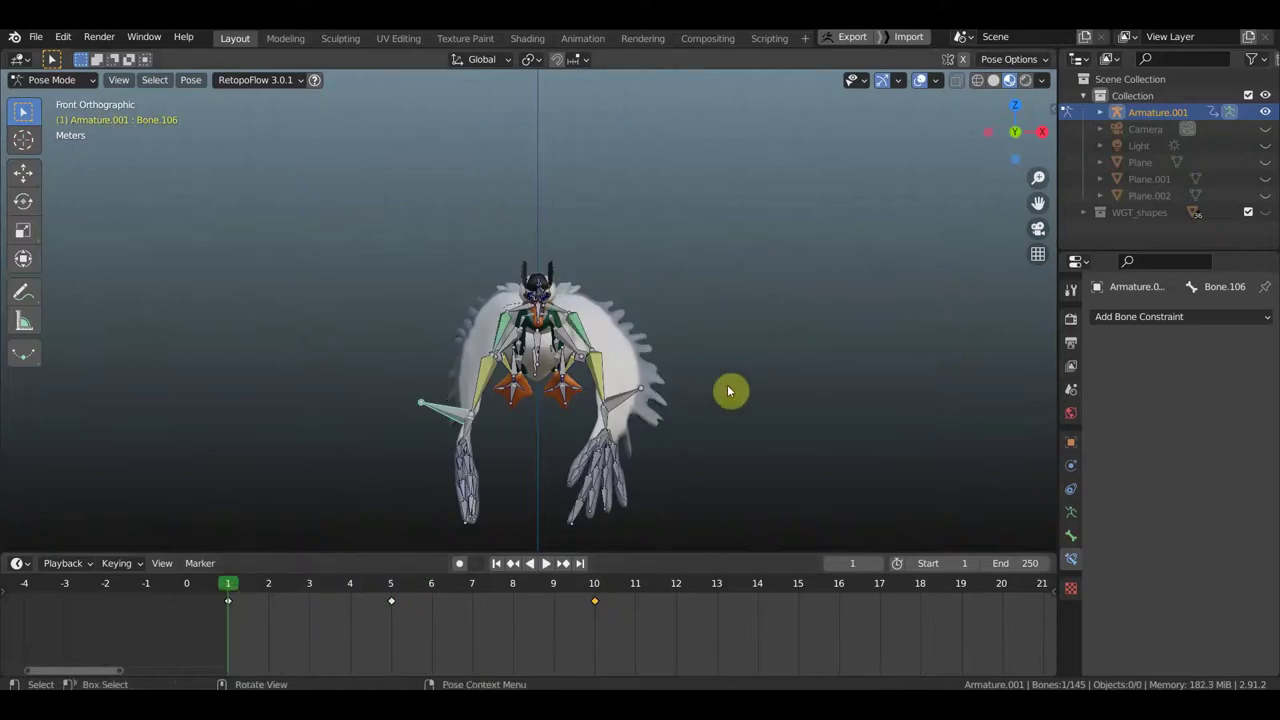
# Step: Key location and rotation for every bone of the rig at frame 1
pyautogui.press('a')
pyautogui.press('i')
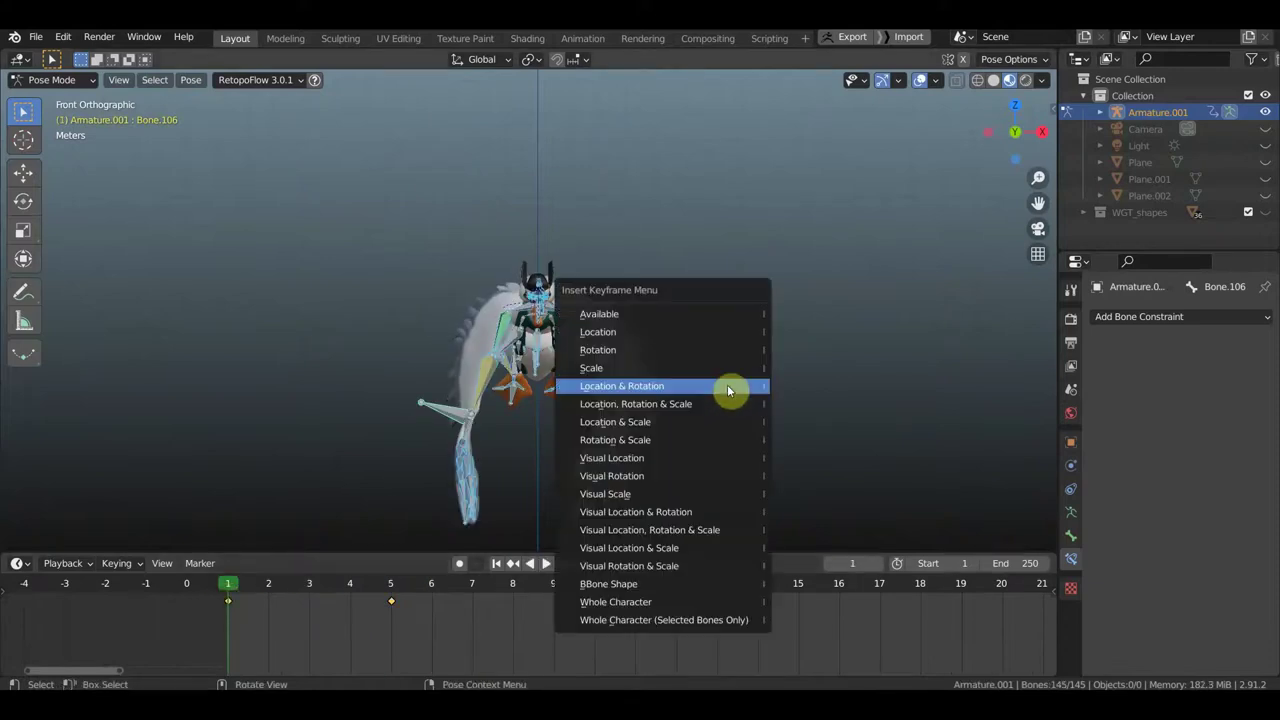
pyautogui.click(728, 390)
# Step: Delete the old frame 10 keyframe and scrub forward to watch the wings rise
pyautogui.moveTo(648, 638); pyautogui.dragTo(585, 597)
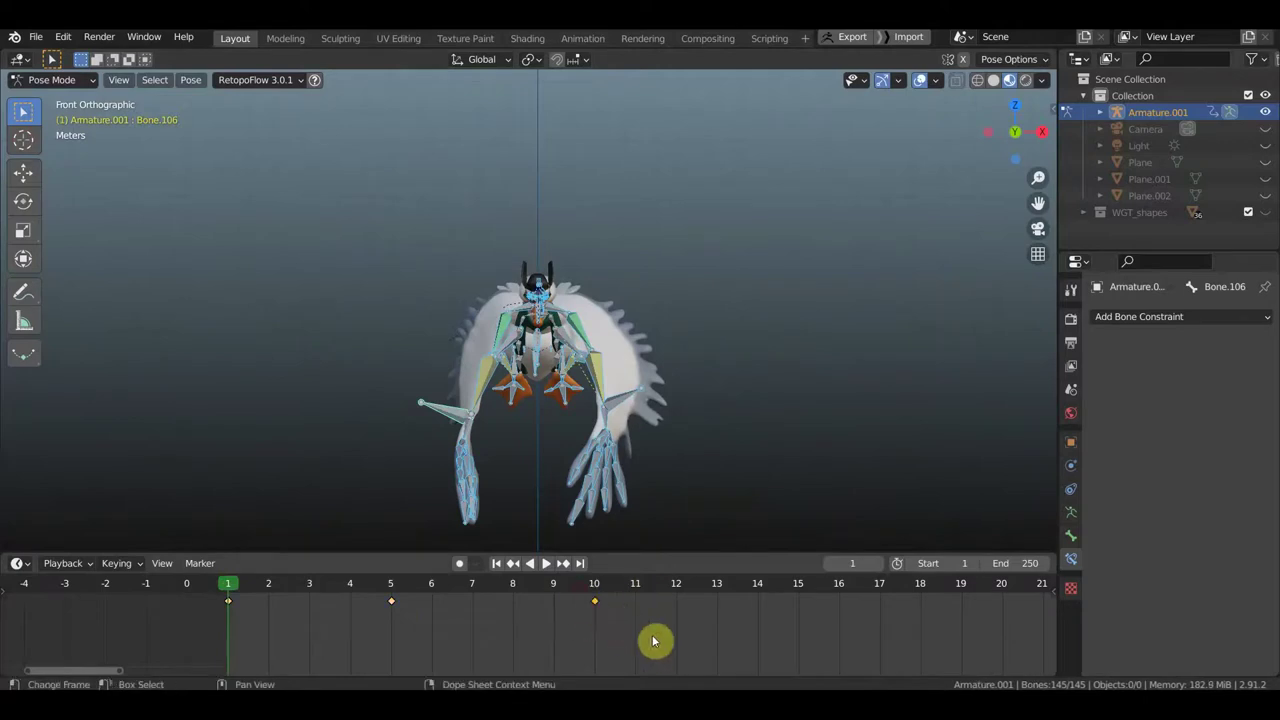
pyautogui.press('x')
pyautogui.click(652, 638)
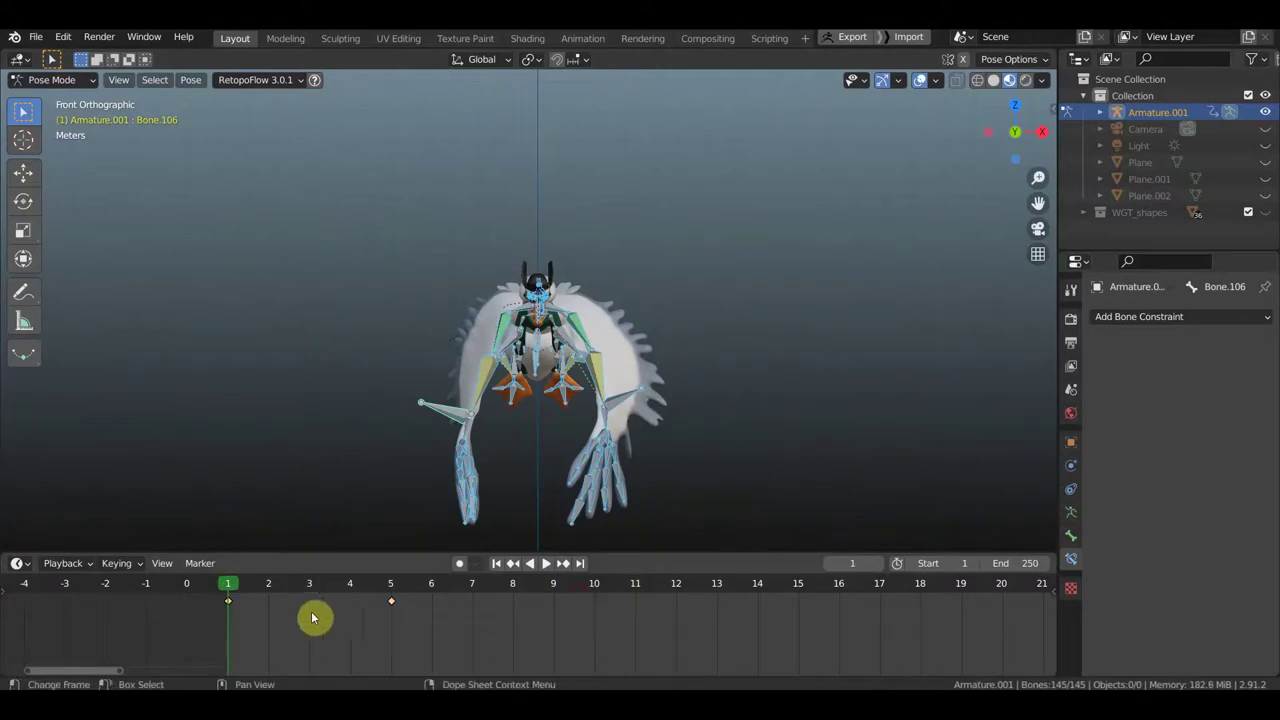
pyautogui.moveTo(238, 589); pyautogui.dragTo(362, 600)
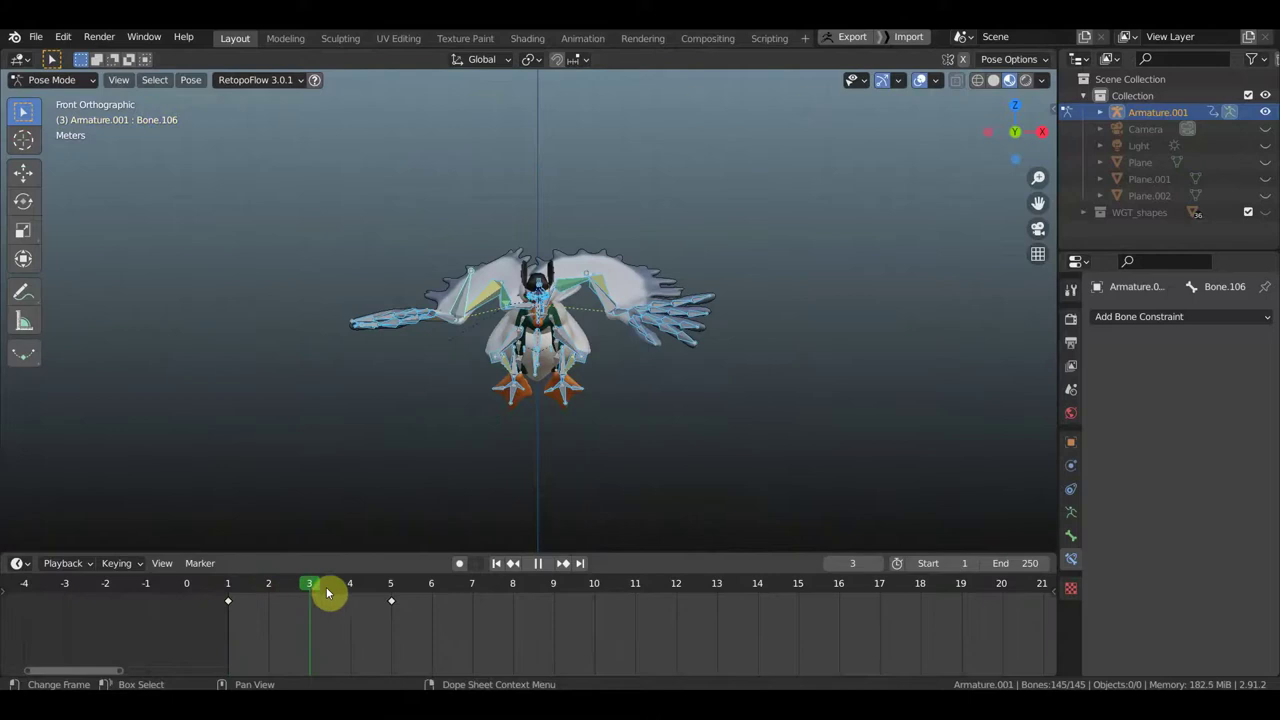
pyautogui.press('space')
# Step: Copy the frame 1 key to frame 10, preview the cycle, and hide the viewport overlays
pyautogui.moveTo(268, 620); pyautogui.dragTo(223, 603)
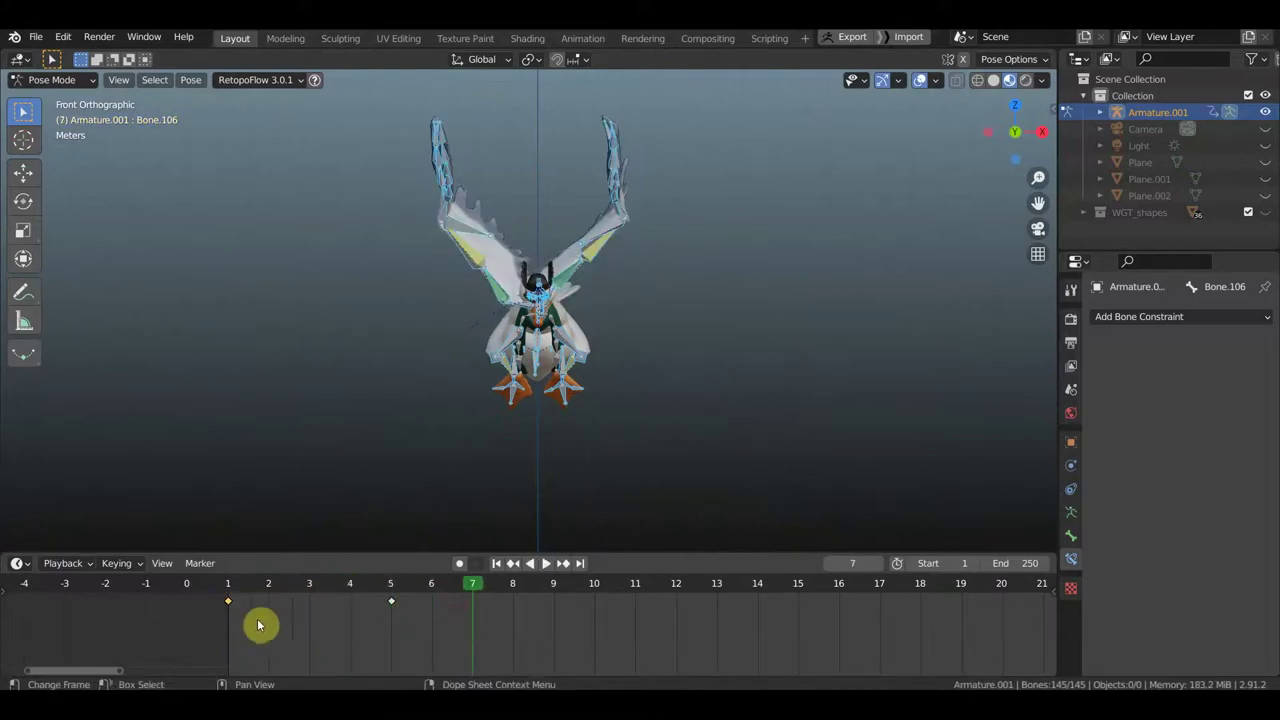
pyautogui.press('g')
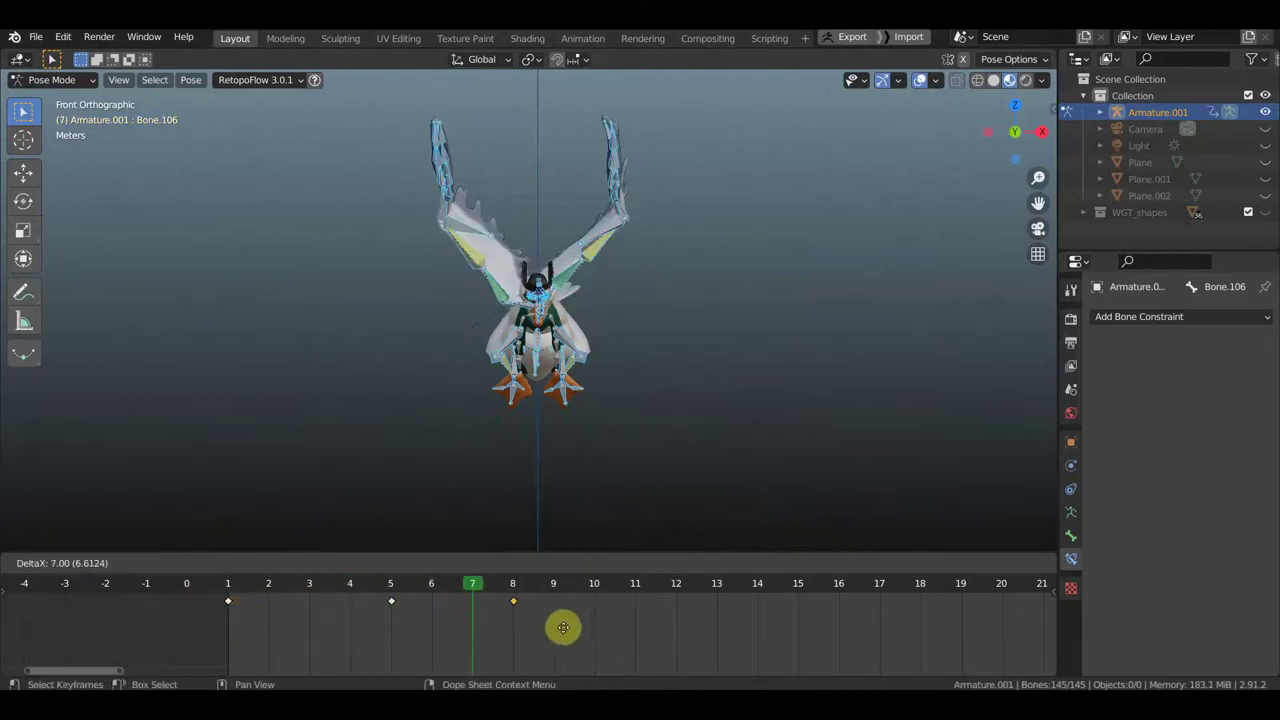
pyautogui.click(623, 626)
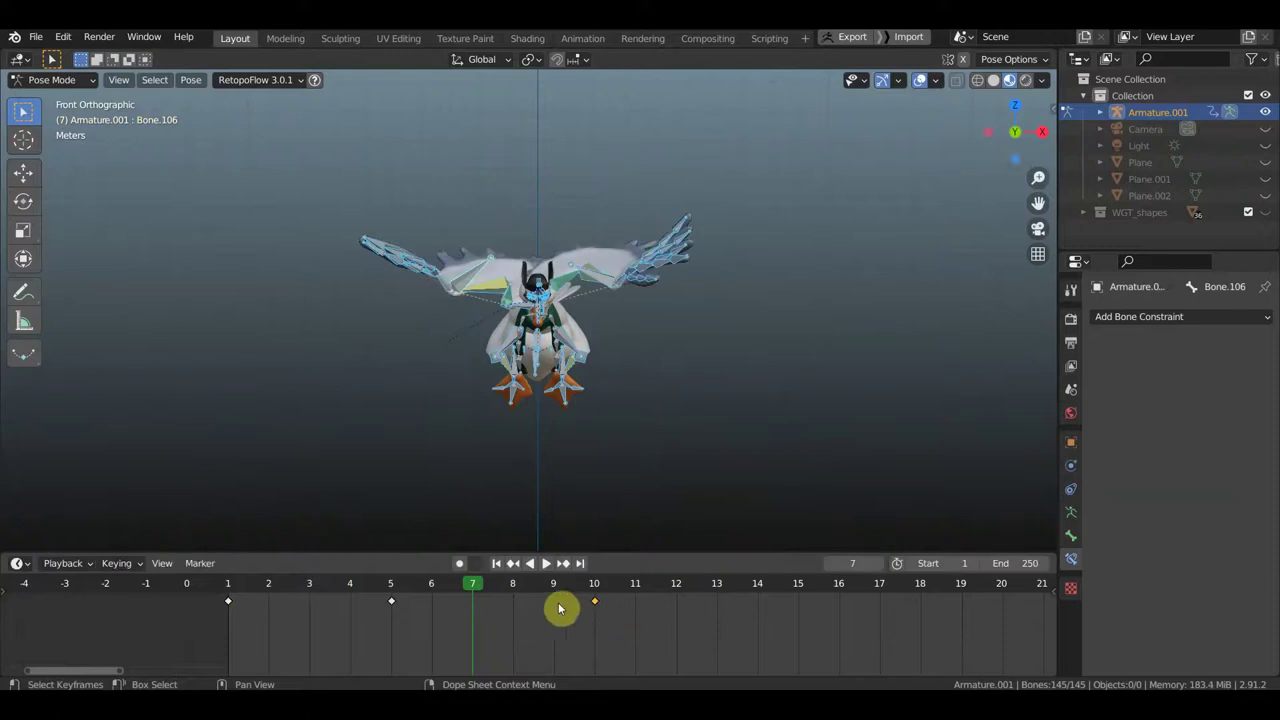
pyautogui.press('space')
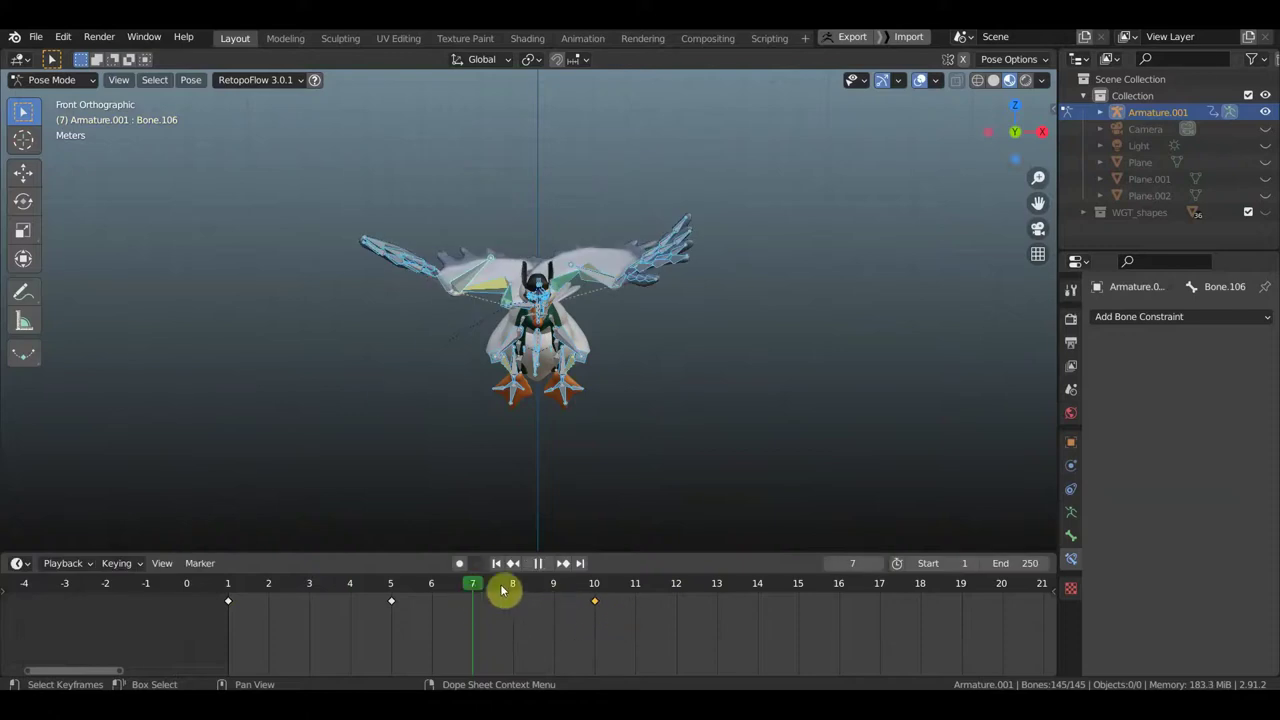
pyautogui.moveTo(535, 590); pyautogui.dragTo(582, 601)
pyautogui.press('space')
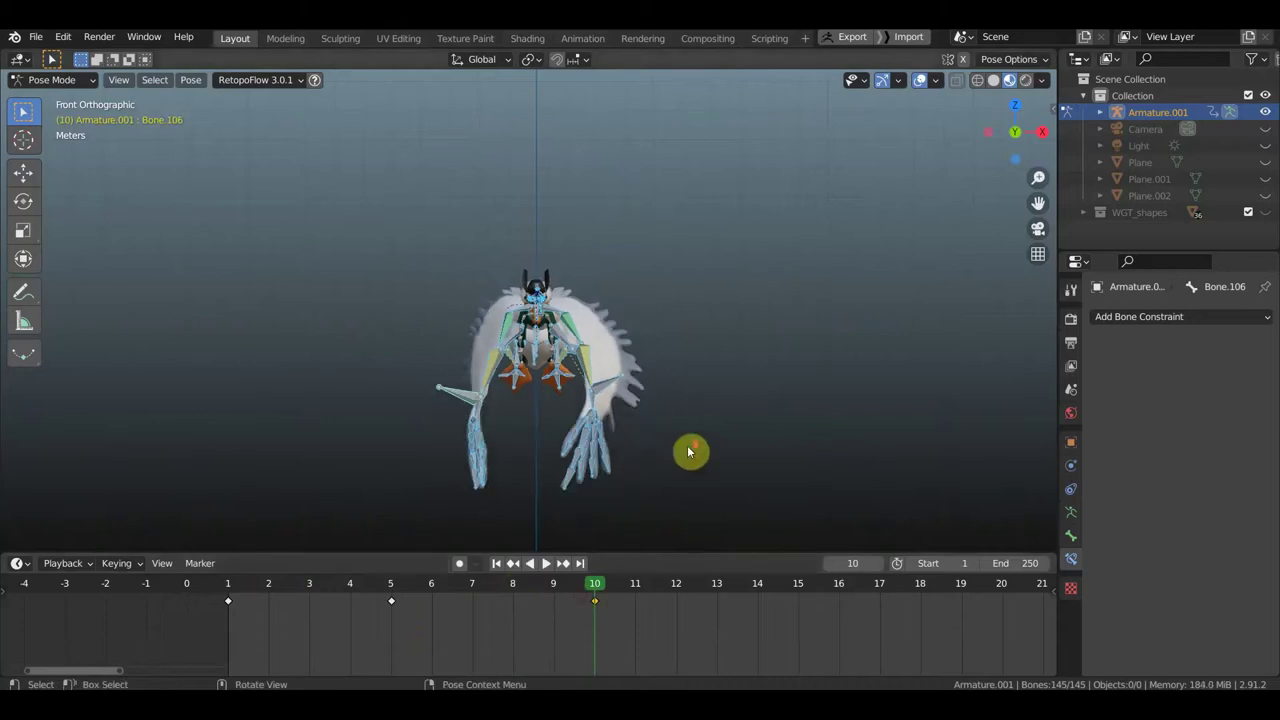
pyautogui.click(918, 84)
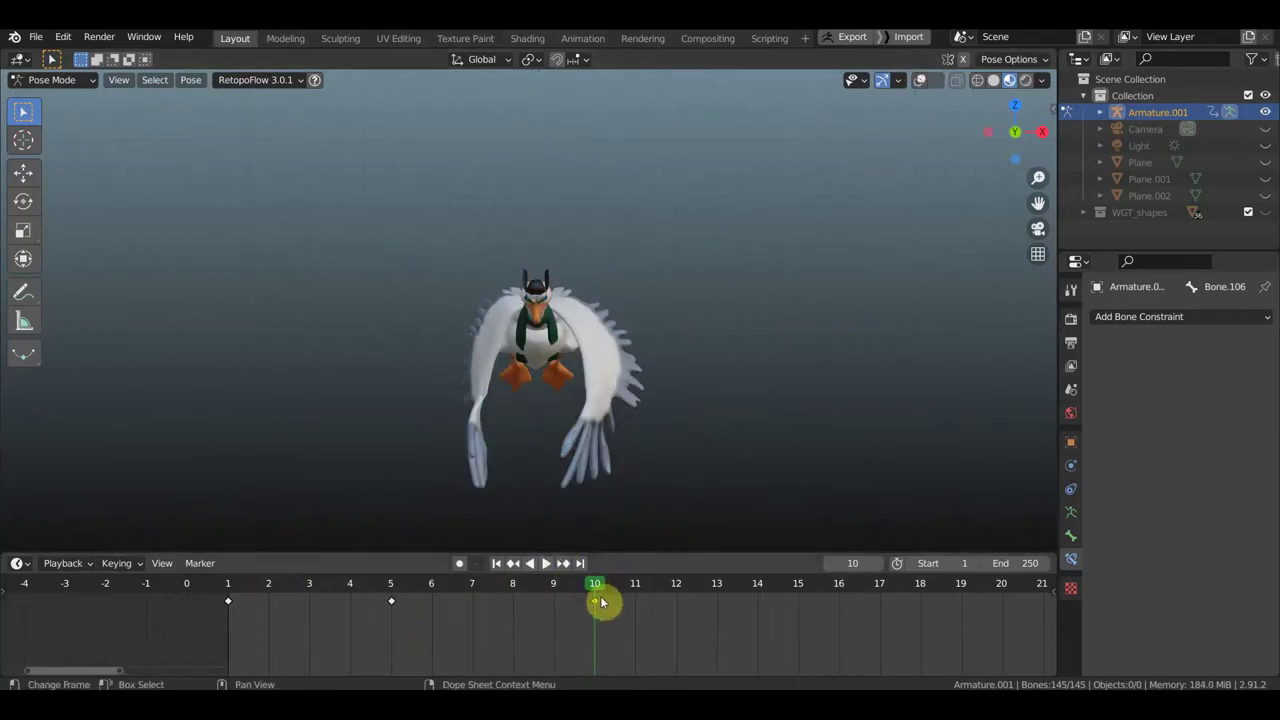
pyautogui.moveTo(602, 599)
pyautogui.mouseDown()
pyautogui.moveTo(230, 599)
pyautogui.moveTo(383, 620)
pyautogui.mouseUp()
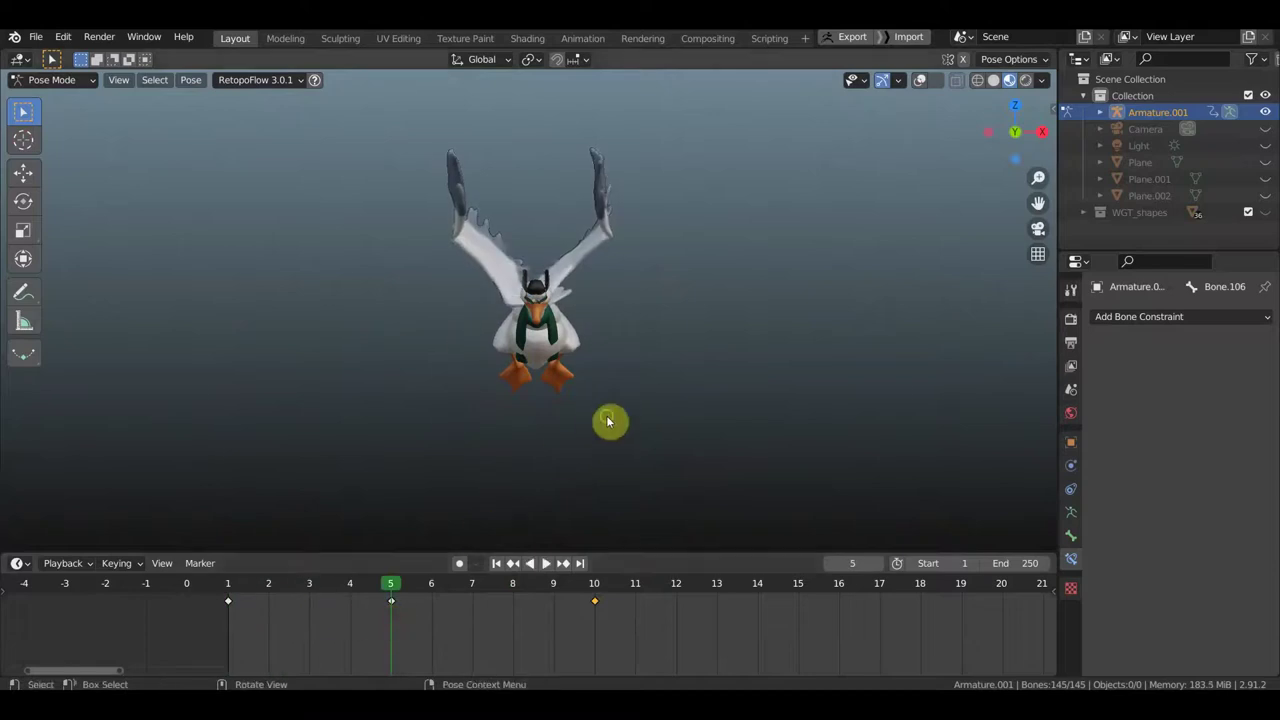
pyautogui.moveTo(596, 419); pyautogui.dragTo(417, 443, button='middle')
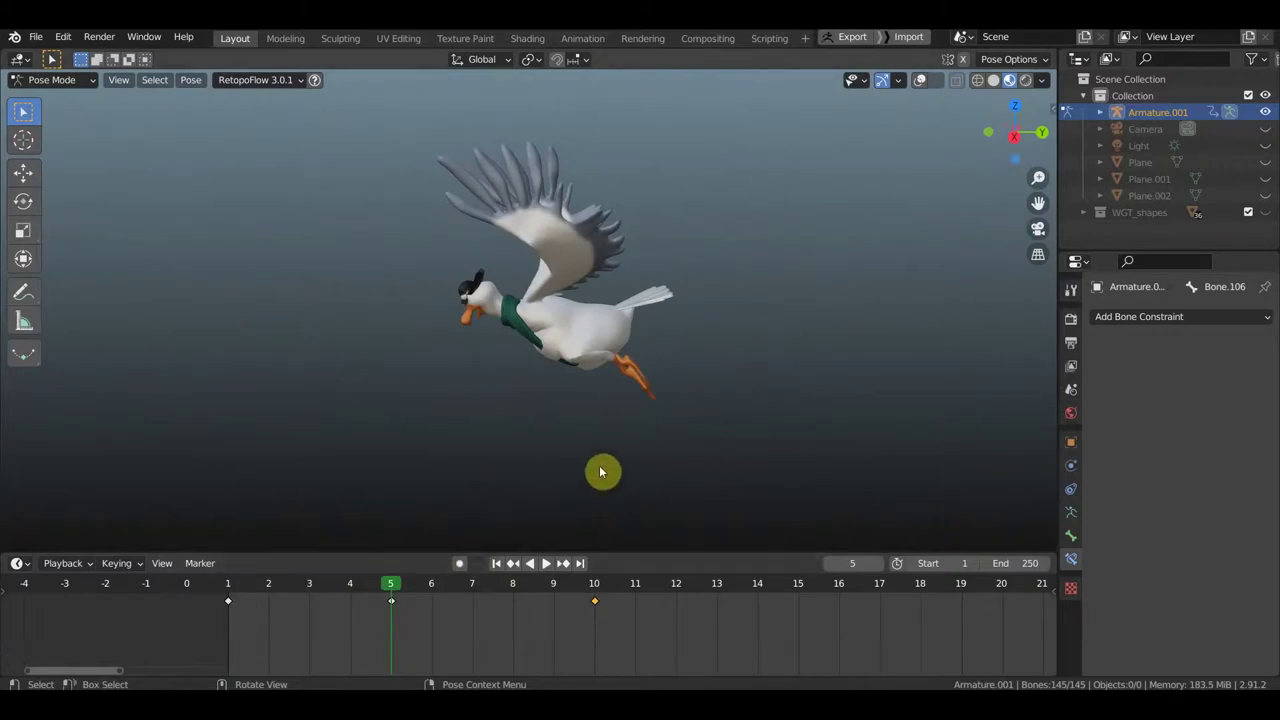
pyautogui.scroll(-3, 599, 468)
pyautogui.scroll(4, 612, 408)
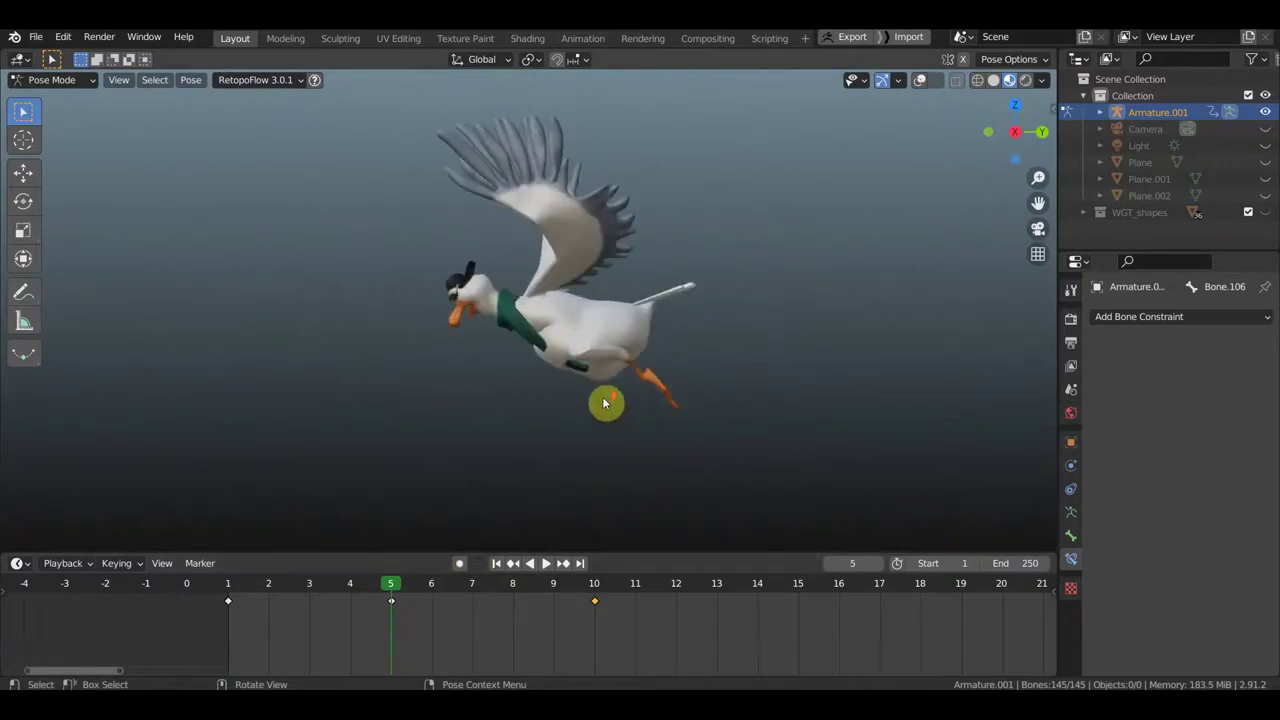
pyautogui.scroll(2, 605, 403)
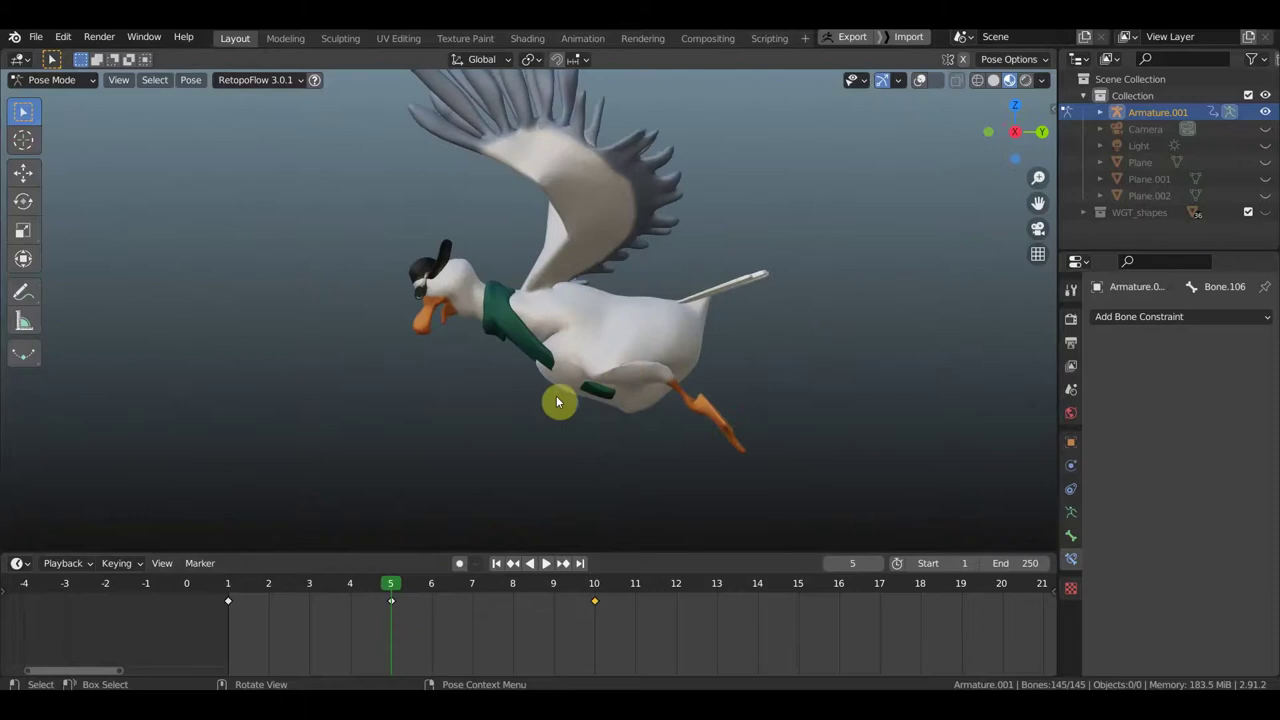
pyautogui.click(229, 591)
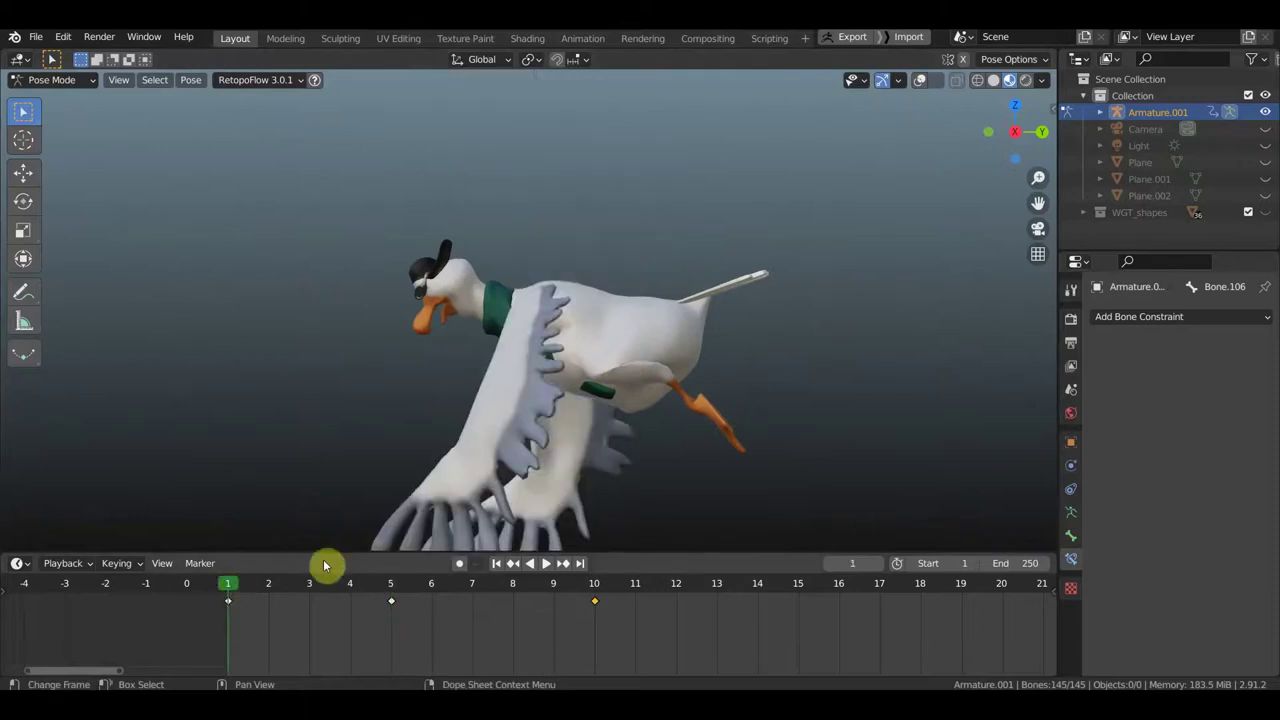
pyautogui.moveTo(569, 500); pyautogui.dragTo(623, 491, button='middle')
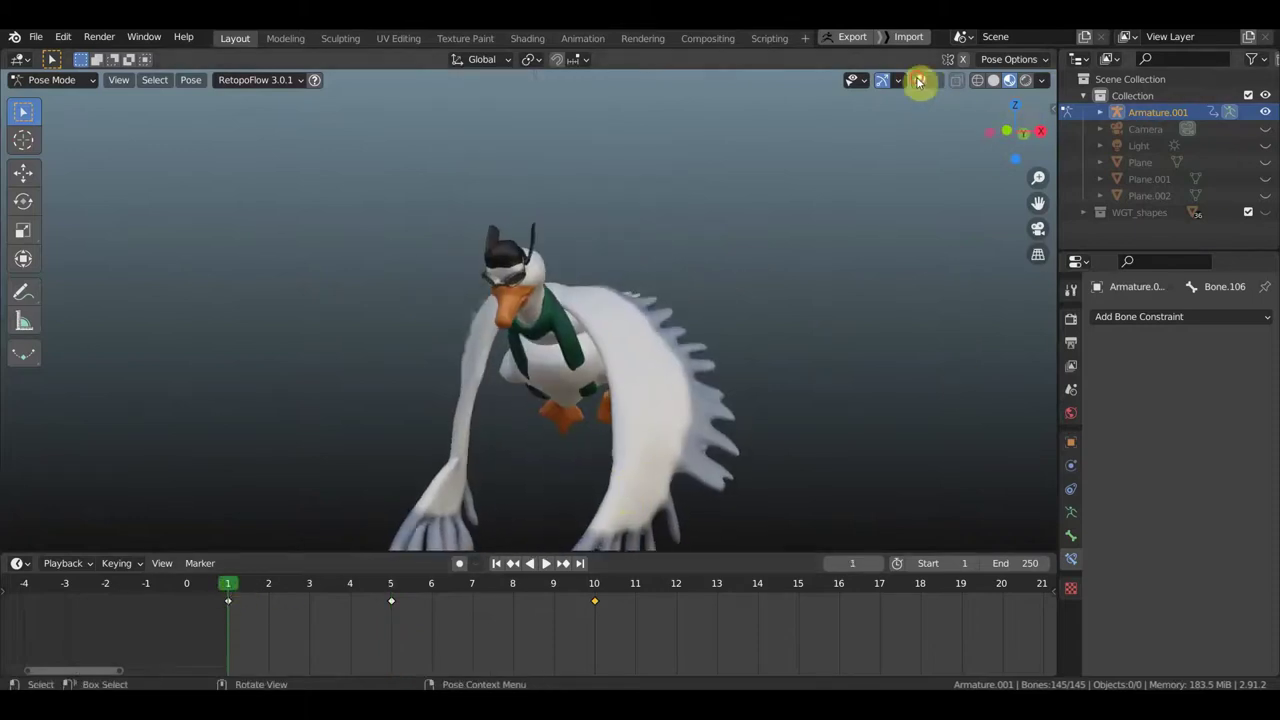
# Step: Show the overlays again and put both seagull armatures into Pose Mode together
pyautogui.click(920, 80)
pyautogui.click(47, 80)
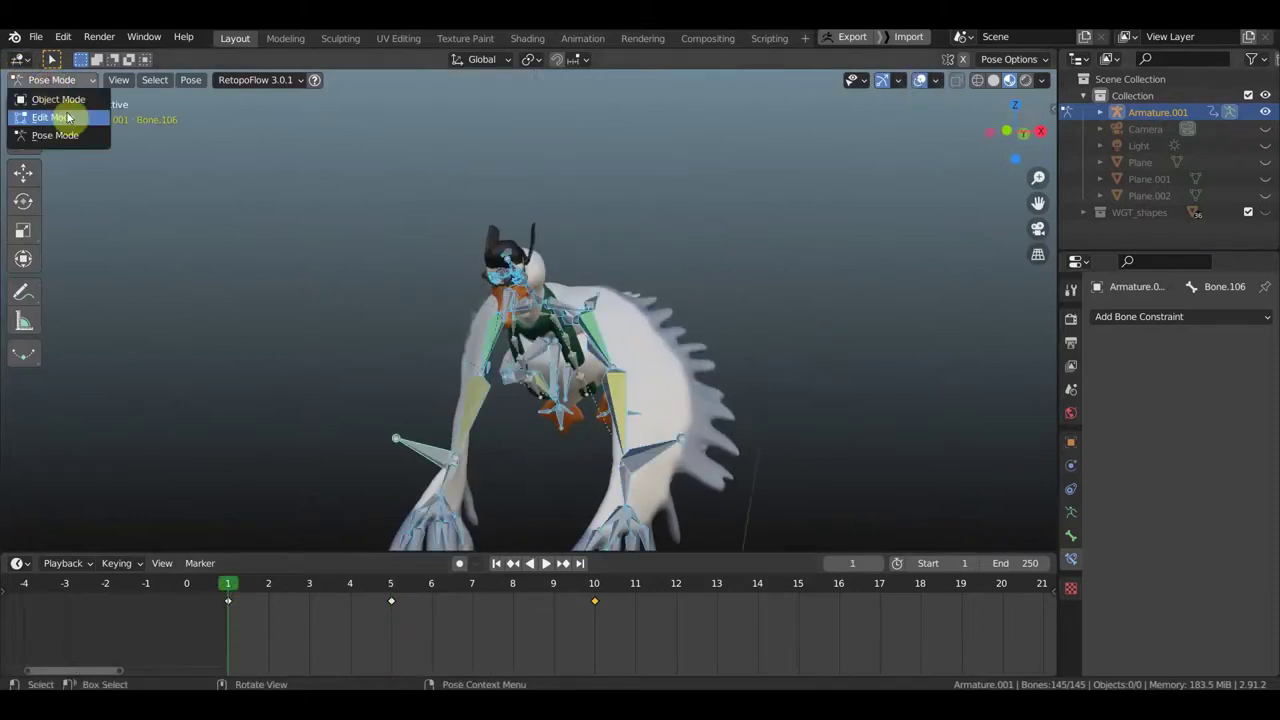
pyautogui.click(67, 101)
pyautogui.moveTo(600, 357)
pyautogui.mouseDown(button='middle')
pyautogui.moveTo(623, 320)
pyautogui.moveTo(562, 333)
pyautogui.mouseUp(button='middle')
pyautogui.scroll(3, 562, 333)
pyautogui.keyDown('shift'); pyautogui.click(620, 362); pyautogui.keyUp('shift')
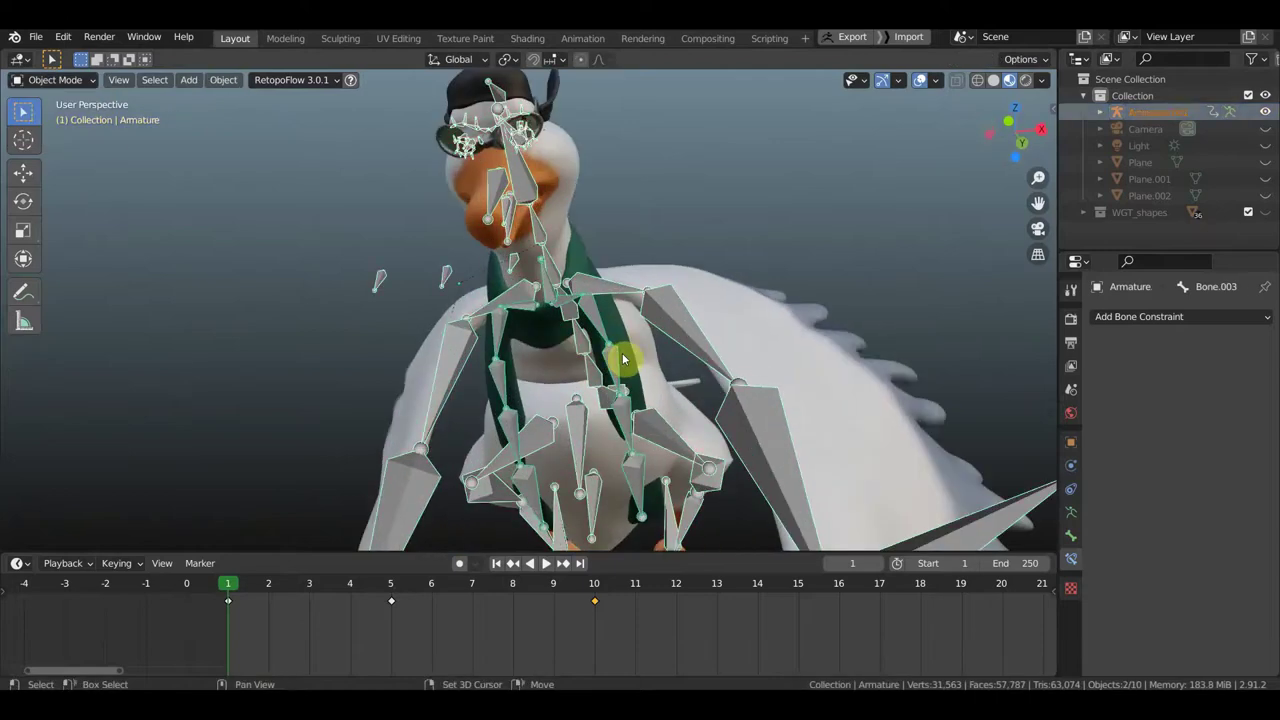
pyautogui.click(52, 80)
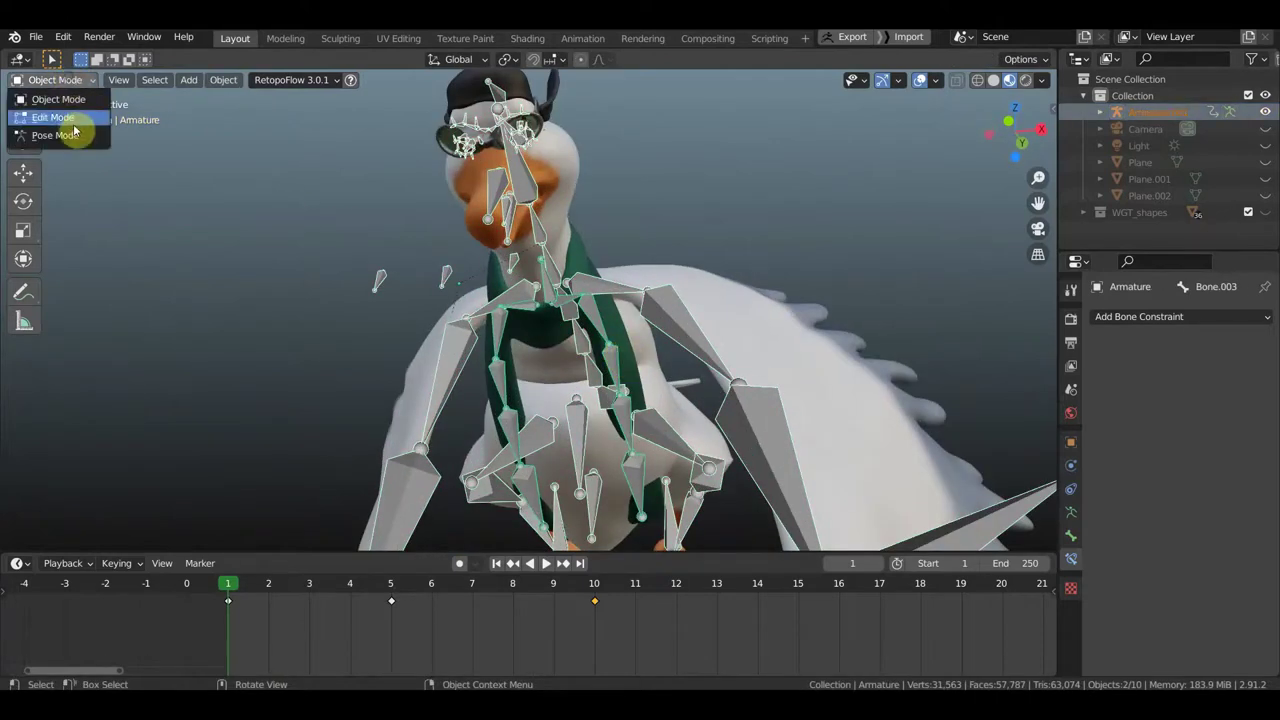
pyautogui.click(78, 138)
# Step: In right side view, rotate the selected wing bones downward
pyautogui.moveTo(870, 292)
pyautogui.mouseDown(button='middle')
pyautogui.moveTo(751, 335)
pyautogui.moveTo(731, 361)
pyautogui.moveTo(533, 377)
pyautogui.mouseUp(button='middle')
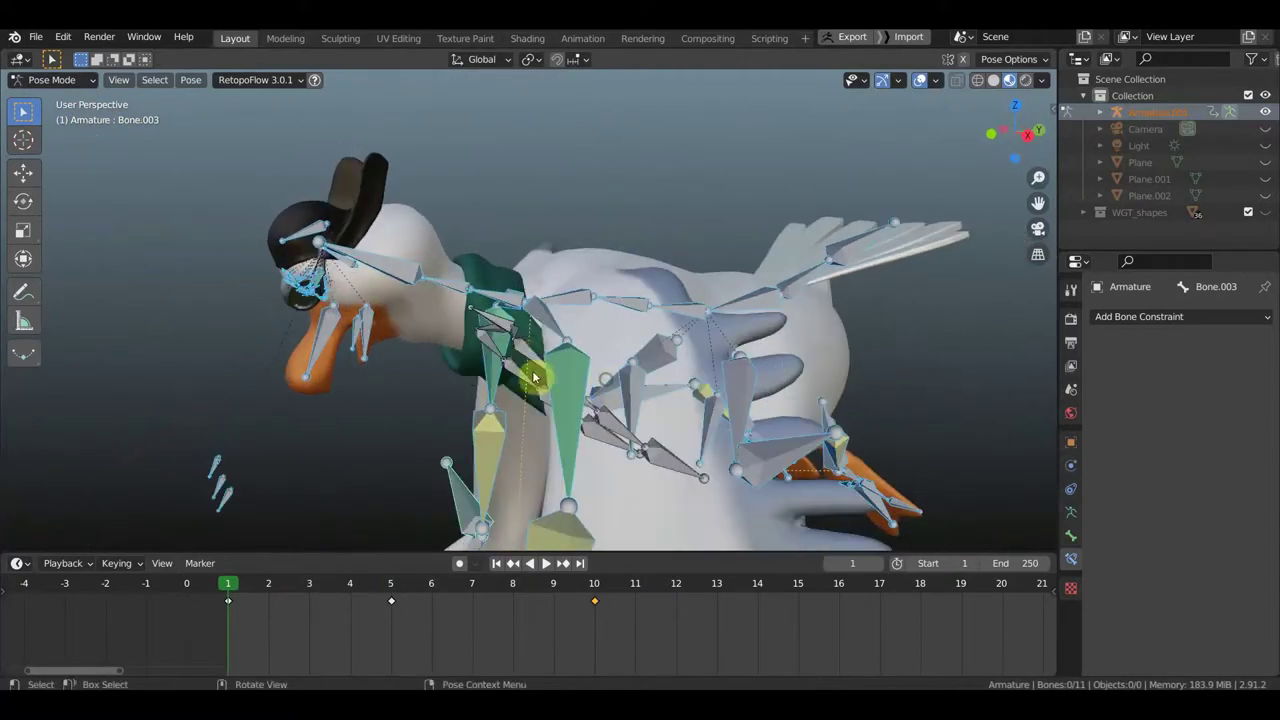
pyautogui.click(516, 375)
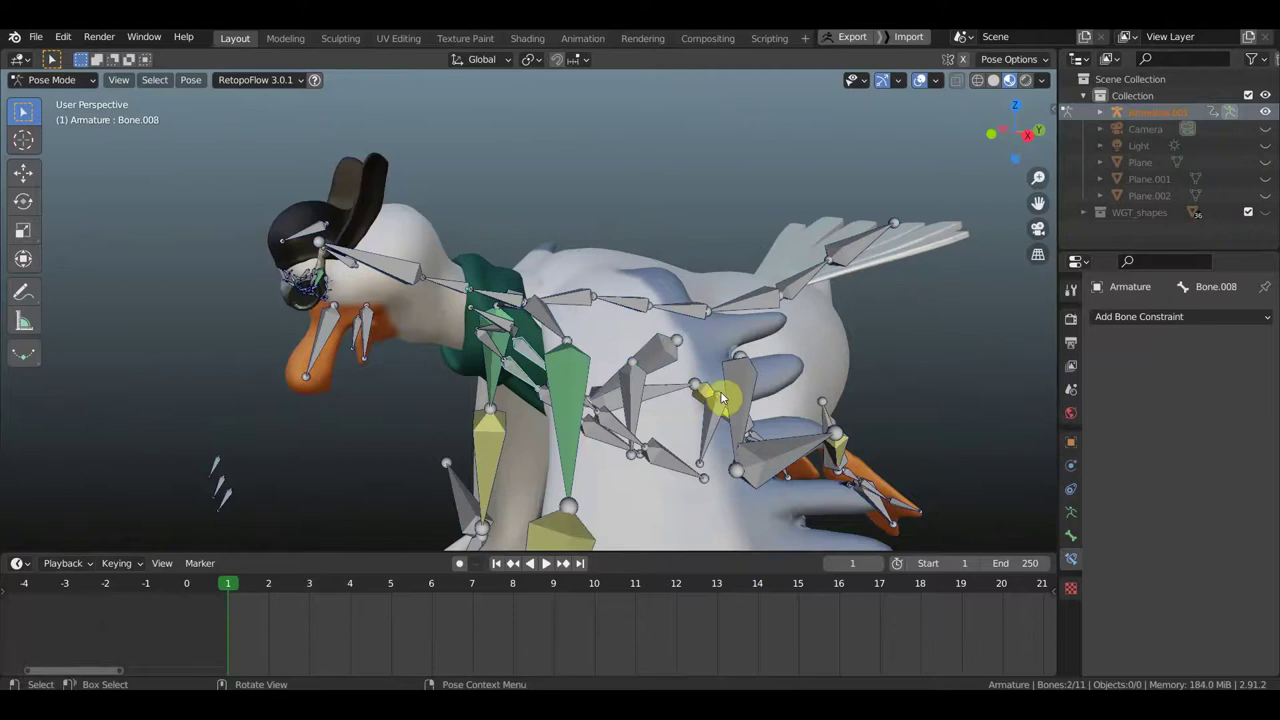
pyautogui.press('KP_3')
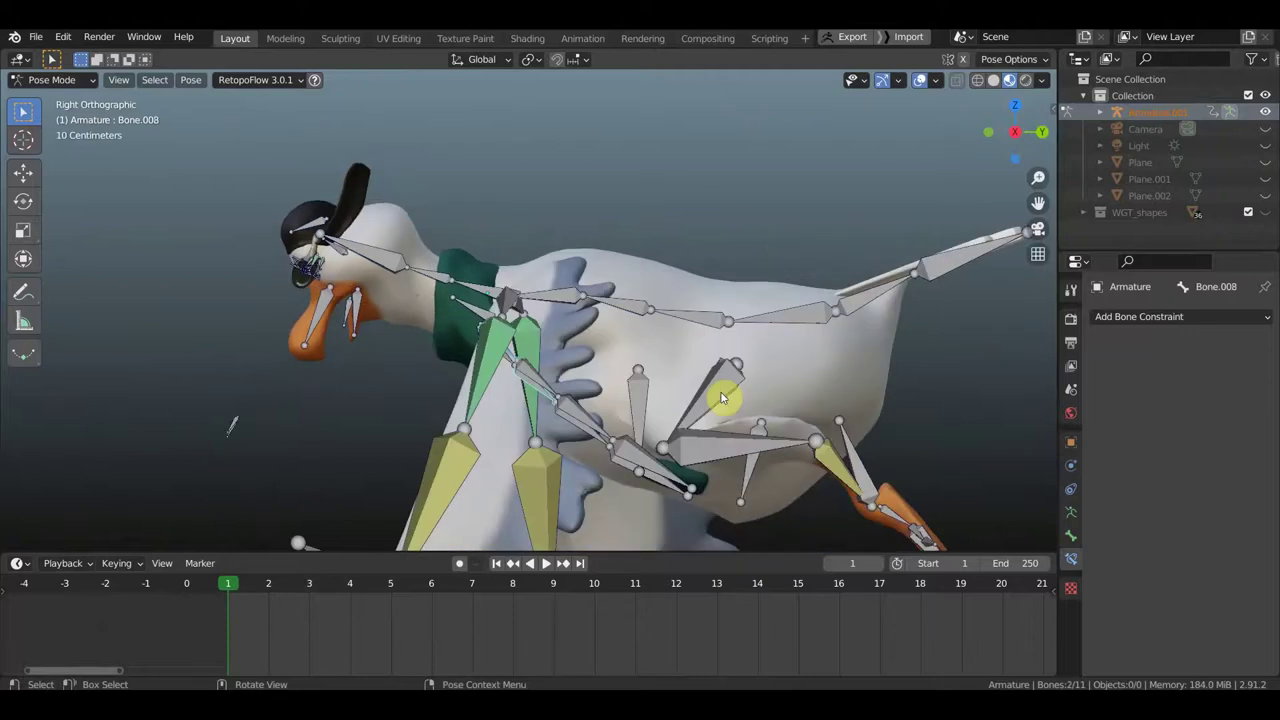
pyautogui.press('r')
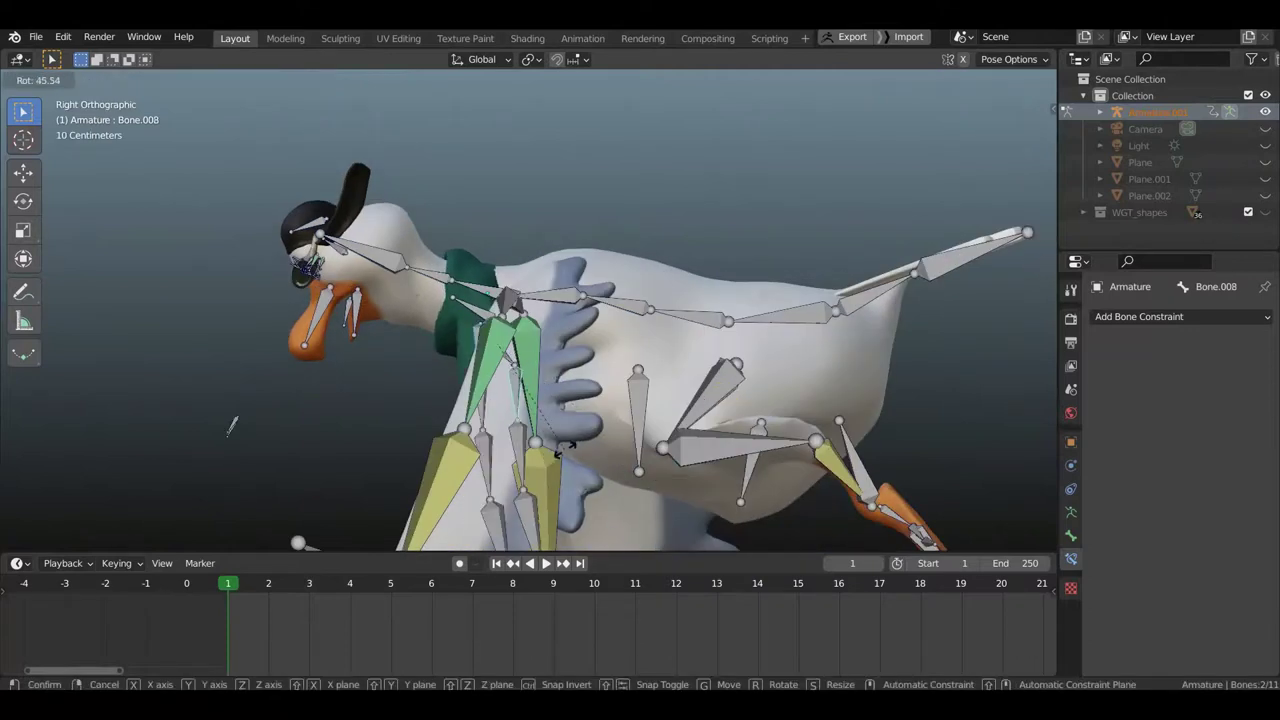
pyautogui.click(560, 449)
pyautogui.moveTo(571, 451)
pyautogui.mouseDown(button='middle')
pyautogui.moveTo(793, 446)
pyautogui.moveTo(700, 457)
pyautogui.moveTo(772, 419)
pyautogui.mouseUp(button='middle')
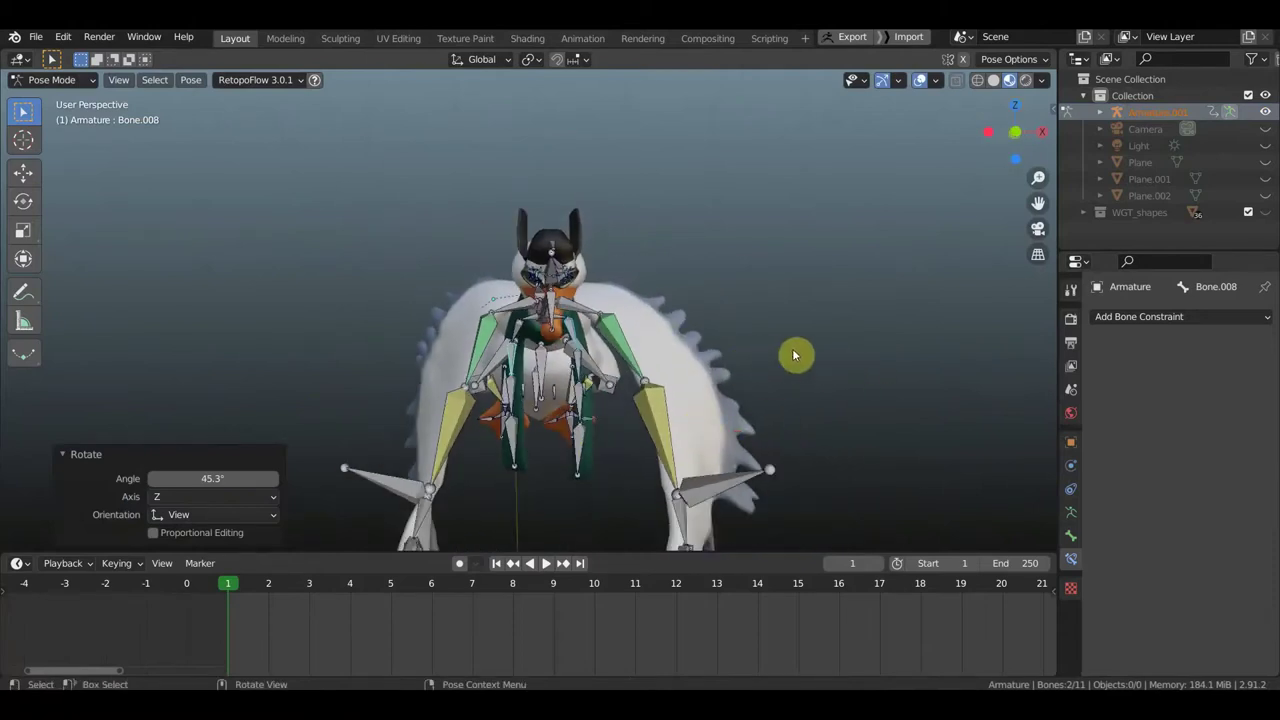
# Step: Key location and rotation for all bones, then go to frame 5
pyautogui.press('a')
pyautogui.press('i')
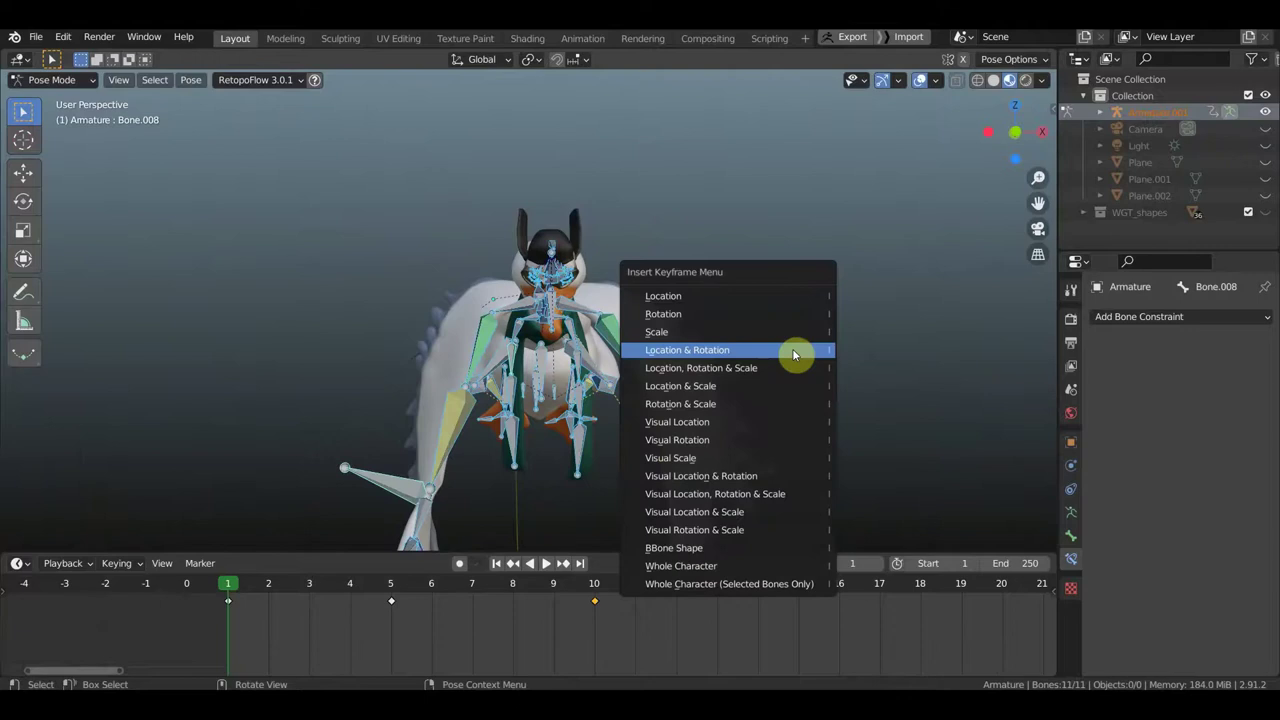
pyautogui.click(786, 358)
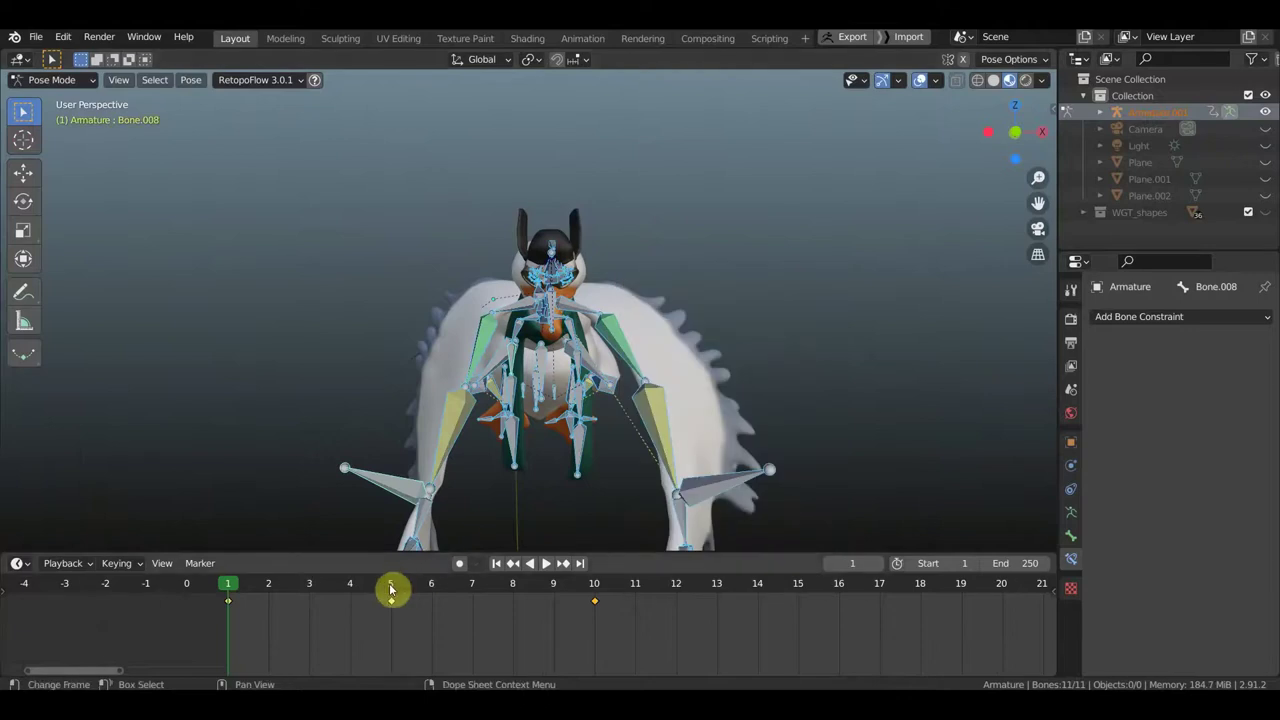
pyautogui.click(391, 588)
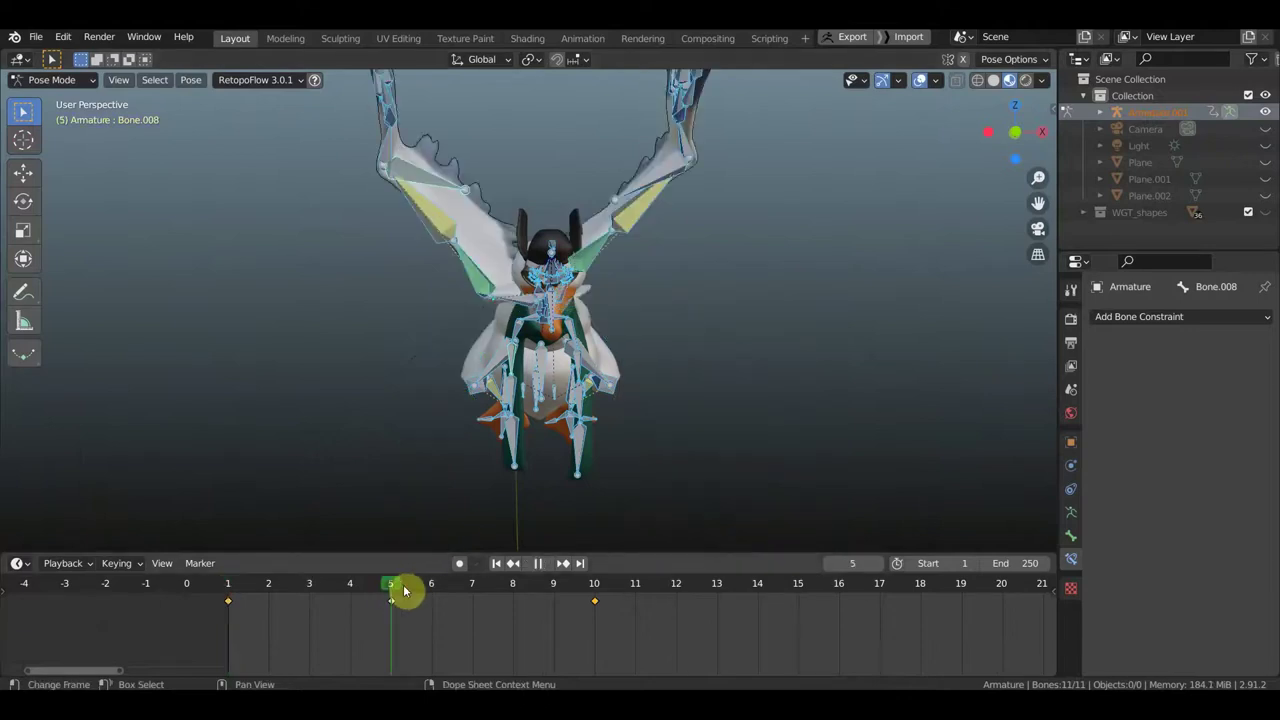
pyautogui.moveTo(831, 358); pyautogui.dragTo(631, 368, button='middle')
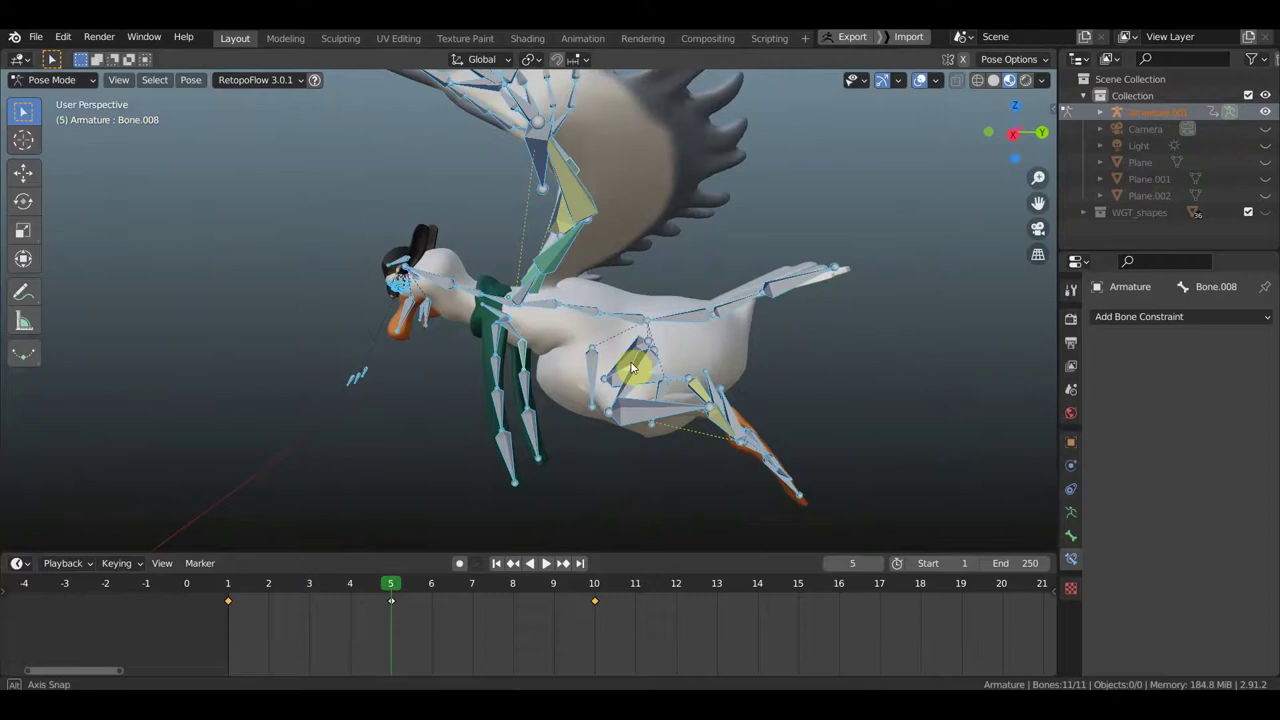
pyautogui.moveTo(631, 368); pyautogui.dragTo(606, 363, button='middle')
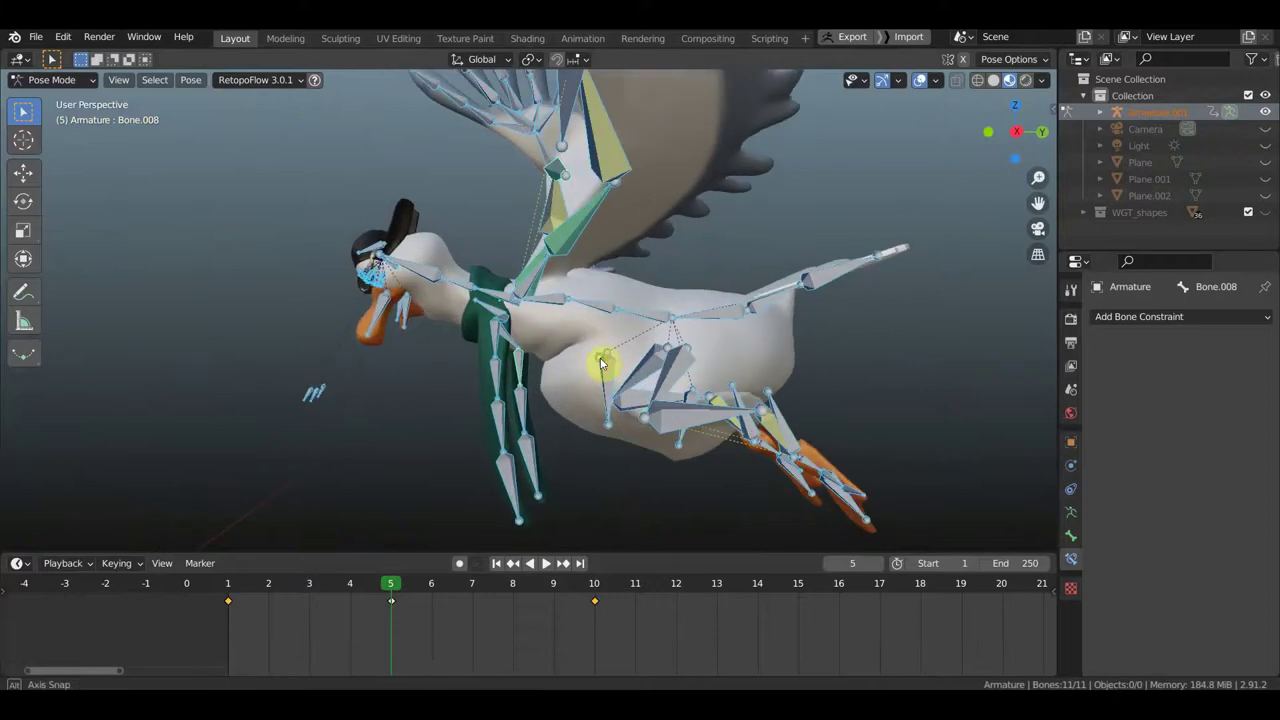
pyautogui.moveTo(410, 585); pyautogui.dragTo(211, 593)
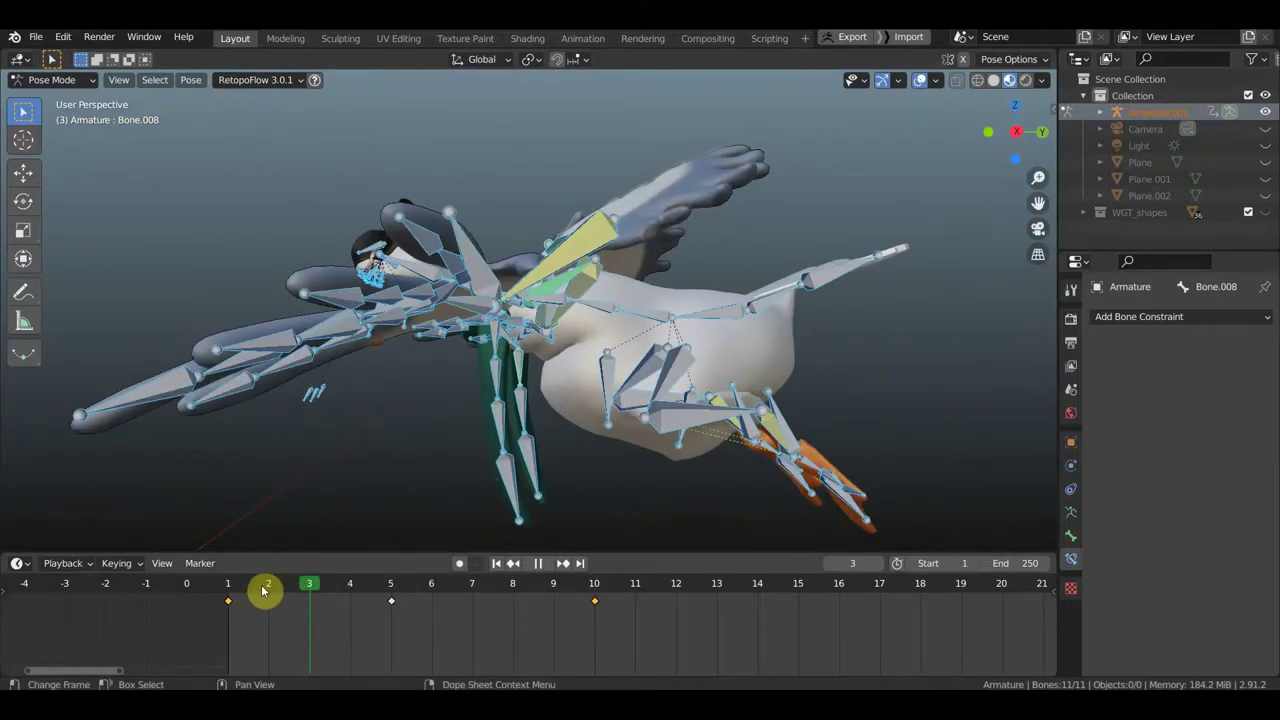
pyautogui.click(391, 588)
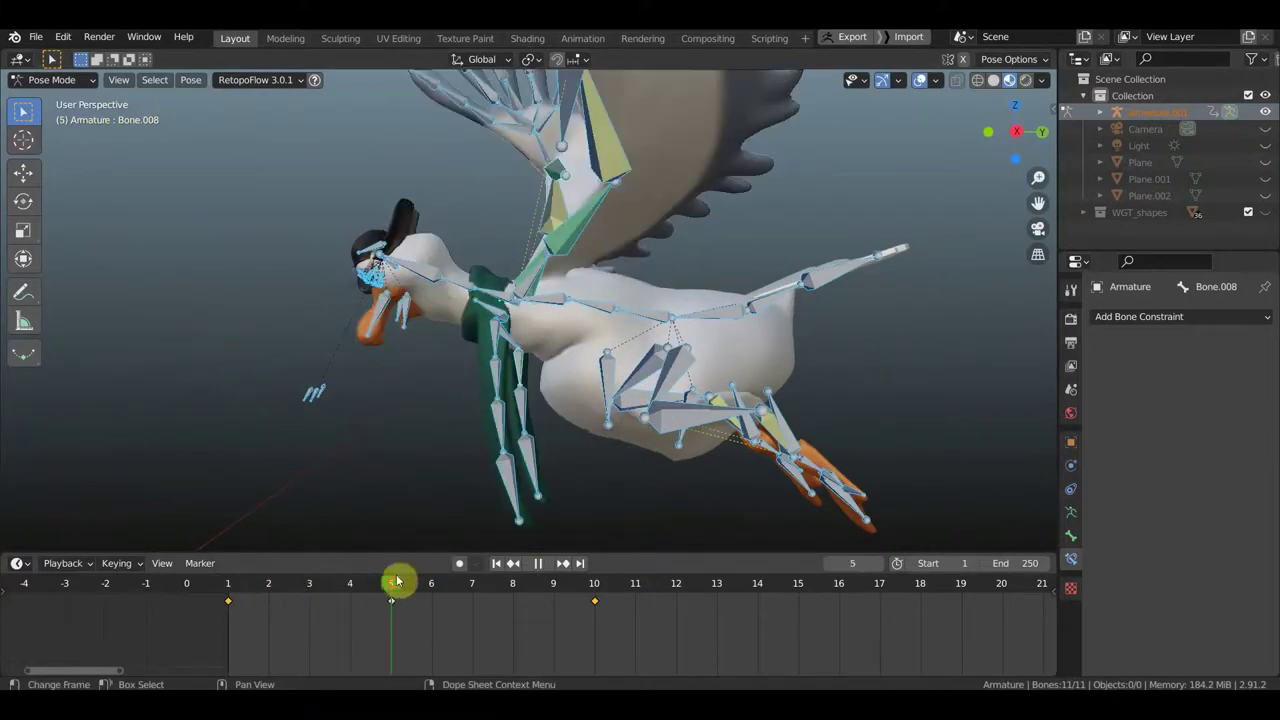
# Step: Select a leg bone plus Bone.007 and rotate them back together
pyautogui.click(499, 354)
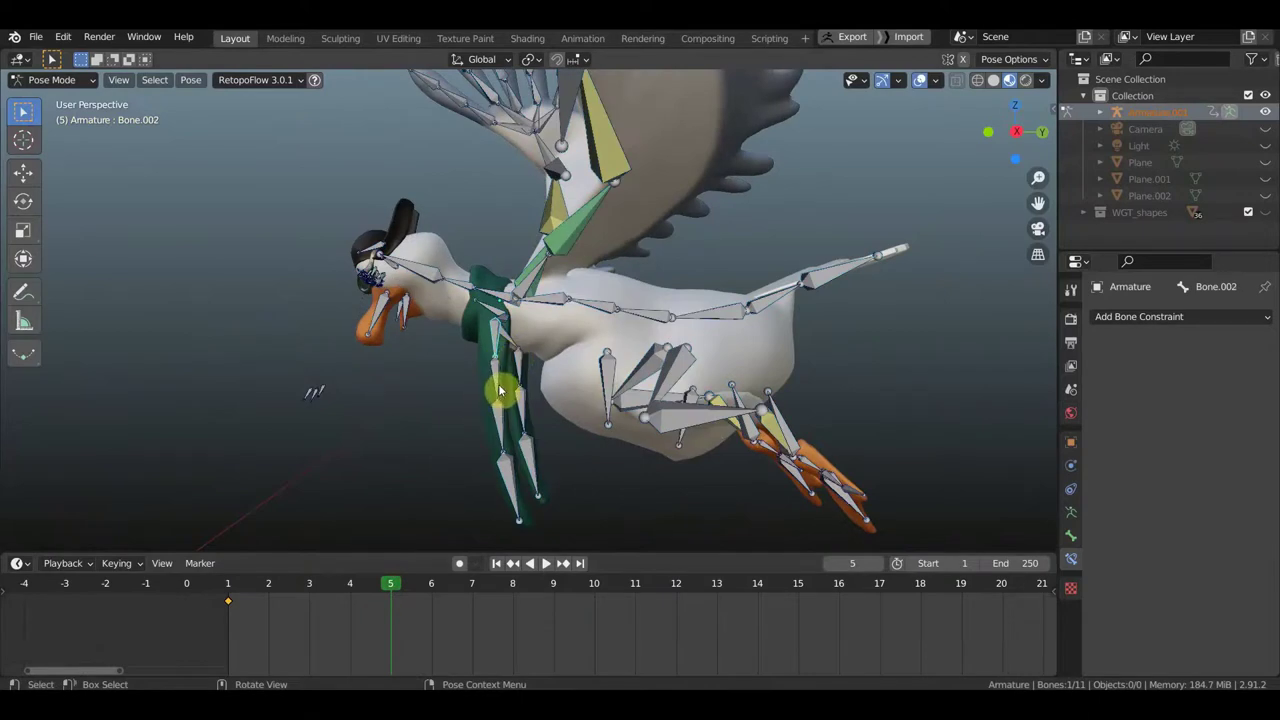
pyautogui.moveTo(571, 380); pyautogui.dragTo(510, 341, button='middle')
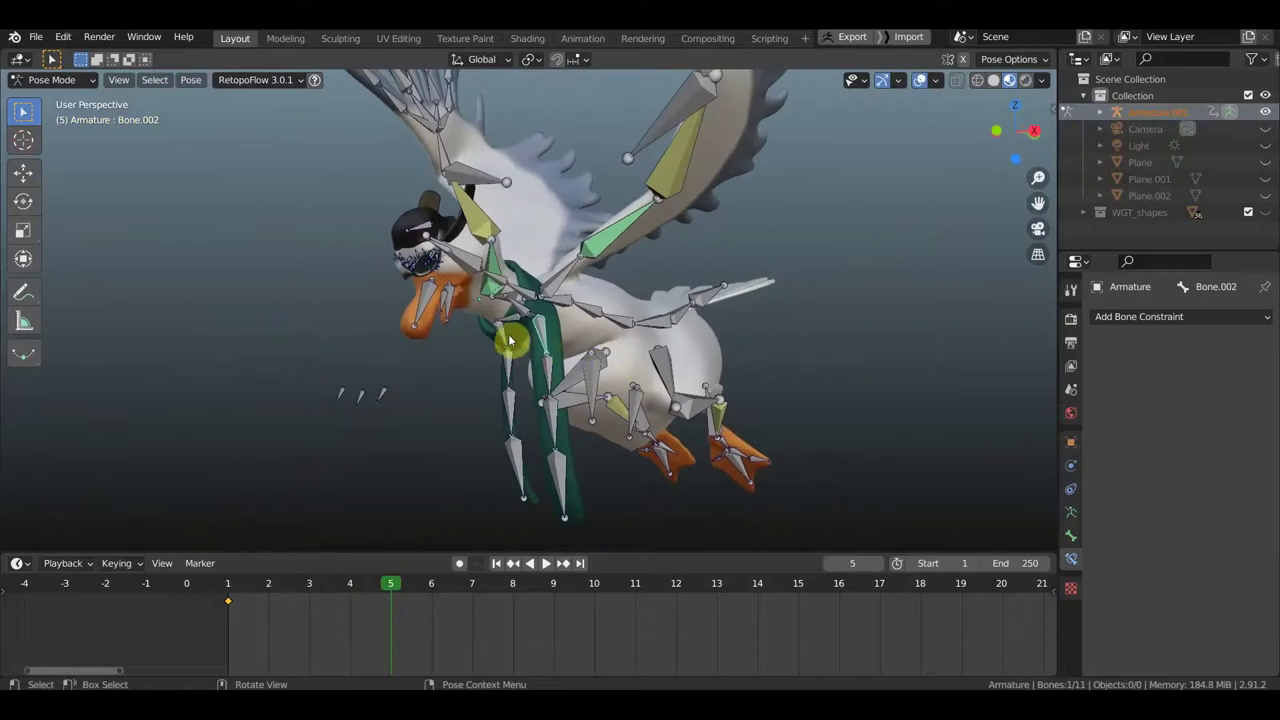
pyautogui.keyDown('shift'); pyautogui.click(600, 352); pyautogui.keyUp('shift')
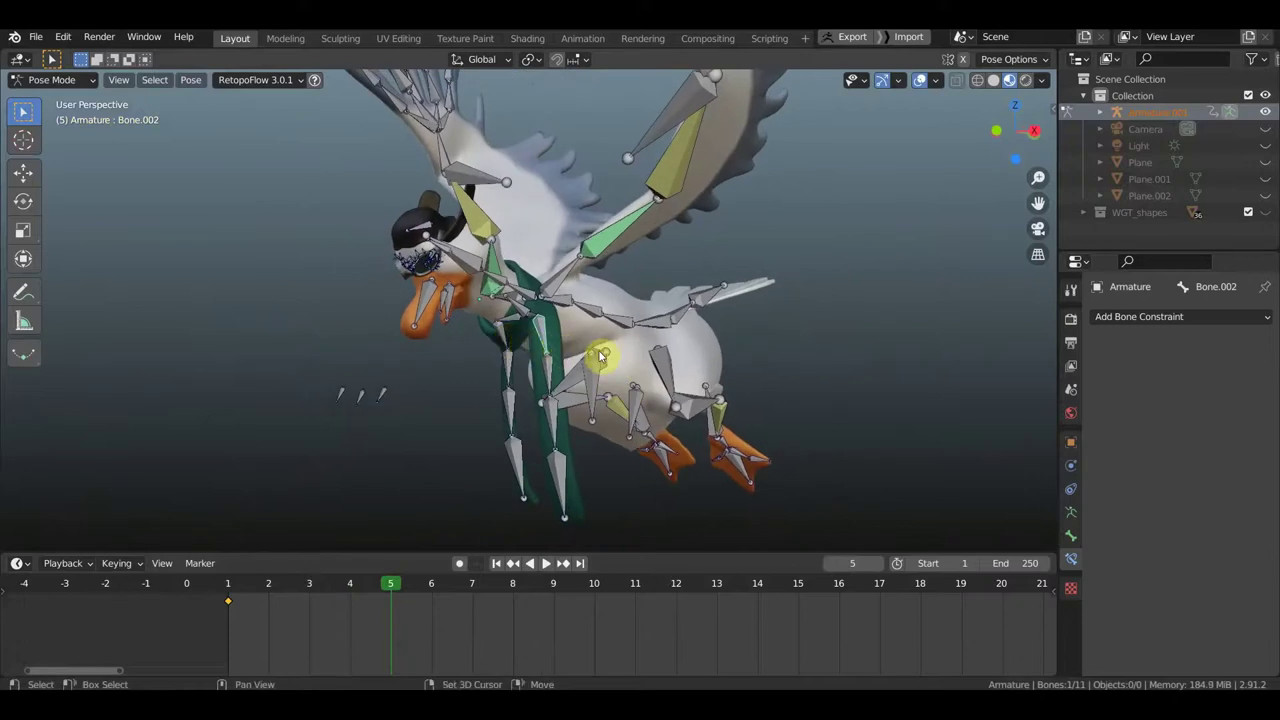
pyautogui.moveTo(600, 352)
pyautogui.mouseDown(button='middle')
pyautogui.moveTo(567, 367)
pyautogui.moveTo(486, 366)
pyautogui.moveTo(523, 363)
pyautogui.mouseUp(button='middle')
pyautogui.press('r')
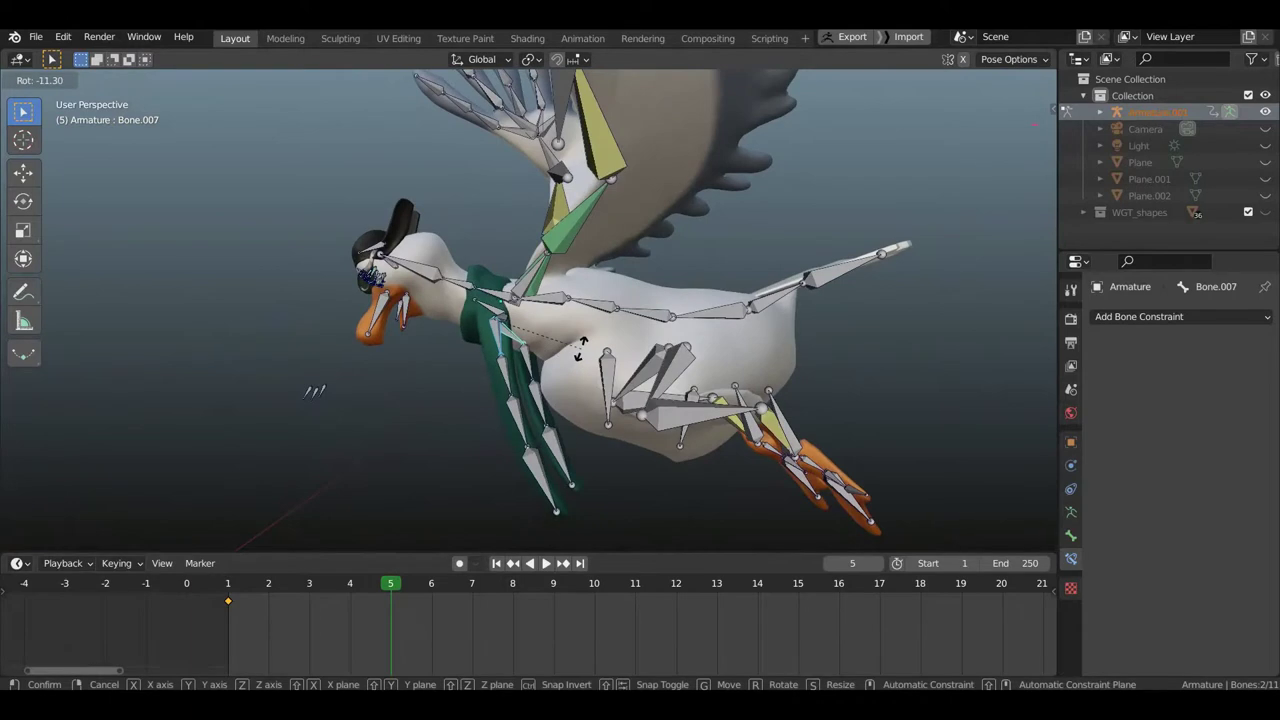
pyautogui.click(580, 352)
pyautogui.moveTo(599, 358)
pyautogui.mouseDown(button='middle')
pyautogui.moveTo(824, 368)
pyautogui.moveTo(771, 366)
pyautogui.mouseUp(button='middle')
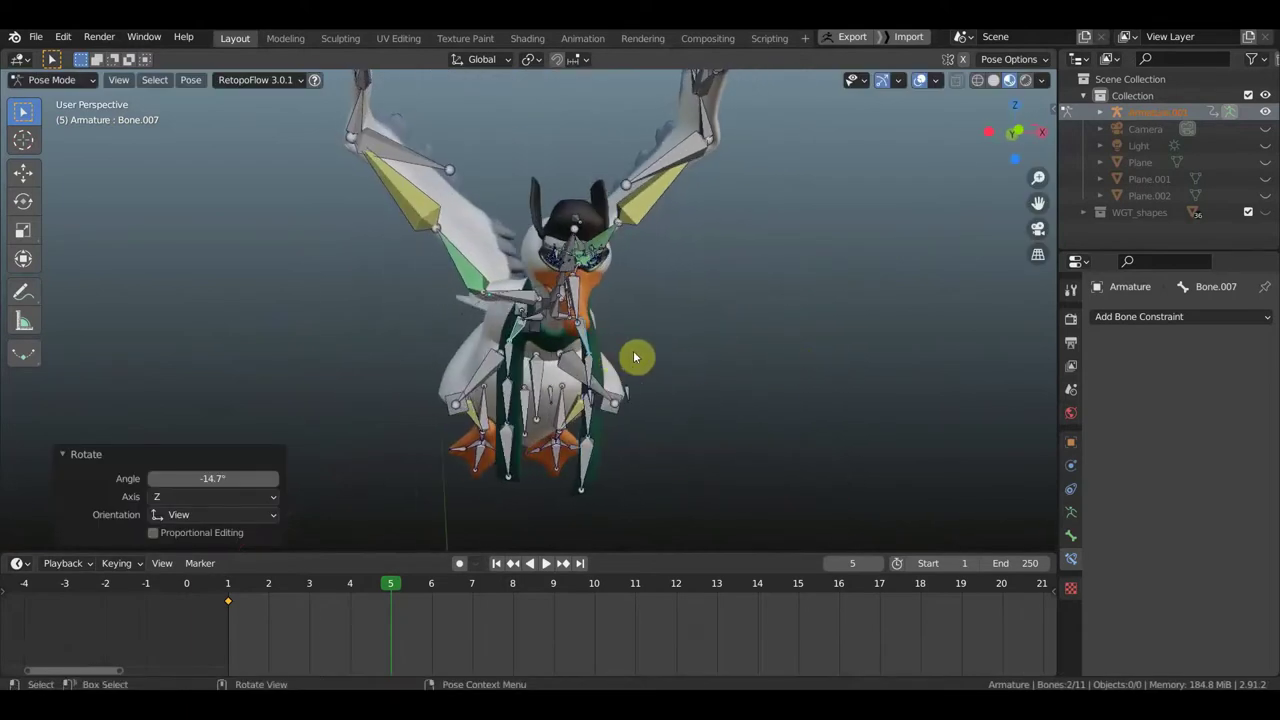
pyautogui.press('KP_1')
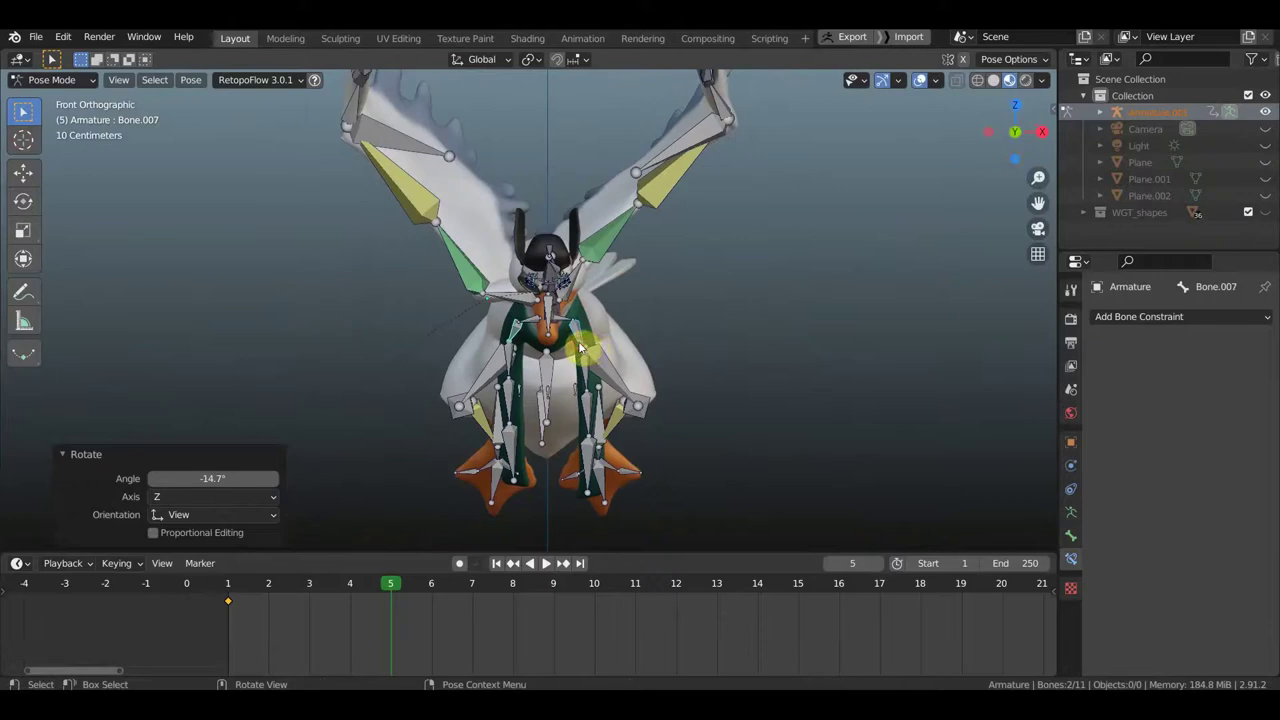
# Step: Rotate the leg chains: Bone.002 to -1.47°, Bone.003 to -23.3°, Bone.008 to 19.1°
pyautogui.click(588, 347)
pyautogui.press('r')
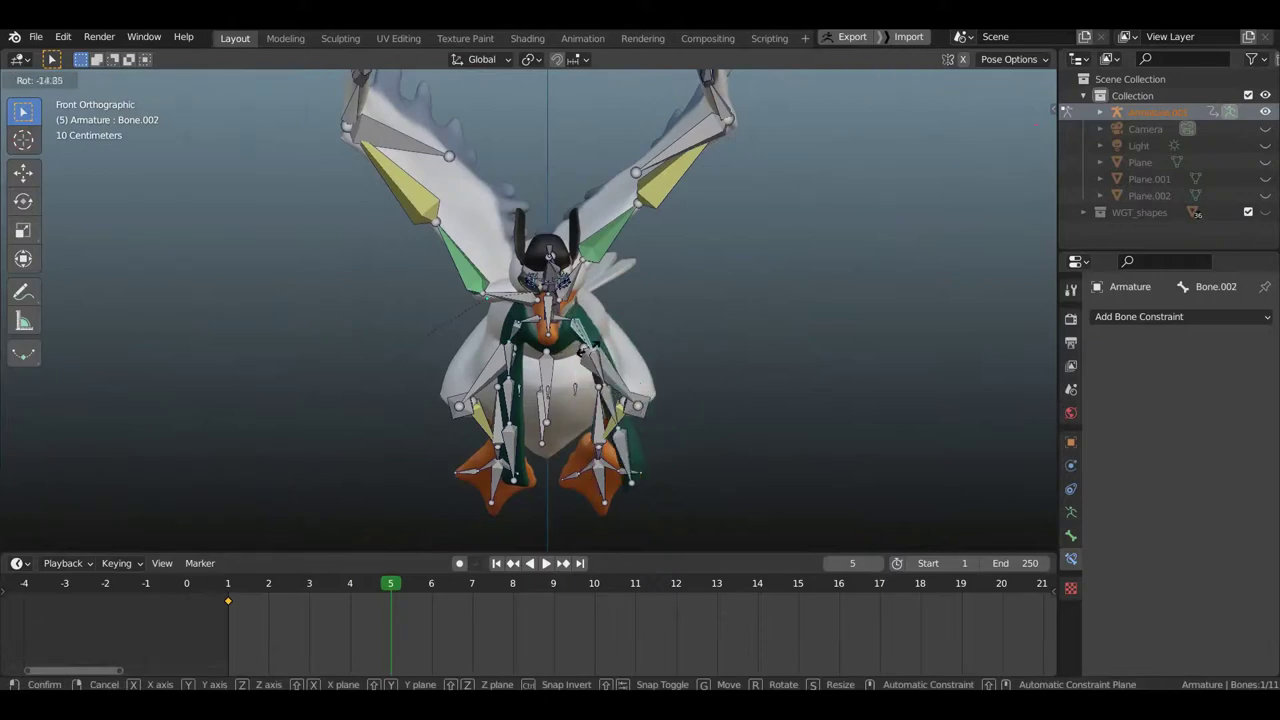
pyautogui.click(592, 378)
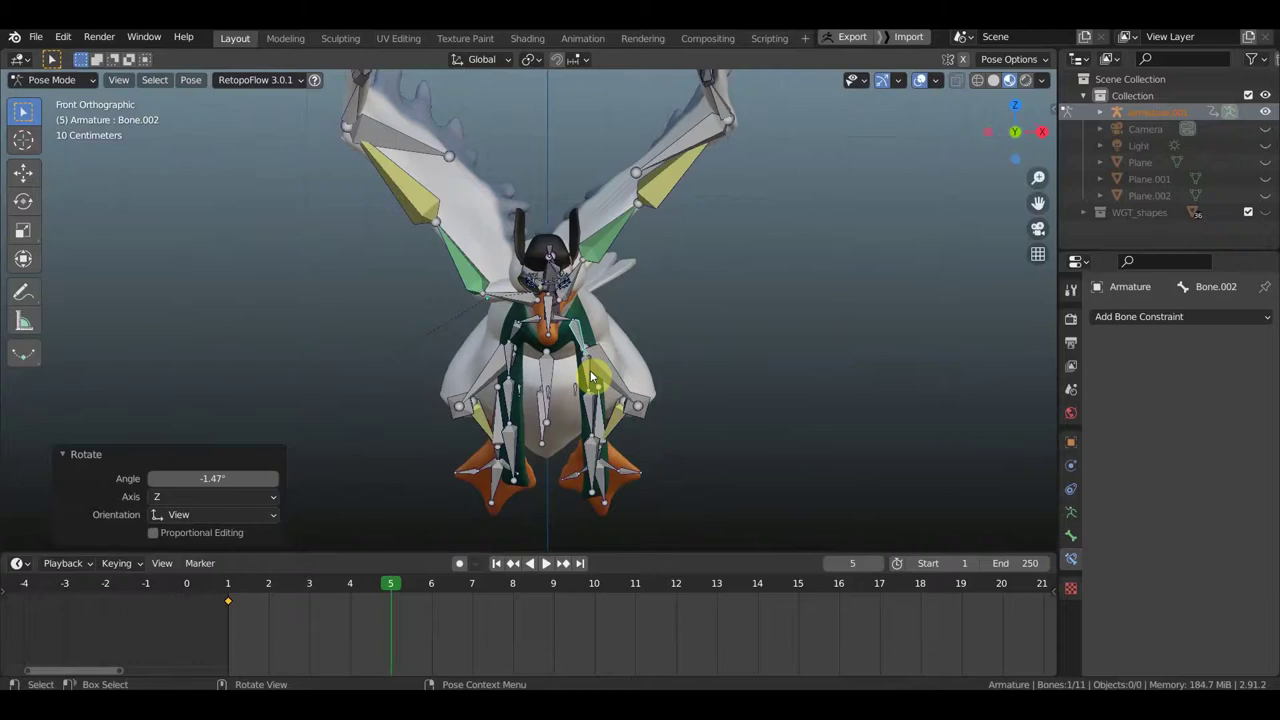
pyautogui.click(590, 372)
pyautogui.press('r')
pyautogui.click(543, 391)
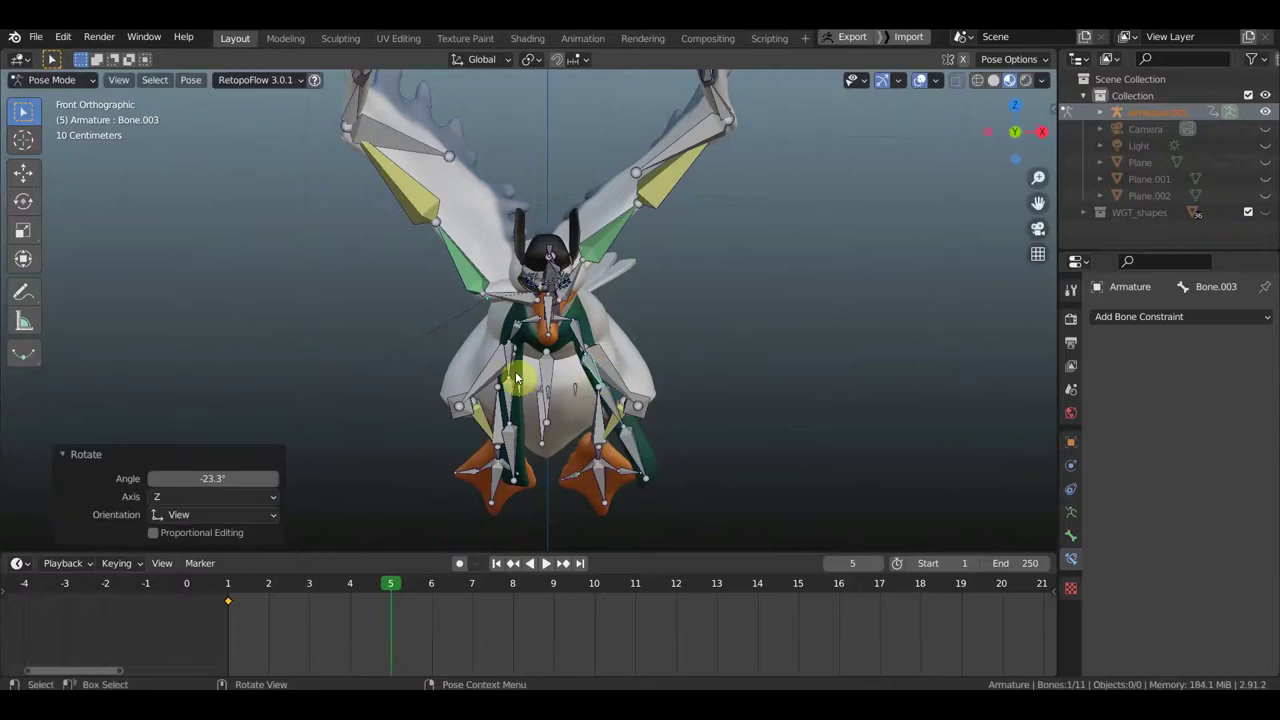
pyautogui.click(519, 374)
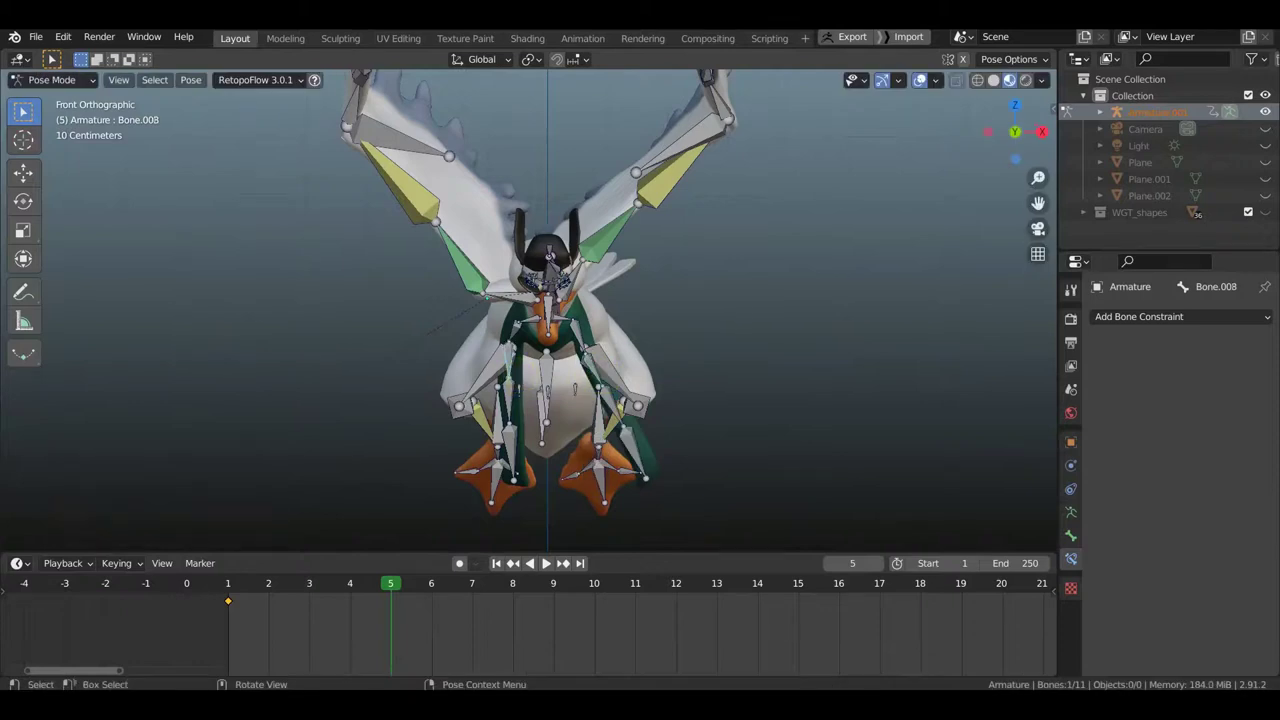
pyautogui.press('r')
pyautogui.click(527, 354)
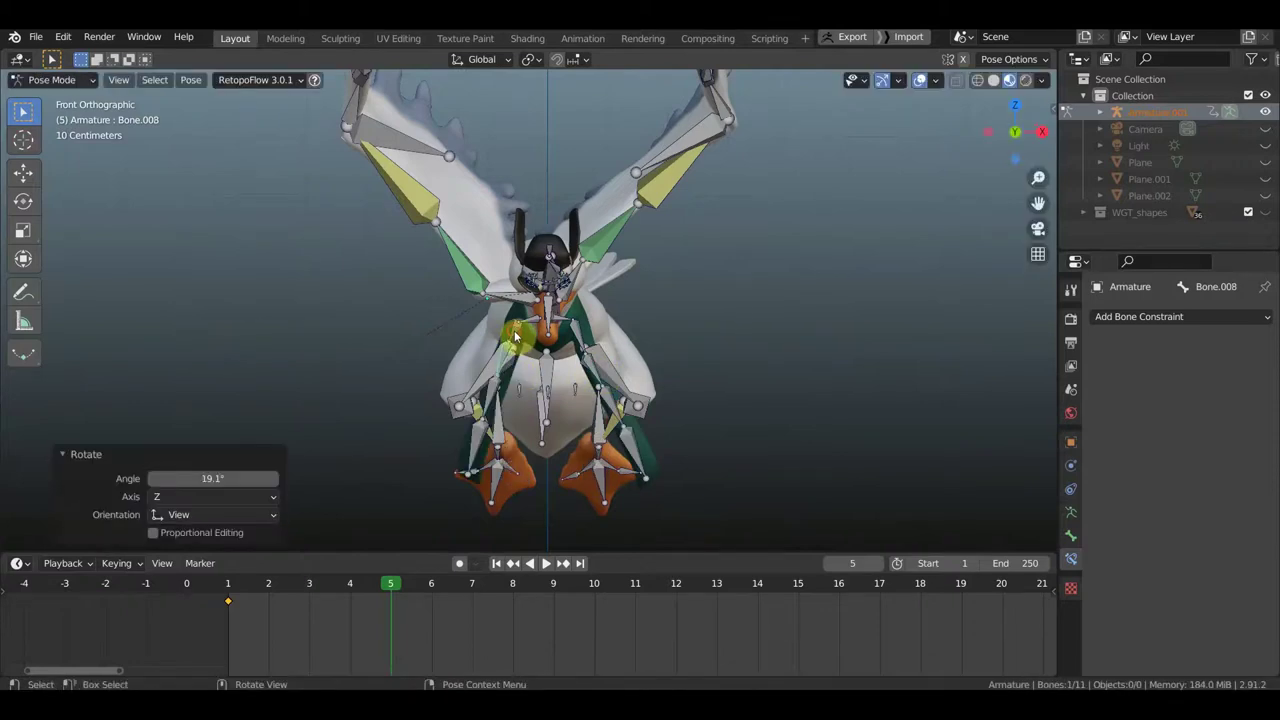
# Step: Rotate Bone.007 to -19° and Bone.008 to 32.4°, and adjust lower leg Bone.010
pyautogui.click(548, 368)
pyautogui.moveTo(548, 368); pyautogui.dragTo(737, 386, button='middle')
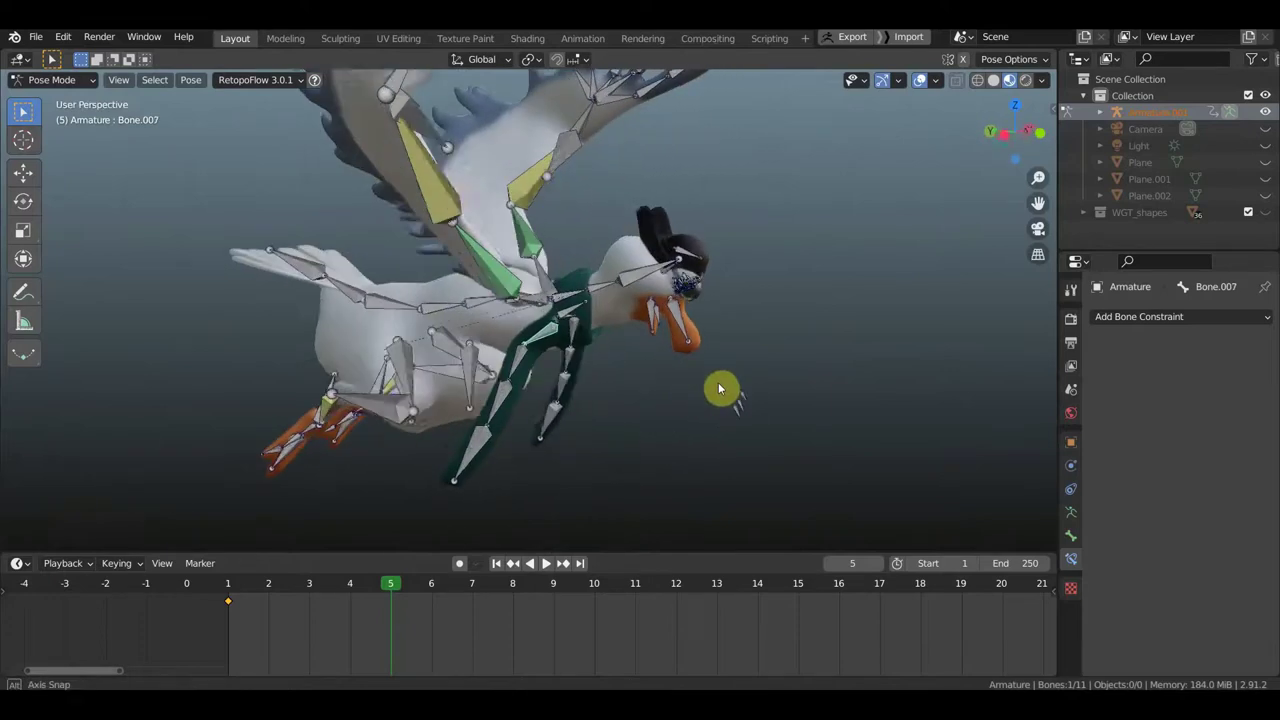
pyautogui.press('r')
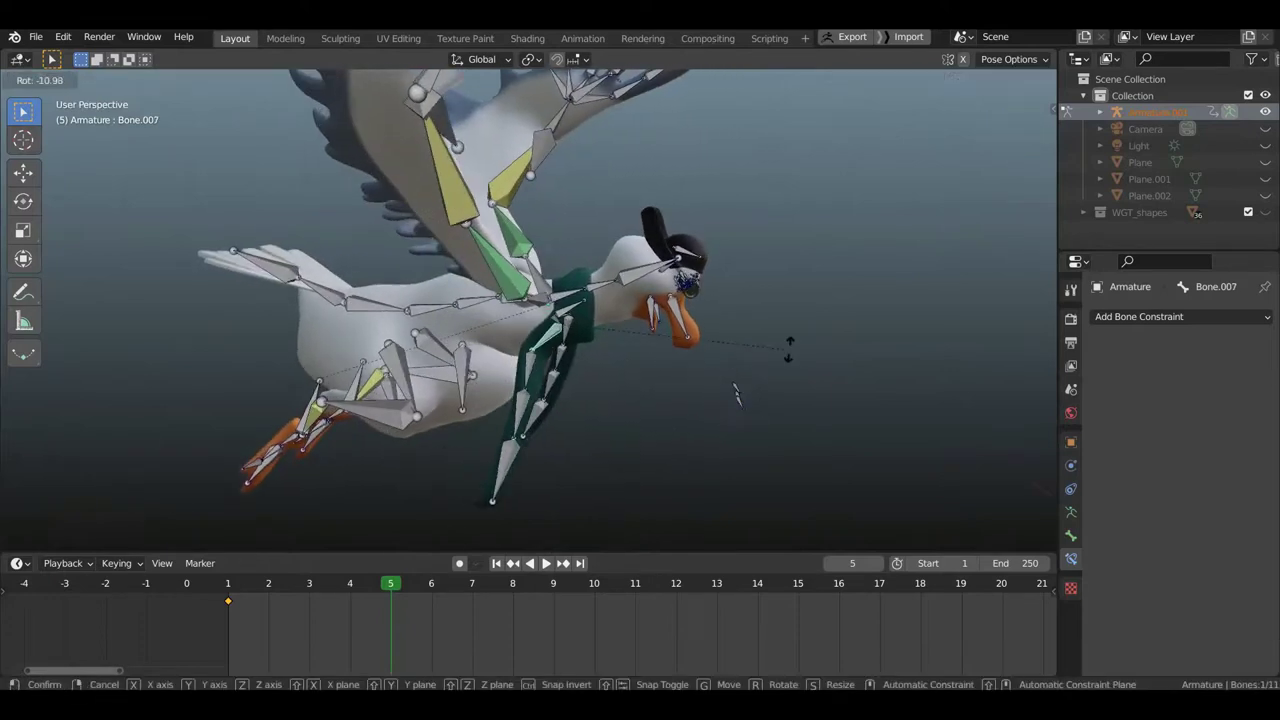
pyautogui.click(951, 314)
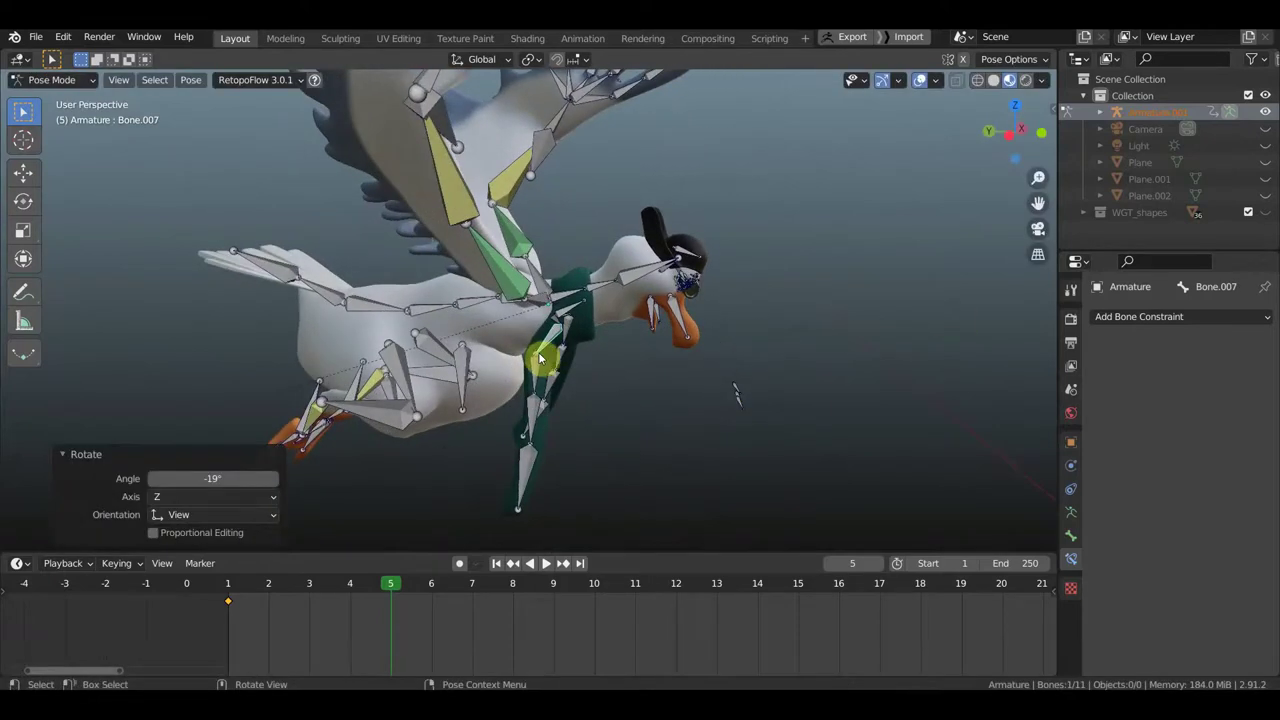
pyautogui.click(531, 383)
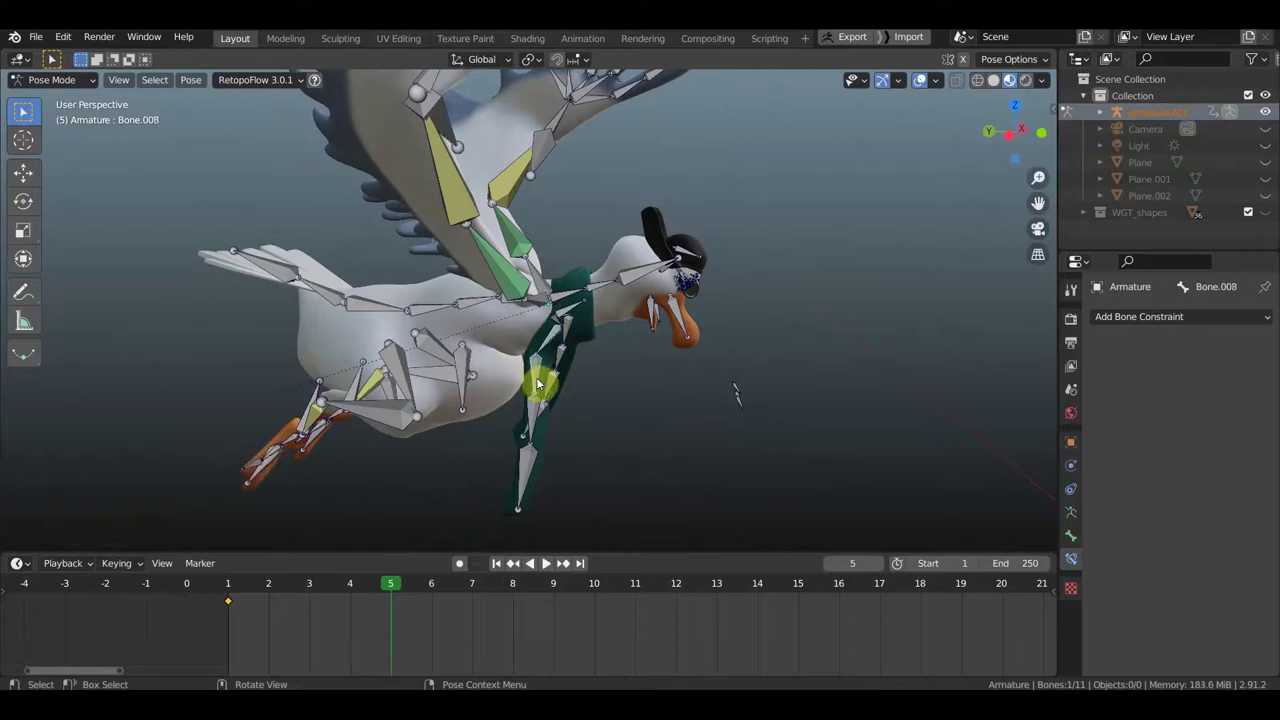
pyautogui.press('r')
pyautogui.click(520, 387)
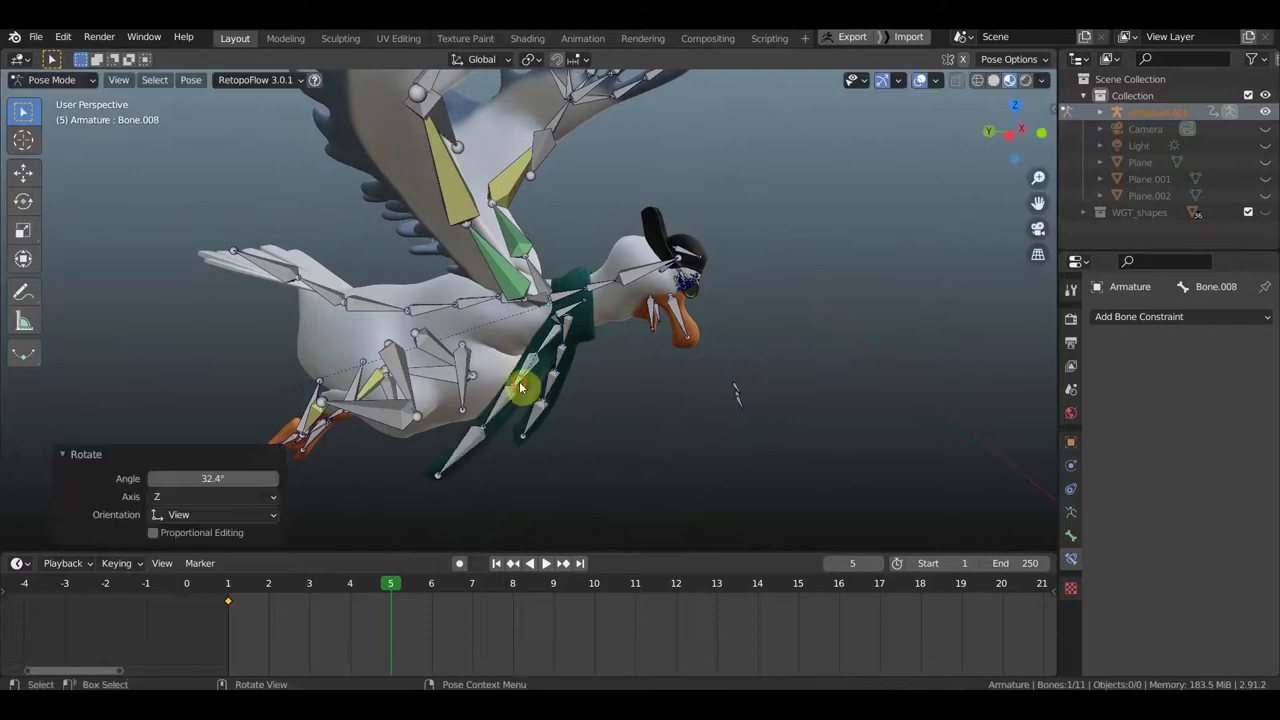
pyautogui.click(472, 438)
pyautogui.press('r')
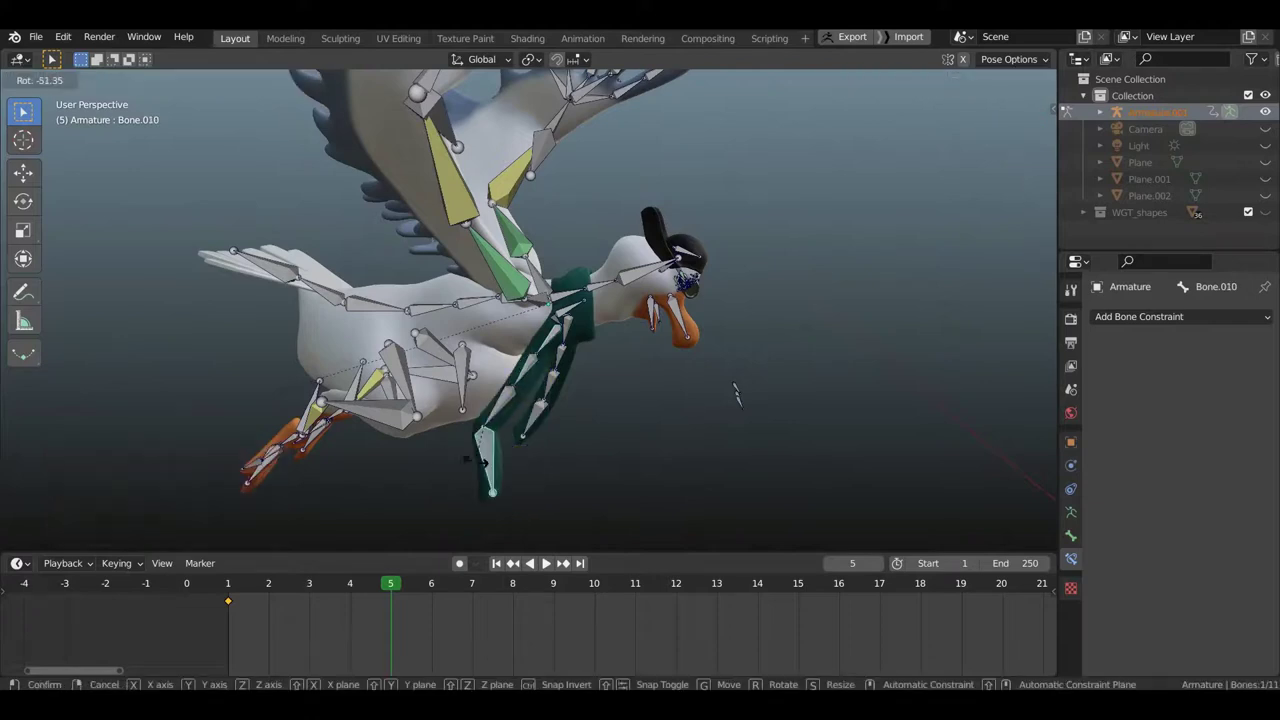
pyautogui.click(425, 443)
pyautogui.moveTo(687, 431)
pyautogui.mouseDown(button='middle')
pyautogui.moveTo(529, 423)
pyautogui.moveTo(612, 413)
pyautogui.mouseUp(button='middle')
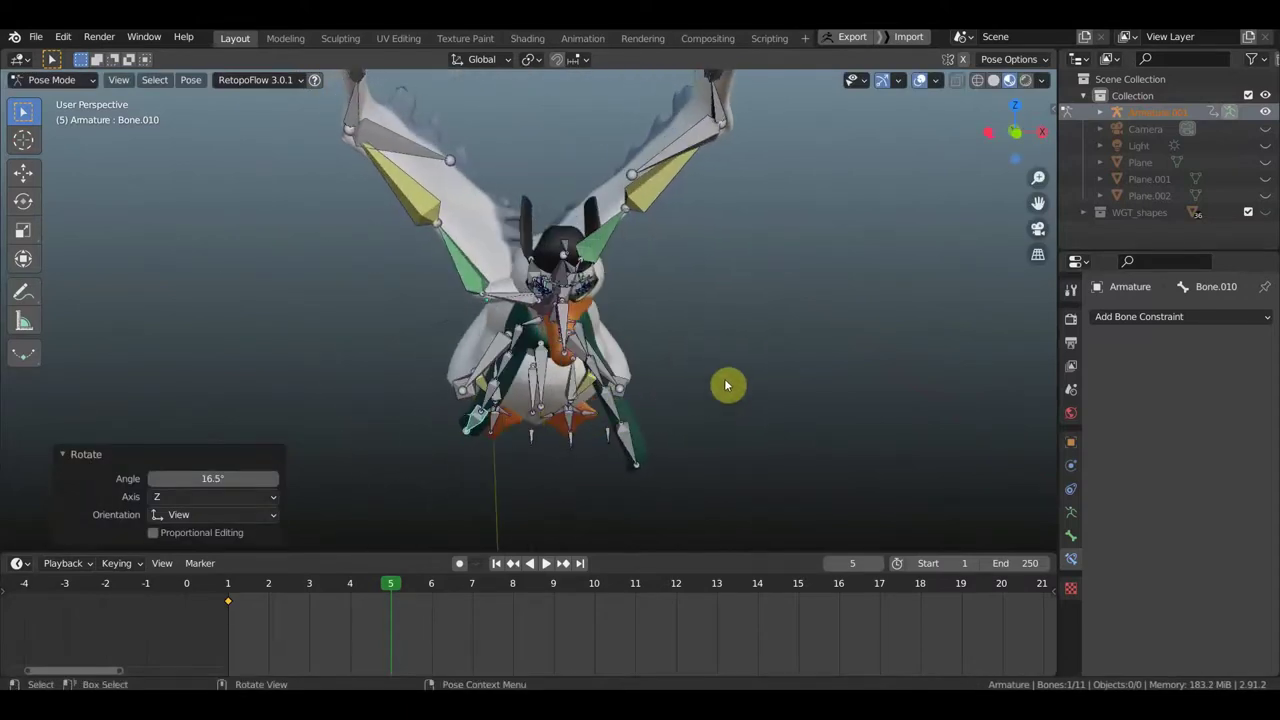
# Step: Key location and rotation for all bones at frame 5
pyautogui.press('a')
pyautogui.press('i')
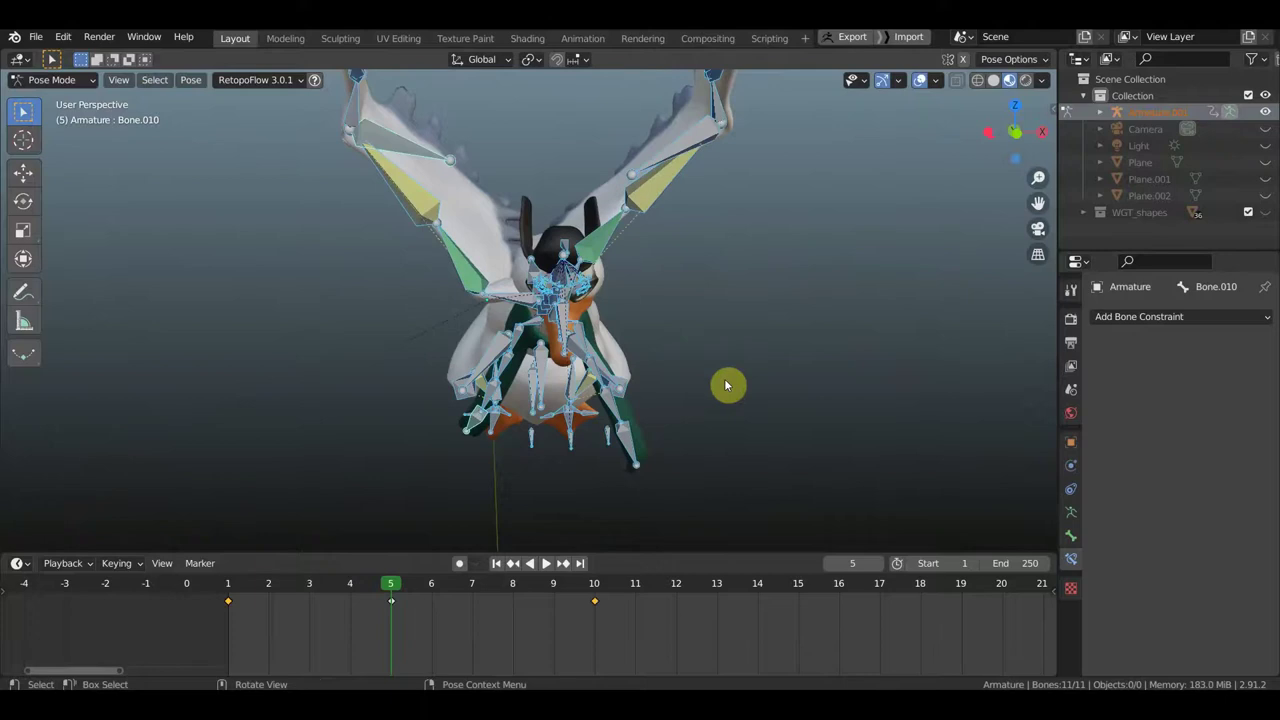
pyautogui.press('i')
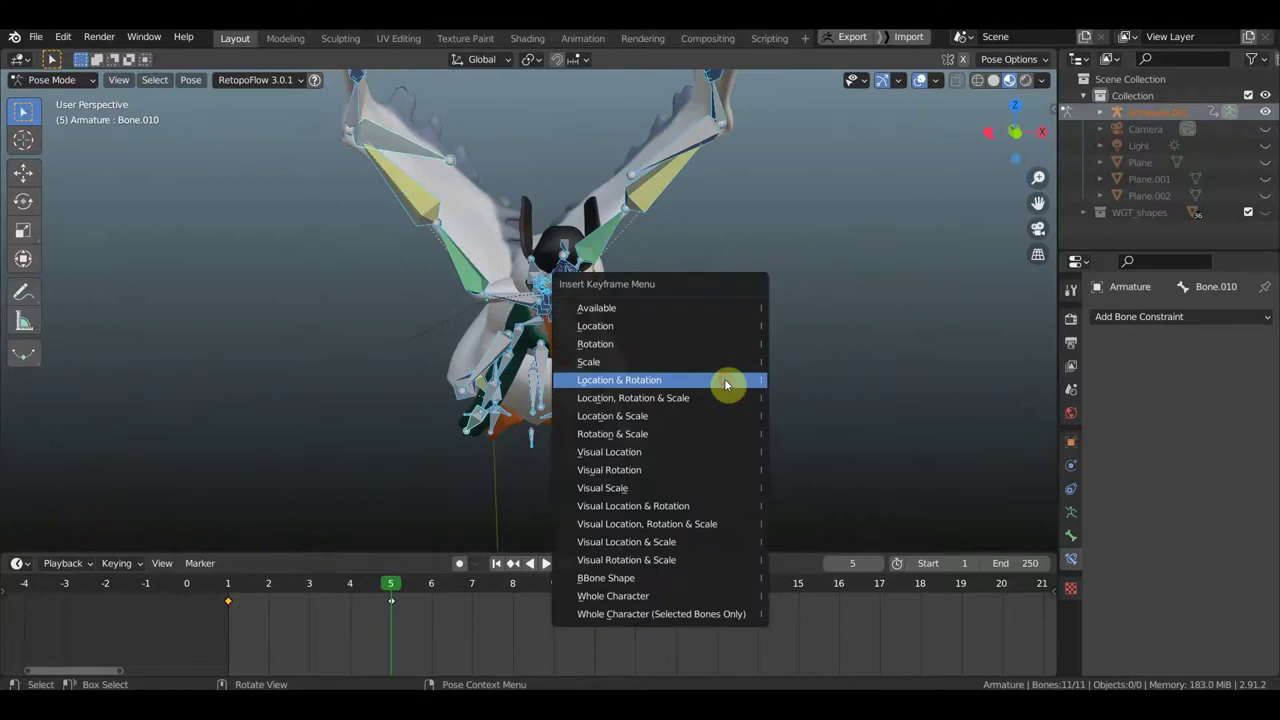
pyautogui.click(724, 378)
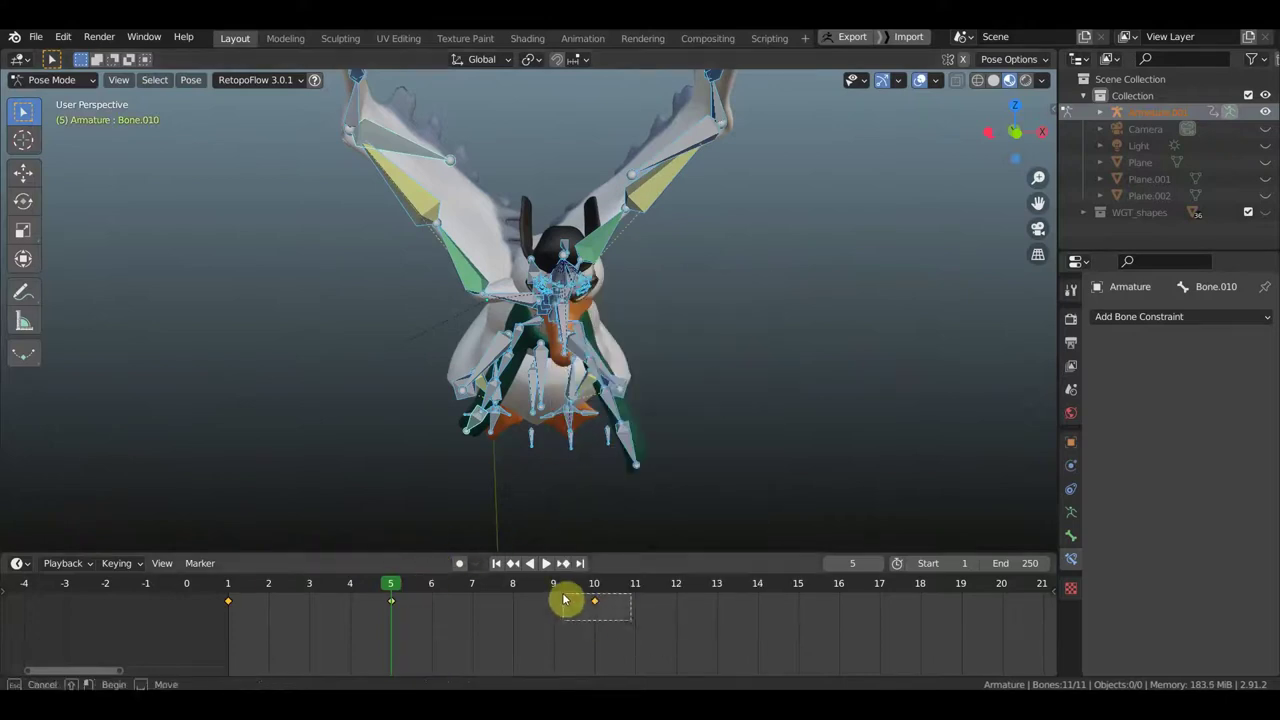
# Step: Replace the frame 10 keyframe with a duplicate of the frame 1 key and play it back
pyautogui.click(594, 601)
pyautogui.press('x')
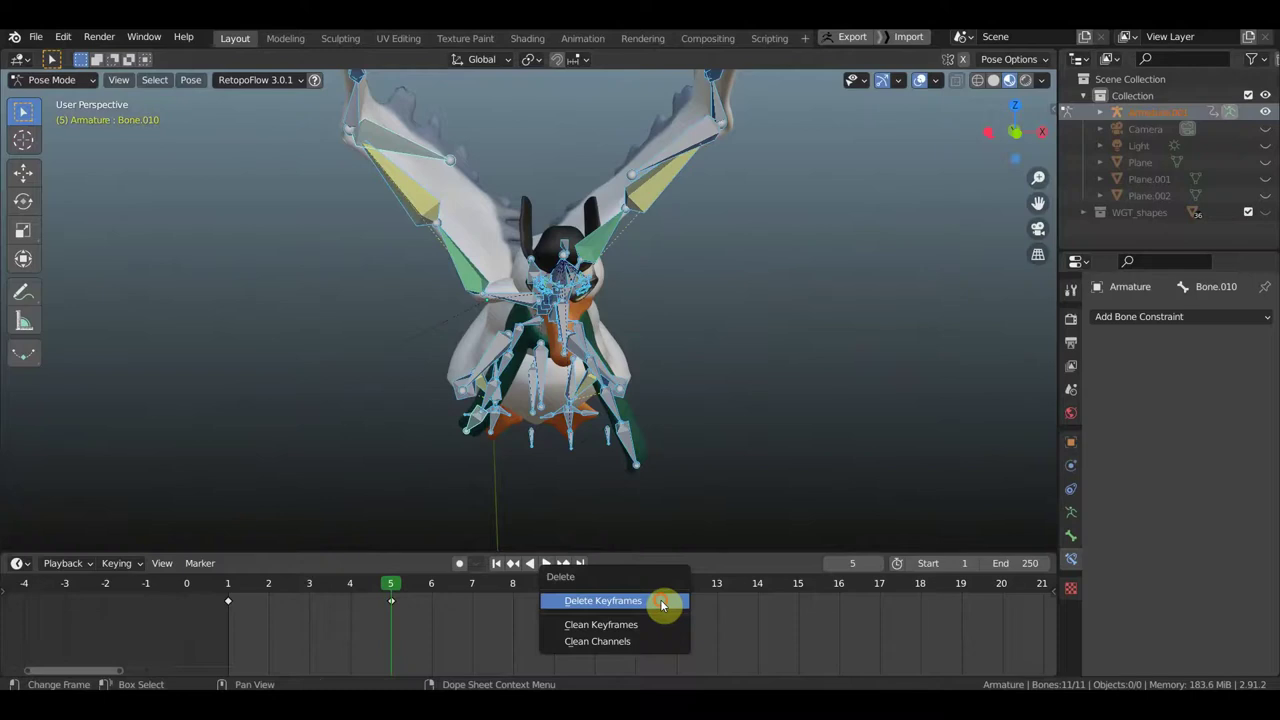
pyautogui.click(661, 604)
pyautogui.click(228, 601)
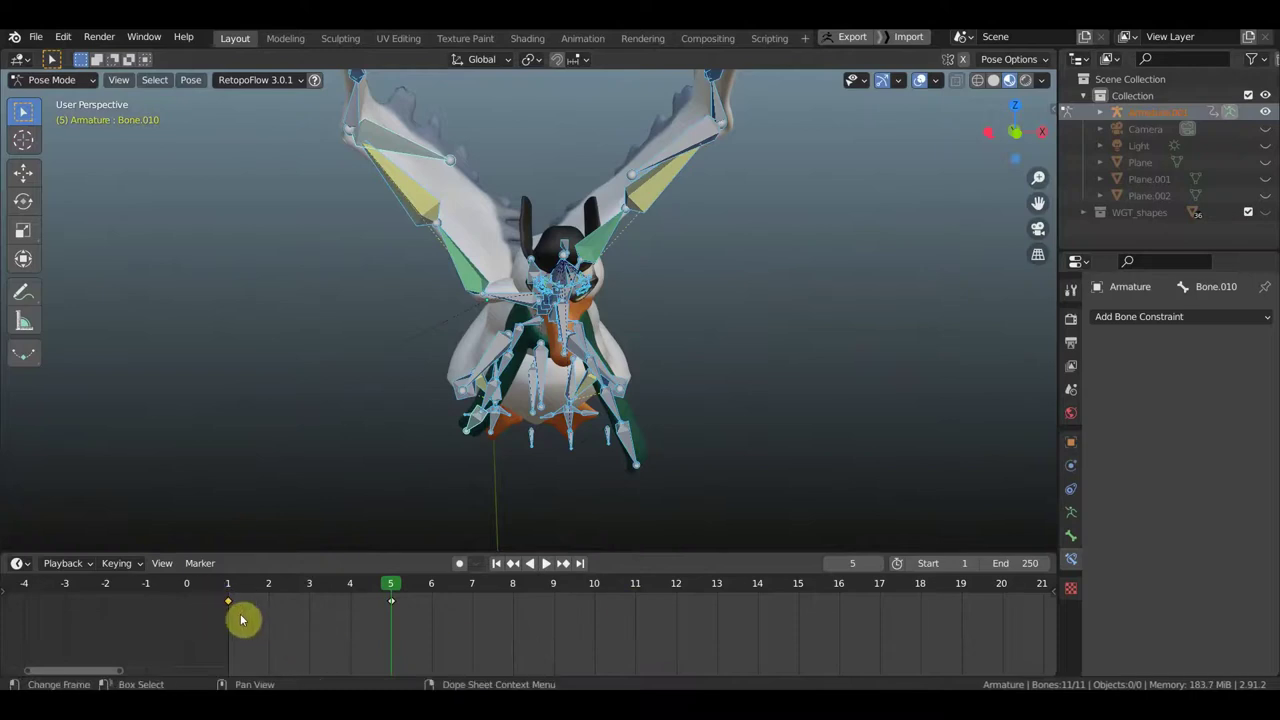
pyautogui.hotkey('shift', 'd')
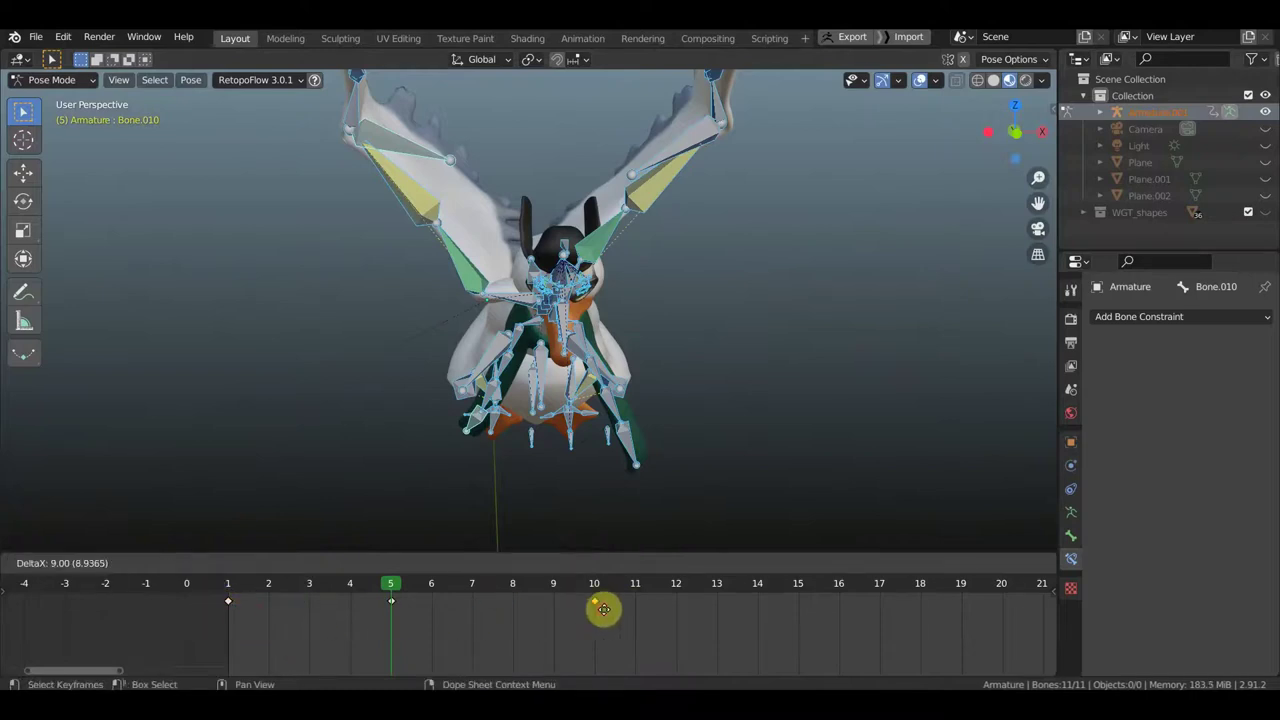
pyautogui.click(603, 609)
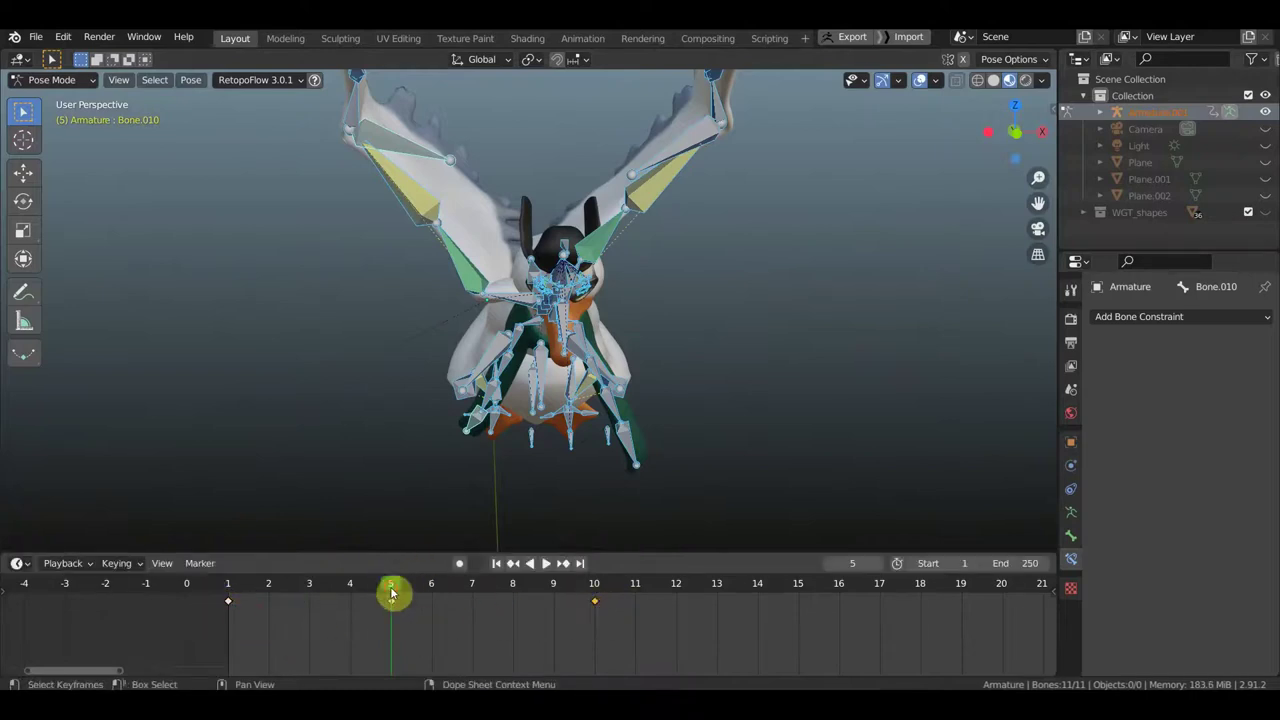
pyautogui.moveTo(391, 594); pyautogui.dragTo(233, 579)
pyautogui.press('space')
pyautogui.press('space')
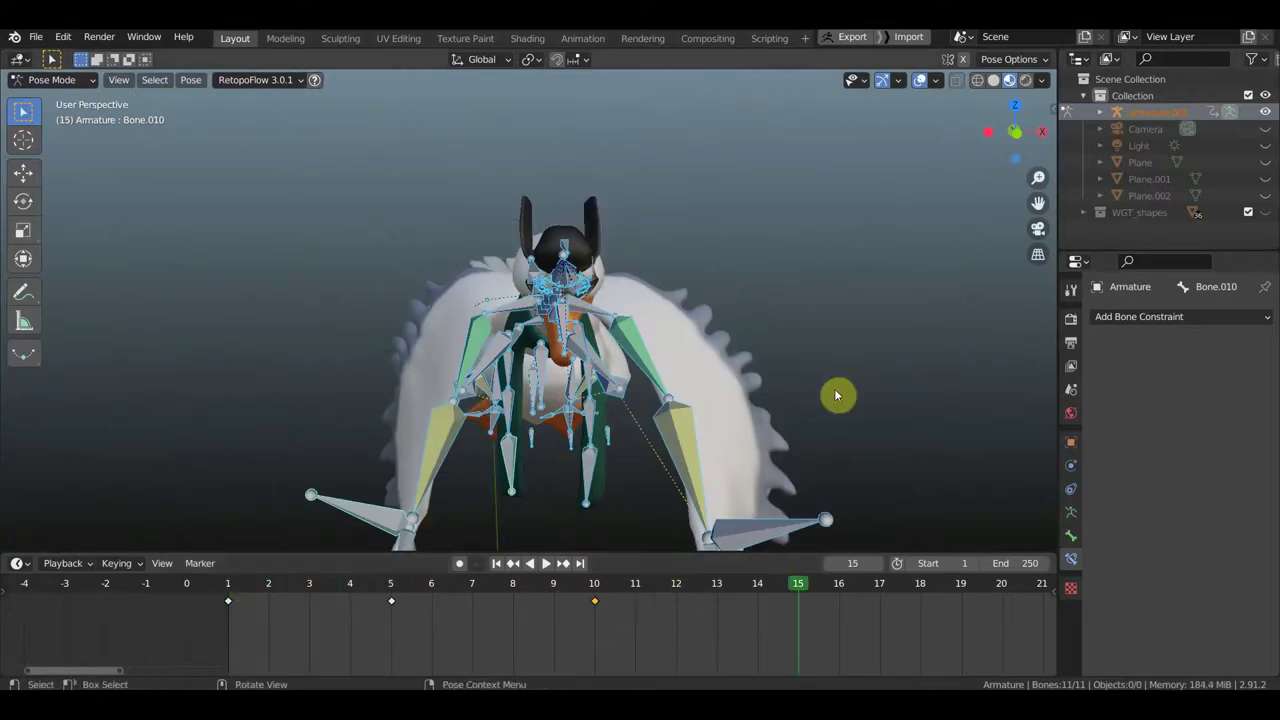
# Step: Orbit to a side view of the seagull and jump to frame 5 to inspect the raised wings
pyautogui.scroll(-6, 836, 395)
pyautogui.moveTo(820, 400)
pyautogui.mouseDown(button='middle')
pyautogui.moveTo(608, 400)
pyautogui.moveTo(766, 463)
pyautogui.moveTo(776, 422)
pyautogui.mouseUp(button='middle')
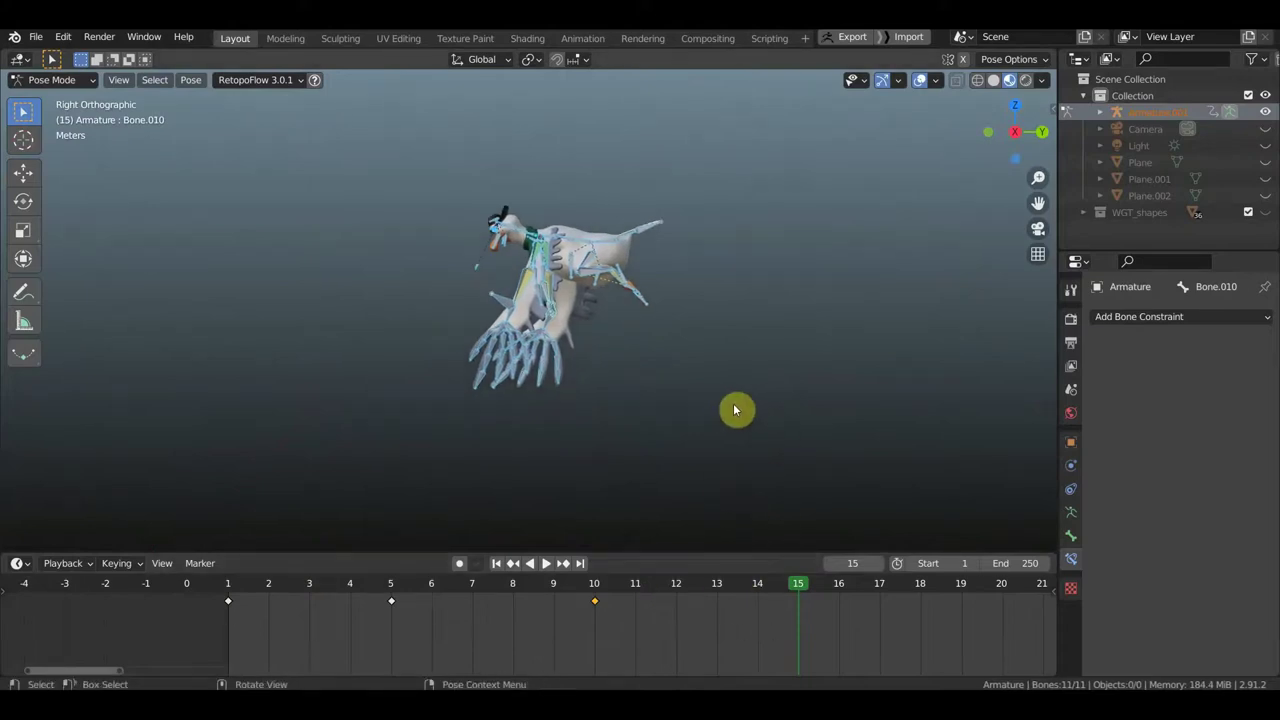
pyautogui.click(391, 590)
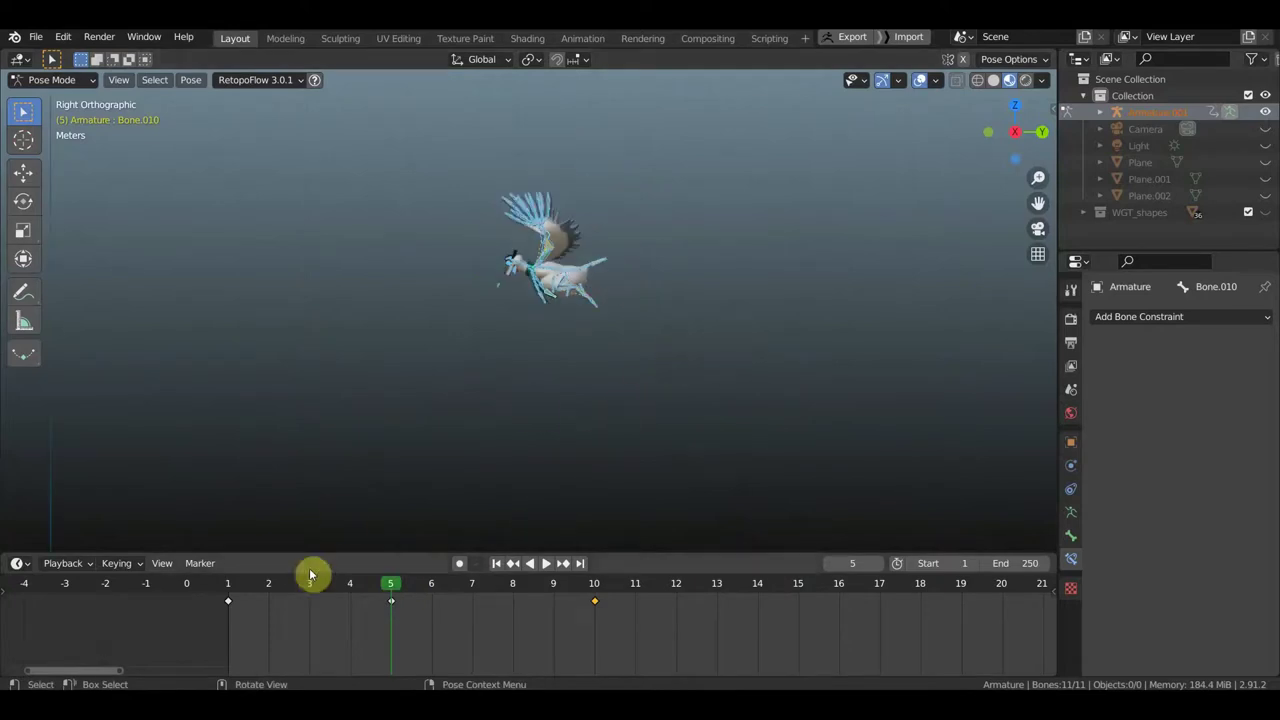
pyautogui.moveTo(387, 584)
pyautogui.mouseDown()
pyautogui.moveTo(262, 590)
pyautogui.moveTo(395, 599)
pyautogui.mouseUp()
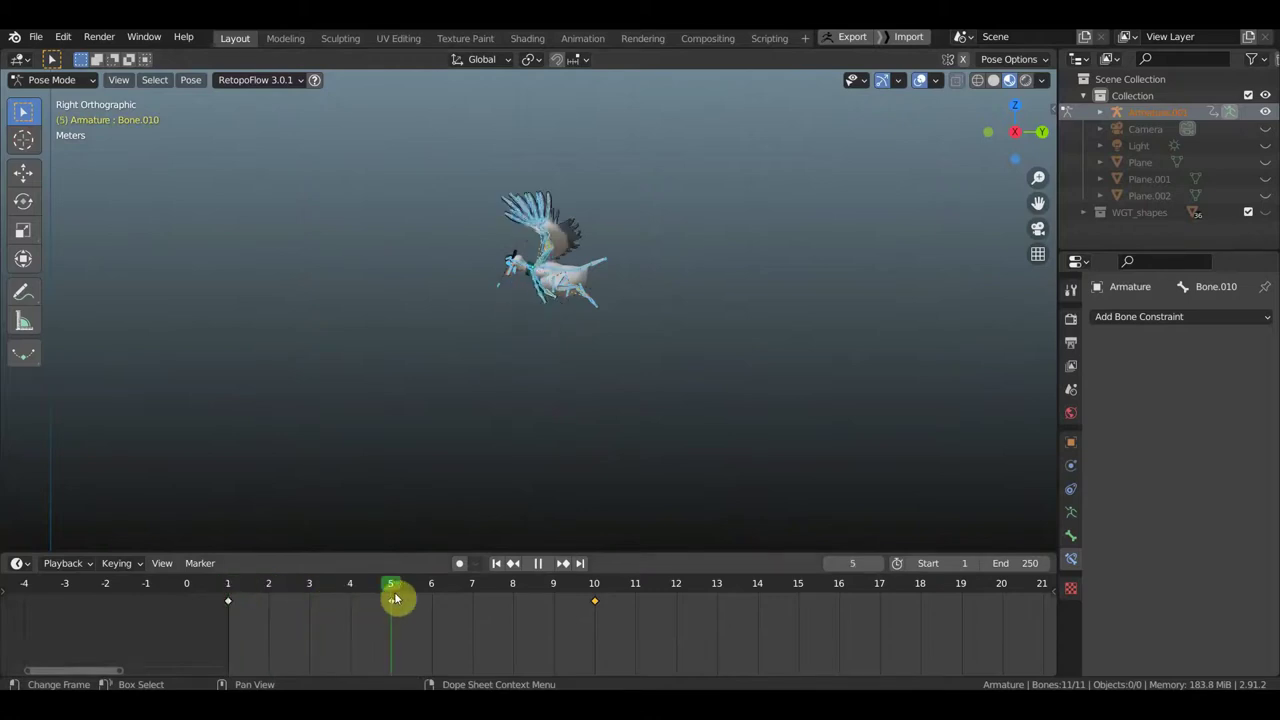
# Step: Undo a trial bone move and zoom in toward the bird's body
pyautogui.press('g')
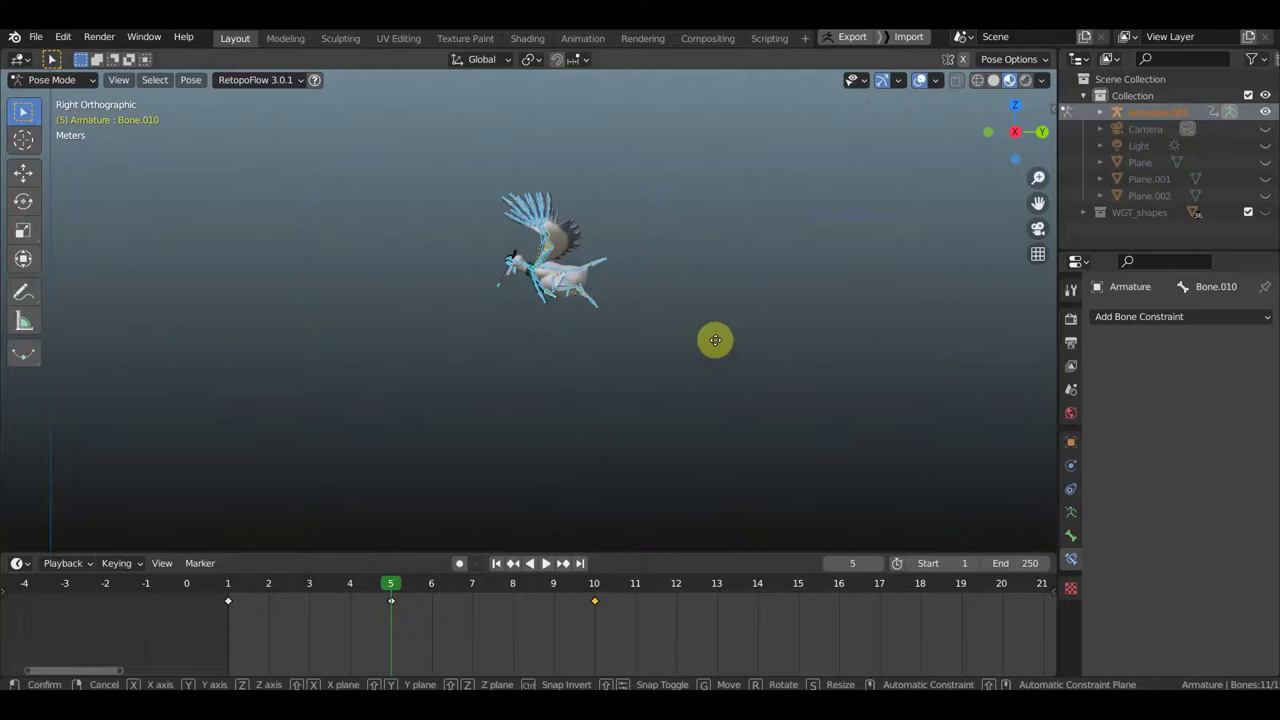
pyautogui.click(675, 360)
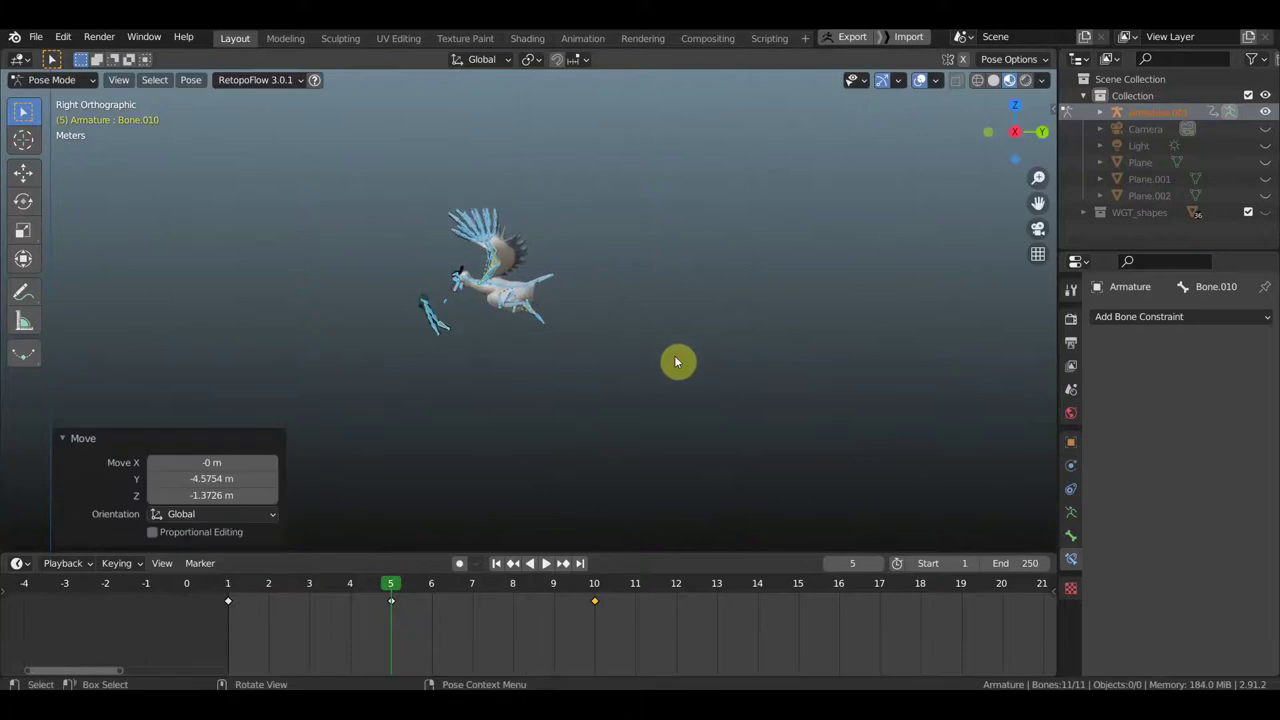
pyautogui.hotkey('ctrl', 'z')
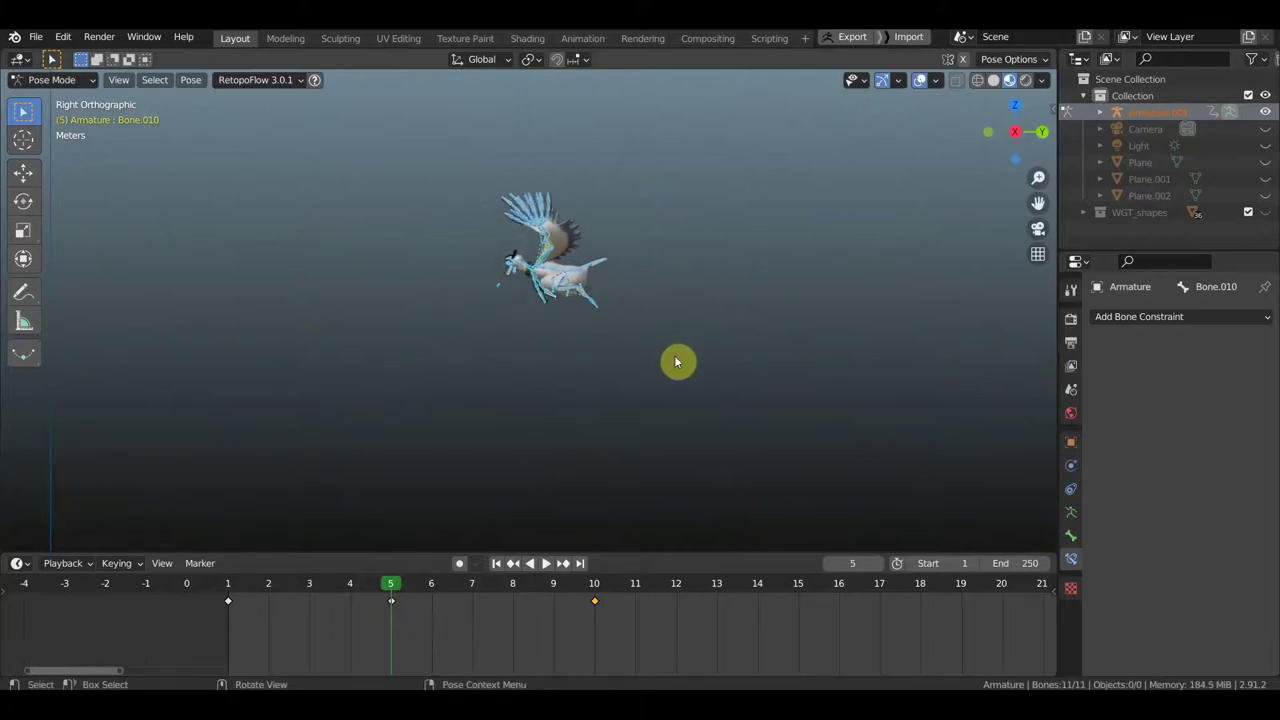
pyautogui.scroll(2, 674, 355)
pyautogui.scroll(3, 698, 330)
pyautogui.scroll(1, 698, 330)
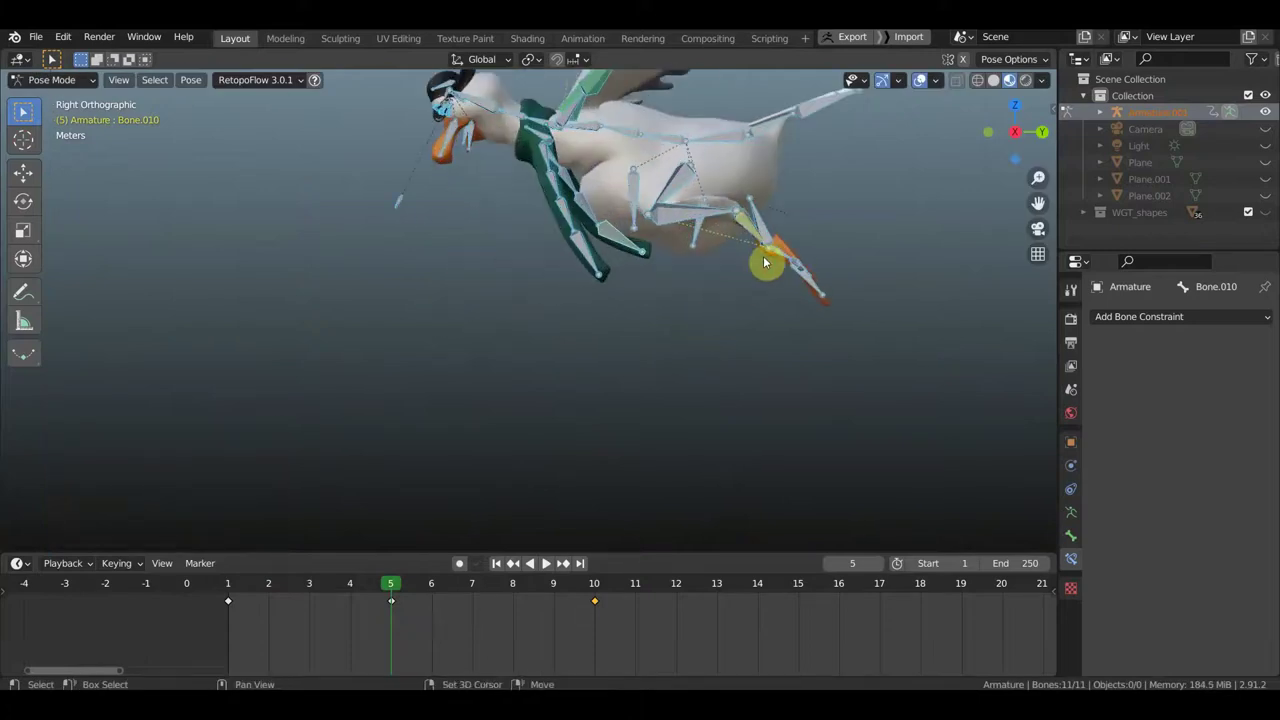
pyautogui.keyDown('shift'); pyautogui.moveTo(766, 263); pyautogui.dragTo(631, 369, button='middle'); pyautogui.keyUp('shift')
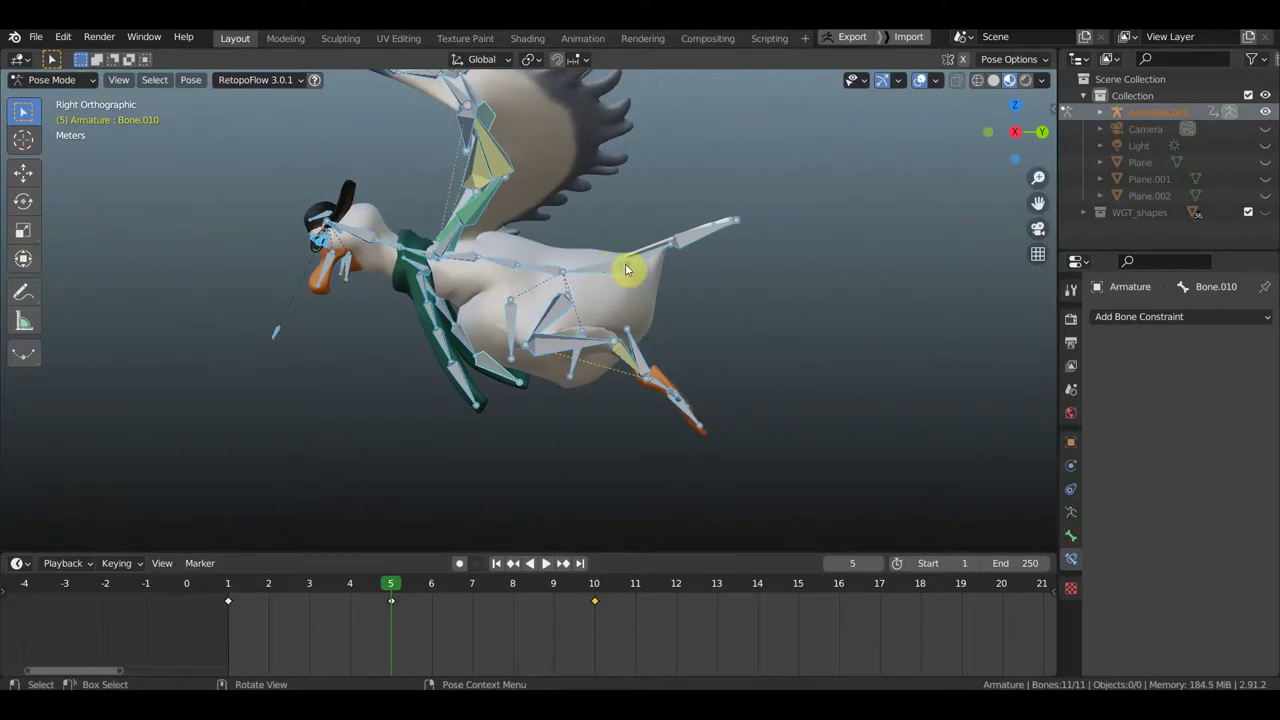
# Step: Select every bone of the Armature.001 rig
pyautogui.click(674, 316)
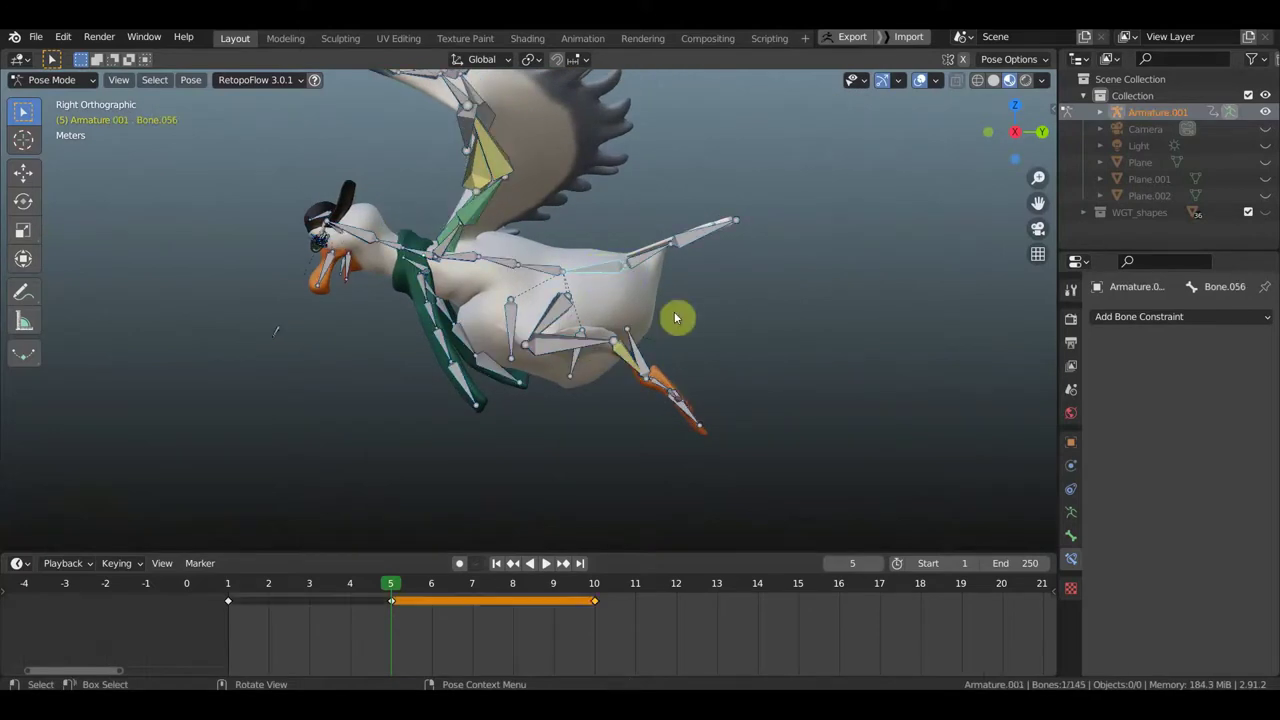
pyautogui.scroll(-2, 674, 316)
pyautogui.scroll(-2, 704, 316)
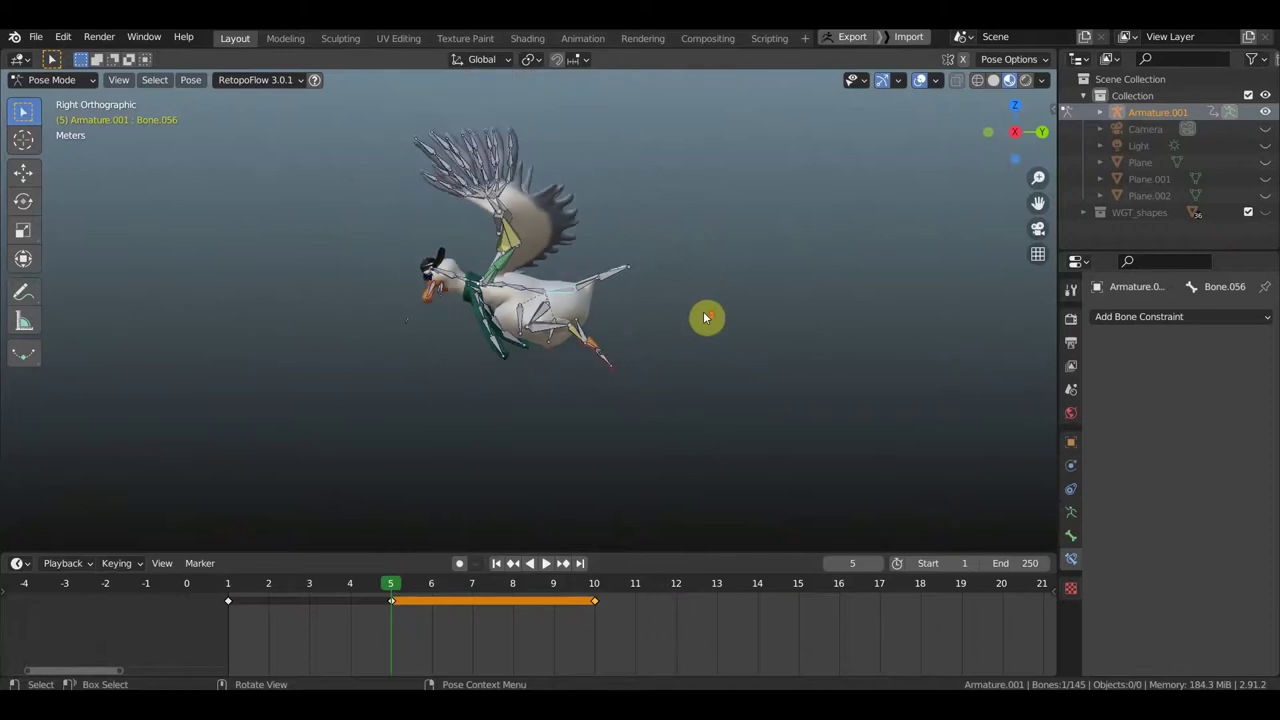
pyautogui.scroll(-1, 704, 317)
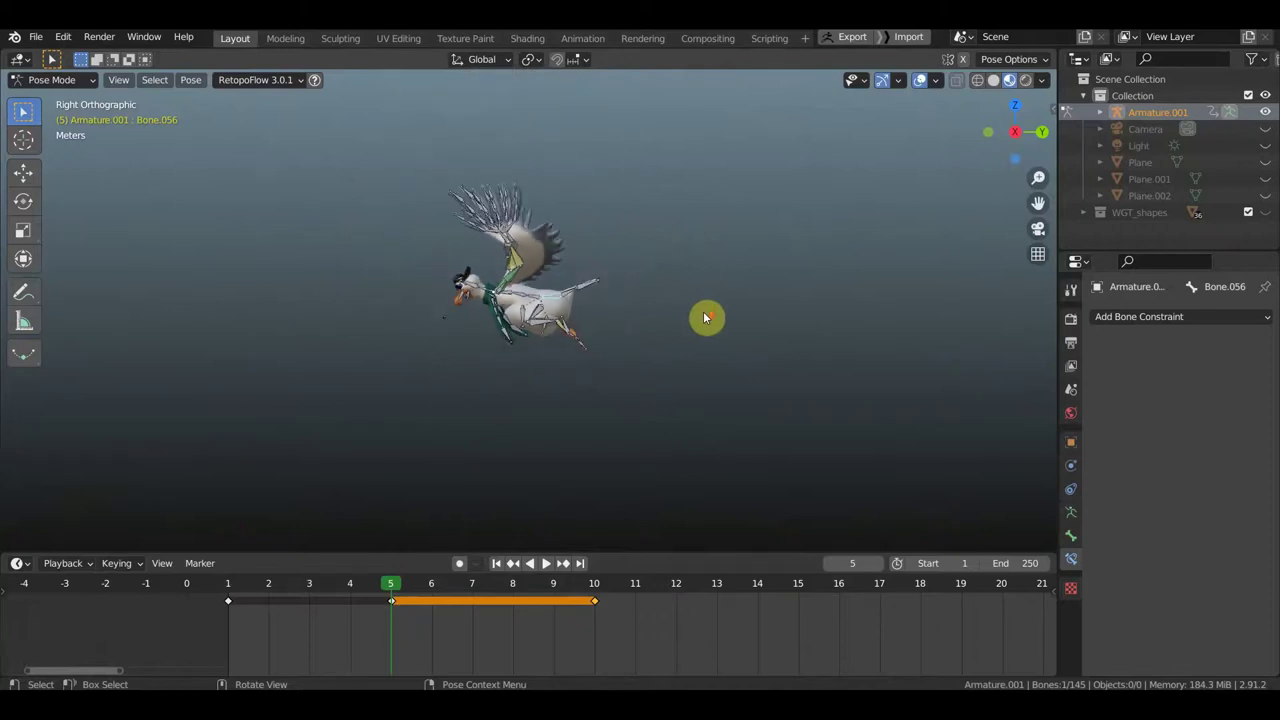
pyautogui.scroll(-2, 703, 319)
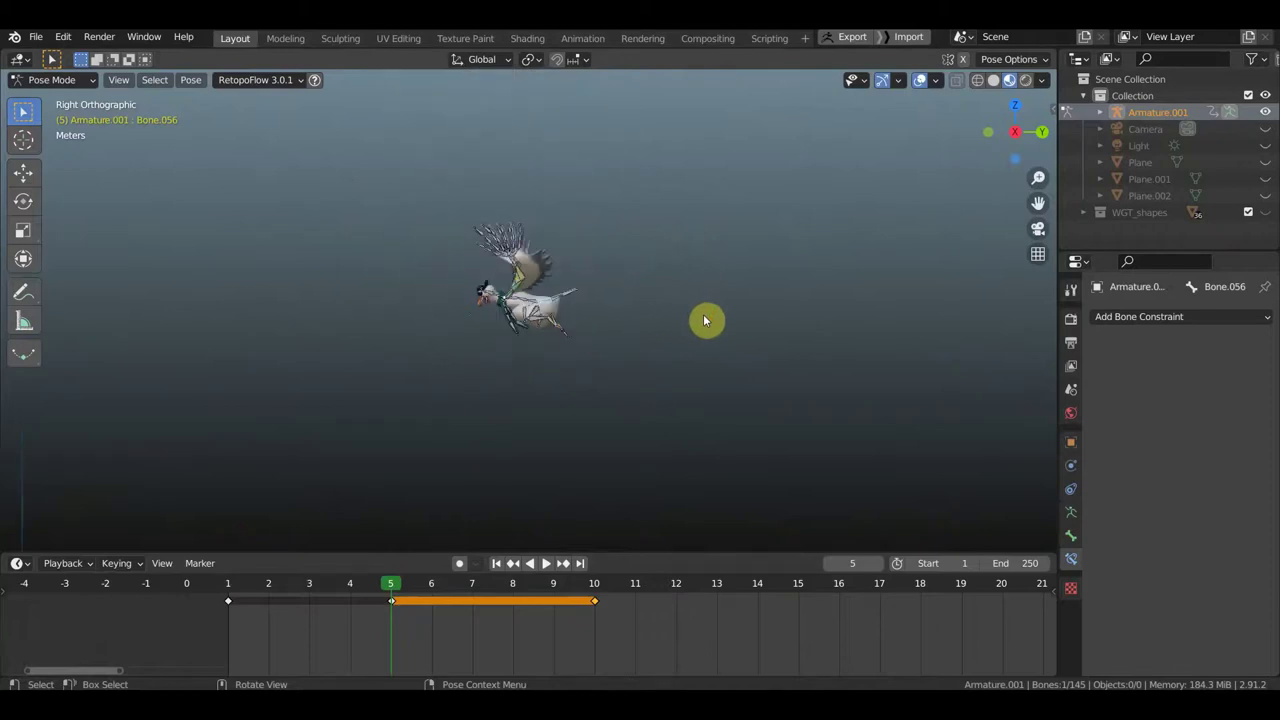
pyautogui.press('a')
pyautogui.scroll(1, 705, 320)
pyautogui.scroll(2, 691, 323)
pyautogui.scroll(3, 575, 322)
# Step: Check the rig in front and right numpad views, then start moving all selected bones
pyautogui.moveTo(575, 322); pyautogui.dragTo(638, 323, button='middle')
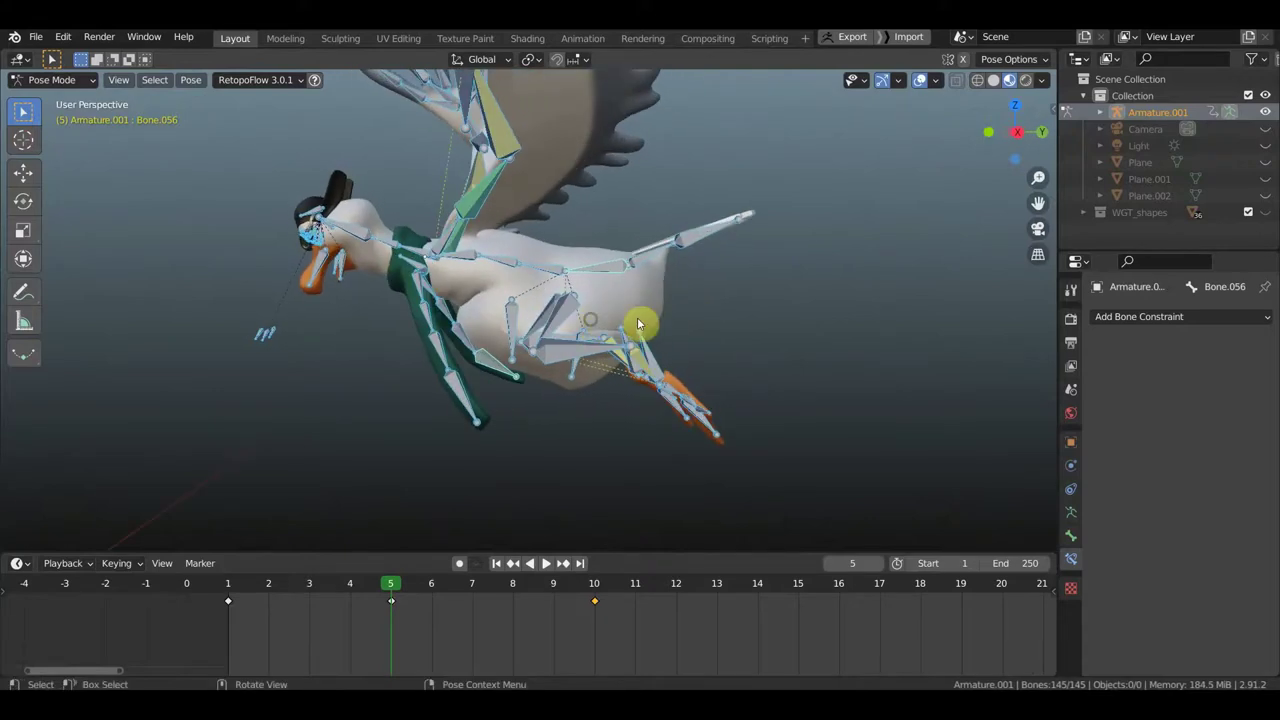
pyautogui.press('KP_1')
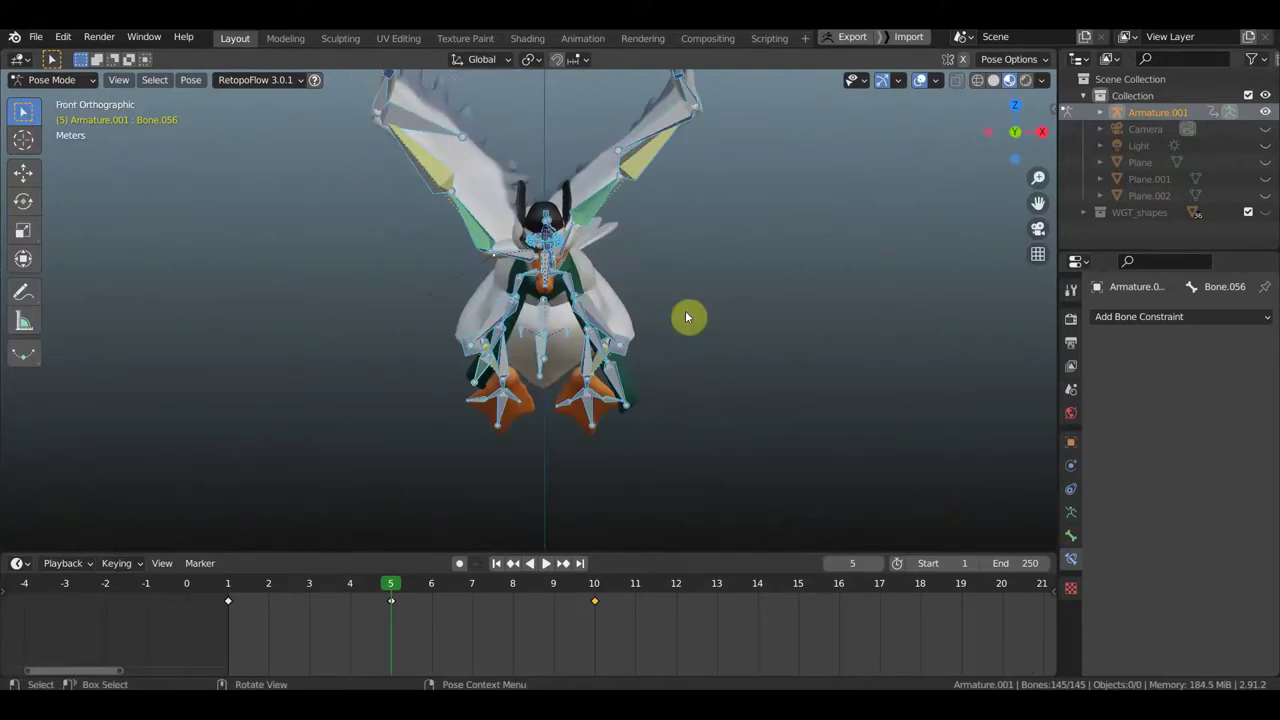
pyautogui.press('KP_3')
pyautogui.scroll(-2, 710, 310)
pyautogui.scroll(-2, 728, 312)
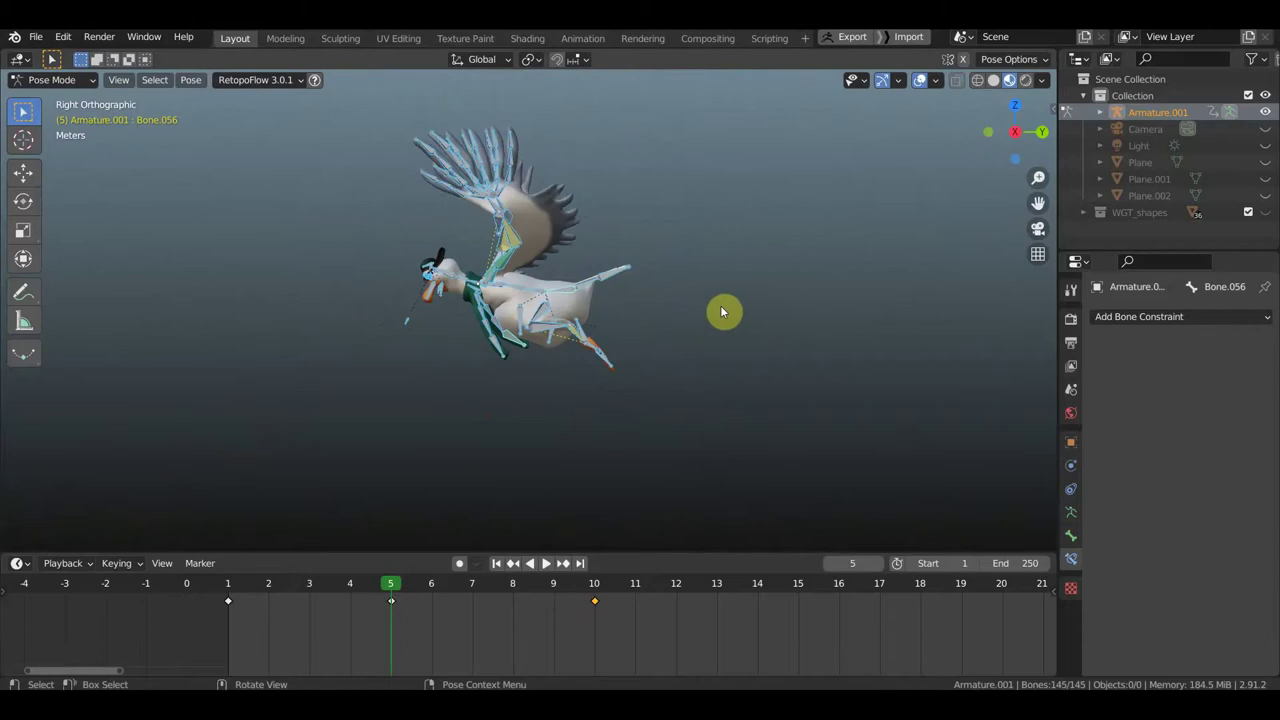
pyautogui.press('g')
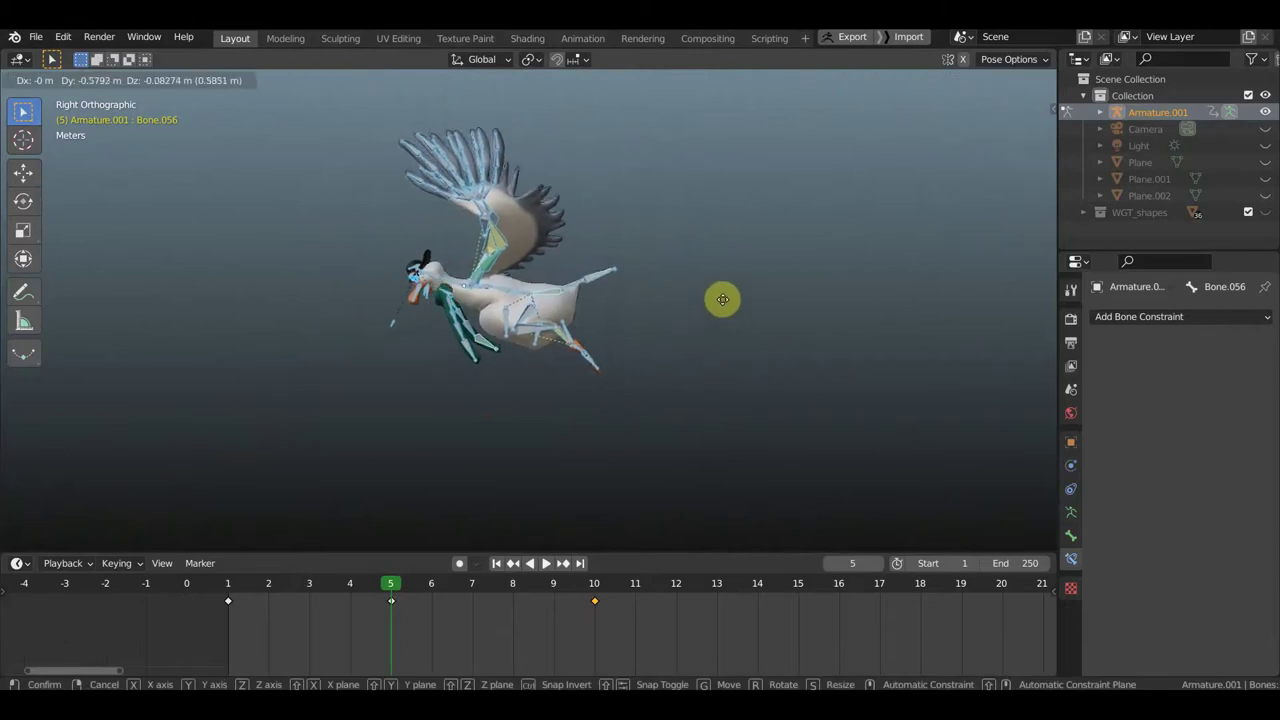
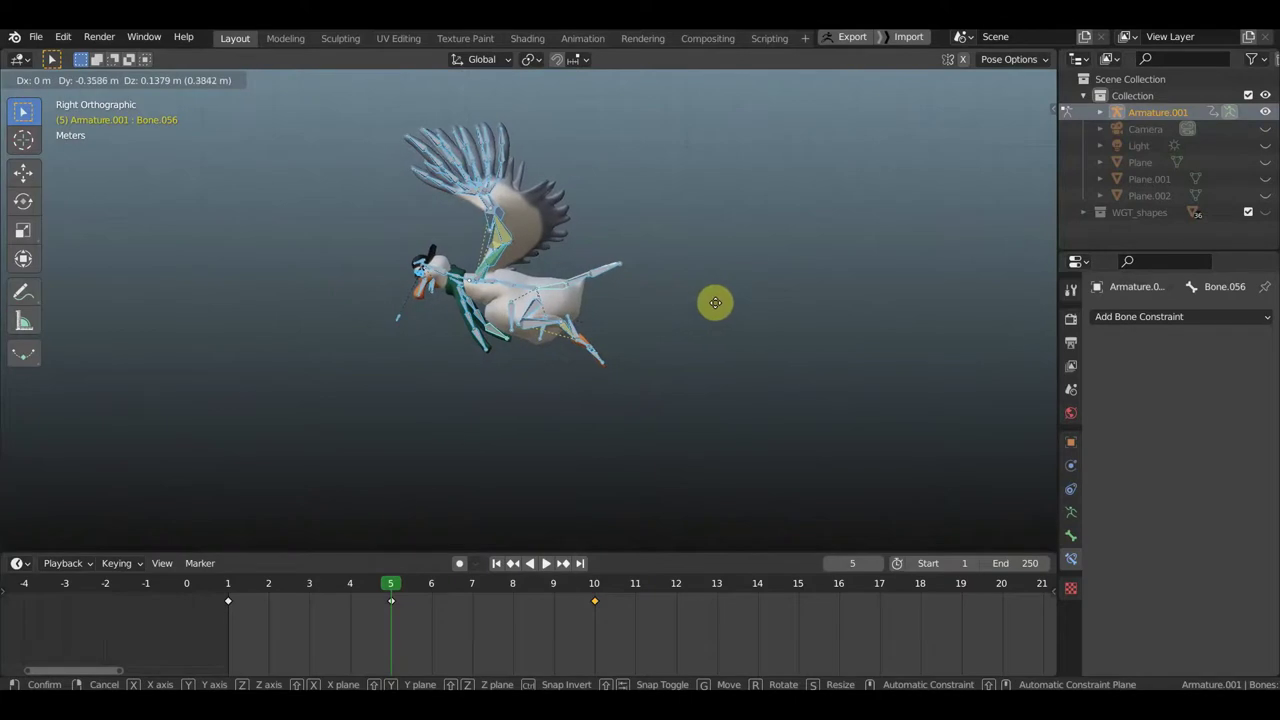
# Step: Confirm the seagull's frame 5 pose and select the scarf bone plus neck bone Bone.062
pyautogui.click(716, 302)
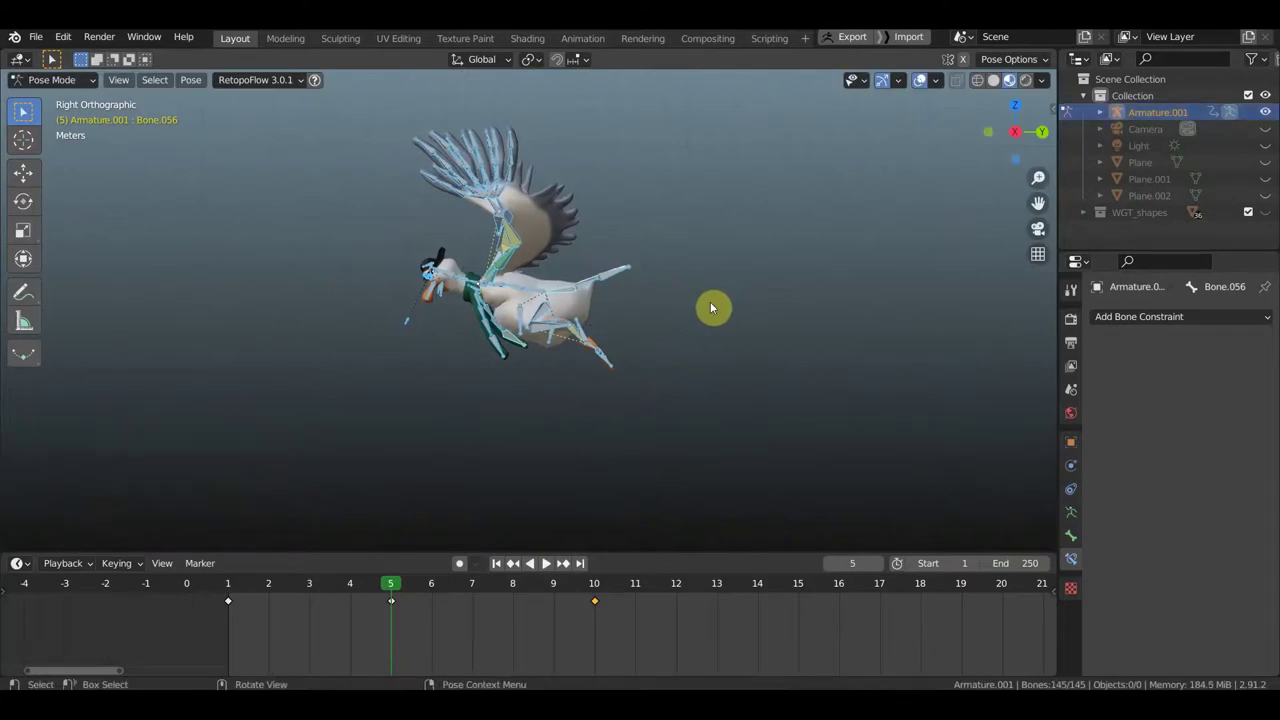
pyautogui.scroll(5, 660, 316)
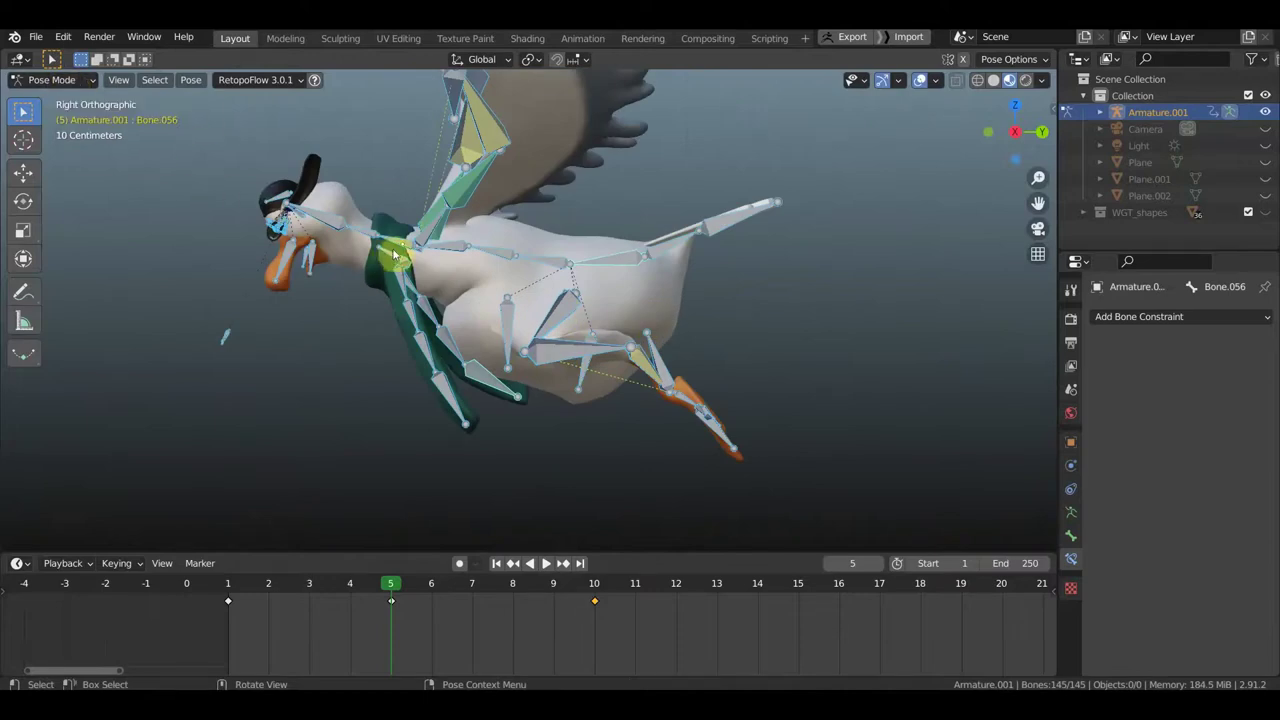
pyautogui.click(357, 247)
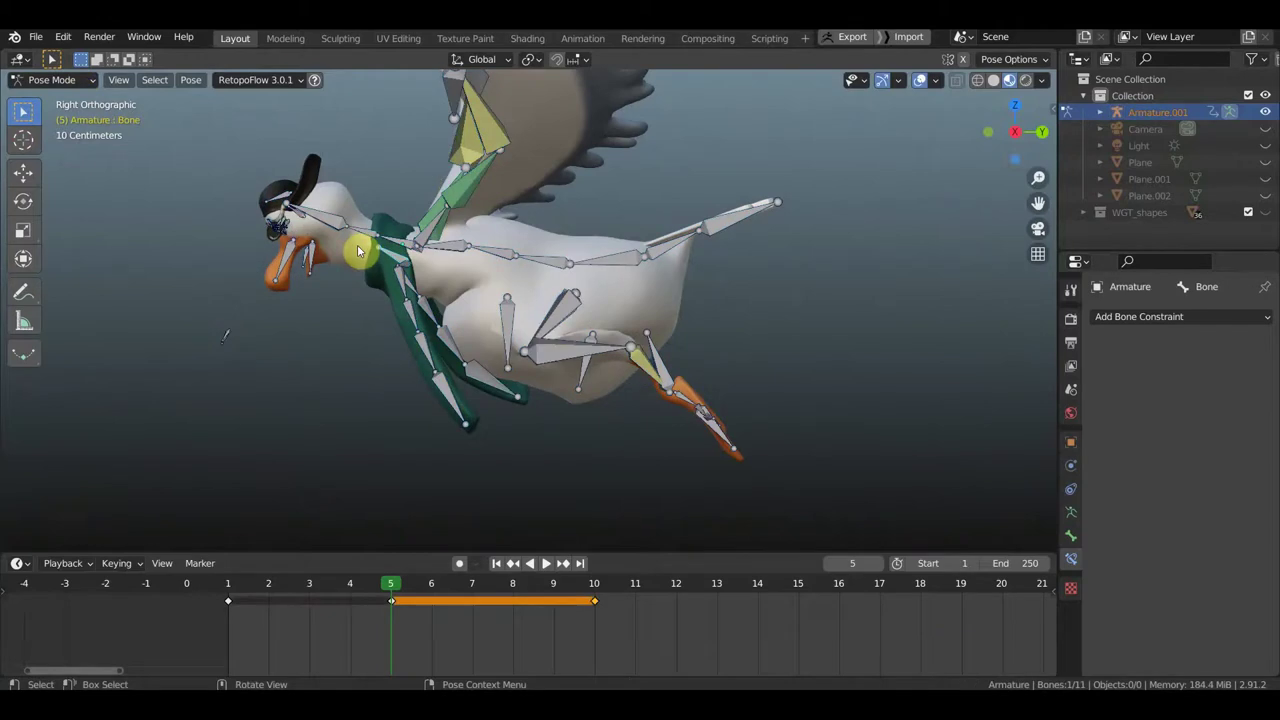
pyautogui.keyDown('shift'); pyautogui.click(450, 250); pyautogui.keyUp('shift')
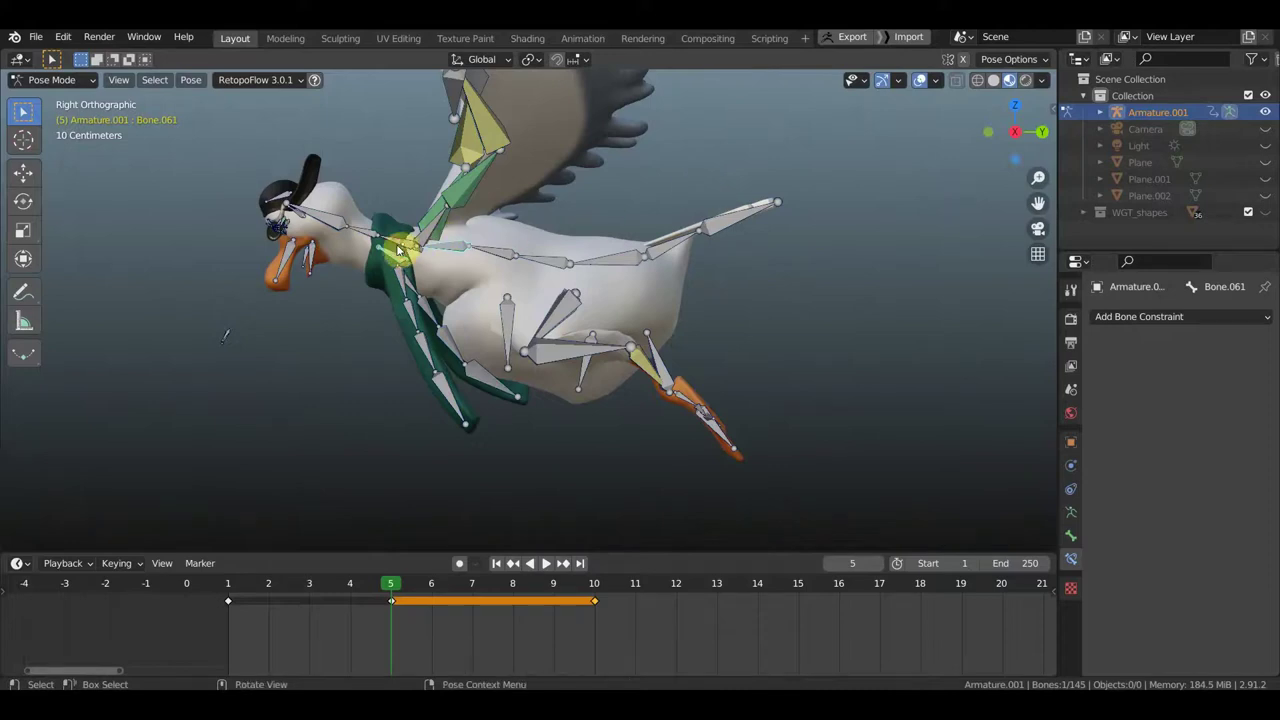
pyautogui.keyDown('shift'); pyautogui.click(398, 246); pyautogui.keyUp('shift')
pyautogui.keyDown('shift'); pyautogui.click(395, 199); pyautogui.keyUp('shift')
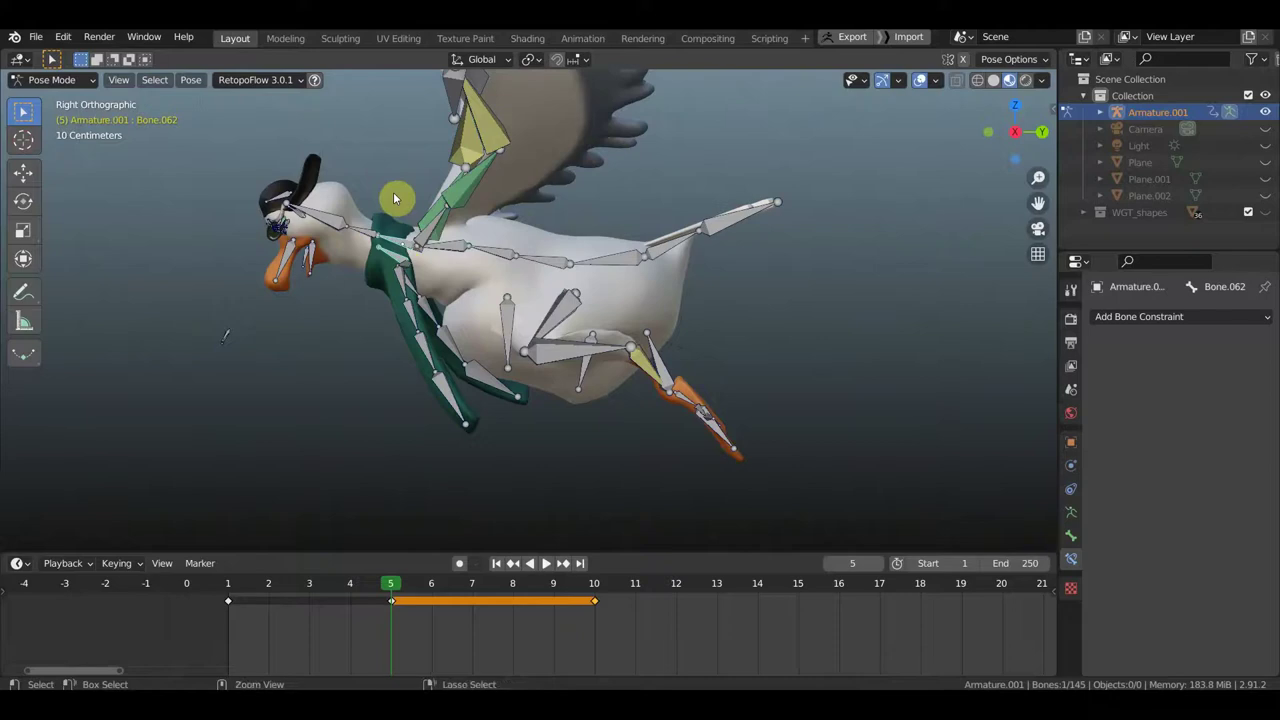
pyautogui.hotkey('ctrl', 'p')
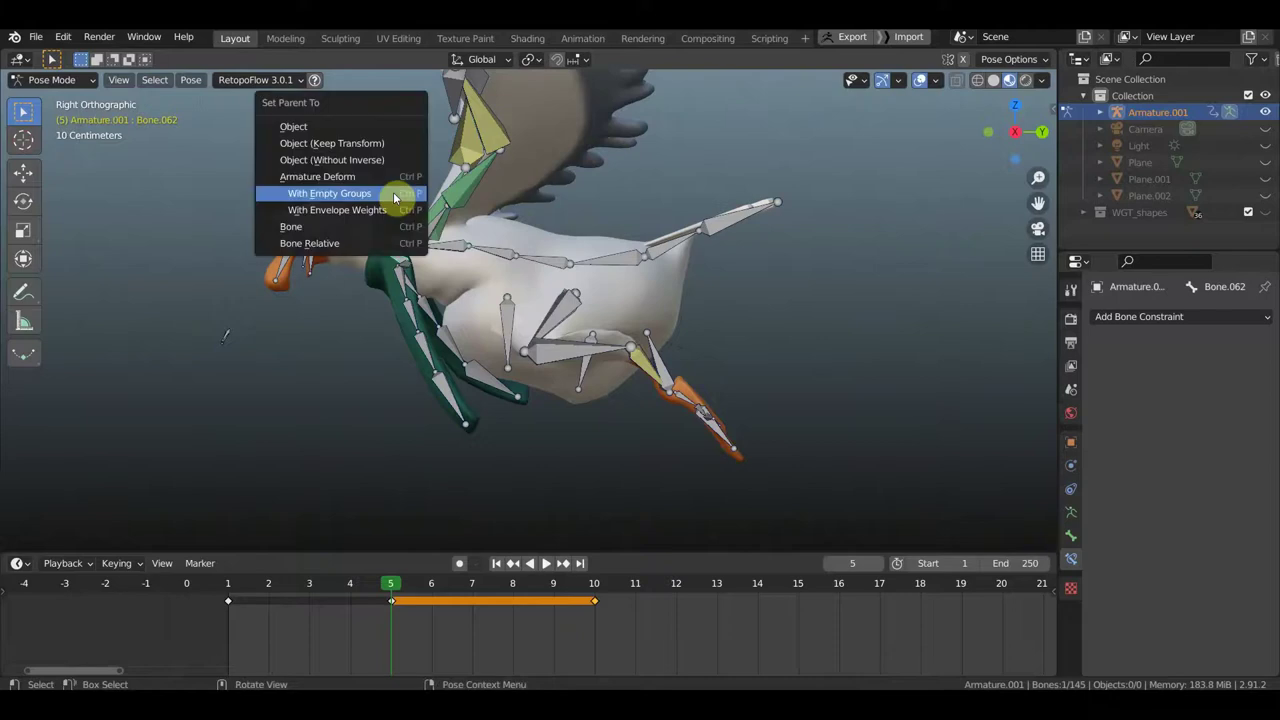
# Step: Parent the scarf rig to the neck bone and key its Location & Rotation at frame 5
pyautogui.click(338, 226)
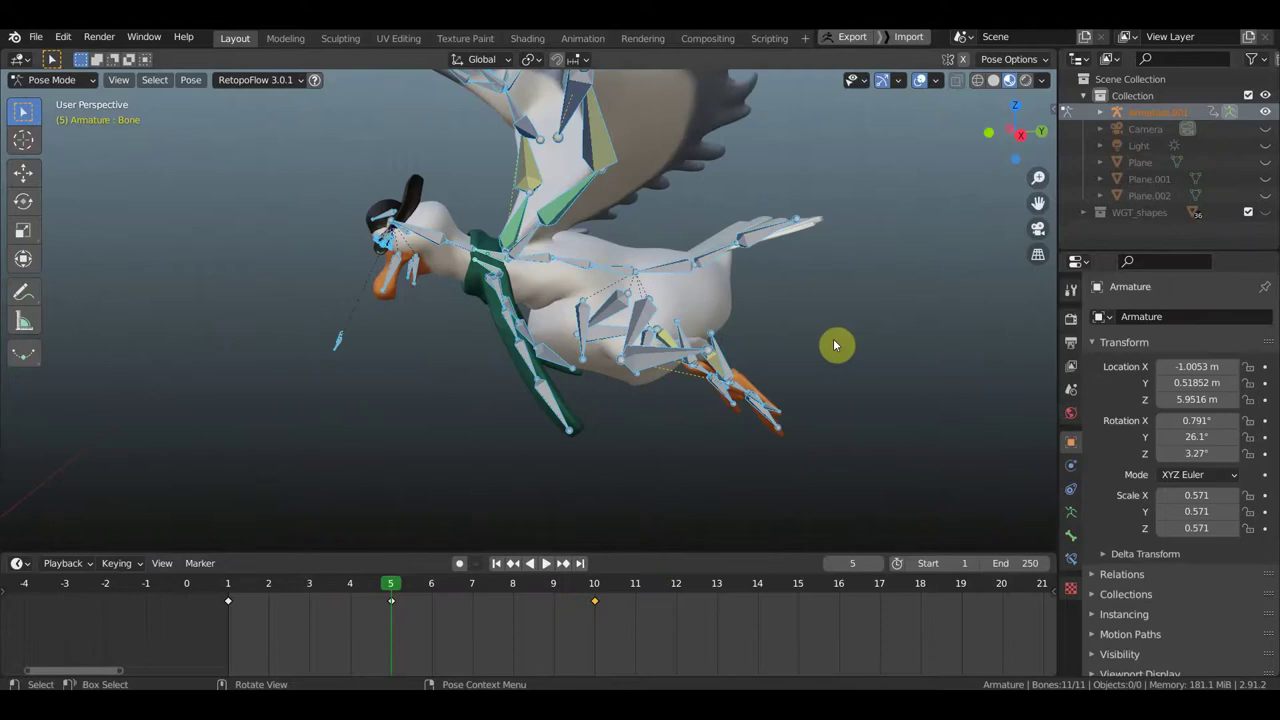
pyautogui.moveTo(838, 344); pyautogui.dragTo(825, 344, button='middle')
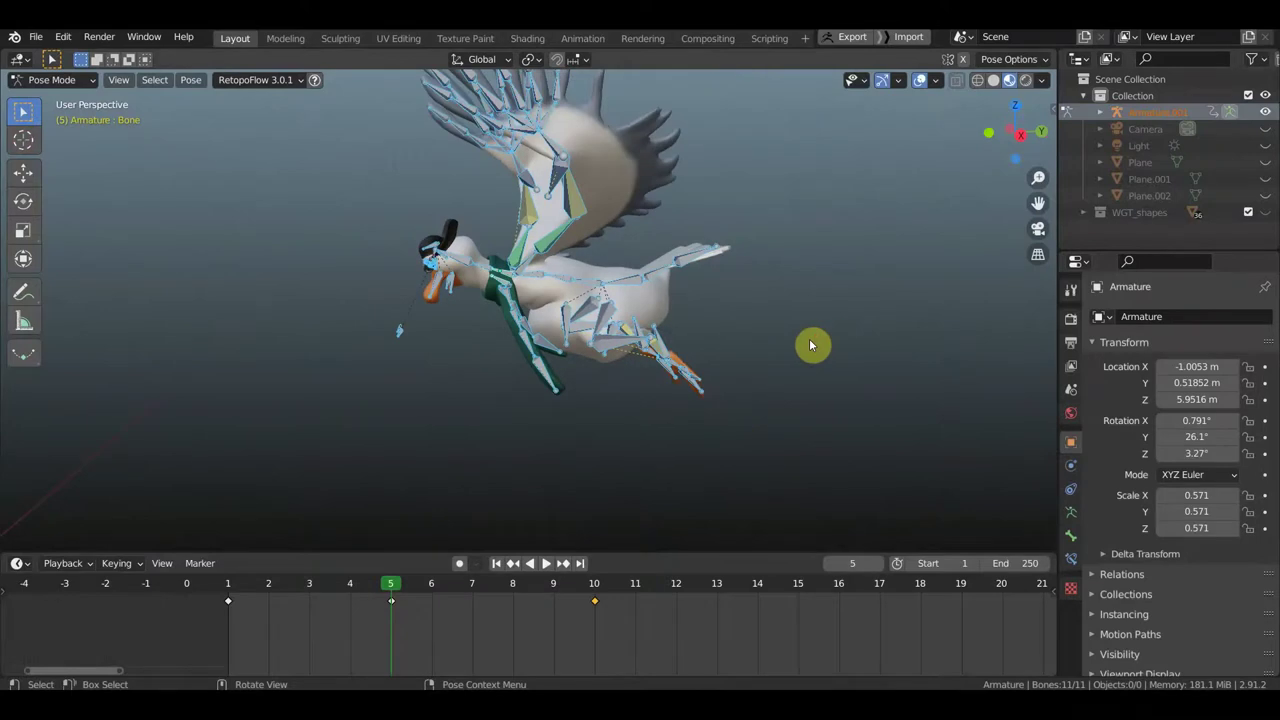
pyautogui.press('i')
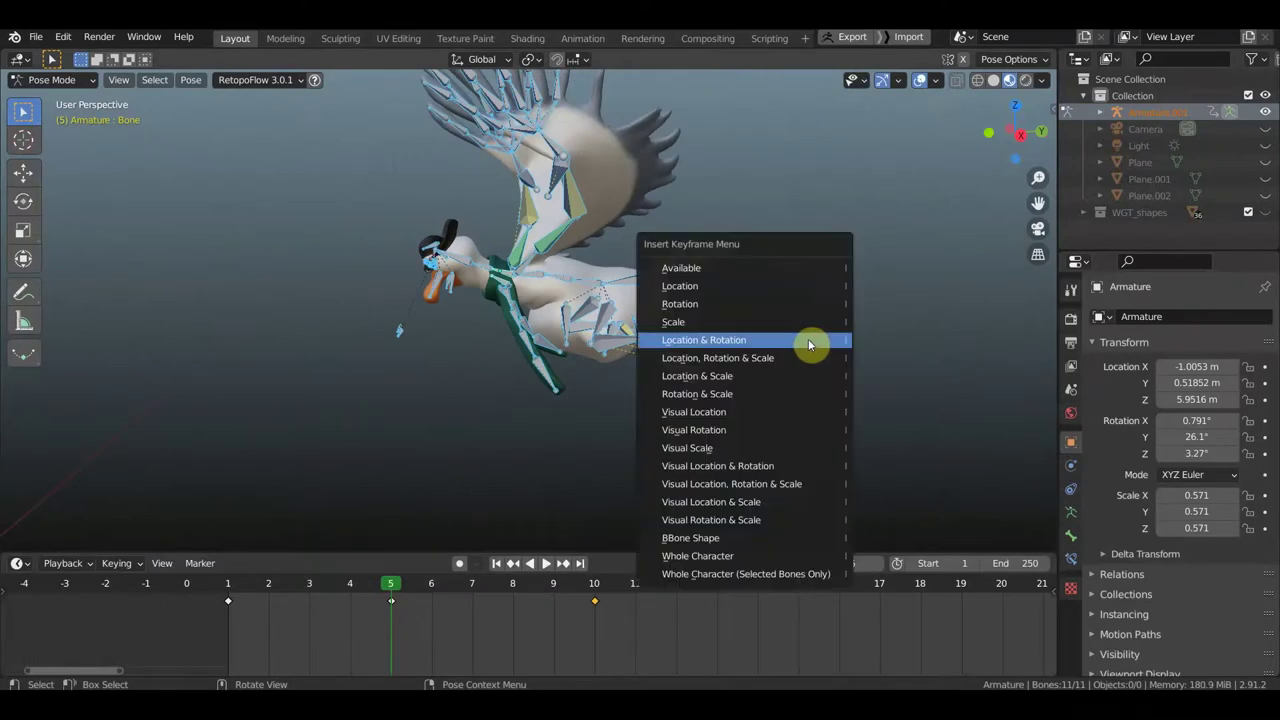
pyautogui.click(800, 341)
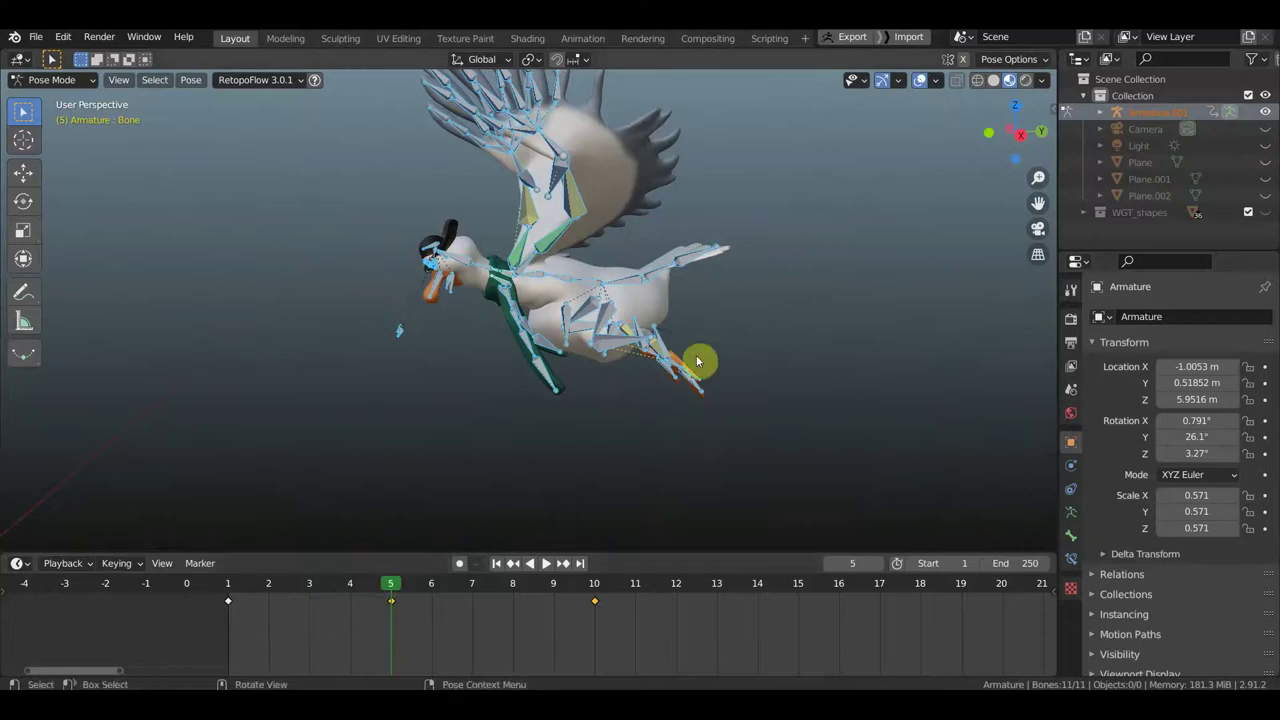
# Step: Test-move the scarf bones, then select the single scarf bone Bone.007
pyautogui.press('g')
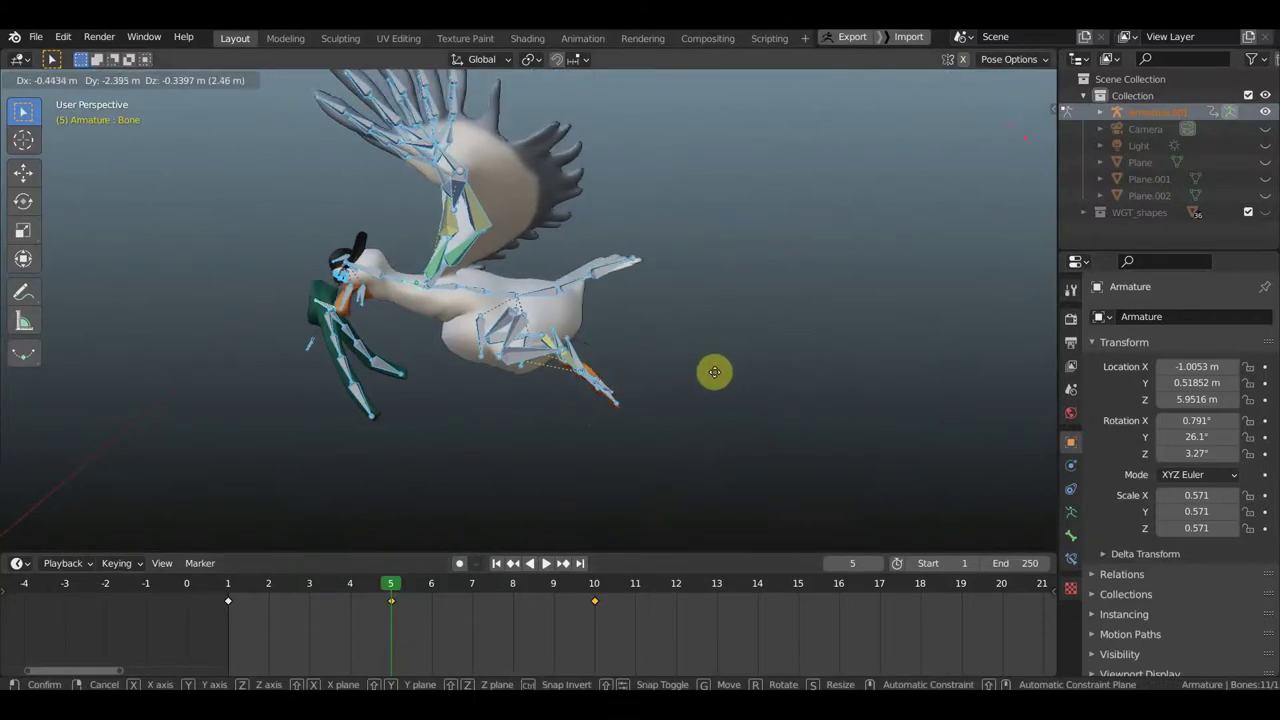
pyautogui.click(733, 403)
pyautogui.moveTo(733, 403); pyautogui.dragTo(733, 403, button='middle')
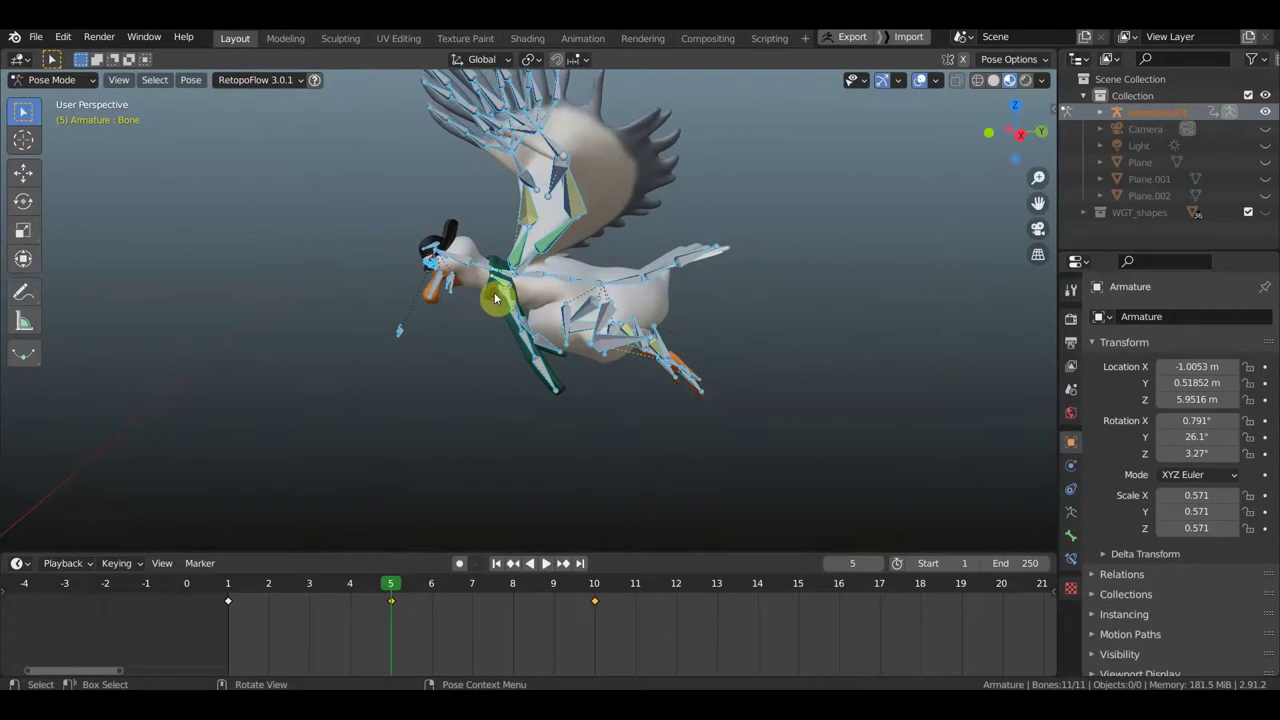
pyautogui.click(477, 273)
pyautogui.click(70, 80)
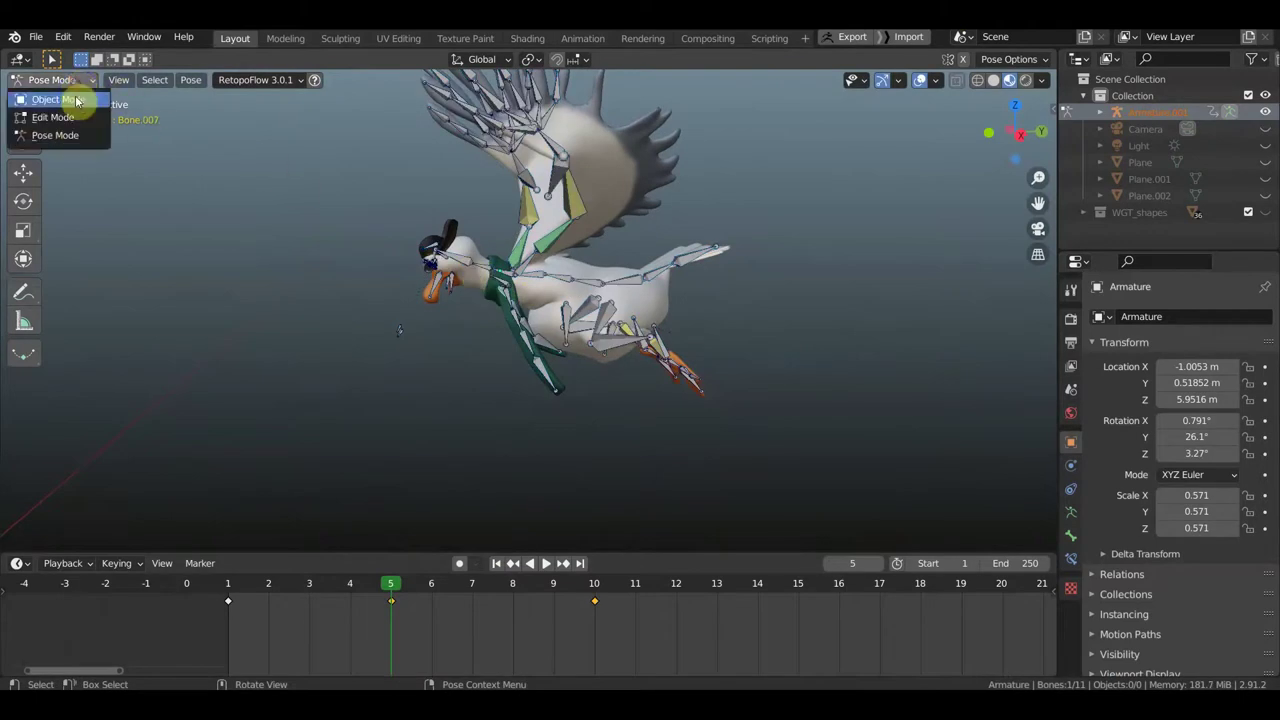
# Step: In Object Mode, set the scarf mesh's origin to its geometry
pyautogui.click(494, 296)
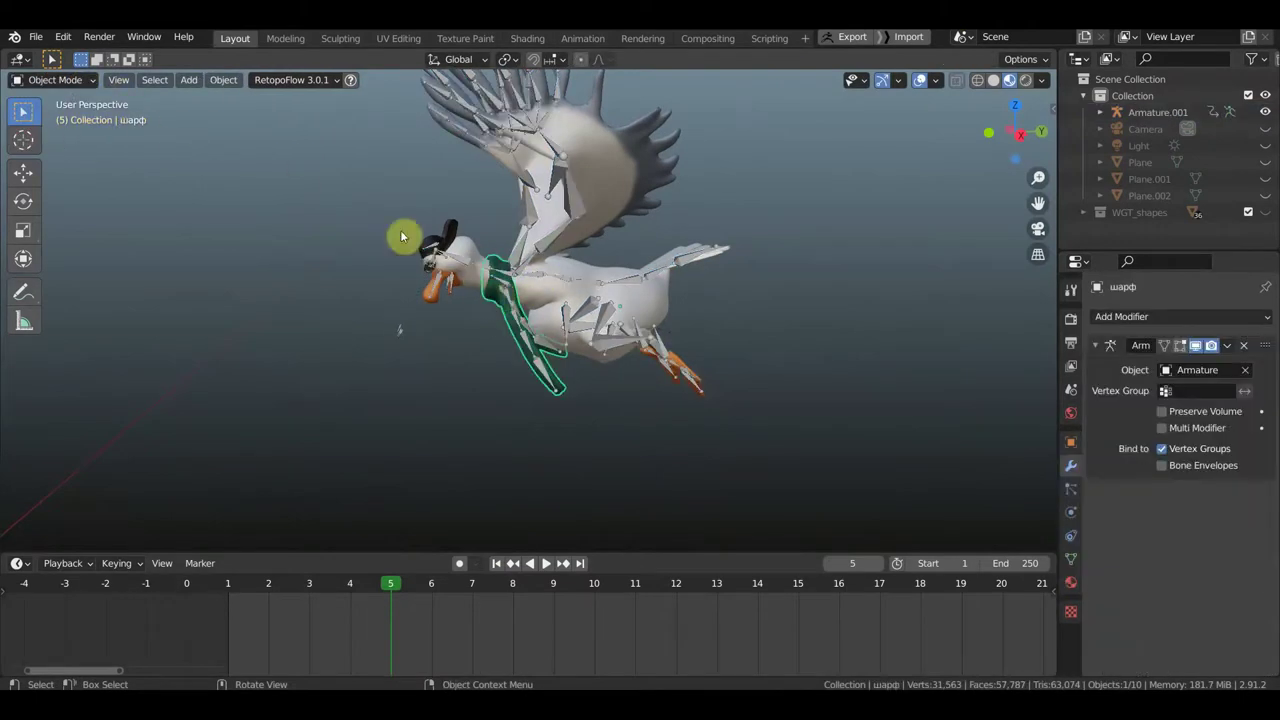
pyautogui.click(225, 80)
pyautogui.moveTo(249, 116)
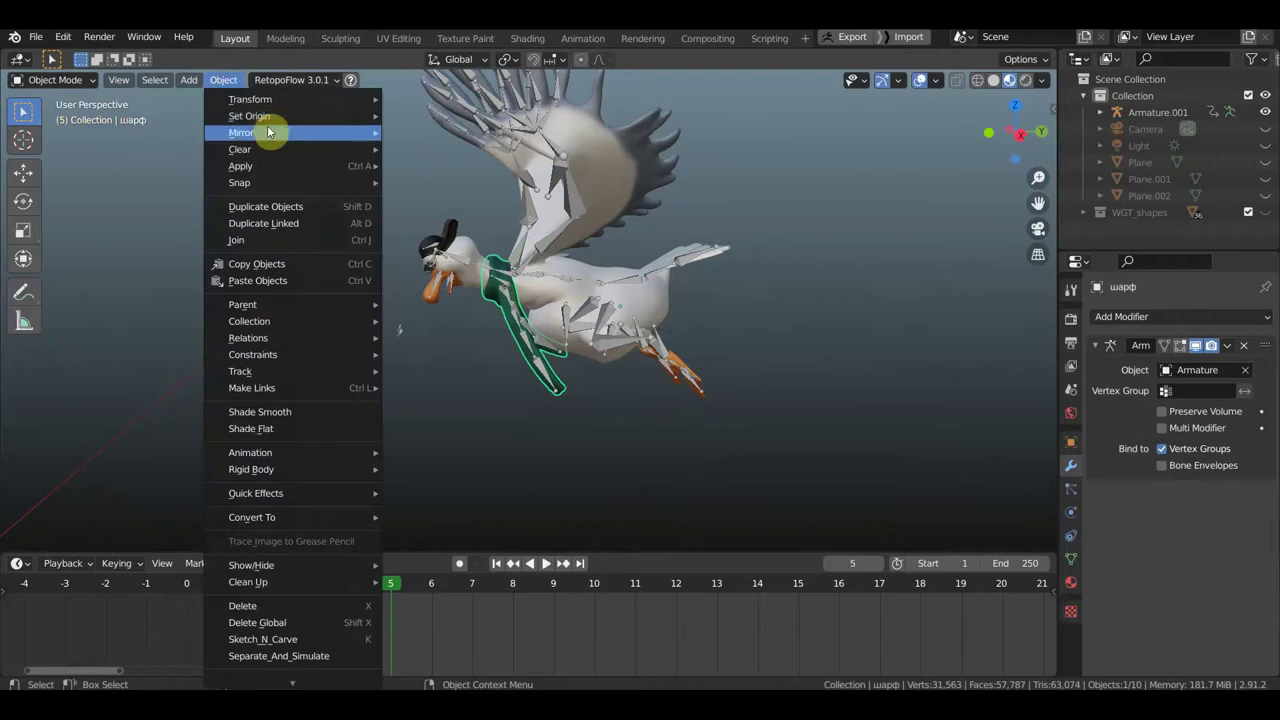
pyautogui.click(470, 133)
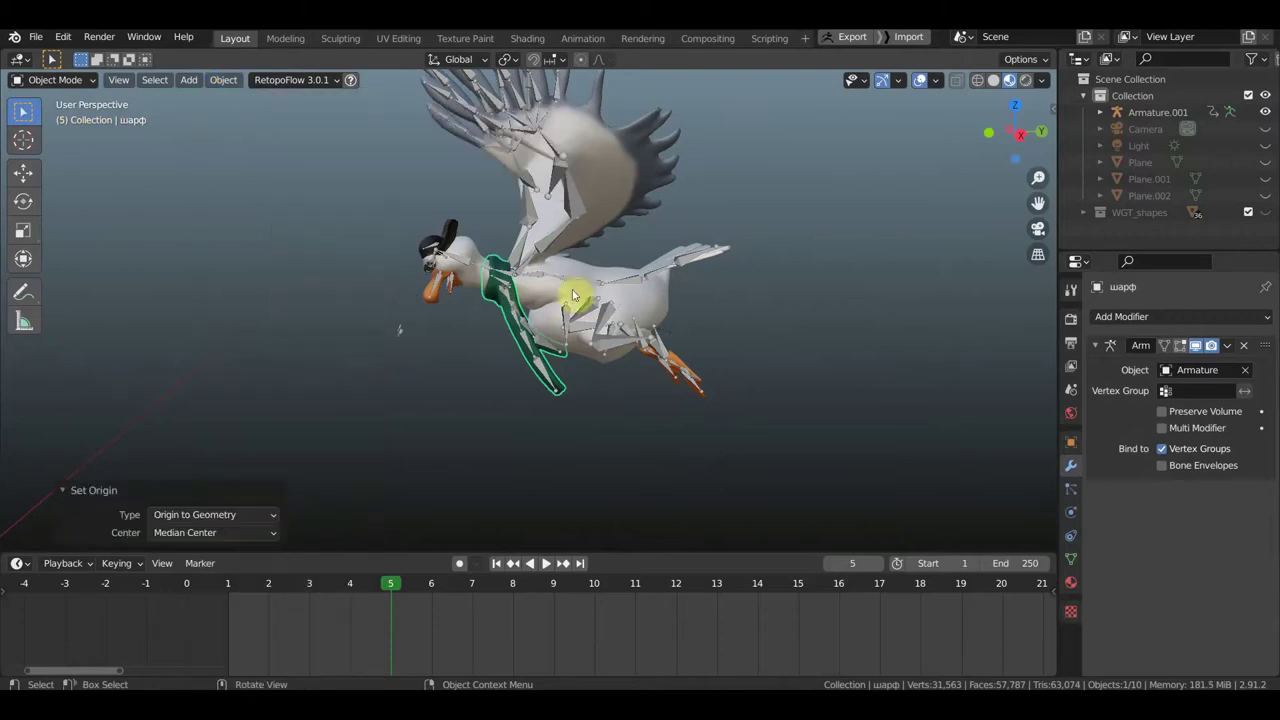
# Step: Select the seagull and scarf armatures together and switch them into Pose Mode
pyautogui.click(81, 80)
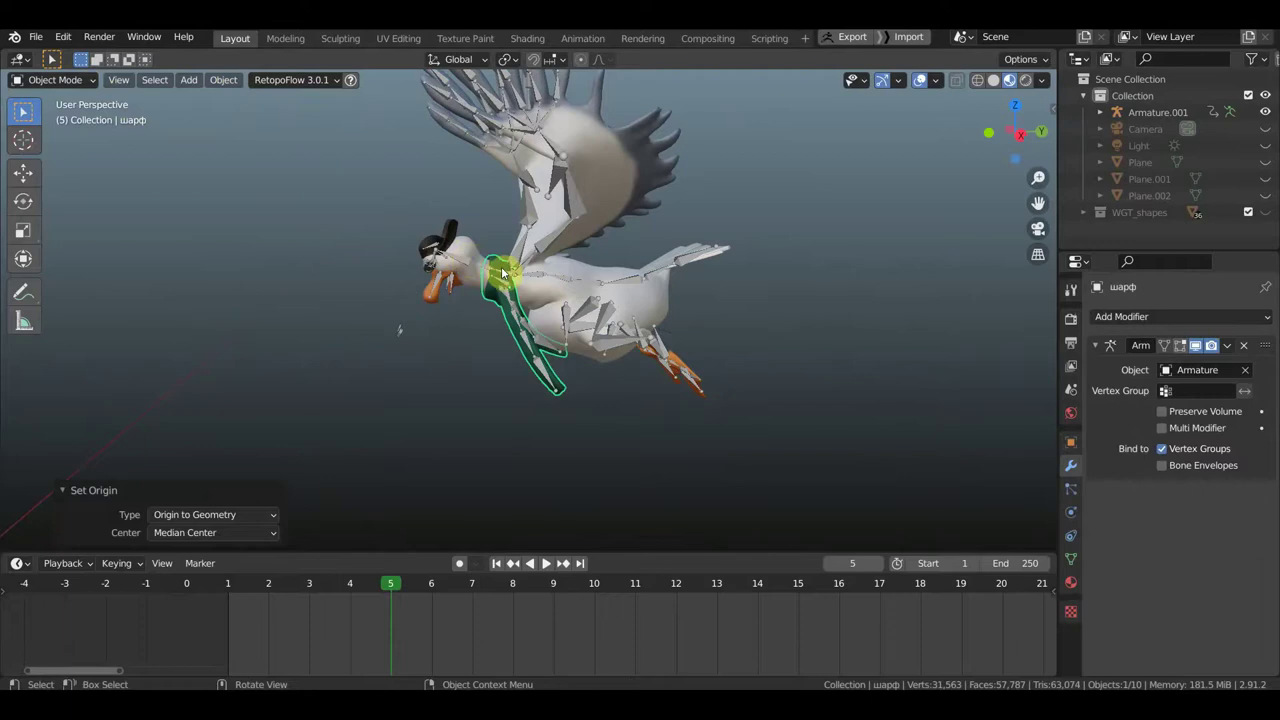
pyautogui.scroll(2, 460, 248)
pyautogui.scroll(2, 490, 248)
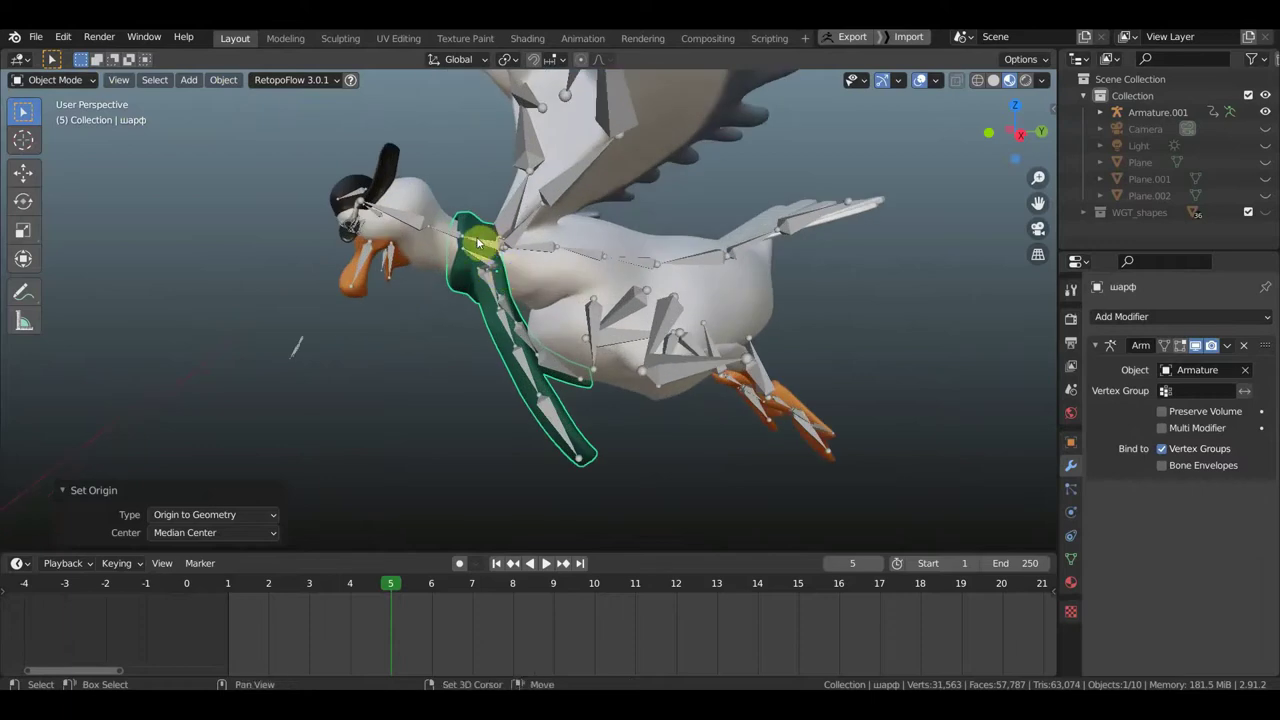
pyautogui.click(475, 243)
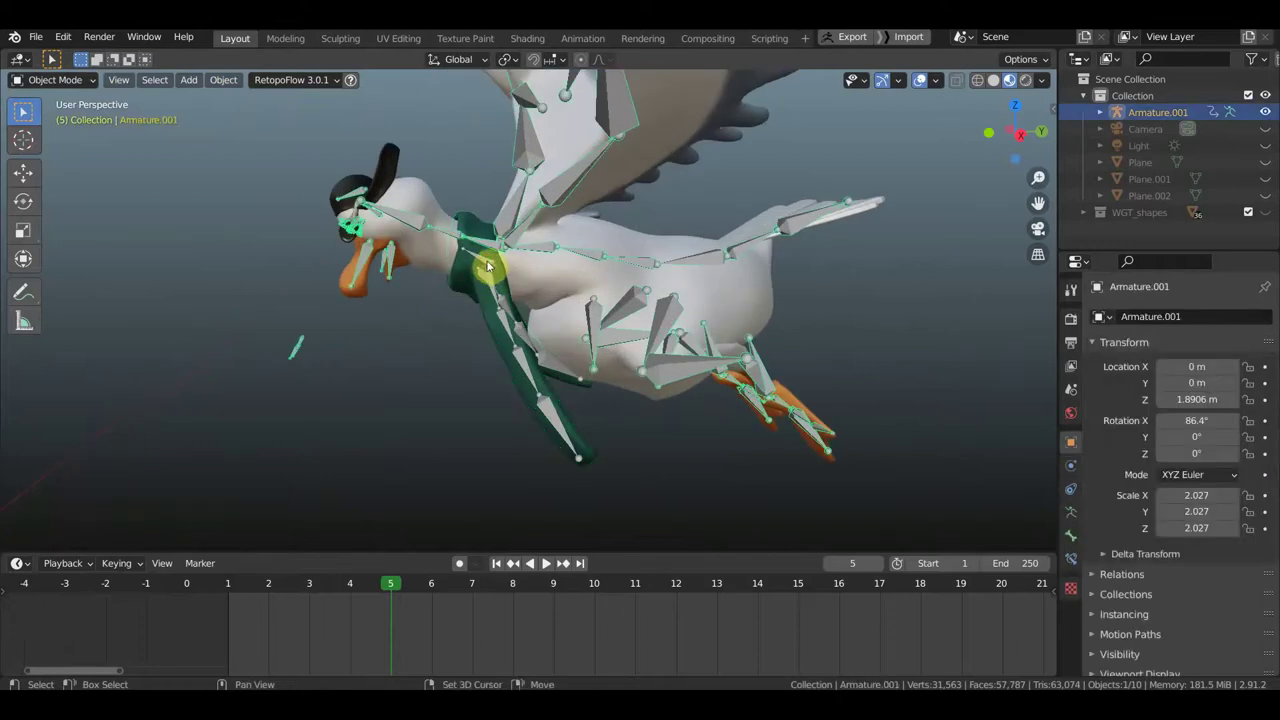
pyautogui.keyDown('shift'); pyautogui.click(488, 265); pyautogui.keyUp('shift')
pyautogui.click(55, 80)
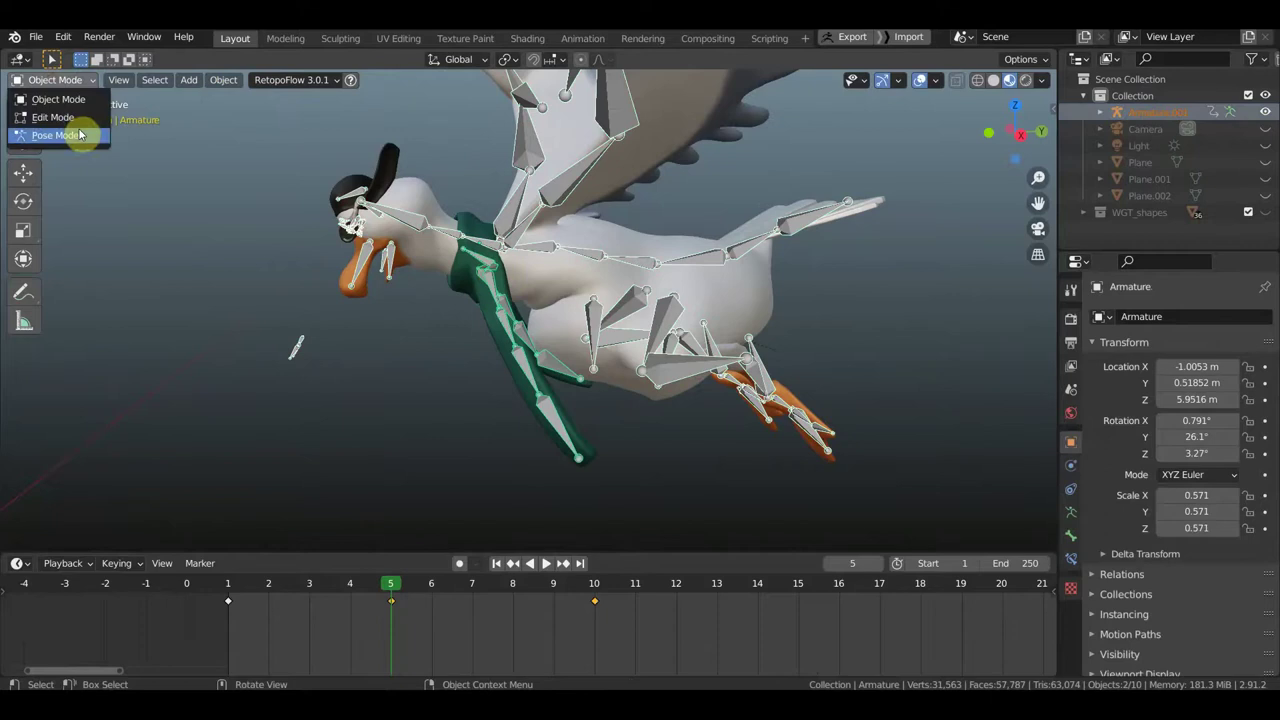
pyautogui.click(80, 135)
pyautogui.moveTo(540, 306); pyautogui.dragTo(594, 315, button='middle')
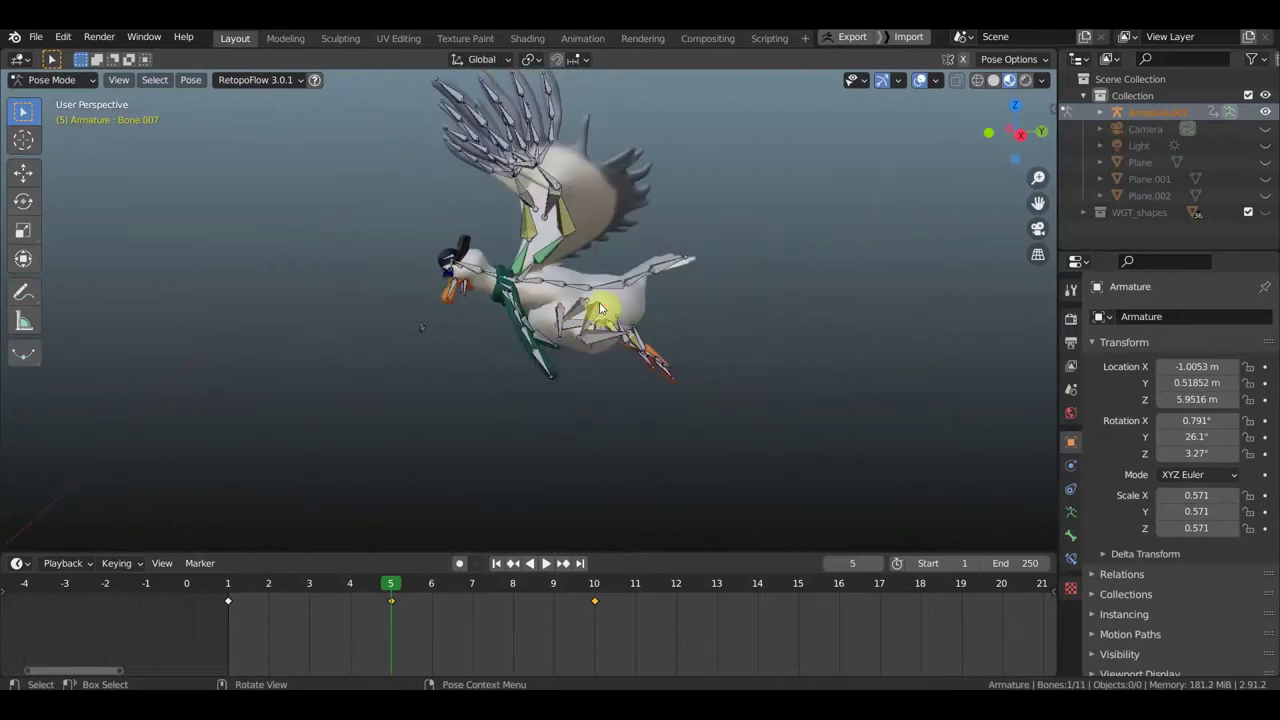
# Step: Select all the scarf's bones and move them to a new position
pyautogui.press('a')
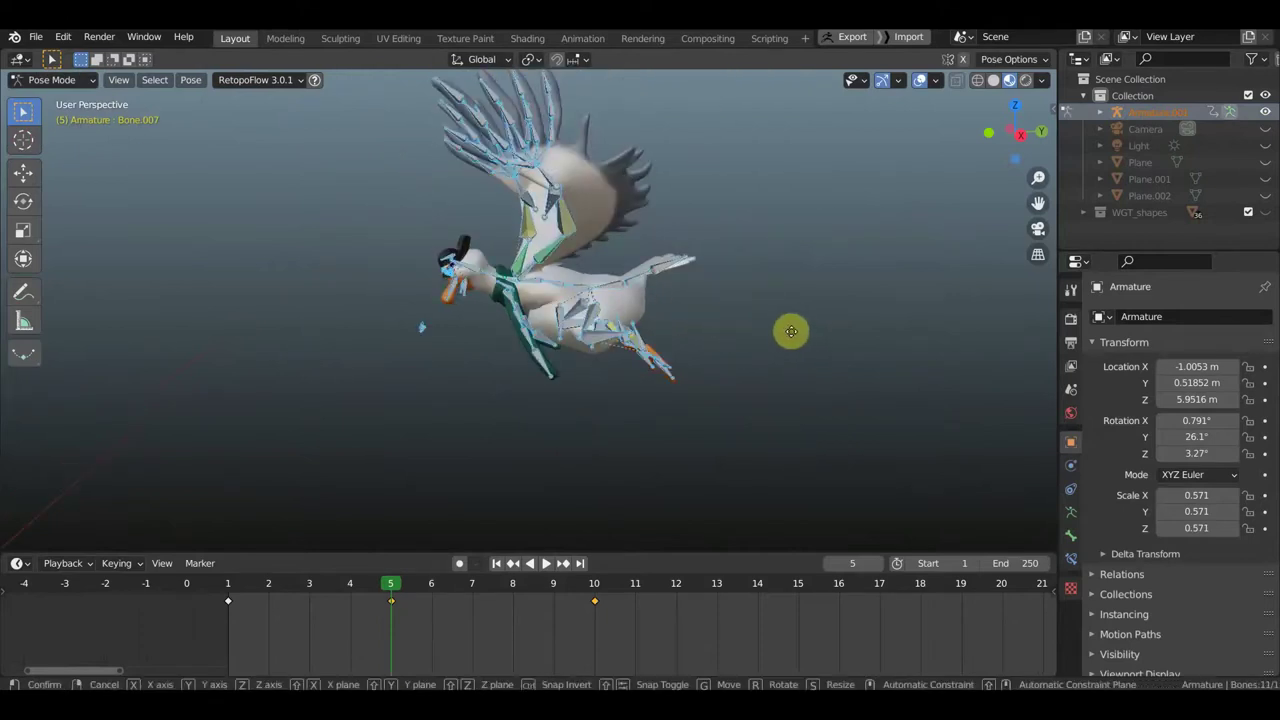
pyautogui.press('g')
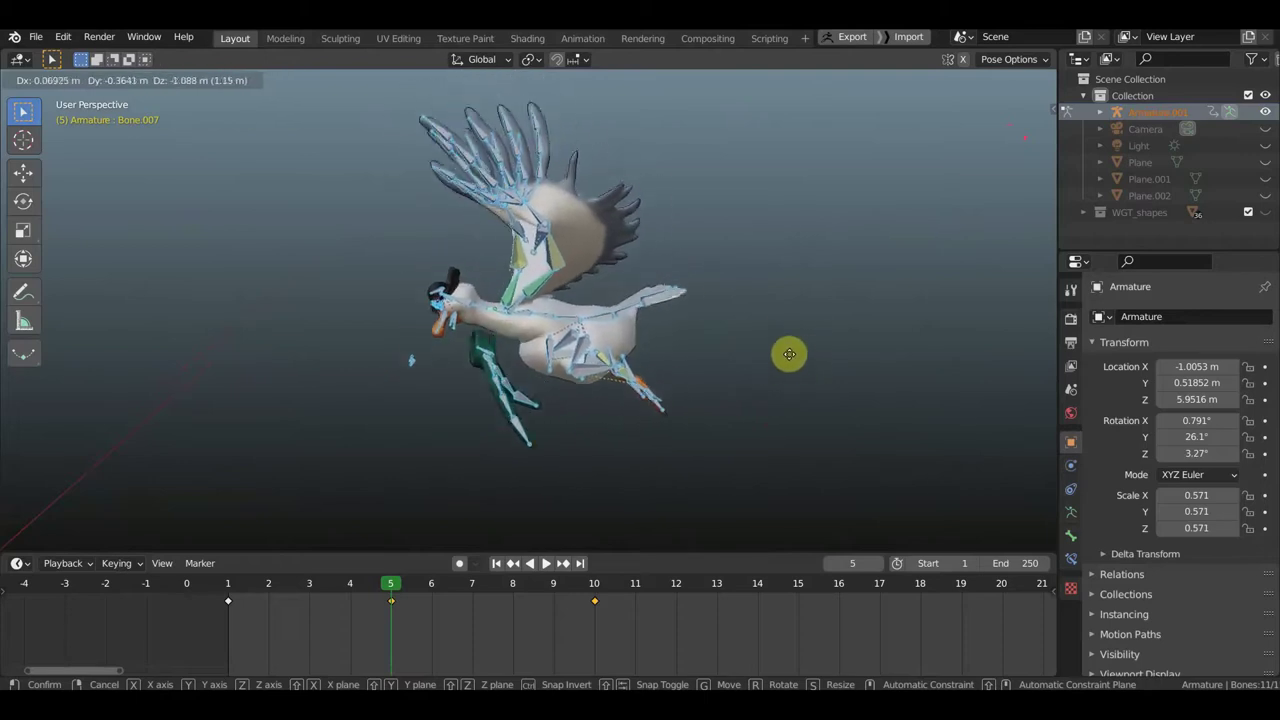
pyautogui.click(789, 354)
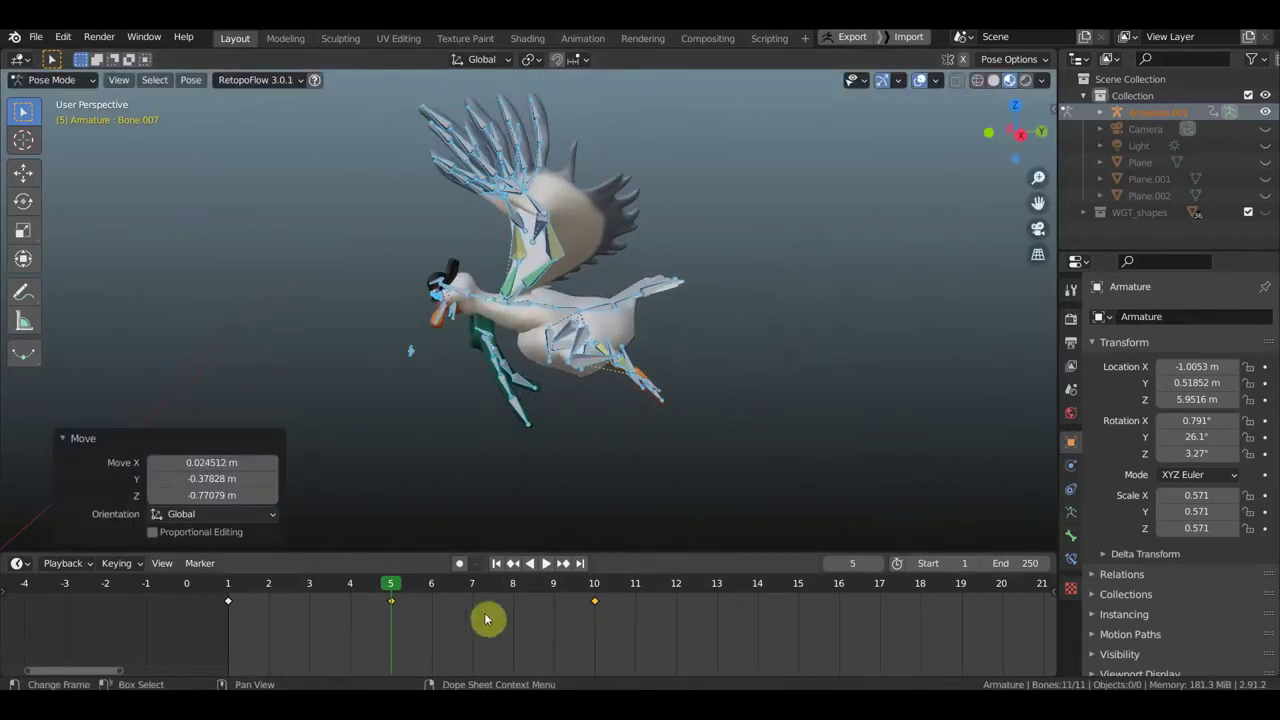
# Step: At frame 1, delete the keyframes at frames 5 and 10 from the timeline
pyautogui.click(228, 588)
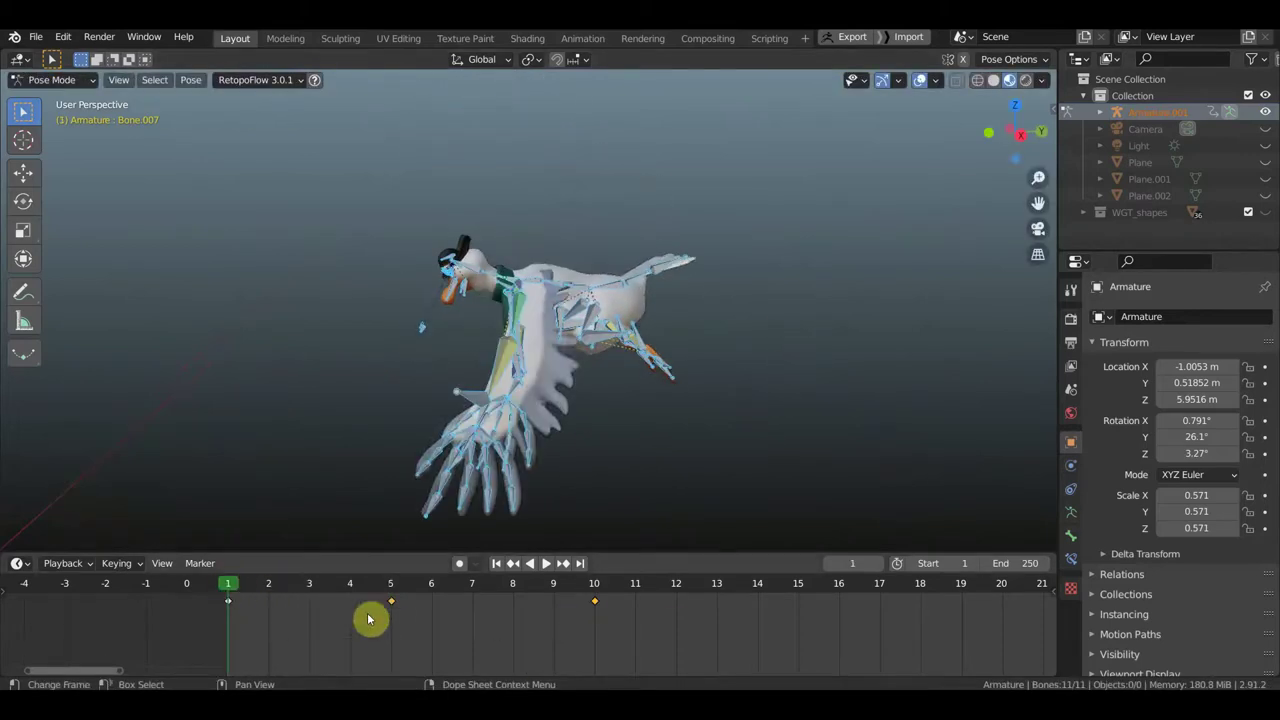
pyautogui.moveTo(658, 638); pyautogui.dragTo(350, 578)
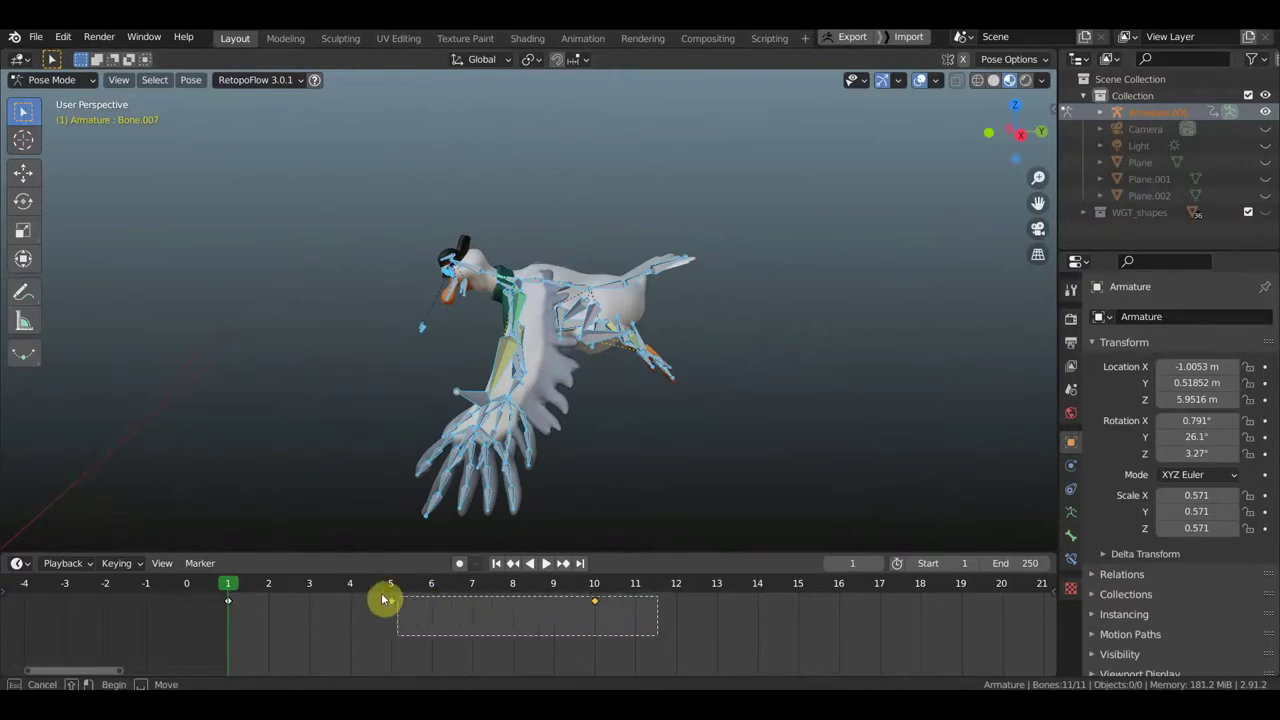
pyautogui.press('x')
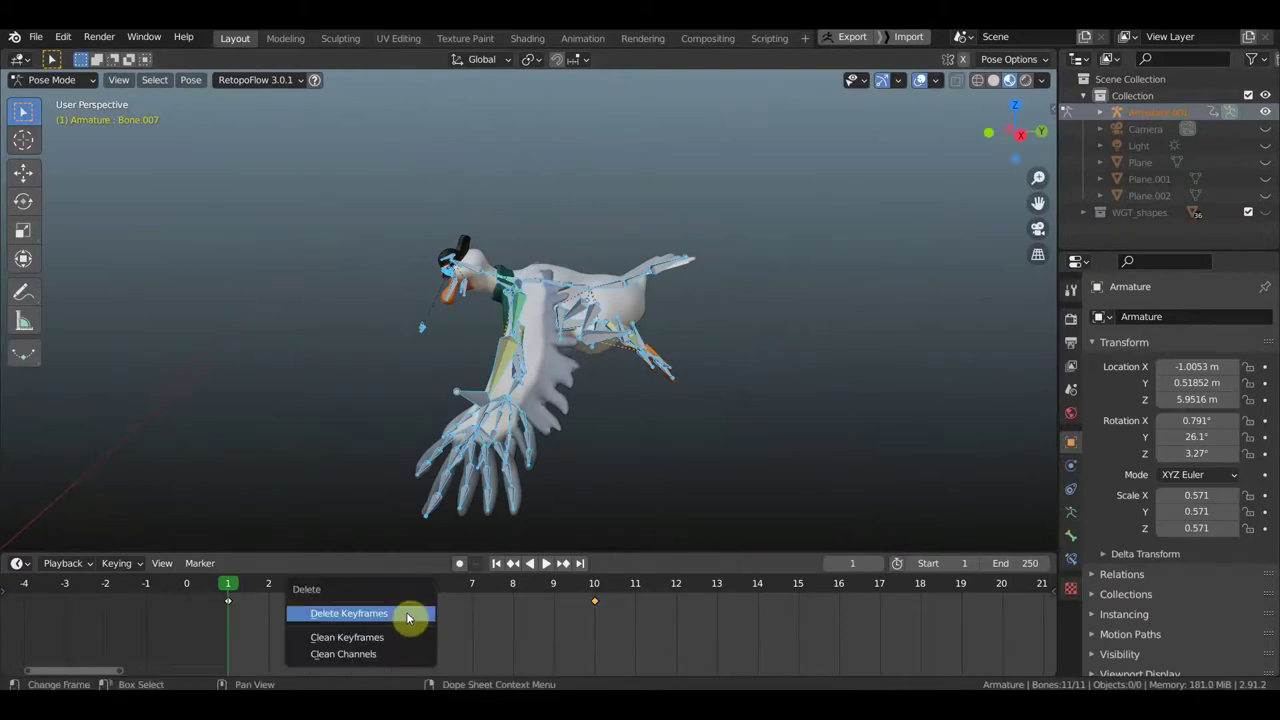
pyautogui.click(407, 617)
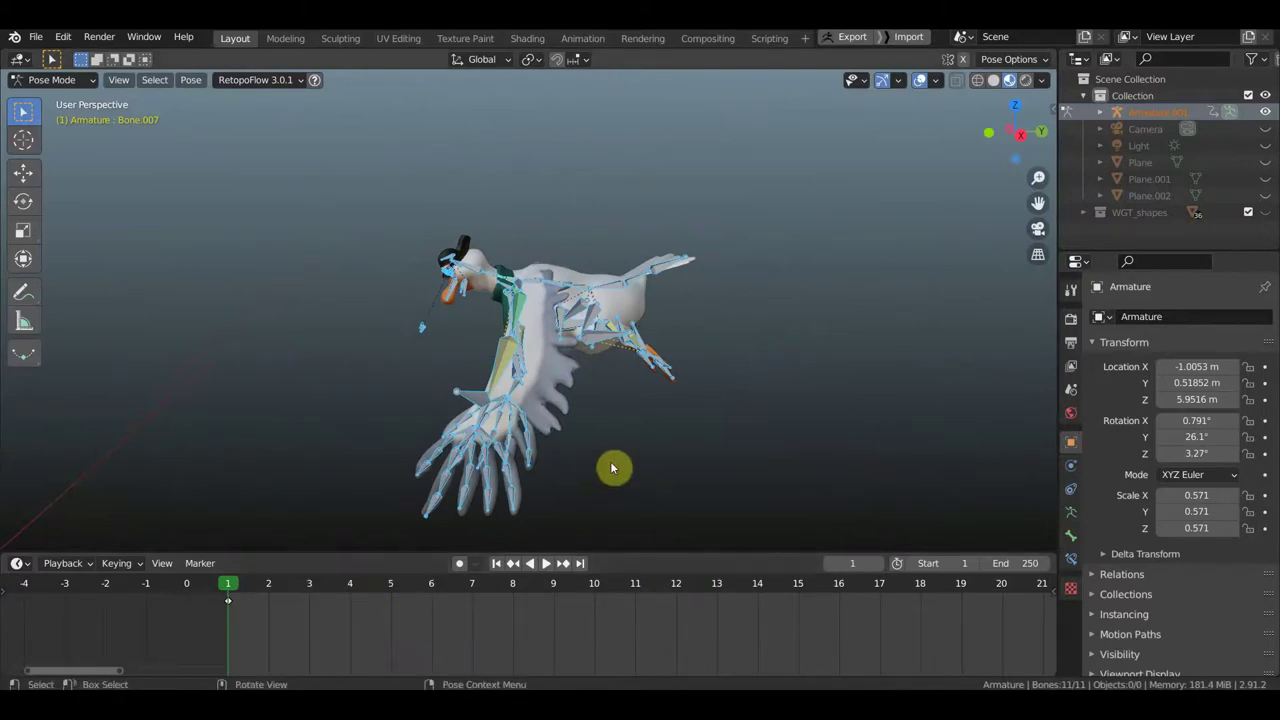
pyautogui.keyDown('alt'); pyautogui.moveTo(656, 446); pyautogui.dragTo(724, 421, button='middle'); pyautogui.keyUp('alt')
# Step: Move the rig sideways along Y, then undo that move
pyautogui.press('g')
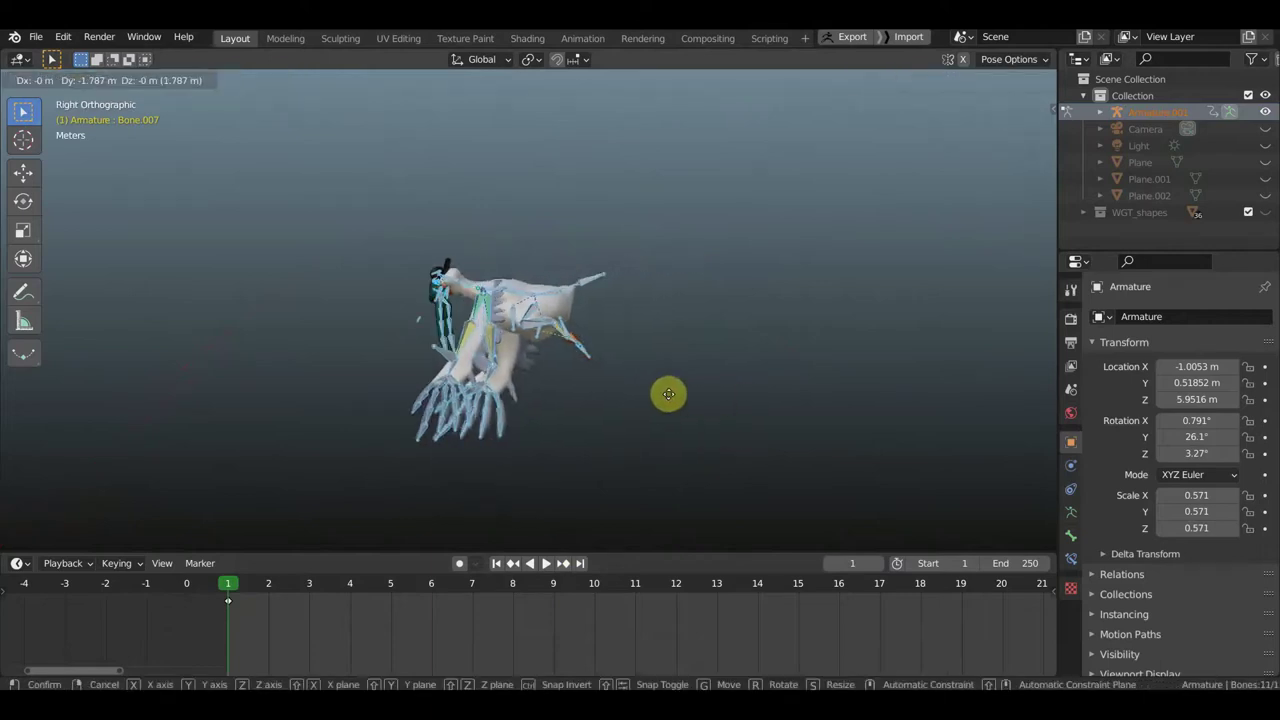
pyautogui.click(642, 401)
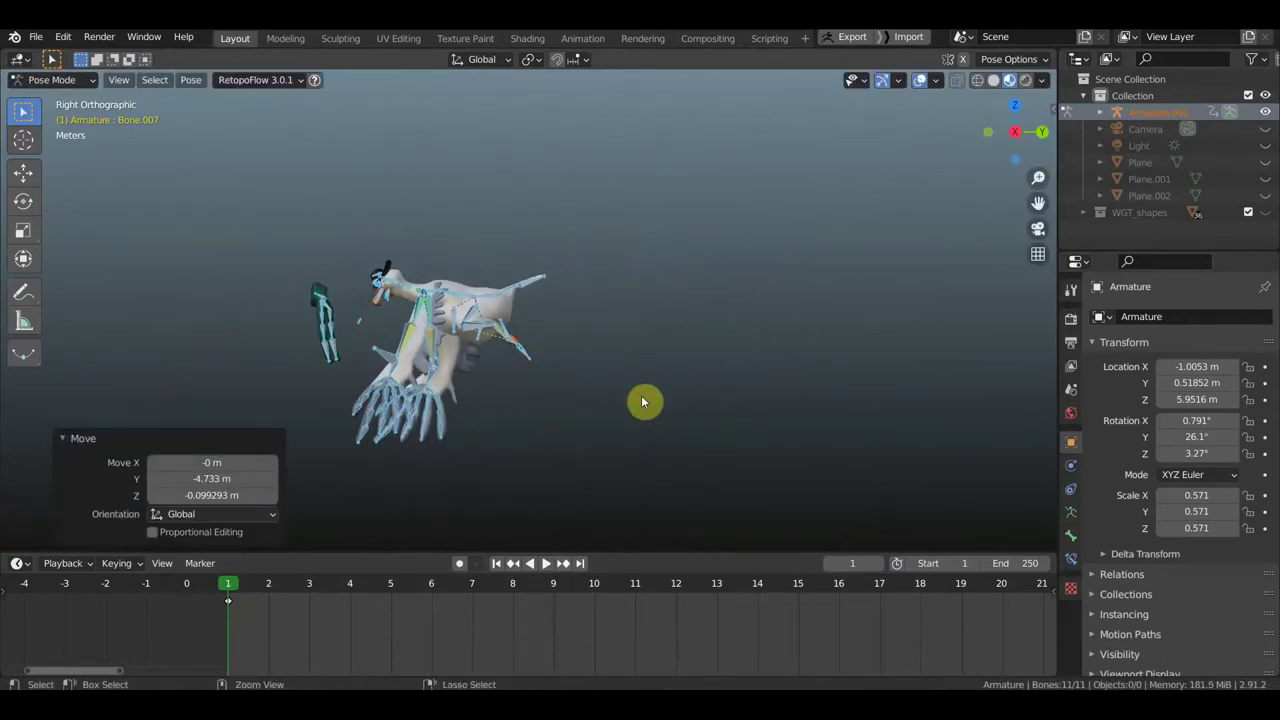
pyautogui.hotkey('ctrl', 'z')
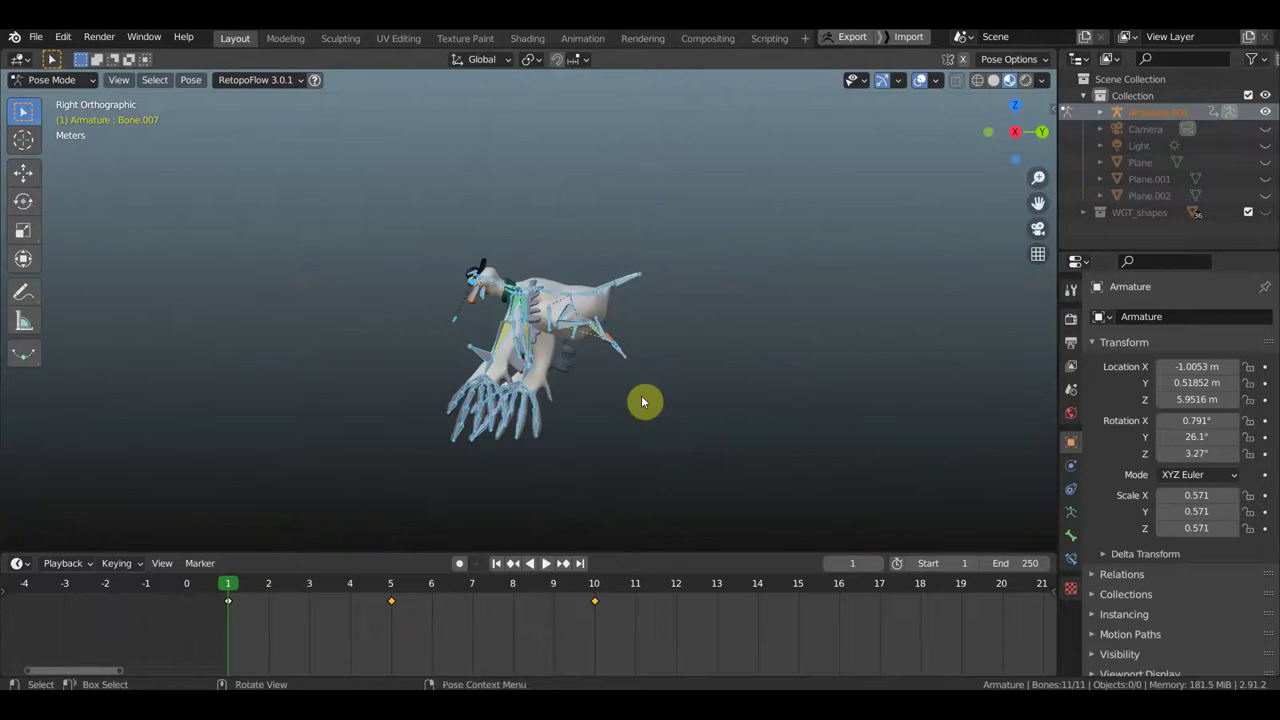
# Step: Select the seagull's neck bone together with a bone of Armature.001
pyautogui.scroll(2, 692, 393)
pyautogui.scroll(3, 692, 389)
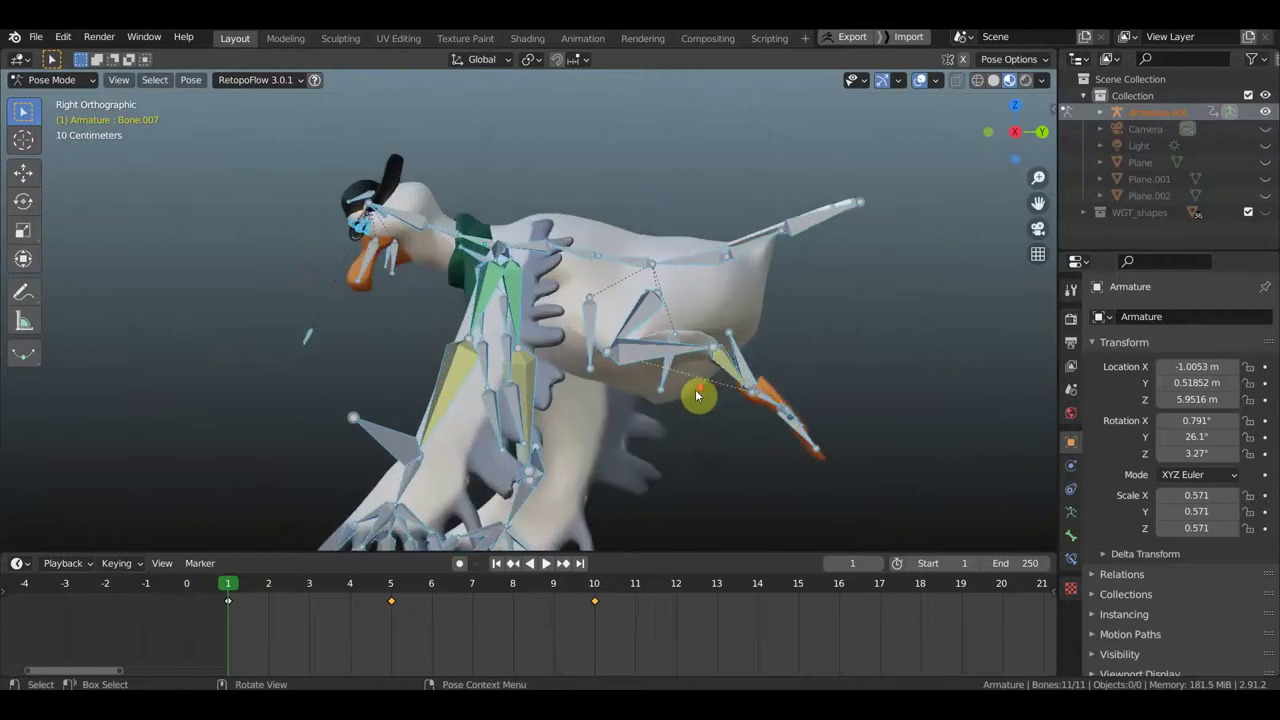
pyautogui.moveTo(690, 385)
pyautogui.mouseDown(button='middle')
pyautogui.moveTo(608, 363)
pyautogui.moveTo(631, 368)
pyautogui.mouseUp(button='middle')
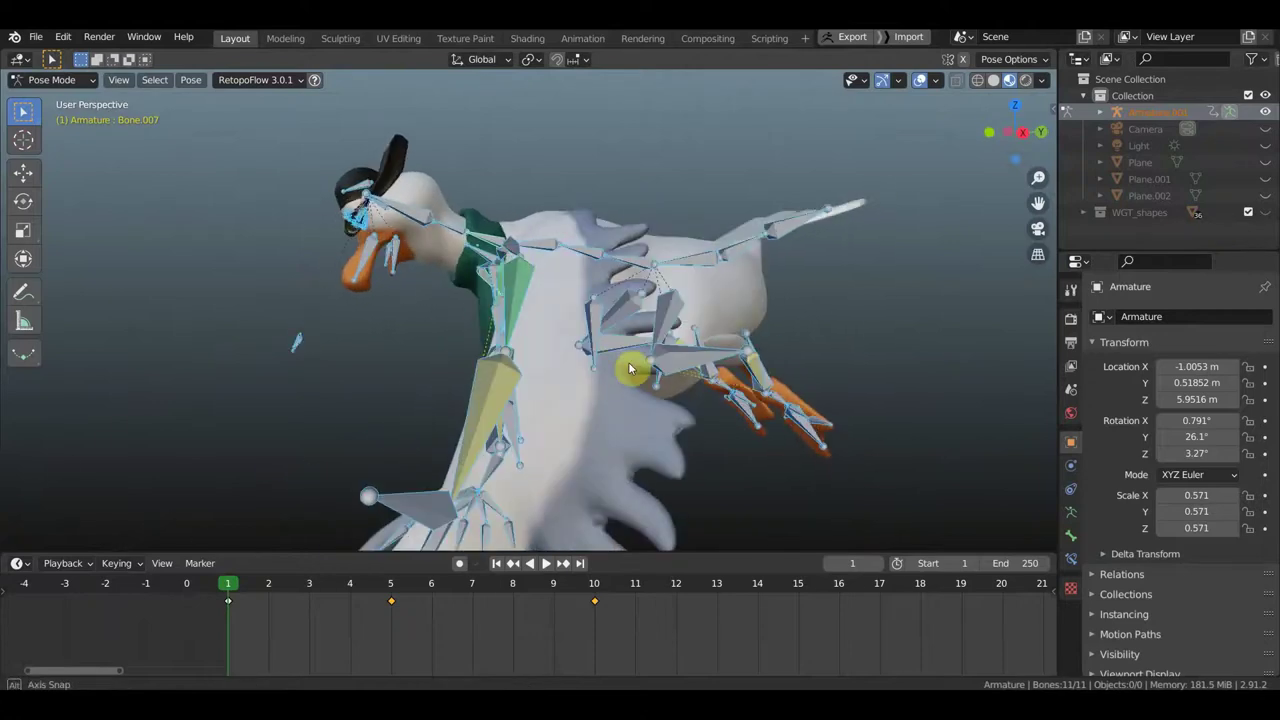
pyautogui.click(496, 241)
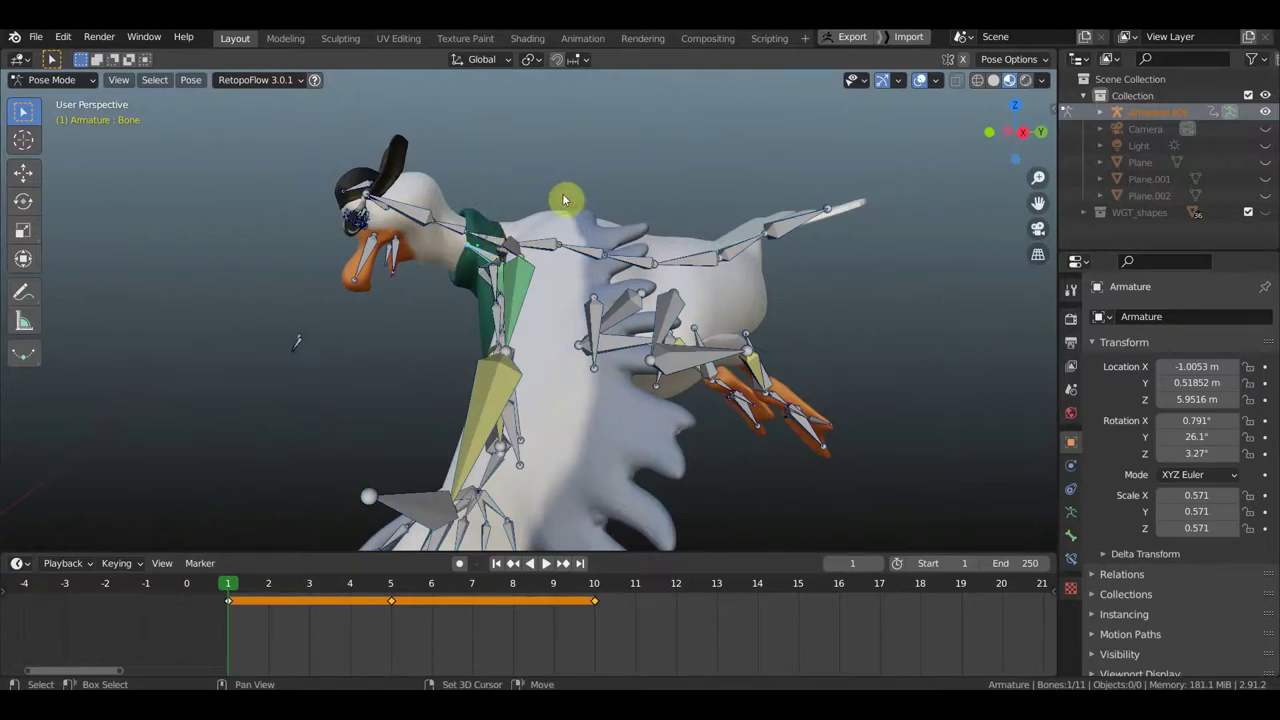
pyautogui.click(613, 176)
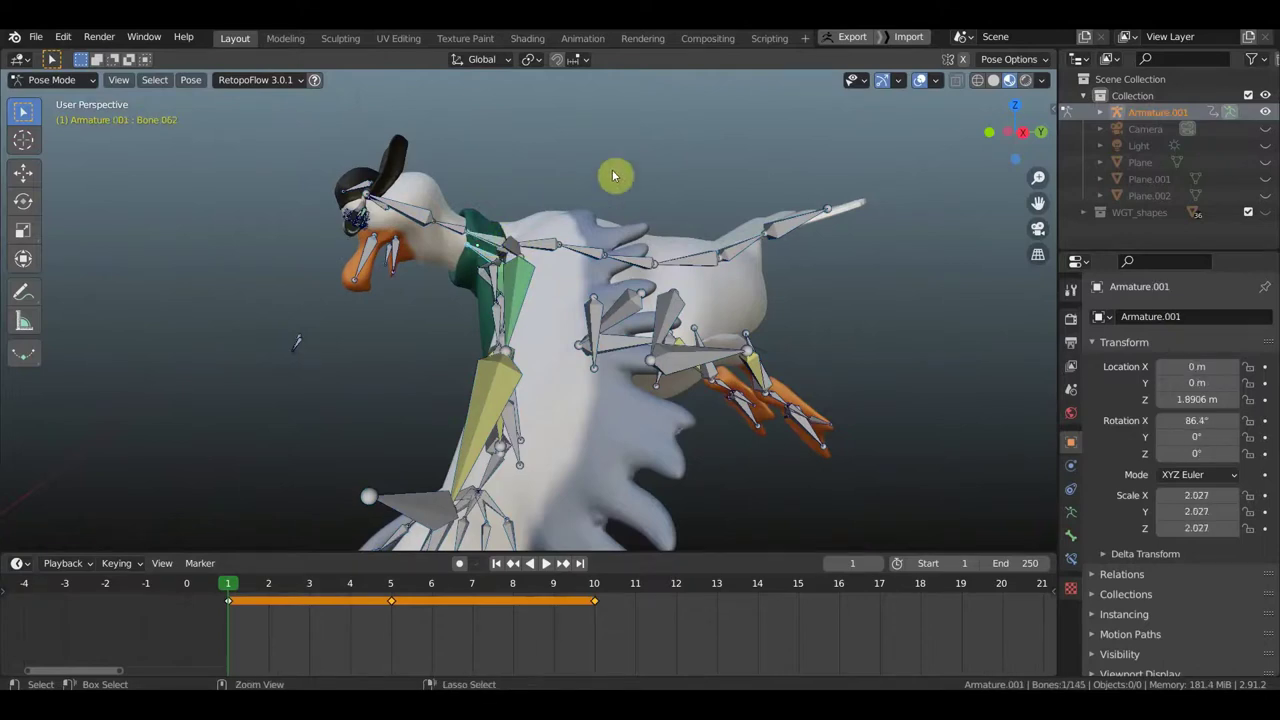
# Step: Parent the rig to Armature.001 with Object (Keep Transform), then select every bone
pyautogui.hotkey('ctrl', 'p')
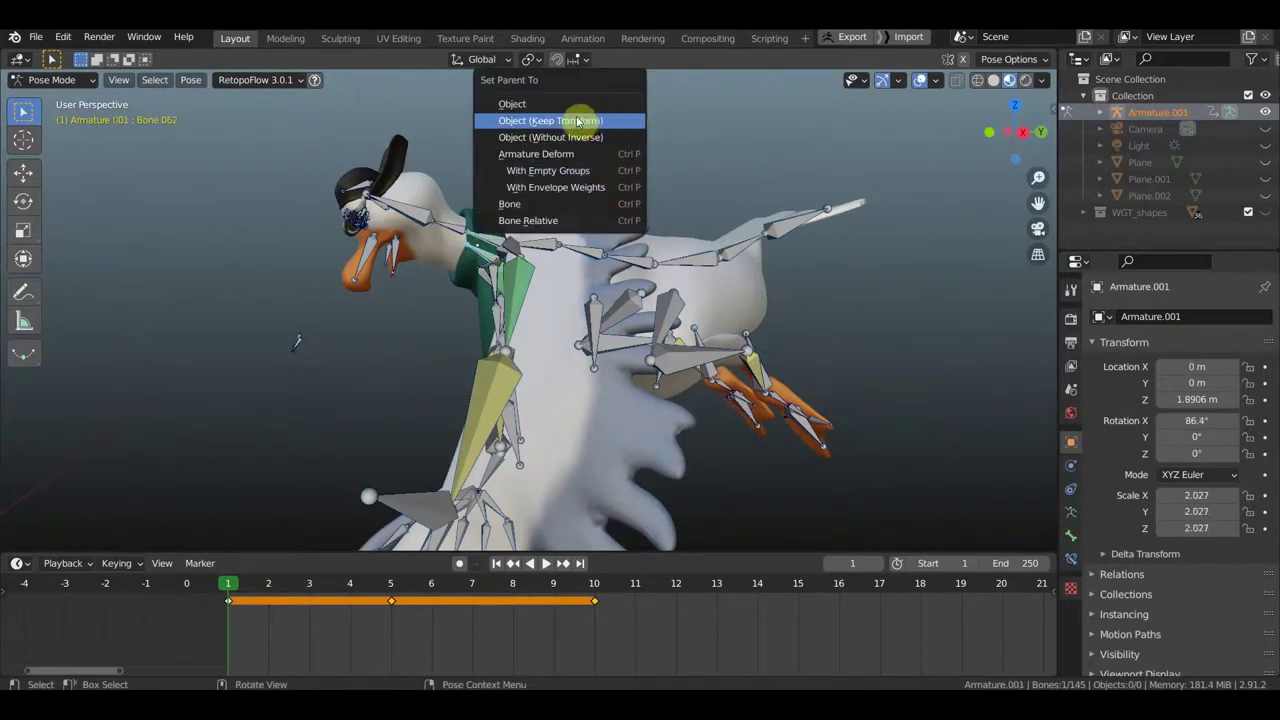
pyautogui.click(577, 121)
pyautogui.scroll(-3, 586, 386)
pyautogui.scroll(-3, 570, 395)
pyautogui.moveTo(563, 390); pyautogui.dragTo(563, 375, button='middle')
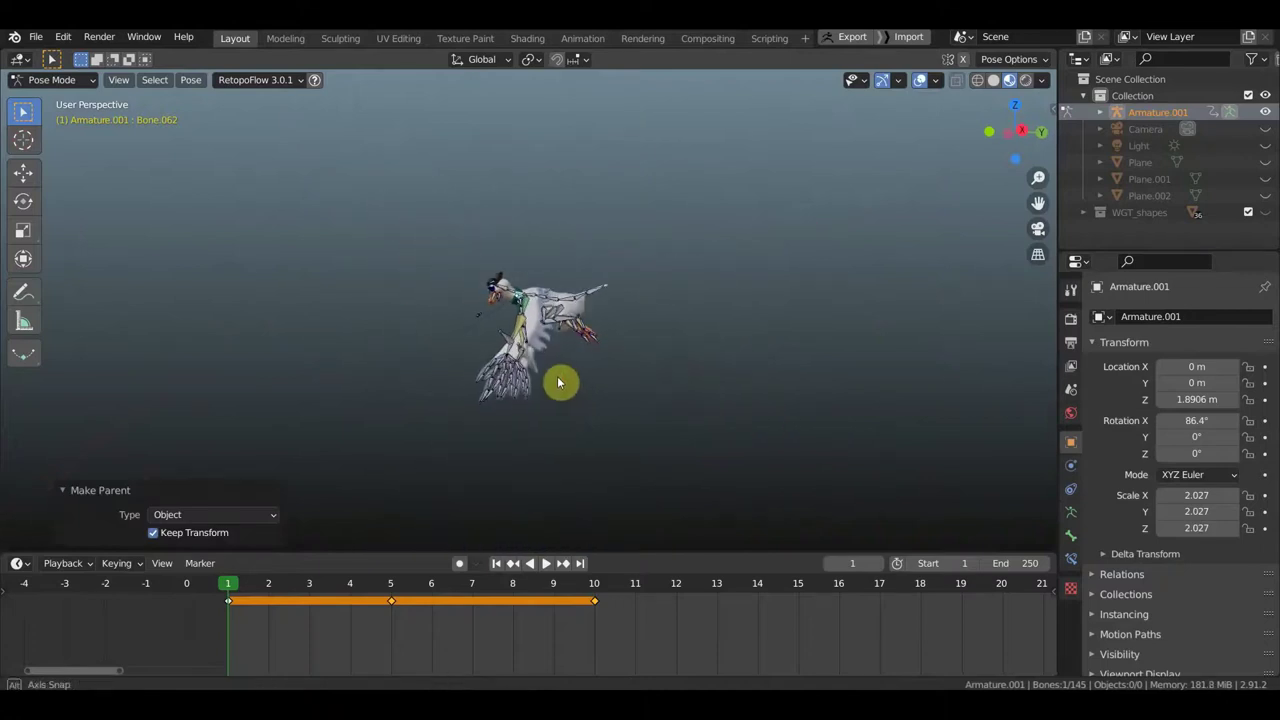
pyautogui.press('a')
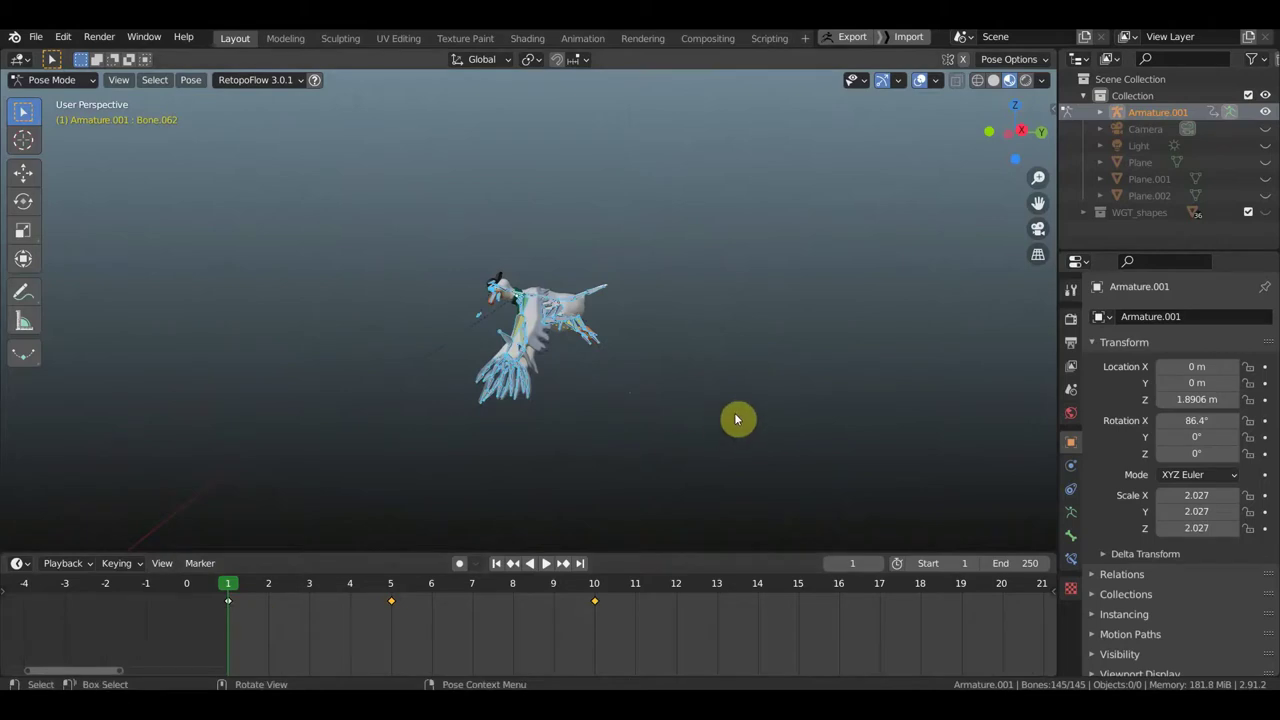
# Step: Try a bone move and undo it, then stop at frame 5 in side view
pyautogui.press('g')
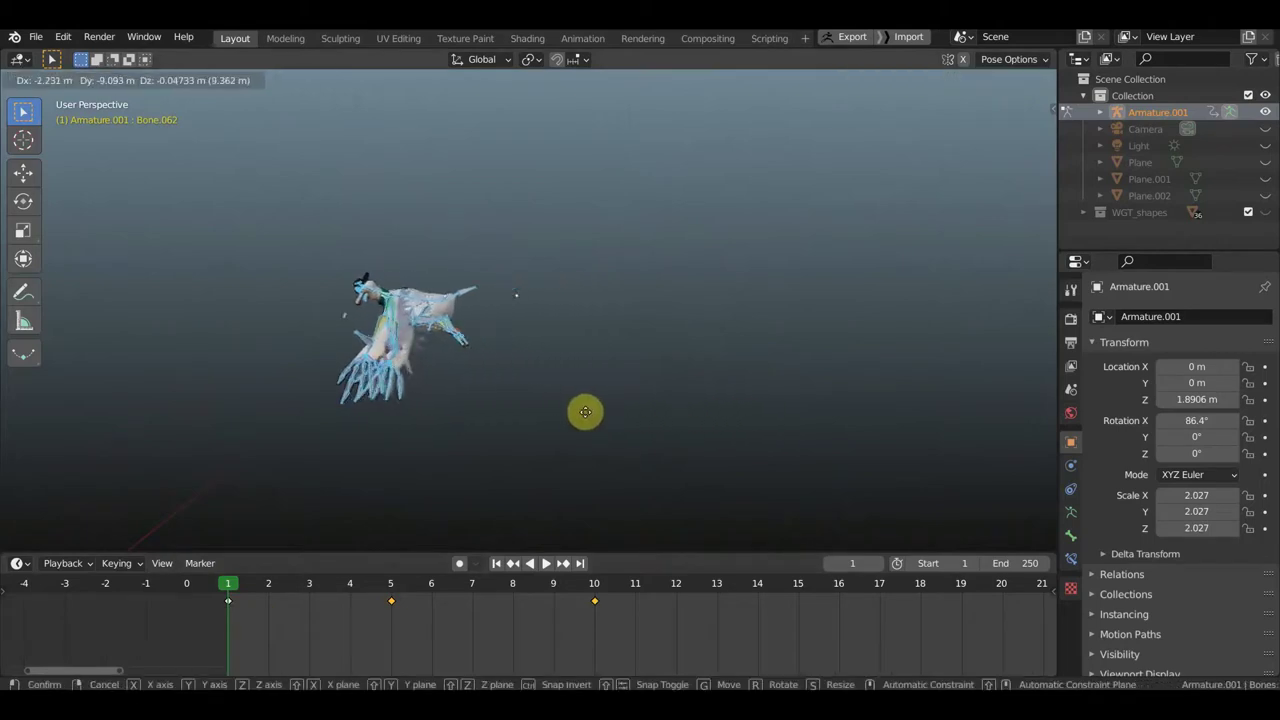
pyautogui.click(731, 416)
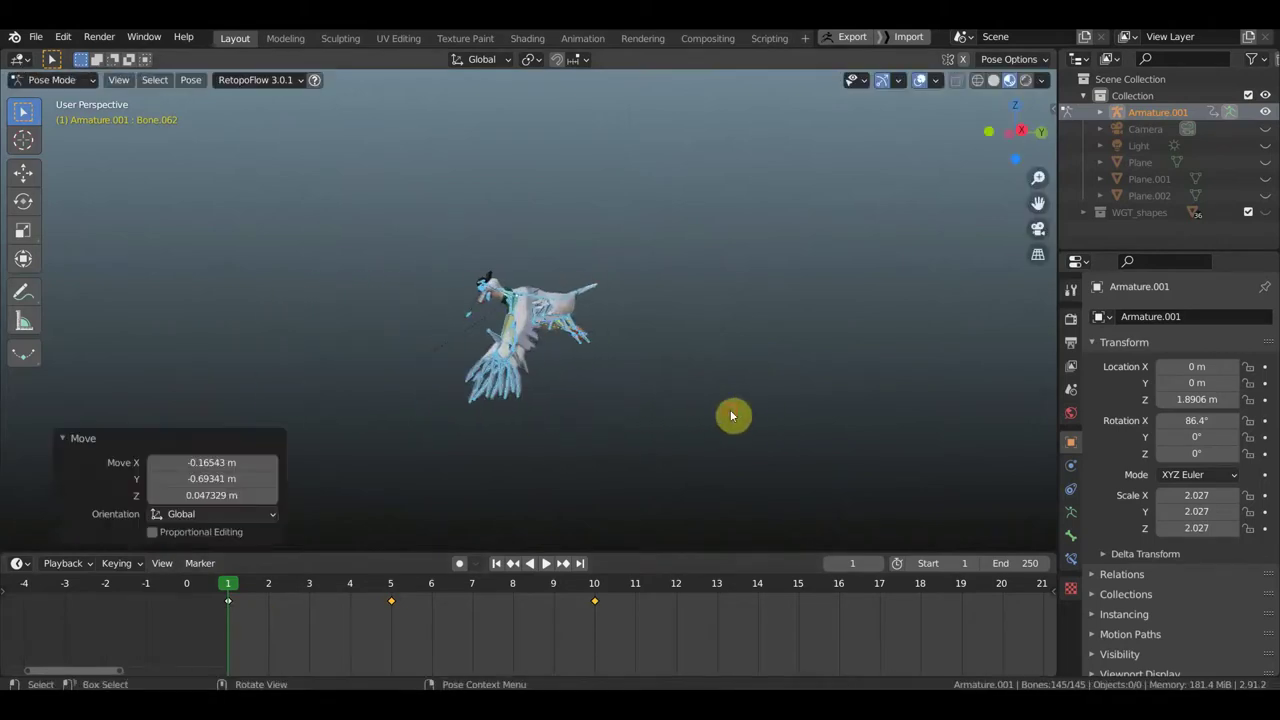
pyautogui.hotkey('ctrl', 'z')
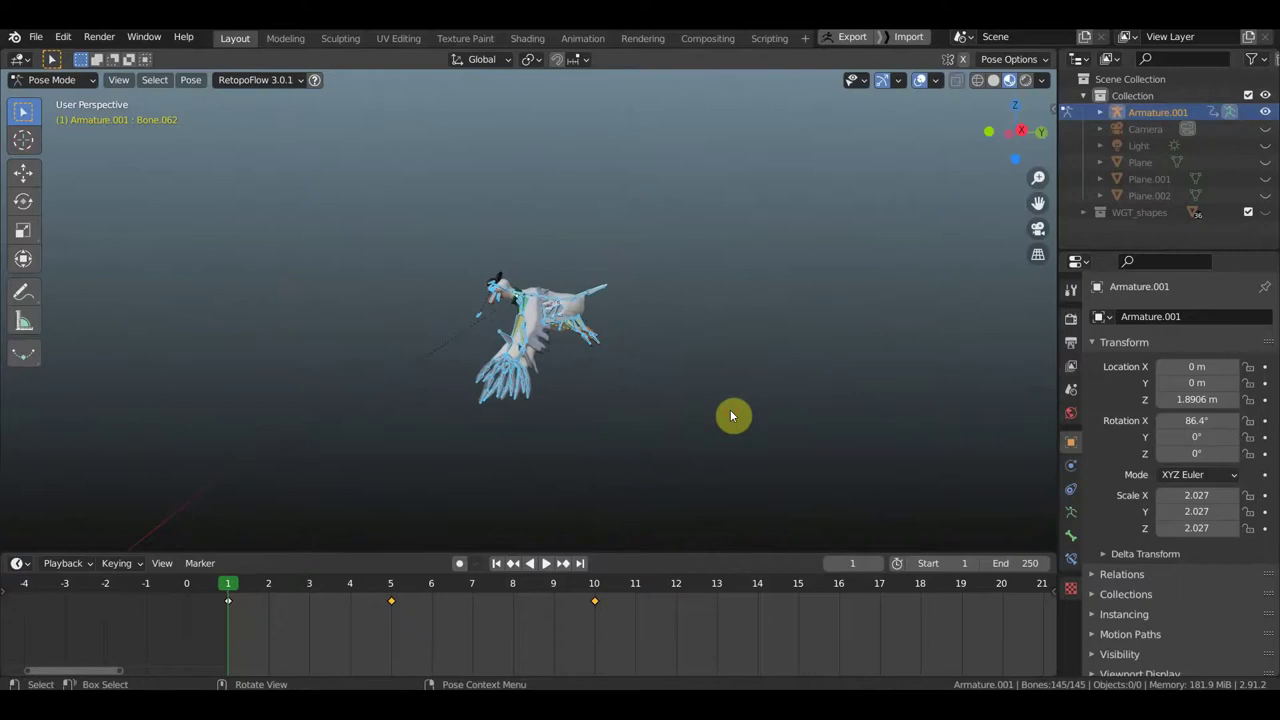
pyautogui.press('space')
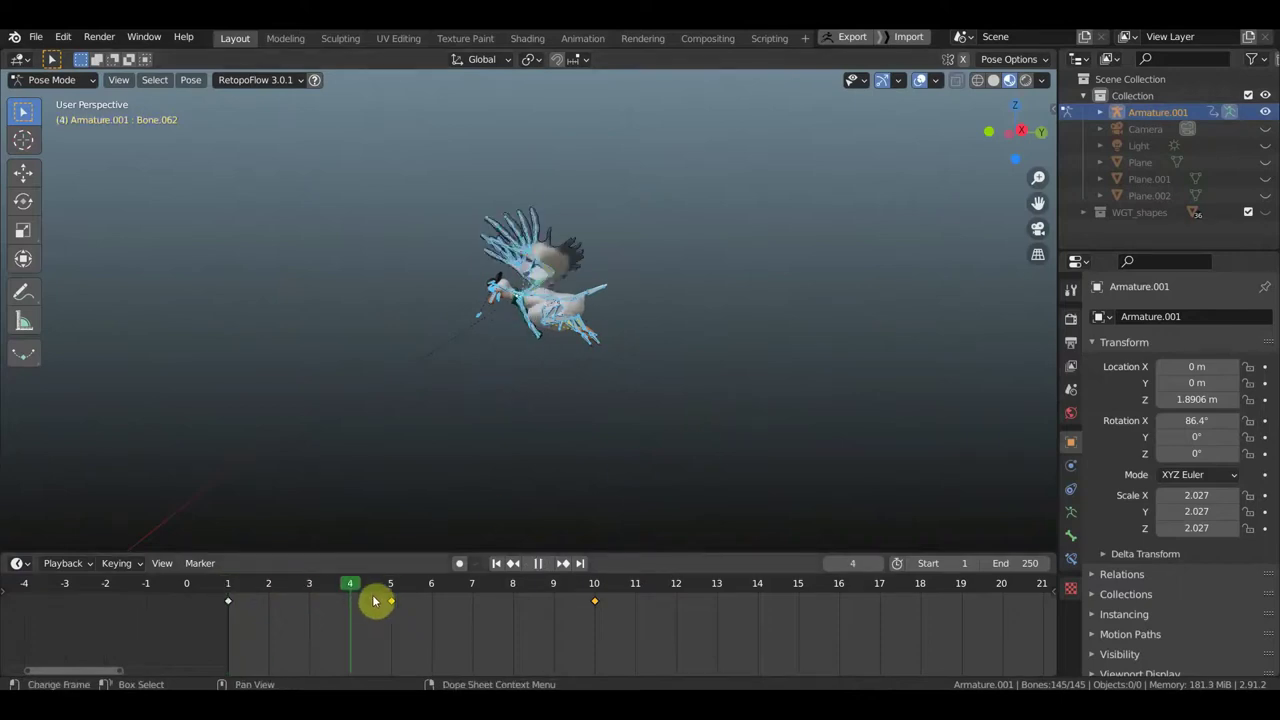
pyautogui.press('space')
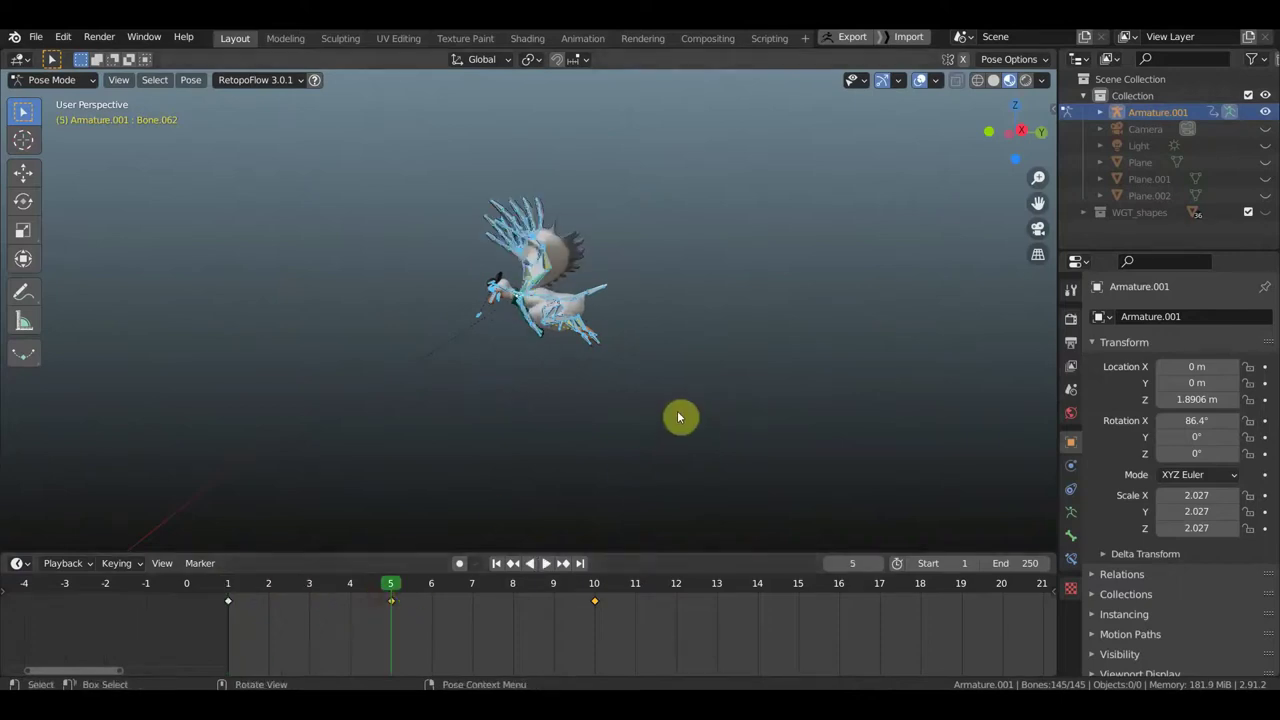
pyautogui.press('KP_3')
pyautogui.scroll(-1, 698, 384)
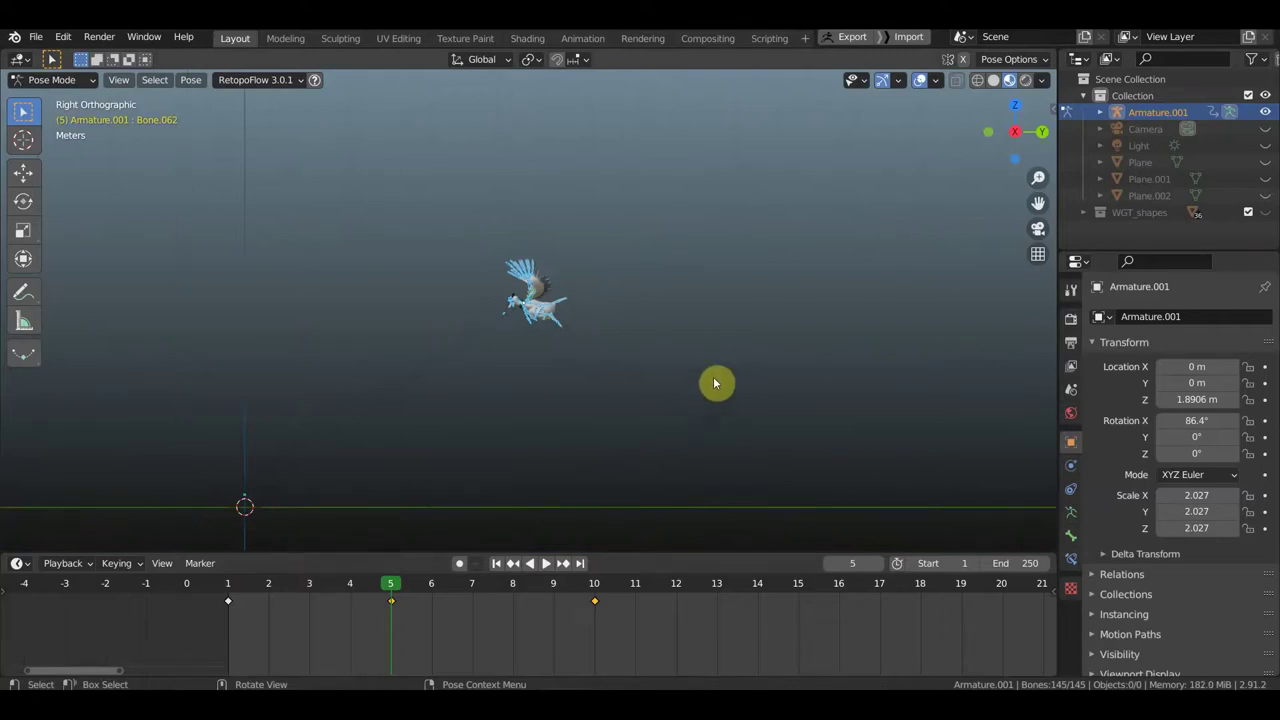
# Step: Move the whole bird forward at frame 5 and key its Location & Rotation
pyautogui.press('g')
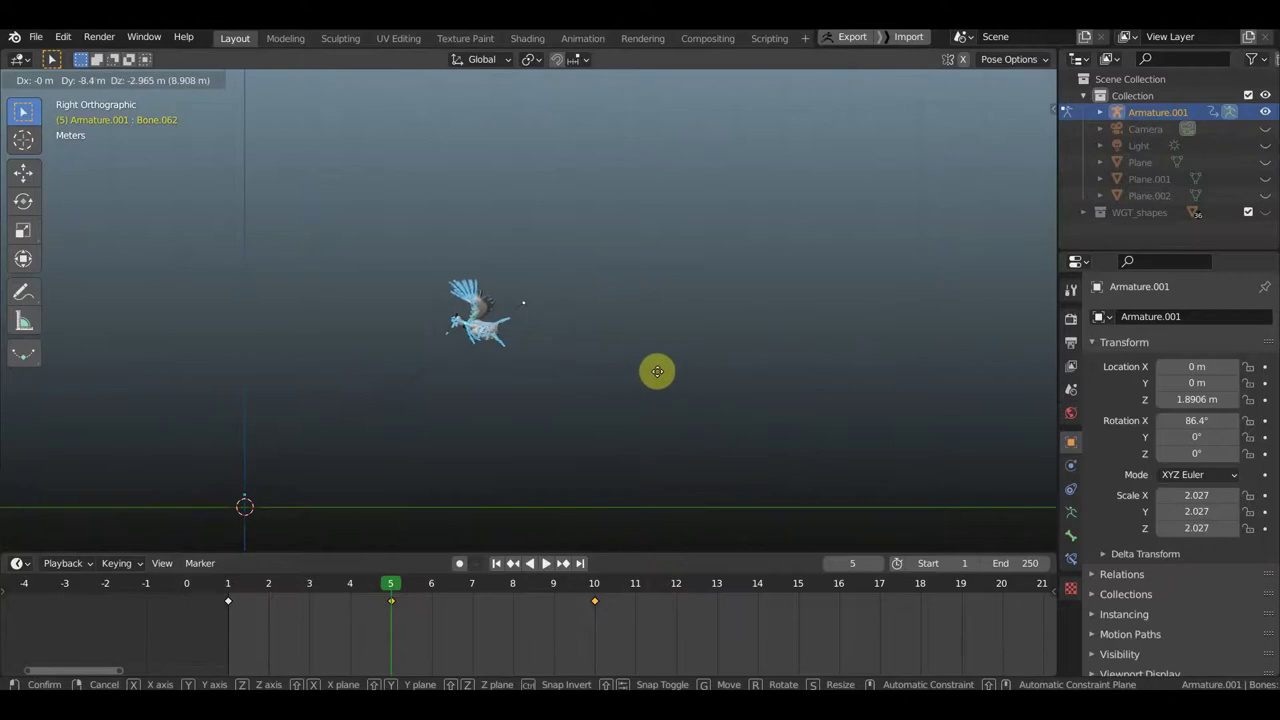
pyautogui.click(656, 371)
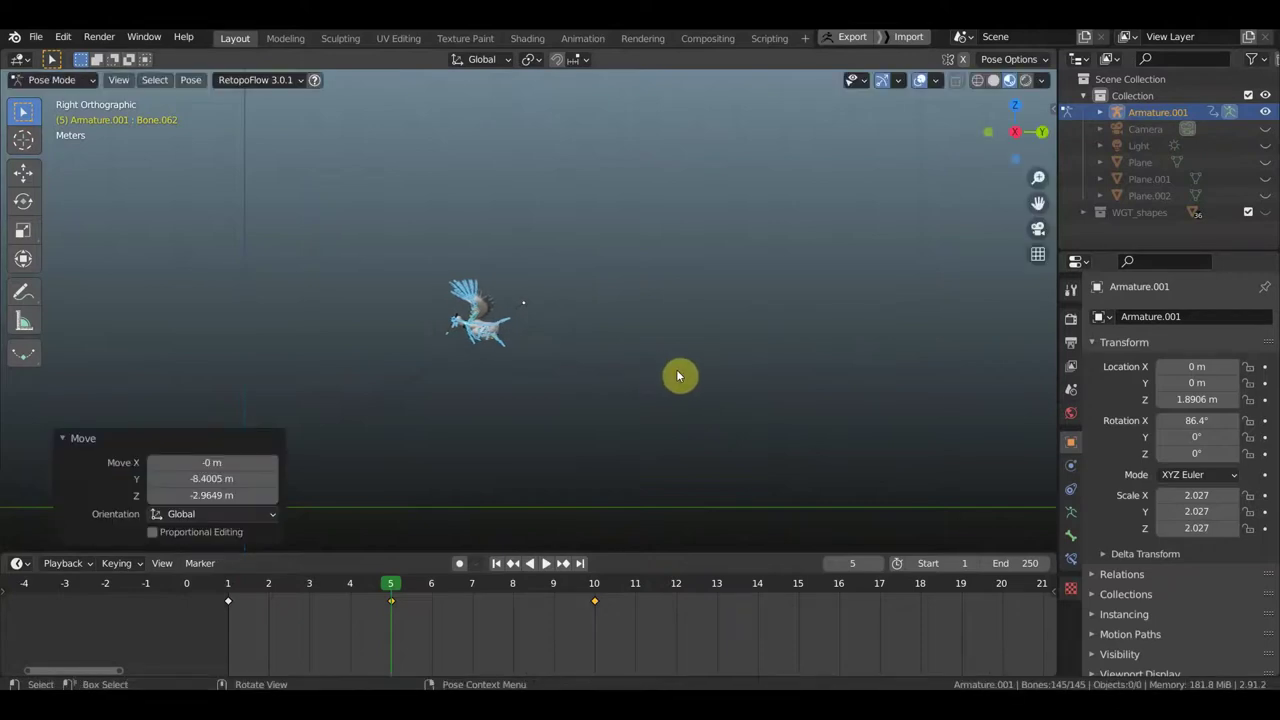
pyautogui.press('i')
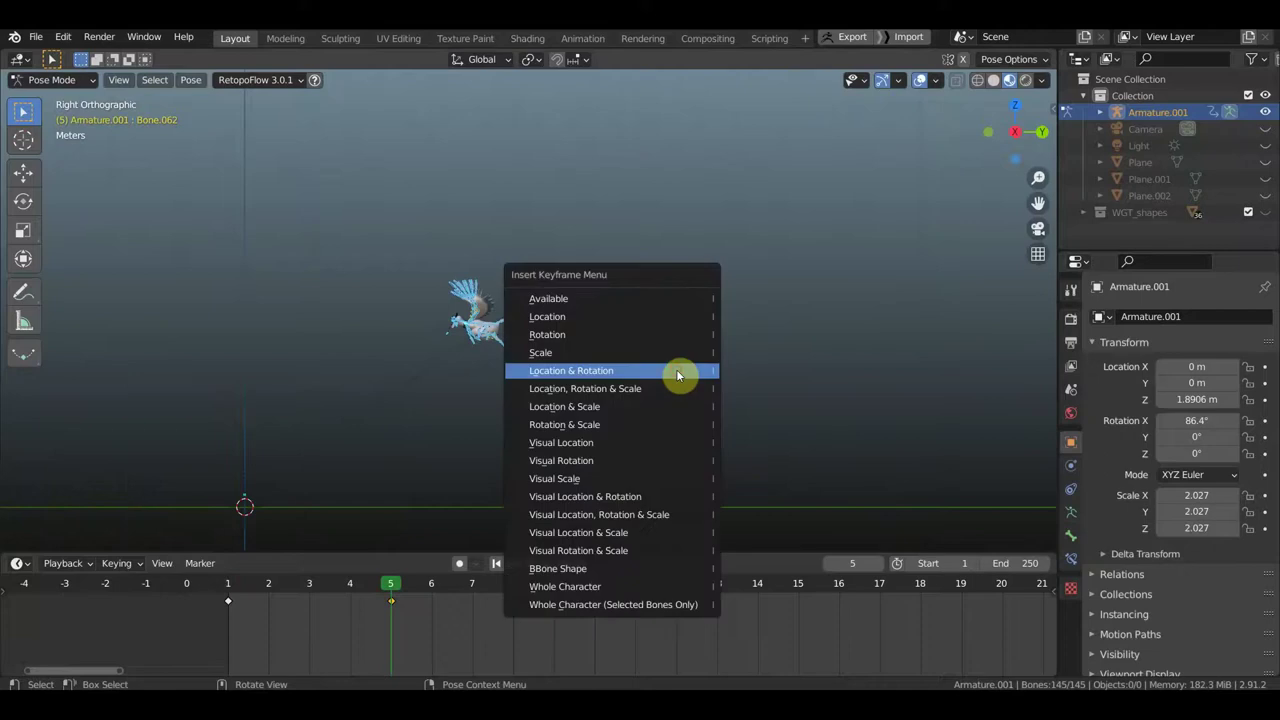
pyautogui.click(677, 371)
pyautogui.click(538, 563)
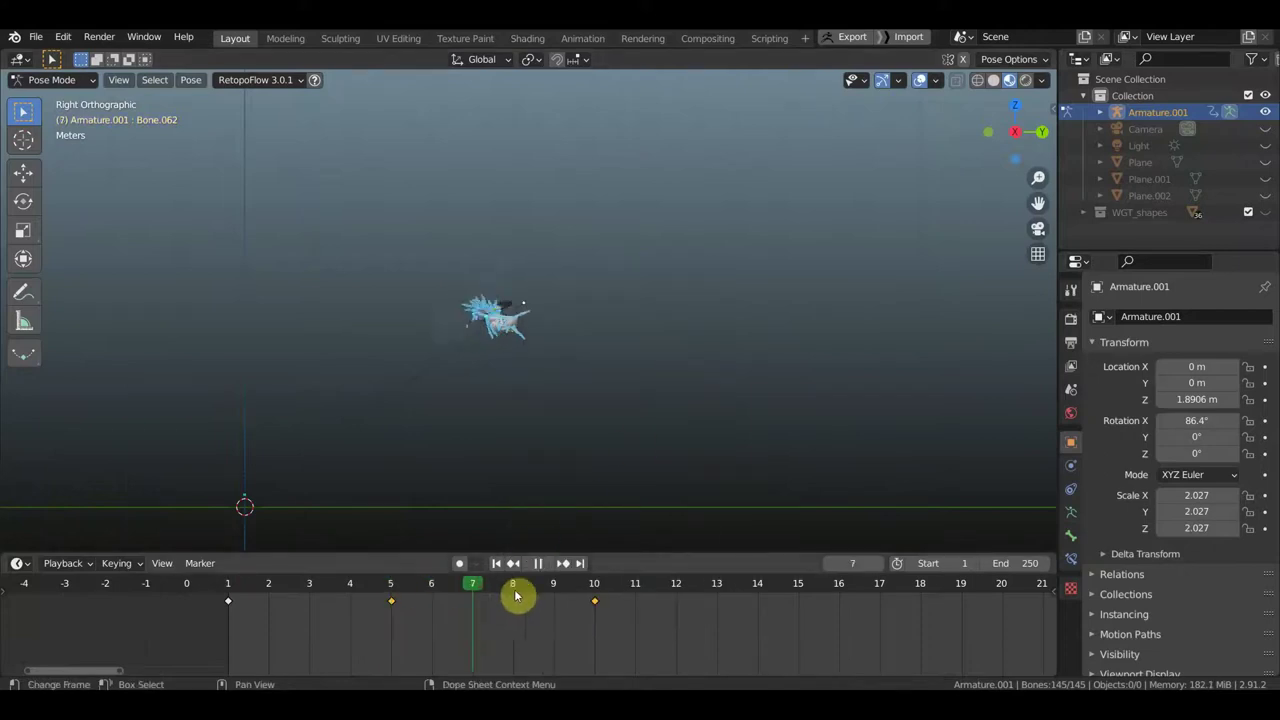
# Step: At frame 10, move the bird further forward and key its Location & Rotation
pyautogui.press('space')
pyautogui.press('g')
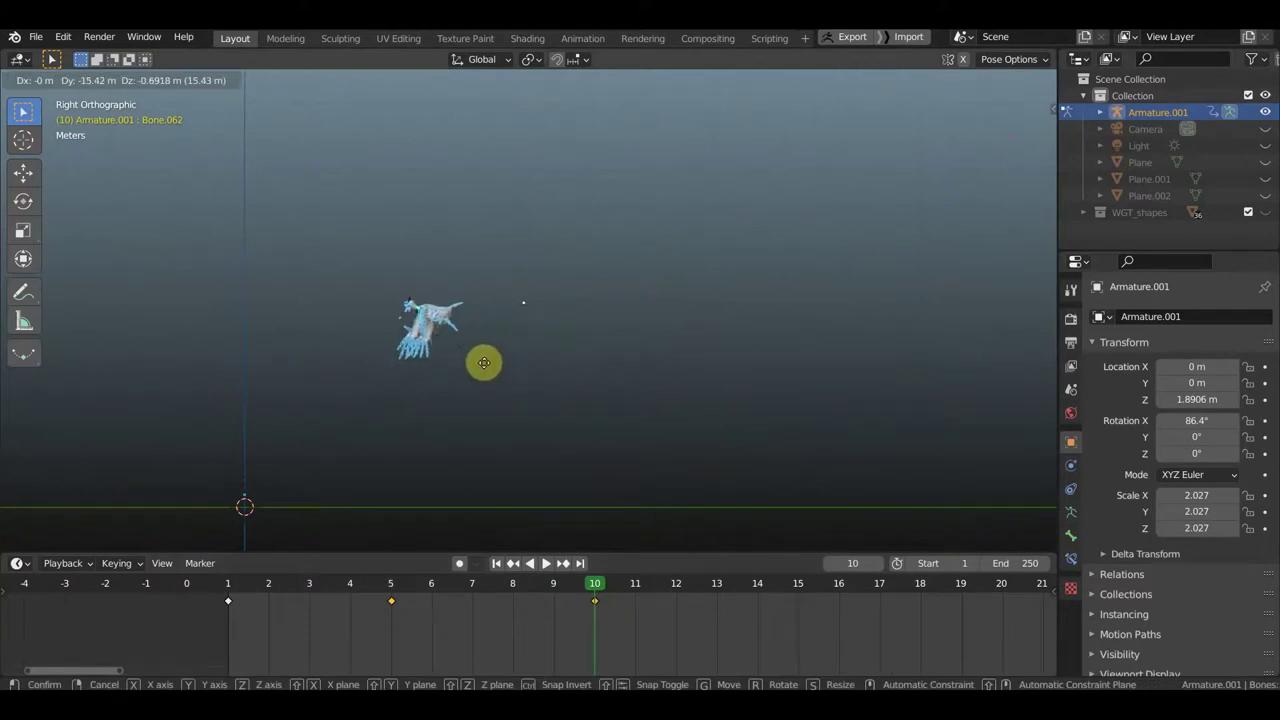
pyautogui.click(487, 366)
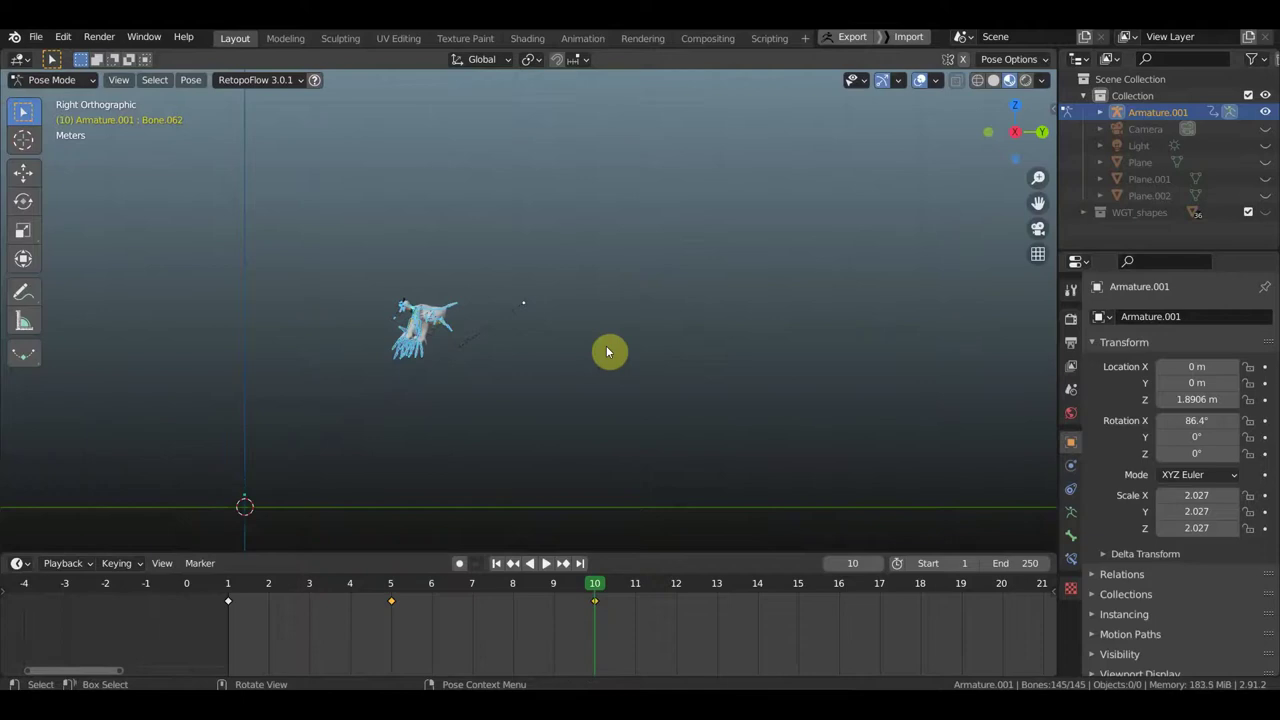
pyautogui.press('i')
pyautogui.click(578, 346)
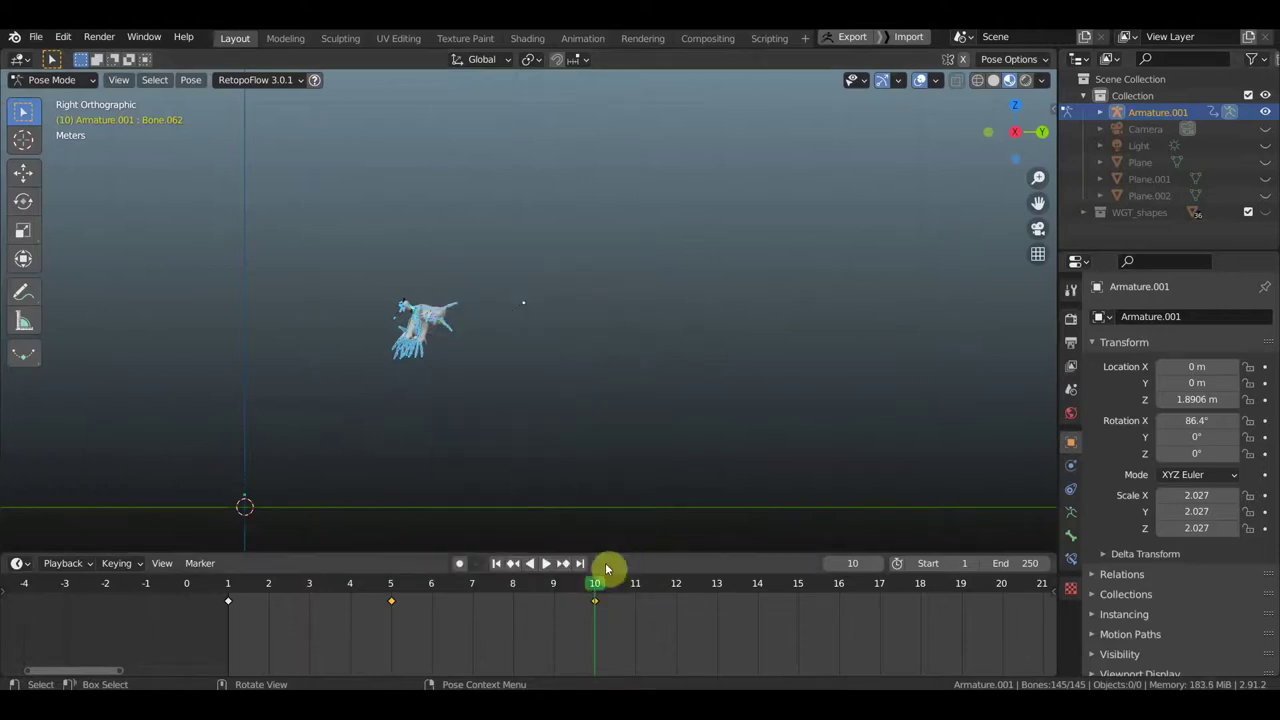
# Step: Scrub to check the motion, then box-select the keyframes at frames 5 and 10
pyautogui.moveTo(549, 584)
pyautogui.mouseDown()
pyautogui.moveTo(237, 584)
pyautogui.moveTo(592, 606)
pyautogui.mouseUp()
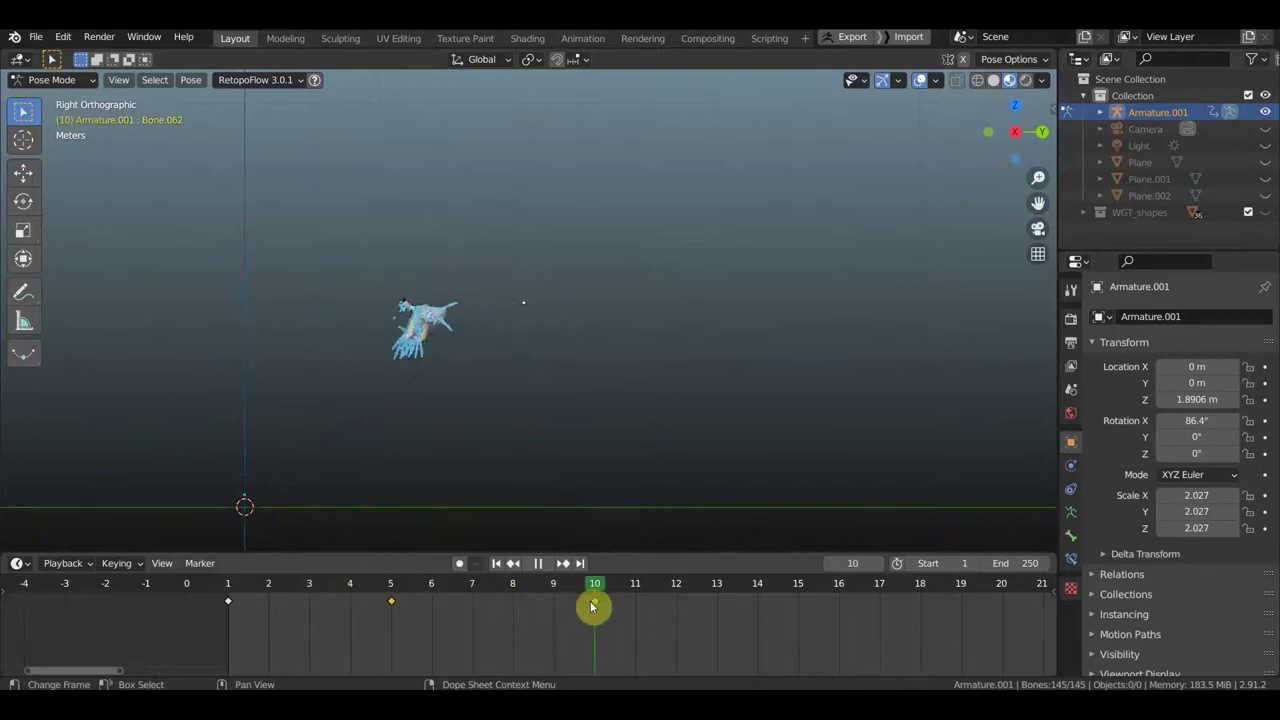
pyautogui.press('i')
pyautogui.scroll(-2, 608, 575)
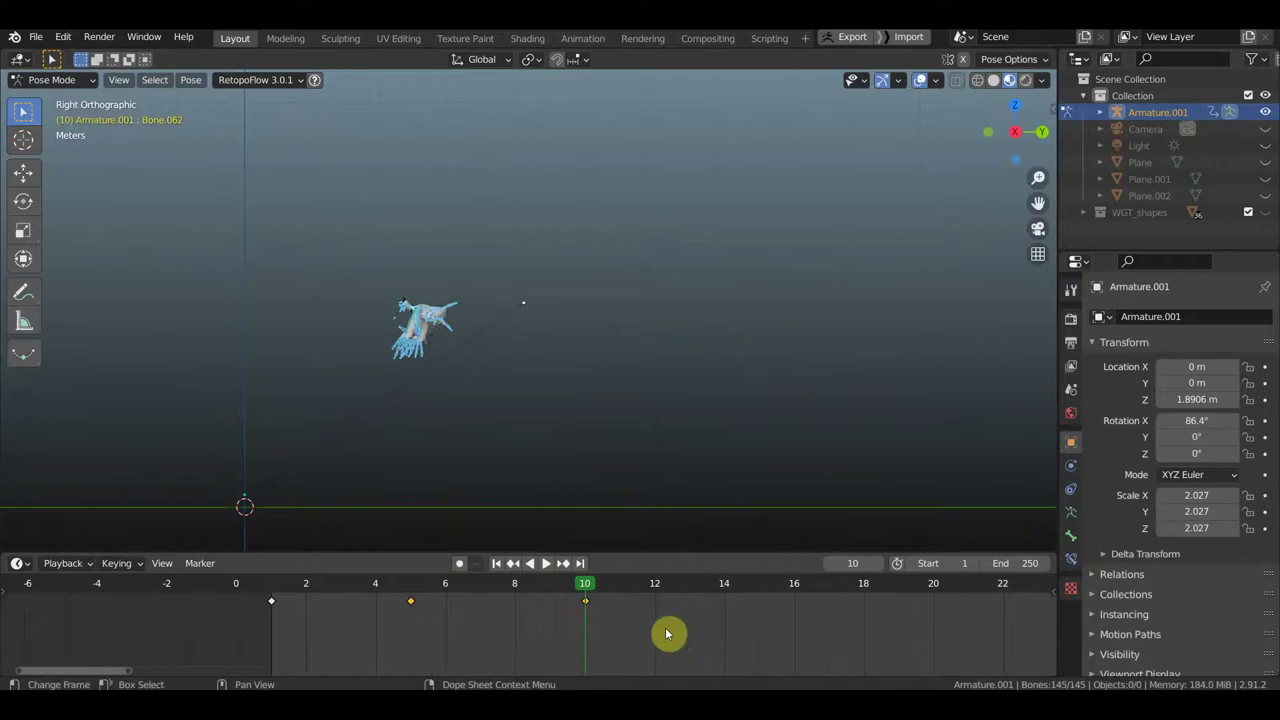
pyautogui.moveTo(644, 652); pyautogui.dragTo(257, 594)
pyautogui.moveTo(683, 614); pyautogui.dragTo(357, 637, button='middle')
pyautogui.scroll(3, 380, 635)
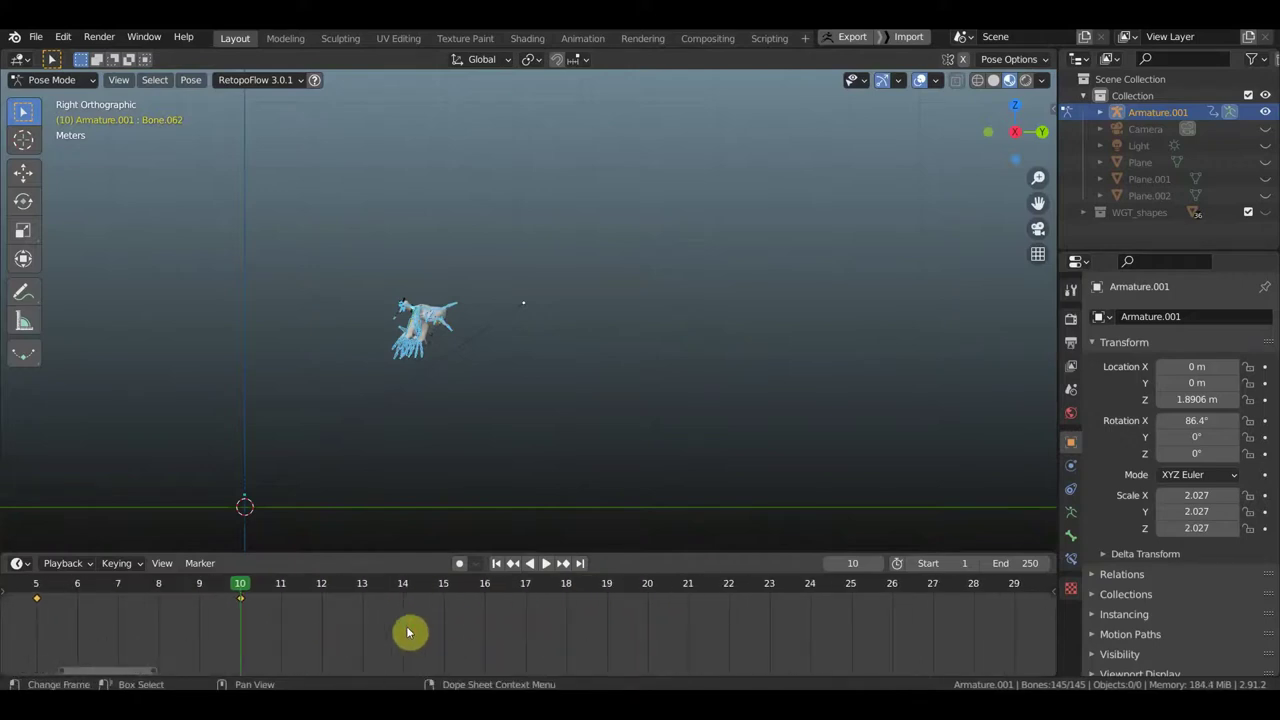
pyautogui.scroll(-2, 408, 632)
pyautogui.moveTo(350, 612); pyautogui.dragTo(165, 596)
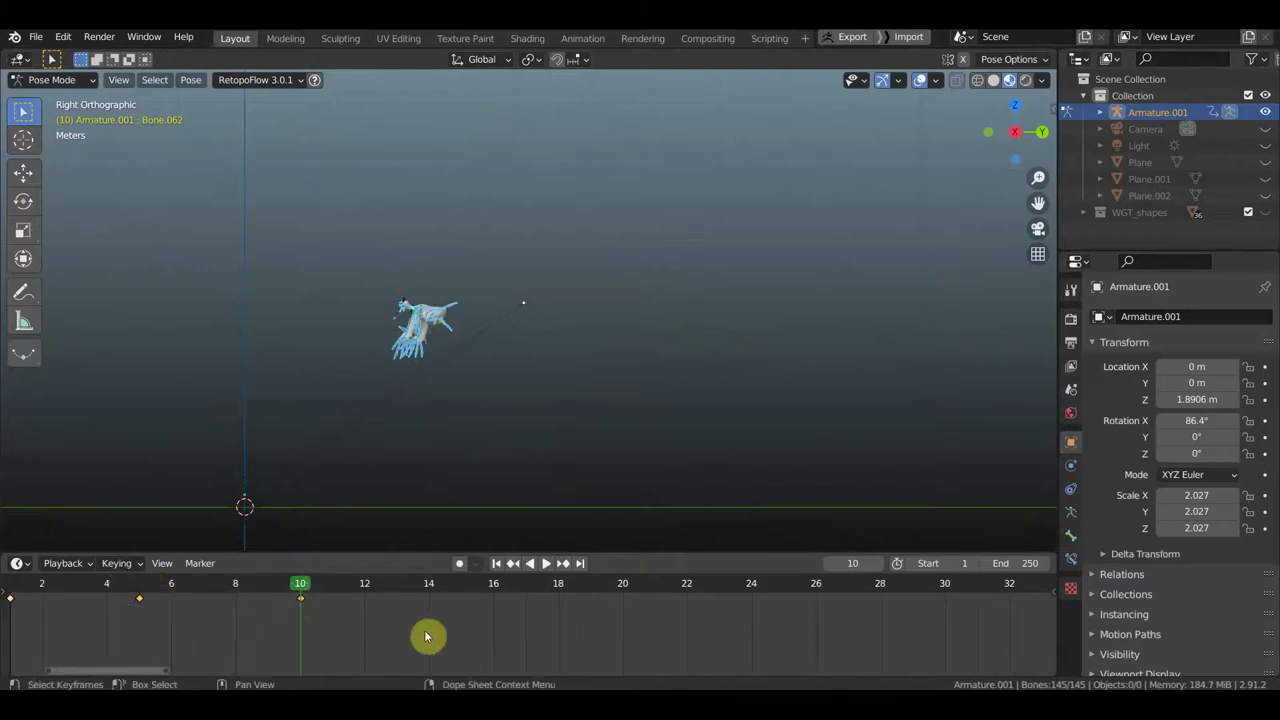
# Step: Copy the frame 5 and 10 keys ten frames later, to frames 15 and 20
pyautogui.press('g')
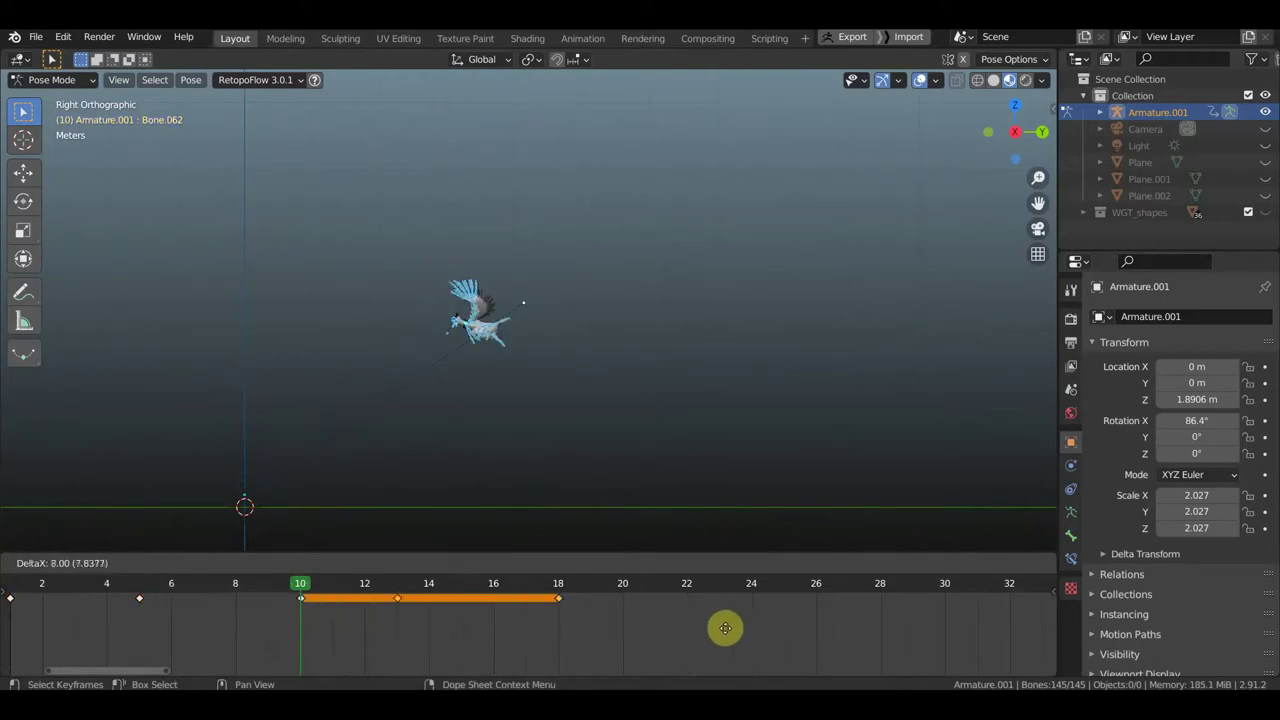
pyautogui.click(745, 628)
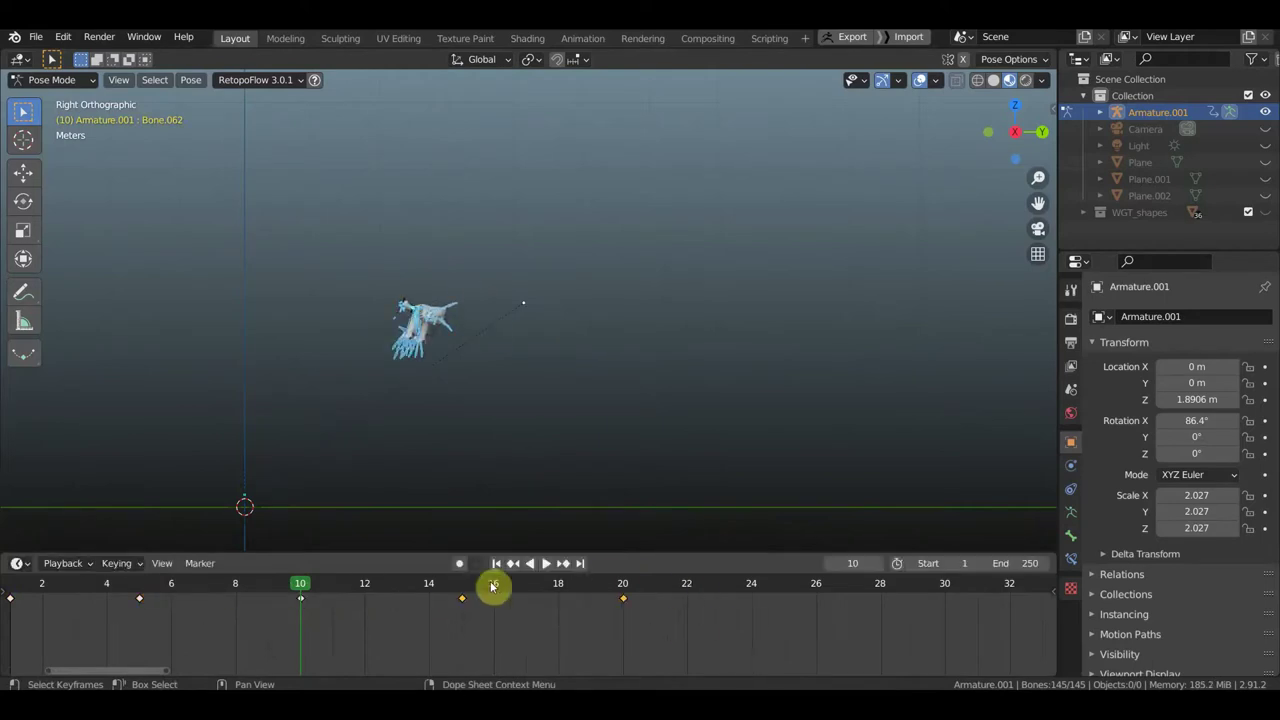
pyautogui.press('space')
pyautogui.press('space')
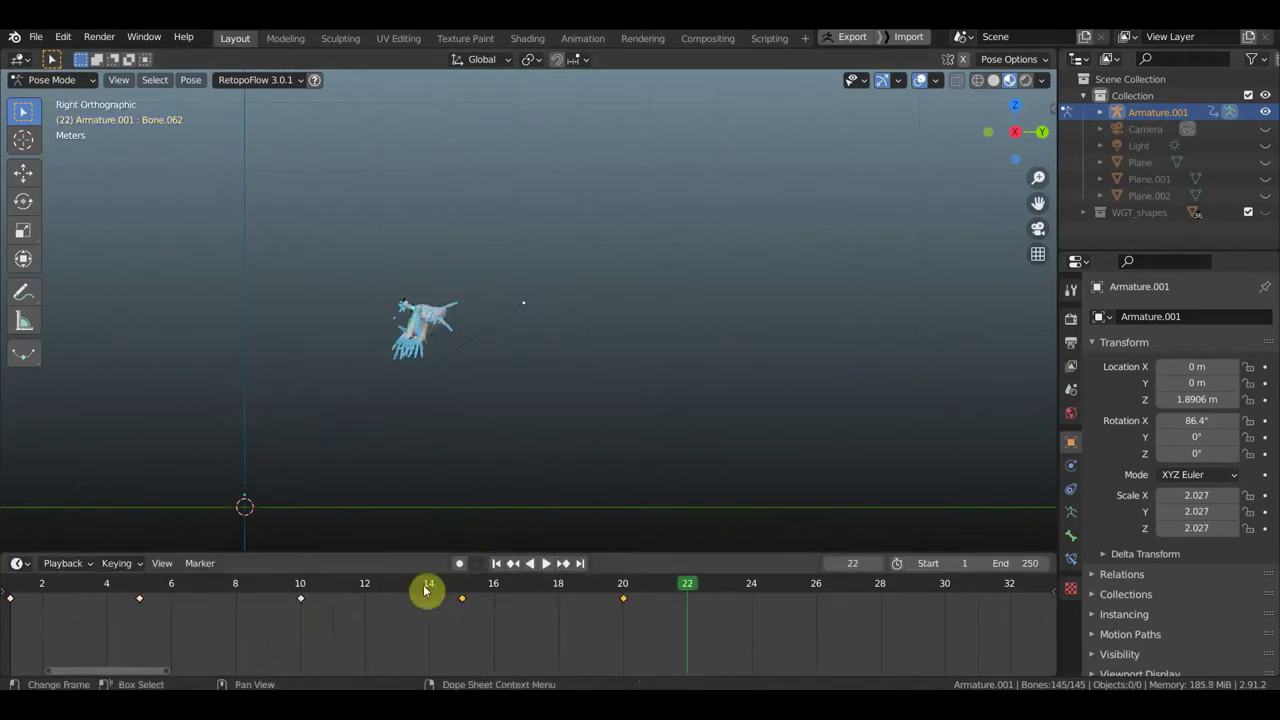
# Step: At frame 15, rotate and move the bird, then key its Location & Rotation
pyautogui.click(461, 588)
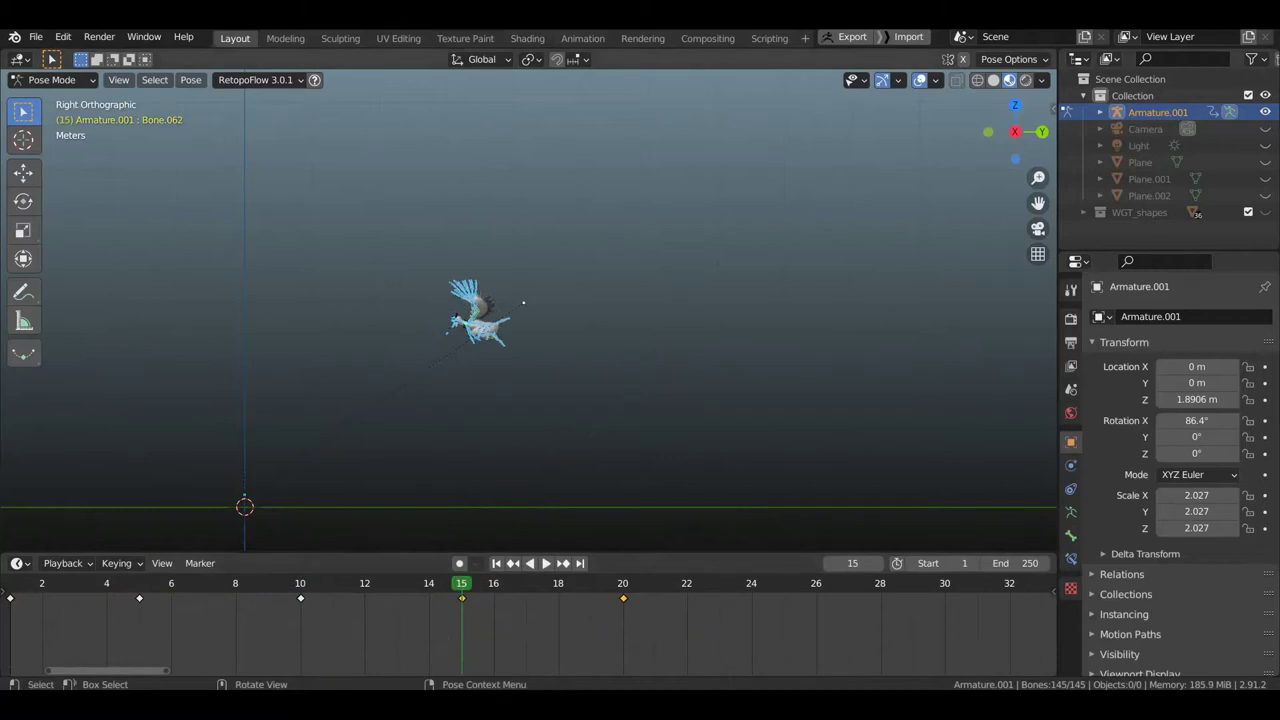
pyautogui.press('r')
pyautogui.click(614, 318)
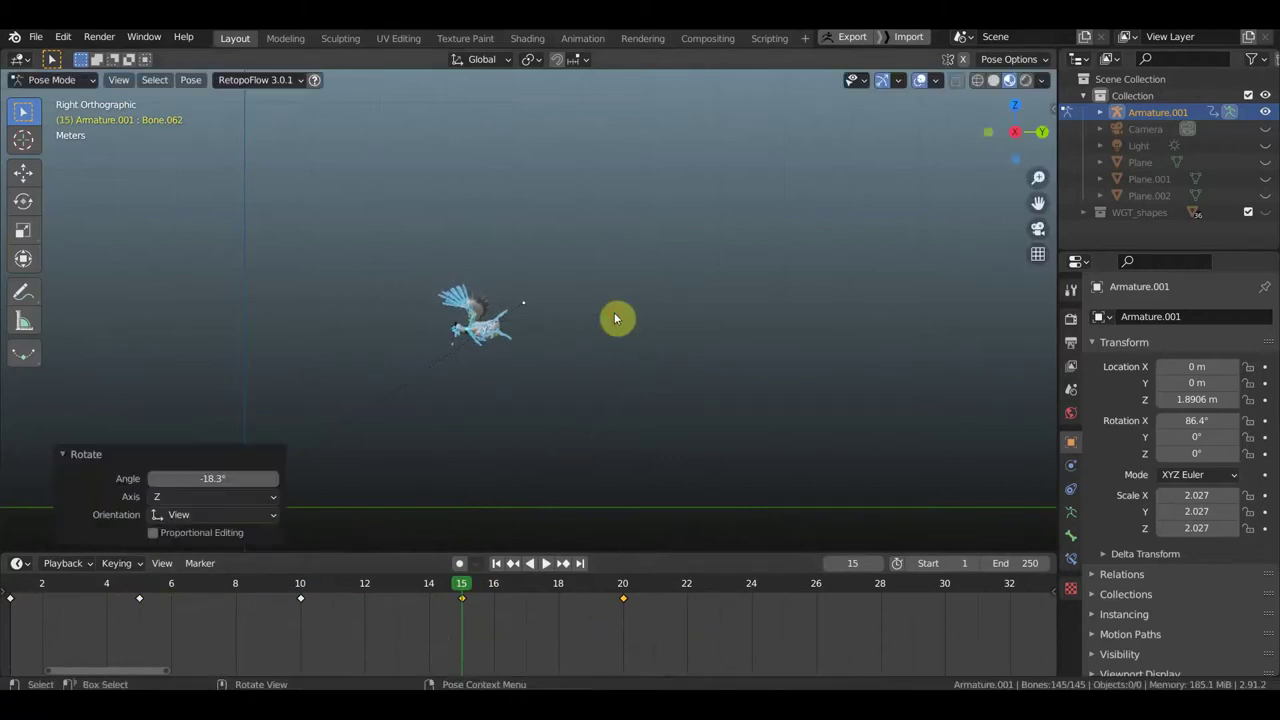
pyautogui.press('g')
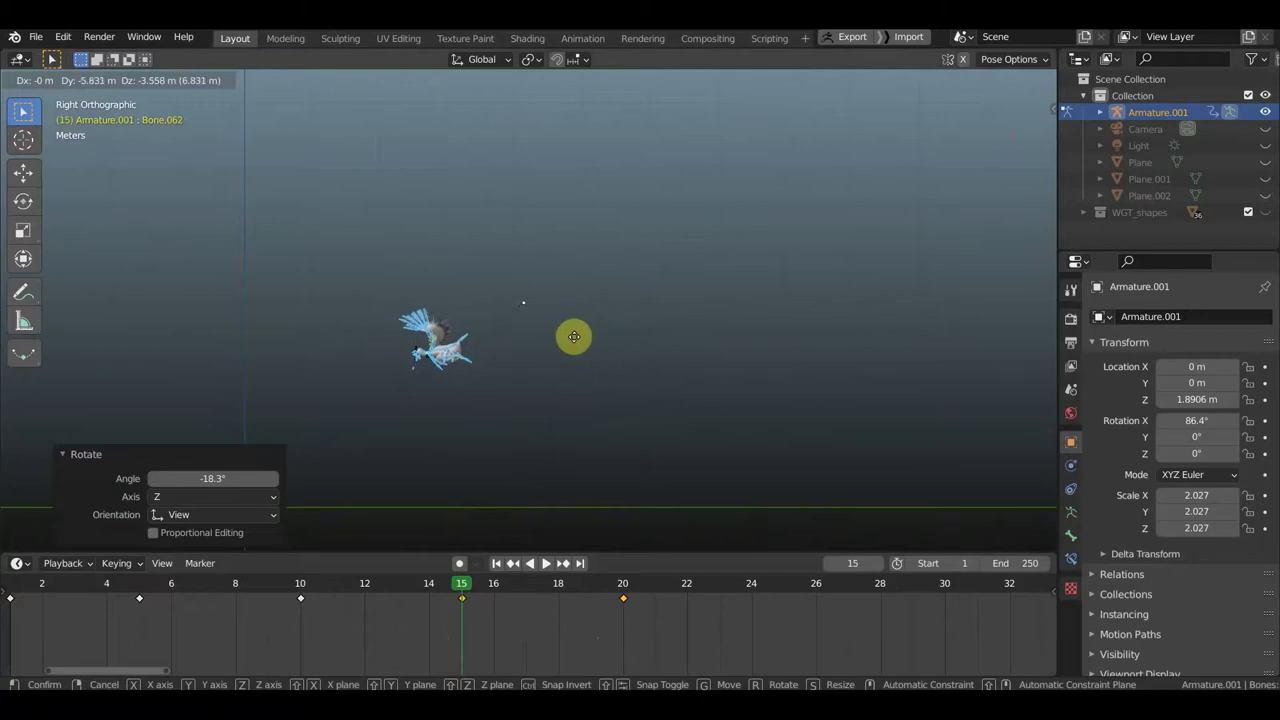
pyautogui.click(566, 337)
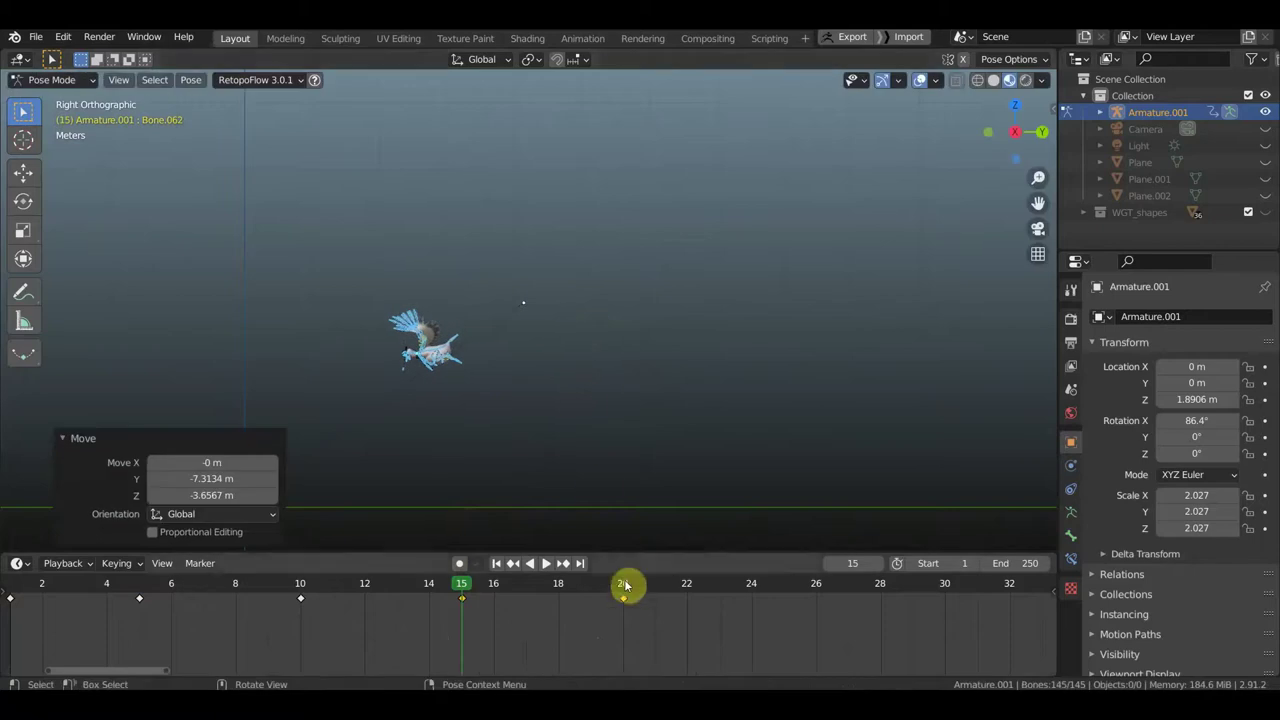
pyautogui.press('i')
pyautogui.click(656, 418)
# Step: Play the animation forward and in reverse, scrubbing to review the flight
pyautogui.hotkey('shift', 'ctrl', 'space')
pyautogui.moveTo(391, 591)
pyautogui.mouseDown()
pyautogui.moveTo(276, 594)
pyautogui.moveTo(310, 598)
pyautogui.mouseUp()
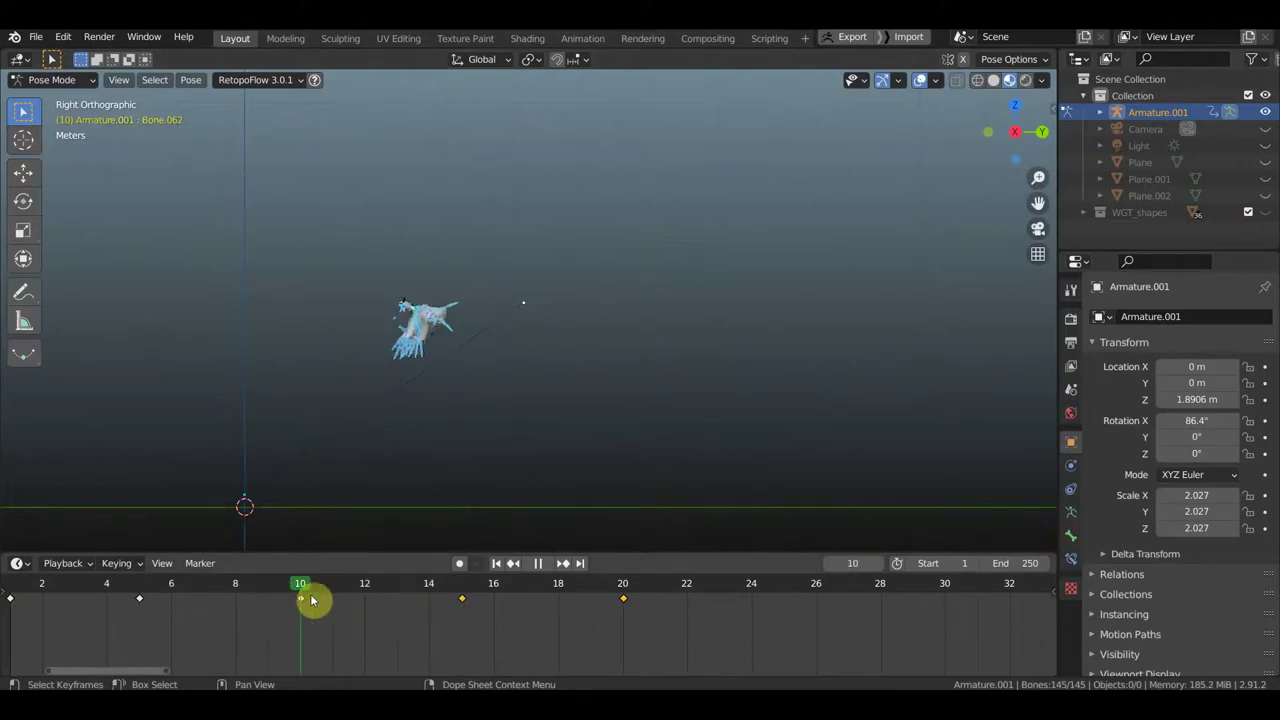
pyautogui.press('space')
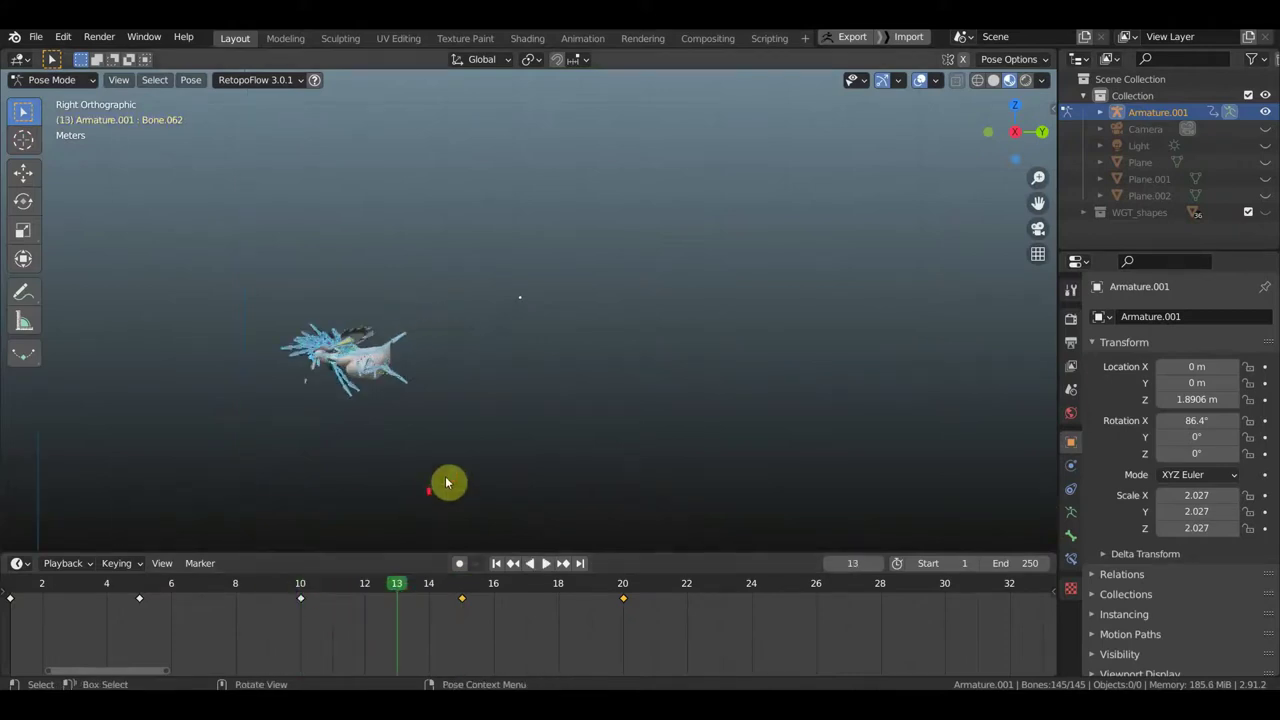
pyautogui.keyDown('shift'); pyautogui.moveTo(480, 448); pyautogui.dragTo(769, 334, button='middle'); pyautogui.keyUp('shift')
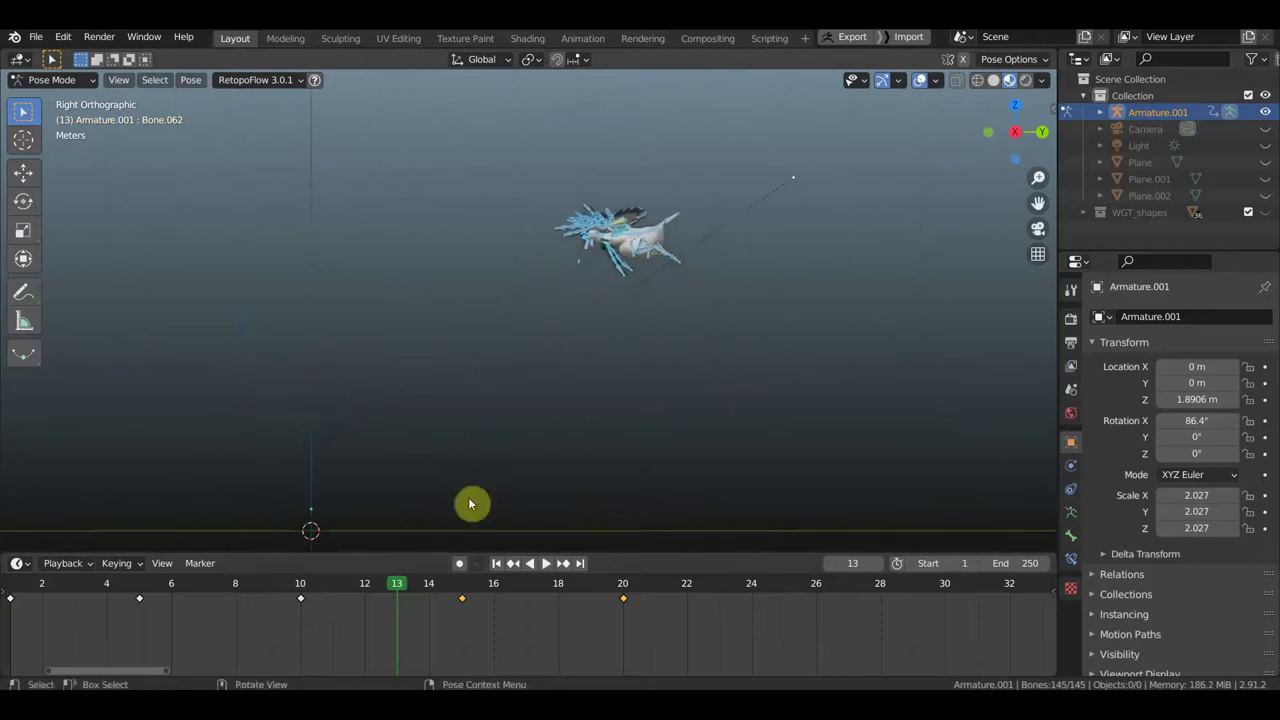
pyautogui.hotkey('shift', 'ctrl', 'space')
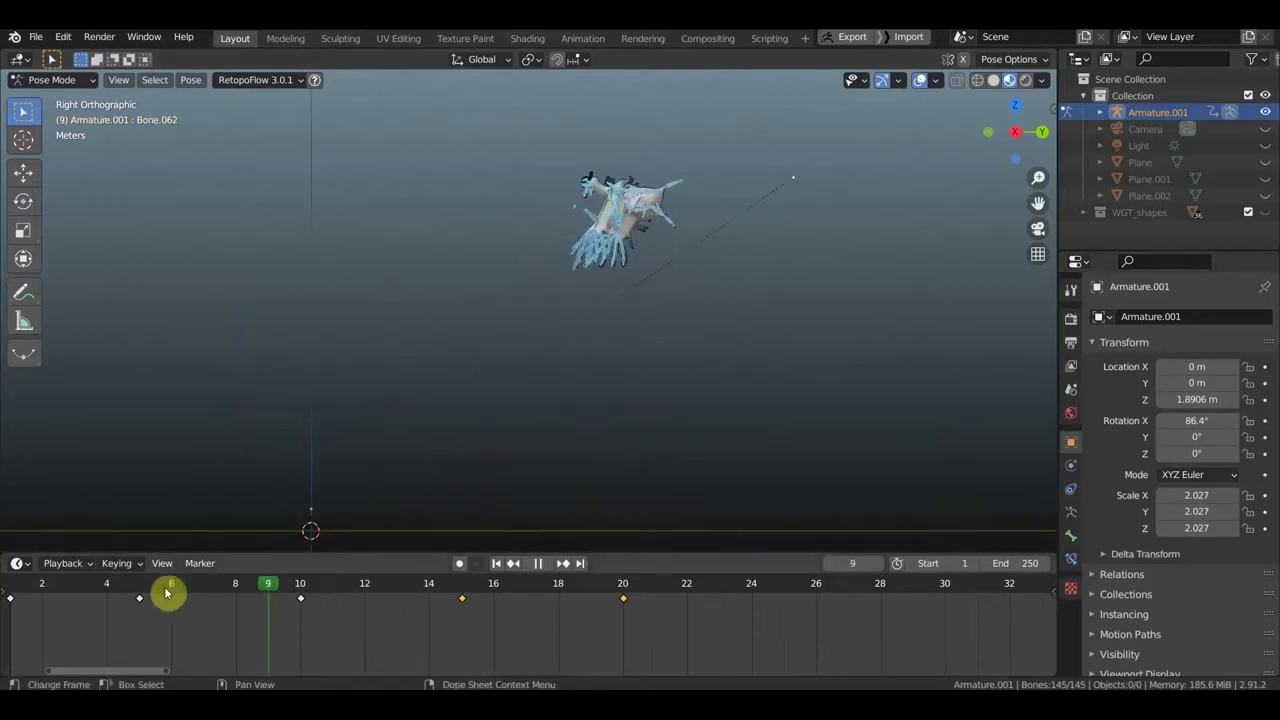
pyautogui.moveTo(91, 597); pyautogui.dragTo(461, 629)
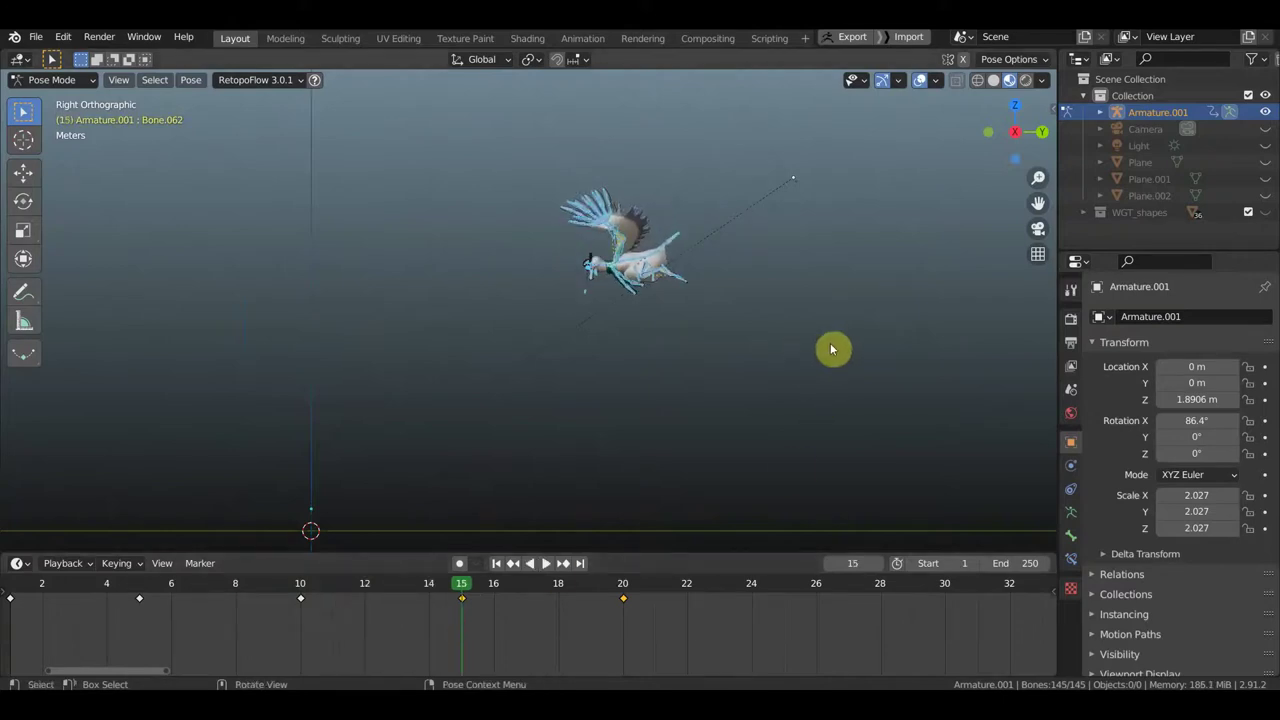
# Step: Reposition the bird lower at frame 15, tilt it -6.32°, and re-key Location & Rotation
pyautogui.press('g')
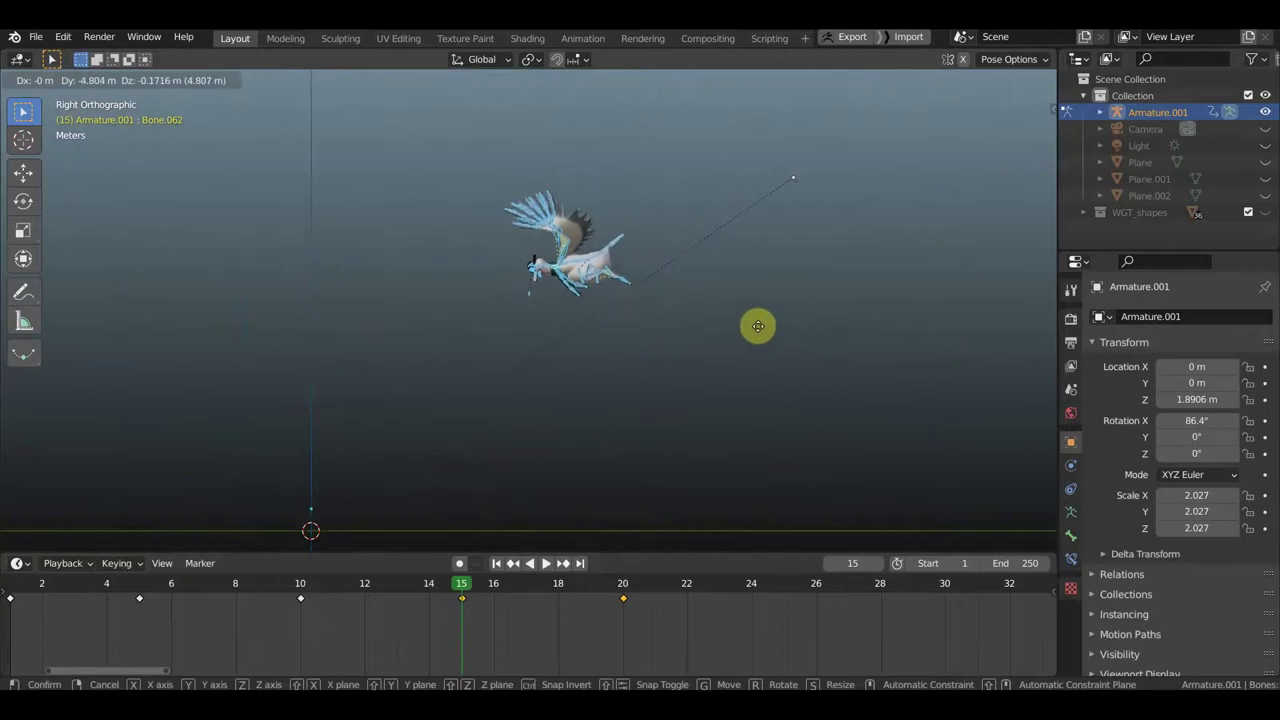
pyautogui.click(758, 326)
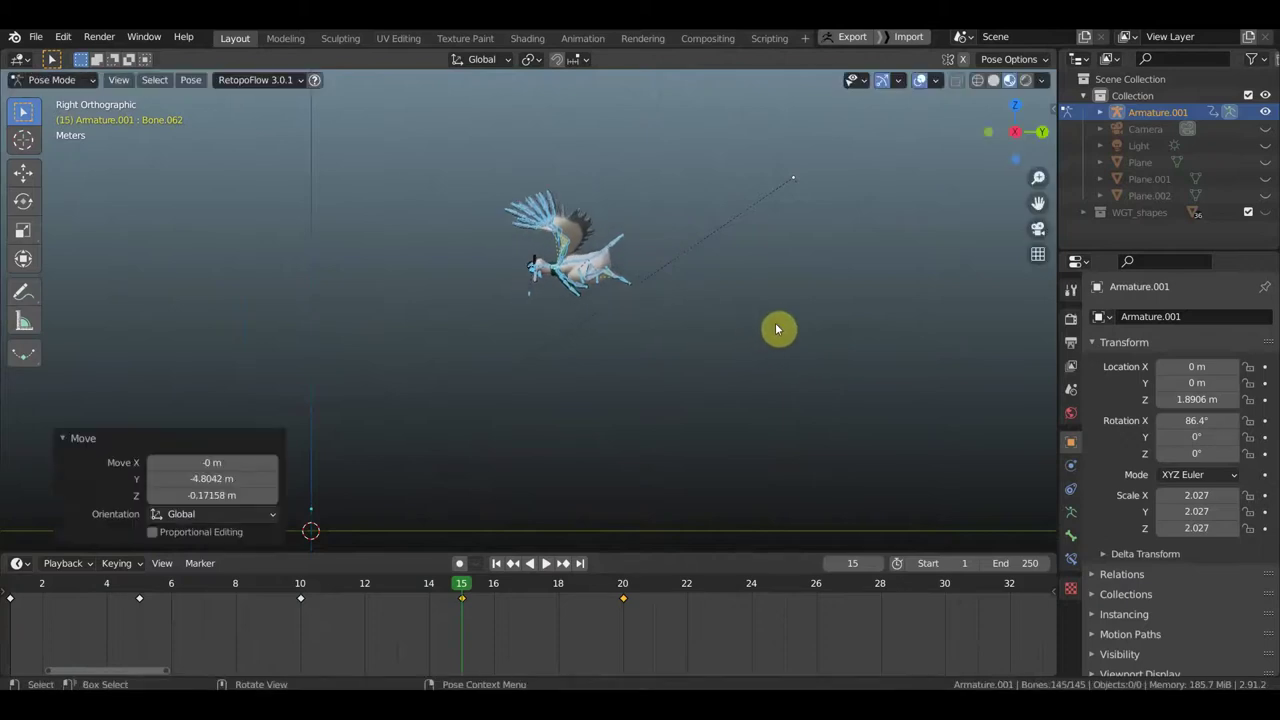
pyautogui.press('r')
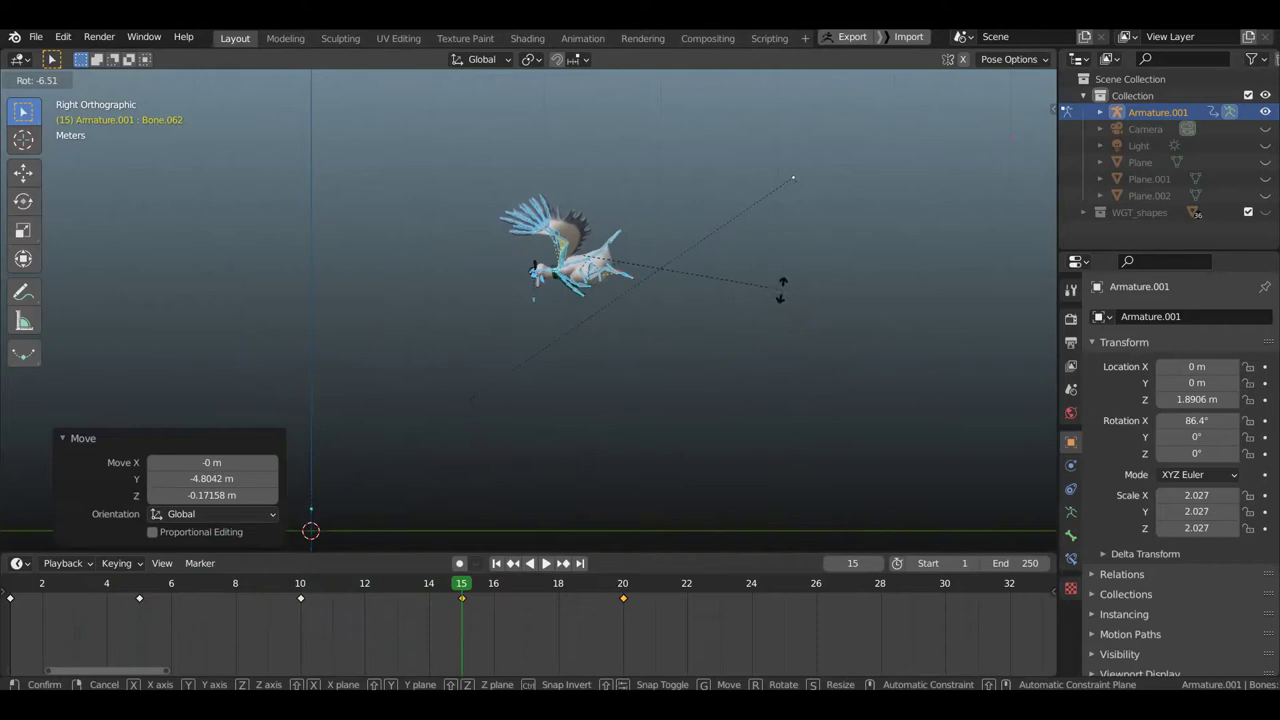
pyautogui.click(783, 295)
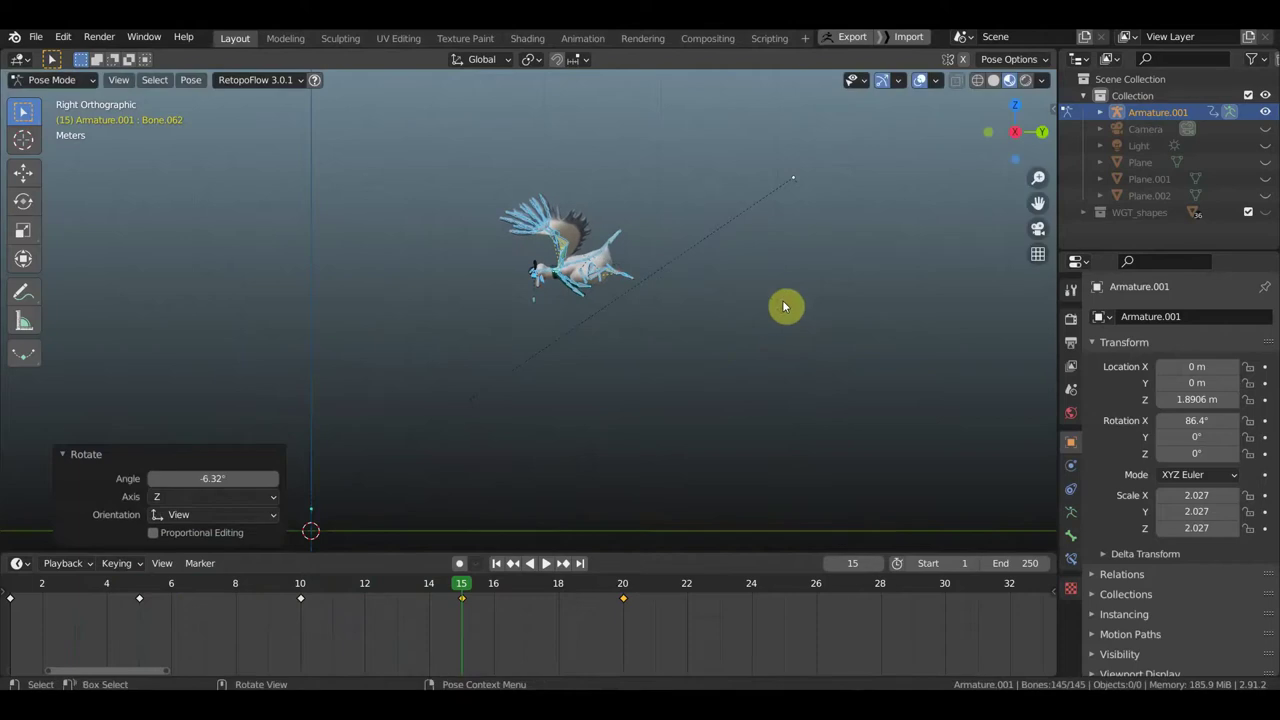
pyautogui.press('i')
pyautogui.press('i')
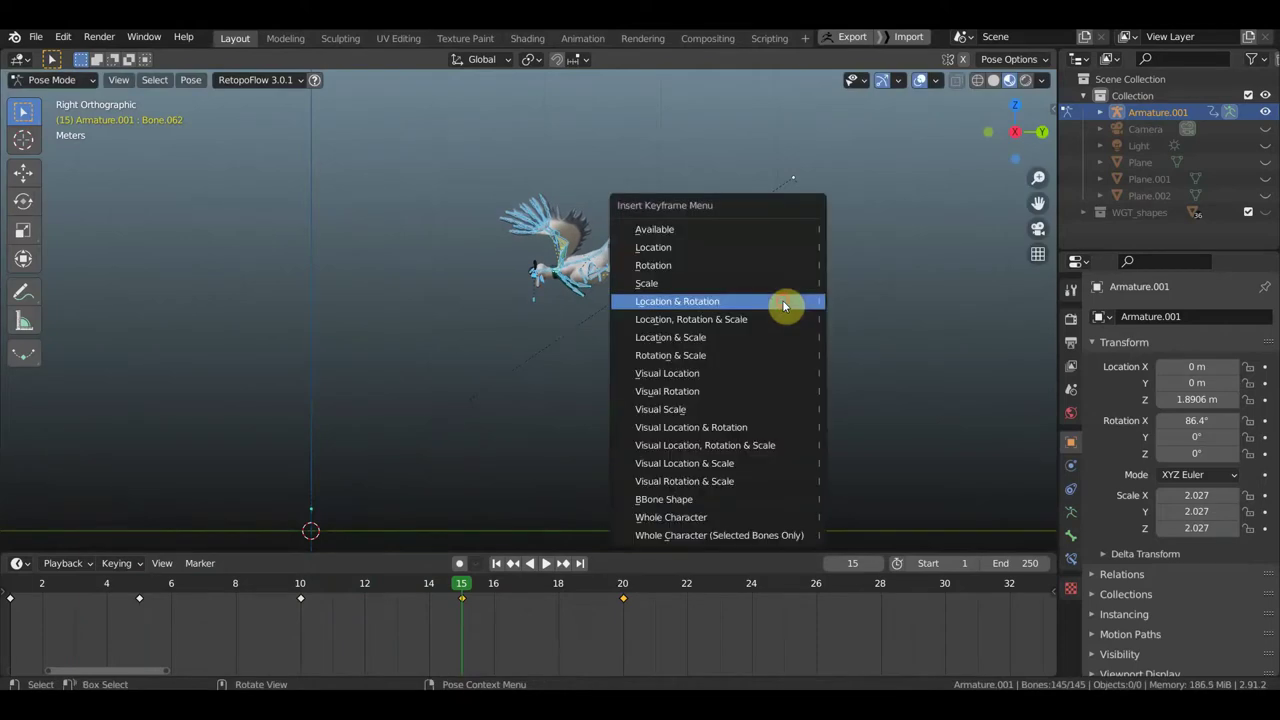
pyautogui.click(783, 303)
pyautogui.moveTo(457, 585)
pyautogui.mouseDown()
pyautogui.moveTo(260, 597)
pyautogui.moveTo(459, 605)
pyautogui.mouseUp()
pyautogui.moveTo(561, 620); pyautogui.dragTo(626, 620)
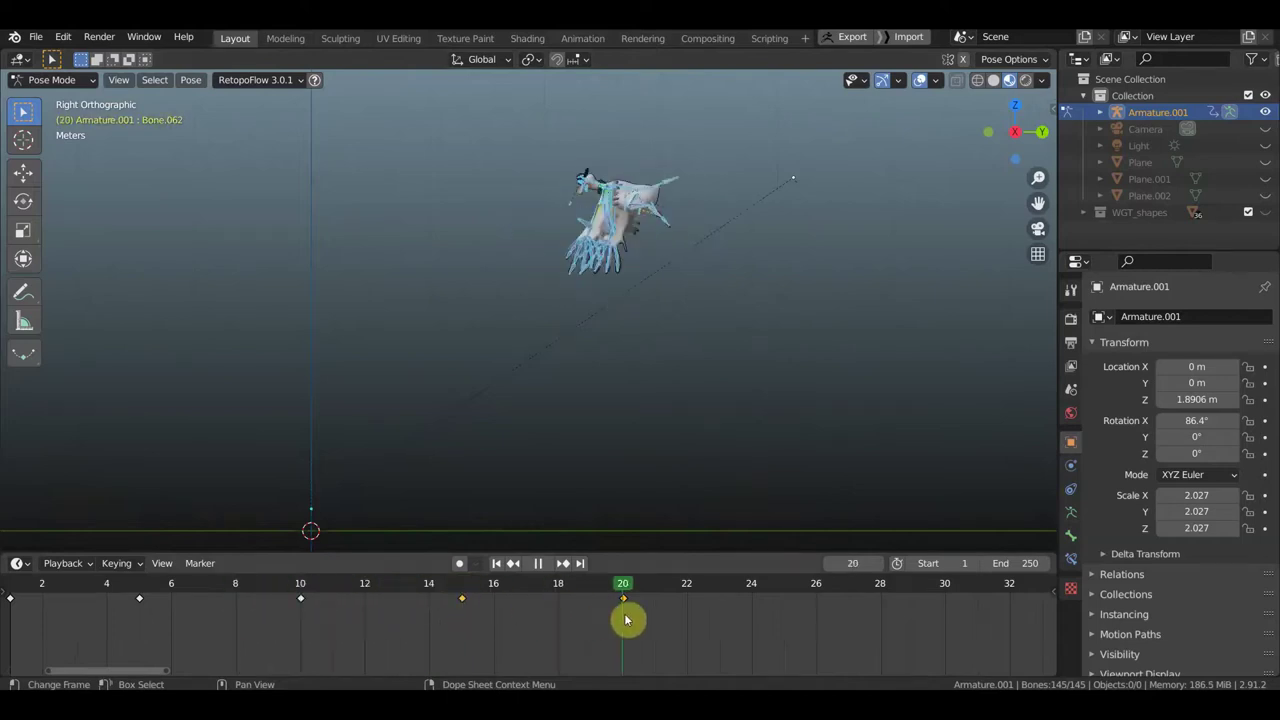
# Step: In front view, bank the bird -10.3° at frame 15 and key Location & Rotation
pyautogui.moveTo(620, 417); pyautogui.dragTo(820, 417, button='middle')
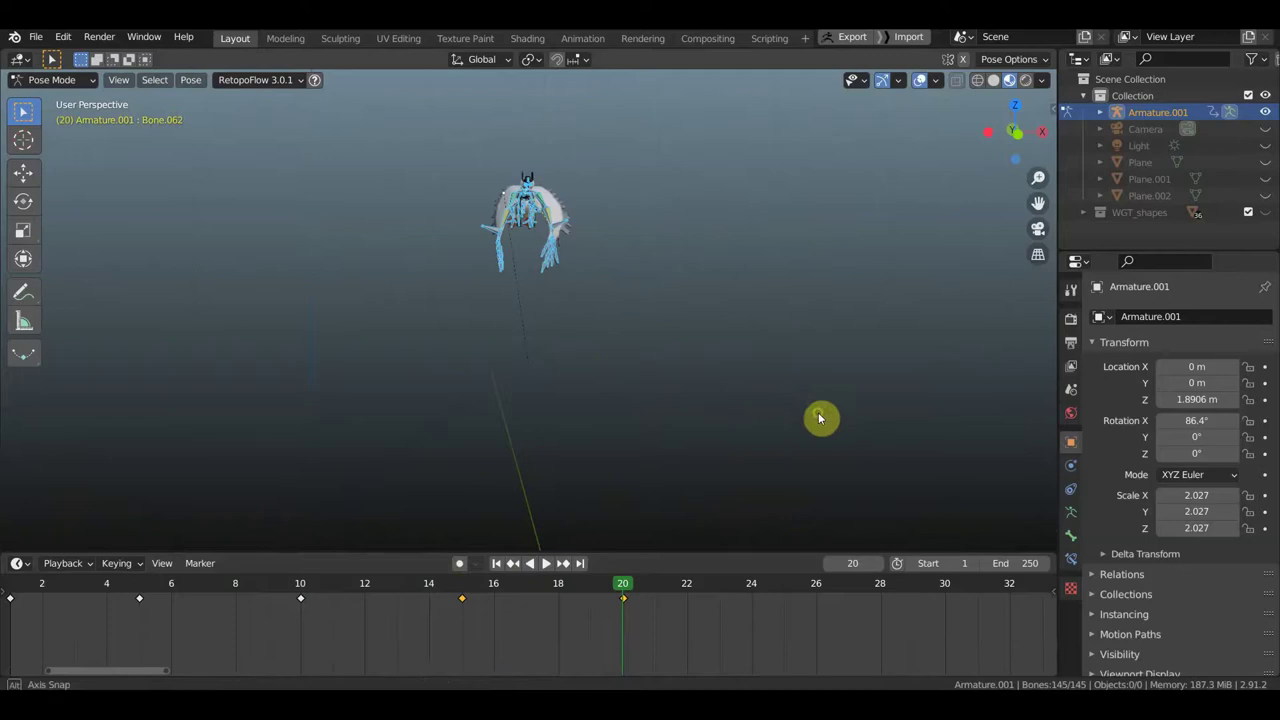
pyautogui.click(464, 583)
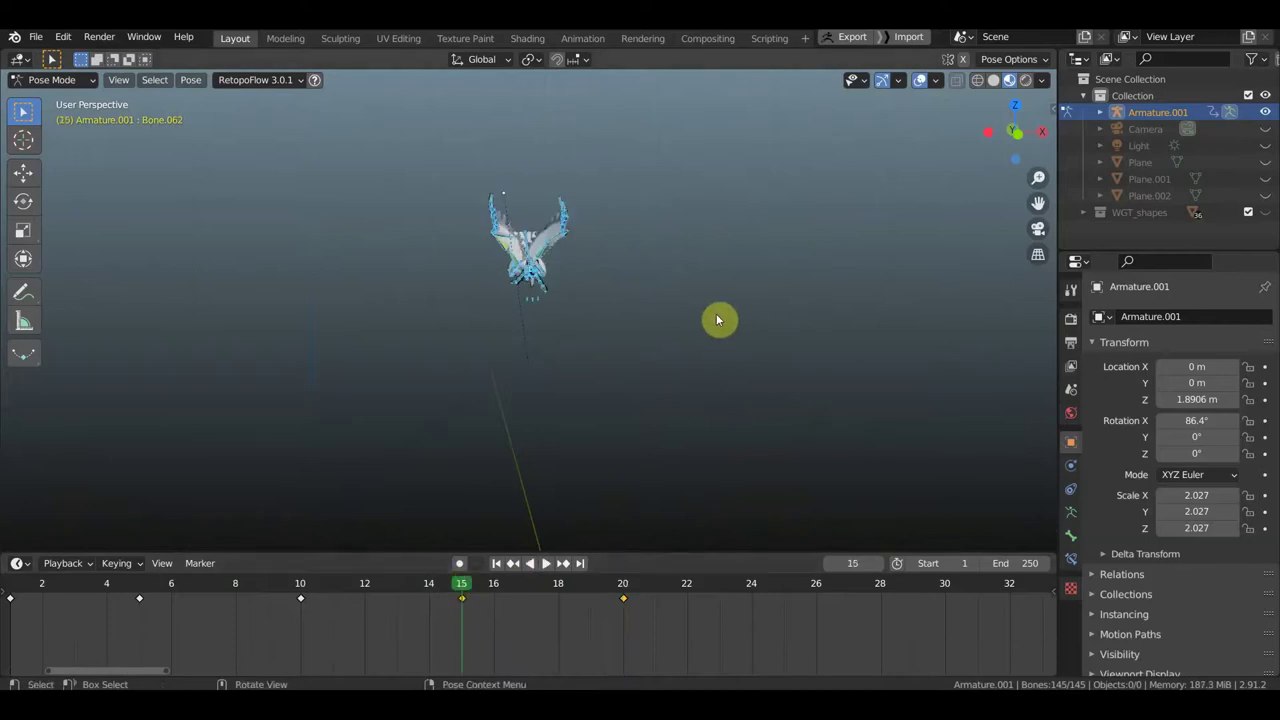
pyautogui.press('KP_1')
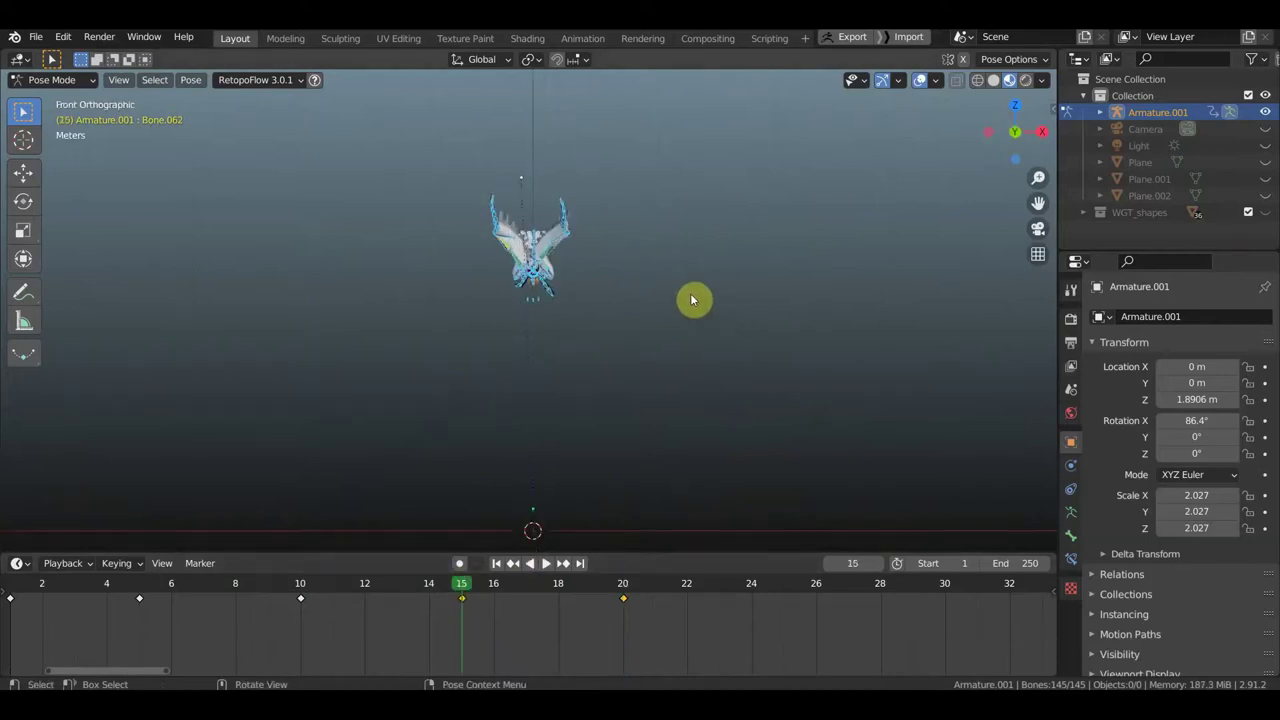
pyautogui.press('r')
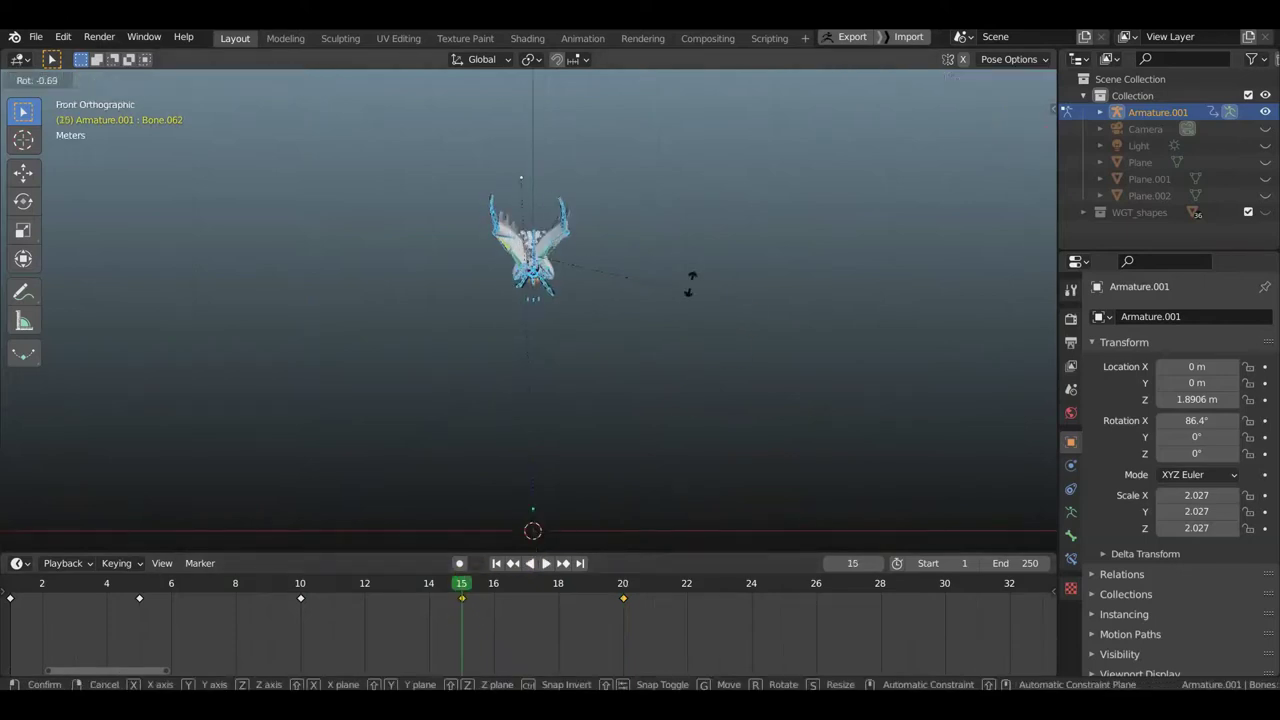
pyautogui.click(675, 262)
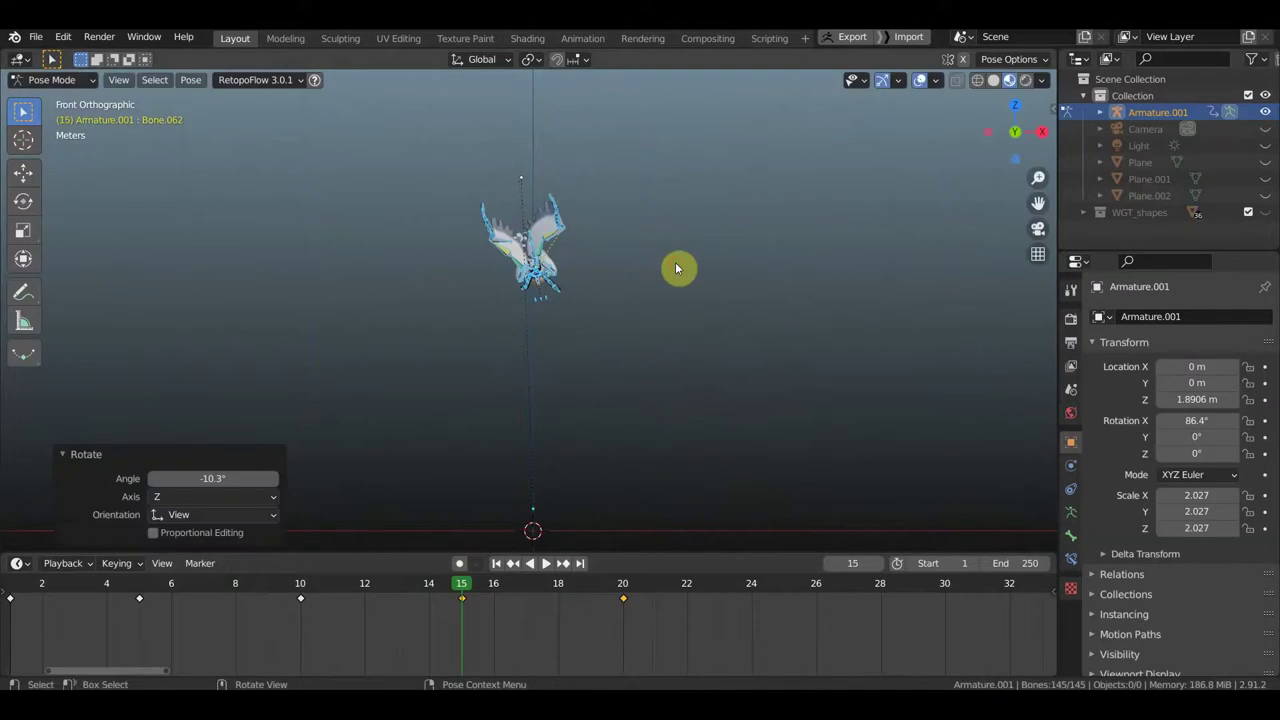
pyautogui.press('i')
pyautogui.click(680, 269)
# Step: At frame 10, bank the bird 16.5° the other way and key Location & Rotation
pyautogui.click(541, 552)
pyautogui.moveTo(461, 590)
pyautogui.mouseDown()
pyautogui.moveTo(278, 590)
pyautogui.moveTo(302, 590)
pyautogui.mouseUp()
pyautogui.press('space')
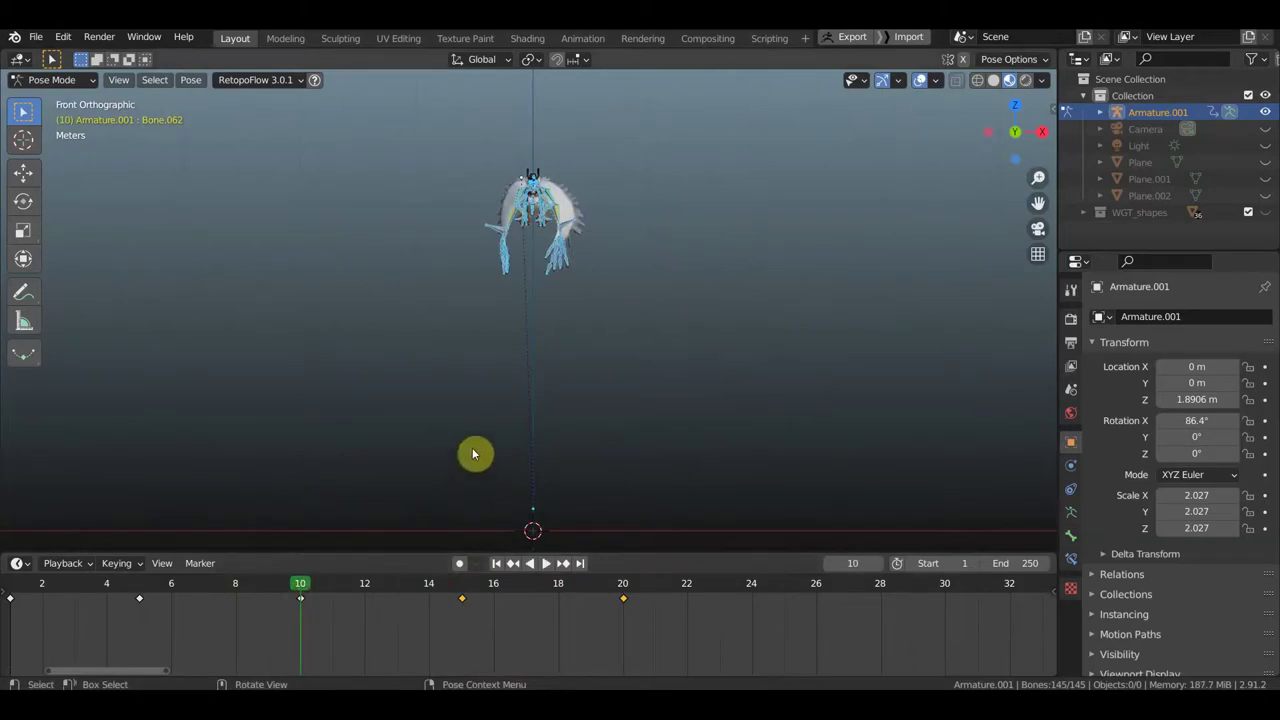
pyautogui.press('r')
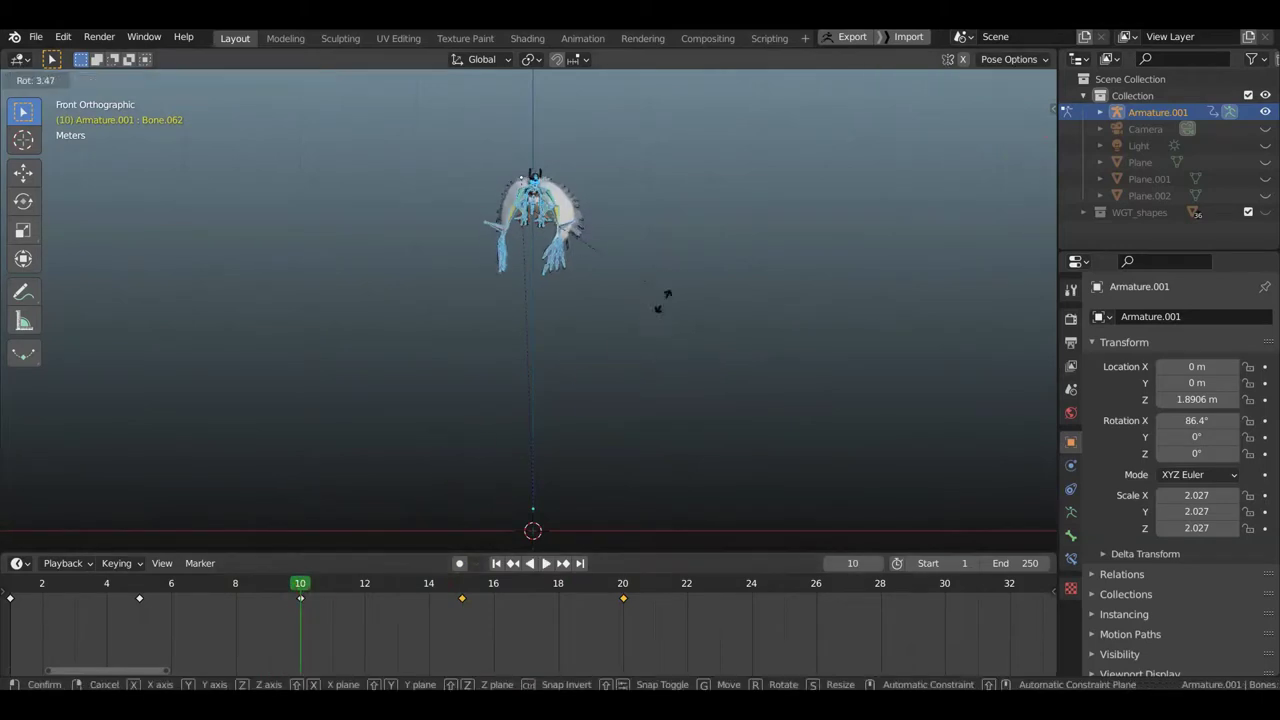
pyautogui.click(641, 322)
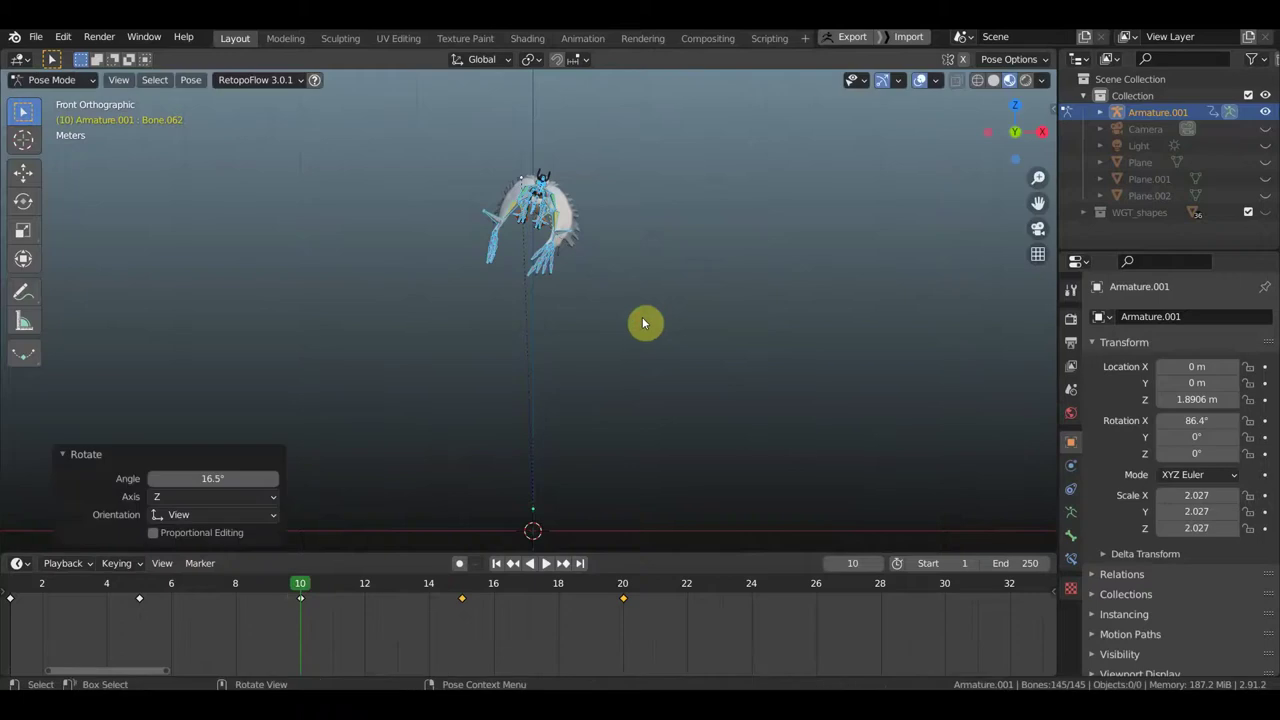
pyautogui.press('i')
pyautogui.click(642, 320)
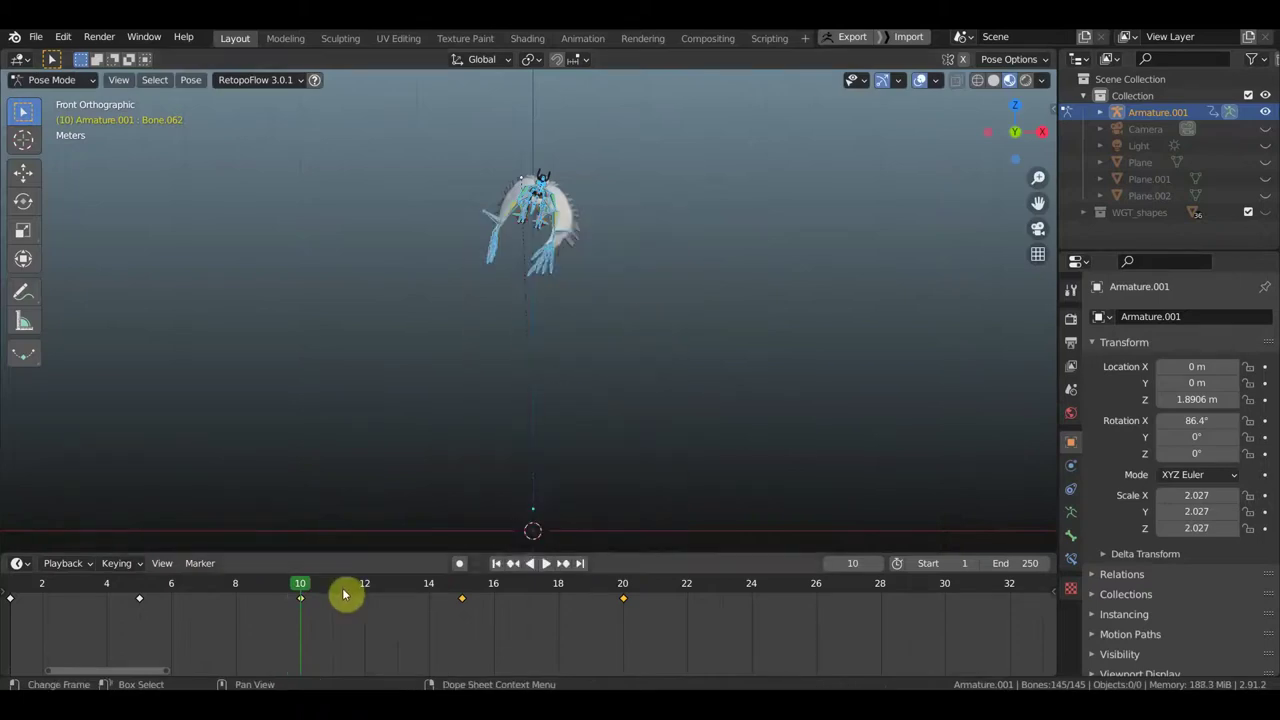
pyautogui.moveTo(351, 587); pyautogui.dragTo(623, 607)
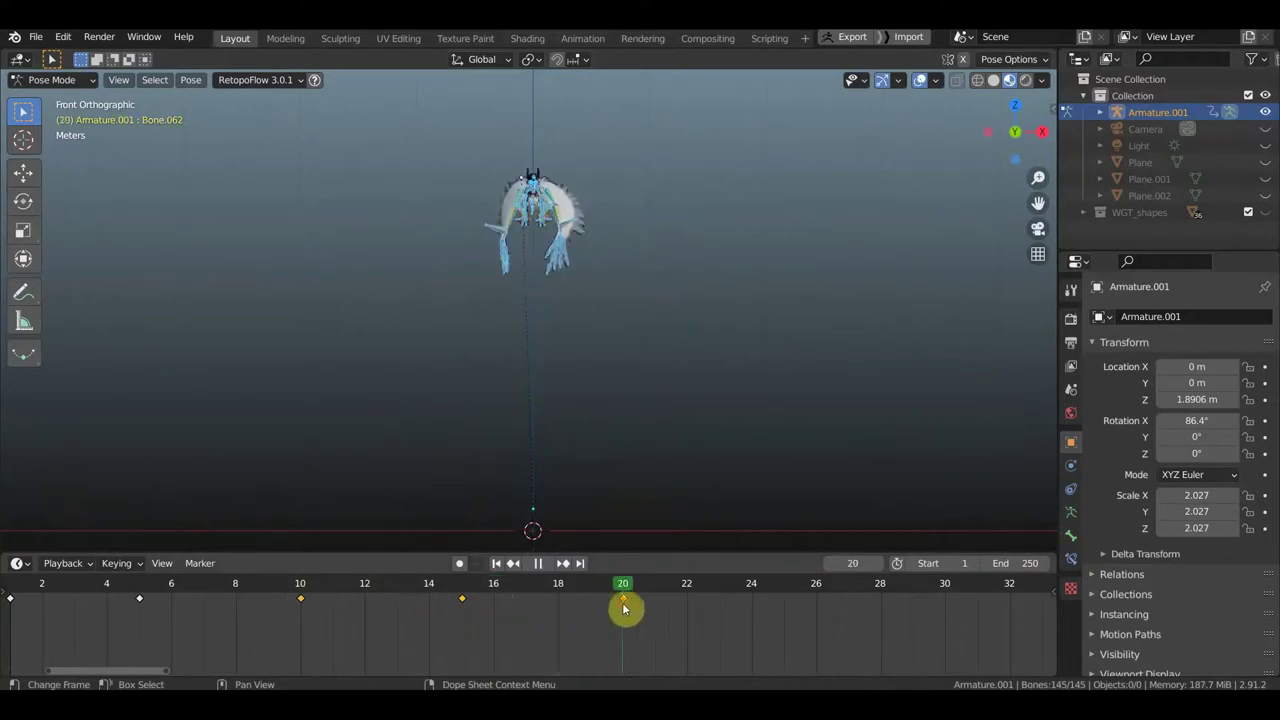
pyautogui.moveTo(791, 354); pyautogui.dragTo(598, 367, button='middle')
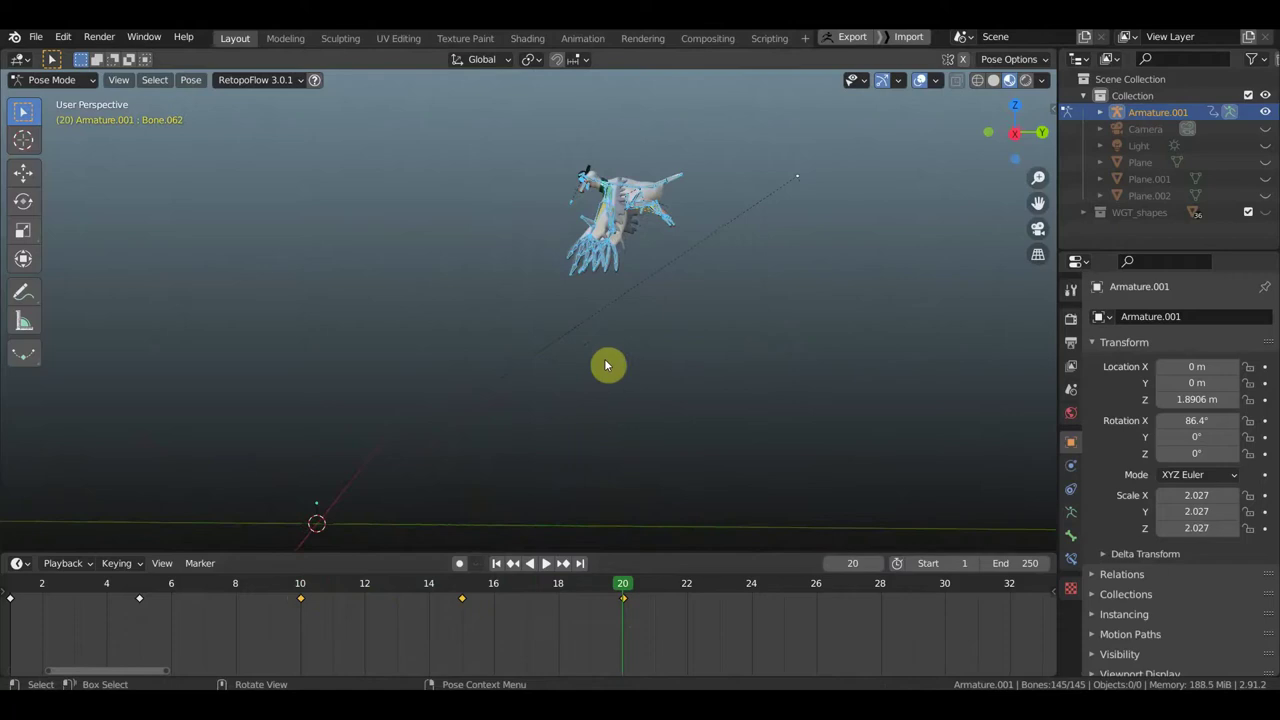
# Step: In side view, advance to frame 20 and move the bird to a new position
pyautogui.press('KP_3')
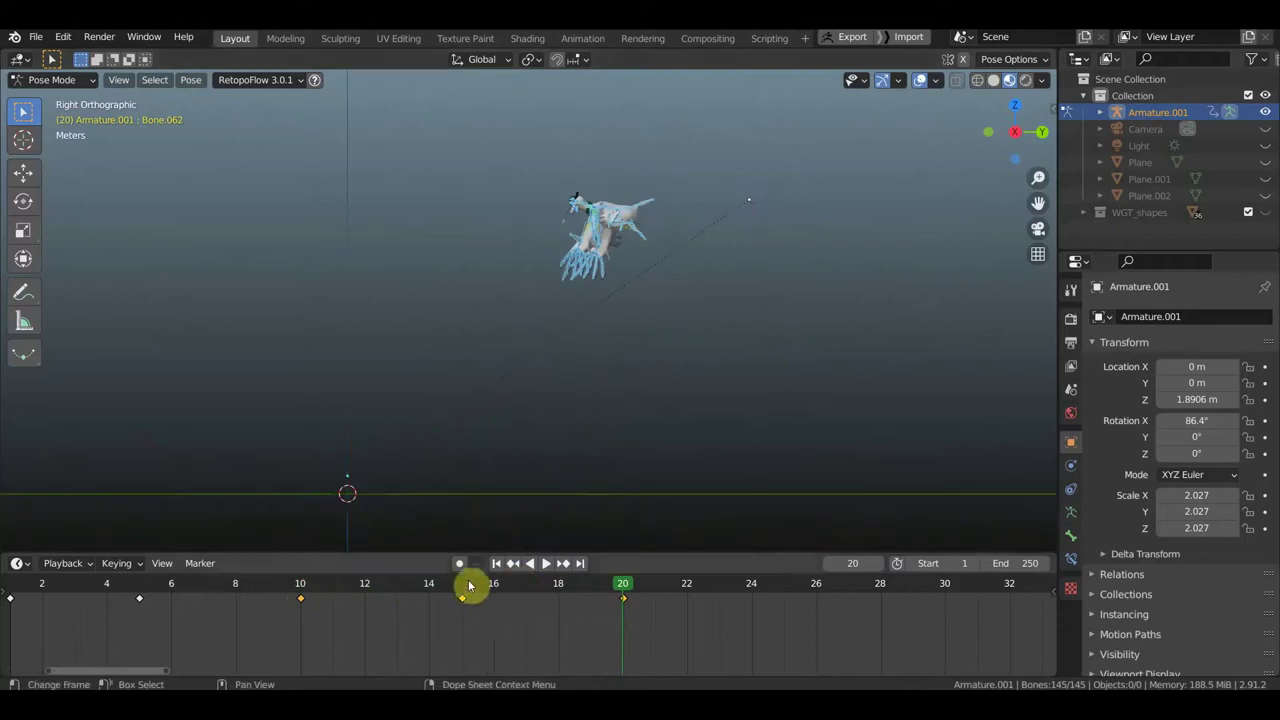
pyautogui.click(464, 588)
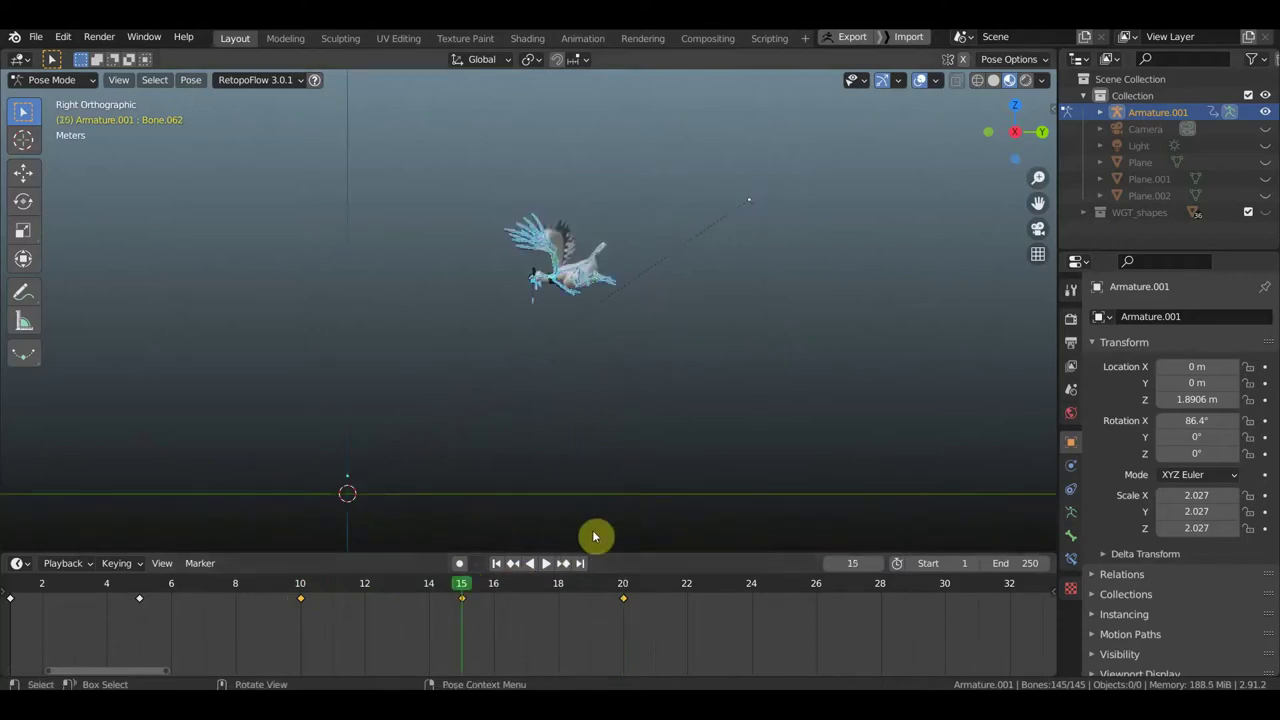
pyautogui.press('space')
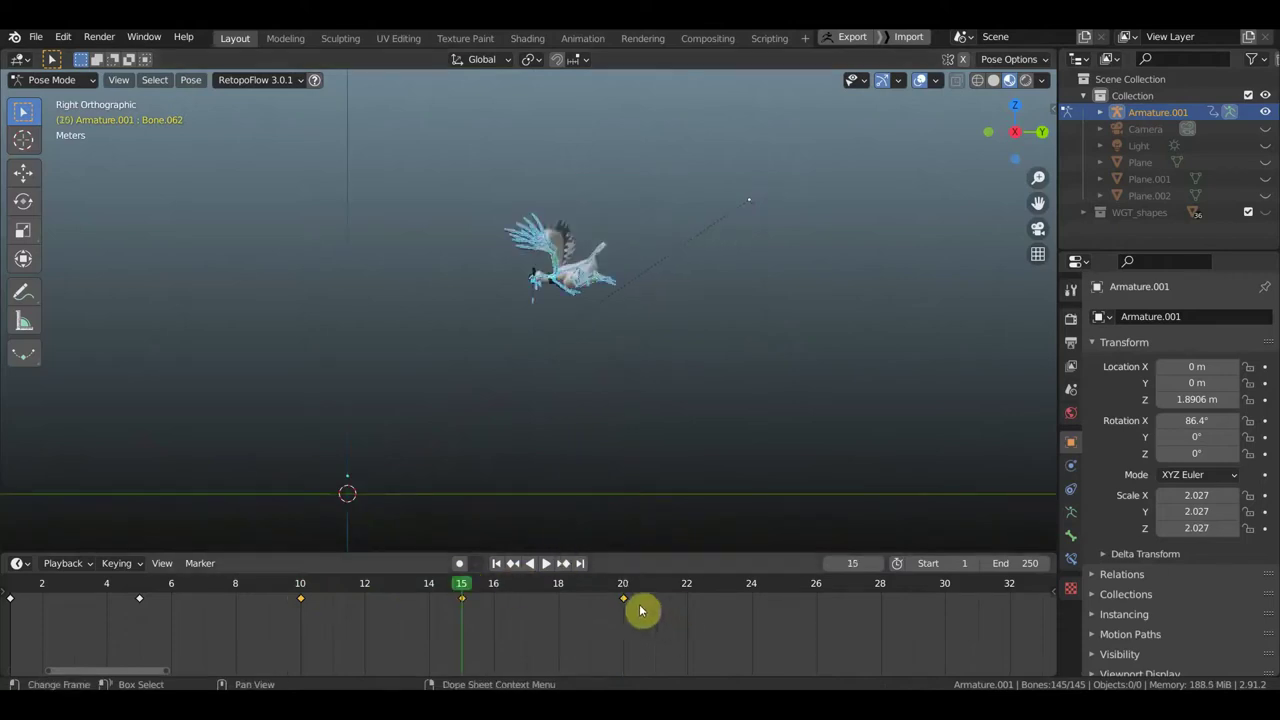
pyautogui.press('space')
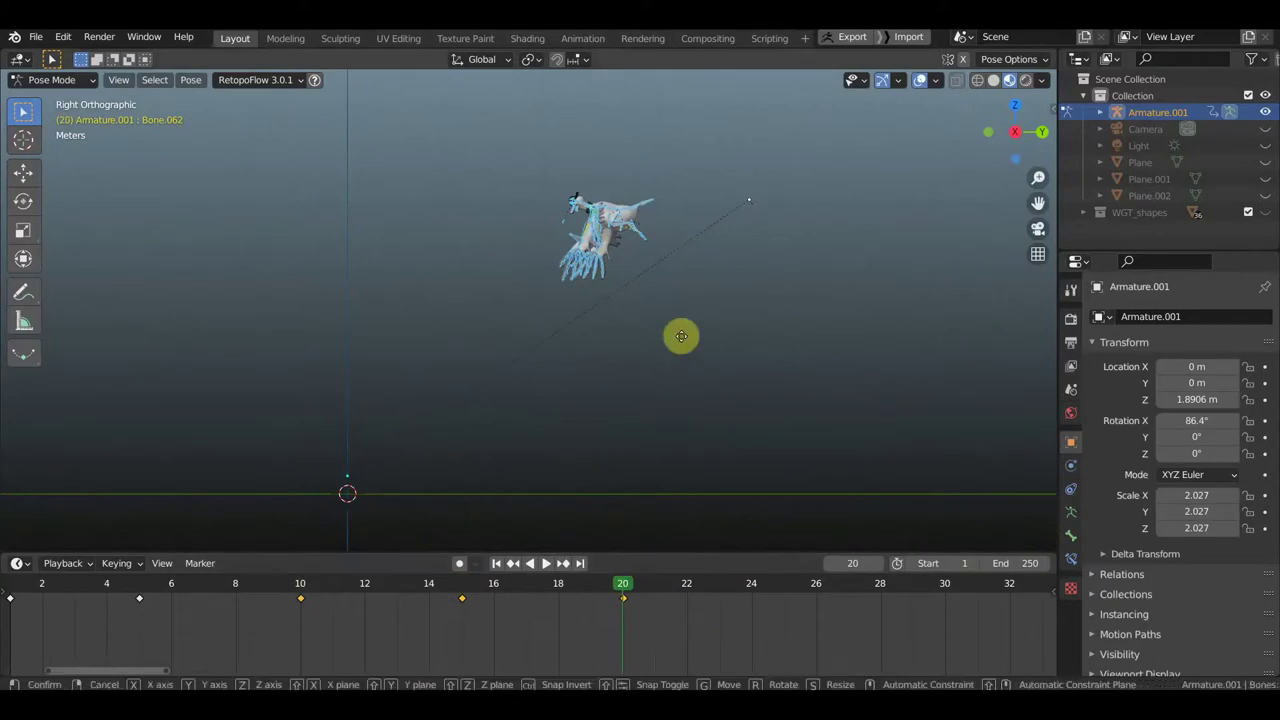
pyautogui.press('g')
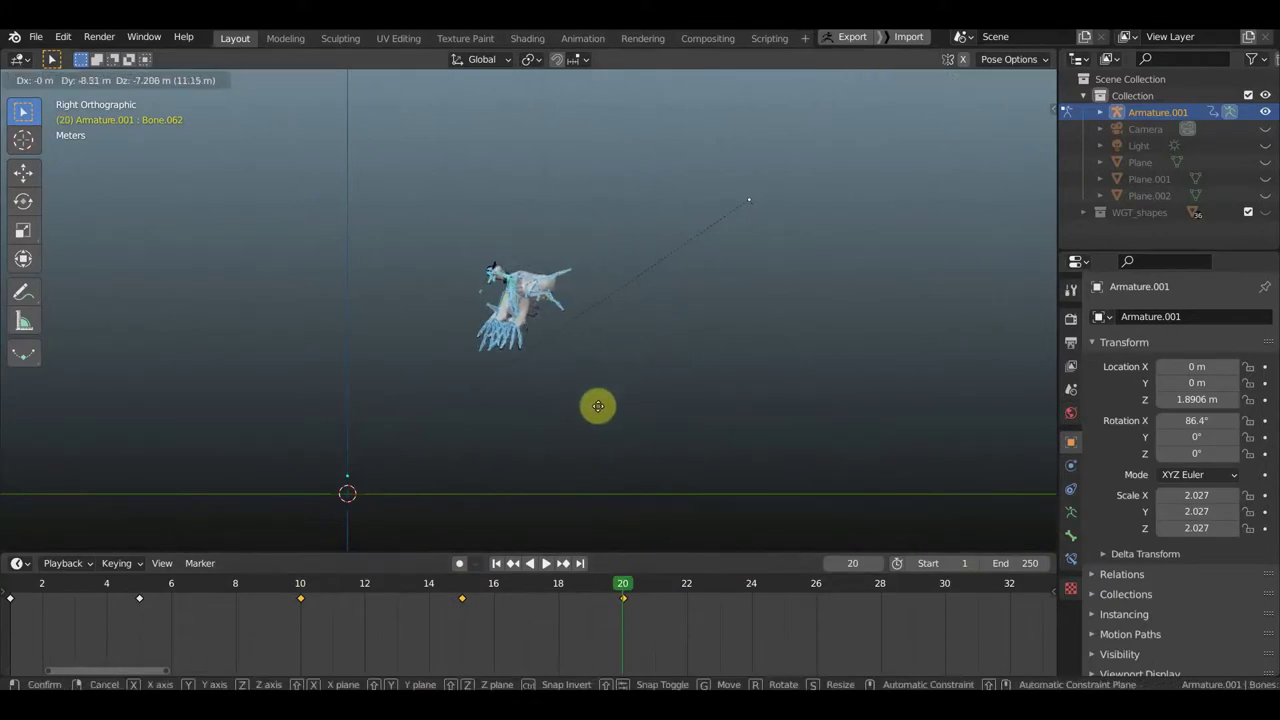
pyautogui.click(556, 444)
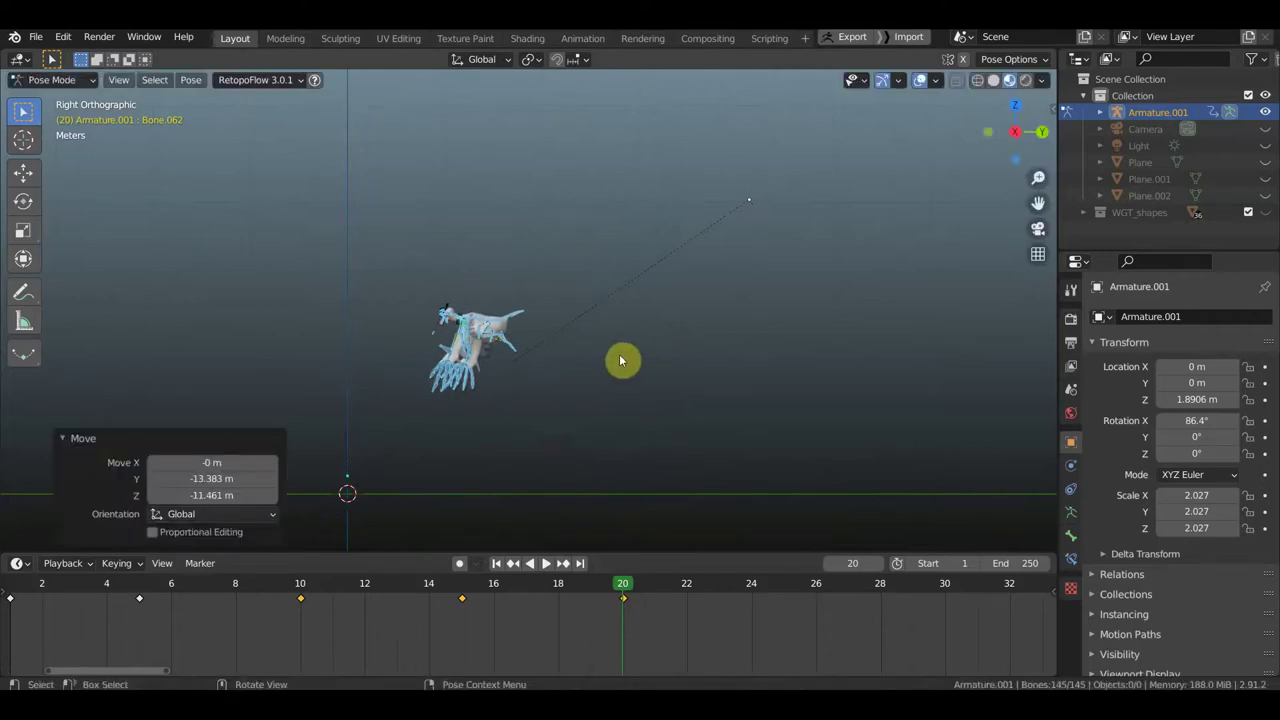
# Step: Bank the rig -18.5° and key its Location & Rotation at frame 20
pyautogui.press('r')
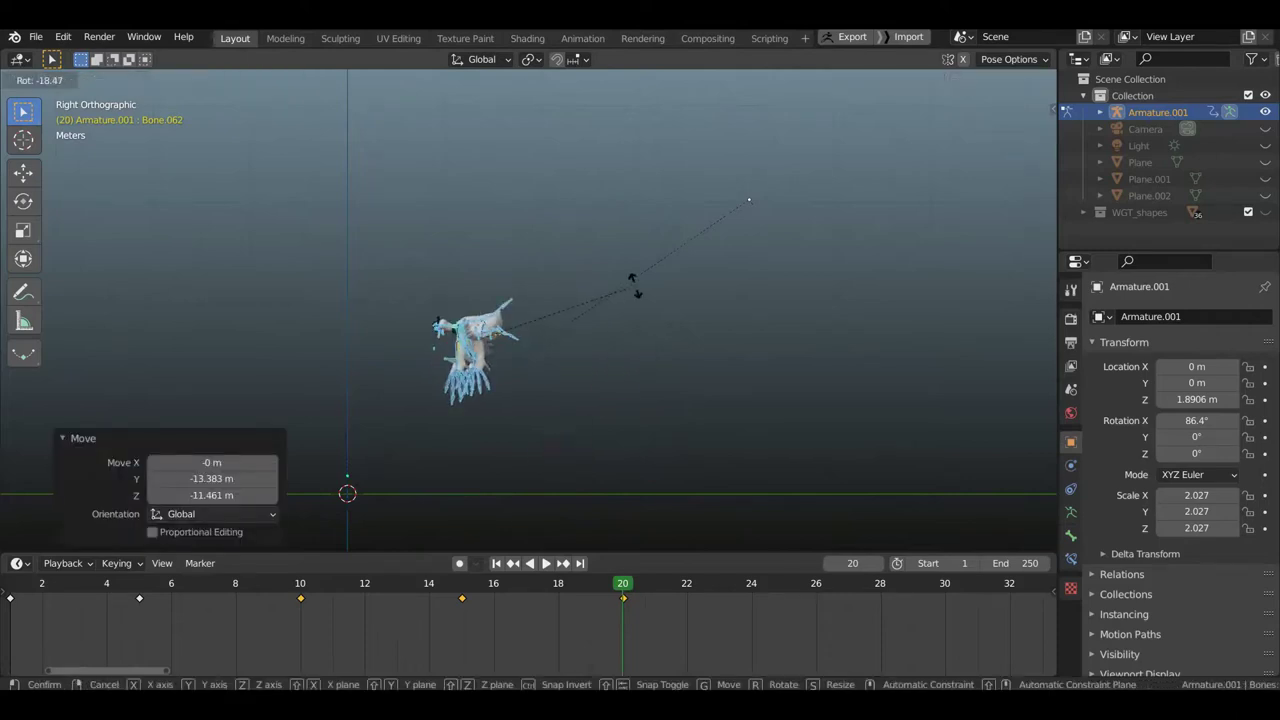
pyautogui.click(636, 291)
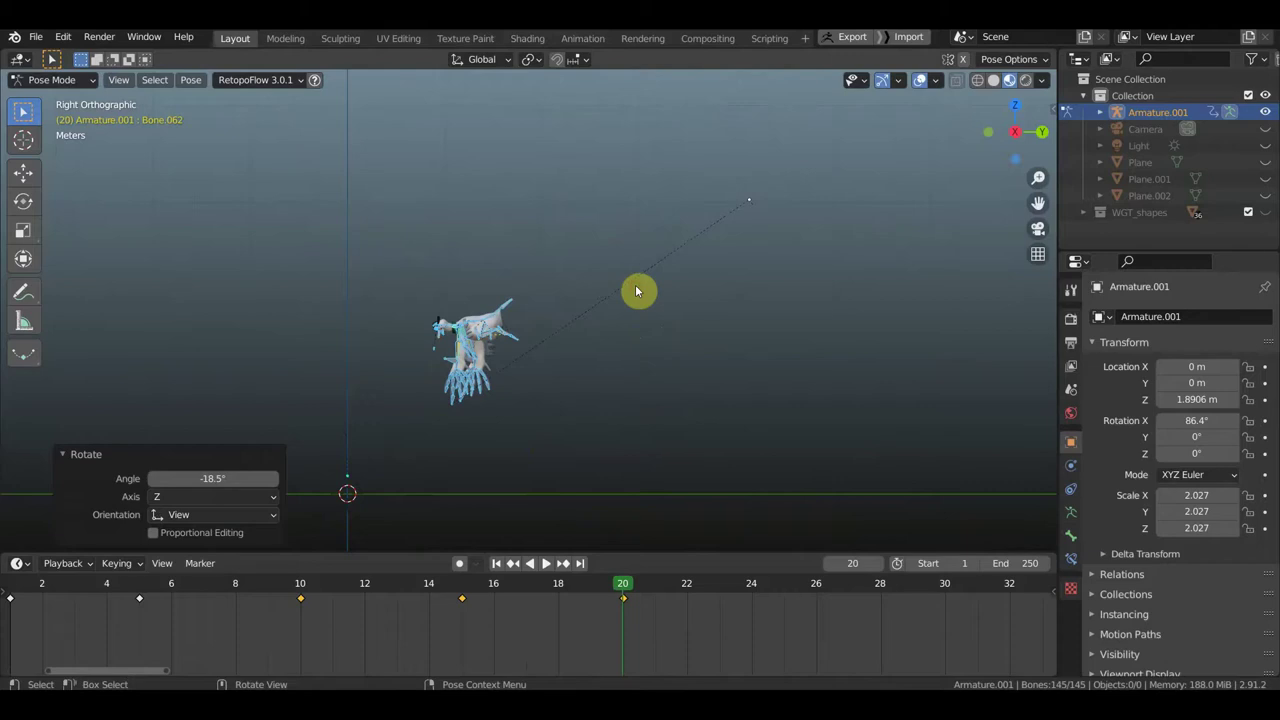
pyautogui.press('i')
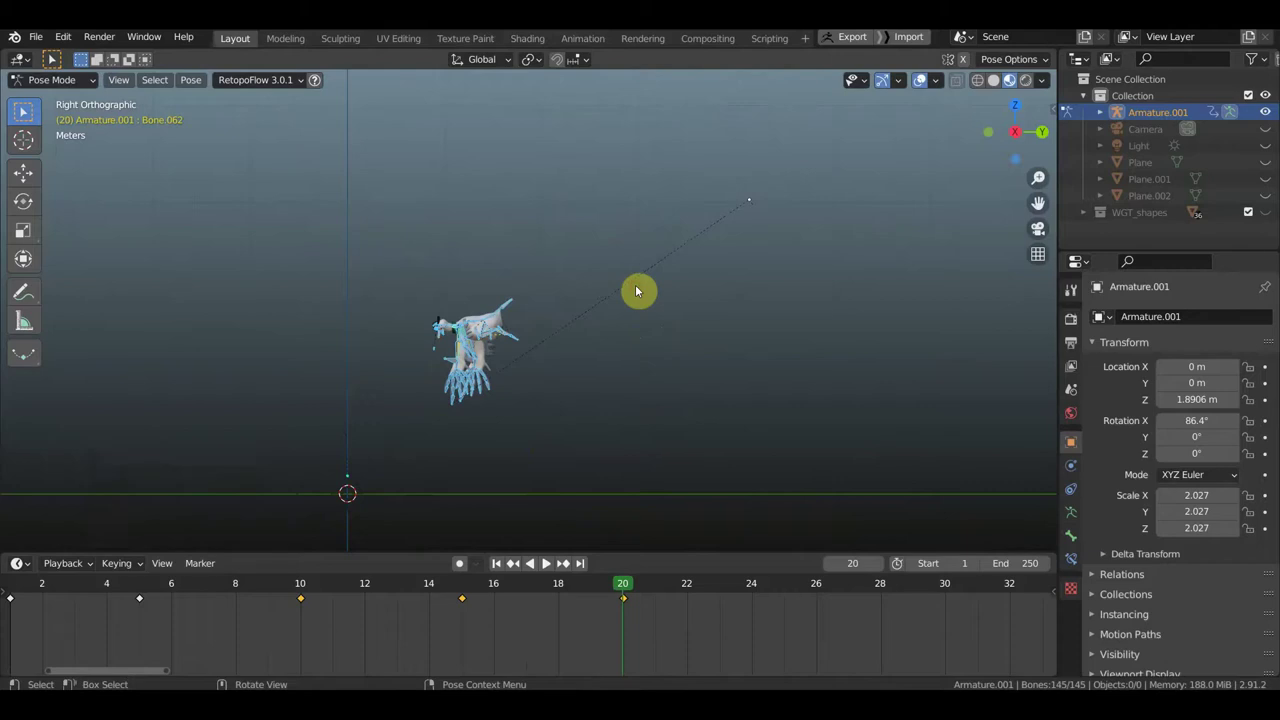
pyautogui.press('i')
pyautogui.click(636, 291)
# Step: Play back, scrub to frame 14, and hide overlays to see the plain bird
pyautogui.press('space')
pyautogui.click(577, 584)
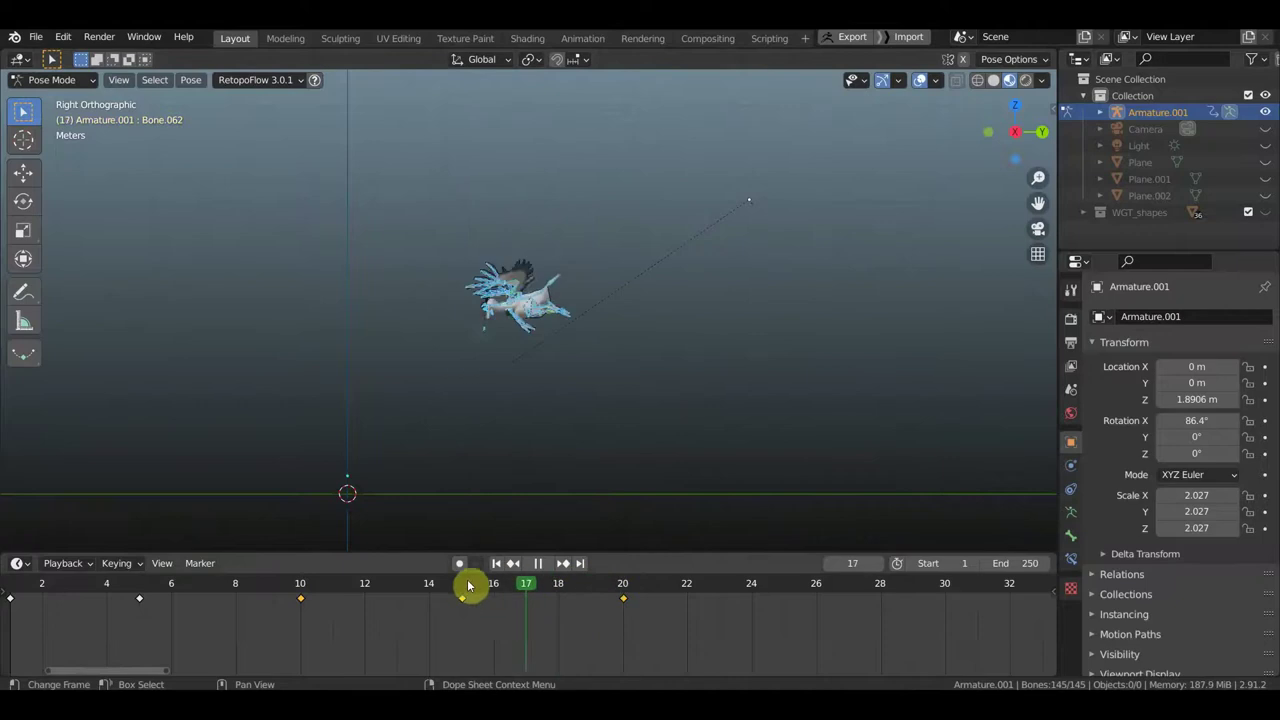
pyautogui.moveTo(577, 584); pyautogui.dragTo(280, 584)
pyautogui.click(919, 81)
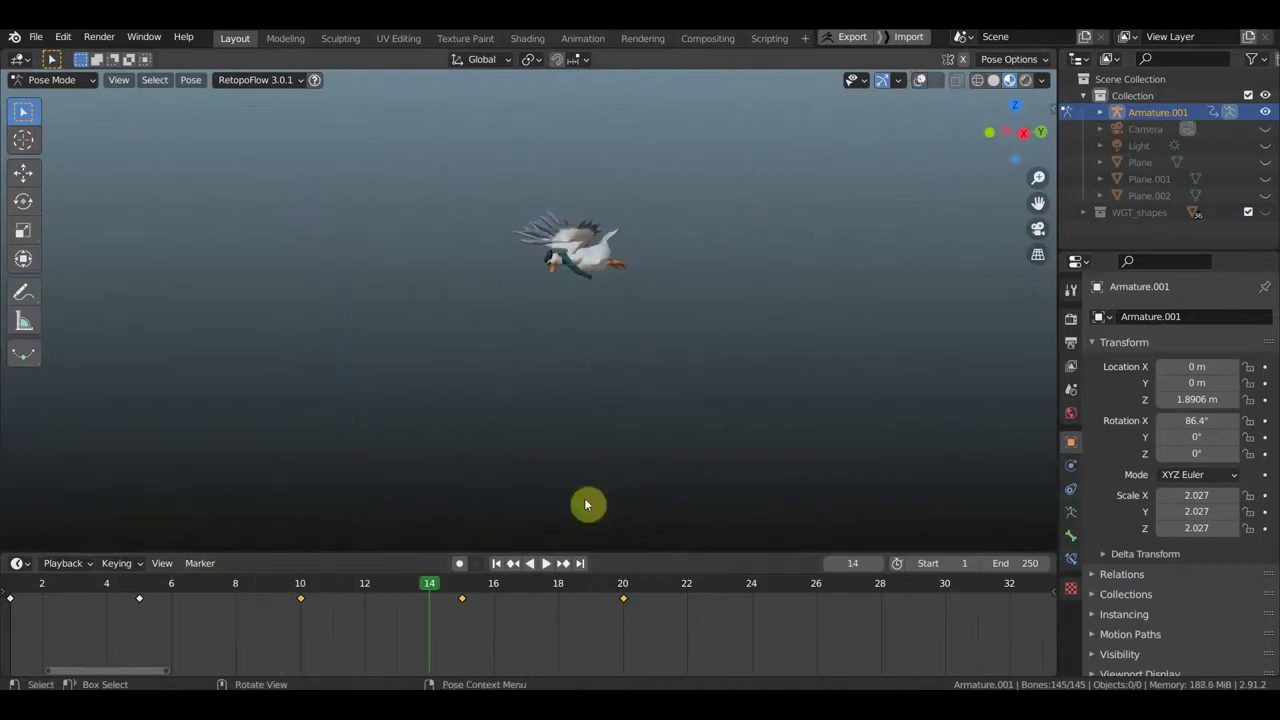
pyautogui.scroll(-1, 357, 640)
# Step: Replay the flight from frame 1 to review it, ending at frame 25
pyautogui.click(188, 585)
pyautogui.press('space')
pyautogui.moveTo(188, 585); pyautogui.dragTo(86, 583)
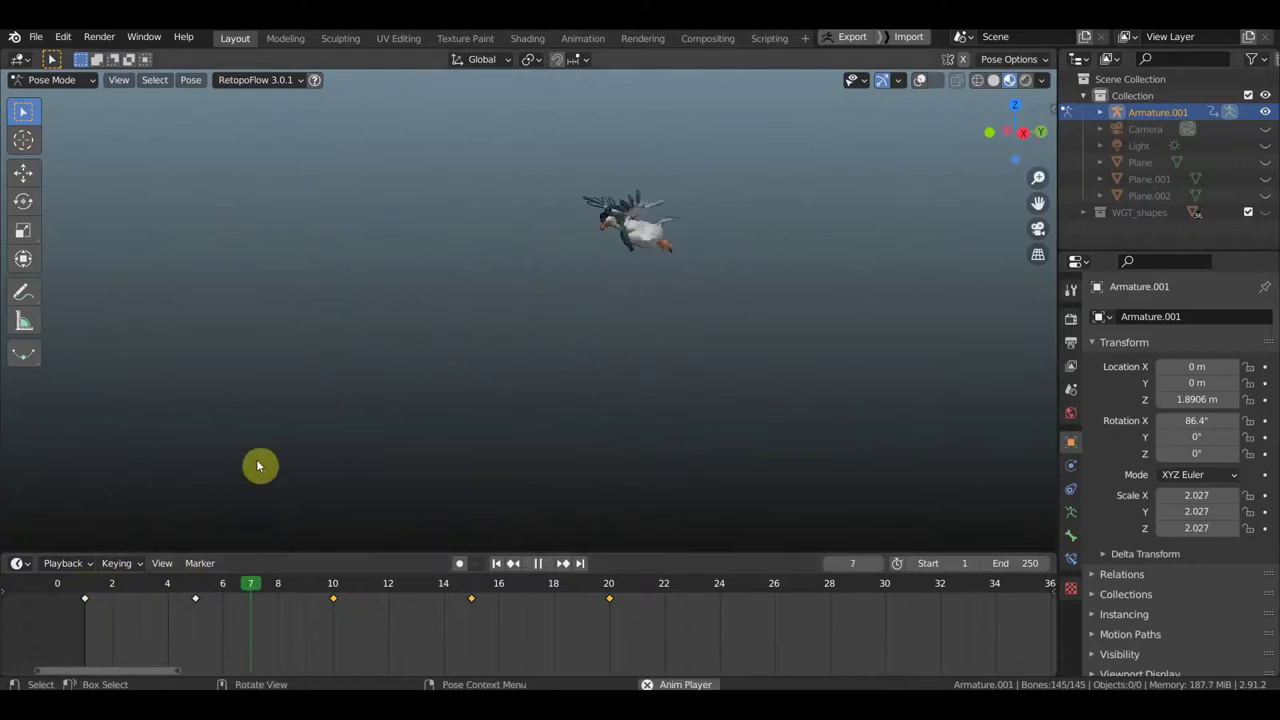
pyautogui.press('space')
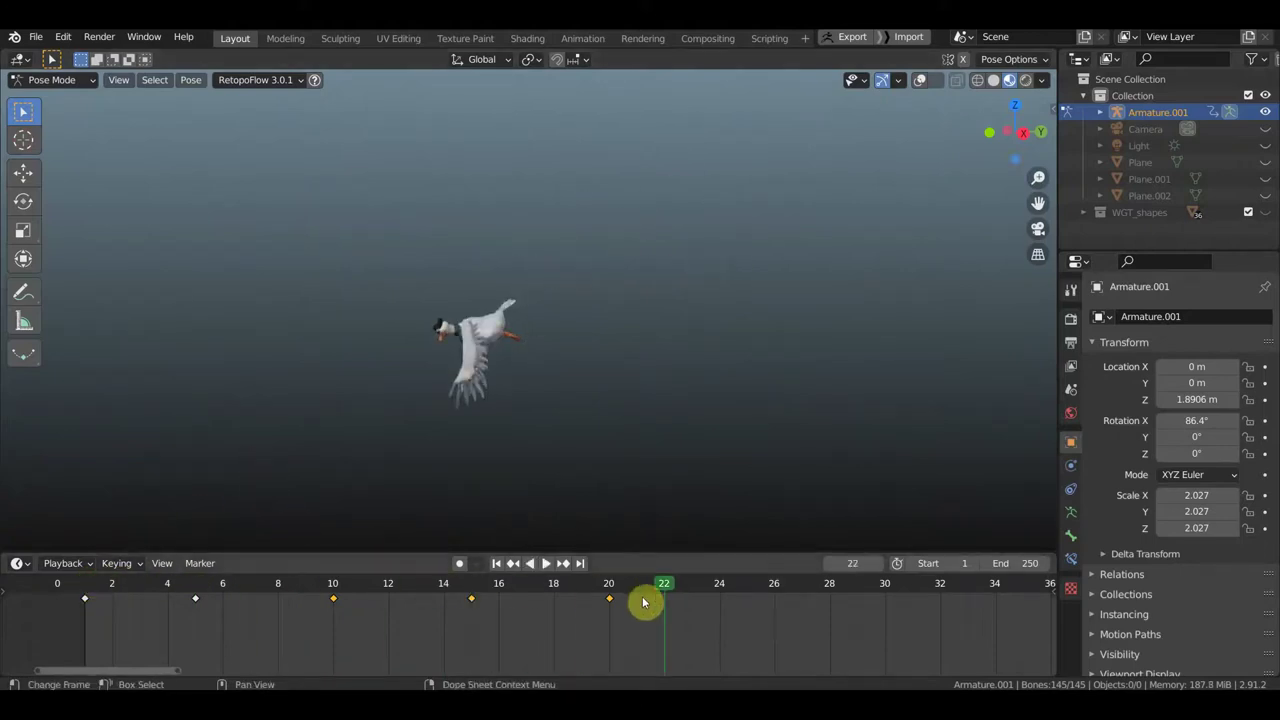
pyautogui.moveTo(668, 592); pyautogui.dragTo(86, 580)
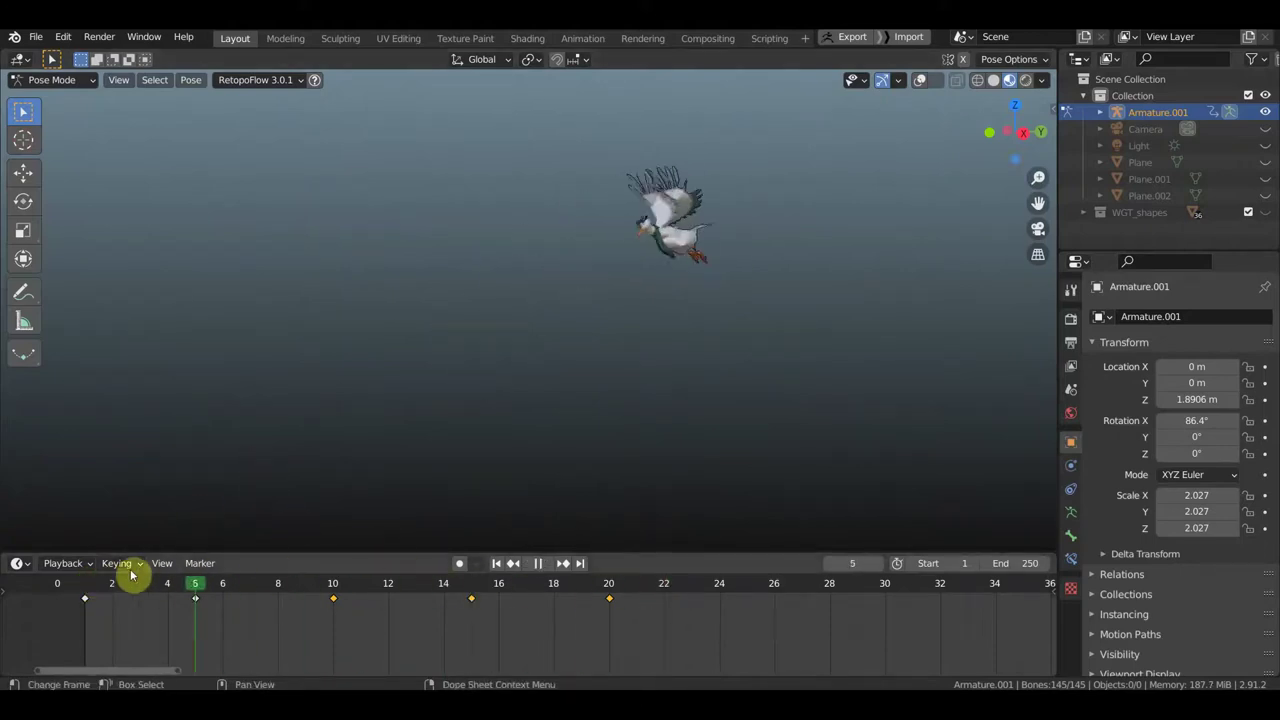
pyautogui.press('space')
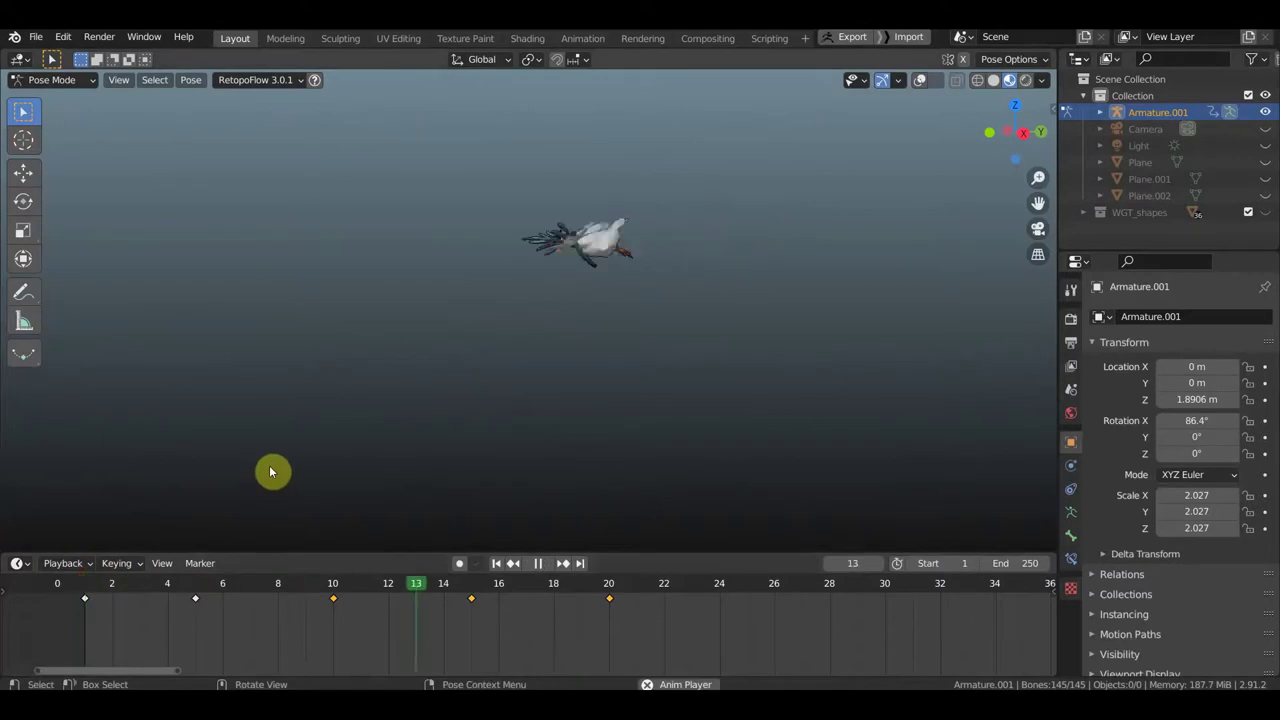
pyautogui.press('space')
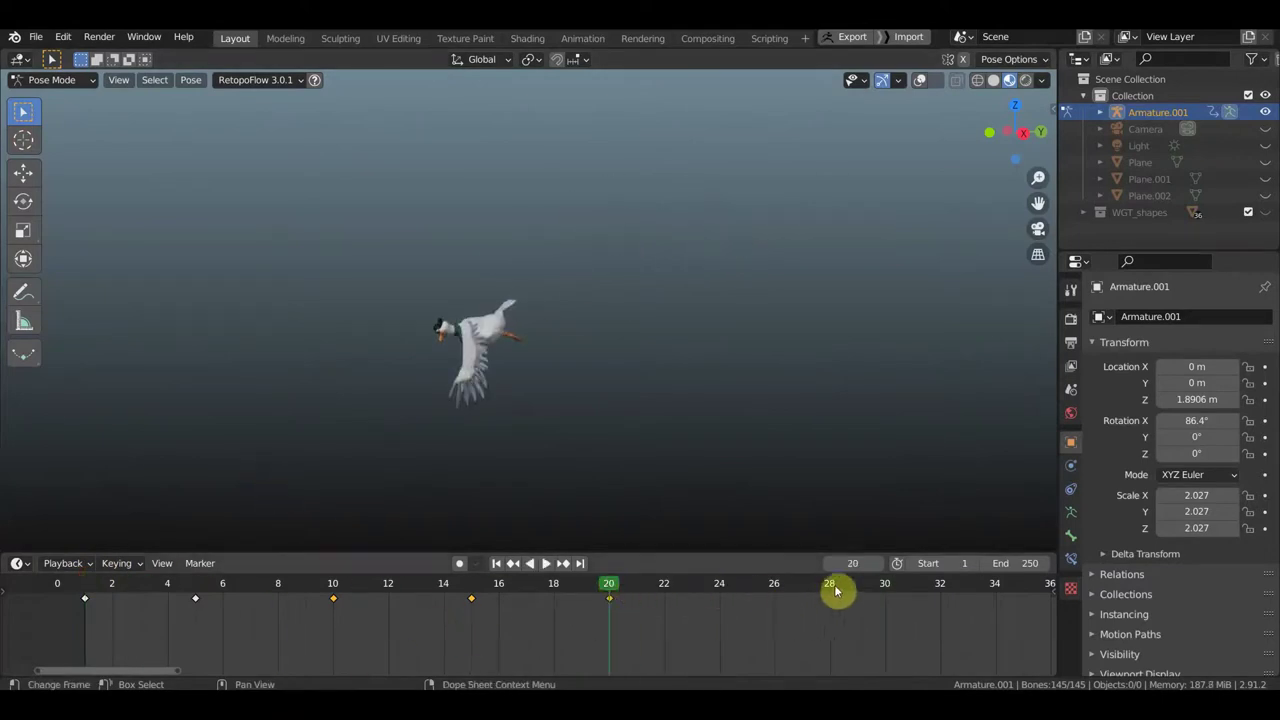
pyautogui.moveTo(840, 597); pyautogui.dragTo(777, 594, button='middle')
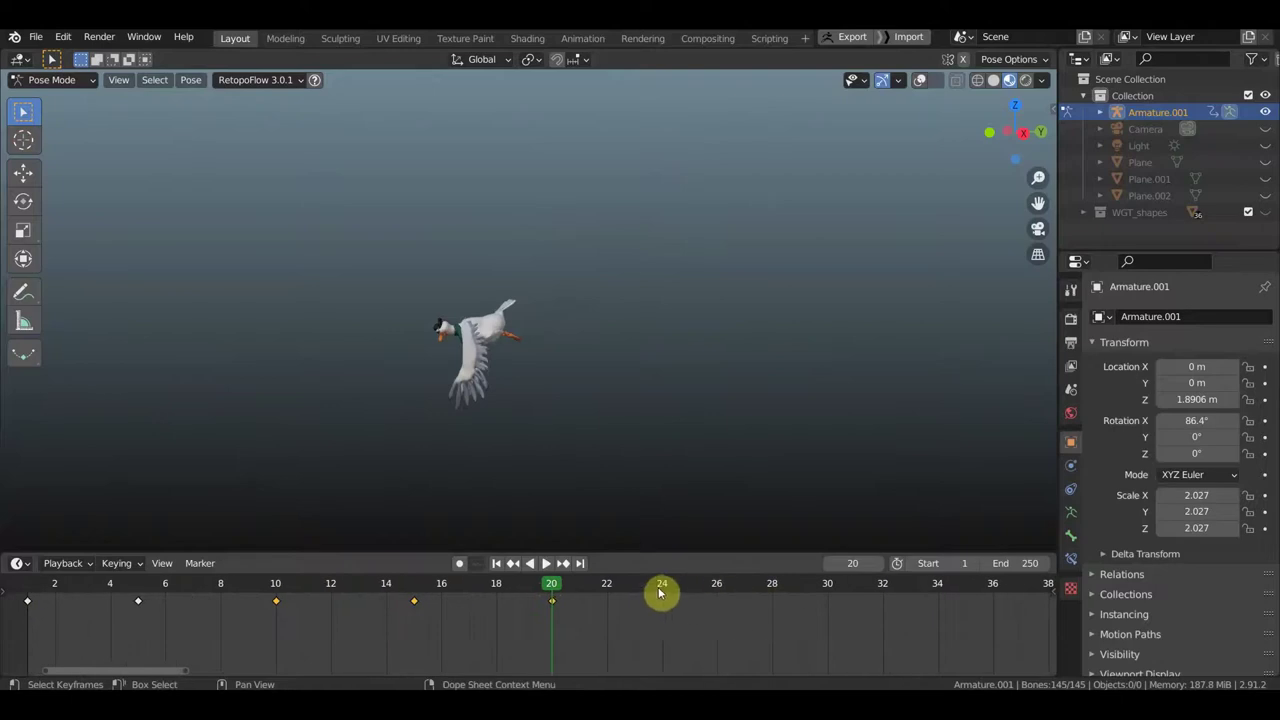
pyautogui.click(691, 593)
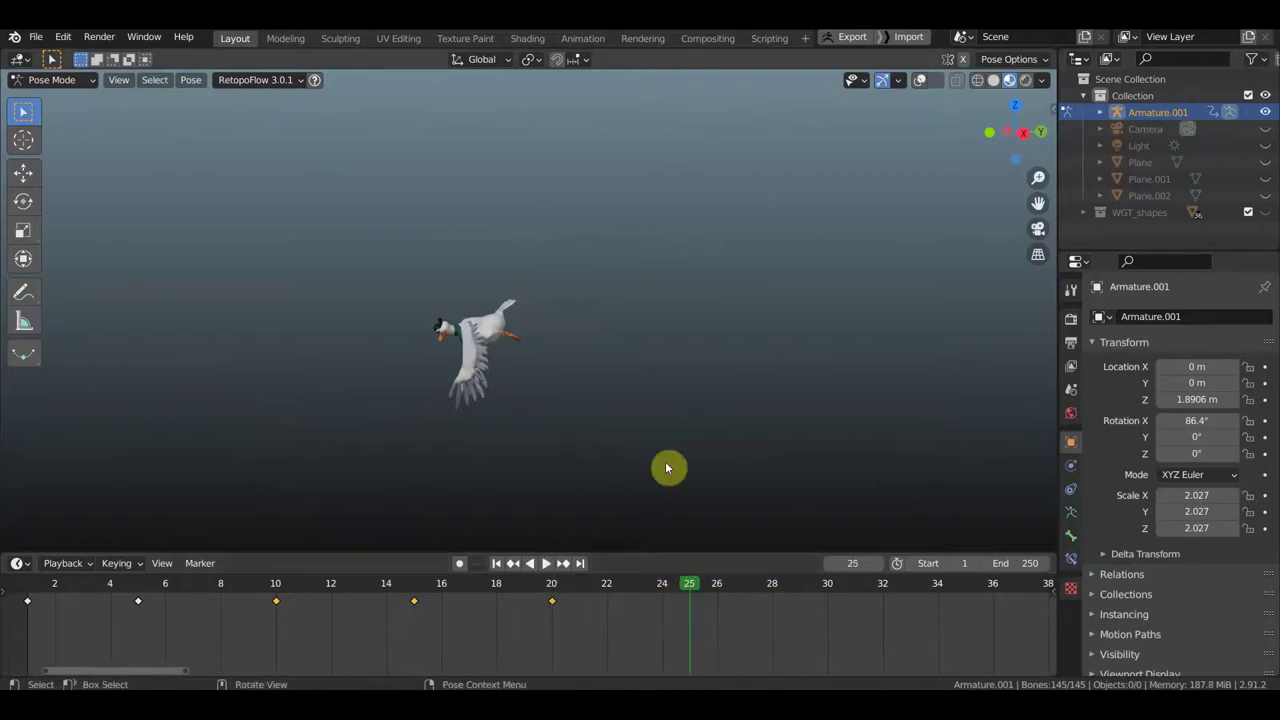
# Step: With bones shown, move one wing bone in front view and rotate it 86.2°
pyautogui.moveTo(620, 443)
pyautogui.mouseDown(button='middle')
pyautogui.moveTo(772, 443)
pyautogui.moveTo(749, 302)
pyautogui.mouseUp(button='middle')
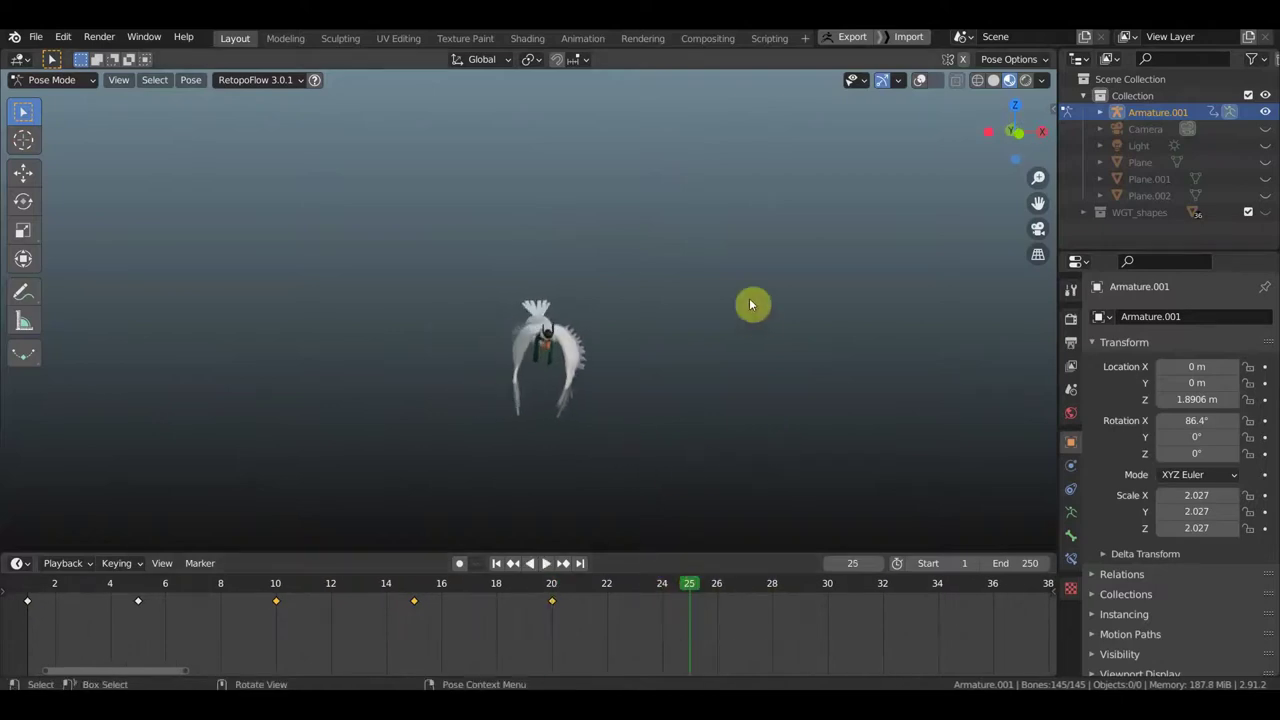
pyautogui.scroll(2, 830, 300)
pyautogui.click(921, 80)
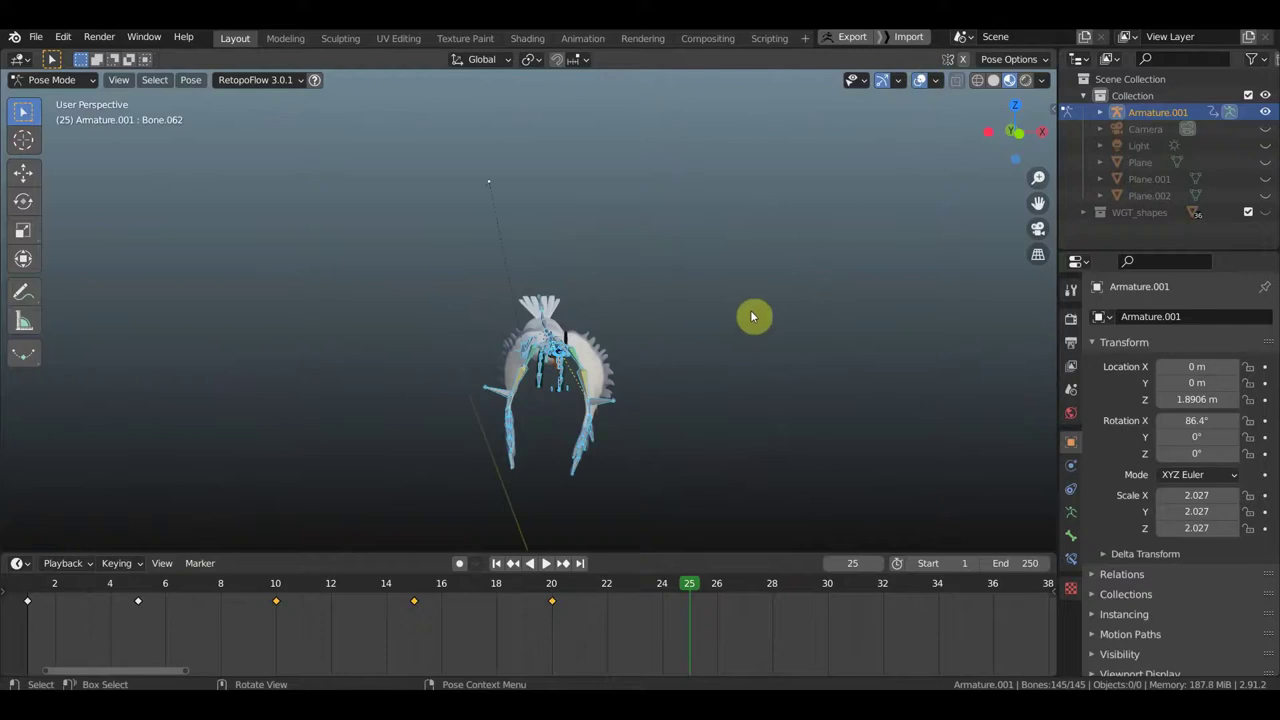
pyautogui.moveTo(740, 331)
pyautogui.mouseDown(button='middle')
pyautogui.moveTo(617, 323)
pyautogui.moveTo(727, 305)
pyautogui.moveTo(710, 308)
pyautogui.mouseUp(button='middle')
pyautogui.click(492, 373)
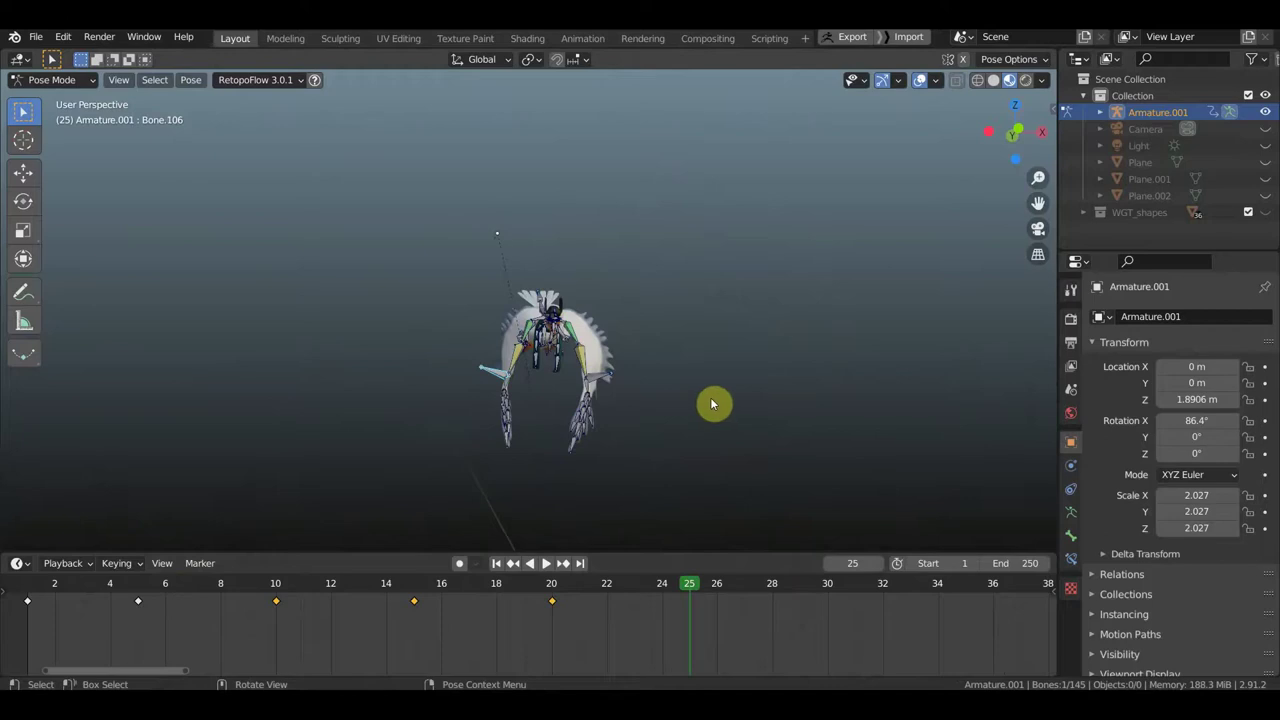
pyautogui.press('KP_1')
pyautogui.press('g')
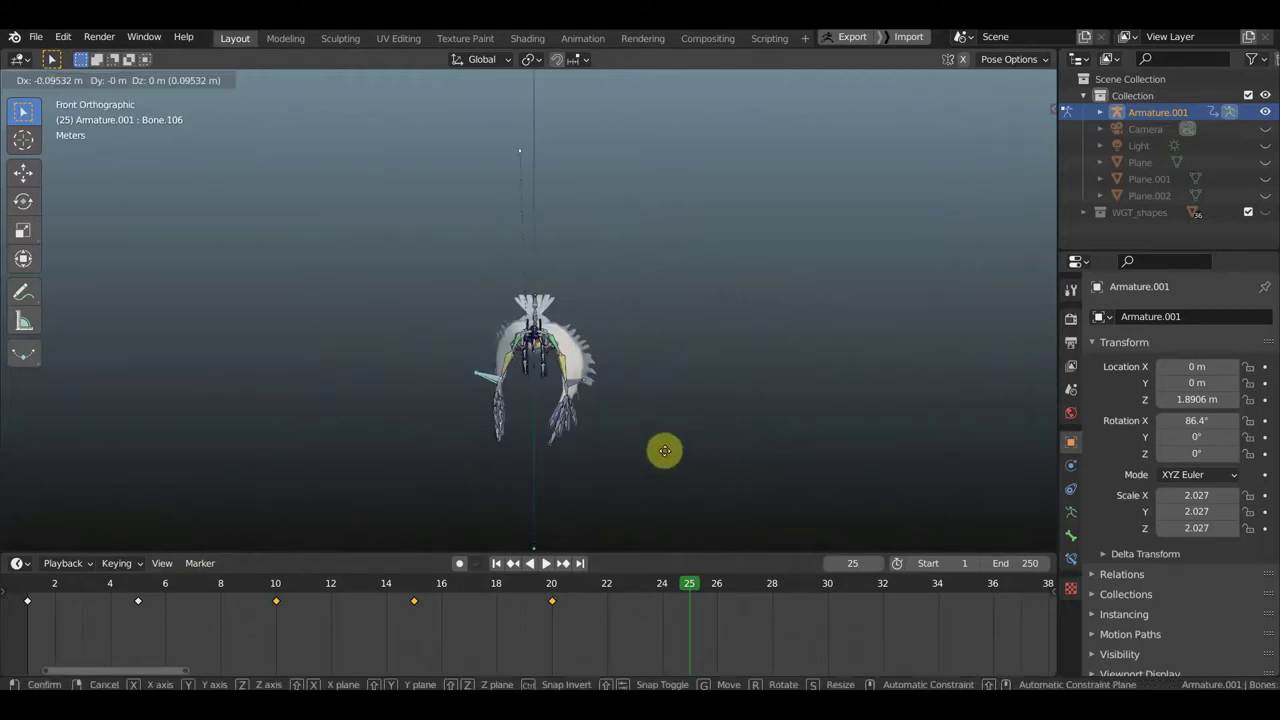
pyautogui.click(672, 430)
pyautogui.press('r')
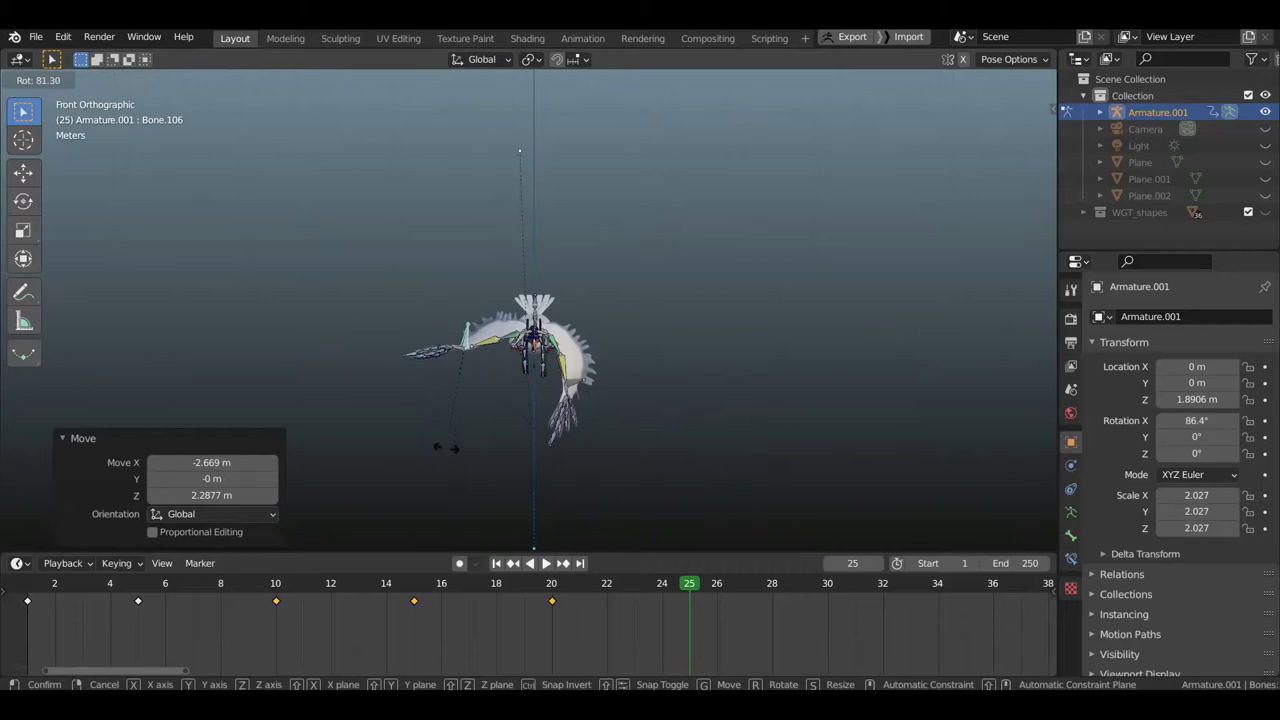
pyautogui.click(440, 449)
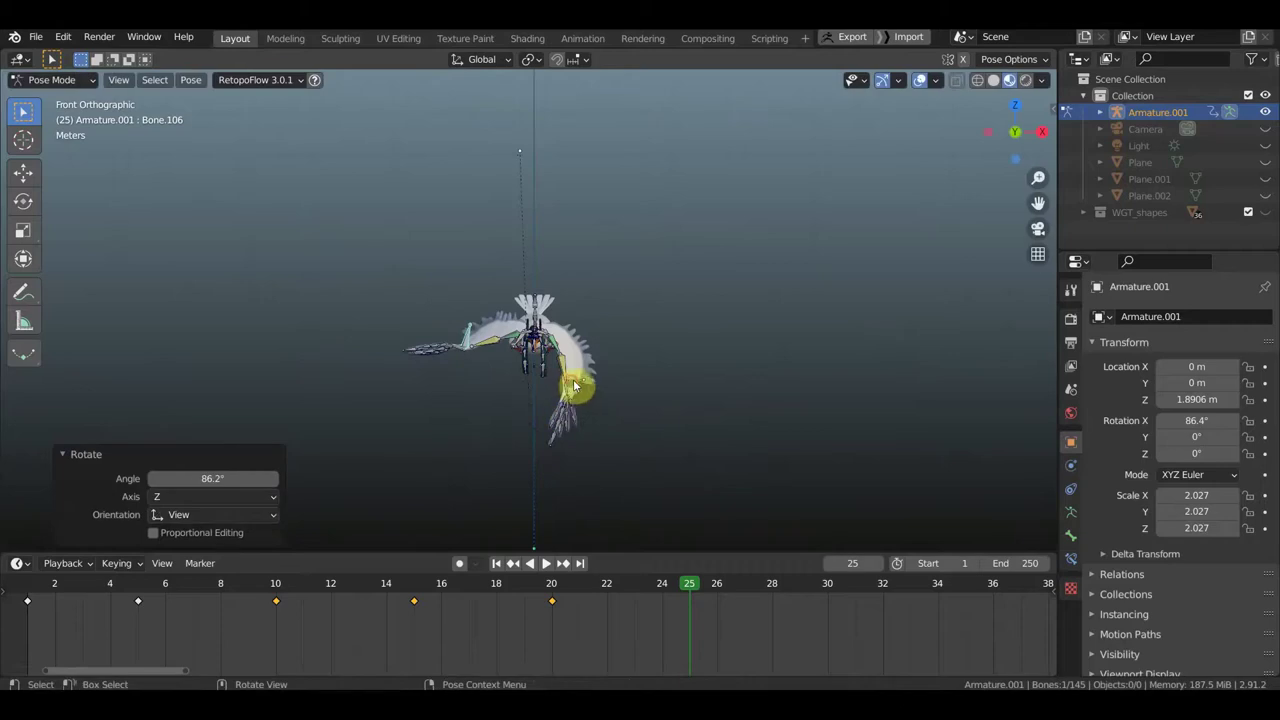
# Step: Move the other wing bone and rotate it -102°
pyautogui.click(620, 420)
pyautogui.press('g')
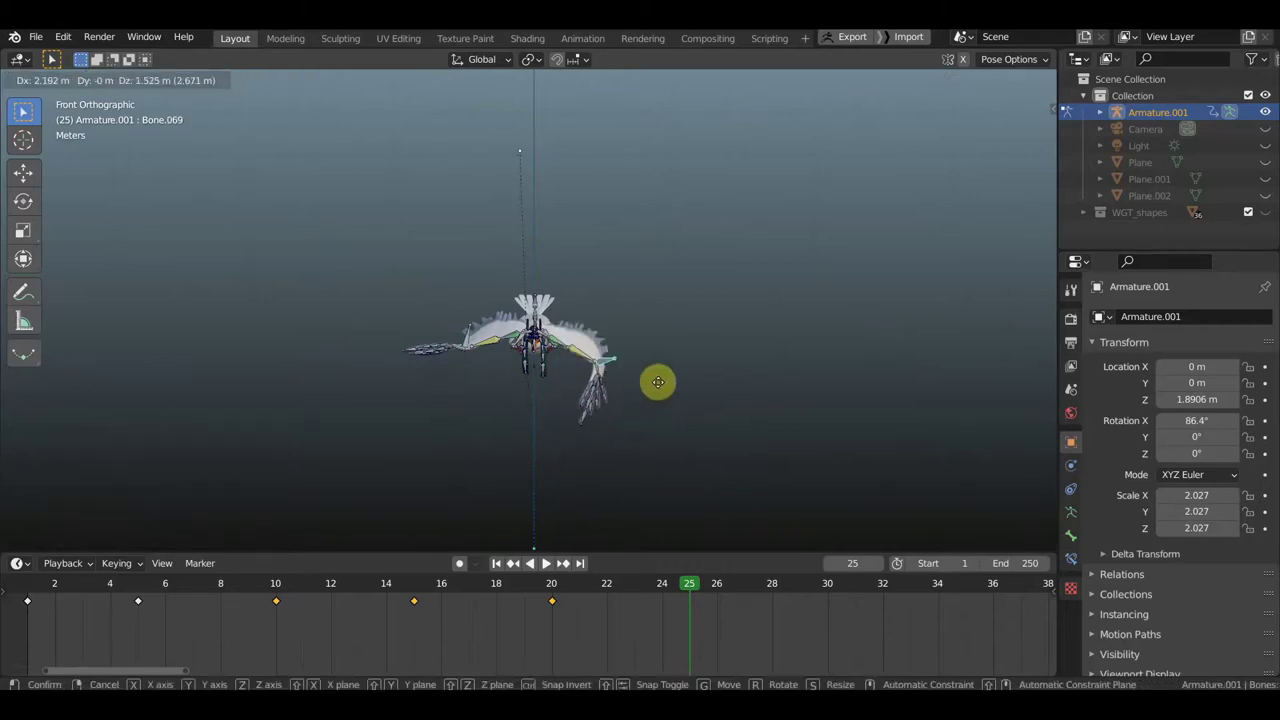
pyautogui.click(660, 388)
pyautogui.press('r')
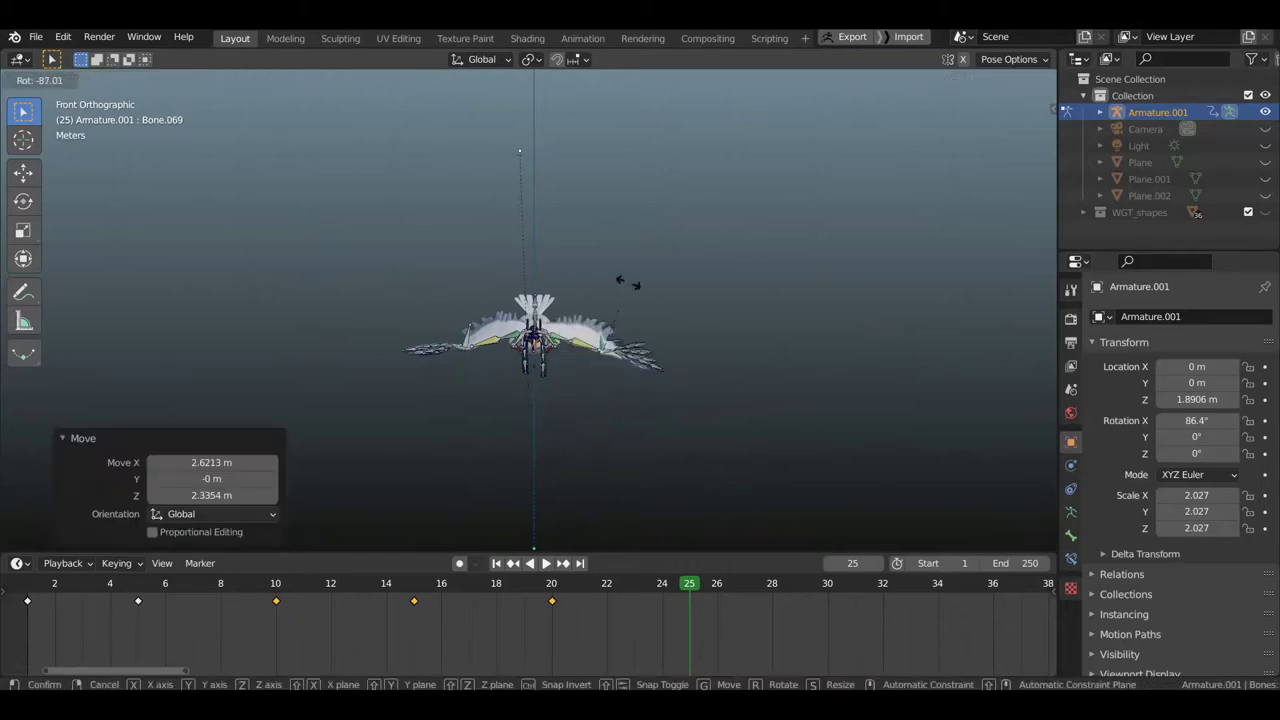
pyautogui.click(652, 307)
# Step: Drag the seagull's head bone further to the right, then check it in side view
pyautogui.moveTo(652, 307)
pyautogui.mouseDown(button='middle')
pyautogui.moveTo(571, 337)
pyautogui.moveTo(491, 434)
pyautogui.moveTo(414, 460)
pyautogui.moveTo(500, 440)
pyautogui.moveTo(551, 346)
pyautogui.moveTo(637, 309)
pyautogui.moveTo(617, 300)
pyautogui.moveTo(449, 343)
pyautogui.moveTo(429, 331)
pyautogui.moveTo(333, 342)
pyautogui.mouseUp(button='middle')
pyautogui.moveTo(333, 342); pyautogui.dragTo(352, 343)
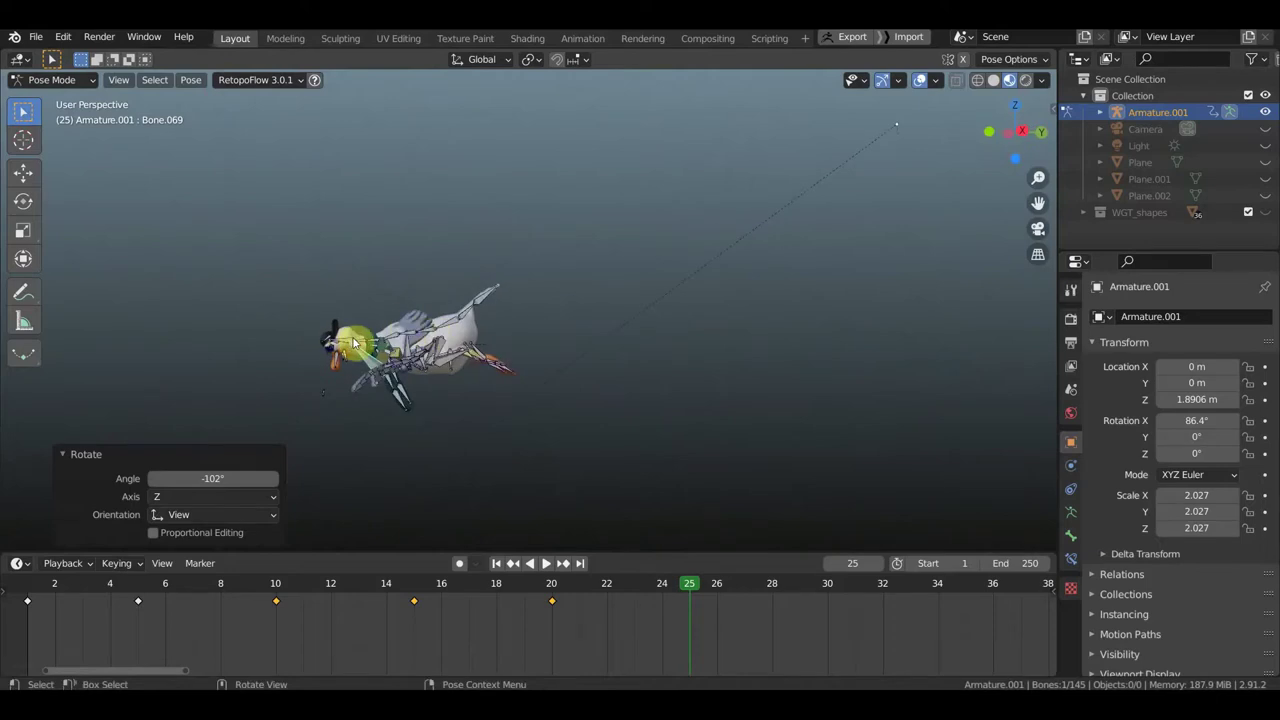
pyautogui.moveTo(356, 342); pyautogui.dragTo(371, 344)
pyautogui.moveTo(613, 374)
pyautogui.mouseDown(button='middle')
pyautogui.moveTo(551, 382)
pyautogui.moveTo(565, 385)
pyautogui.moveTo(493, 343)
pyautogui.mouseUp(button='middle')
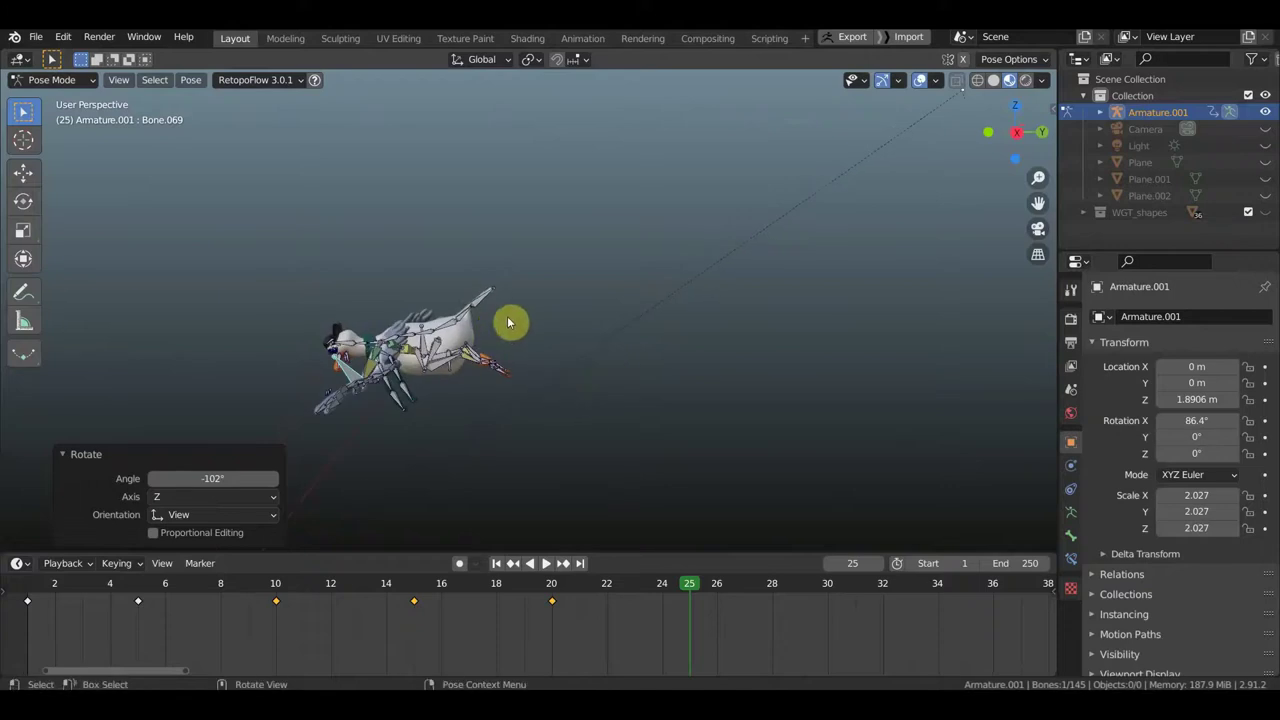
pyautogui.press('KP_3')
pyautogui.scroll(-2, 551, 323)
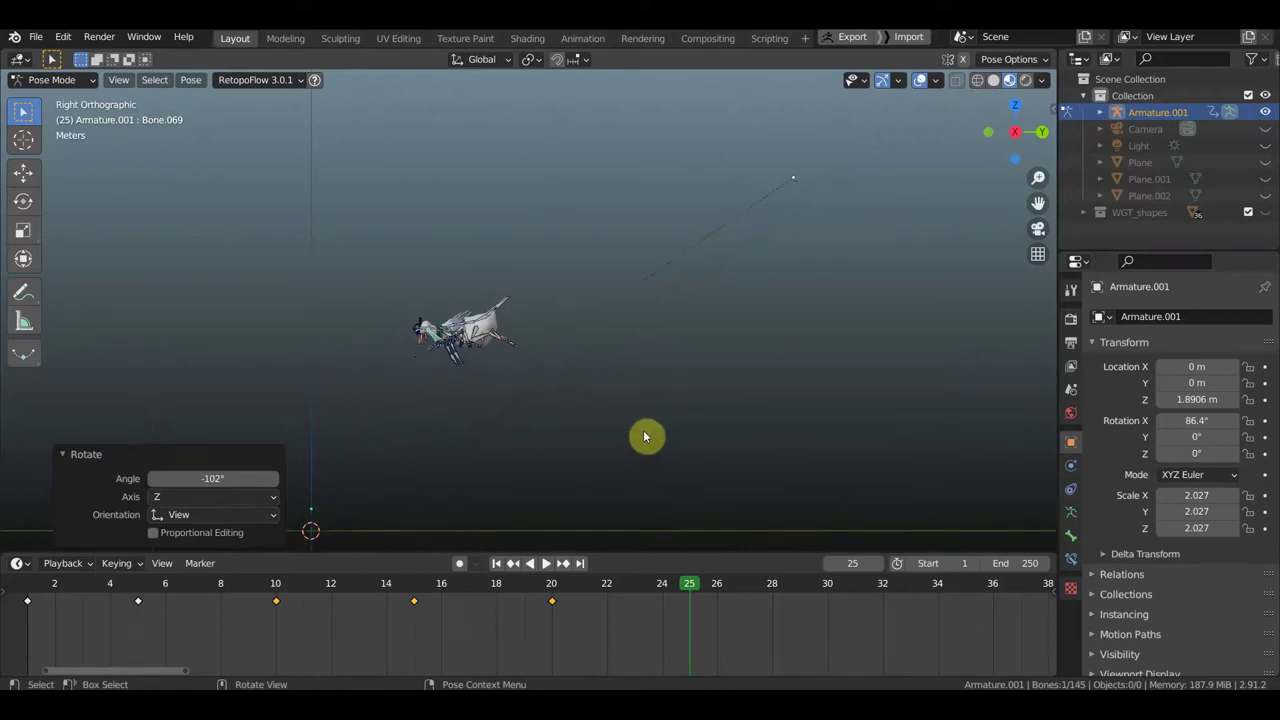
# Step: Key location and rotation of all bones at frame 25, then play back the animation
pyautogui.press('a')
pyautogui.press('i')
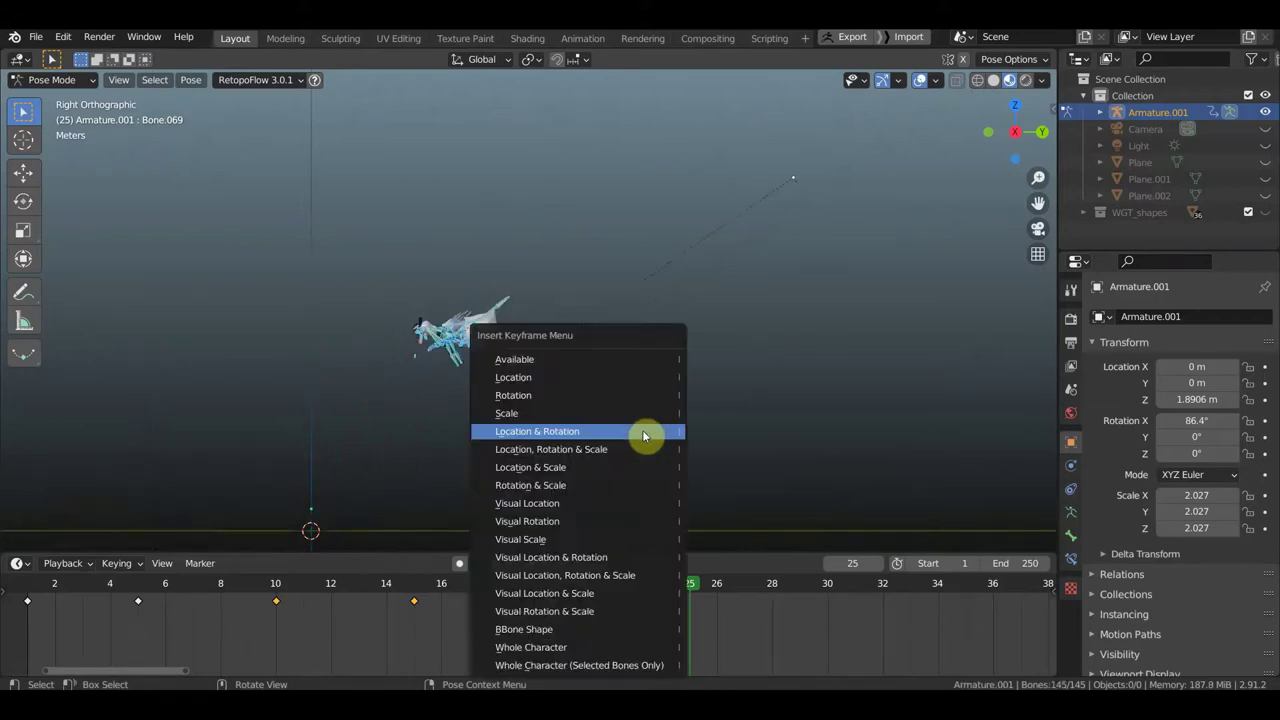
pyautogui.click(645, 433)
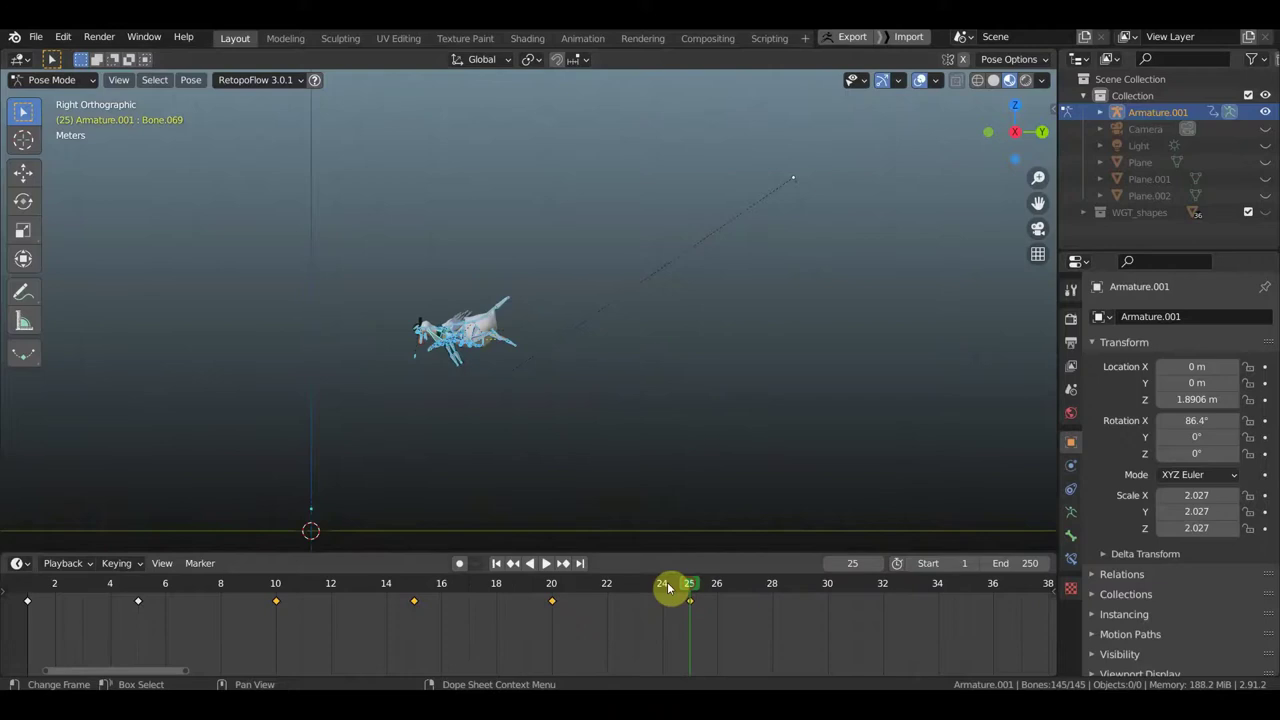
pyautogui.hotkey('shift', 'ctrl', 'space')
pyautogui.moveTo(560, 595)
pyautogui.mouseDown()
pyautogui.moveTo(443, 591)
pyautogui.moveTo(686, 617)
pyautogui.mouseUp()
pyautogui.press('space')
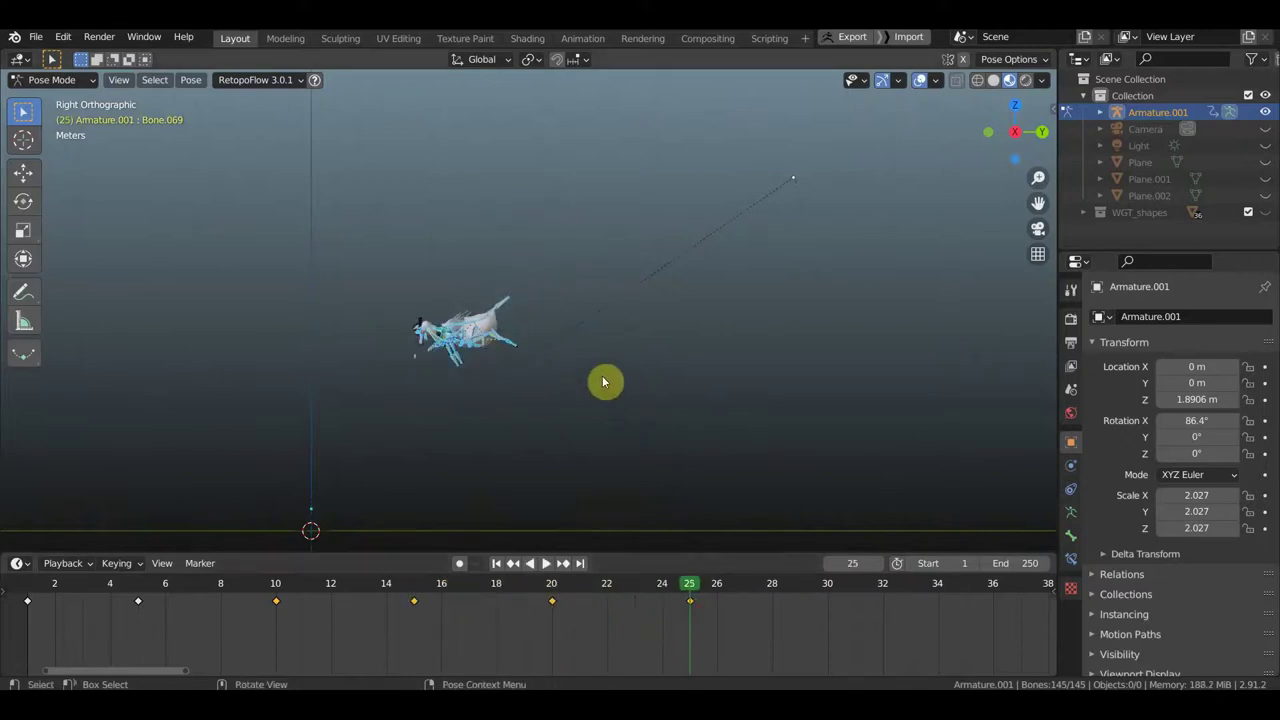
# Step: Move the whole rig to a new position and key its location and rotation
pyautogui.press('g')
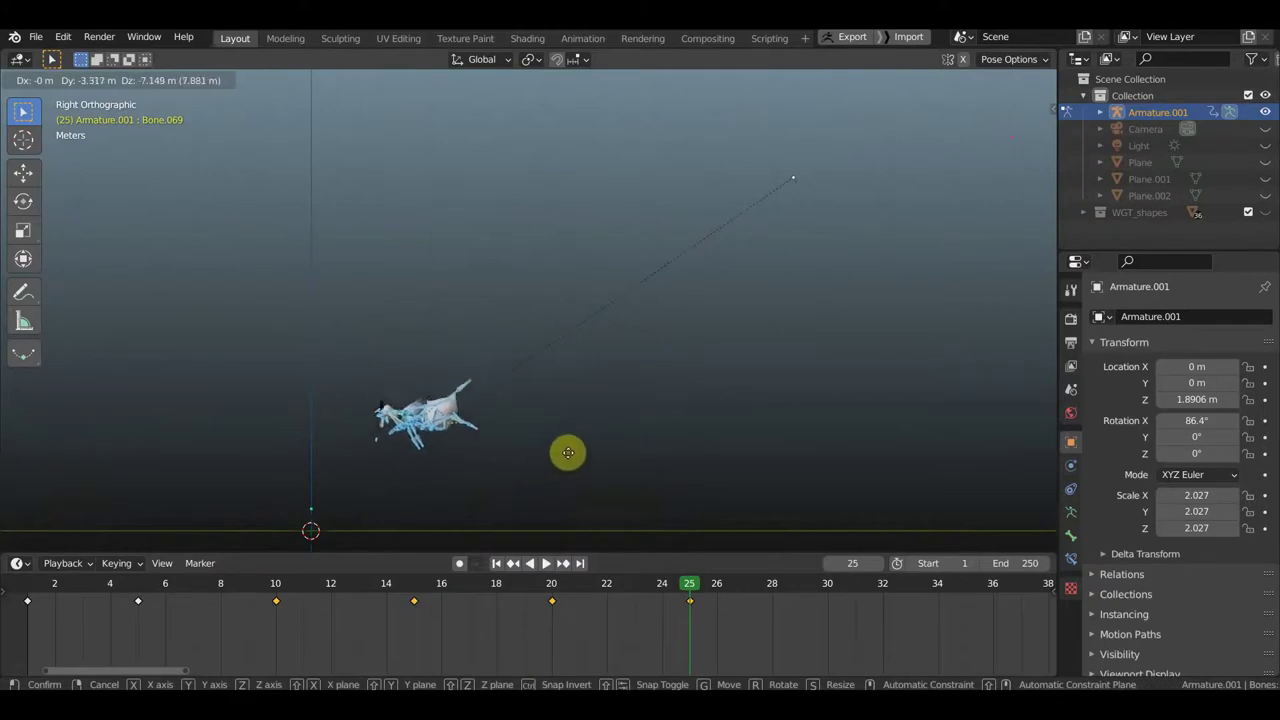
pyautogui.click(592, 444)
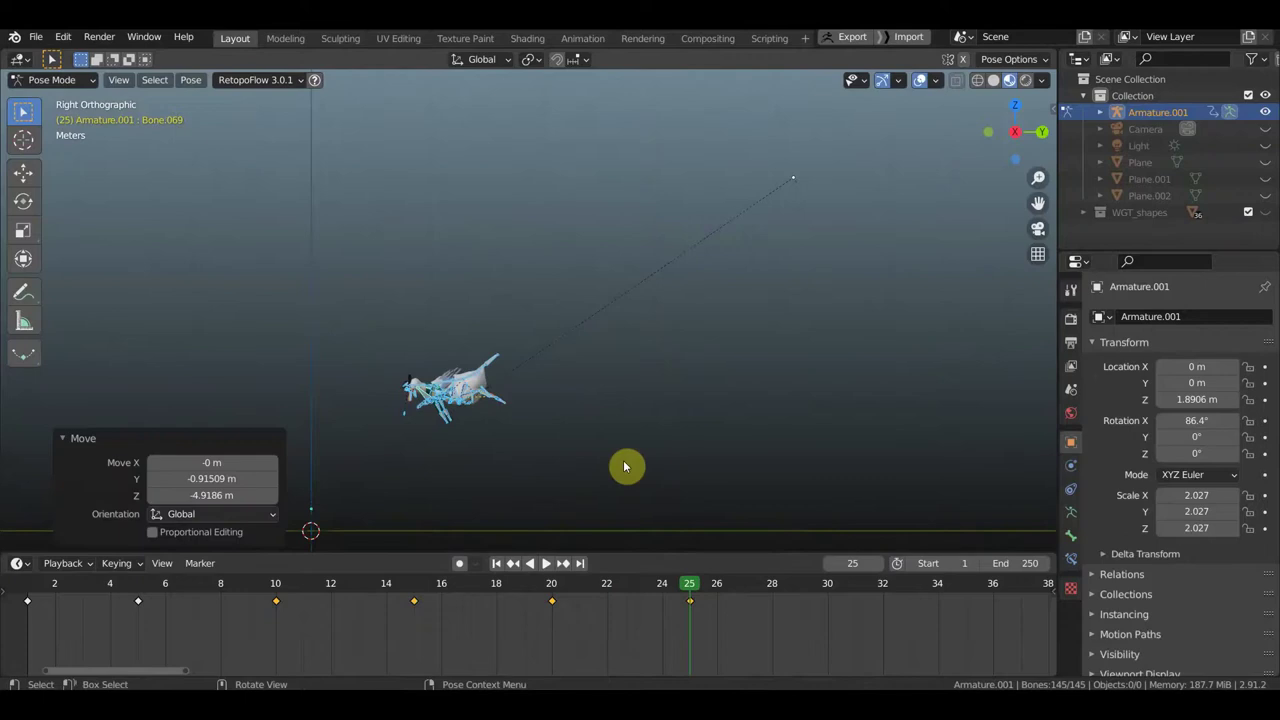
pyautogui.press('i')
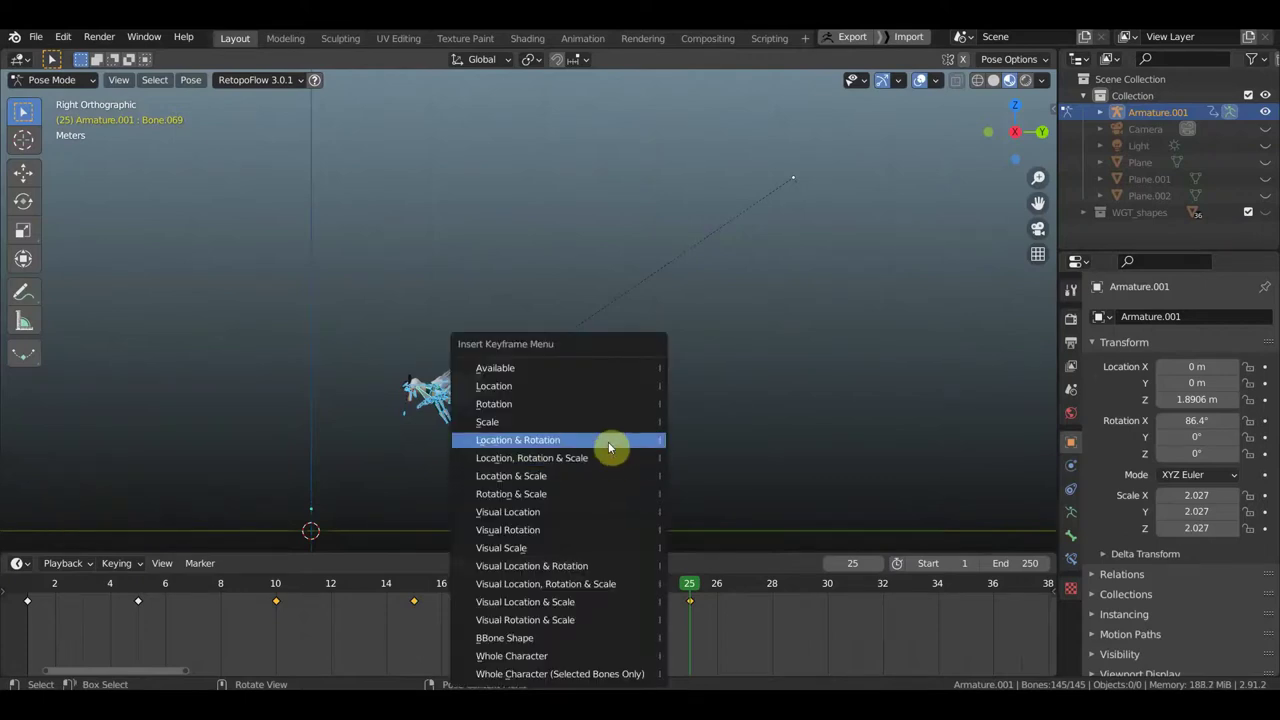
pyautogui.click(608, 441)
# Step: At frame 30, move the seagull -5.5477 m in Y and -6.3484 m in Z
pyautogui.click(828, 588)
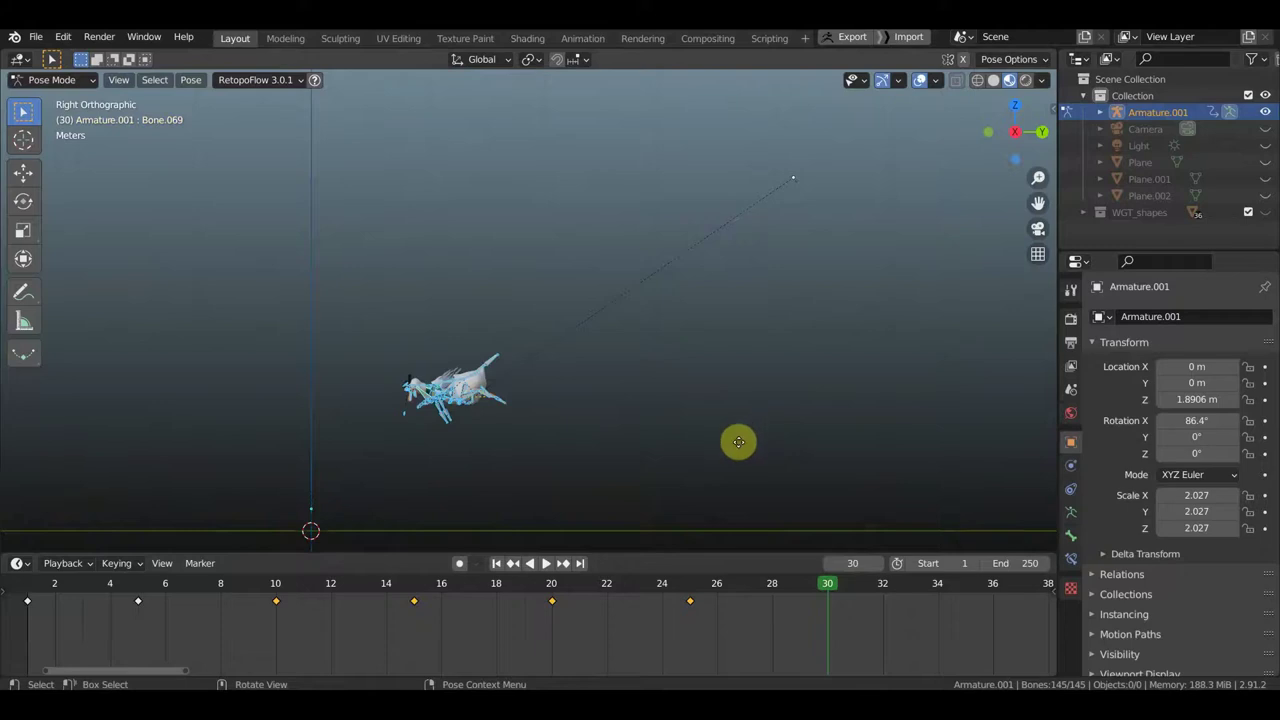
pyautogui.press('g')
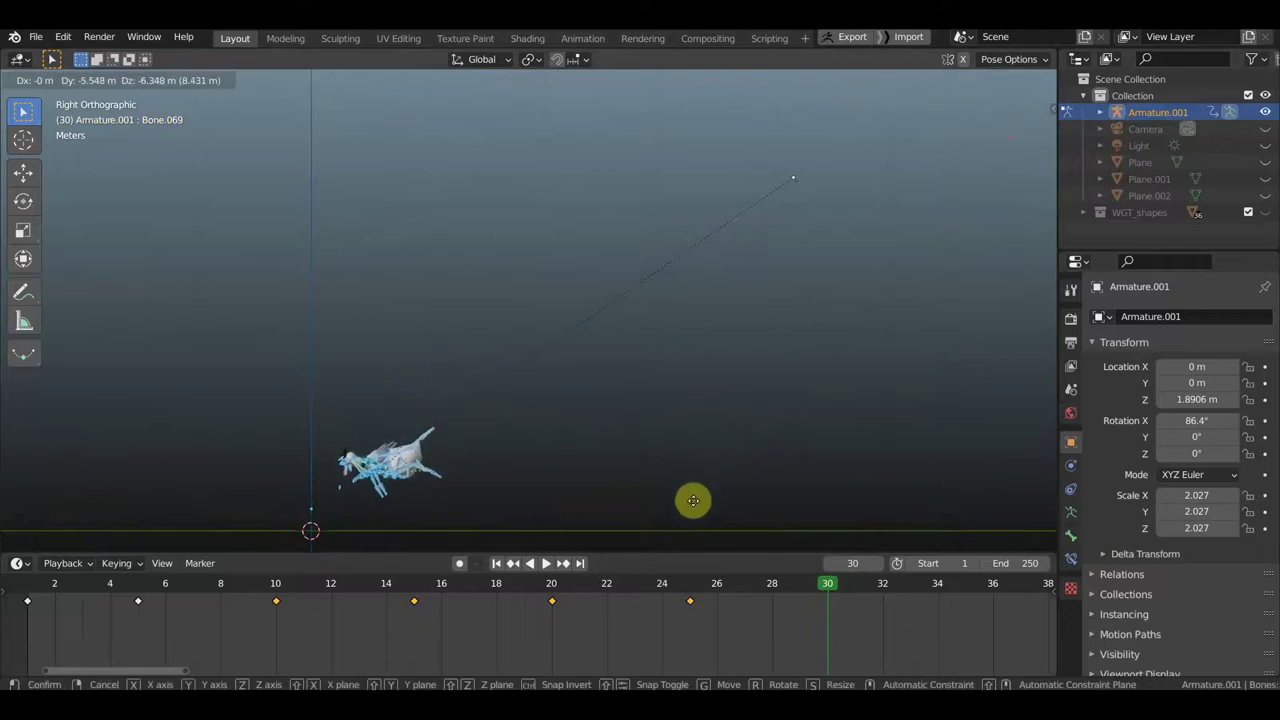
pyautogui.click(693, 500)
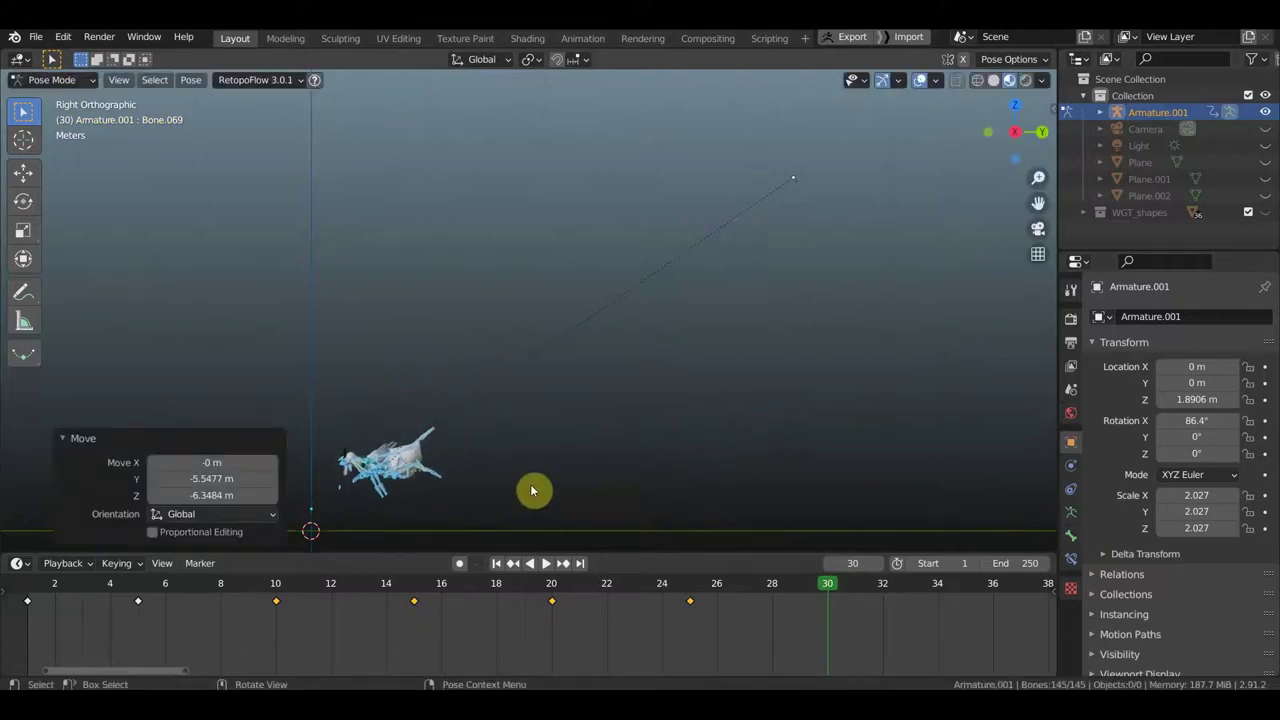
pyautogui.keyDown('shift'); pyautogui.moveTo(586, 434); pyautogui.dragTo(683, 386, button='middle'); pyautogui.keyUp('shift')
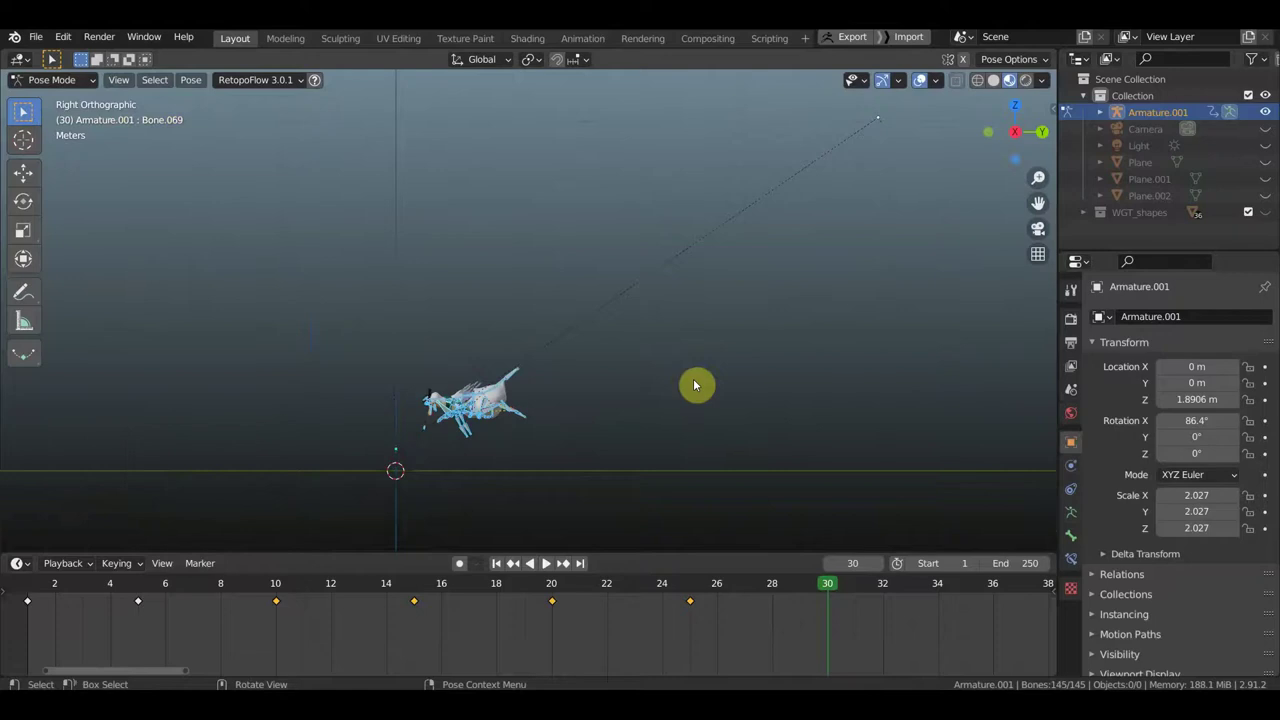
# Step: Key the seagull's pose at frame 30 and play the flight back with bones hidden
pyautogui.press('i')
pyautogui.click(693, 378)
pyautogui.hotkey('ctrl', 'shift', 'space')
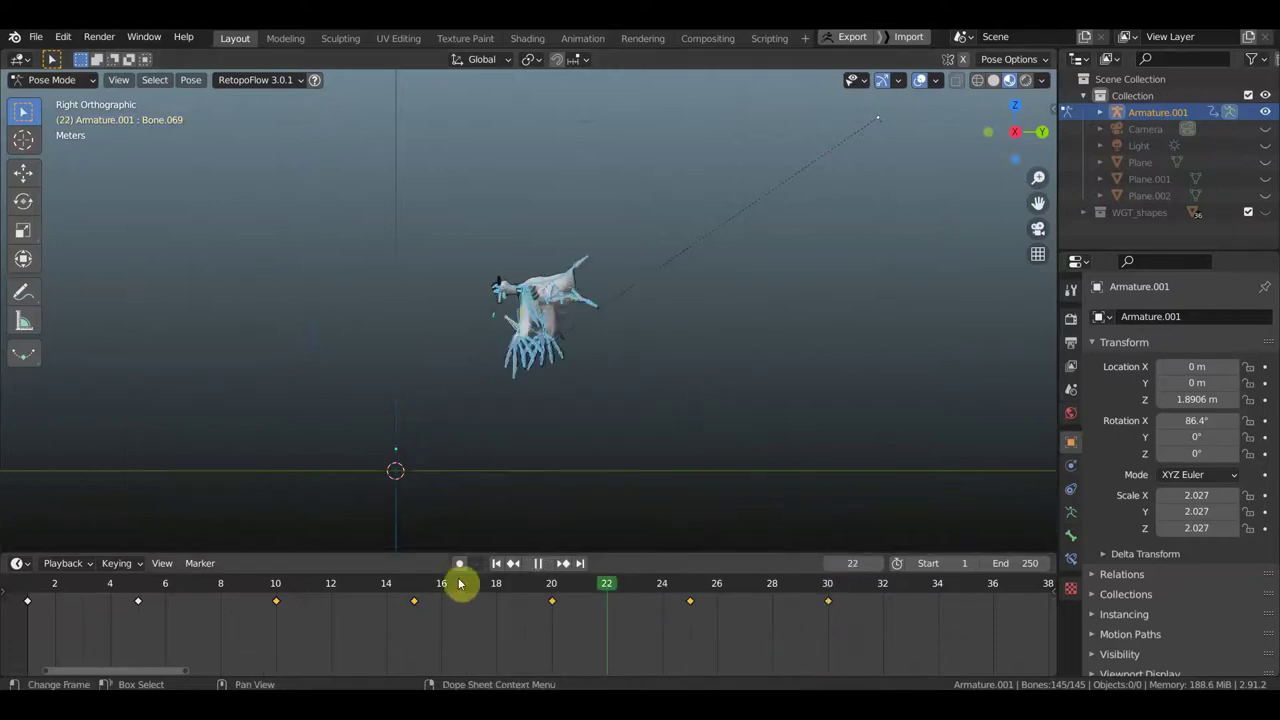
pyautogui.press('space')
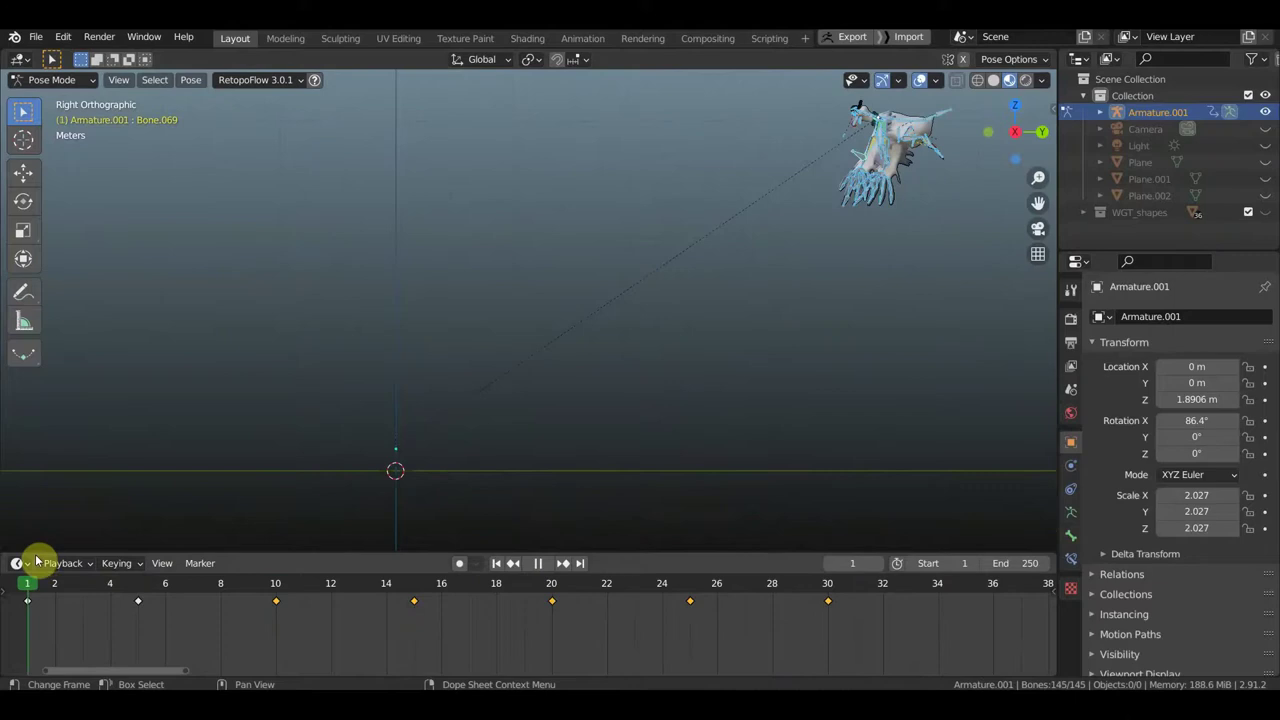
pyautogui.click(924, 82)
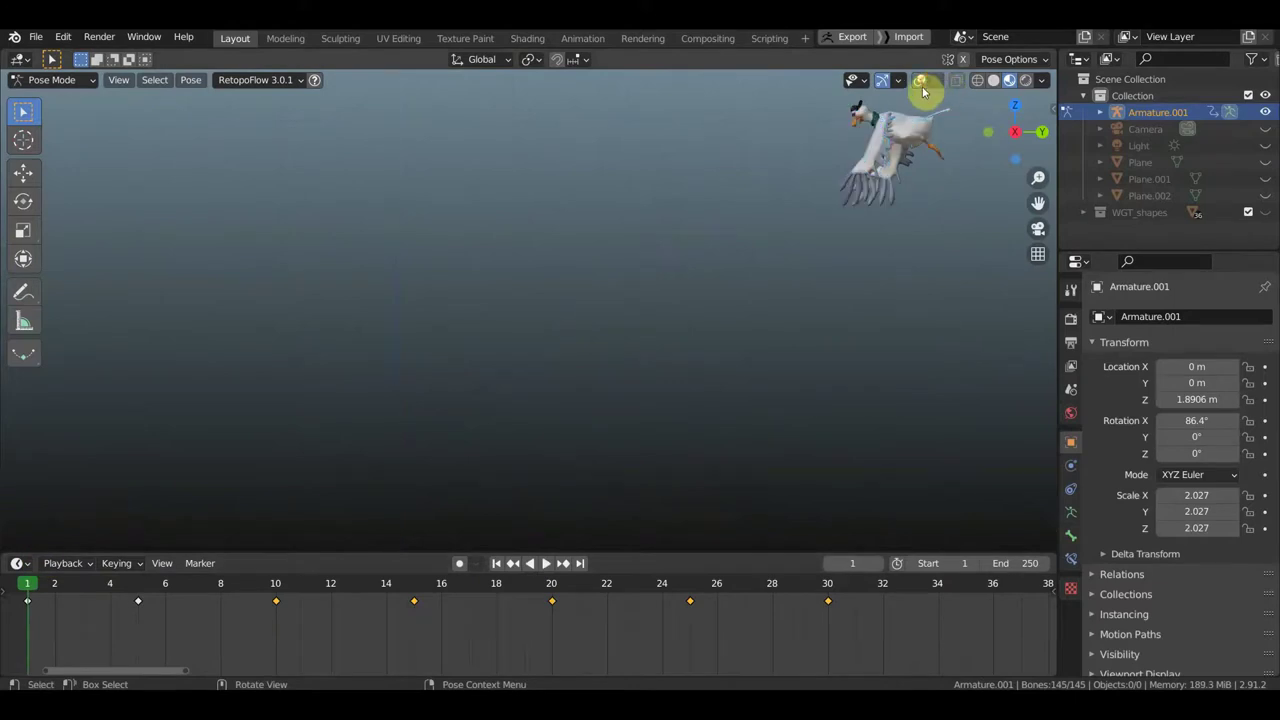
pyautogui.press('space')
pyautogui.press('space')
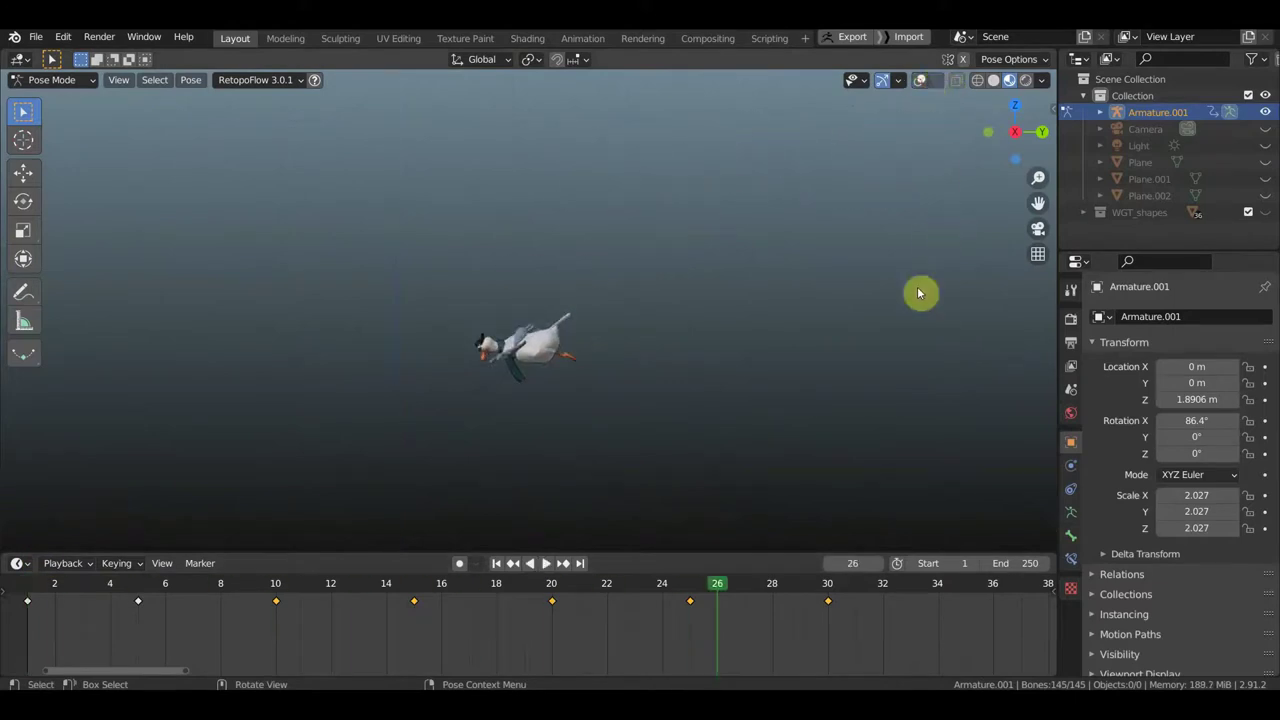
pyautogui.press('space')
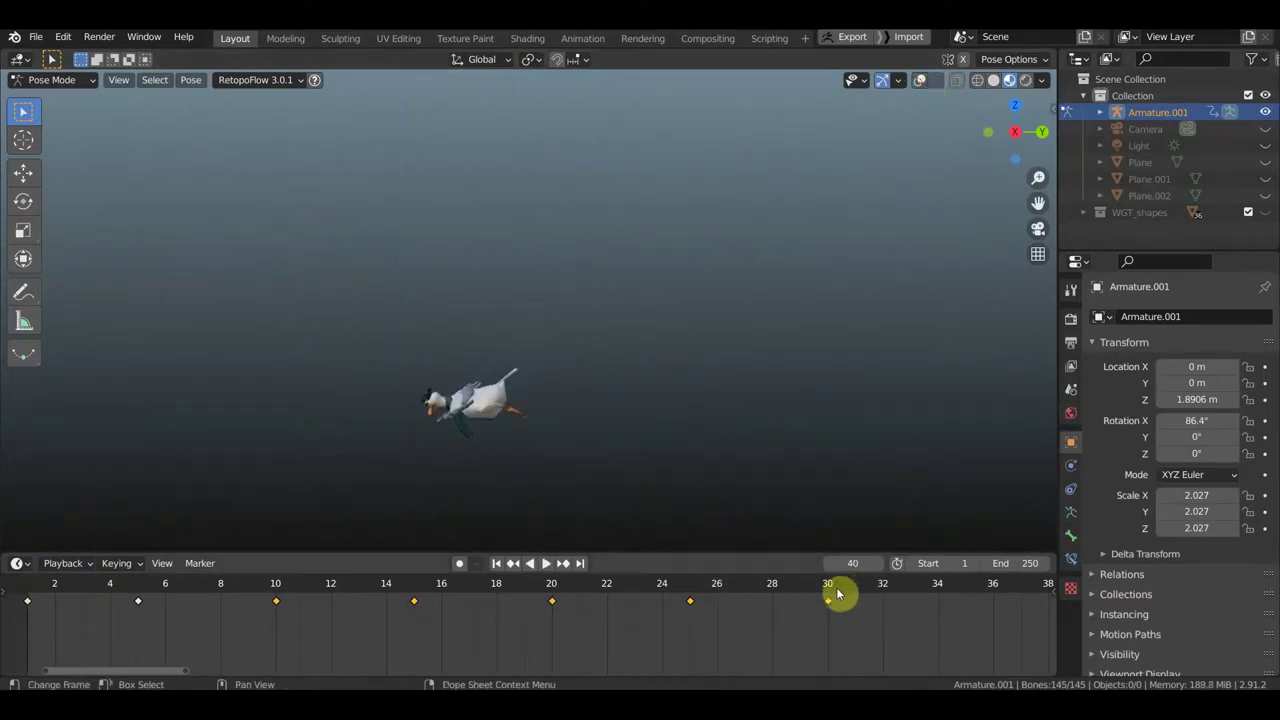
pyautogui.press('space')
pyautogui.moveTo(754, 469)
pyautogui.mouseDown(button='middle')
pyautogui.moveTo(867, 476)
pyautogui.moveTo(774, 463)
pyautogui.moveTo(754, 378)
pyautogui.moveTo(736, 393)
pyautogui.mouseUp(button='middle')
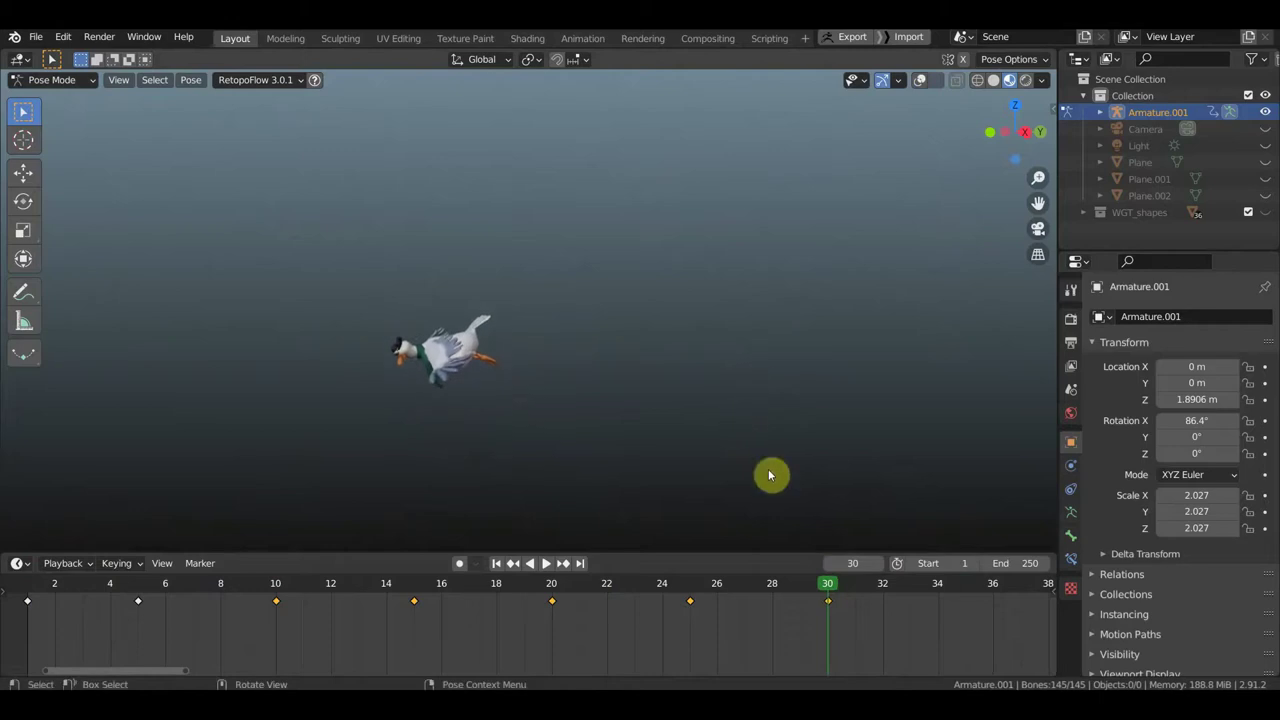
pyautogui.moveTo(903, 624); pyautogui.dragTo(697, 626, button='middle')
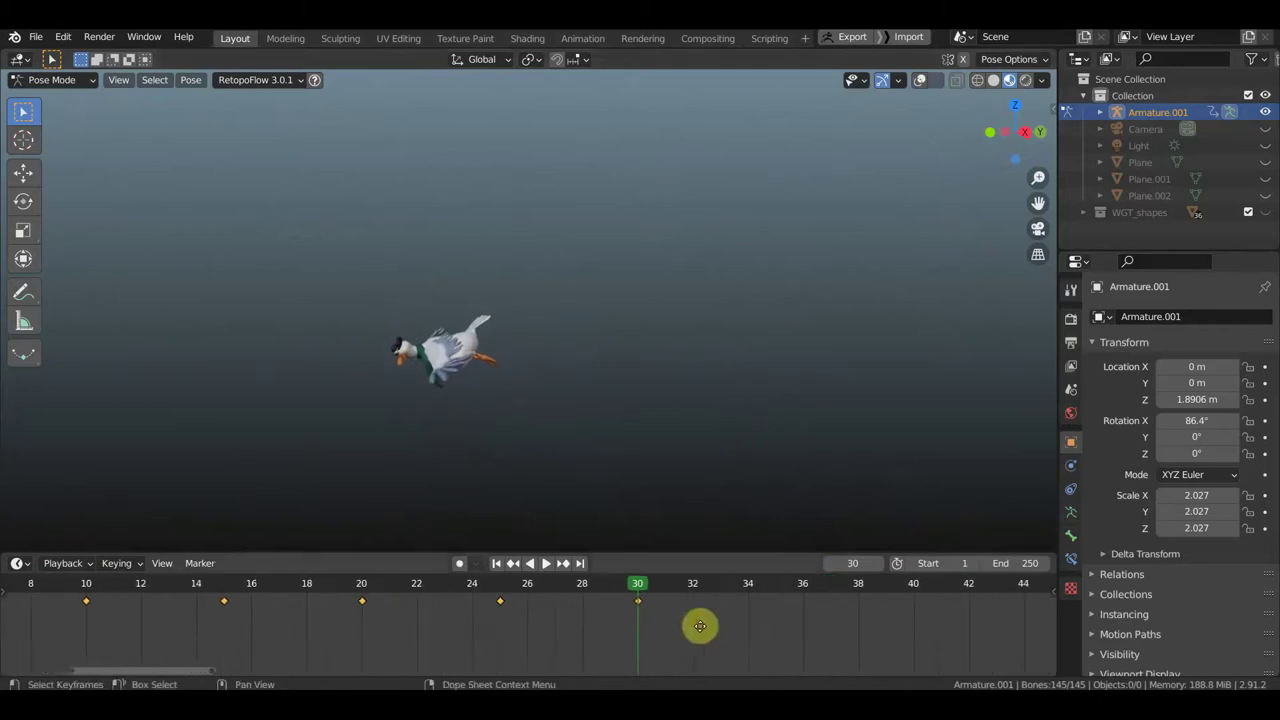
# Step: Show the bones again in side view and select only Bone.175
pyautogui.click(922, 81)
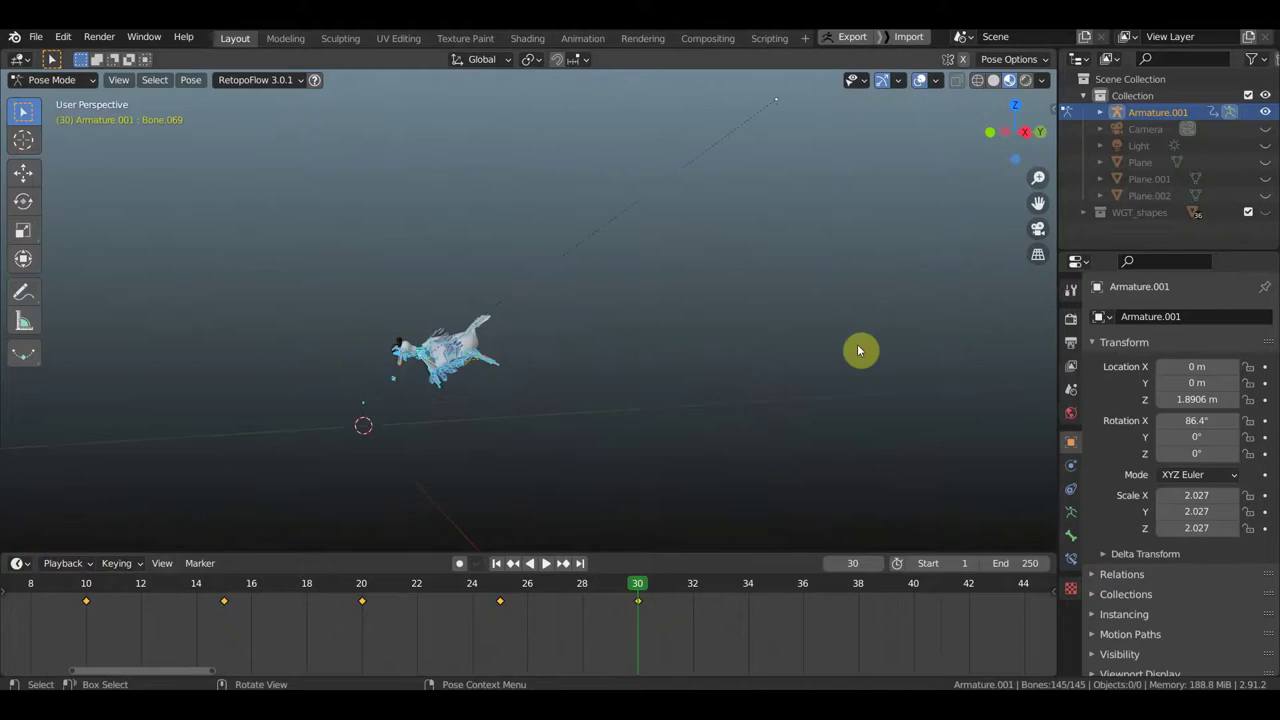
pyautogui.press('KP_3')
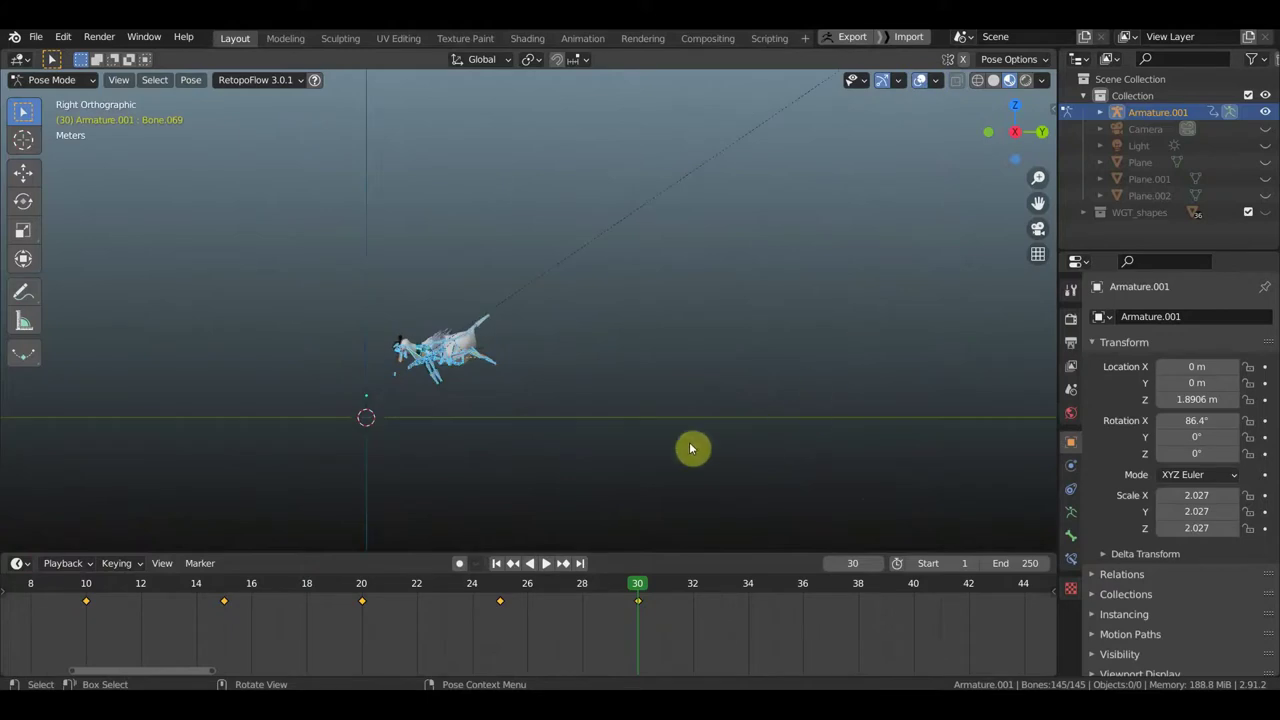
pyautogui.scroll(1, 494, 450)
pyautogui.scroll(4, 493, 451)
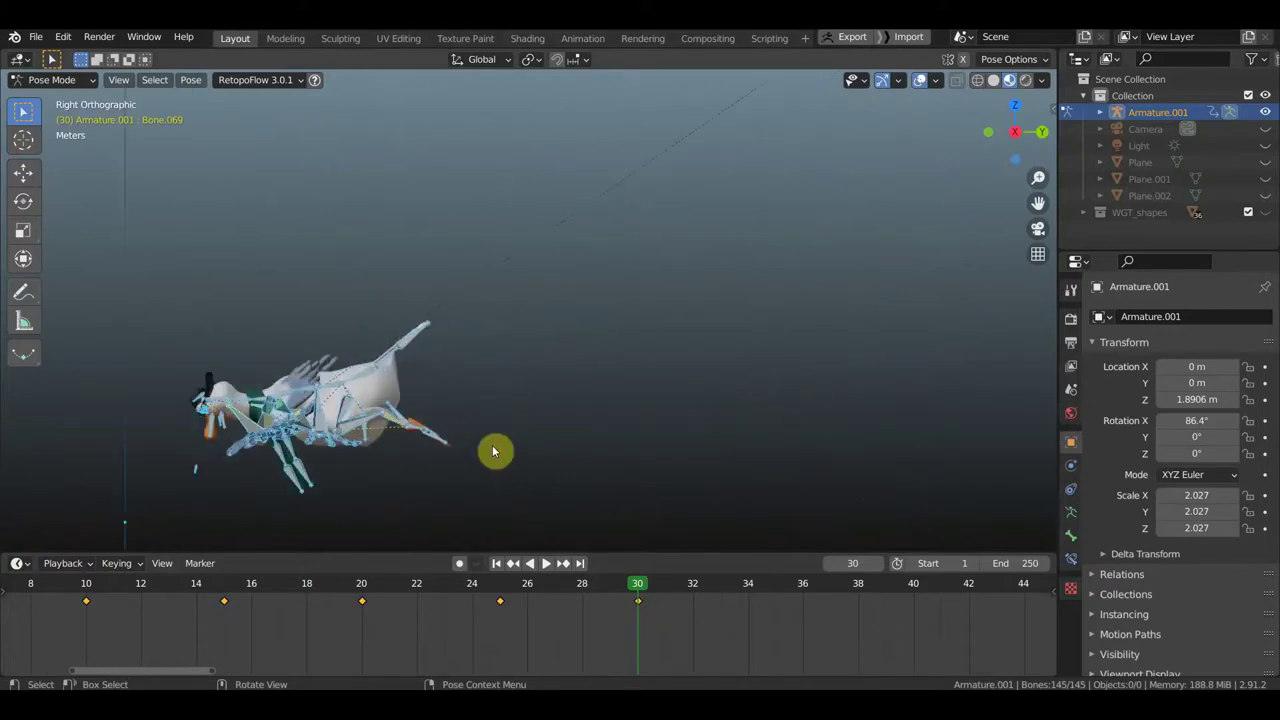
pyautogui.moveTo(505, 445)
pyautogui.keyDown('shift'); pyautogui.mouseDown(button='middle')
pyautogui.moveTo(677, 386)
pyautogui.moveTo(766, 312)
pyautogui.mouseUp(button='middle'); pyautogui.keyUp('shift')
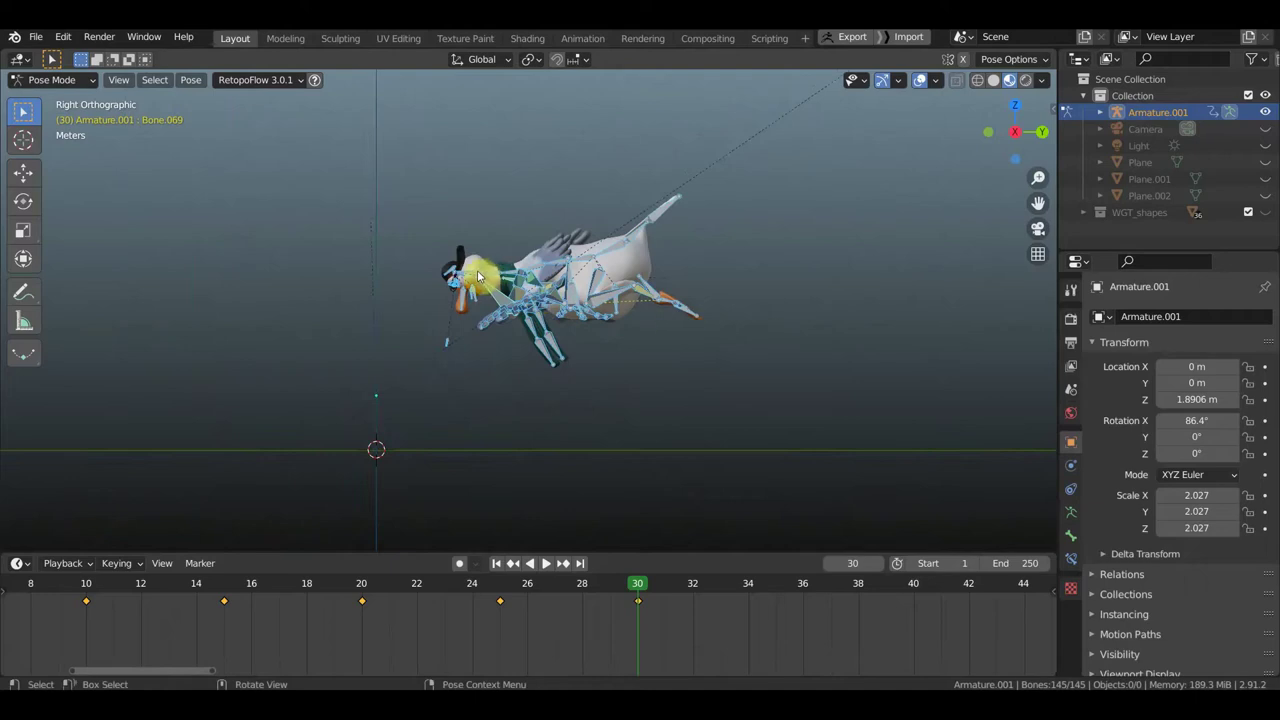
pyautogui.click(798, 404)
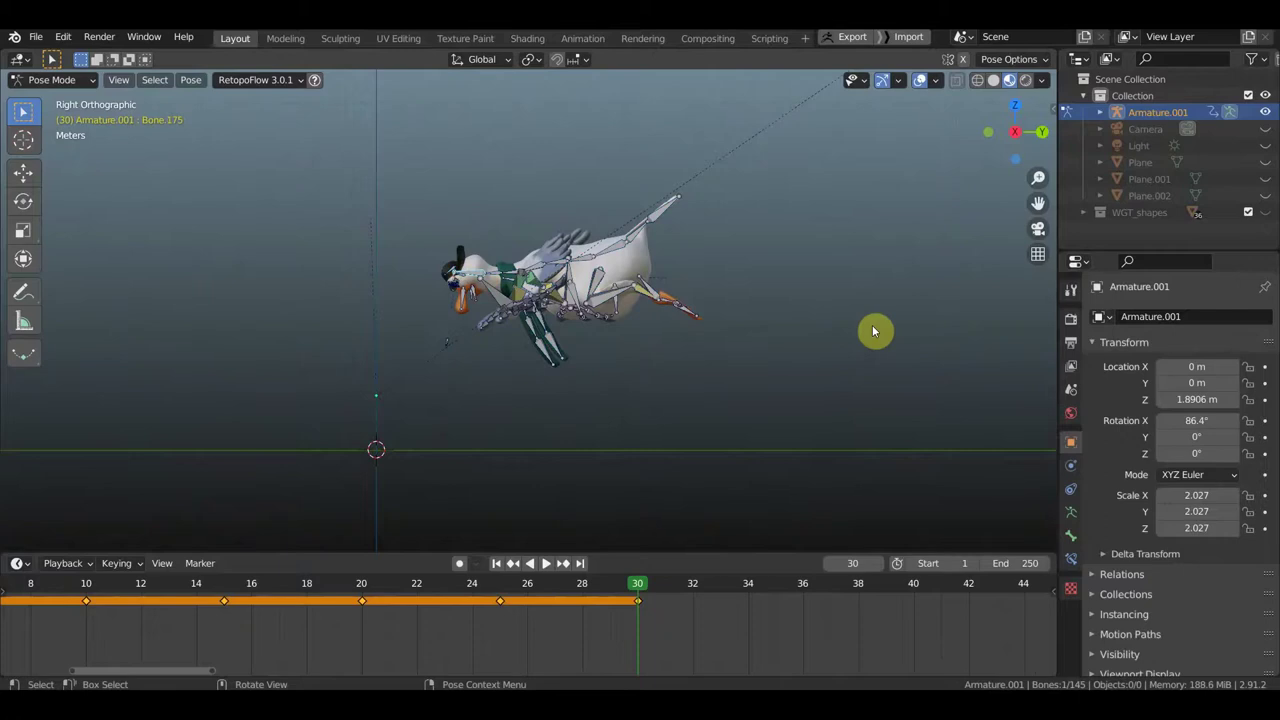
# Step: At frame 35, rotate the selected bone to -84.8°
pyautogui.click(776, 592)
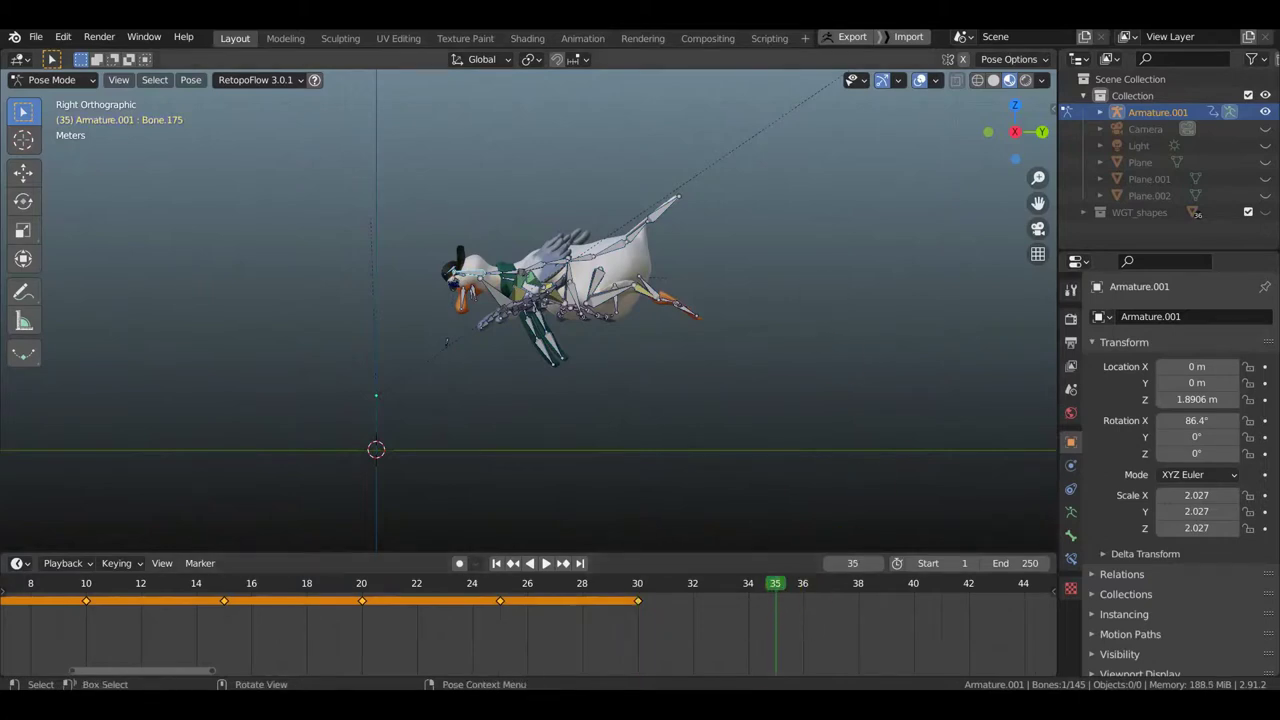
pyautogui.press('r')
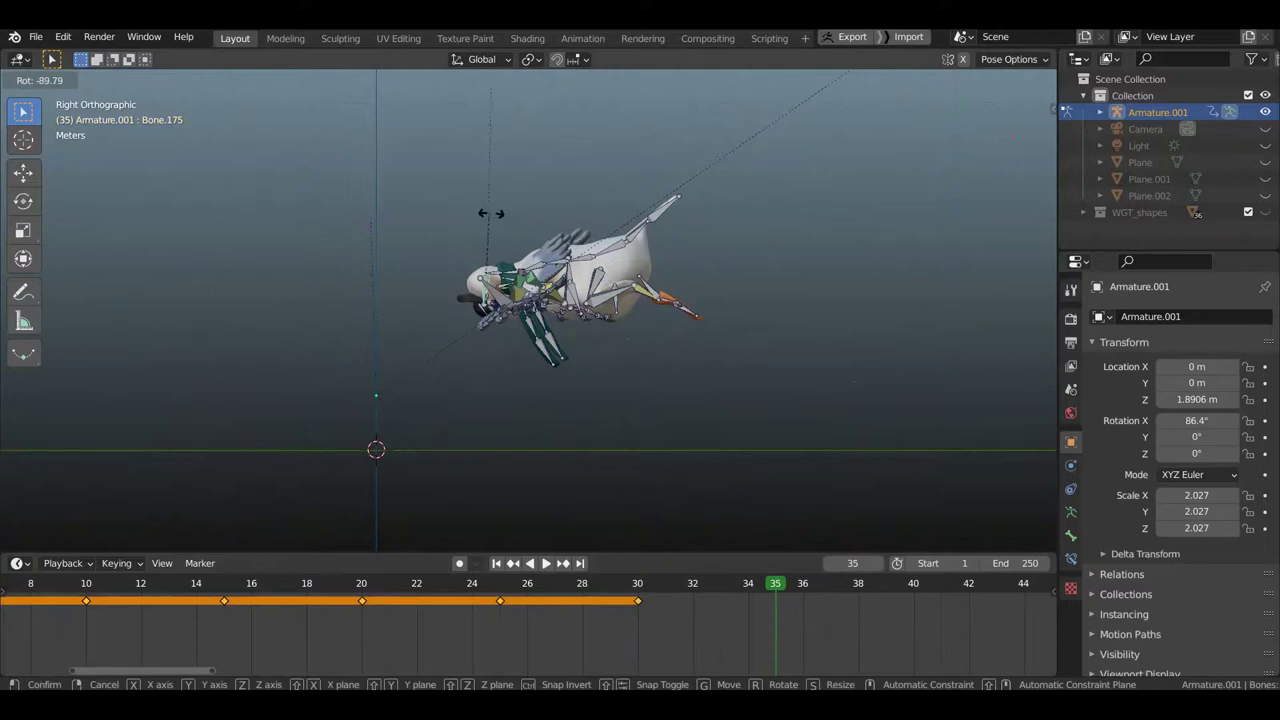
pyautogui.click(494, 213)
pyautogui.moveTo(571, 318)
pyautogui.mouseDown(button='middle')
pyautogui.moveTo(646, 358)
pyautogui.moveTo(629, 354)
pyautogui.mouseUp(button='middle')
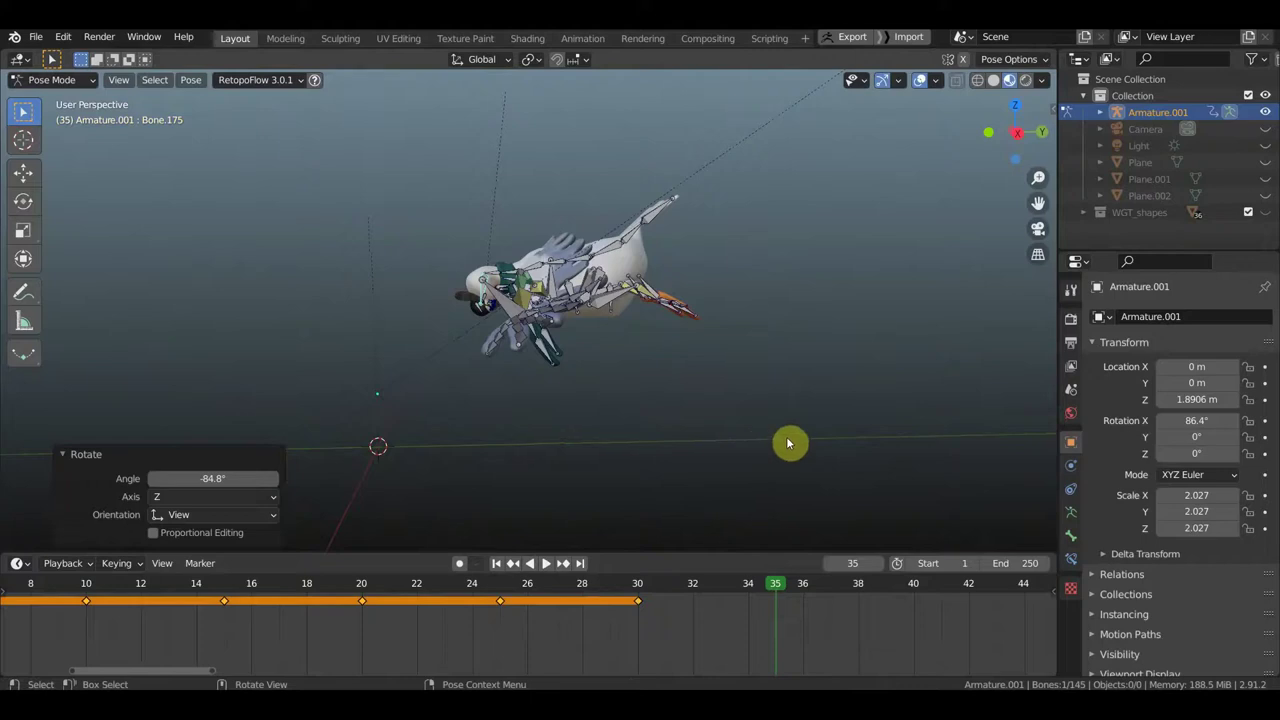
# Step: Tilt the whole seagull rig -22.8° and move it further along the path
pyautogui.press('a')
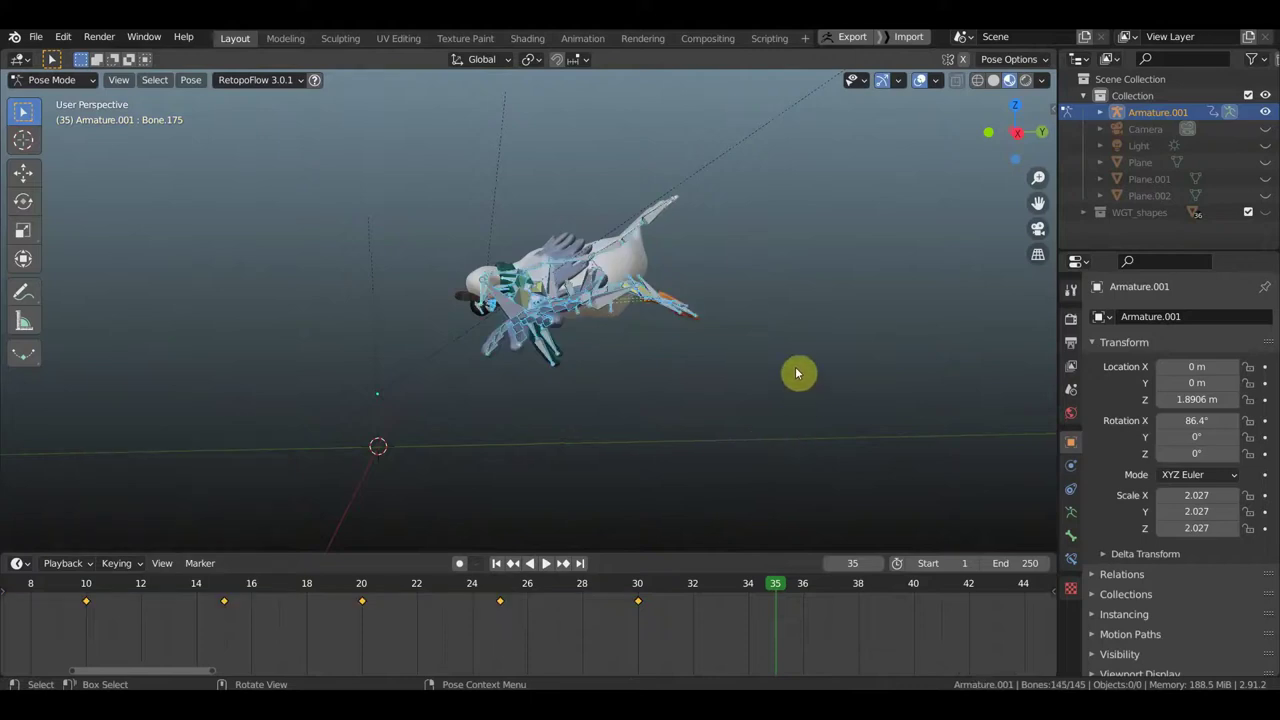
pyautogui.press('r')
pyautogui.click(788, 305)
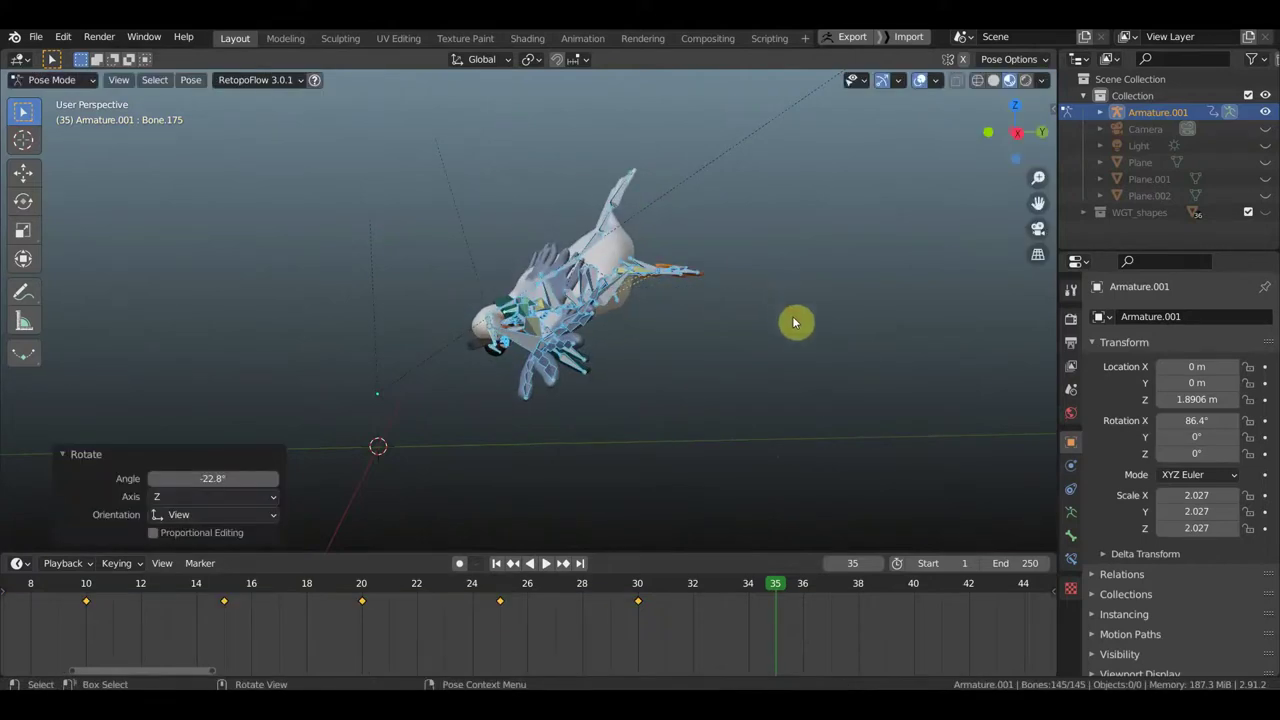
pyautogui.press('g')
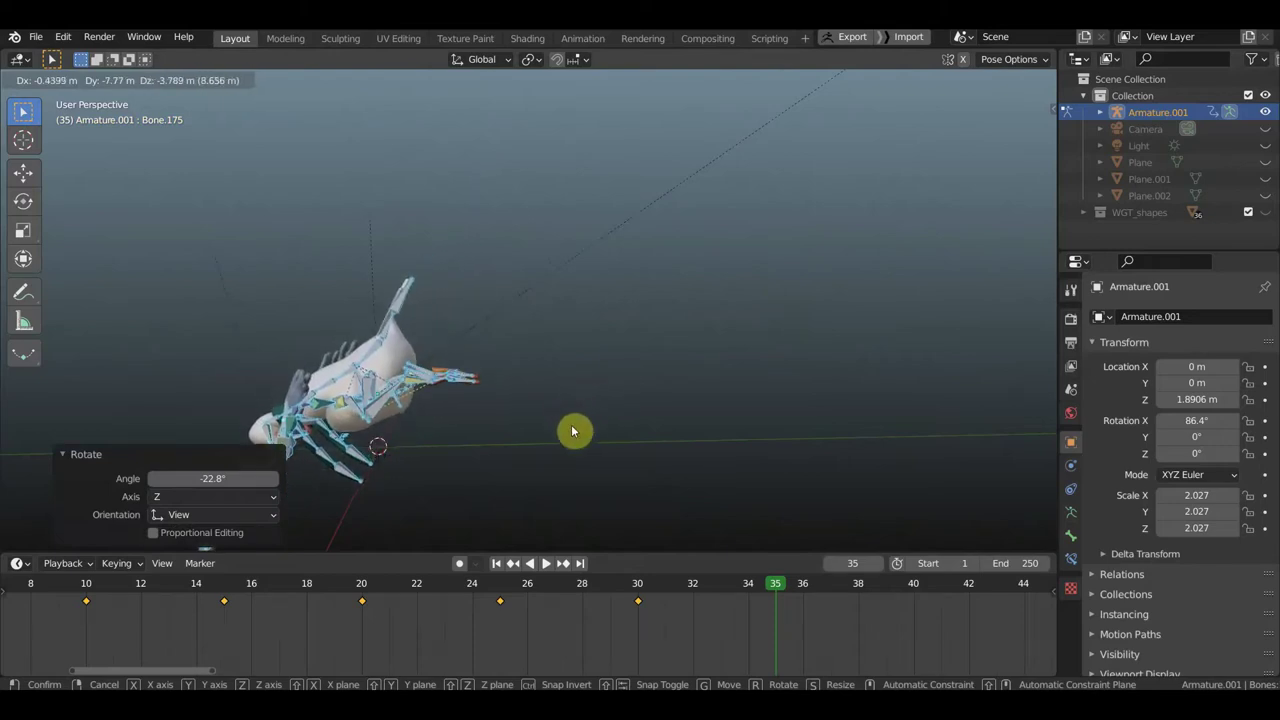
pyautogui.click(573, 423)
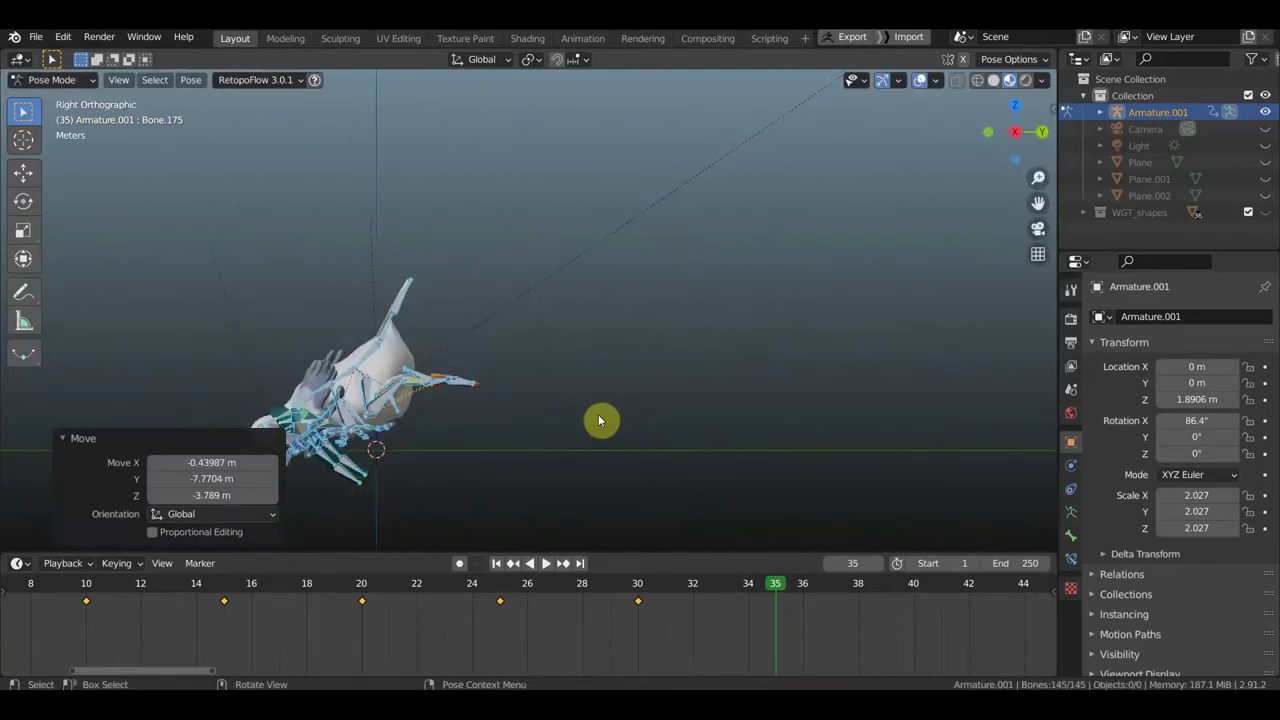
pyautogui.press('KP_3')
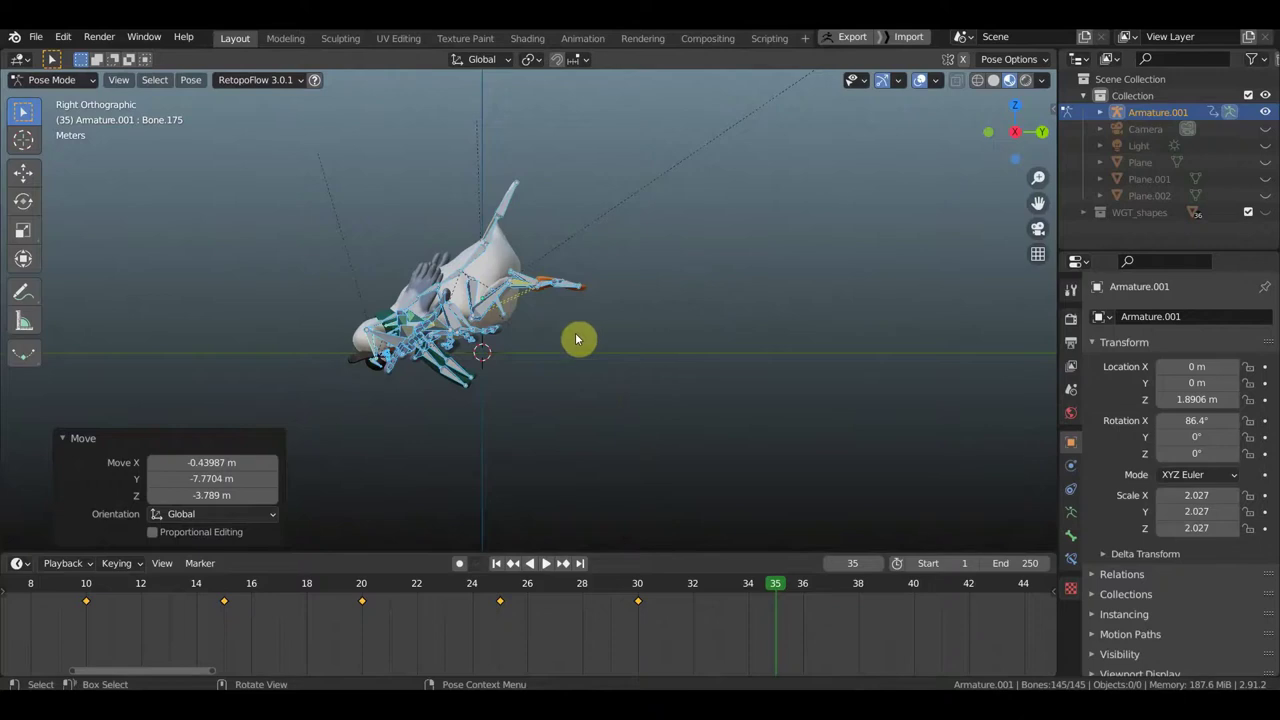
pyautogui.scroll(2, 508, 355)
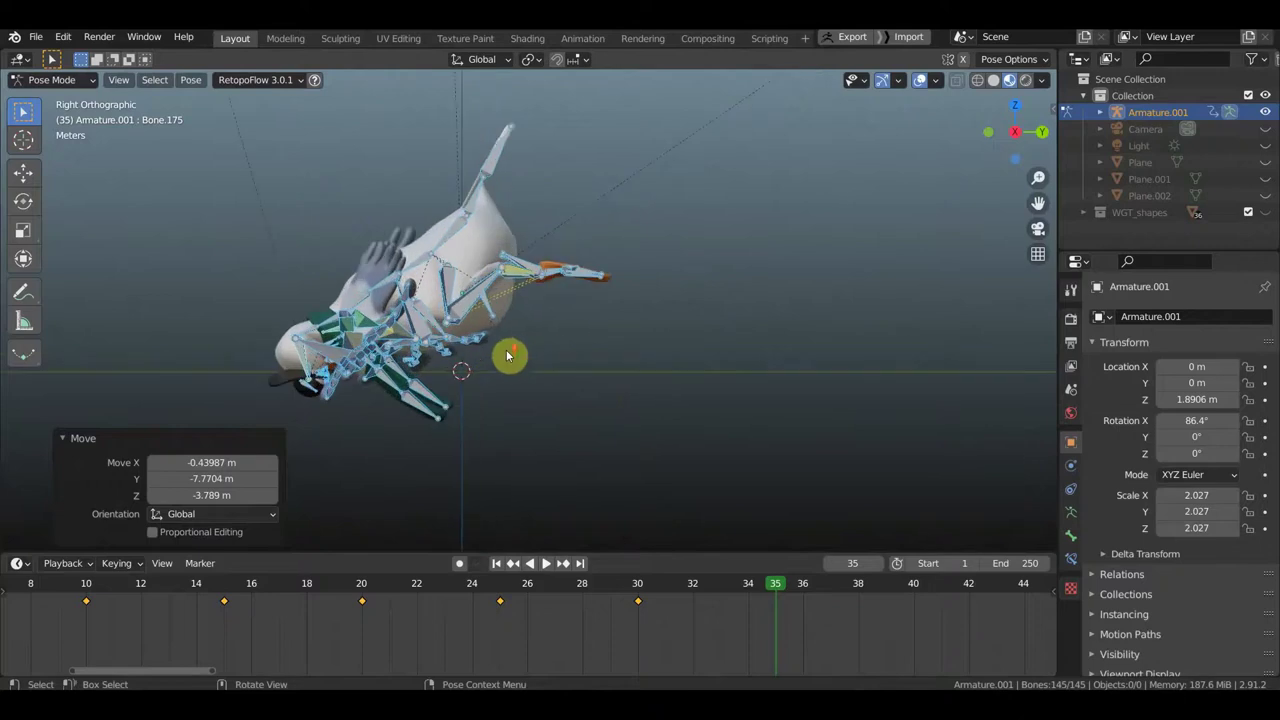
# Step: Rotate leg bone Bone.004 by -48.1° and Bone.009 by -38.4°
pyautogui.click(460, 400)
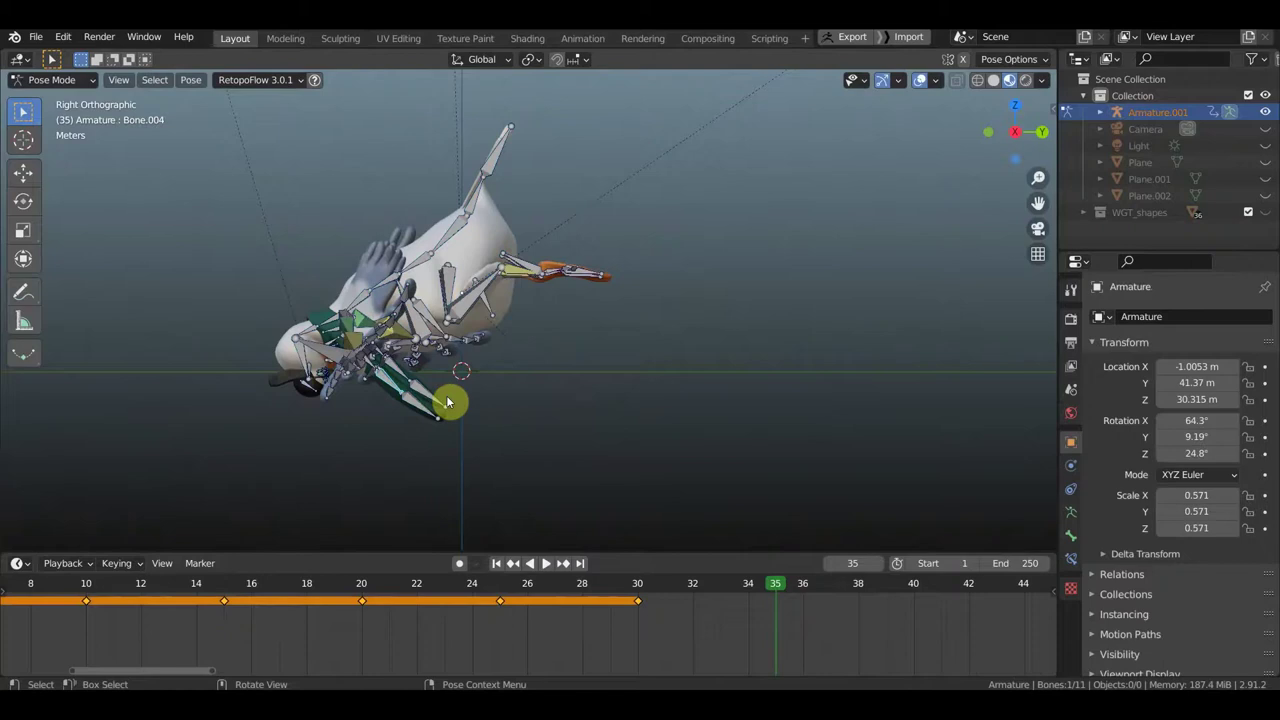
pyautogui.press('r')
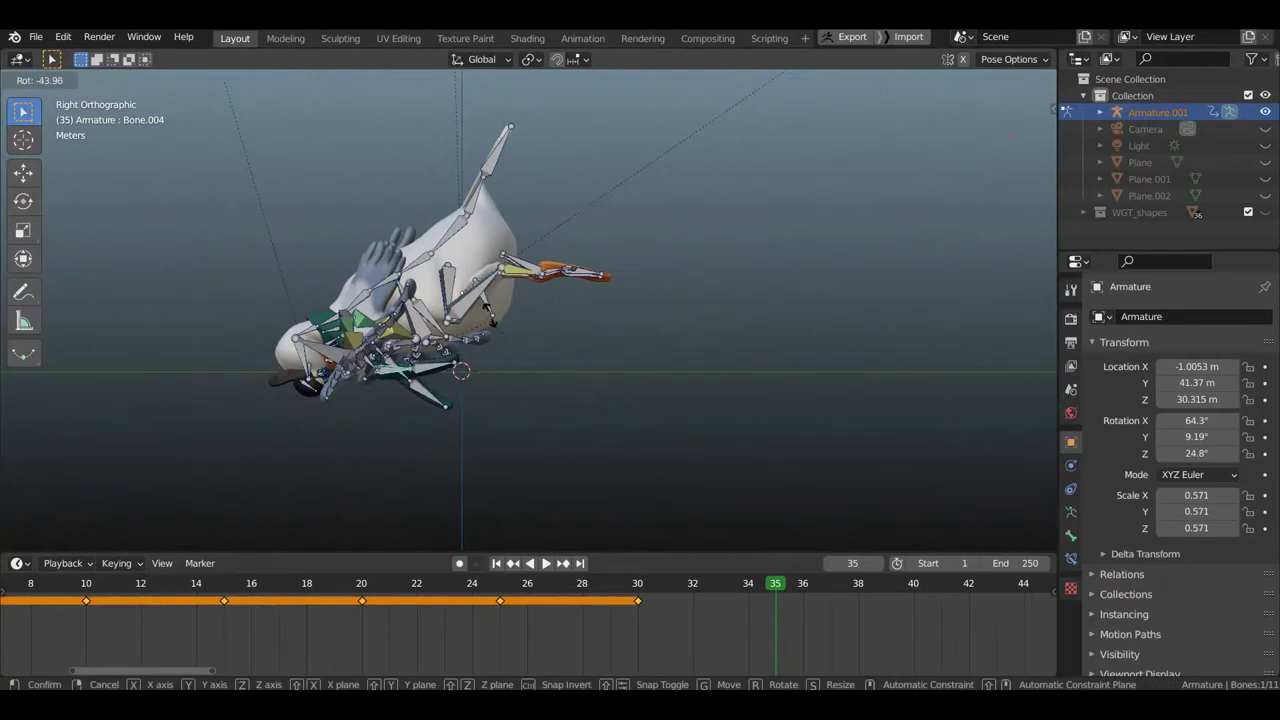
pyautogui.click(491, 314)
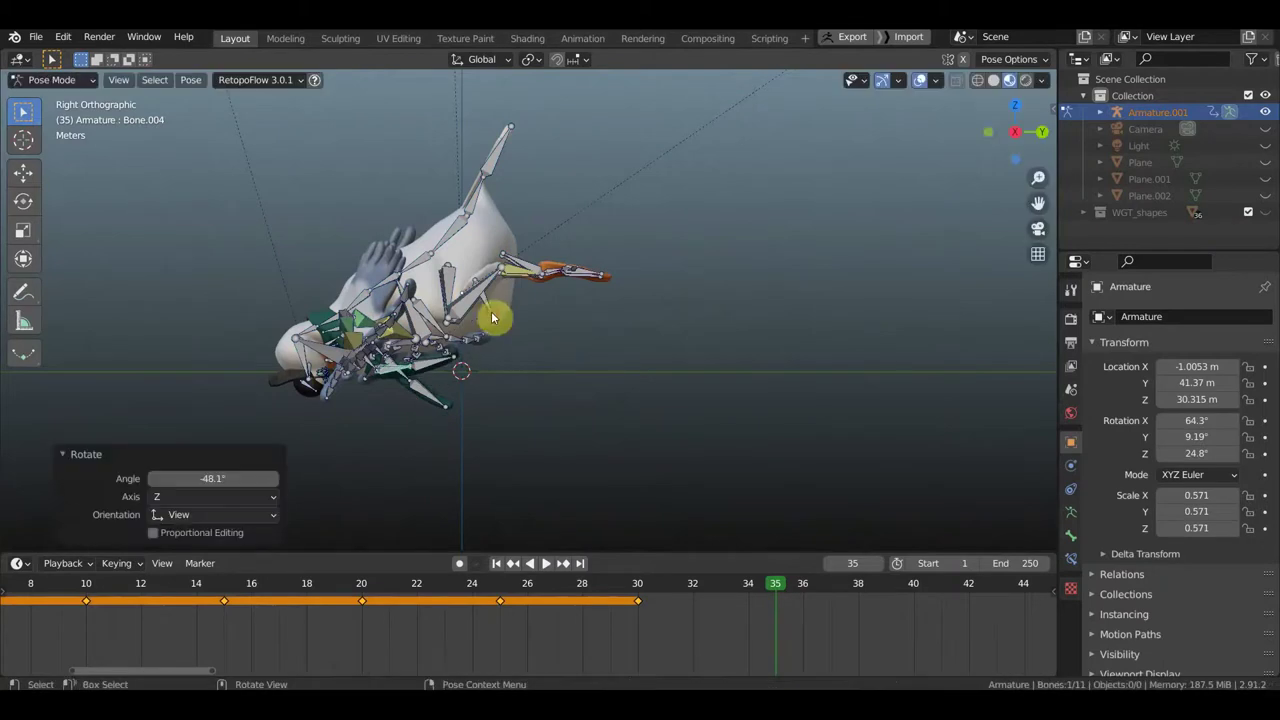
pyautogui.click(440, 362)
pyautogui.press('r')
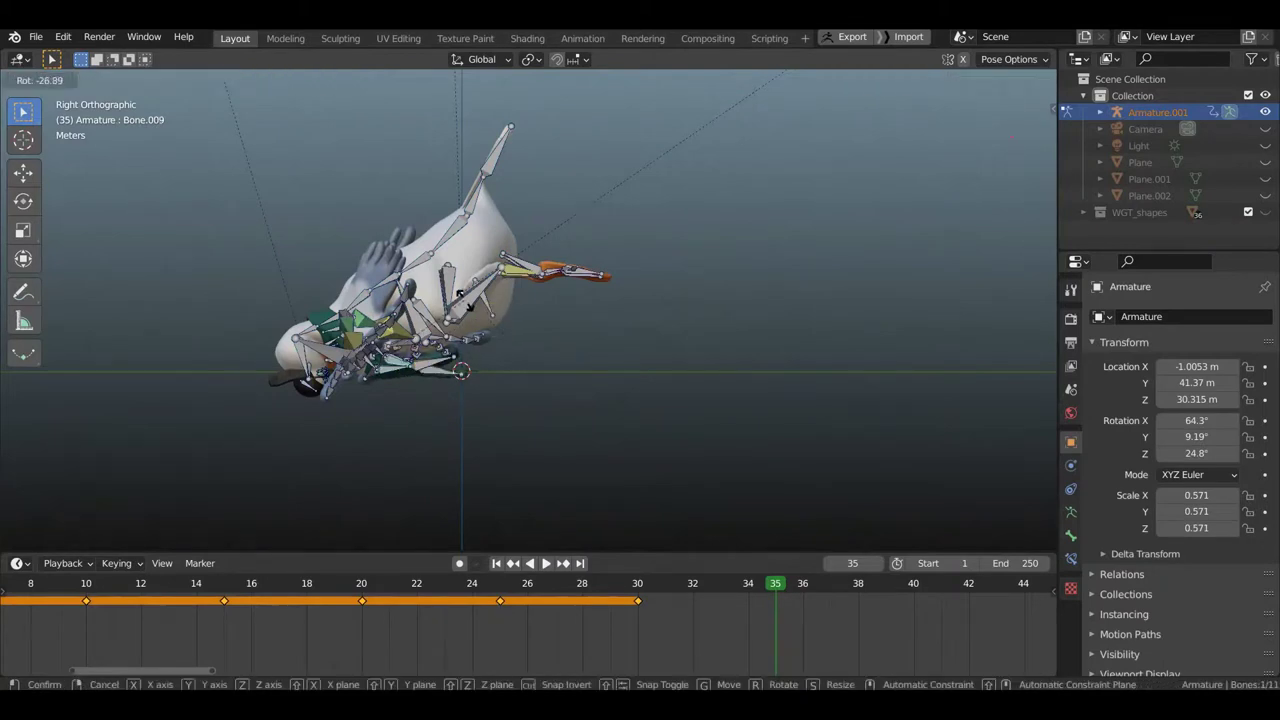
pyautogui.click(500, 262)
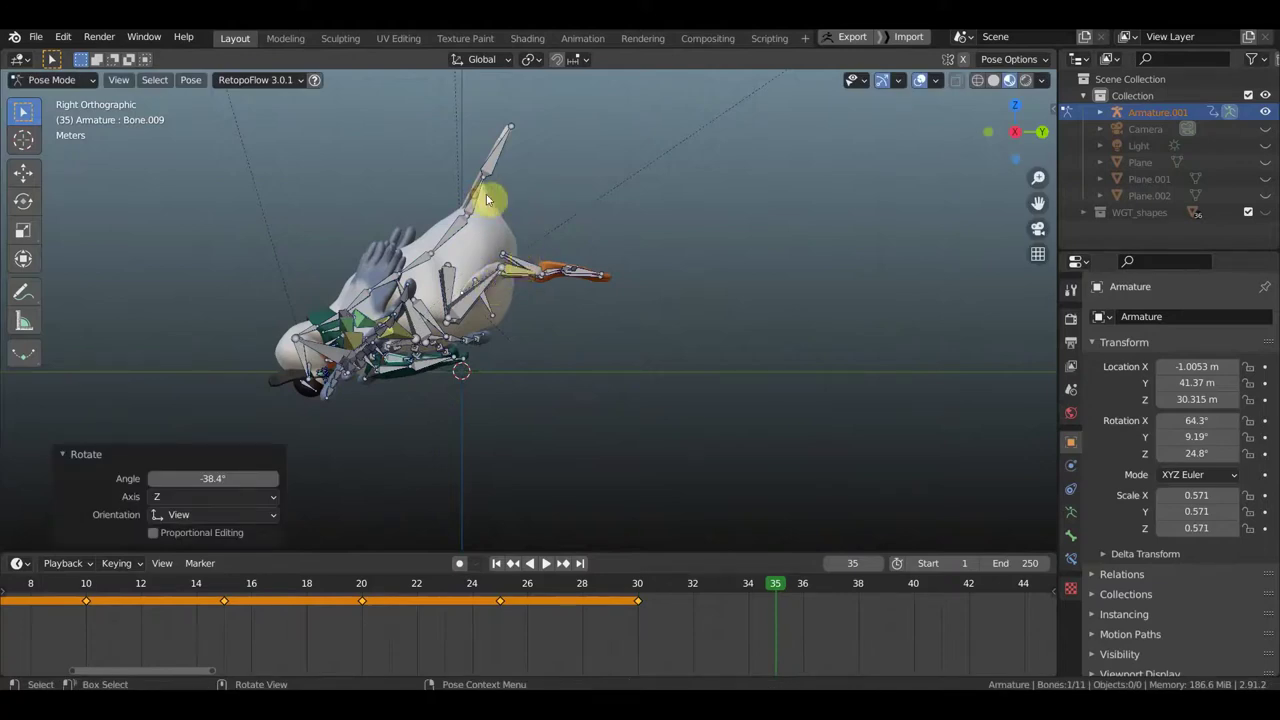
# Step: Rotate neck bone Bone.063 about -27° and beak bone Bone.060 about 20°
pyautogui.click(616, 203)
pyautogui.press('r')
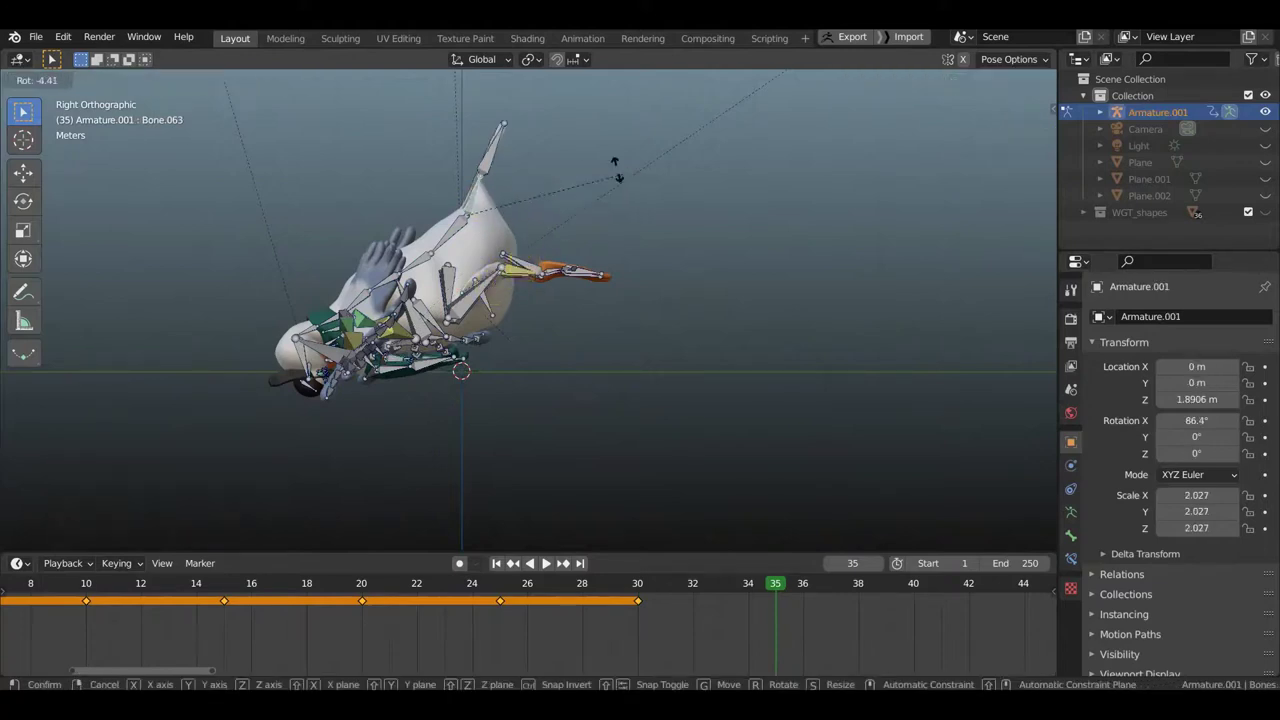
pyautogui.click(565, 140)
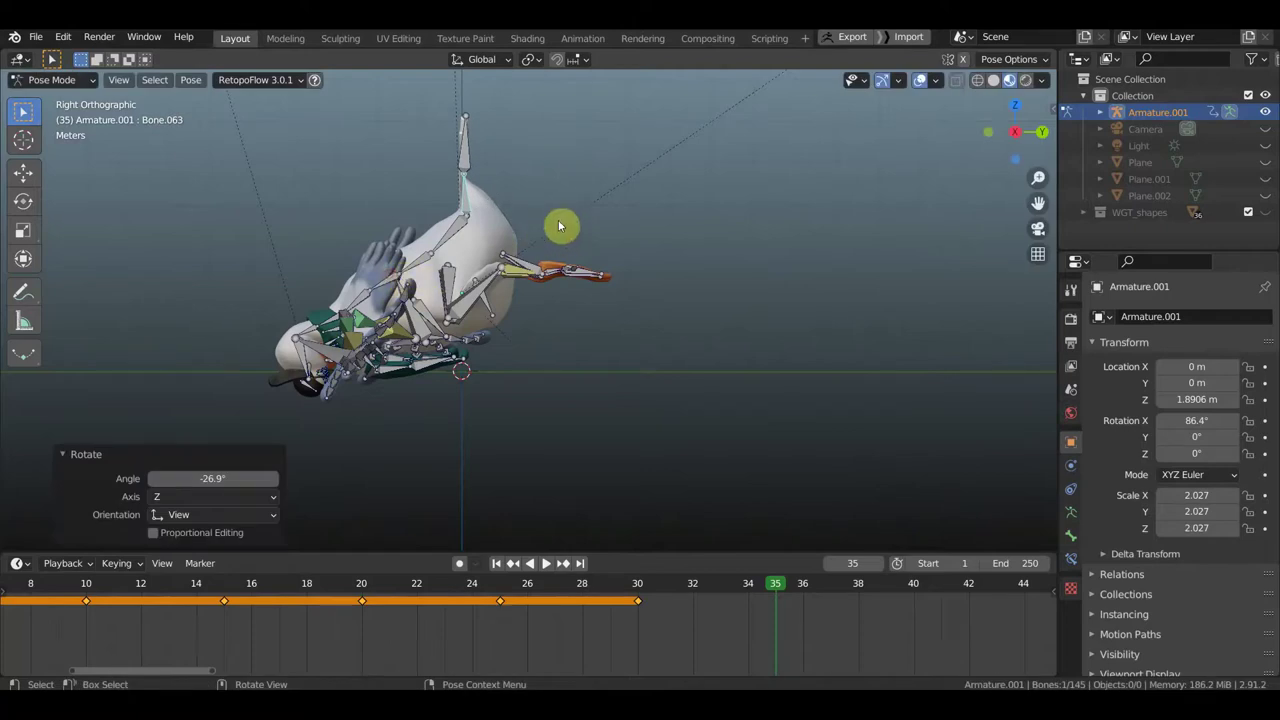
pyautogui.click(598, 216)
pyautogui.press('r')
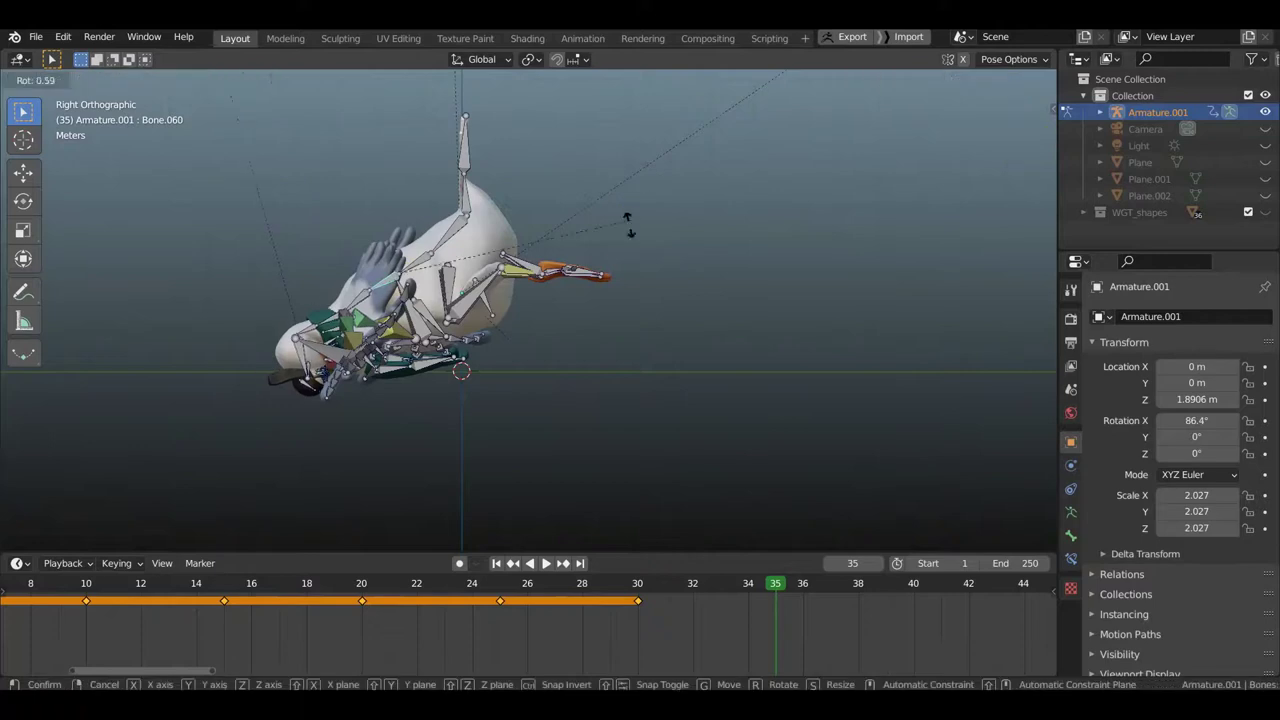
pyautogui.click(505, 286)
# Step: Move the whole seagull pose lower and view it from the front
pyautogui.press('a')
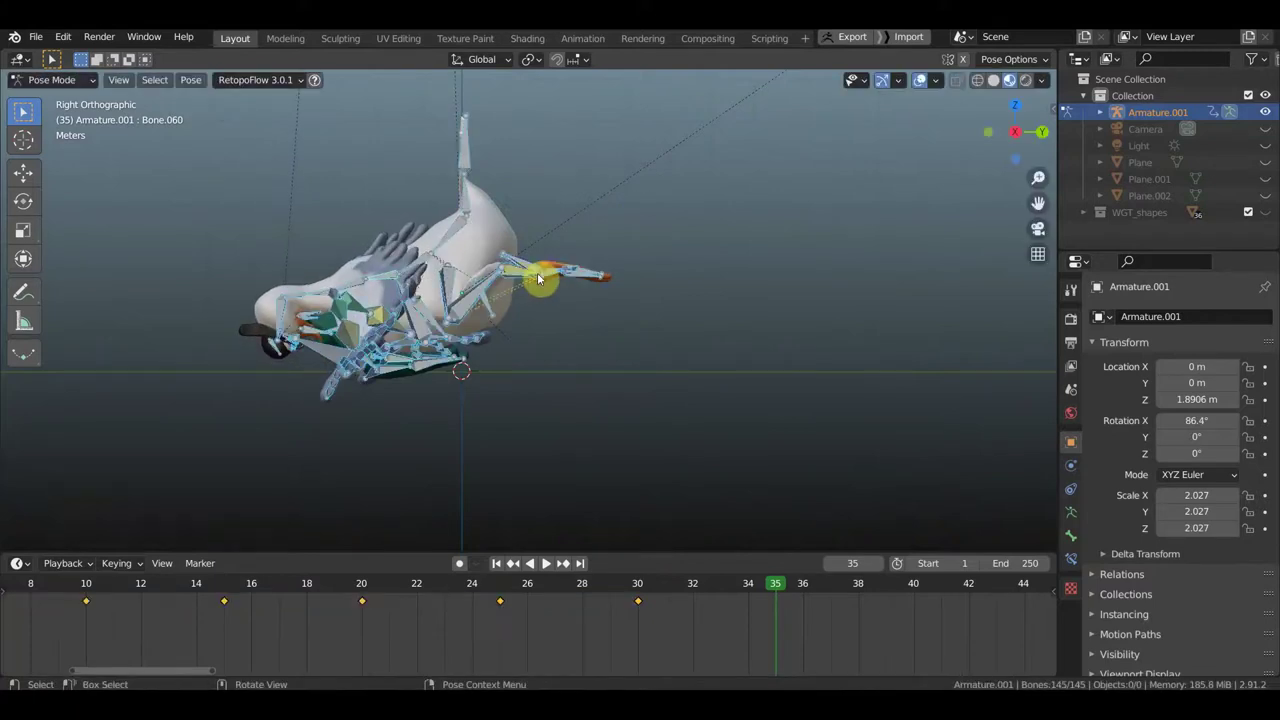
pyautogui.press('g')
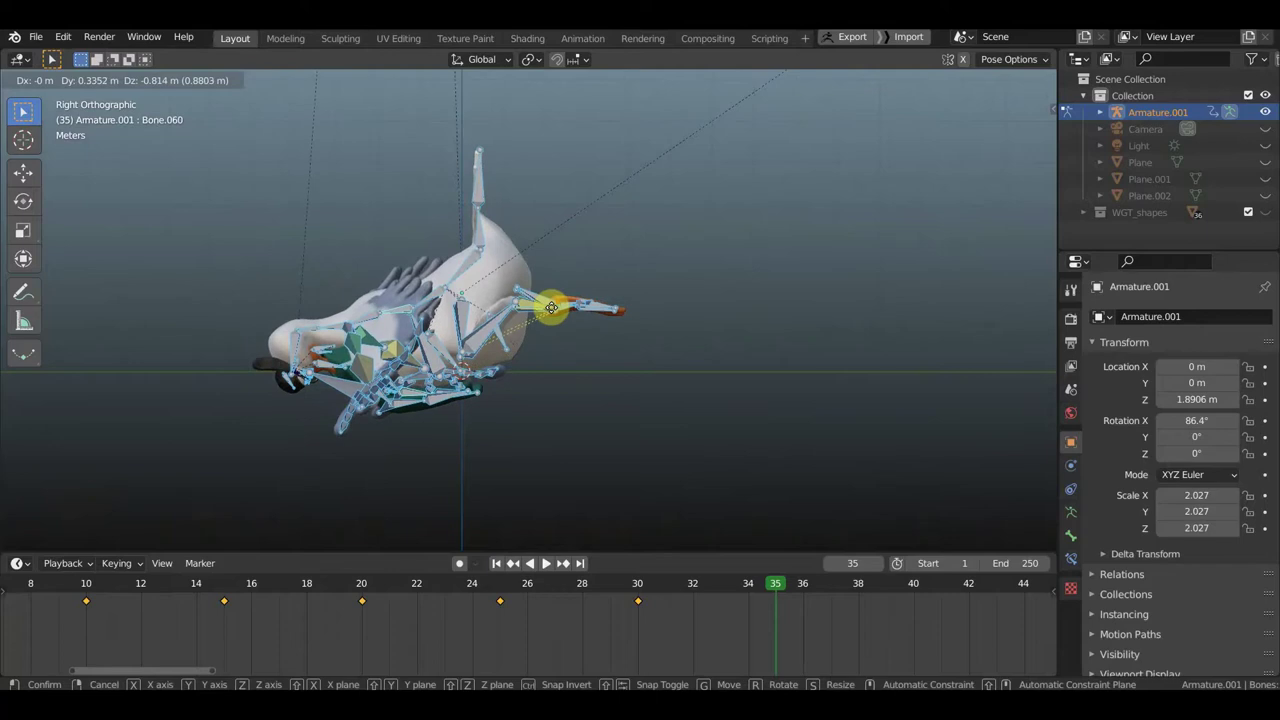
pyautogui.click(553, 305)
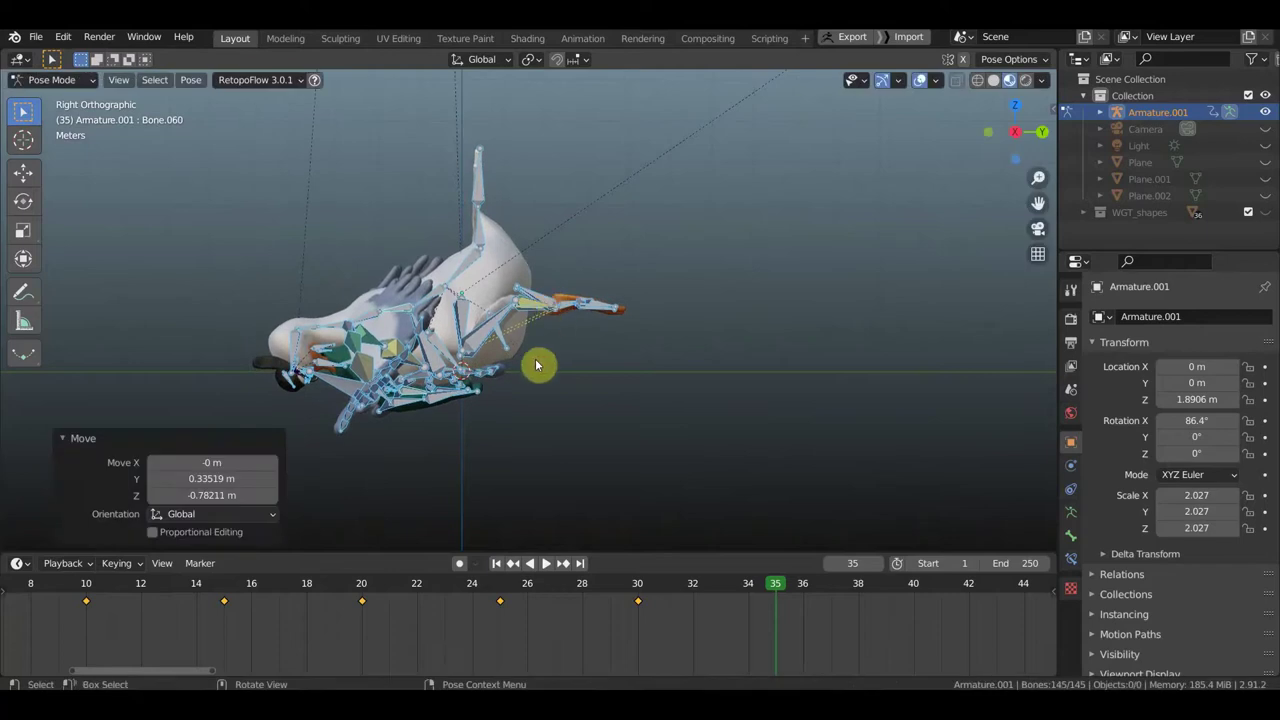
pyautogui.moveTo(535, 365); pyautogui.dragTo(700, 365, button='middle')
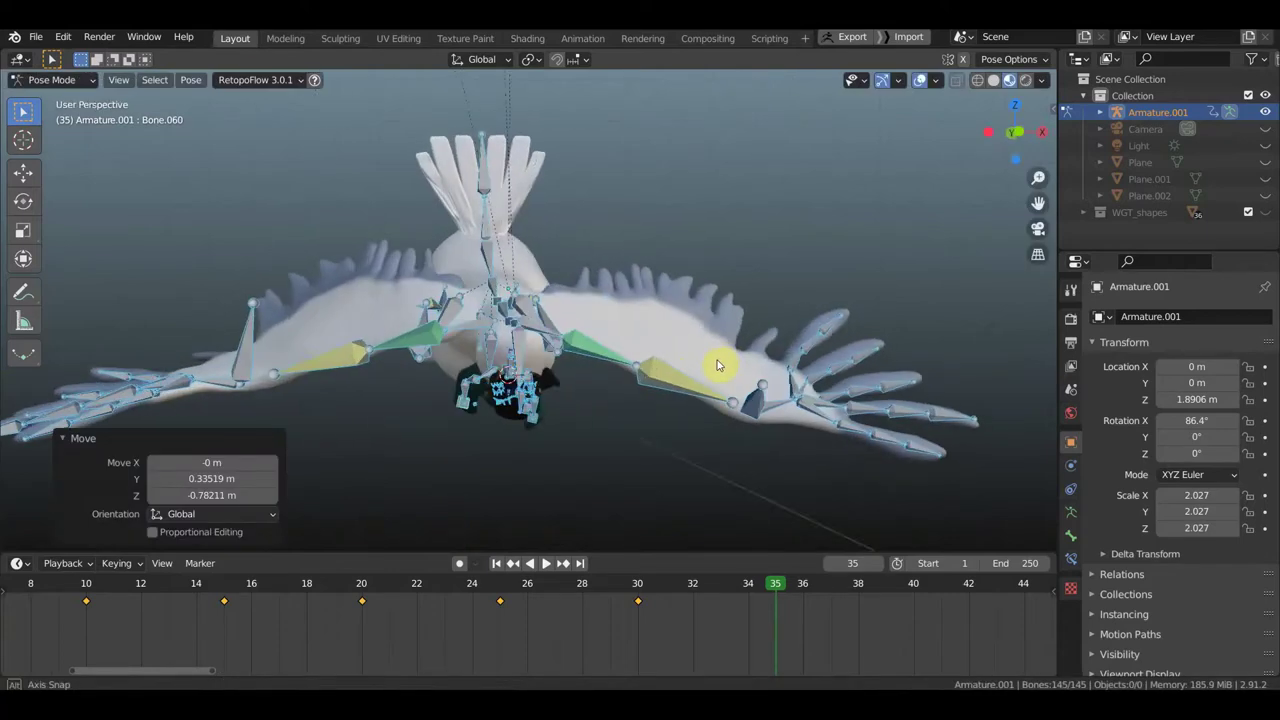
pyautogui.press('KP_1')
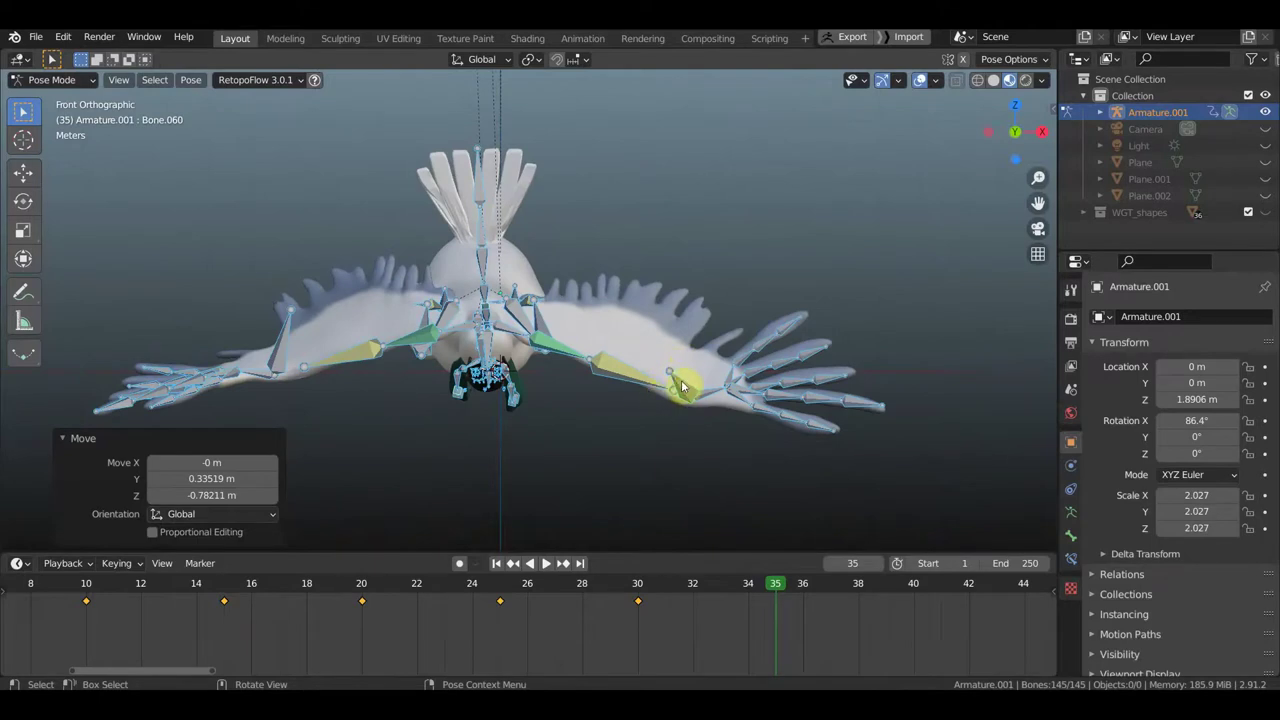
# Step: Raise wing bone Bone.069 and rotate the wing twice into a new angle
pyautogui.click(743, 412)
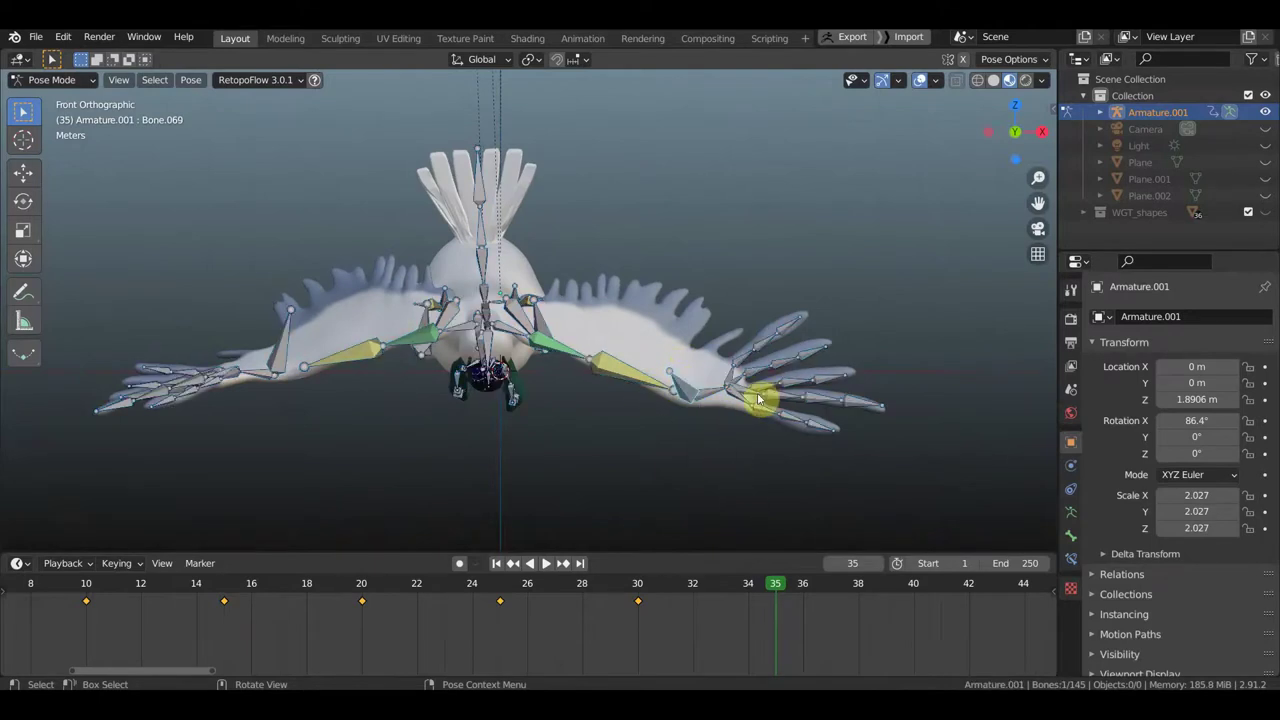
pyautogui.press('g')
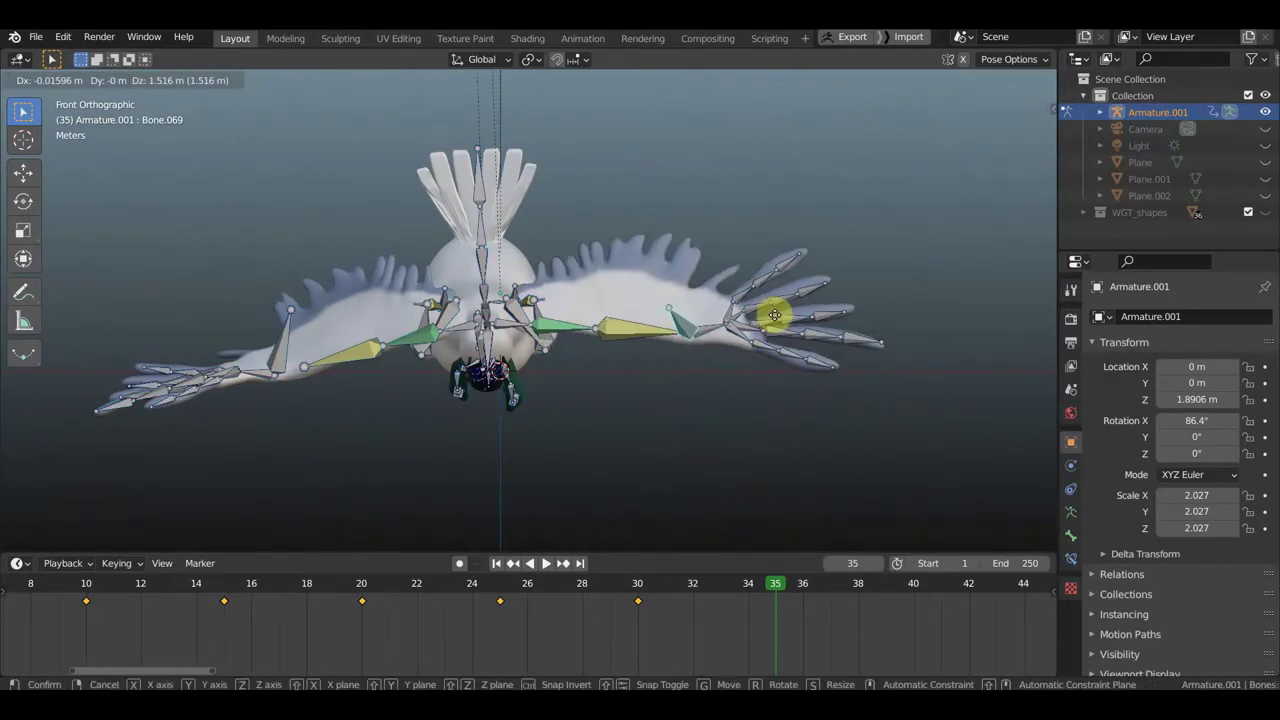
pyautogui.click(776, 336)
pyautogui.moveTo(776, 336); pyautogui.dragTo(621, 355, button='middle')
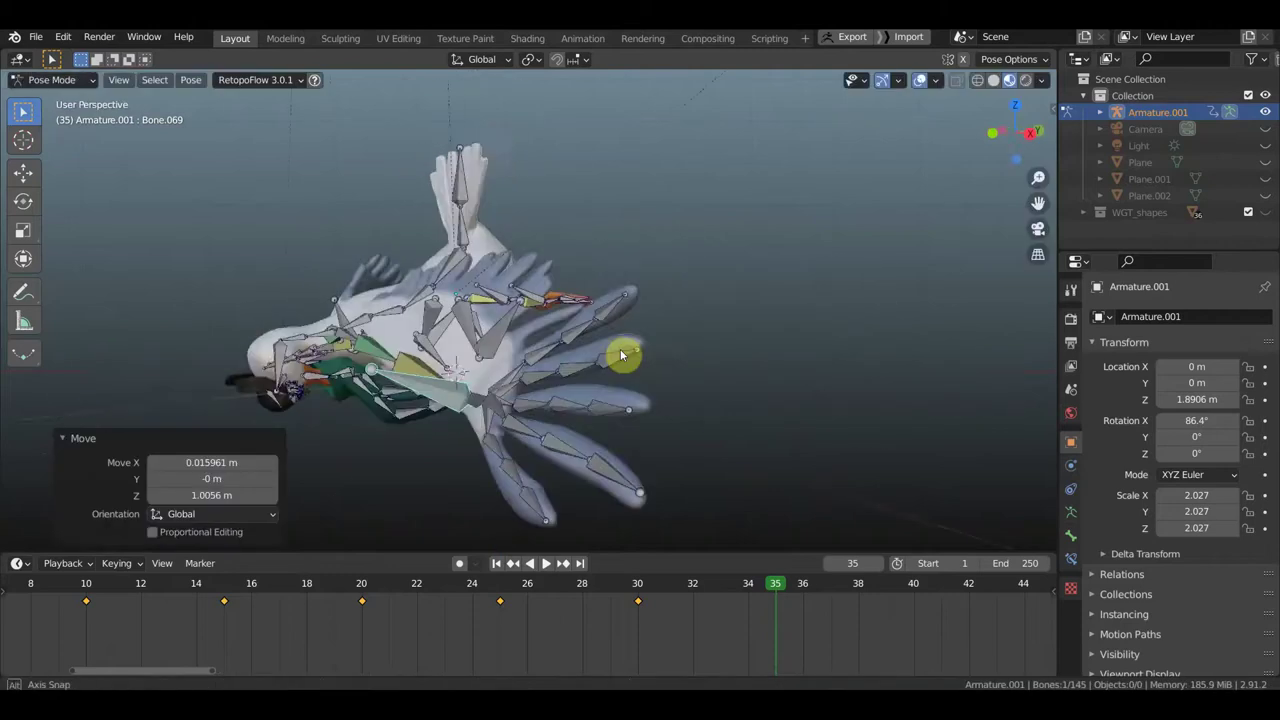
pyautogui.press('r')
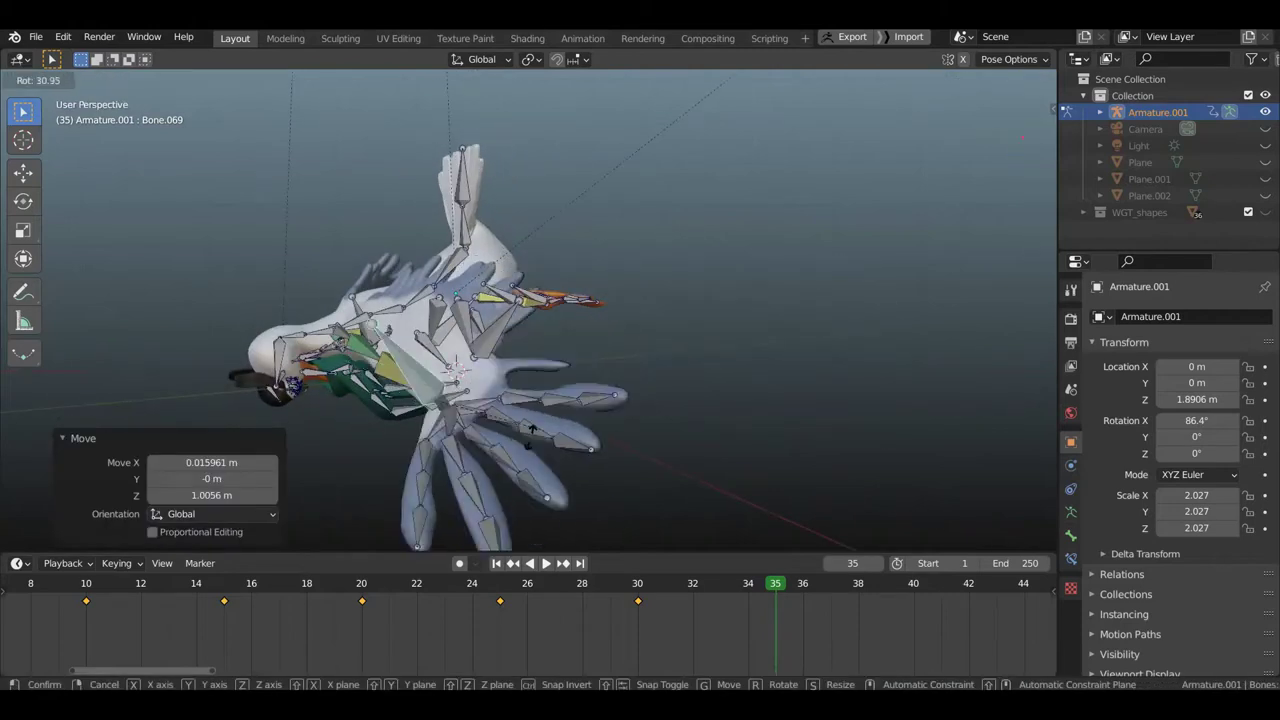
pyautogui.click(552, 440)
pyautogui.moveTo(552, 440)
pyautogui.mouseDown(button='middle')
pyautogui.moveTo(720, 417)
pyautogui.moveTo(580, 429)
pyautogui.moveTo(592, 412)
pyautogui.mouseUp(button='middle')
pyautogui.press('r')
pyautogui.click(575, 317)
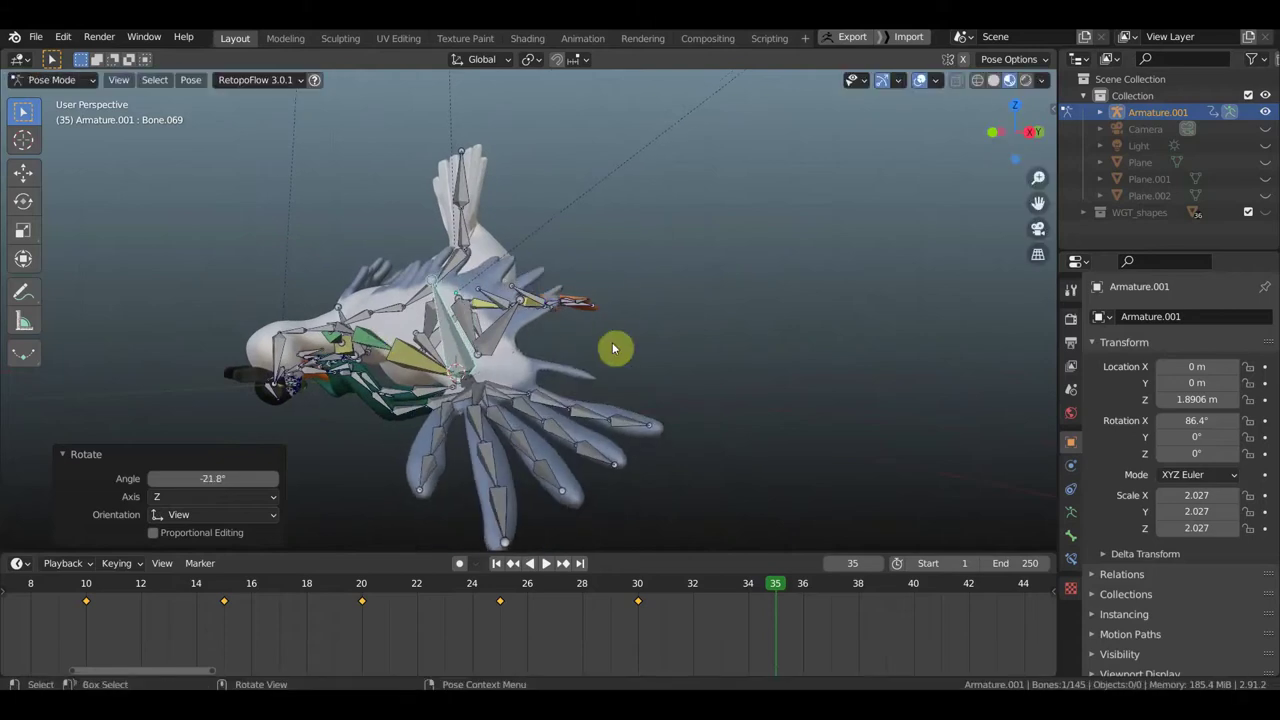
# Step: Rotate wing bone Bone.066, then rotate Bone.103 by -47.3°
pyautogui.press('[')
pyautogui.press('r')
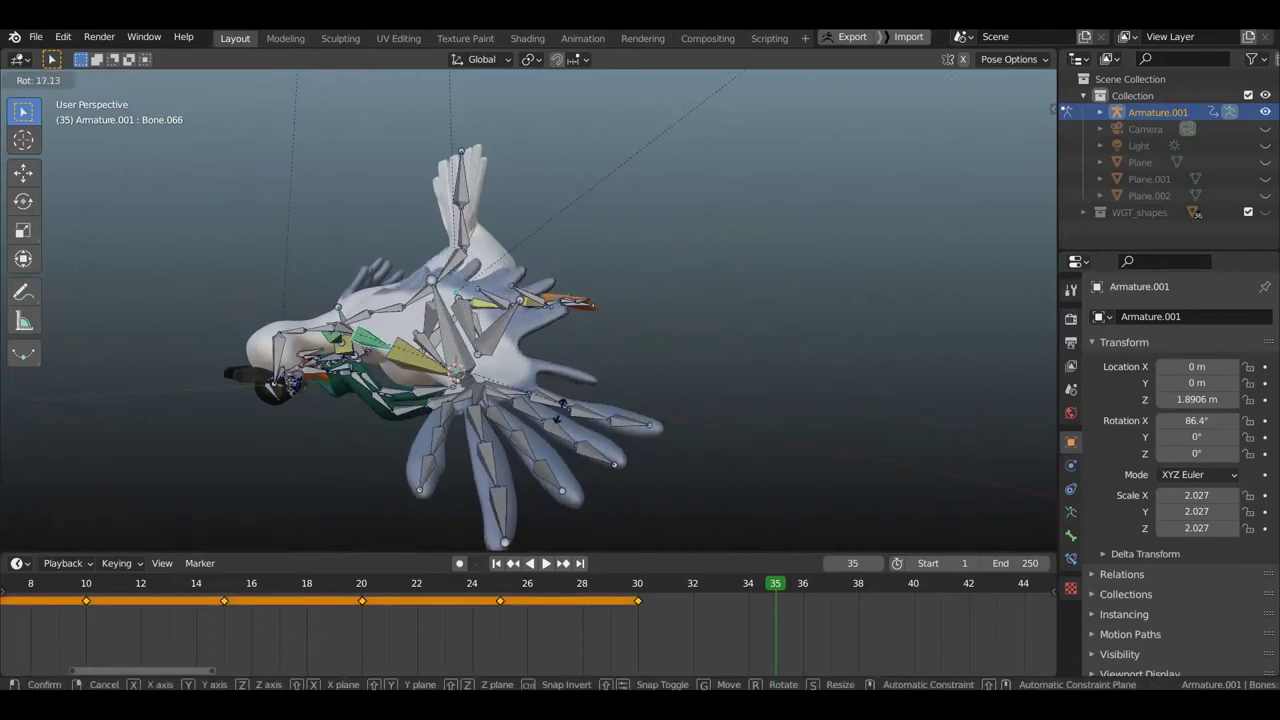
pyautogui.click(500, 423)
pyautogui.moveTo(508, 423)
pyautogui.mouseDown(button='middle')
pyautogui.moveTo(668, 413)
pyautogui.moveTo(655, 408)
pyautogui.mouseUp(button='middle')
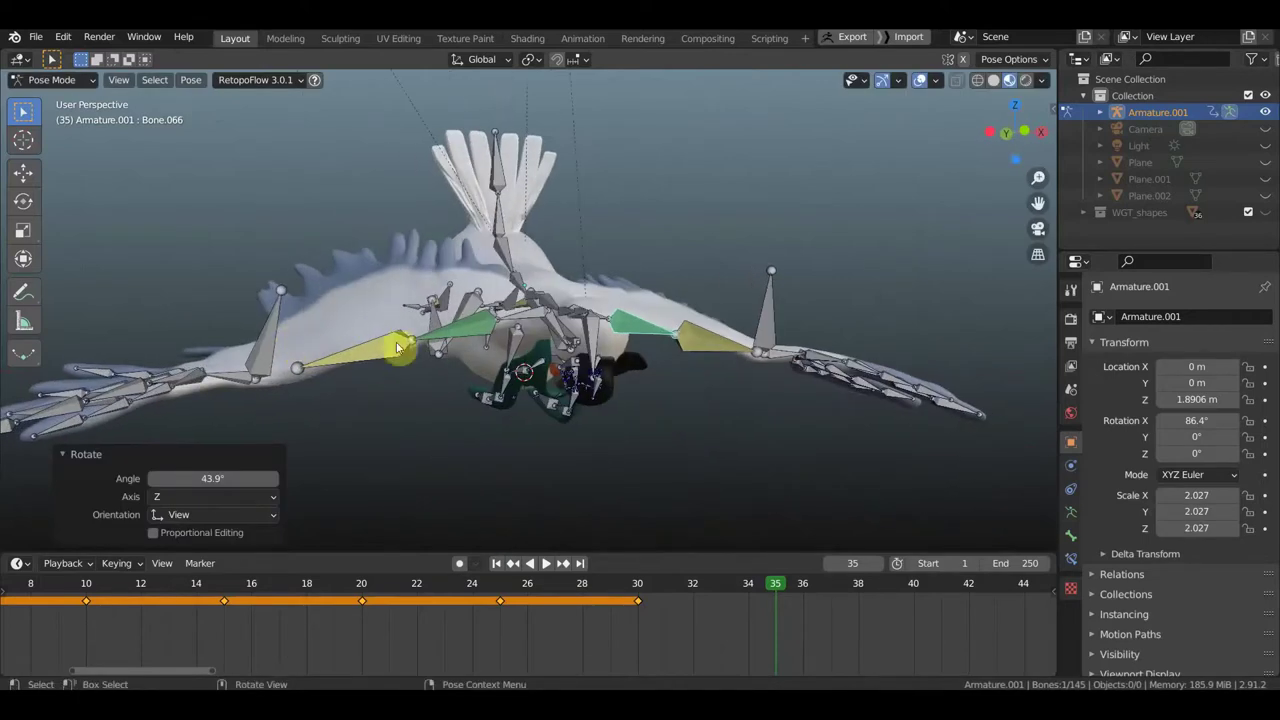
pyautogui.click(580, 398)
pyautogui.moveTo(586, 400)
pyautogui.mouseDown(button='middle')
pyautogui.moveTo(714, 414)
pyautogui.moveTo(808, 388)
pyautogui.mouseUp(button='middle')
pyautogui.press('r')
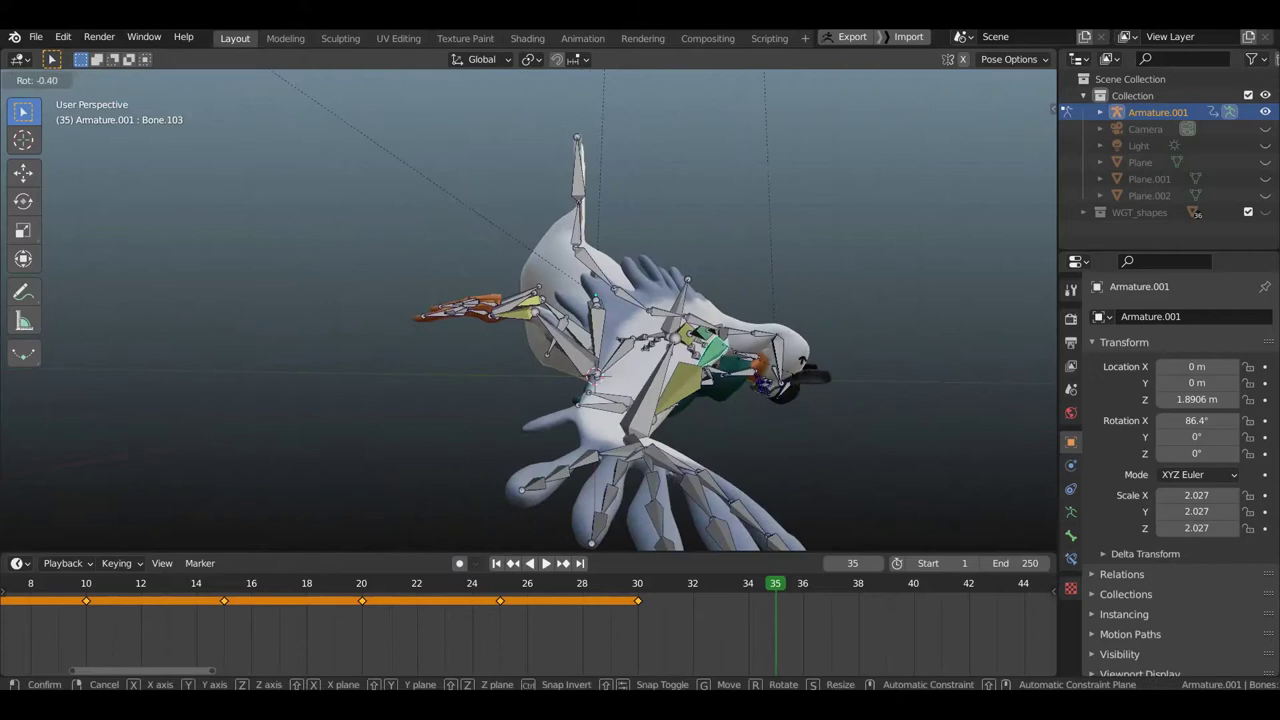
pyautogui.click(784, 331)
# Step: Move left wing bone Bone.106 by 0.638 m X, 0.271 m Z and rotate it 14.9°
pyautogui.moveTo(746, 436)
pyautogui.mouseDown(button='middle')
pyautogui.moveTo(586, 429)
pyautogui.moveTo(243, 370)
pyautogui.mouseUp(button='middle')
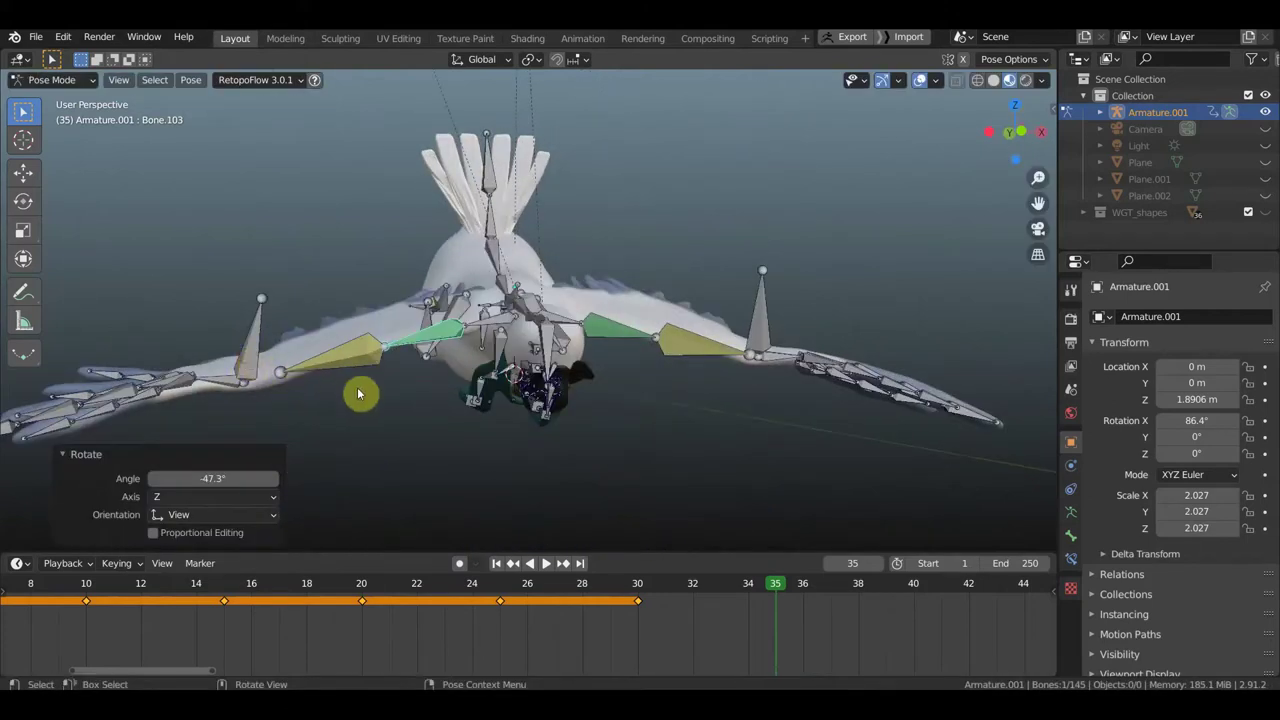
pyautogui.click(321, 389)
pyautogui.press('KP_1')
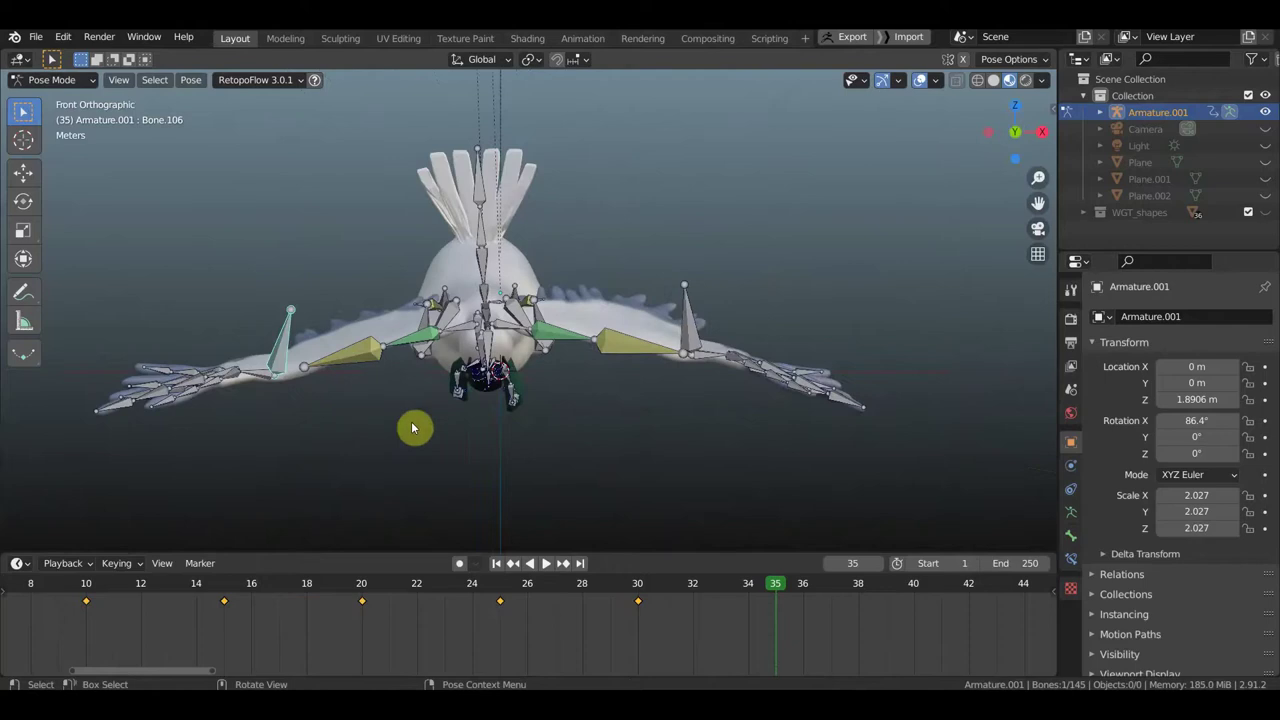
pyautogui.press('g')
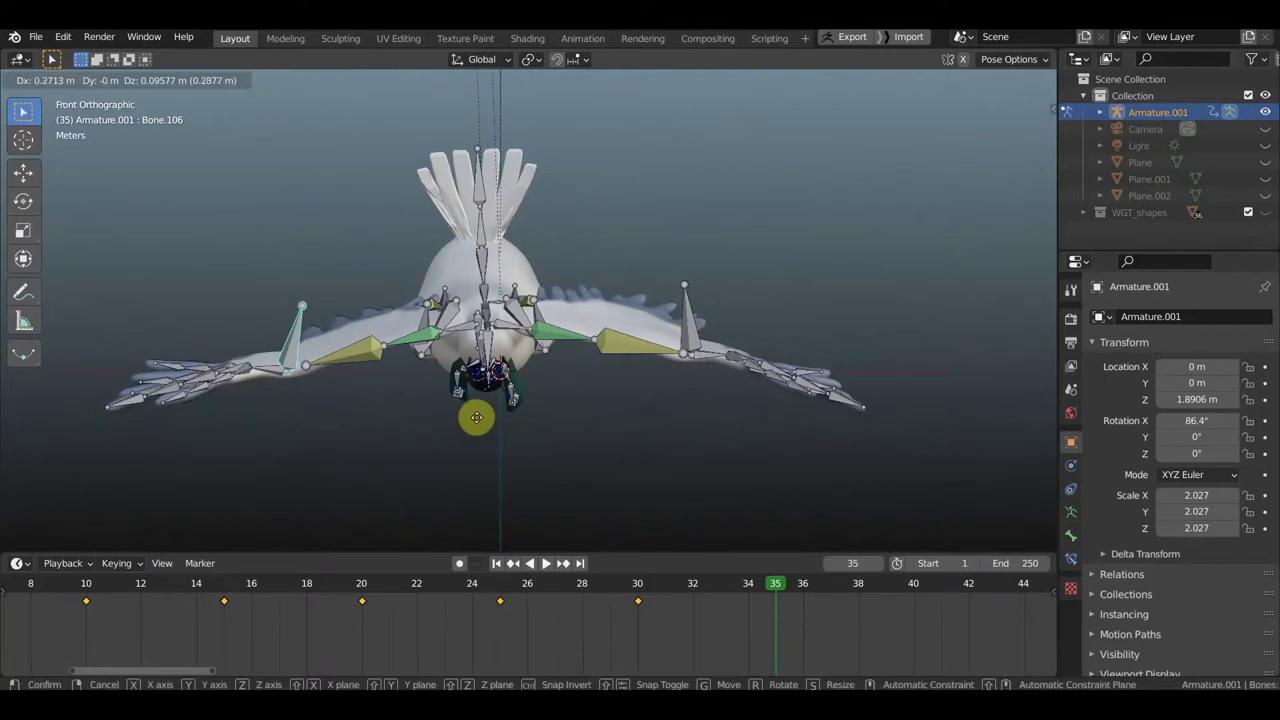
pyautogui.click(484, 412)
pyautogui.press('r')
pyautogui.click(451, 448)
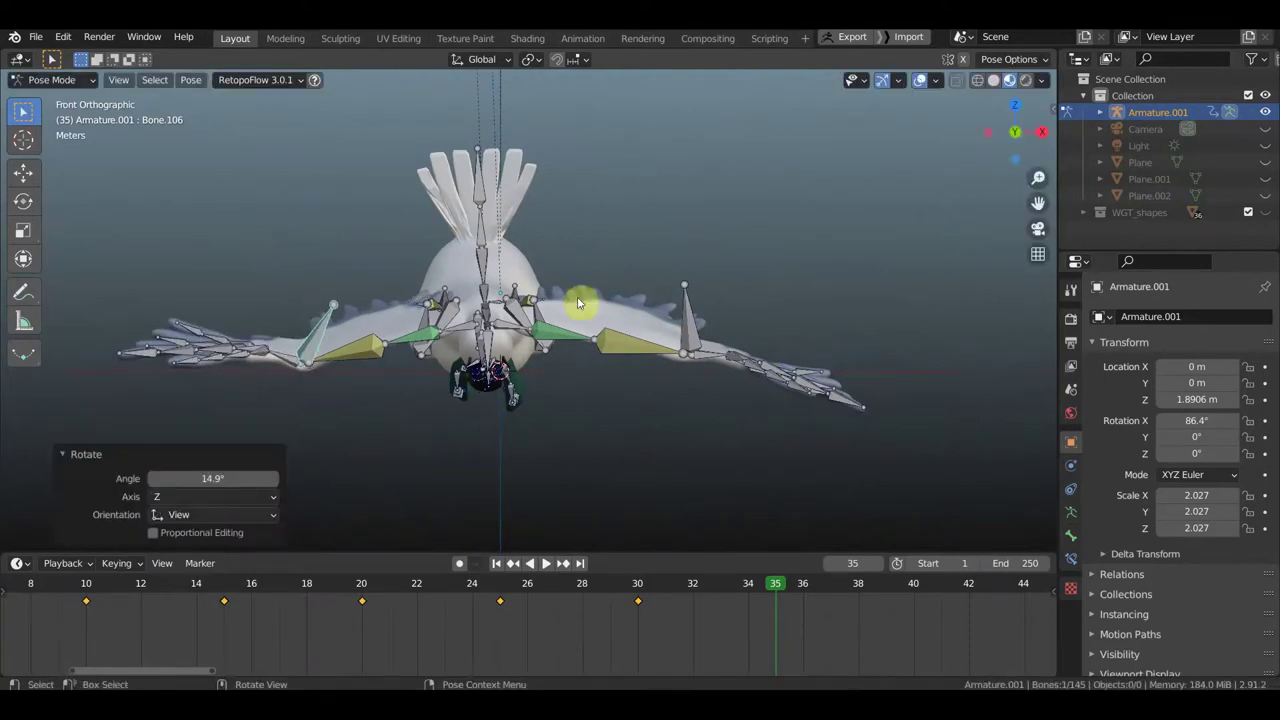
pyautogui.moveTo(656, 250)
pyautogui.mouseDown(button='middle')
pyautogui.moveTo(502, 276)
pyautogui.moveTo(832, 289)
pyautogui.moveTo(800, 288)
pyautogui.mouseUp(button='middle')
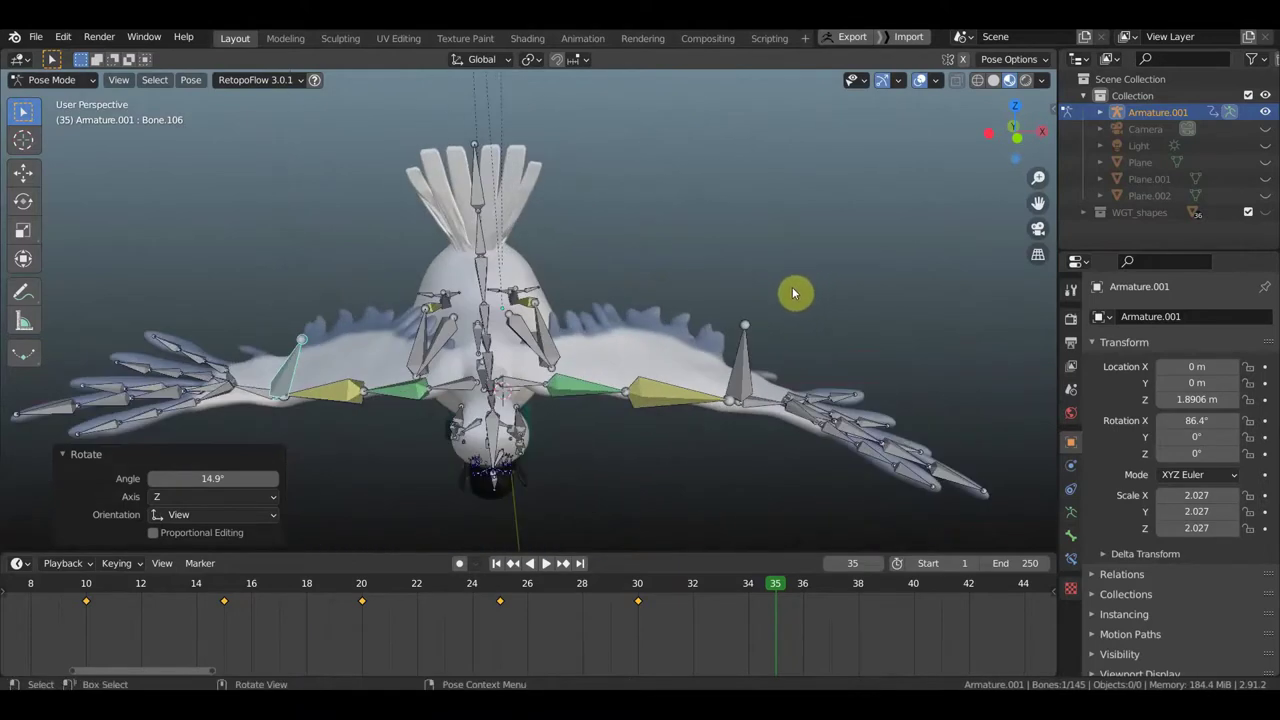
# Step: Key location and rotation of all bones at frame 35
pyautogui.press('a')
pyautogui.press('i')
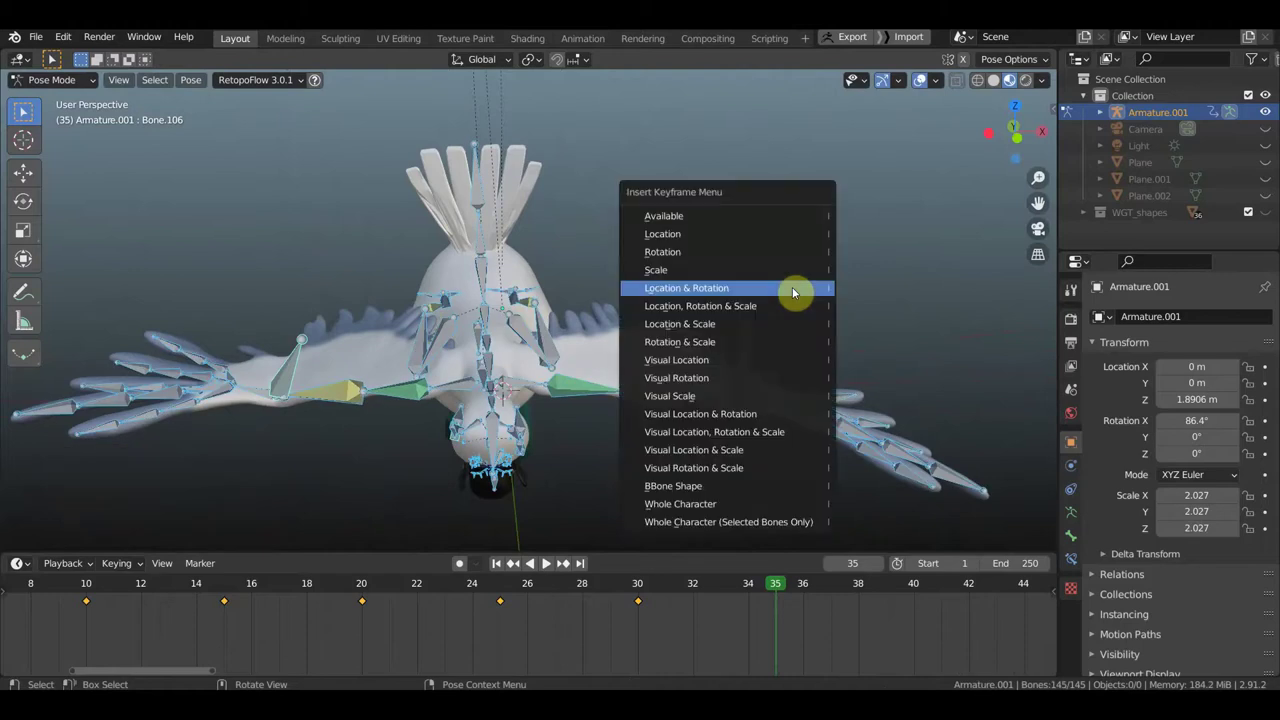
pyautogui.click(792, 287)
# Step: Play and scrub the flight animation with the bone overlays hidden
pyautogui.hotkey('shift', 'ctrl', 'space')
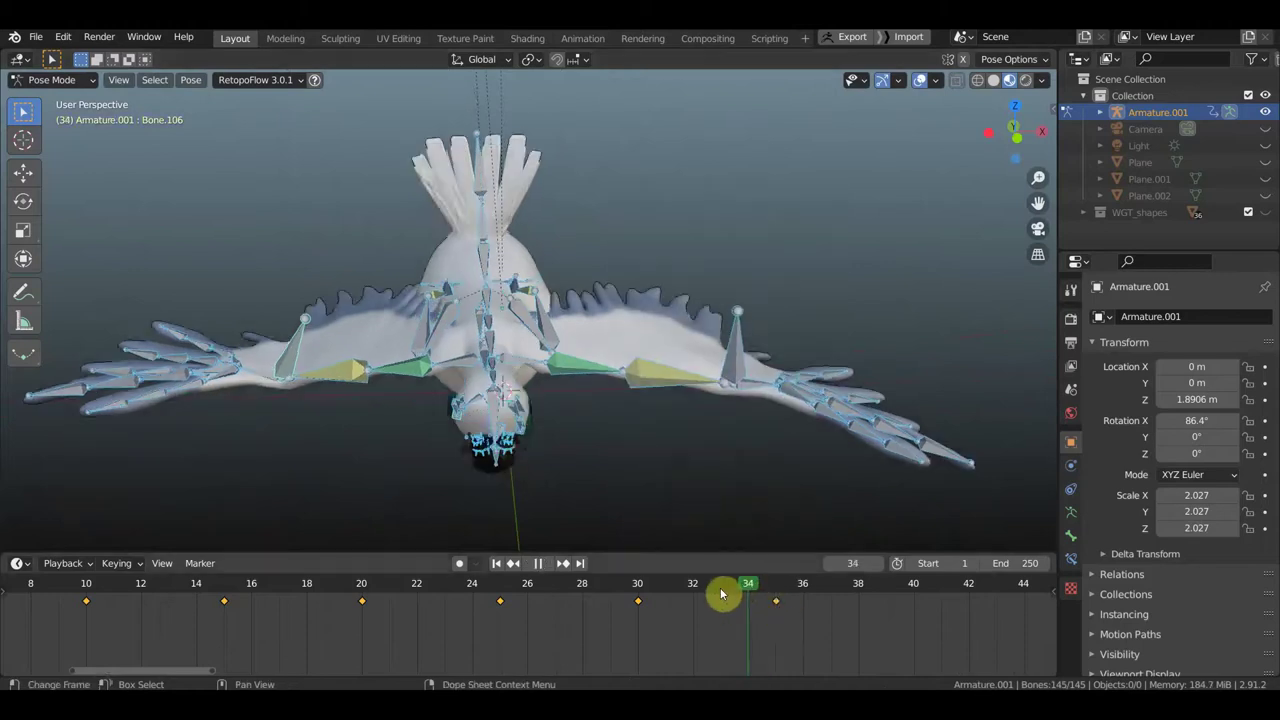
pyautogui.click(538, 563)
pyautogui.click(916, 86)
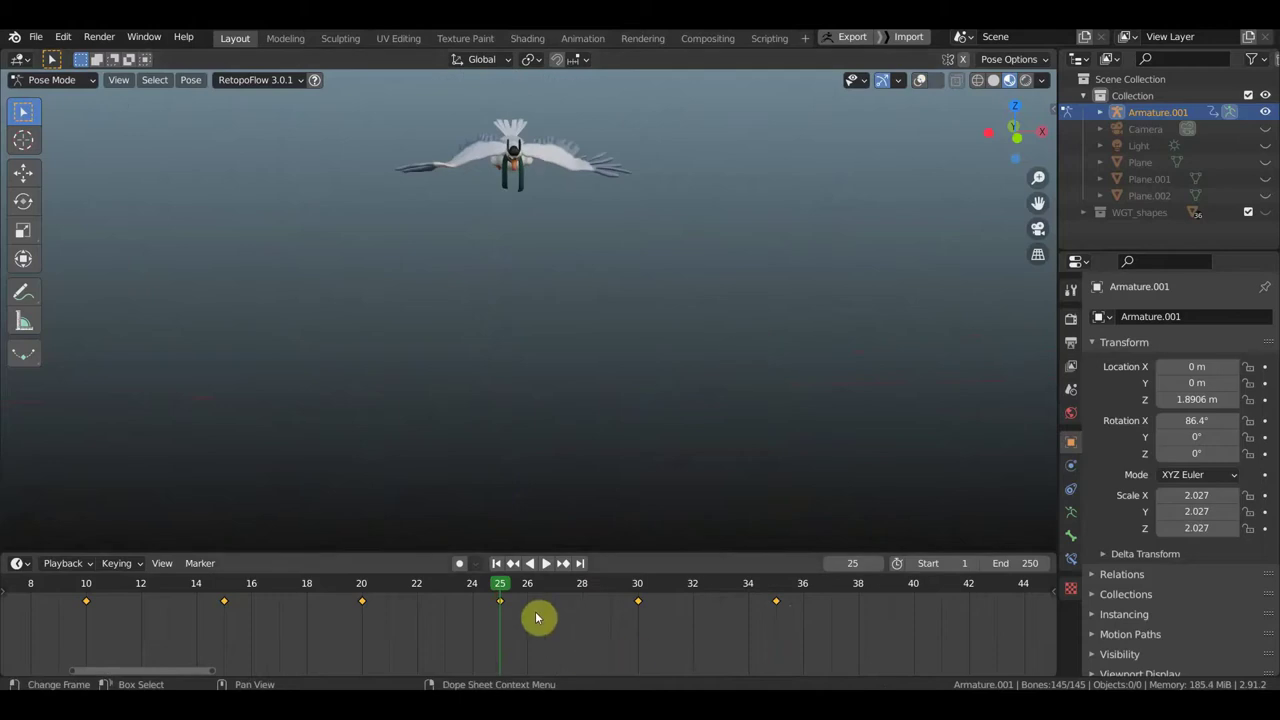
pyautogui.moveTo(508, 591)
pyautogui.mouseDown()
pyautogui.moveTo(362, 591)
pyautogui.moveTo(795, 606)
pyautogui.mouseUp()
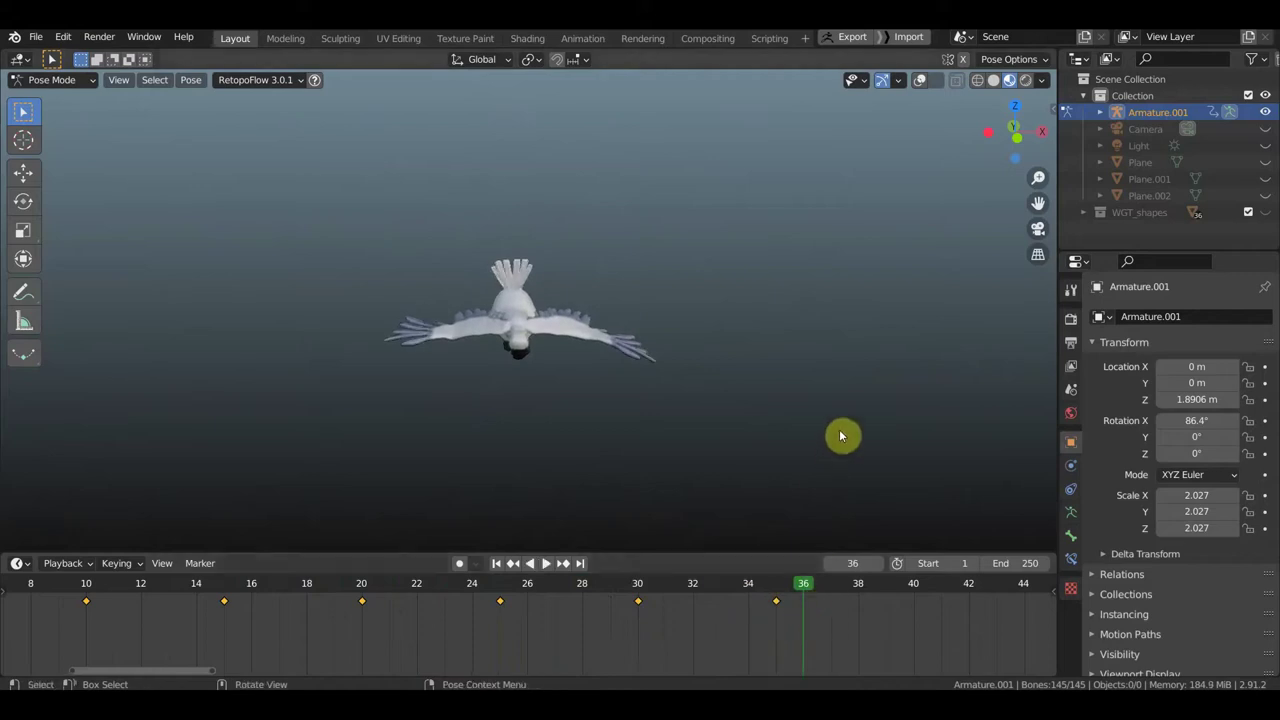
pyautogui.moveTo(843, 434); pyautogui.dragTo(733, 438, button='middle')
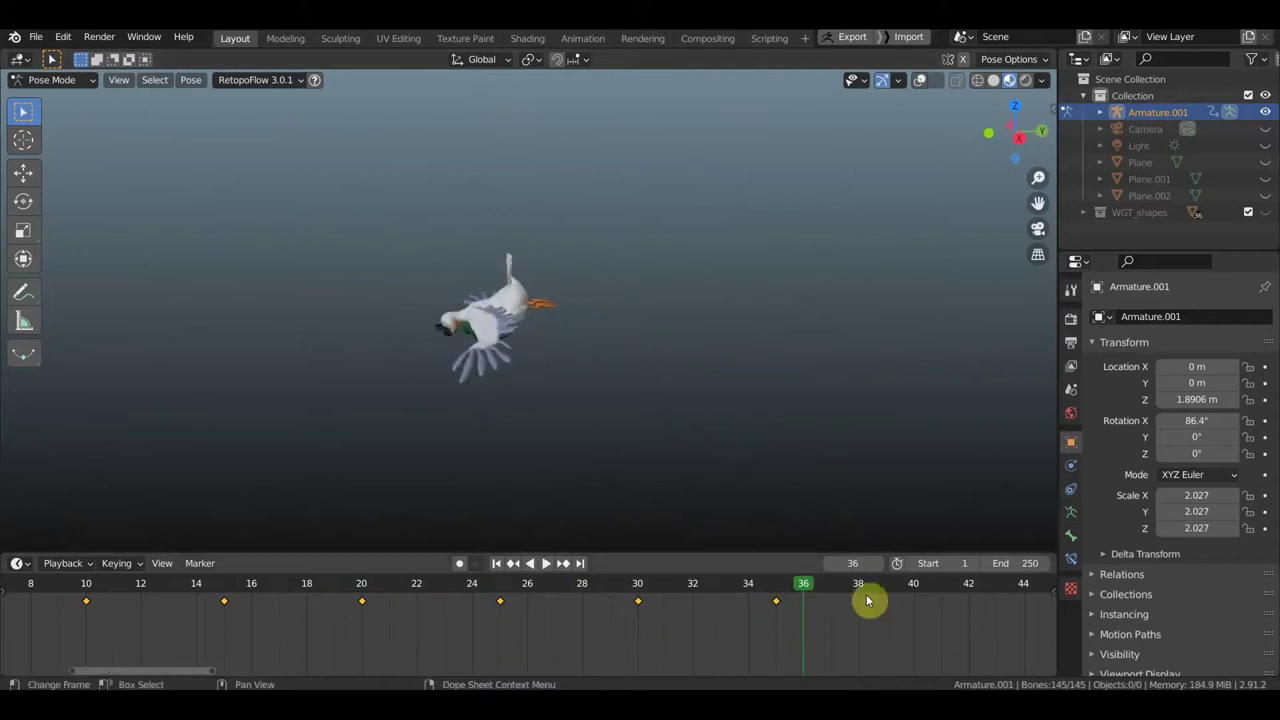
pyautogui.moveTo(906, 626)
pyautogui.mouseDown(button='middle')
pyautogui.moveTo(581, 662)
pyautogui.moveTo(466, 600)
pyautogui.mouseUp(button='middle')
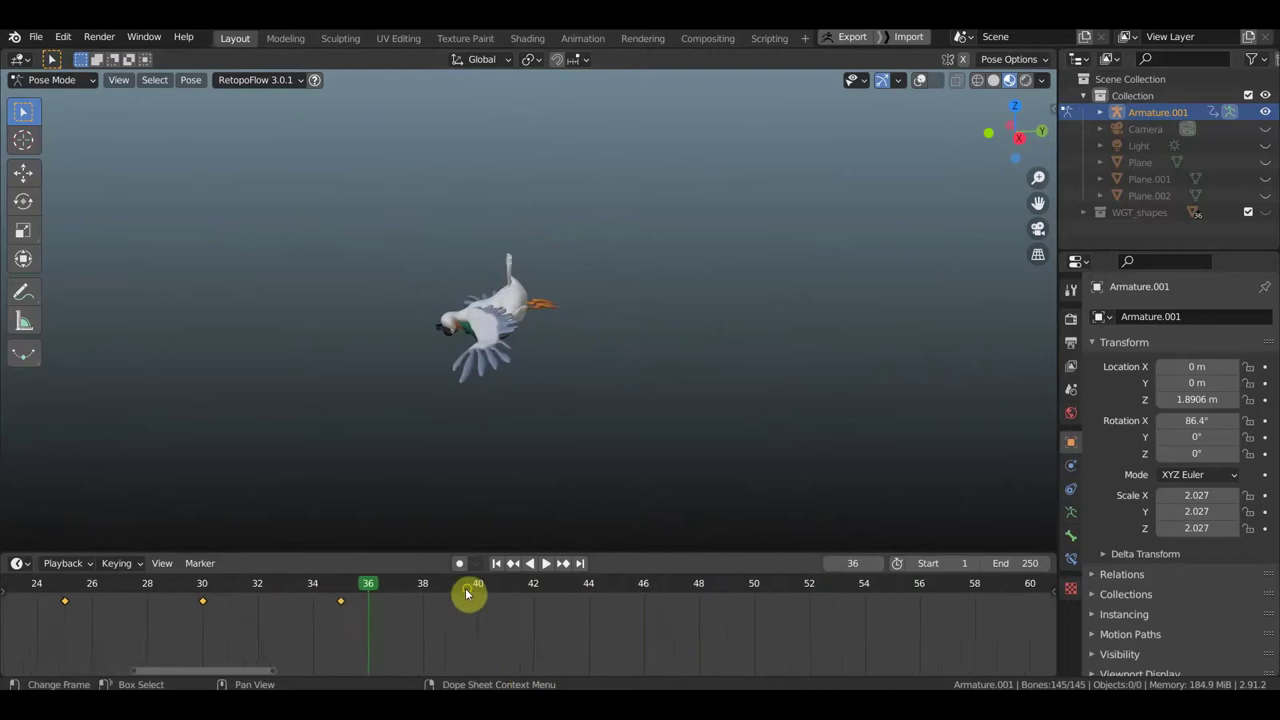
pyautogui.scroll(2, 443, 608)
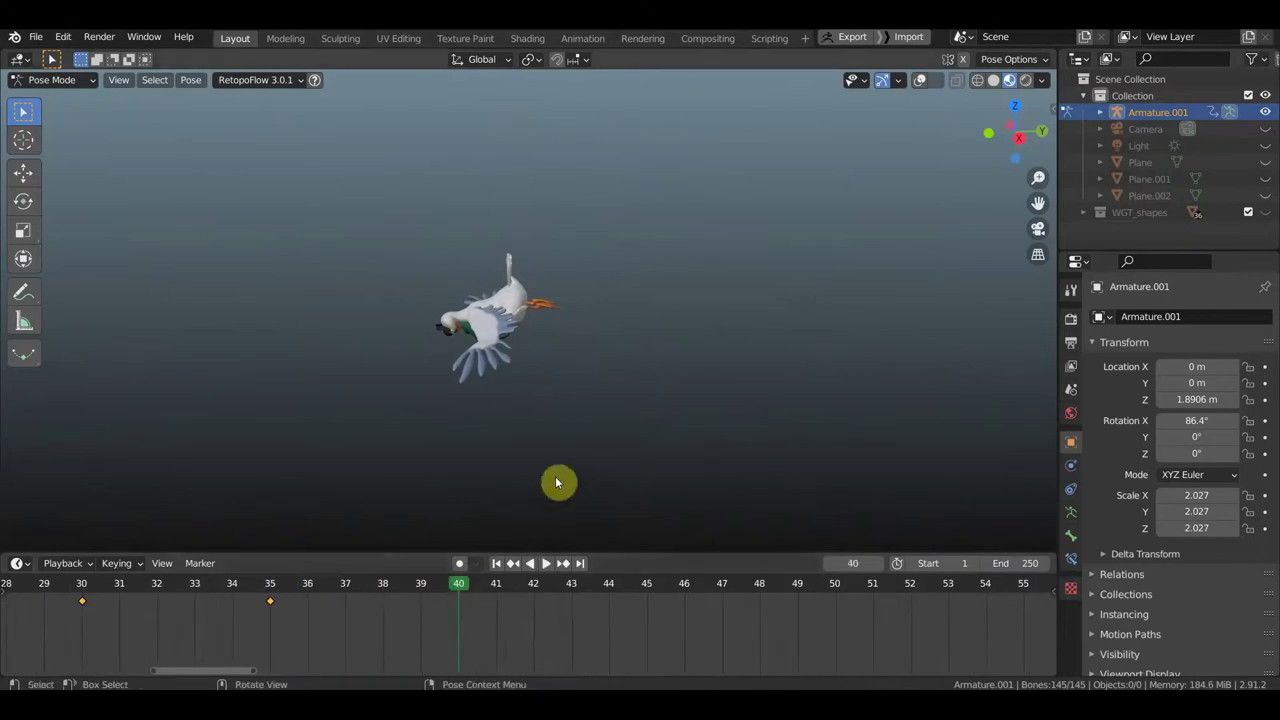
# Step: Grab the seagull's posed bones to a new spot and key Location & Rotation at frame 40
pyautogui.click(920, 81)
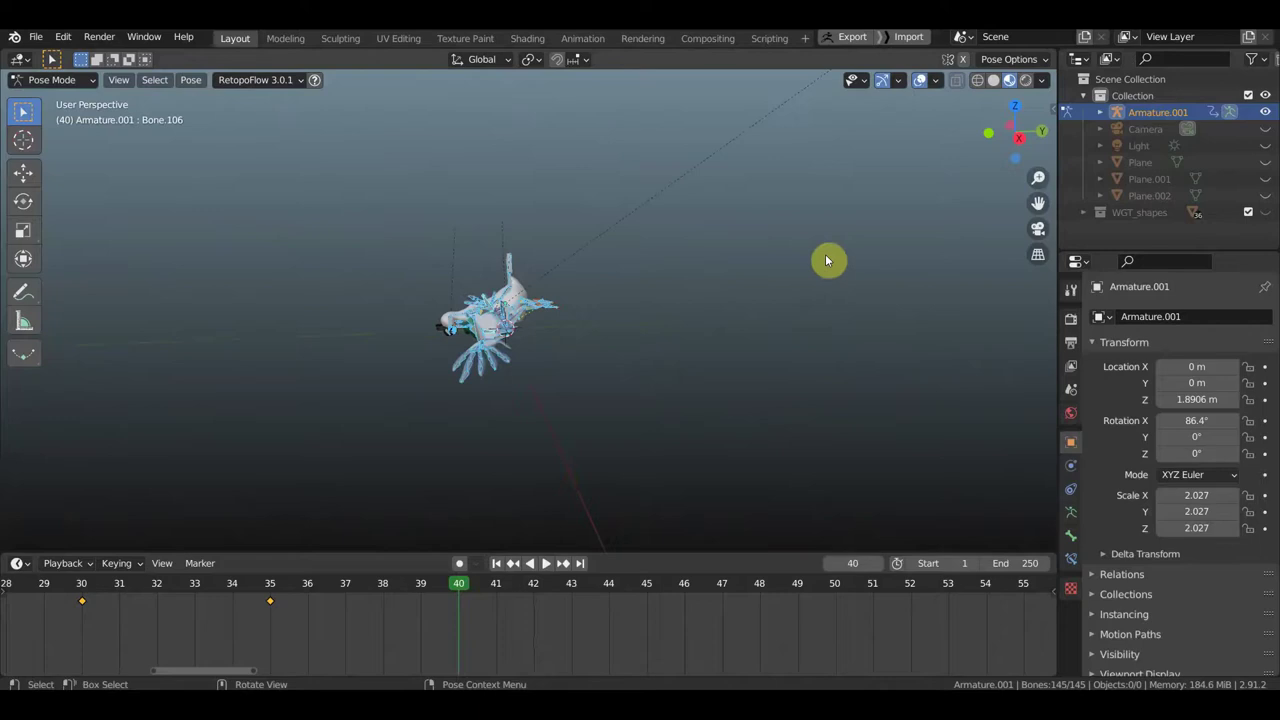
pyautogui.keyDown('alt'); pyautogui.moveTo(790, 284); pyautogui.dragTo(752, 299, button='middle'); pyautogui.keyUp('alt')
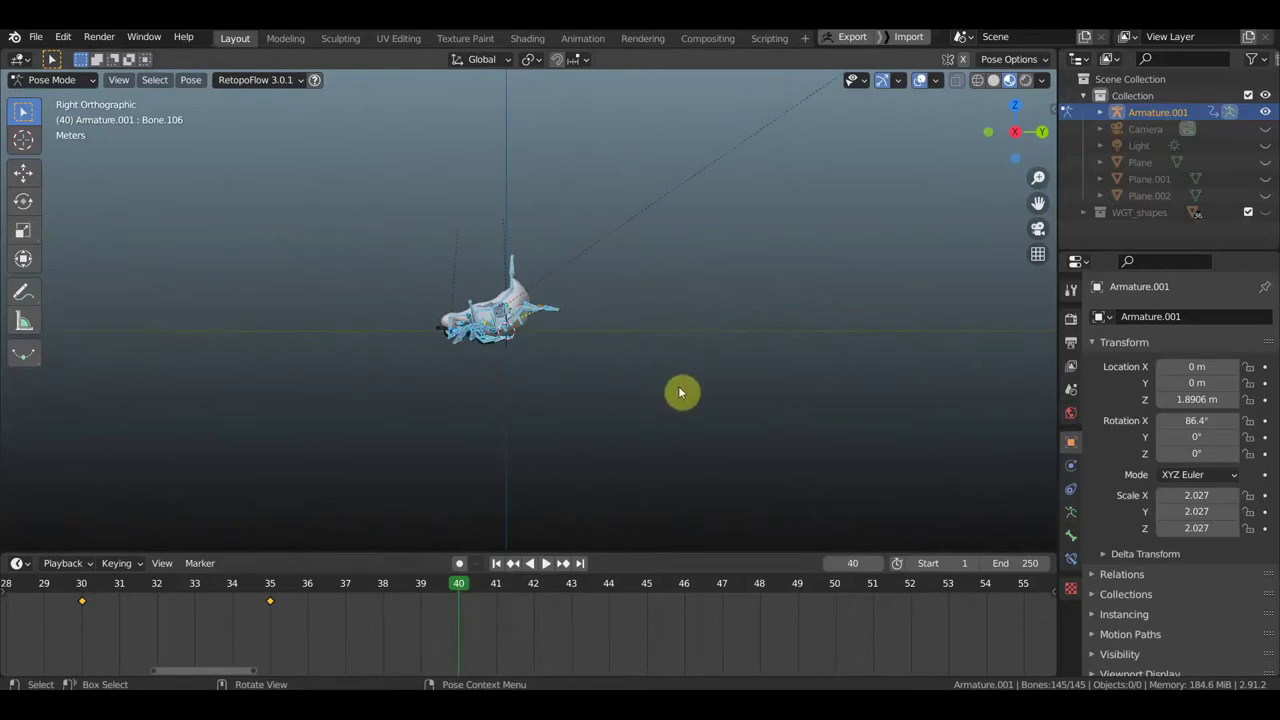
pyautogui.press('g')
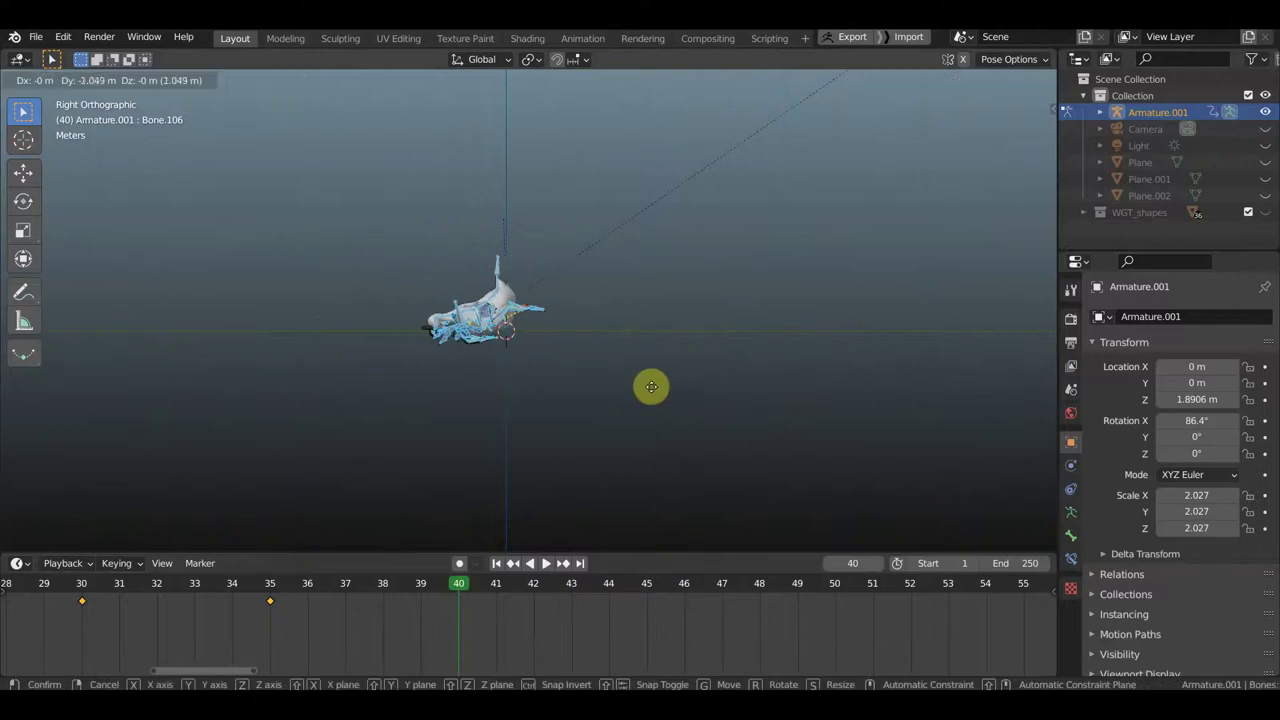
pyautogui.click(572, 388)
pyautogui.moveTo(574, 390); pyautogui.dragTo(782, 403, button='middle')
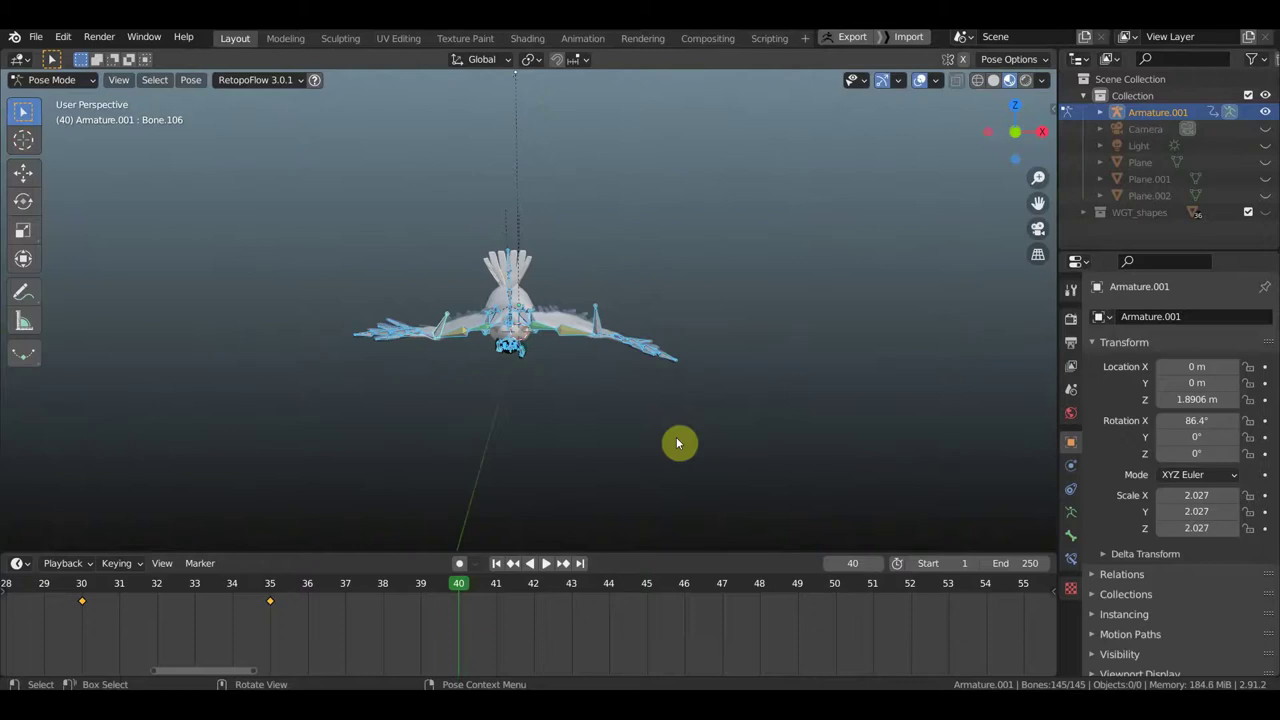
pyautogui.press('i')
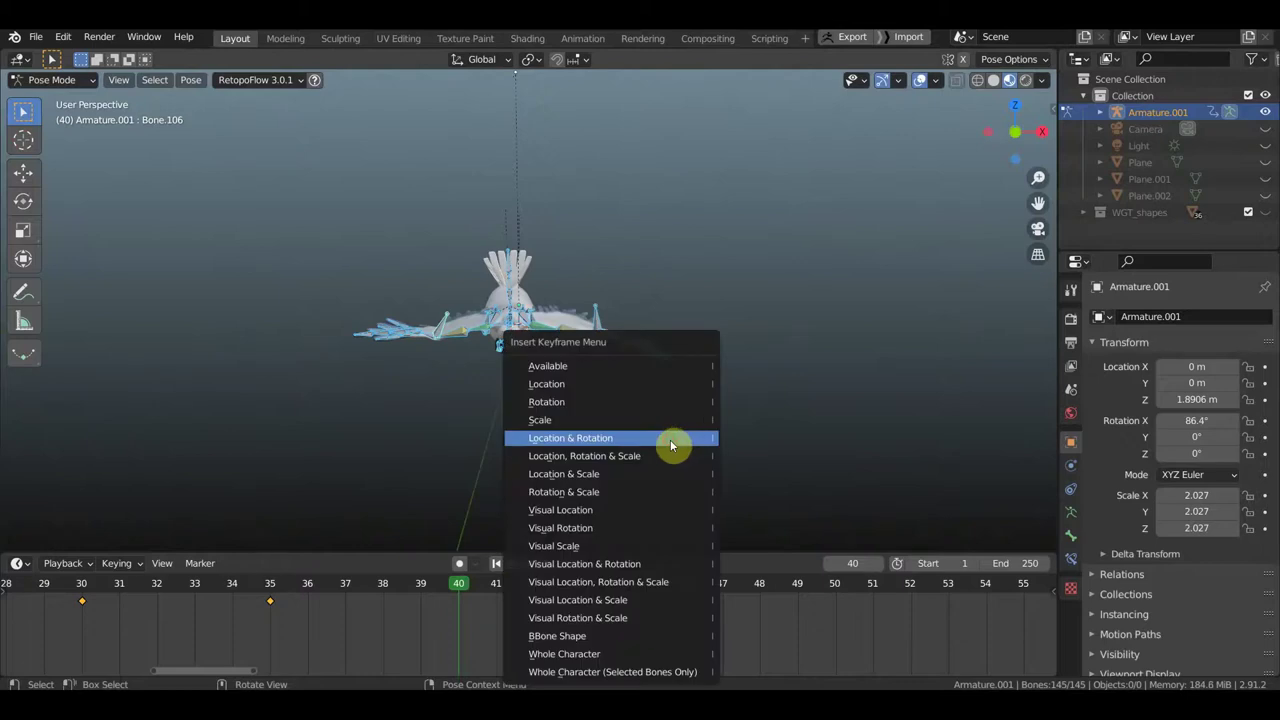
pyautogui.click(670, 439)
pyautogui.moveTo(743, 417); pyautogui.dragTo(648, 422, button='middle')
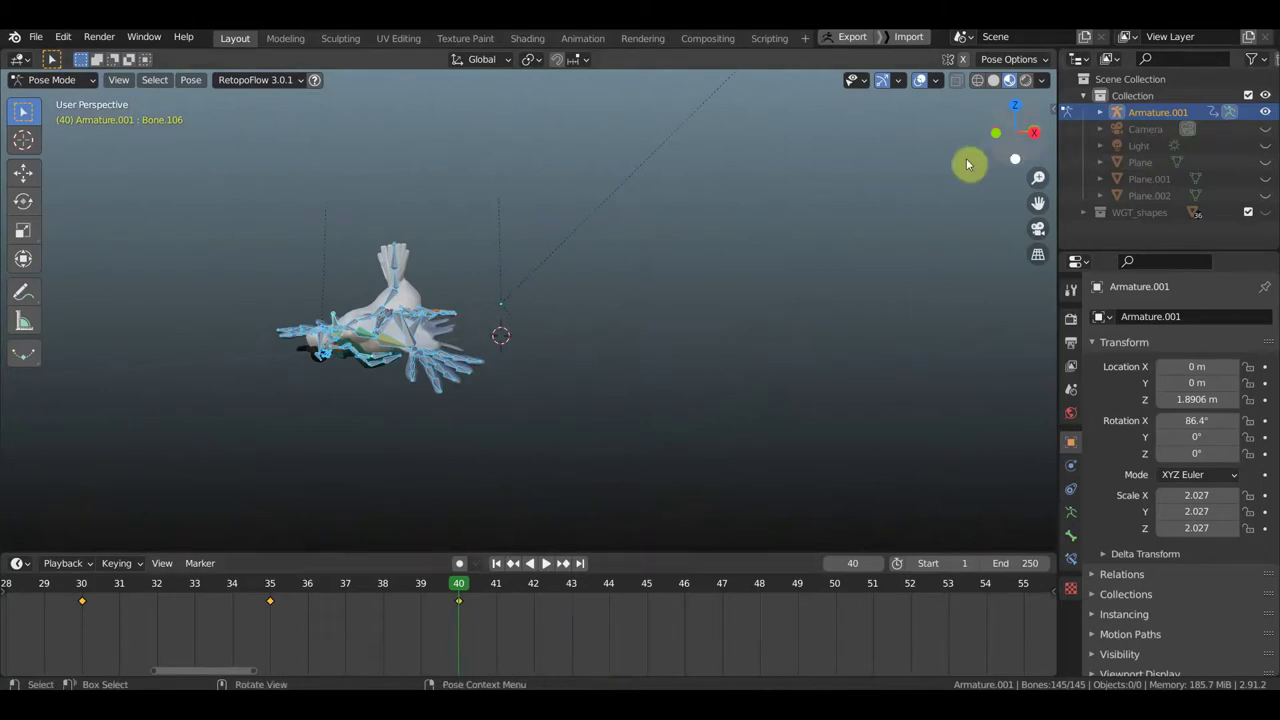
pyautogui.click(925, 81)
# Step: Scrub the timeline, show the bone overlays, and frame the bird in right side view
pyautogui.moveTo(456, 592)
pyautogui.mouseDown()
pyautogui.moveTo(134, 590)
pyautogui.moveTo(498, 601)
pyautogui.mouseUp()
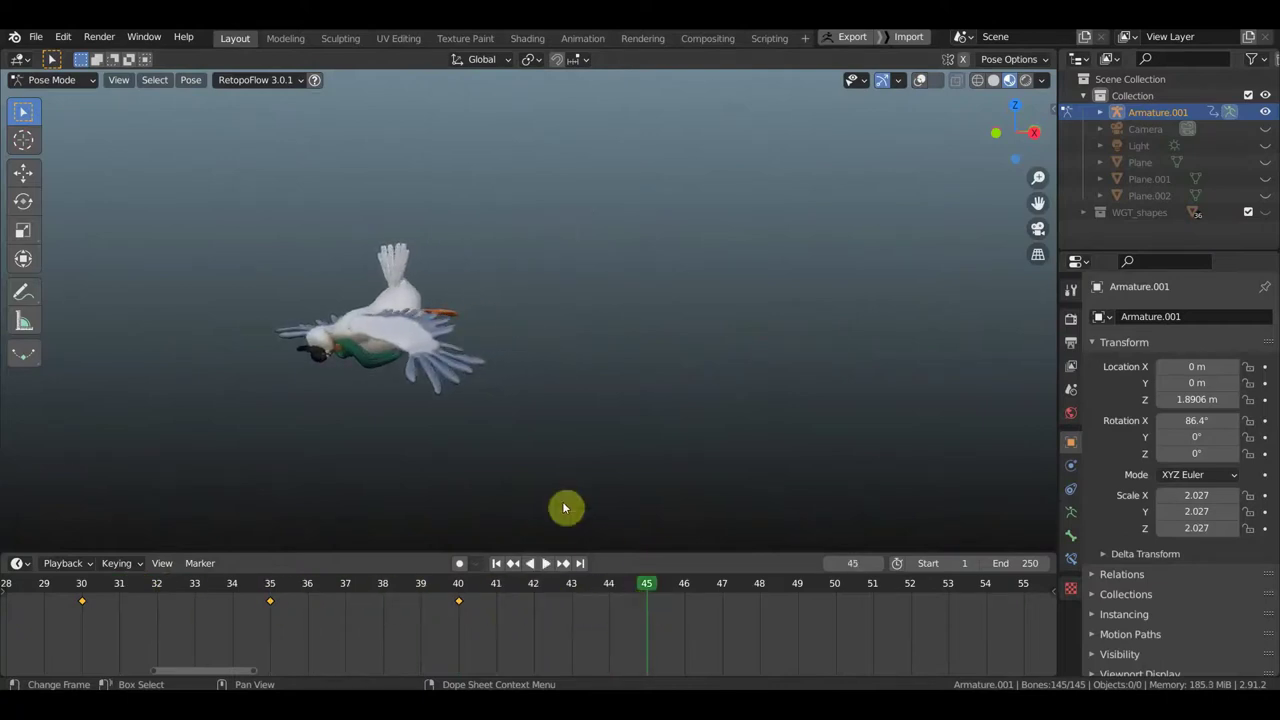
pyautogui.click(919, 80)
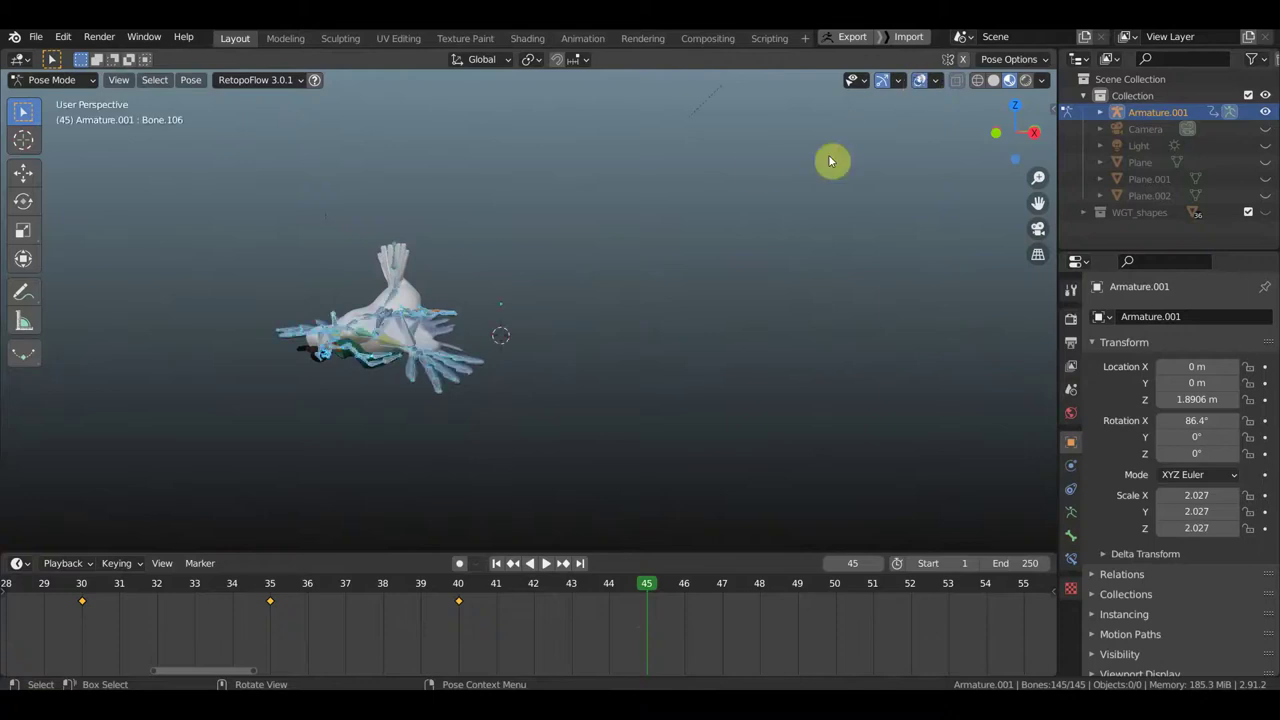
pyautogui.moveTo(591, 246); pyautogui.dragTo(545, 290, button='middle')
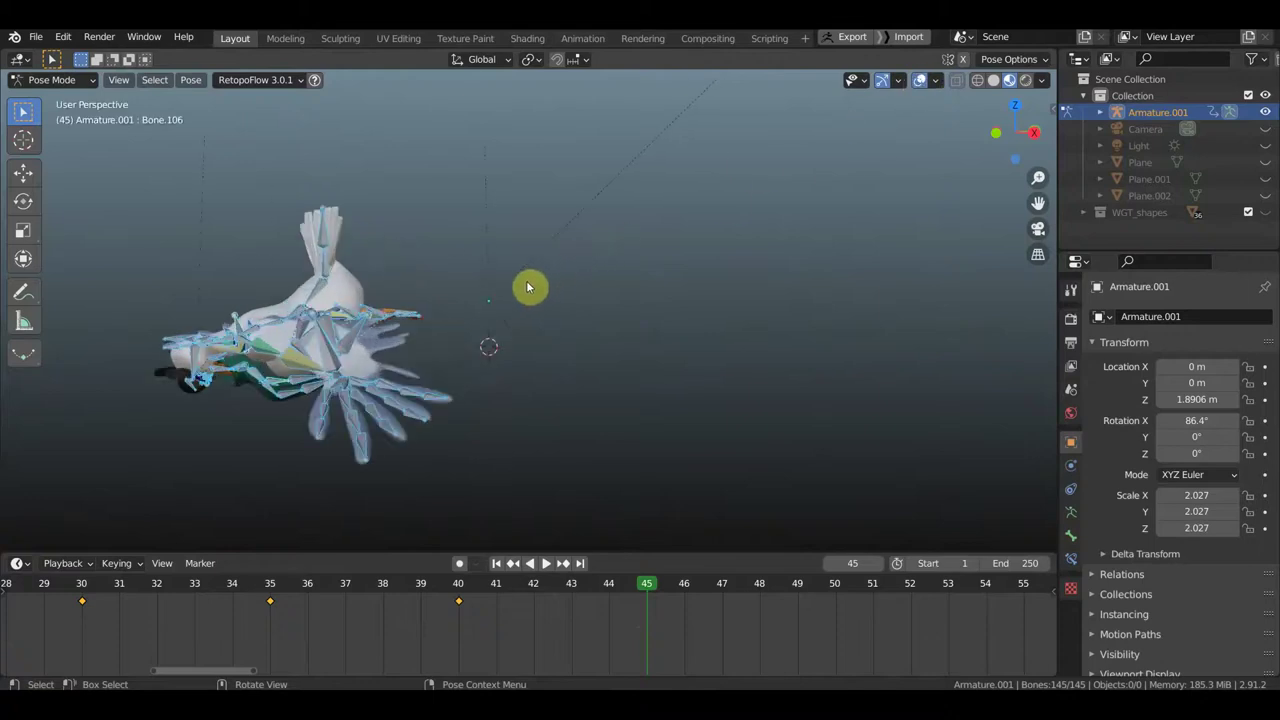
pyautogui.press('KP_3')
pyautogui.keyDown('shift'); pyautogui.moveTo(529, 286); pyautogui.dragTo(774, 291, button='middle'); pyautogui.keyUp('shift')
pyautogui.scroll(3, 543, 337)
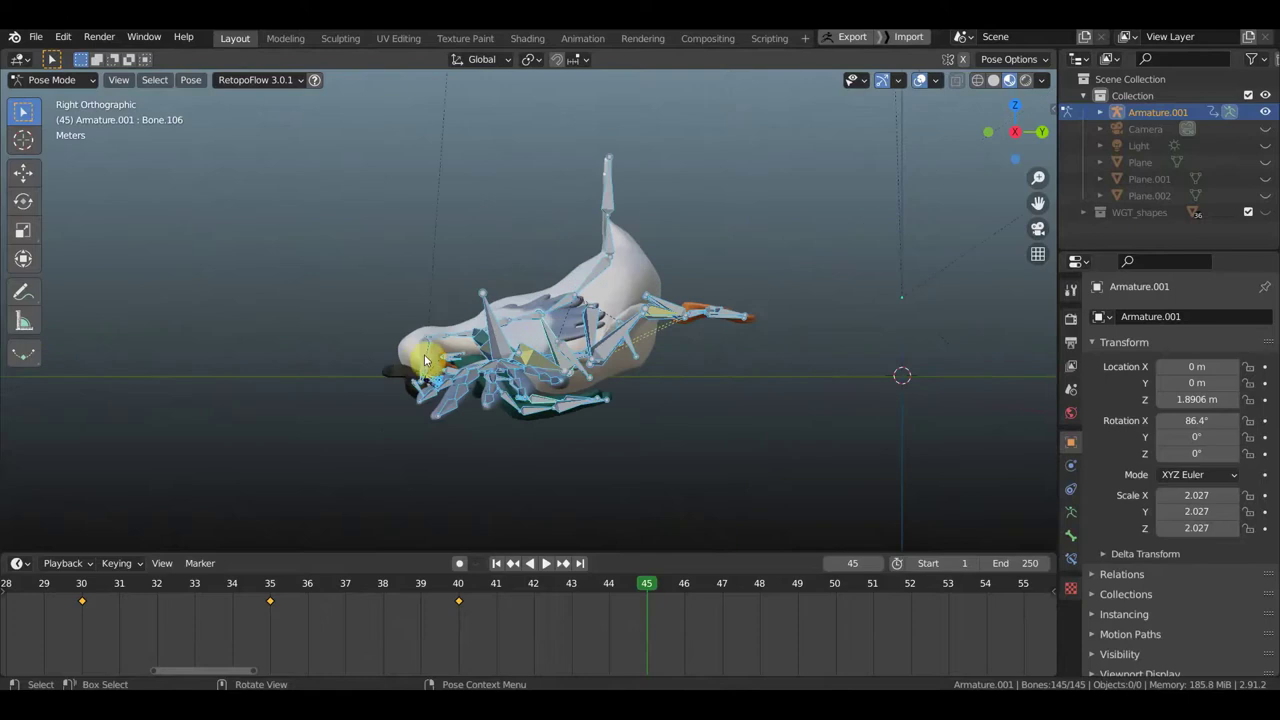
# Step: Select the head bone and rotate it several times to turn the seagull's head
pyautogui.hotkey('ctrl', 'z')
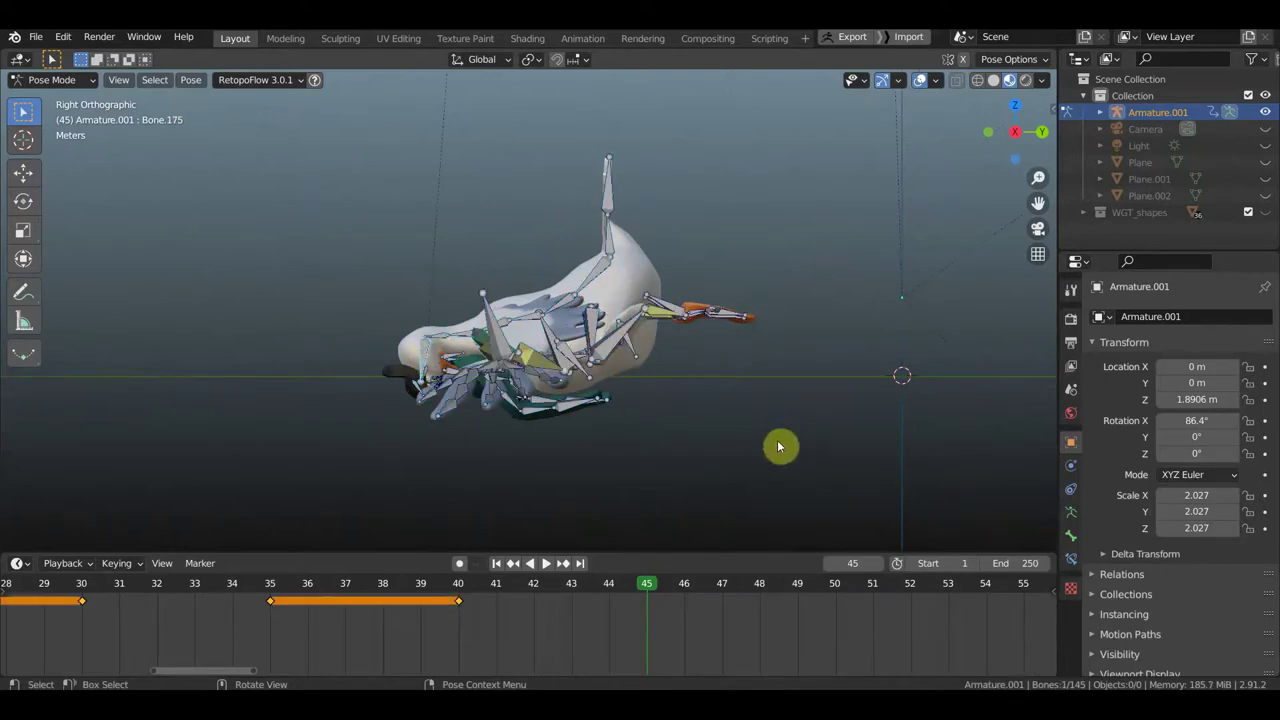
pyautogui.press('r')
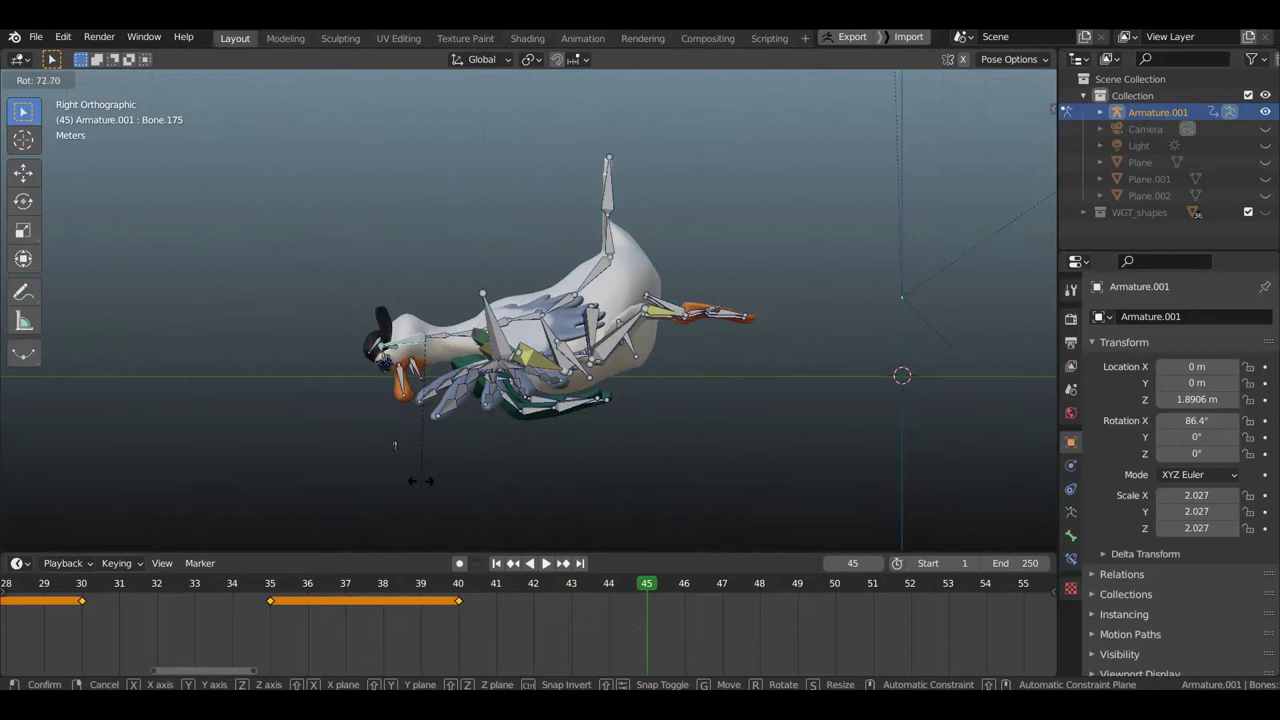
pyautogui.click(266, 440)
pyautogui.moveTo(418, 412); pyautogui.dragTo(650, 418, button='middle')
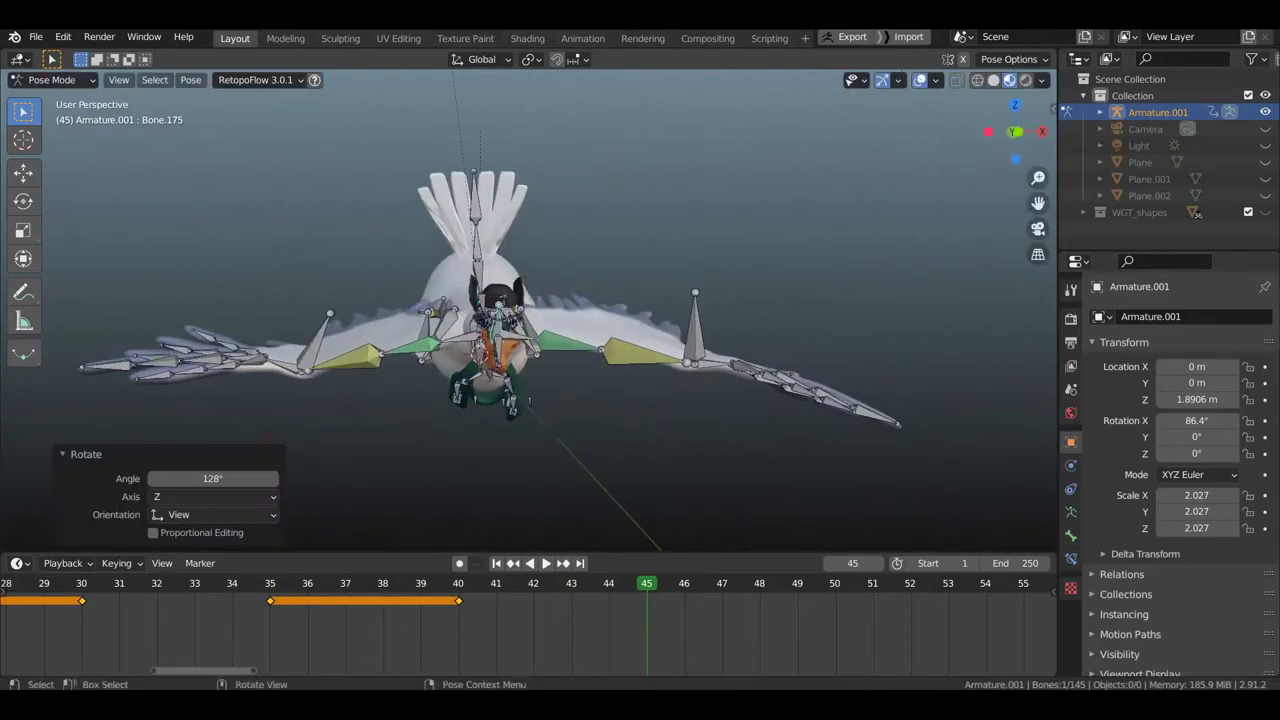
pyautogui.press('r')
pyautogui.click(583, 458)
pyautogui.moveTo(583, 458); pyautogui.dragTo(778, 460, button='middle')
pyautogui.press('r')
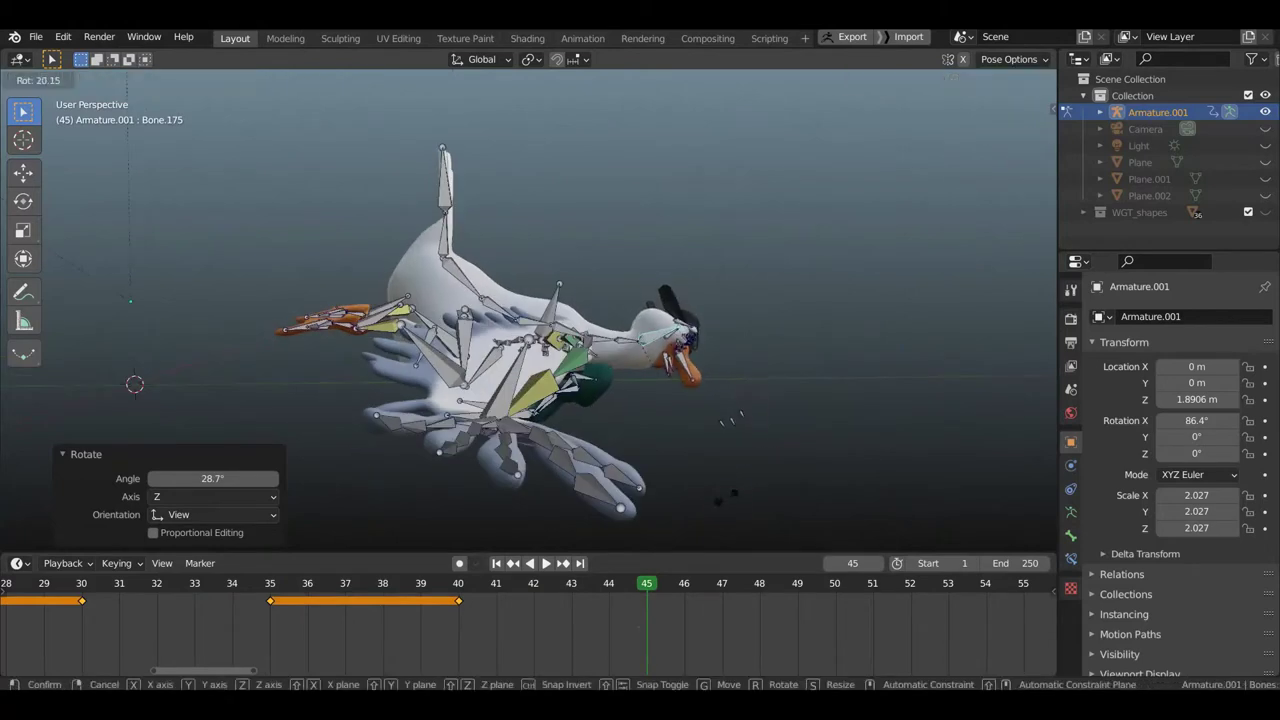
pyautogui.click(740, 490)
pyautogui.moveTo(732, 349); pyautogui.dragTo(381, 336, button='middle')
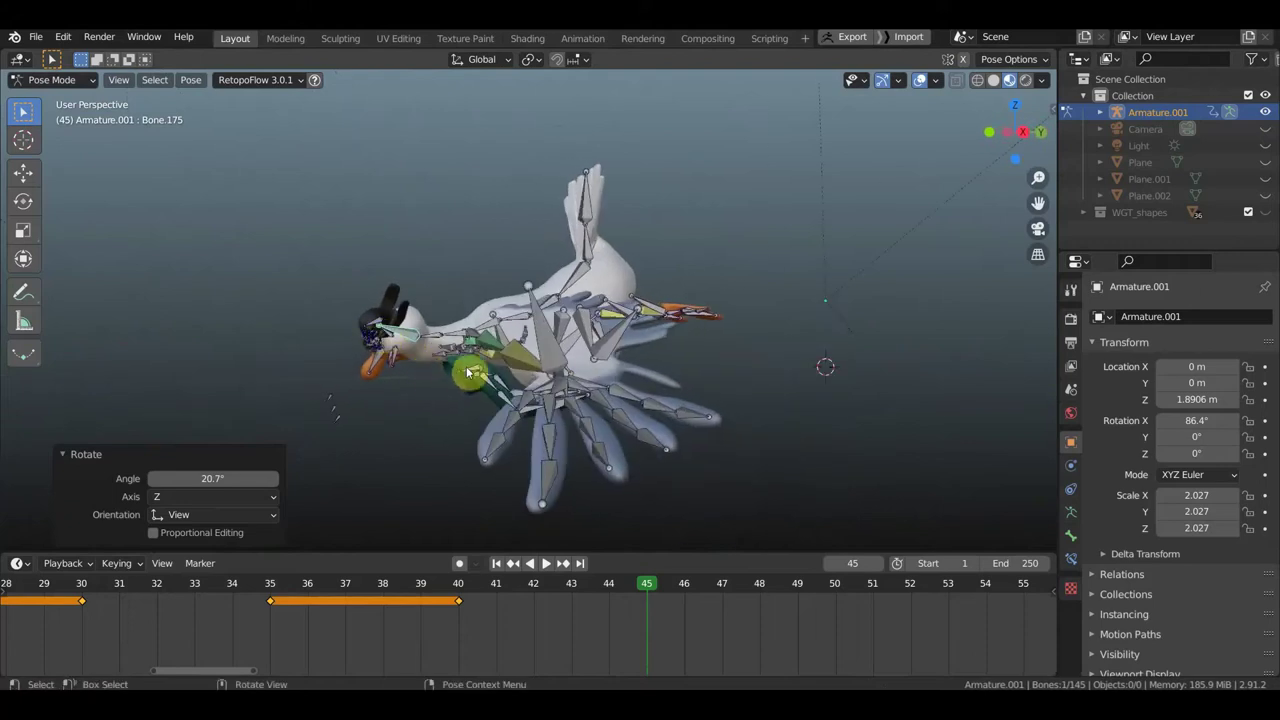
# Step: Lift the rig slightly and keyframe Location & Rotation on all bones at frame 45
pyautogui.click(476, 371)
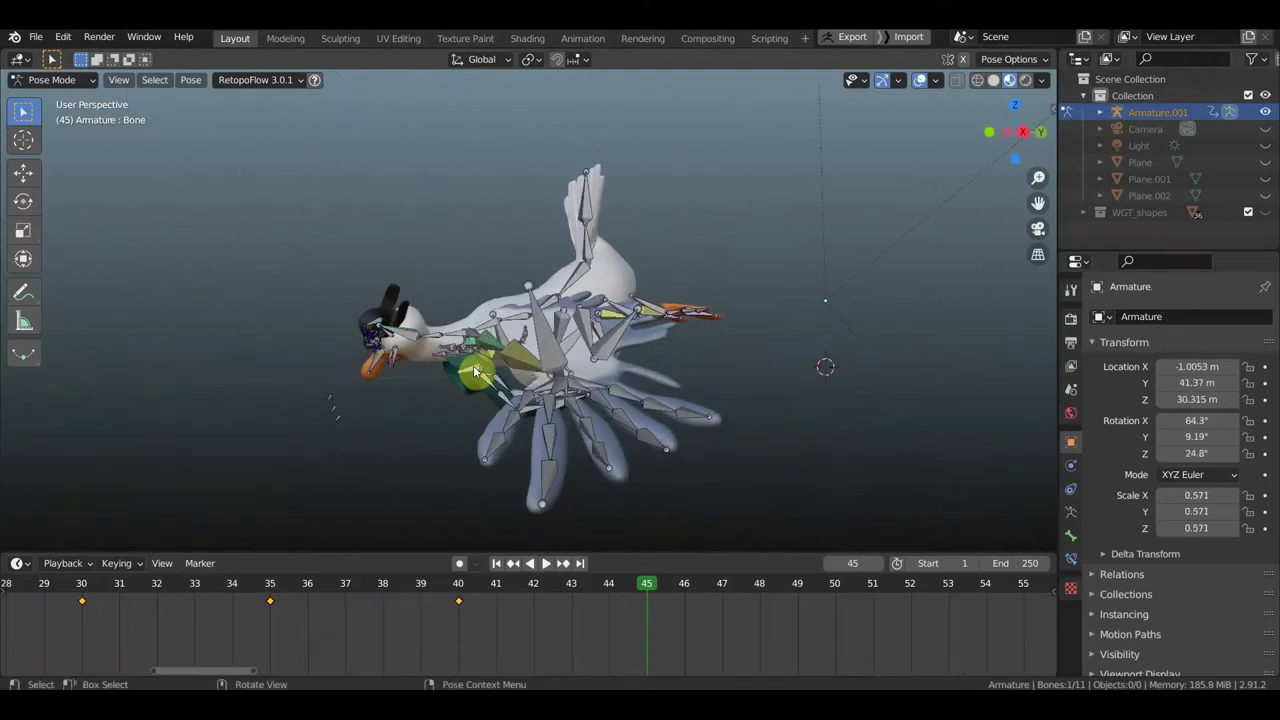
pyautogui.press('g')
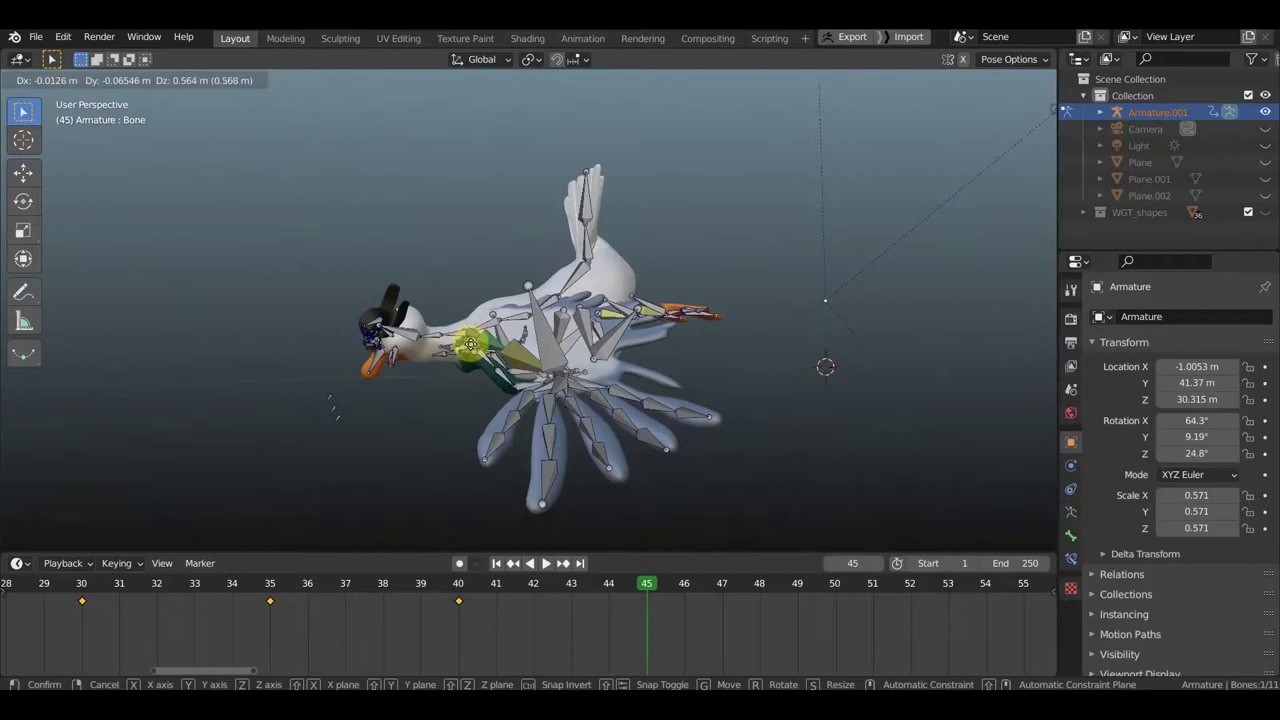
pyautogui.click(473, 343)
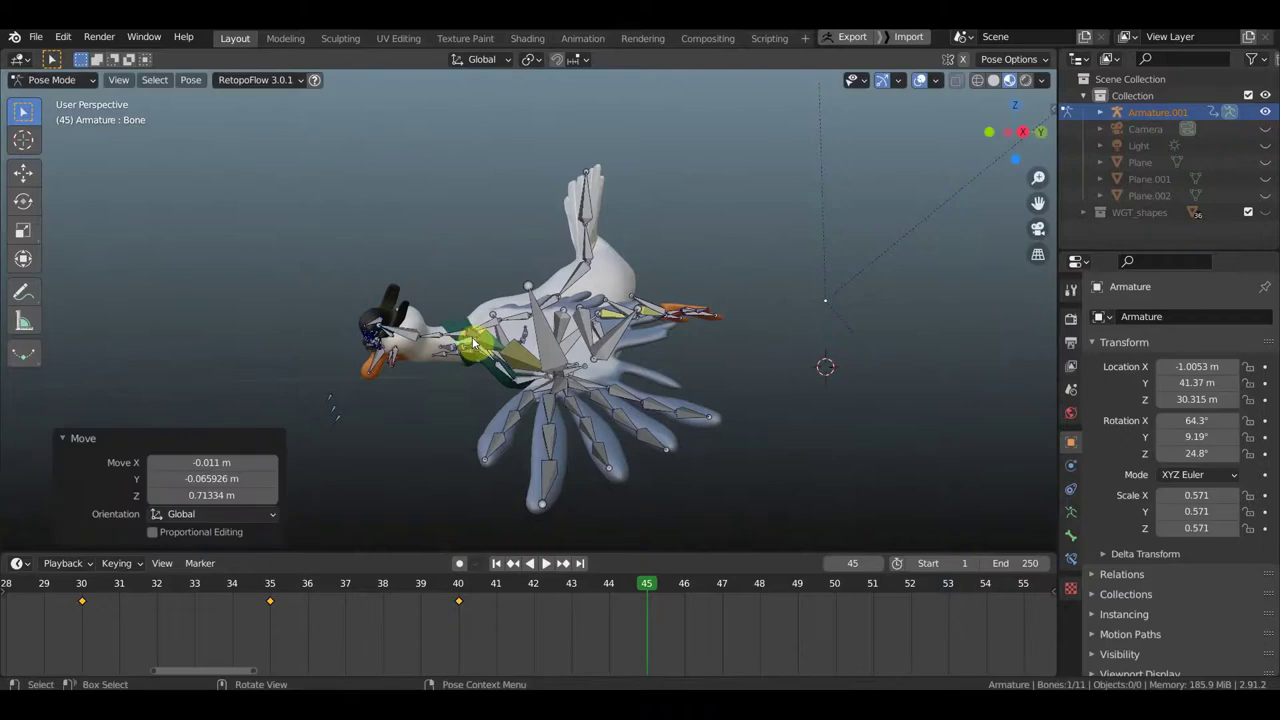
pyautogui.press('a')
pyautogui.press('i')
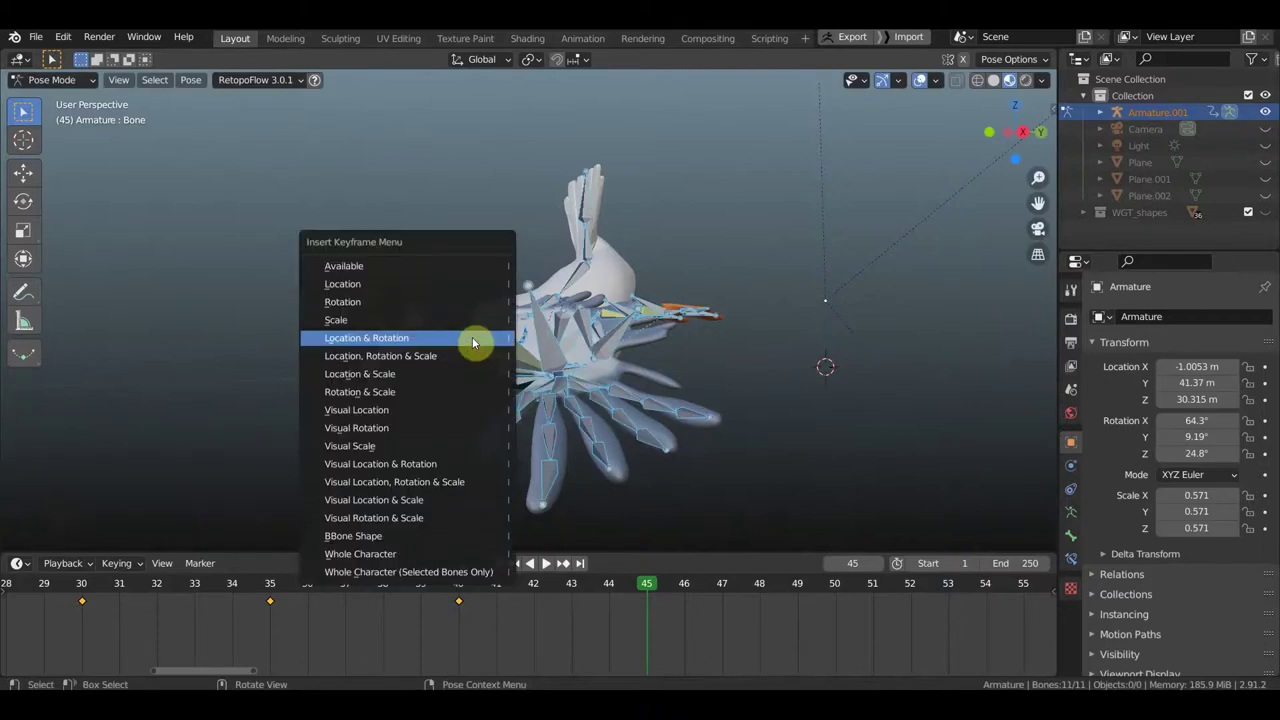
pyautogui.click(473, 343)
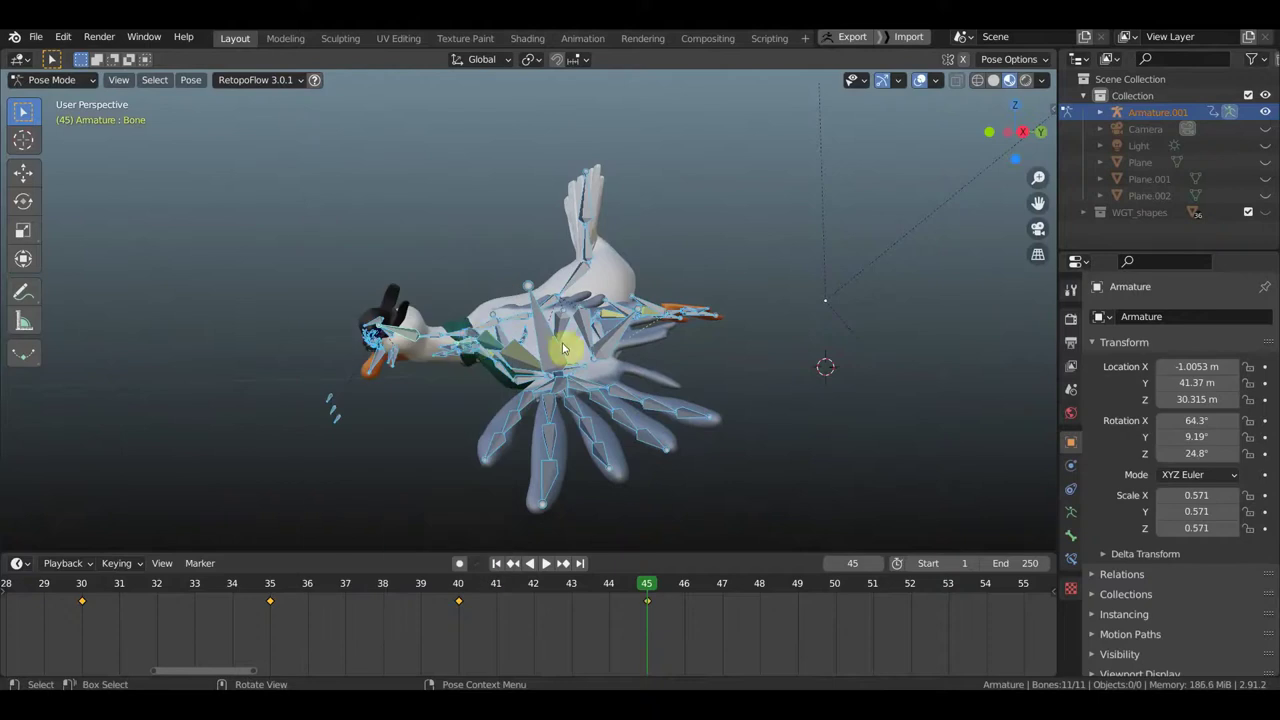
# Step: Shift the bird further along its flight (about -1.15 m X, -8.2 m Y) and re-key Location & Rotation
pyautogui.moveTo(671, 348); pyautogui.dragTo(654, 349, button='middle')
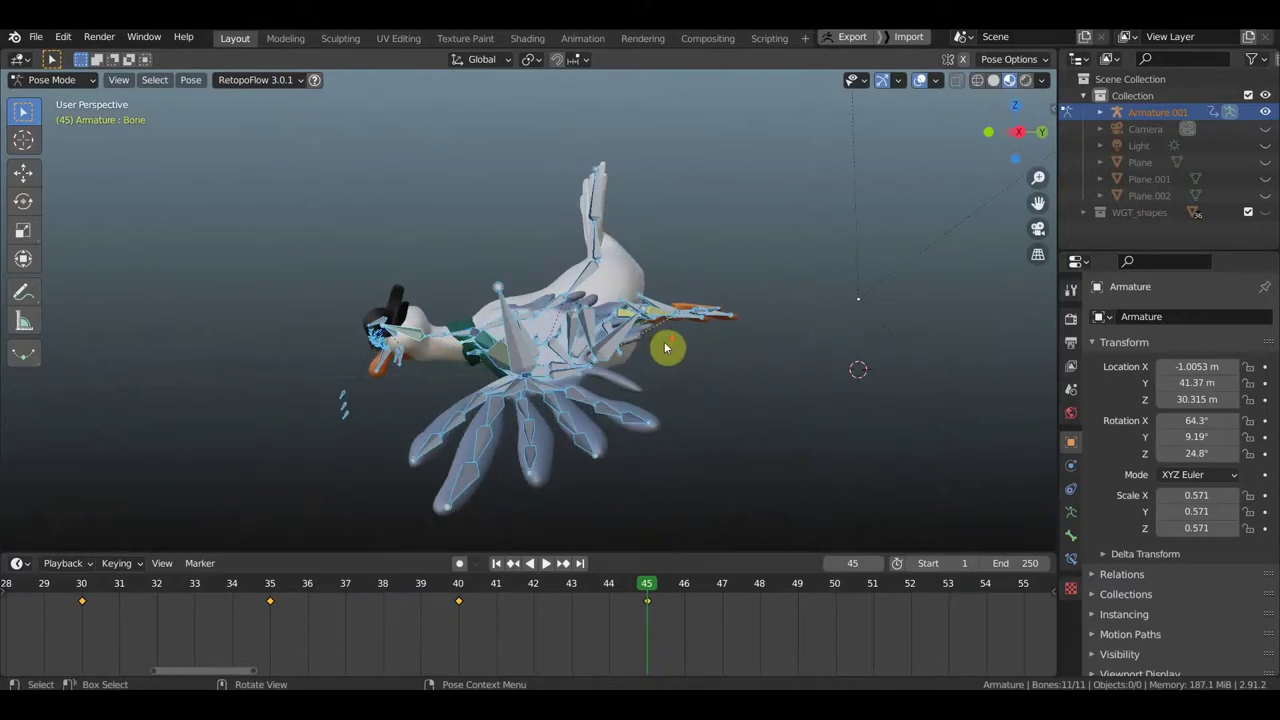
pyautogui.scroll(-3, 660, 352)
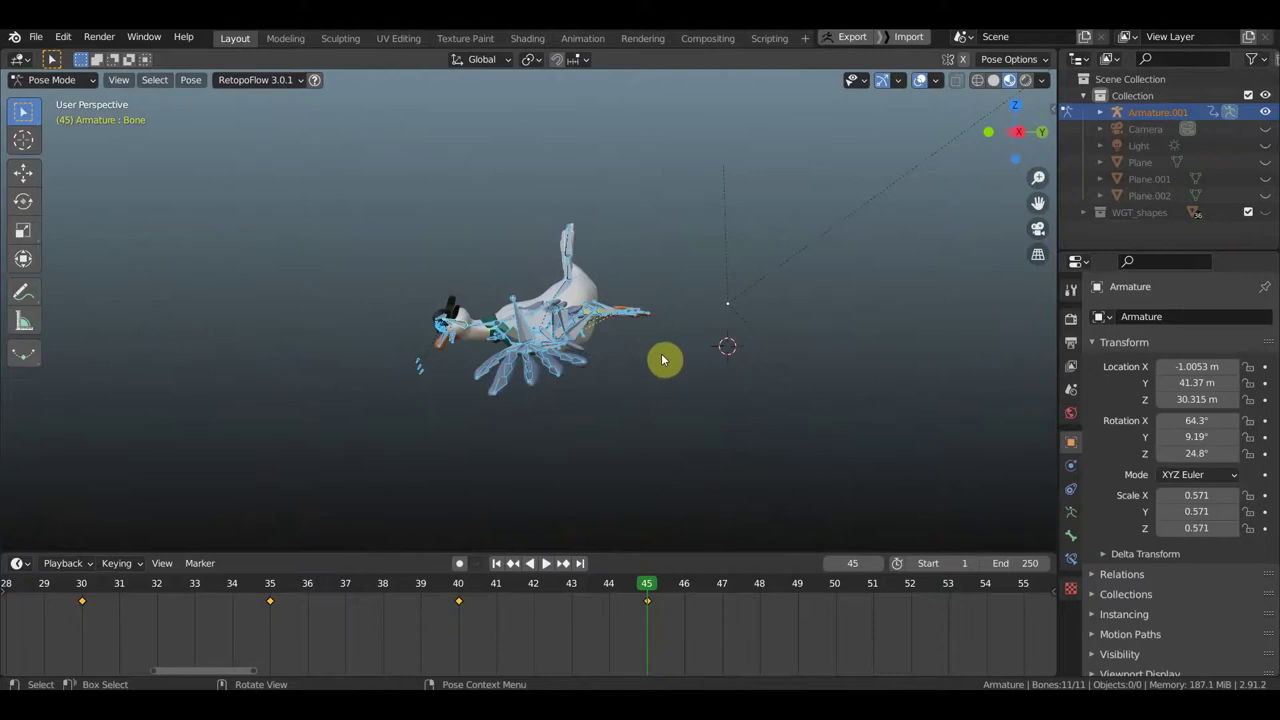
pyautogui.press('g')
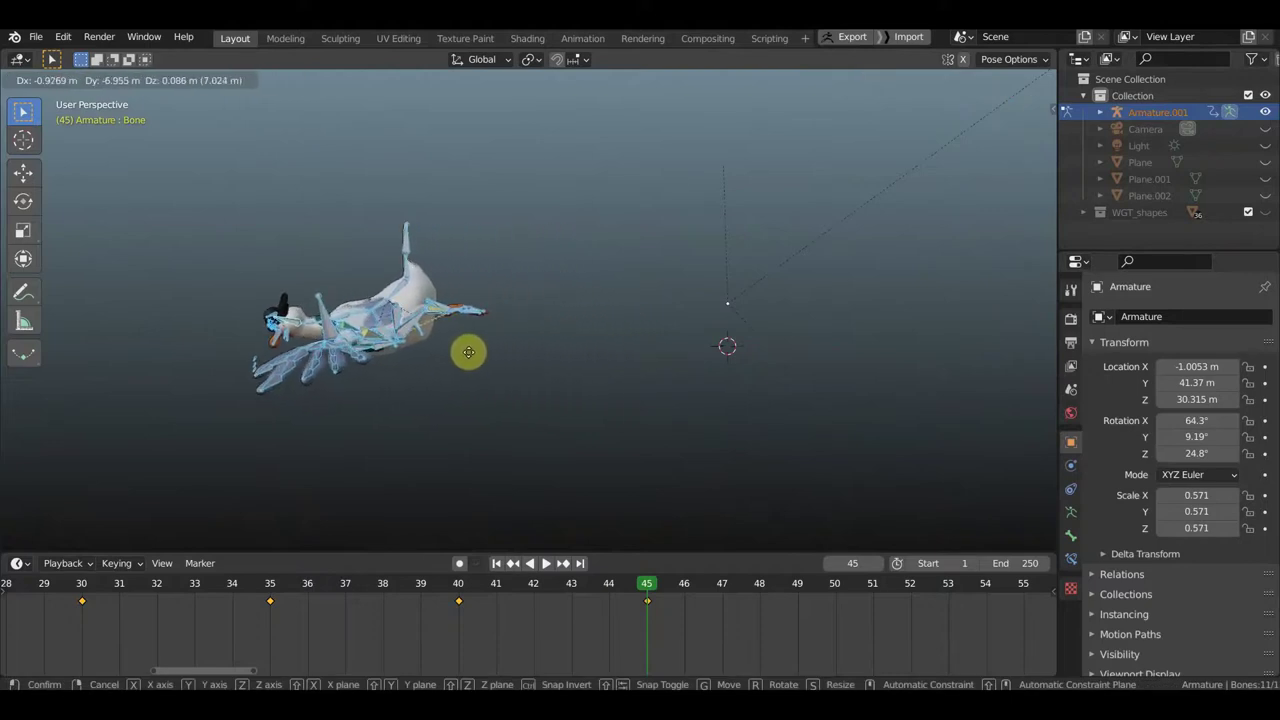
pyautogui.click(469, 360)
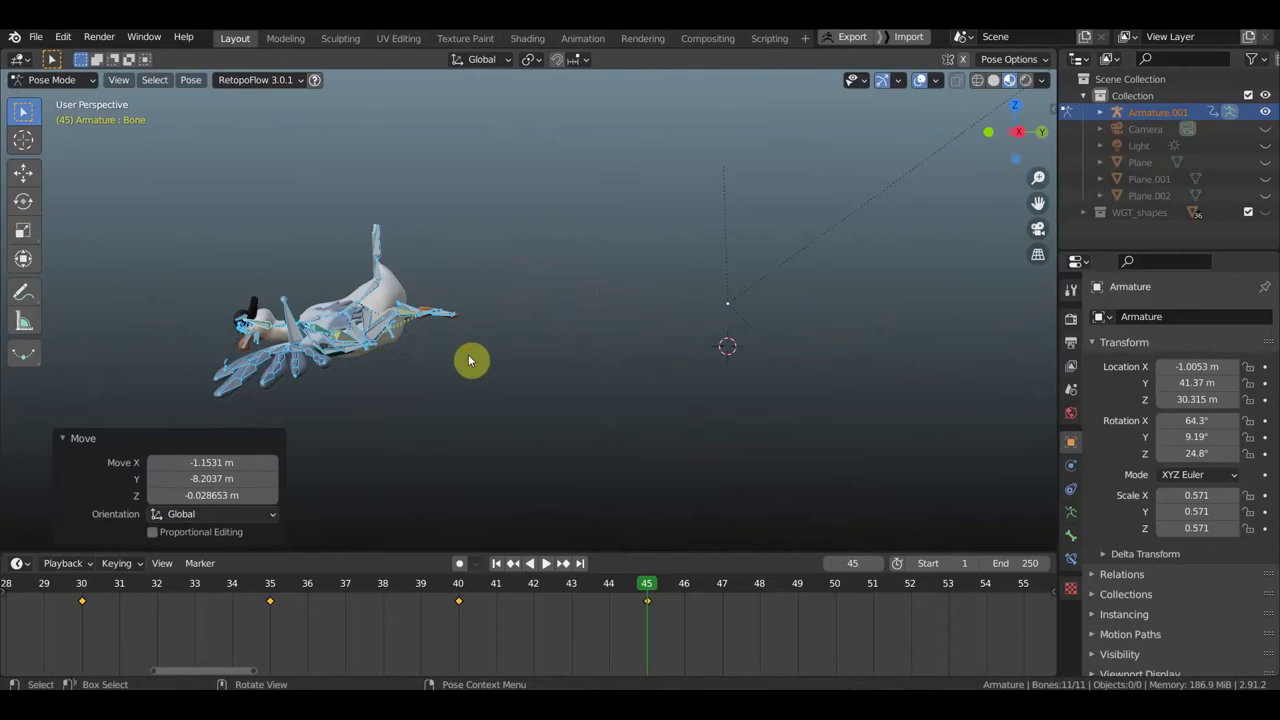
pyautogui.press('i')
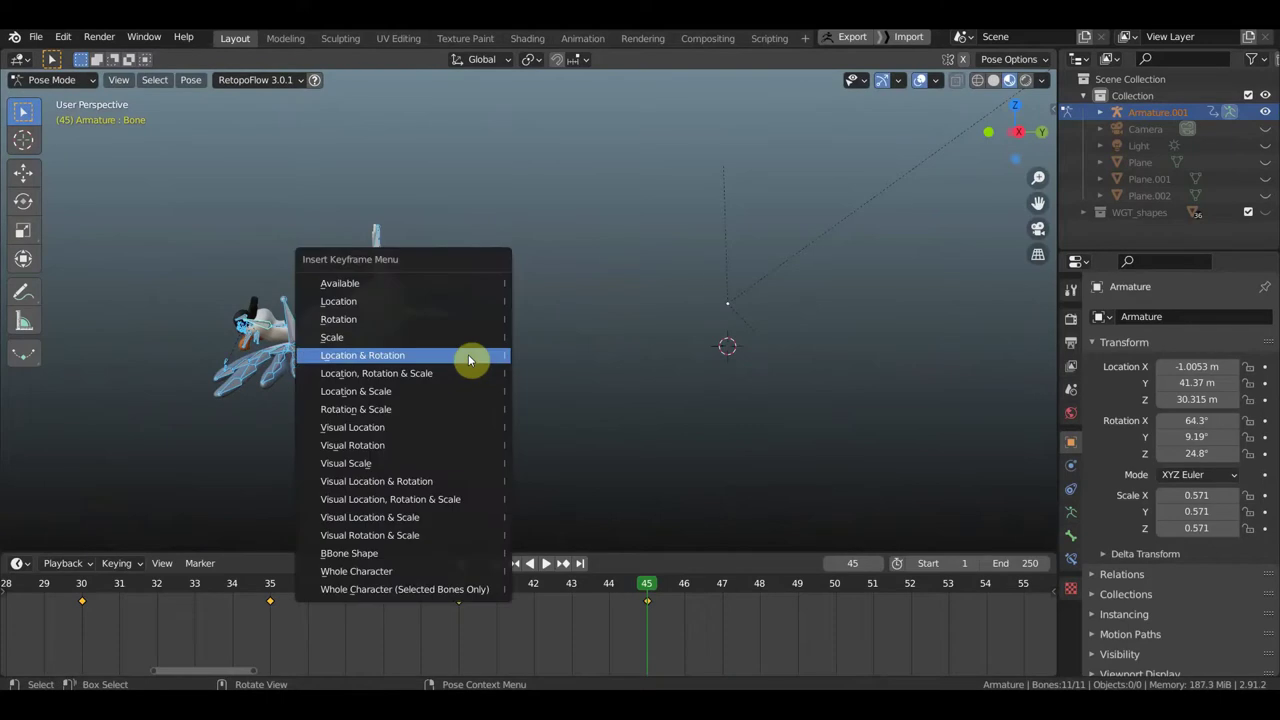
pyautogui.click(468, 355)
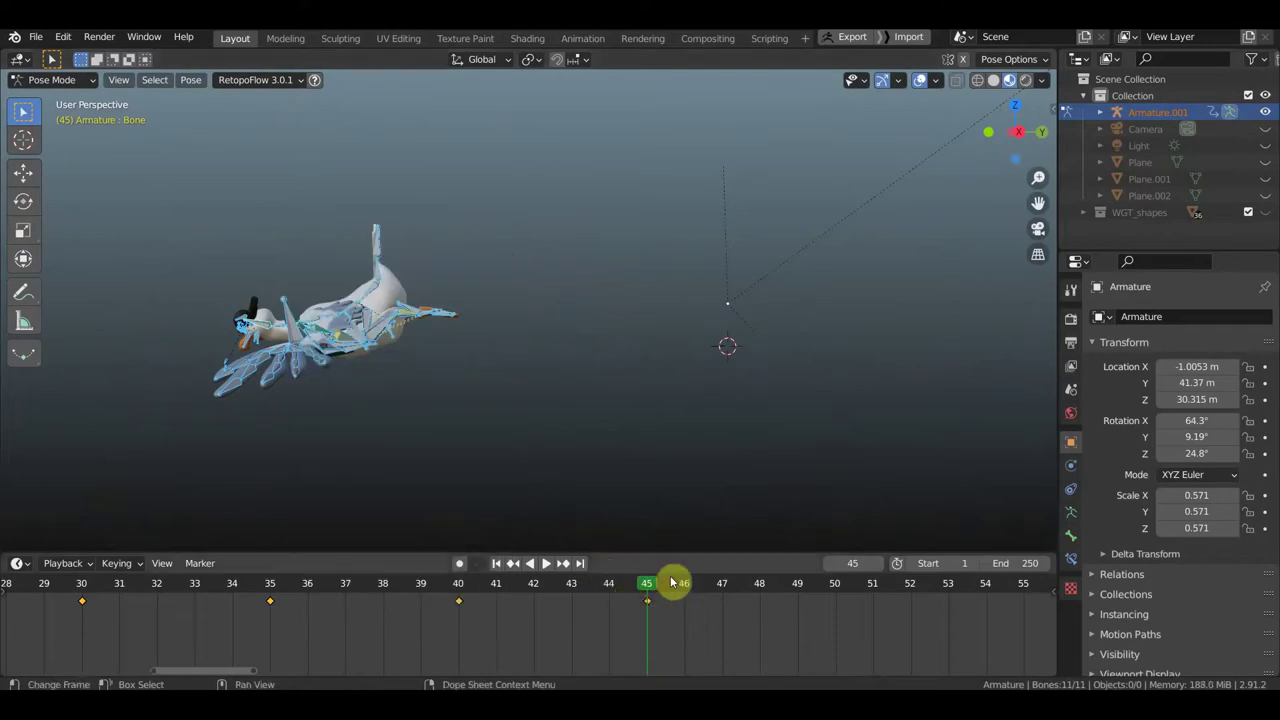
# Step: Zoom out the timeline and run a quick playback preview of the motion
pyautogui.scroll(-2, 689, 646)
pyautogui.scroll(-2, 713, 642)
pyautogui.scroll(-2, 700, 638)
pyautogui.scroll(-2, 665, 632)
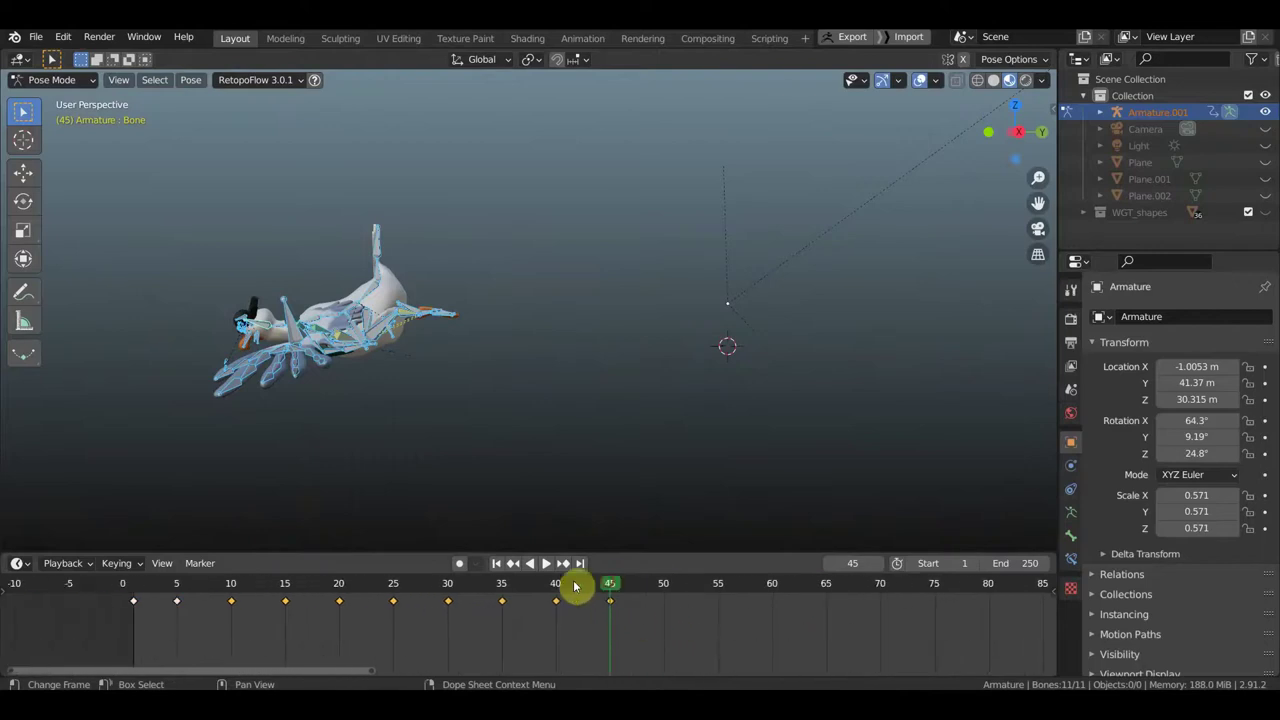
pyautogui.hotkey('shift', 'ctrl', 'space')
pyautogui.moveTo(338, 458); pyautogui.dragTo(608, 343, button='middle')
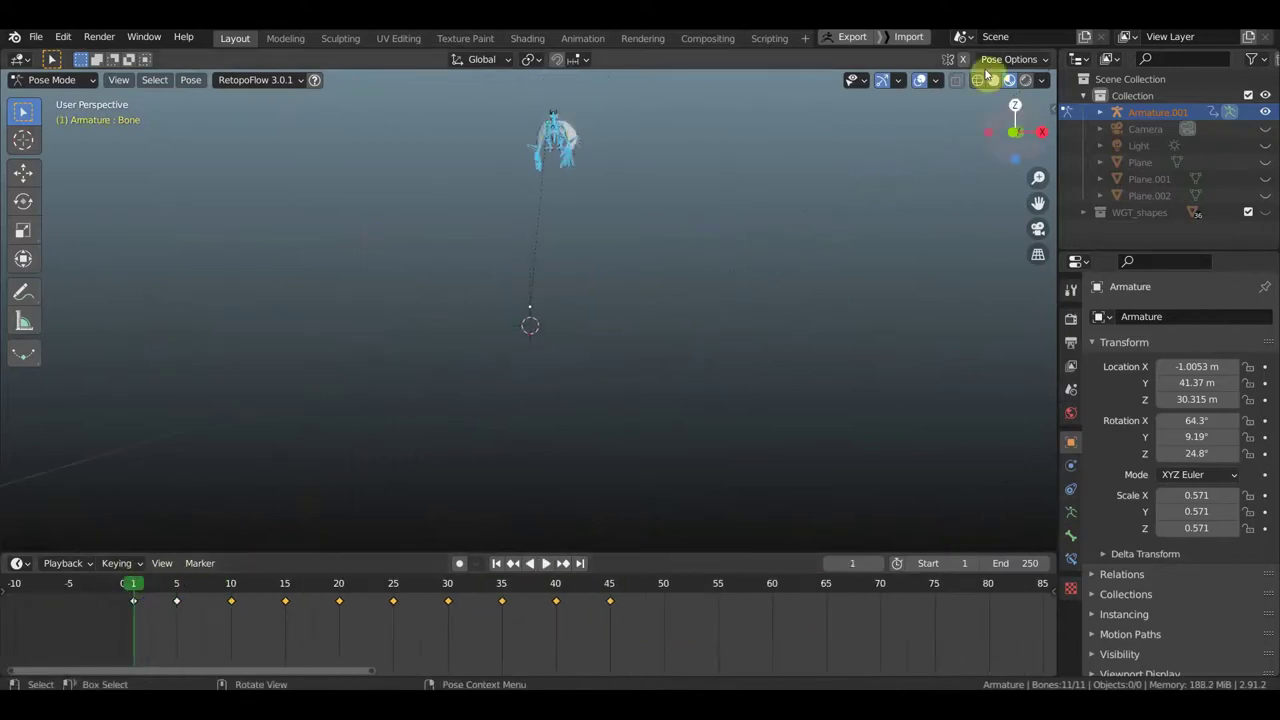
# Step: Hide viewport overlays, play the flight from frame 1, and stop at frame 50
pyautogui.click(919, 80)
pyautogui.press('space')
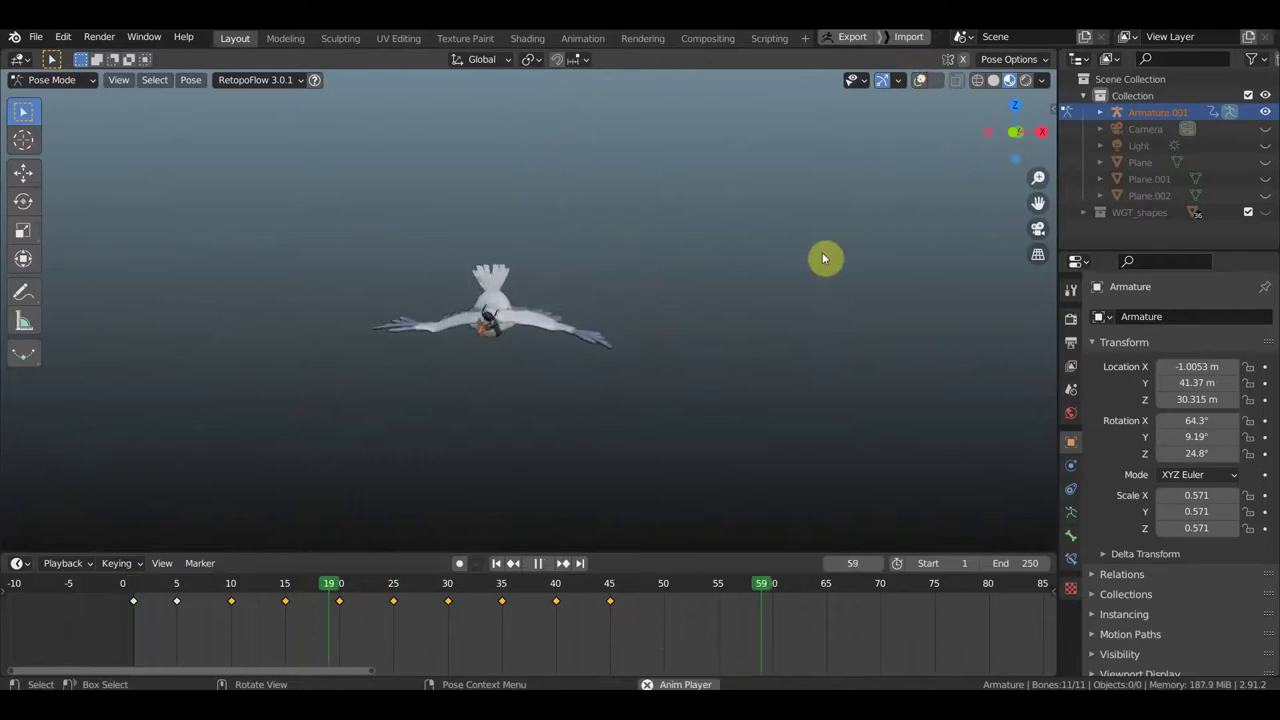
pyautogui.press('space')
pyautogui.click(665, 588)
pyautogui.moveTo(726, 528)
pyautogui.mouseDown(button='middle')
pyautogui.moveTo(560, 449)
pyautogui.moveTo(562, 420)
pyautogui.mouseUp(button='middle')
pyautogui.scroll(-3, 566, 400)
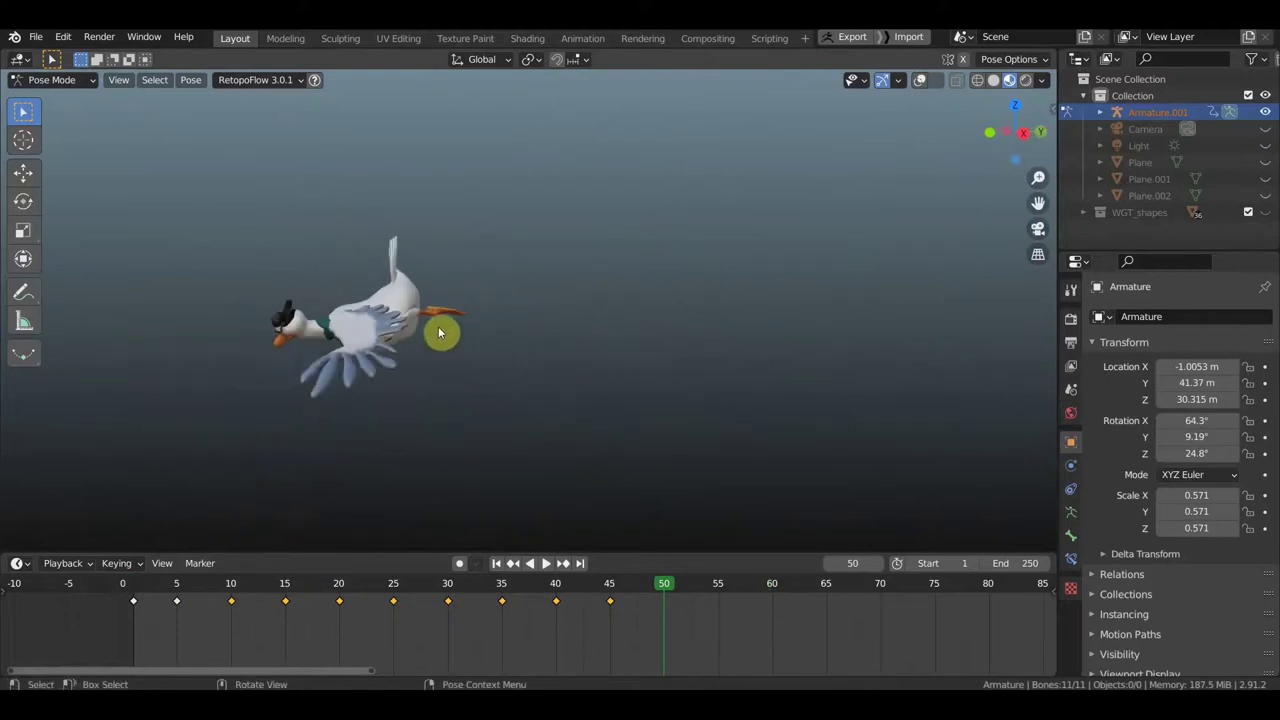
# Step: With bone overlays back on, rotate body bone Bone.063 by 33.7° at frame 50
pyautogui.click(920, 80)
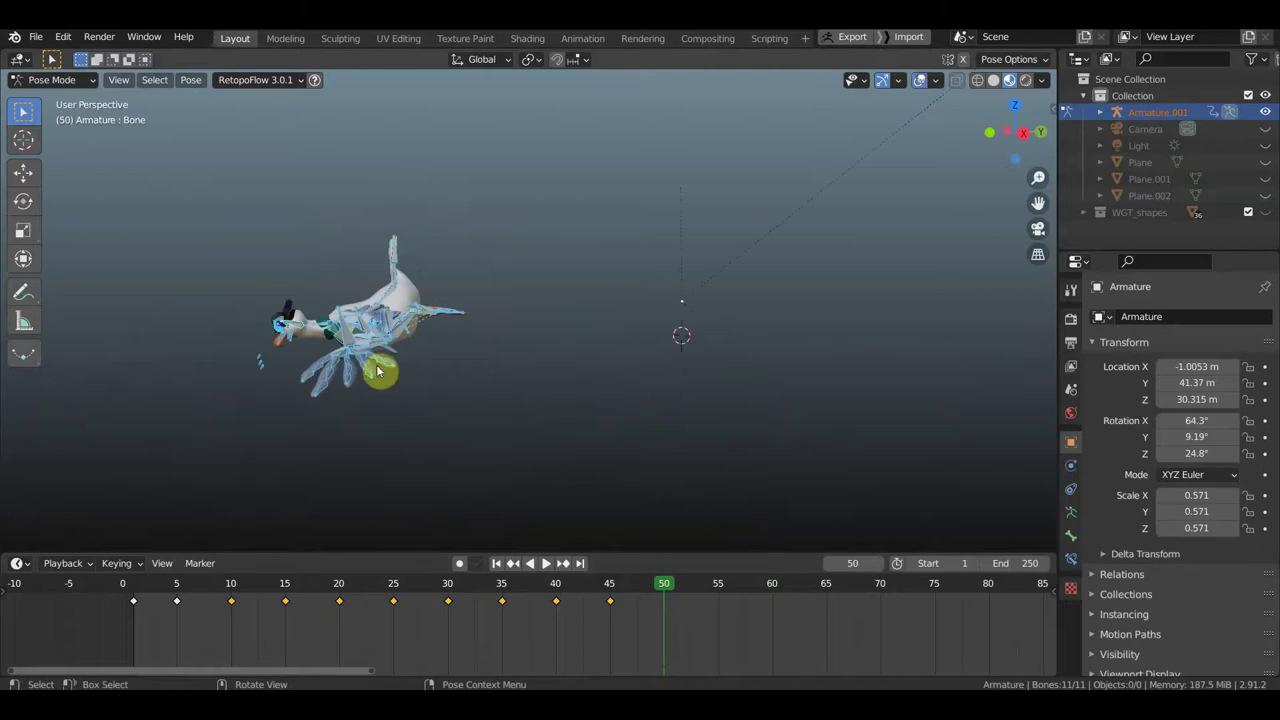
pyautogui.click(413, 290)
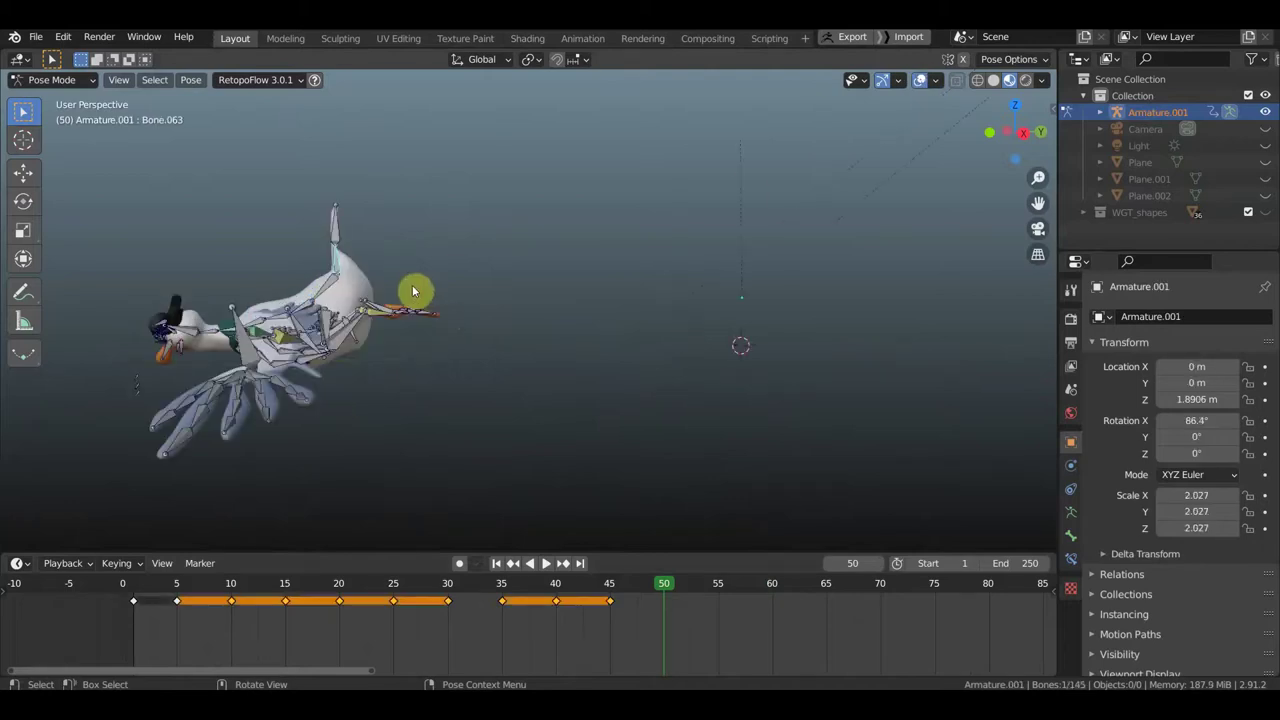
pyautogui.press('r')
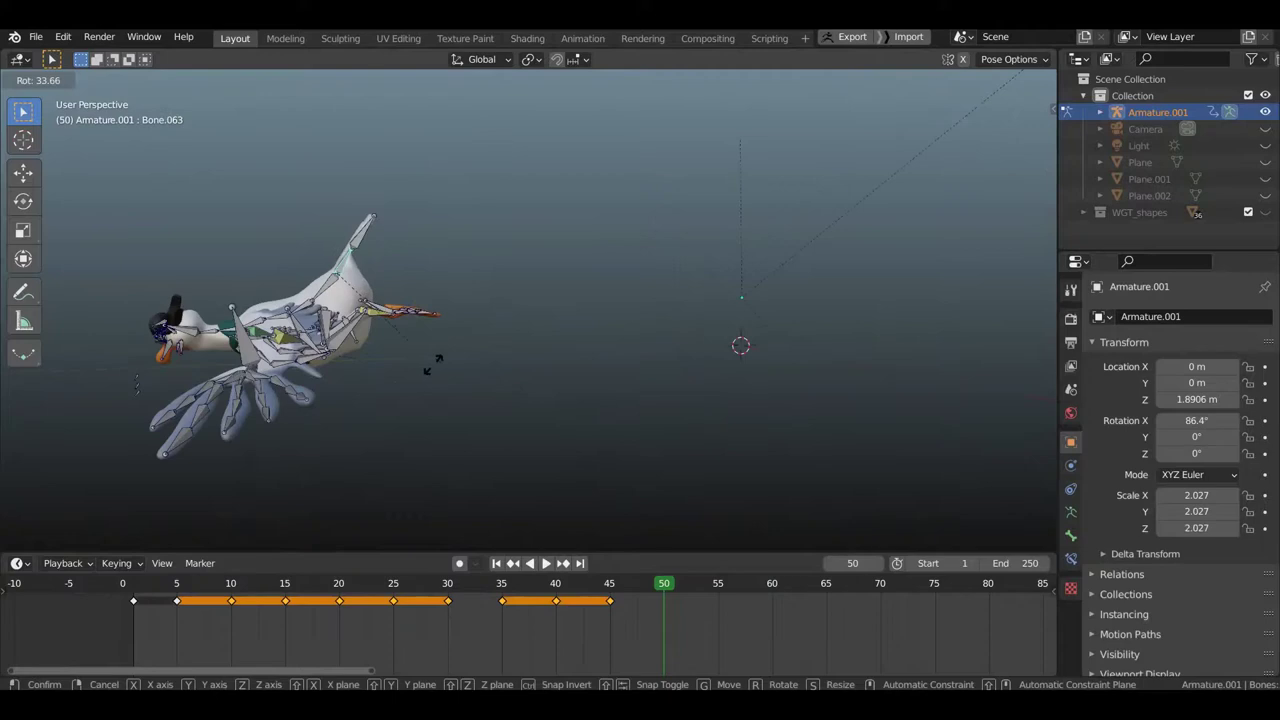
pyautogui.click(432, 364)
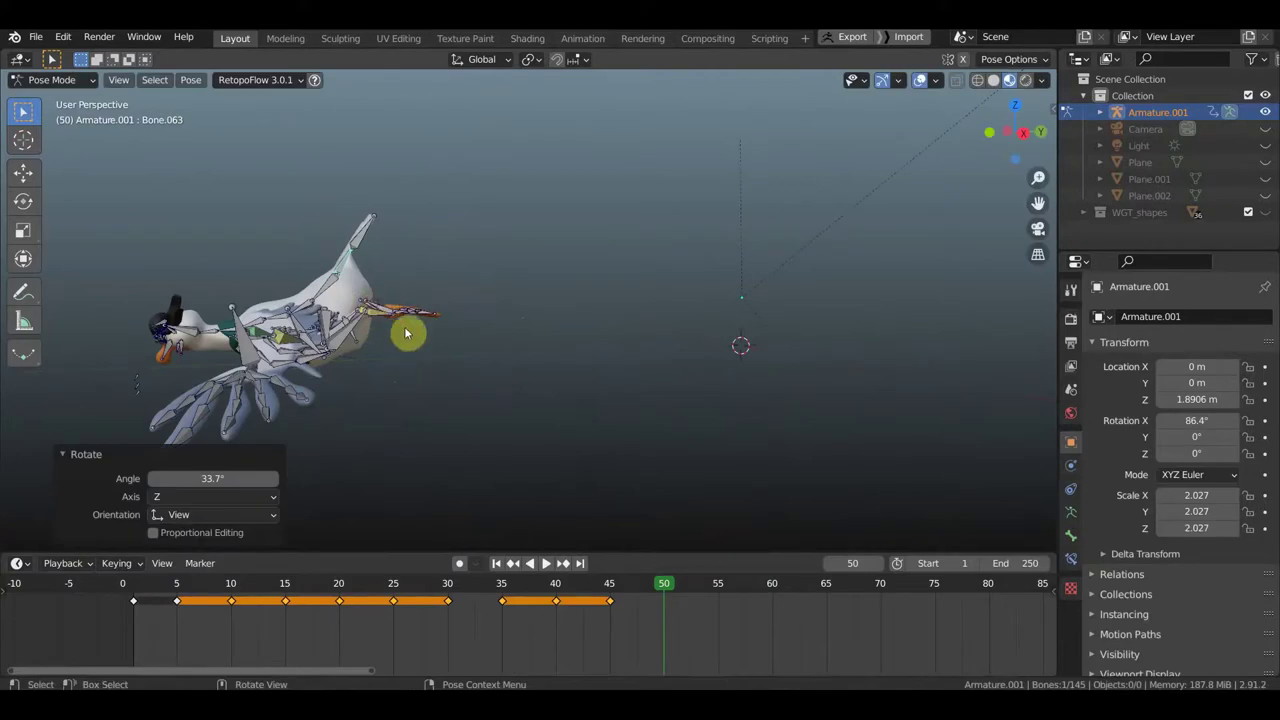
pyautogui.click(390, 342)
pyautogui.moveTo(386, 343)
pyautogui.mouseDown(button='middle')
pyautogui.moveTo(280, 383)
pyautogui.moveTo(483, 250)
pyautogui.moveTo(550, 230)
pyautogui.moveTo(506, 227)
pyautogui.moveTo(593, 237)
pyautogui.mouseUp(button='middle')
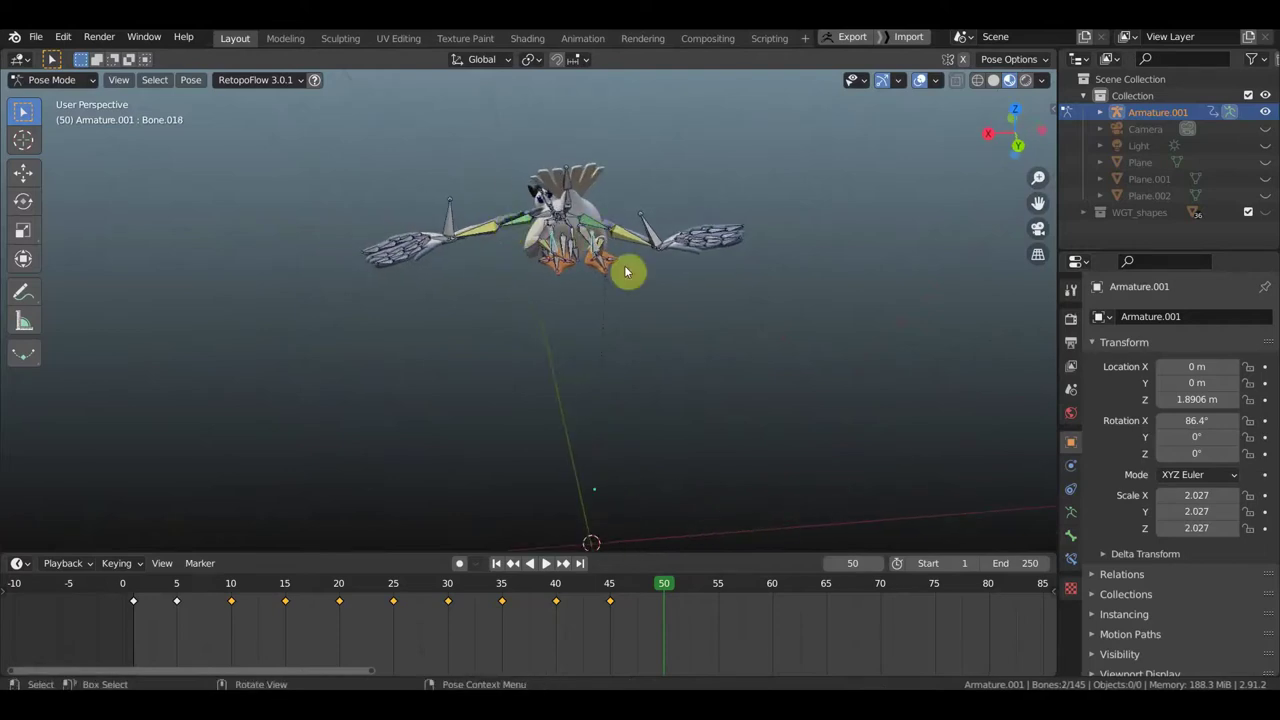
# Step: Move leg bone Bone.018 to a new position at frame 50
pyautogui.press('g')
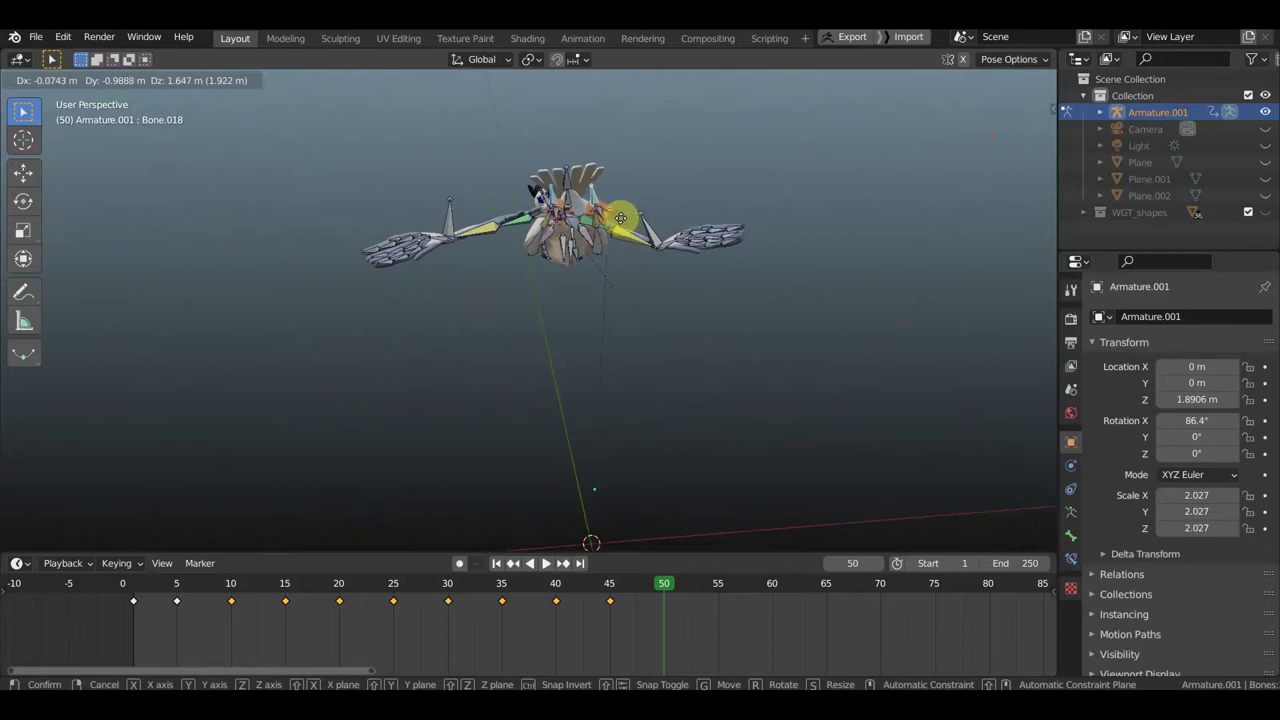
pyautogui.click(610, 215)
pyautogui.moveTo(612, 216)
pyautogui.mouseDown(button='middle')
pyautogui.moveTo(686, 236)
pyautogui.moveTo(686, 250)
pyautogui.mouseUp(button='middle')
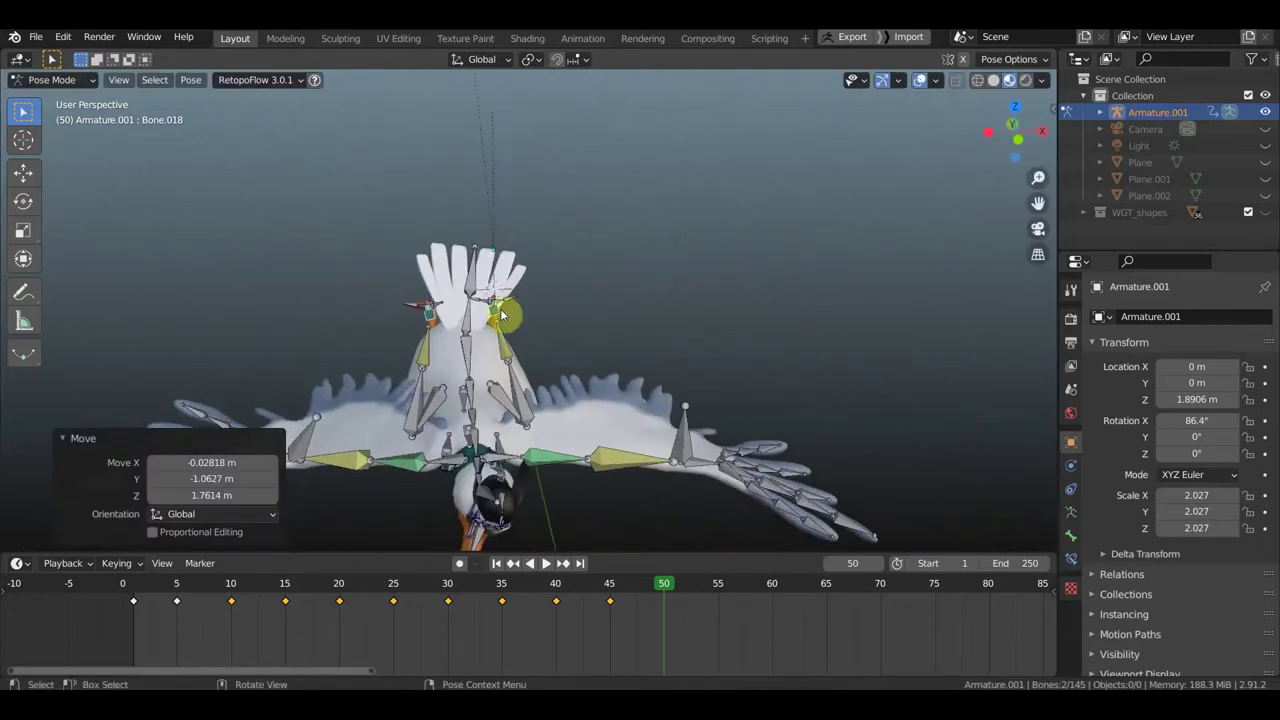
# Step: Try moving Bone.010 and undo it, then select Bone.014 in right side view
pyautogui.click(493, 316)
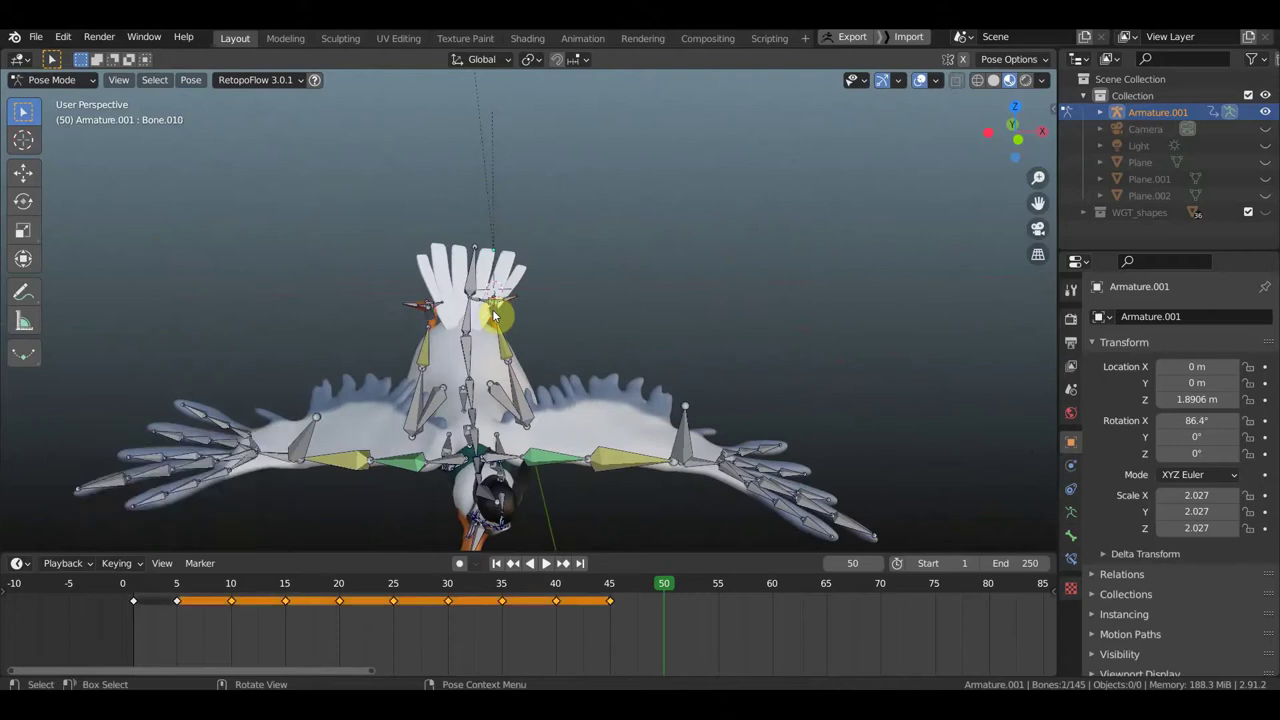
pyautogui.press('g')
pyautogui.click(546, 294)
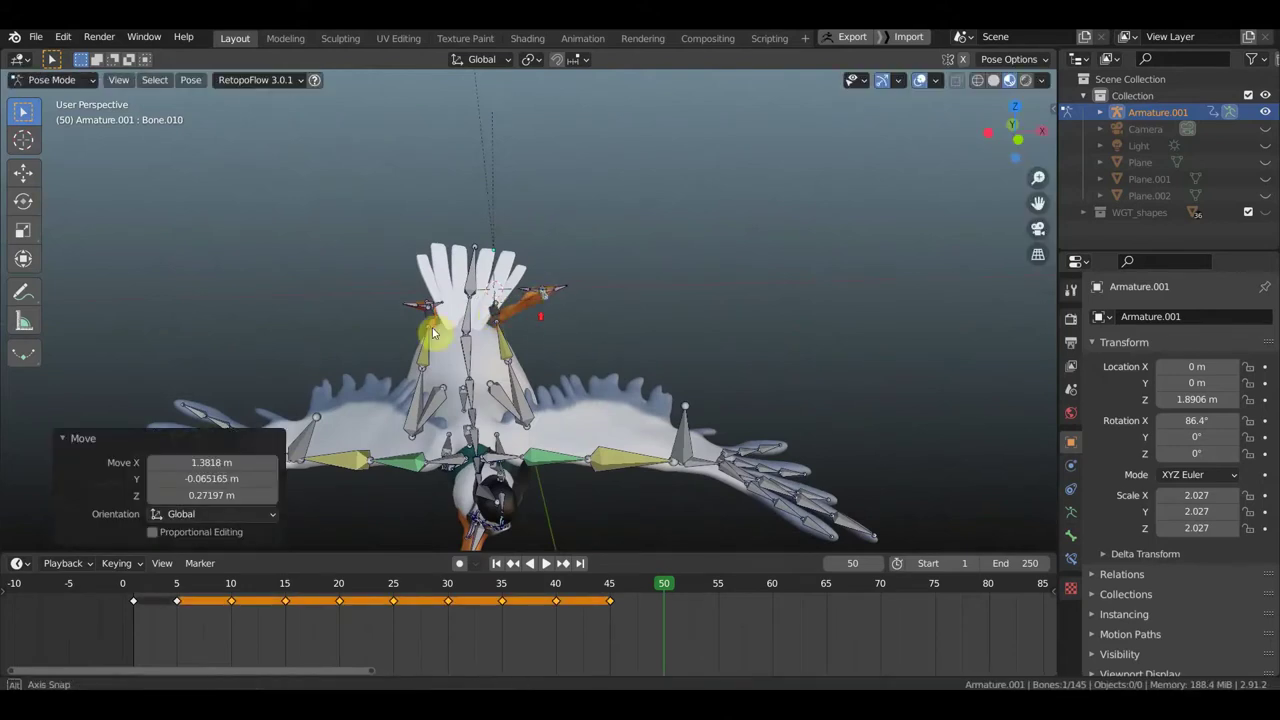
pyautogui.moveTo(432, 327); pyautogui.dragTo(417, 328, button='middle')
pyautogui.hotkey('ctrl', 'z')
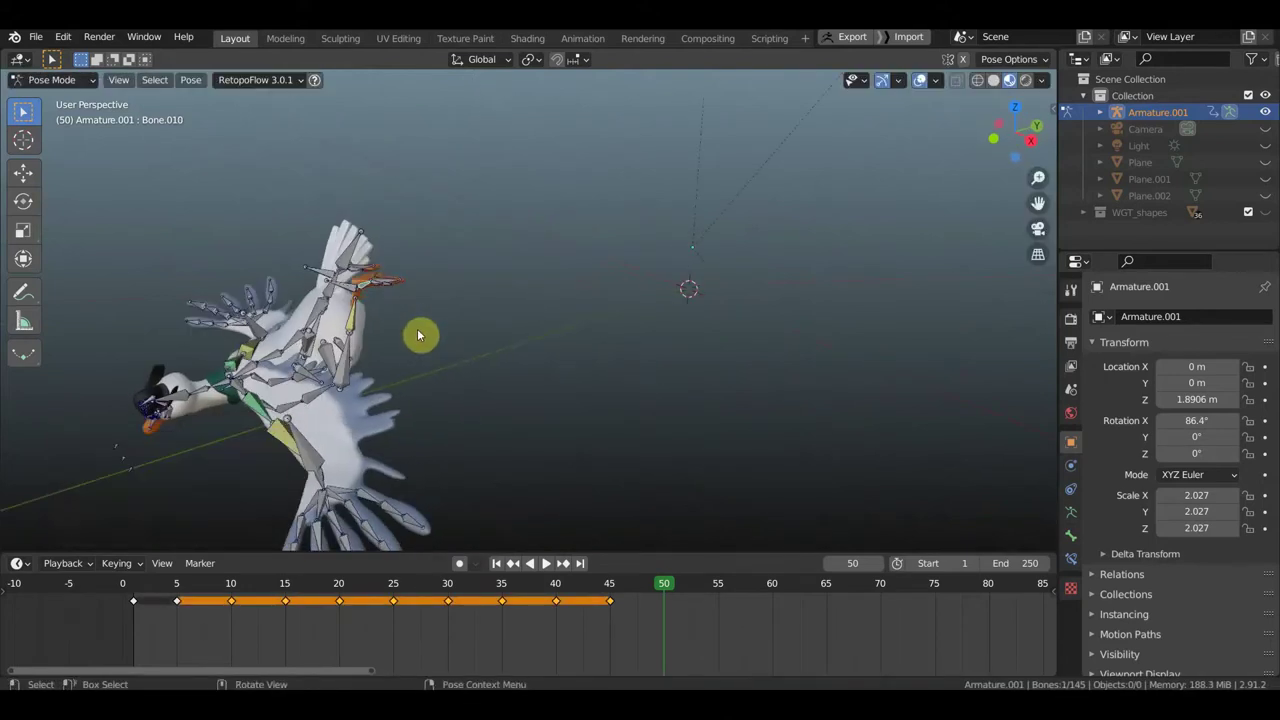
pyautogui.click(345, 290)
pyautogui.press('KP_3')
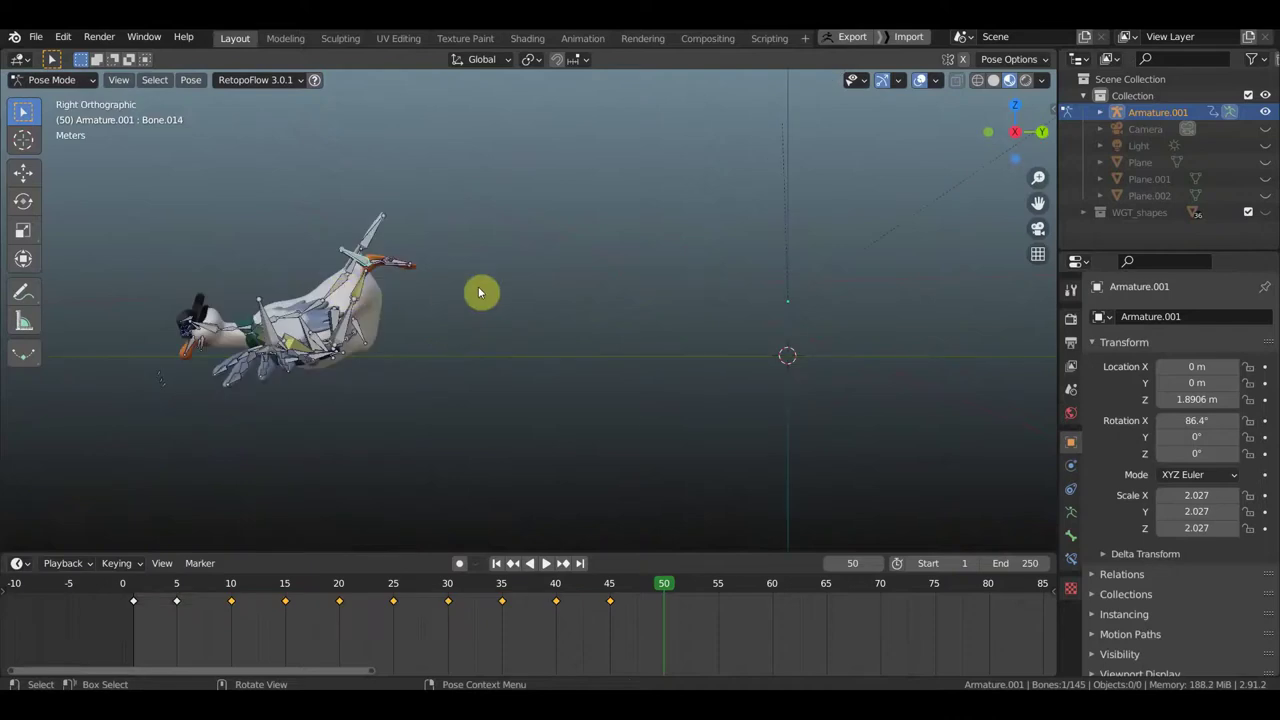
# Step: In front view, reposition leg bones Bone.014 and Bone.018
pyautogui.press('KP_1')
pyautogui.press('g')
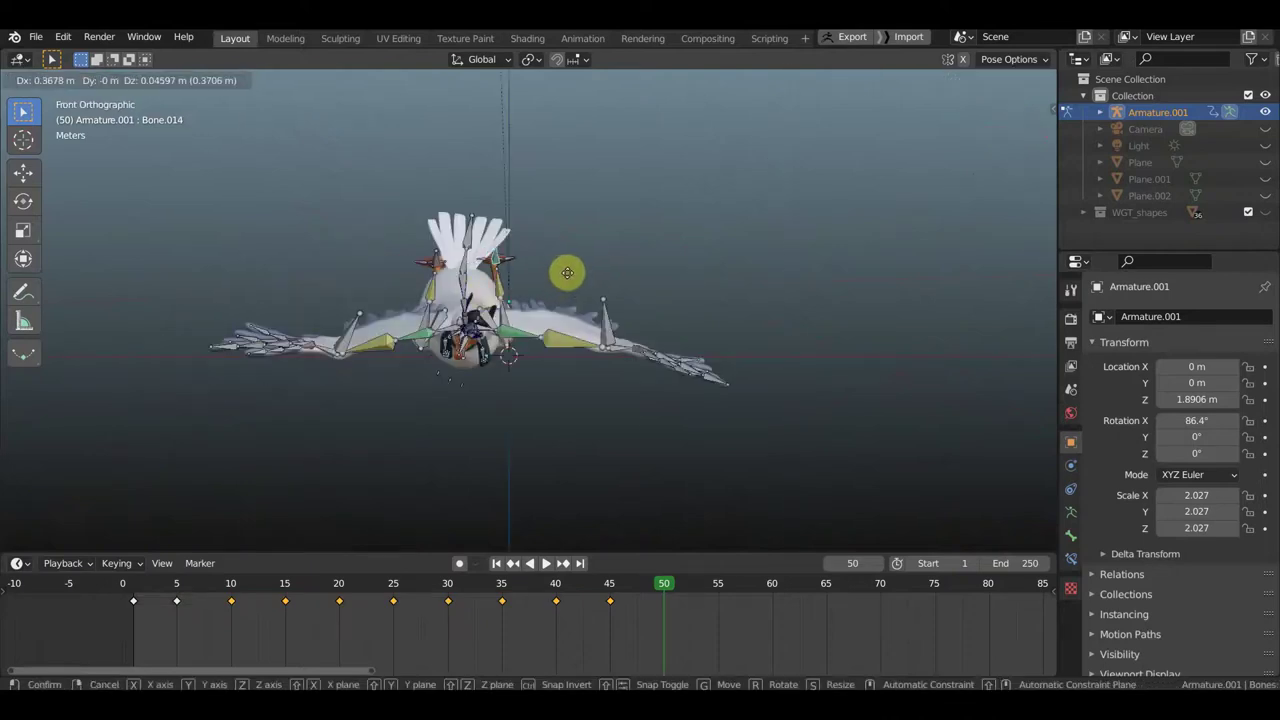
pyautogui.click(584, 272)
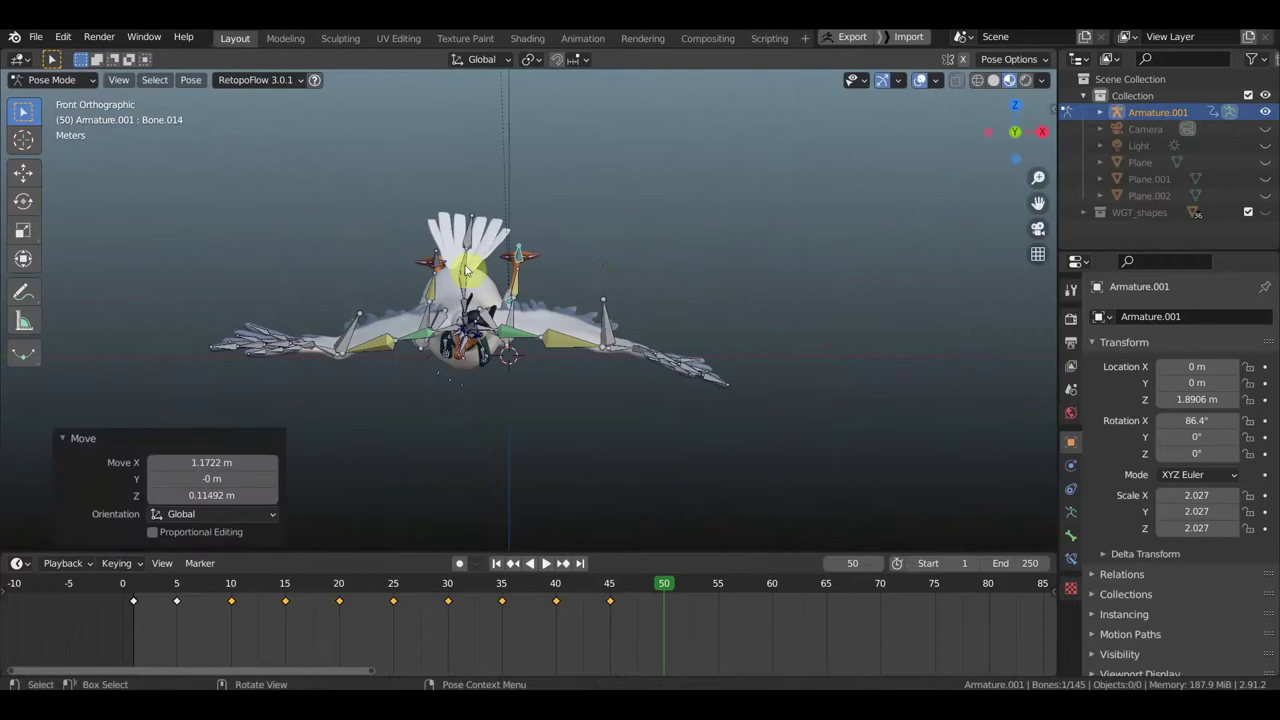
pyautogui.click(607, 278)
pyautogui.press('g')
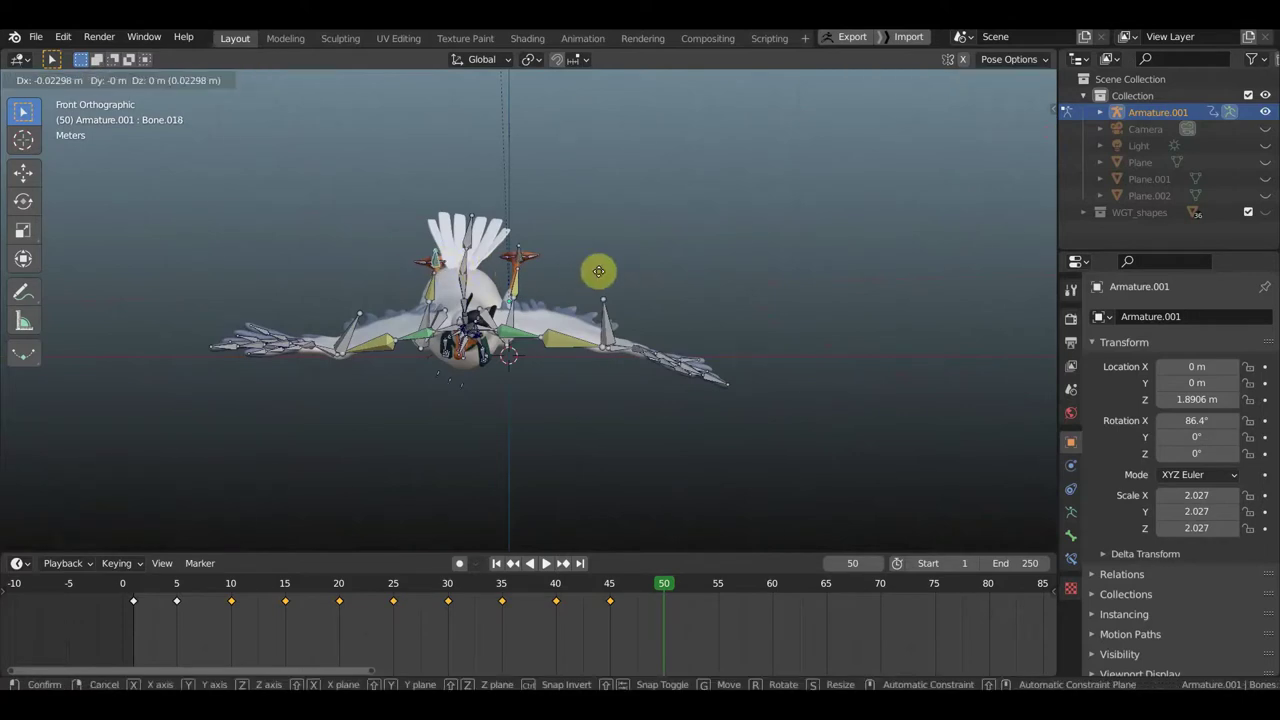
pyautogui.click(583, 277)
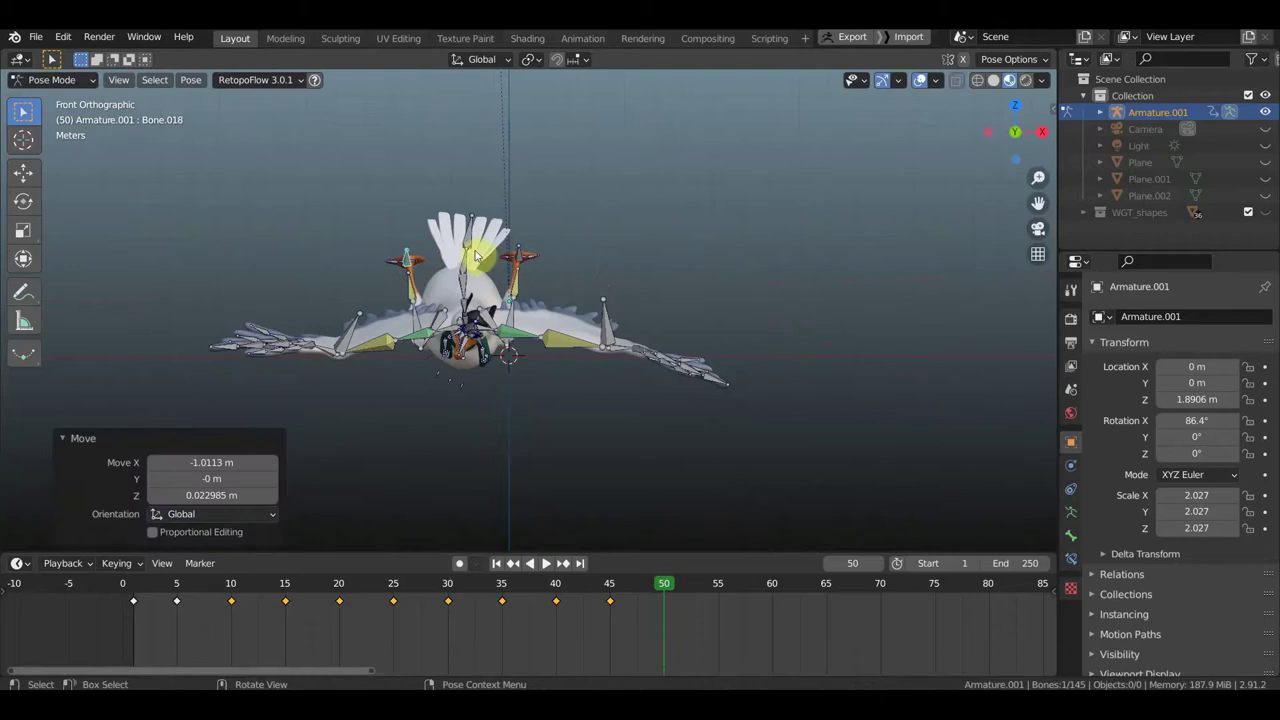
# Step: Lower right wing bone Bone.069 and raise left wing bone Bone.106 by 2 m
pyautogui.click(691, 340)
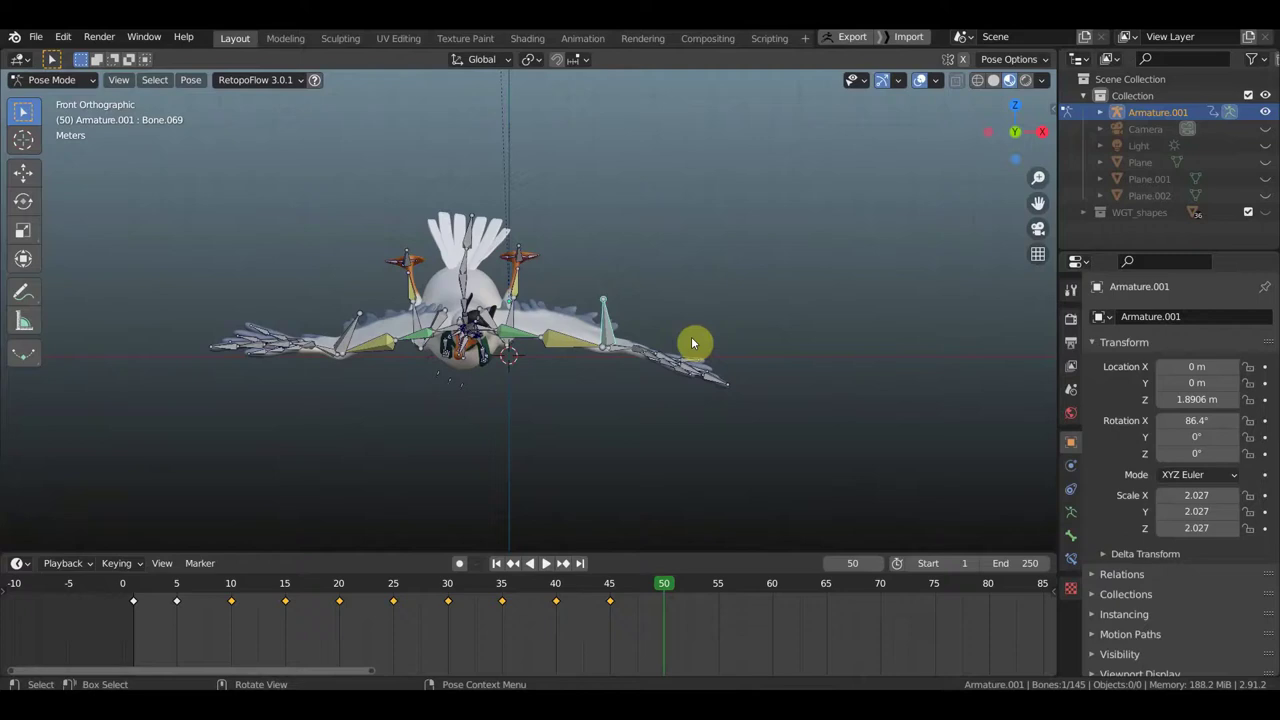
pyautogui.press('g')
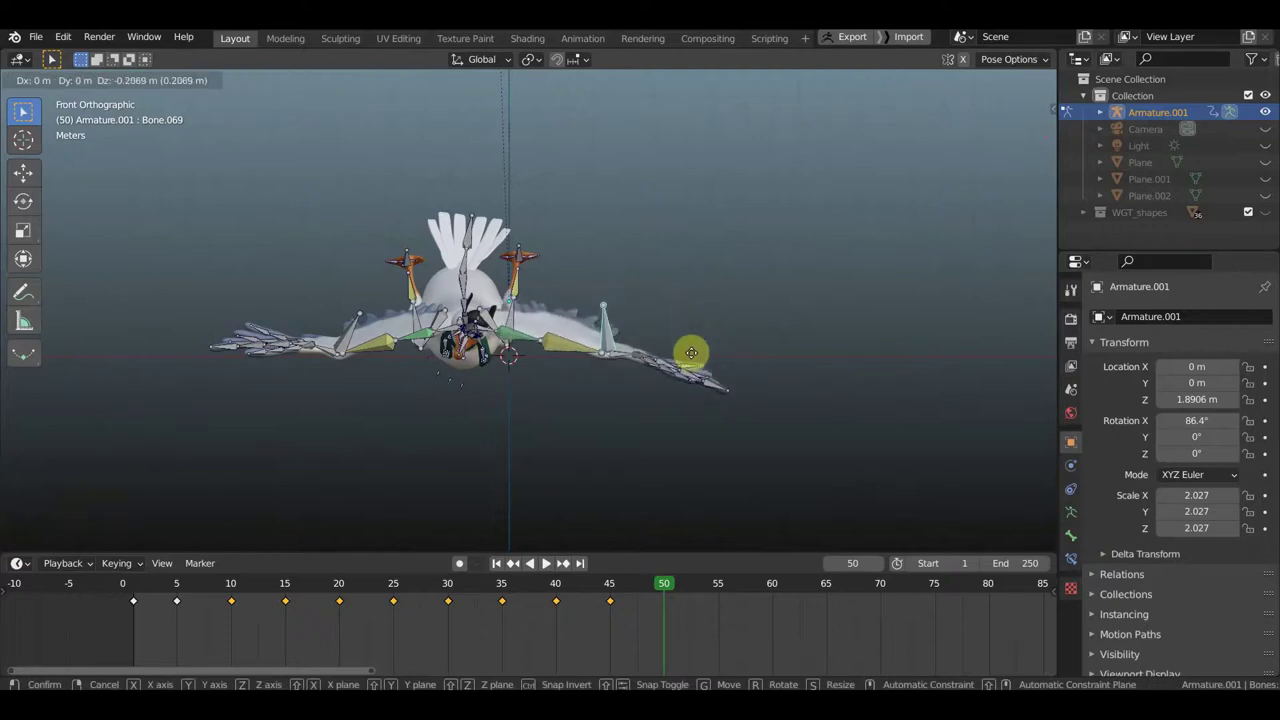
pyautogui.click(689, 354)
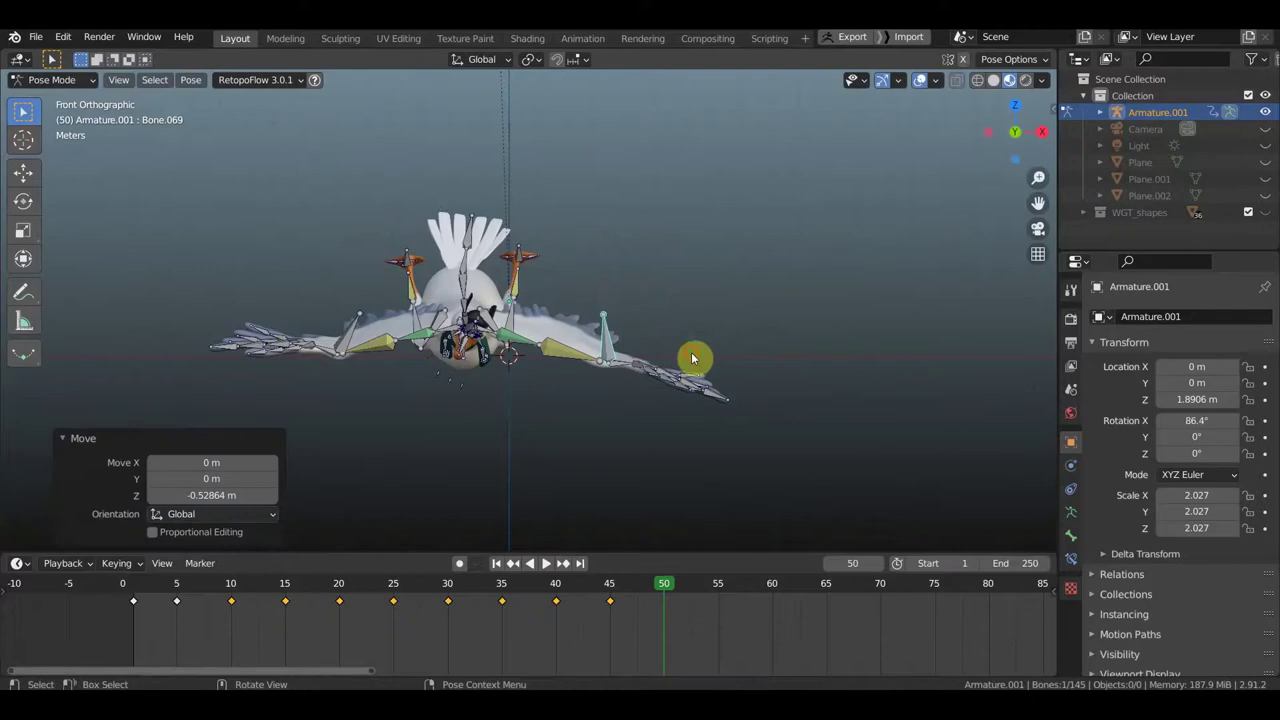
pyautogui.click(345, 334)
pyautogui.press('g')
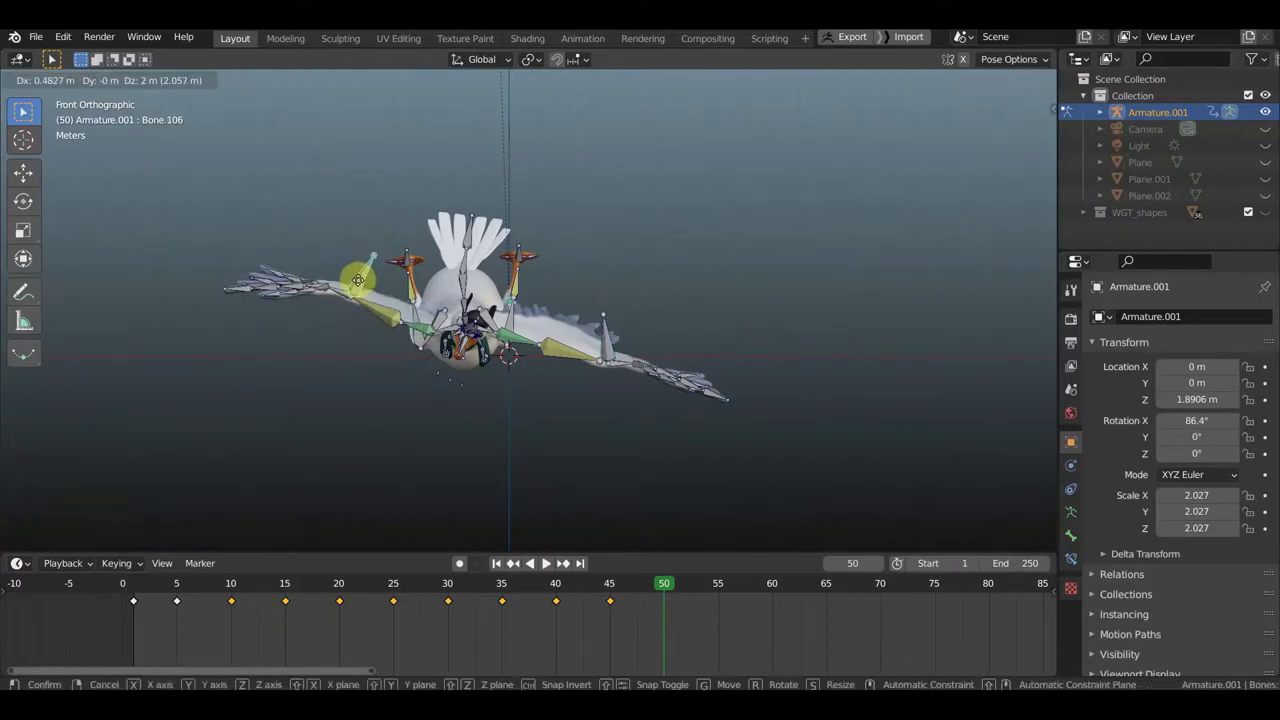
pyautogui.click(370, 289)
# Step: Rotate Bone.106 by -34.2° and Bone.056 by 10.6°
pyautogui.press('r')
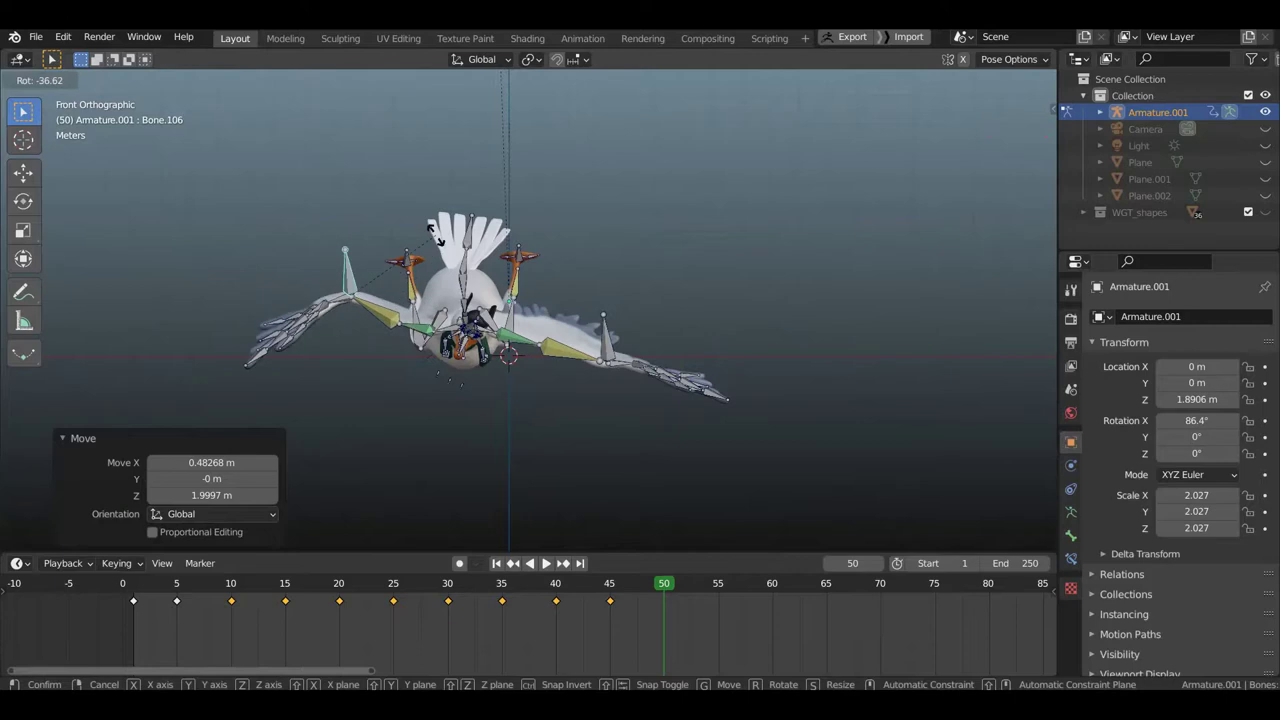
pyautogui.click(431, 244)
pyautogui.click(463, 290)
pyautogui.press('r')
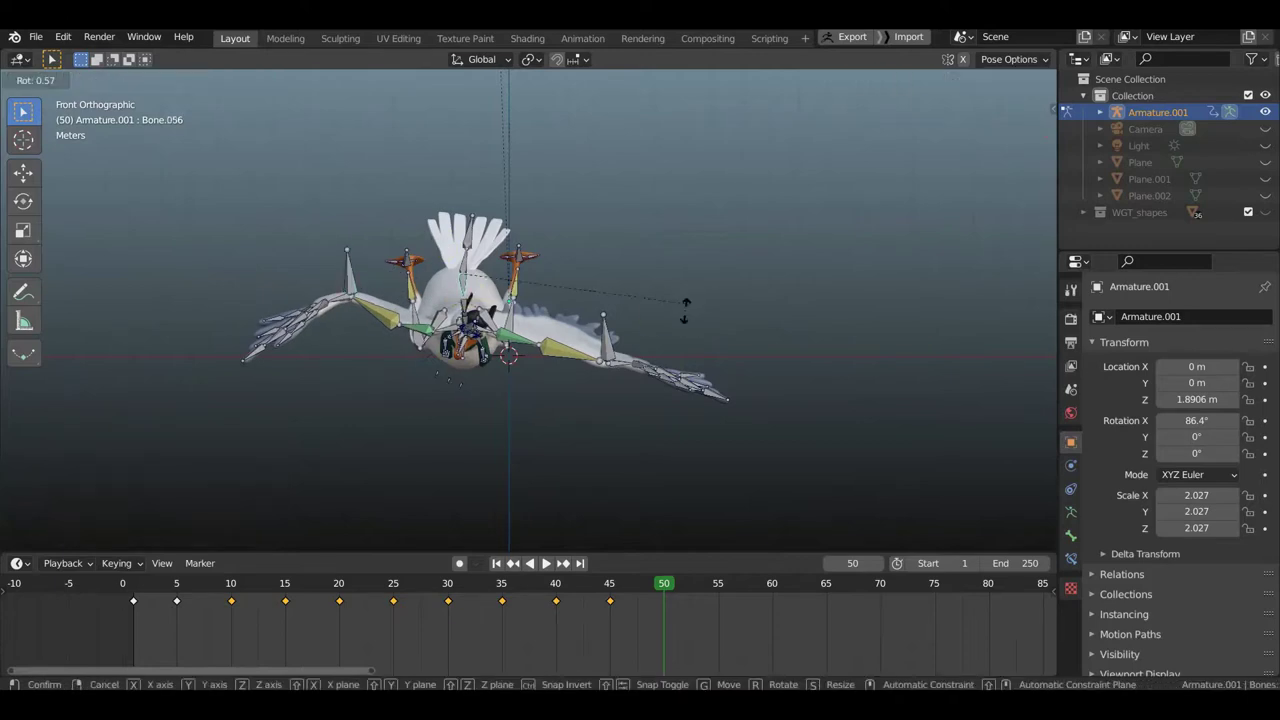
pyautogui.click(658, 340)
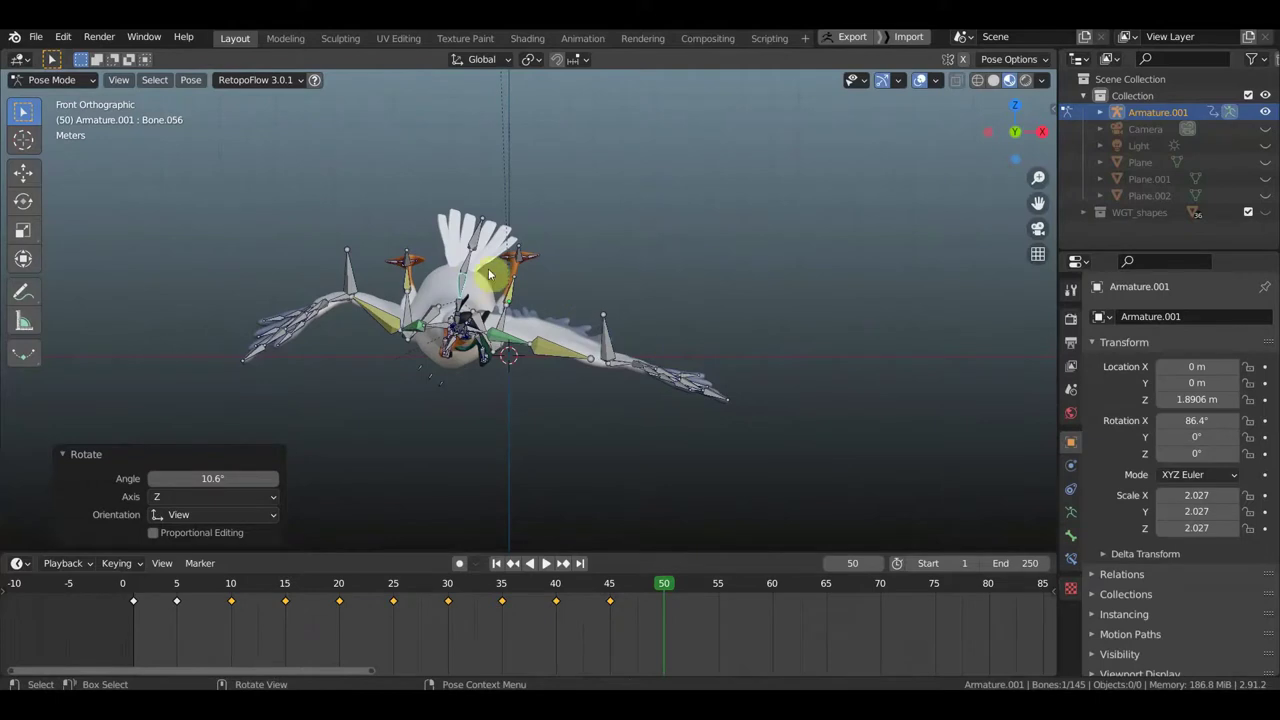
# Step: Tilt body bone Bone.063 back the other way by -36.6°
pyautogui.click(663, 257)
pyautogui.press('r')
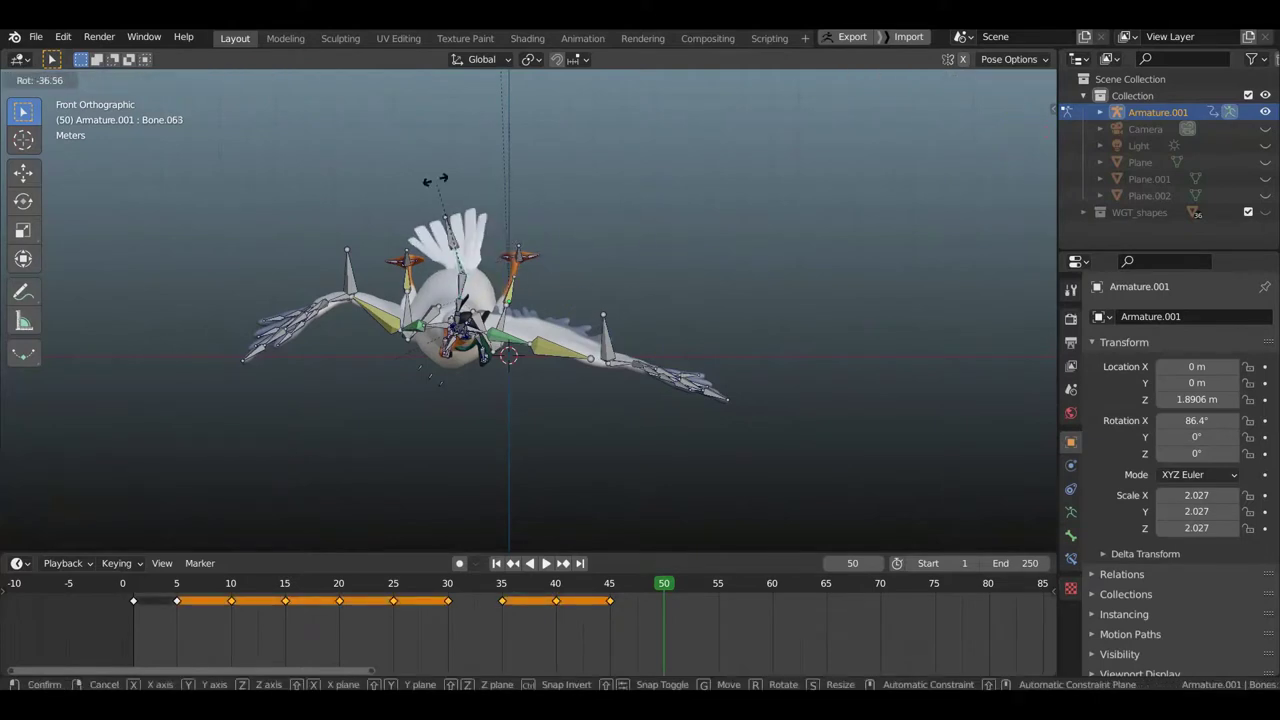
pyautogui.click(440, 185)
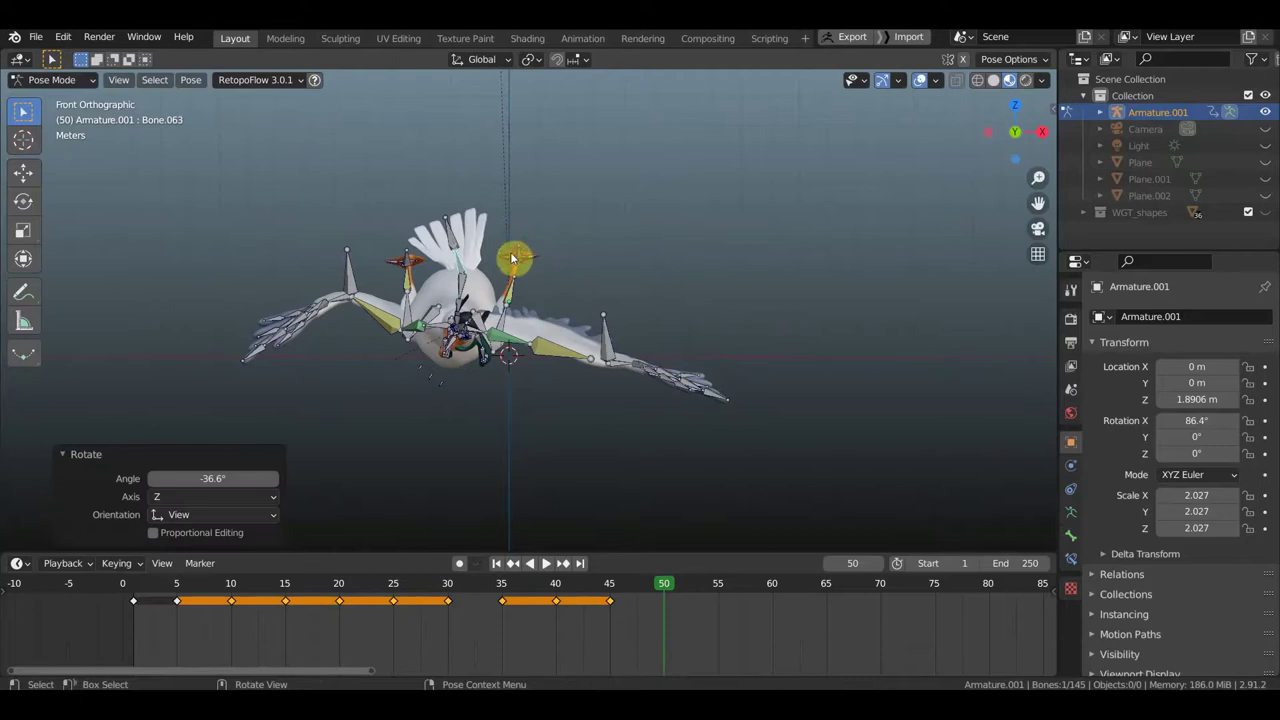
# Step: Reposition leg bones Bone.014 and Bone.018, the last moved -0.46 m X and 0.345 m Z
pyautogui.click(407, 258)
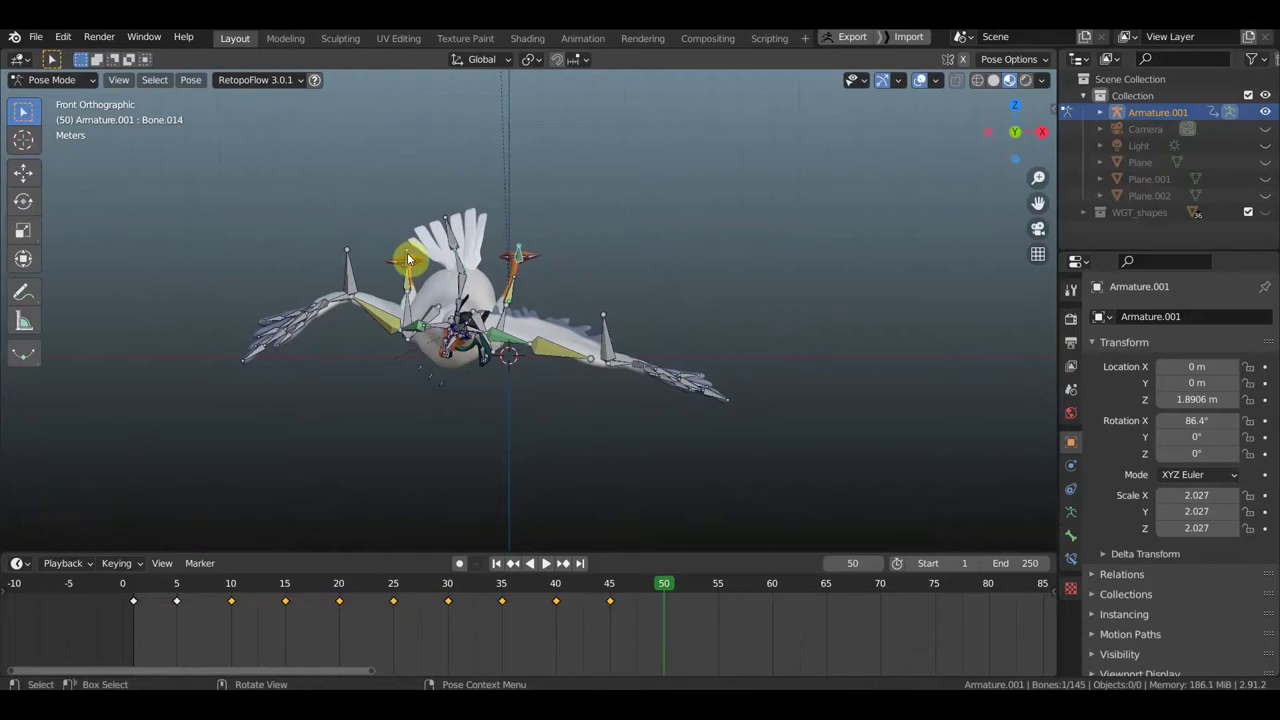
pyautogui.press('g')
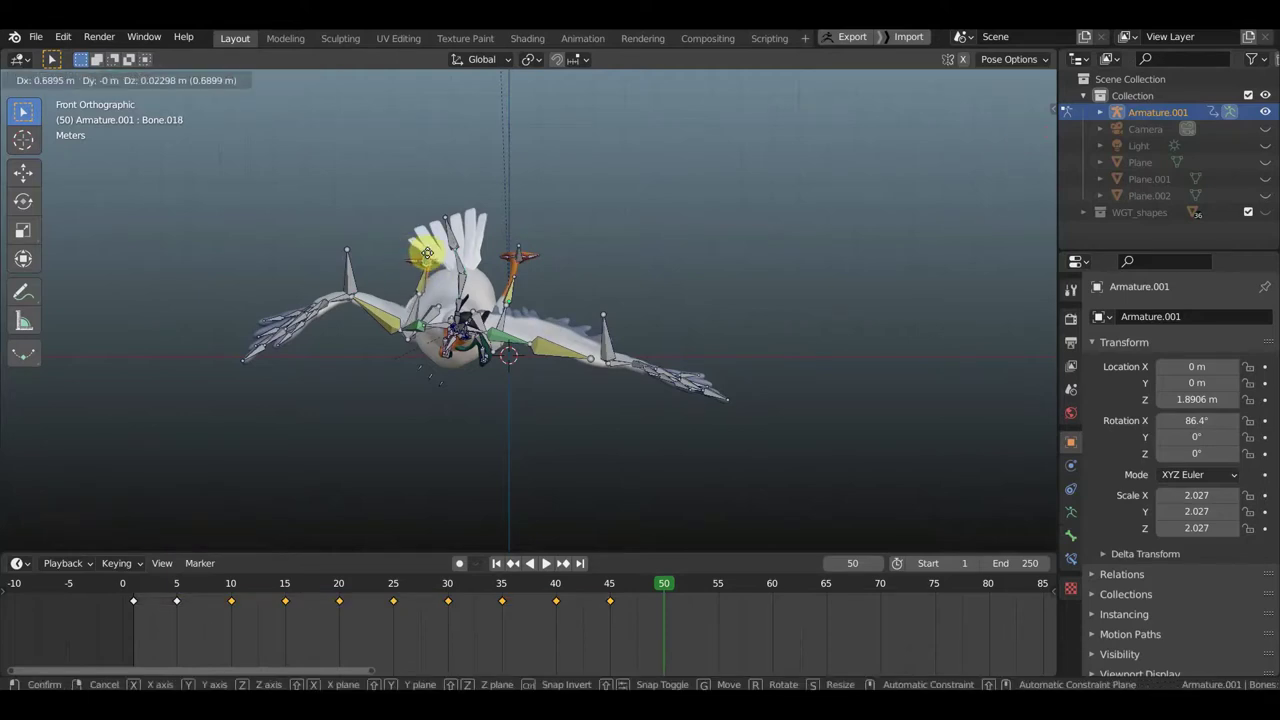
pyautogui.click(416, 265)
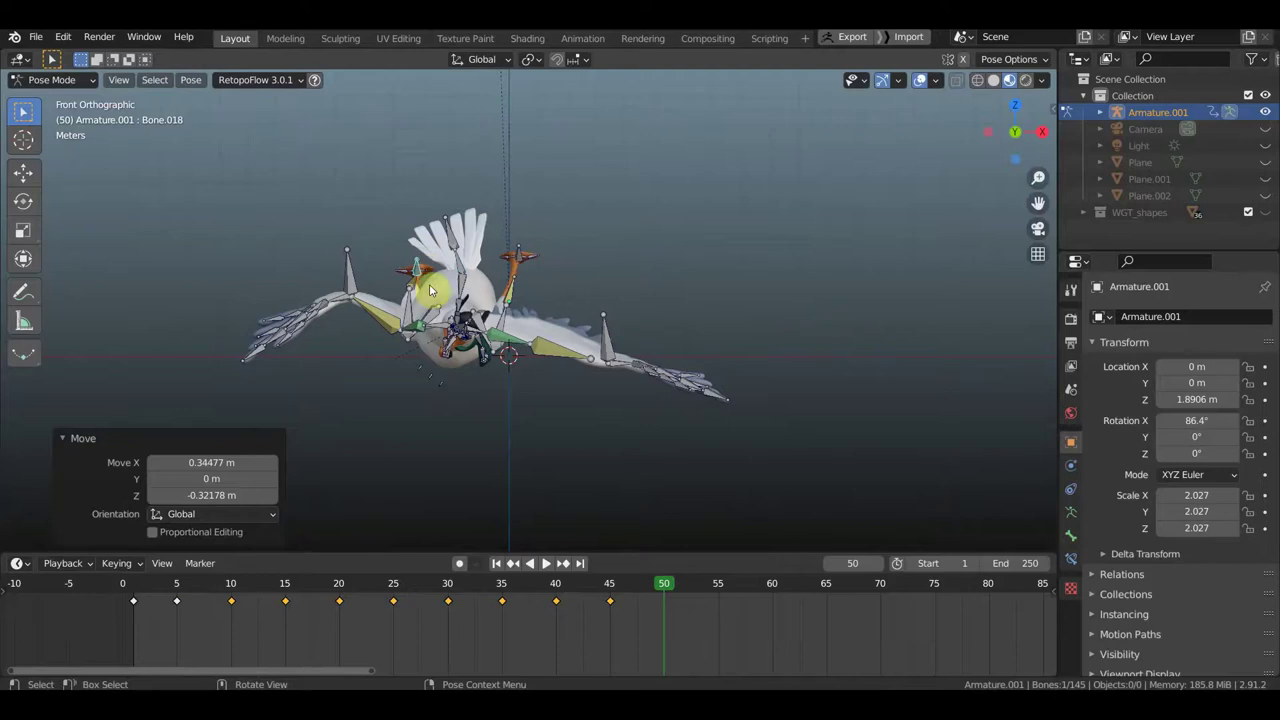
pyautogui.press('g')
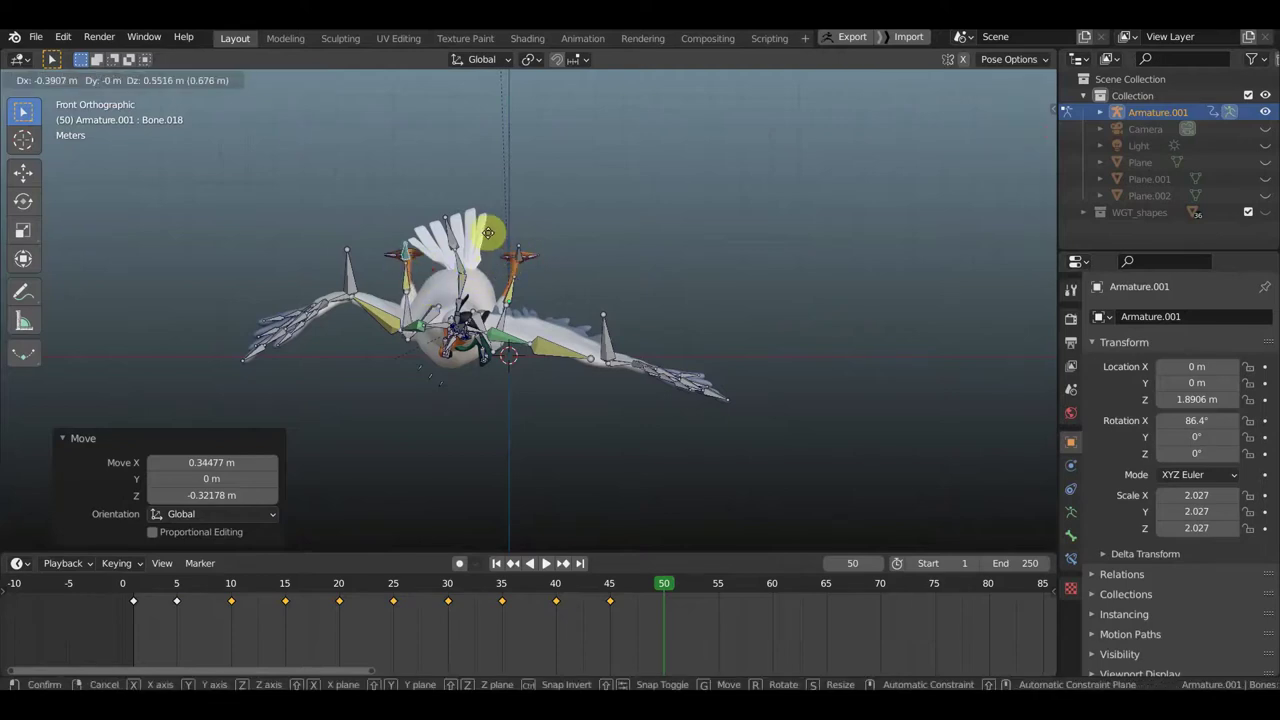
pyautogui.click(488, 249)
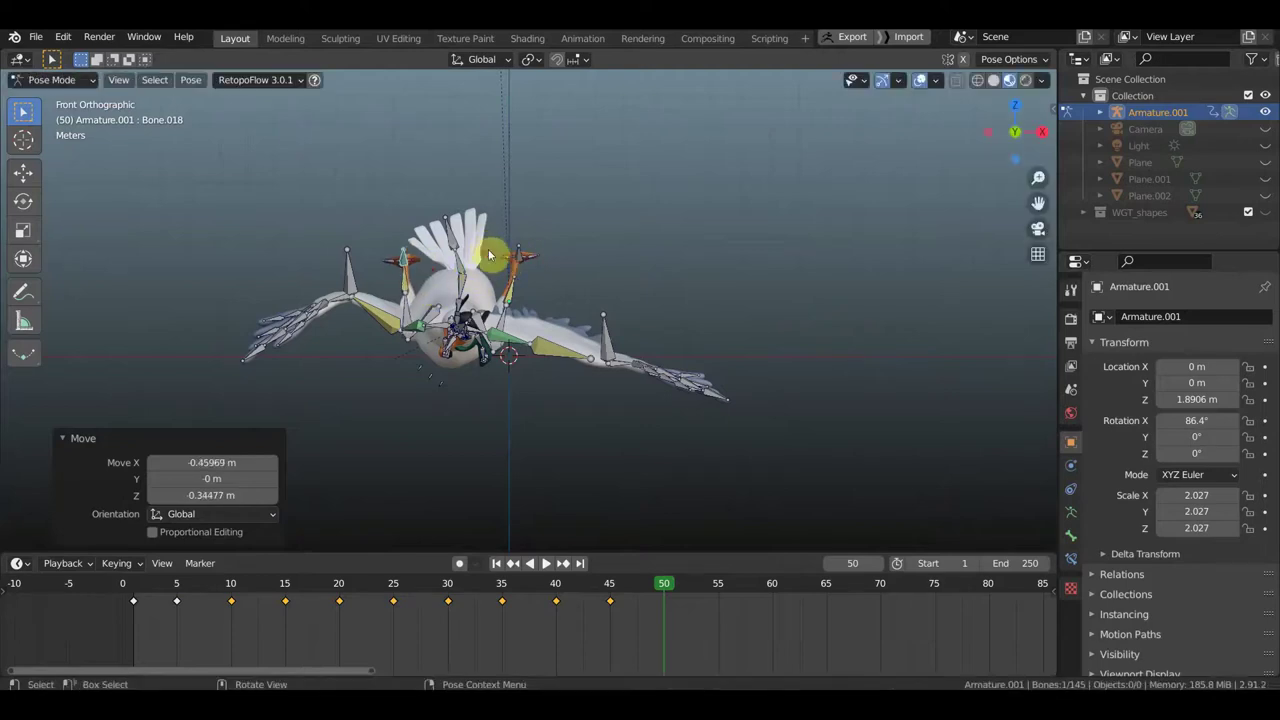
pyautogui.click(549, 288)
pyautogui.press('g')
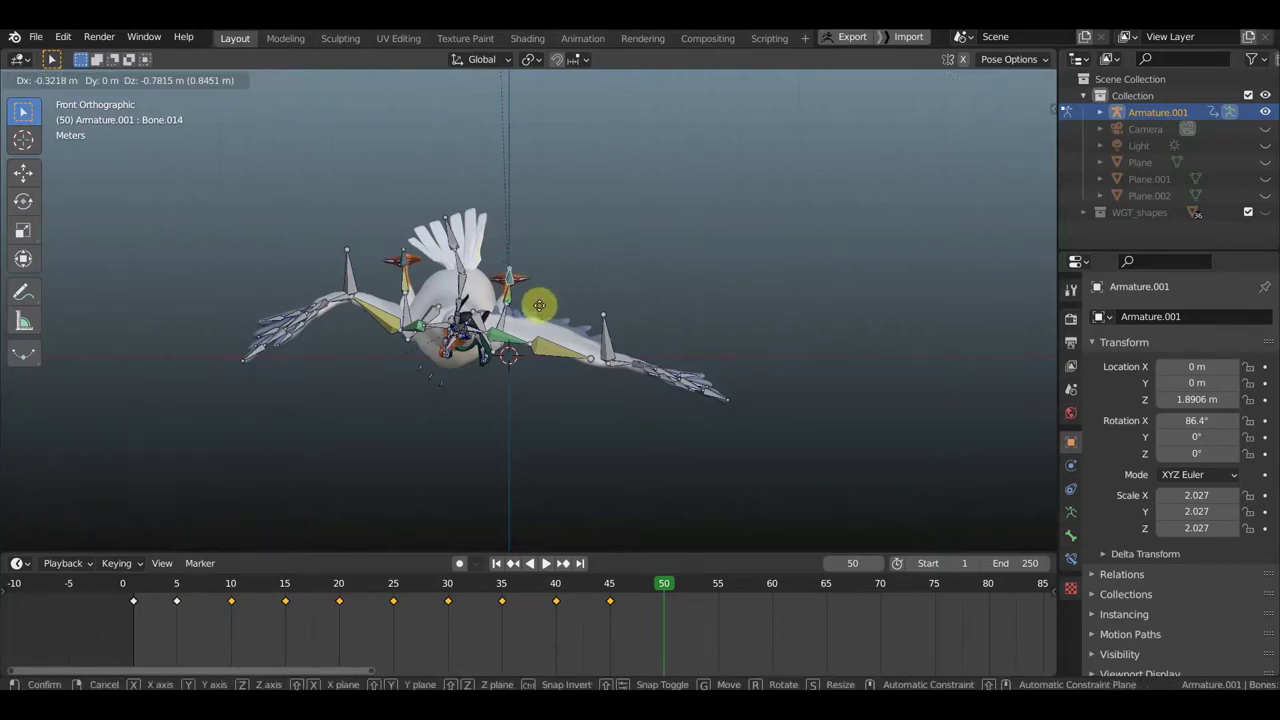
pyautogui.click(541, 307)
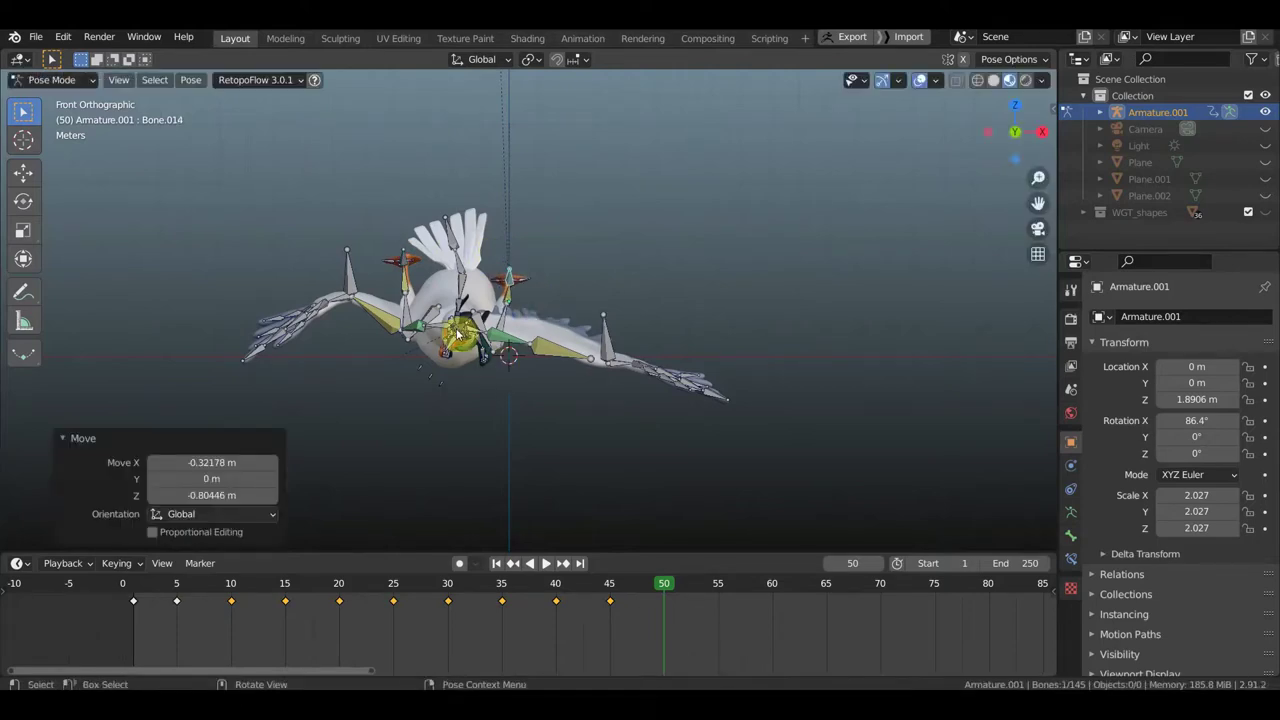
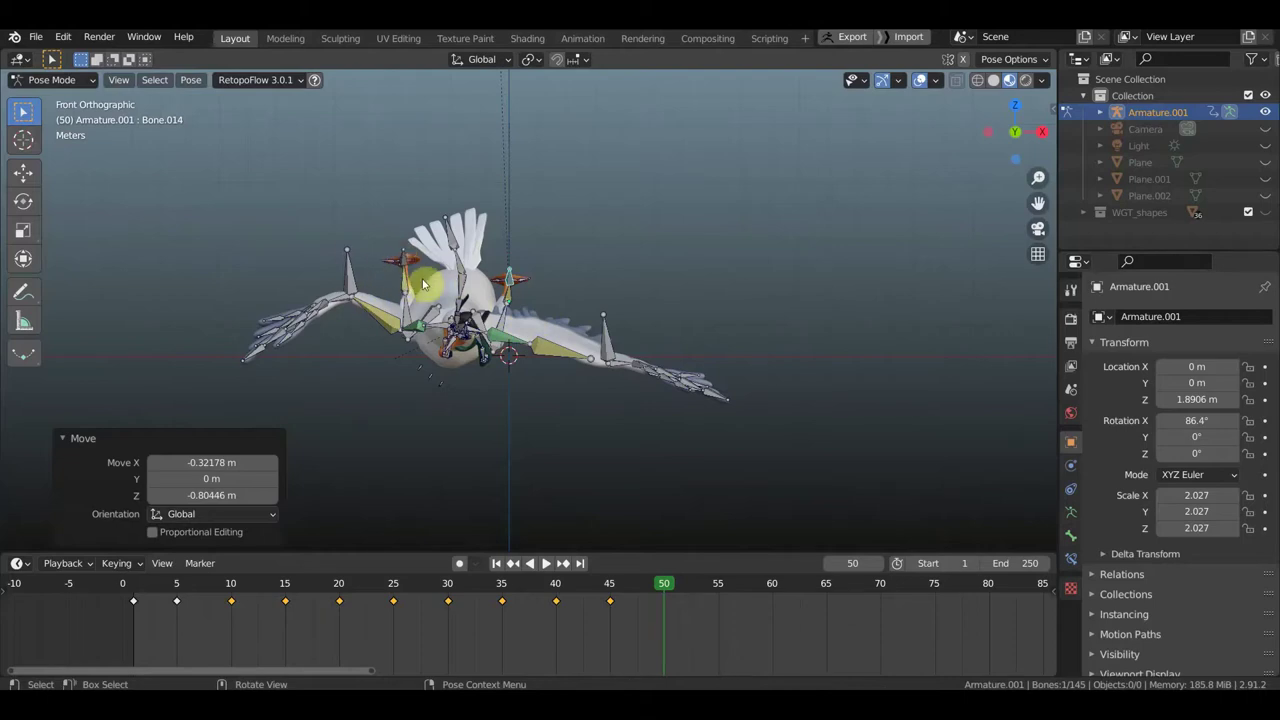
# Step: Move the whole bird rig farther left, keyframe it at frame 50, and play the animation
pyautogui.moveTo(632, 307)
pyautogui.mouseDown(button='middle')
pyautogui.moveTo(480, 313)
pyautogui.moveTo(491, 309)
pyautogui.mouseUp(button='middle')
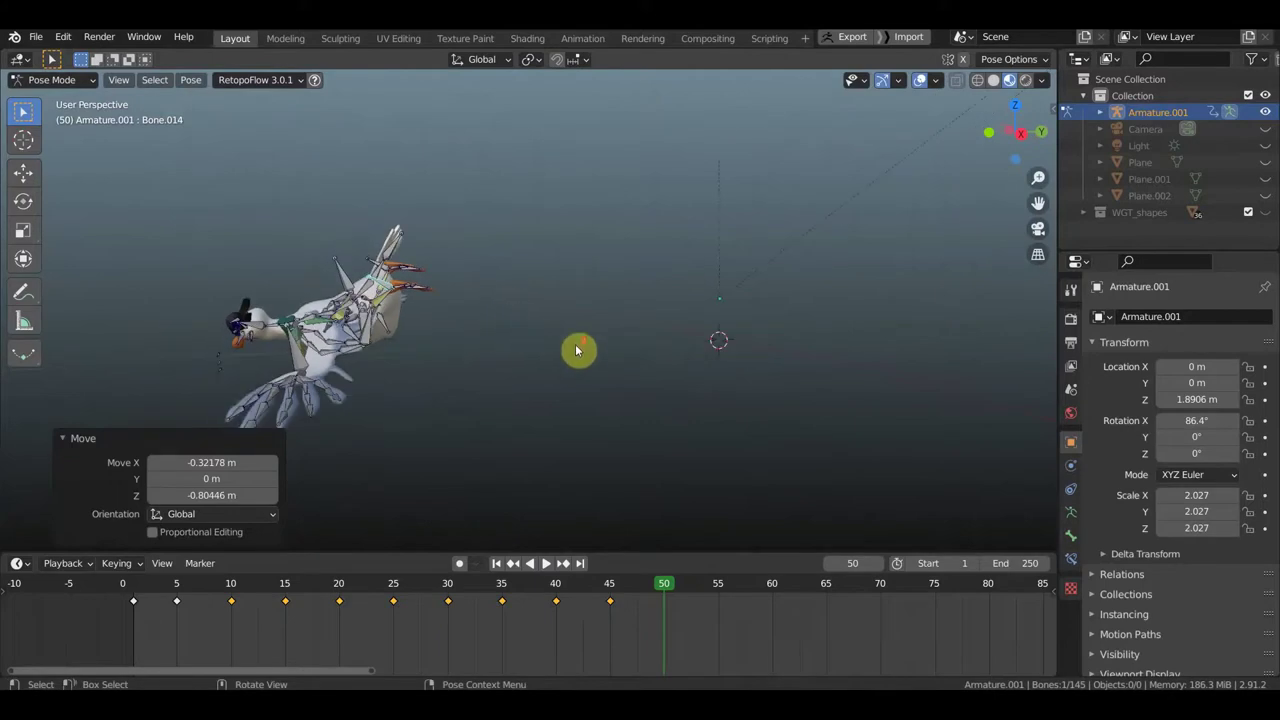
pyautogui.scroll(-3, 575, 350)
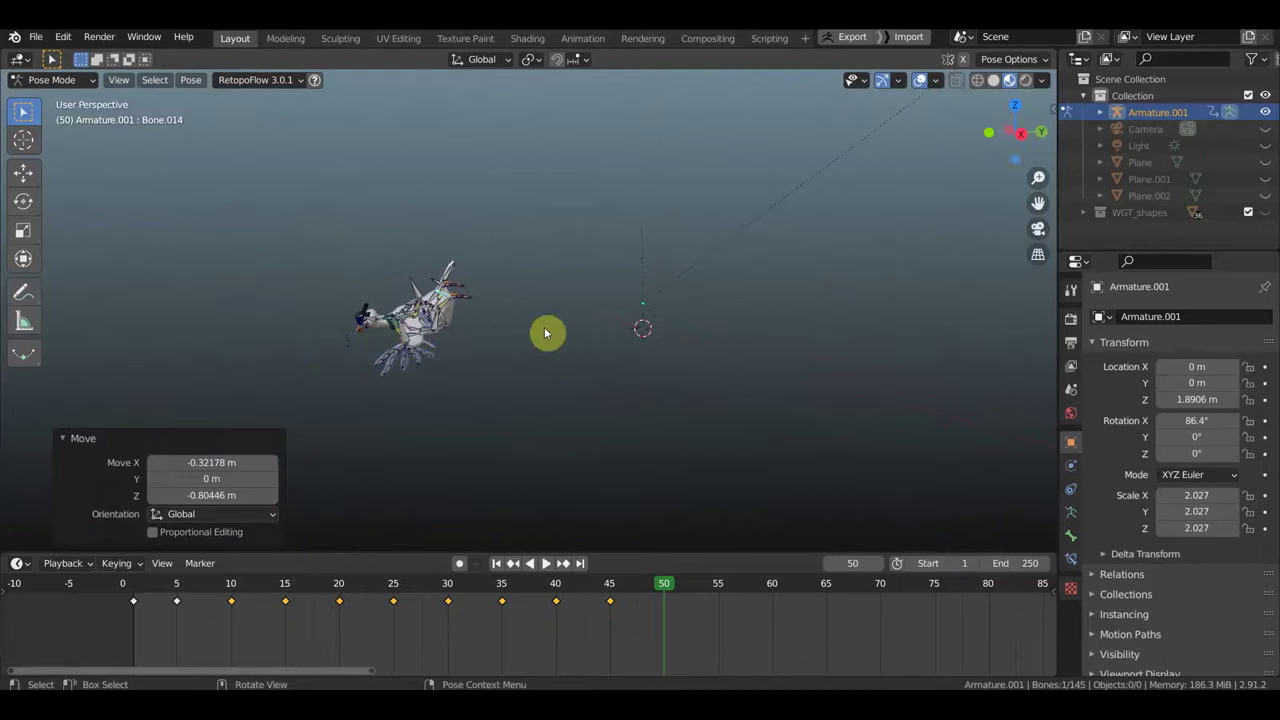
pyautogui.press('a')
pyautogui.press('g')
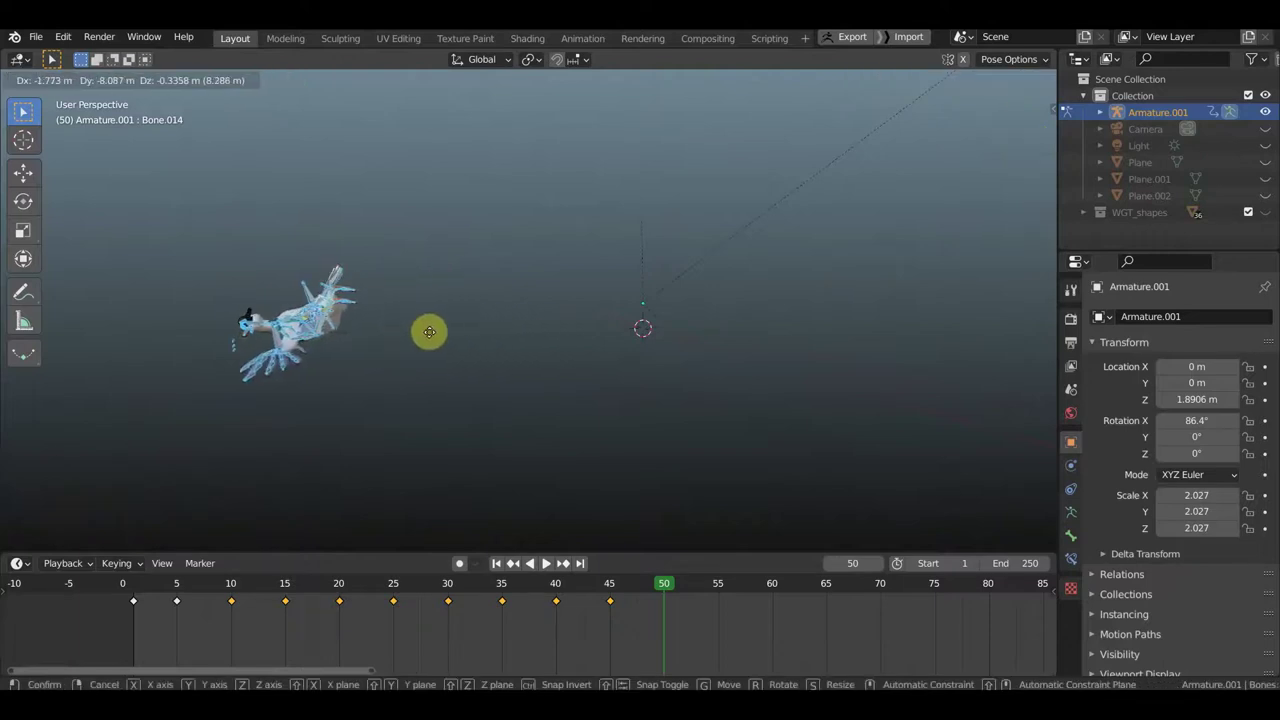
pyautogui.click(441, 338)
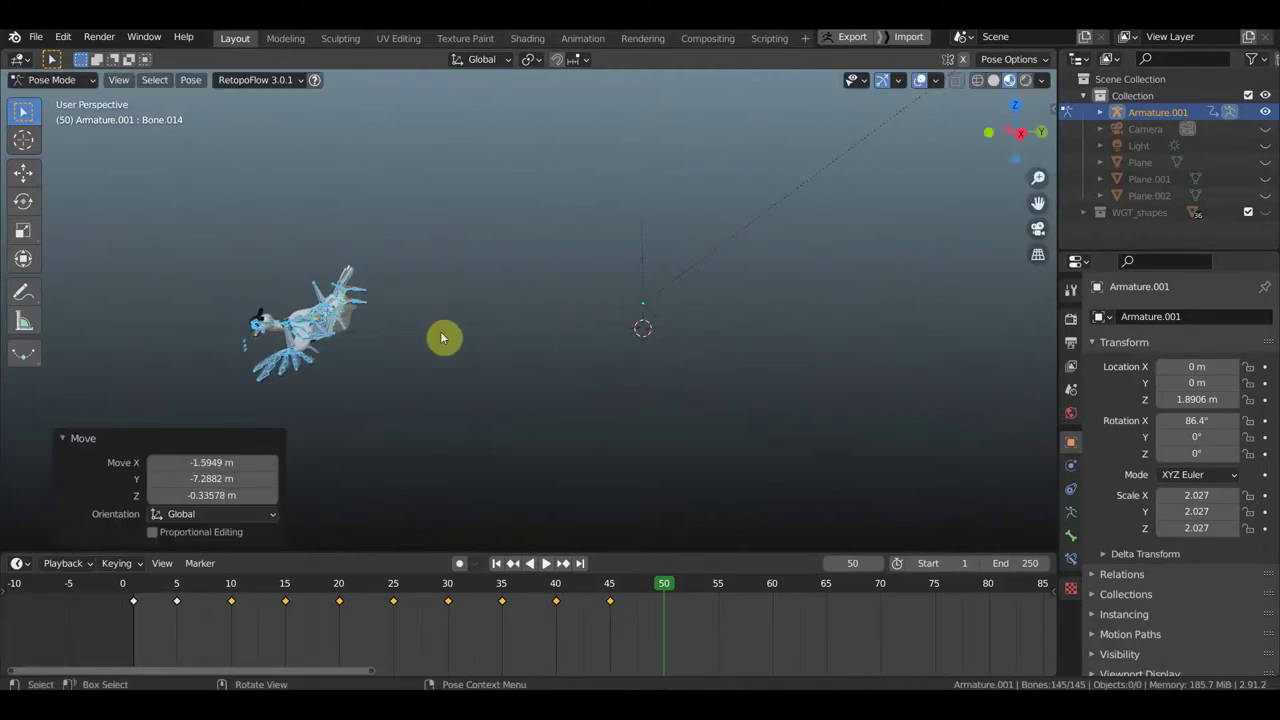
pyautogui.press('i')
pyautogui.click(440, 331)
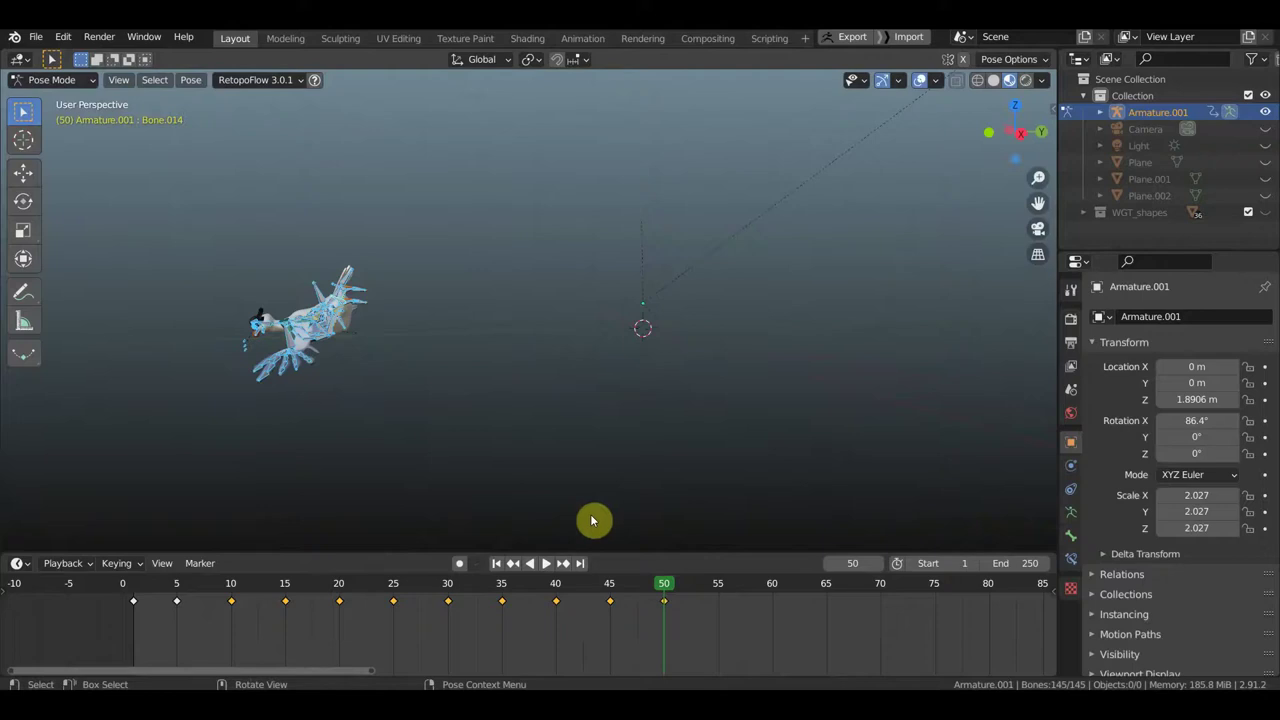
pyautogui.hotkey('ctrl', 'shift', 'space')
# Step: At frame 35, rotate one wing bone and tilt a tail bone to -11.6°
pyautogui.moveTo(441, 600); pyautogui.dragTo(644, 621)
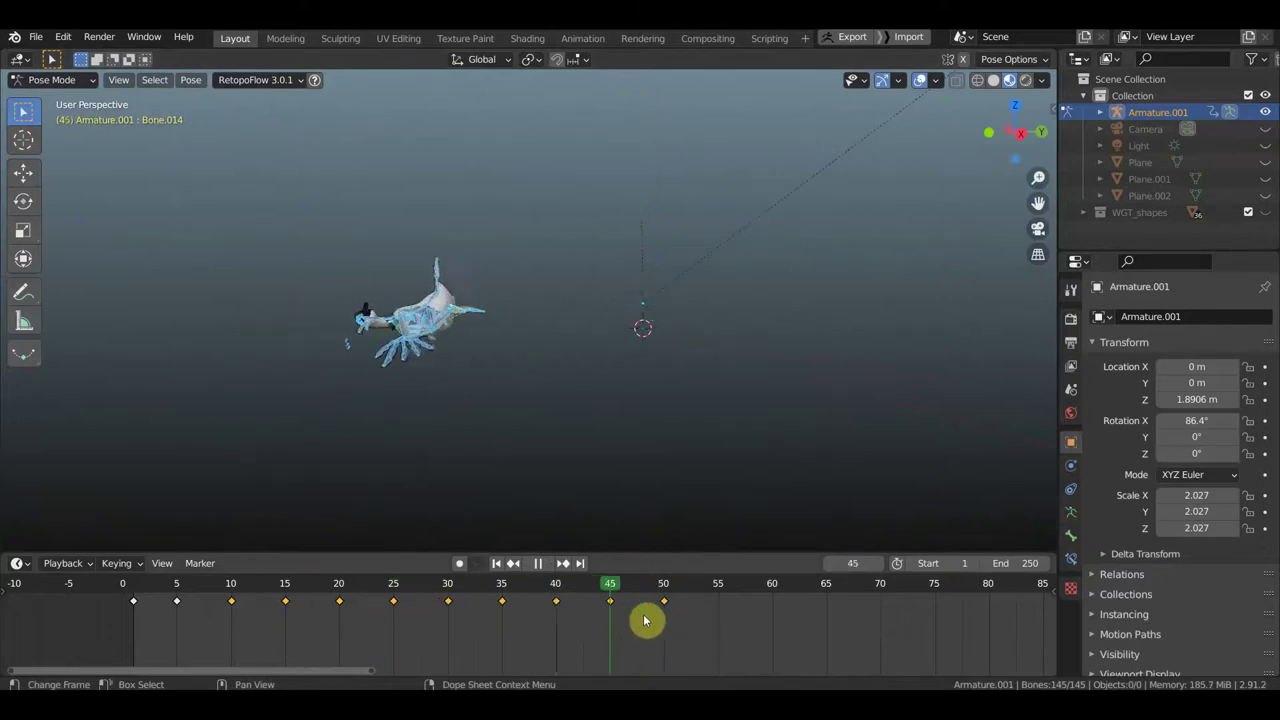
pyautogui.moveTo(652, 624); pyautogui.dragTo(663, 610)
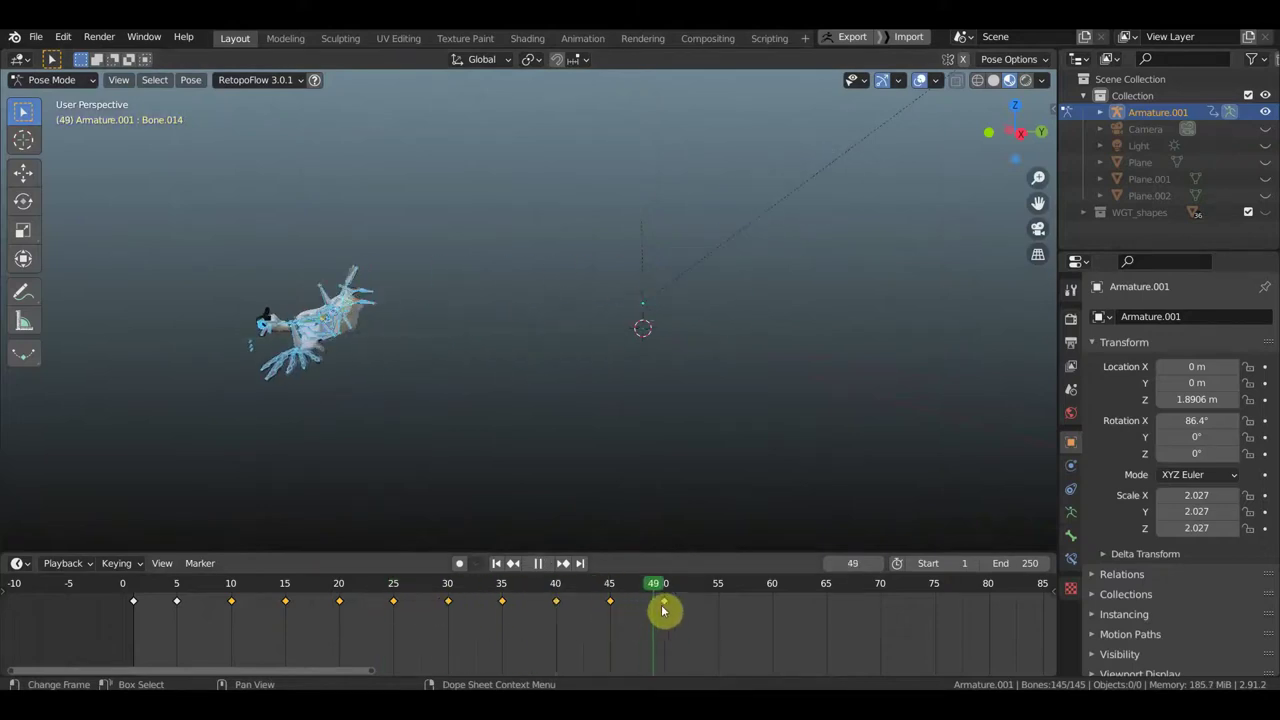
pyautogui.moveTo(563, 419)
pyautogui.mouseDown(button='middle')
pyautogui.moveTo(673, 432)
pyautogui.moveTo(743, 403)
pyautogui.mouseUp(button='middle')
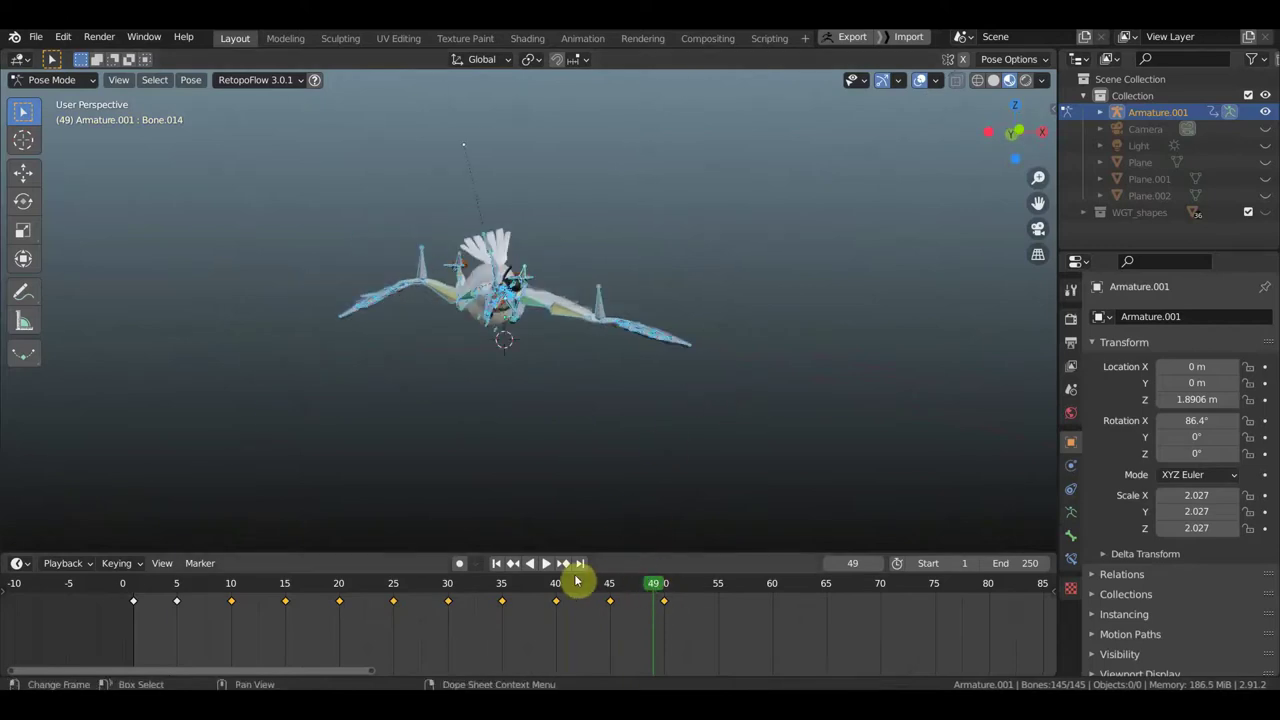
pyautogui.moveTo(655, 590); pyautogui.dragTo(503, 592)
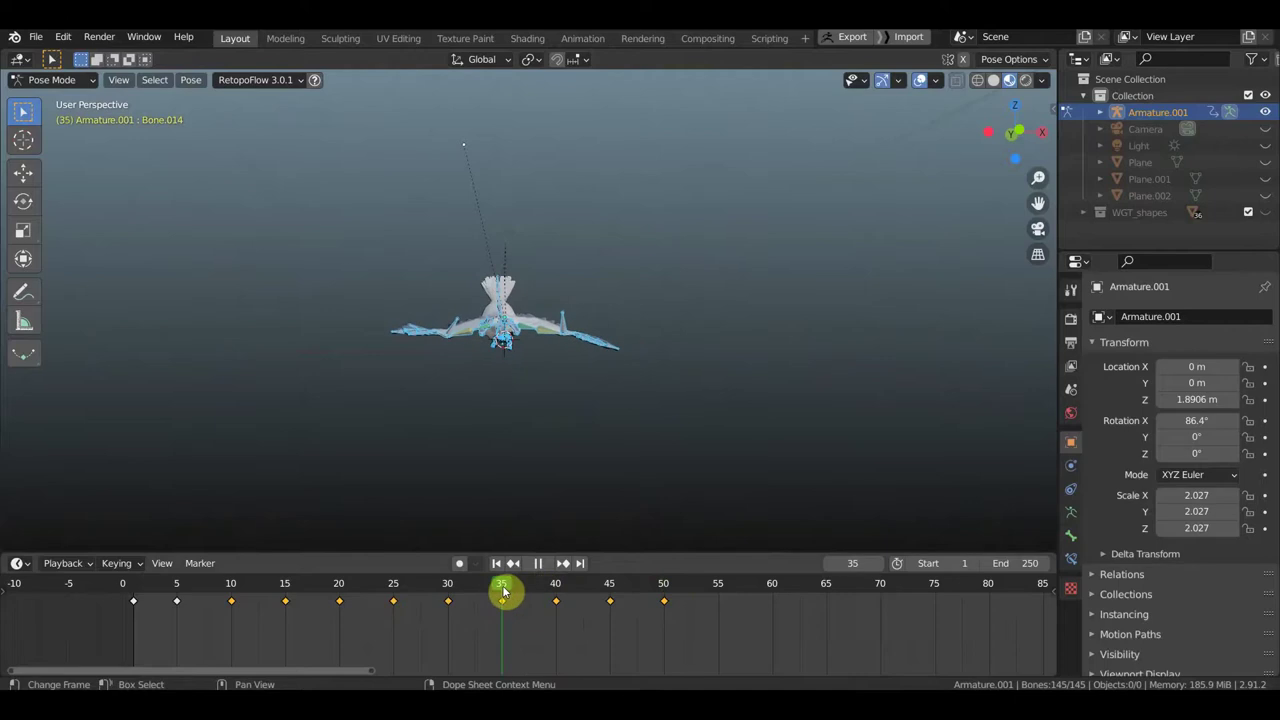
pyautogui.scroll(4, 543, 508)
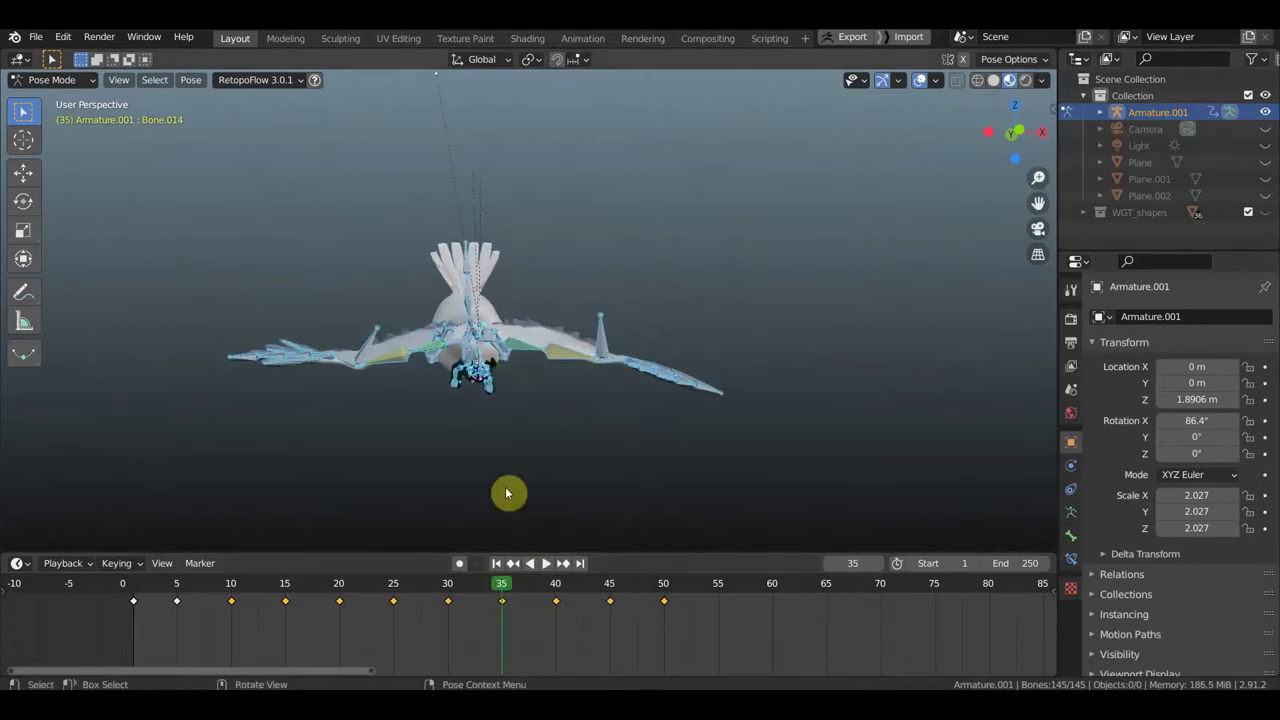
pyautogui.click(624, 327)
pyautogui.press('r')
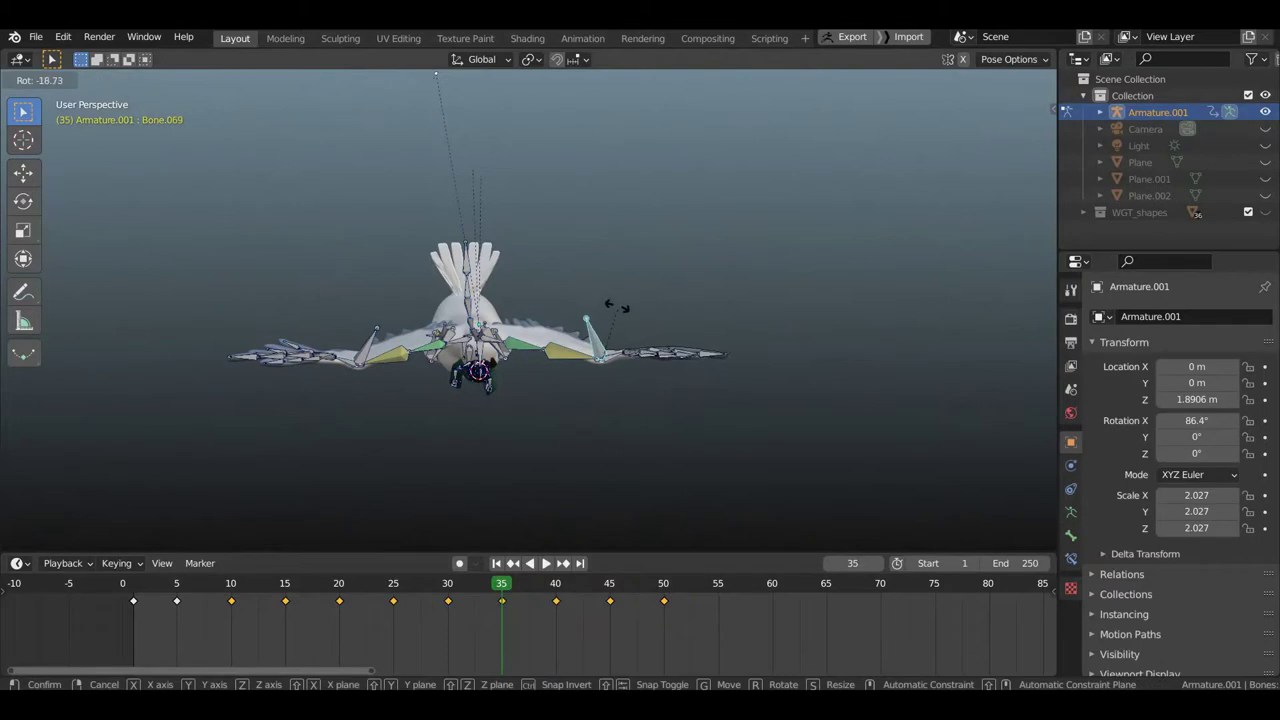
pyautogui.click(614, 306)
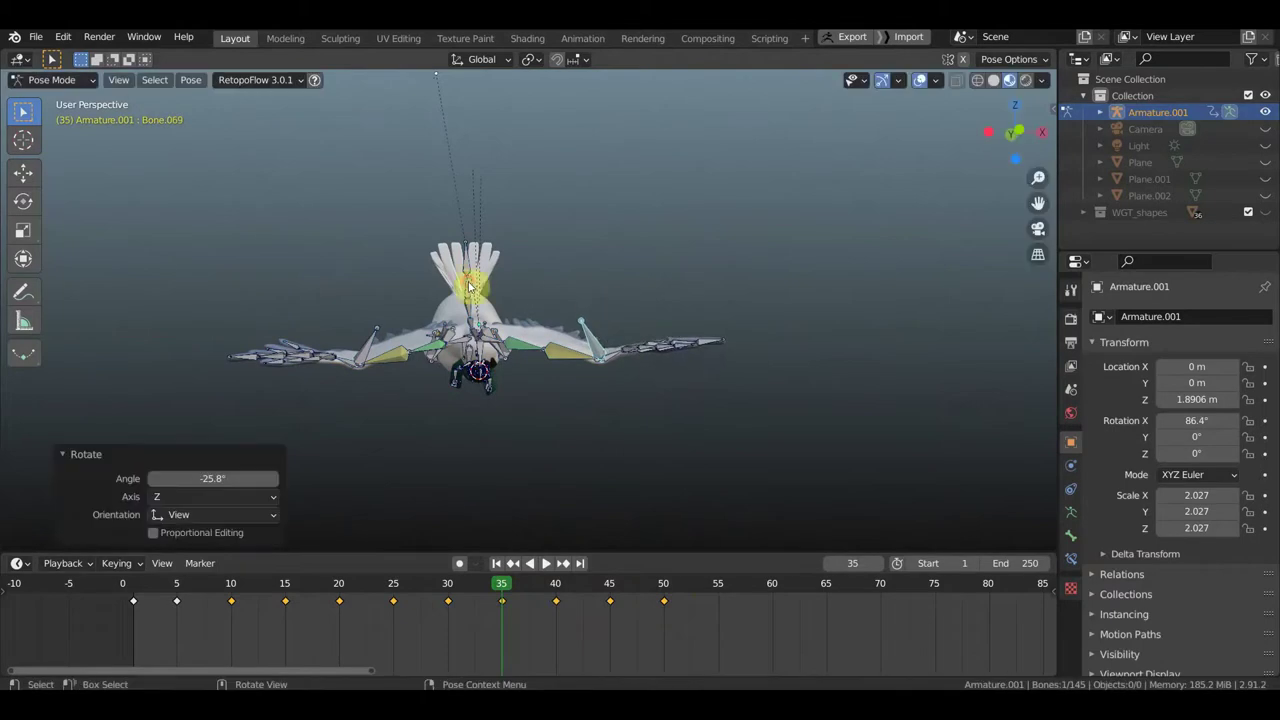
pyautogui.press('i')
pyautogui.click(470, 265)
pyautogui.press('r')
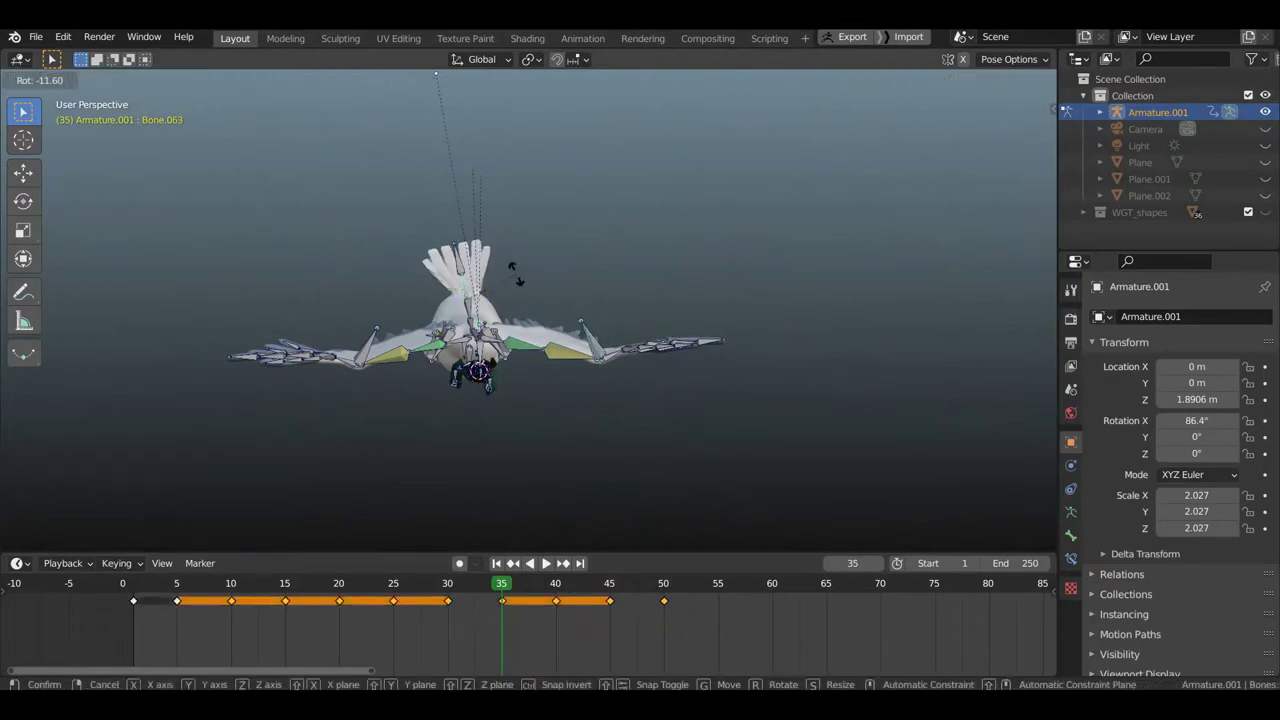
pyautogui.click(518, 279)
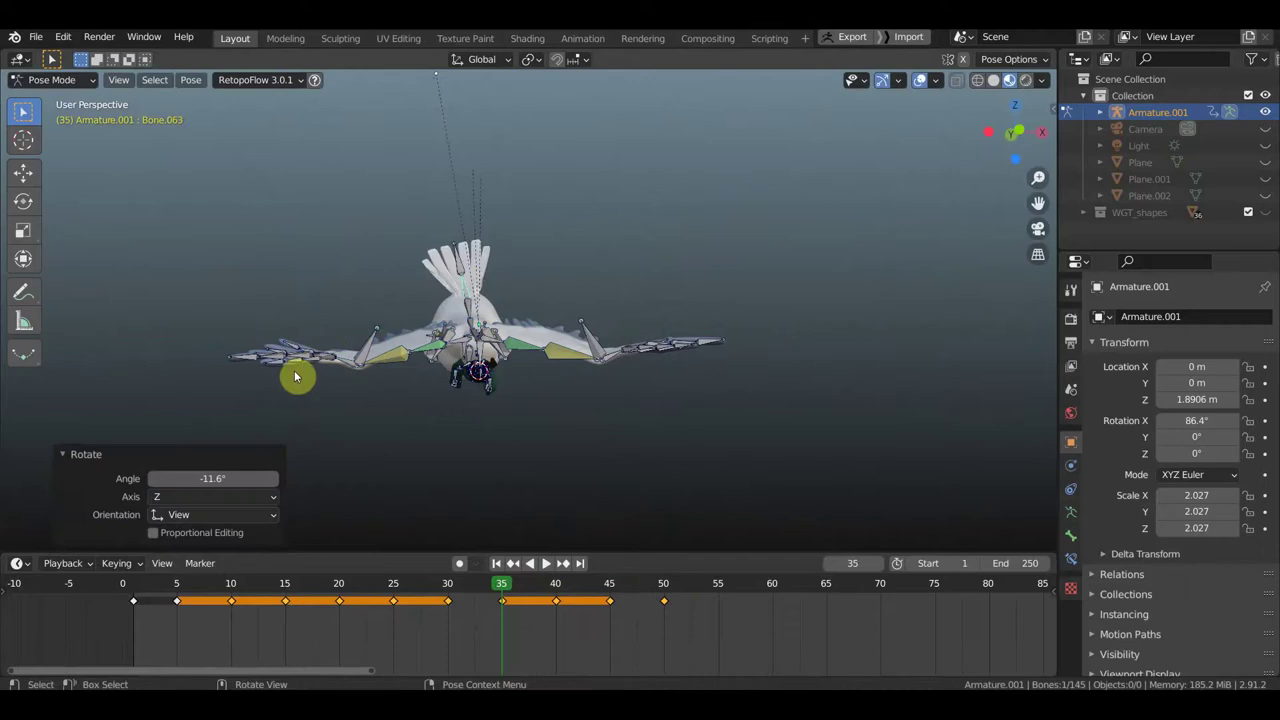
# Step: Rotate the left wing bones by 15.7° and raise the right wing bones by -34.8°
pyautogui.moveTo(284, 376); pyautogui.dragTo(200, 294)
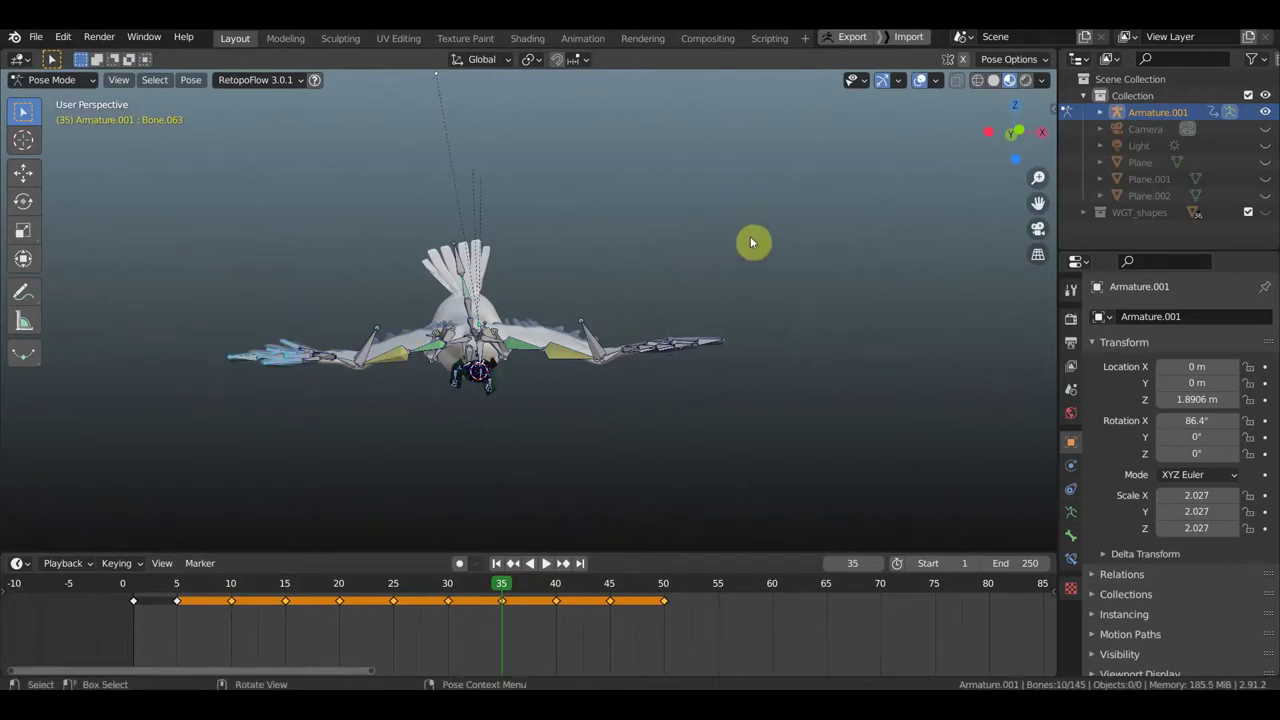
pyautogui.press('r')
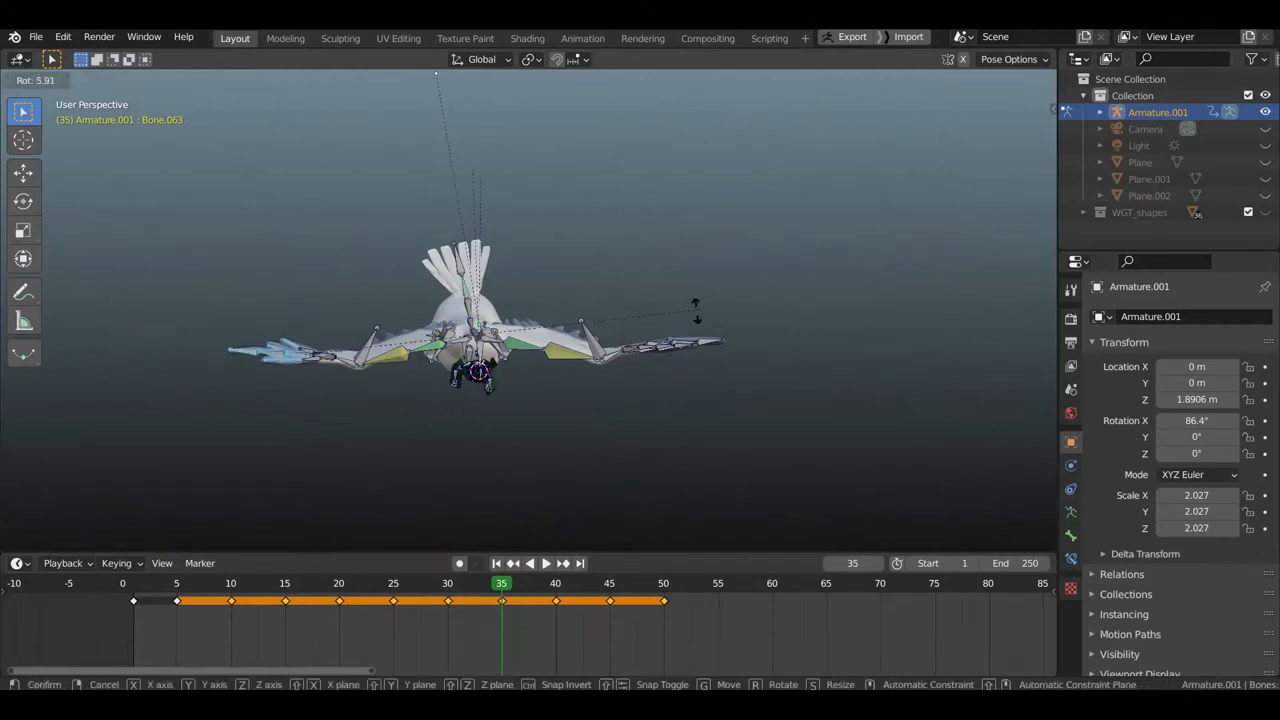
pyautogui.click(452, 362)
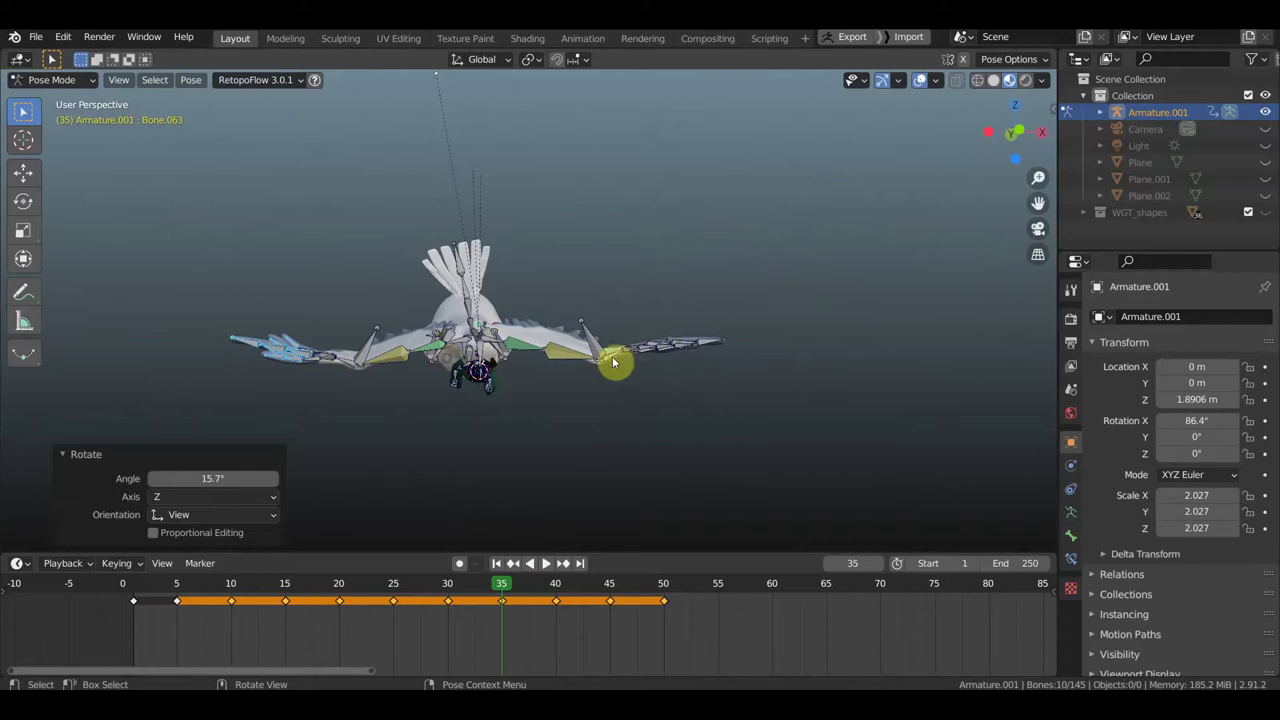
pyautogui.moveTo(711, 362); pyautogui.dragTo(668, 310)
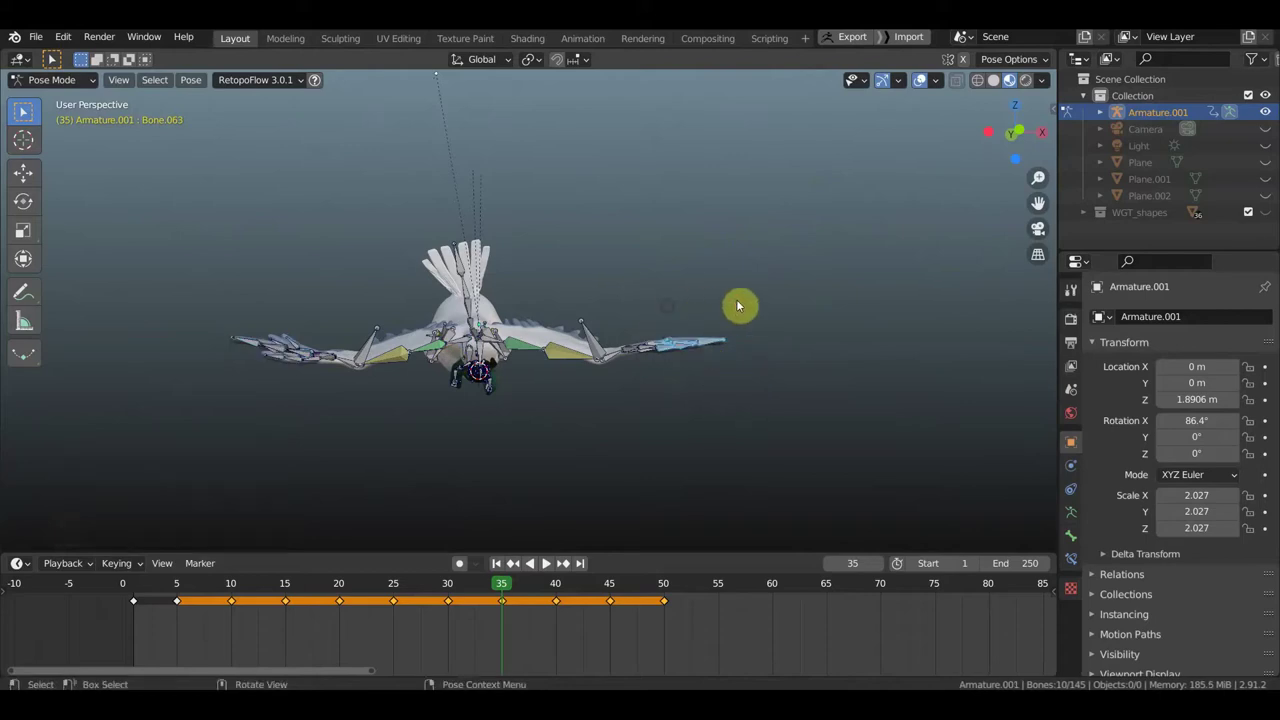
pyautogui.press('r')
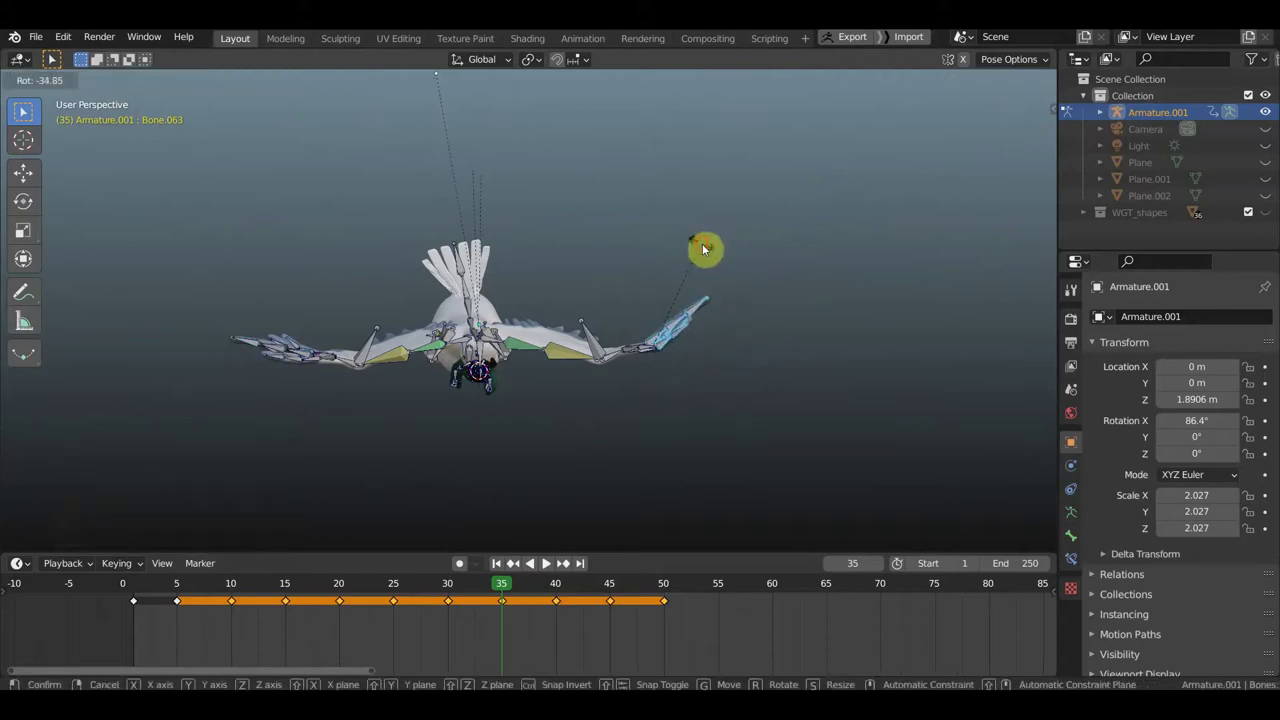
pyautogui.click(703, 249)
# Step: Select all bones and keyframe the whole flapping pose at frame 35
pyautogui.moveTo(543, 400)
pyautogui.mouseDown(button='middle')
pyautogui.moveTo(698, 407)
pyautogui.moveTo(537, 404)
pyautogui.mouseUp(button='middle')
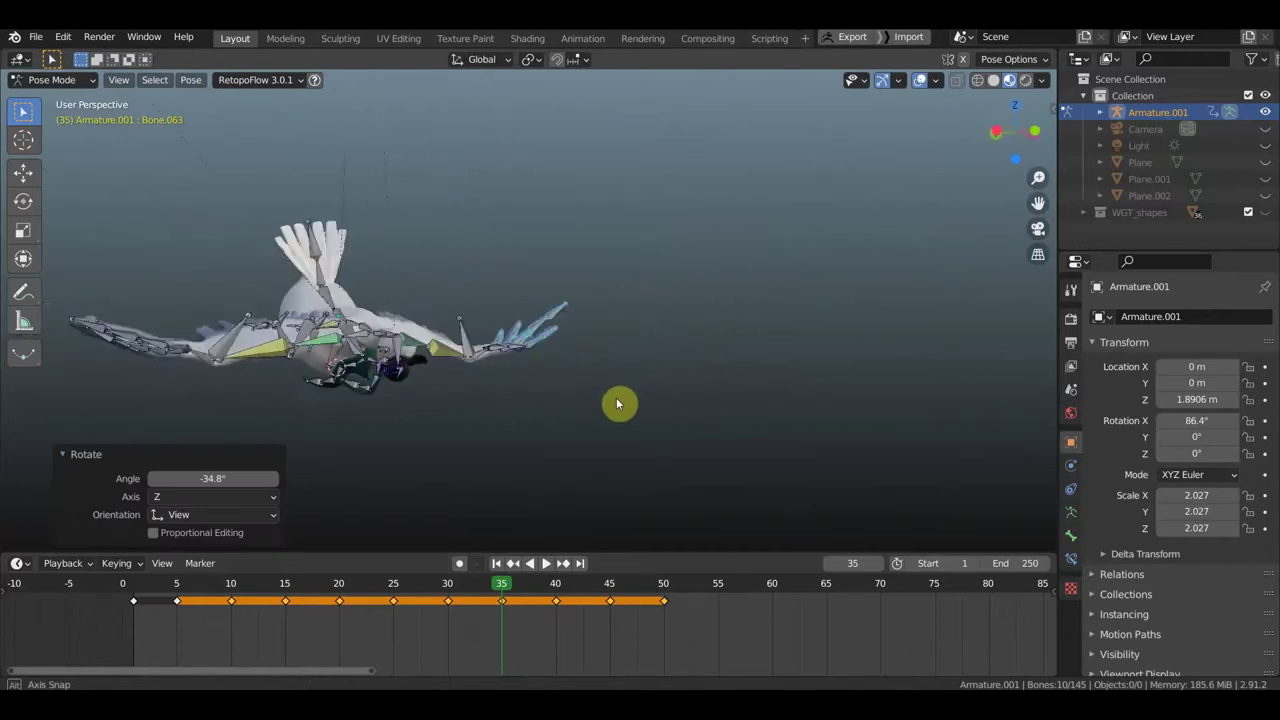
pyautogui.press('a')
pyautogui.press('i')
pyautogui.click(536, 401)
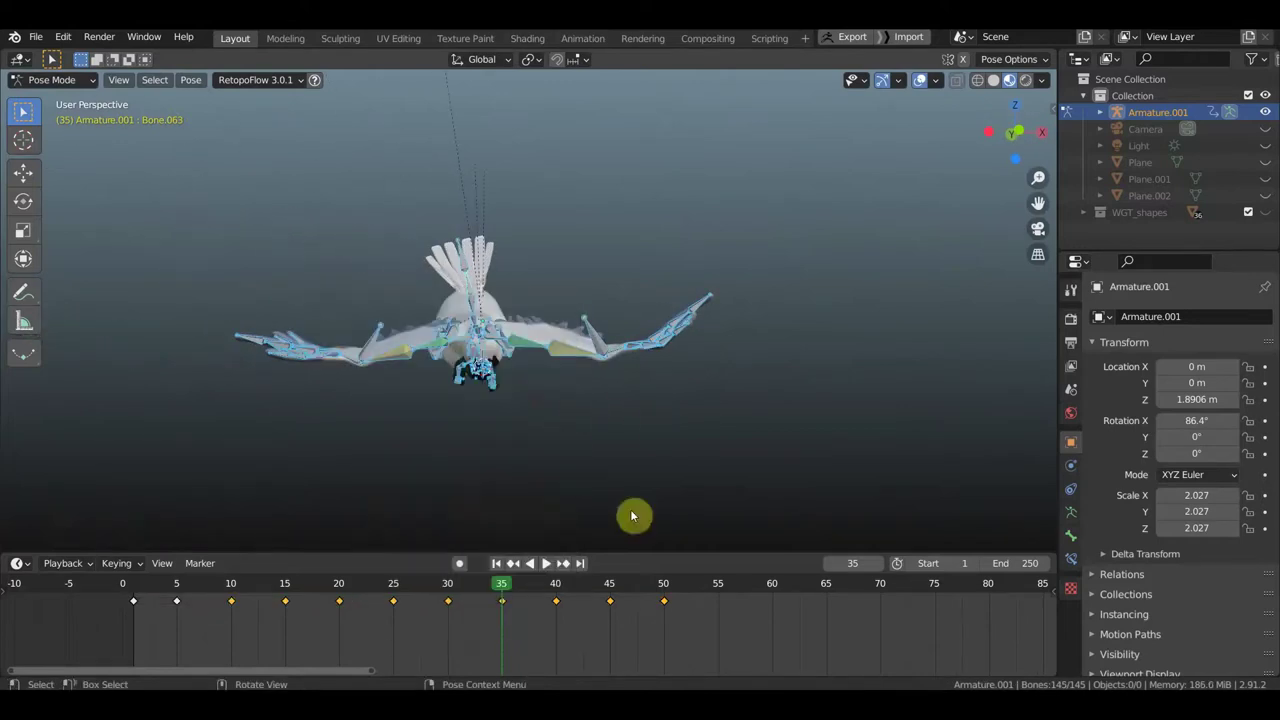
# Step: Play back from frame 21 to check the flap, then recentre the view on the bird
pyautogui.moveTo(531, 606); pyautogui.dragTo(349, 586)
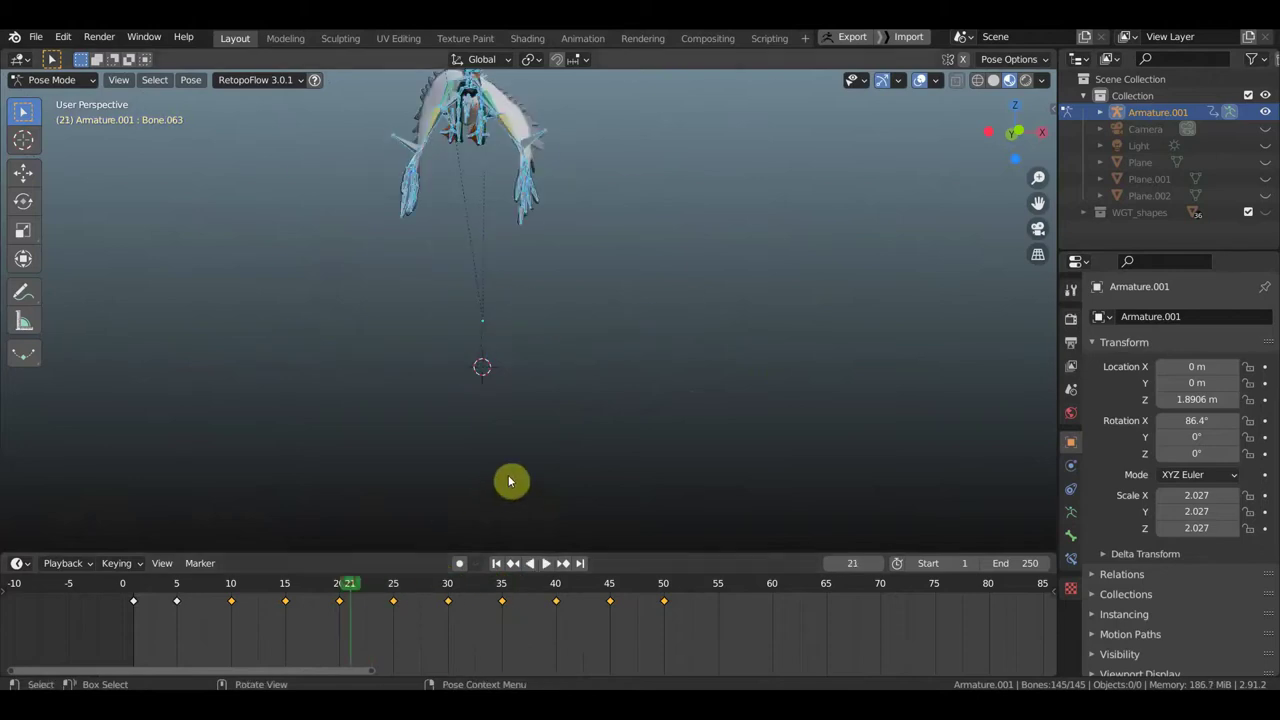
pyautogui.press('space')
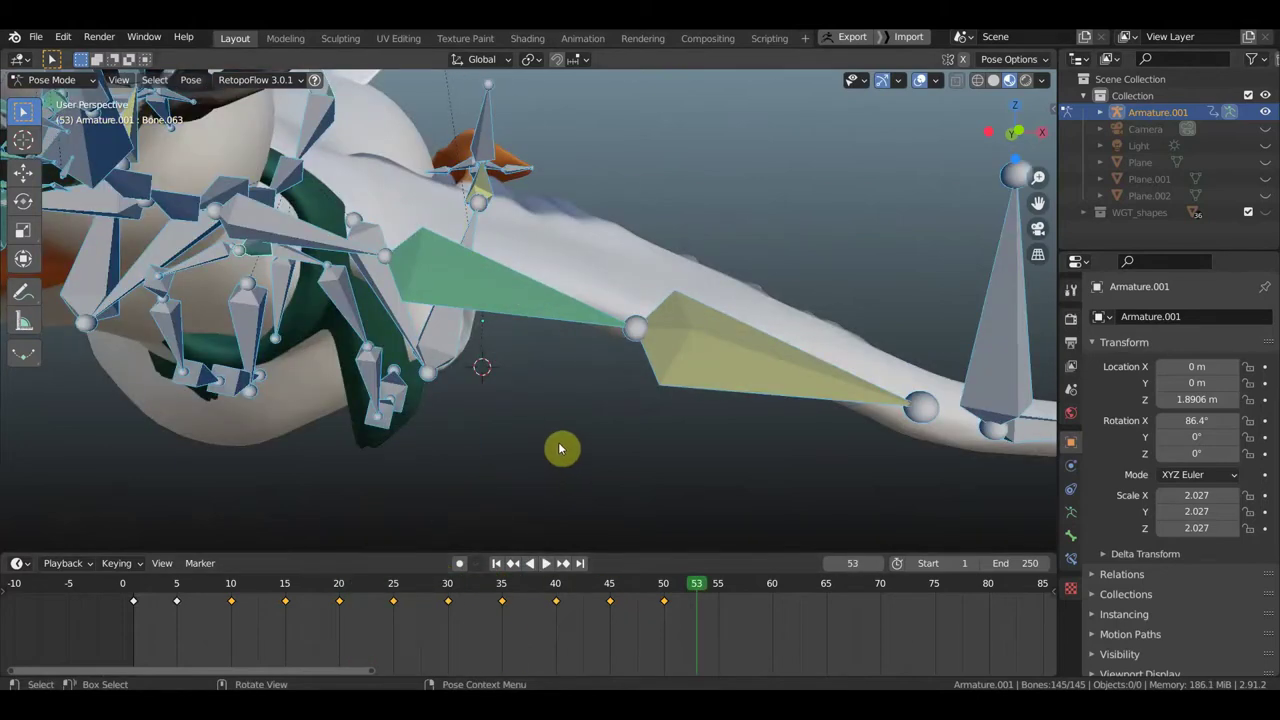
pyautogui.scroll(-8, 562, 440)
pyautogui.scroll(-2, 330, 290)
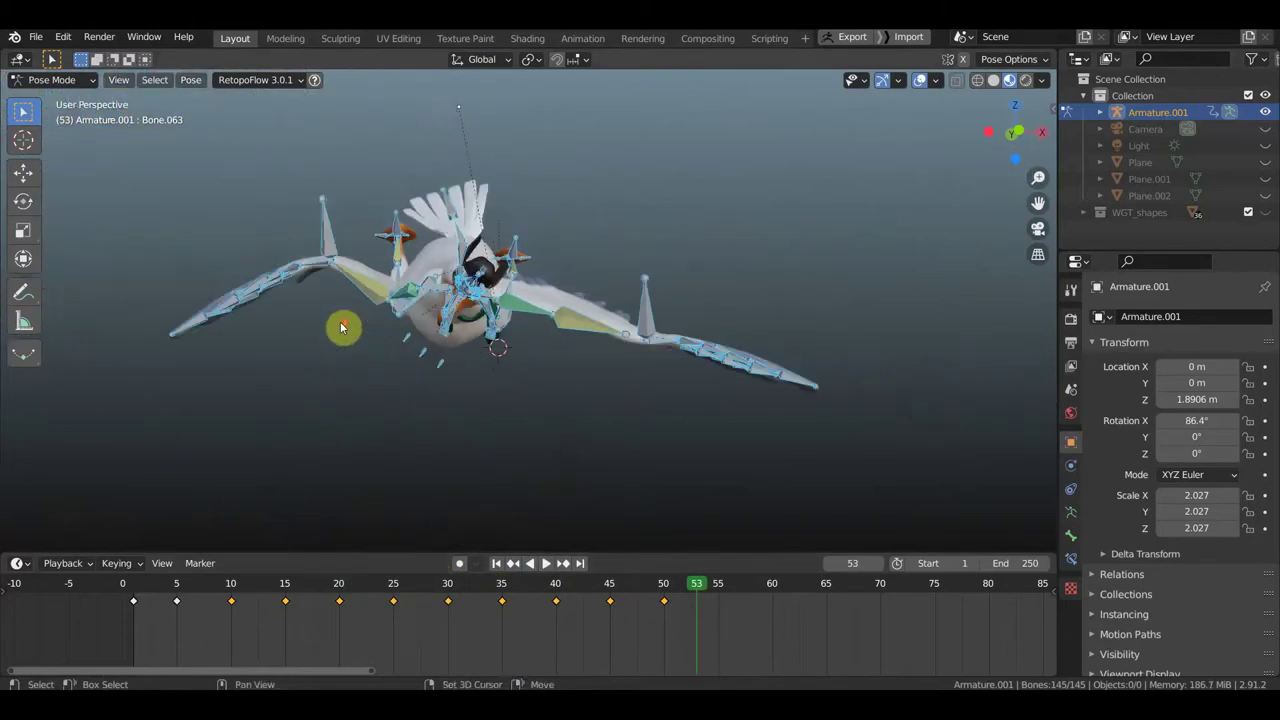
pyautogui.keyDown('shift'); pyautogui.moveTo(340, 328); pyautogui.dragTo(428, 314, button='middle'); pyautogui.keyUp('shift')
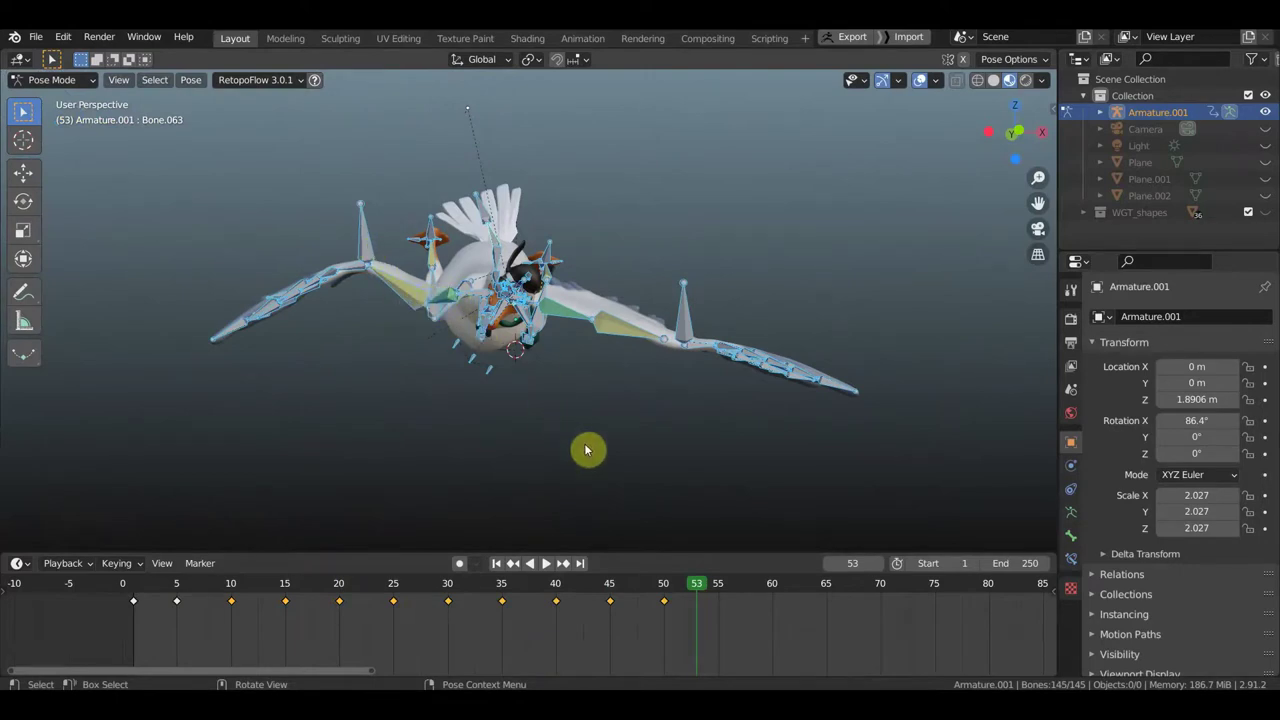
# Step: At frame 55, raise and rotate a left wing bone into a new place
pyautogui.hotkey('ctrl', 'z')
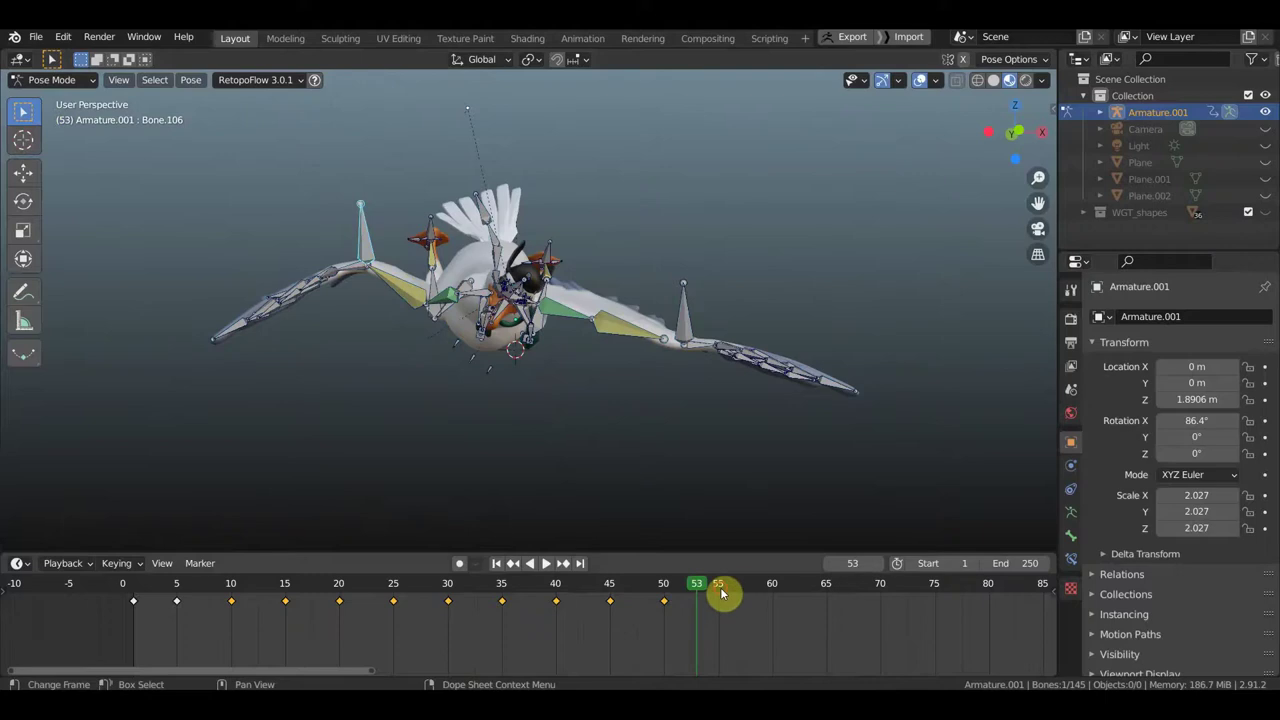
pyautogui.click(719, 593)
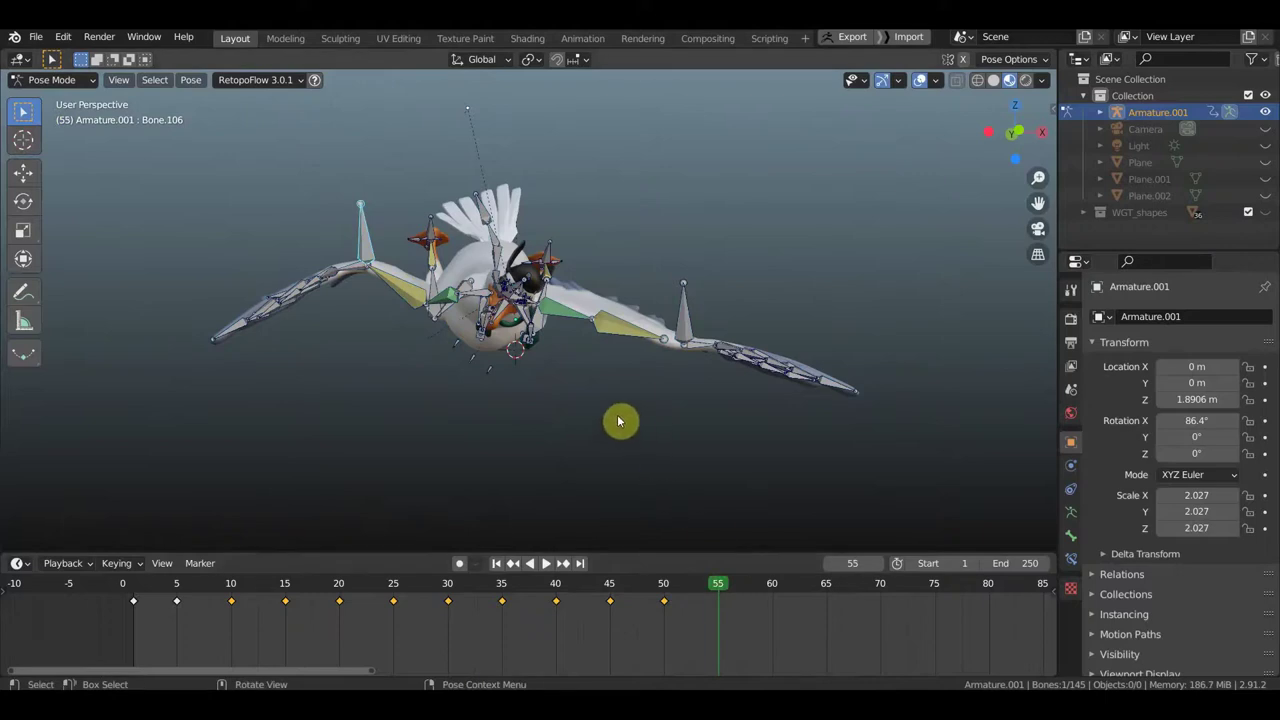
pyautogui.press('g')
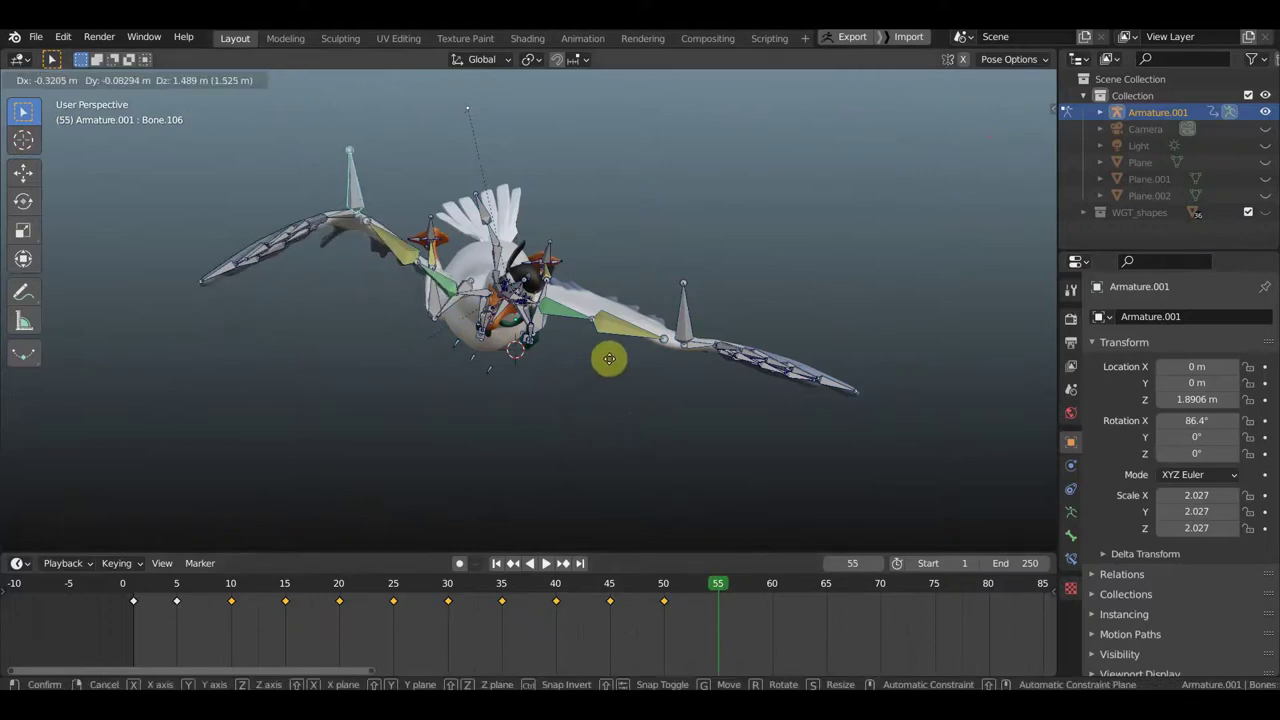
pyautogui.click(609, 363)
pyautogui.press('r')
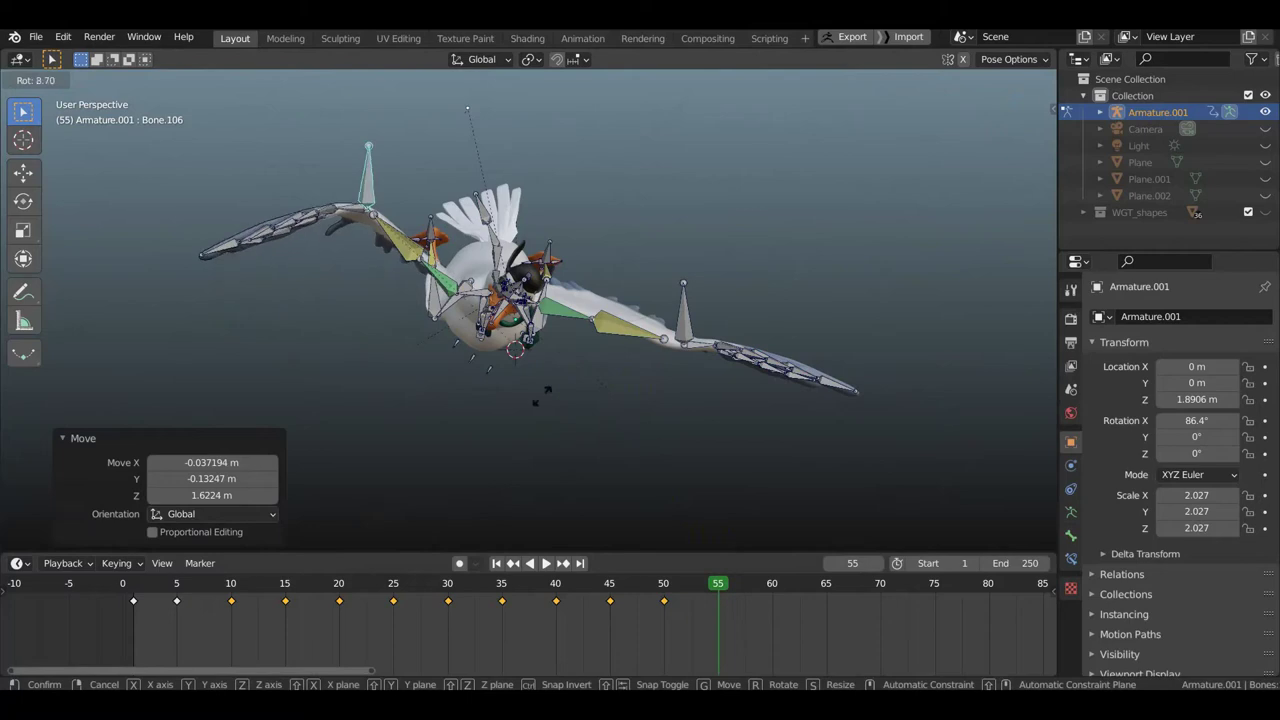
pyautogui.click(215, 372)
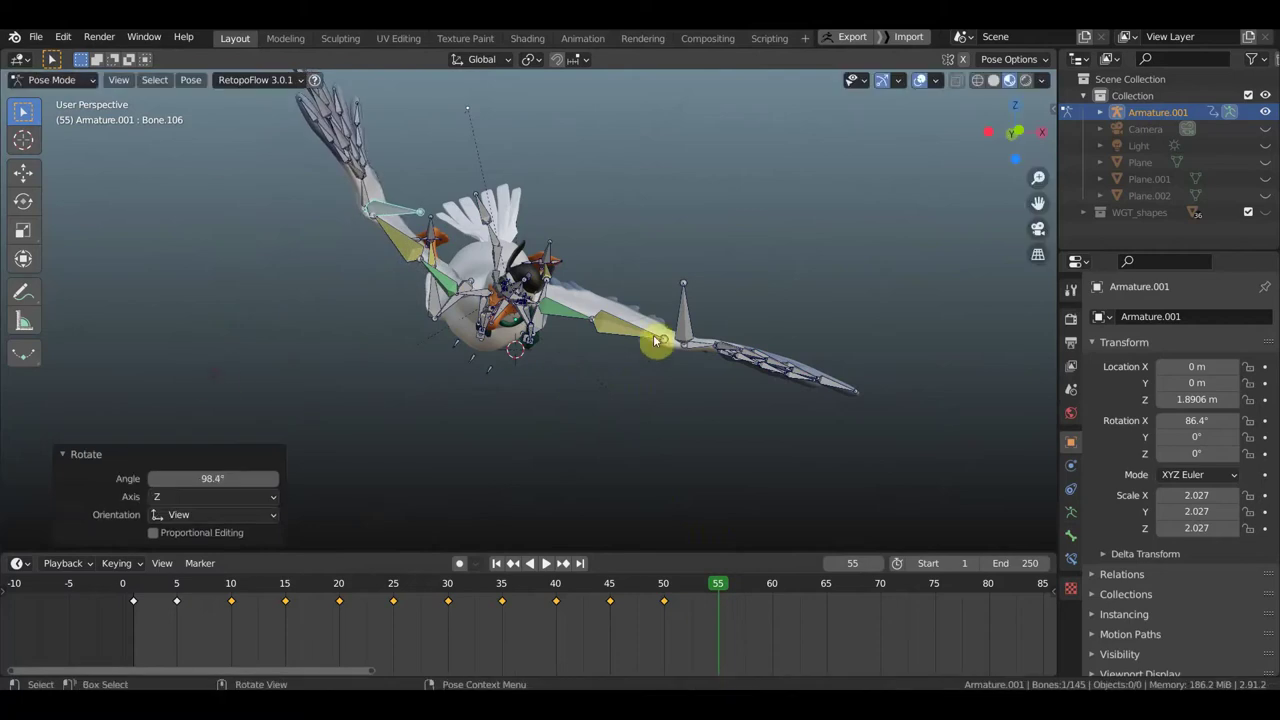
# Step: Rotate another wing bone upward and move it to a new position
pyautogui.click(792, 326)
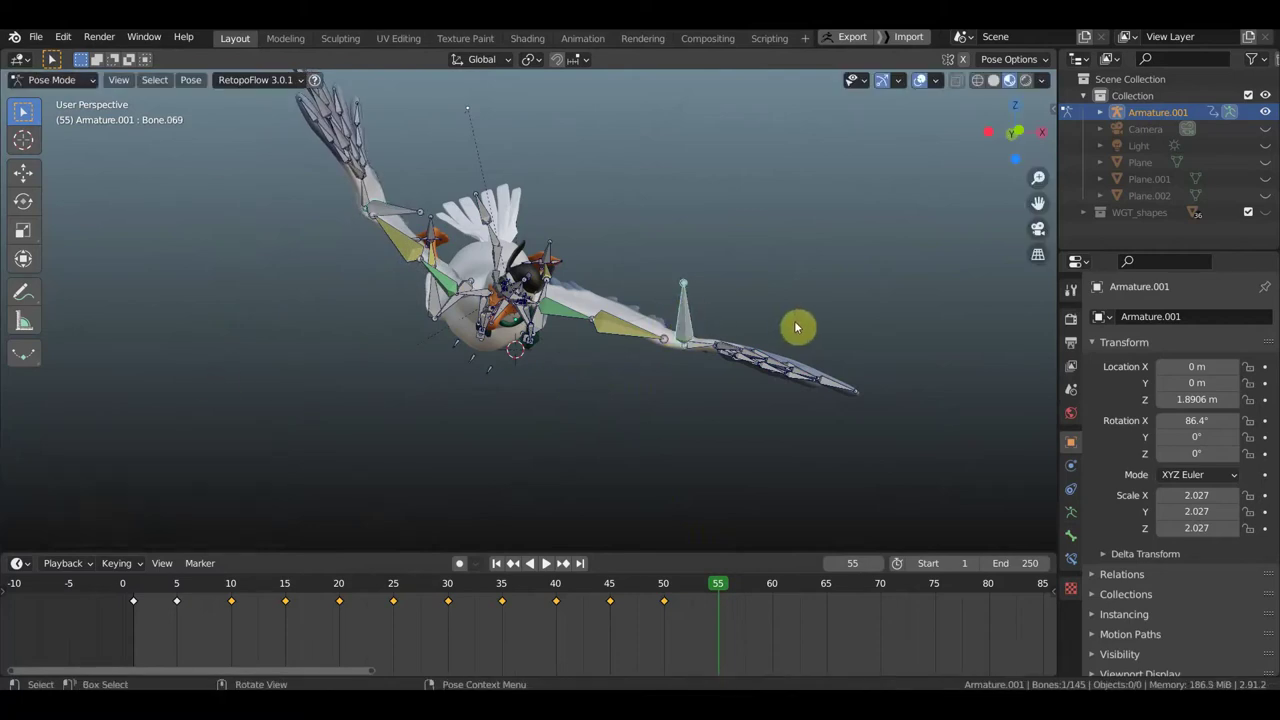
pyautogui.press('r')
pyautogui.click(794, 297)
pyautogui.press('g')
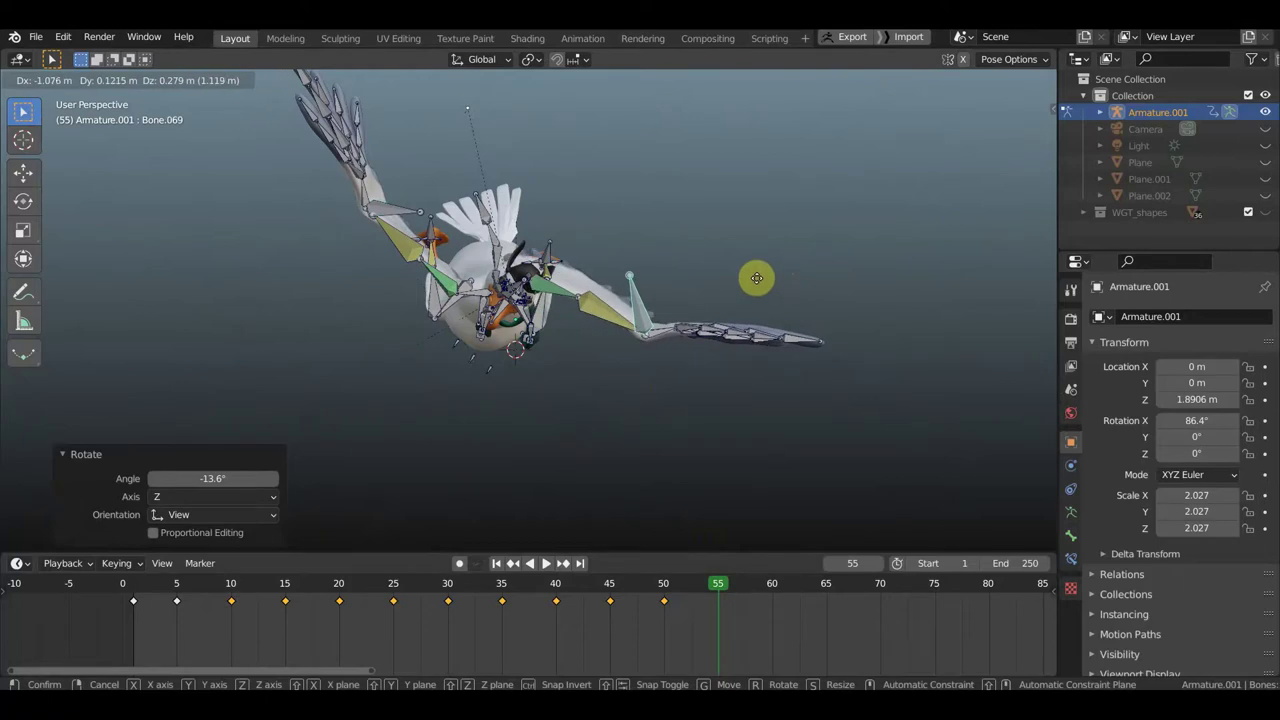
pyautogui.click(600, 278)
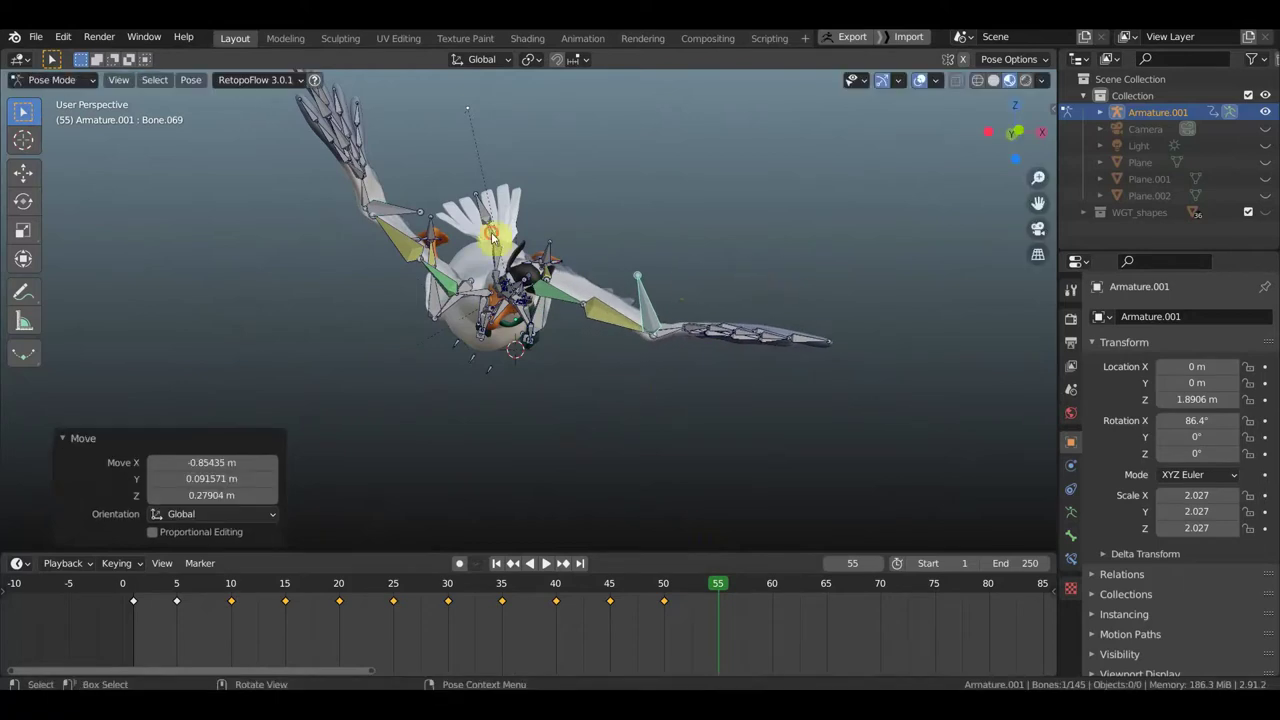
# Step: Rotate the tail feather bones and reposition Bone.018 on the other wing
pyautogui.moveTo(492, 236); pyautogui.dragTo(620, 229)
pyautogui.press('r')
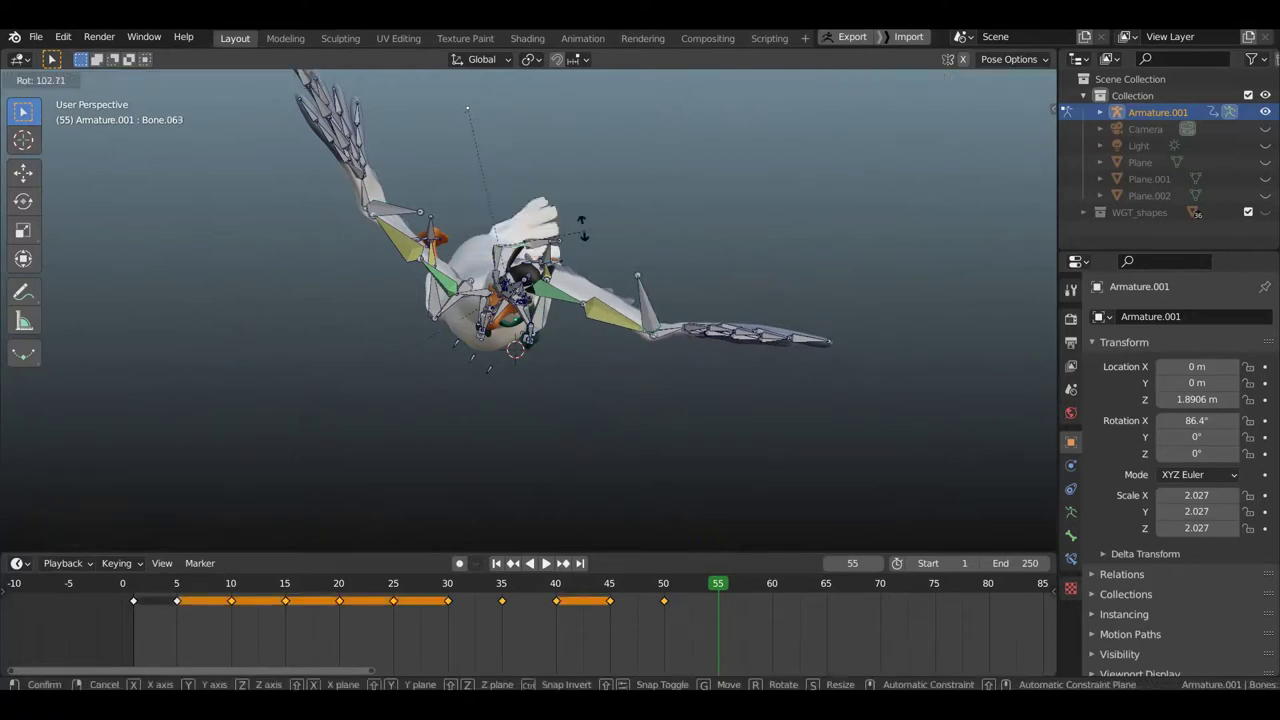
pyautogui.click(497, 220)
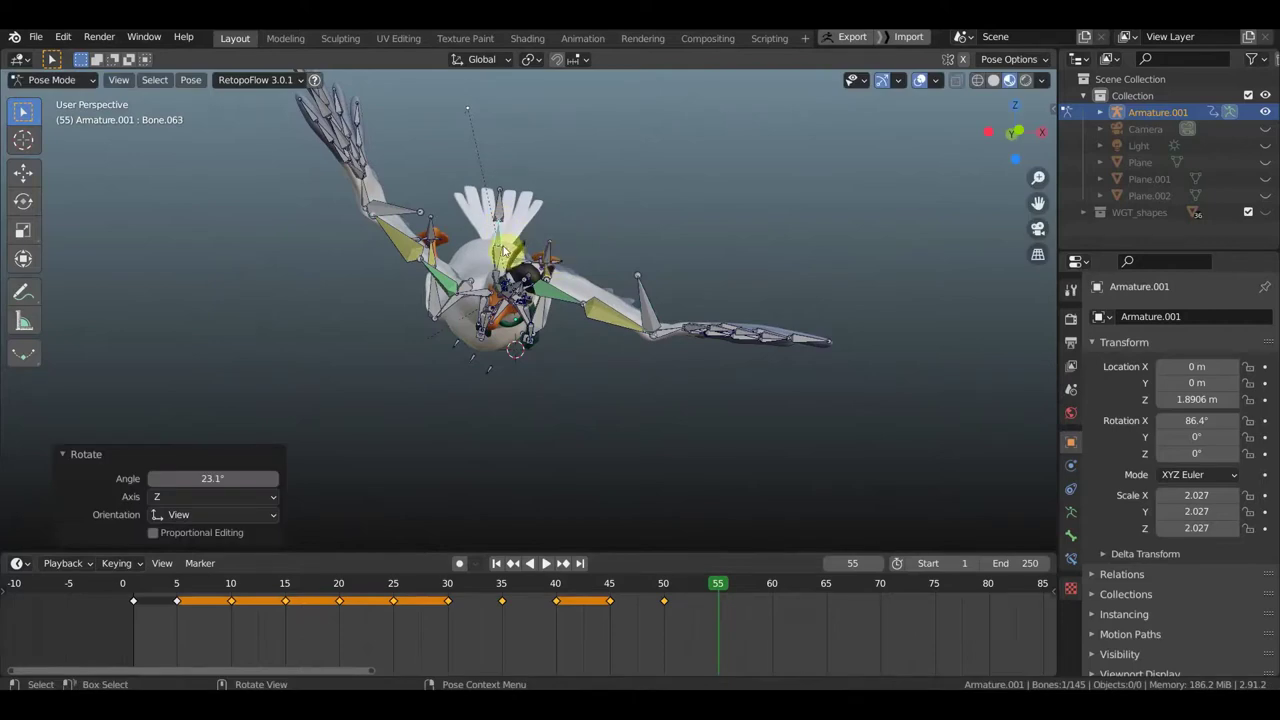
pyautogui.click(512, 260)
pyautogui.moveTo(460, 244); pyautogui.dragTo(430, 240, button='middle')
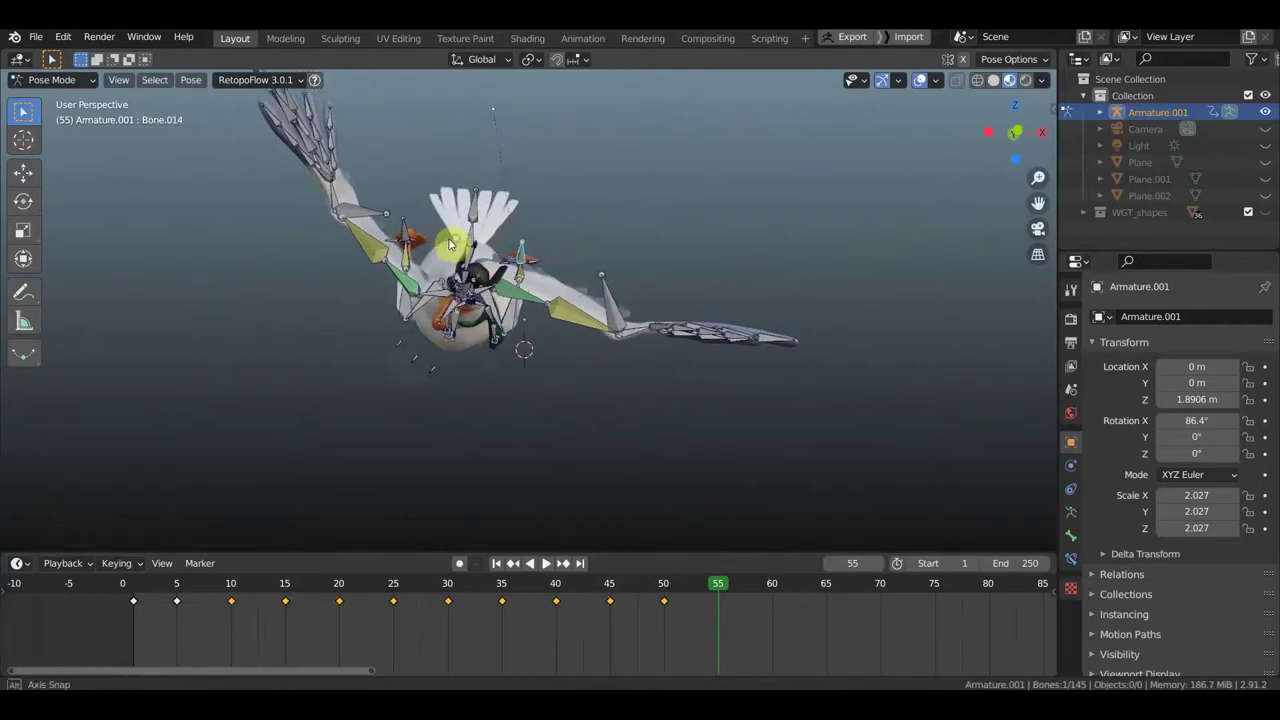
pyautogui.click(395, 233)
pyautogui.press('g')
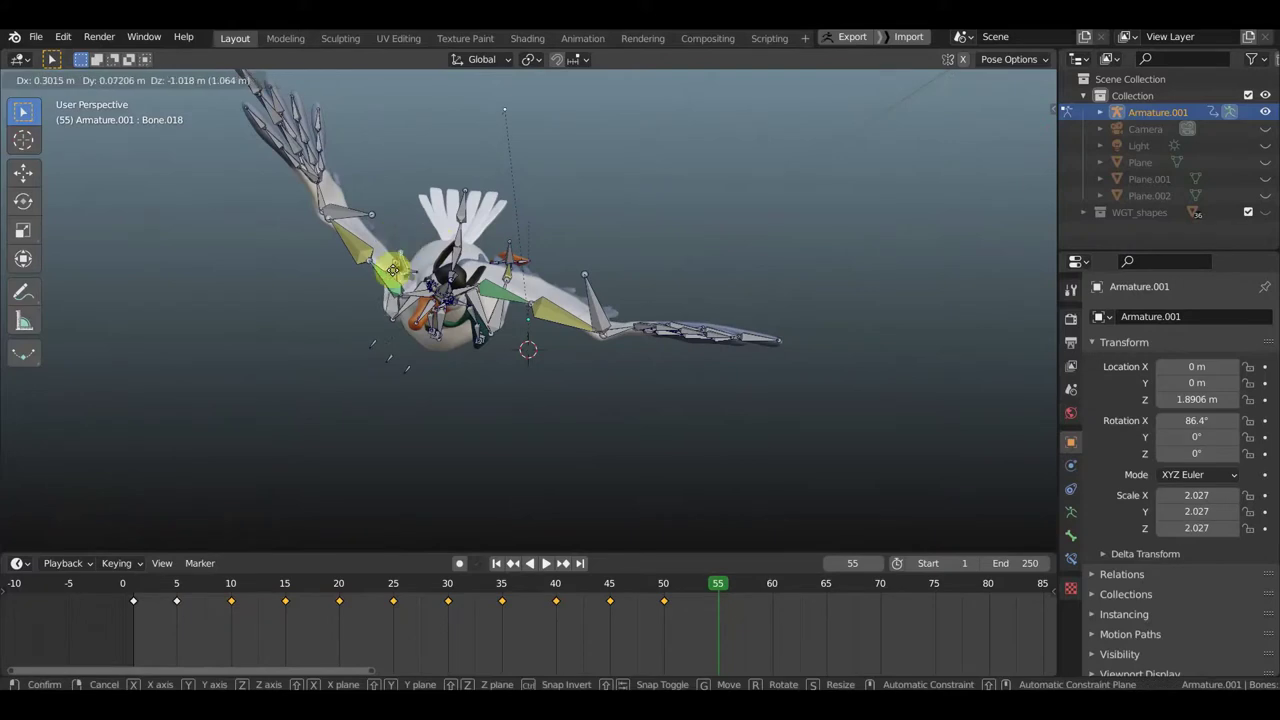
pyautogui.click(400, 256)
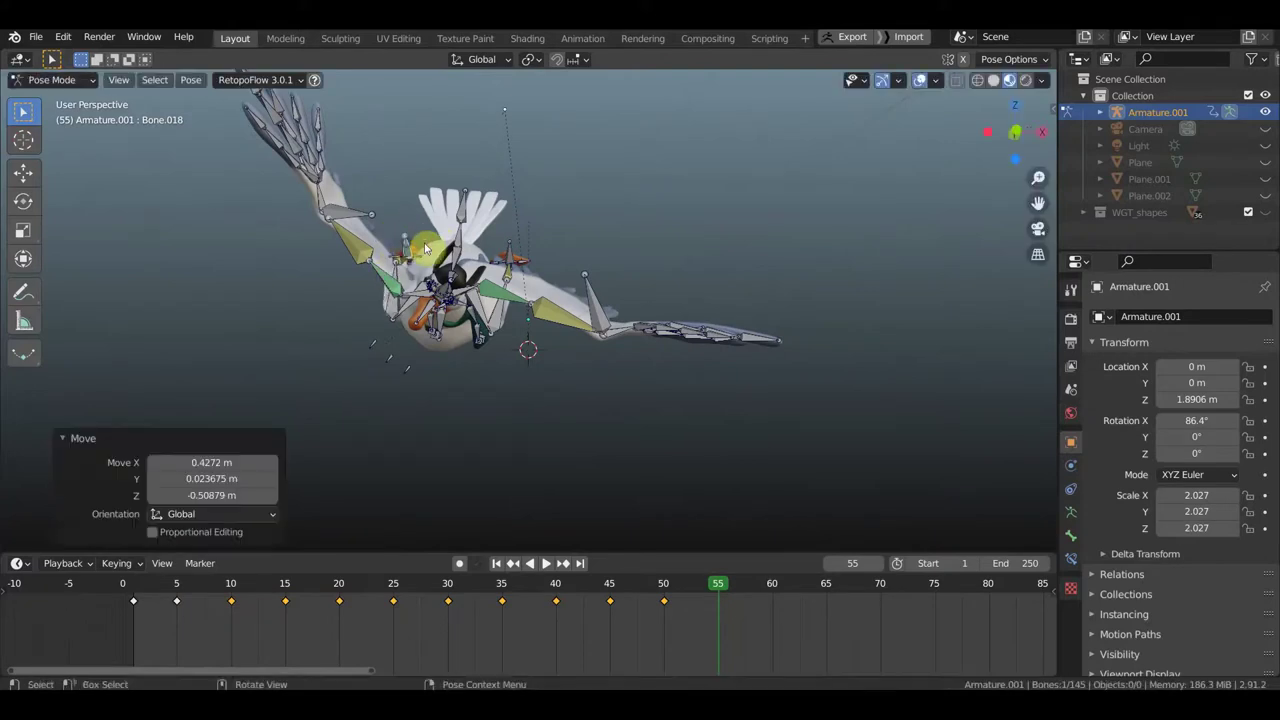
# Step: From a side-on view, select Bone.059 near the body and rotate it
pyautogui.moveTo(425, 248)
pyautogui.mouseDown(button='middle')
pyautogui.moveTo(435, 262)
pyautogui.moveTo(374, 258)
pyautogui.mouseUp(button='middle')
pyautogui.moveTo(352, 300)
pyautogui.keyDown('shift'); pyautogui.mouseDown(button='middle')
pyautogui.moveTo(666, 303)
pyautogui.moveTo(543, 312)
pyautogui.mouseUp(button='middle'); pyautogui.keyUp('shift')
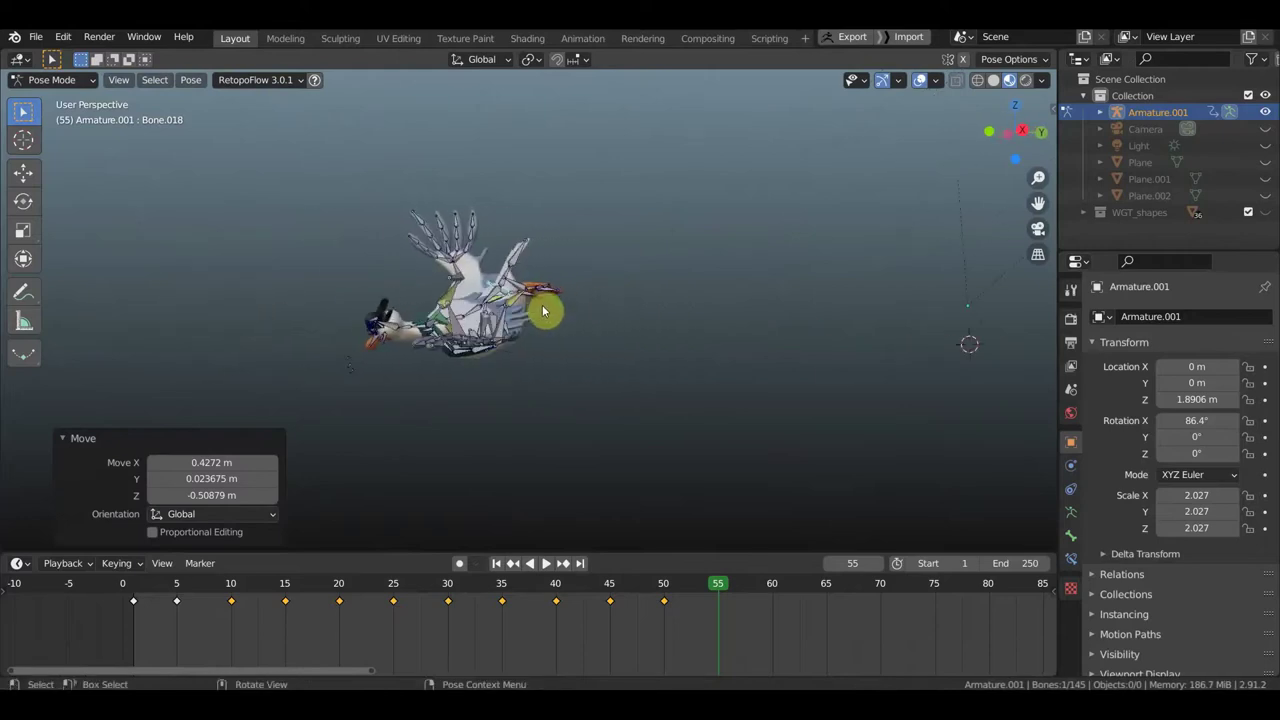
pyautogui.scroll(5, 543, 312)
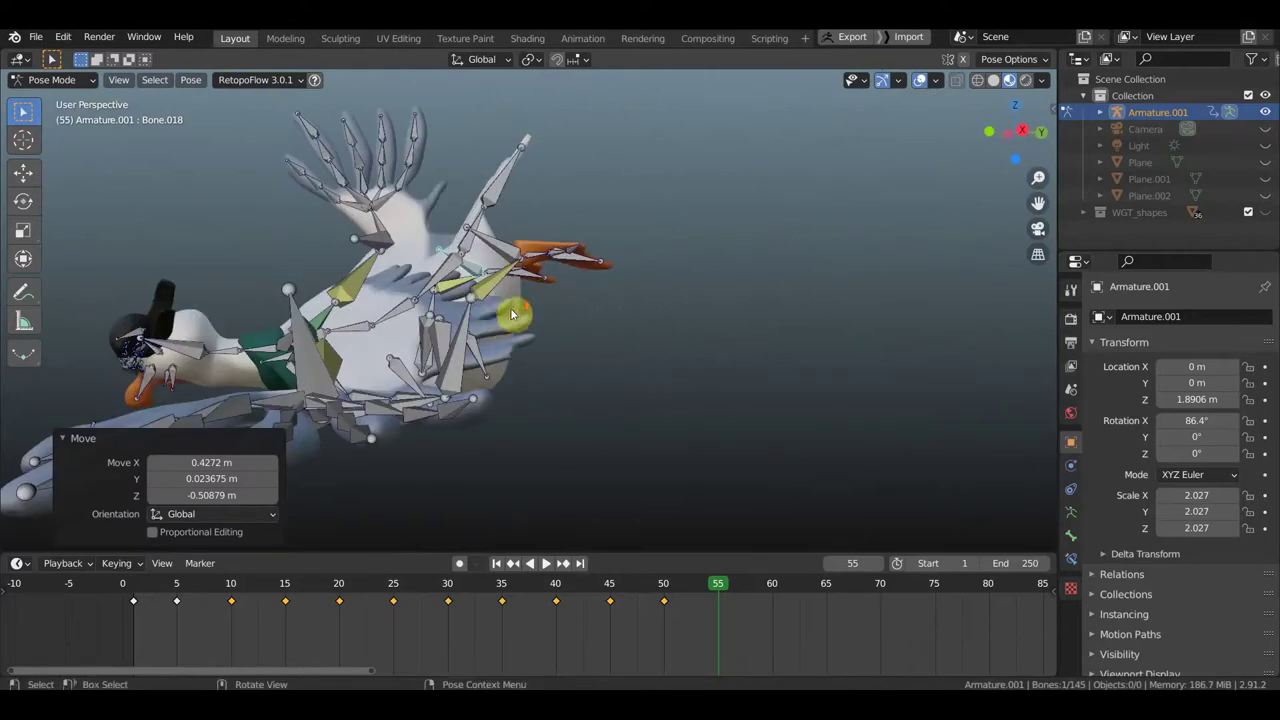
pyautogui.click(432, 298)
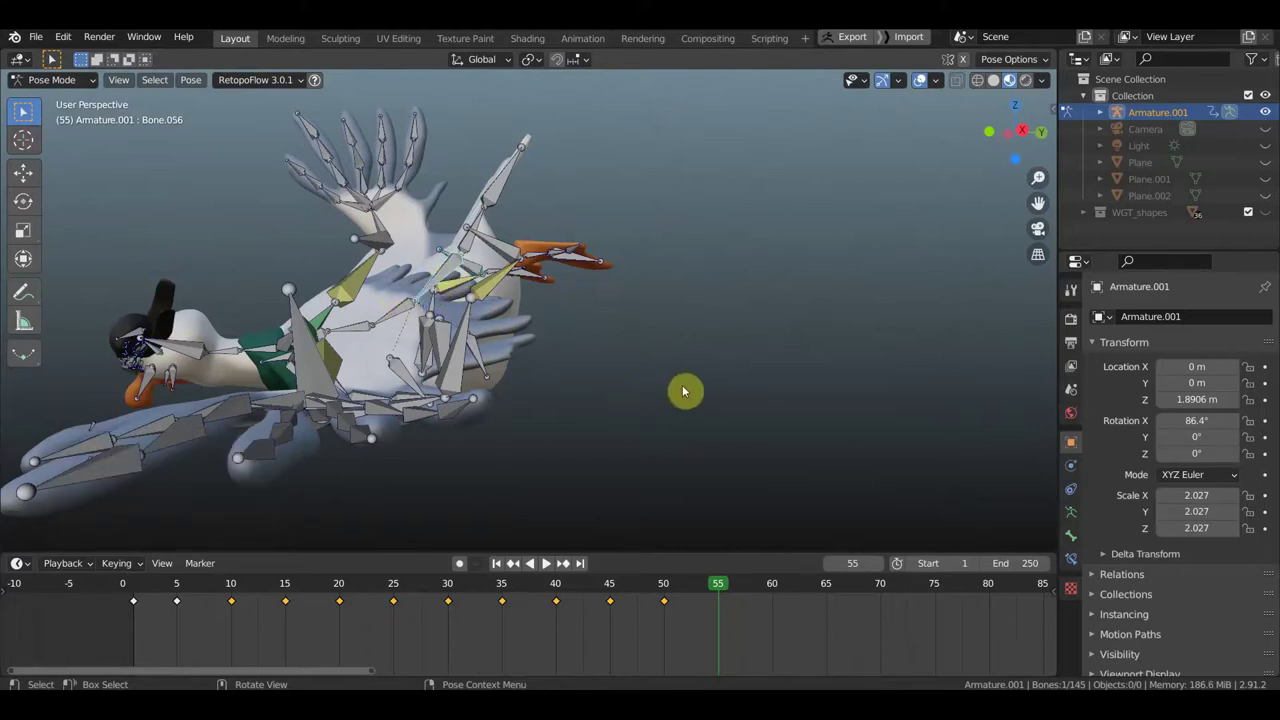
pyautogui.press(']')
pyautogui.press('r')
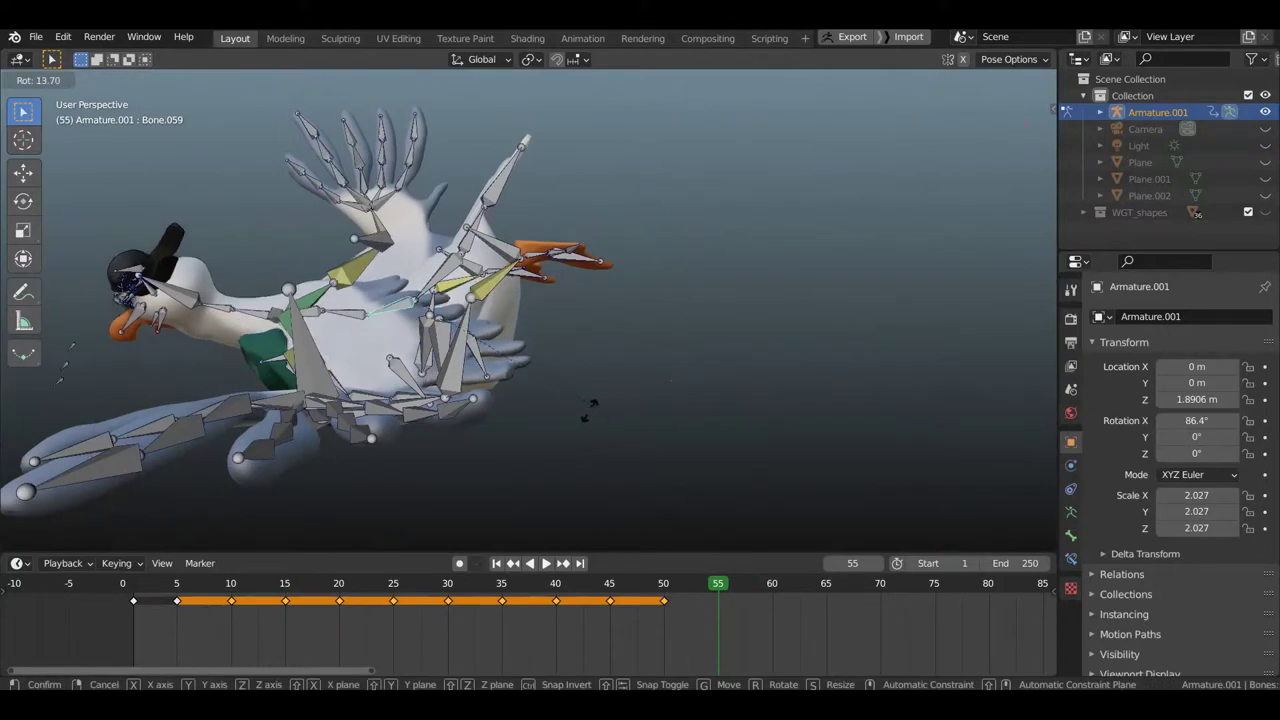
pyautogui.click(584, 418)
# Step: Select all bones and rotate the whole rig in the Right side view
pyautogui.scroll(-3, 624, 393)
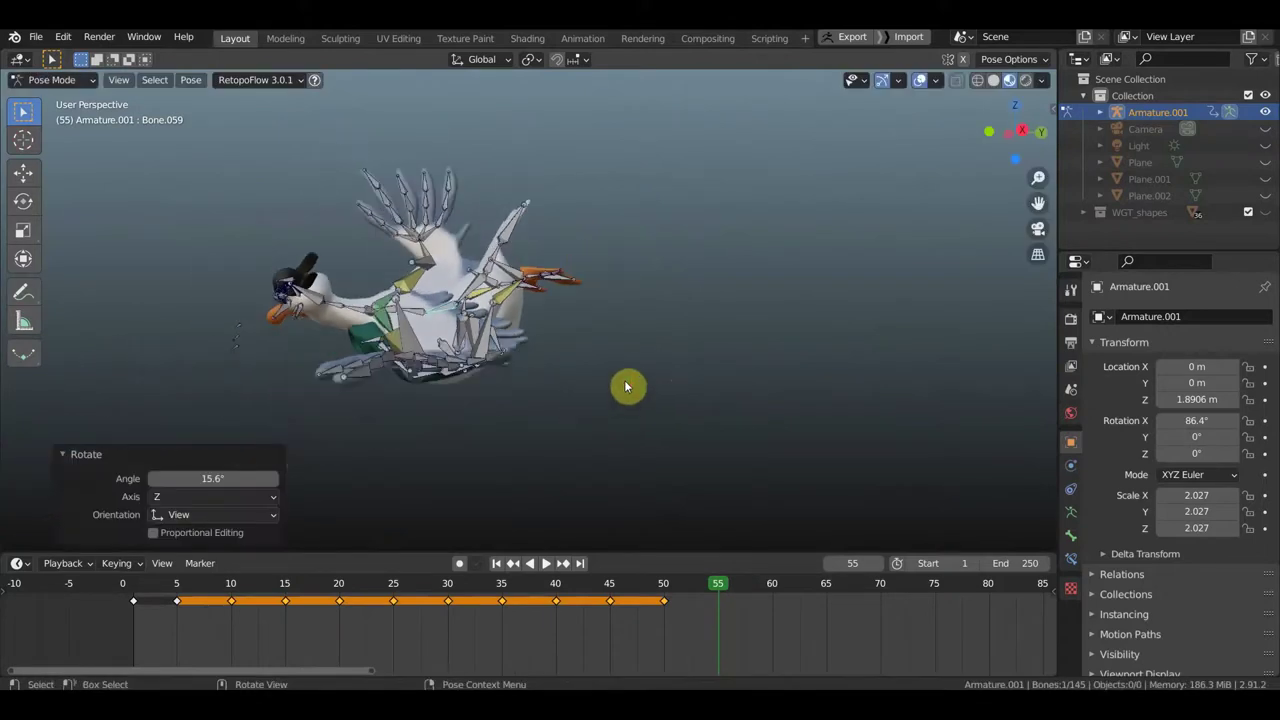
pyautogui.press('a')
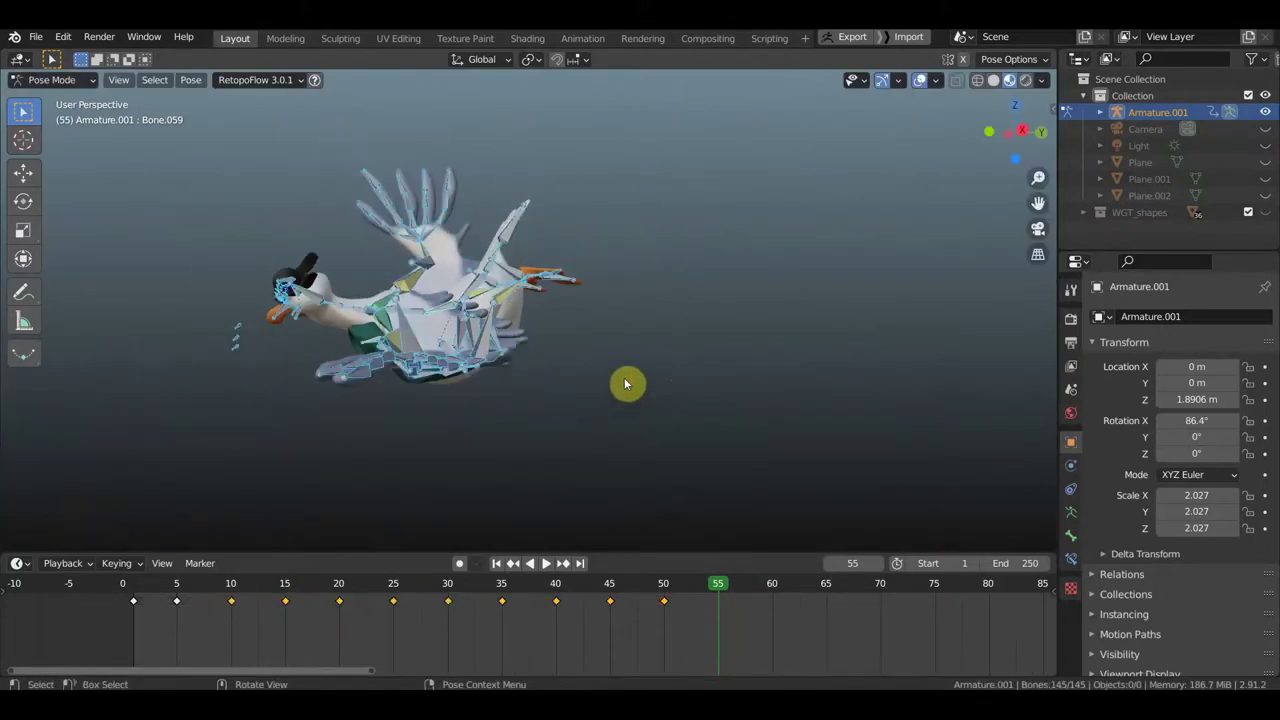
pyautogui.press('KP_3')
pyautogui.press('r')
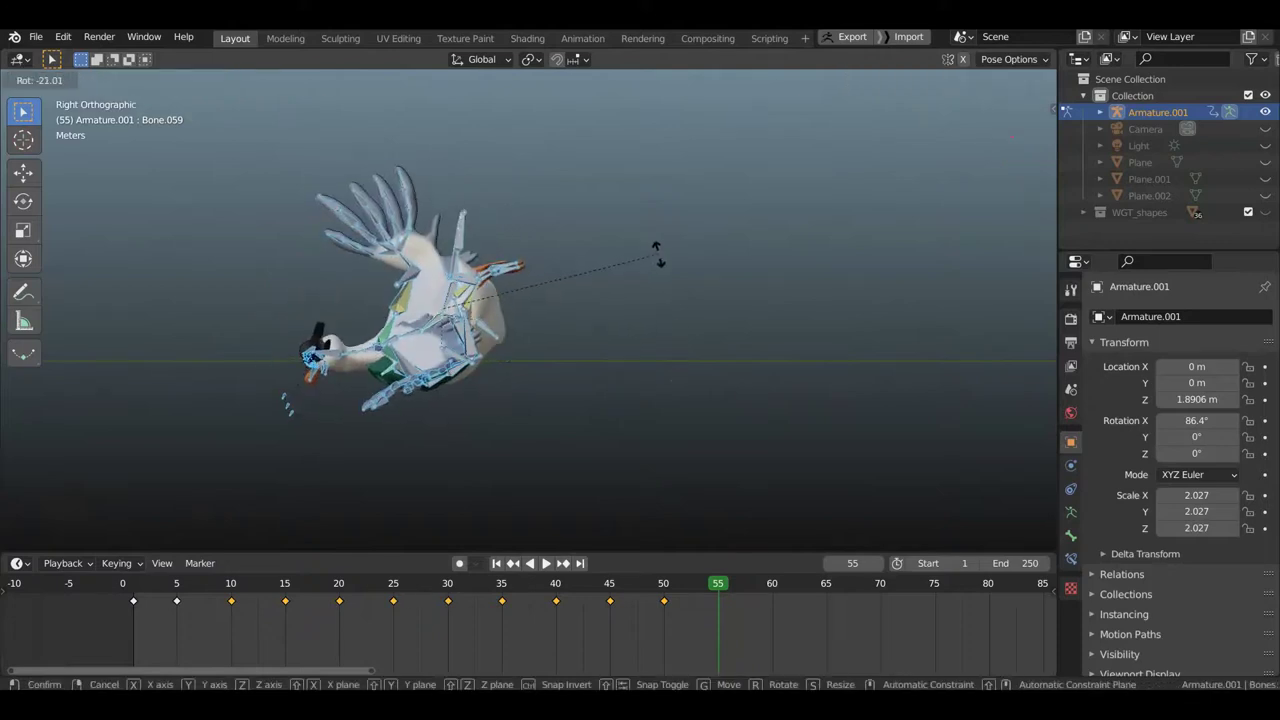
pyautogui.click(671, 283)
pyautogui.moveTo(672, 286)
pyautogui.mouseDown(button='middle')
pyautogui.moveTo(745, 310)
pyautogui.moveTo(820, 294)
pyautogui.moveTo(794, 293)
pyautogui.mouseUp(button='middle')
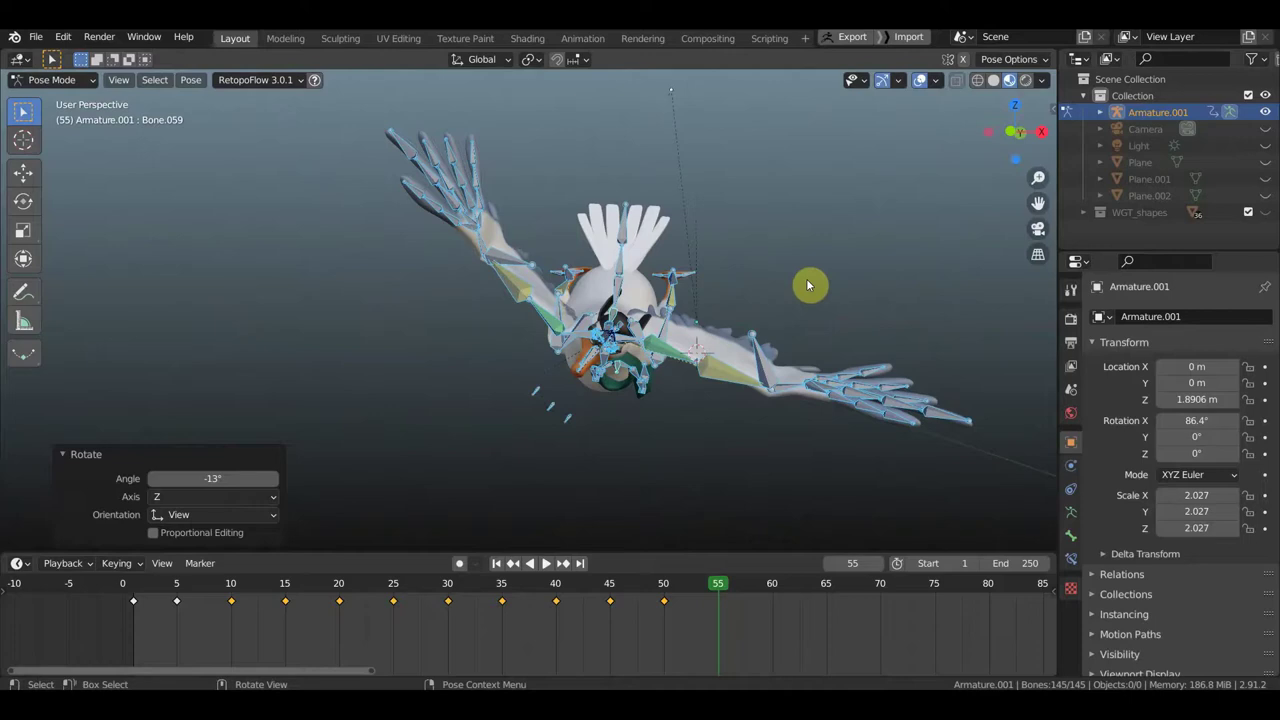
pyautogui.moveTo(783, 294); pyautogui.dragTo(689, 292, button='middle')
pyautogui.press('KP_3')
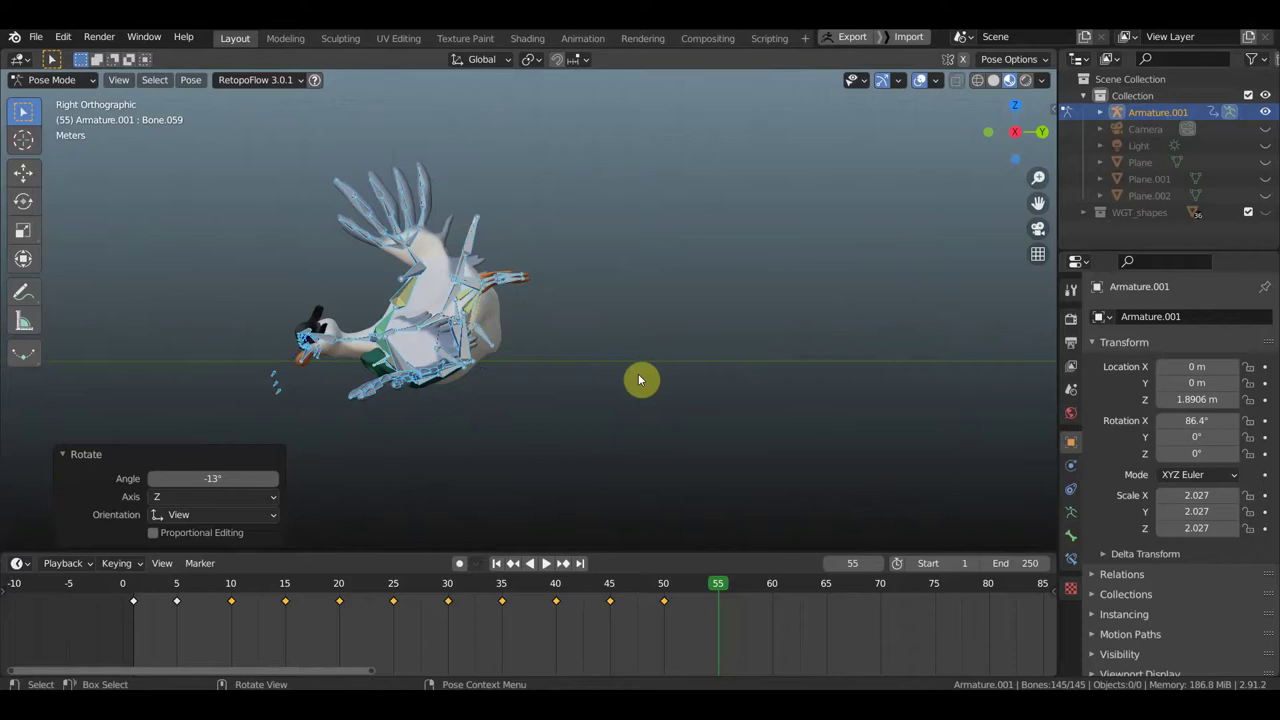
# Step: Shift the whole rig, tilt it -11.2°, and raise it slightly
pyautogui.press('g')
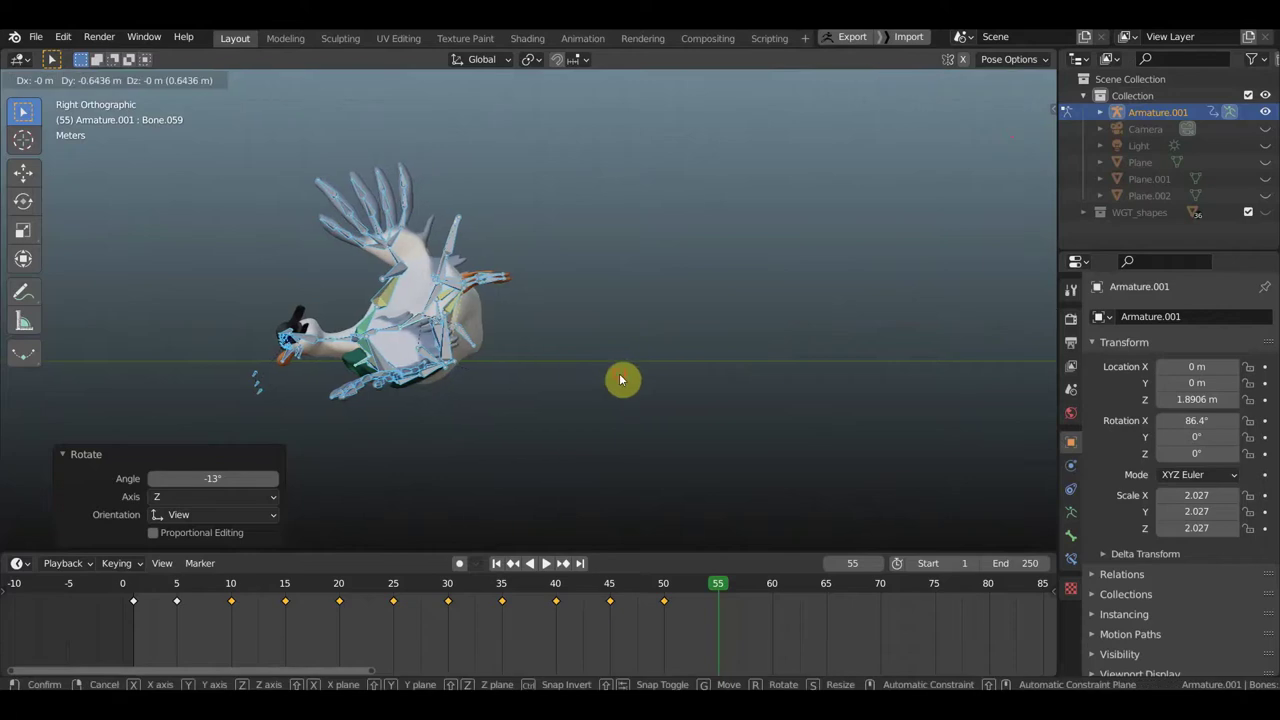
pyautogui.click(619, 374)
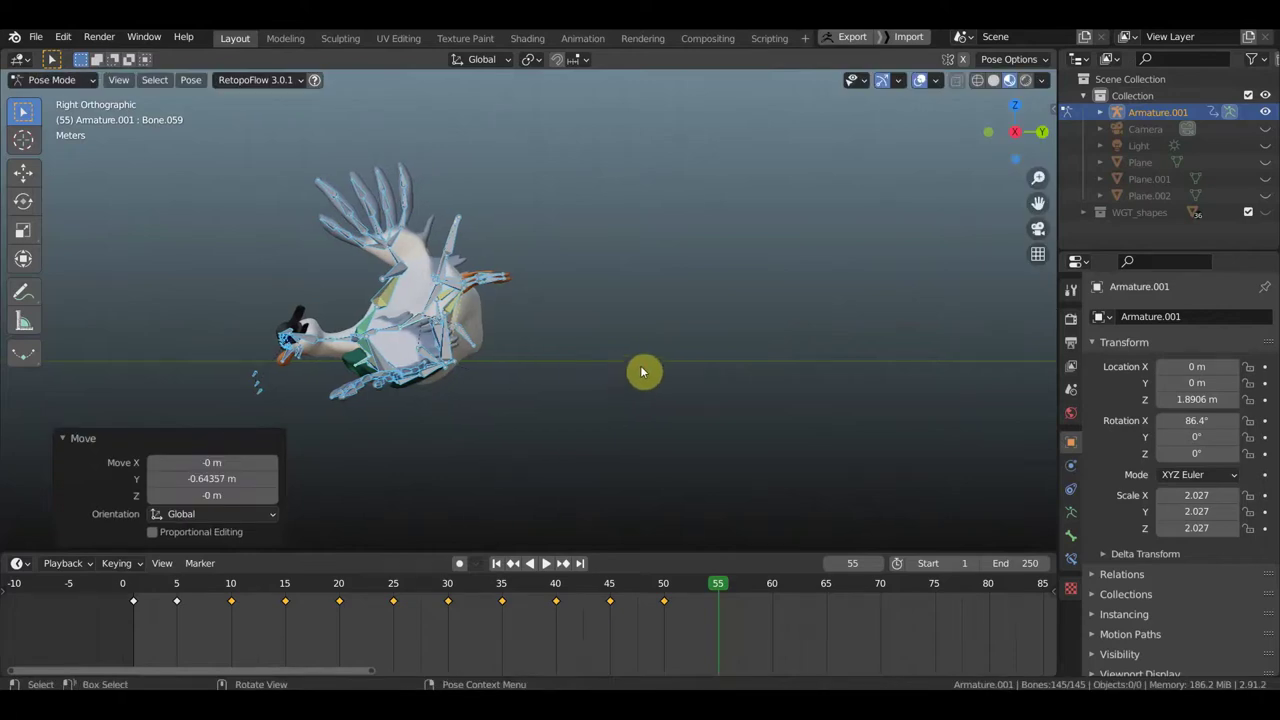
pyautogui.press('r')
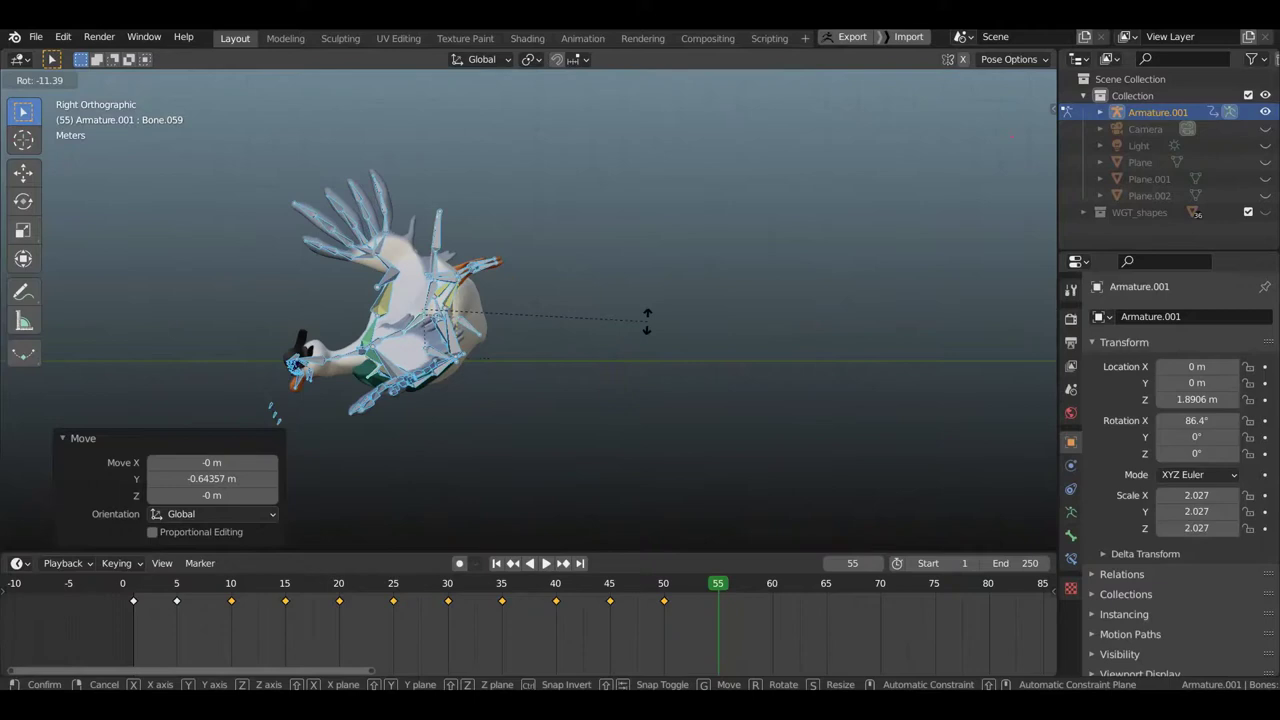
pyautogui.click(648, 327)
pyautogui.press('g')
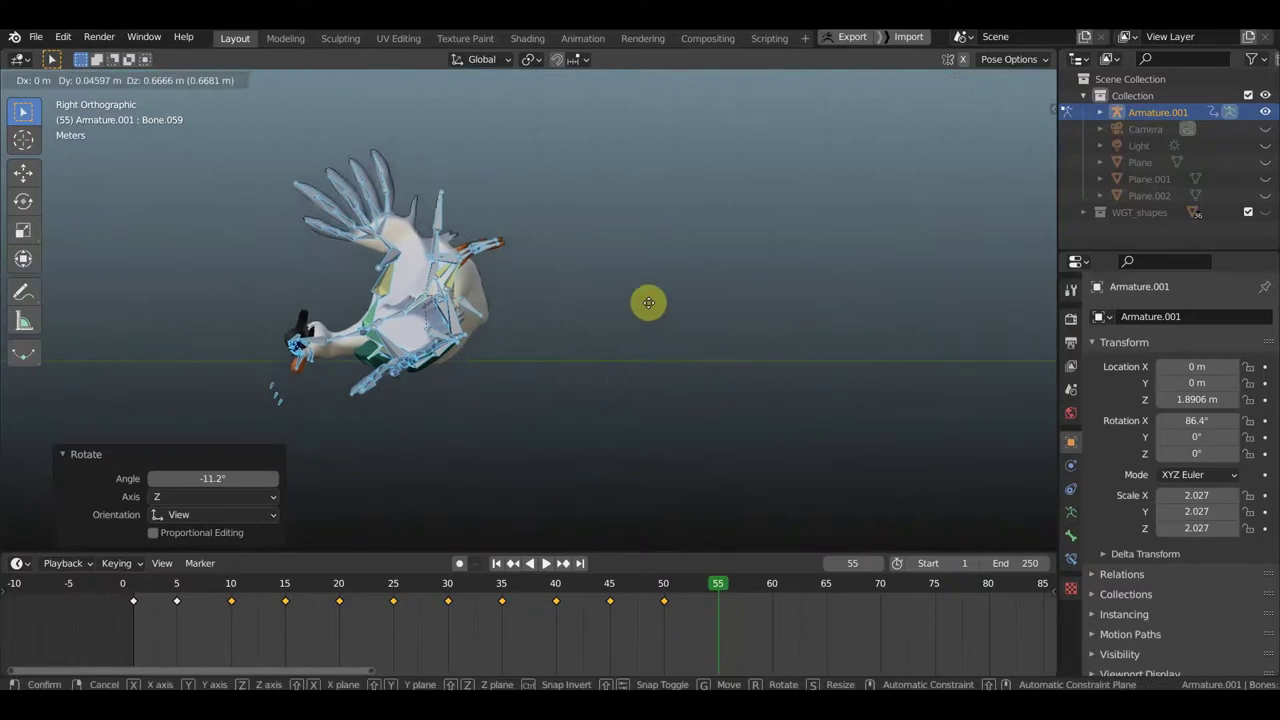
pyautogui.click(650, 308)
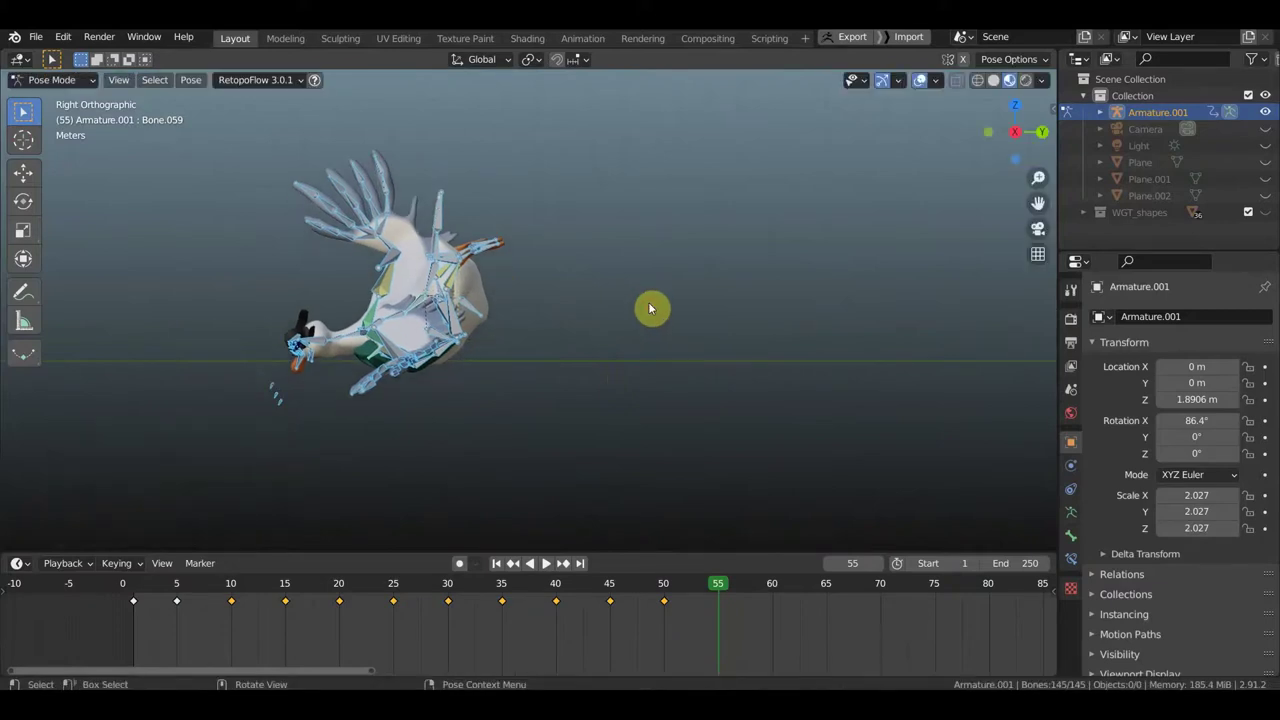
# Step: Keyframe the new pose at frame 55 and play back the animation
pyautogui.press('i')
pyautogui.click(650, 307)
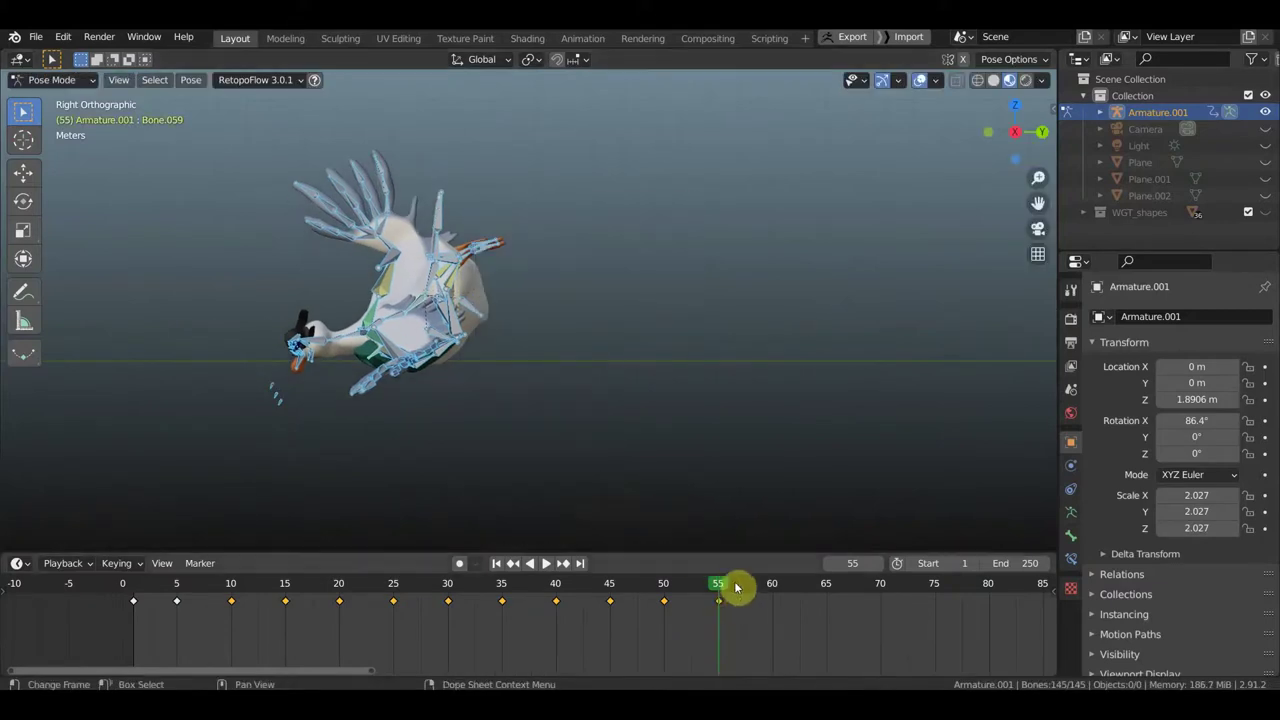
pyautogui.press('space')
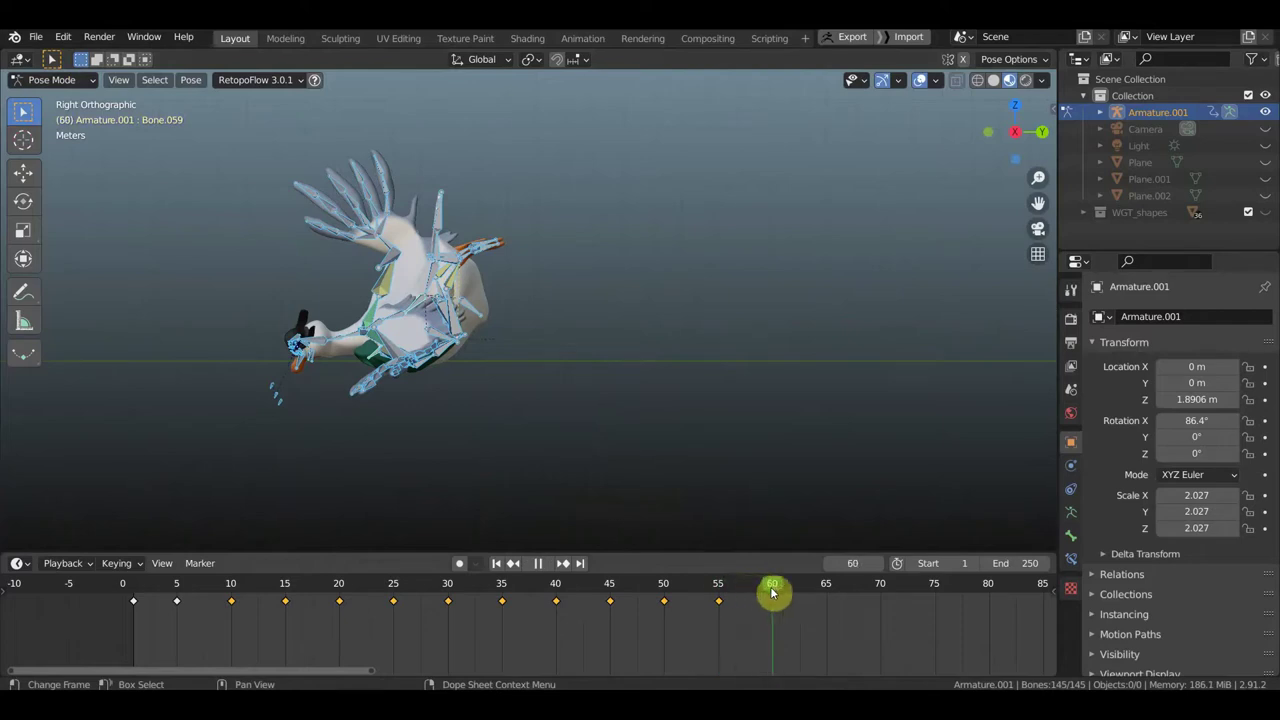
# Step: Stop playback at frame 60 and rotate the selected wing bones
pyautogui.press('space')
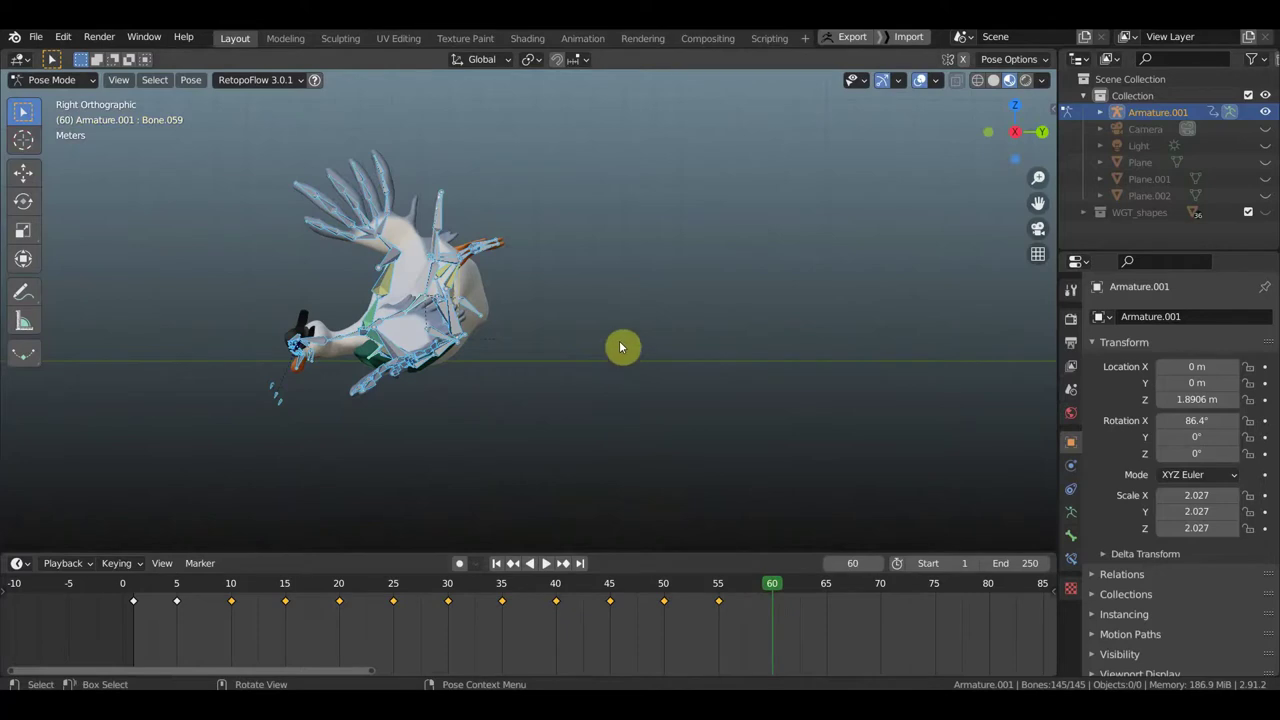
pyautogui.moveTo(614, 354); pyautogui.dragTo(785, 348, button='middle')
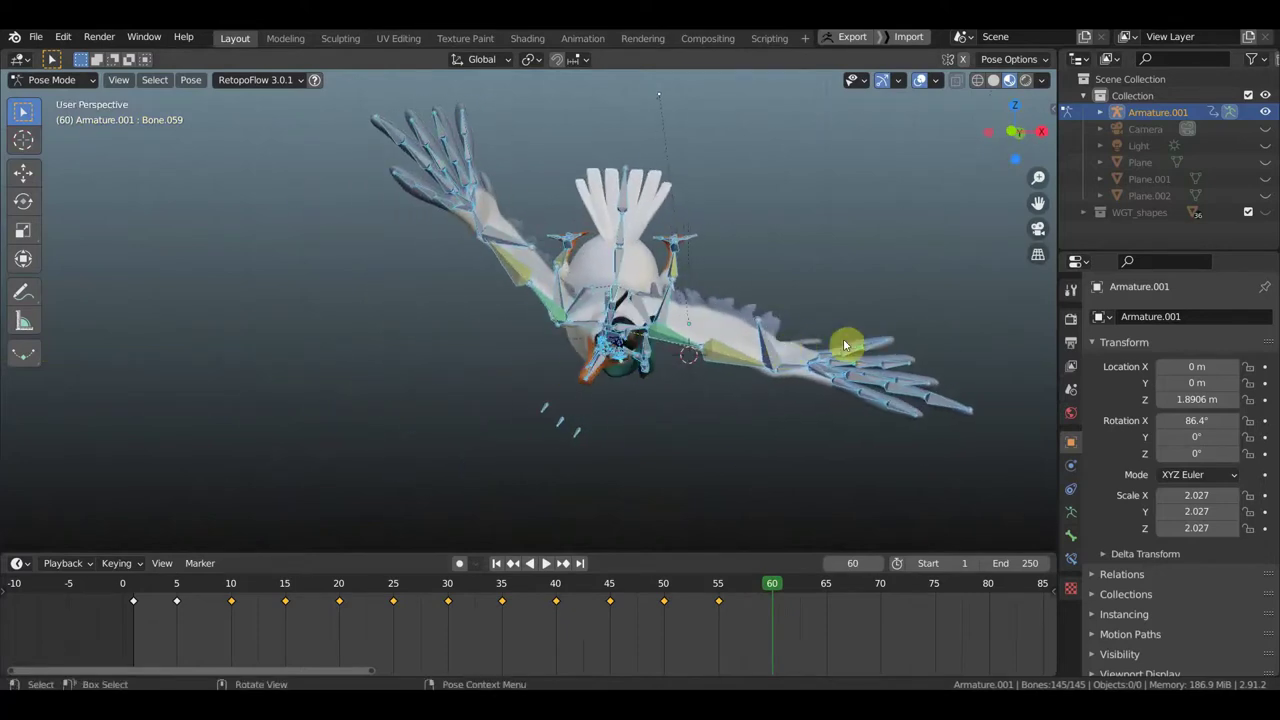
pyautogui.press('r')
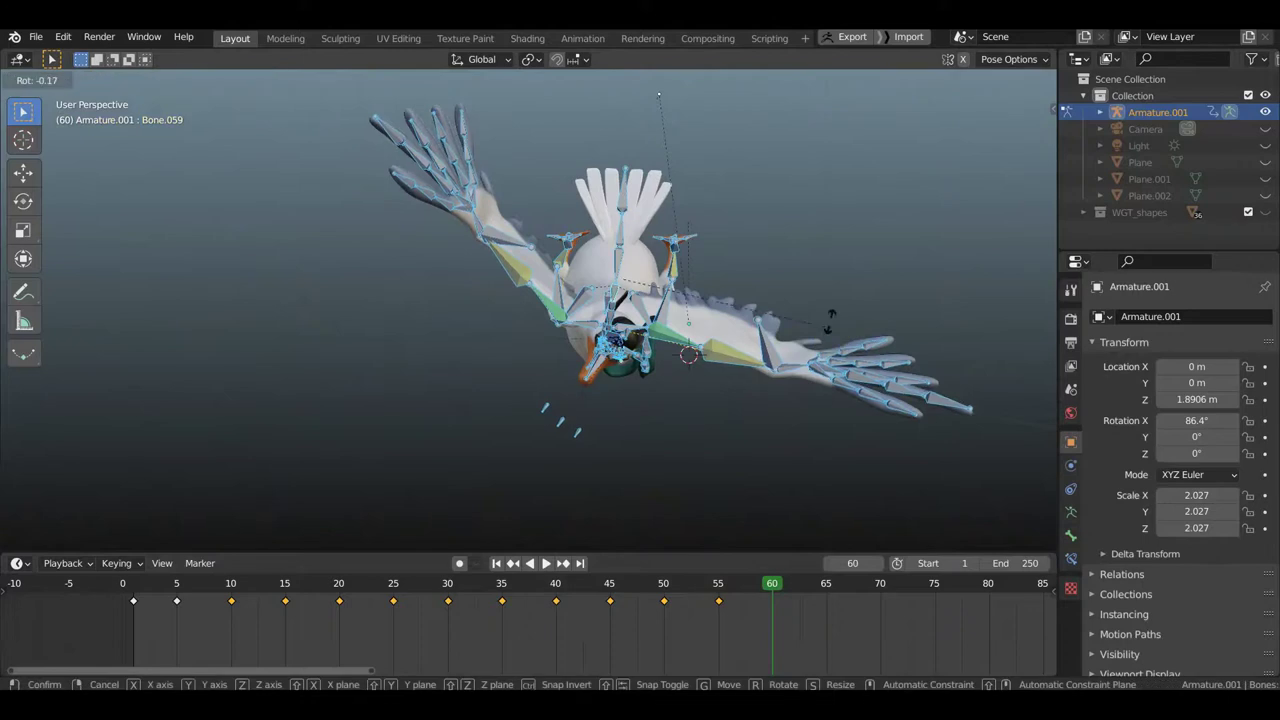
pyautogui.click(800, 303)
# Step: Clear the selection and rotate Bone.175 by 45.3°
pyautogui.moveTo(831, 310)
pyautogui.mouseDown(button='middle')
pyautogui.moveTo(913, 329)
pyautogui.moveTo(817, 346)
pyautogui.mouseUp(button='middle')
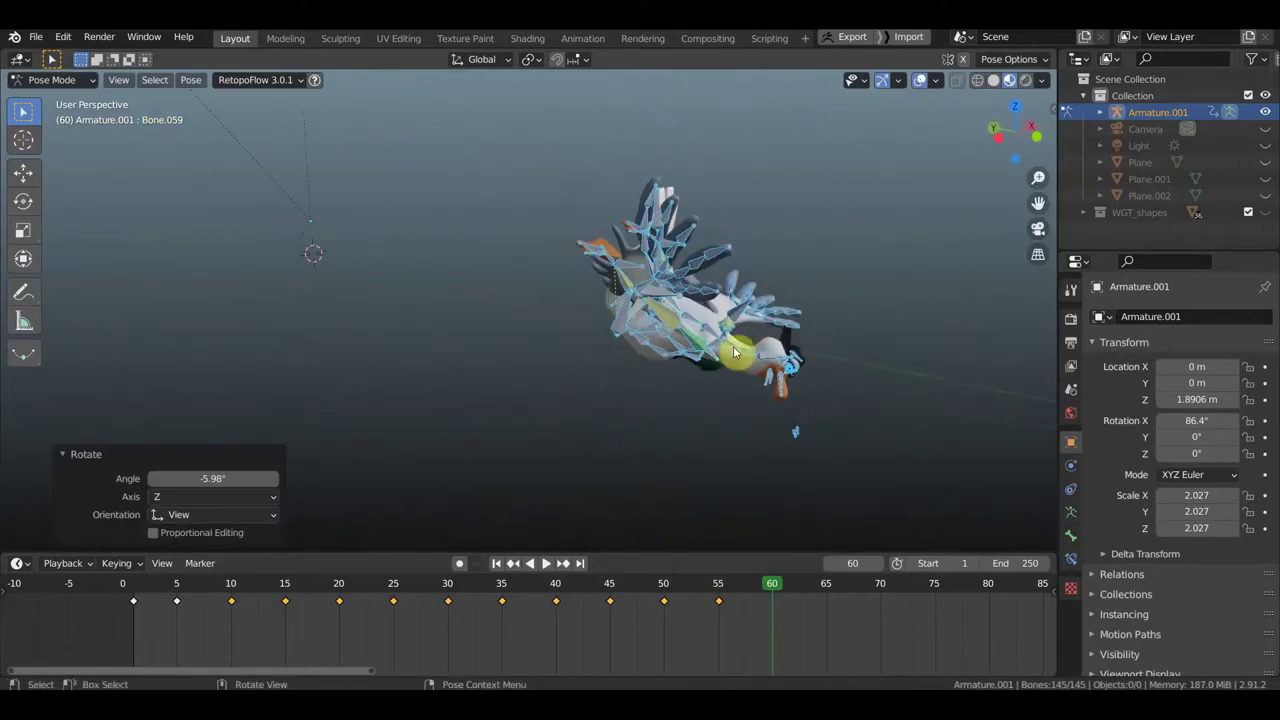
pyautogui.moveTo(815, 378); pyautogui.dragTo(737, 415, button='middle')
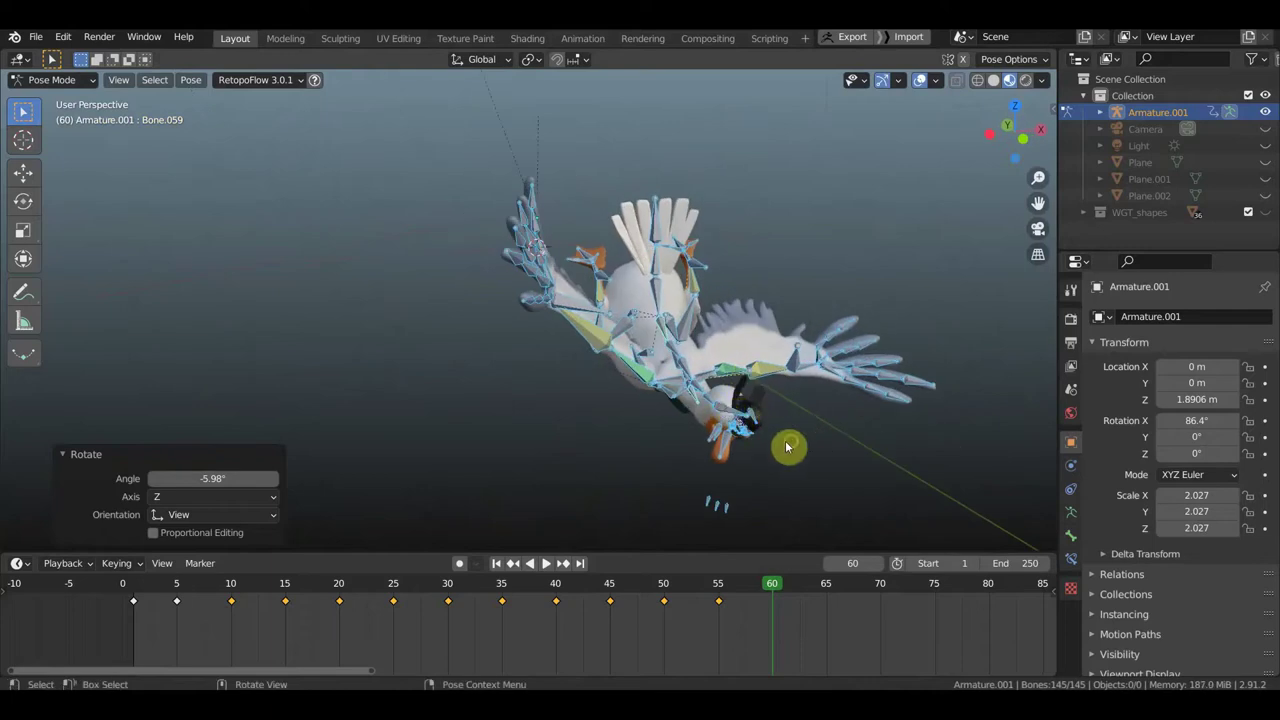
pyautogui.click(760, 422)
pyautogui.moveTo(769, 429)
pyautogui.mouseDown(button='middle')
pyautogui.moveTo(741, 412)
pyautogui.moveTo(766, 420)
pyautogui.mouseUp(button='middle')
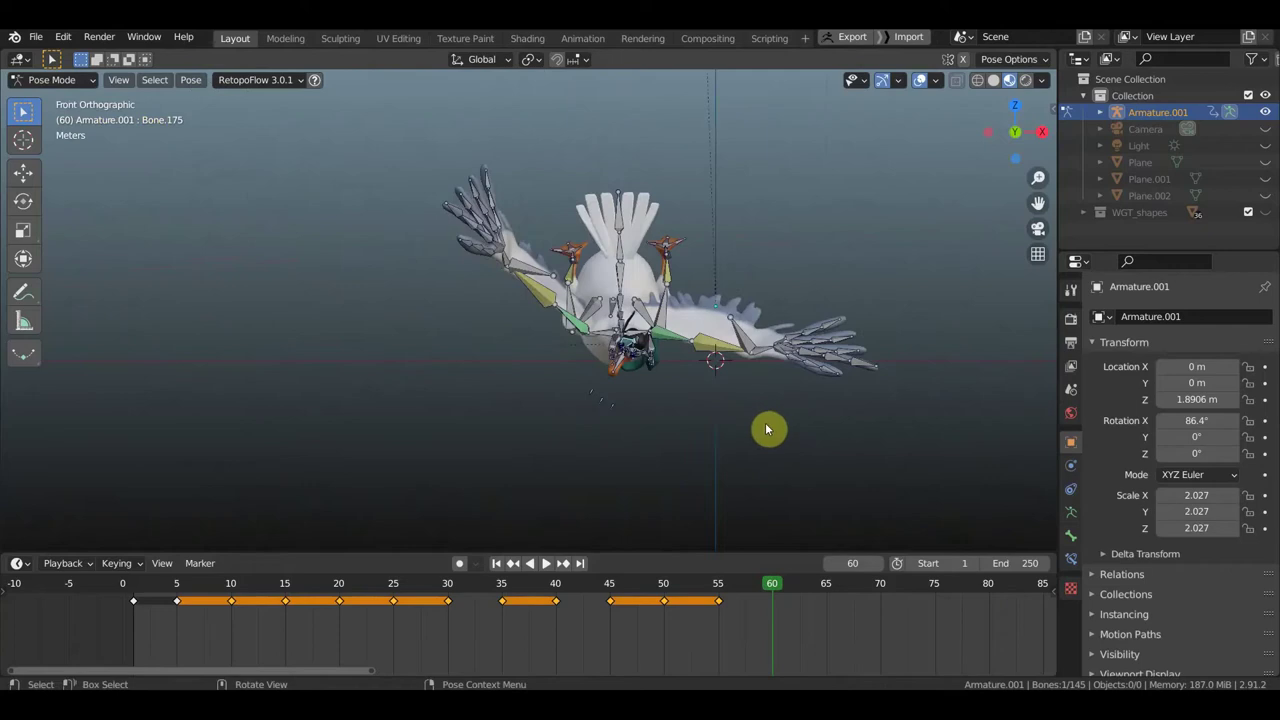
pyautogui.press('r')
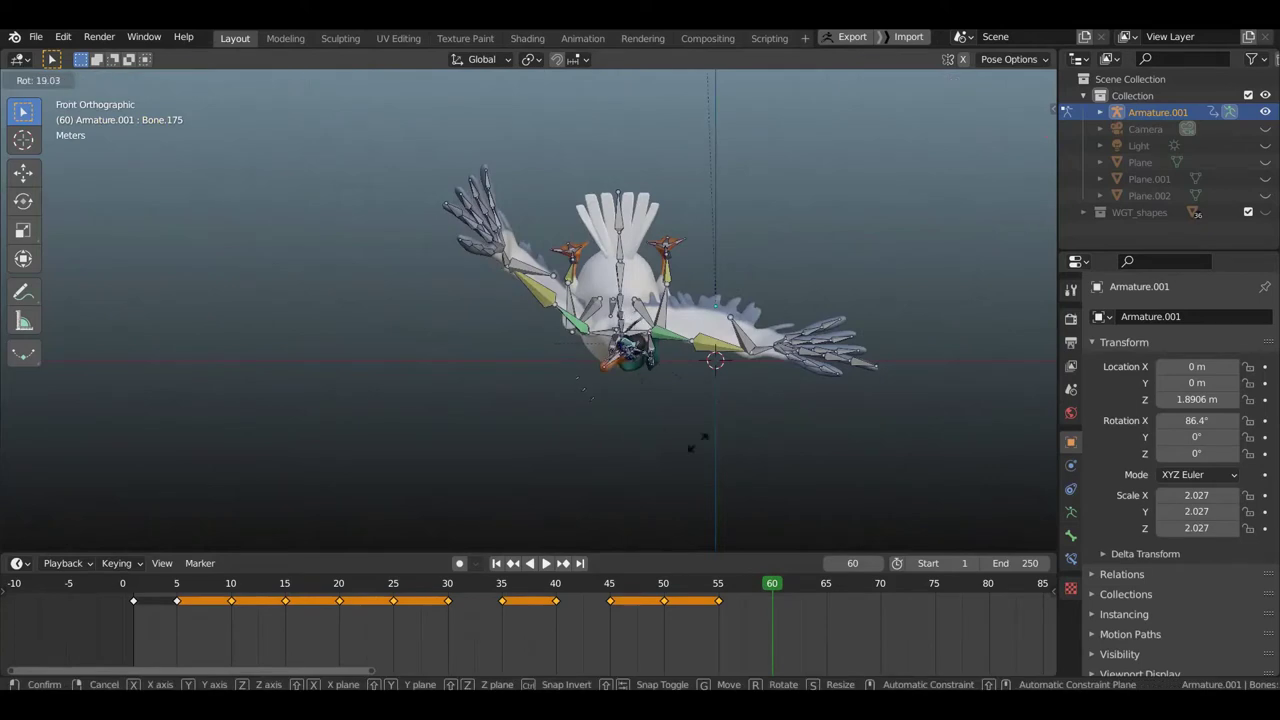
pyautogui.click(660, 448)
pyautogui.moveTo(749, 417)
pyautogui.mouseDown(button='middle')
pyautogui.moveTo(763, 309)
pyautogui.moveTo(694, 310)
pyautogui.mouseUp(button='middle')
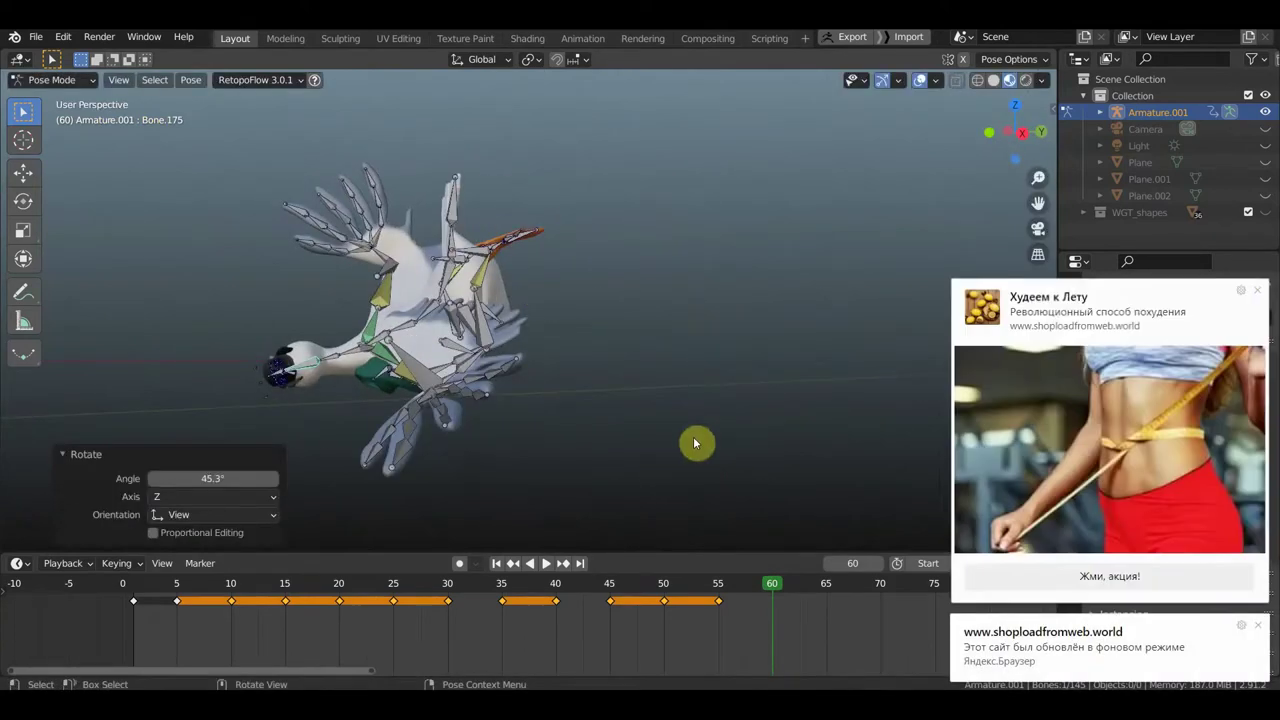
# Step: Dismiss the browser pop-ups and rotate Bone.059 by -22.3°
pyautogui.click(1263, 289)
pyautogui.click(1257, 628)
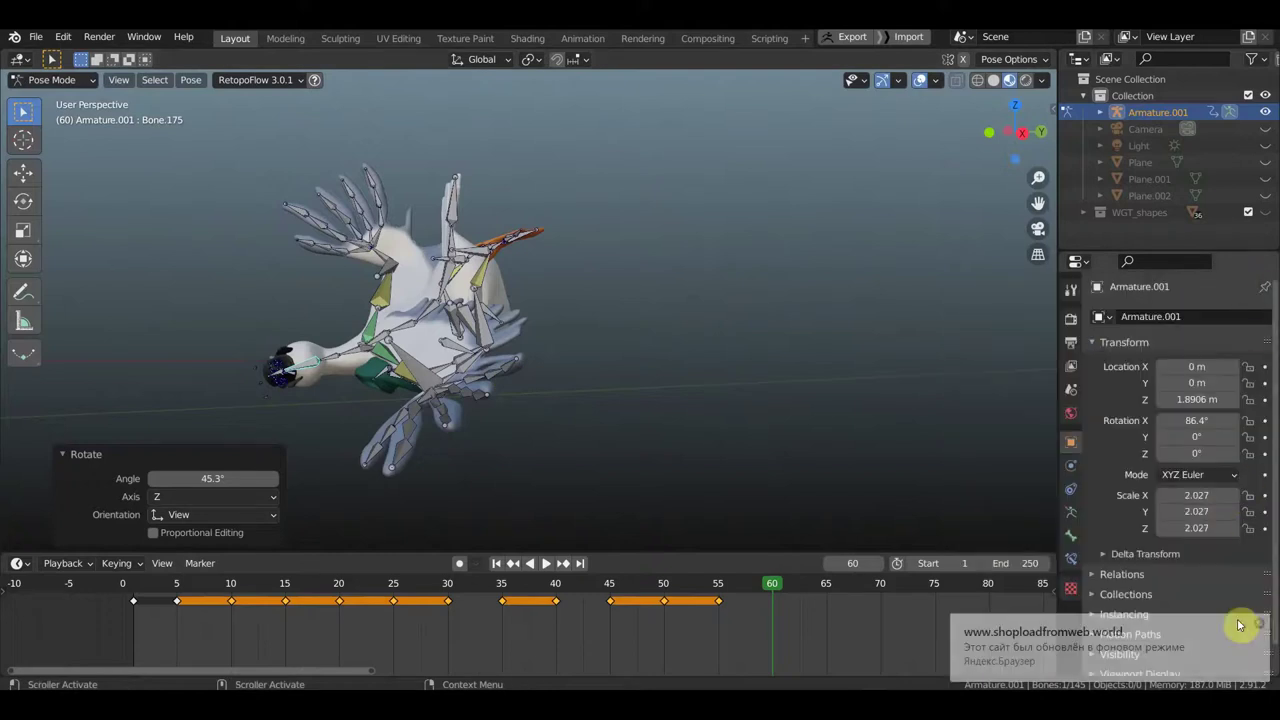
pyautogui.click(478, 283)
pyautogui.press('r')
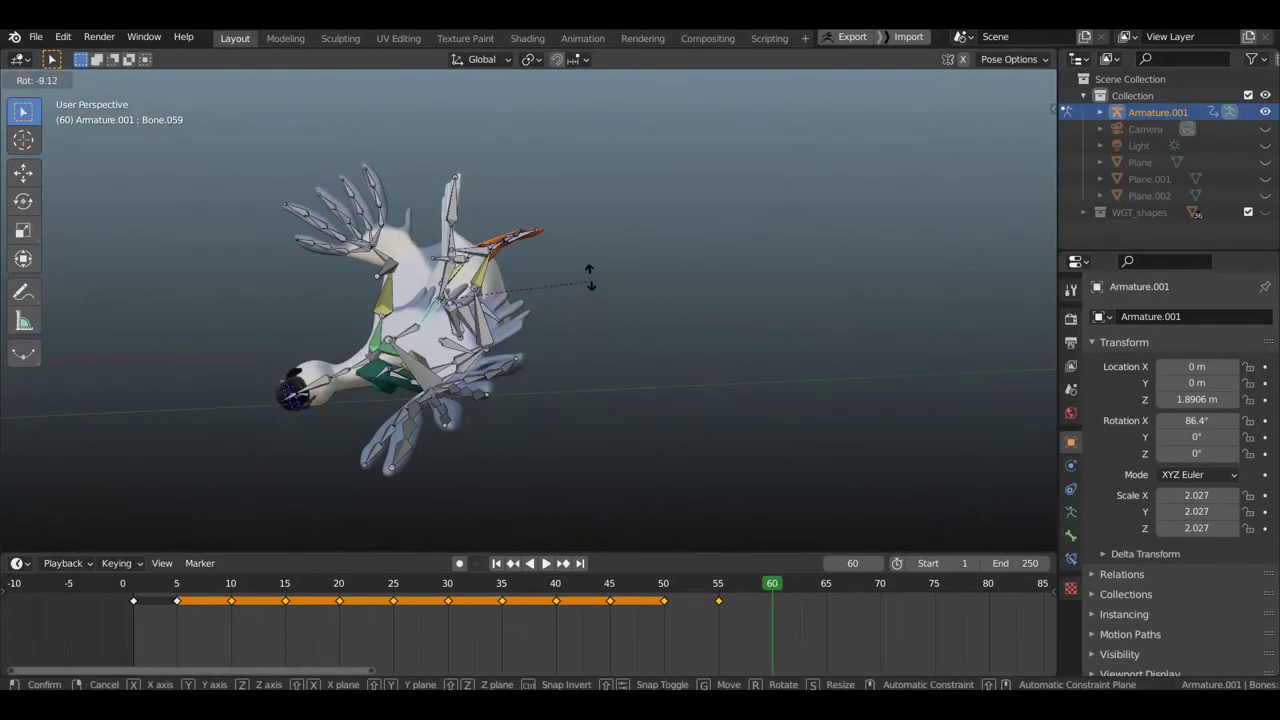
pyautogui.click(576, 258)
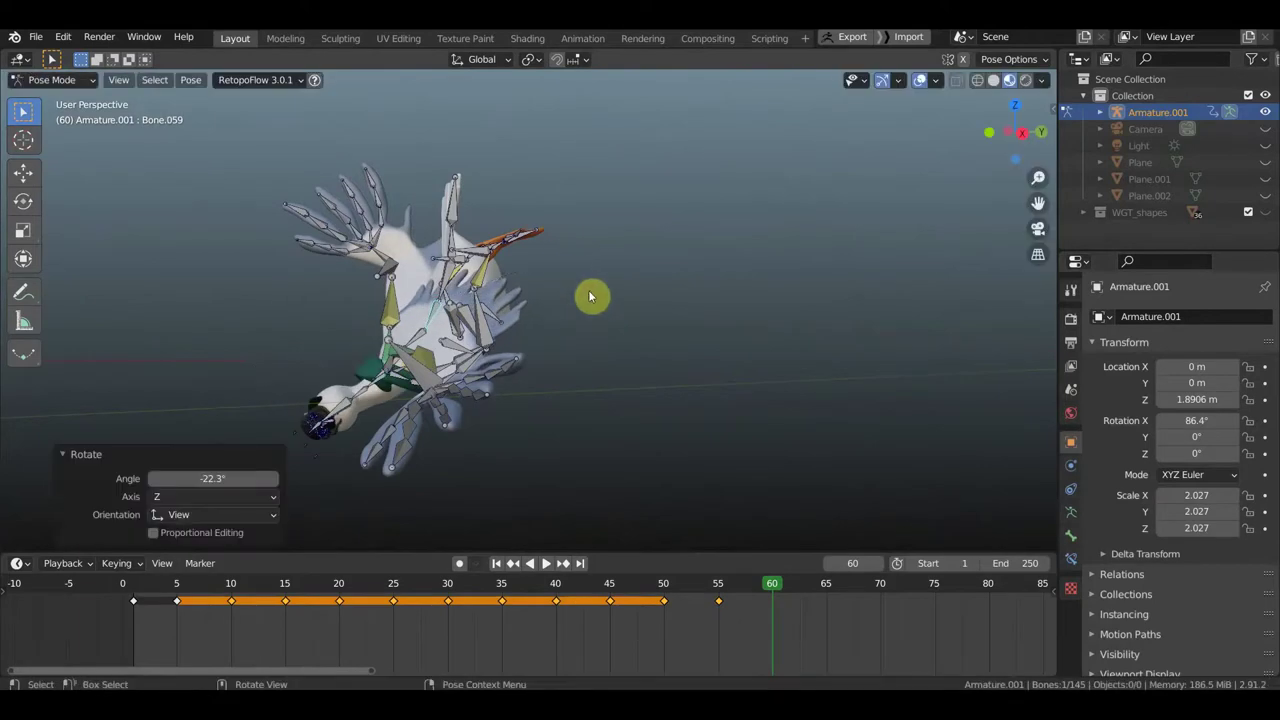
# Step: Select all bones and turn the whole pose by 43.5°
pyautogui.press('a')
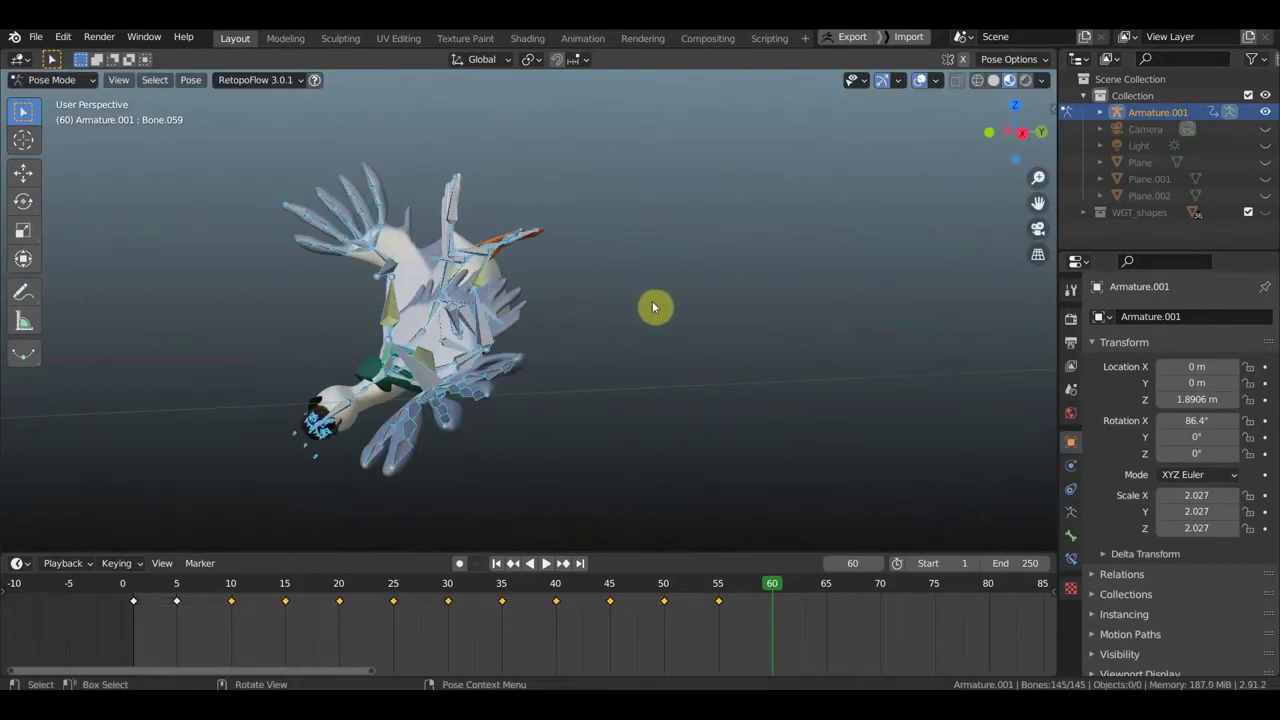
pyautogui.press('r')
pyautogui.click(535, 390)
# Step: Lower the whole pose about 0.4 m and fine-tune its tilt by -14.4° and 4.17°
pyautogui.moveTo(579, 388)
pyautogui.mouseDown(button='middle')
pyautogui.moveTo(723, 338)
pyautogui.moveTo(903, 371)
pyautogui.moveTo(857, 374)
pyautogui.mouseUp(button='middle')
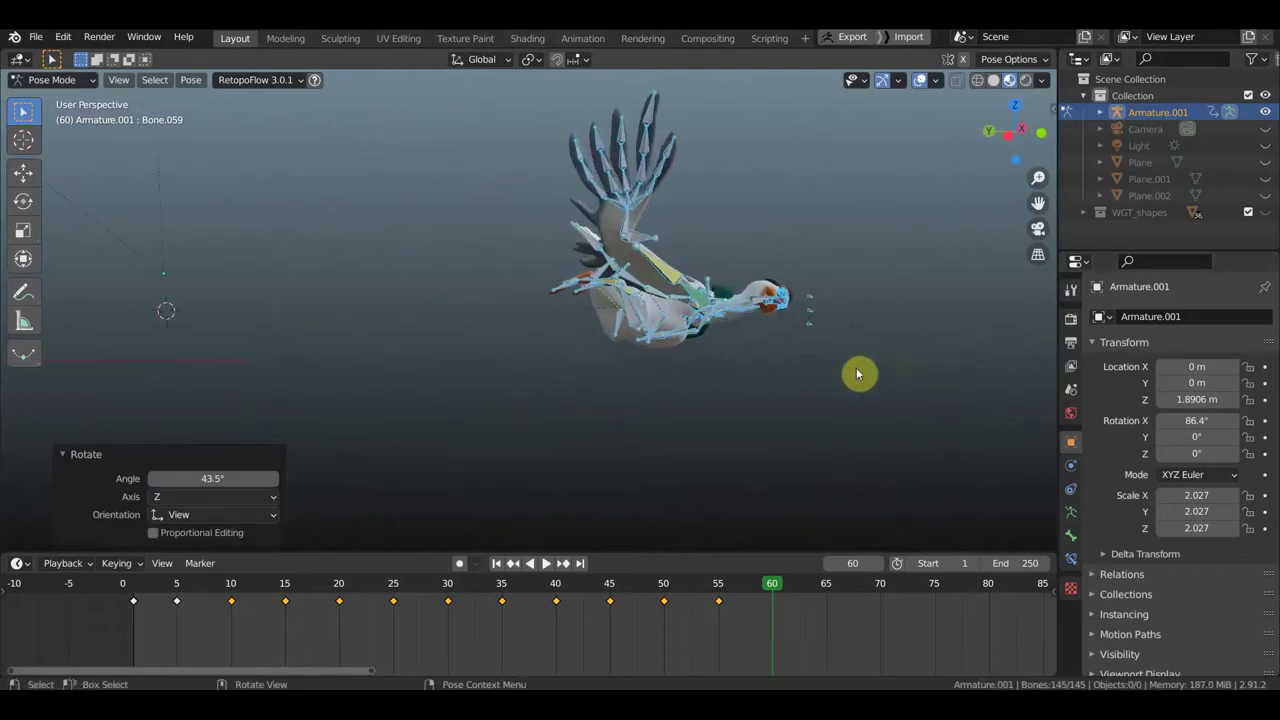
pyautogui.press('g')
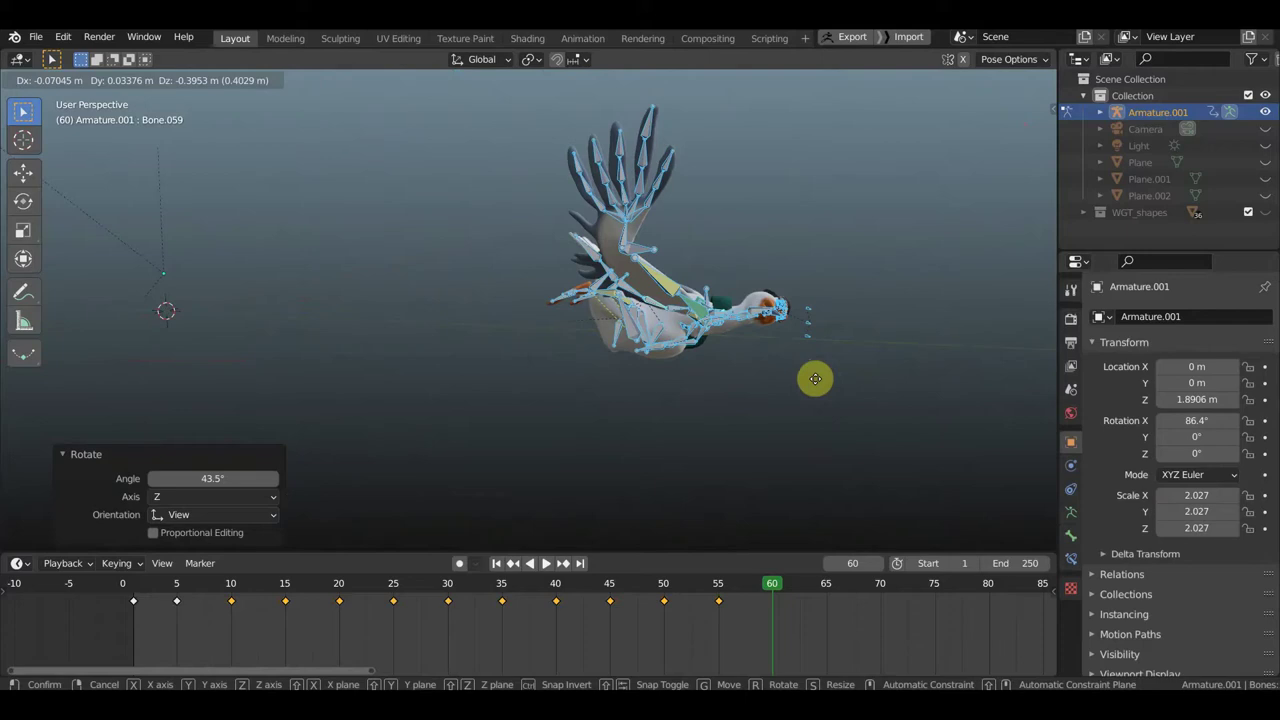
pyautogui.click(815, 378)
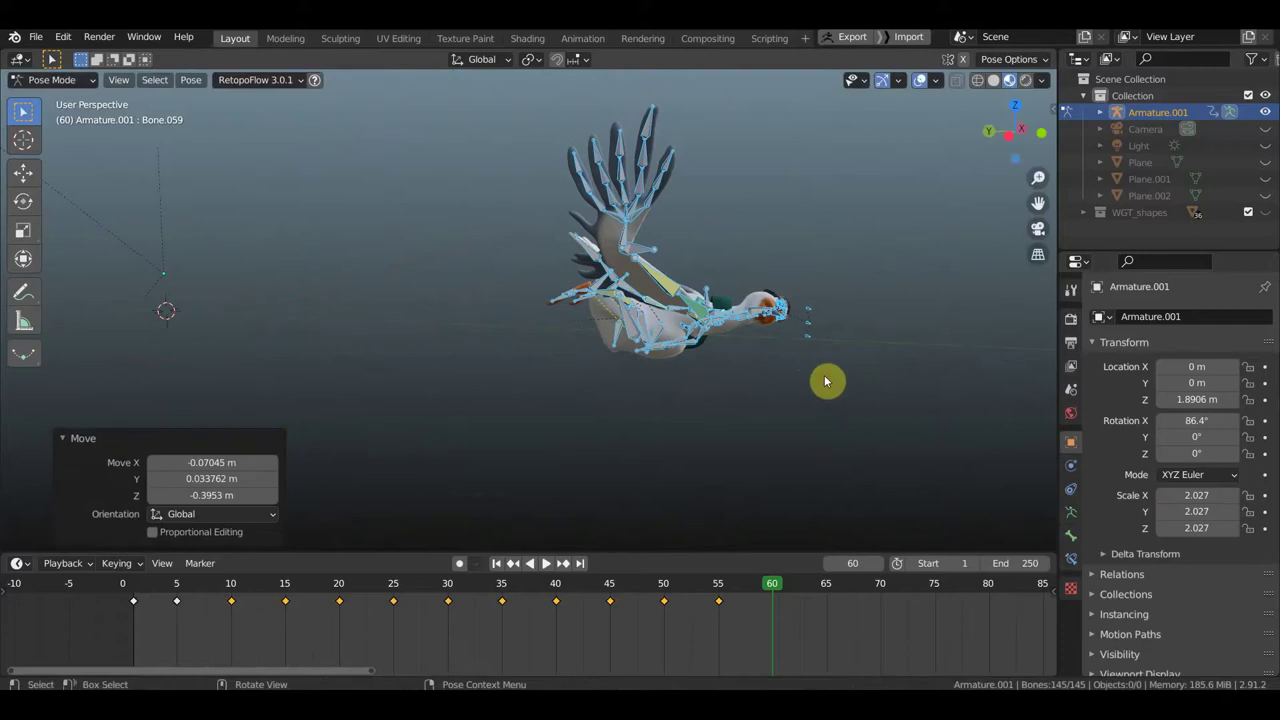
pyautogui.press('r')
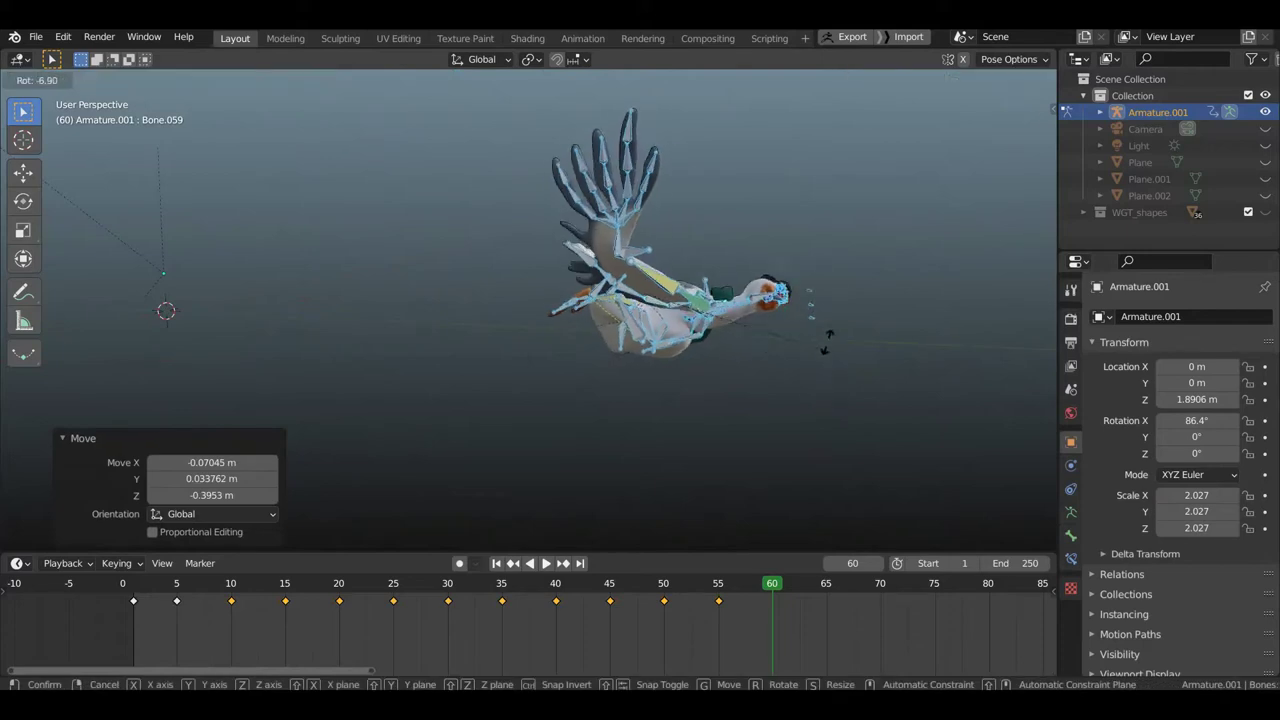
pyautogui.click(826, 325)
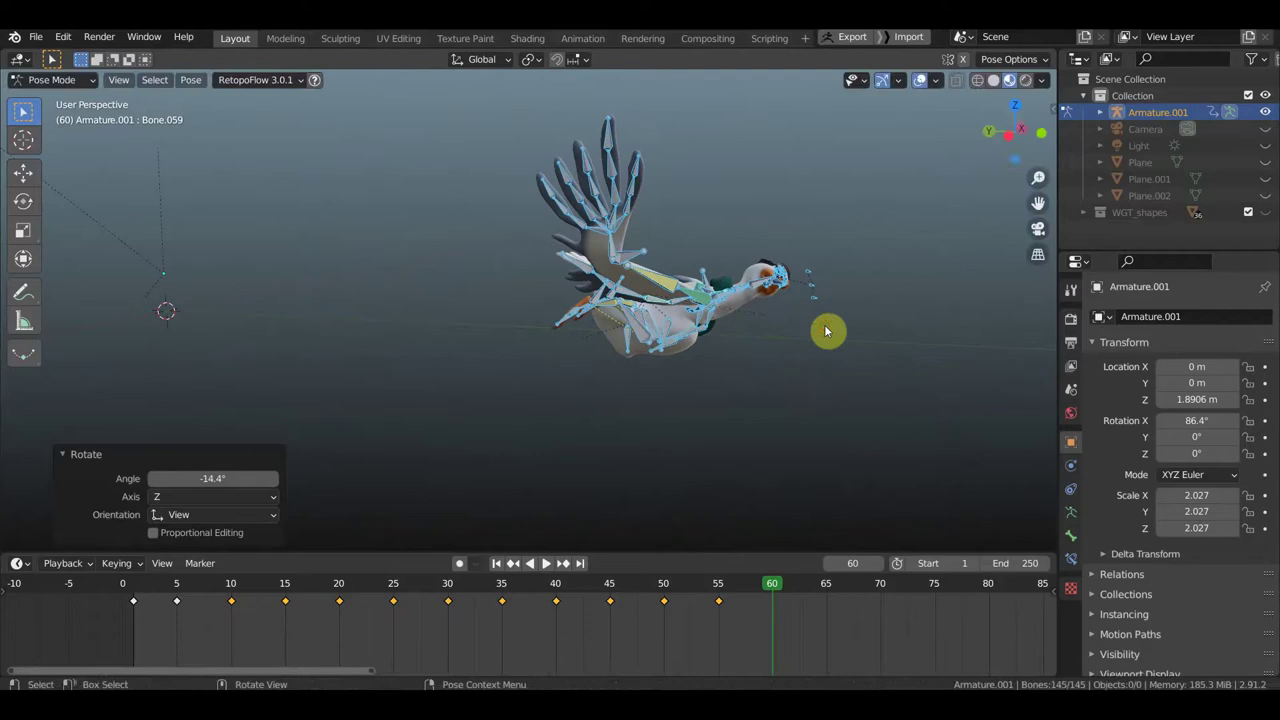
pyautogui.press('r')
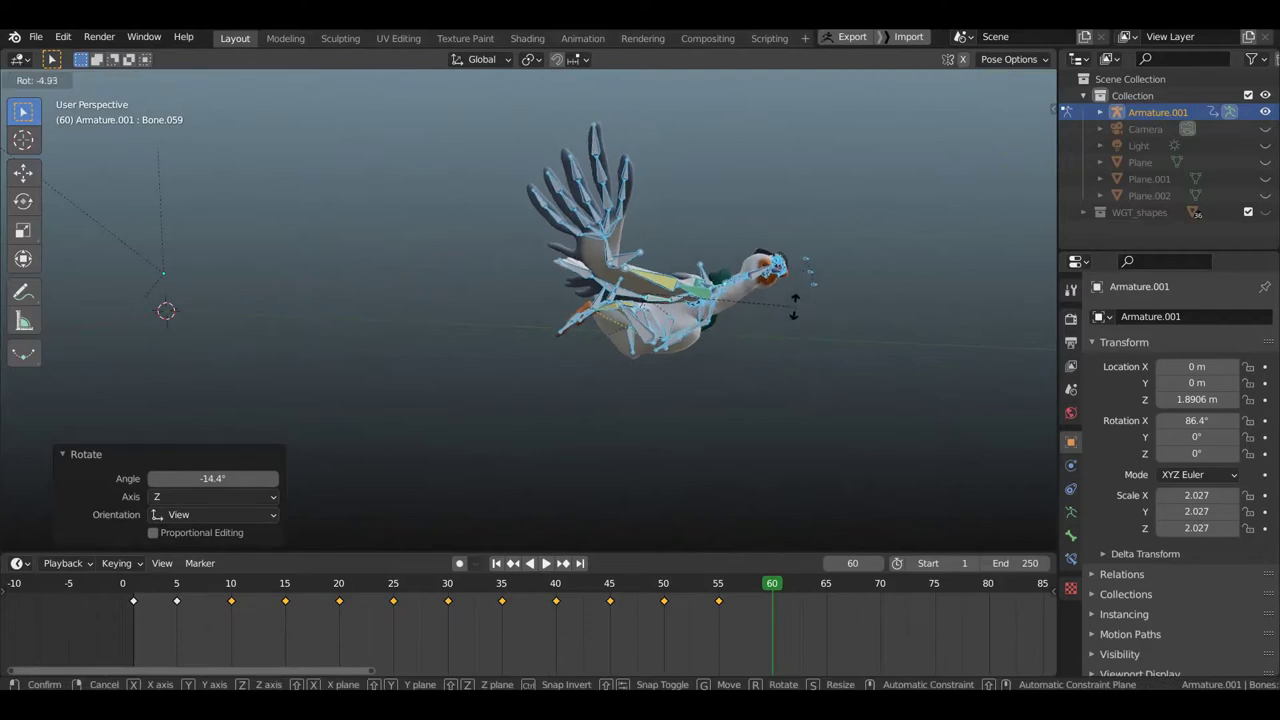
pyautogui.click(821, 340)
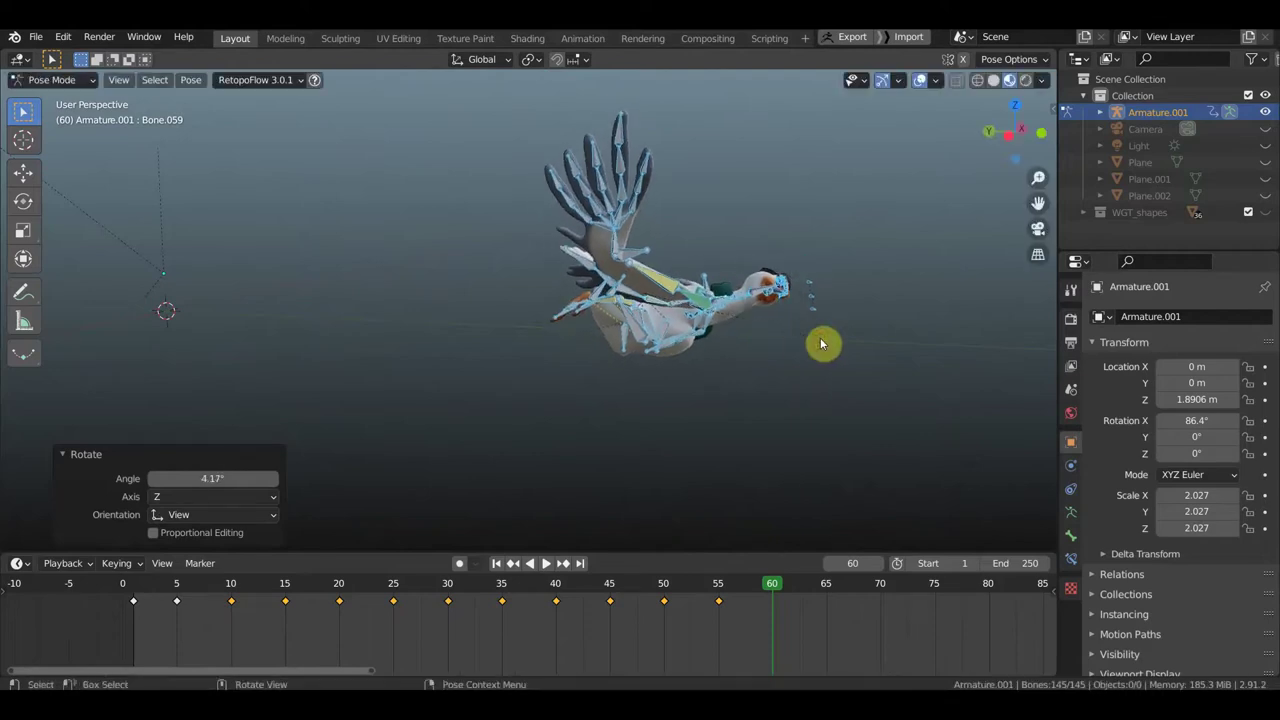
# Step: Select a single wing bone from a new viewing angle
pyautogui.moveTo(770, 347)
pyautogui.mouseDown(button='middle')
pyautogui.moveTo(457, 337)
pyautogui.moveTo(425, 318)
pyautogui.mouseUp(button='middle')
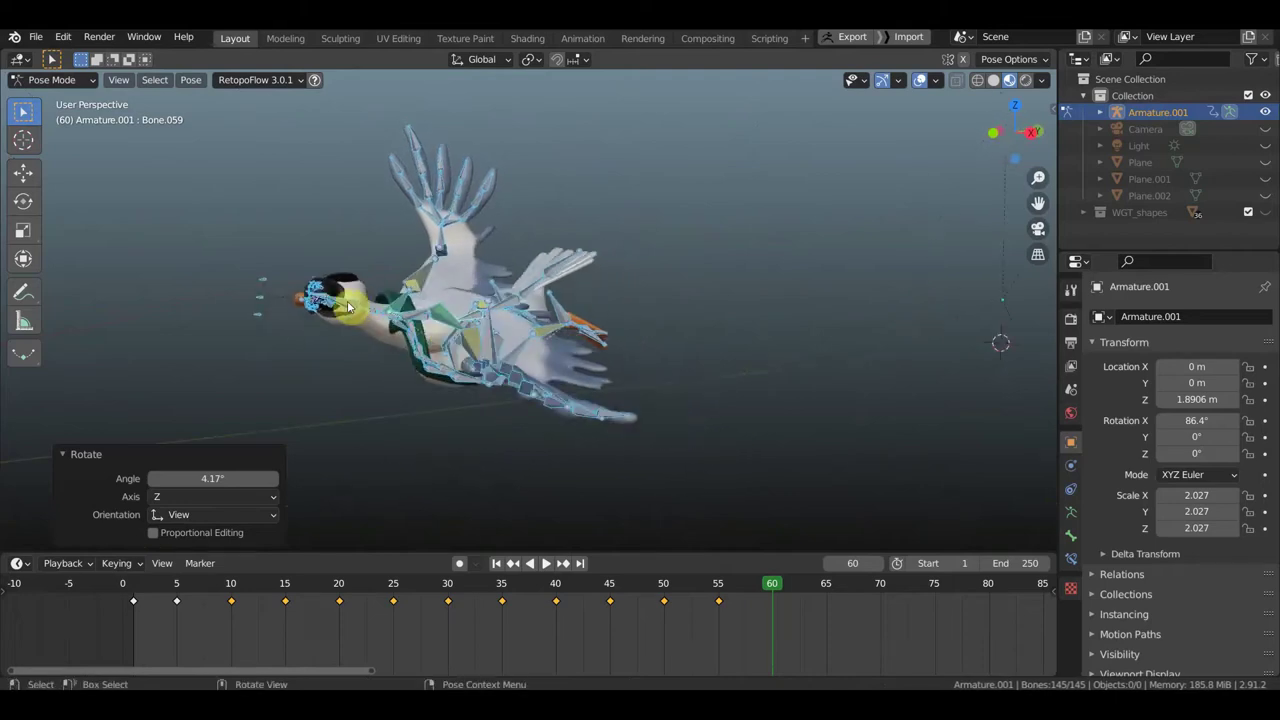
pyautogui.click(420, 316)
pyautogui.moveTo(526, 331)
pyautogui.mouseDown(button='middle')
pyautogui.moveTo(610, 340)
pyautogui.moveTo(580, 300)
pyautogui.mouseUp(button='middle')
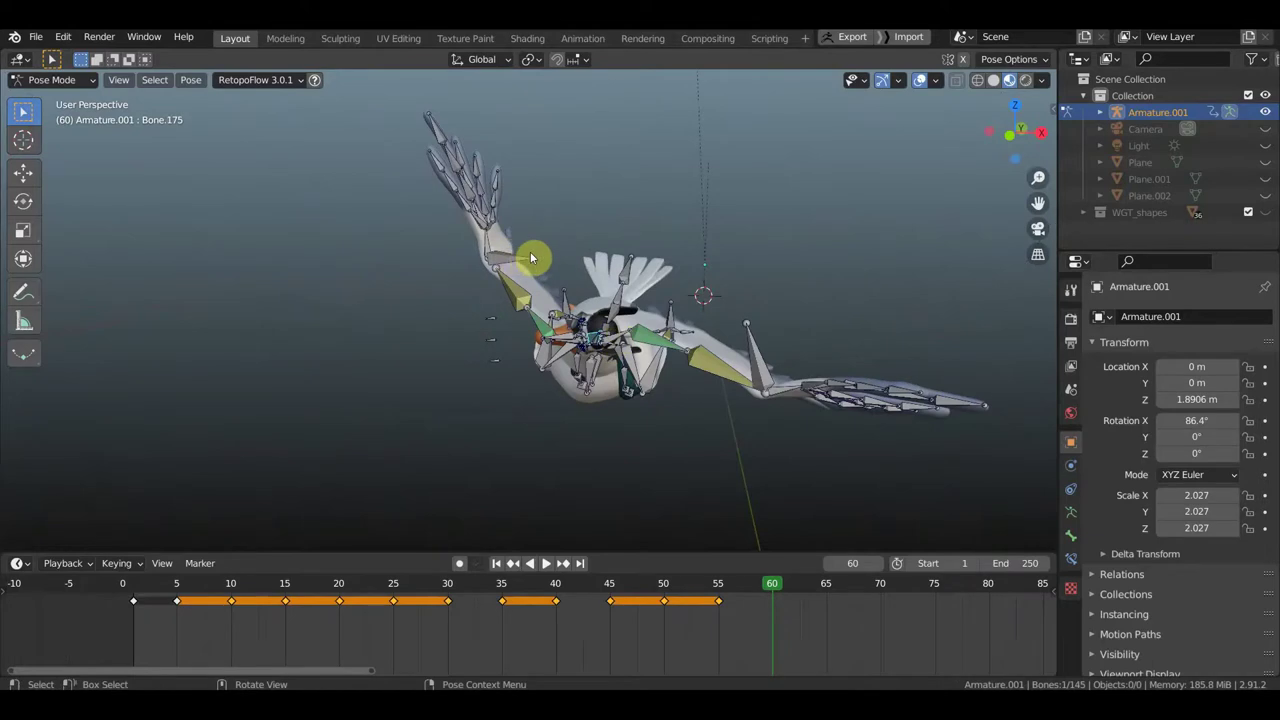
# Step: In front view, lower left wing Bone.106 to horizontal and reposition it
pyautogui.click(546, 258)
pyautogui.press('KP_1')
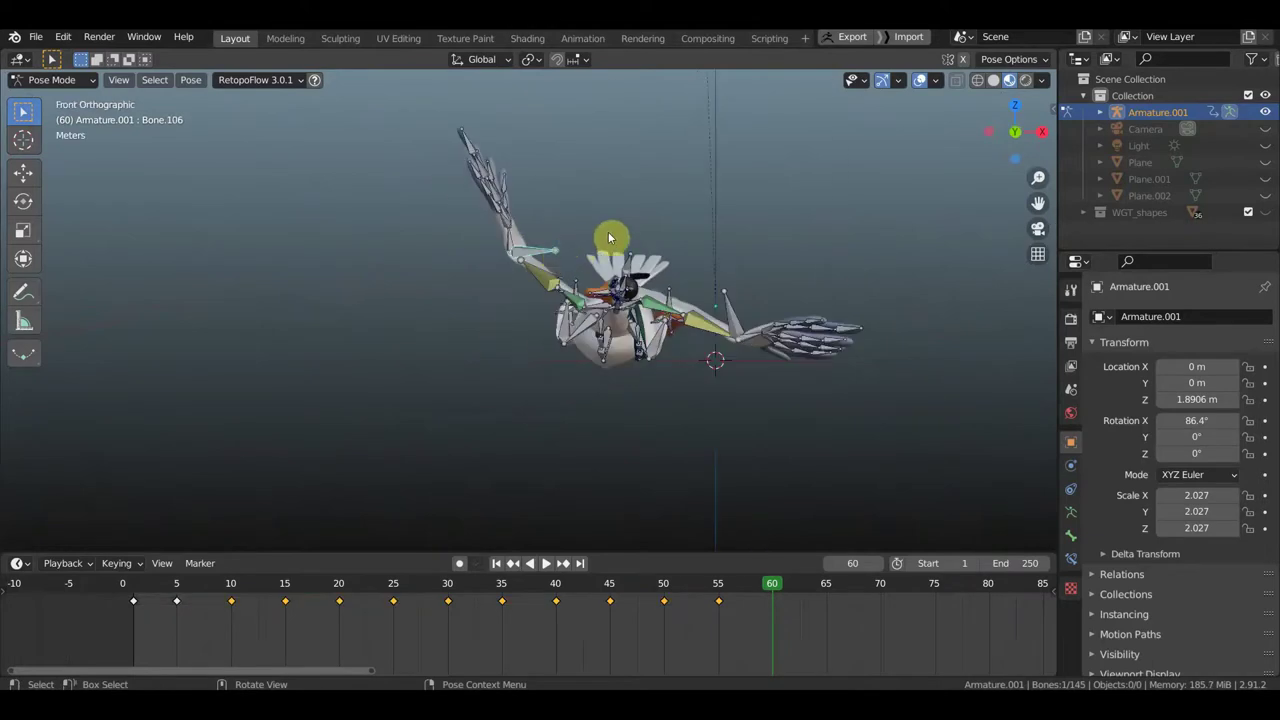
pyautogui.press('r')
pyautogui.click(537, 208)
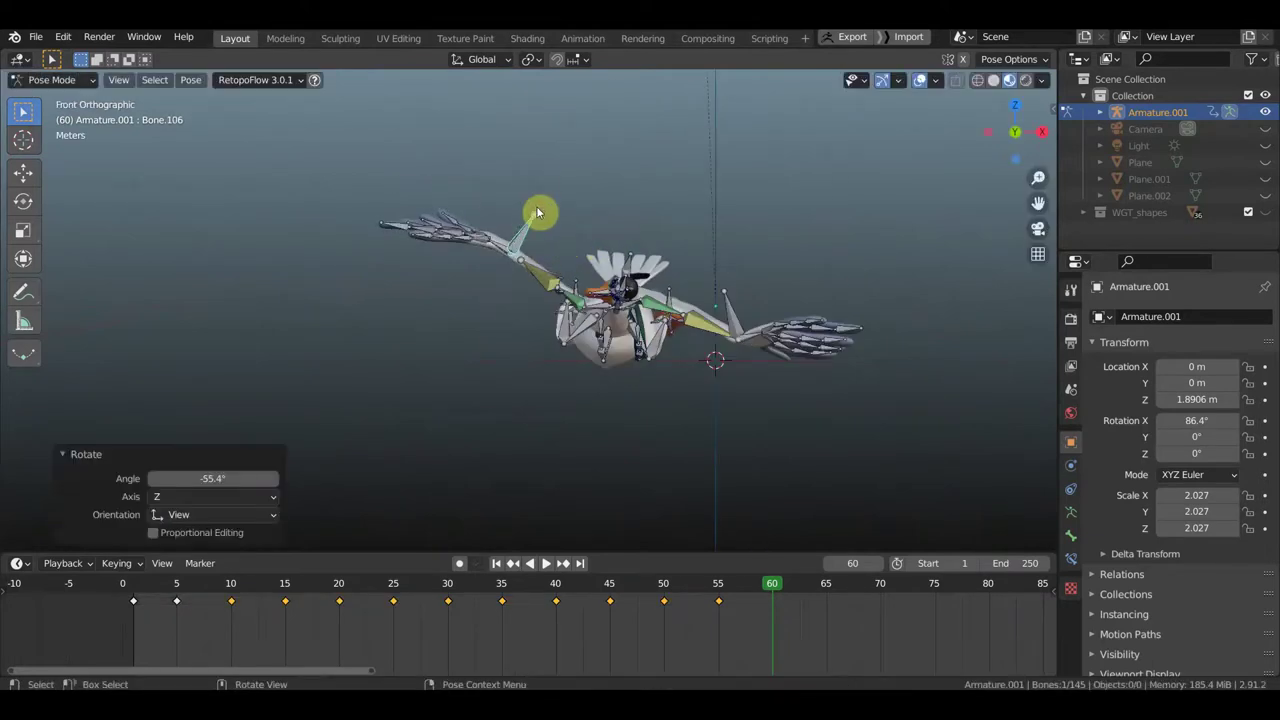
pyautogui.press('g')
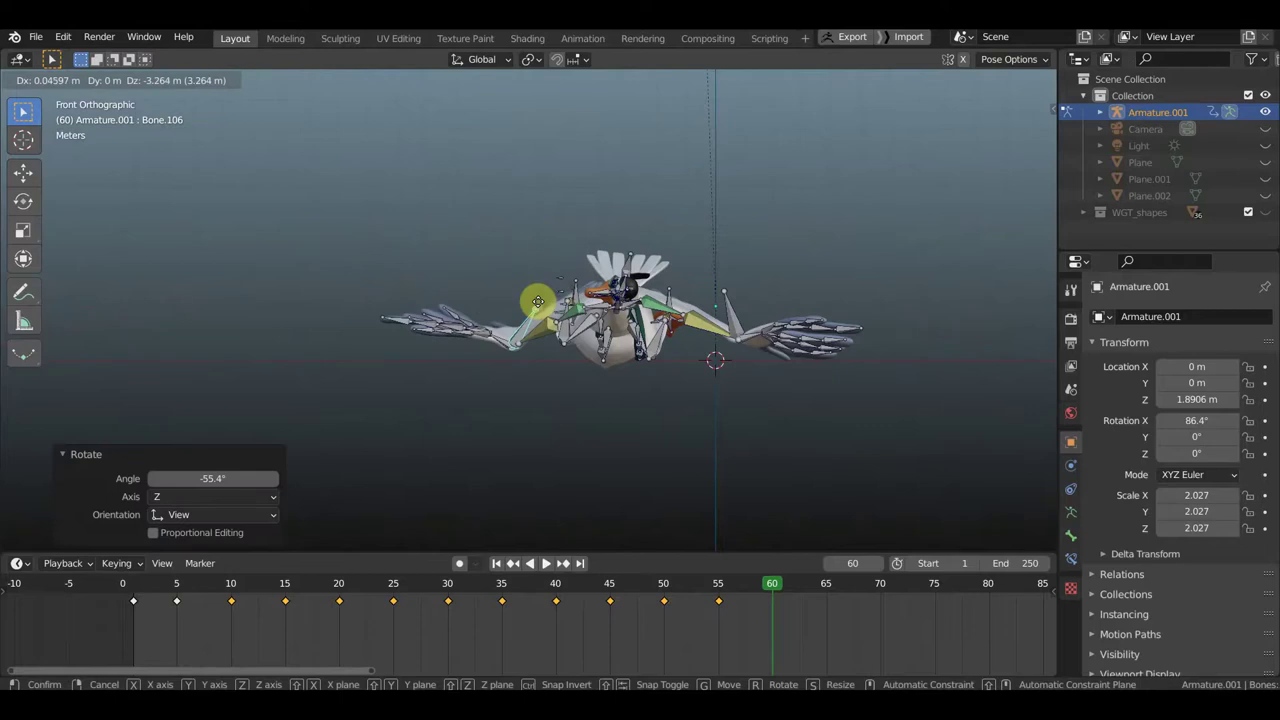
pyautogui.click(541, 311)
# Step: Move the left wing bone, rotate the wing bones -55.8°, and shift them
pyautogui.moveTo(607, 250)
pyautogui.mouseDown(button='middle')
pyautogui.moveTo(851, 314)
pyautogui.moveTo(777, 334)
pyautogui.moveTo(752, 422)
pyautogui.mouseUp(button='middle')
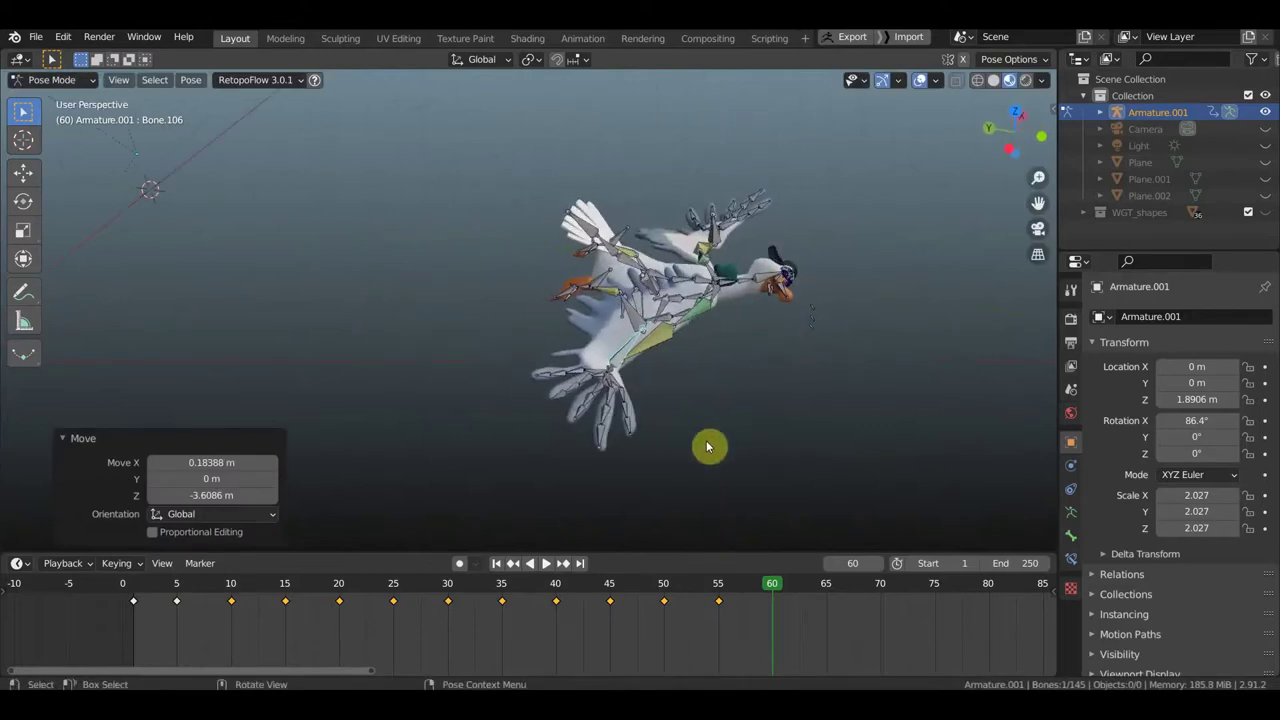
pyautogui.press('g')
pyautogui.click(811, 445)
pyautogui.moveTo(811, 445)
pyautogui.mouseDown(button='middle')
pyautogui.moveTo(689, 420)
pyautogui.moveTo(617, 506)
pyautogui.moveTo(530, 445)
pyautogui.moveTo(486, 471)
pyautogui.moveTo(490, 360)
pyautogui.mouseUp(button='middle')
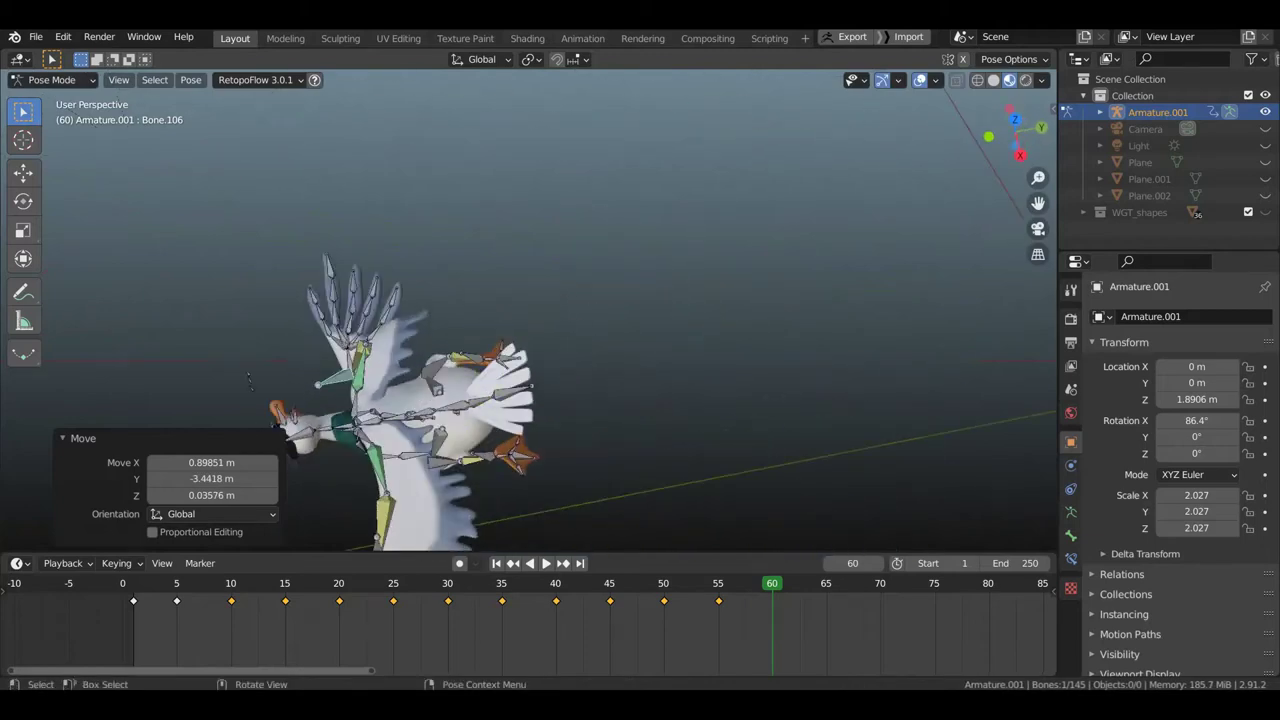
pyautogui.press('r')
pyautogui.click(357, 263)
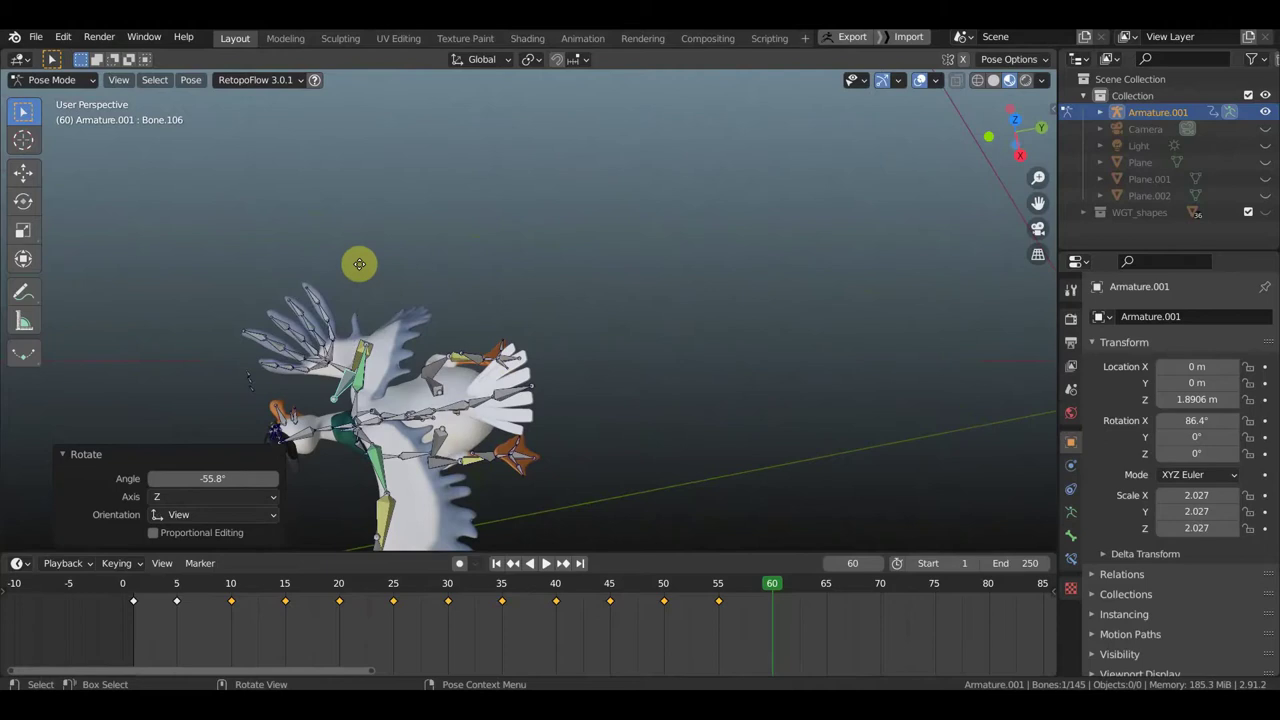
pyautogui.press('g')
pyautogui.click(365, 282)
# Step: Select Bone.069, reposition it, and rotate it 61.5° in top view
pyautogui.moveTo(417, 290)
pyautogui.mouseDown(button='middle')
pyautogui.moveTo(481, 250)
pyautogui.moveTo(420, 283)
pyautogui.moveTo(292, 447)
pyautogui.mouseUp(button='middle')
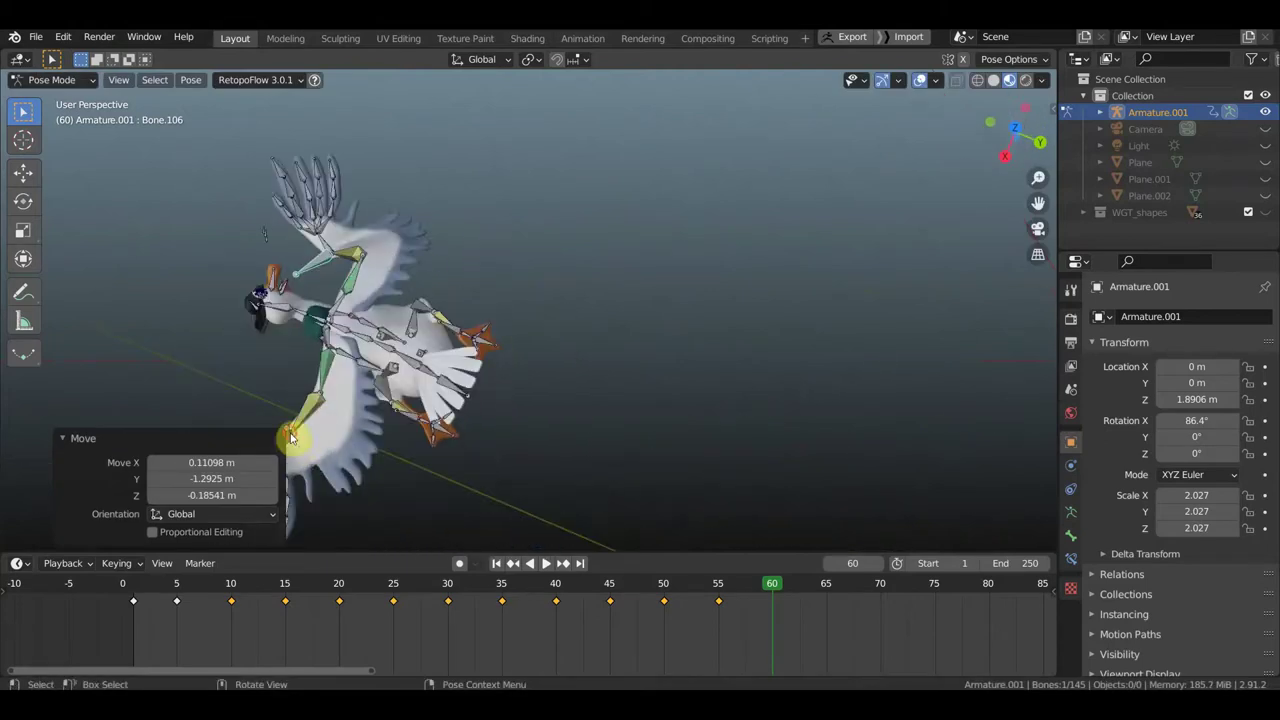
pyautogui.click(390, 434)
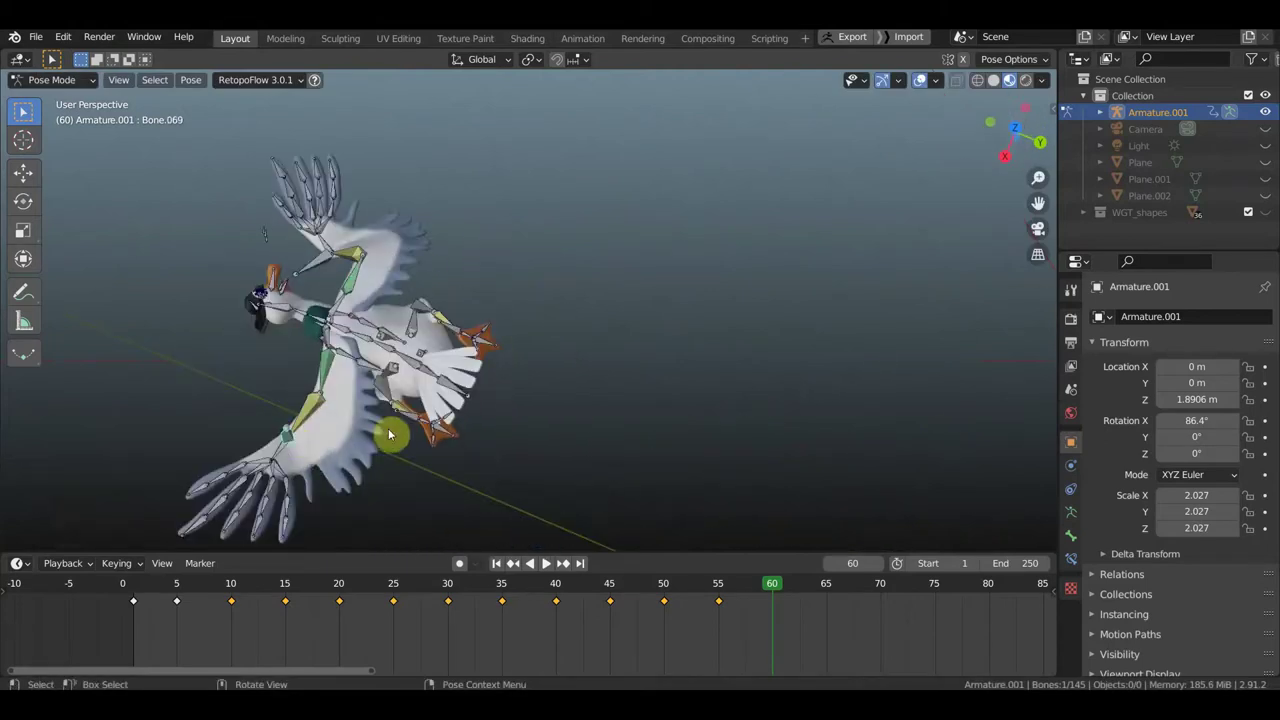
pyautogui.moveTo(390, 434)
pyautogui.mouseDown(button='middle')
pyautogui.moveTo(612, 325)
pyautogui.moveTo(503, 262)
pyautogui.mouseUp(button='middle')
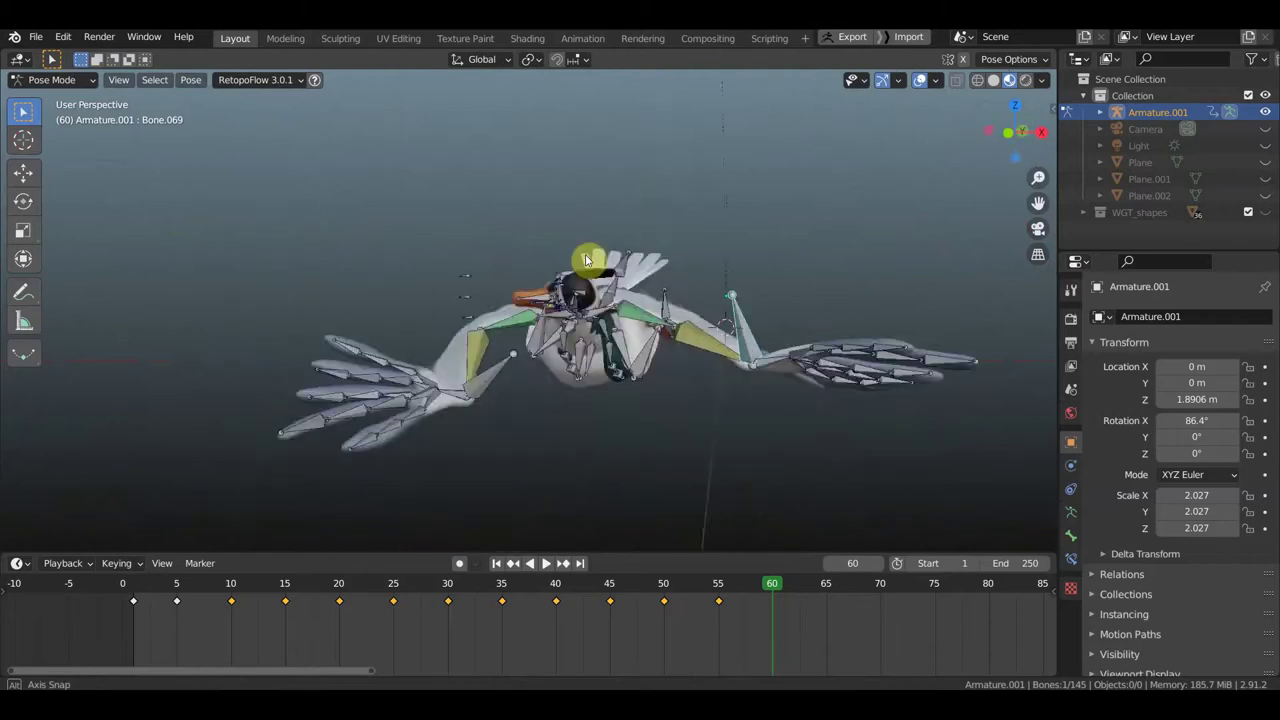
pyautogui.moveTo(576, 304); pyautogui.dragTo(500, 309)
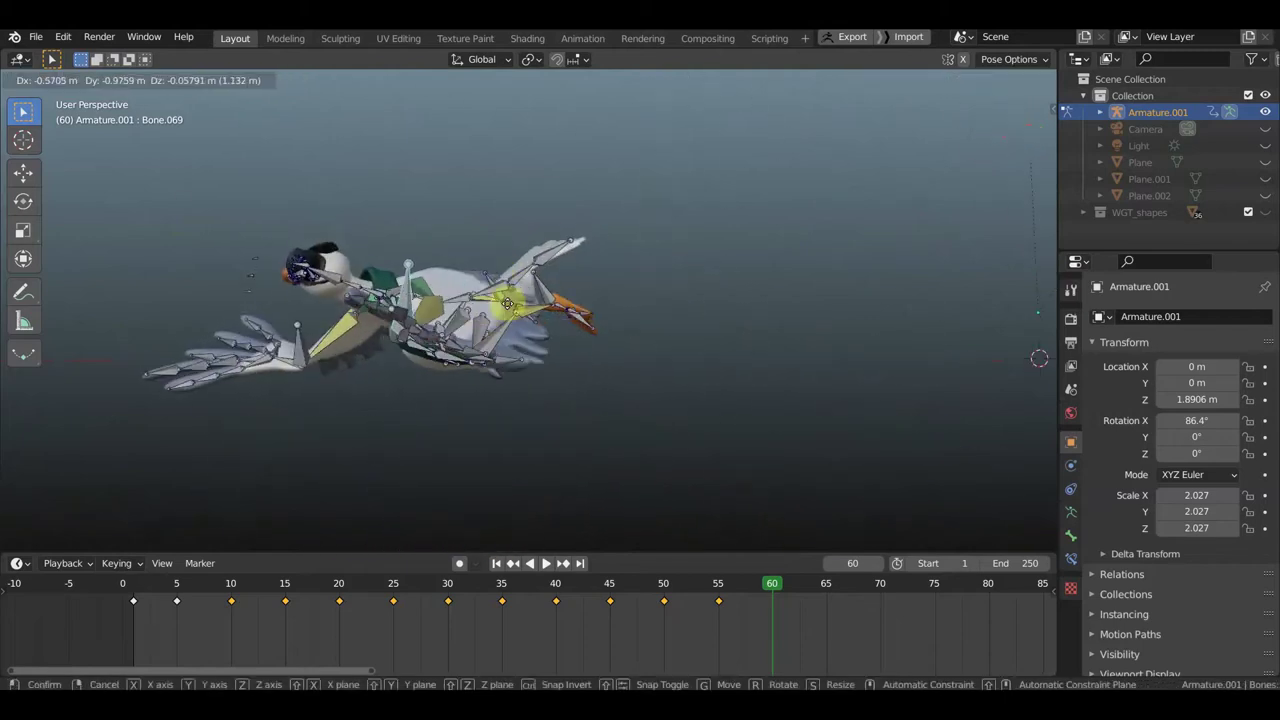
pyautogui.moveTo(500, 309)
pyautogui.mouseDown(button='middle')
pyautogui.moveTo(432, 430)
pyautogui.moveTo(477, 380)
pyautogui.moveTo(551, 409)
pyautogui.moveTo(580, 449)
pyautogui.moveTo(676, 284)
pyautogui.moveTo(663, 321)
pyautogui.mouseUp(button='middle')
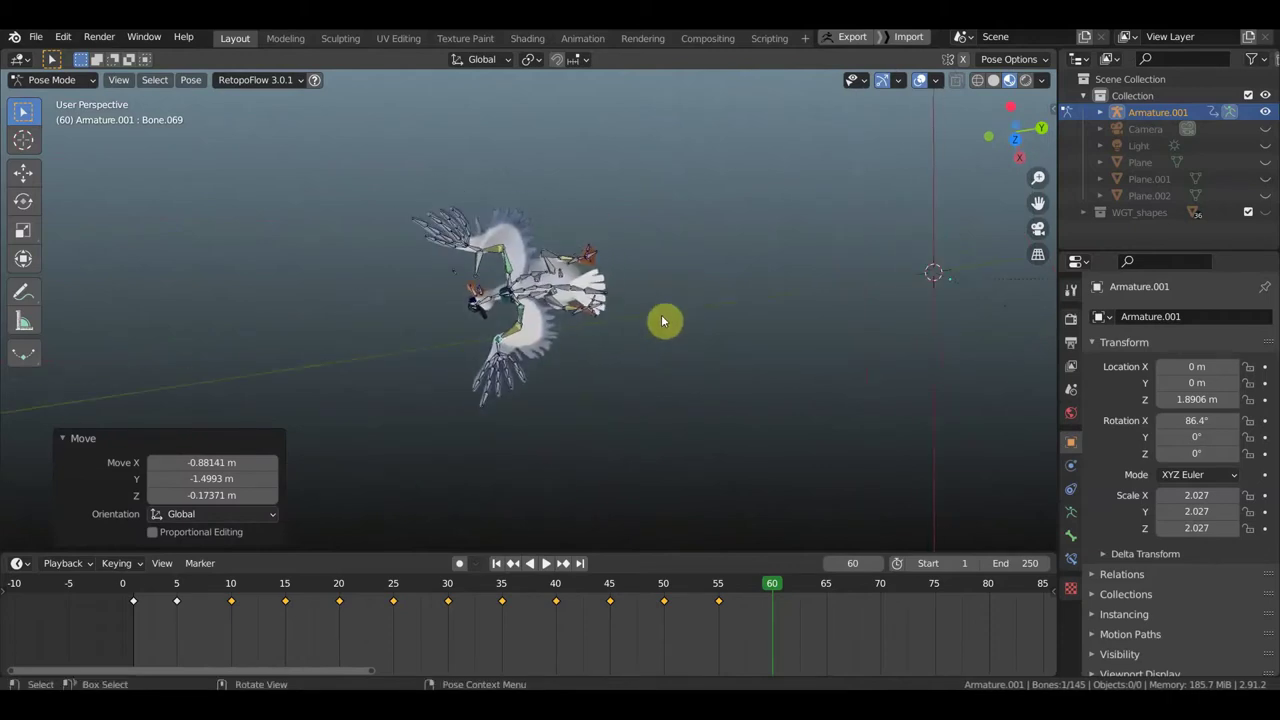
pyautogui.press('KP_7')
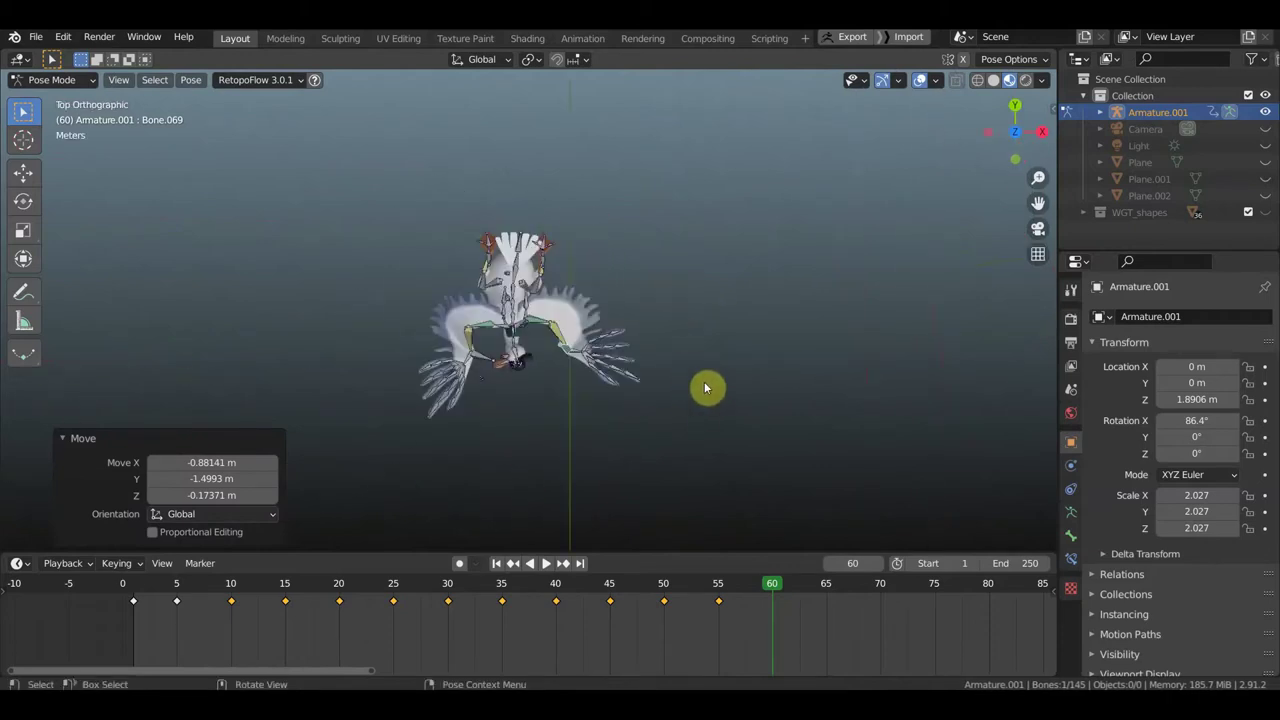
pyautogui.press('r')
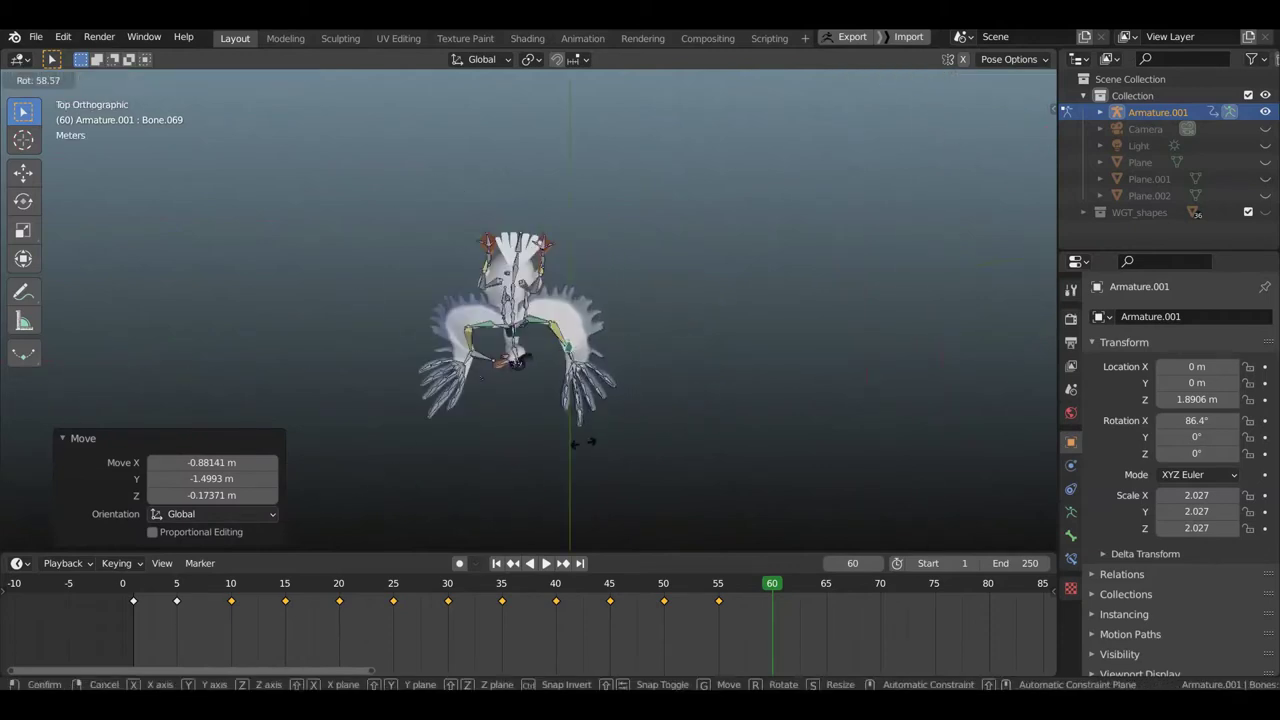
pyautogui.click(585, 443)
# Step: Rotate the wing bone again and move it to a new position
pyautogui.moveTo(608, 391)
pyautogui.mouseDown(button='middle')
pyautogui.moveTo(434, 294)
pyautogui.moveTo(434, 251)
pyautogui.moveTo(521, 365)
pyautogui.mouseUp(button='middle')
pyautogui.press('r')
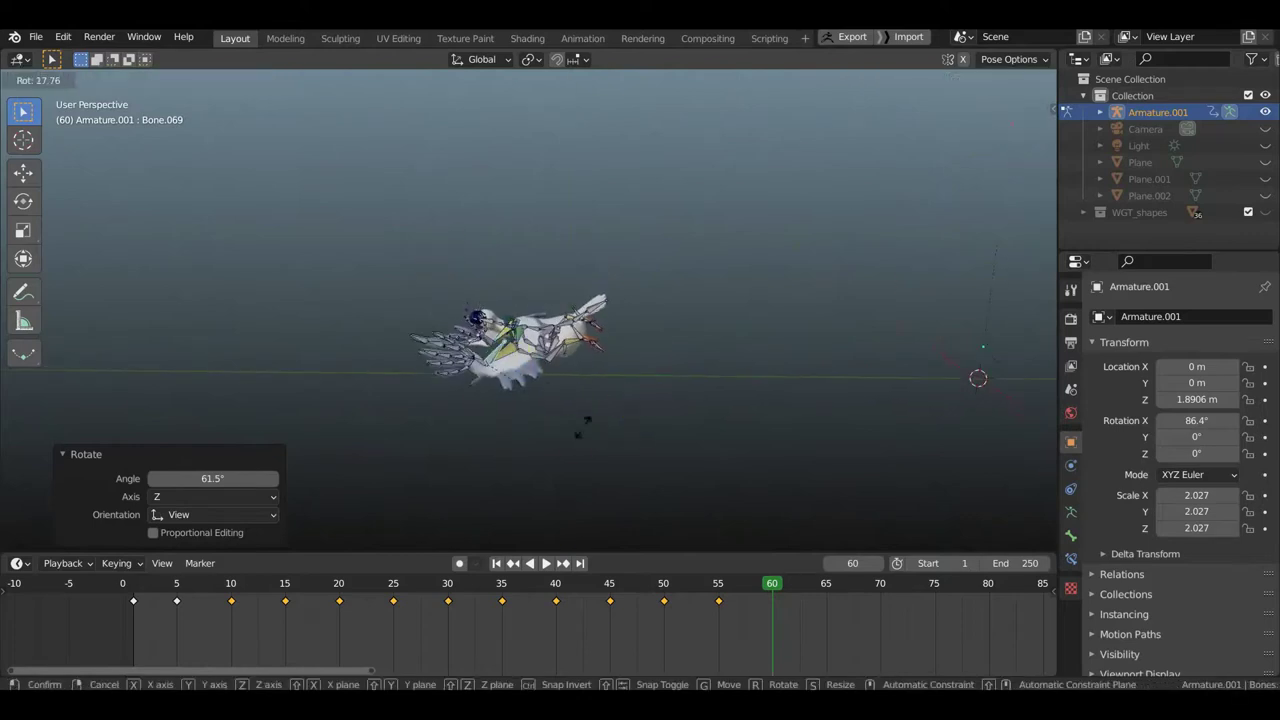
pyautogui.click(574, 437)
pyautogui.press('g')
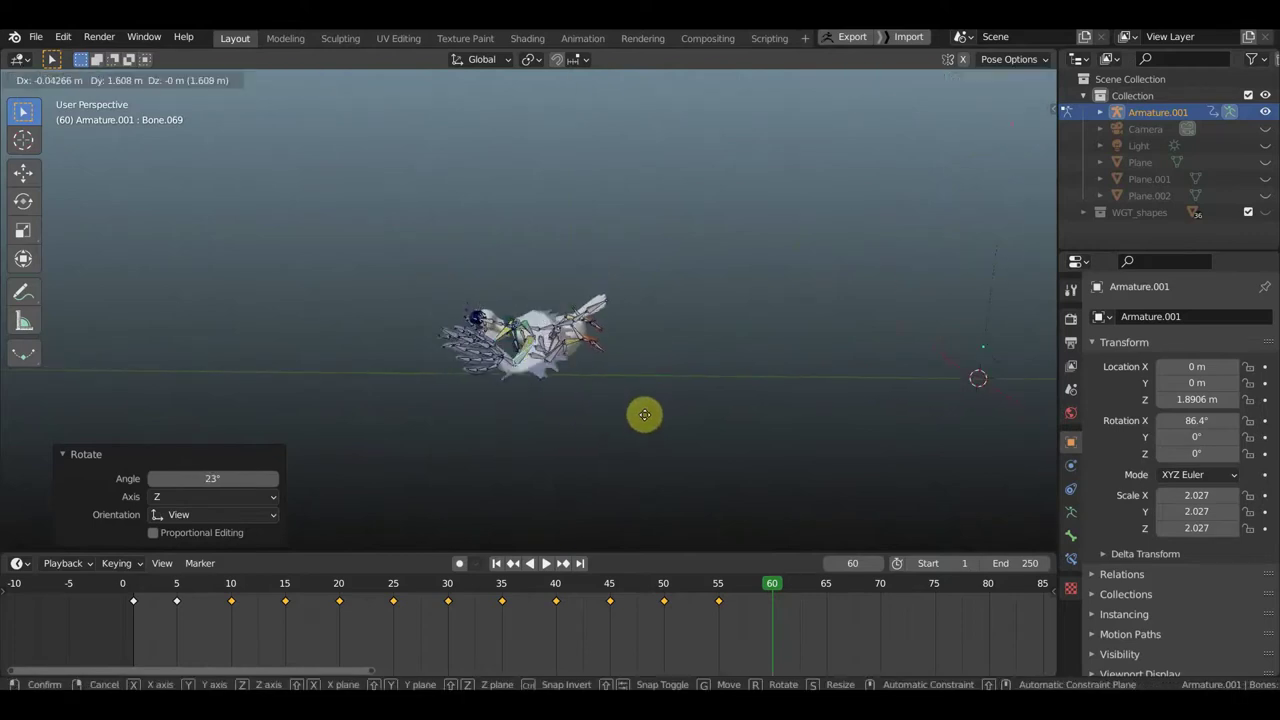
pyautogui.click(645, 420)
# Step: Zoom in on the rig and select another bone on the bird's body
pyautogui.moveTo(649, 420)
pyautogui.mouseDown(button='middle')
pyautogui.moveTo(851, 426)
pyautogui.moveTo(871, 414)
pyautogui.mouseUp(button='middle')
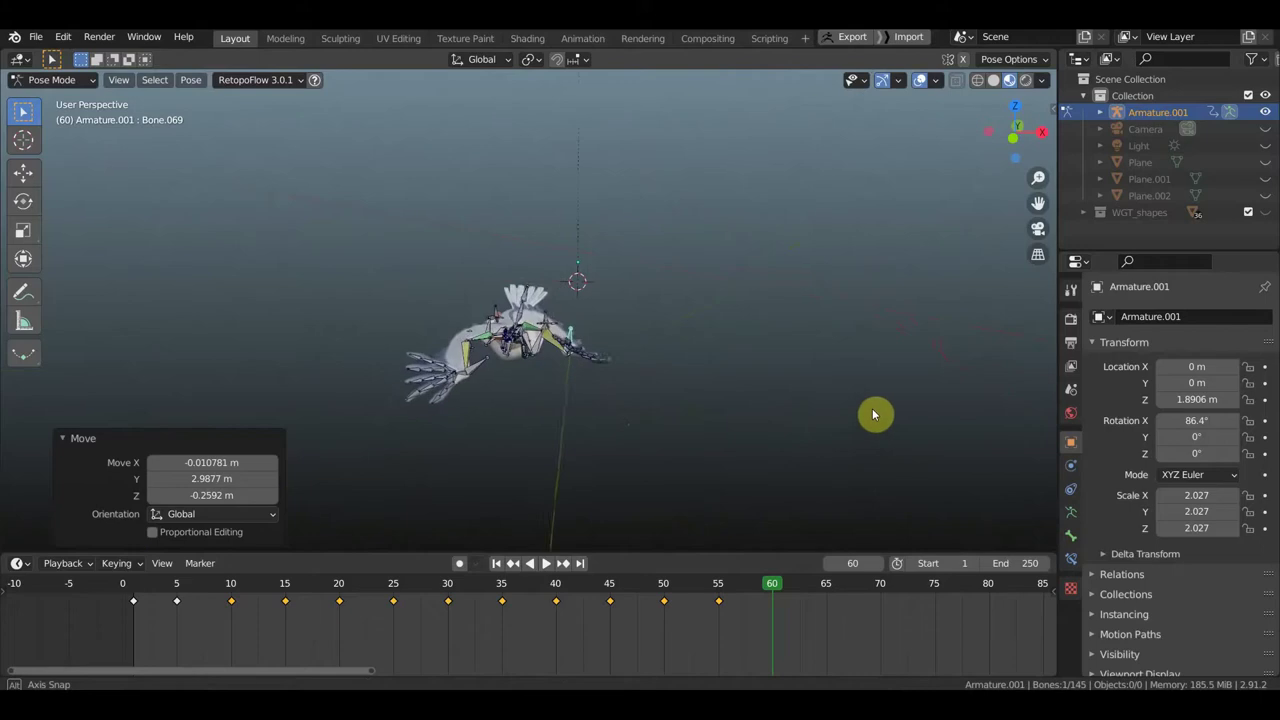
pyautogui.scroll(3, 585, 385)
pyautogui.scroll(1, 573, 396)
pyautogui.moveTo(575, 395)
pyautogui.mouseDown(button='middle')
pyautogui.moveTo(614, 394)
pyautogui.moveTo(528, 381)
pyautogui.moveTo(565, 380)
pyautogui.moveTo(537, 428)
pyautogui.moveTo(541, 418)
pyautogui.mouseUp(button='middle')
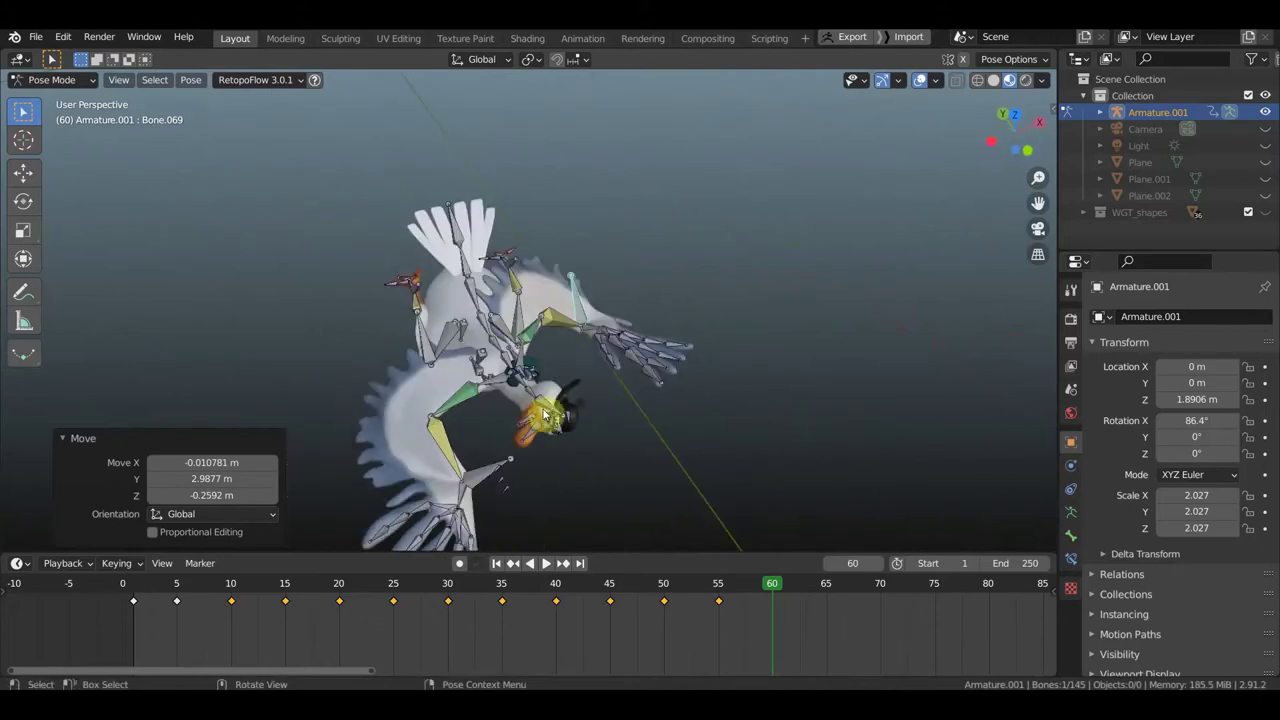
pyautogui.click(620, 440)
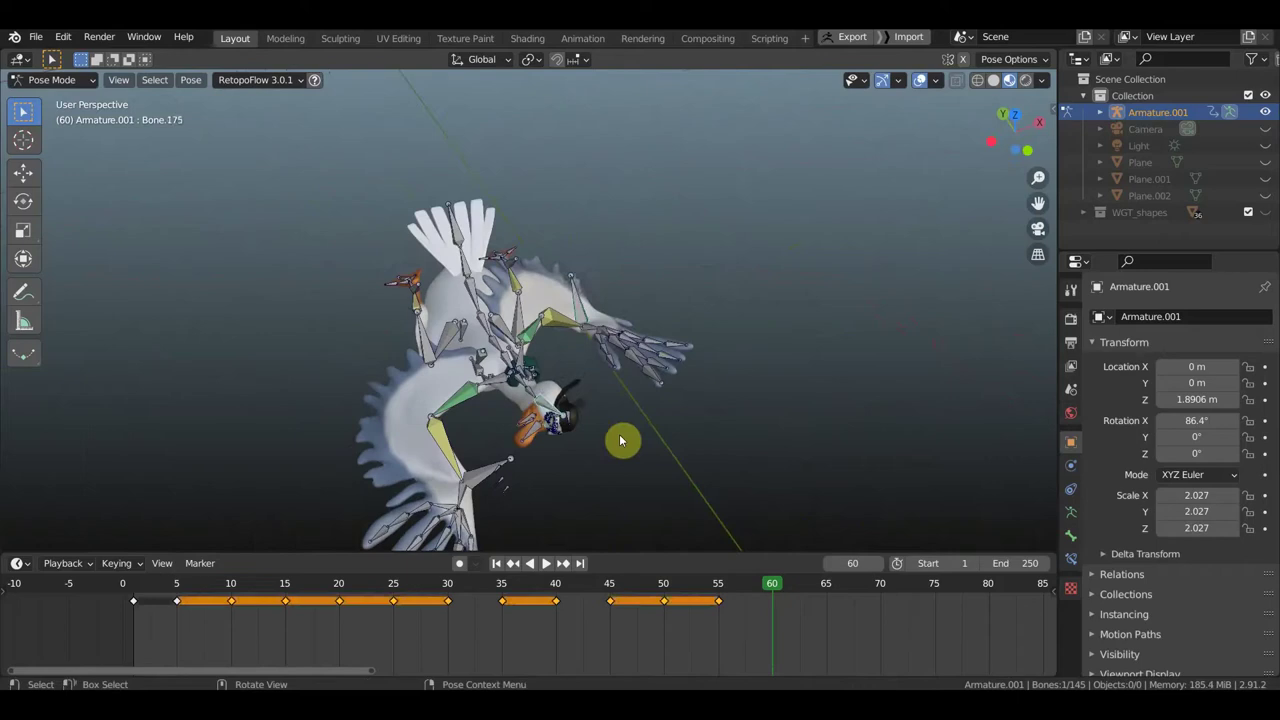
# Step: From the front view, rotate the selected bird bones -96.2° and the head bone -50.6°
pyautogui.press('KP_1')
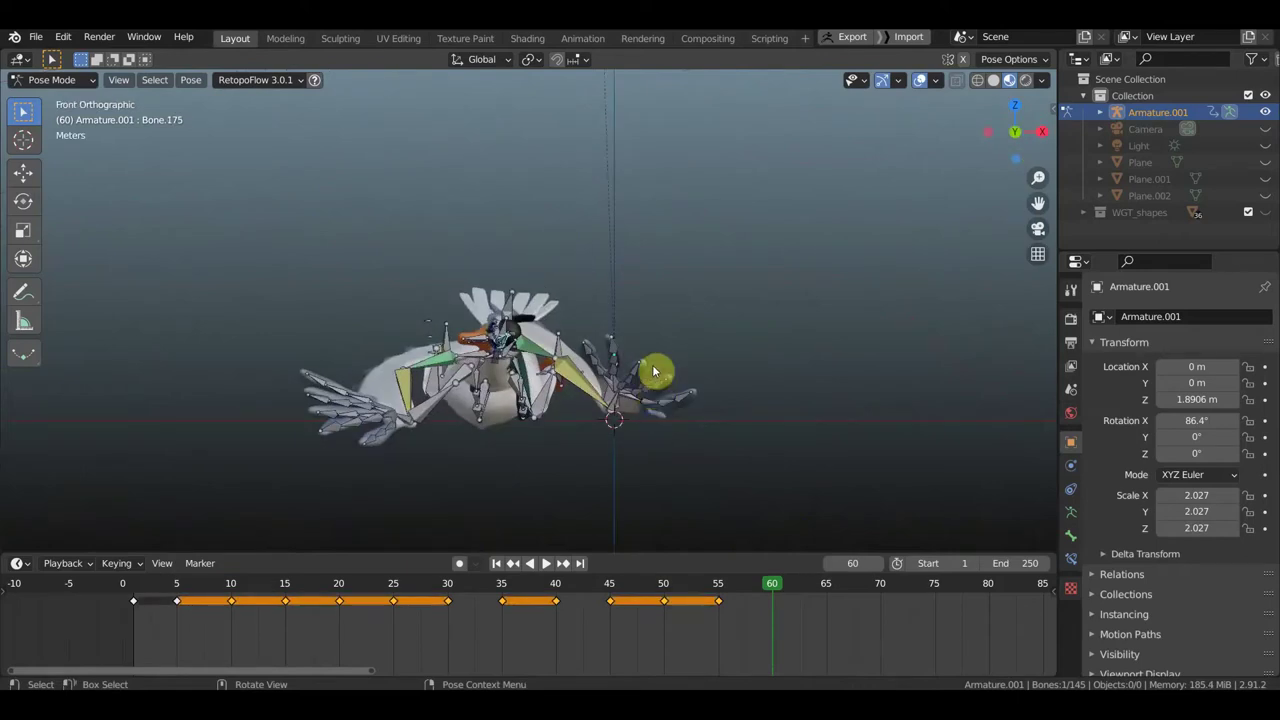
pyautogui.press('r')
pyautogui.click(503, 249)
pyautogui.moveTo(503, 249)
pyautogui.mouseDown(button='middle')
pyautogui.moveTo(689, 326)
pyautogui.moveTo(708, 317)
pyautogui.mouseUp(button='middle')
pyautogui.press('r')
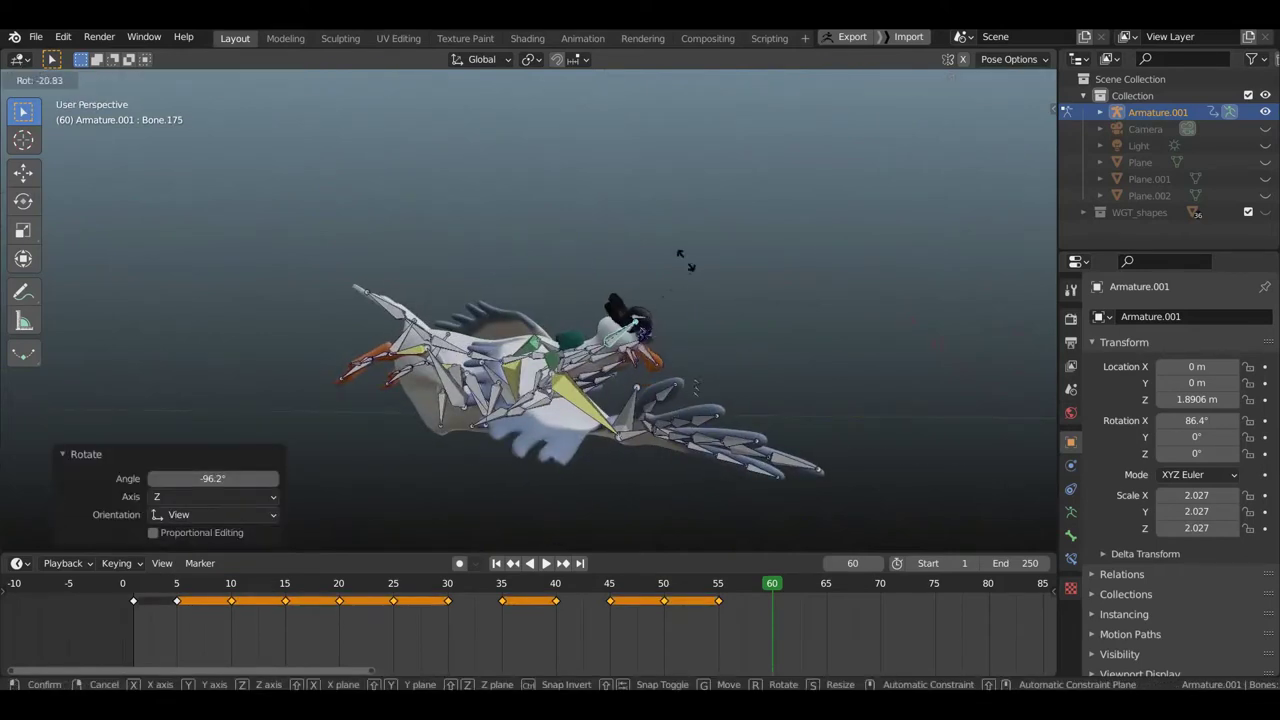
pyautogui.click(641, 257)
# Step: Orbit and zoom in around the rig to inspect the rider, then select a rider bone
pyautogui.moveTo(577, 343)
pyautogui.mouseDown(button='middle')
pyautogui.moveTo(545, 335)
pyautogui.moveTo(357, 394)
pyautogui.moveTo(490, 362)
pyautogui.moveTo(466, 434)
pyautogui.moveTo(482, 378)
pyautogui.moveTo(560, 300)
pyautogui.moveTo(651, 243)
pyautogui.moveTo(651, 220)
pyautogui.moveTo(443, 380)
pyautogui.moveTo(380, 449)
pyautogui.moveTo(323, 486)
pyautogui.moveTo(293, 481)
pyautogui.mouseUp(button='middle')
pyautogui.scroll(2, 432, 355)
pyautogui.scroll(2, 396, 356)
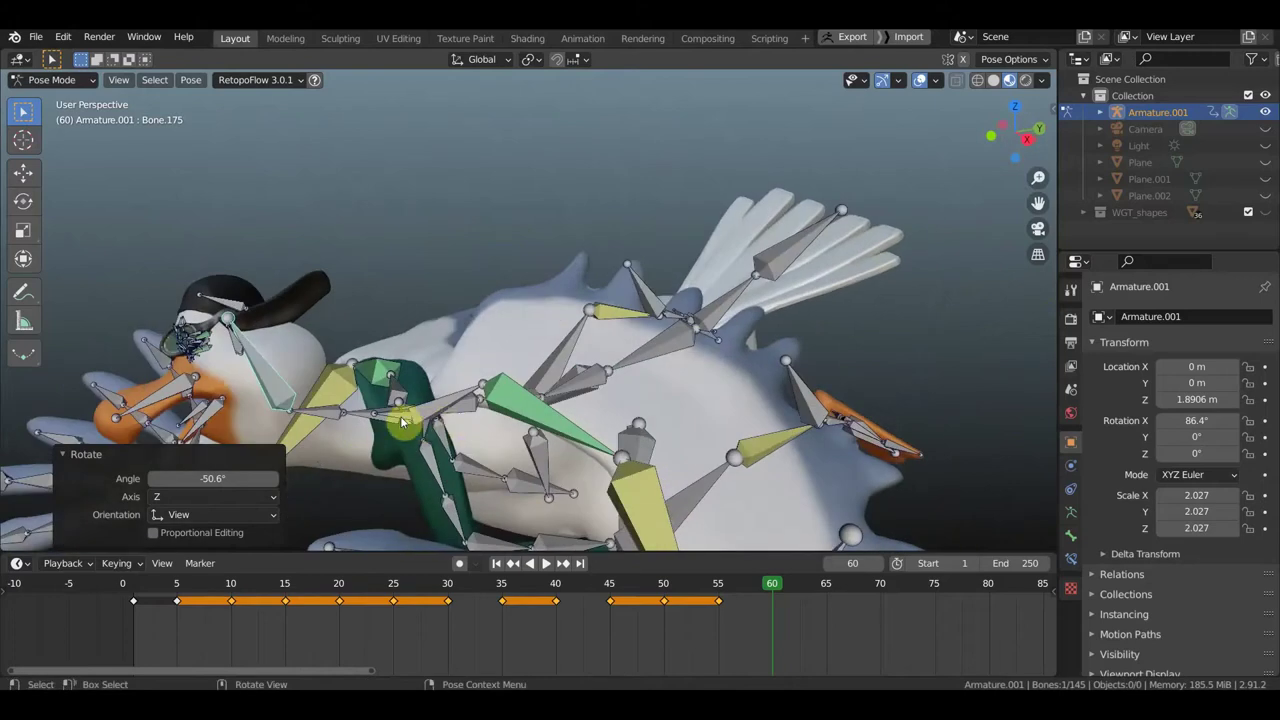
pyautogui.moveTo(393, 422)
pyautogui.mouseDown(button='middle')
pyautogui.moveTo(429, 463)
pyautogui.moveTo(426, 506)
pyautogui.mouseUp(button='middle')
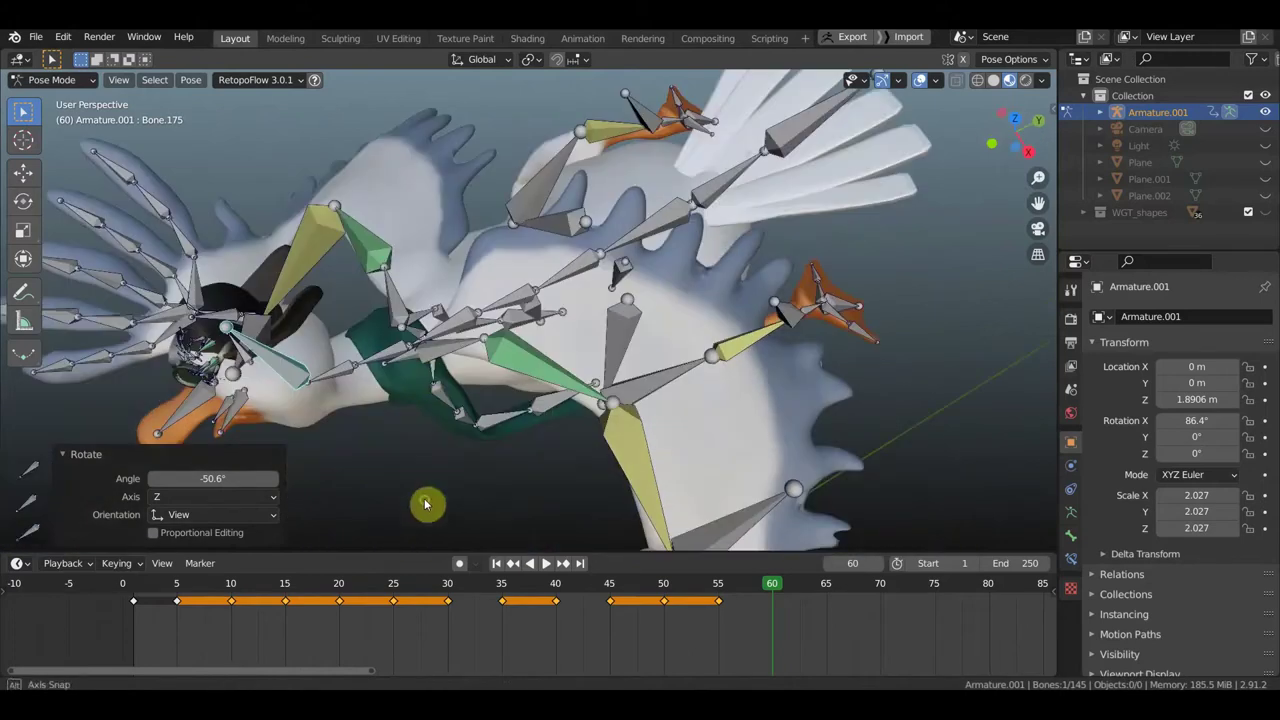
pyautogui.moveTo(423, 363); pyautogui.dragTo(517, 409, button='middle')
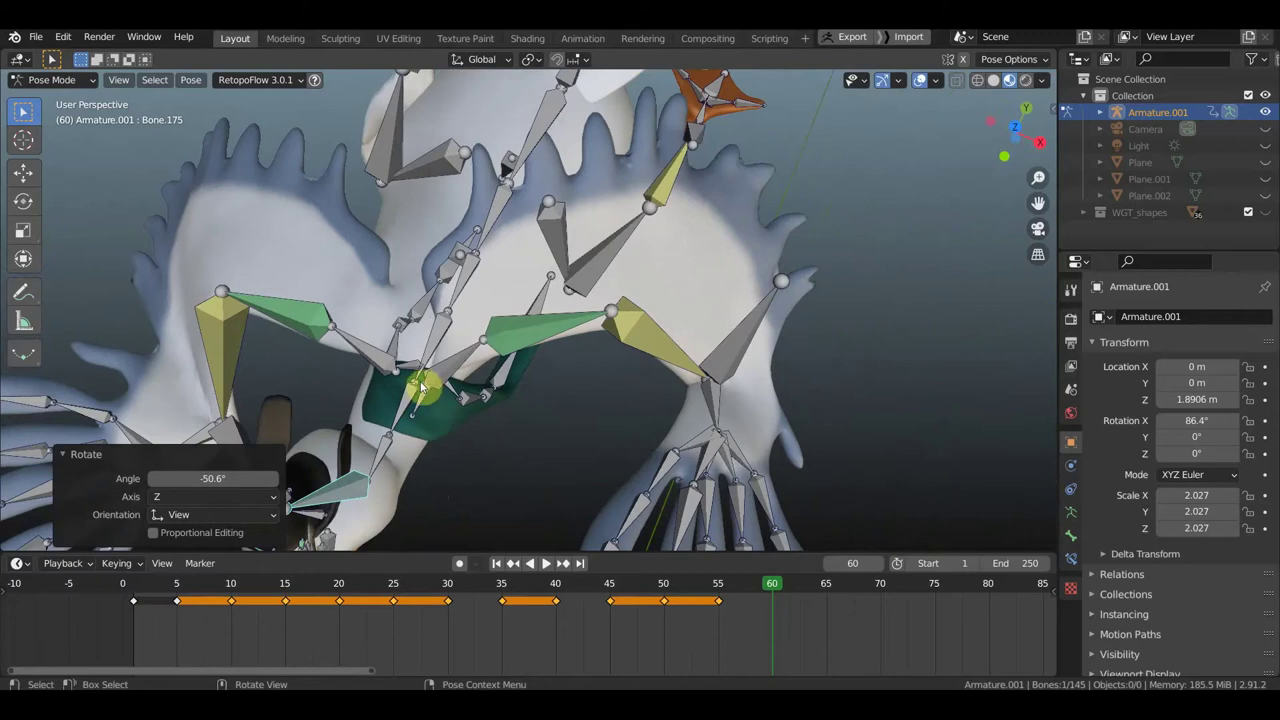
pyautogui.moveTo(405, 370)
pyautogui.mouseDown(button='middle')
pyautogui.moveTo(569, 300)
pyautogui.moveTo(638, 457)
pyautogui.moveTo(648, 240)
pyautogui.moveTo(614, 262)
pyautogui.mouseUp(button='middle')
pyautogui.scroll(2, 660, 241)
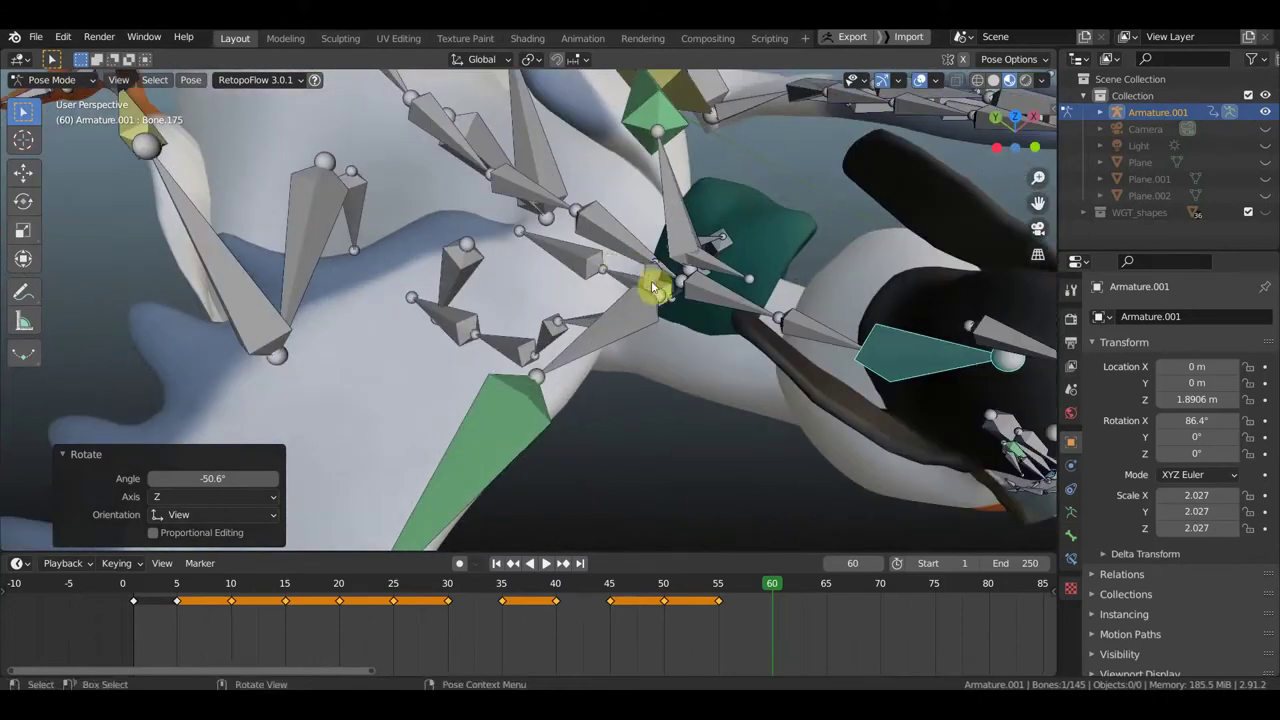
pyautogui.click(655, 283)
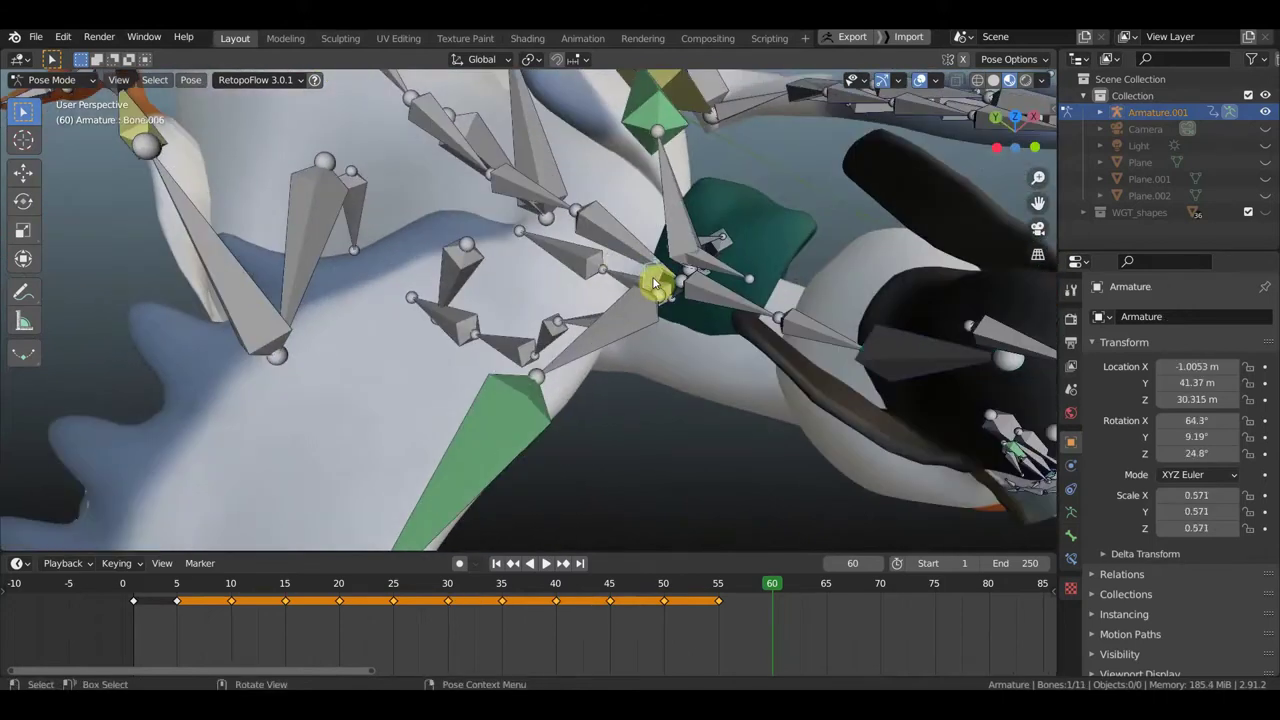
# Step: Shift the rider's hand bones into new positions on the bird
pyautogui.press('g')
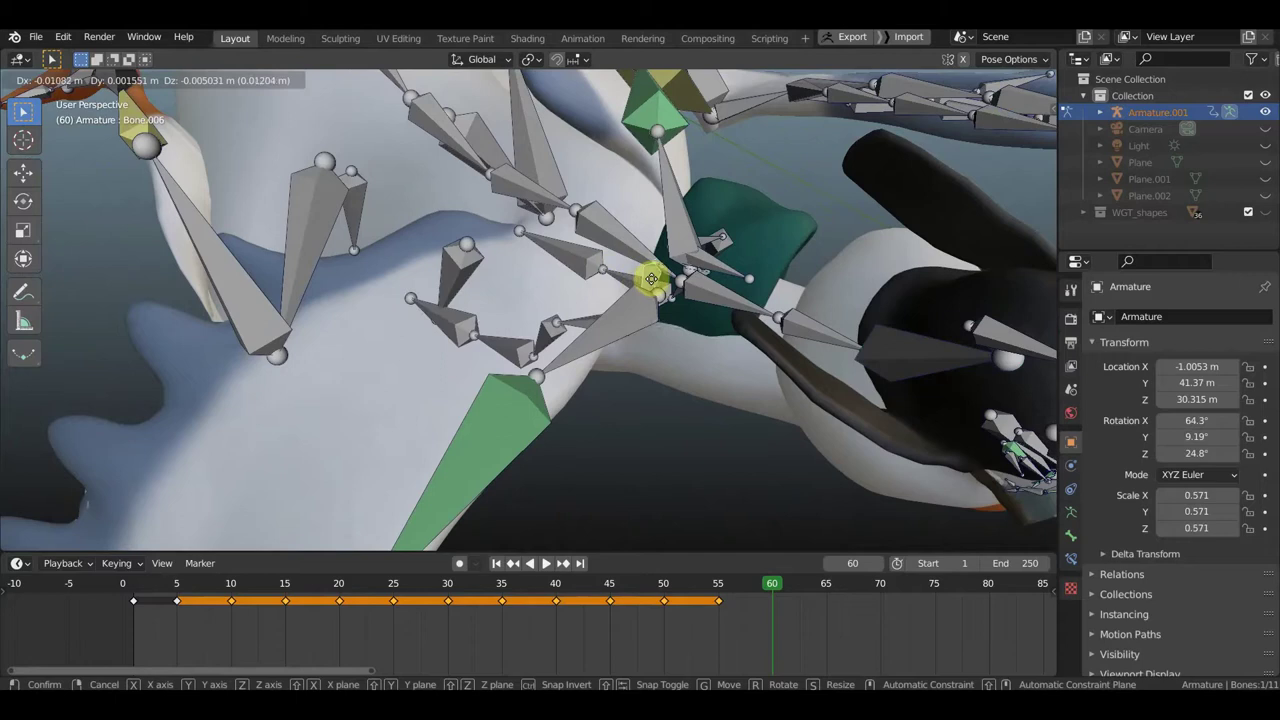
pyautogui.click(653, 279)
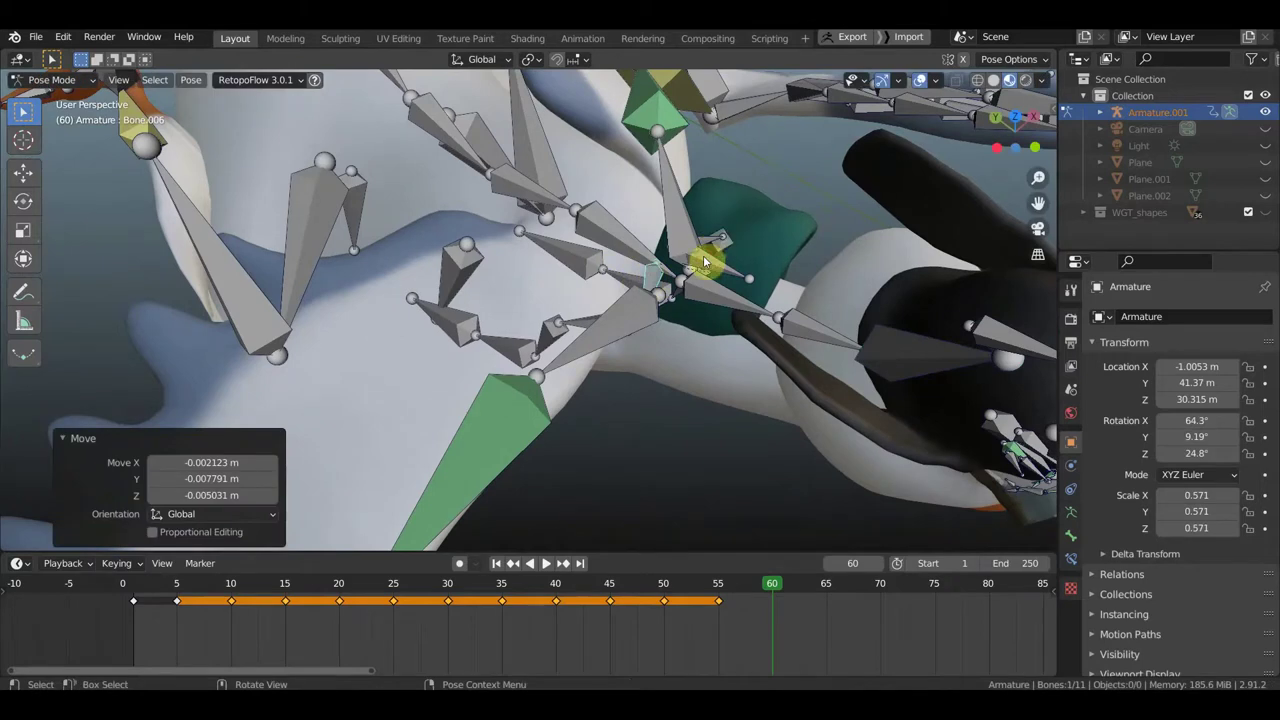
pyautogui.click(730, 270)
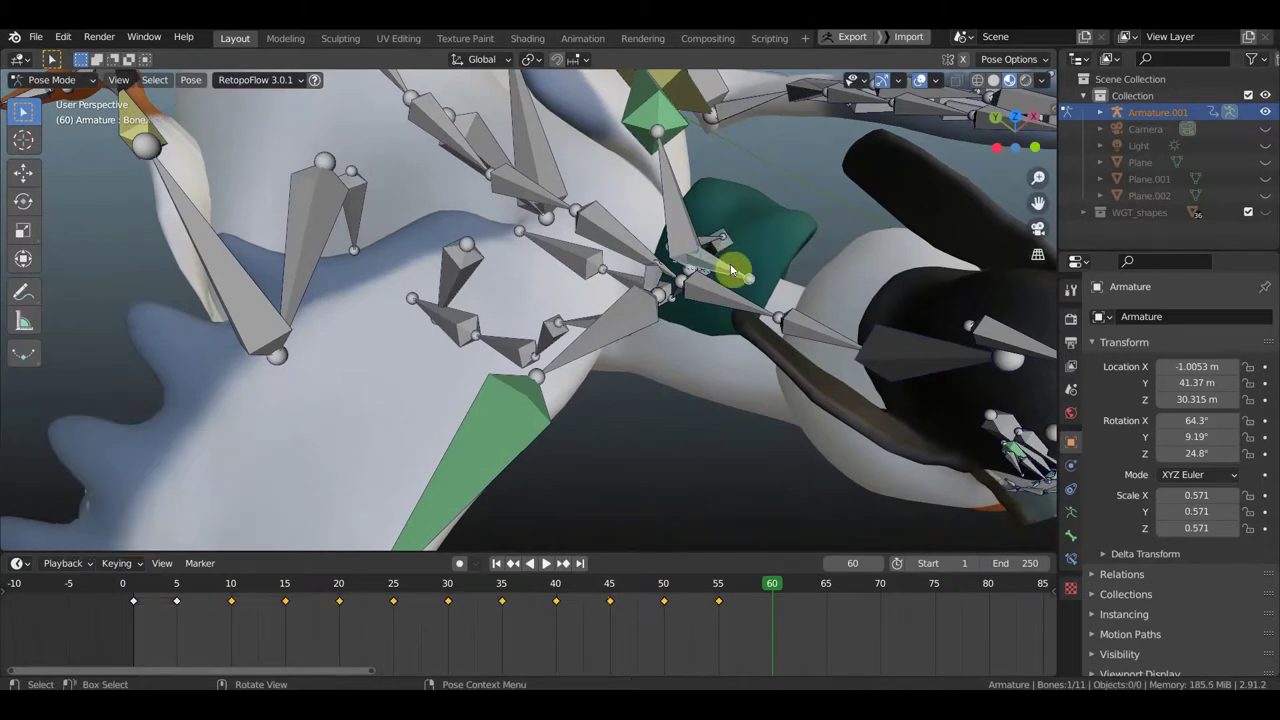
pyautogui.moveTo(730, 270); pyautogui.dragTo(688, 304)
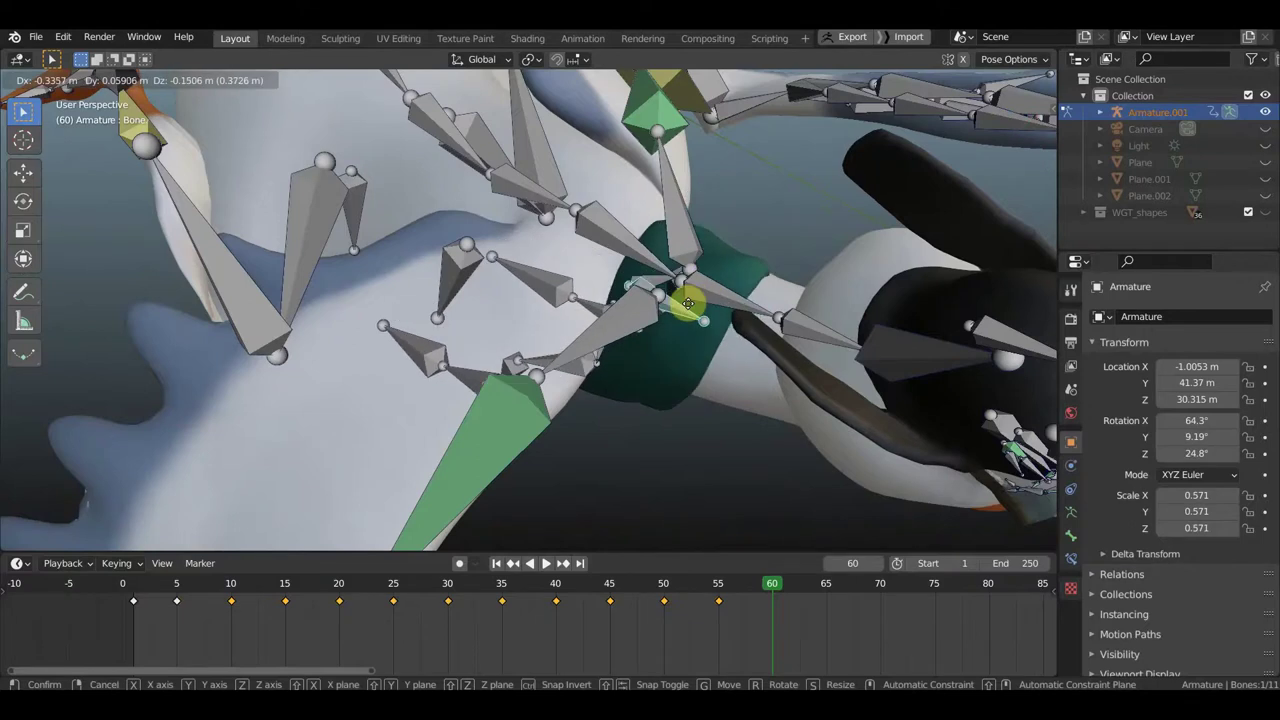
pyautogui.click(688, 304)
pyautogui.moveTo(670, 296)
pyautogui.mouseDown(button='middle')
pyautogui.moveTo(396, 253)
pyautogui.moveTo(480, 229)
pyautogui.mouseUp(button='middle')
pyautogui.moveTo(480, 229)
pyautogui.mouseDown()
pyautogui.moveTo(440, 248)
pyautogui.moveTo(423, 223)
pyautogui.mouseUp()
pyautogui.moveTo(423, 223)
pyautogui.mouseDown(button='middle')
pyautogui.moveTo(537, 233)
pyautogui.moveTo(657, 171)
pyautogui.mouseUp(button='middle')
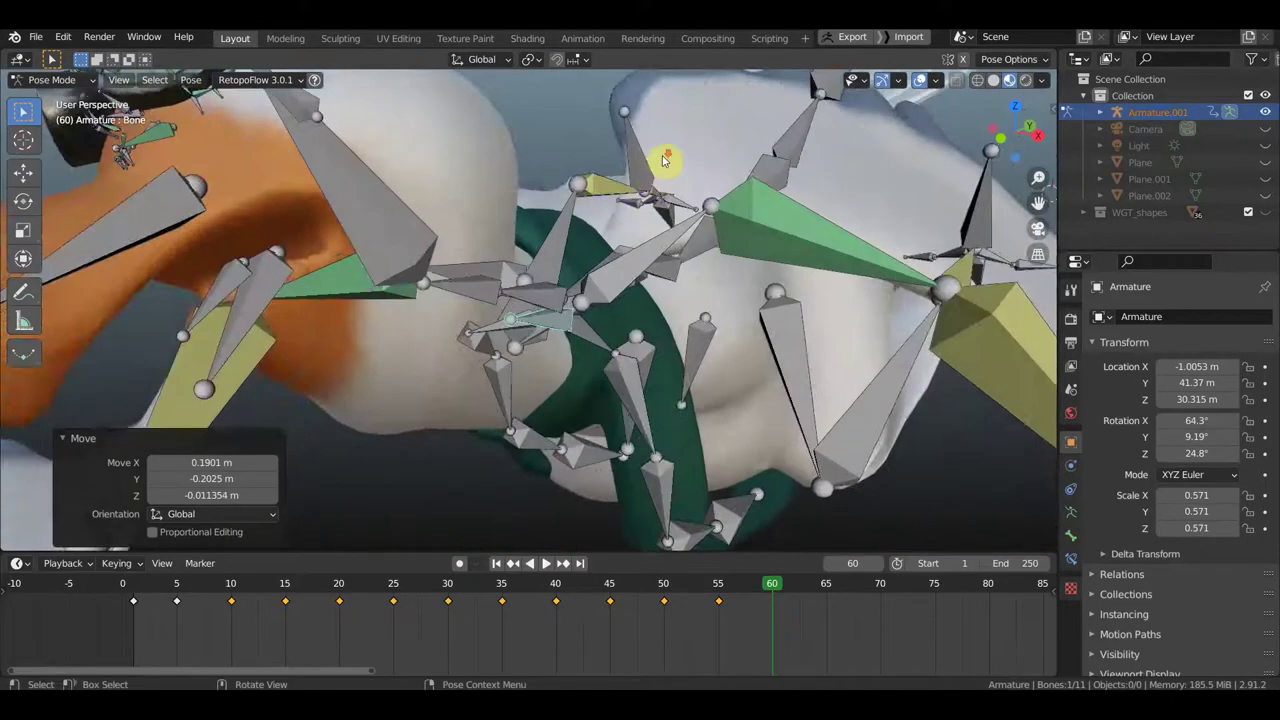
pyautogui.scroll(-5, 748, 250)
pyautogui.scroll(-2, 716, 303)
pyautogui.moveTo(642, 370)
pyautogui.mouseDown(button='middle')
pyautogui.moveTo(749, 357)
pyautogui.moveTo(798, 370)
pyautogui.moveTo(587, 373)
pyautogui.mouseUp(button='middle')
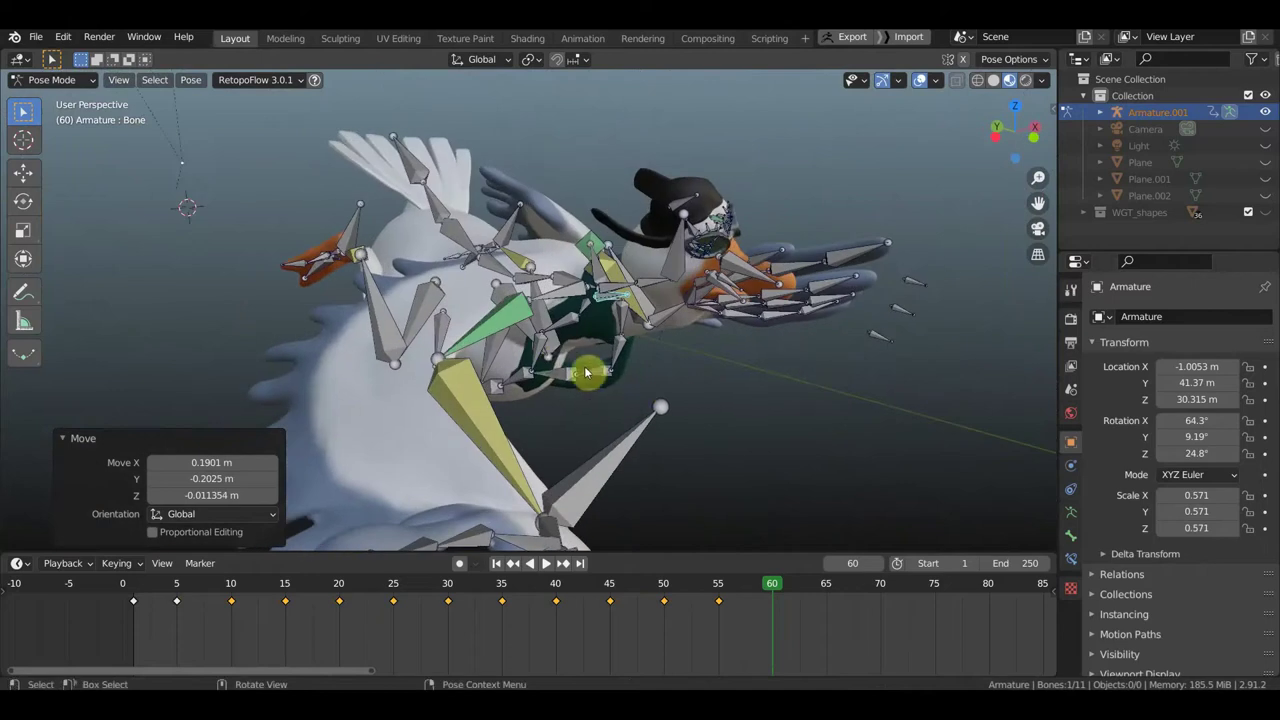
# Step: Rotate the rider's upper arm -30.1° and the other upper arm 54.1°
pyautogui.click(660, 354)
pyautogui.moveTo(660, 354)
pyautogui.mouseDown(button='middle')
pyautogui.moveTo(751, 363)
pyautogui.moveTo(734, 365)
pyautogui.mouseUp(button='middle')
pyautogui.press('r')
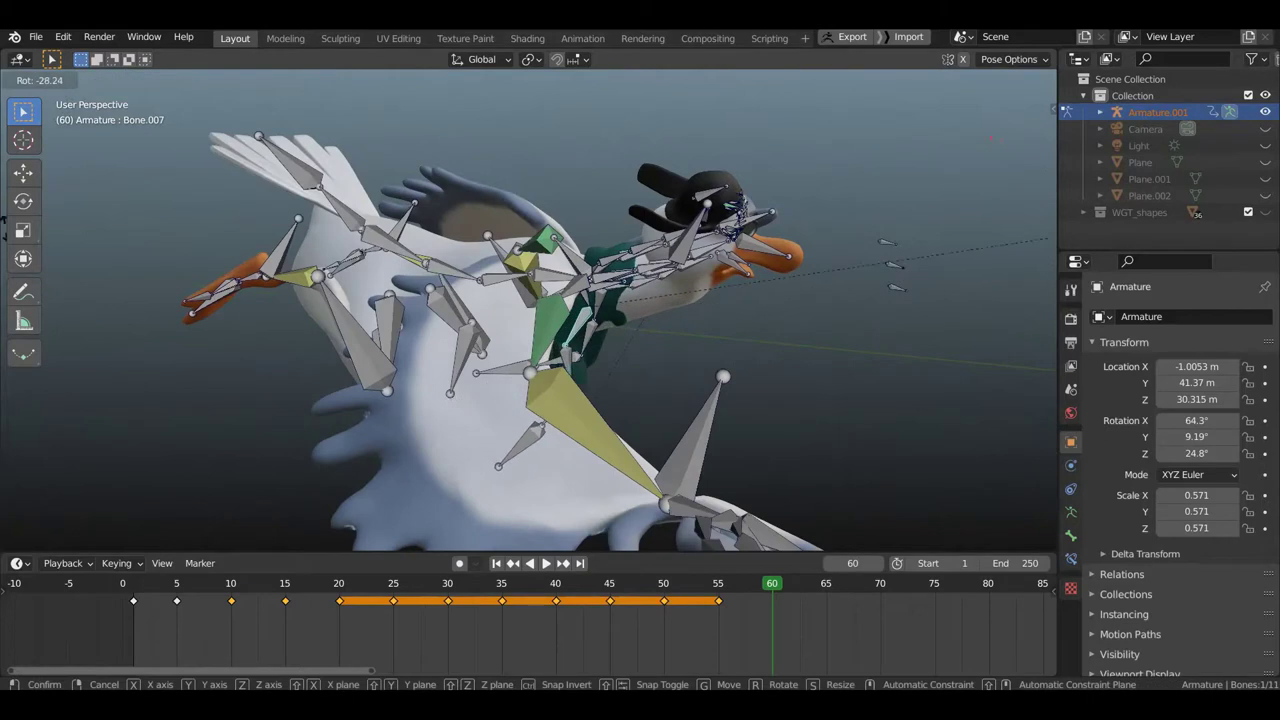
pyautogui.click(1028, 250)
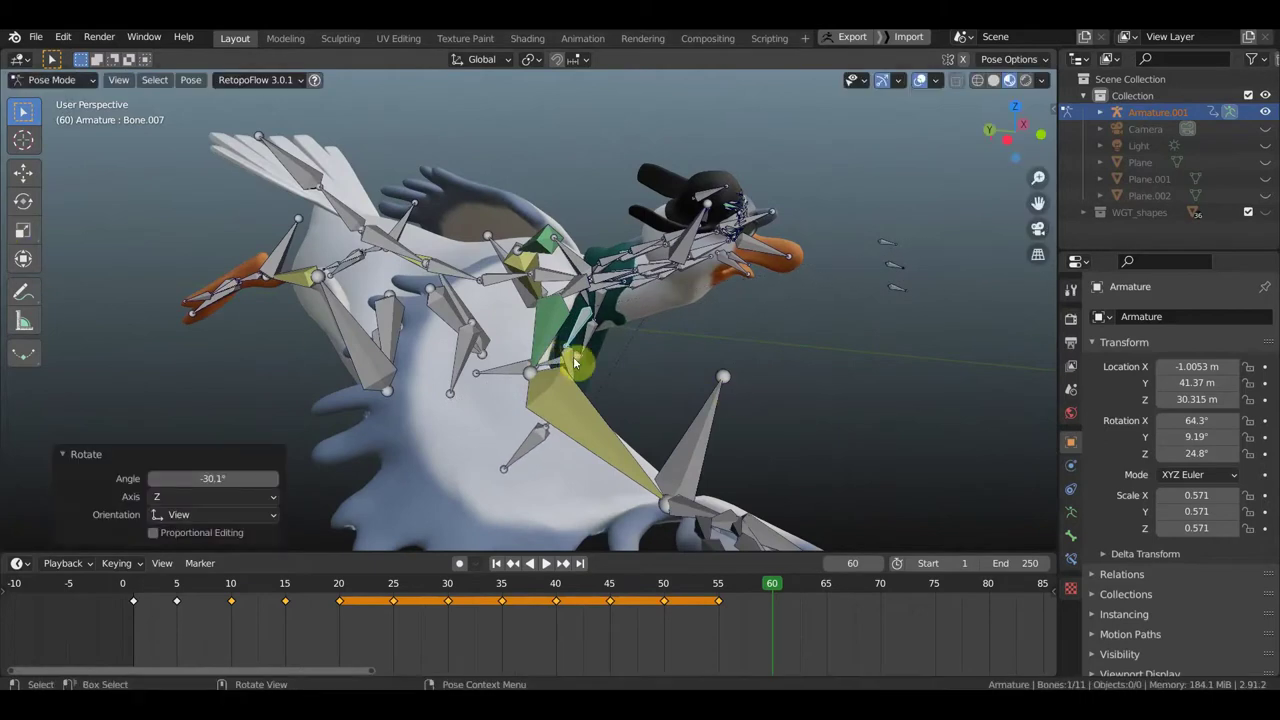
pyautogui.click(655, 395)
pyautogui.press('r')
pyautogui.click(530, 390)
pyautogui.moveTo(530, 390); pyautogui.dragTo(477, 371, button='middle')
pyautogui.press('r')
pyautogui.click(510, 378)
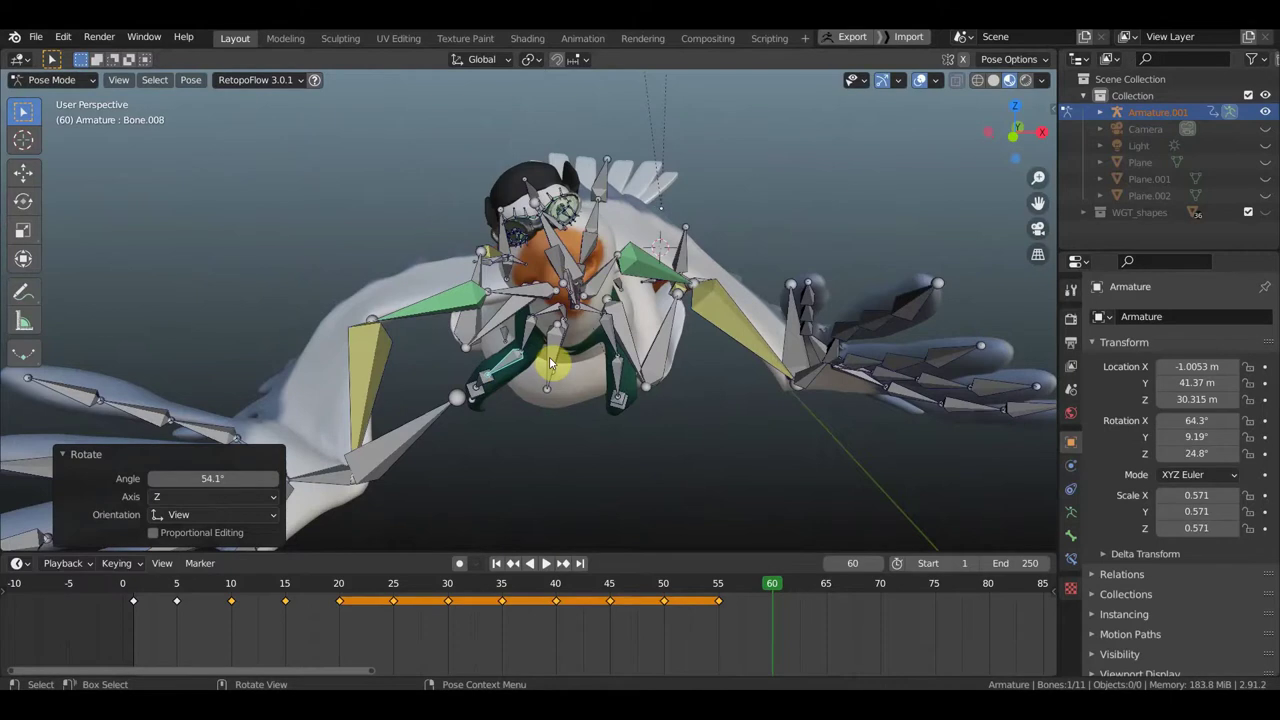
# Step: Turn the first upper arm further, to 39.4°
pyautogui.moveTo(549, 356); pyautogui.dragTo(517, 336, button='middle')
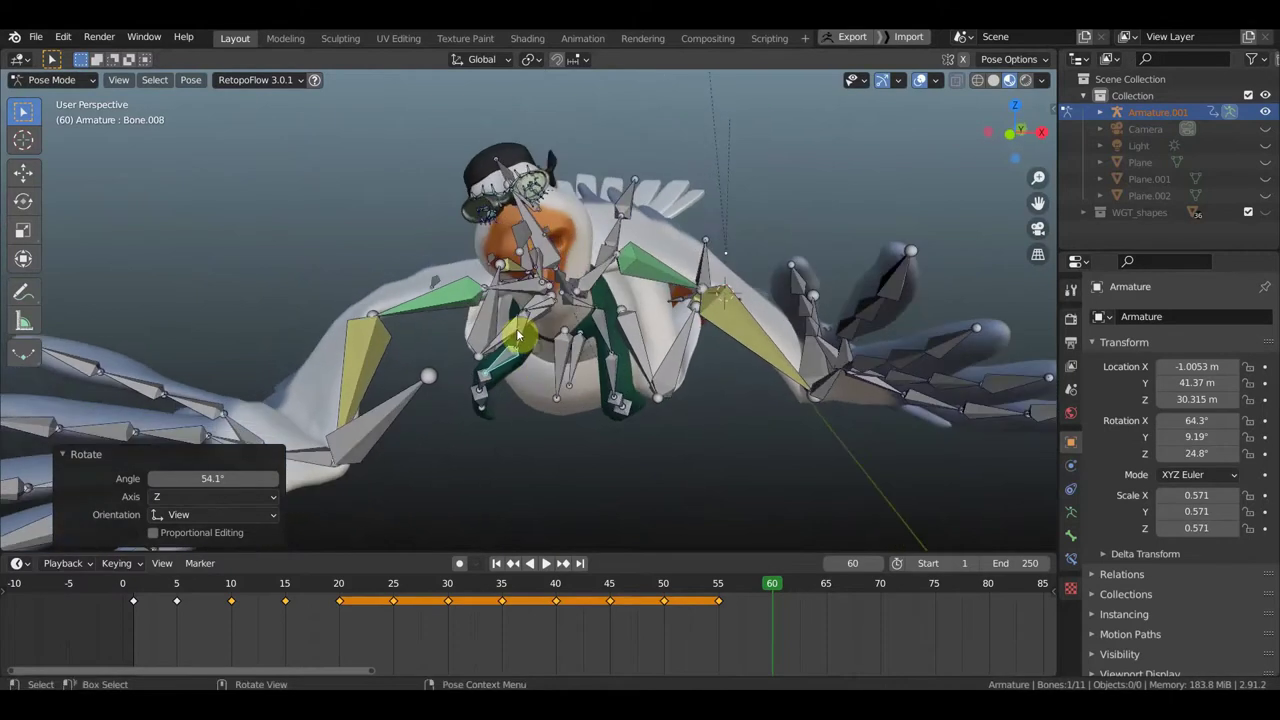
pyautogui.click(551, 347)
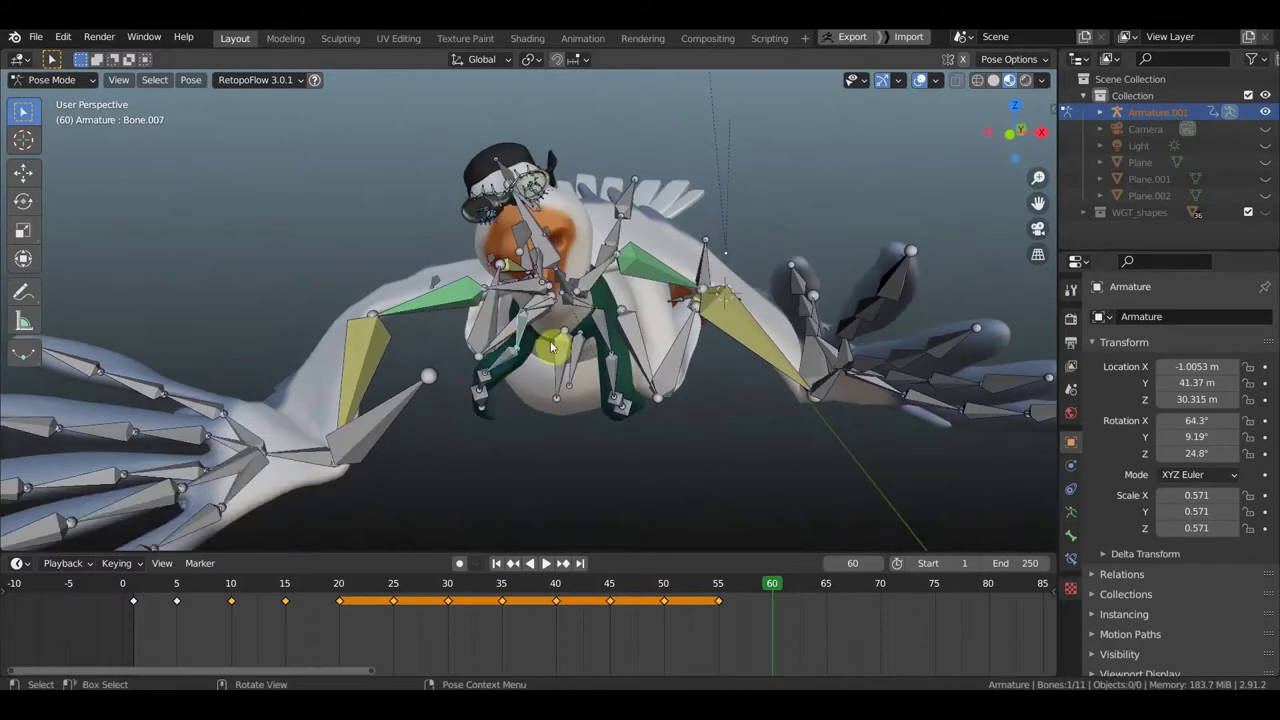
pyautogui.press('r')
pyautogui.click(524, 353)
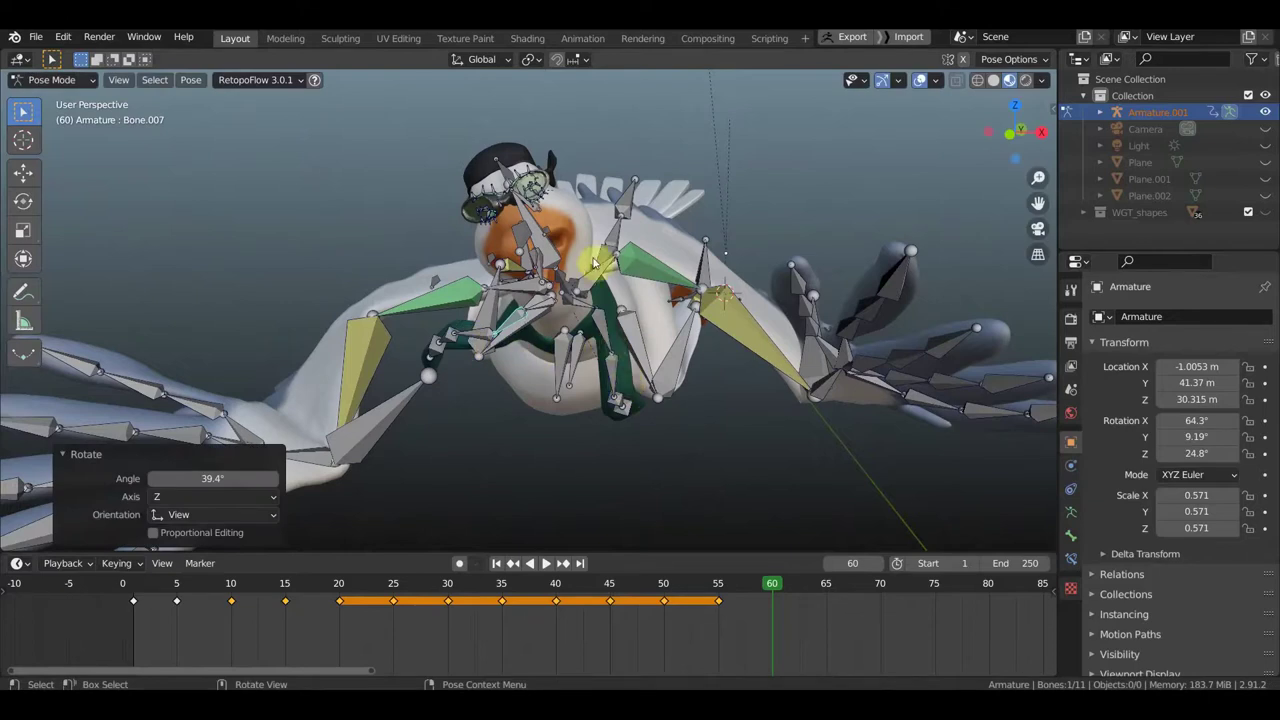
# Step: Select the bird's leg bones and lower them about 1.93 m
pyautogui.click(686, 287)
pyautogui.moveTo(686, 287); pyautogui.dragTo(845, 270, button='middle')
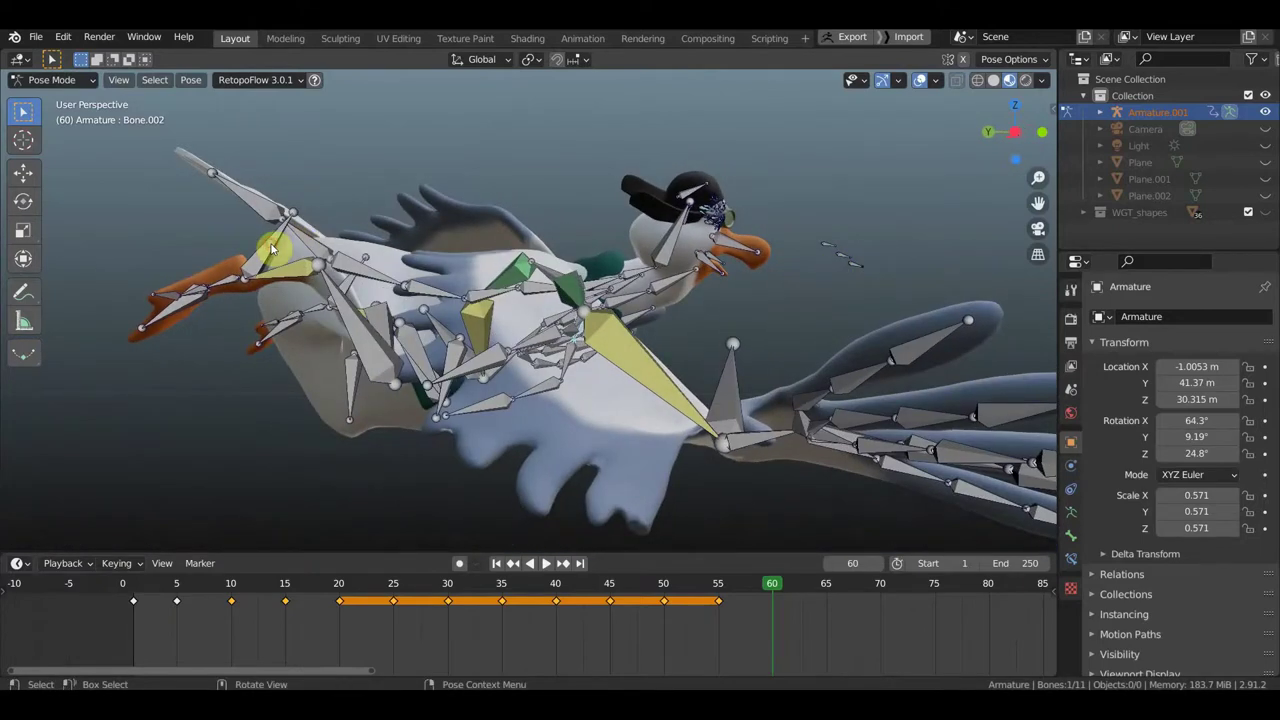
pyautogui.moveTo(268, 245); pyautogui.dragTo(328, 392)
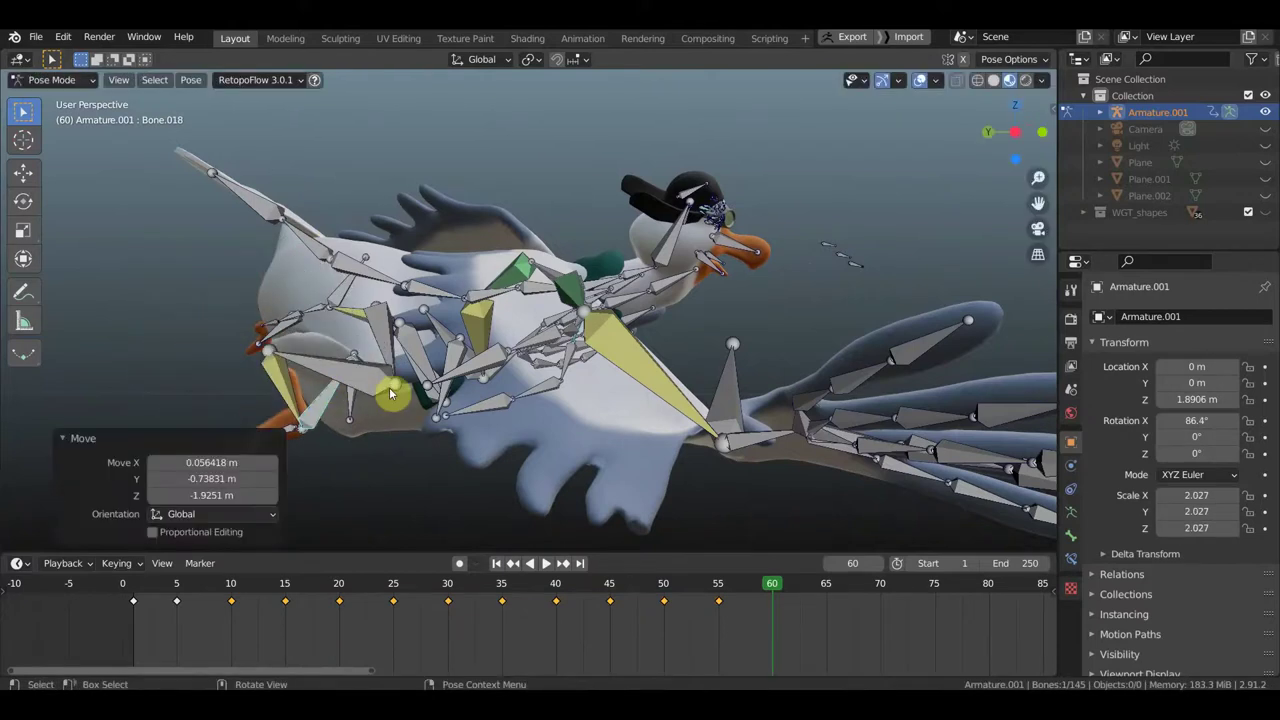
# Step: Swing the bird's leg bones down -185° and reposition the foot bone
pyautogui.press('r')
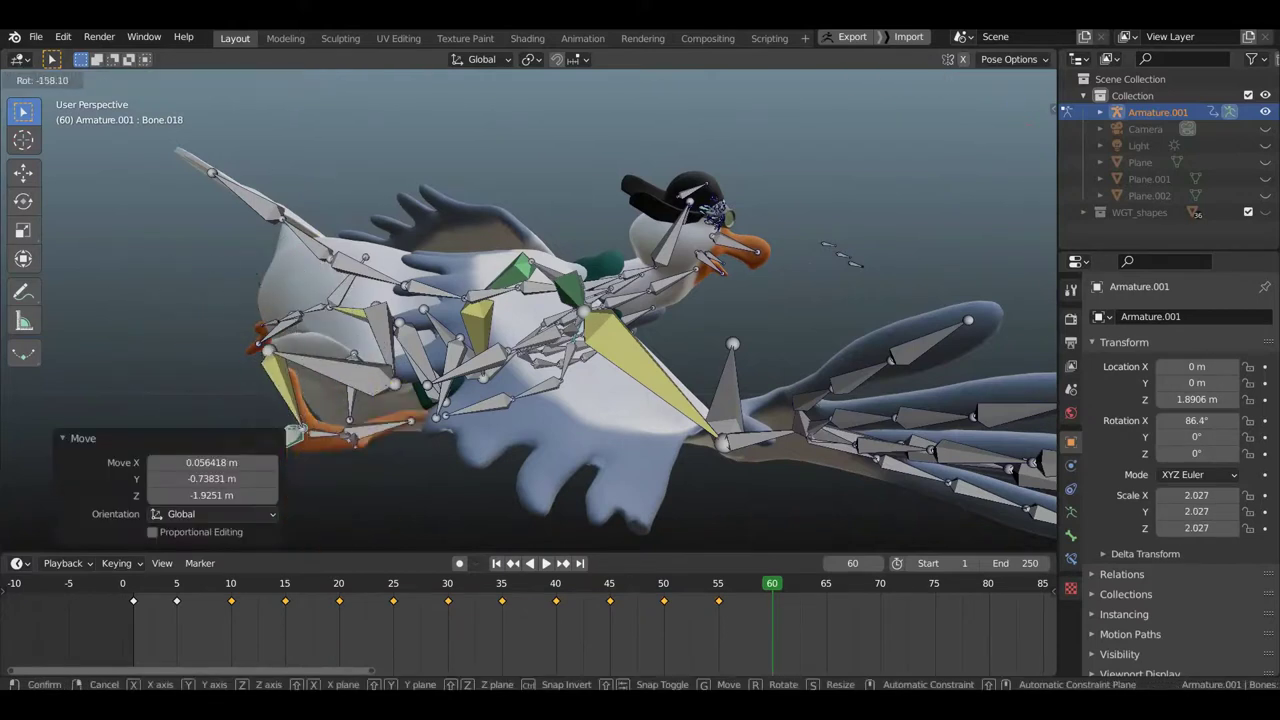
pyautogui.click(300, 440)
pyautogui.moveTo(300, 471); pyautogui.dragTo(500, 485, button='middle')
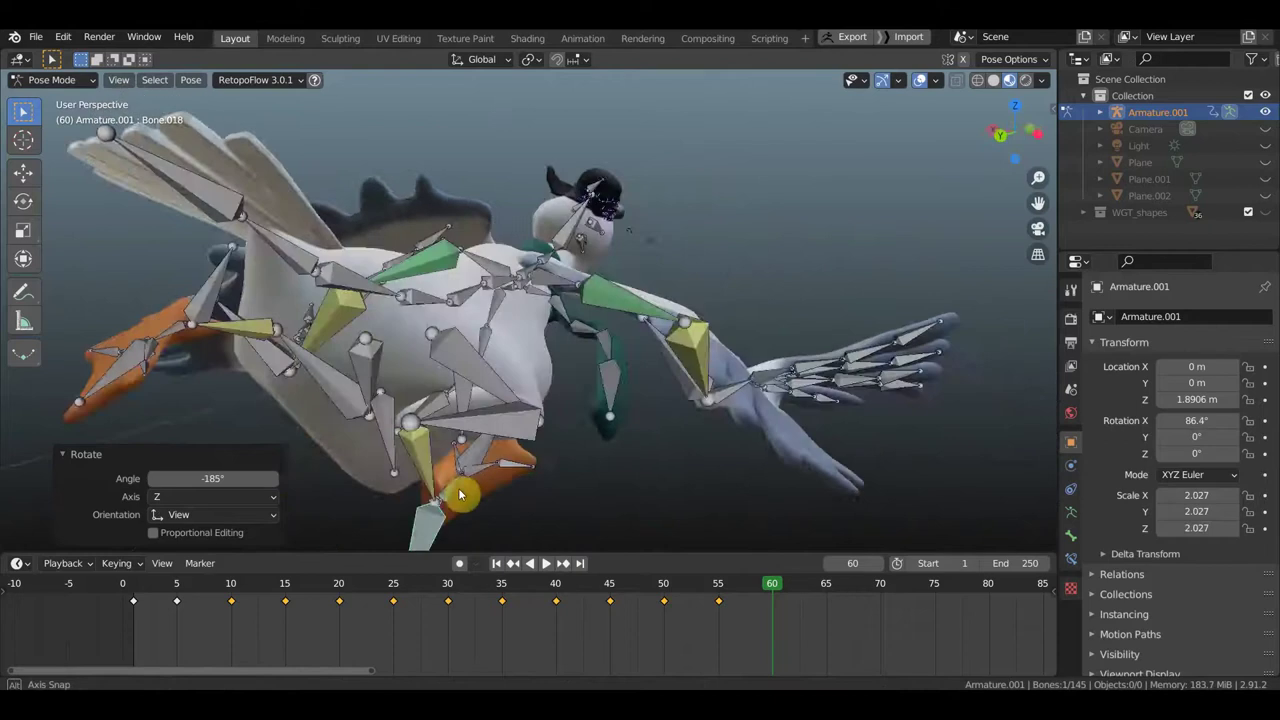
pyautogui.press('g')
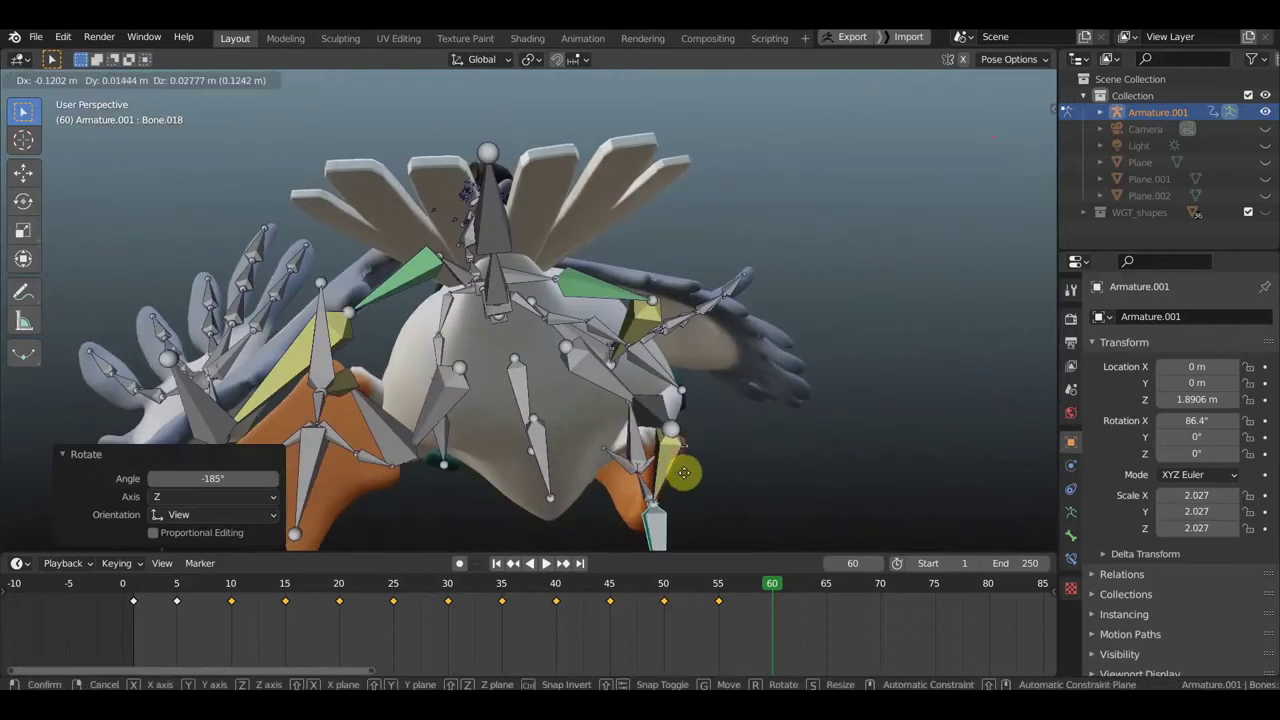
pyautogui.click(747, 469)
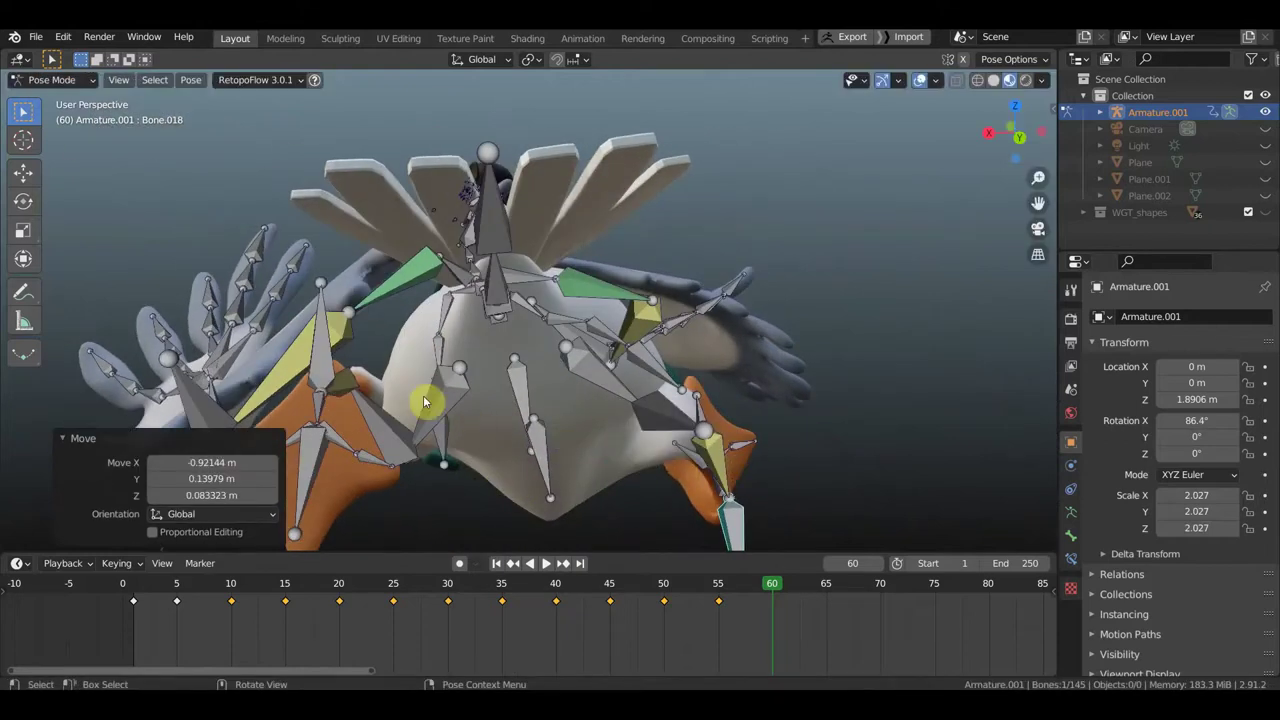
# Step: Move and rotate a bone on the bird's other leg
pyautogui.click(449, 391)
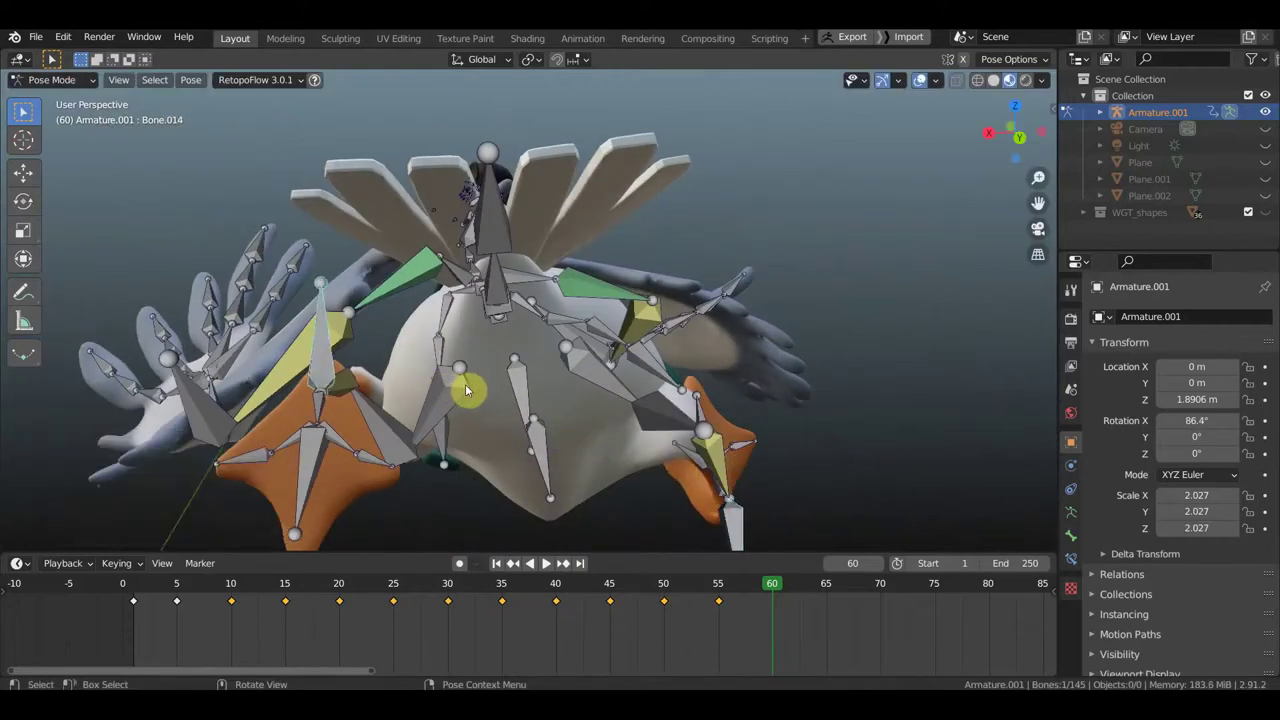
pyautogui.scroll(-4, 470, 384)
pyautogui.moveTo(480, 382)
pyautogui.mouseDown(button='middle')
pyautogui.moveTo(565, 397)
pyautogui.moveTo(503, 394)
pyautogui.moveTo(551, 400)
pyautogui.moveTo(716, 390)
pyautogui.moveTo(714, 374)
pyautogui.mouseUp(button='middle')
pyautogui.press('g')
pyautogui.click(566, 400)
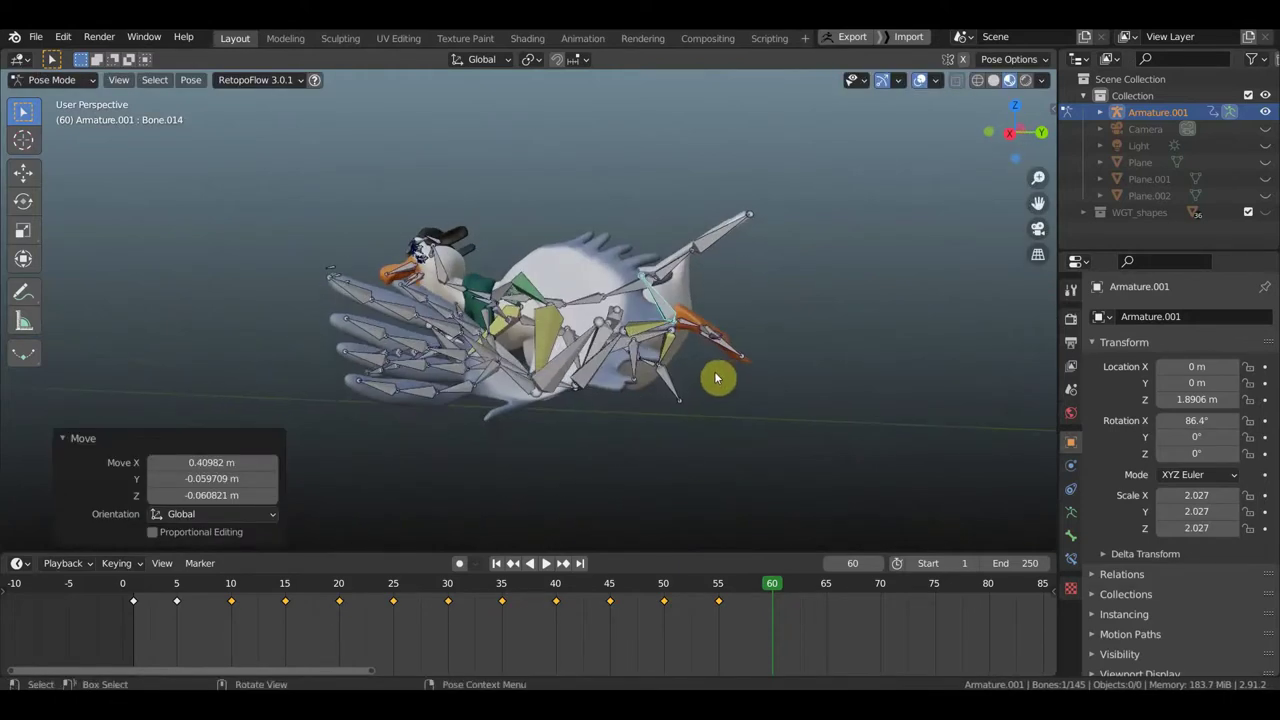
pyautogui.press('r')
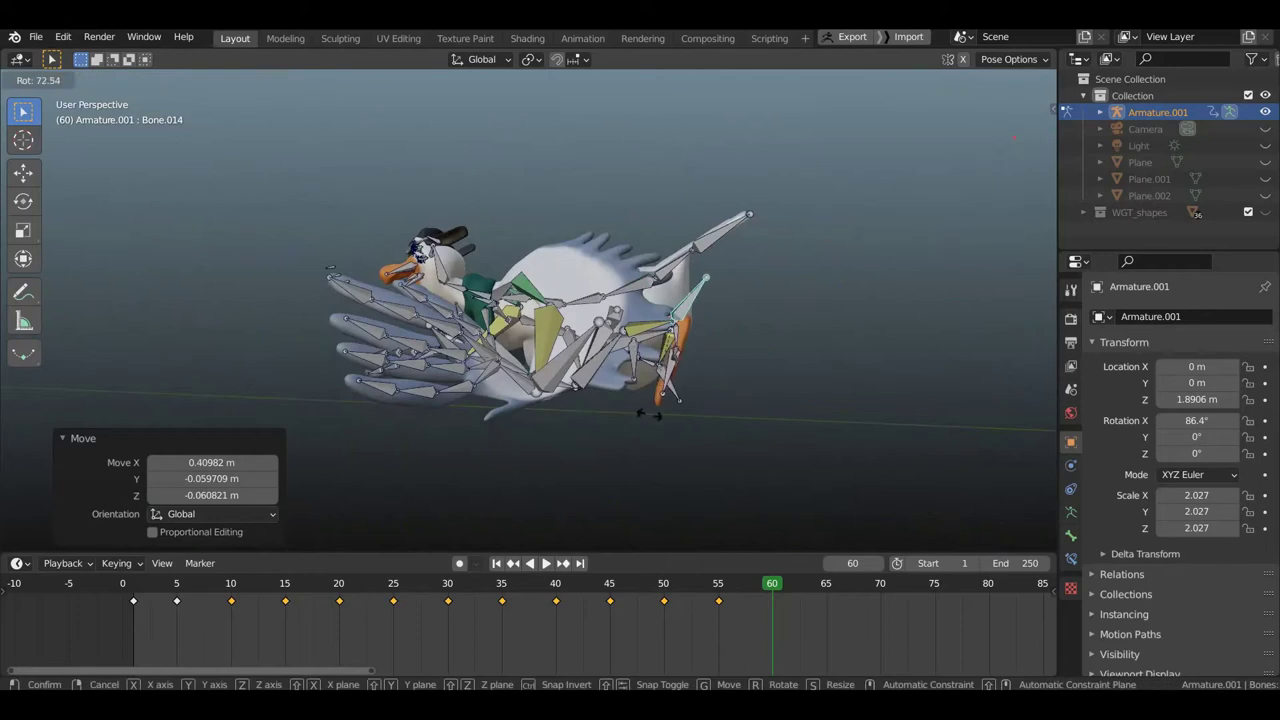
pyautogui.click(676, 412)
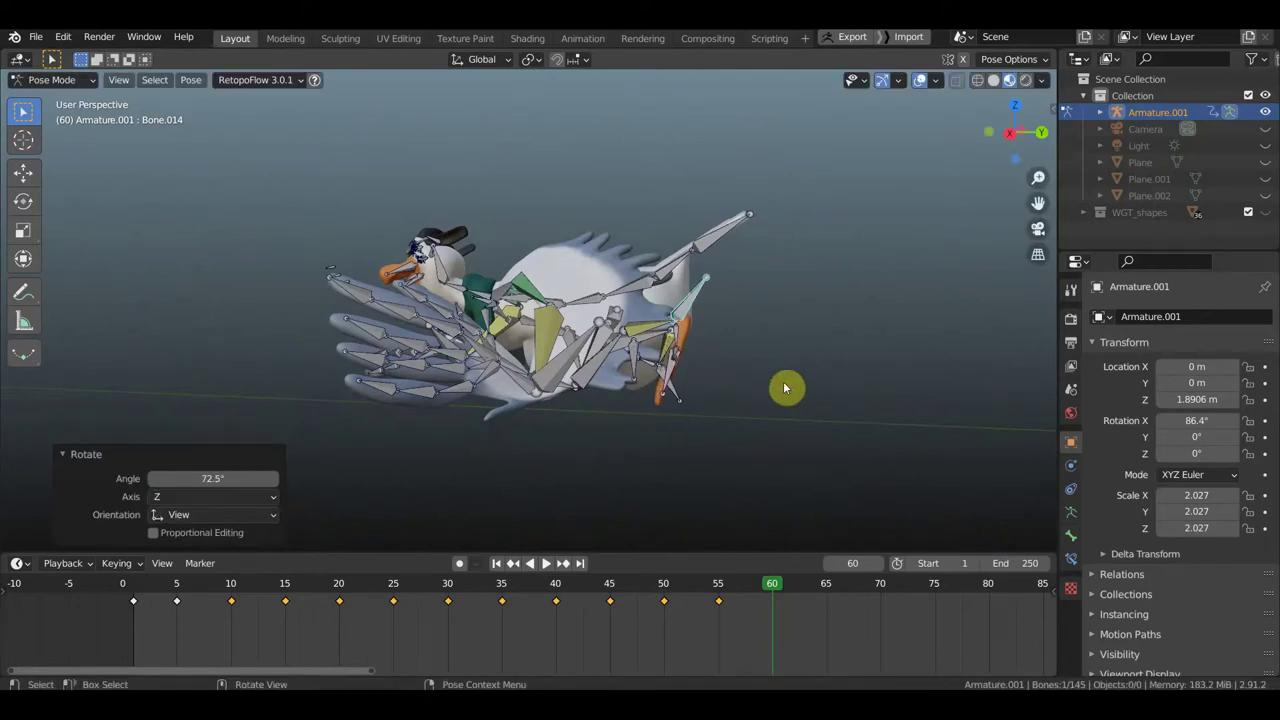
# Step: Further move and rotate that leg bone, and shift the left foot bones right
pyautogui.press('g')
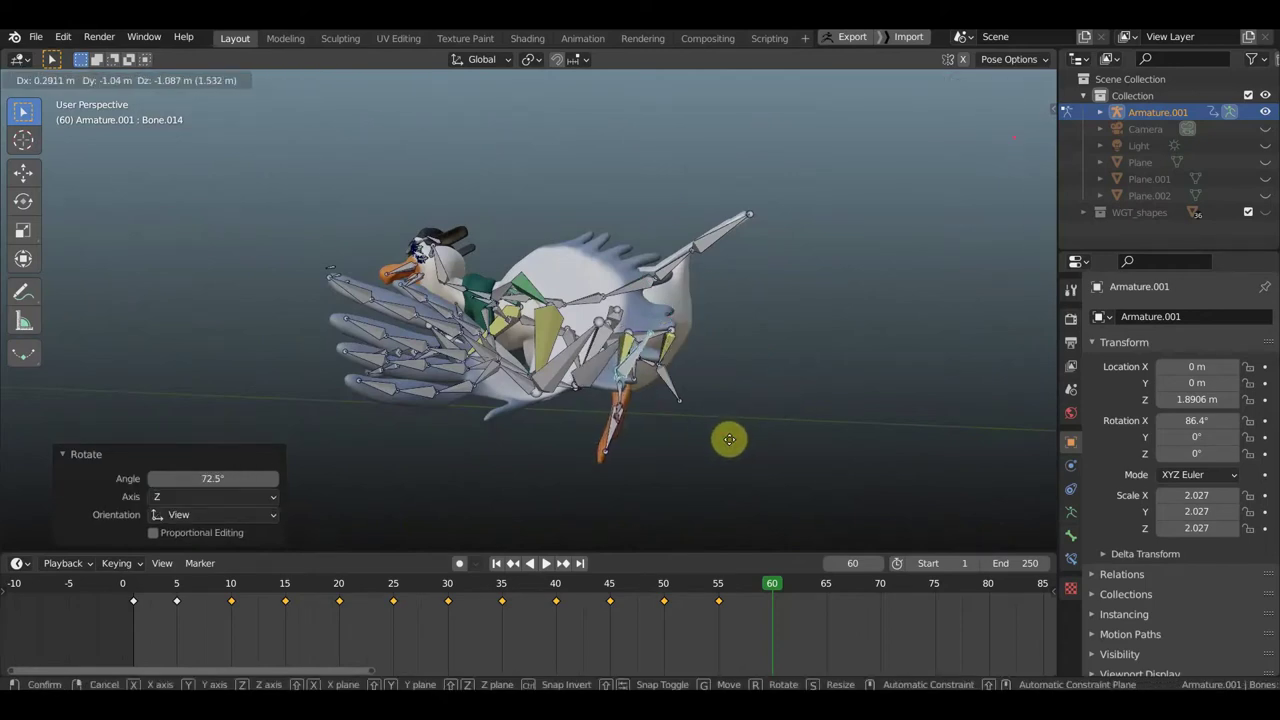
pyautogui.click(723, 437)
pyautogui.press('r')
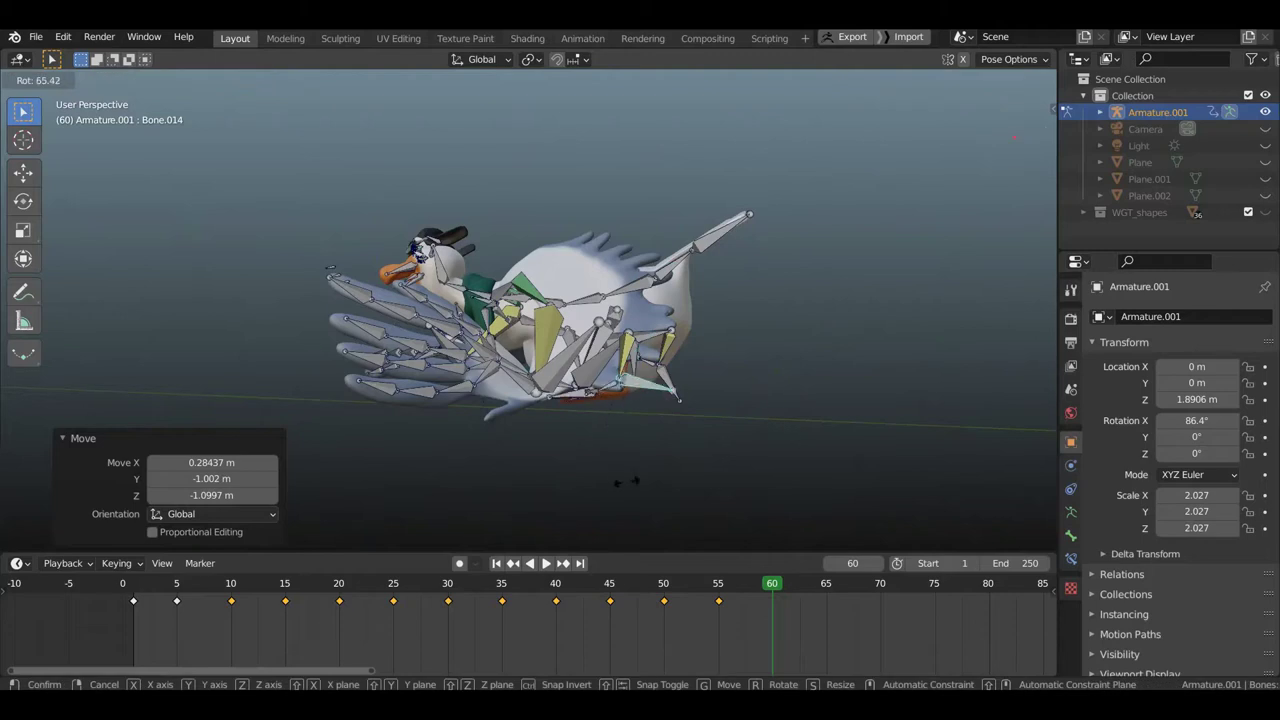
pyautogui.click(613, 478)
pyautogui.moveTo(765, 353)
pyautogui.mouseDown(button='middle')
pyautogui.moveTo(597, 384)
pyautogui.moveTo(551, 410)
pyautogui.mouseUp(button='middle')
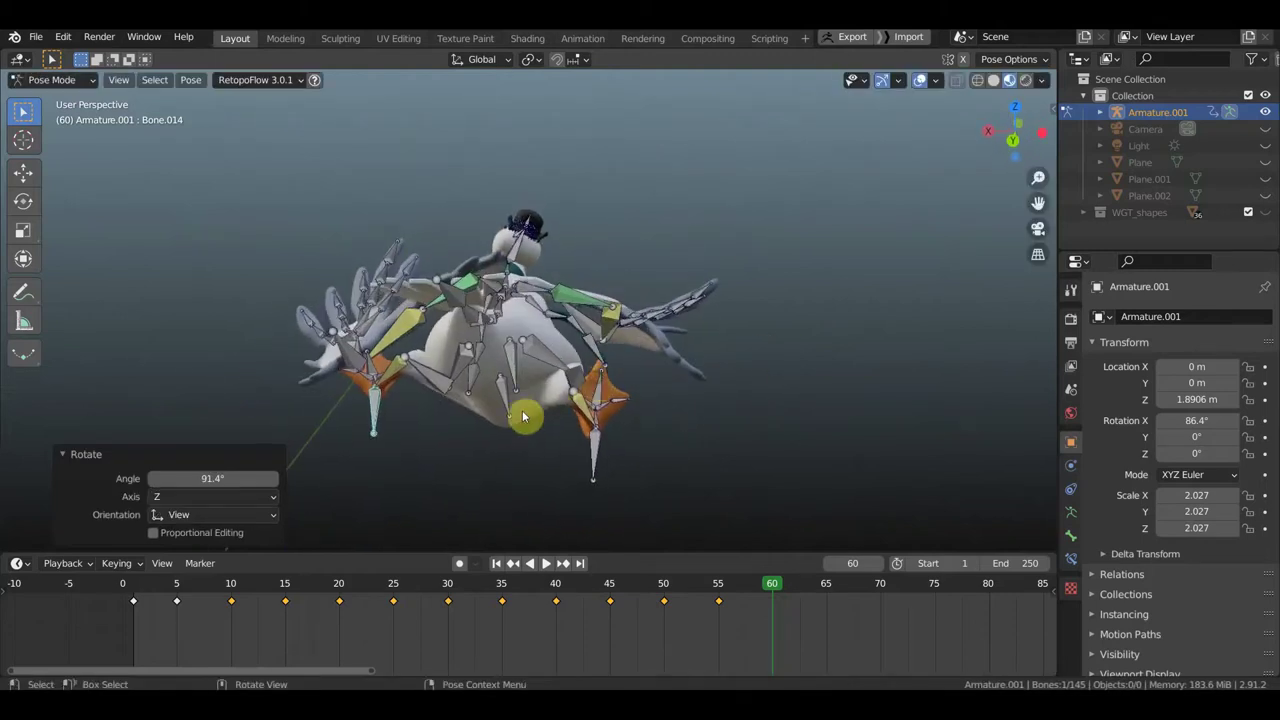
pyautogui.press('g')
pyautogui.click(543, 408)
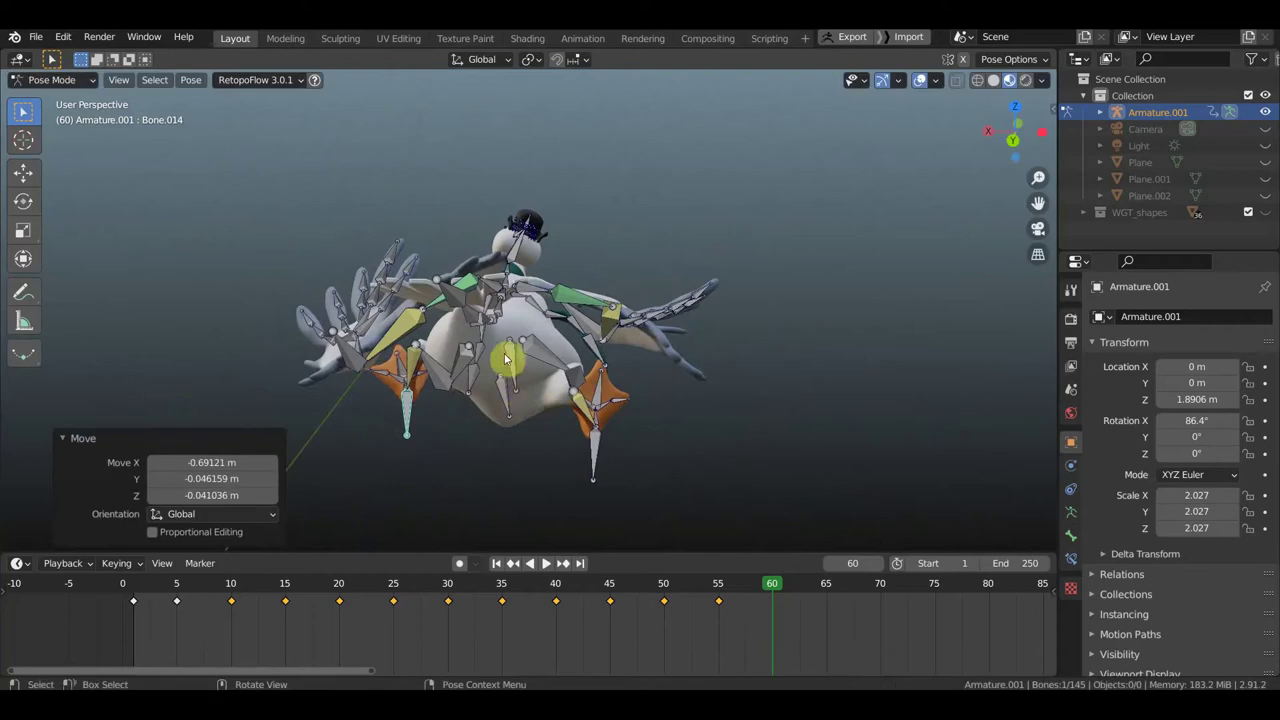
# Step: Rotate torso bone Bone.056 by 12.6°
pyautogui.moveTo(477, 337); pyautogui.dragTo(450, 387, button='middle')
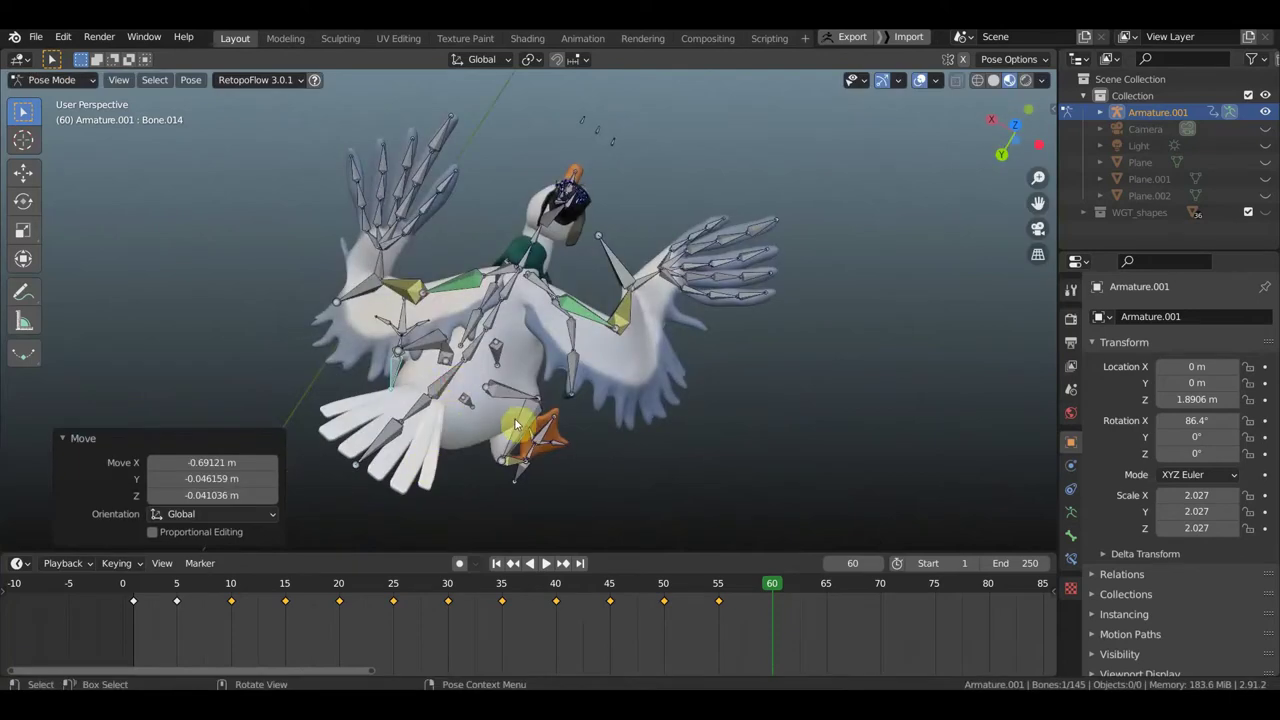
pyautogui.click(557, 392)
pyautogui.moveTo(557, 392); pyautogui.dragTo(623, 286, button='middle')
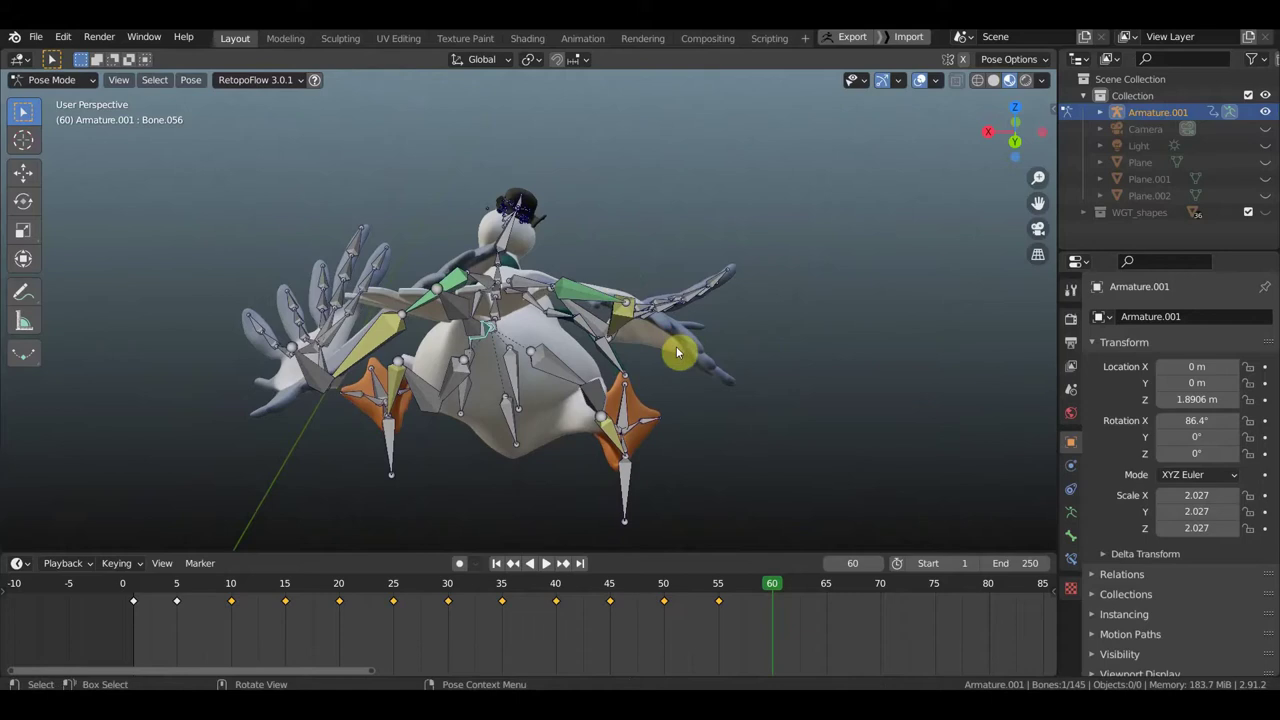
pyautogui.press('r')
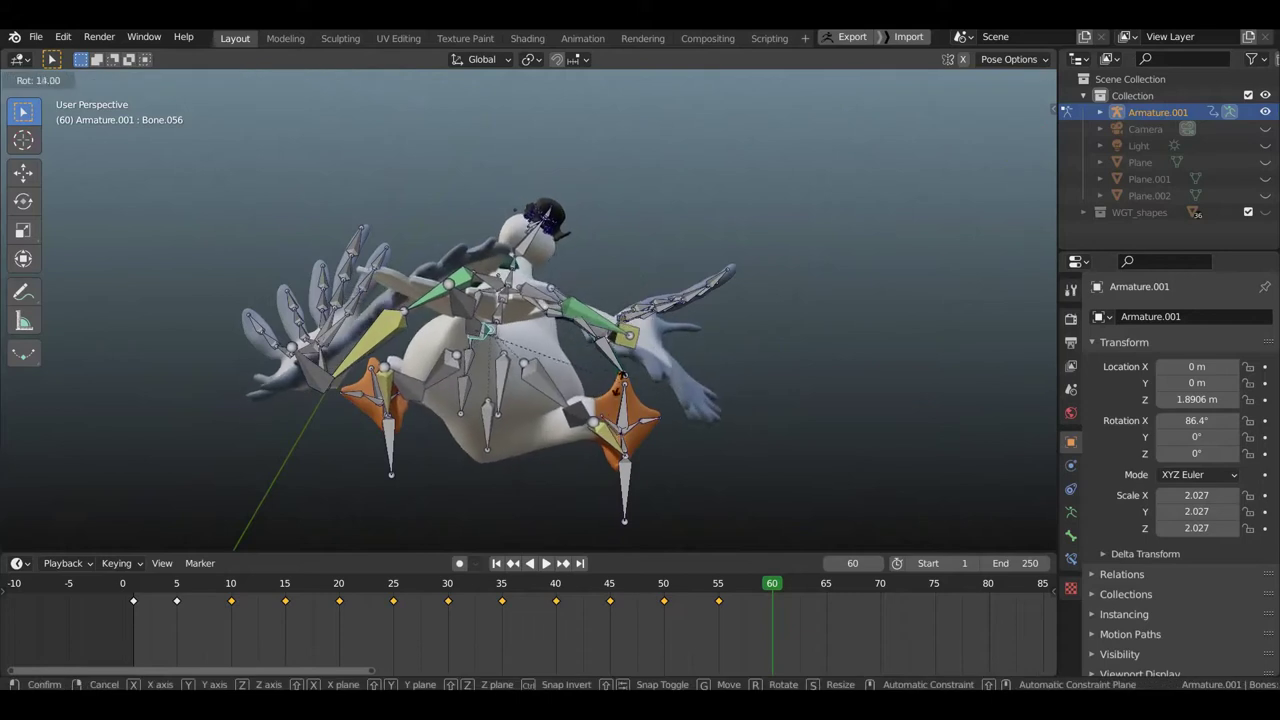
pyautogui.click(574, 419)
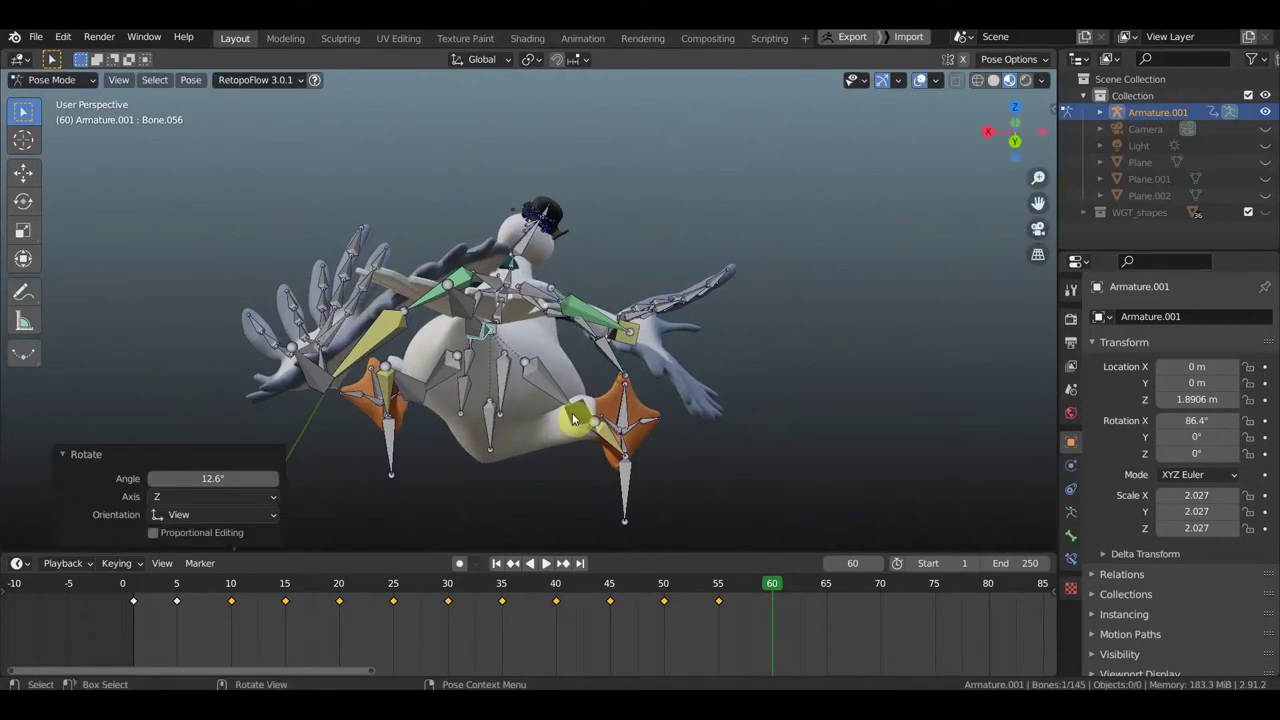
# Step: Raise lower-body bone Bone.044 and nudge it slightly in the right side view
pyautogui.click(500, 438)
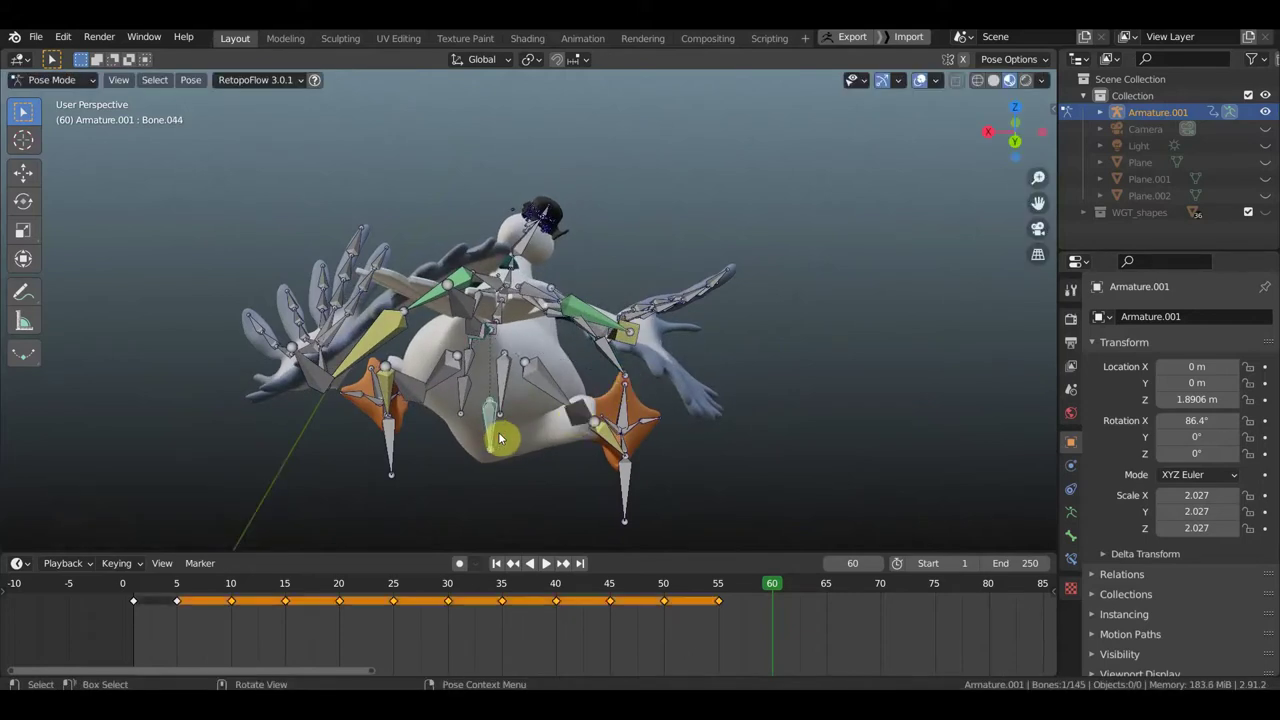
pyautogui.press('g')
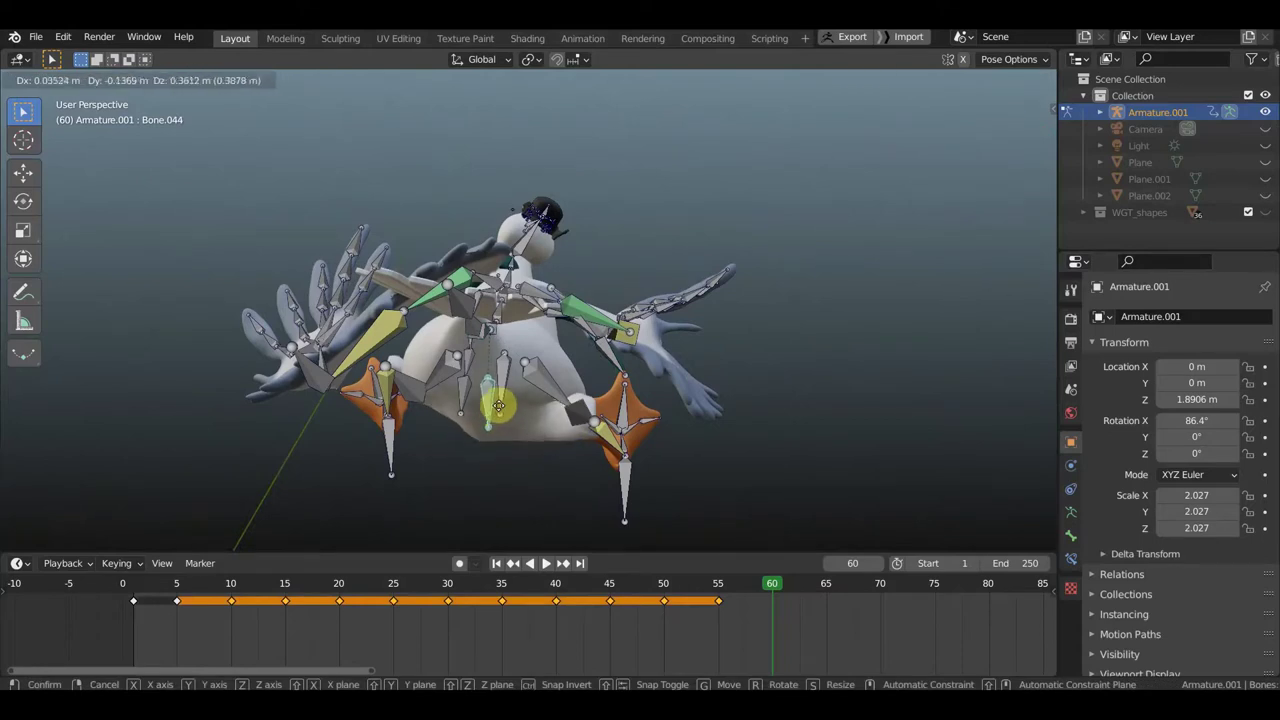
pyautogui.click(502, 410)
pyautogui.moveTo(505, 412); pyautogui.dragTo(722, 416, button='middle')
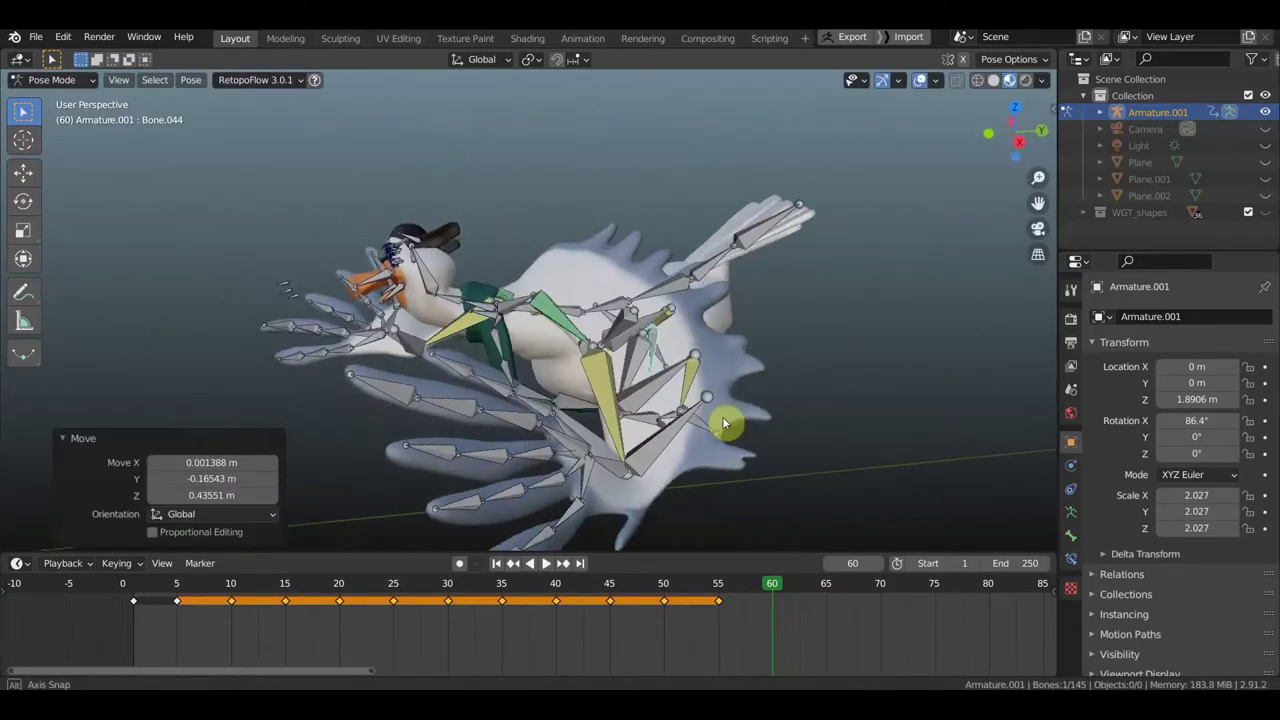
pyautogui.moveTo(434, 318); pyautogui.dragTo(601, 305, button='middle')
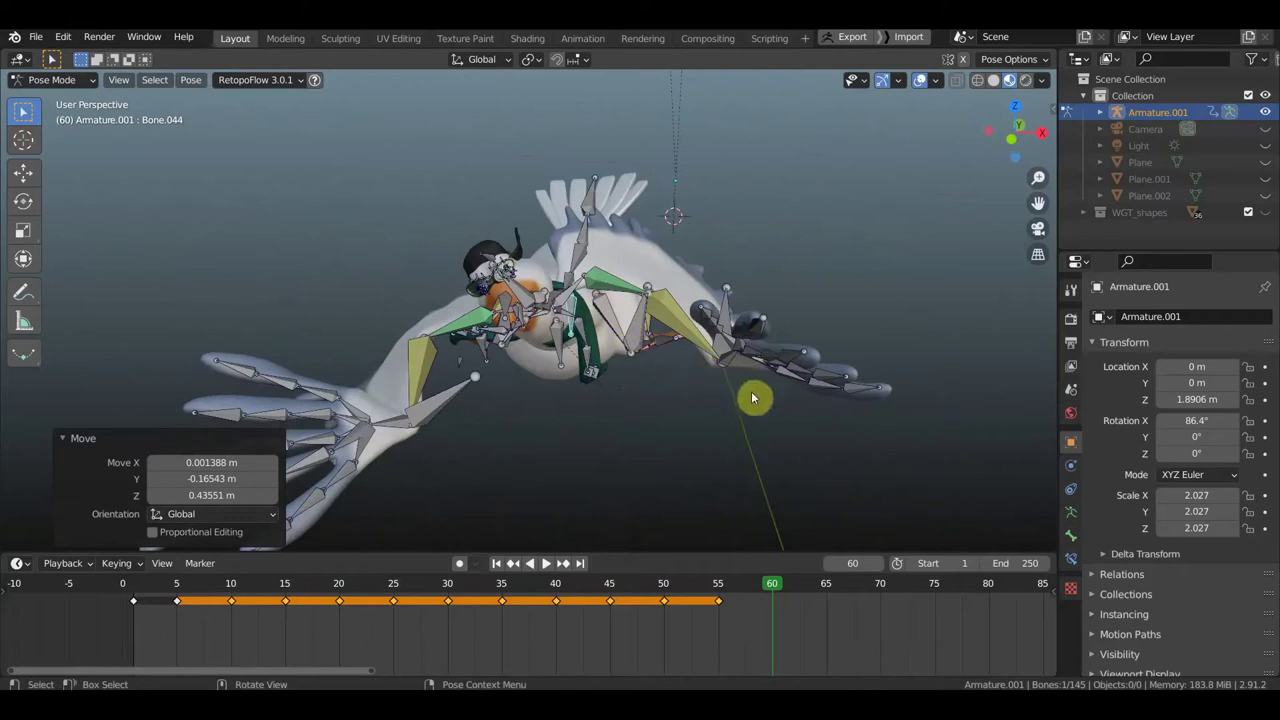
pyautogui.press('KP_3')
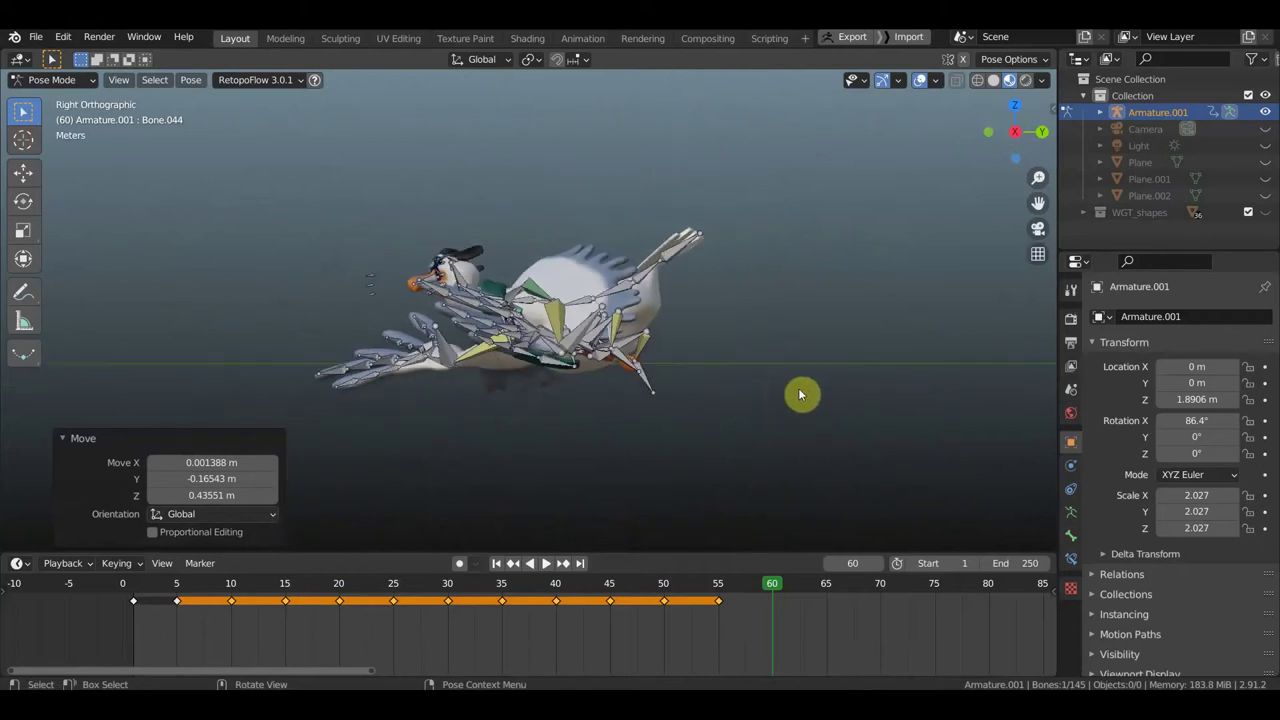
pyautogui.press('g')
pyautogui.click(797, 395)
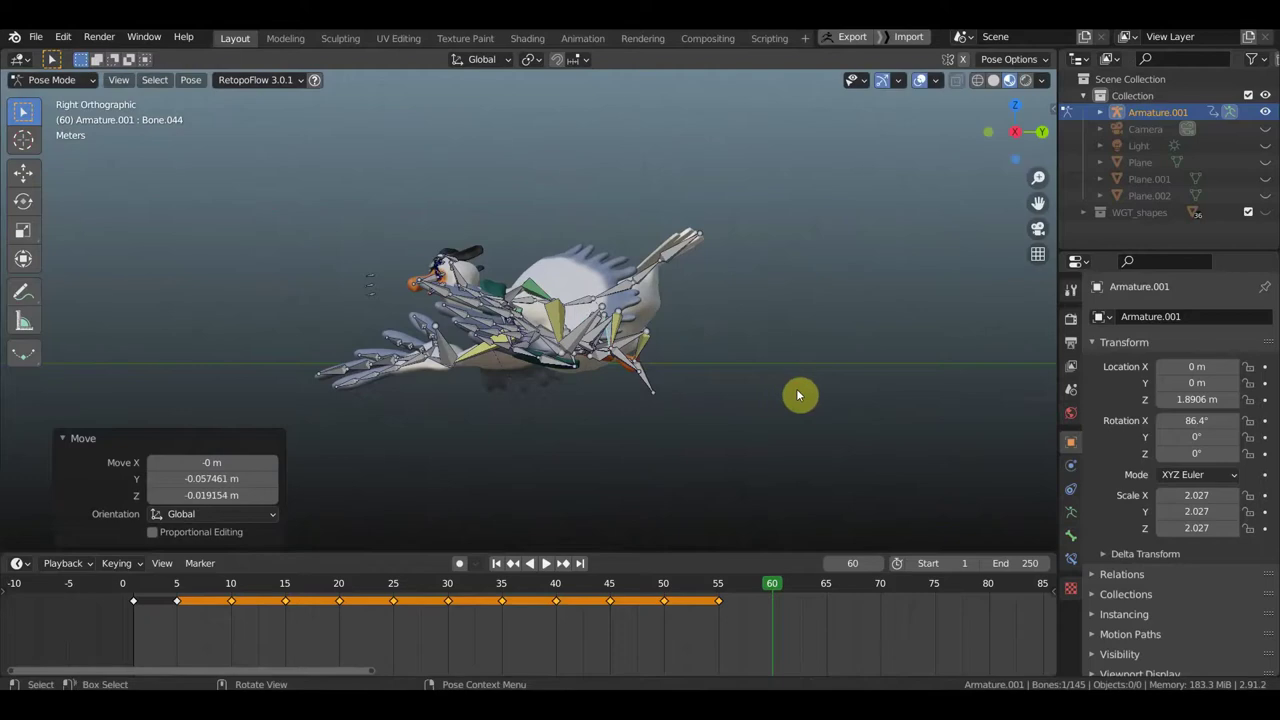
# Step: Shift the whole rig about 1.26 m along Y, key Location & Rotation at frame 60, and hide overlays
pyautogui.press('a')
pyautogui.press('g')
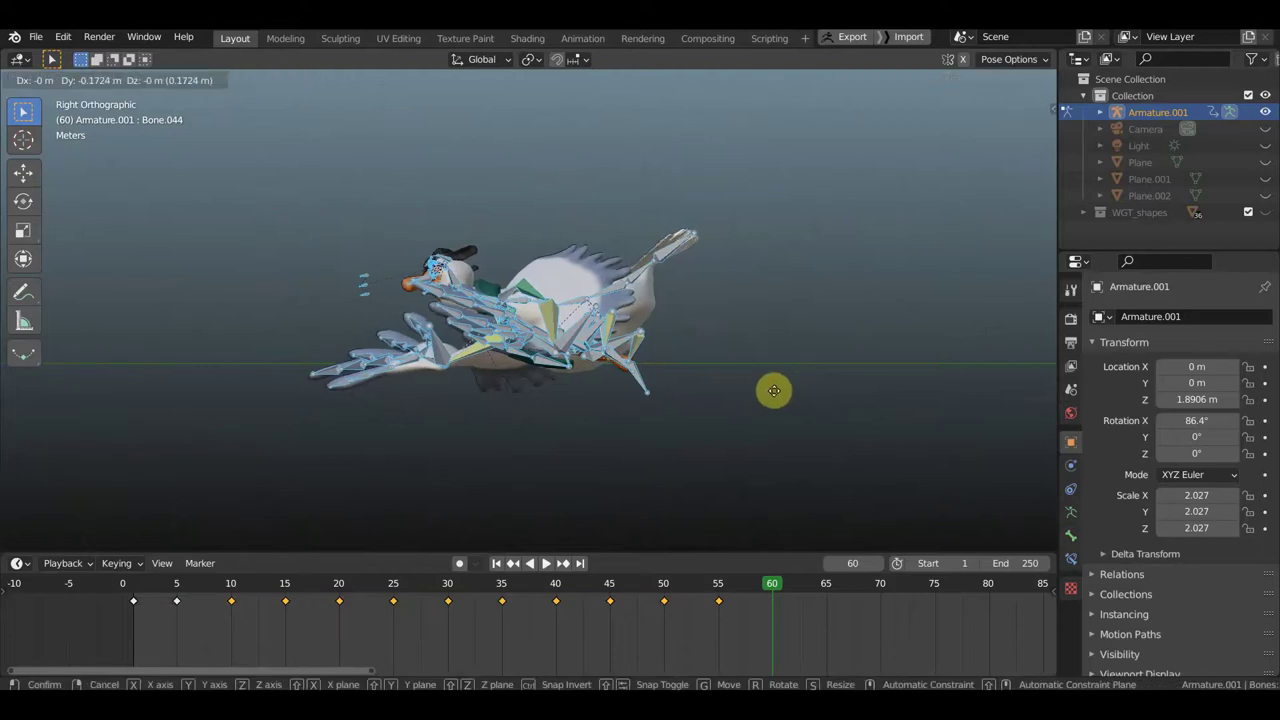
pyautogui.click(756, 398)
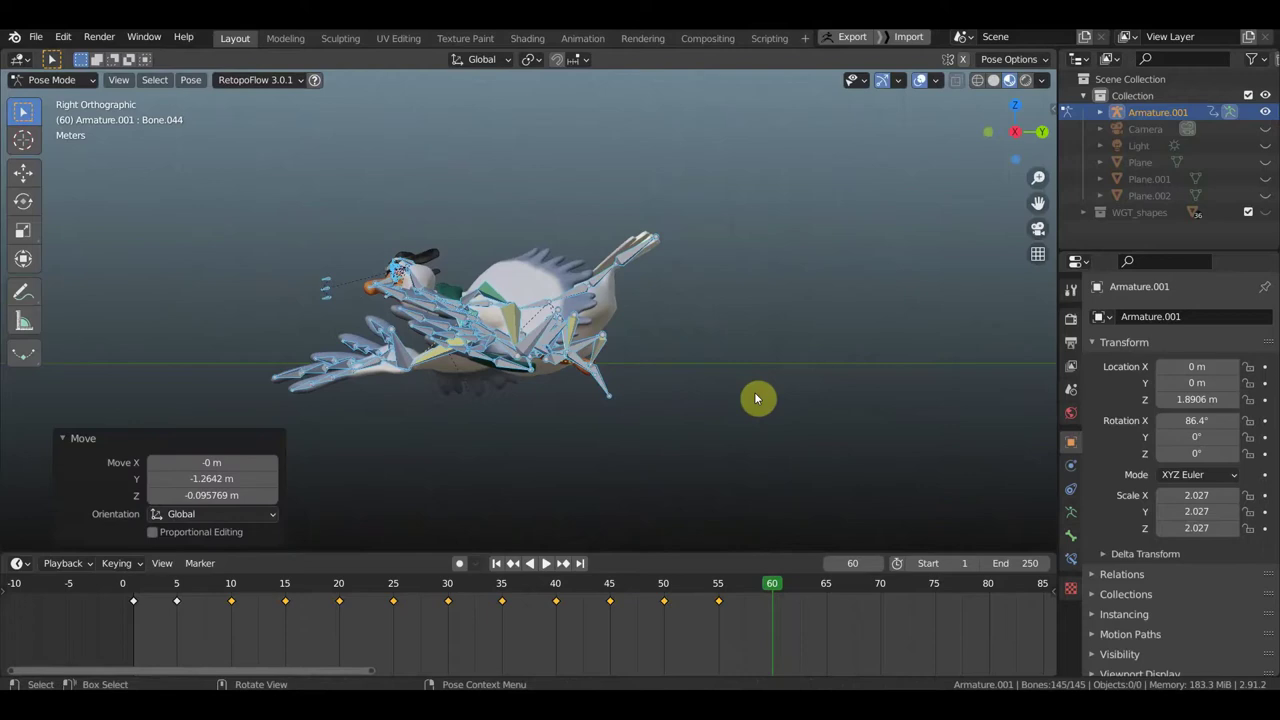
pyautogui.press('i')
pyautogui.click(758, 396)
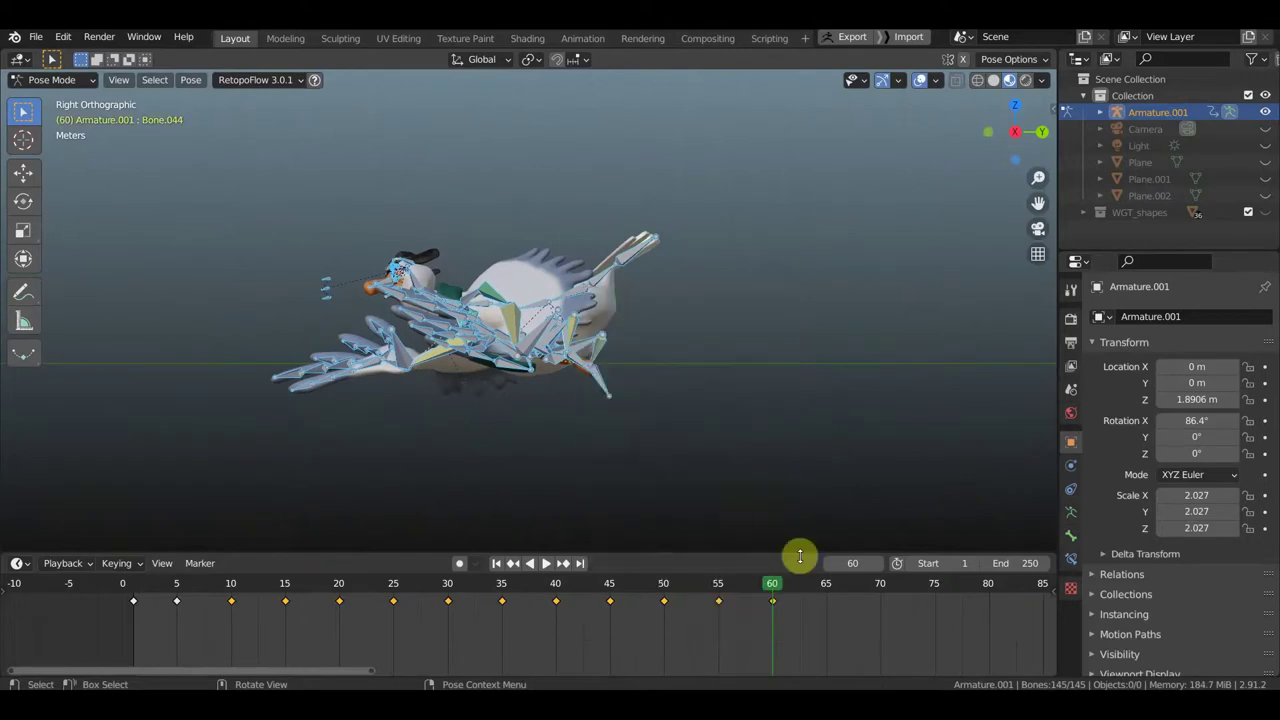
pyautogui.click(919, 82)
pyautogui.moveTo(797, 346)
pyautogui.mouseDown(button='middle')
pyautogui.moveTo(689, 431)
pyautogui.moveTo(851, 437)
pyautogui.moveTo(892, 422)
pyautogui.mouseUp(button='middle')
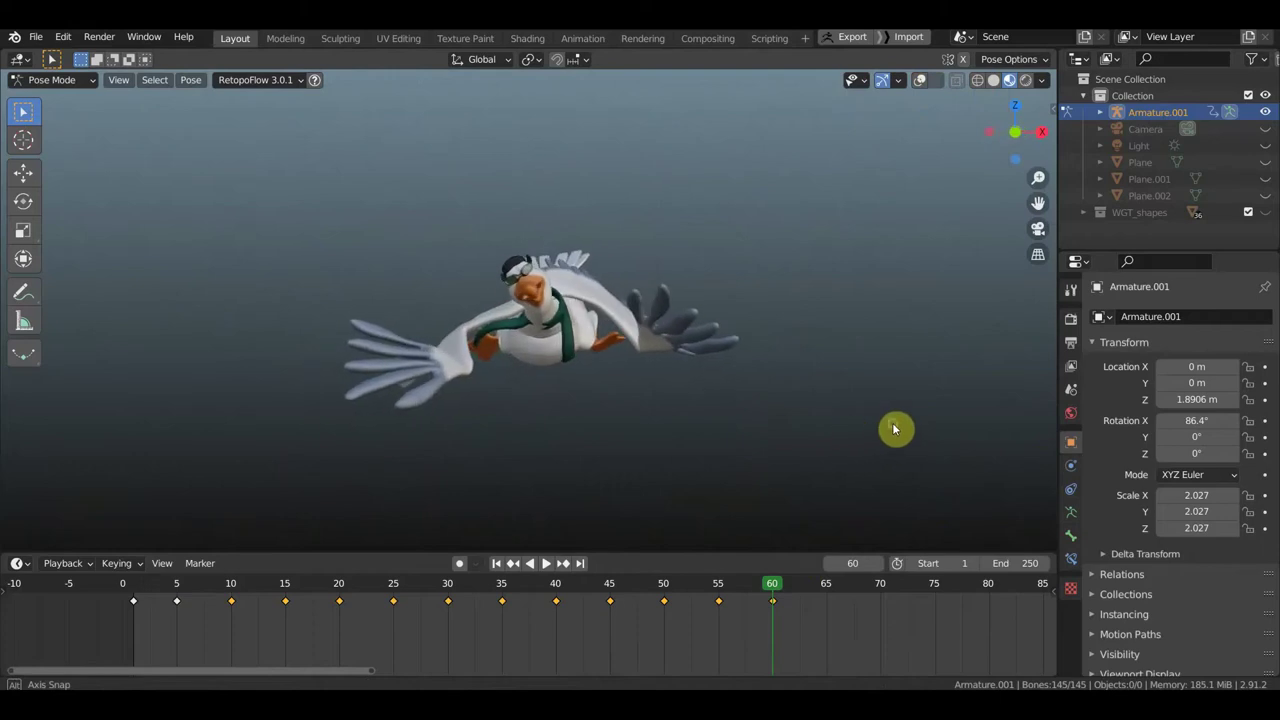
# Step: Stop playback at frame 65, show overlays again, and rotate head bone Bone.175 by 41.2°
pyautogui.press('space')
pyautogui.scroll(2, 763, 289)
pyautogui.click(922, 82)
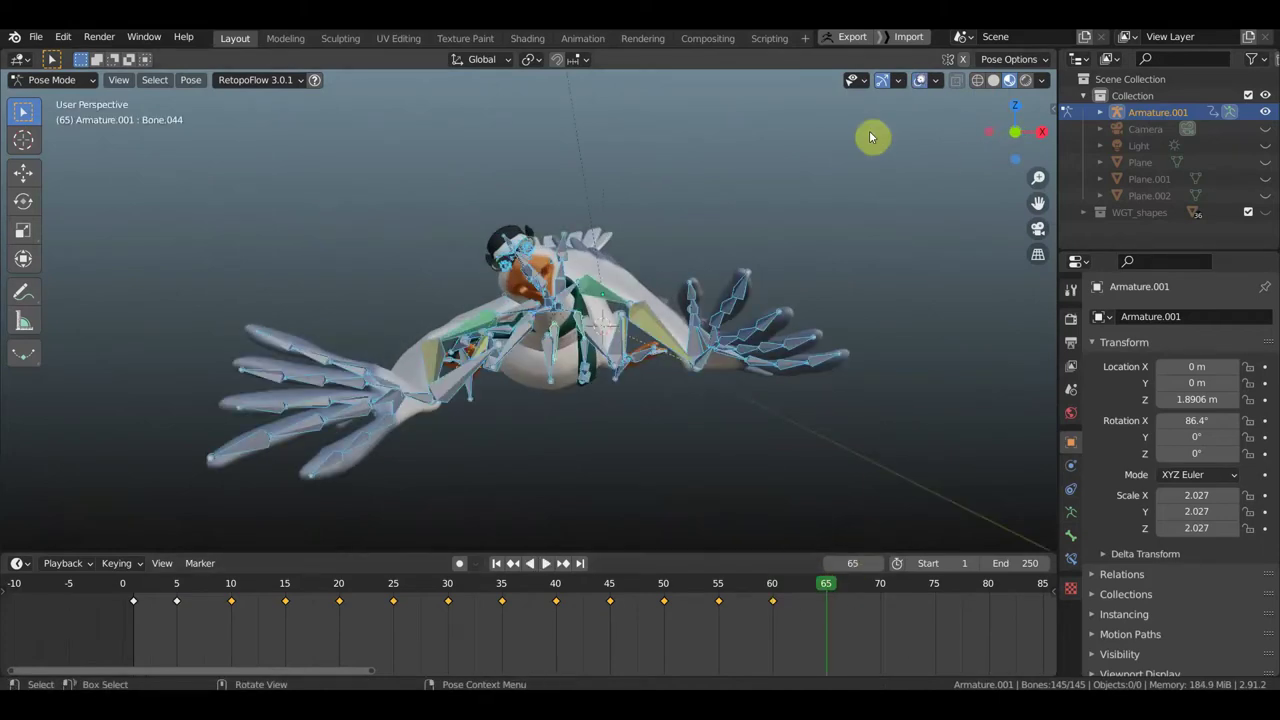
pyautogui.moveTo(552, 283); pyautogui.dragTo(455, 319, button='middle')
pyautogui.moveTo(387, 324); pyautogui.dragTo(384, 308, button='middle')
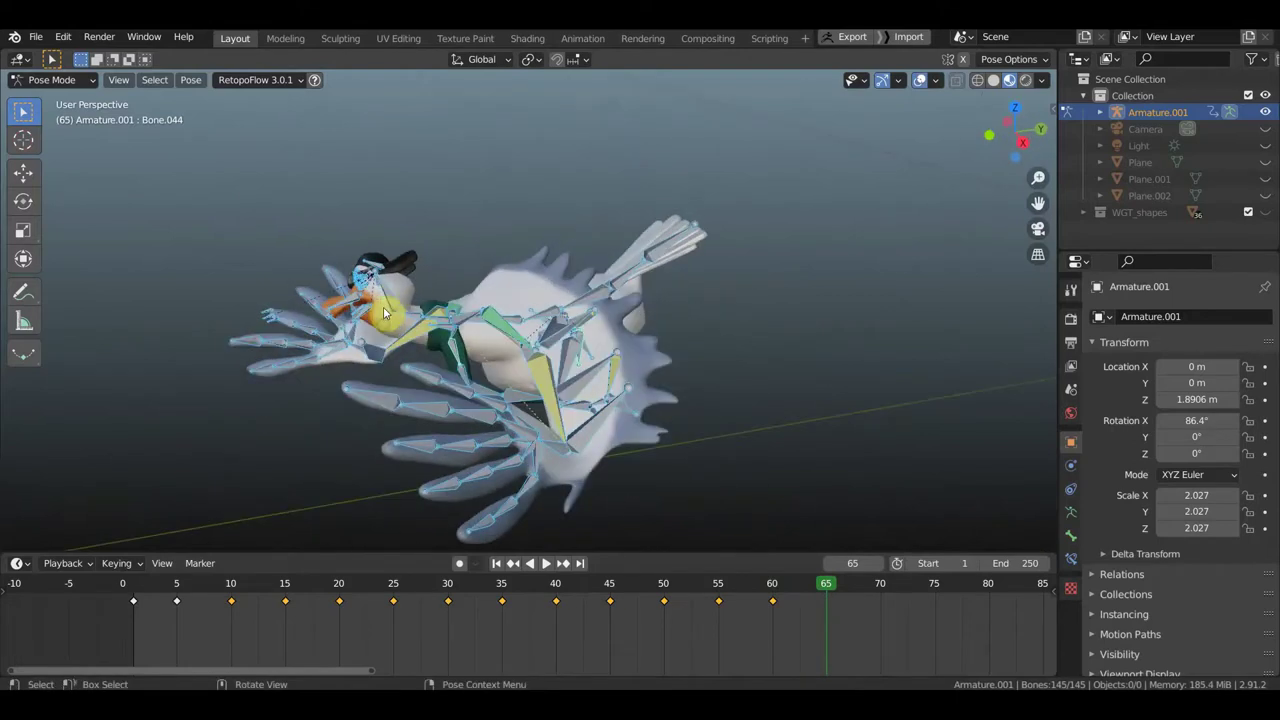
pyautogui.click(498, 338)
pyautogui.moveTo(498, 338); pyautogui.dragTo(732, 337, button='middle')
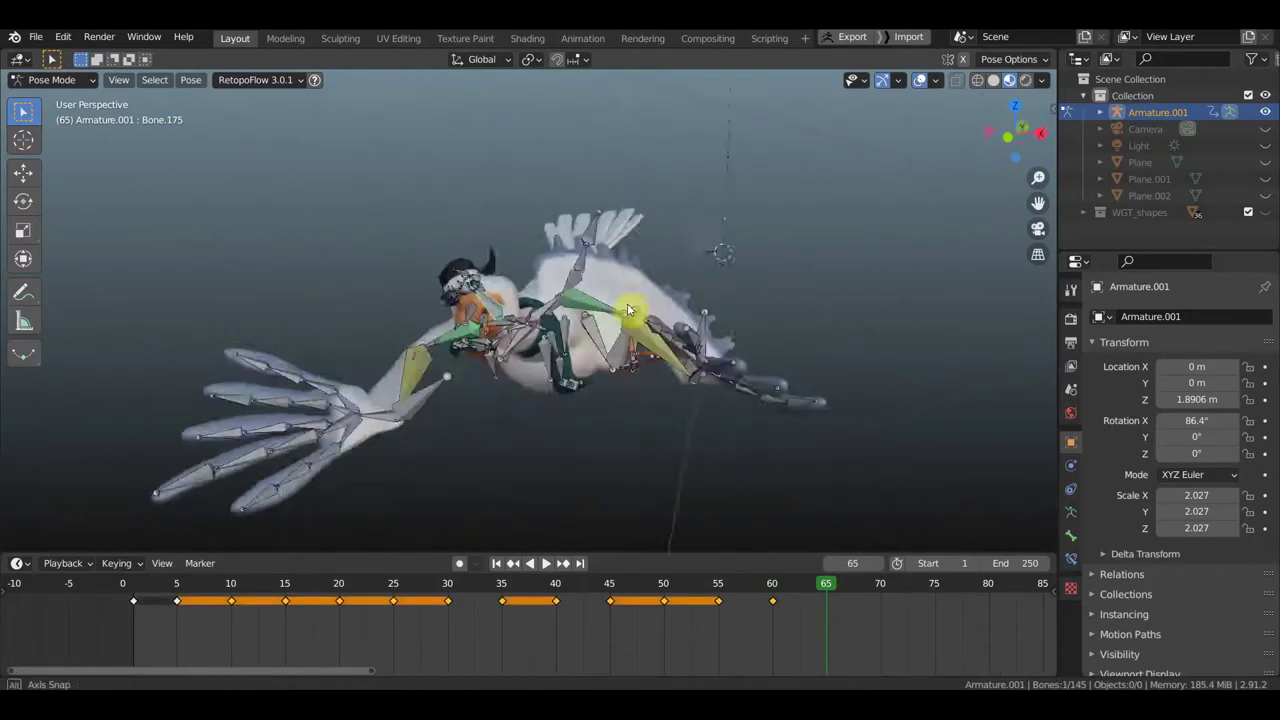
pyautogui.press('r')
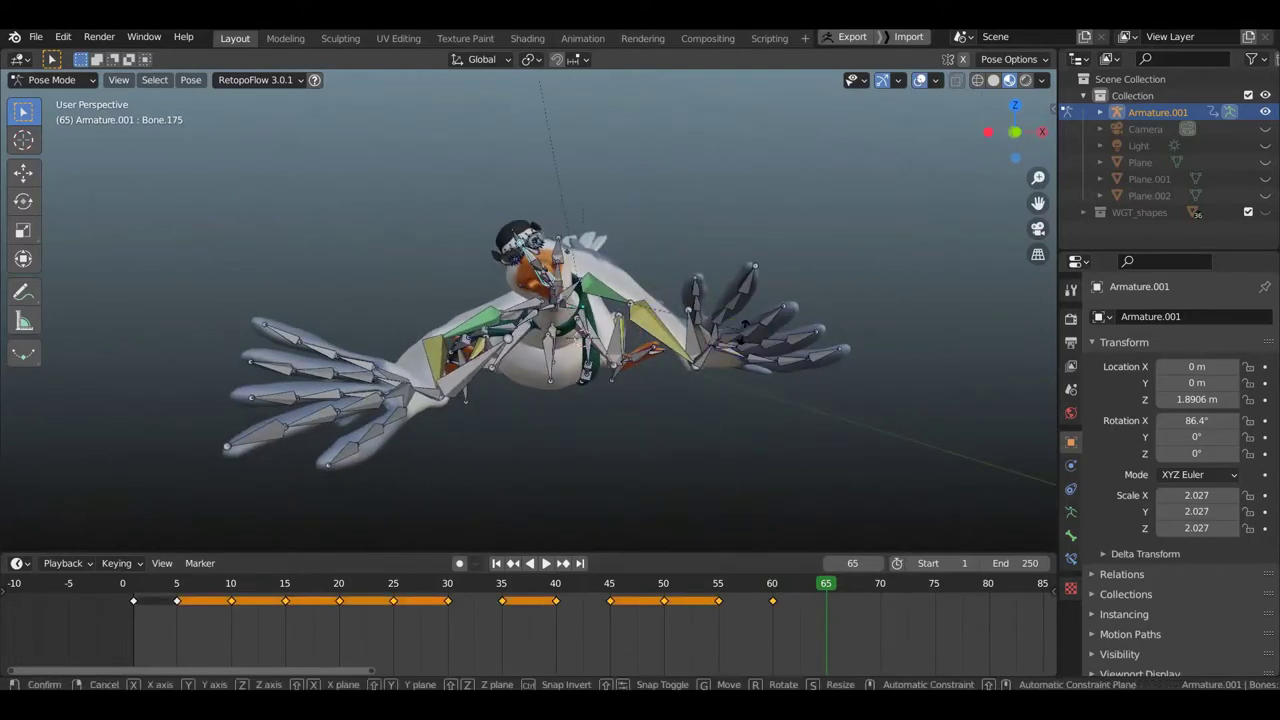
pyautogui.click(640, 384)
# Step: Rotate a wing bone -29.1° from the bird's other side
pyautogui.moveTo(640, 384); pyautogui.dragTo(857, 387, button='middle')
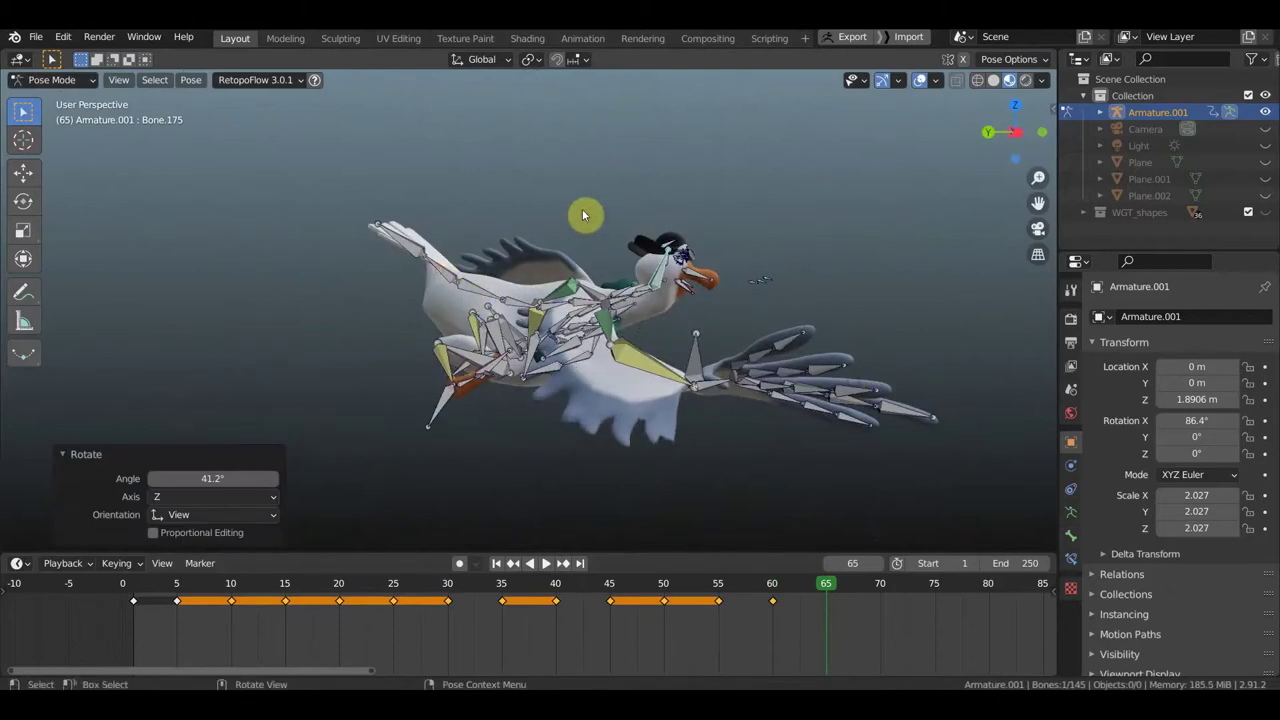
pyautogui.click(622, 212)
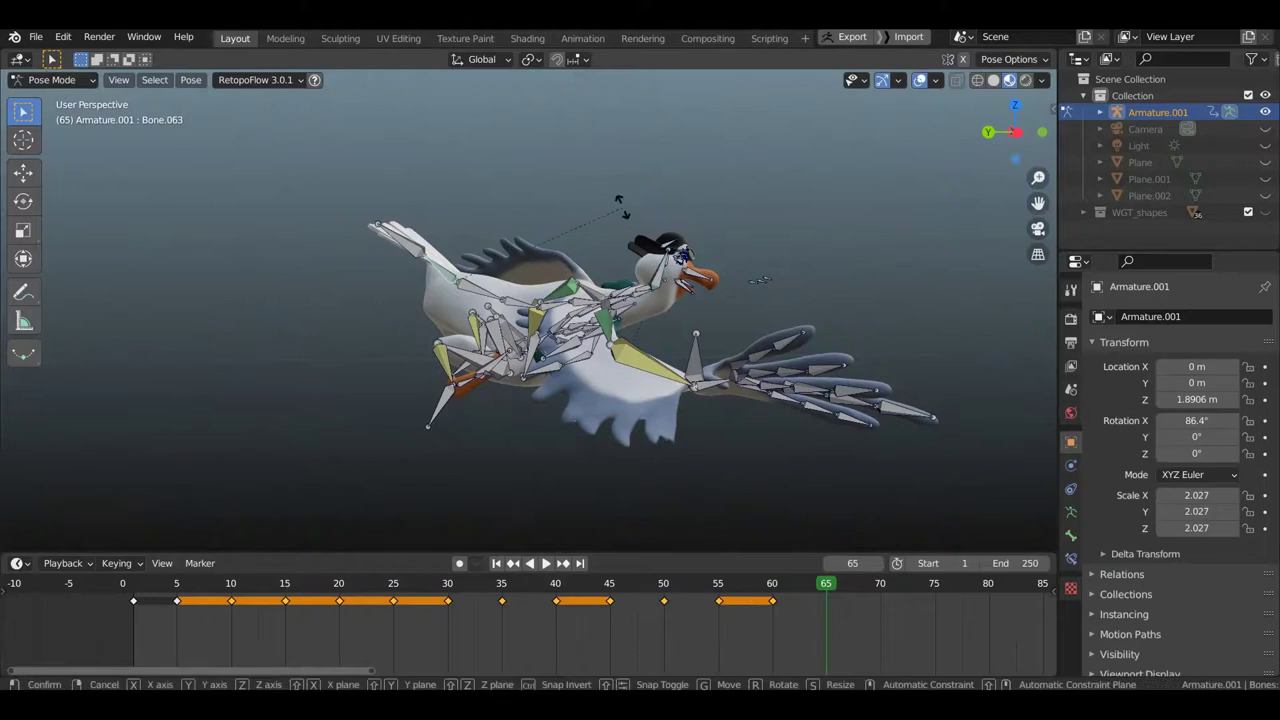
pyautogui.press('r')
pyautogui.click(549, 157)
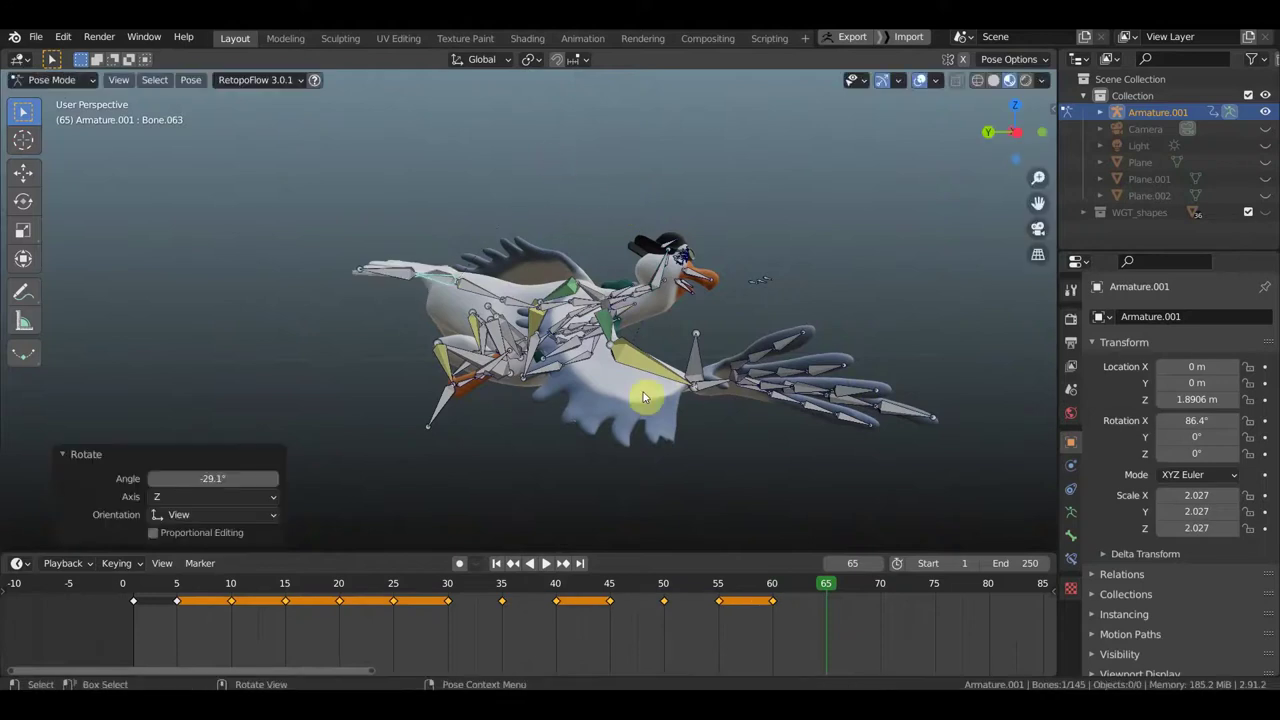
# Step: Shift wing bone Bone.106 and rotate it -65°, then select Bone.069
pyautogui.click(720, 362)
pyautogui.press('g')
pyautogui.click(757, 343)
pyautogui.moveTo(757, 343)
pyautogui.mouseDown(button='middle')
pyautogui.moveTo(600, 358)
pyautogui.moveTo(592, 395)
pyautogui.moveTo(701, 353)
pyautogui.moveTo(680, 342)
pyautogui.mouseUp(button='middle')
pyautogui.press('r')
pyautogui.click(600, 360)
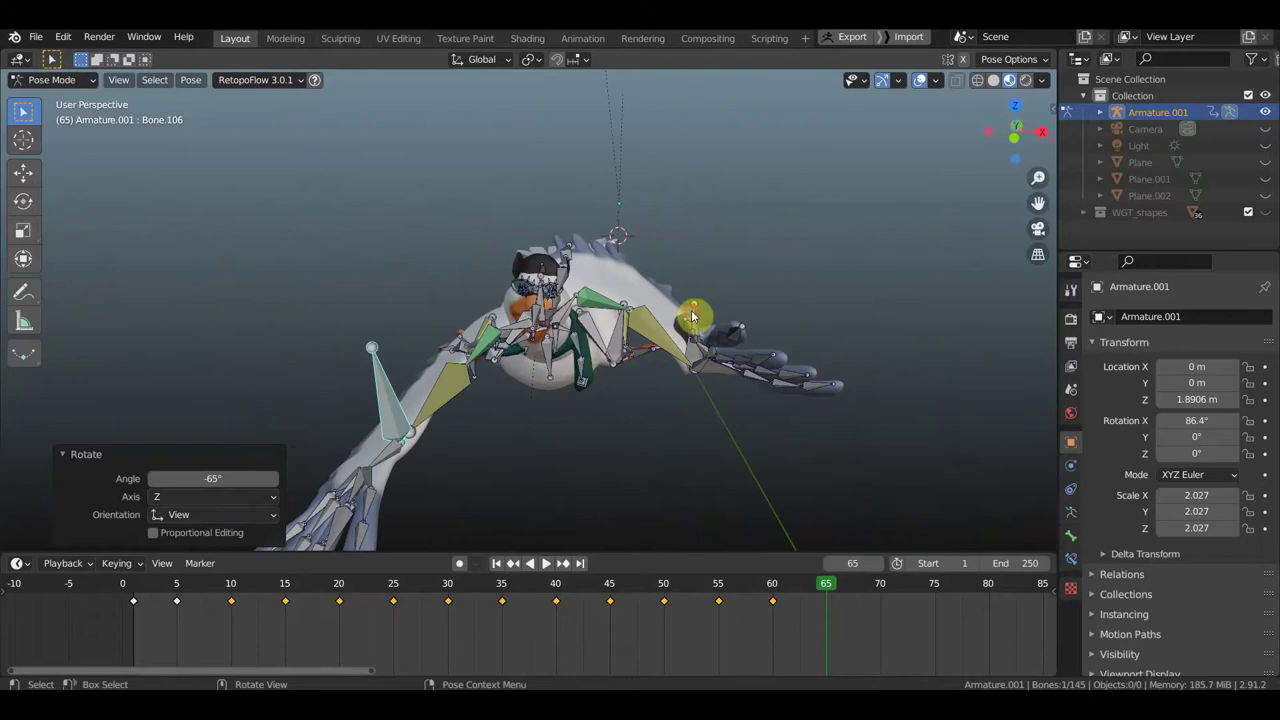
pyautogui.click(807, 388)
pyautogui.moveTo(807, 388)
pyautogui.mouseDown(button='middle')
pyautogui.moveTo(595, 406)
pyautogui.moveTo(970, 392)
pyautogui.moveTo(808, 380)
pyautogui.moveTo(851, 376)
pyautogui.moveTo(715, 348)
pyautogui.mouseUp(button='middle')
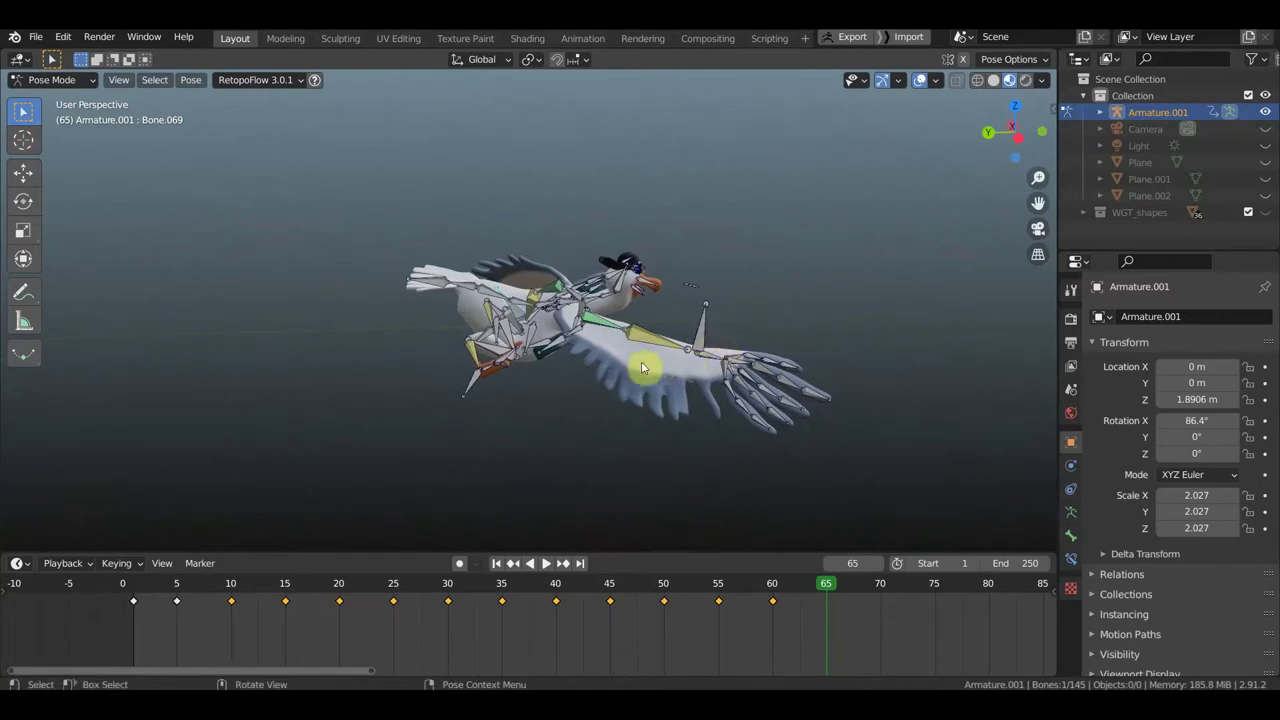
# Step: Fold wing bone Bone.106 by moving it and rotating it 128° then -39°
pyautogui.click(665, 362)
pyautogui.press('g')
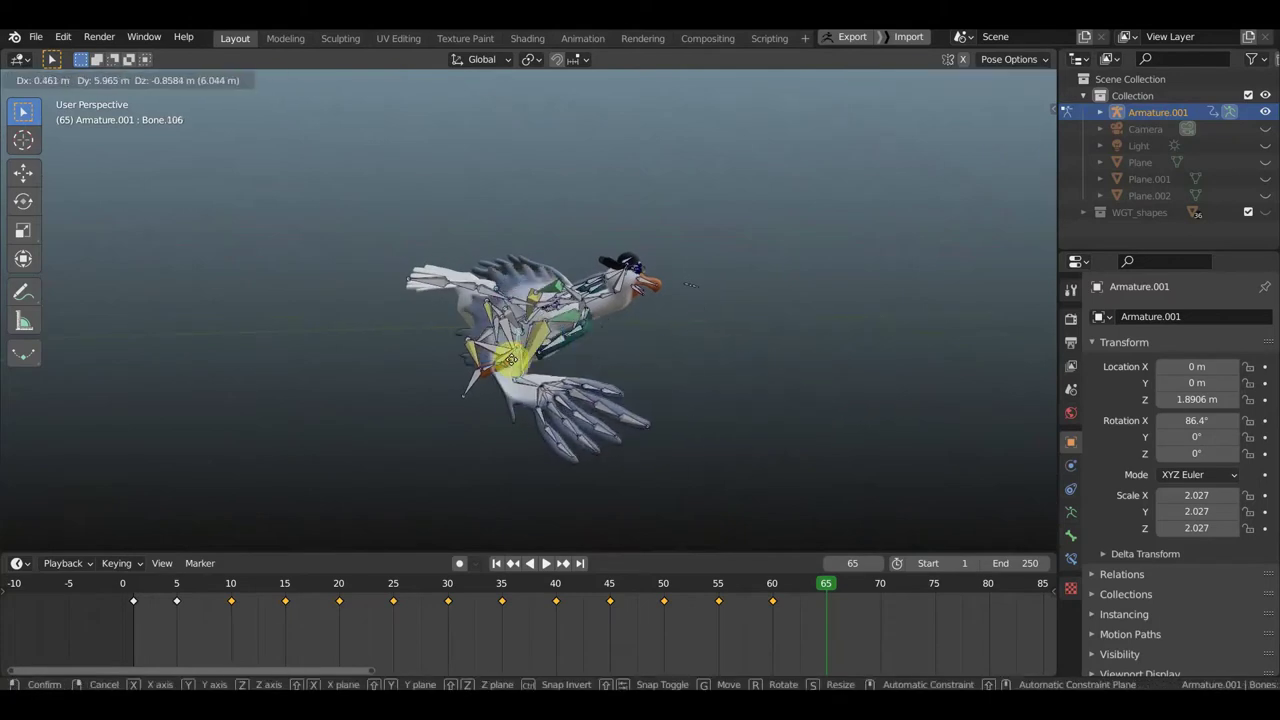
pyautogui.click(493, 360)
pyautogui.press('r')
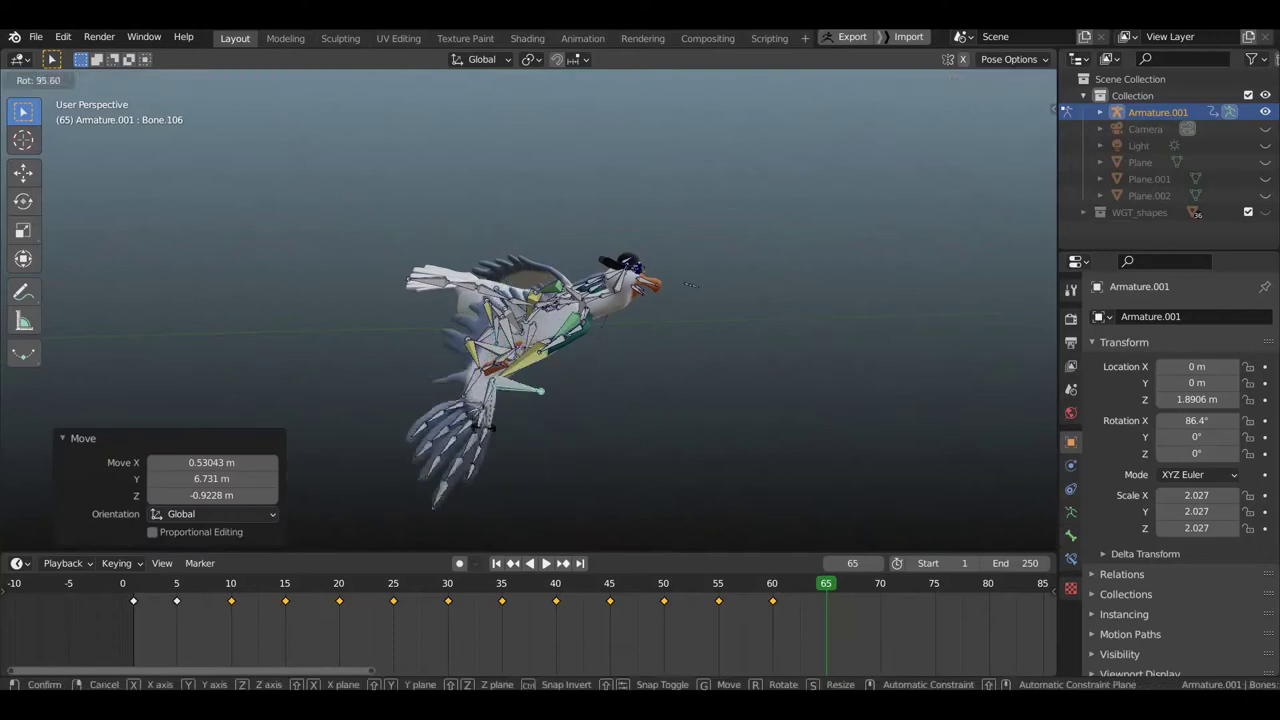
pyautogui.click(580, 426)
pyautogui.press('r')
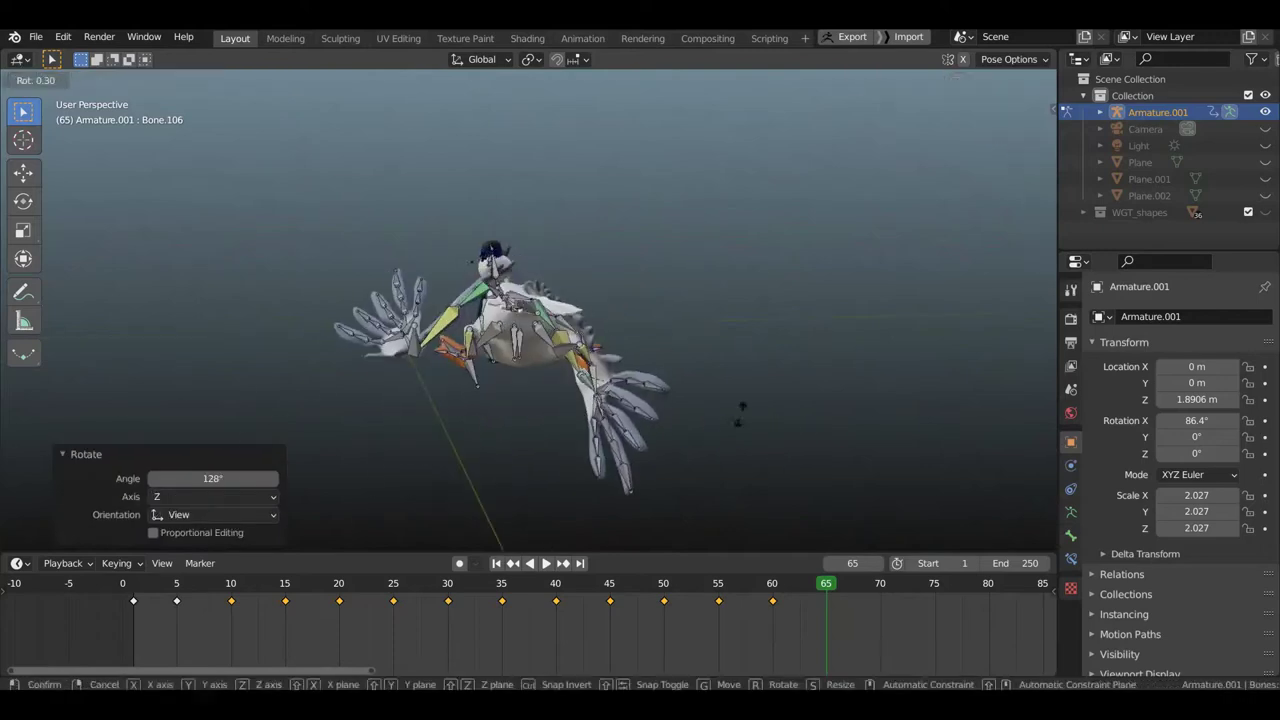
pyautogui.click(662, 343)
pyautogui.press('g')
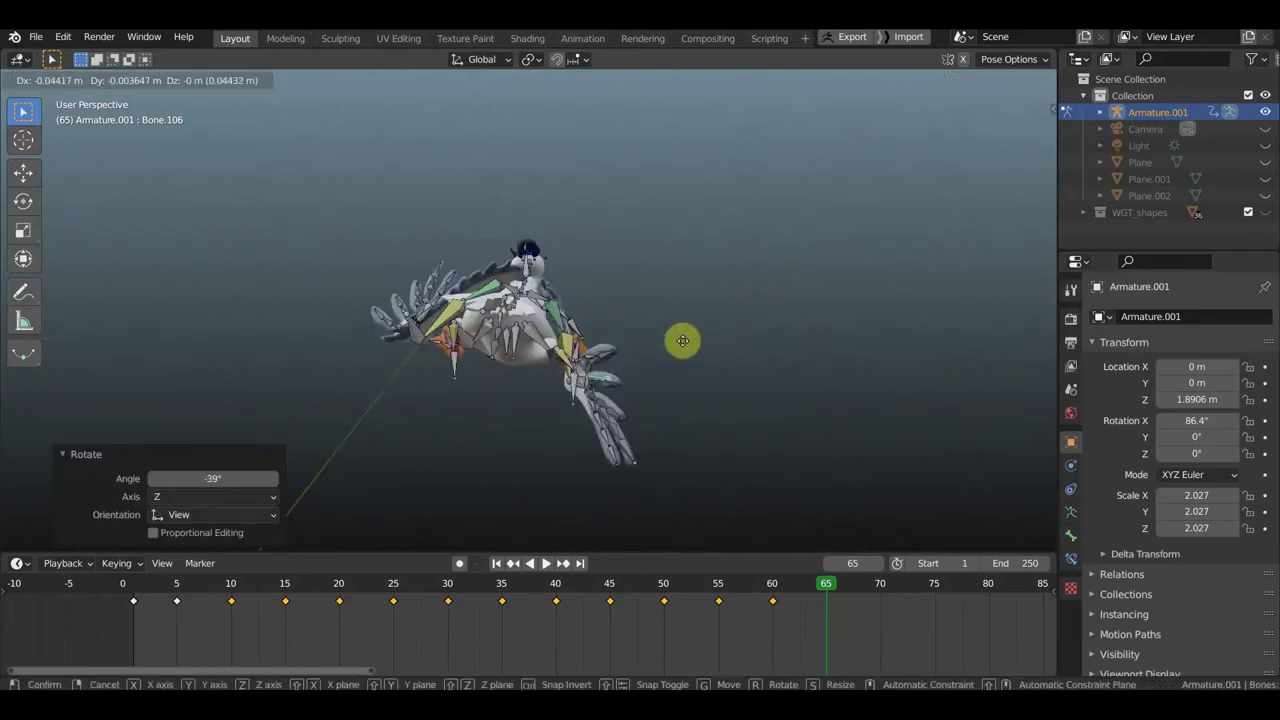
pyautogui.click(675, 312)
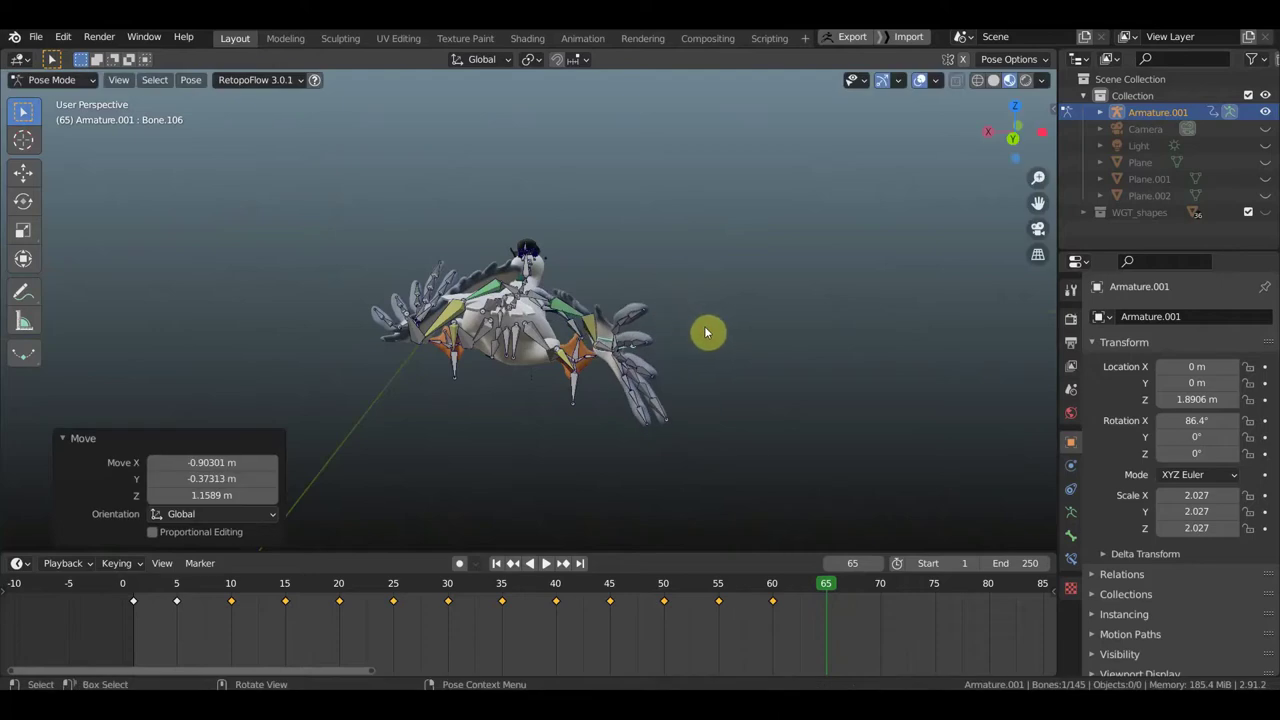
# Step: Rotate the wing bone -71.6°, then rotate and reposition the left wing arm bones
pyautogui.moveTo(706, 331); pyautogui.dragTo(606, 322, button='middle')
pyautogui.press('r')
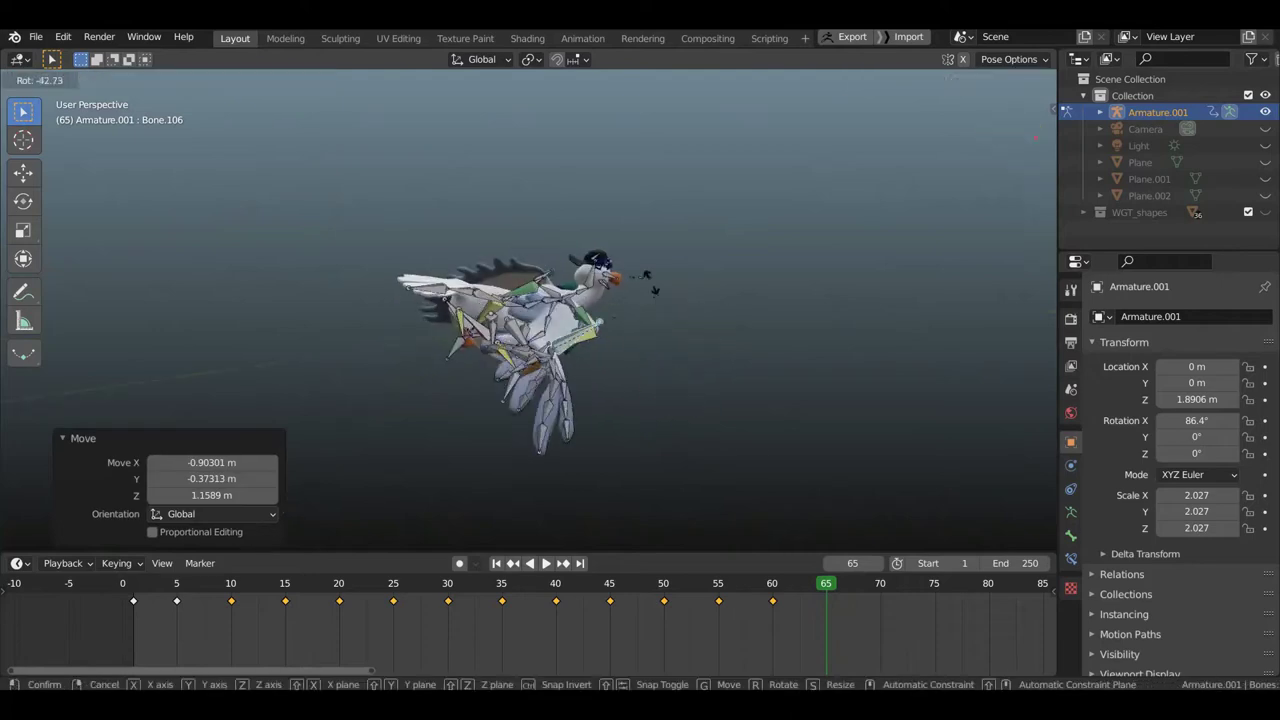
pyautogui.click(571, 386)
pyautogui.moveTo(571, 386); pyautogui.dragTo(400, 357, button='middle')
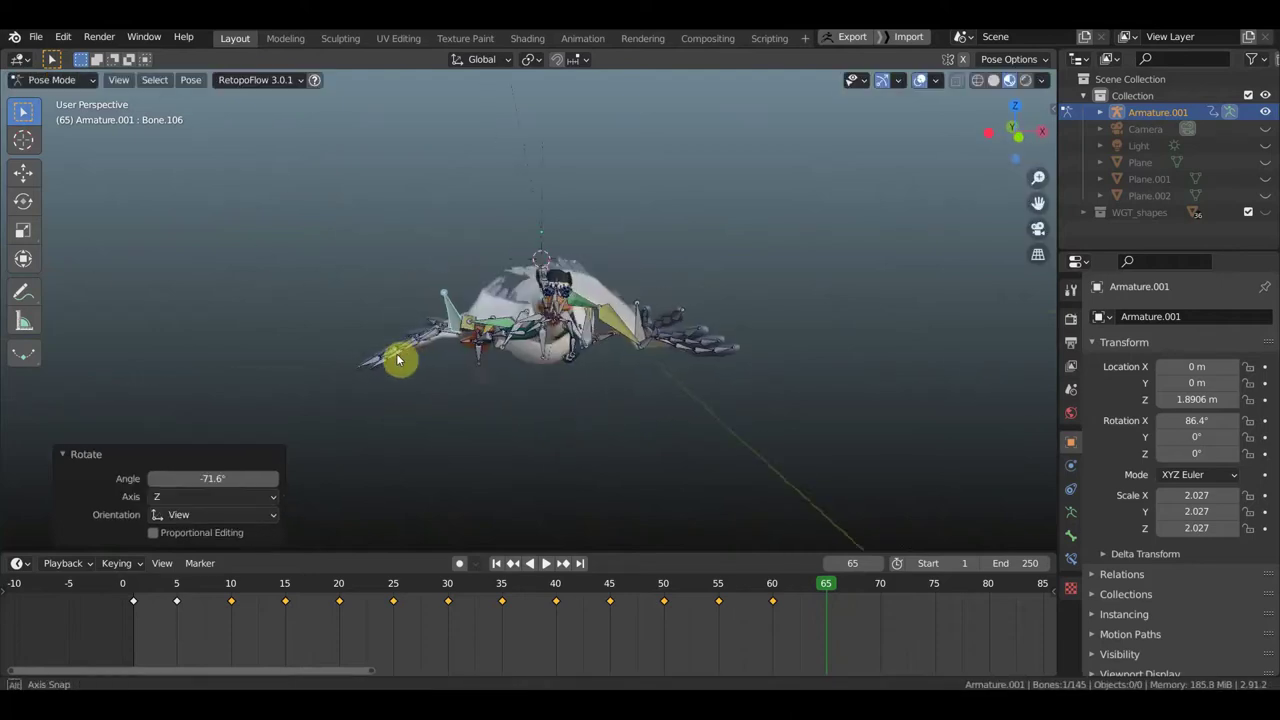
pyautogui.moveTo(500, 357); pyautogui.dragTo(306, 383, button='middle')
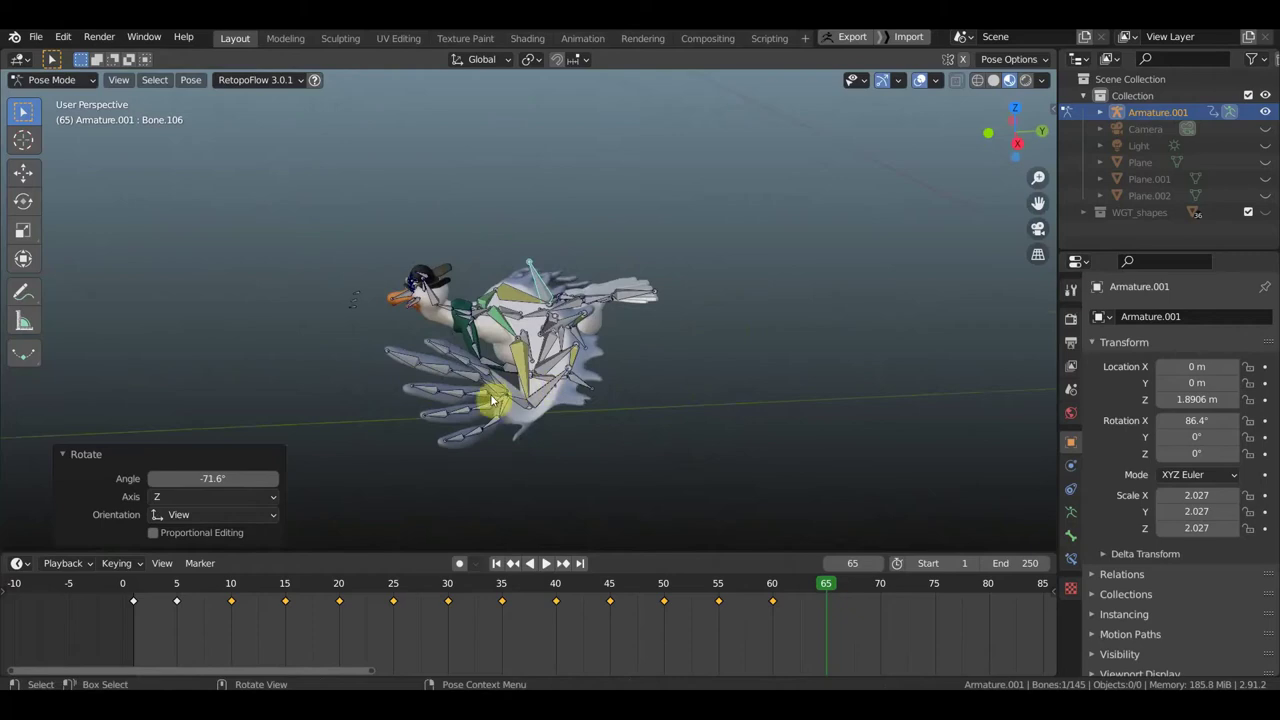
pyautogui.moveTo(490, 400); pyautogui.dragTo(440, 398, button='middle')
pyautogui.scroll(2, 463, 405)
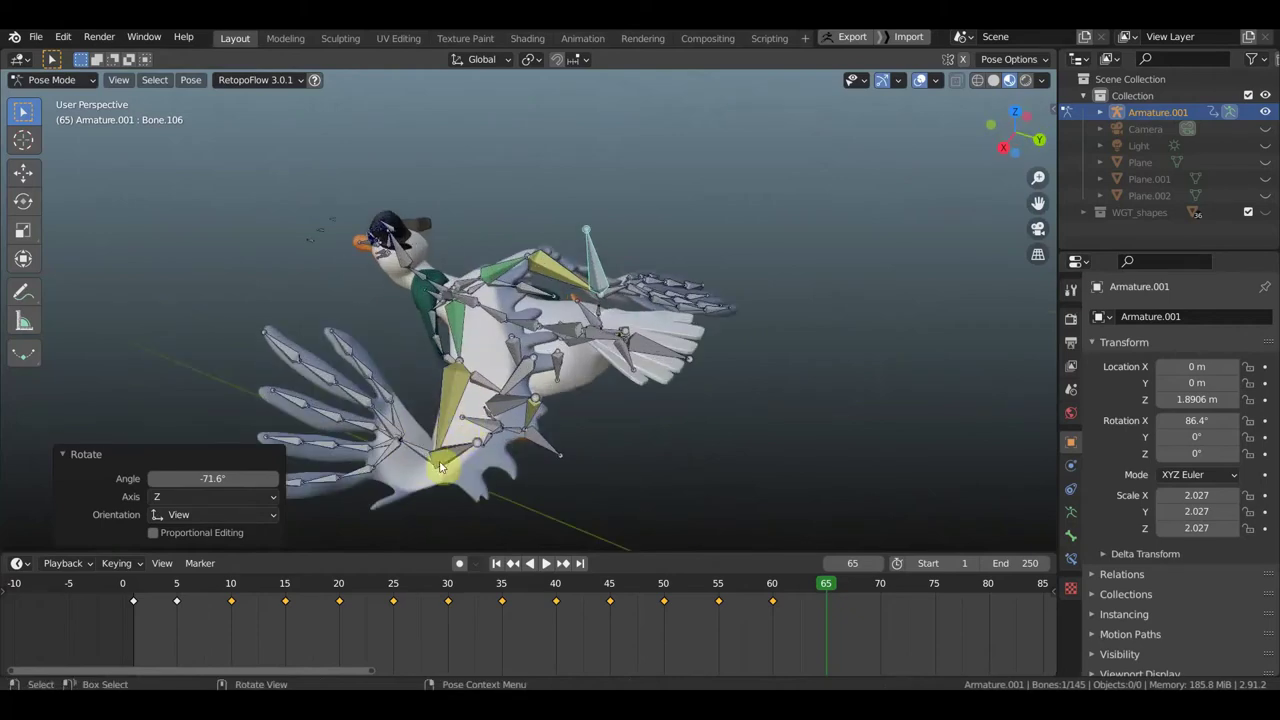
pyautogui.moveTo(614, 437)
pyautogui.mouseDown(button='middle')
pyautogui.moveTo(508, 500)
pyautogui.moveTo(688, 414)
pyautogui.mouseUp(button='middle')
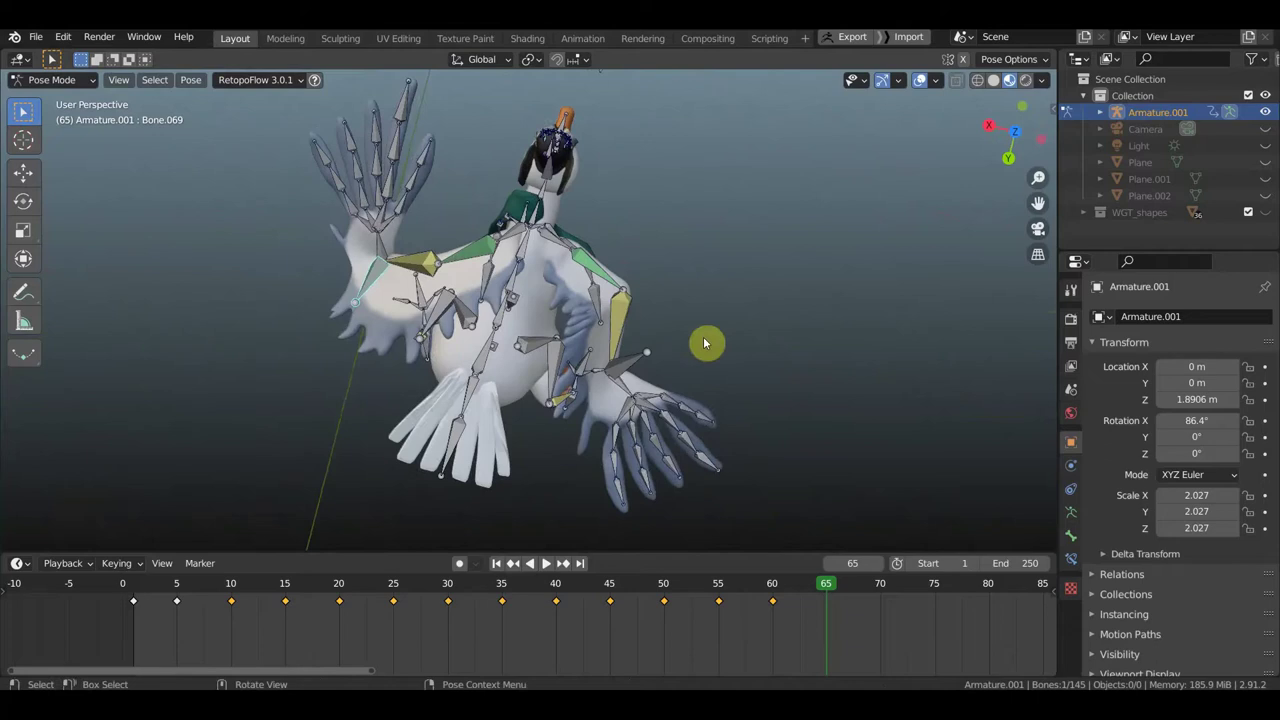
pyautogui.press('r')
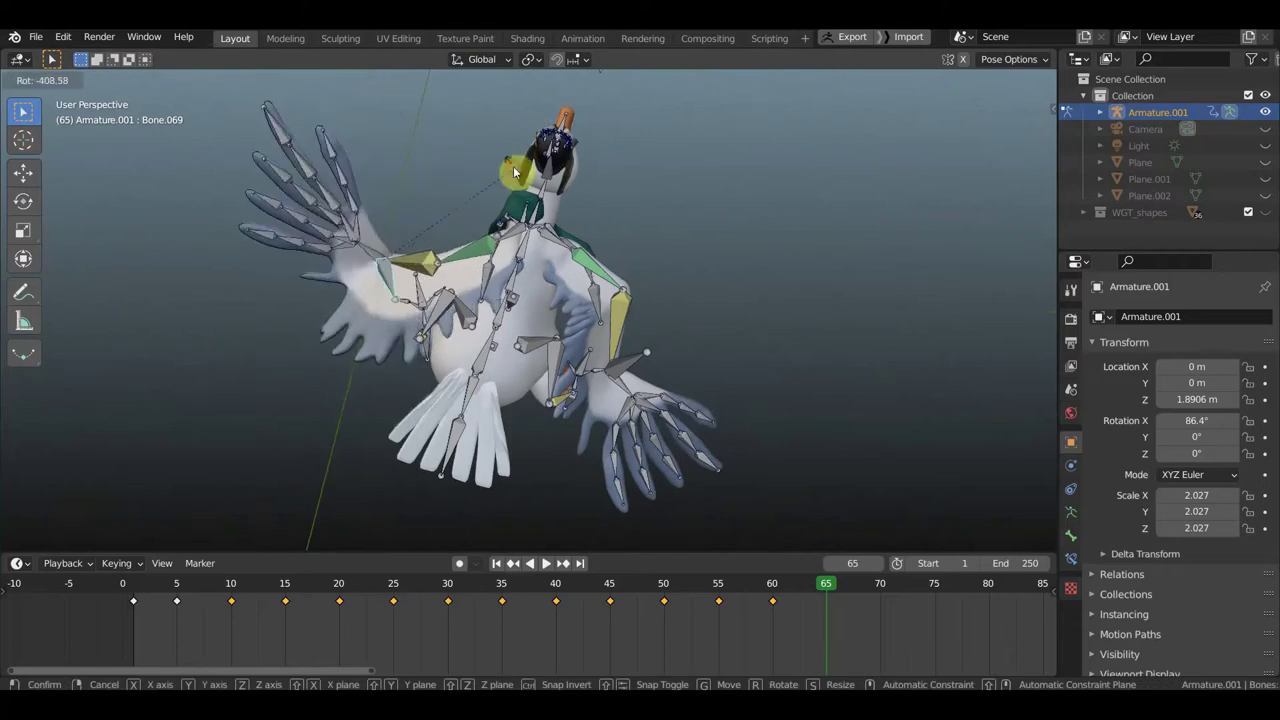
pyautogui.click(513, 172)
pyautogui.press('g')
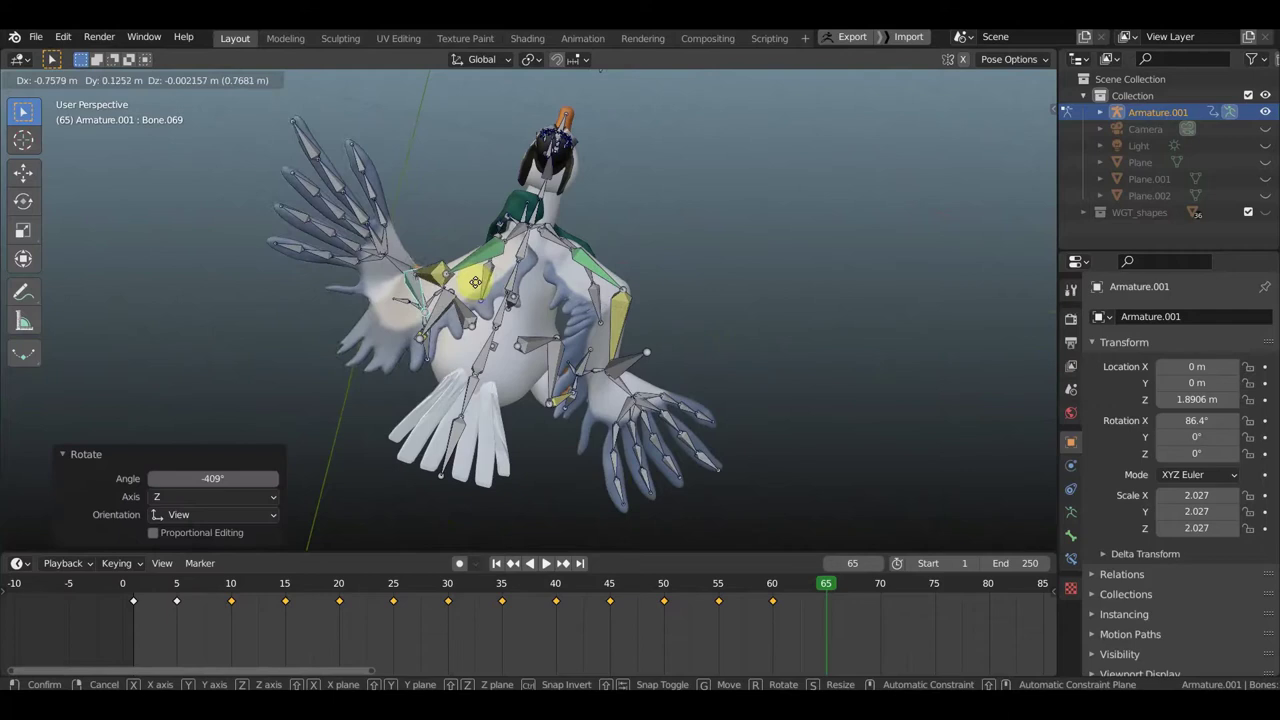
pyautogui.click(475, 283)
# Step: Sweep the lower left wing bones back with rotations of -59.8°, -92.7° and -80.4°
pyautogui.moveTo(475, 283)
pyautogui.mouseDown(button='middle')
pyautogui.moveTo(614, 211)
pyautogui.moveTo(607, 200)
pyautogui.moveTo(729, 194)
pyautogui.moveTo(771, 214)
pyautogui.moveTo(700, 471)
pyautogui.moveTo(749, 478)
pyautogui.mouseUp(button='middle')
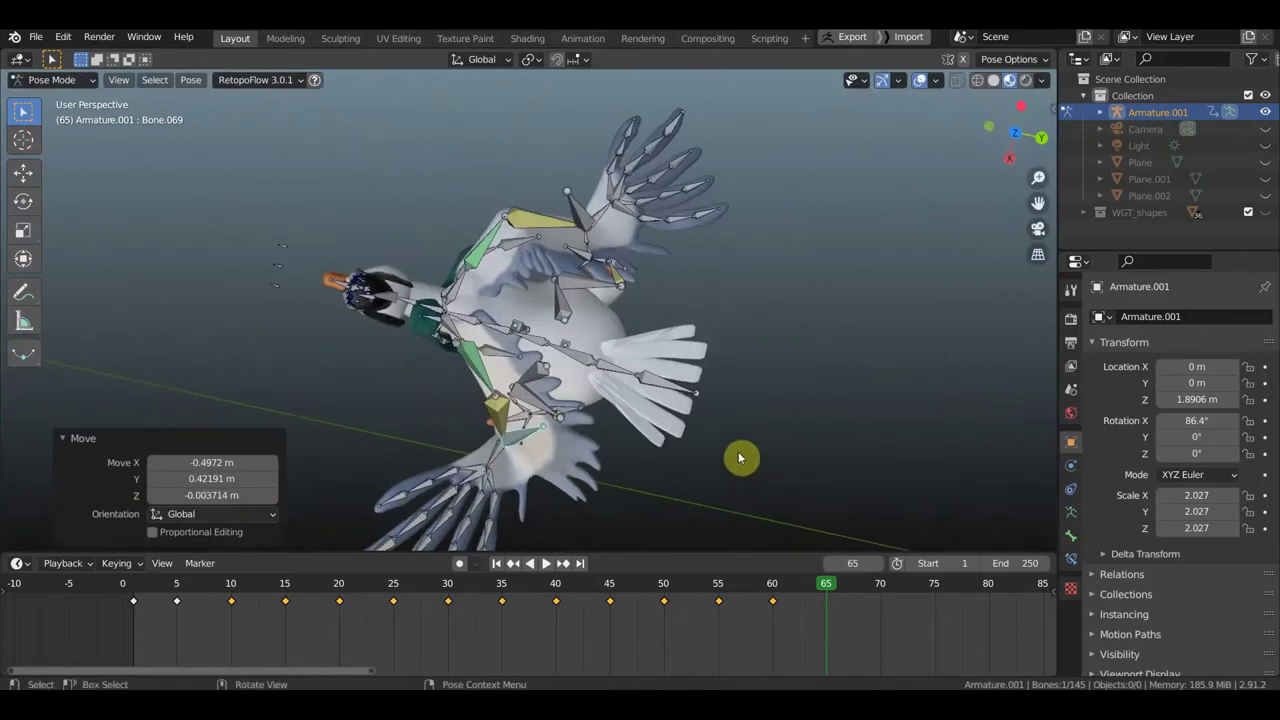
pyautogui.press('r')
pyautogui.click(608, 306)
pyautogui.moveTo(608, 306)
pyautogui.mouseDown(button='middle')
pyautogui.moveTo(720, 210)
pyautogui.moveTo(771, 186)
pyautogui.moveTo(623, 177)
pyautogui.moveTo(854, 171)
pyautogui.moveTo(754, 236)
pyautogui.mouseUp(button='middle')
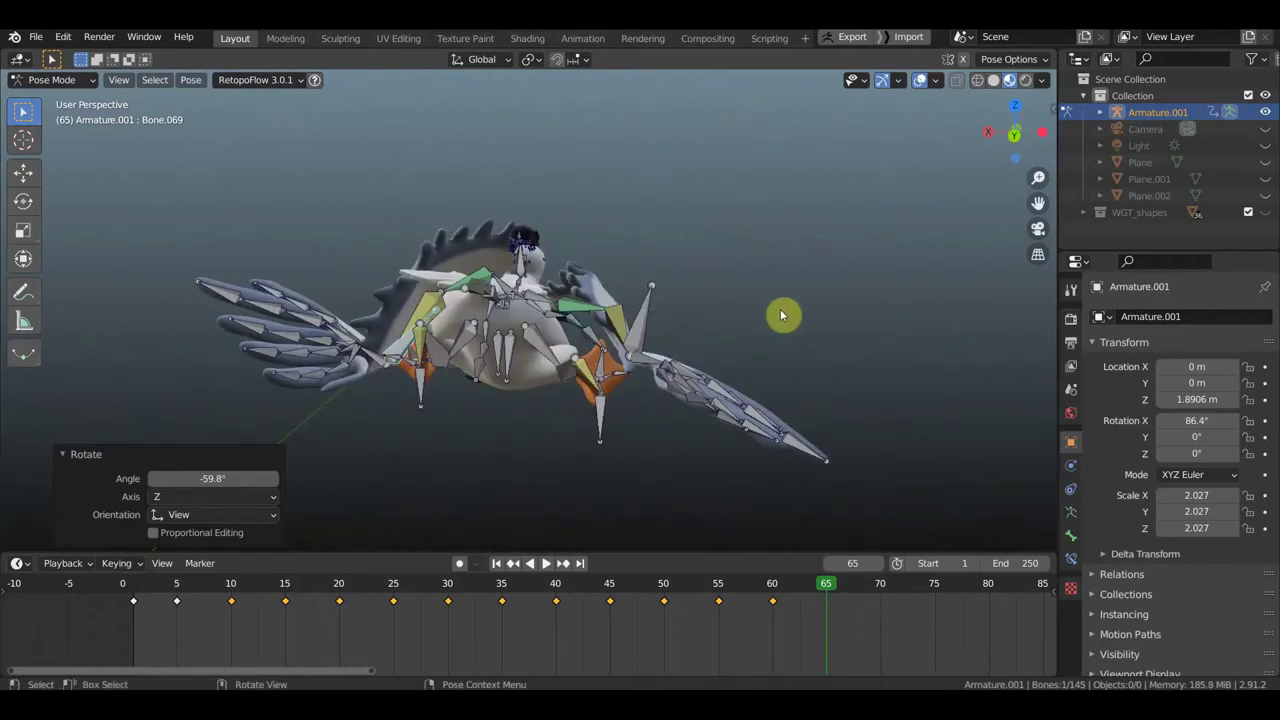
pyautogui.press('r')
pyautogui.click(351, 180)
pyautogui.moveTo(351, 180)
pyautogui.mouseDown(button='middle')
pyautogui.moveTo(592, 266)
pyautogui.moveTo(677, 266)
pyautogui.moveTo(643, 382)
pyautogui.mouseUp(button='middle')
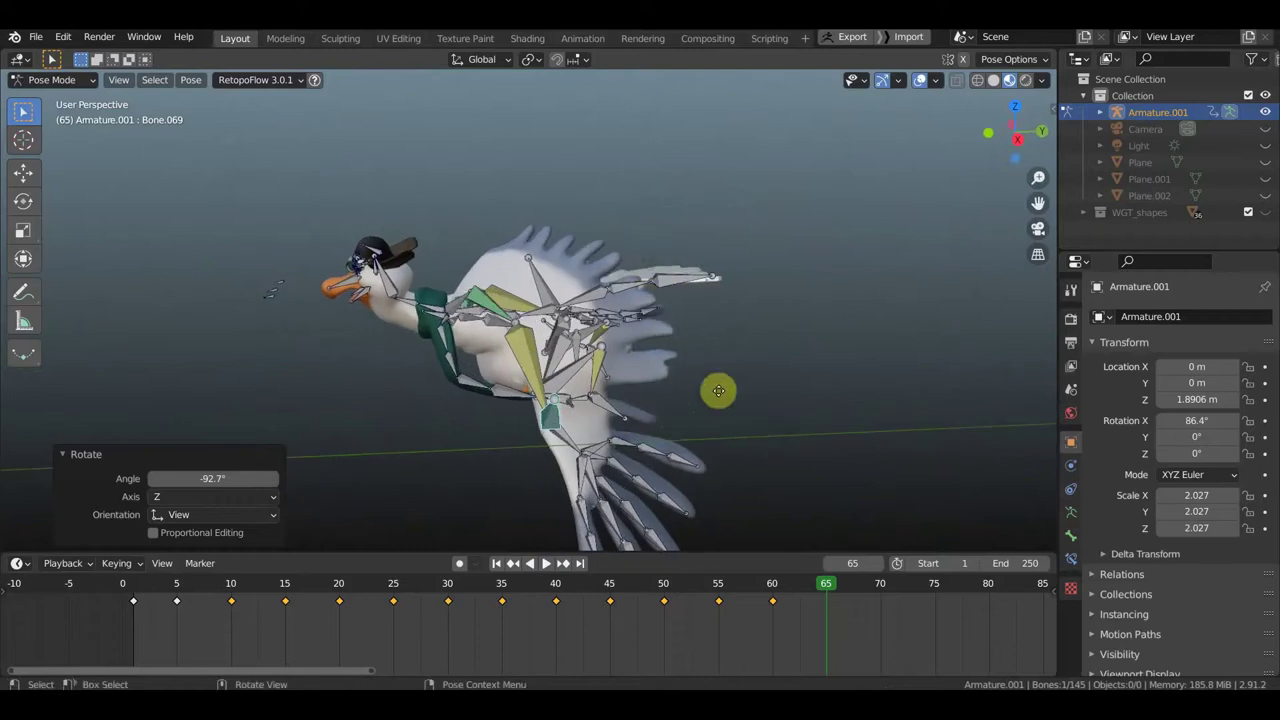
pyautogui.press('g')
pyautogui.click(778, 352)
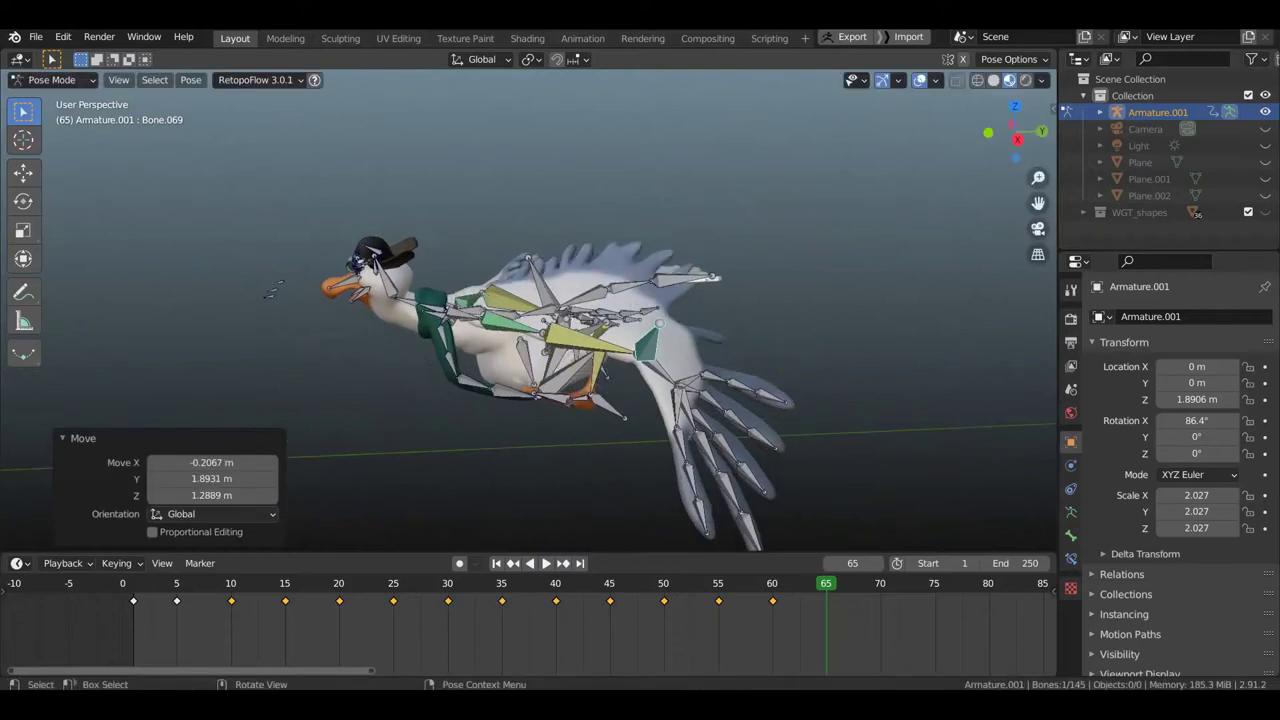
pyautogui.press('r')
pyautogui.click(668, 262)
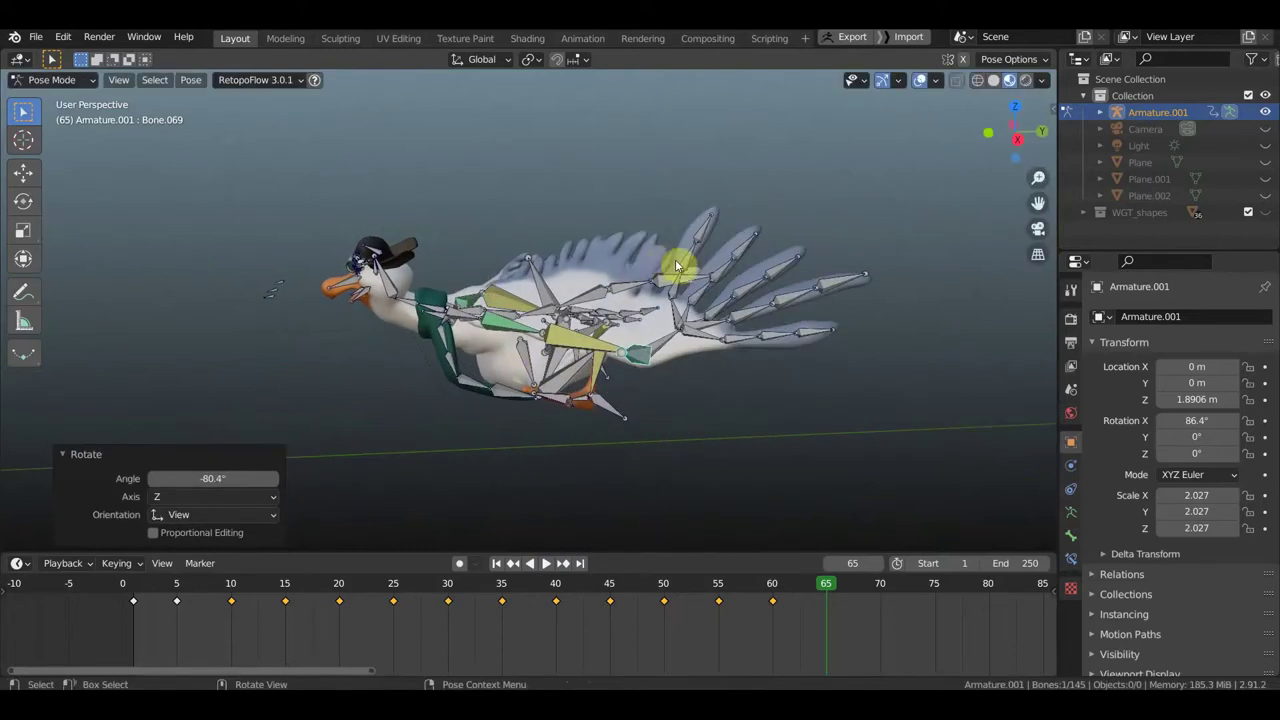
# Step: Shift the wing bones into their final flap position, then select Bone.173
pyautogui.press('g')
pyautogui.click(715, 333)
pyautogui.moveTo(737, 337)
pyautogui.mouseDown(button='middle')
pyautogui.moveTo(937, 341)
pyautogui.moveTo(900, 337)
pyautogui.mouseUp(button='middle')
pyautogui.press('g')
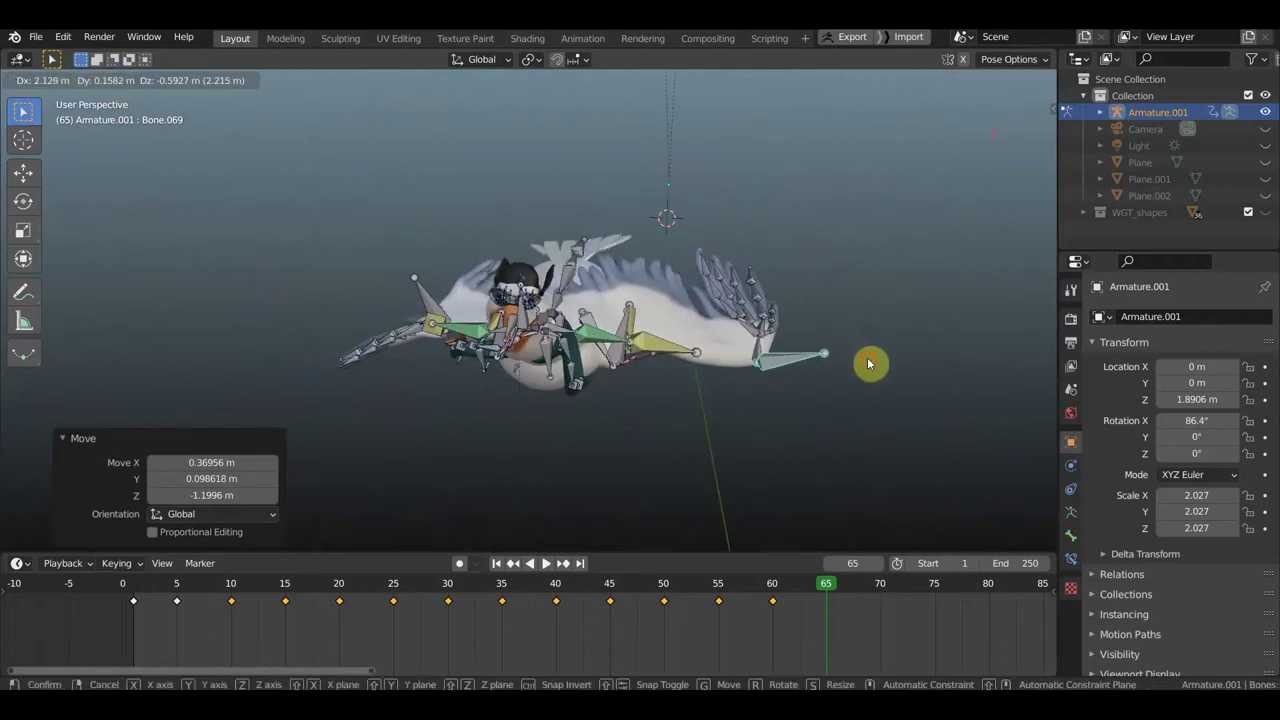
pyautogui.click(867, 358)
pyautogui.moveTo(705, 358); pyautogui.dragTo(855, 326, button='middle')
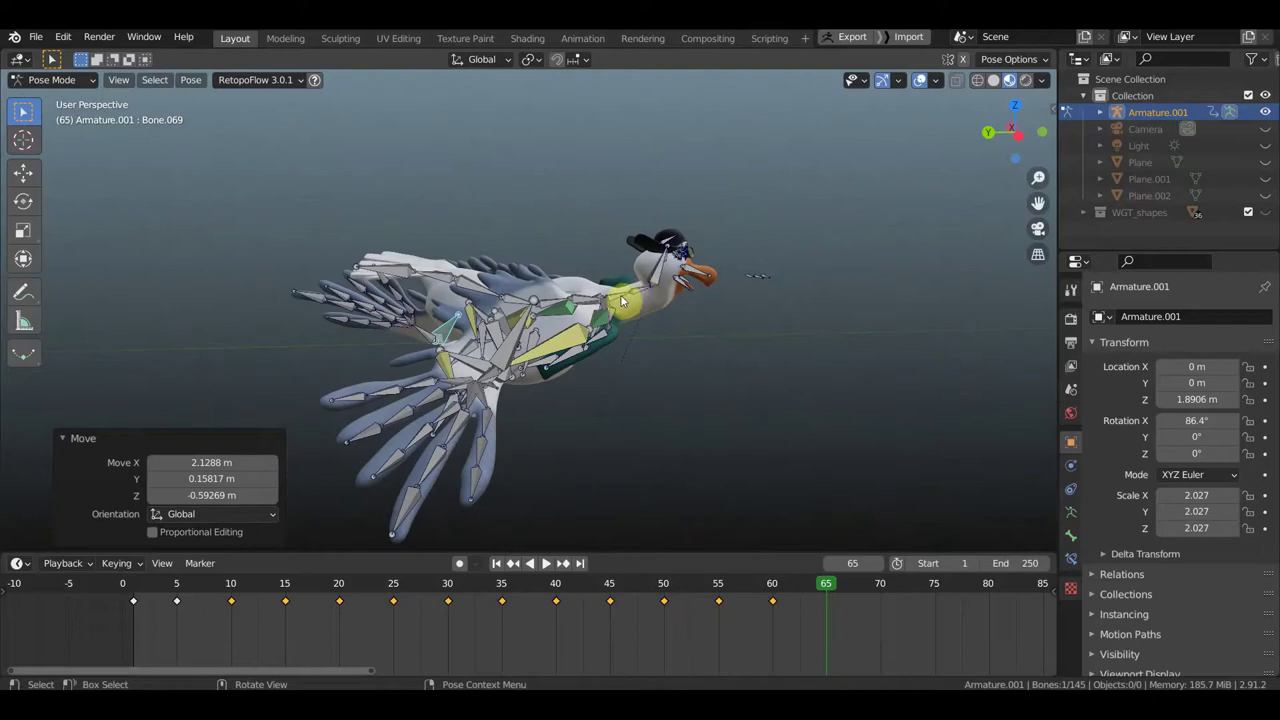
pyautogui.click(706, 351)
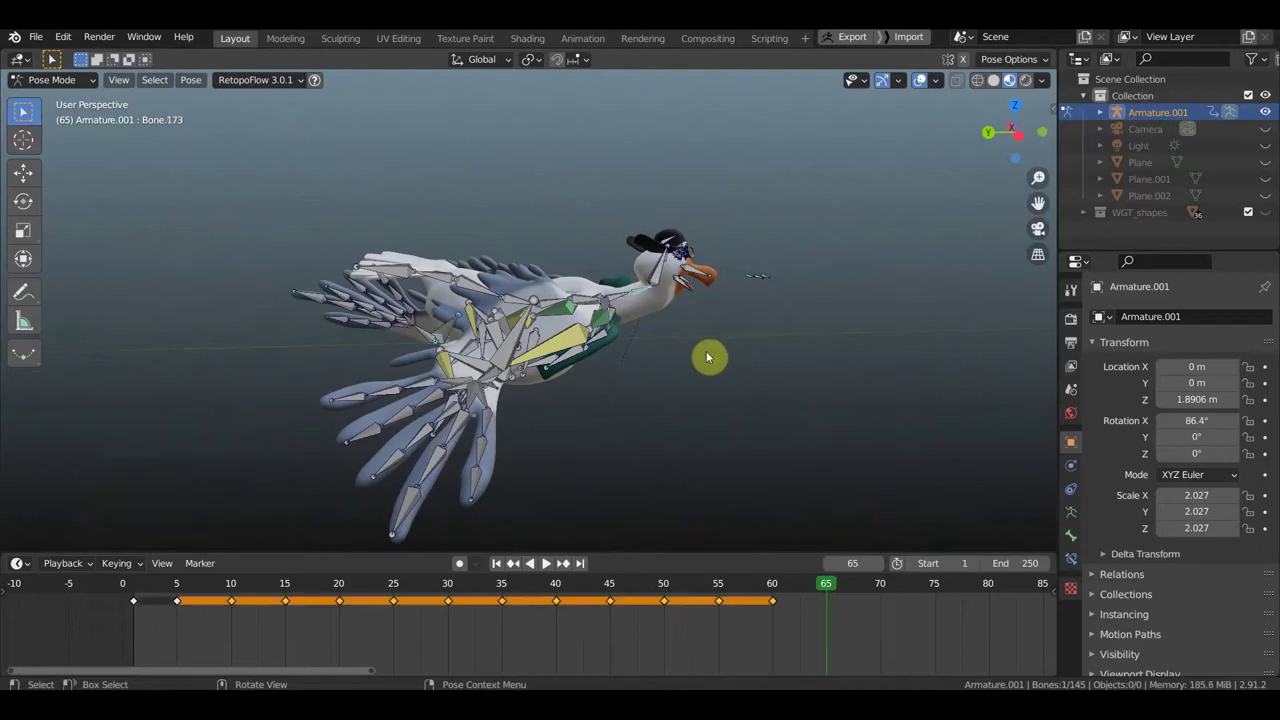
# Step: Select all bones, view side-on, tilt the rig 8.35°, shift it, and keyframe it
pyautogui.moveTo(734, 354)
pyautogui.mouseDown(button='middle')
pyautogui.moveTo(725, 377)
pyautogui.moveTo(469, 374)
pyautogui.mouseUp(button='middle')
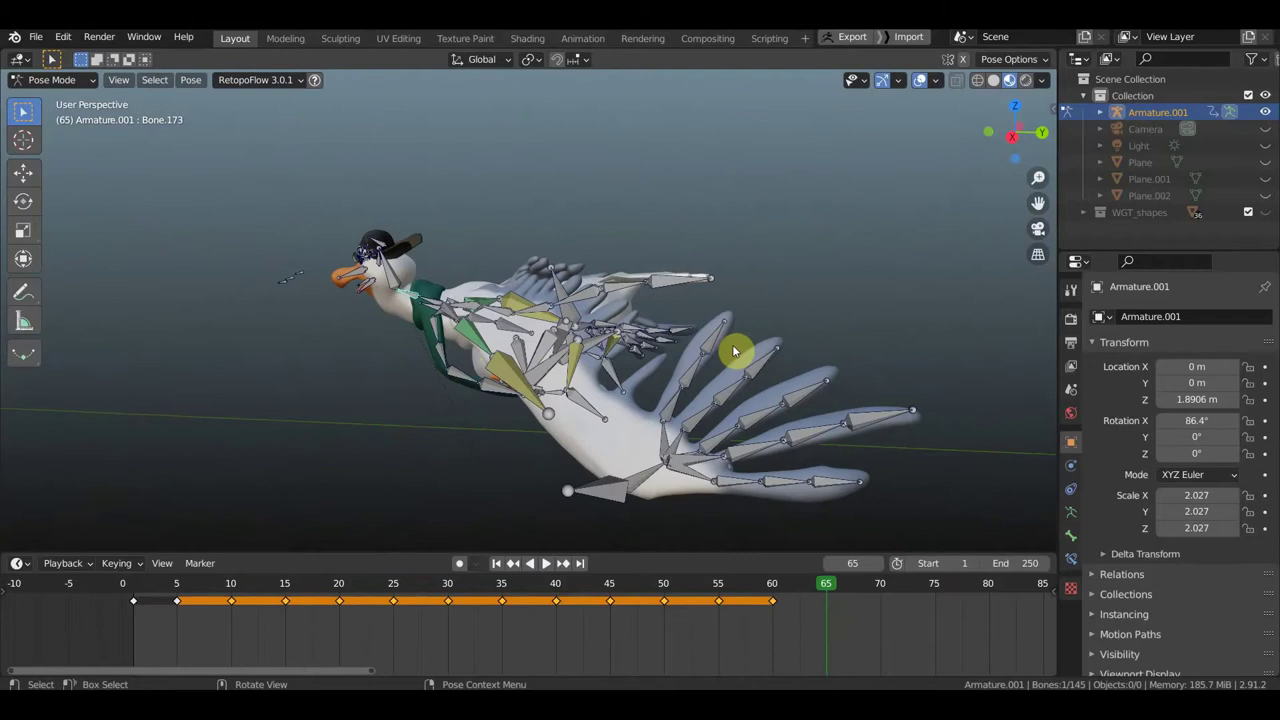
pyautogui.press('a')
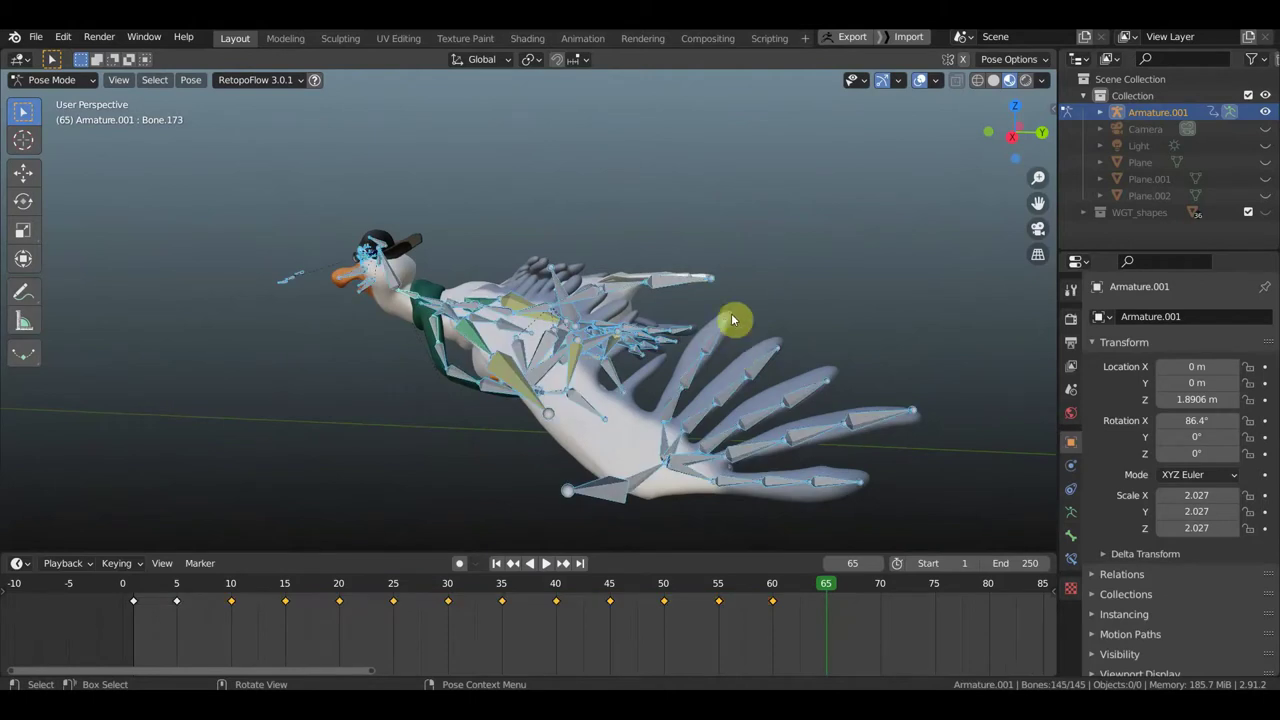
pyautogui.keyDown('alt'); pyautogui.moveTo(731, 319); pyautogui.dragTo(727, 313, button='middle'); pyautogui.keyUp('alt')
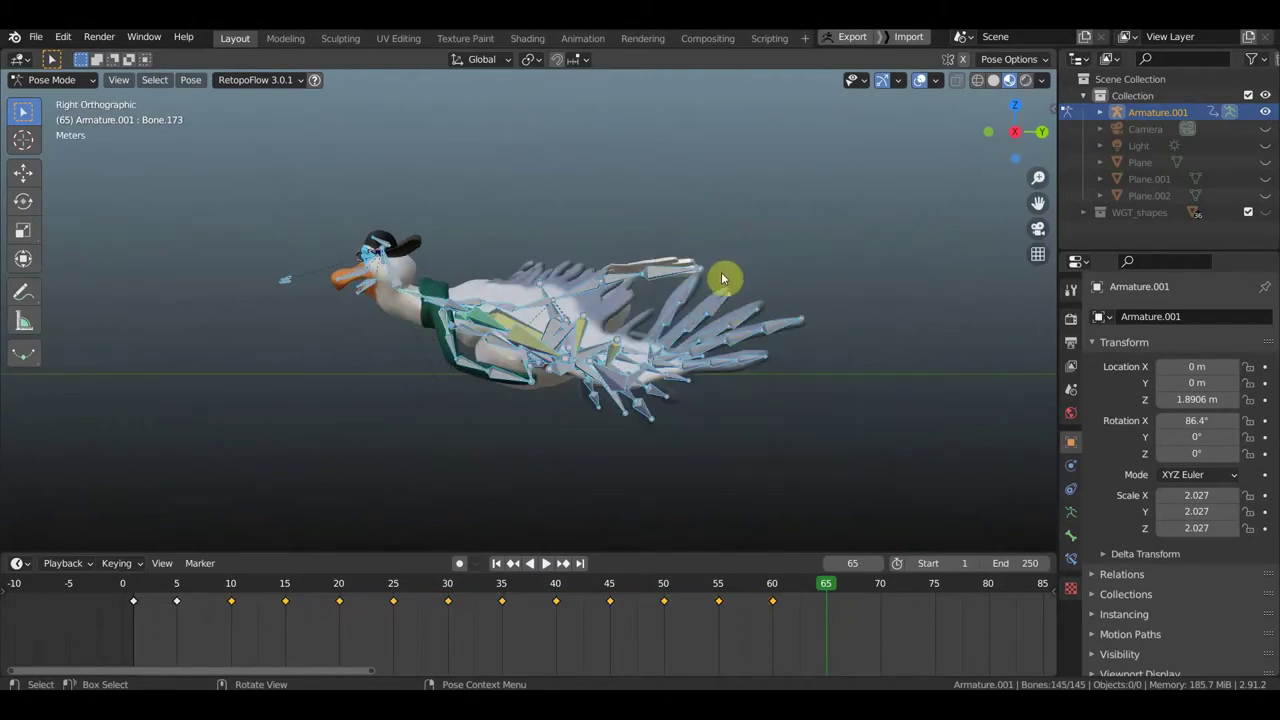
pyautogui.press('r')
pyautogui.click(770, 400)
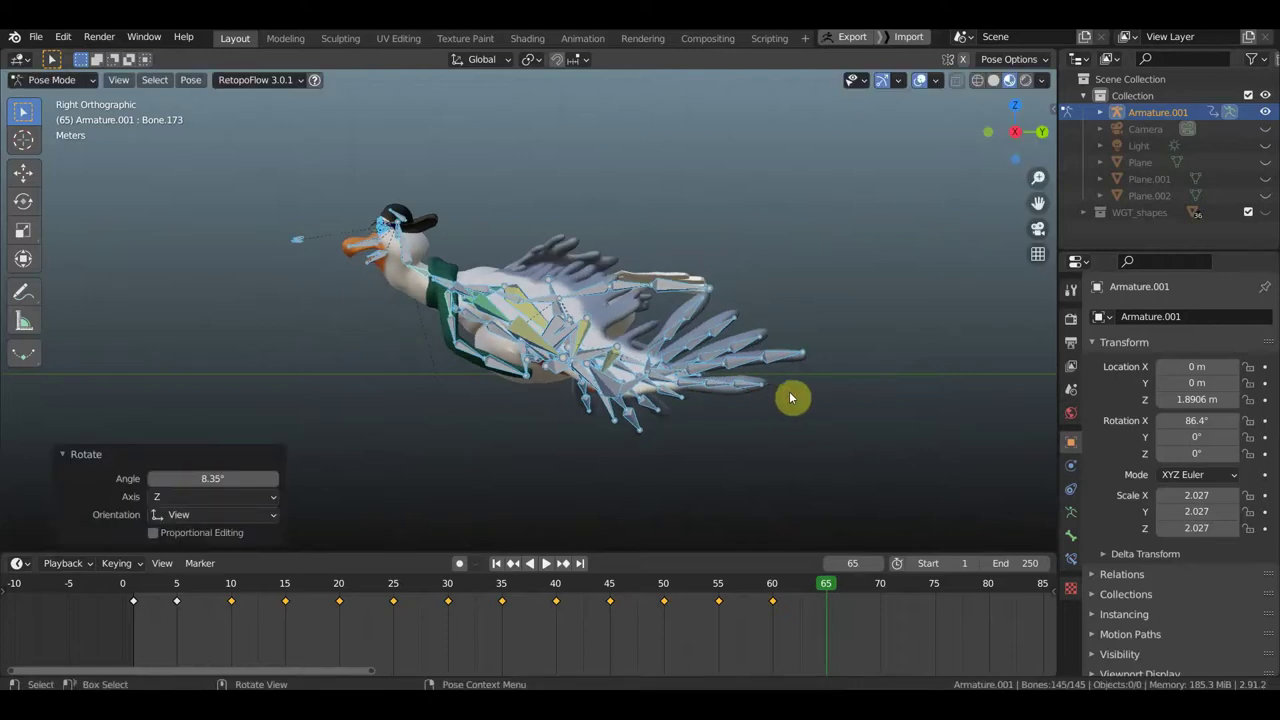
pyautogui.press('g')
pyautogui.click(730, 402)
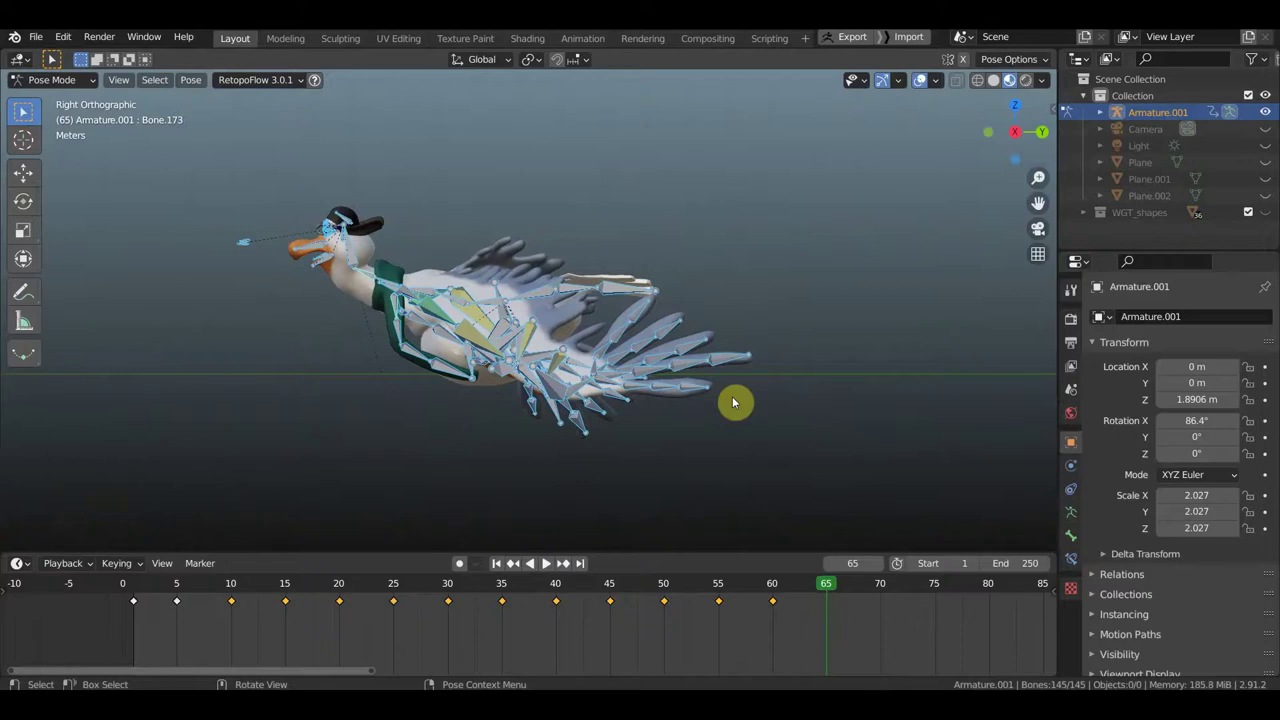
pyautogui.press('i')
pyautogui.click(721, 397)
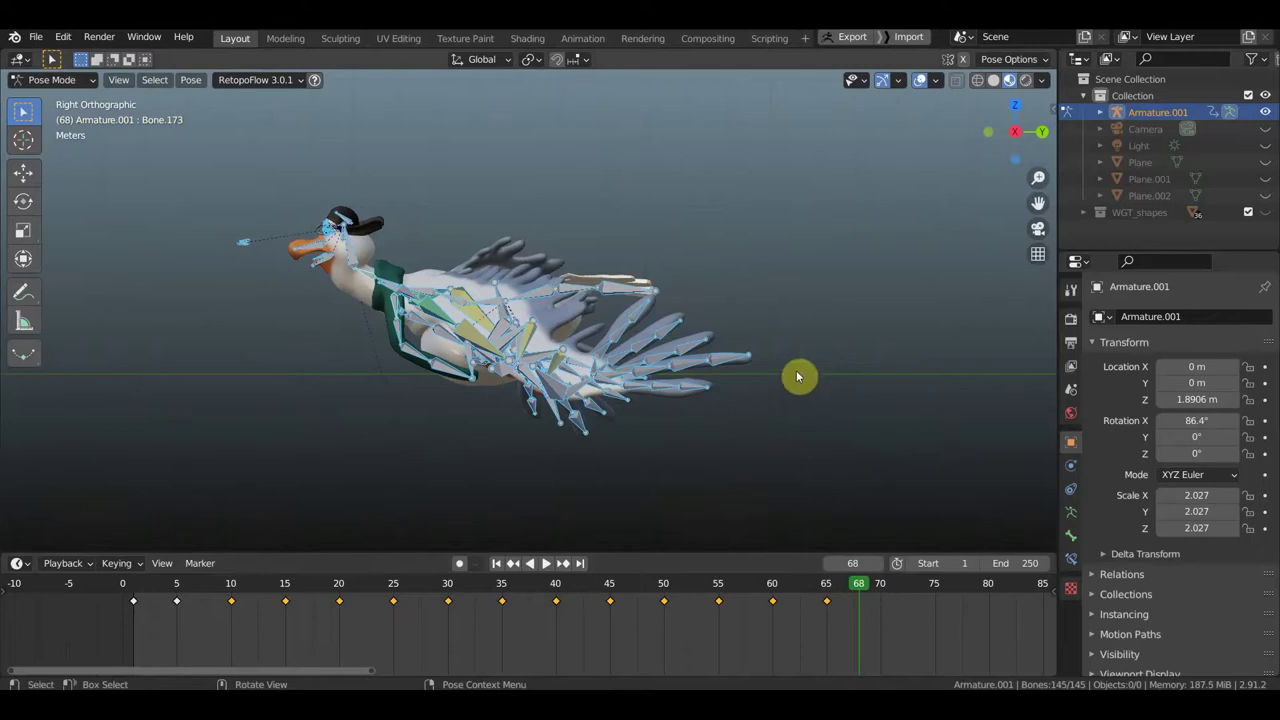
# Step: Tilt the rig -24.1°, turn the head bone 8.32°, and rotate Bone.175 -32.6°
pyautogui.press('r')
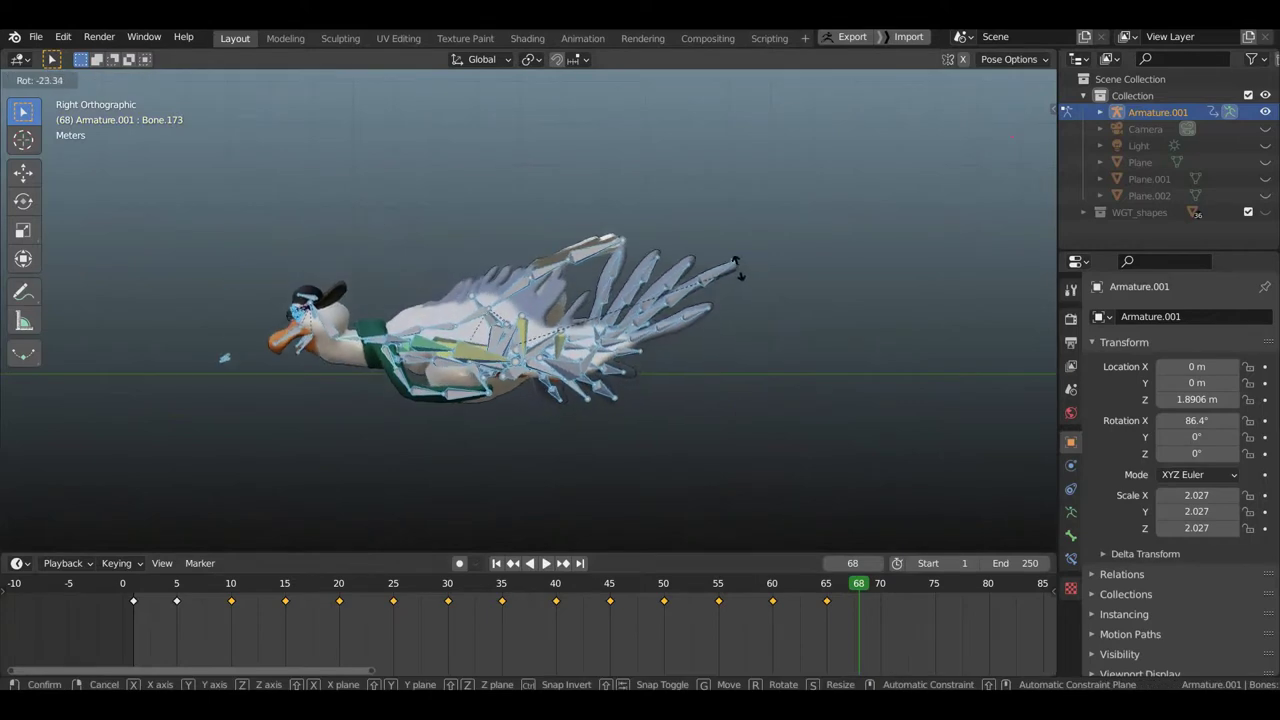
pyautogui.click(737, 271)
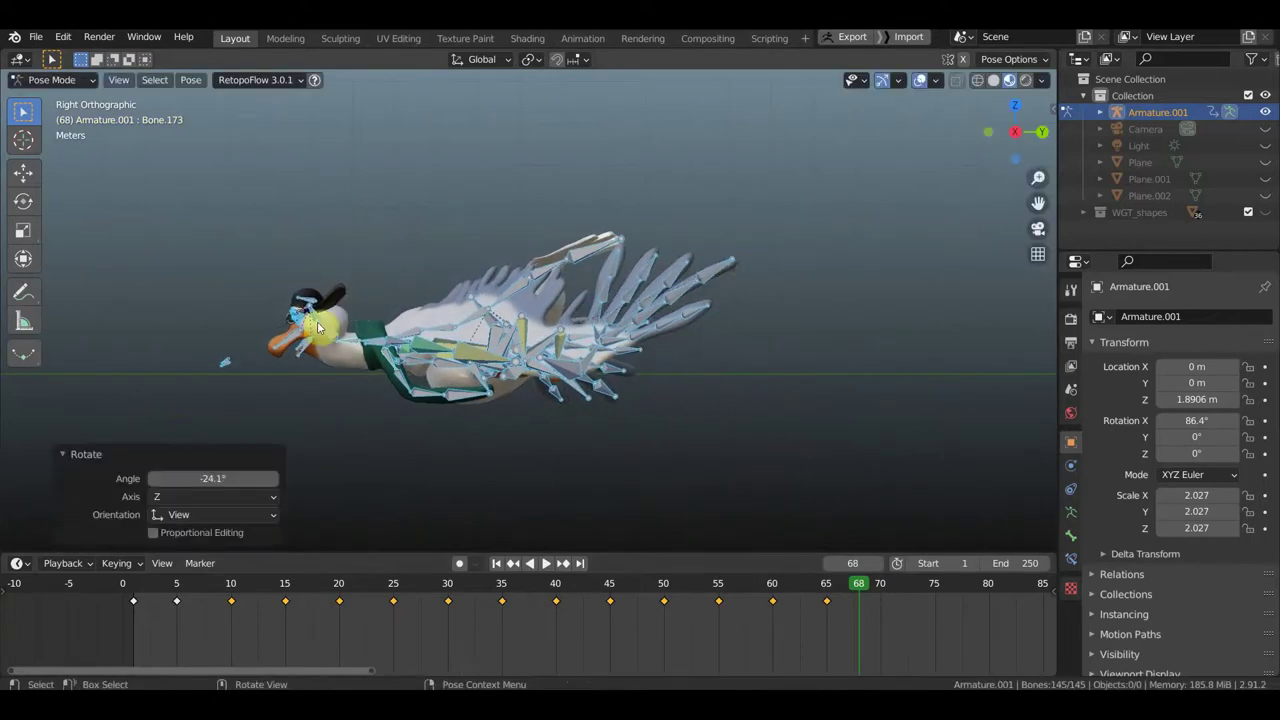
pyautogui.click(405, 289)
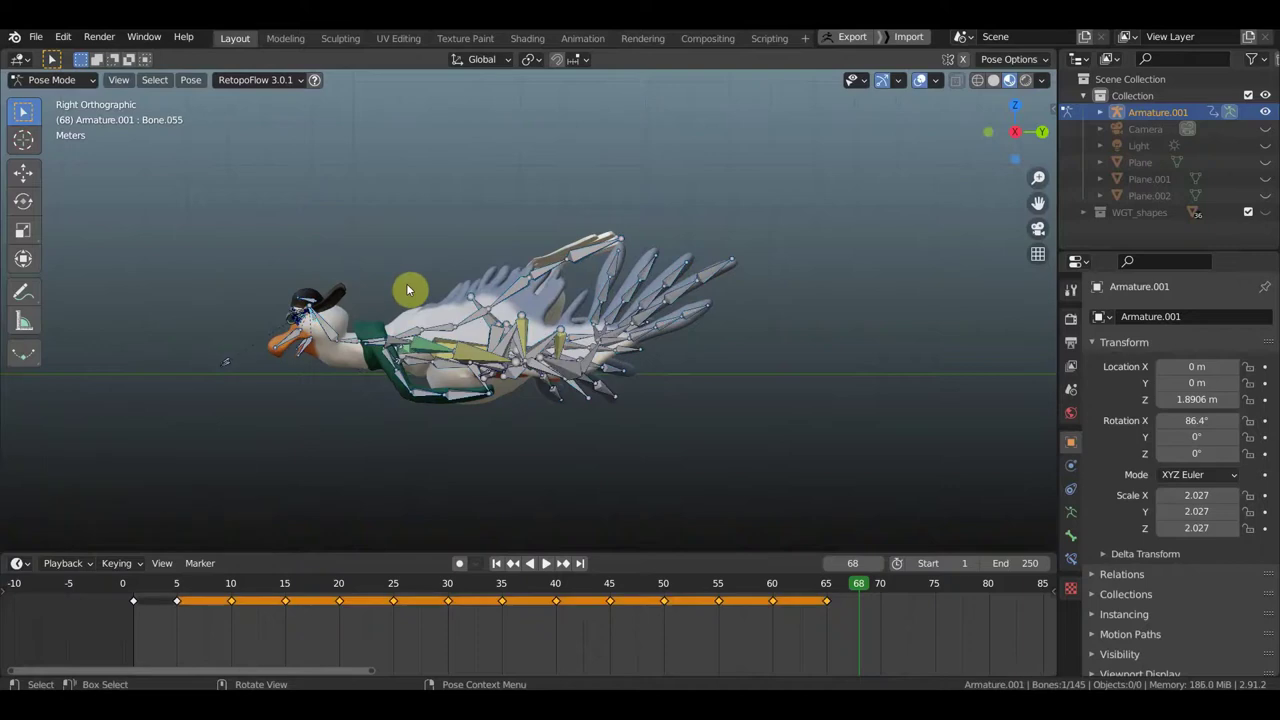
pyautogui.press('r')
pyautogui.click(378, 308)
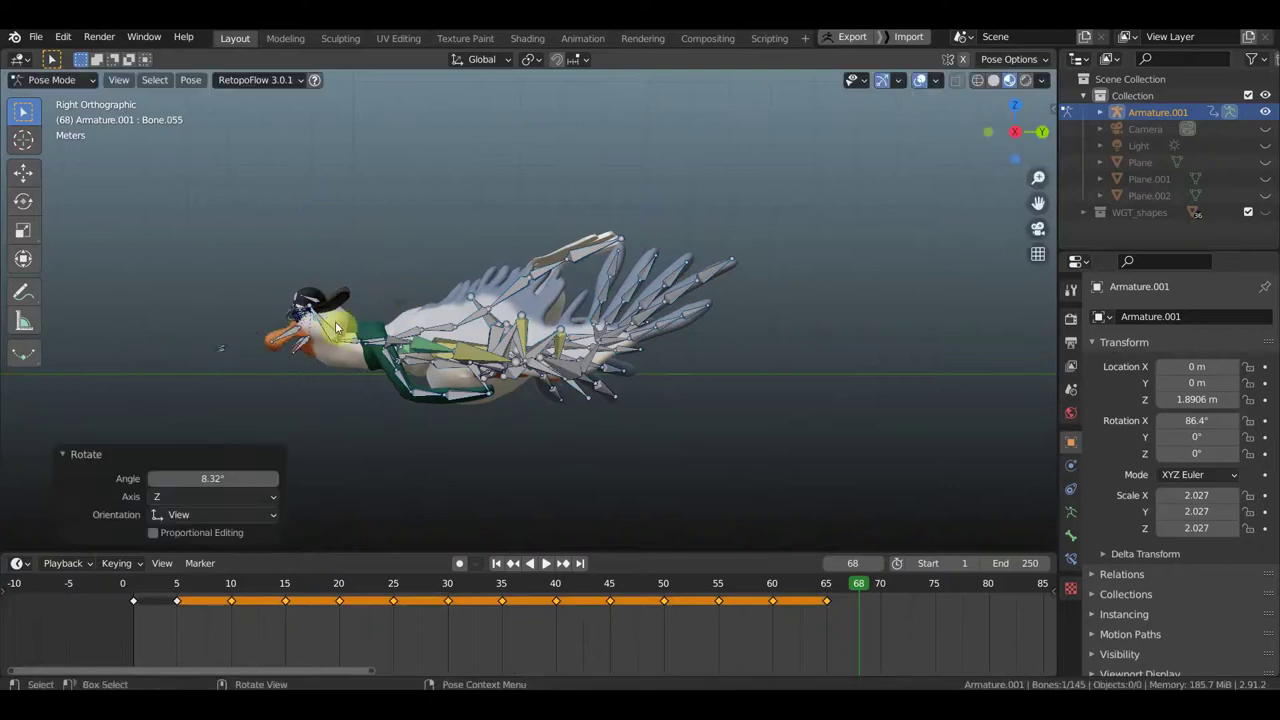
pyautogui.click(396, 318)
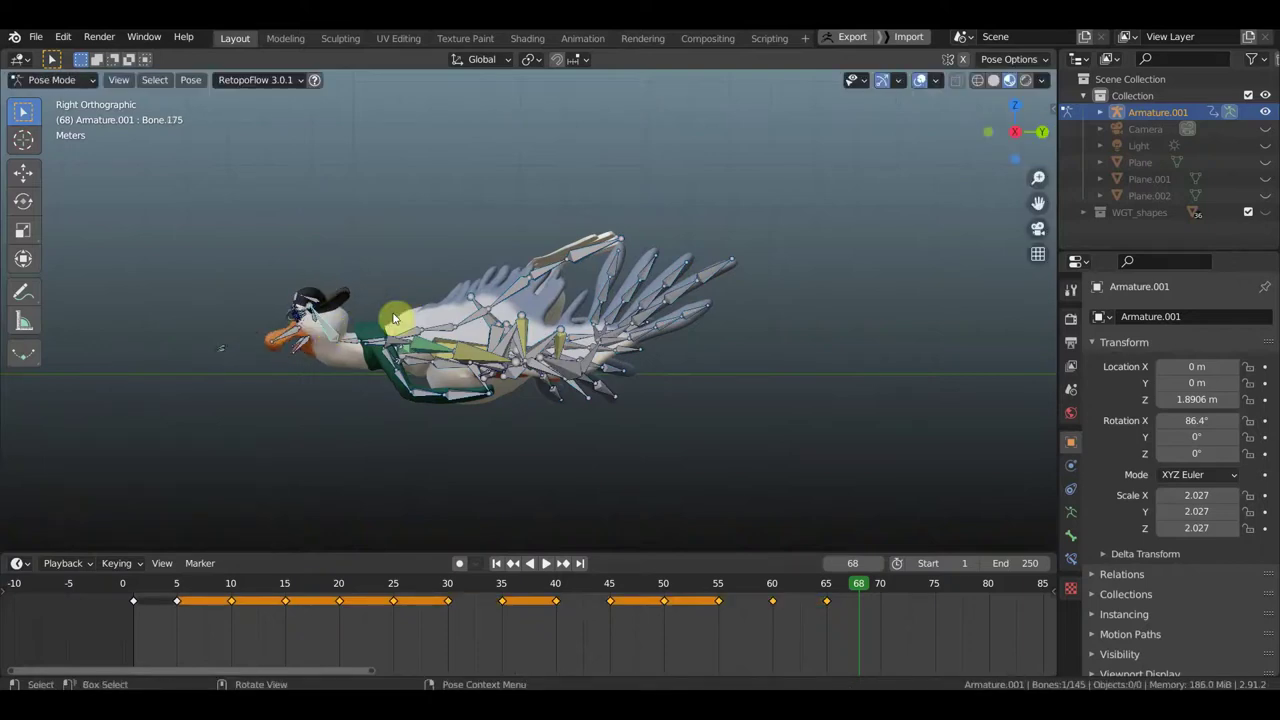
pyautogui.moveTo(422, 332)
pyautogui.mouseDown(button='middle')
pyautogui.moveTo(607, 344)
pyautogui.moveTo(425, 343)
pyautogui.mouseUp(button='middle')
pyautogui.press('r')
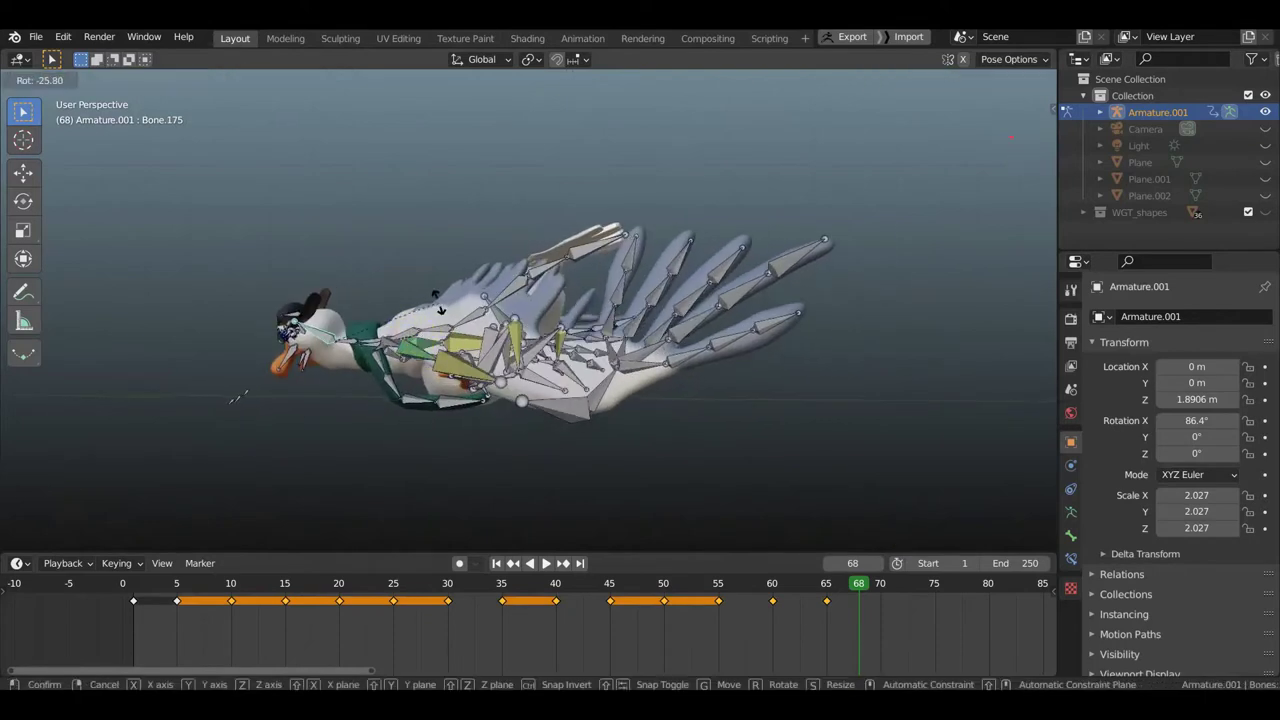
pyautogui.click(468, 261)
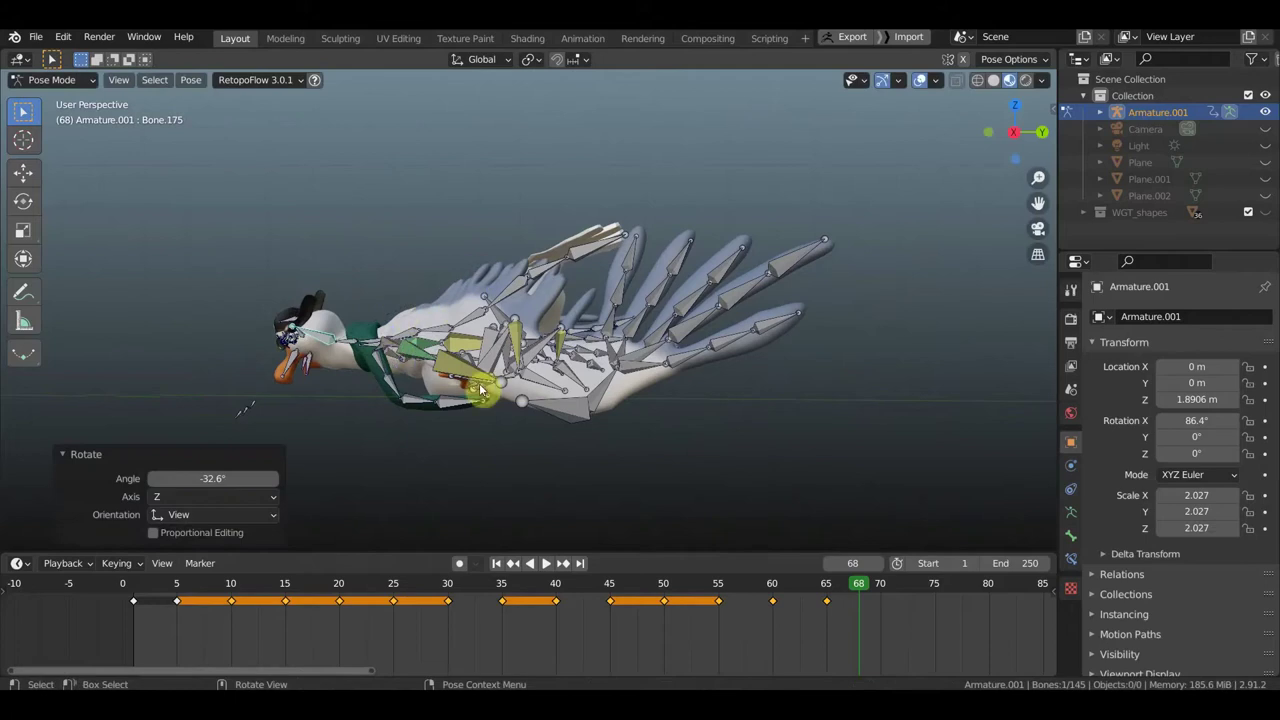
# Step: Key location and rotation for all bones at frame 68, then hide the overlays
pyautogui.press('a')
pyautogui.press('i')
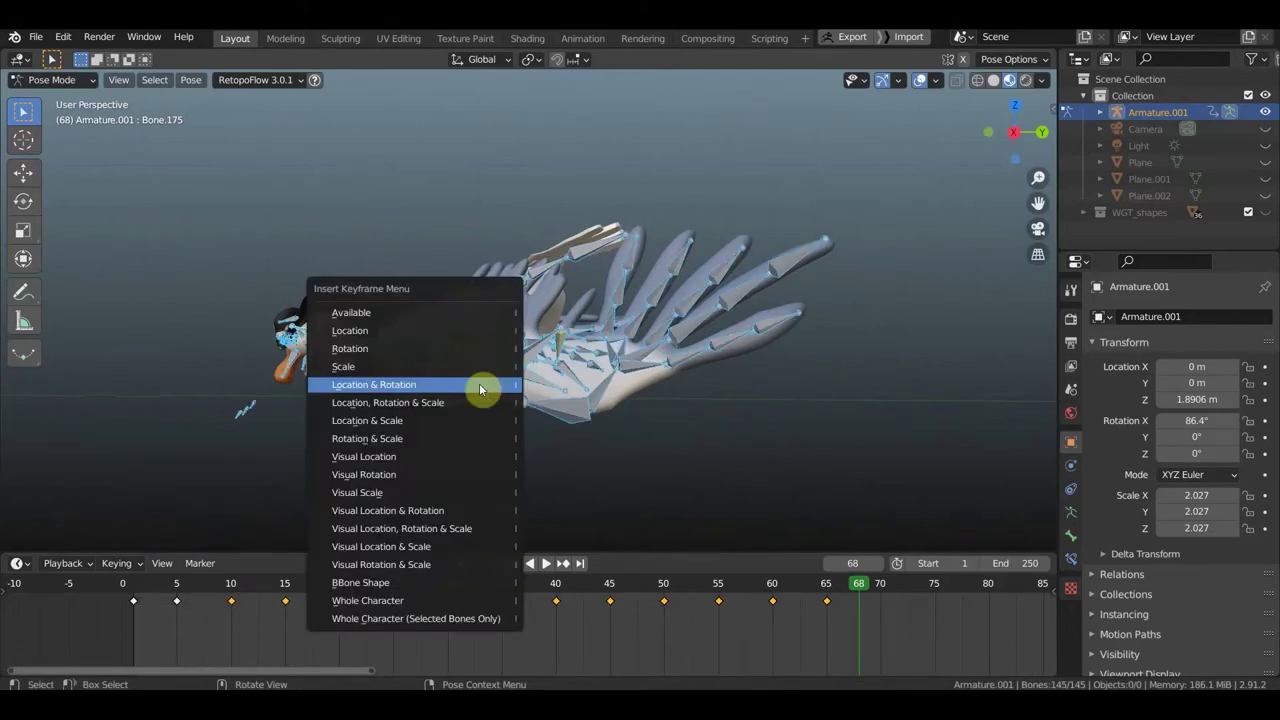
pyautogui.click(479, 384)
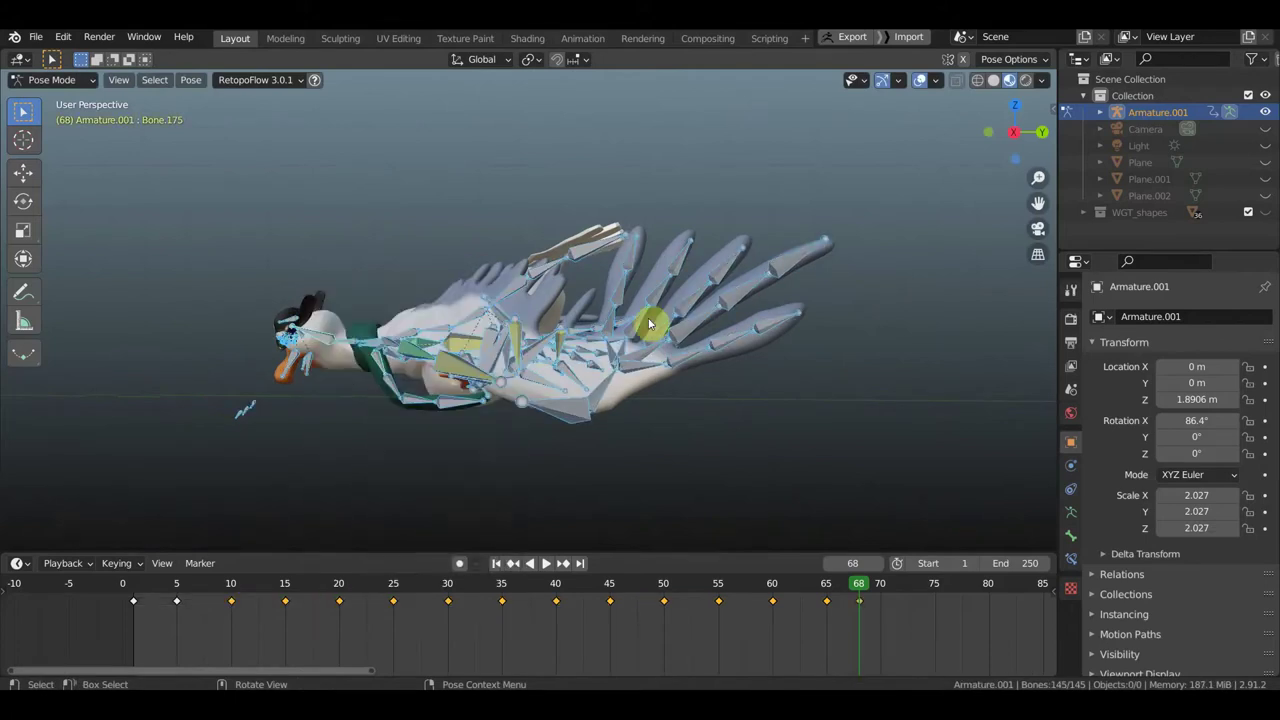
pyautogui.click(919, 80)
pyautogui.scroll(-3, 857, 386)
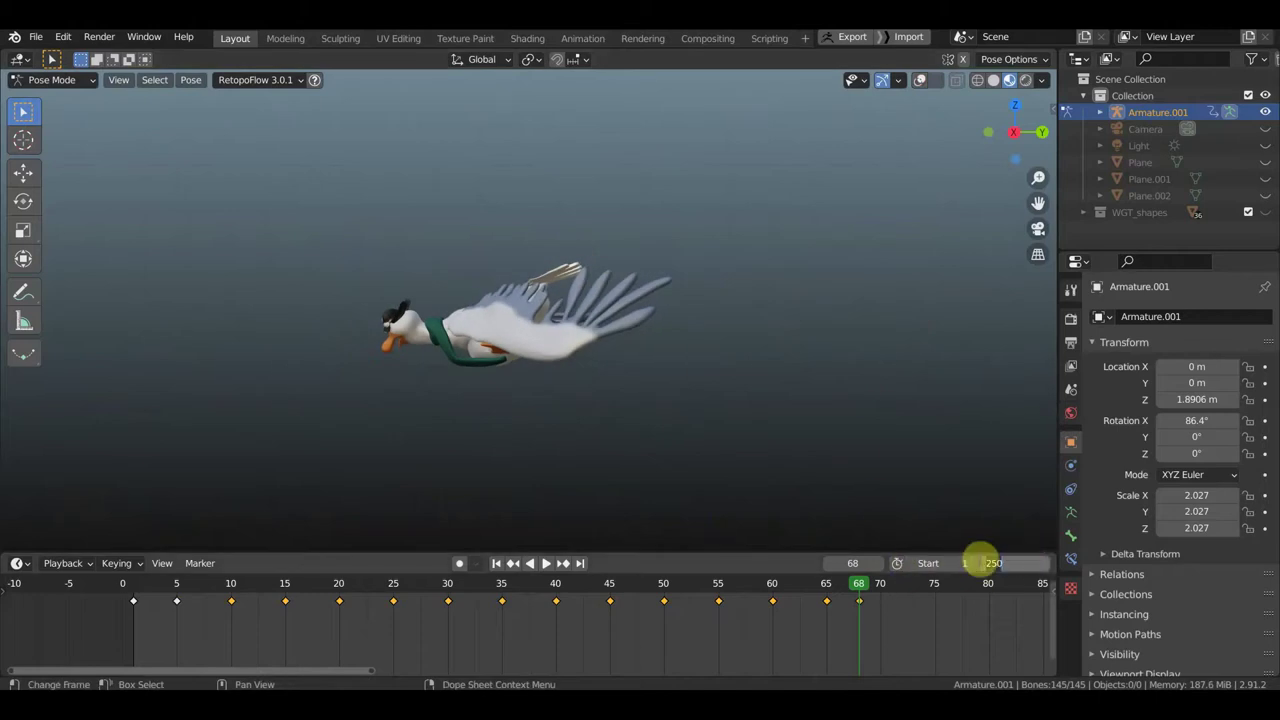
pyautogui.write('68')
# Step: Set the scene end frame to 68
pyautogui.press('Return')
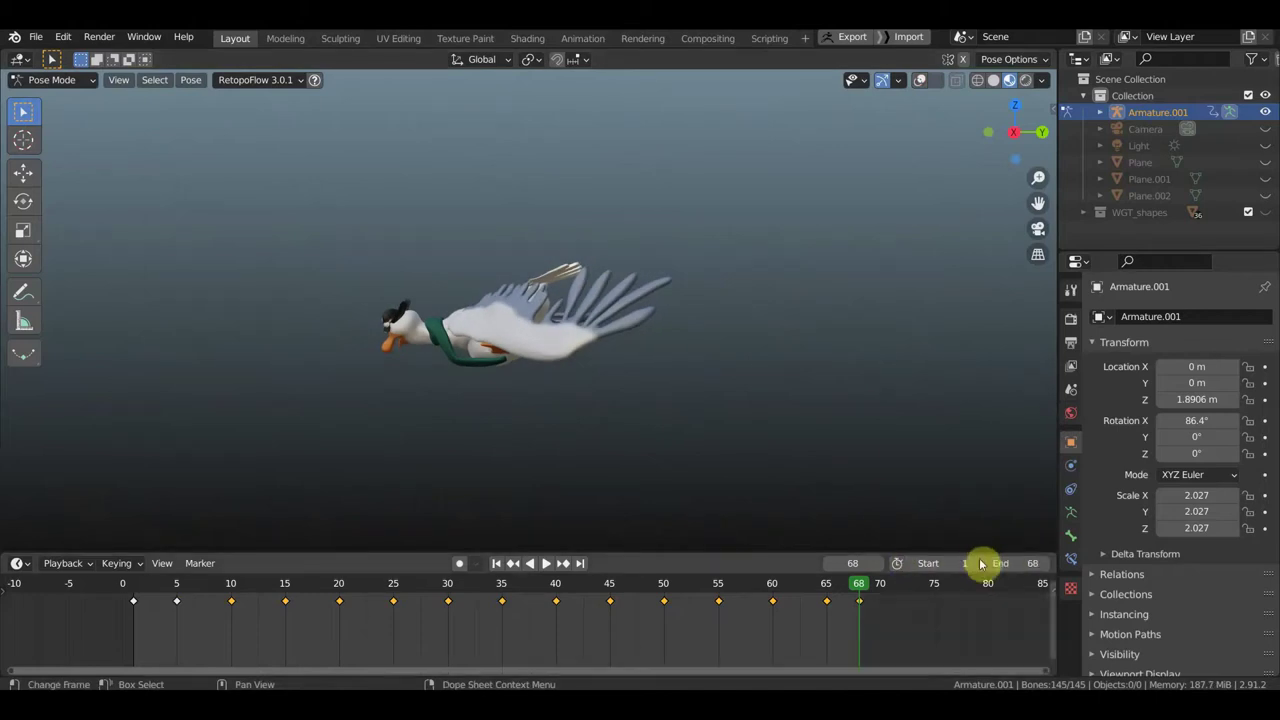
pyautogui.scroll(-4, 640, 358)
pyautogui.moveTo(640, 358); pyautogui.dragTo(831, 346, button='middle')
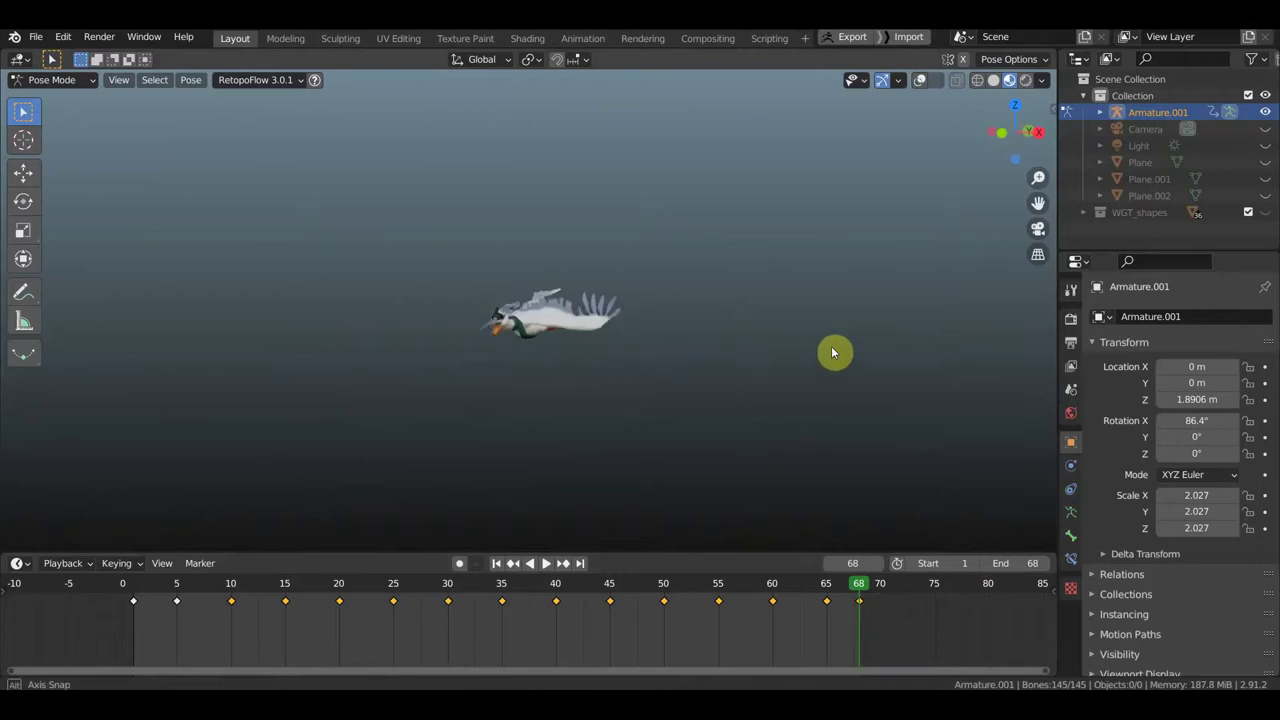
# Step: Play the 68-frame flight animation once and stop it
pyautogui.press('space')
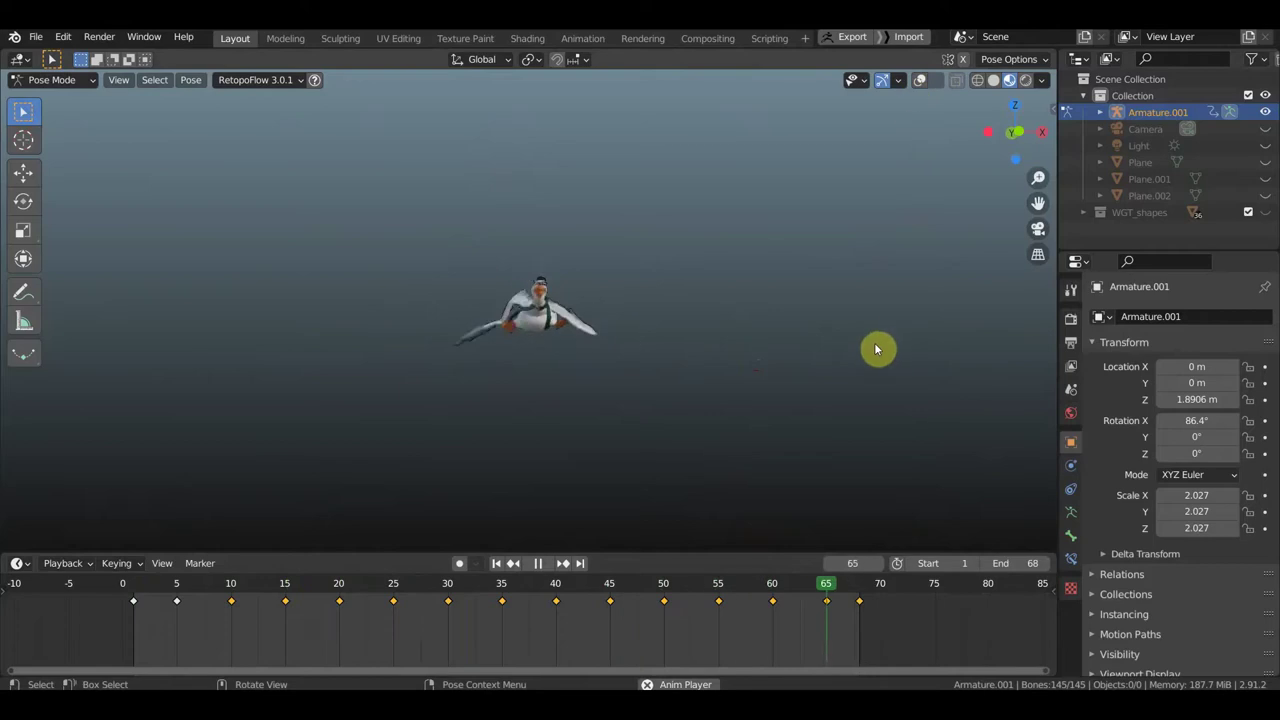
pyautogui.press('space')
pyautogui.moveTo(871, 603); pyautogui.dragTo(690, 603, button='middle')
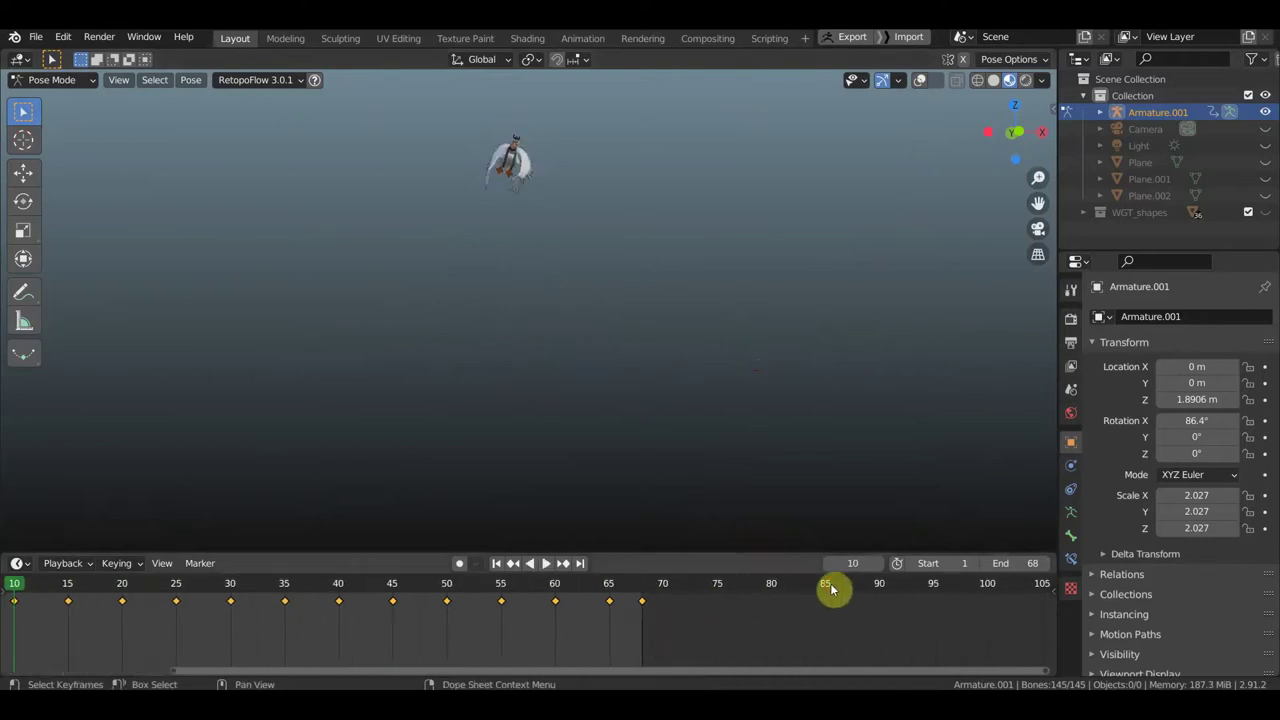
# Step: Insert a Location & Rotation keyframe at frame 100, then return to frame 85
pyautogui.click(830, 588)
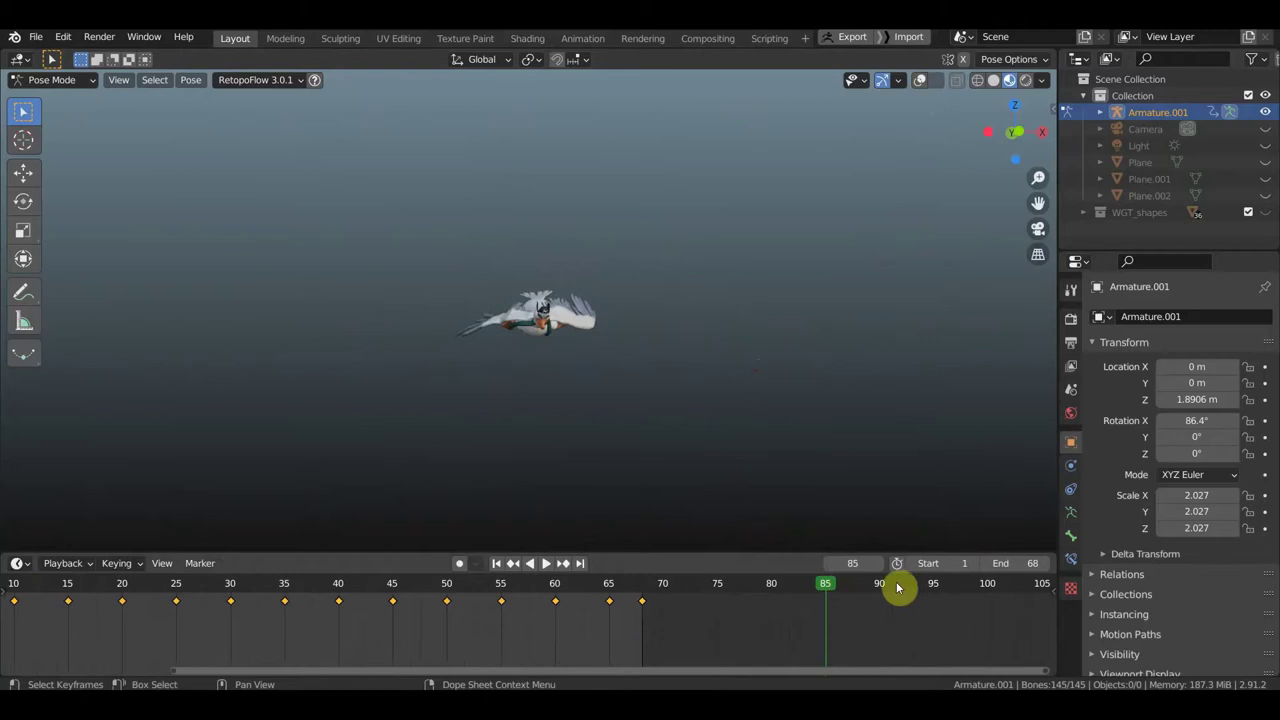
pyautogui.click(880, 588)
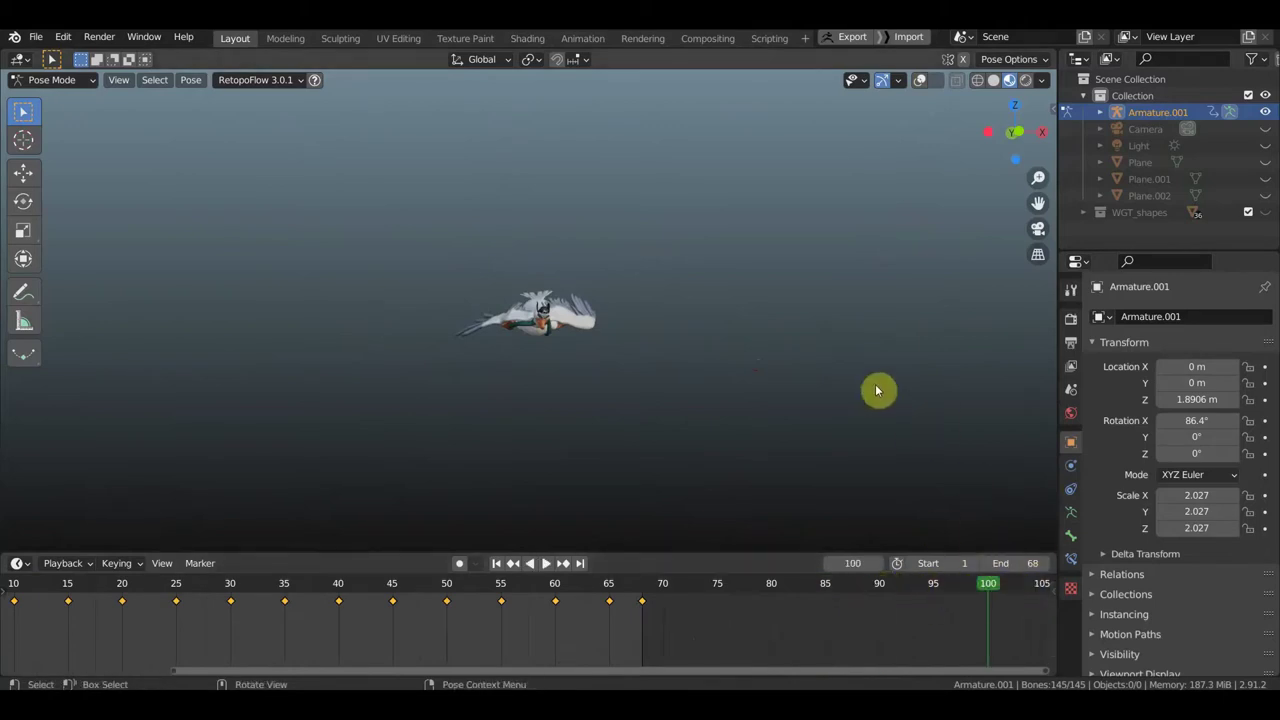
pyautogui.press('i')
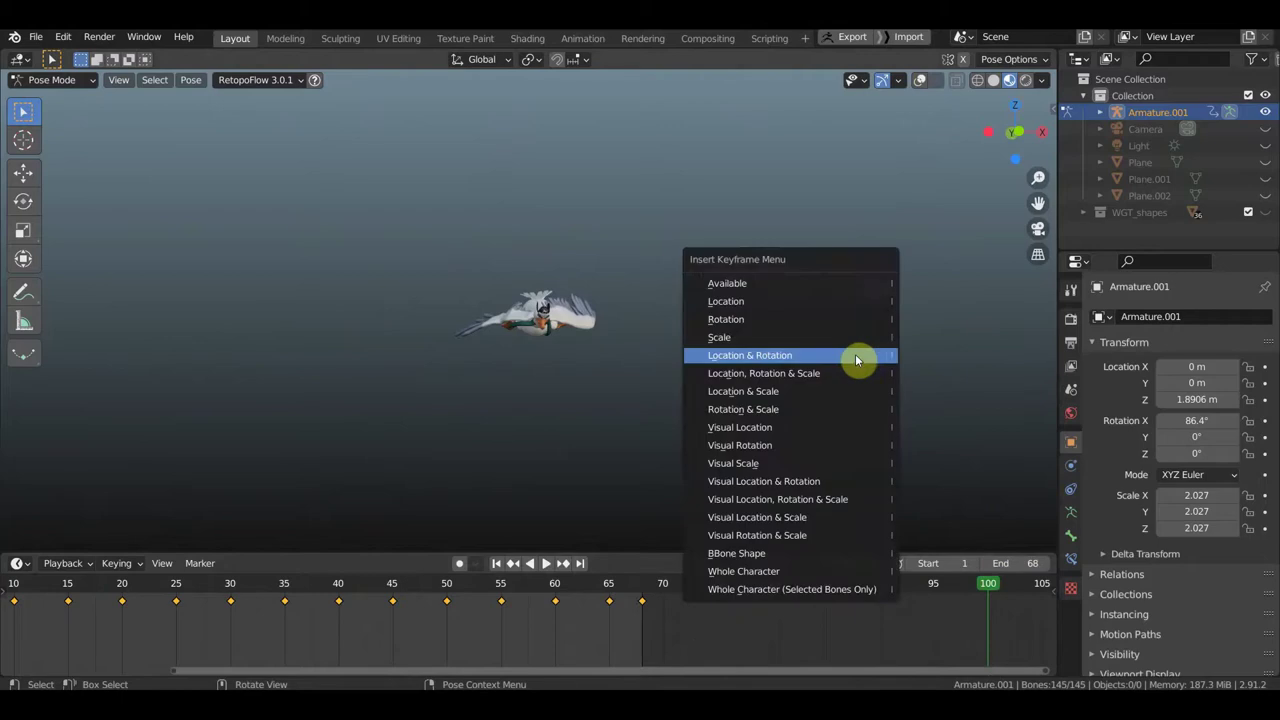
pyautogui.click(844, 355)
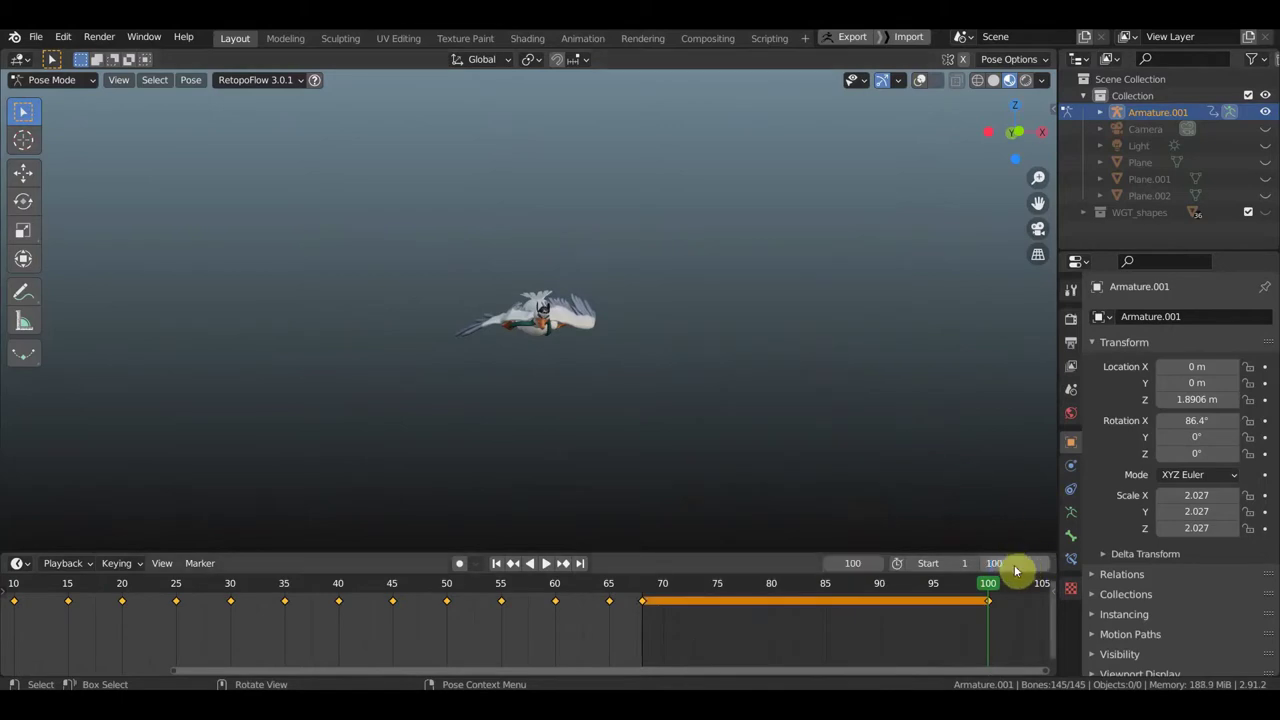
pyautogui.click(825, 592)
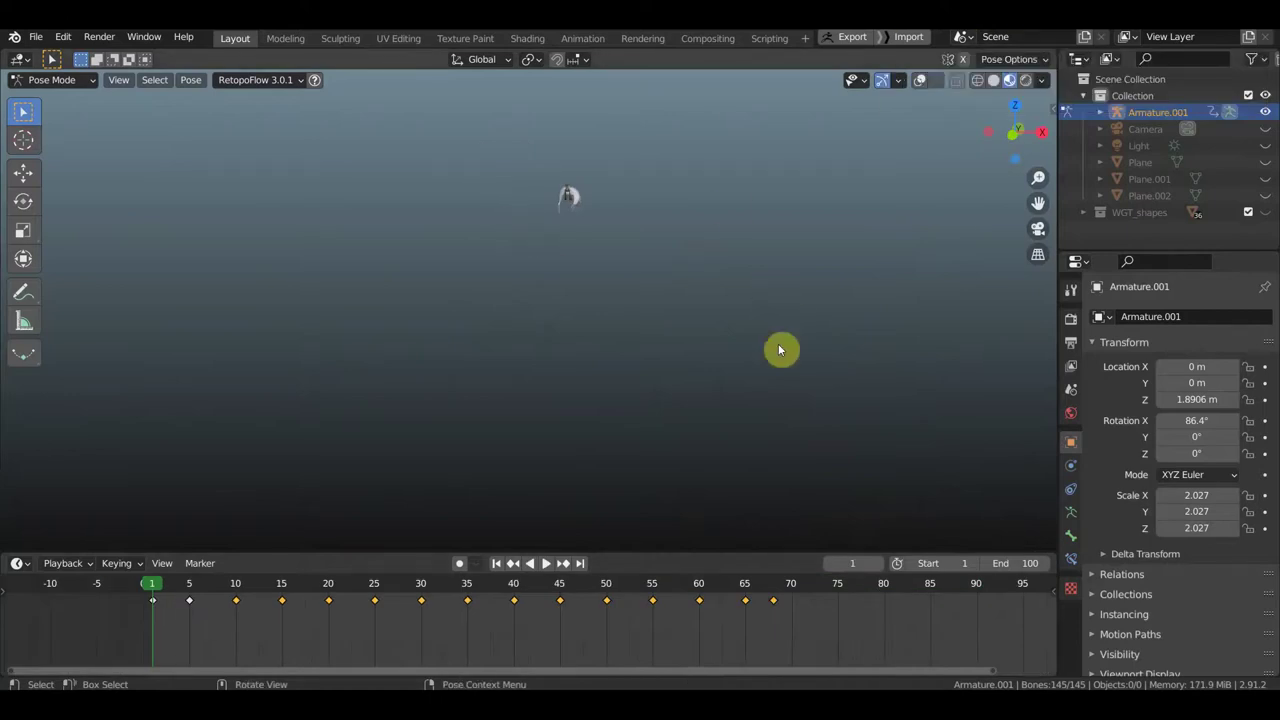
# Step: Play the 100-frame flight, orbit around the bird, and enable Use Preview Range
pyautogui.scroll(-1, 788, 632)
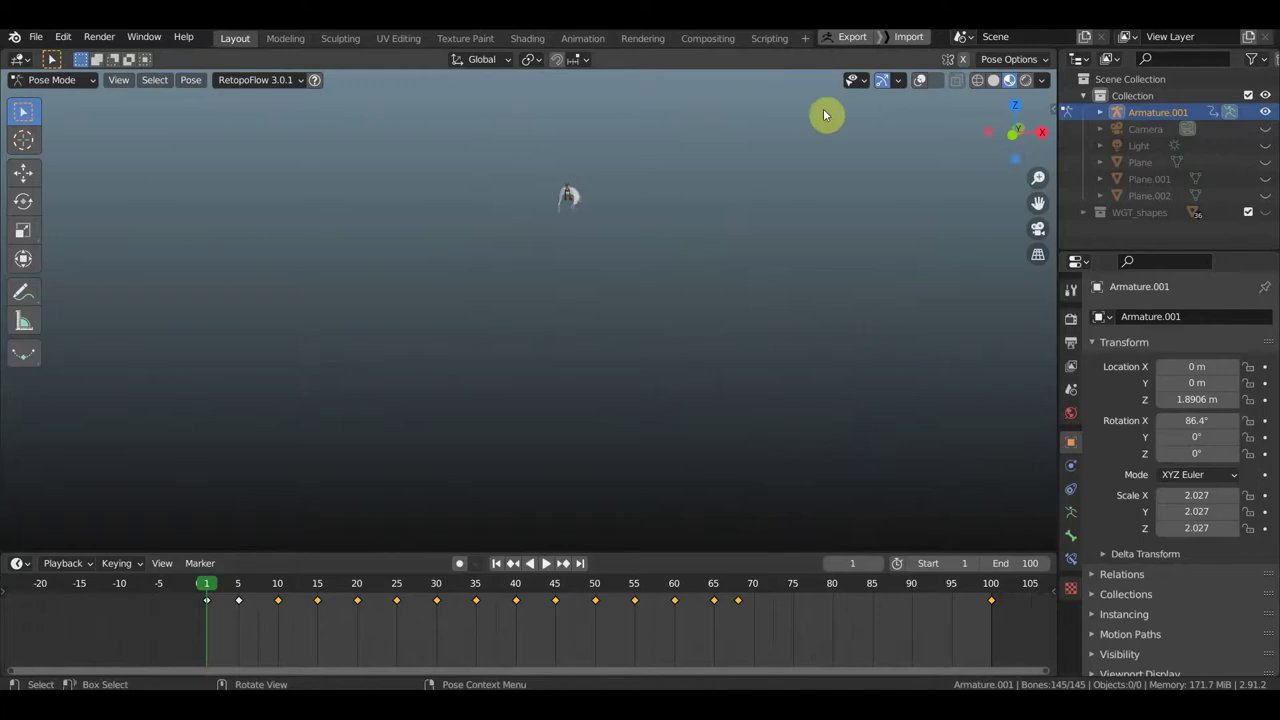
pyautogui.press('space')
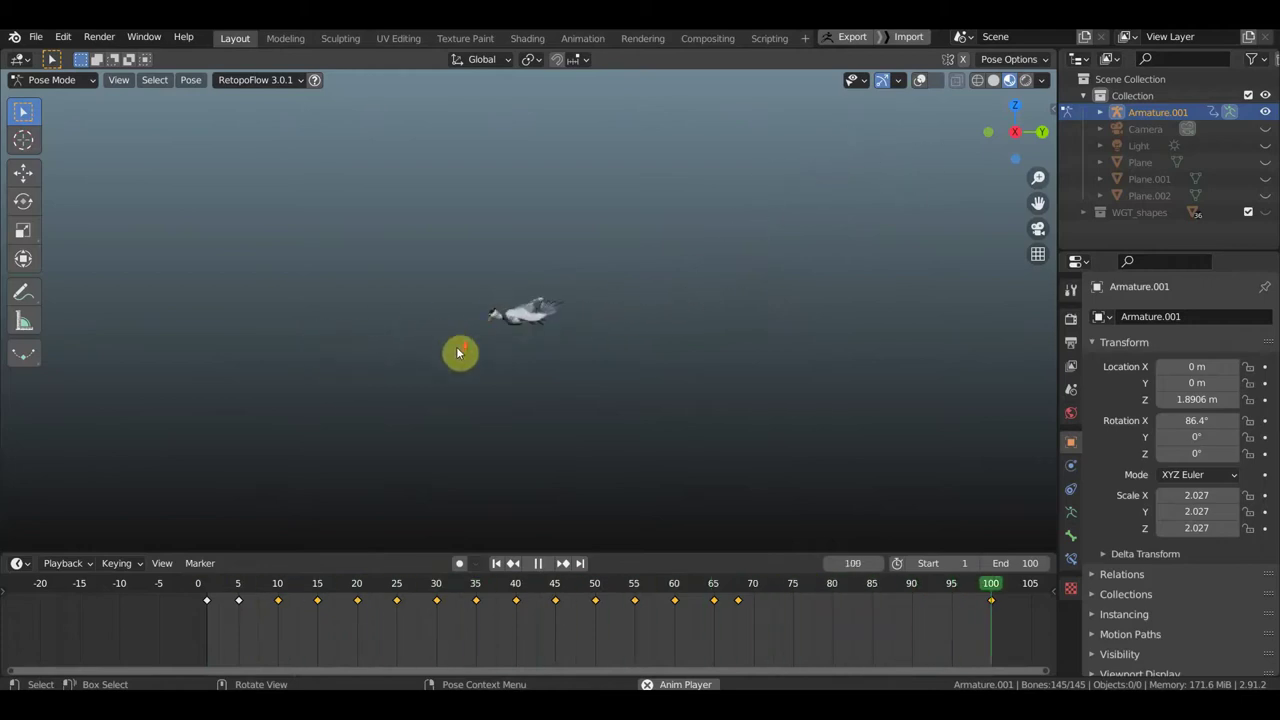
pyautogui.press('space')
pyautogui.moveTo(465, 352)
pyautogui.mouseDown(button='middle')
pyautogui.moveTo(663, 350)
pyautogui.moveTo(690, 376)
pyautogui.mouseUp(button='middle')
pyautogui.moveTo(708, 420); pyautogui.dragTo(706, 417, button='middle')
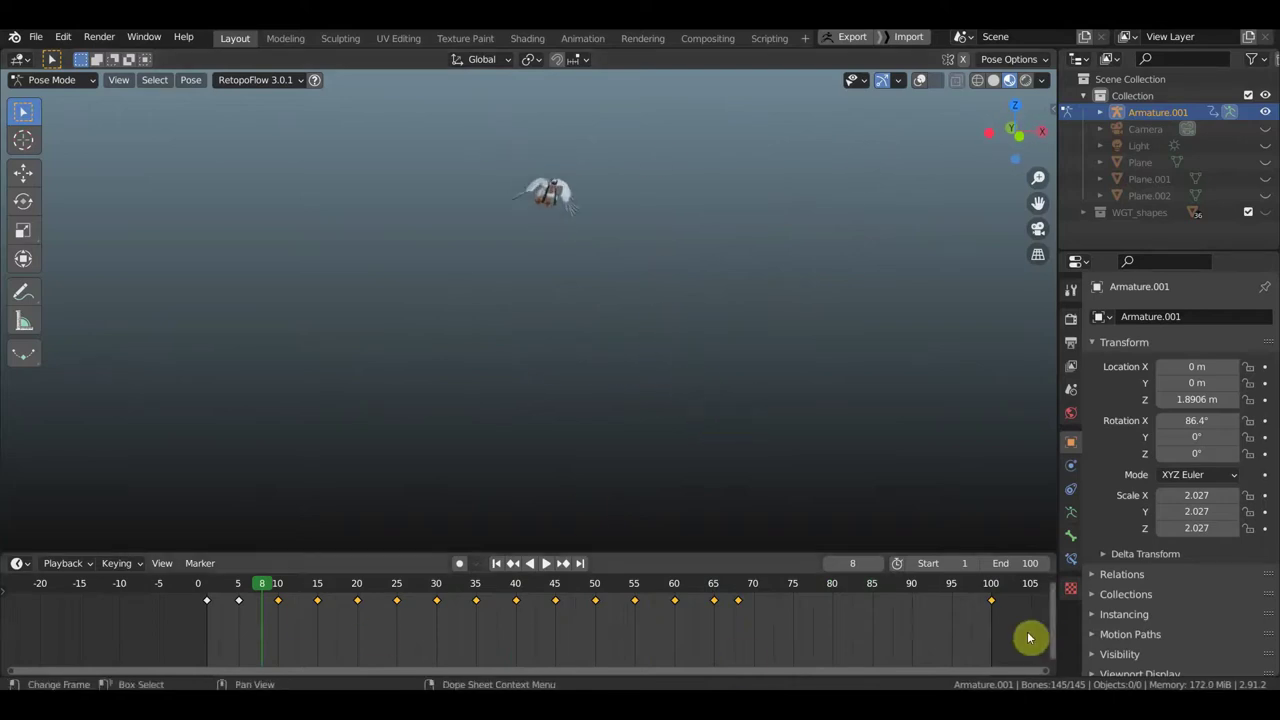
pyautogui.scroll(-1, 1007, 643)
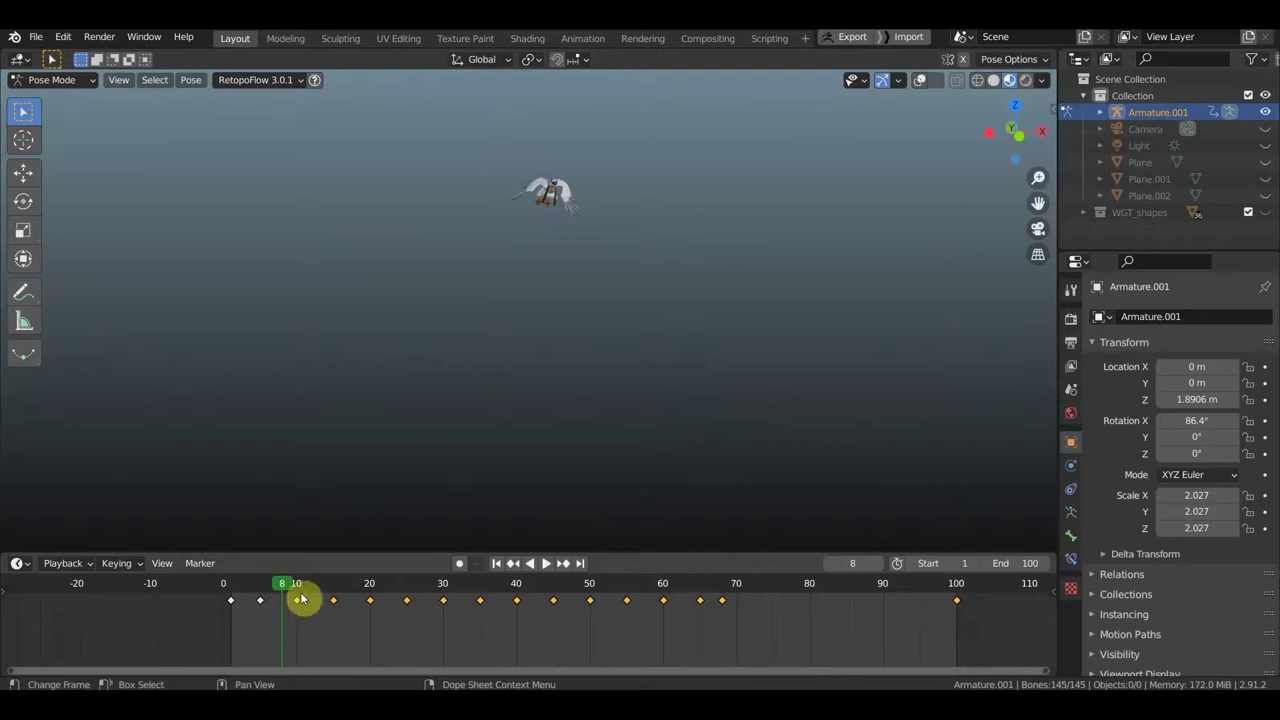
pyautogui.click(898, 566)
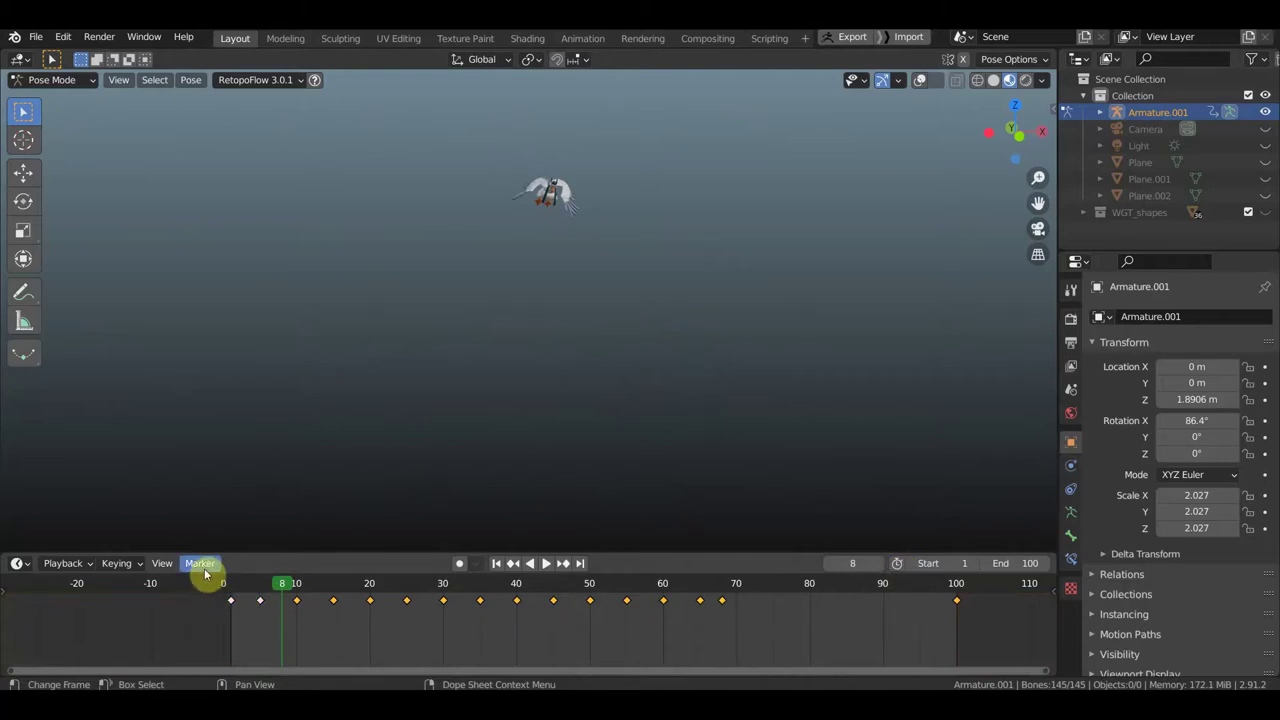
pyautogui.scroll(1, 922, 632)
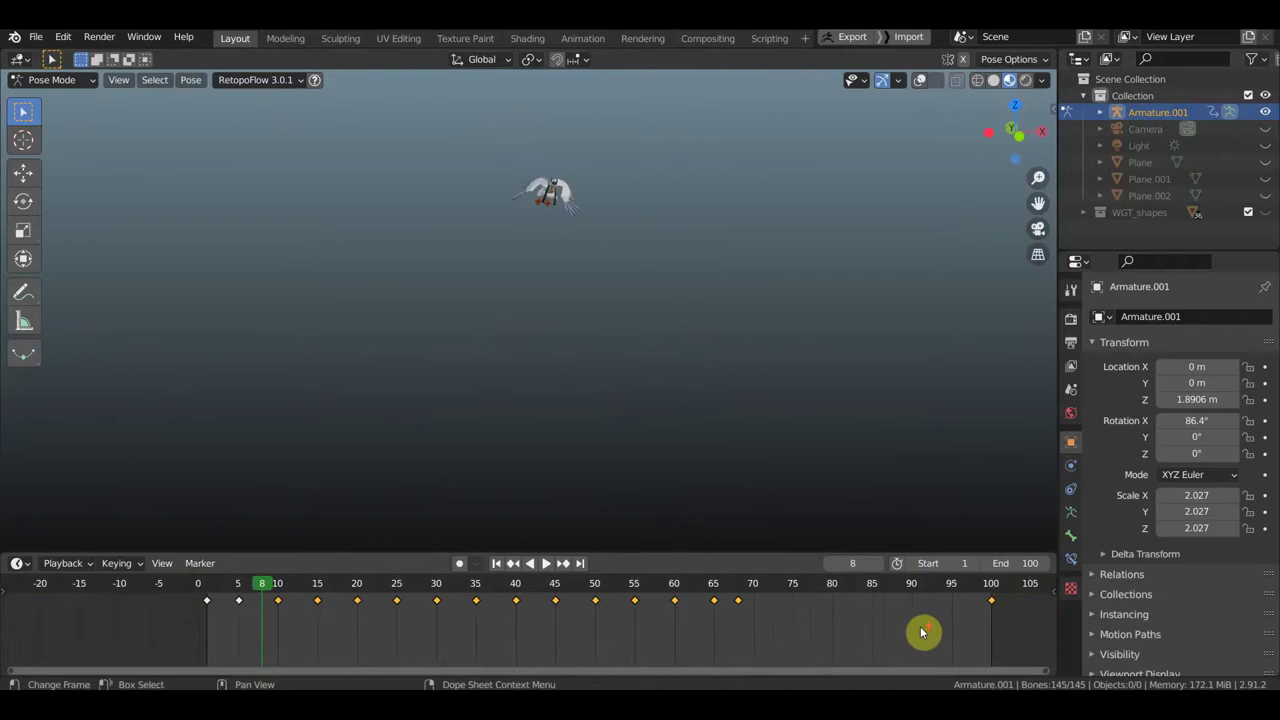
# Step: Apply Snap > Selection to Nearest Frame to the selected Dope Sheet keyframes
pyautogui.rightClick(362, 619)
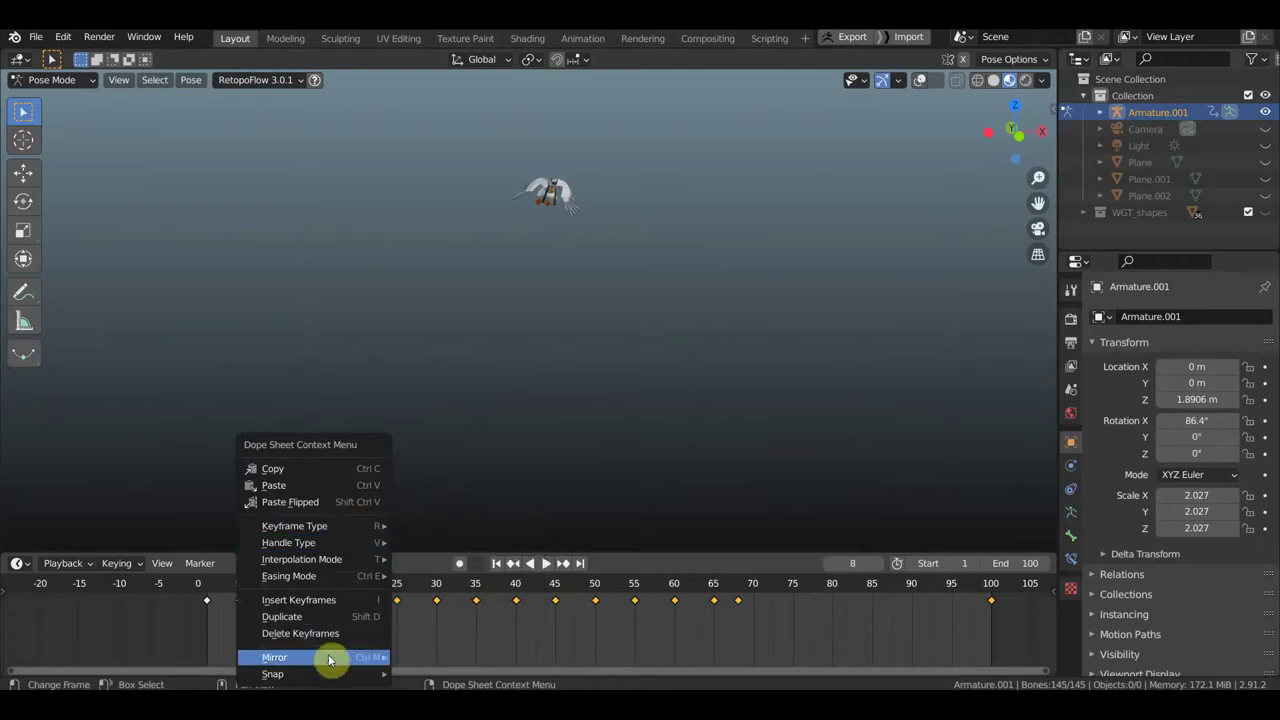
pyautogui.moveTo(312, 674)
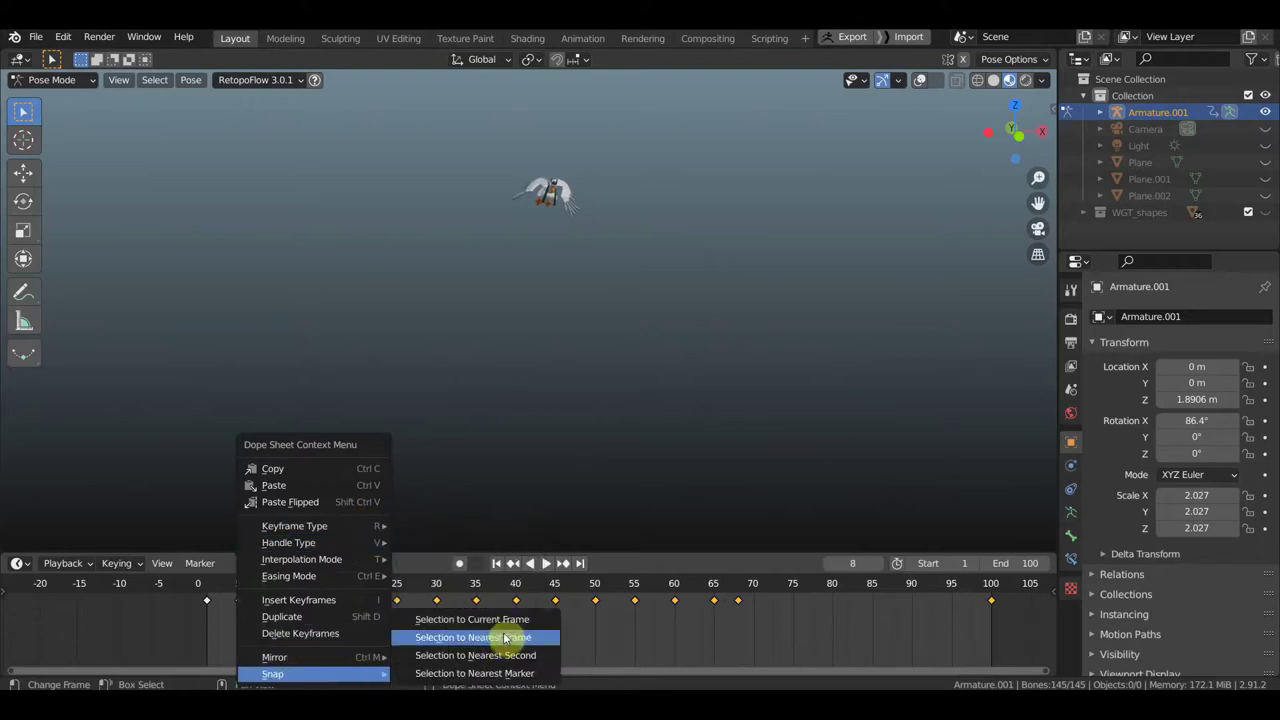
pyautogui.click(535, 620)
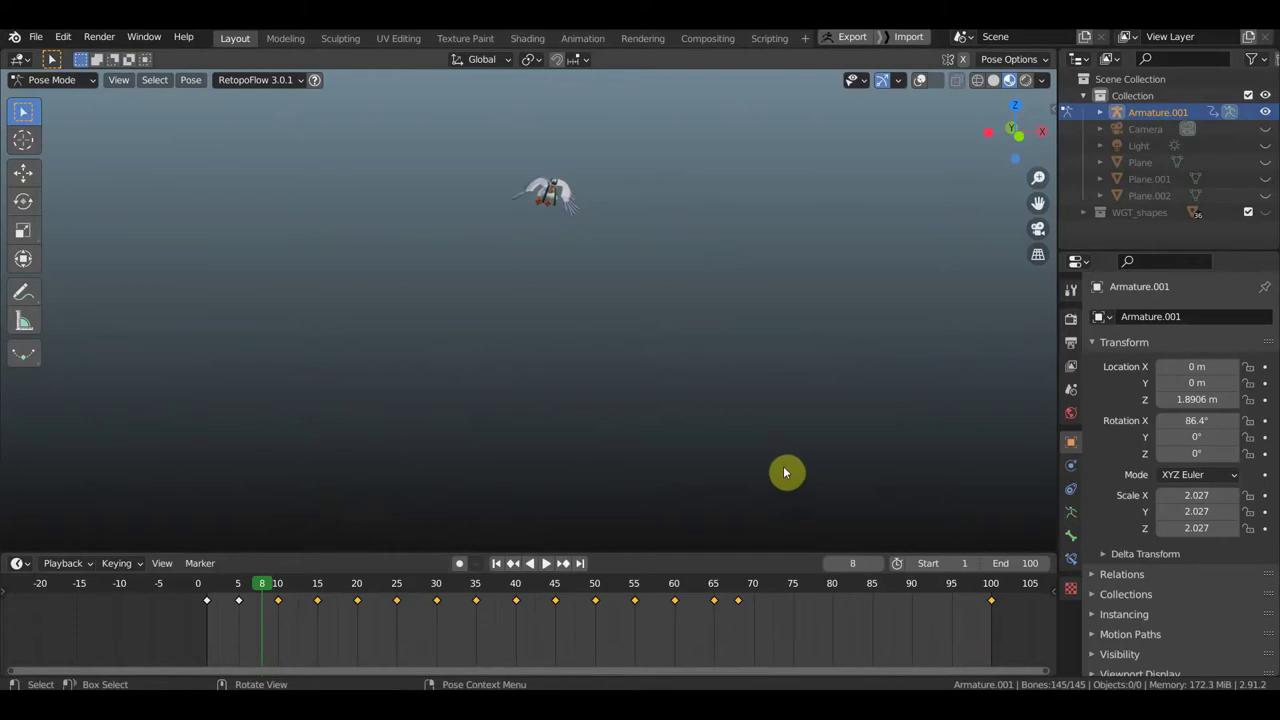
# Step: Make the Plane and Plane.001 ground objects visible, leaving Plane.002 hidden
pyautogui.click(1265, 196)
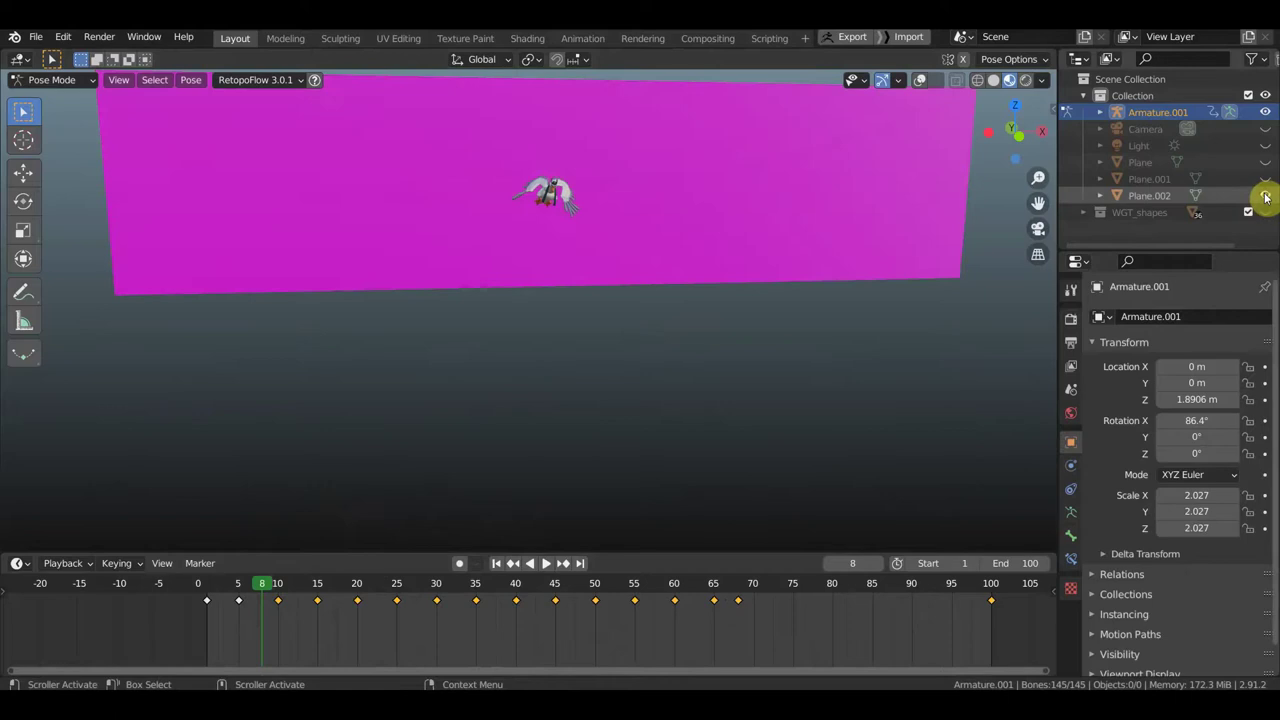
pyautogui.click(1265, 196)
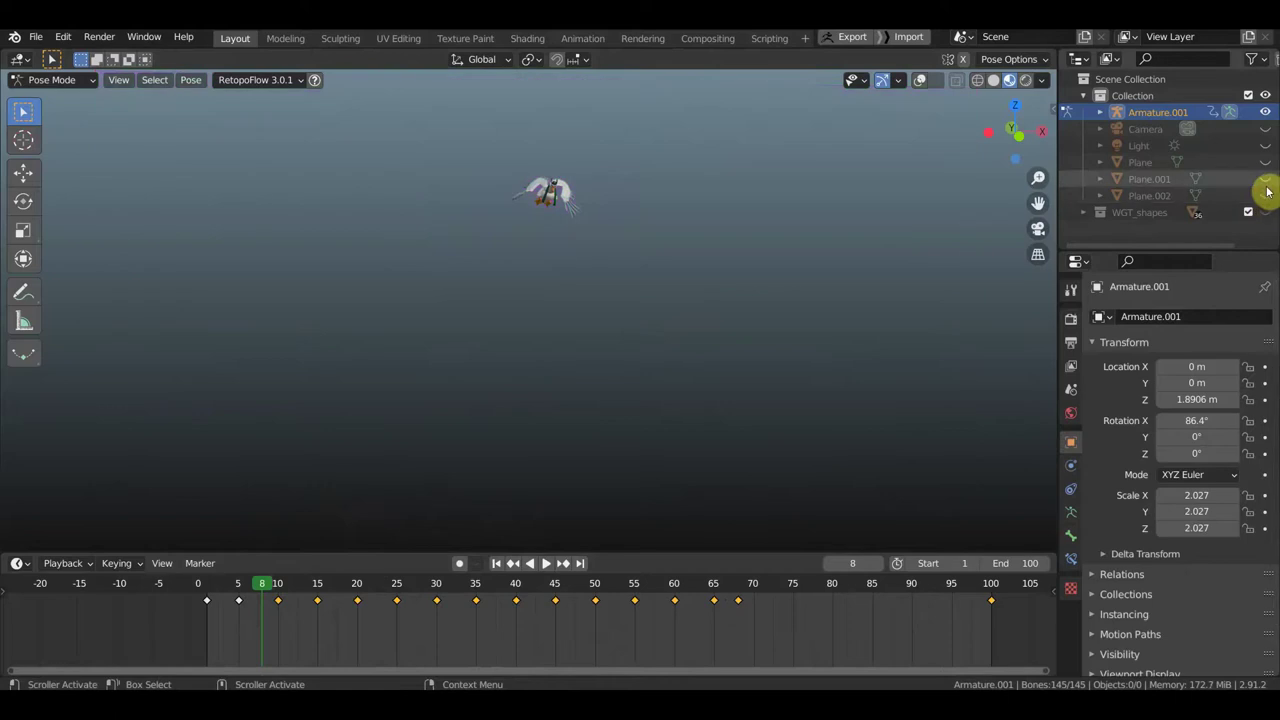
pyautogui.click(1266, 181)
pyautogui.click(1266, 162)
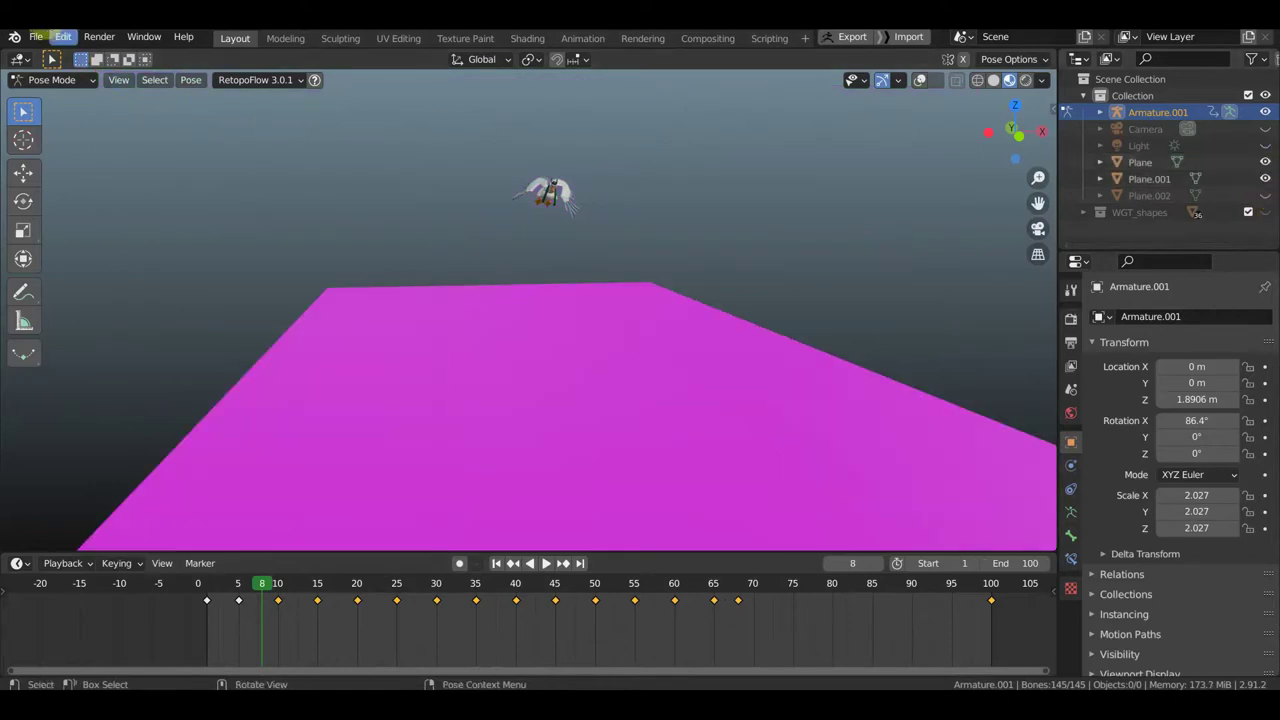
# Step: Relink the missing textures with Find Missing Files, searching the WILBUR 2 folder
pyautogui.click(37, 40)
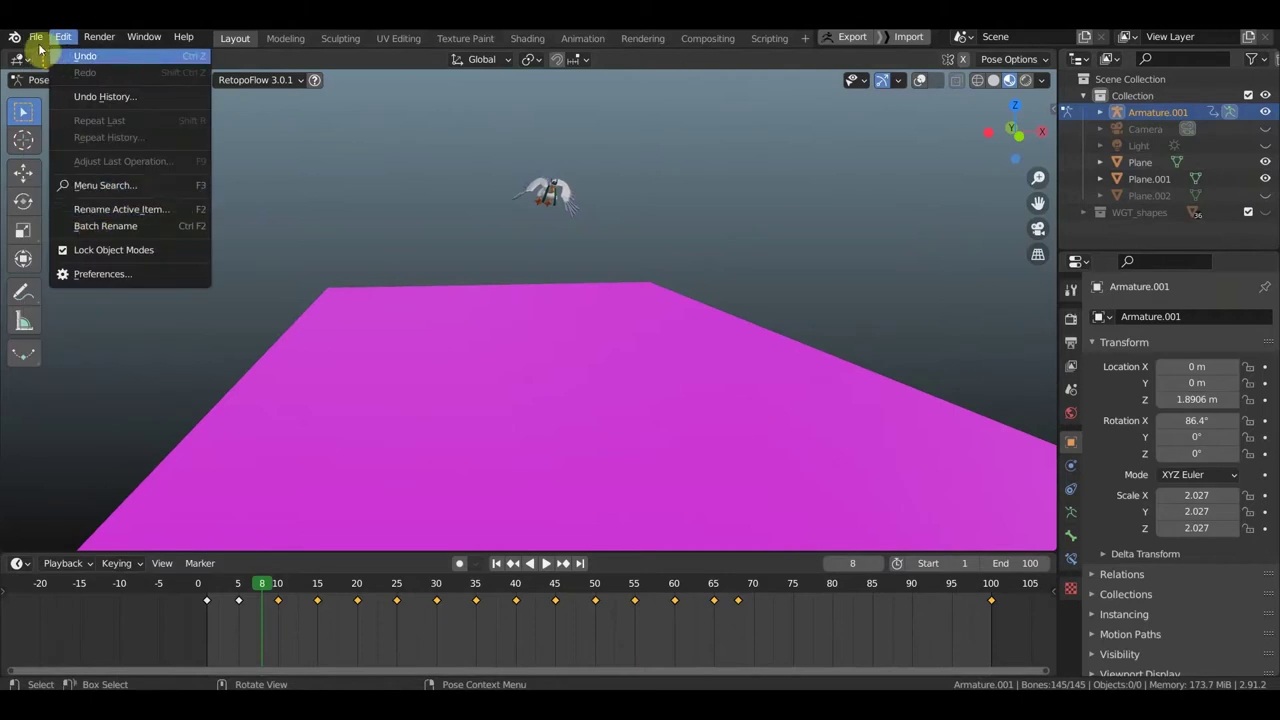
pyautogui.click(37, 42)
pyautogui.click(36, 40)
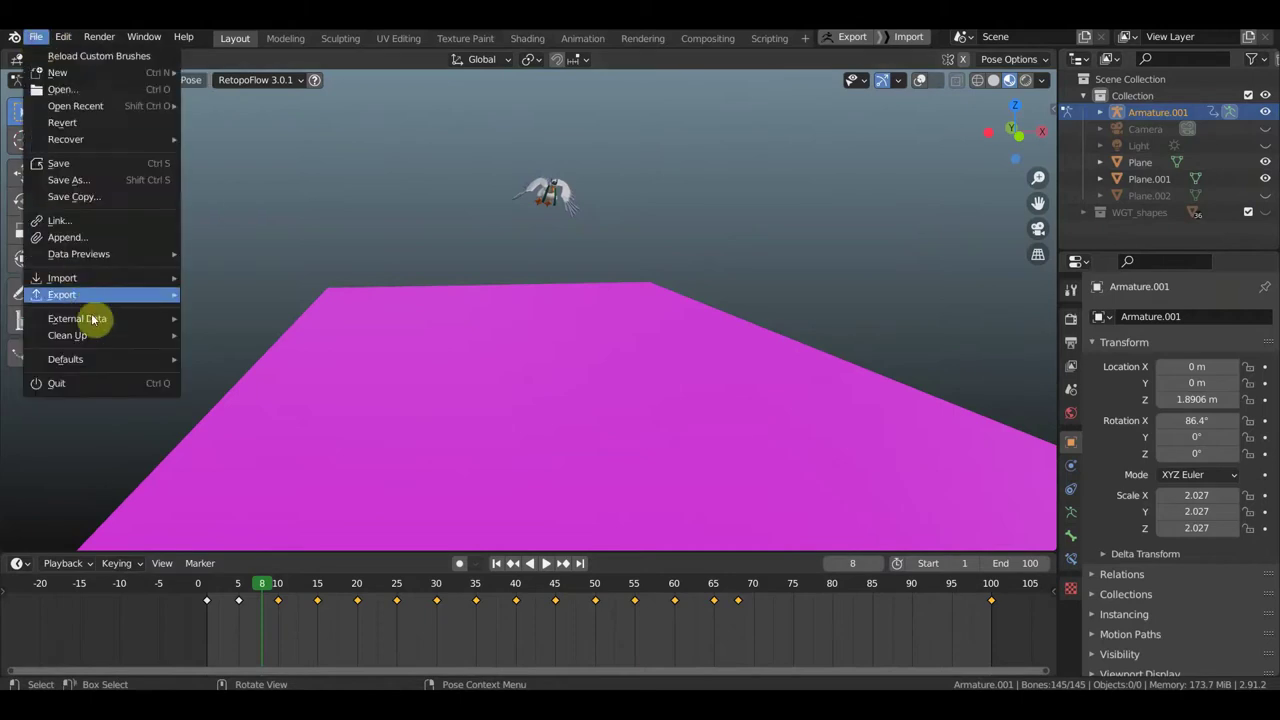
pyautogui.moveTo(77, 318)
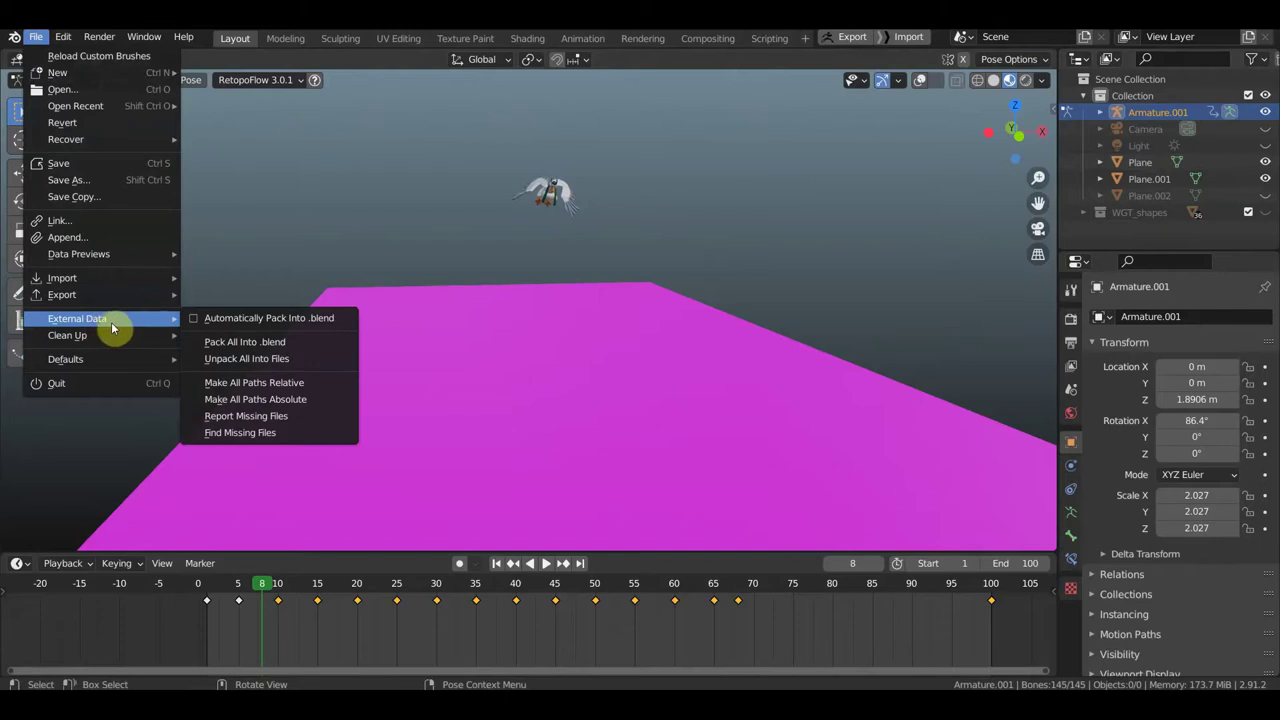
pyautogui.click(257, 436)
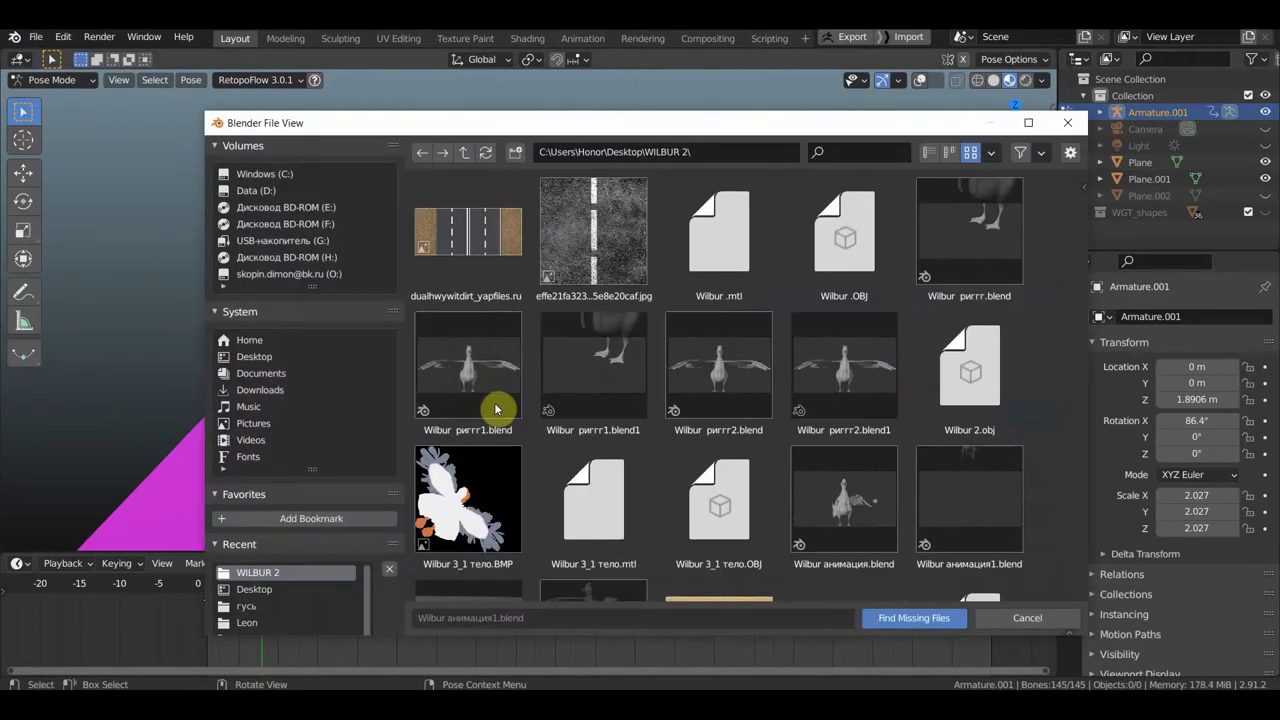
pyautogui.click(912, 620)
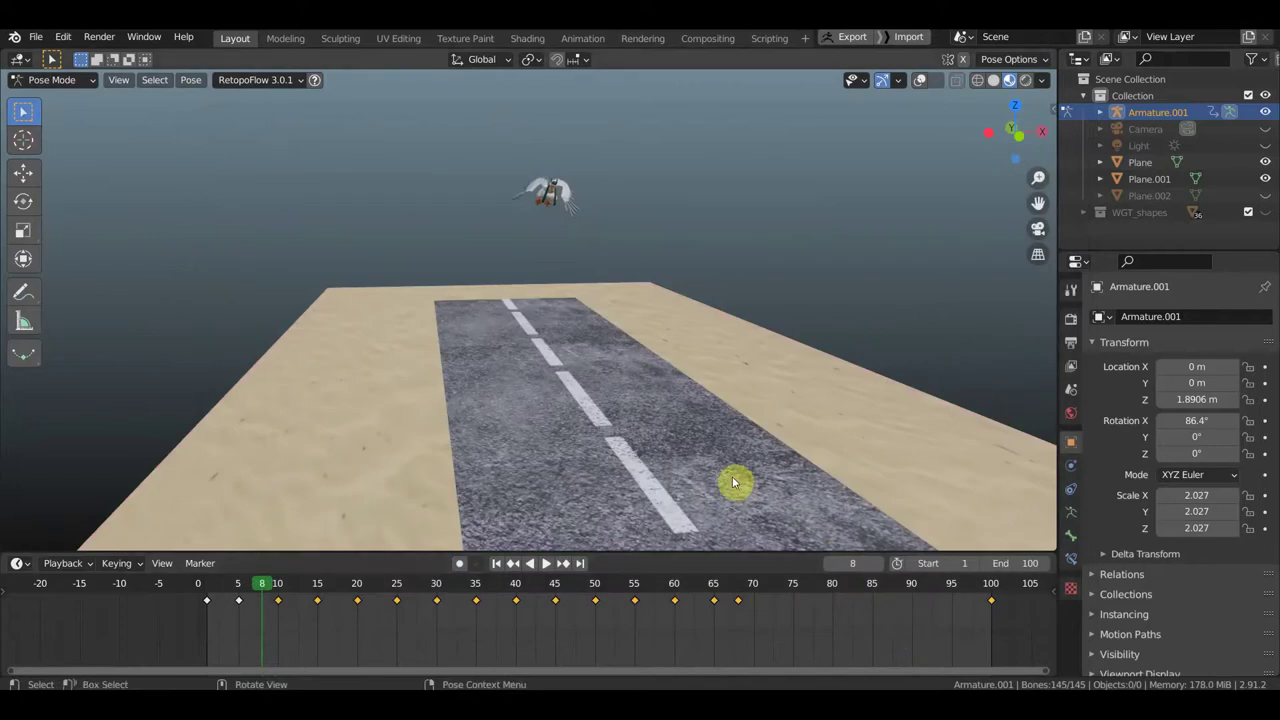
pyautogui.moveTo(733, 484); pyautogui.dragTo(799, 477, button='middle')
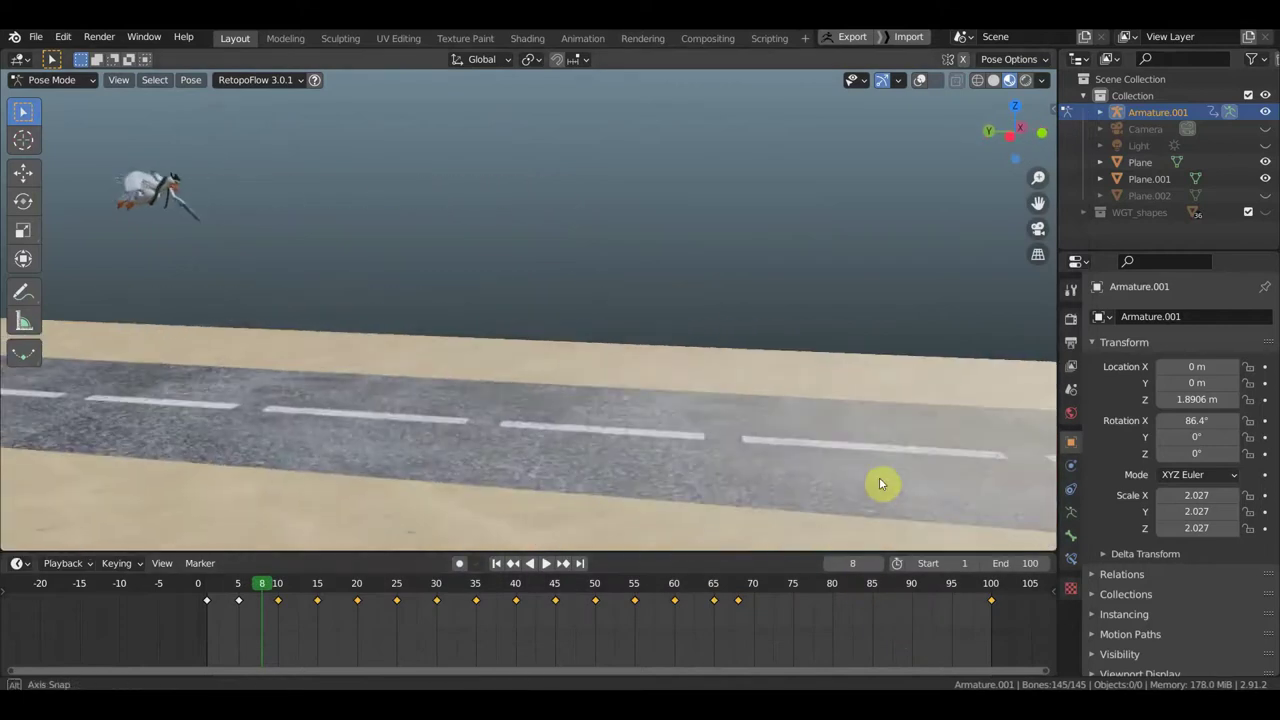
# Step: Play the flight animation up to frame 40 and orbit closer to the bird
pyautogui.press('space')
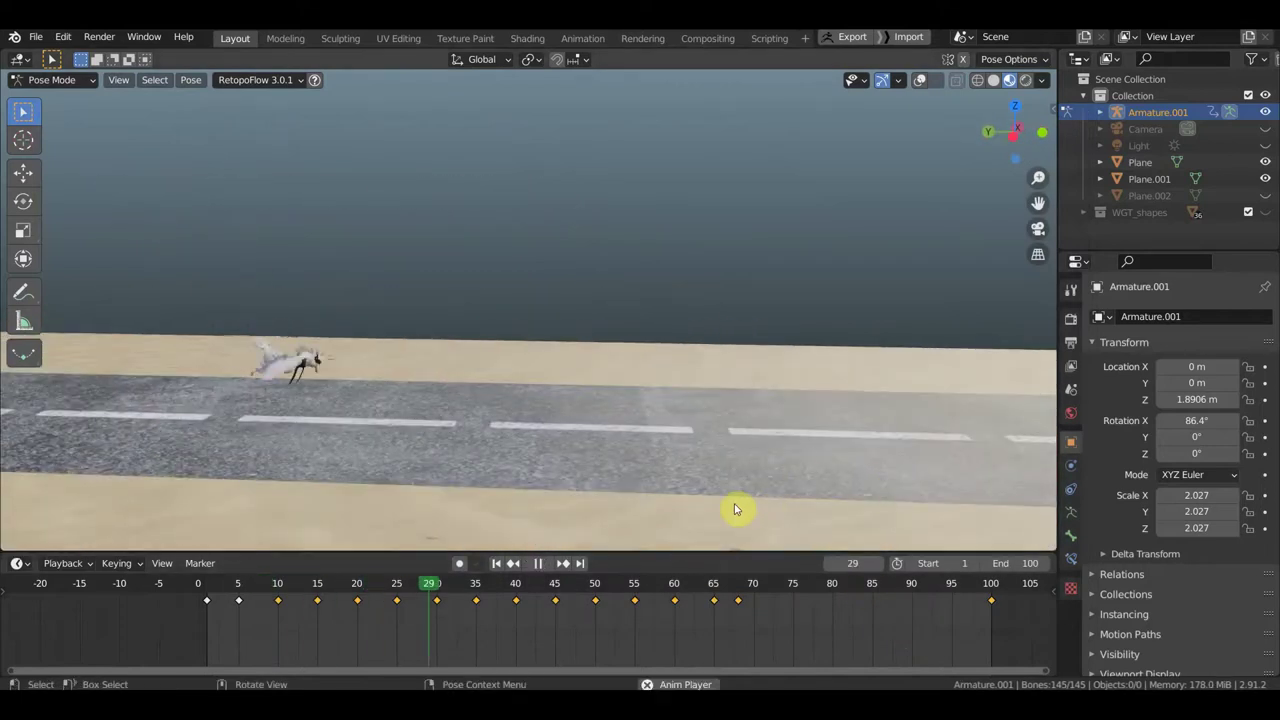
pyautogui.moveTo(722, 510); pyautogui.dragTo(745, 222, button='middle')
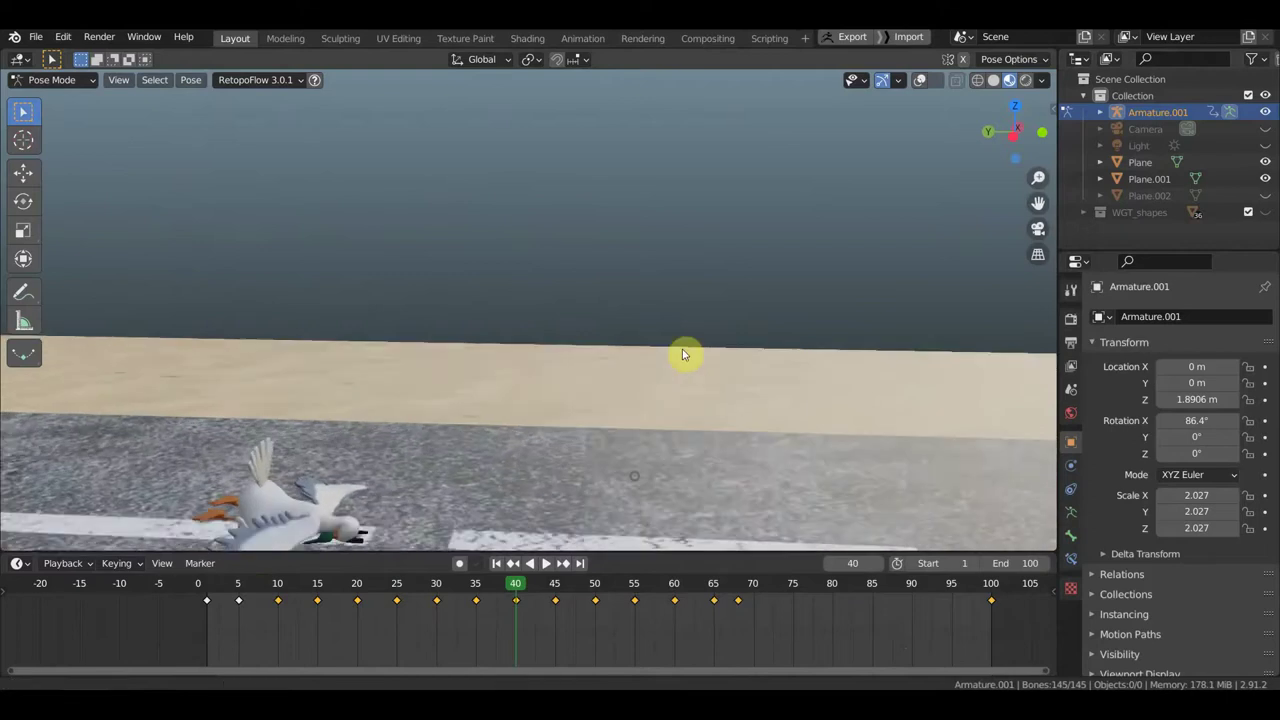
pyautogui.moveTo(614, 396)
pyautogui.mouseDown(button='middle')
pyautogui.moveTo(623, 380)
pyautogui.moveTo(609, 394)
pyautogui.mouseUp(button='middle')
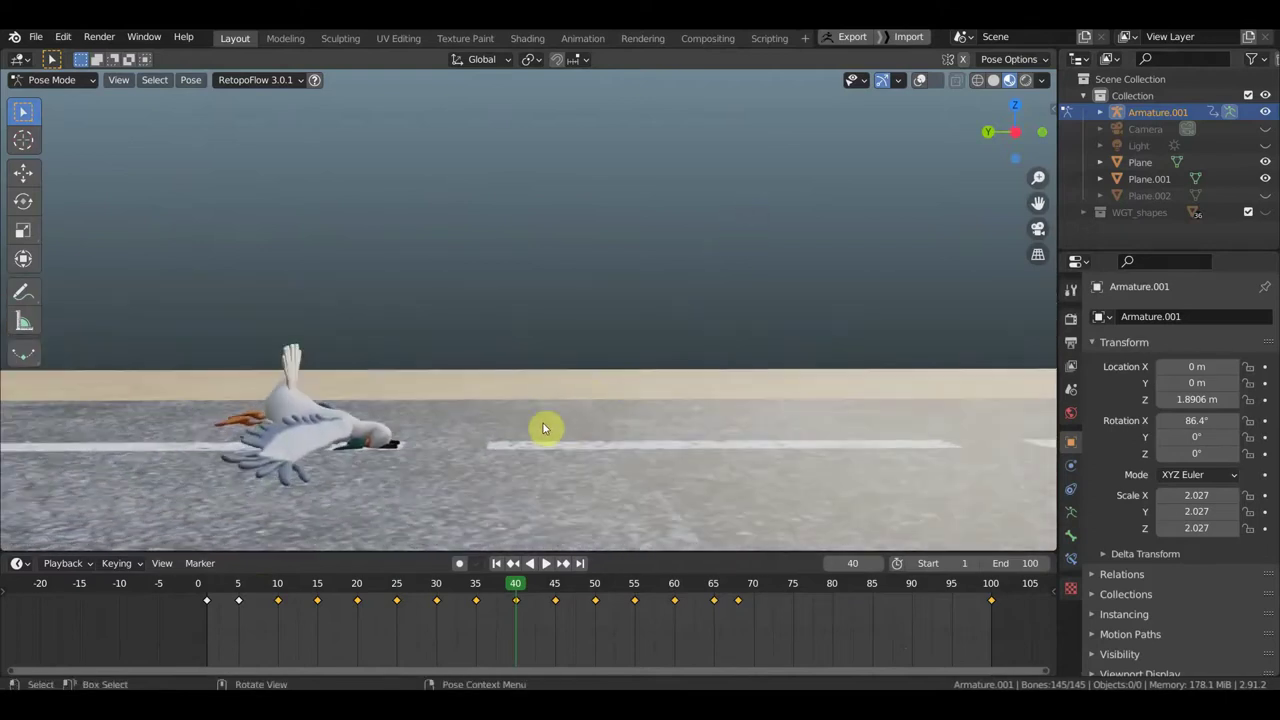
pyautogui.moveTo(505, 437)
pyautogui.mouseDown(button='middle')
pyautogui.moveTo(577, 343)
pyautogui.moveTo(529, 386)
pyautogui.moveTo(651, 346)
pyautogui.moveTo(627, 361)
pyautogui.mouseUp(button='middle')
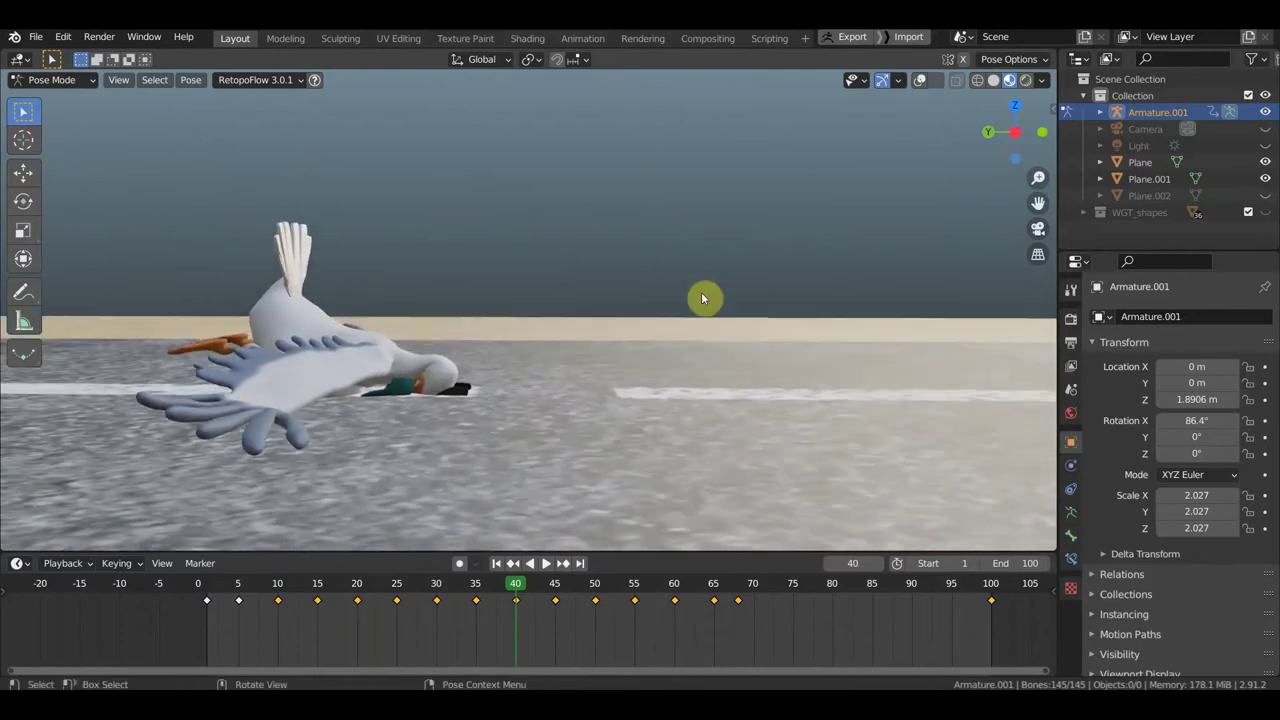
# Step: Turn the viewport overlays back on to show the bones and zoom in on the bird
pyautogui.click(920, 80)
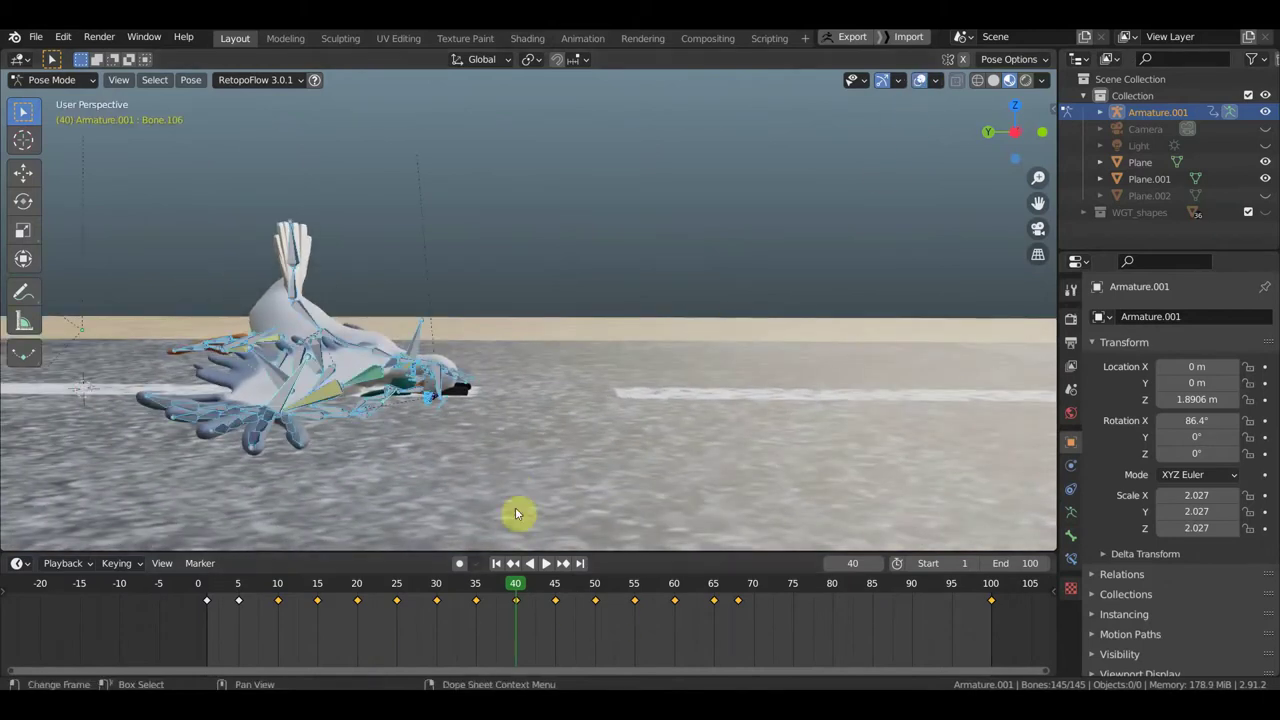
pyautogui.scroll(2, 500, 429)
pyautogui.moveTo(600, 409); pyautogui.dragTo(691, 371, button='middle')
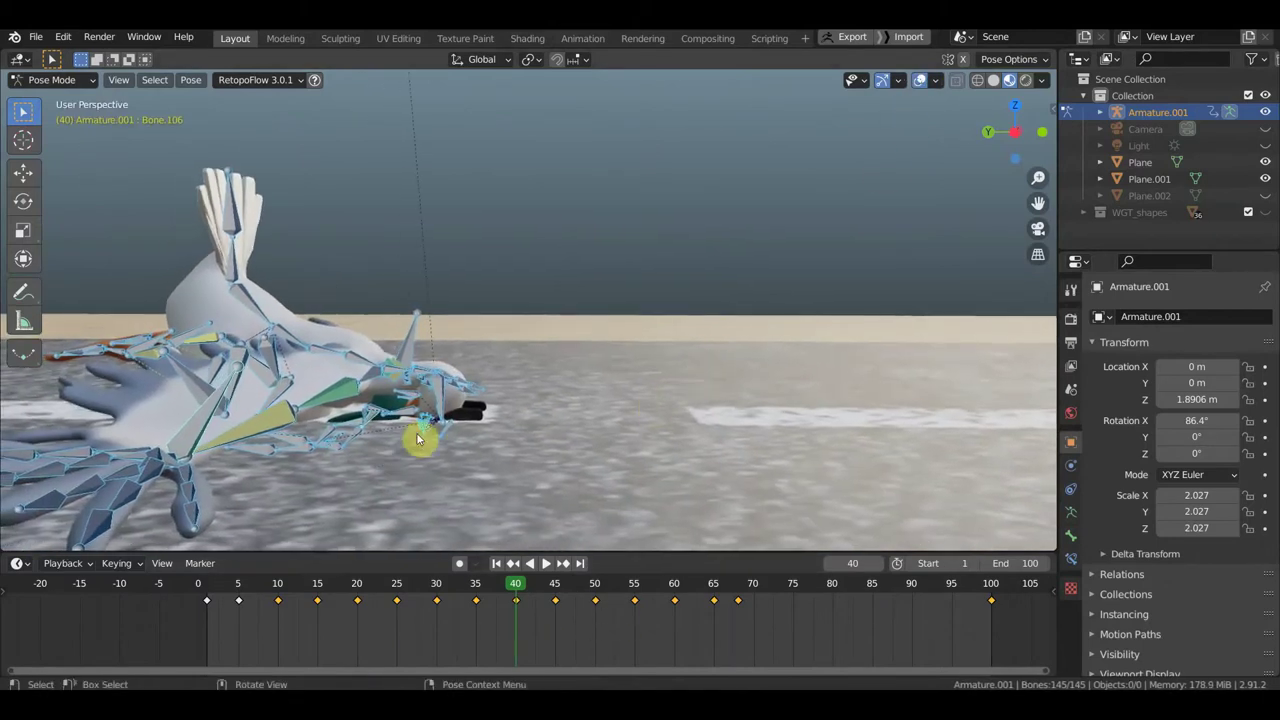
pyautogui.moveTo(489, 433); pyautogui.dragTo(423, 434, button='middle')
pyautogui.moveTo(549, 443); pyautogui.dragTo(635, 439, button='middle')
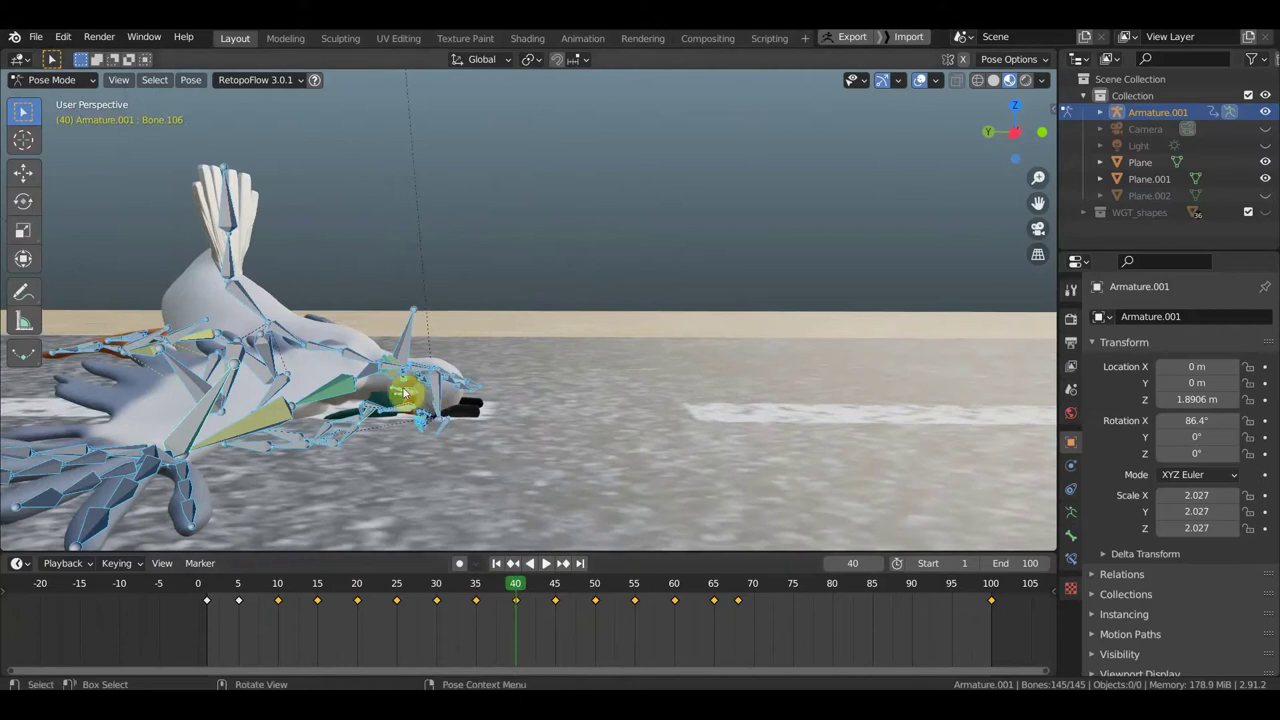
pyautogui.scroll(1, 403, 385)
pyautogui.scroll(1, 395, 375)
pyautogui.scroll(1, 386, 371)
pyautogui.scroll(1, 370, 380)
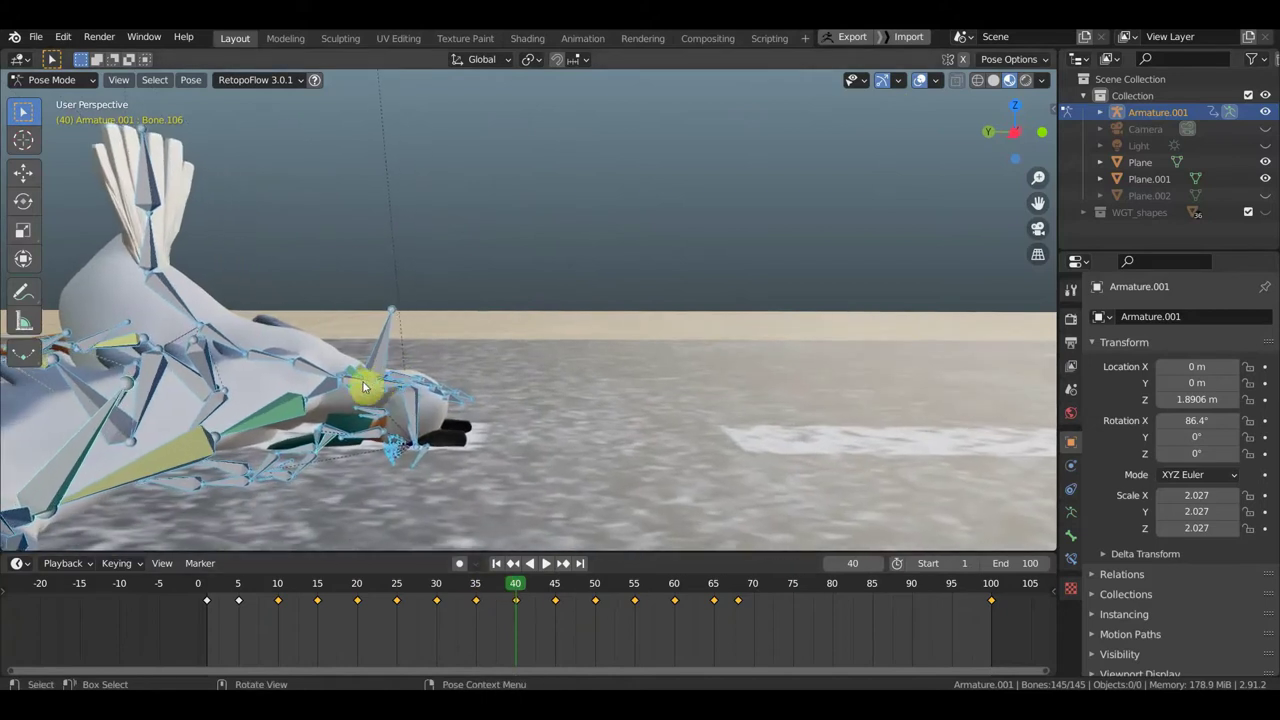
pyautogui.moveTo(363, 387)
pyautogui.mouseDown(button='middle')
pyautogui.moveTo(355, 480)
pyautogui.moveTo(341, 430)
pyautogui.moveTo(432, 318)
pyautogui.moveTo(491, 551)
pyautogui.mouseUp(button='middle')
pyautogui.moveTo(500, 420)
pyautogui.mouseDown(button='middle')
pyautogui.moveTo(552, 349)
pyautogui.moveTo(551, 417)
pyautogui.moveTo(600, 414)
pyautogui.mouseUp(button='middle')
pyautogui.scroll(-5, 552, 338)
pyautogui.moveTo(560, 451); pyautogui.dragTo(554, 478, button='middle')
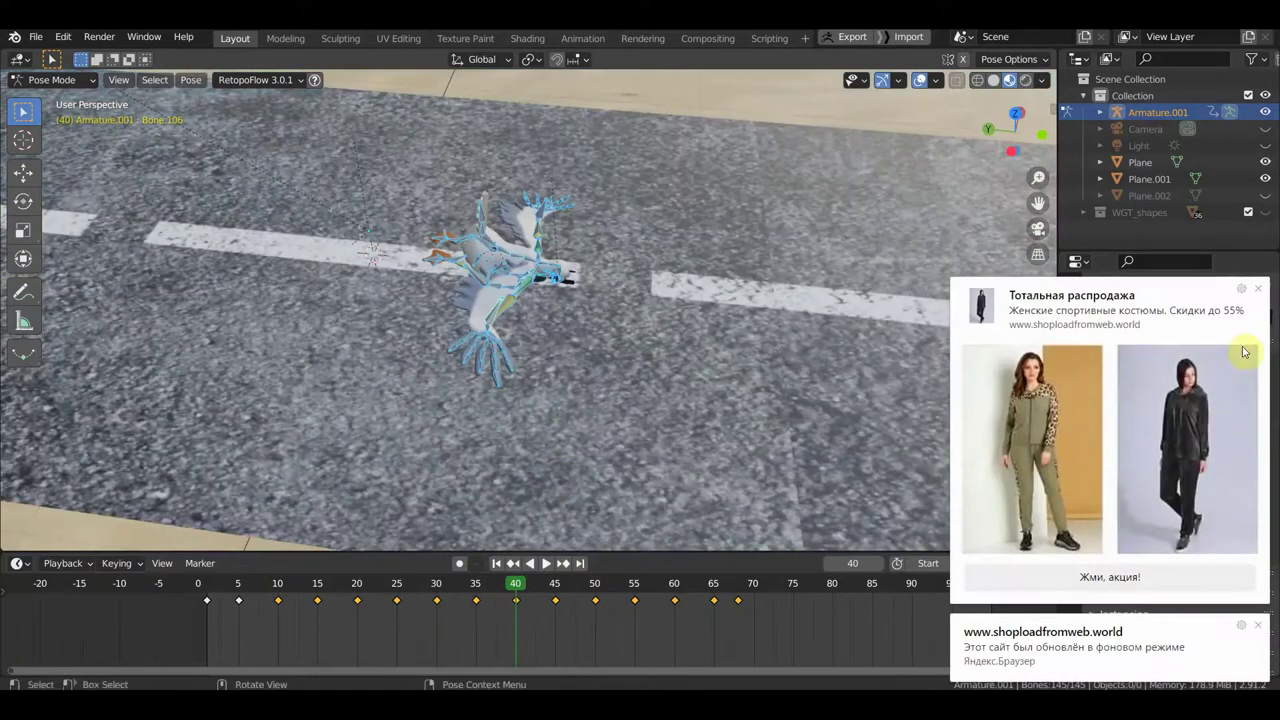
# Step: Dismiss the browser pop-ups and orbit to a low side view of the bird
pyautogui.click(1258, 289)
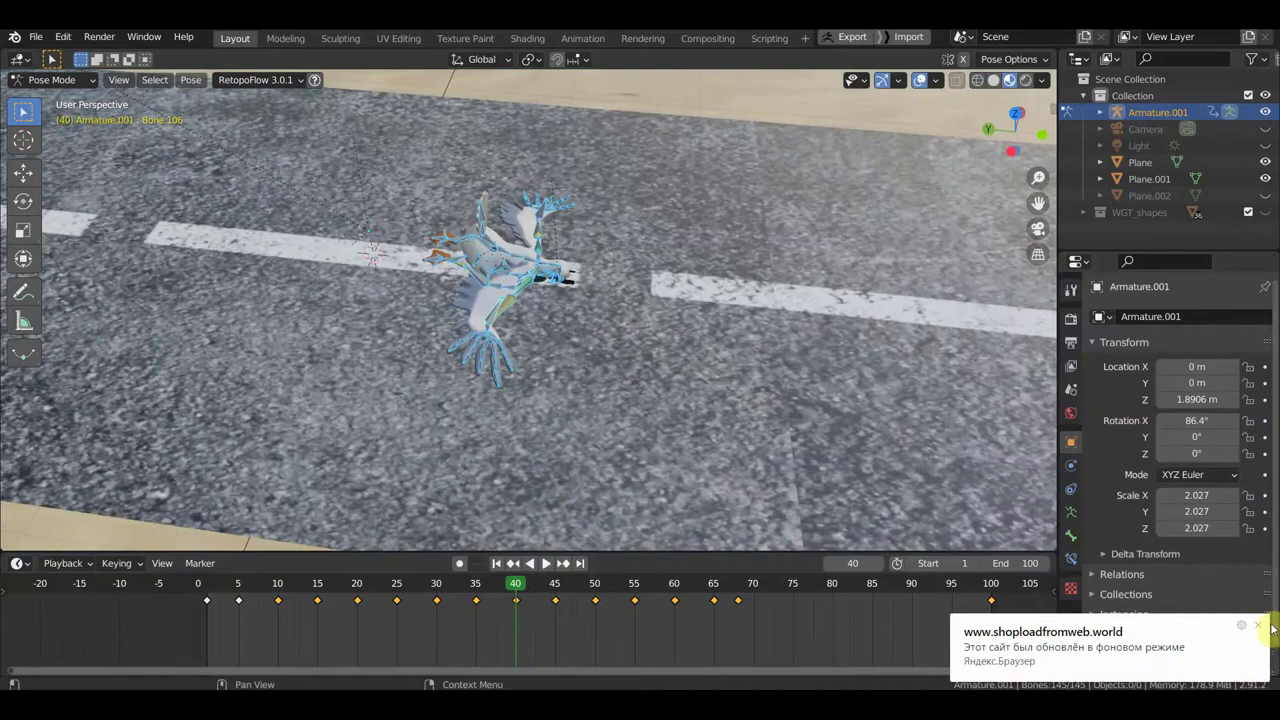
pyautogui.click(1260, 628)
pyautogui.scroll(4, 712, 385)
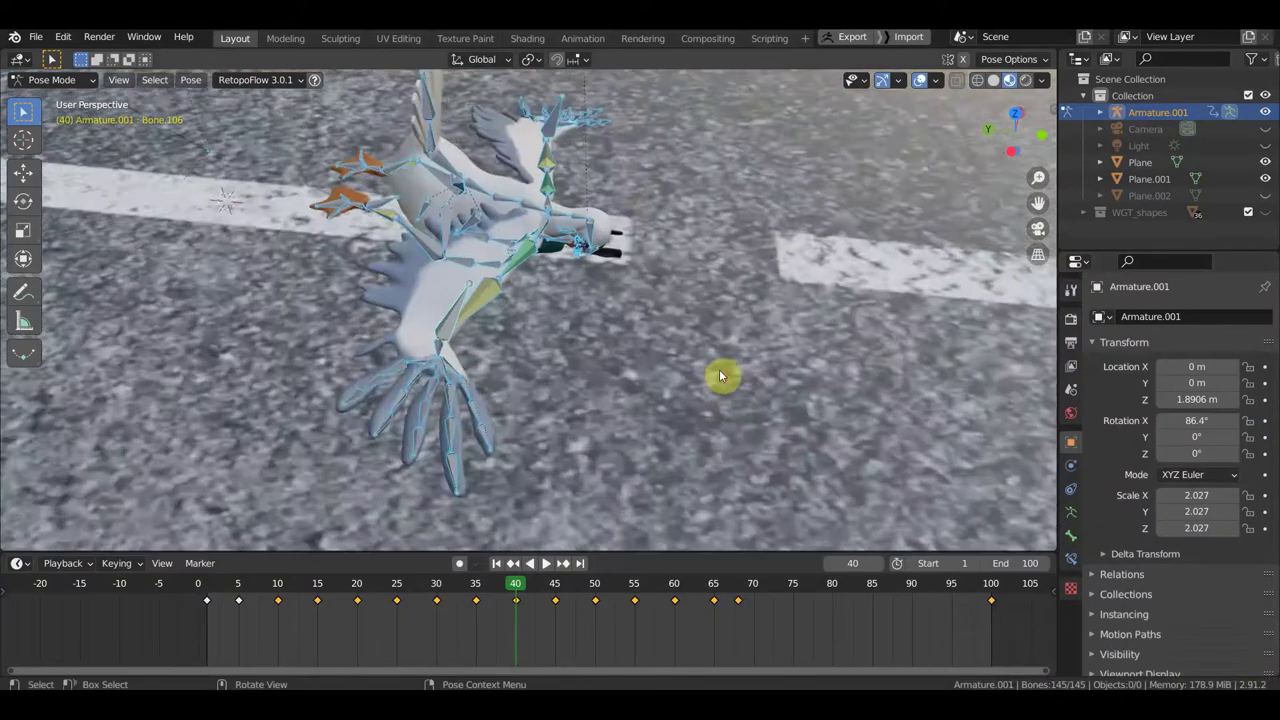
pyautogui.scroll(3, 710, 330)
pyautogui.moveTo(707, 305); pyautogui.dragTo(671, 191, button='middle')
pyautogui.scroll(-2, 671, 191)
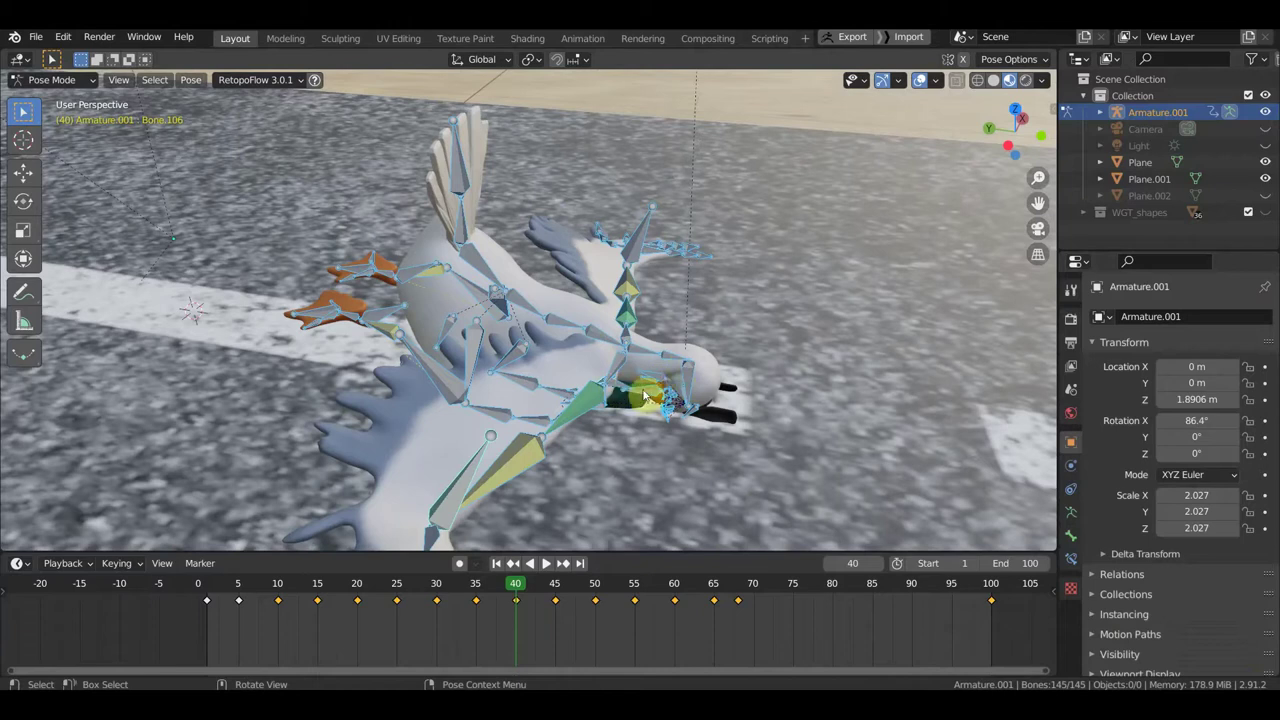
pyautogui.moveTo(645, 390)
pyautogui.mouseDown(button='middle')
pyautogui.moveTo(643, 349)
pyautogui.moveTo(657, 357)
pyautogui.moveTo(630, 468)
pyautogui.moveTo(617, 386)
pyautogui.moveTo(523, 534)
pyautogui.moveTo(326, 226)
pyautogui.moveTo(274, 182)
pyautogui.mouseUp(button='middle')
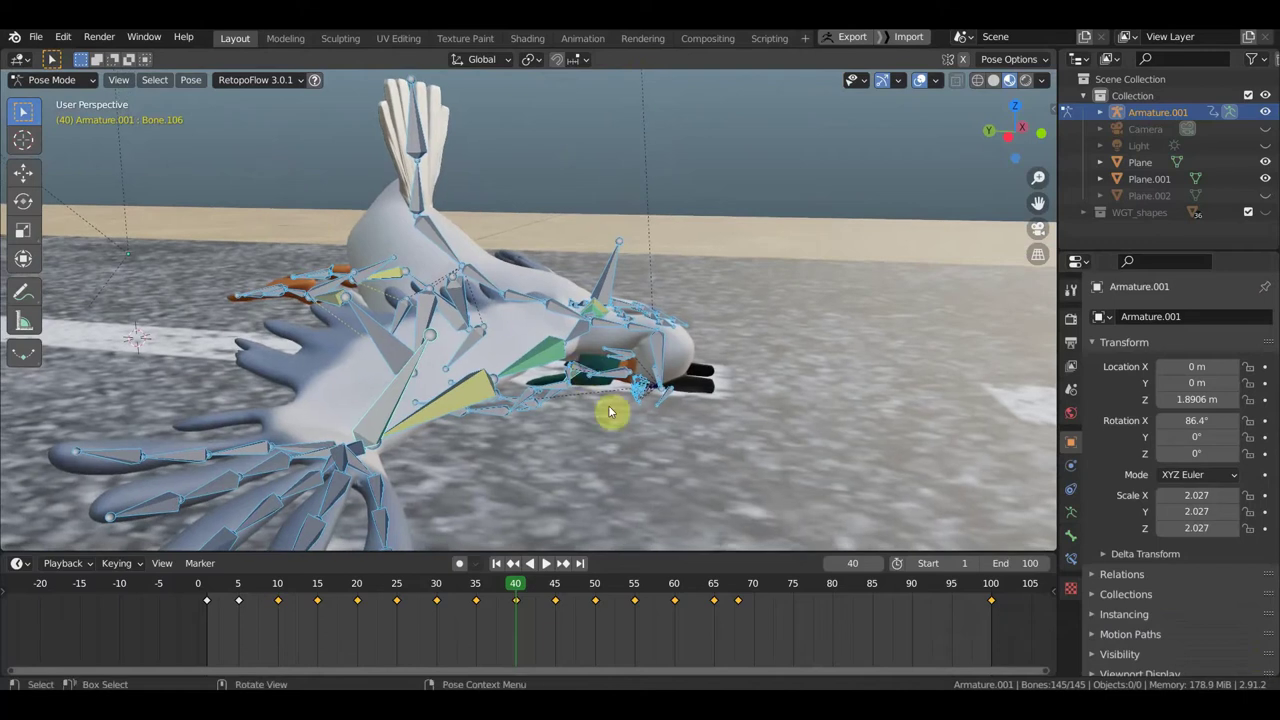
# Step: Move a rig bone at frame 40 and key location and rotation for all bones
pyautogui.click(598, 503)
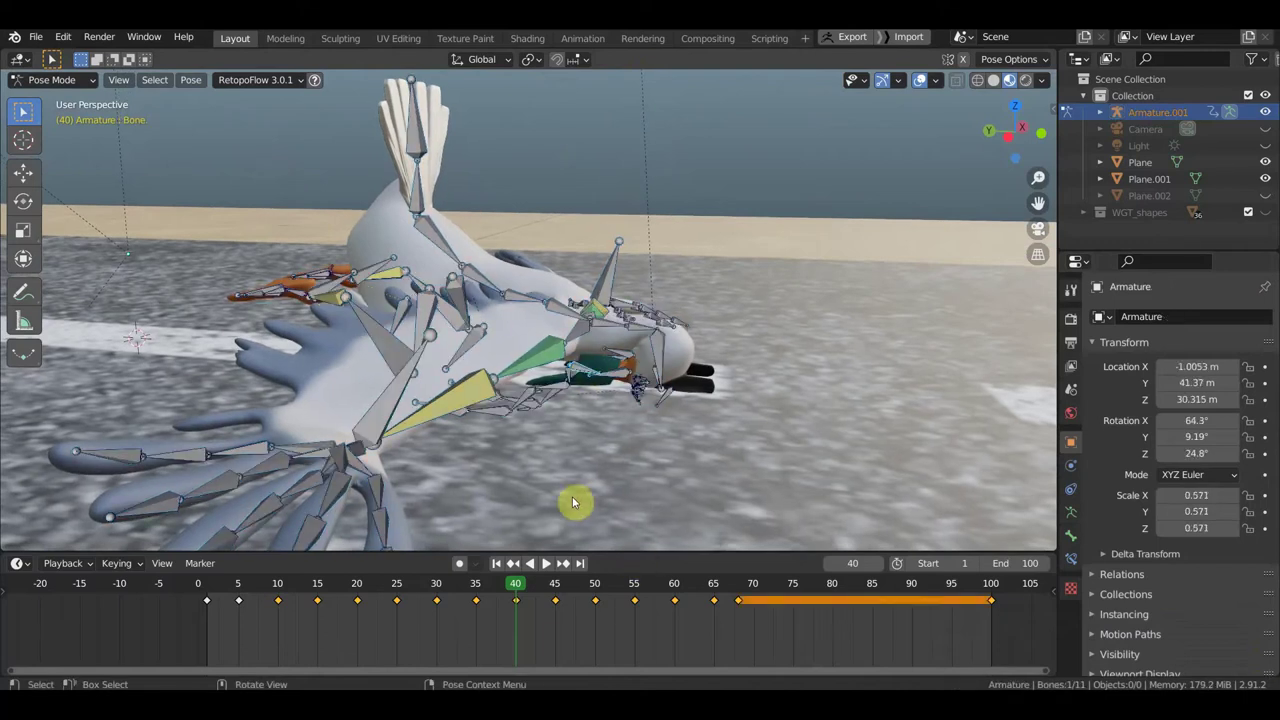
pyautogui.click(623, 457)
pyautogui.moveTo(699, 457)
pyautogui.mouseDown(button='middle')
pyautogui.moveTo(600, 471)
pyautogui.moveTo(766, 449)
pyautogui.moveTo(718, 453)
pyautogui.moveTo(770, 459)
pyautogui.mouseUp(button='middle')
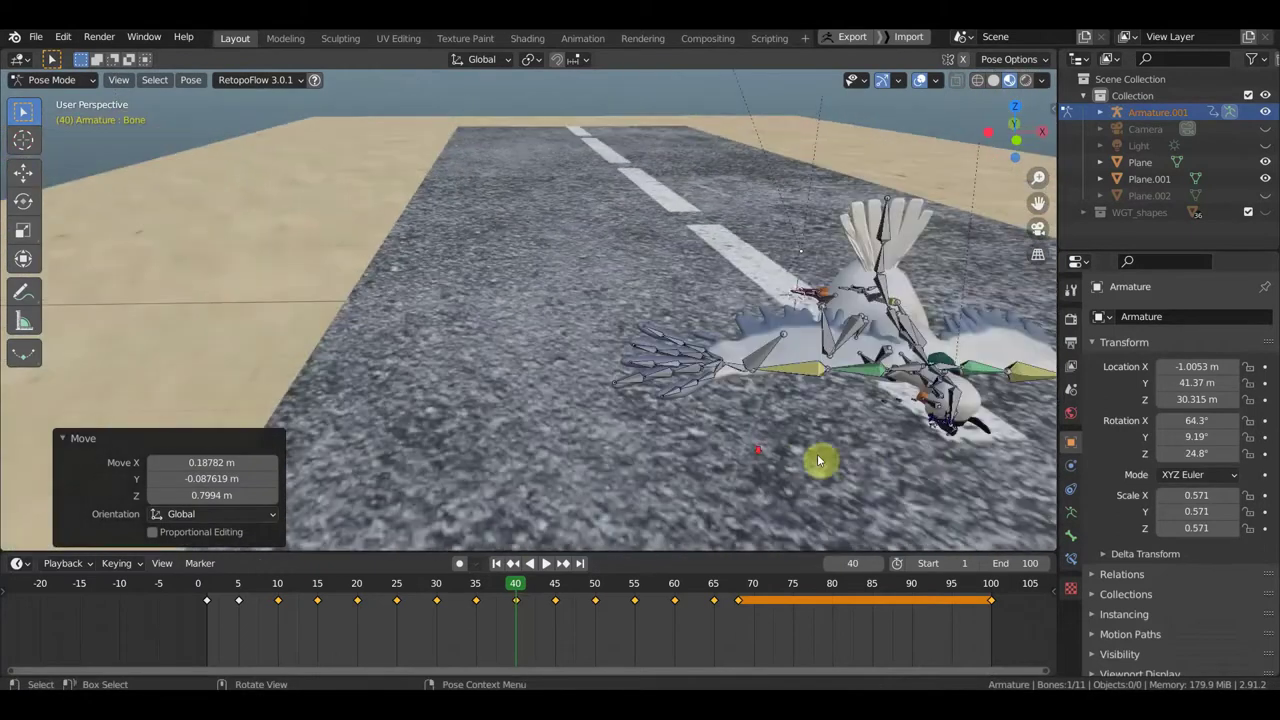
pyautogui.press('g')
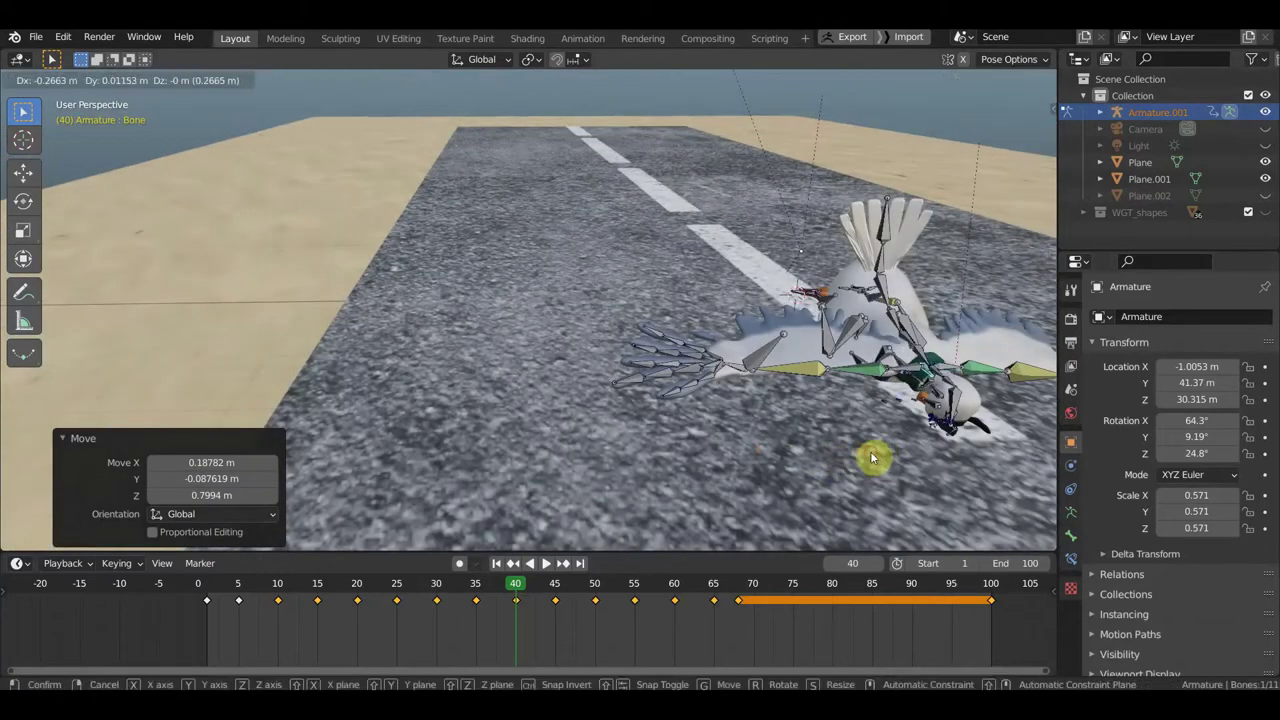
pyautogui.click(871, 452)
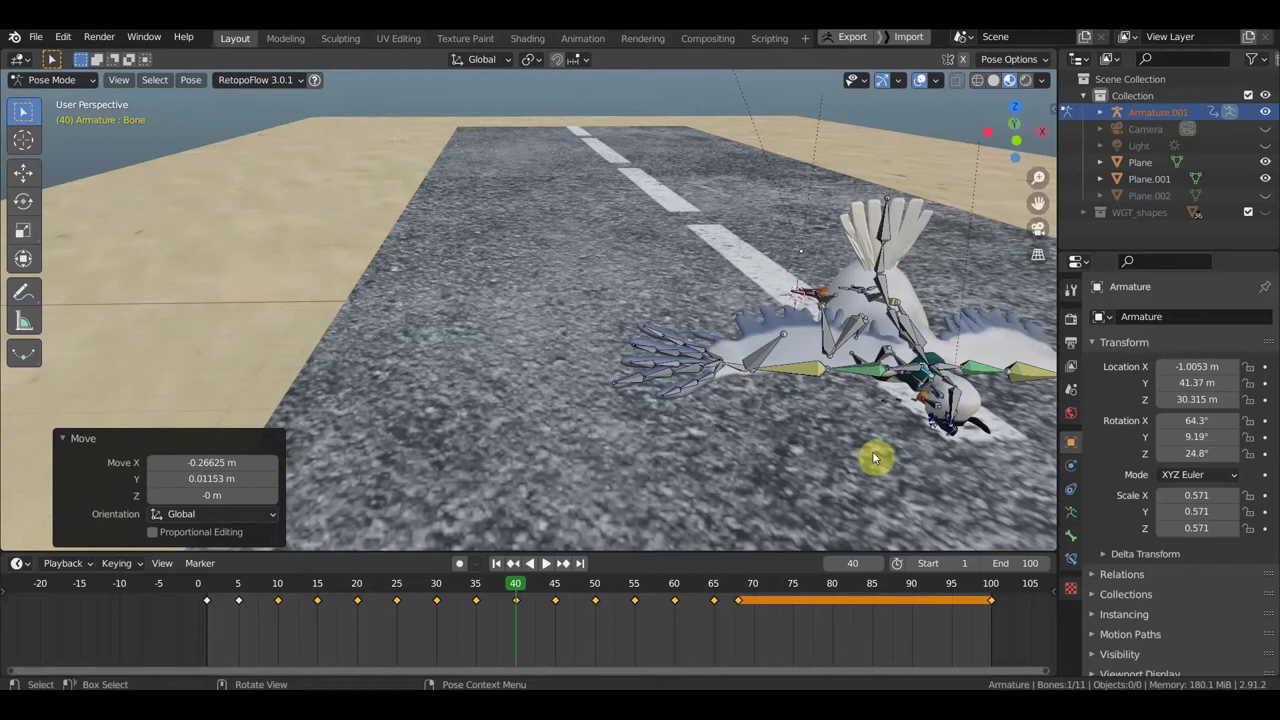
pyautogui.press('a')
pyautogui.press('i')
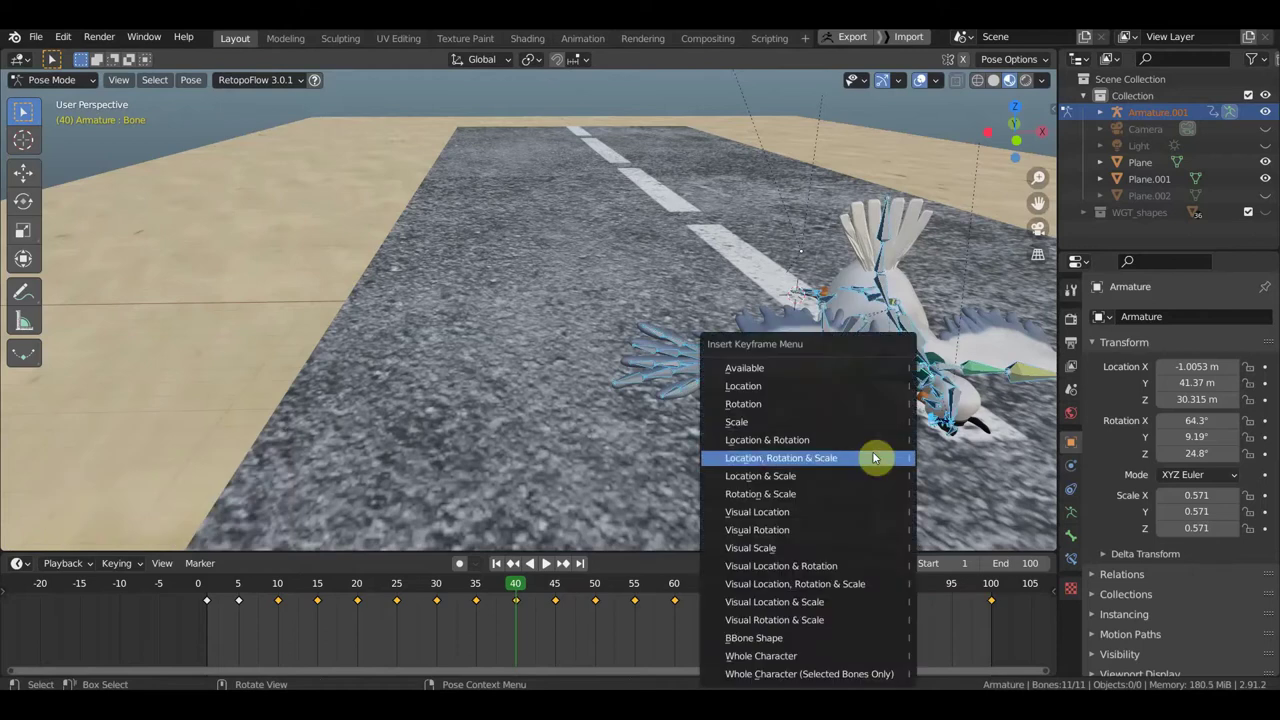
pyautogui.click(848, 440)
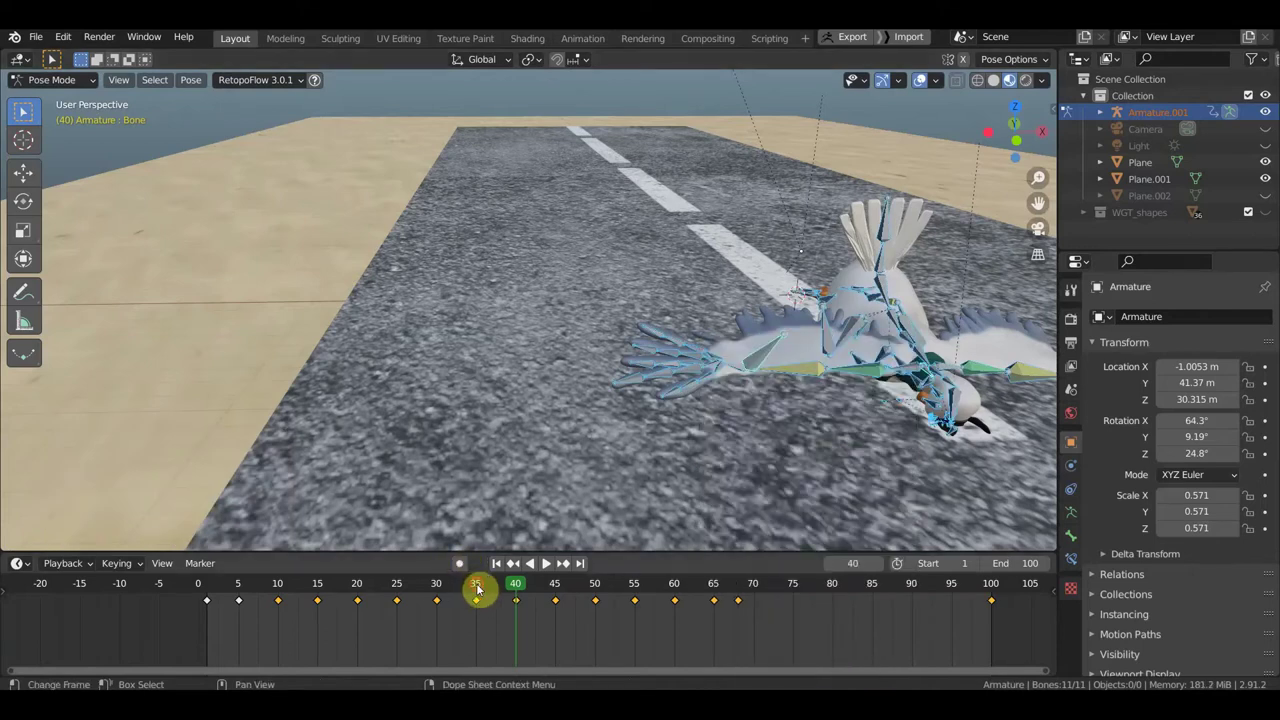
# Step: At frame 35, select the bone and move it to a new position
pyautogui.click(477, 590)
pyautogui.moveTo(766, 543)
pyautogui.mouseDown(button='middle')
pyautogui.moveTo(914, 522)
pyautogui.moveTo(702, 491)
pyautogui.mouseUp(button='middle')
pyautogui.moveTo(512, 463); pyautogui.dragTo(530, 470, button='middle')
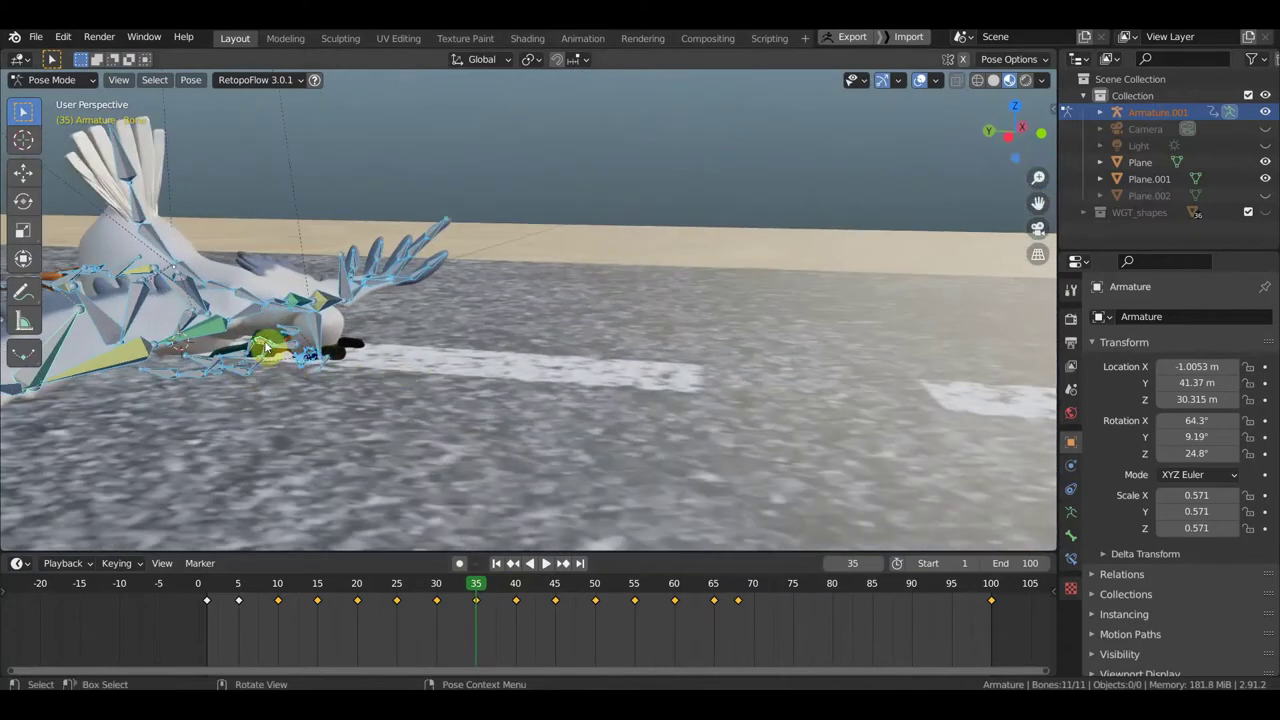
pyautogui.click(333, 404)
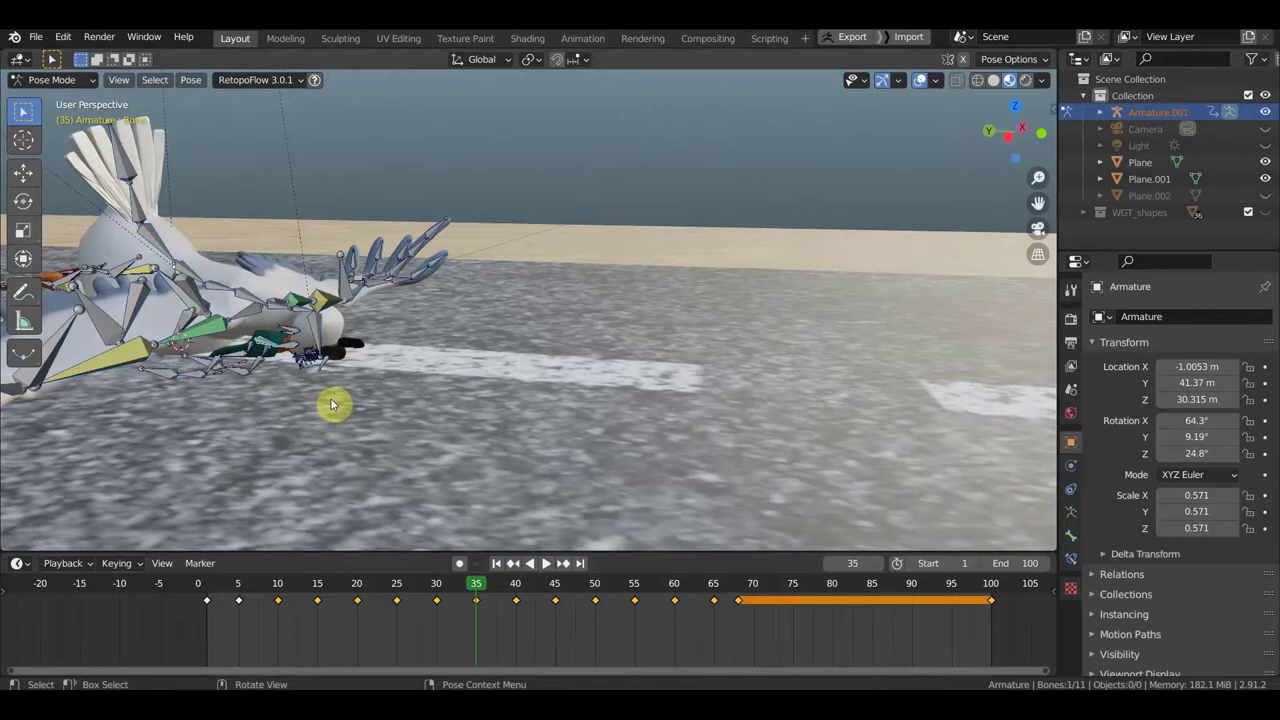
pyautogui.press('g')
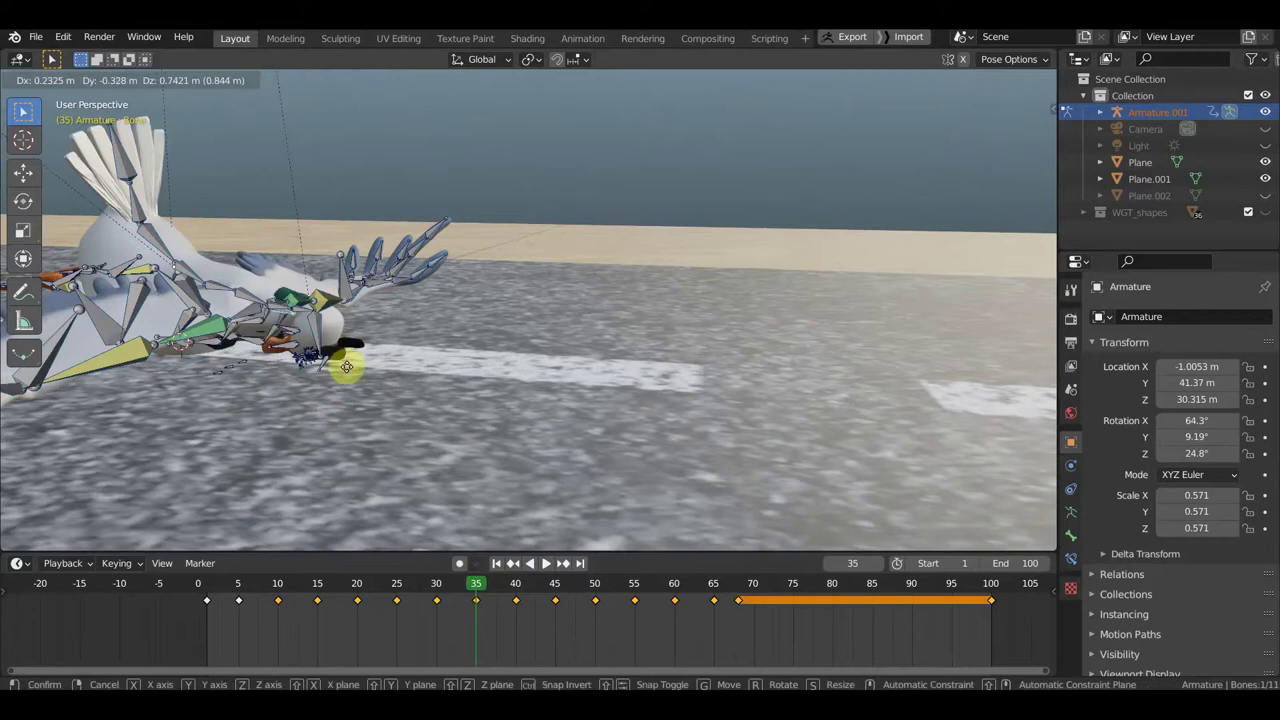
pyautogui.click(387, 368)
pyautogui.moveTo(388, 374); pyautogui.dragTo(1000, 376, button='middle')
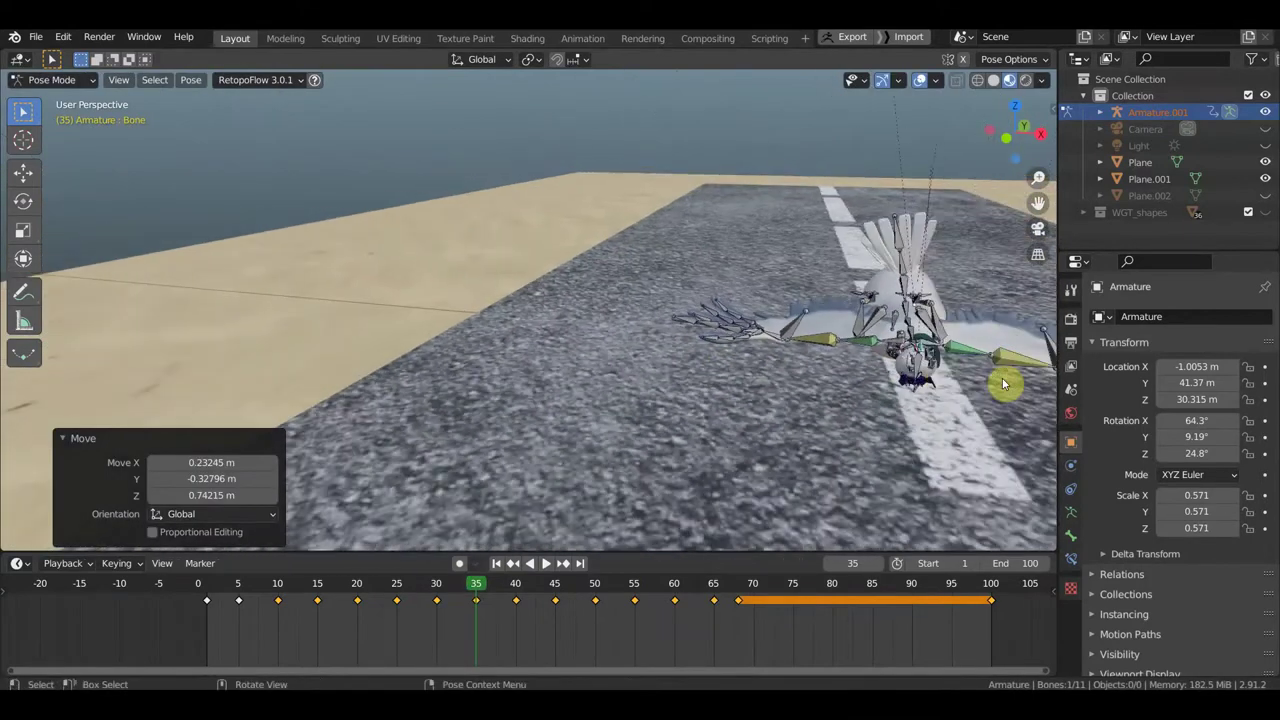
# Step: Refine the bone's position, then key location and rotation for all bones at frame 35
pyautogui.press('g')
pyautogui.click(996, 381)
pyautogui.moveTo(996, 381); pyautogui.dragTo(150, 358, button='middle')
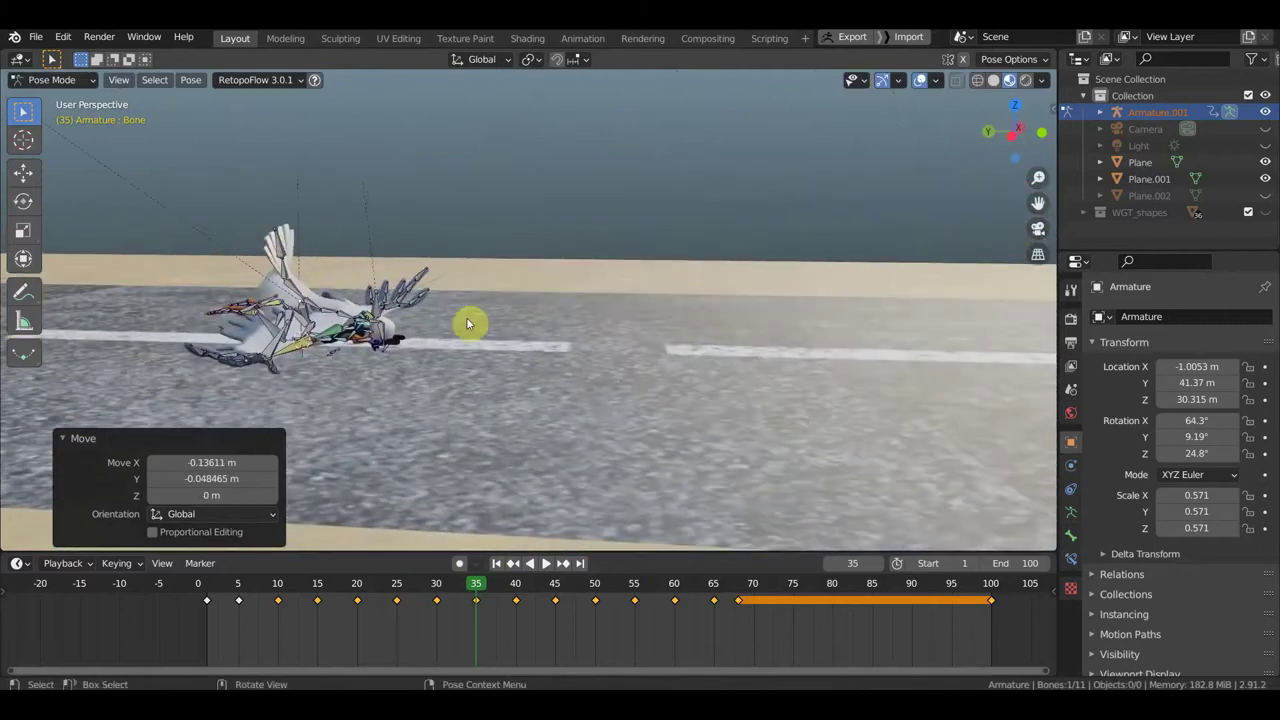
pyautogui.scroll(2, 462, 323)
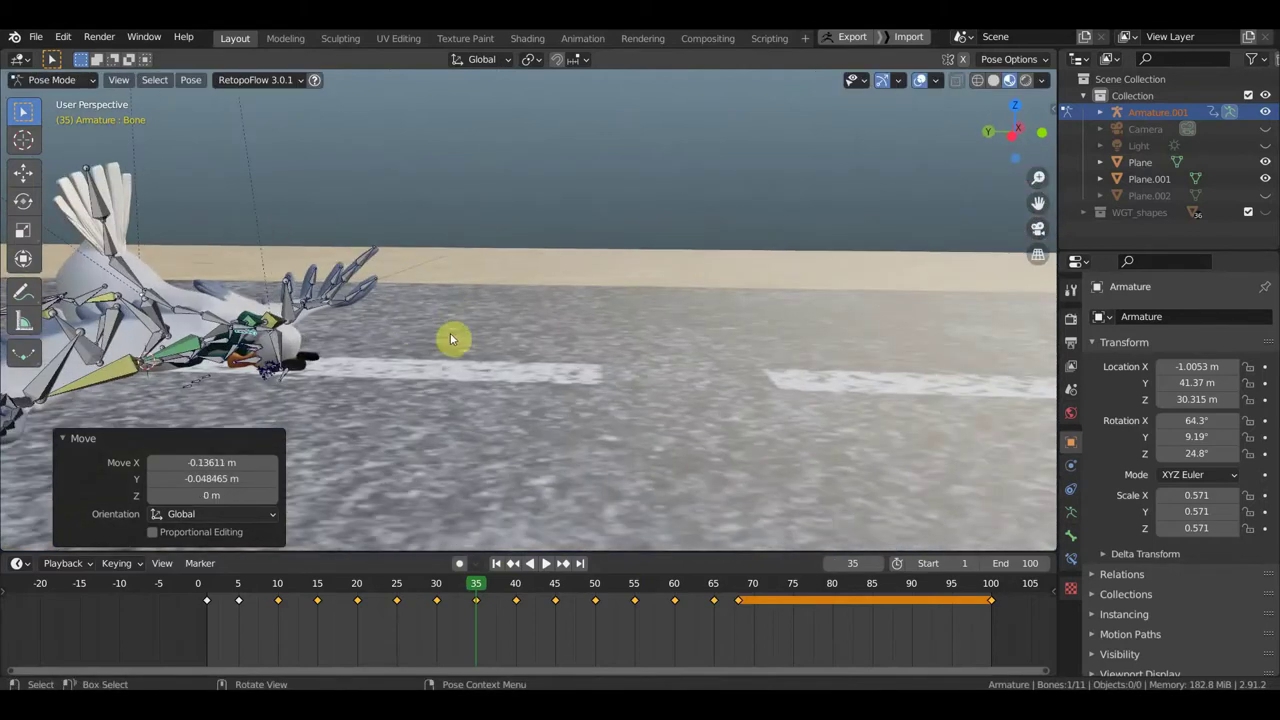
pyautogui.press('a')
pyautogui.press('i')
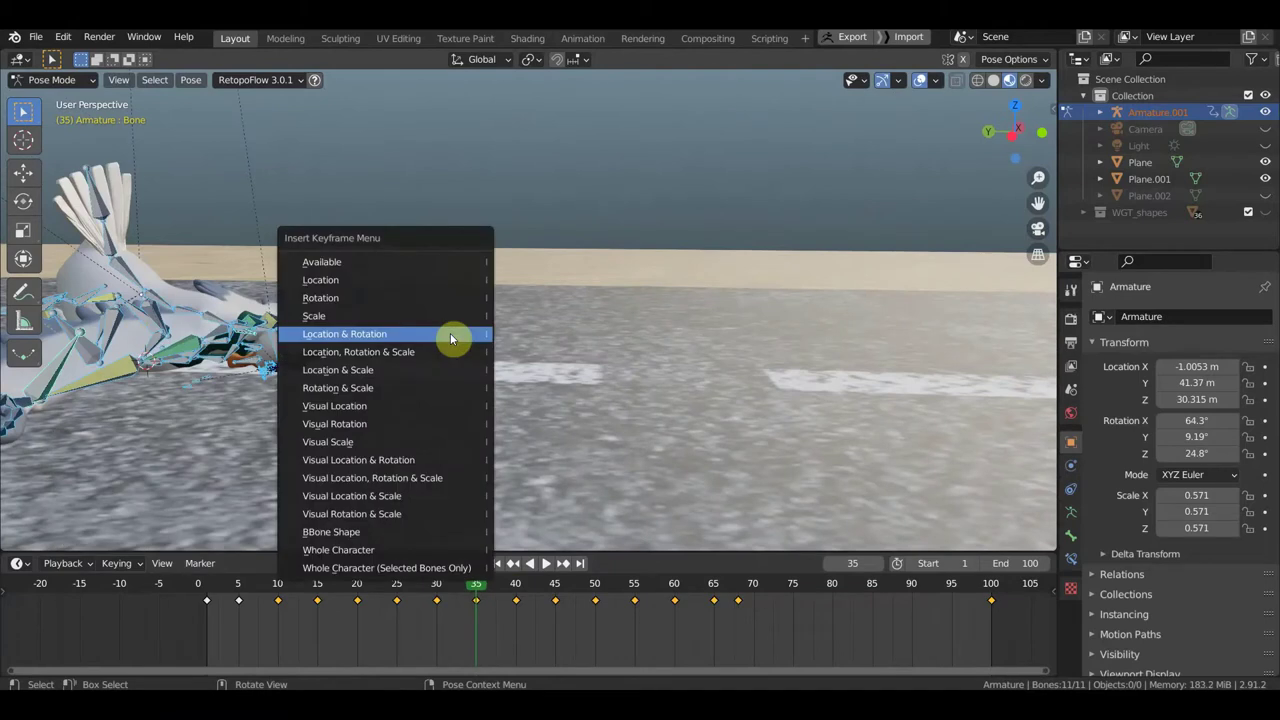
pyautogui.click(451, 339)
pyautogui.moveTo(420, 366); pyautogui.dragTo(8, 345, button='middle')
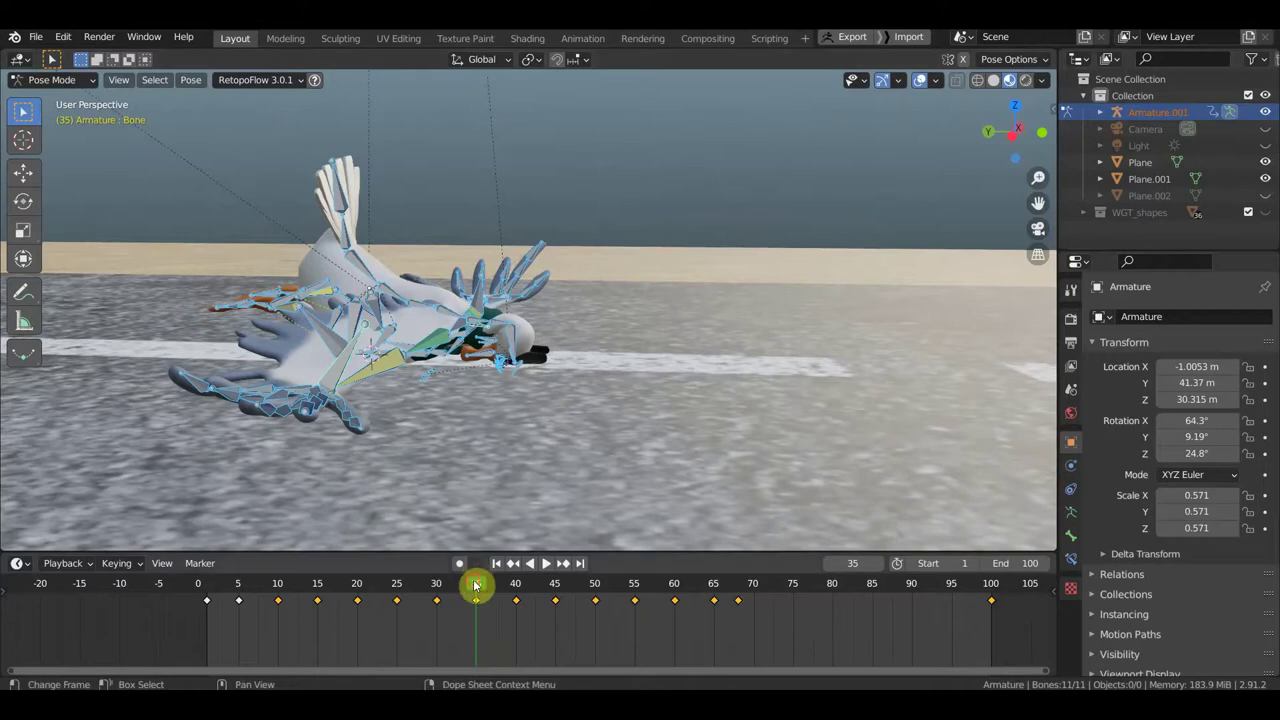
# Step: At frame 35, rotate wing bone Bone.063 16.3° and move lower-wing bone Bone.106 down
pyautogui.moveTo(511, 591); pyautogui.dragTo(492, 590)
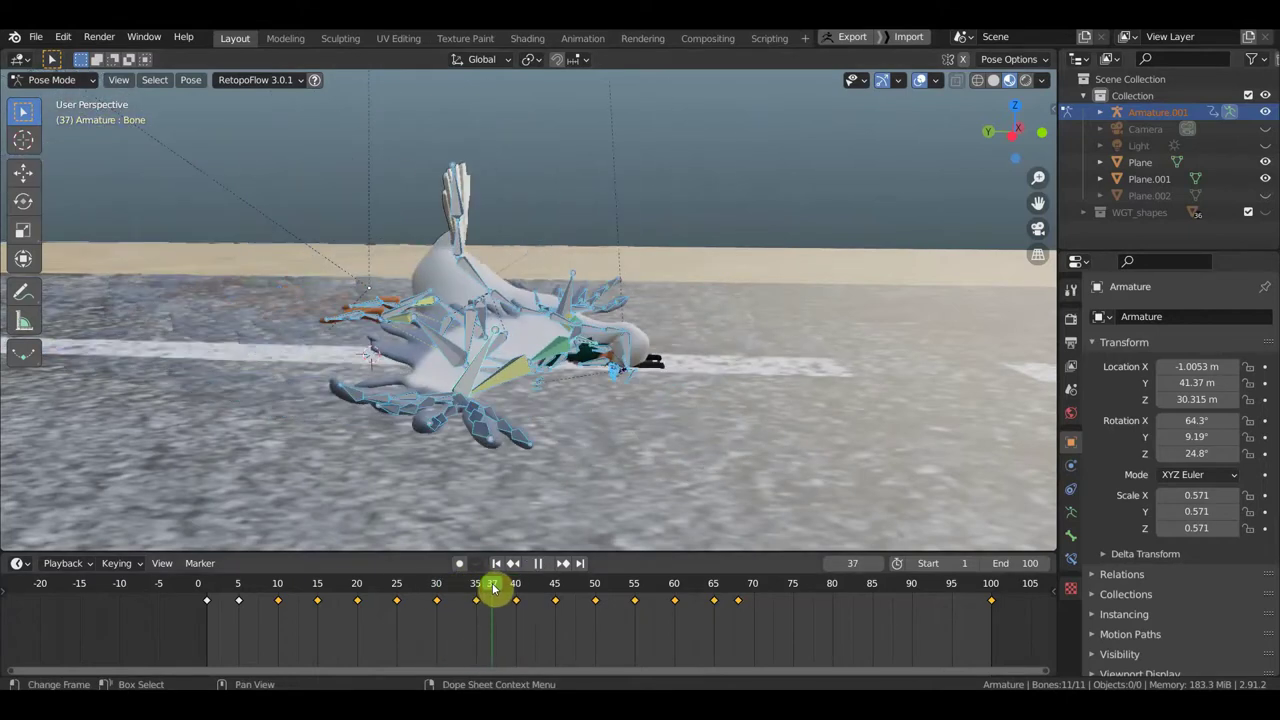
pyautogui.moveTo(488, 591); pyautogui.dragTo(479, 590)
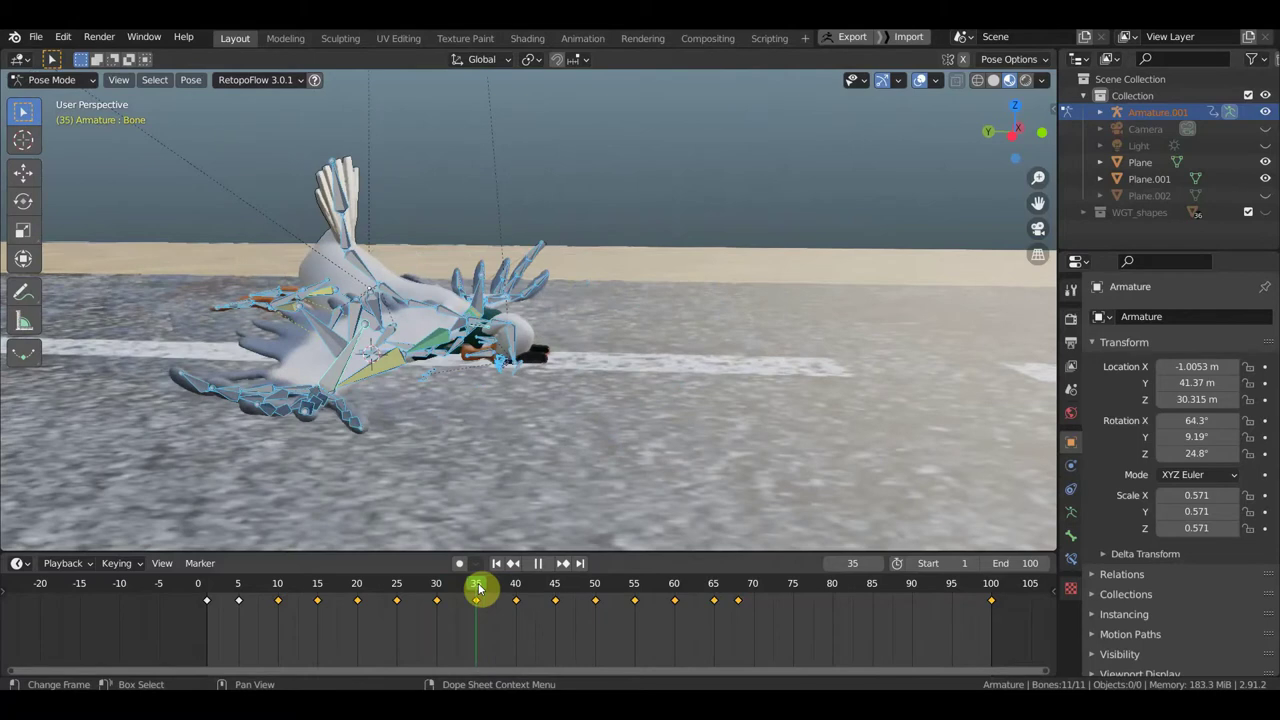
pyautogui.click(355, 235)
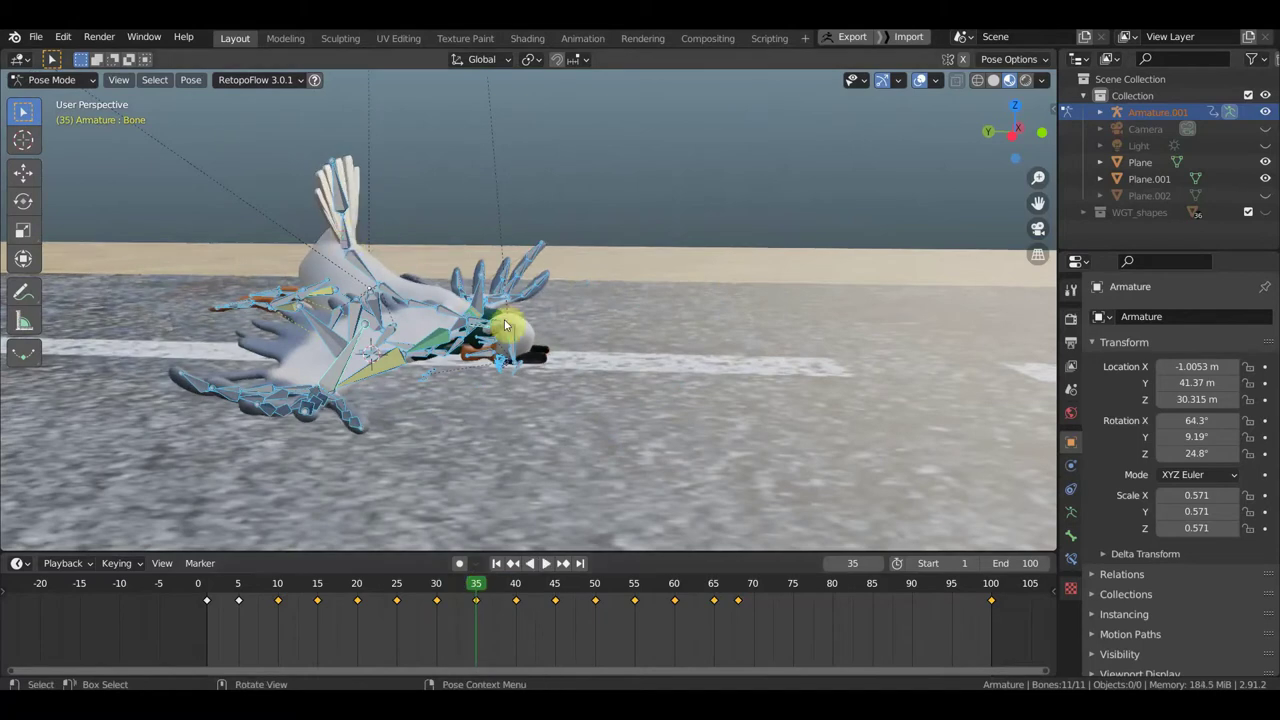
pyautogui.click(519, 325)
pyautogui.press('r')
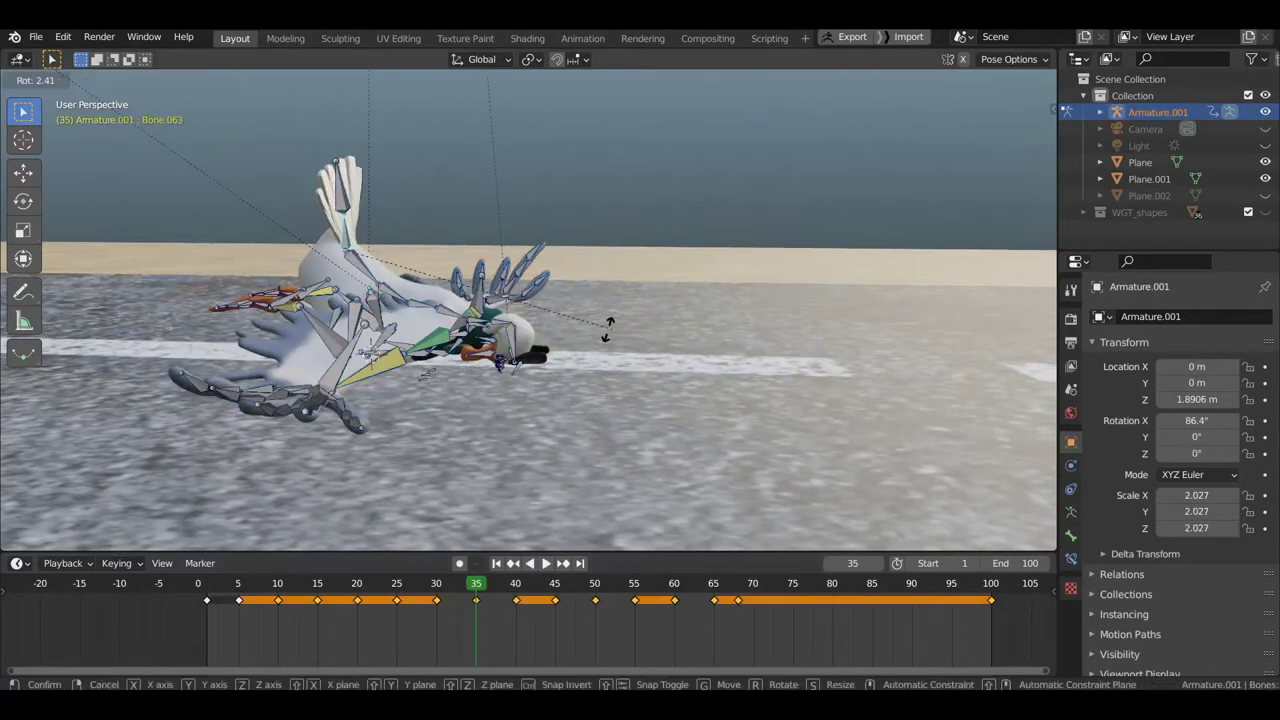
pyautogui.click(680, 325)
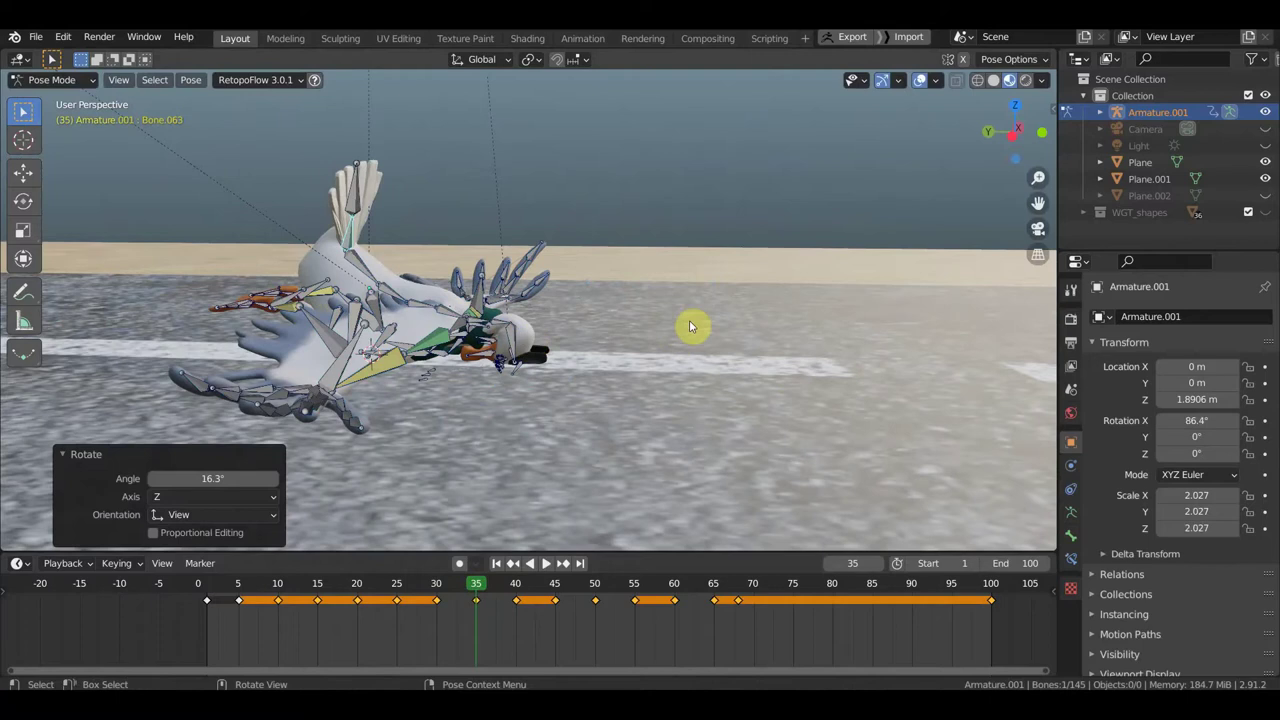
pyautogui.click(332, 381)
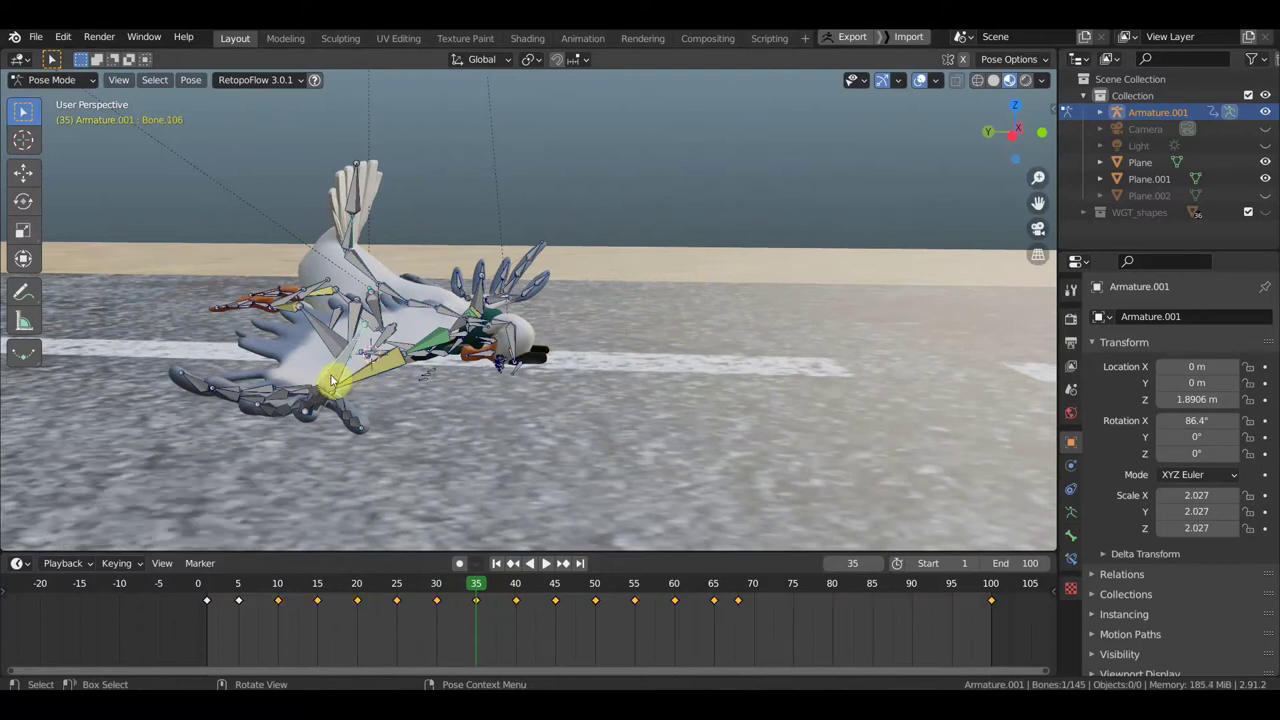
pyautogui.press('g')
pyautogui.click(341, 364)
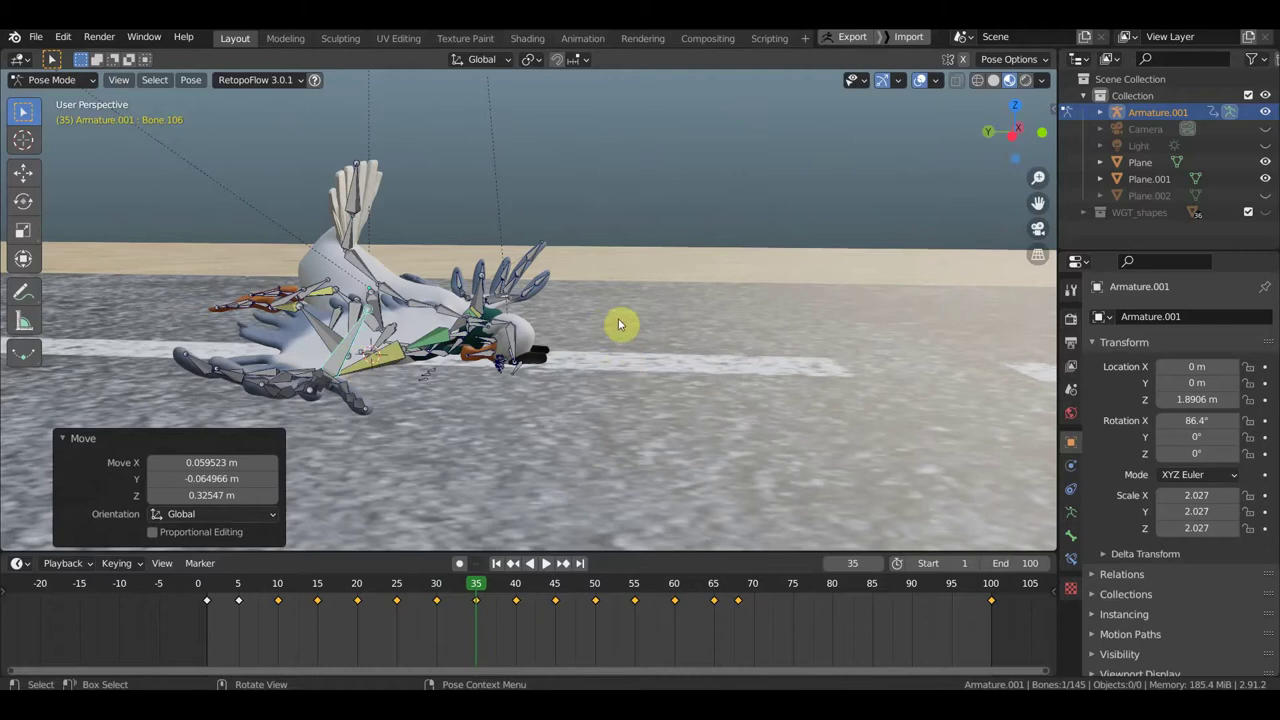
# Step: Key location and rotation for all armature bones at frame 35
pyautogui.press('a')
pyautogui.press('i')
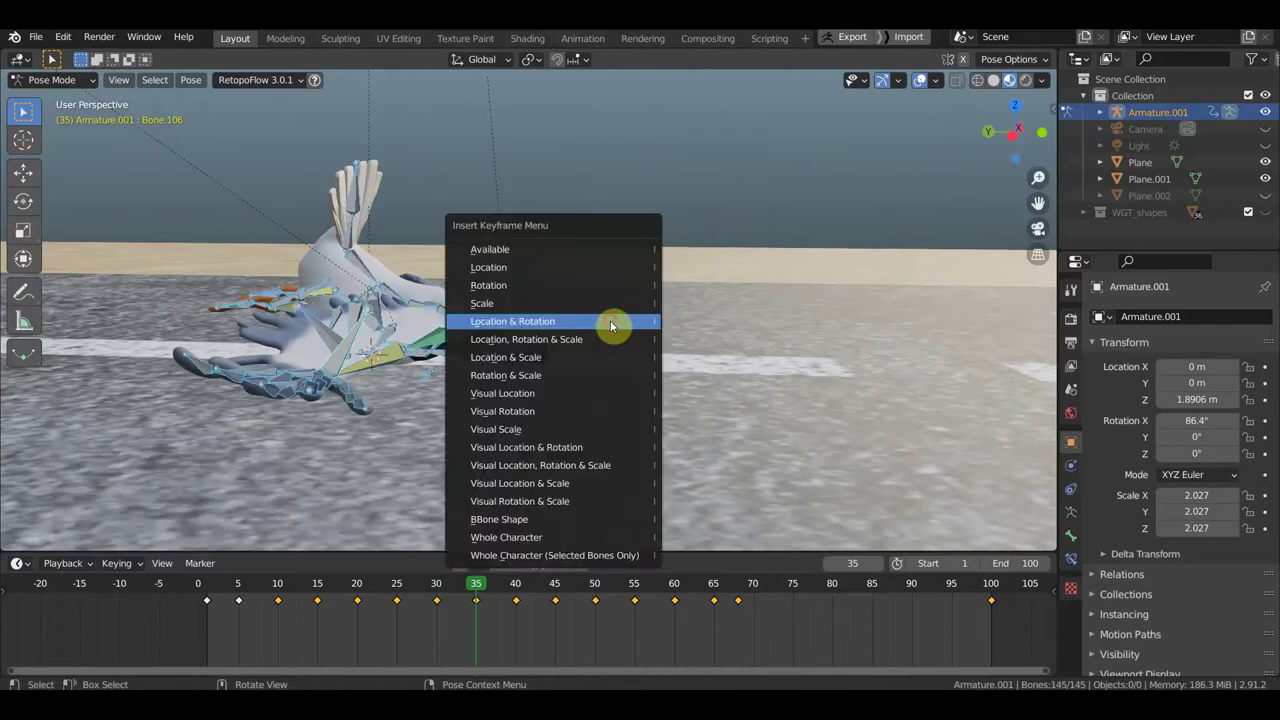
pyautogui.click(610, 320)
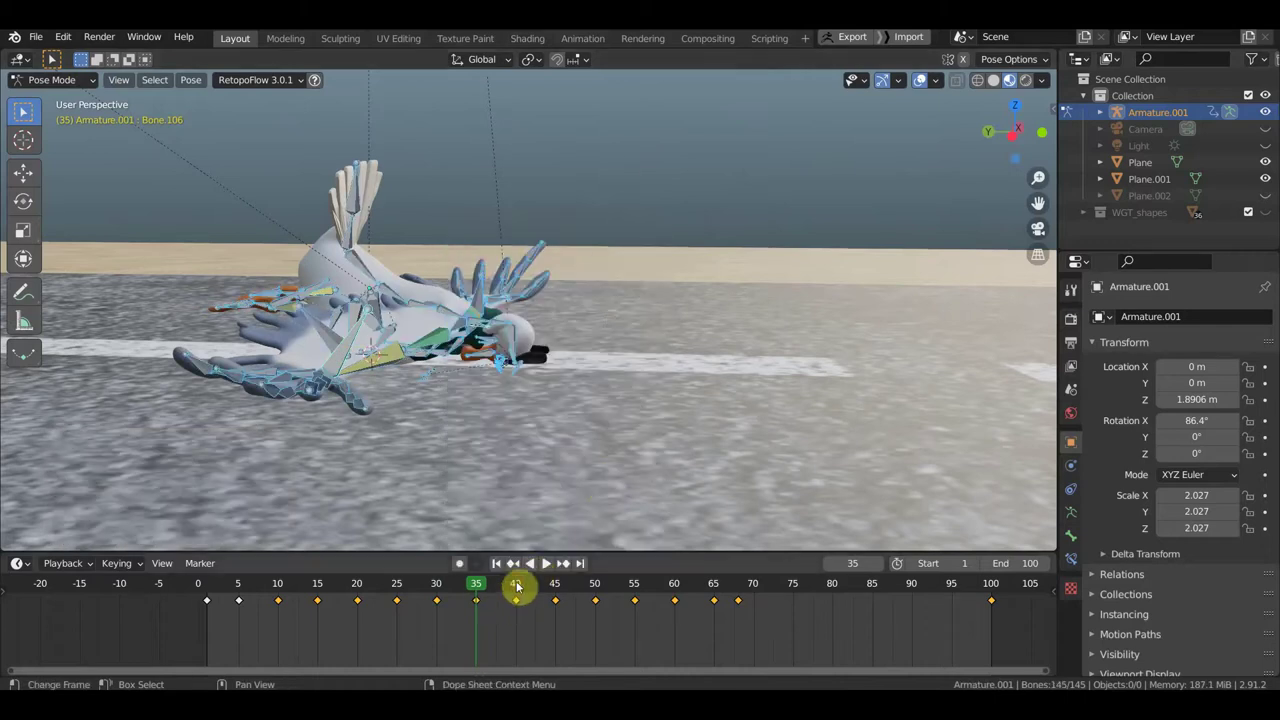
# Step: At frame 40, rotate Bone.063 to -52.9° about Z, key all bones' location and rotation, then go to frame 45
pyautogui.click(516, 588)
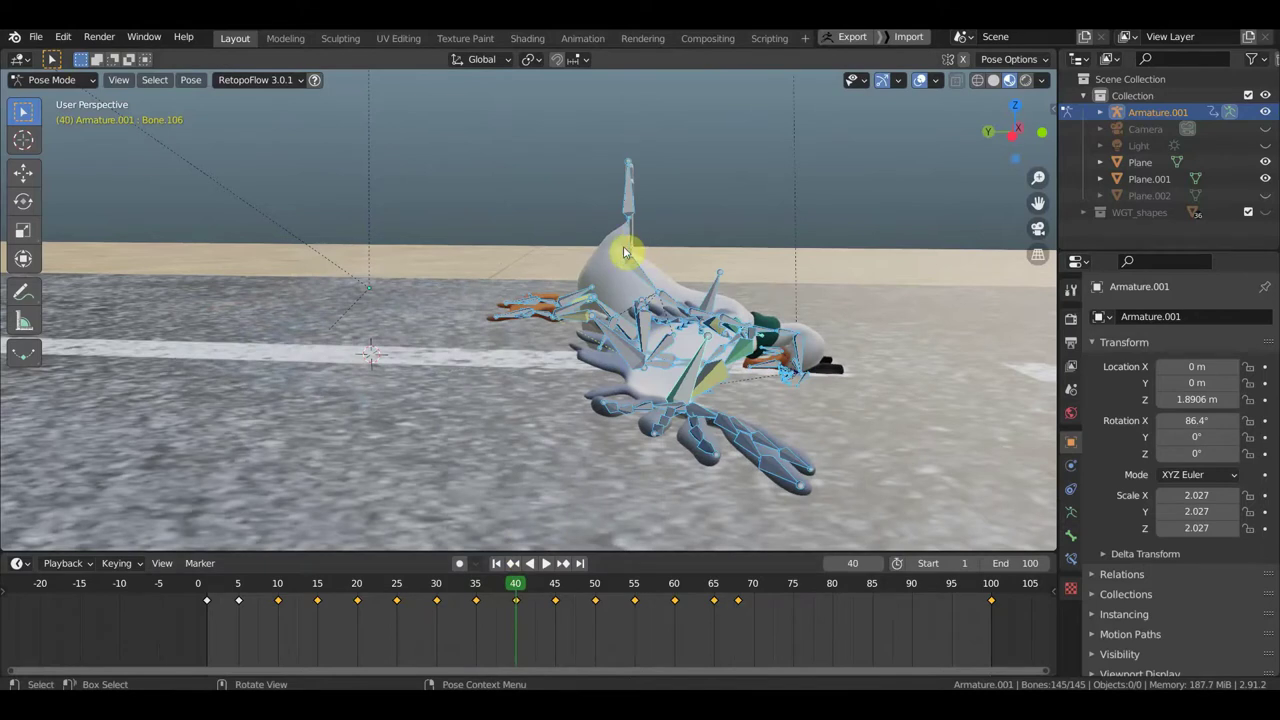
pyautogui.click(765, 249)
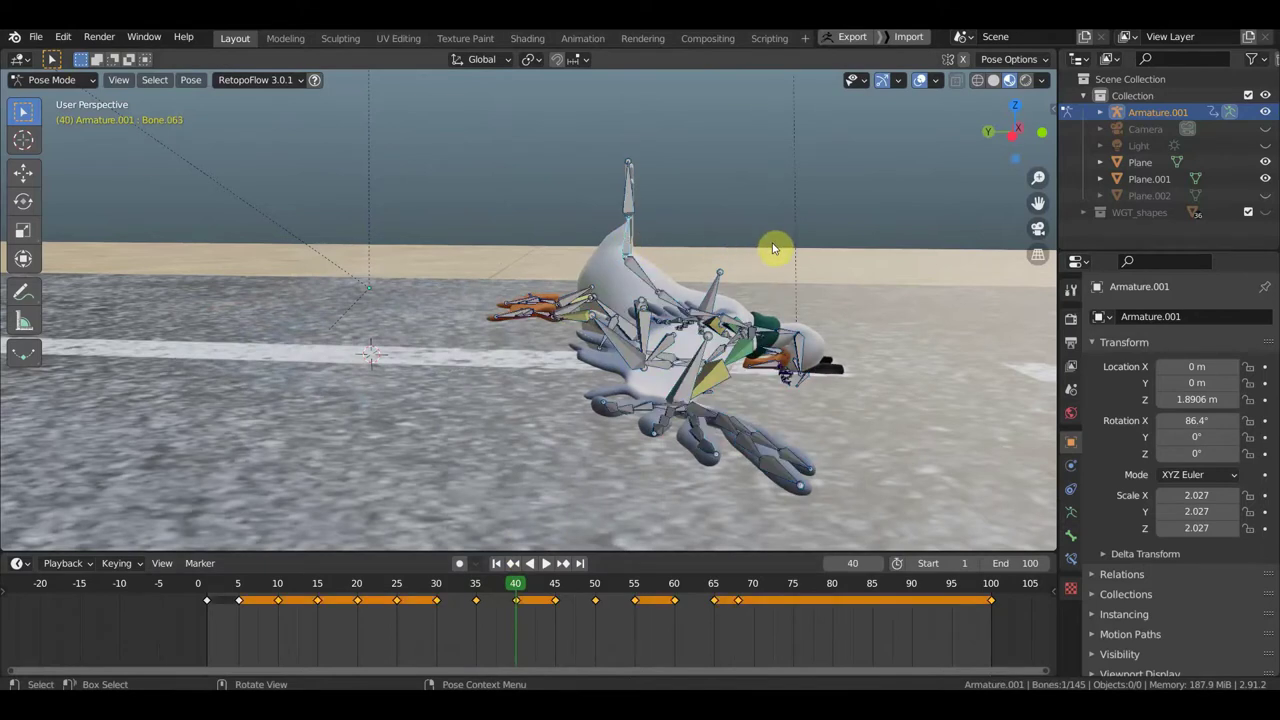
pyautogui.press('r')
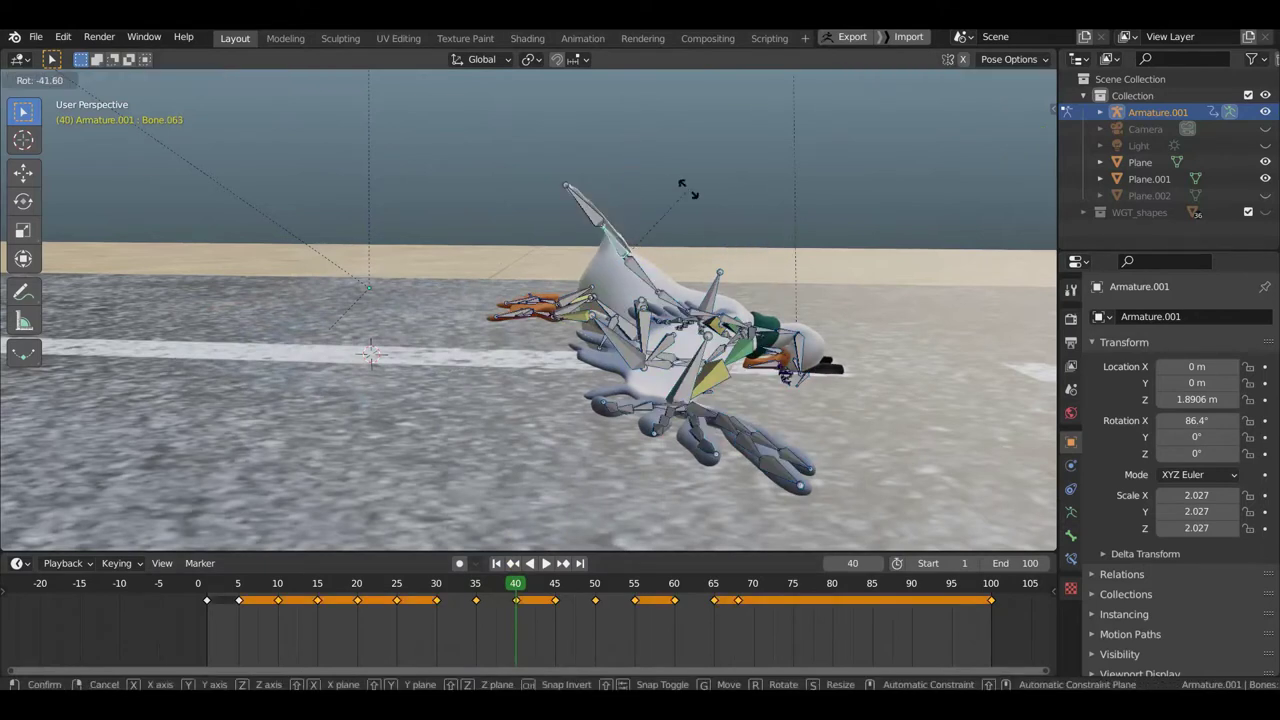
pyautogui.click(667, 190)
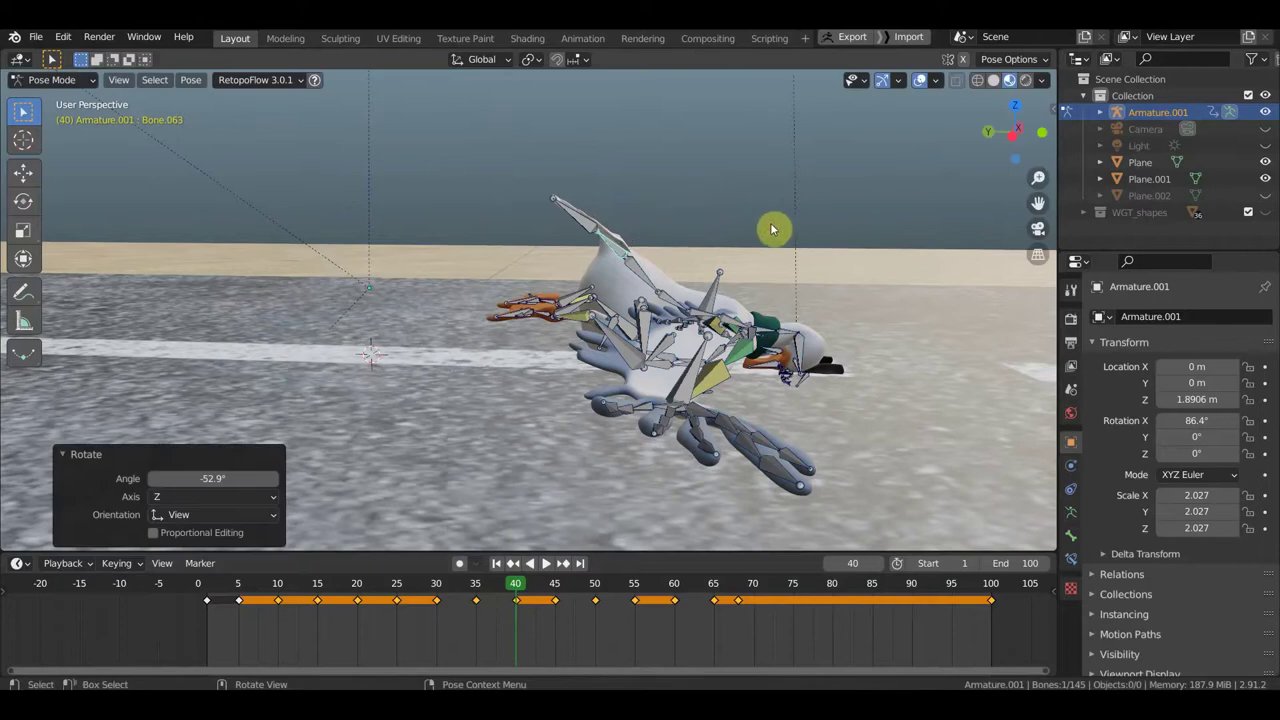
pyautogui.press('a')
pyautogui.press('i')
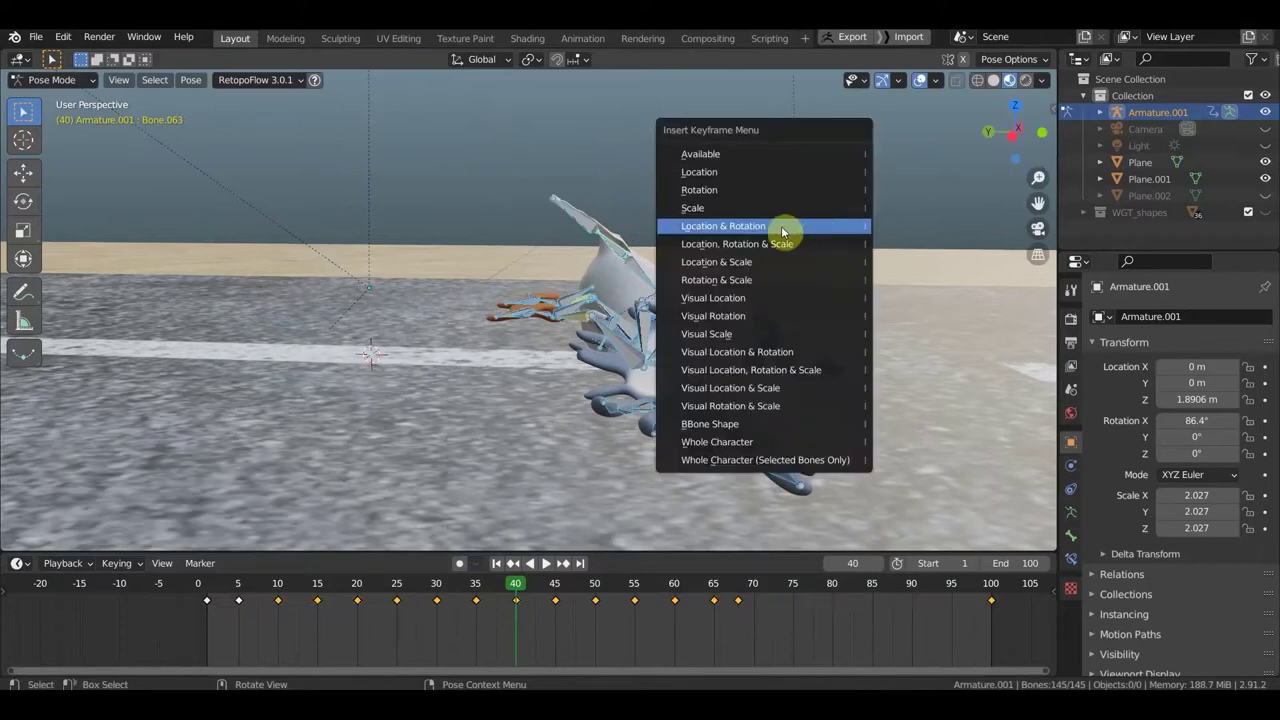
pyautogui.click(781, 226)
pyautogui.click(557, 585)
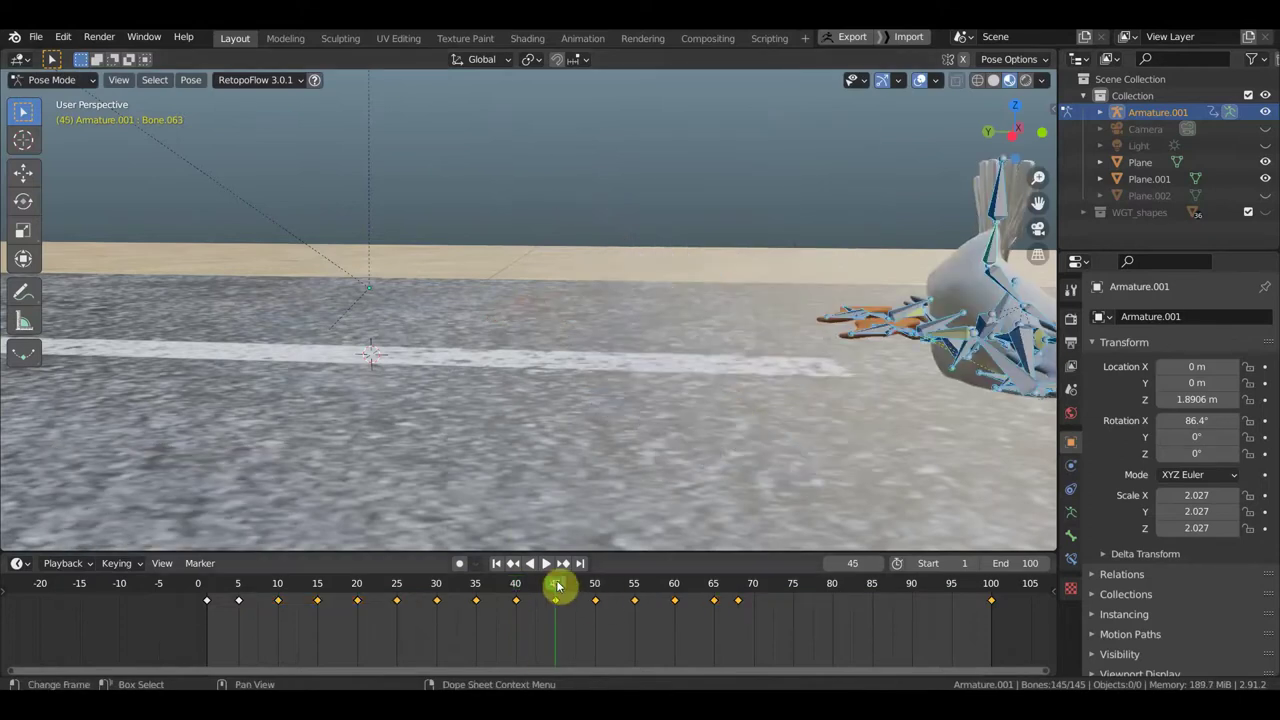
# Step: At frame 50, select Bone.175 near the rider and rotate it 42.3° in front view
pyautogui.moveTo(910, 336)
pyautogui.mouseDown(button='middle')
pyautogui.moveTo(115, 302)
pyautogui.moveTo(1066, 286)
pyautogui.mouseUp(button='middle')
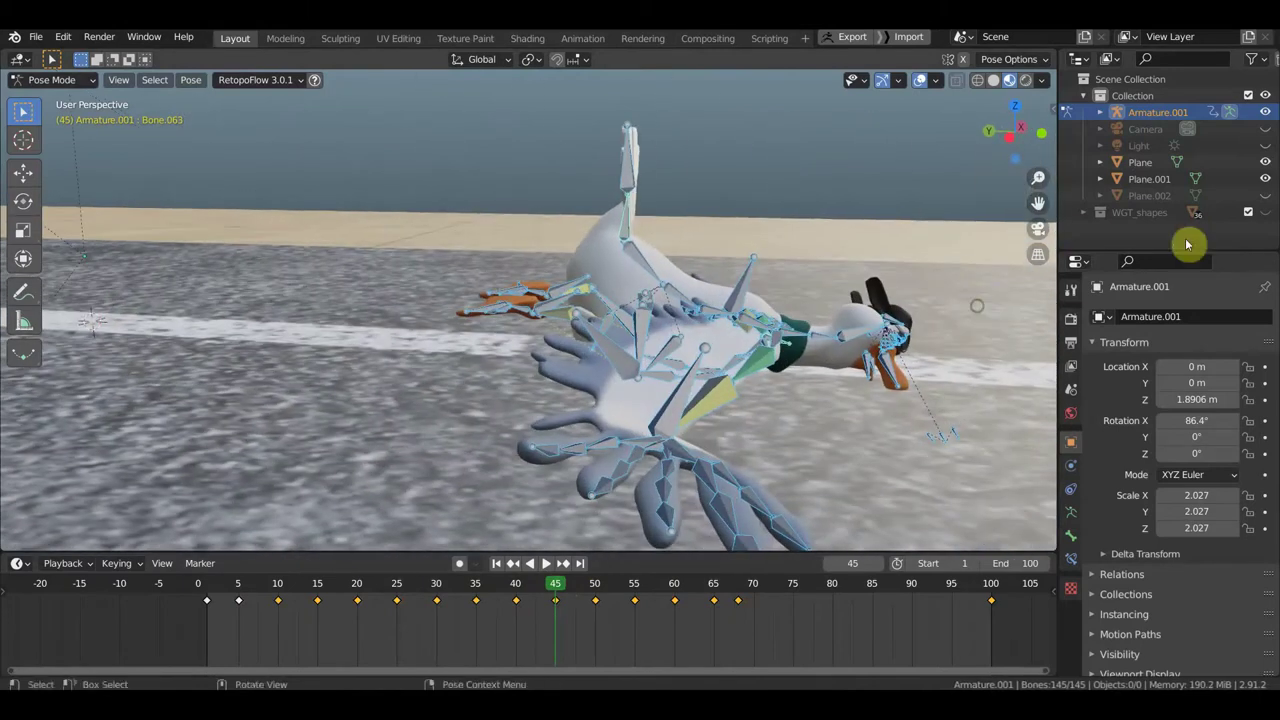
pyautogui.moveTo(838, 389); pyautogui.dragTo(245, 369, button='middle')
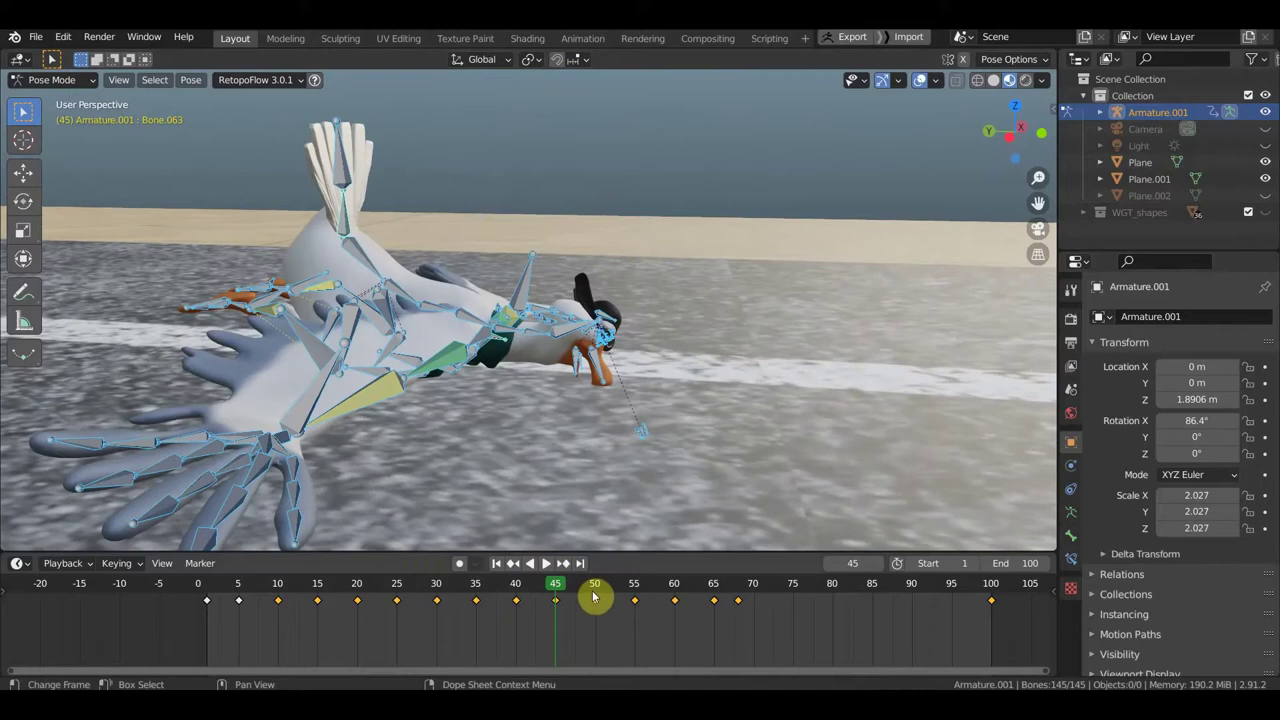
pyautogui.click(598, 590)
pyautogui.moveTo(721, 451)
pyautogui.mouseDown(button='middle')
pyautogui.moveTo(541, 383)
pyautogui.moveTo(80, 350)
pyautogui.moveTo(571, 343)
pyautogui.moveTo(457, 337)
pyautogui.moveTo(551, 349)
pyautogui.mouseUp(button='middle')
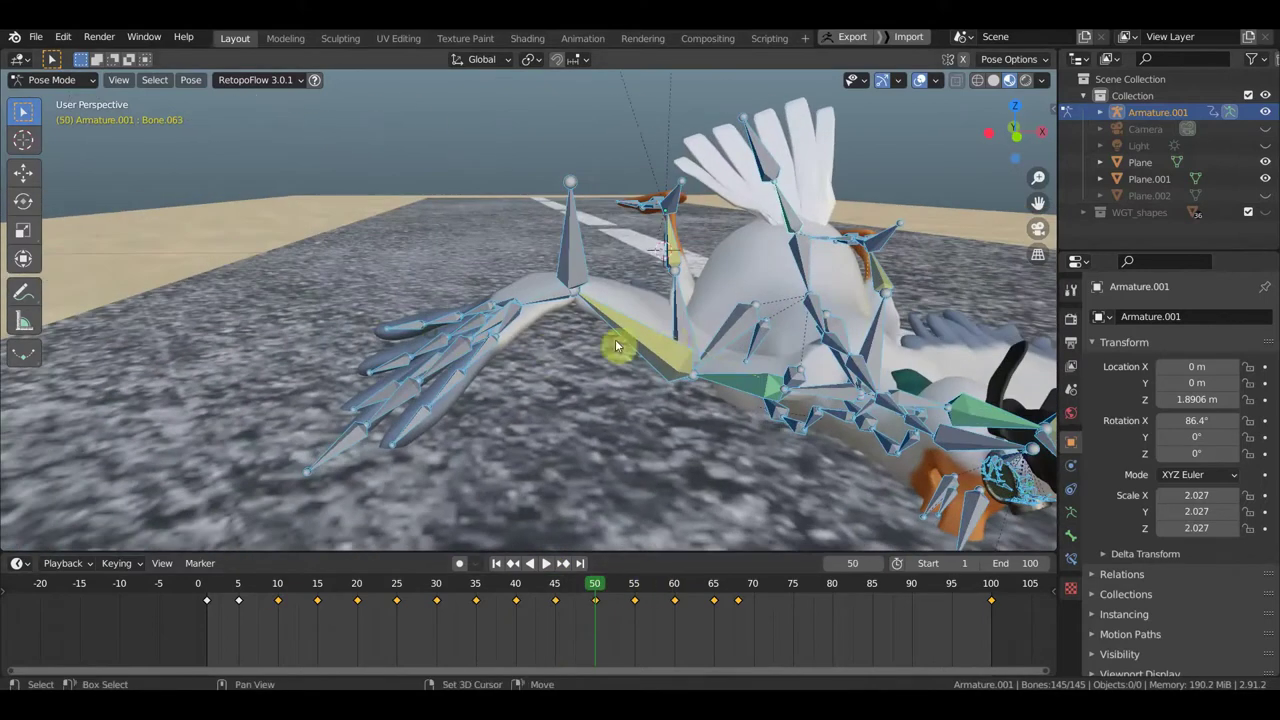
pyautogui.moveTo(735, 289)
pyautogui.mouseDown(button='middle')
pyautogui.moveTo(423, 94)
pyautogui.moveTo(457, 129)
pyautogui.moveTo(705, 142)
pyautogui.moveTo(689, 183)
pyautogui.moveTo(874, 203)
pyautogui.mouseUp(button='middle')
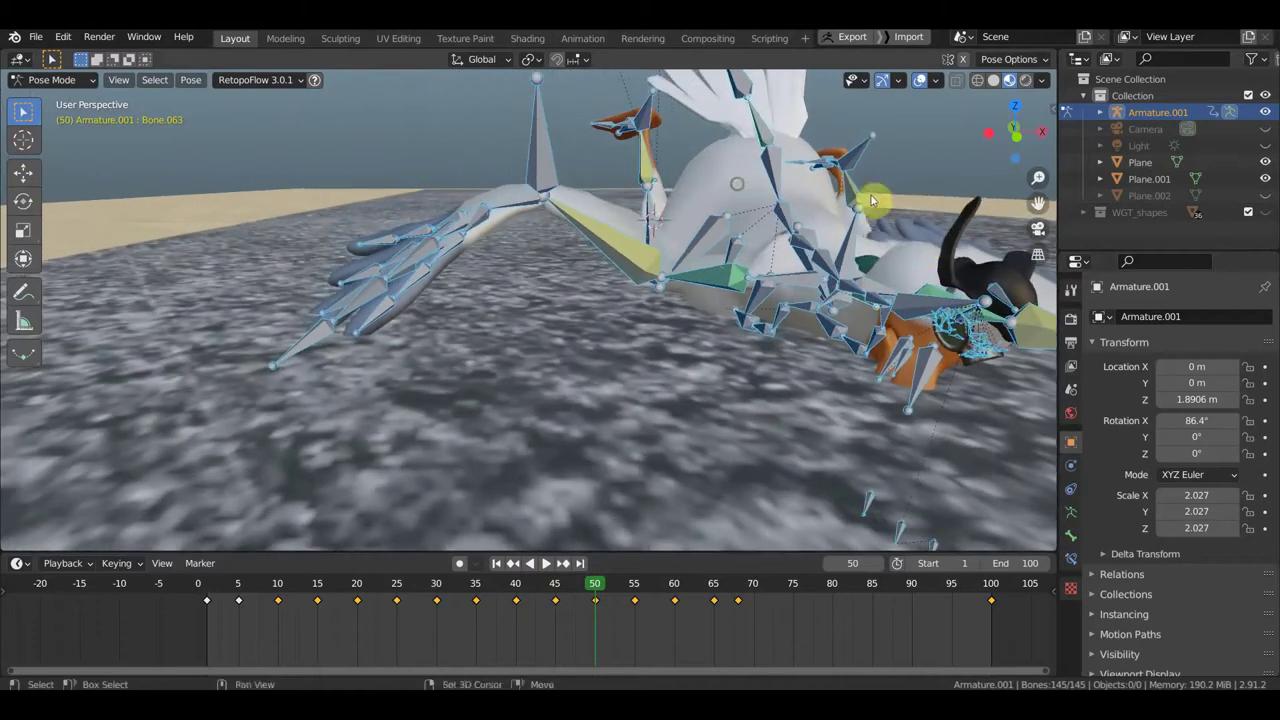
pyautogui.click(913, 337)
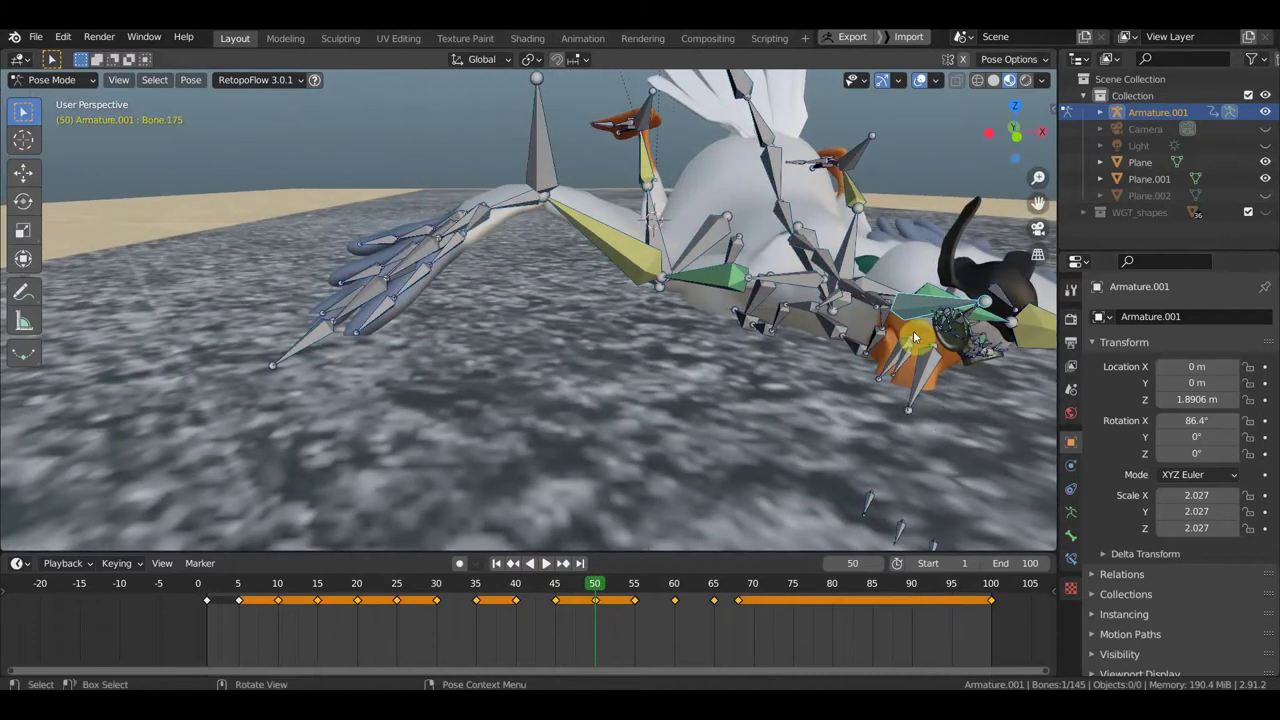
pyautogui.press('KP_1')
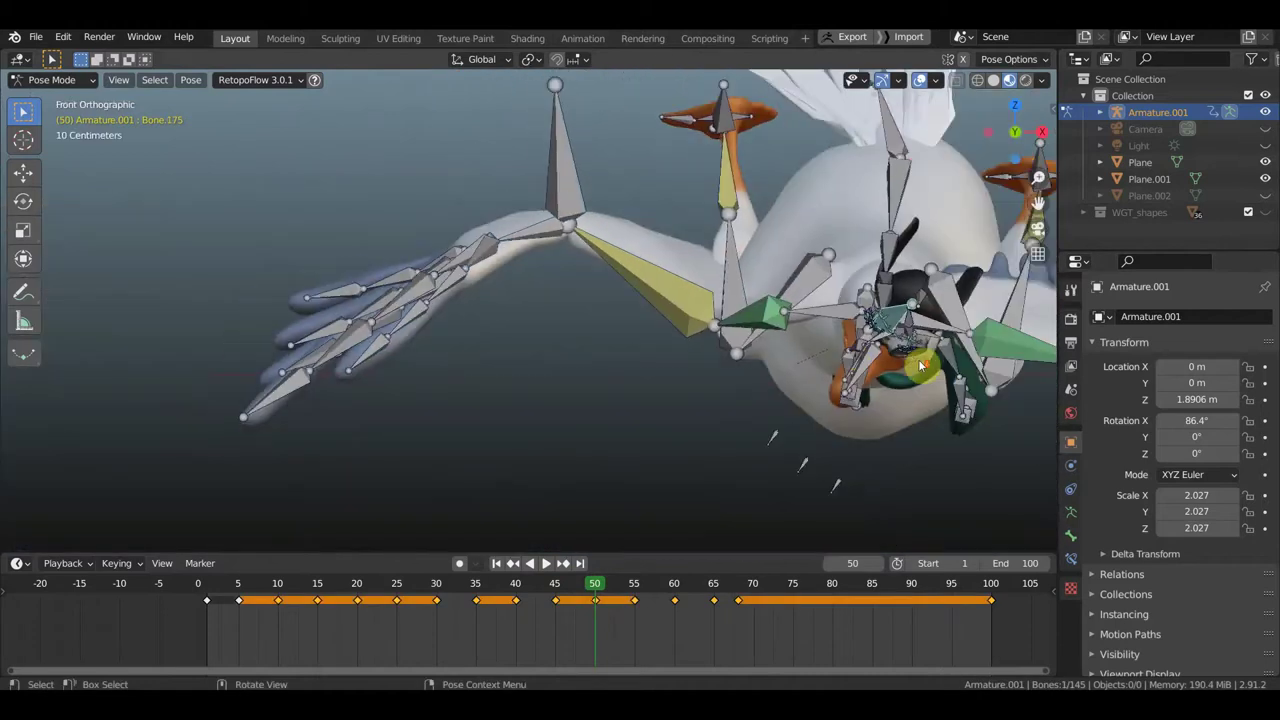
pyautogui.scroll(-1, 938, 366)
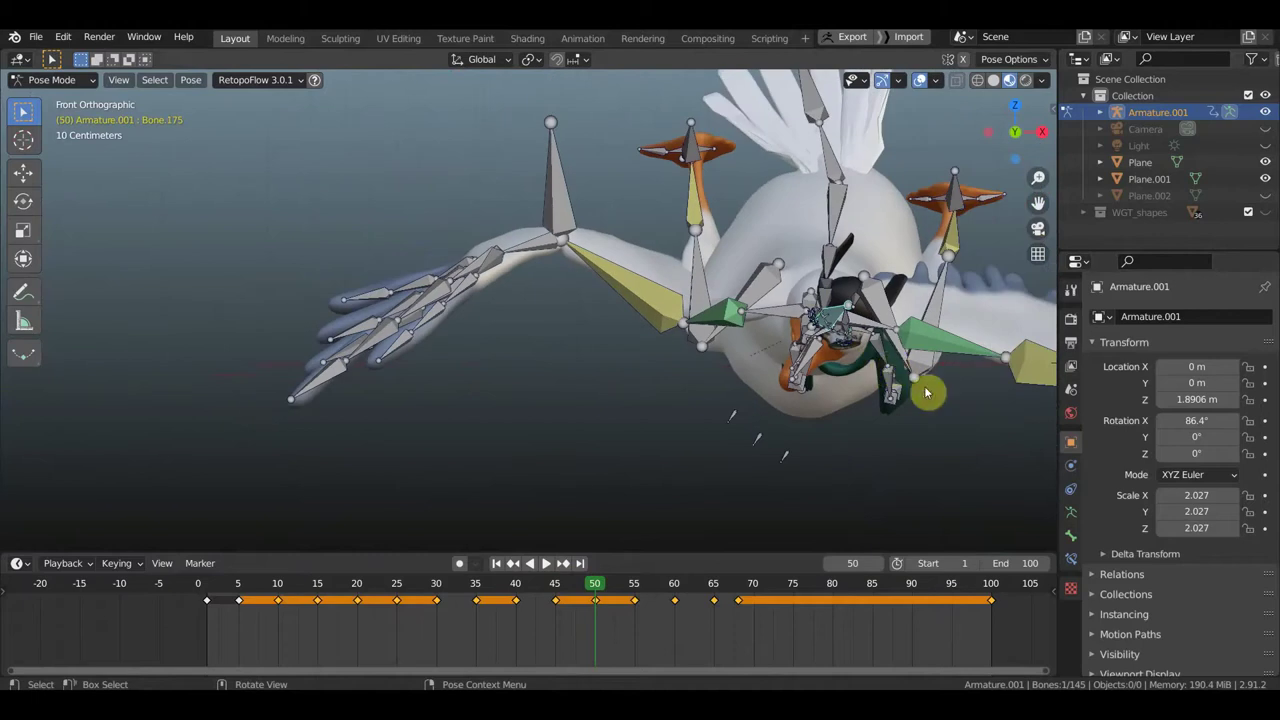
pyautogui.press('r')
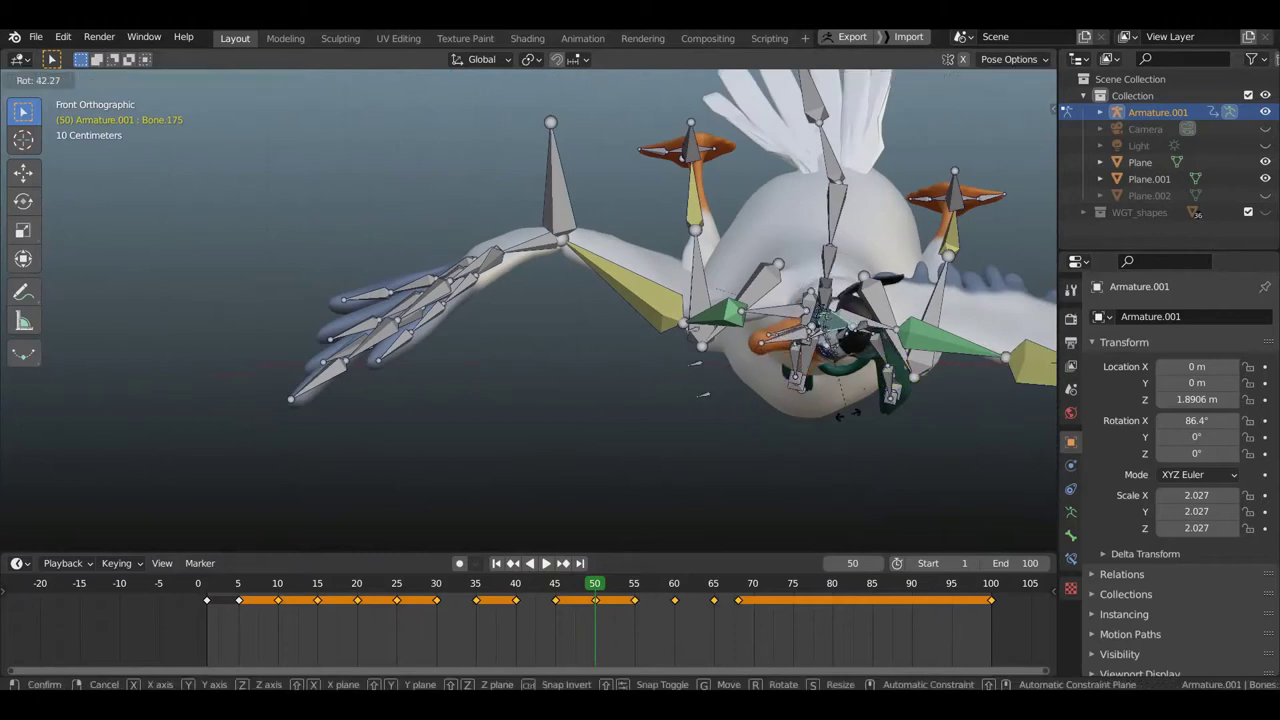
pyautogui.click(848, 416)
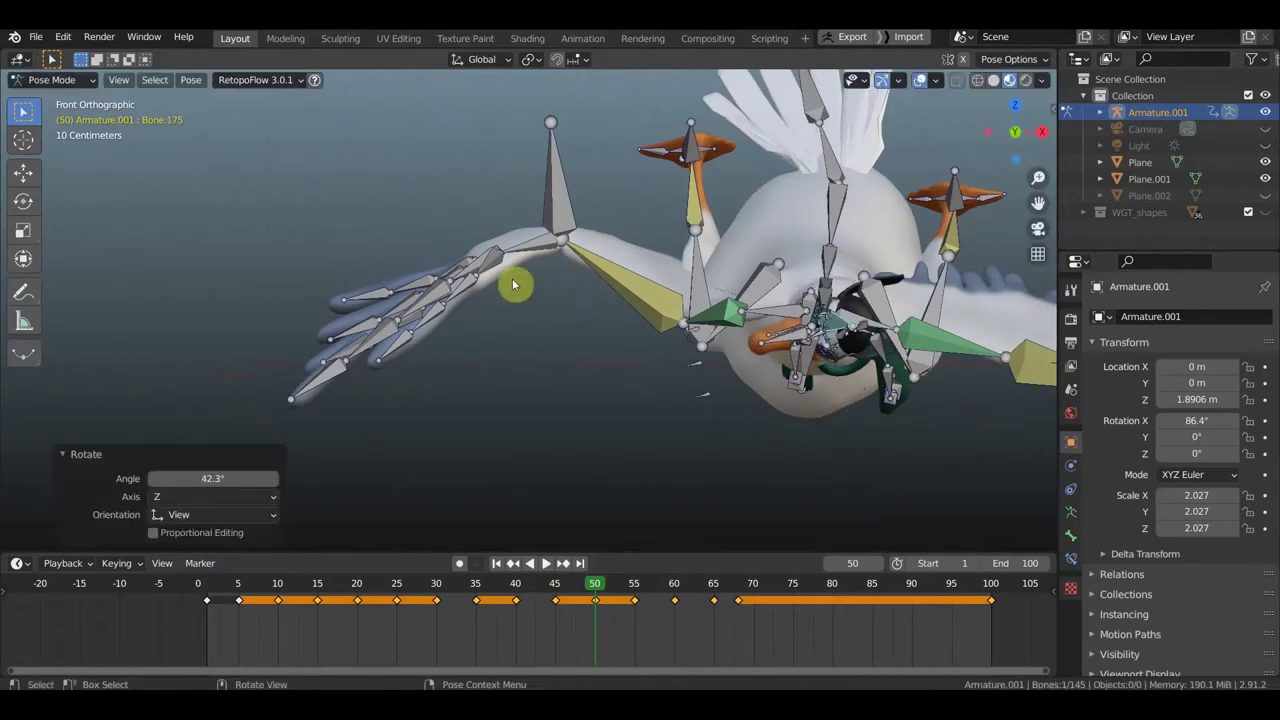
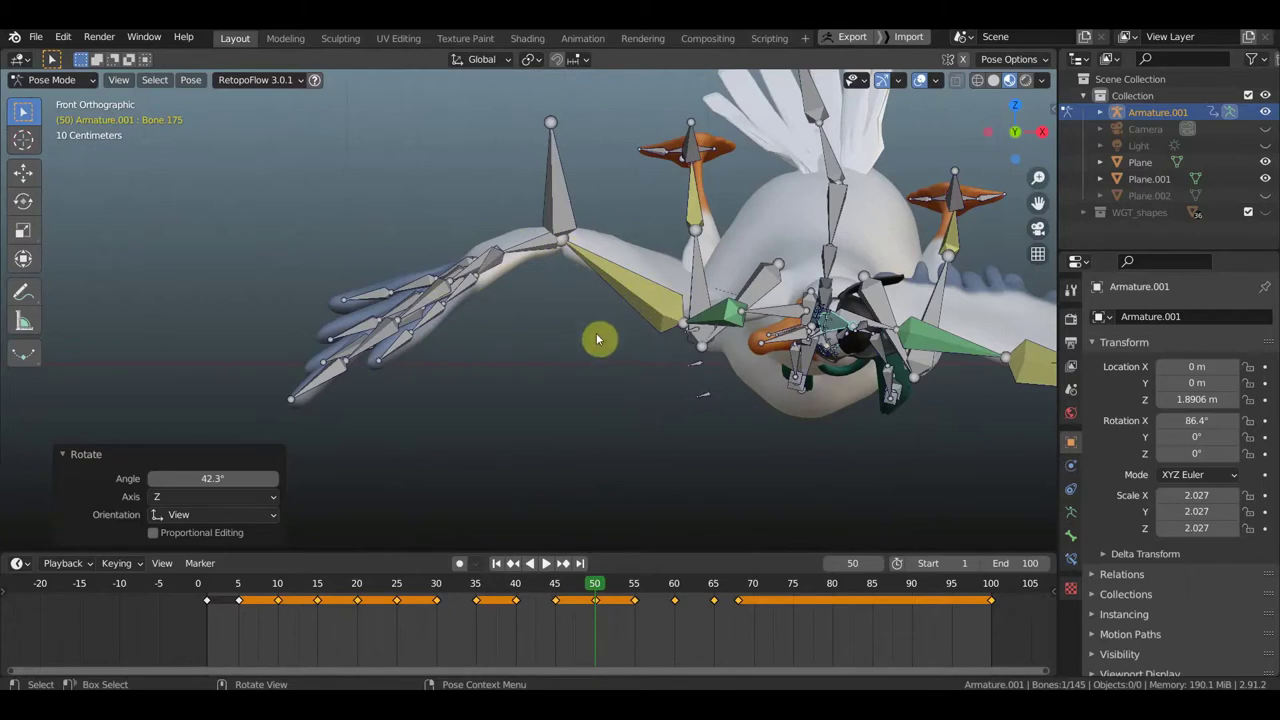
# Step: Key location and rotation on all bird bones at frame 50
pyautogui.press('a')
pyautogui.press('i')
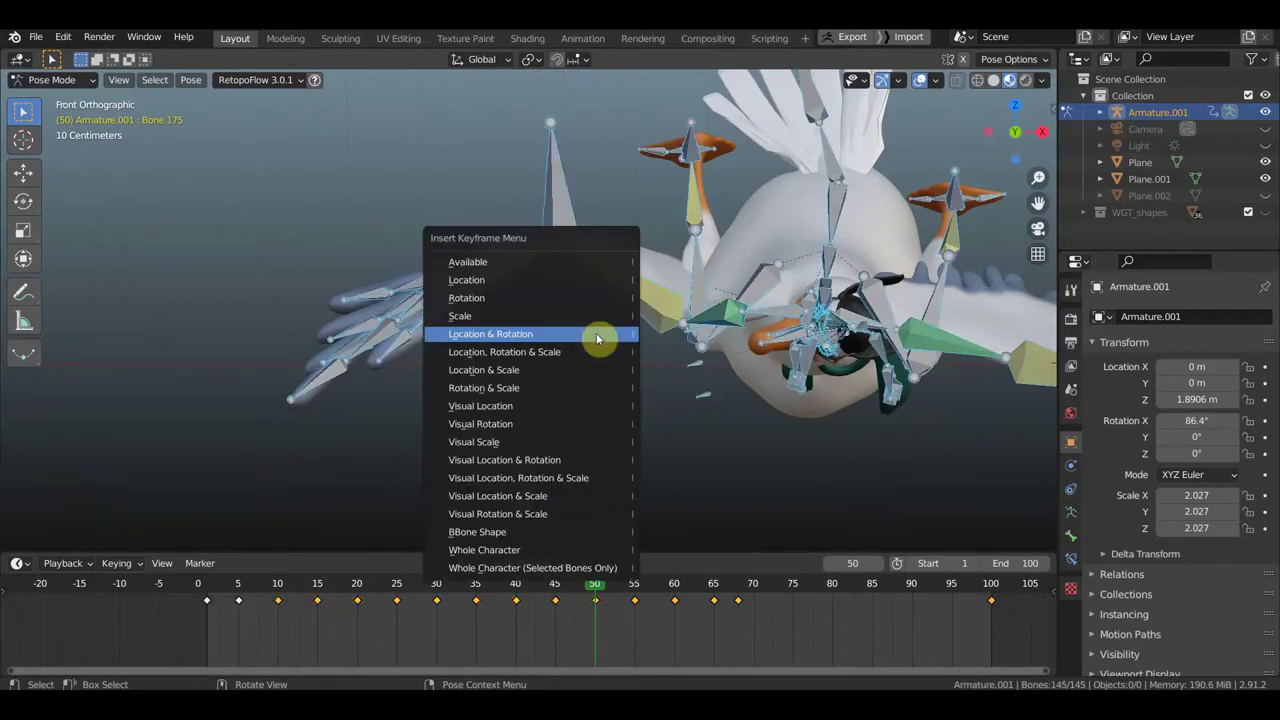
pyautogui.click(597, 339)
pyautogui.moveTo(597, 339)
pyautogui.mouseDown(button='middle')
pyautogui.moveTo(710, 350)
pyautogui.moveTo(208, 366)
pyautogui.moveTo(257, 357)
pyautogui.moveTo(306, 377)
pyautogui.mouseUp(button='middle')
pyautogui.scroll(2, 708, 350)
# Step: Rotate the near wing's six wing-tip bones 22.4° and key location and rotation for all bones
pyautogui.press('b')
pyautogui.moveTo(390, 397); pyautogui.dragTo(231, 300)
pyautogui.press('b')
pyautogui.moveTo(362, 386); pyautogui.dragTo(263, 311)
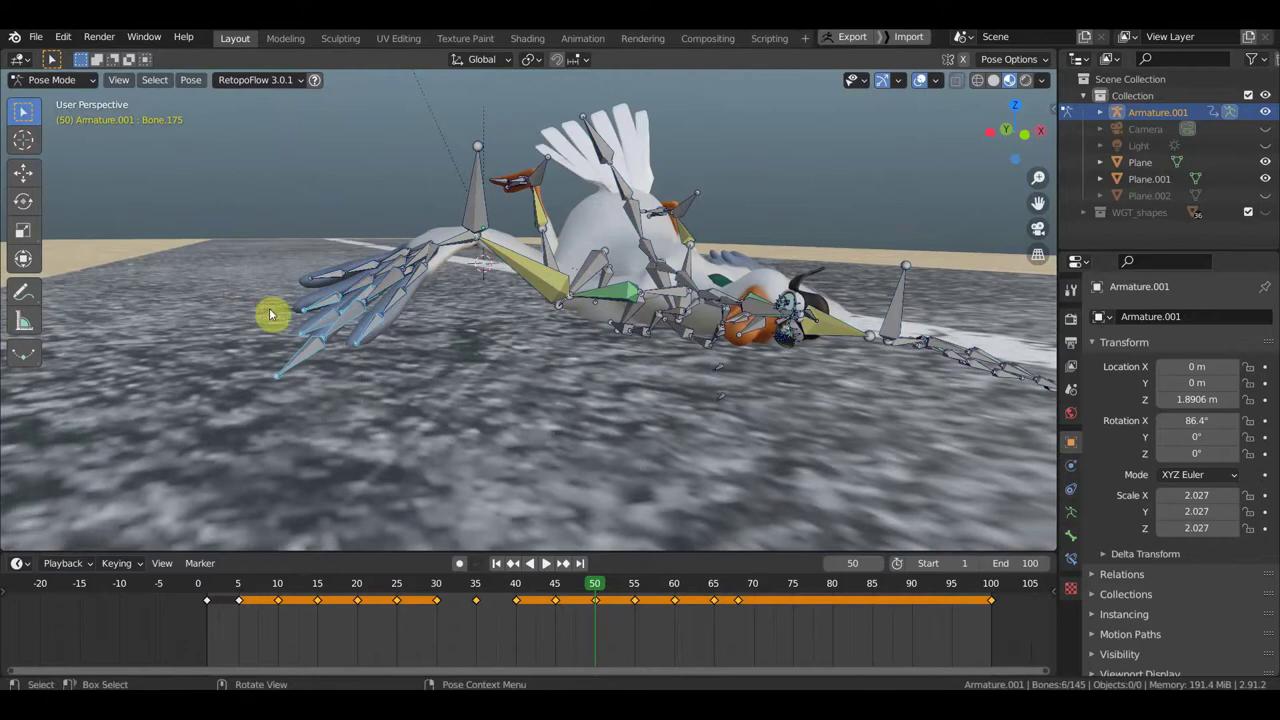
pyautogui.moveTo(486, 389); pyautogui.dragTo(450, 390, button='middle')
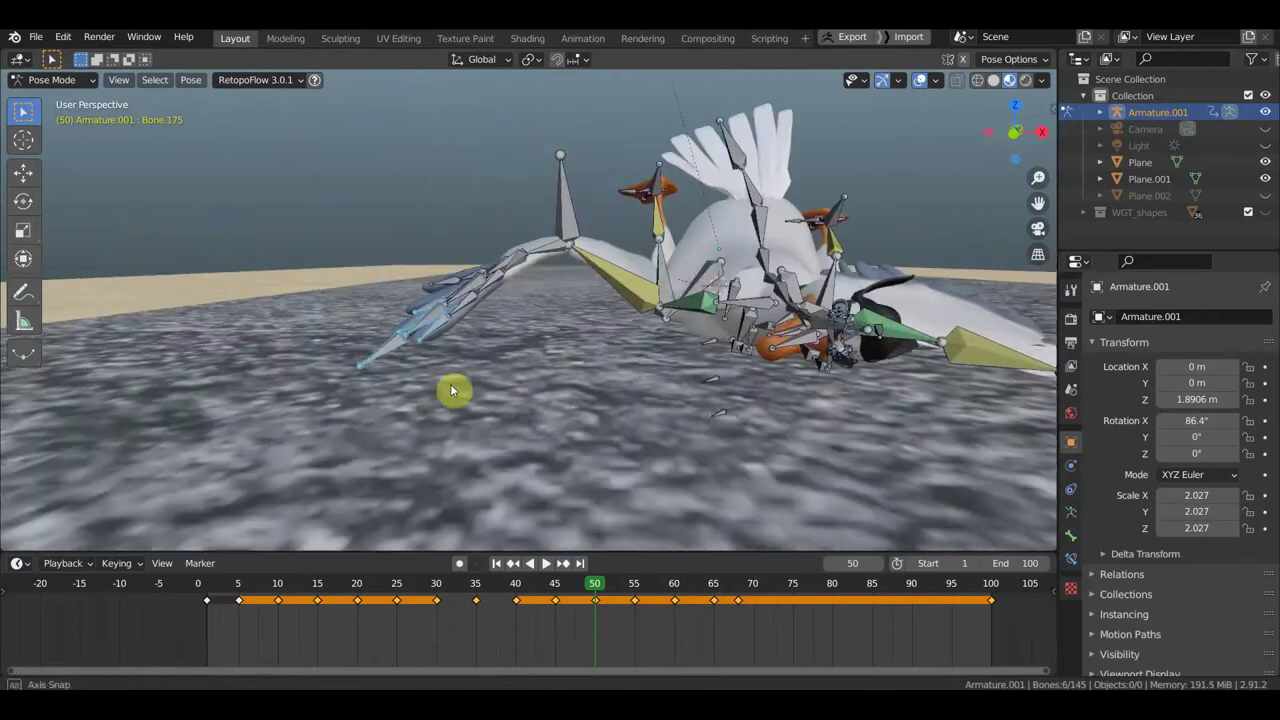
pyautogui.press('r')
pyautogui.click(519, 375)
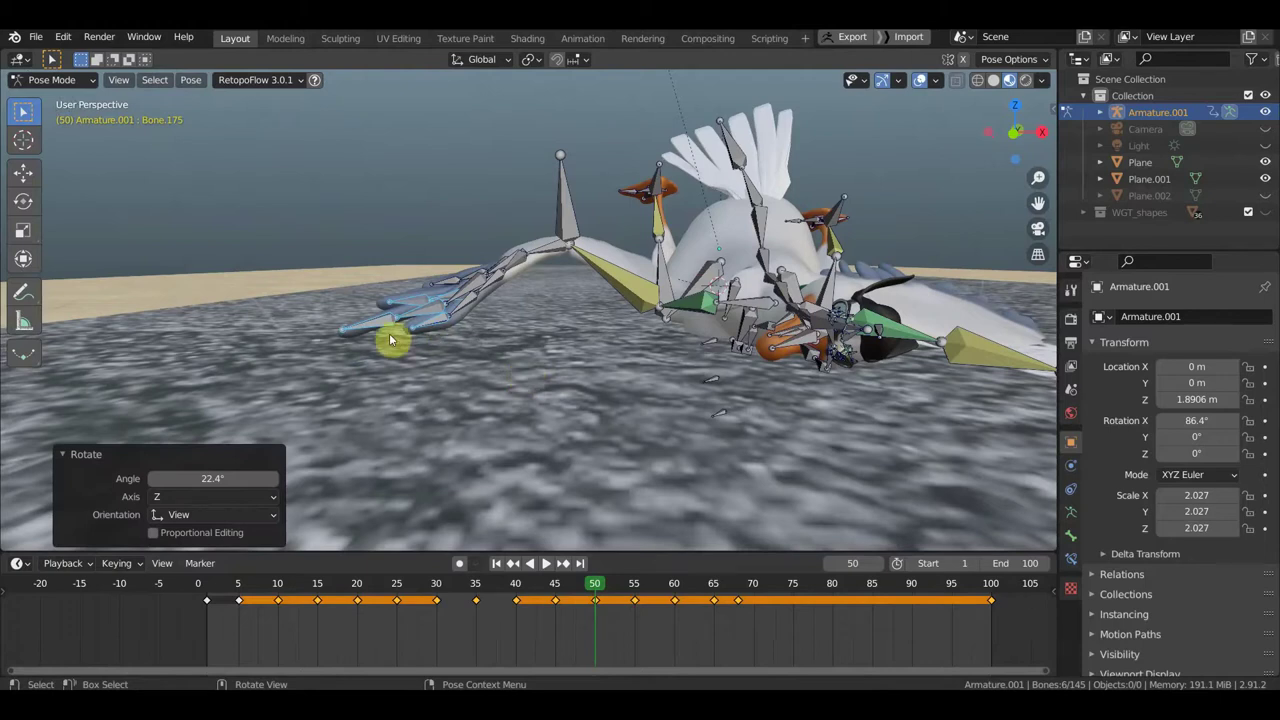
pyautogui.press('a')
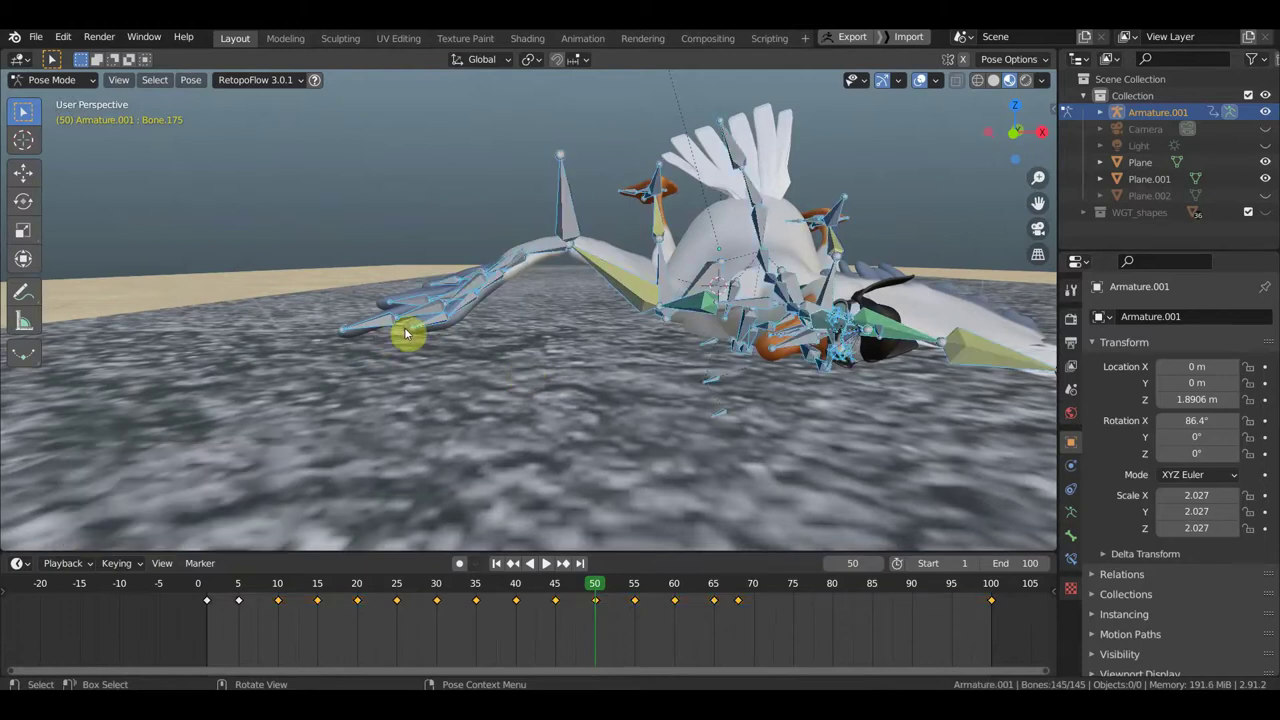
pyautogui.press('i')
pyautogui.click(407, 333)
# Step: Lift and rotate the far wing's Bone.069, rotate its feather bones -13.8°, and key all bones
pyautogui.moveTo(522, 354)
pyautogui.mouseDown(button='middle')
pyautogui.moveTo(24, 320)
pyautogui.moveTo(79, 322)
pyautogui.mouseUp(button='middle')
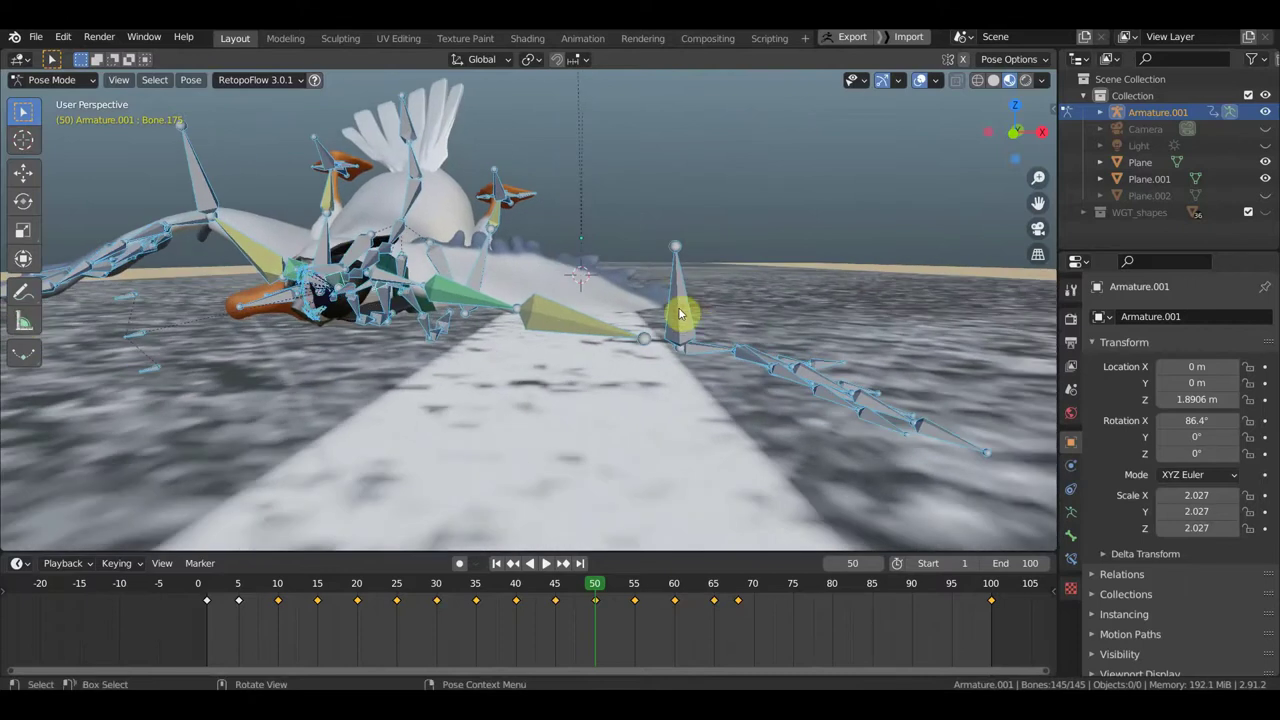
pyautogui.moveTo(679, 313); pyautogui.dragTo(679, 270)
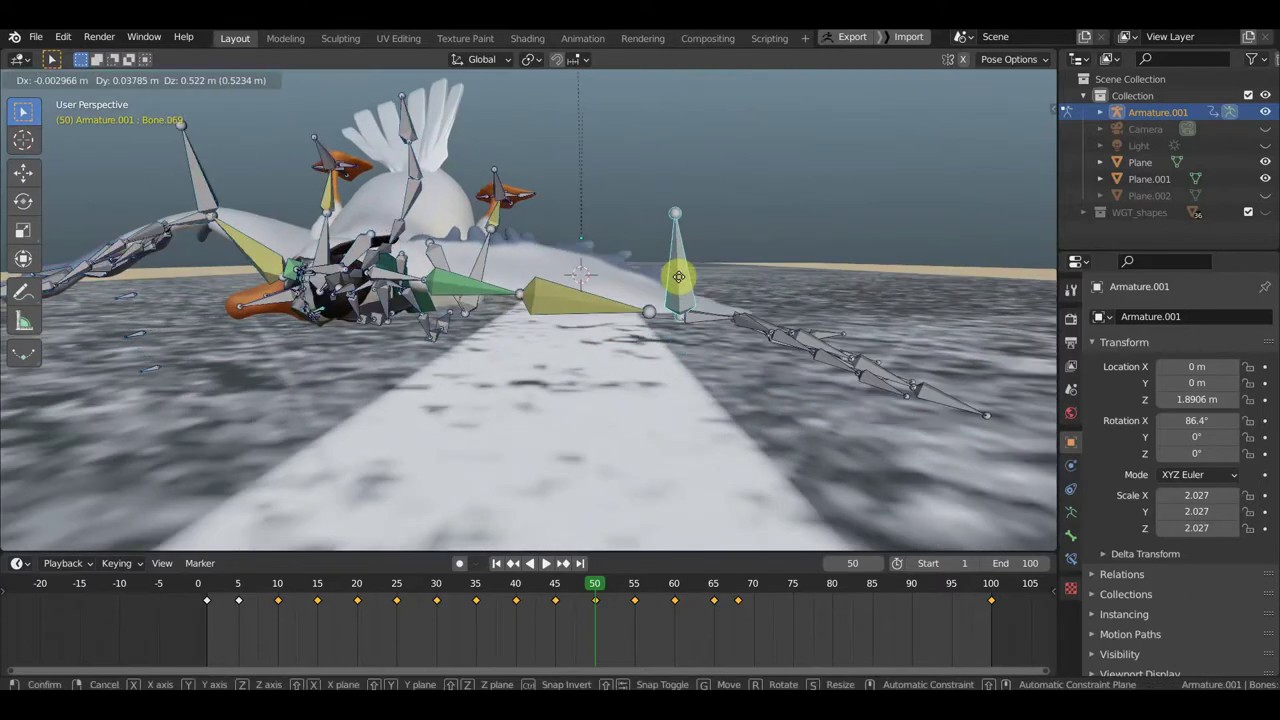
pyautogui.press('r')
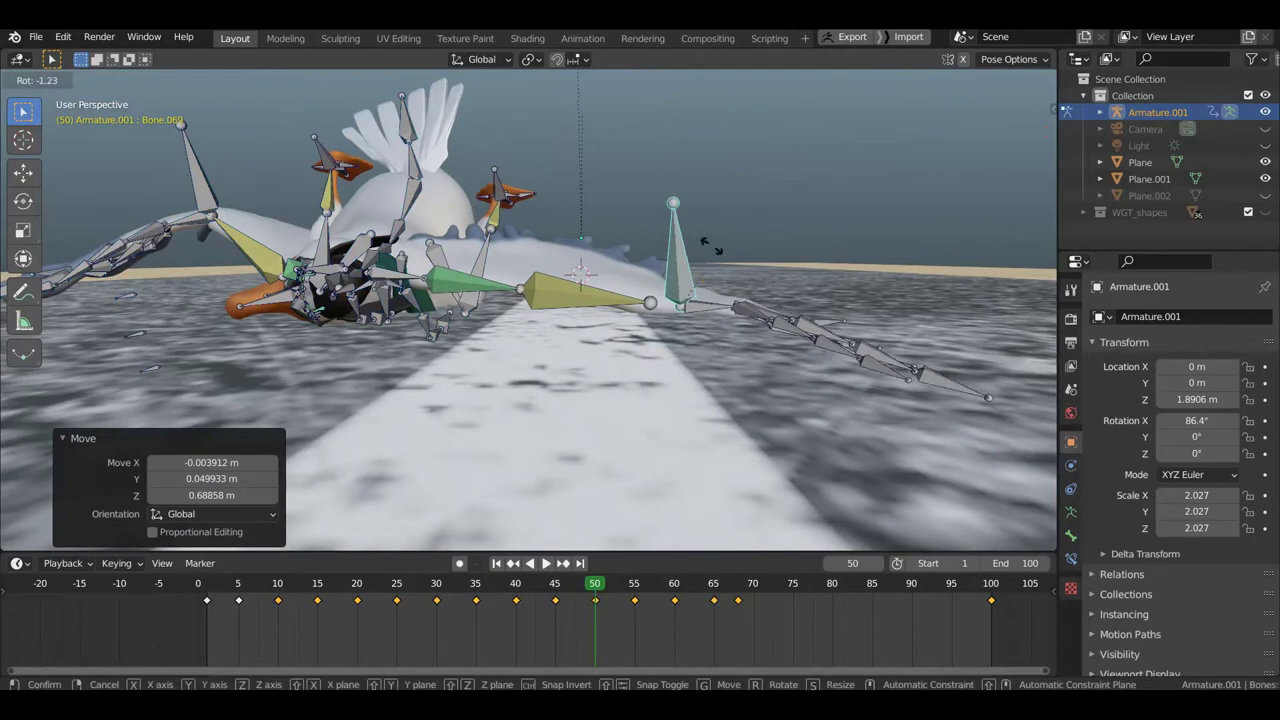
pyautogui.click(709, 220)
pyautogui.press('b')
pyautogui.moveTo(1005, 367); pyautogui.dragTo(882, 222)
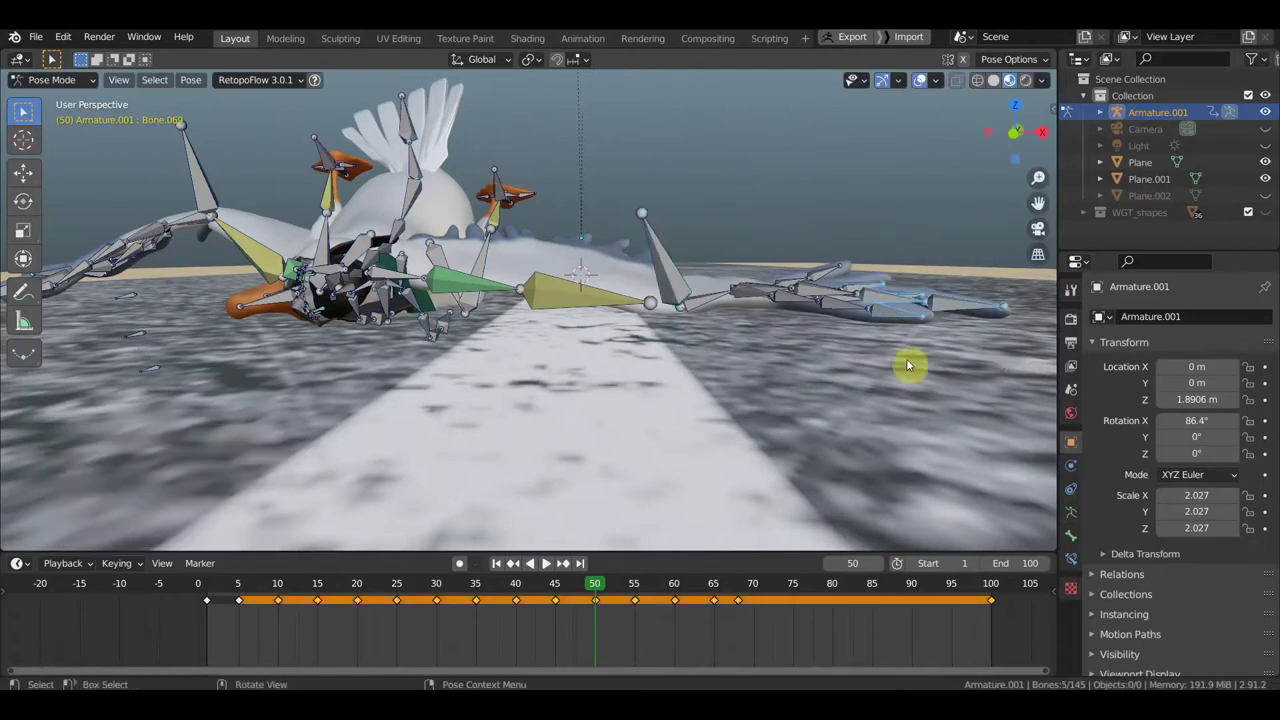
pyautogui.moveTo(940, 387); pyautogui.dragTo(783, 217)
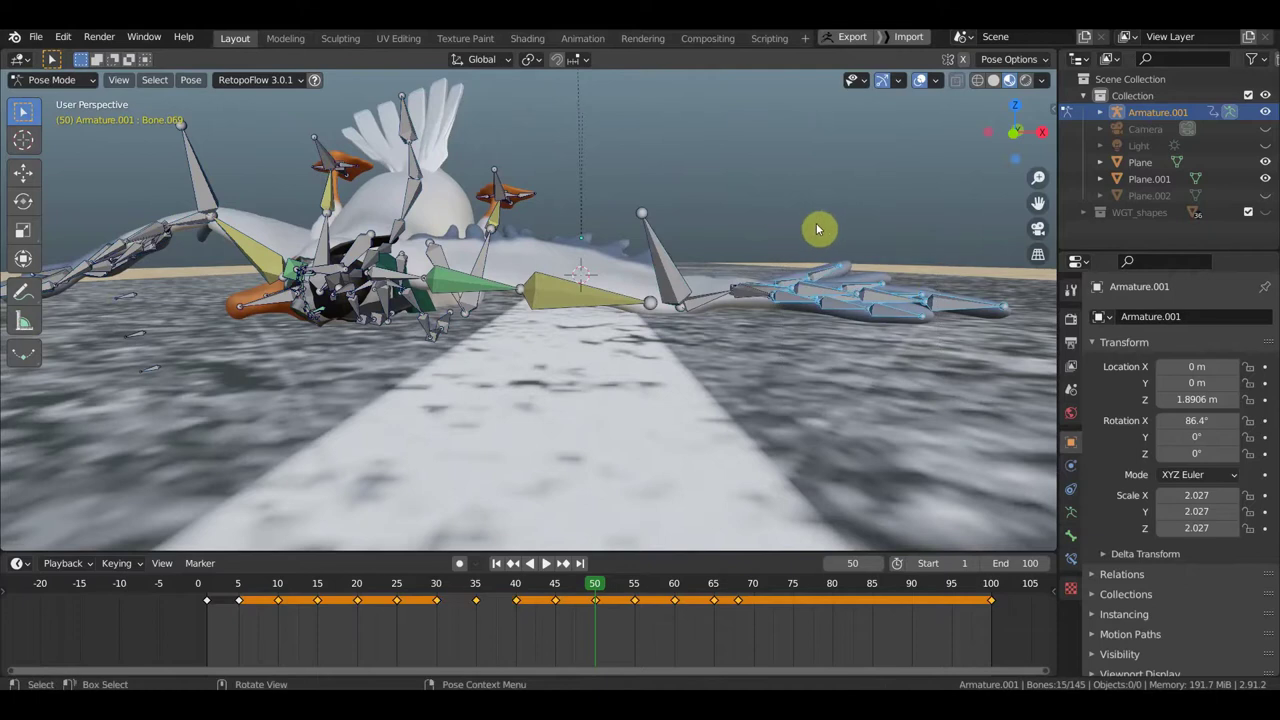
pyautogui.press('r')
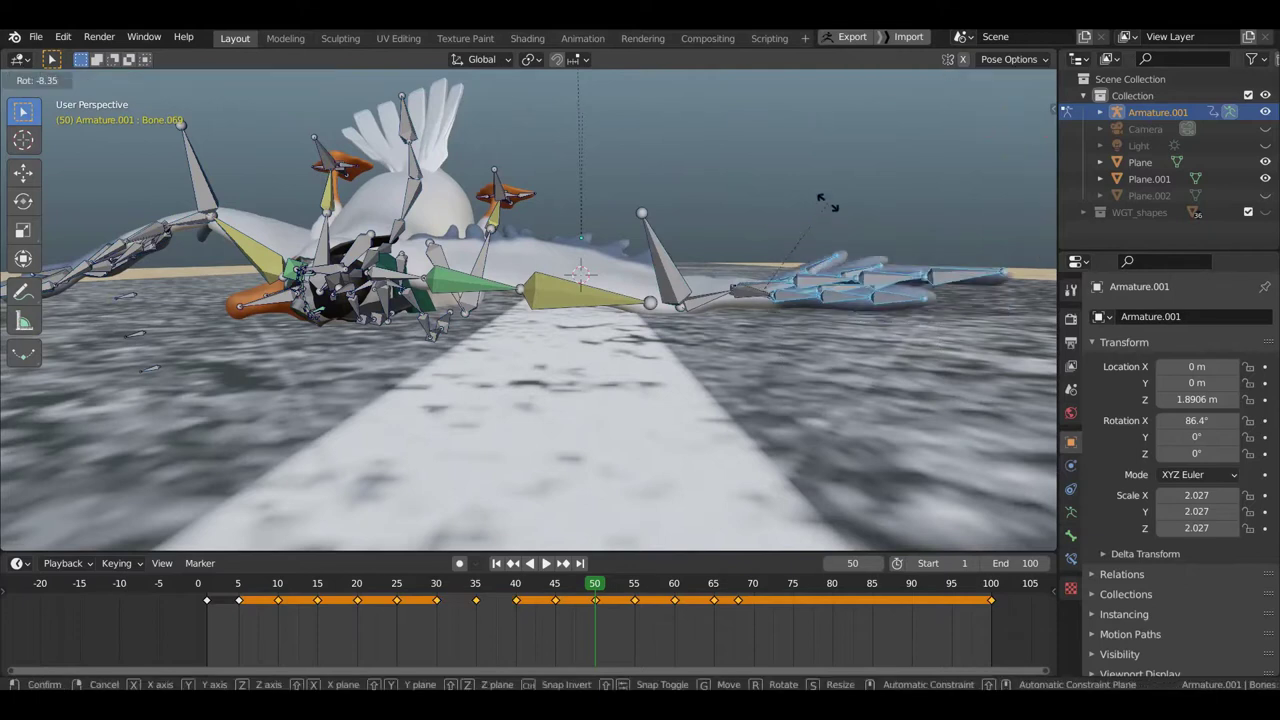
pyautogui.click(834, 206)
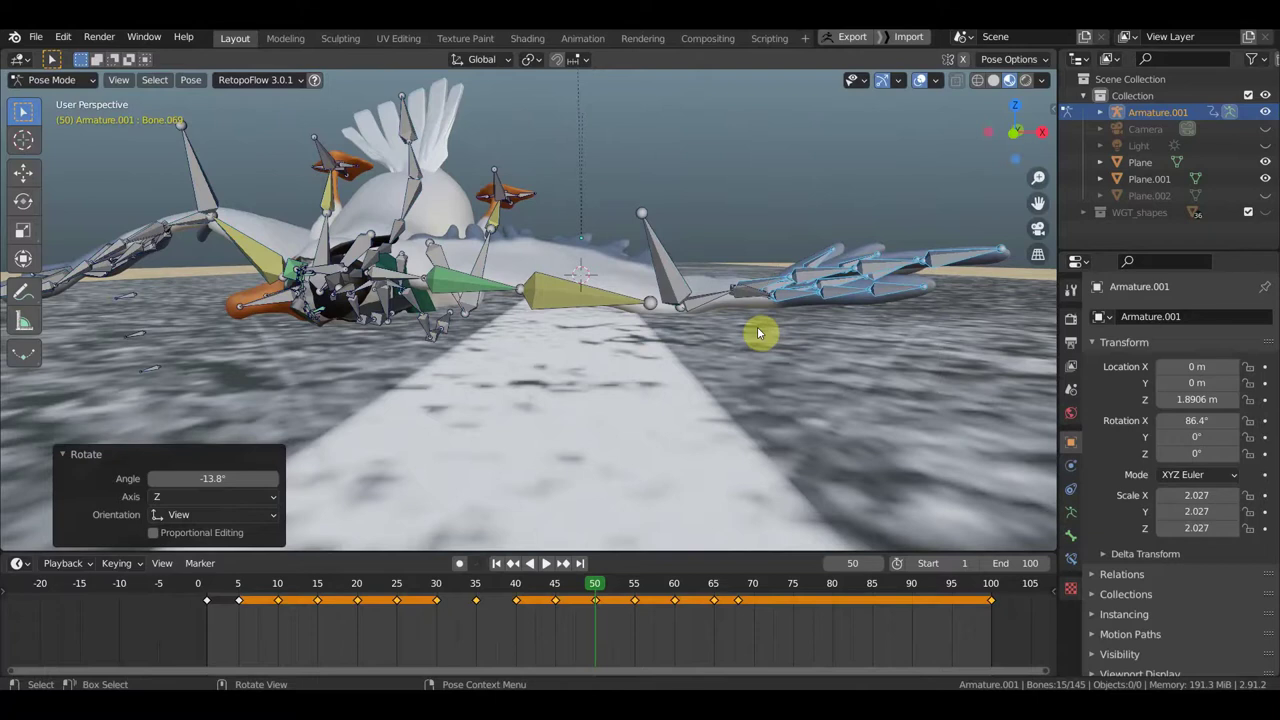
pyautogui.press('a')
pyautogui.press('i')
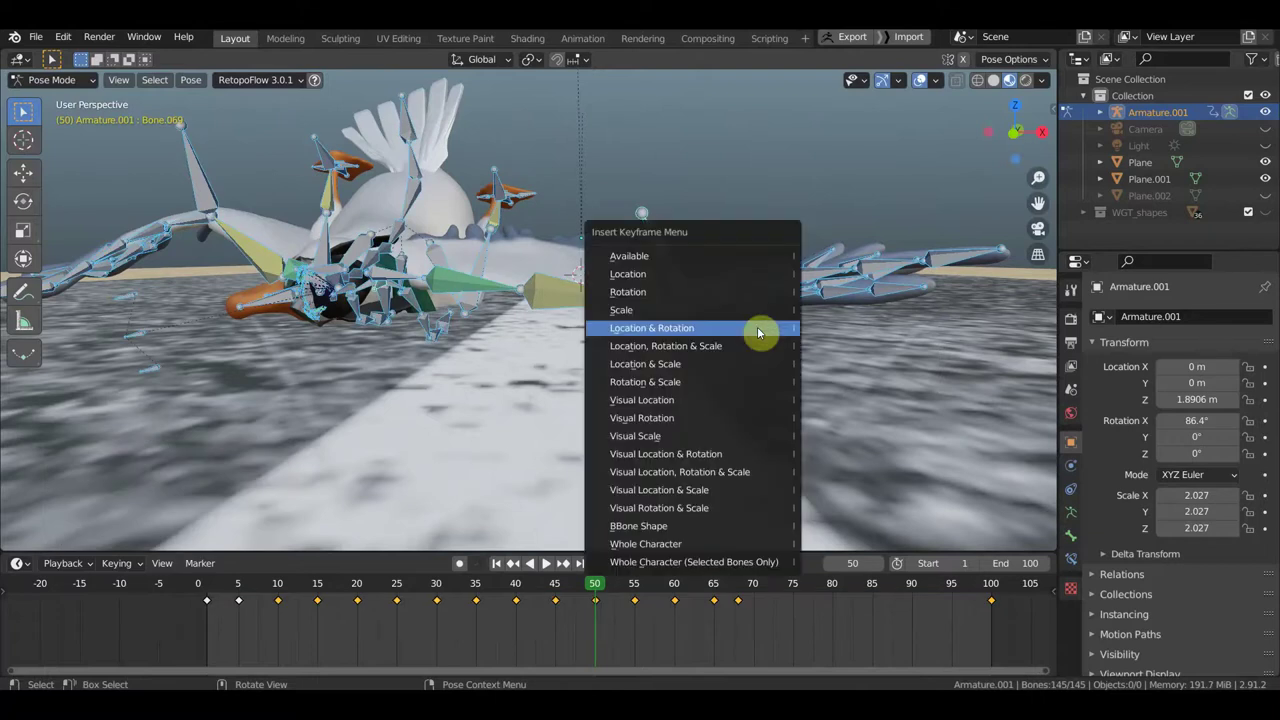
pyautogui.click(757, 331)
# Step: At frame 55, move several bones of the second armature into new positions
pyautogui.moveTo(601, 588); pyautogui.dragTo(637, 591)
pyautogui.moveTo(577, 466)
pyautogui.mouseDown(button='middle')
pyautogui.moveTo(571, 371)
pyautogui.moveTo(657, 385)
pyautogui.moveTo(629, 373)
pyautogui.mouseUp(button='middle')
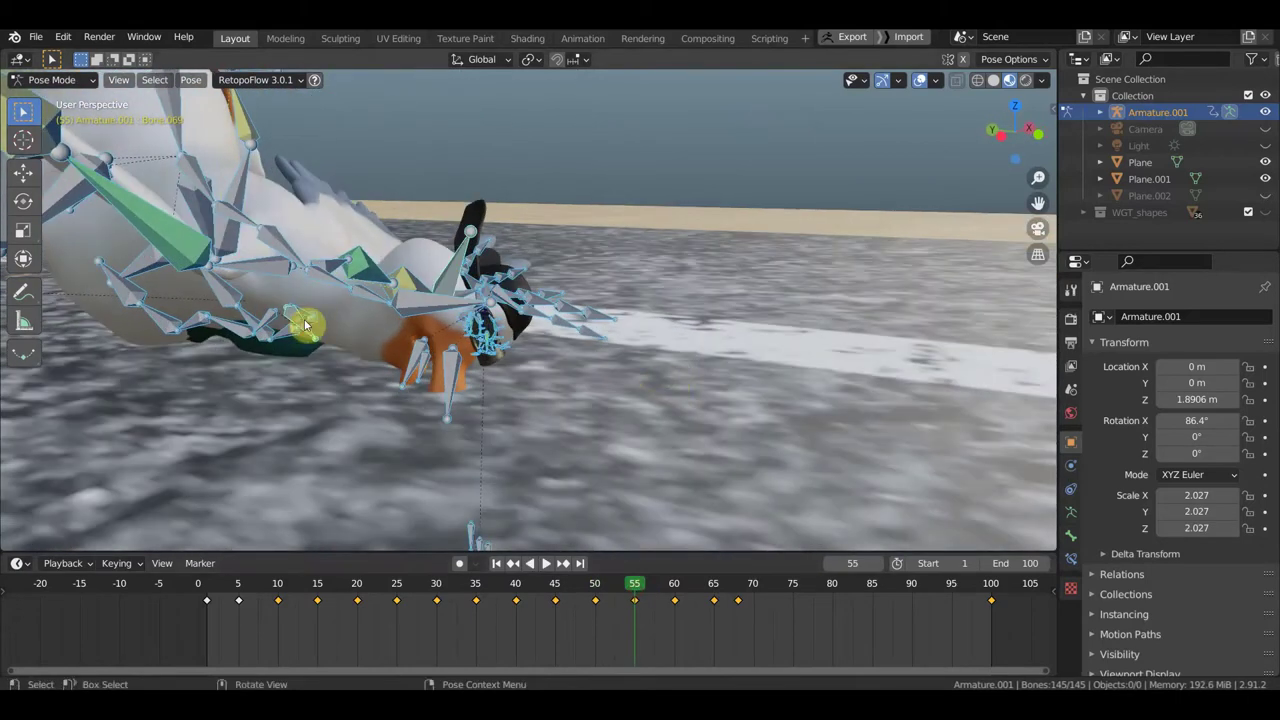
pyautogui.moveTo(337, 285); pyautogui.dragTo(423, 295)
pyautogui.moveTo(423, 295)
pyautogui.mouseDown(button='middle')
pyautogui.moveTo(396, 298)
pyautogui.moveTo(426, 286)
pyautogui.moveTo(437, 387)
pyautogui.moveTo(409, 394)
pyautogui.moveTo(509, 349)
pyautogui.moveTo(563, 286)
pyautogui.moveTo(569, 203)
pyautogui.moveTo(577, 217)
pyautogui.moveTo(703, 230)
pyautogui.mouseUp(button='middle')
pyautogui.press('g')
pyautogui.click(422, 285)
pyautogui.press('g')
pyautogui.click(485, 353)
pyautogui.press('g')
pyautogui.click(580, 195)
pyautogui.press('g')
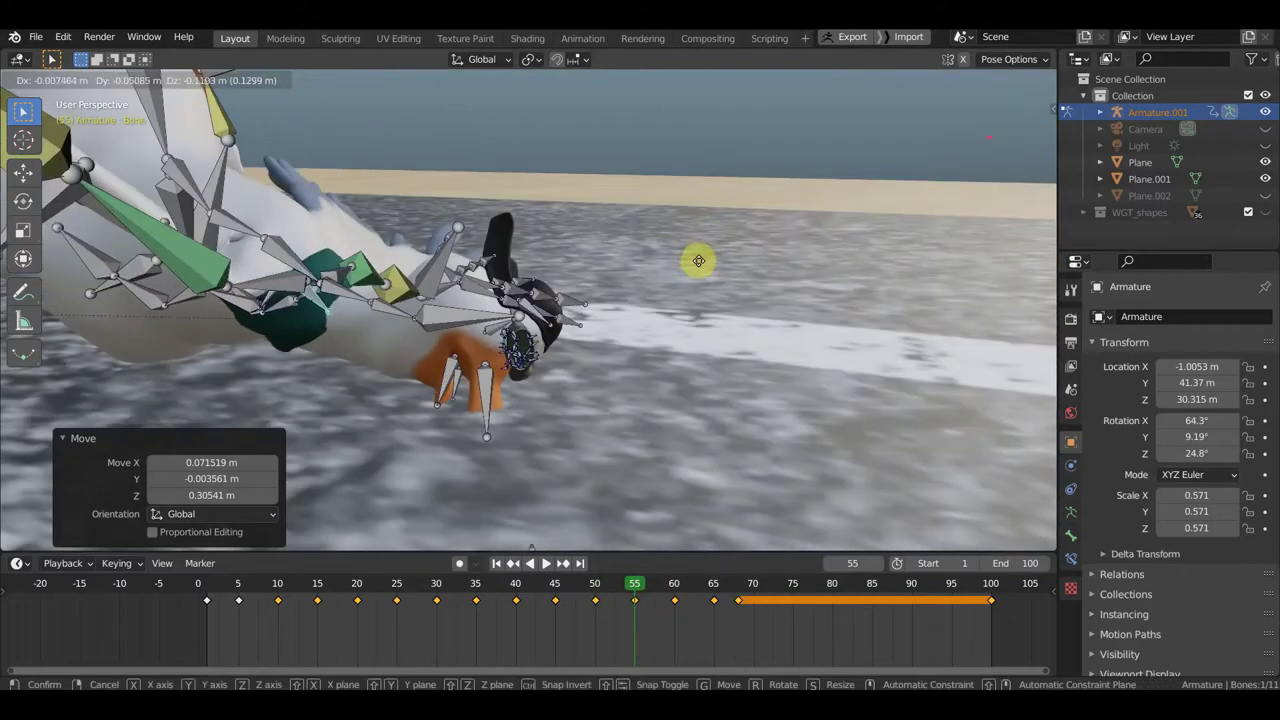
pyautogui.click(701, 267)
# Step: Rotate the arm bones -13.2° and shift them, then rotate other bones 4.64° and -45°
pyautogui.moveTo(706, 266); pyautogui.dragTo(740, 266, button='middle')
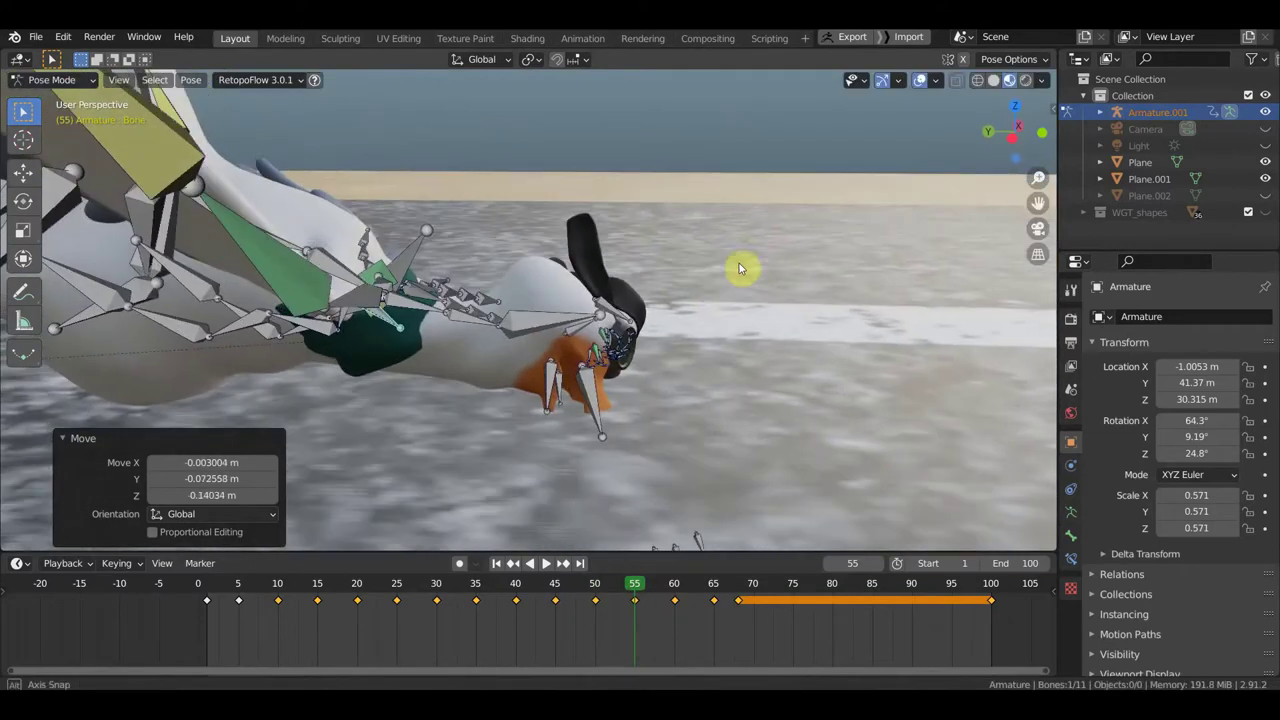
pyautogui.press('r')
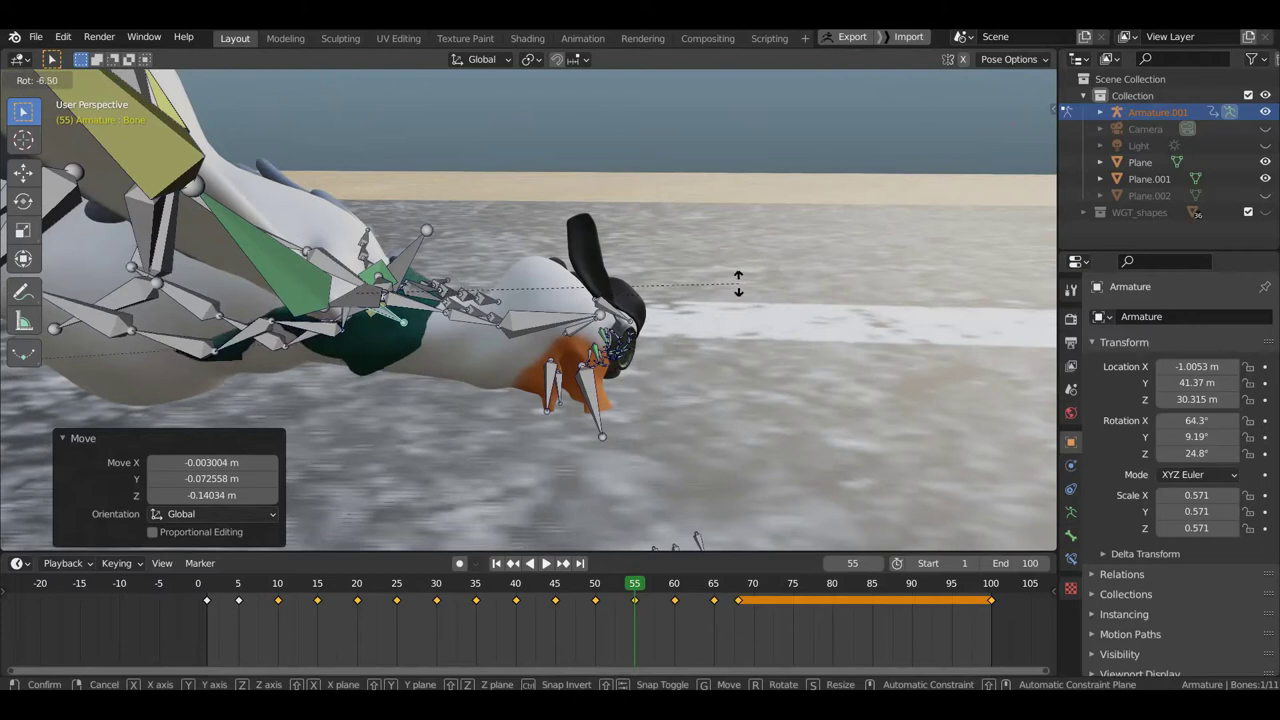
pyautogui.click(735, 240)
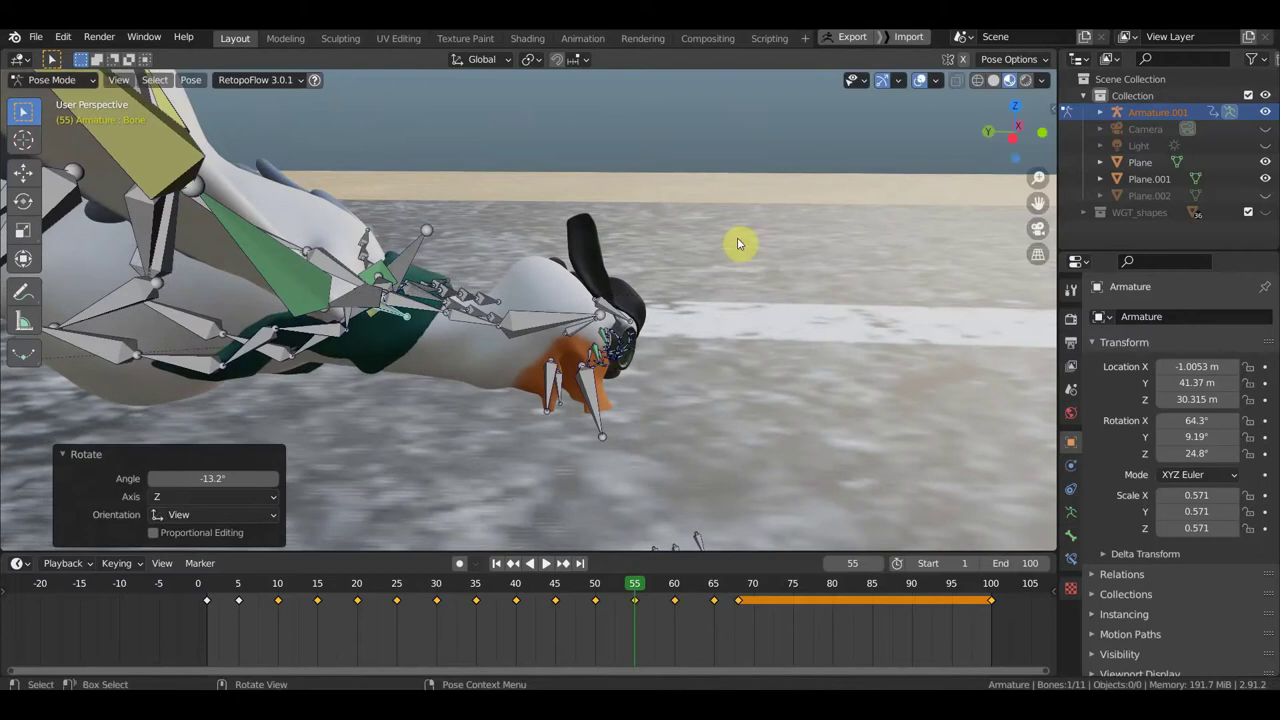
pyautogui.press('g')
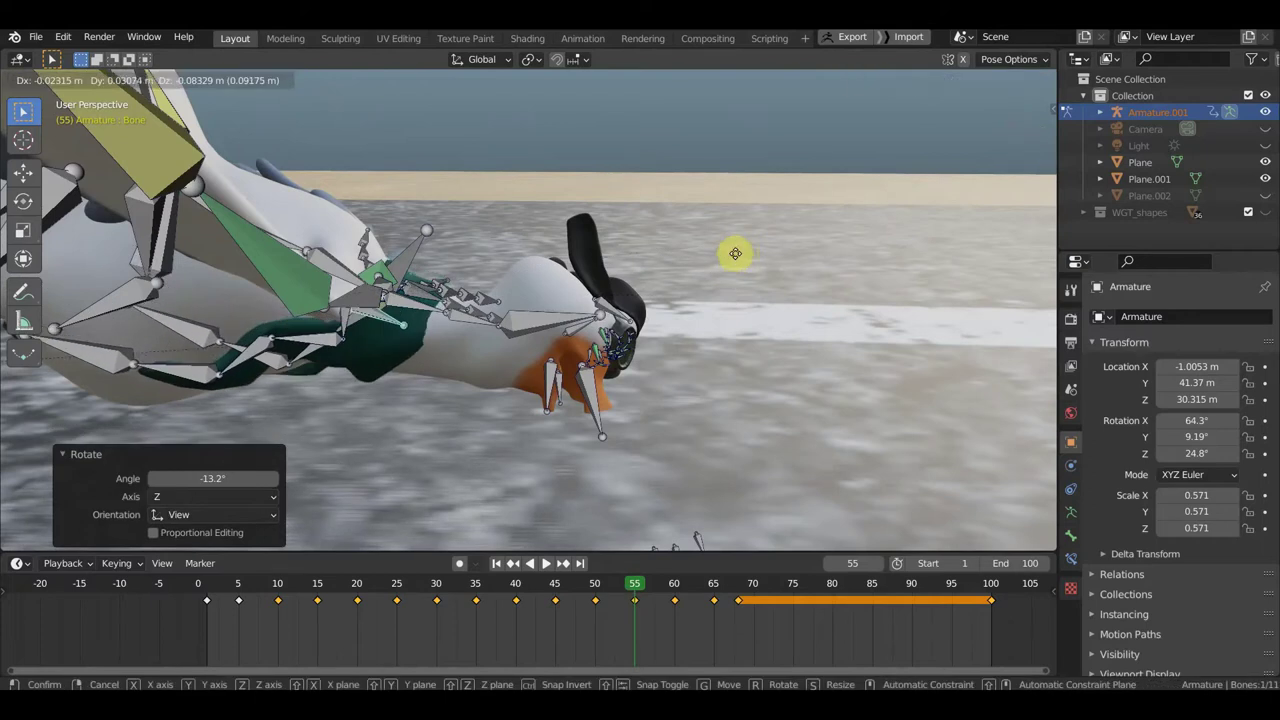
pyautogui.click(733, 250)
pyautogui.moveTo(408, 340)
pyautogui.mouseDown(button='middle')
pyautogui.moveTo(361, 342)
pyautogui.moveTo(229, 290)
pyautogui.mouseUp(button='middle')
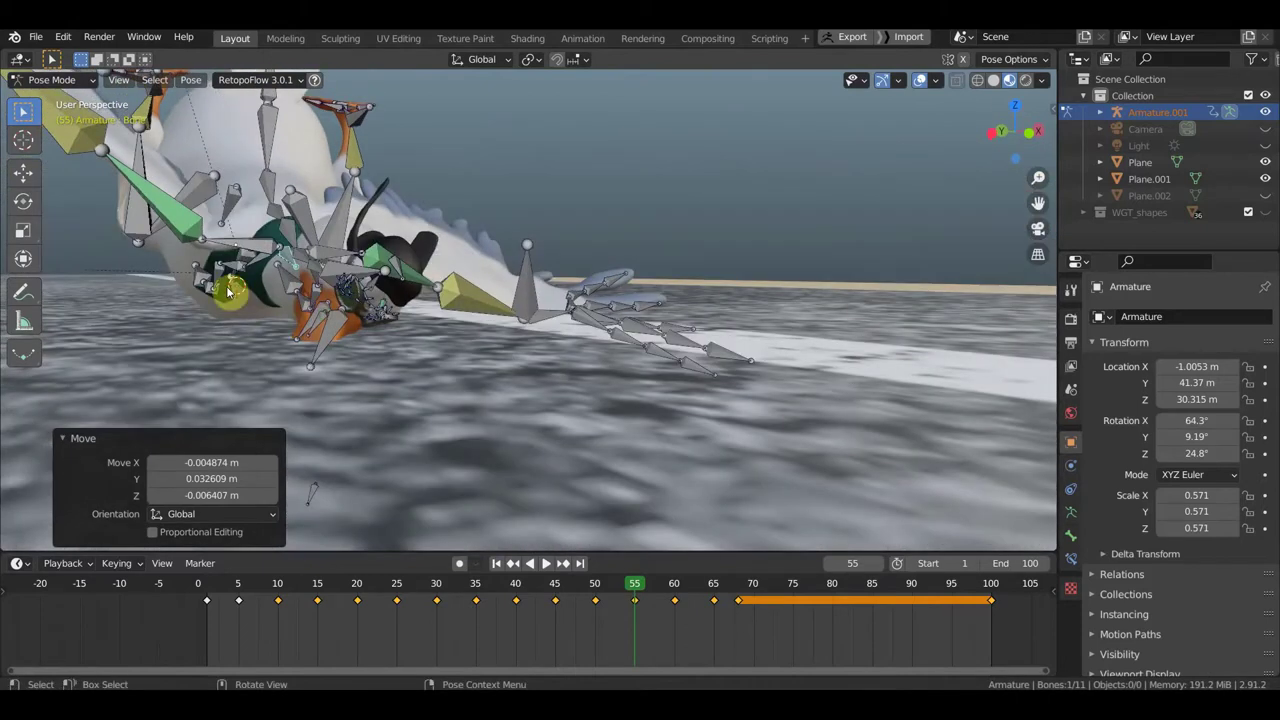
pyautogui.click(465, 305)
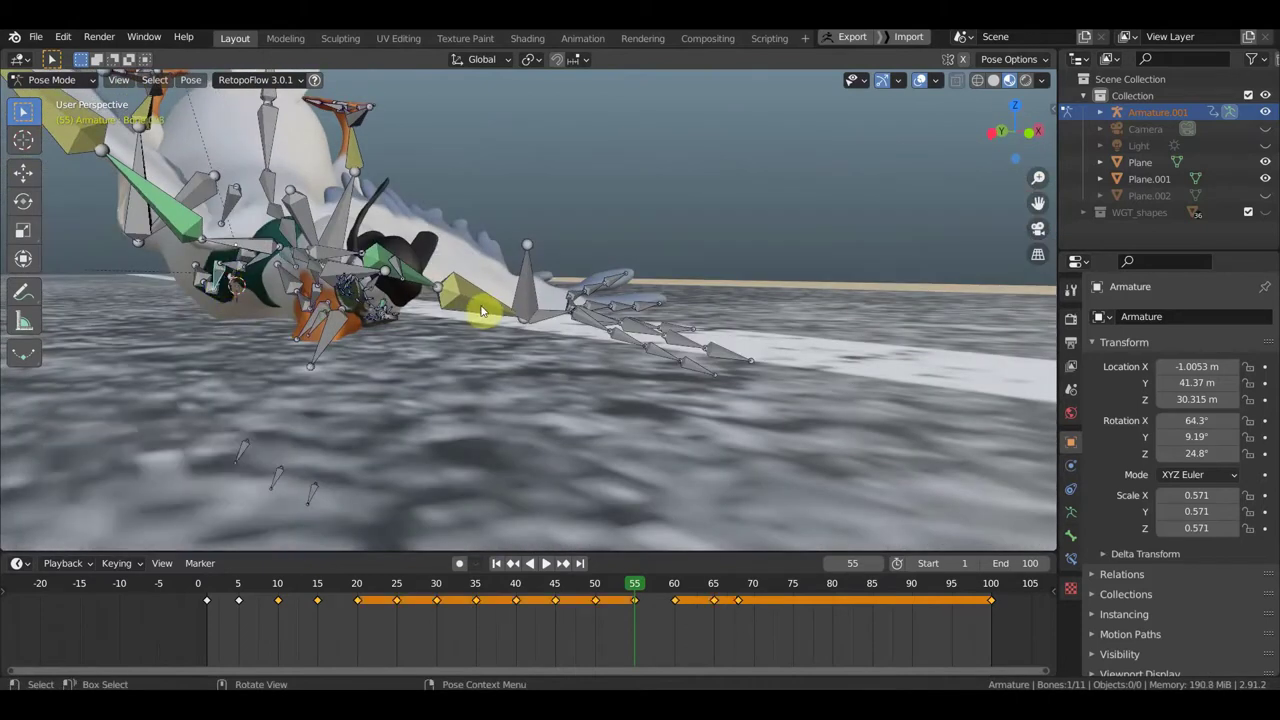
pyautogui.press('r')
pyautogui.click(425, 310)
pyautogui.click(212, 275)
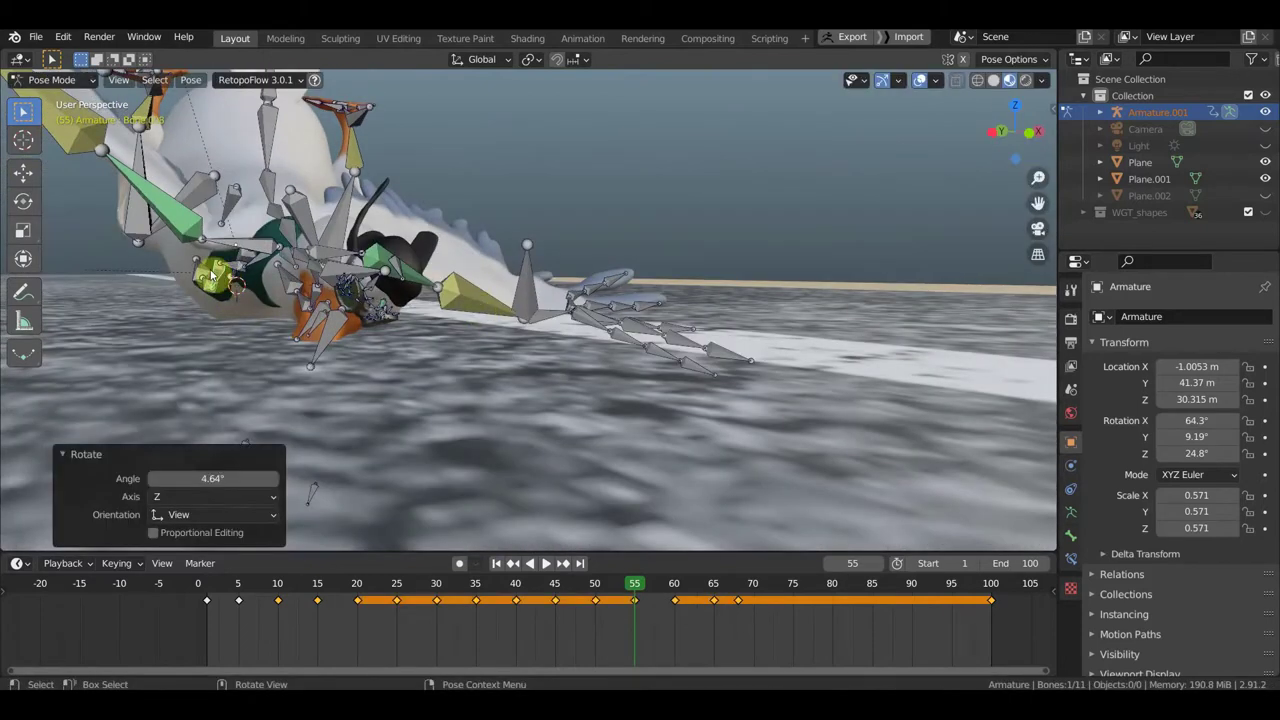
pyautogui.press('r')
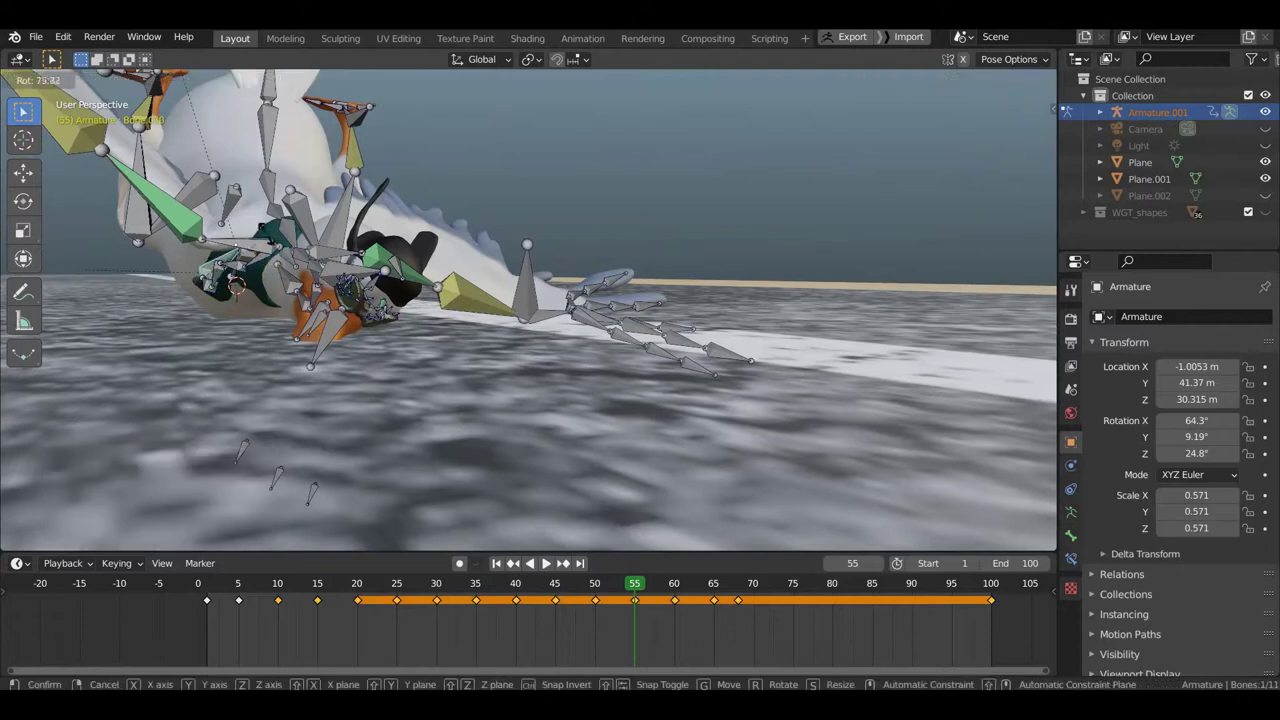
pyautogui.click(236, 285)
# Step: Rotate the green arm -27.2° and the Bone.008 chain 12.9°, another chain 25.8°, then key all bones
pyautogui.moveTo(319, 285)
pyautogui.mouseDown(button='middle')
pyautogui.moveTo(268, 314)
pyautogui.moveTo(233, 291)
pyautogui.mouseUp(button='middle')
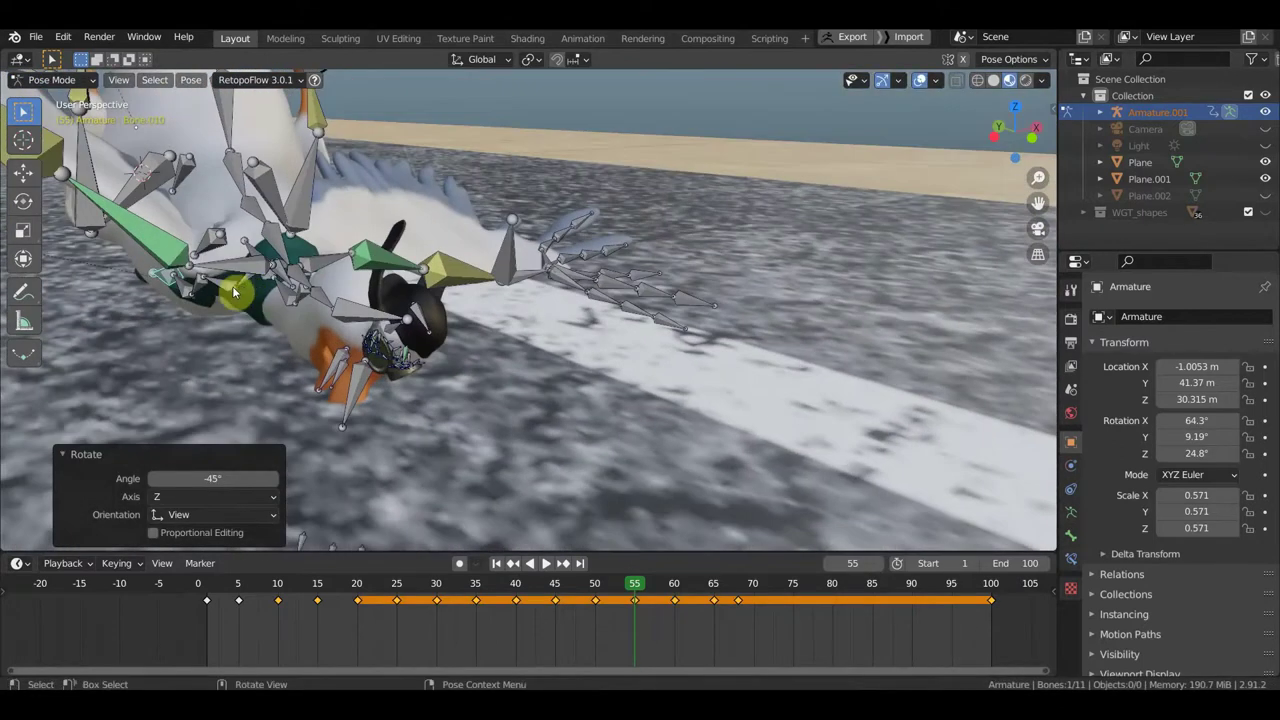
pyautogui.press('r')
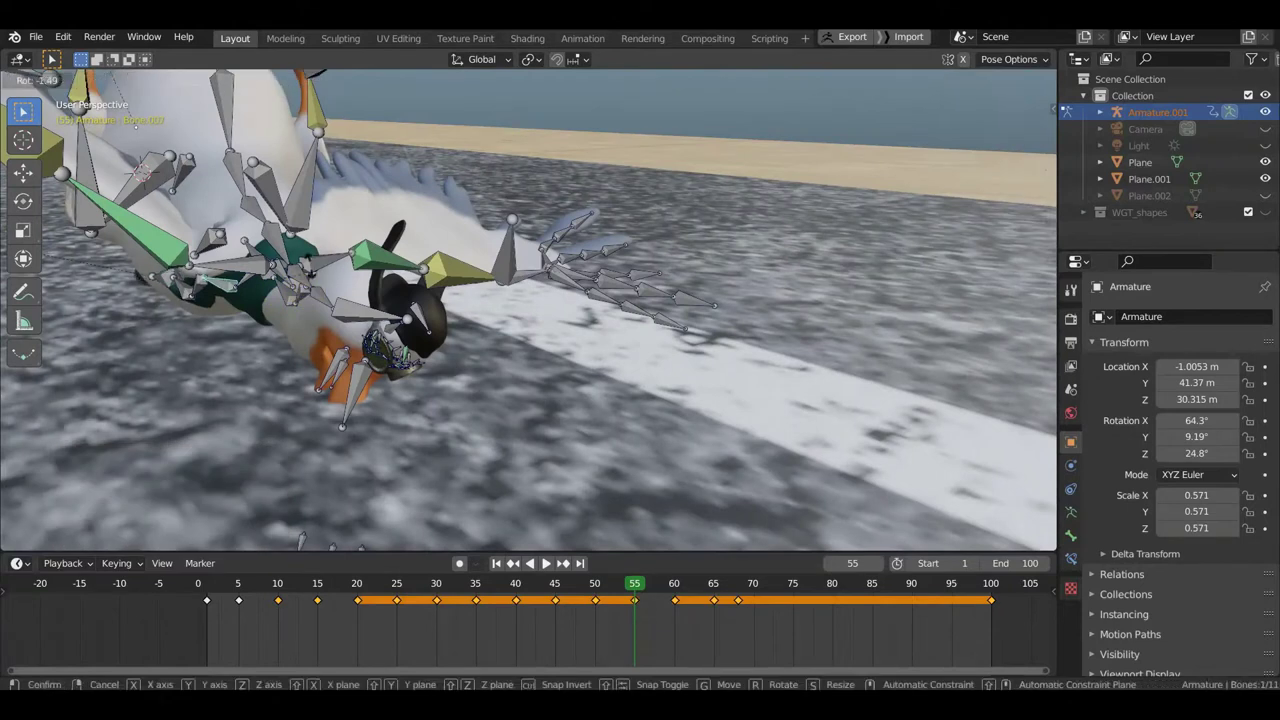
pyautogui.click(303, 291)
pyautogui.moveTo(303, 291)
pyautogui.mouseDown(button='middle')
pyautogui.moveTo(343, 323)
pyautogui.moveTo(306, 286)
pyautogui.moveTo(309, 297)
pyautogui.mouseUp(button='middle')
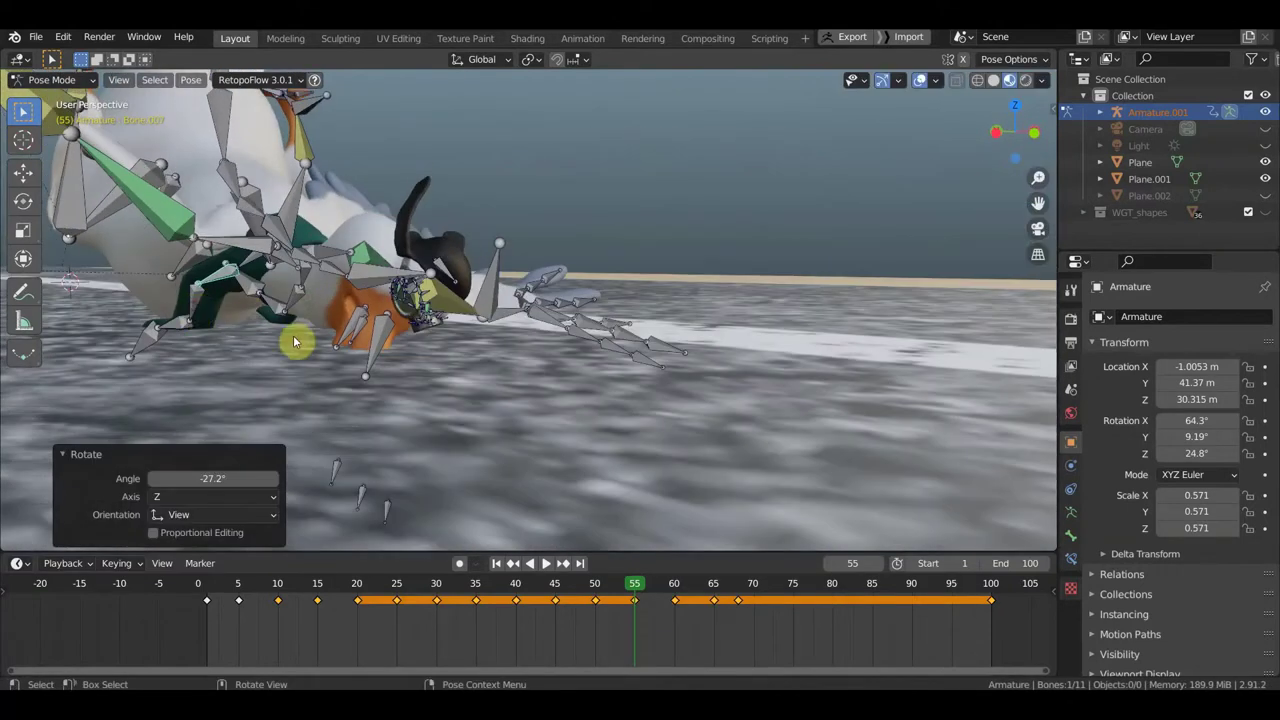
pyautogui.click(348, 341)
pyautogui.press('r')
pyautogui.click(290, 352)
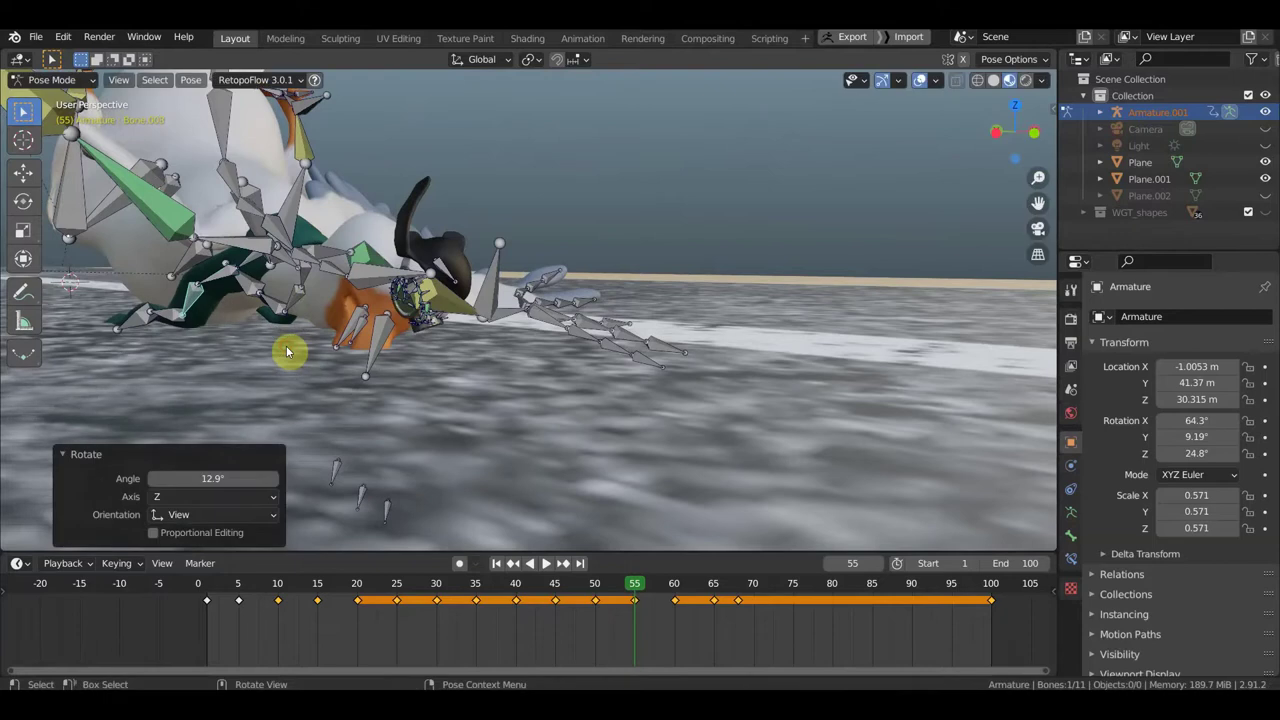
pyautogui.click(208, 357)
pyautogui.press('r')
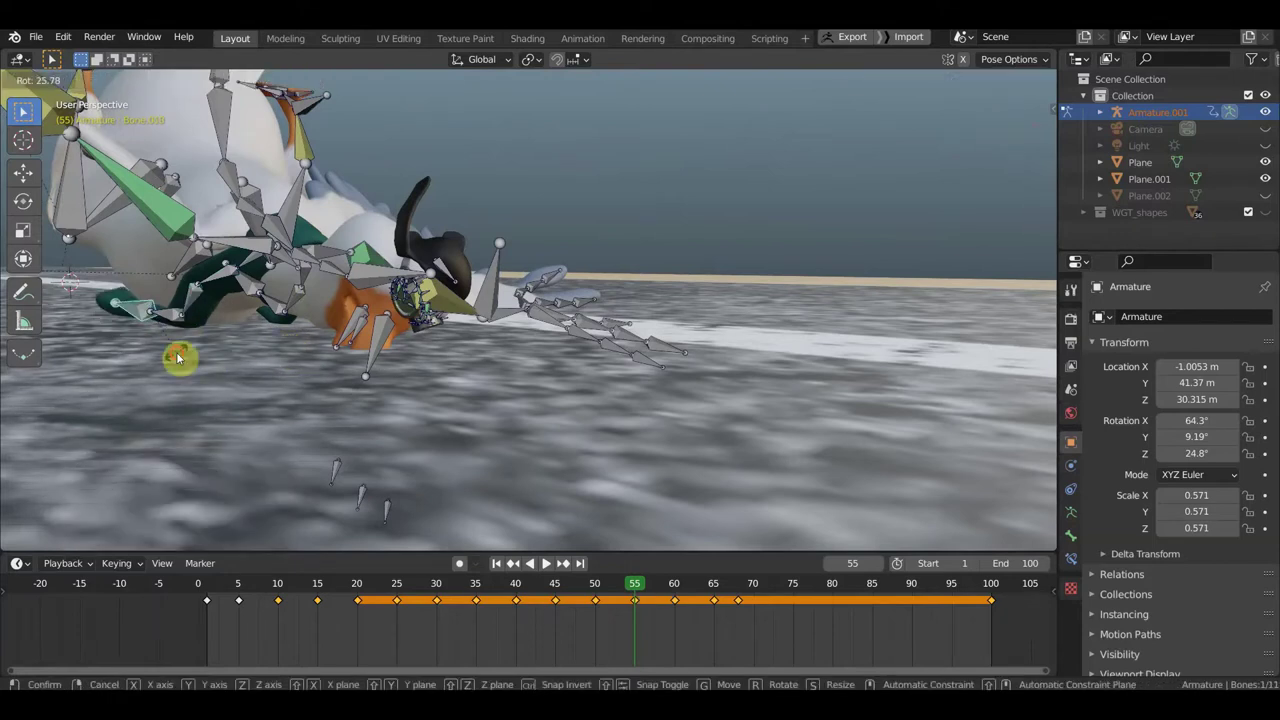
pyautogui.click(185, 358)
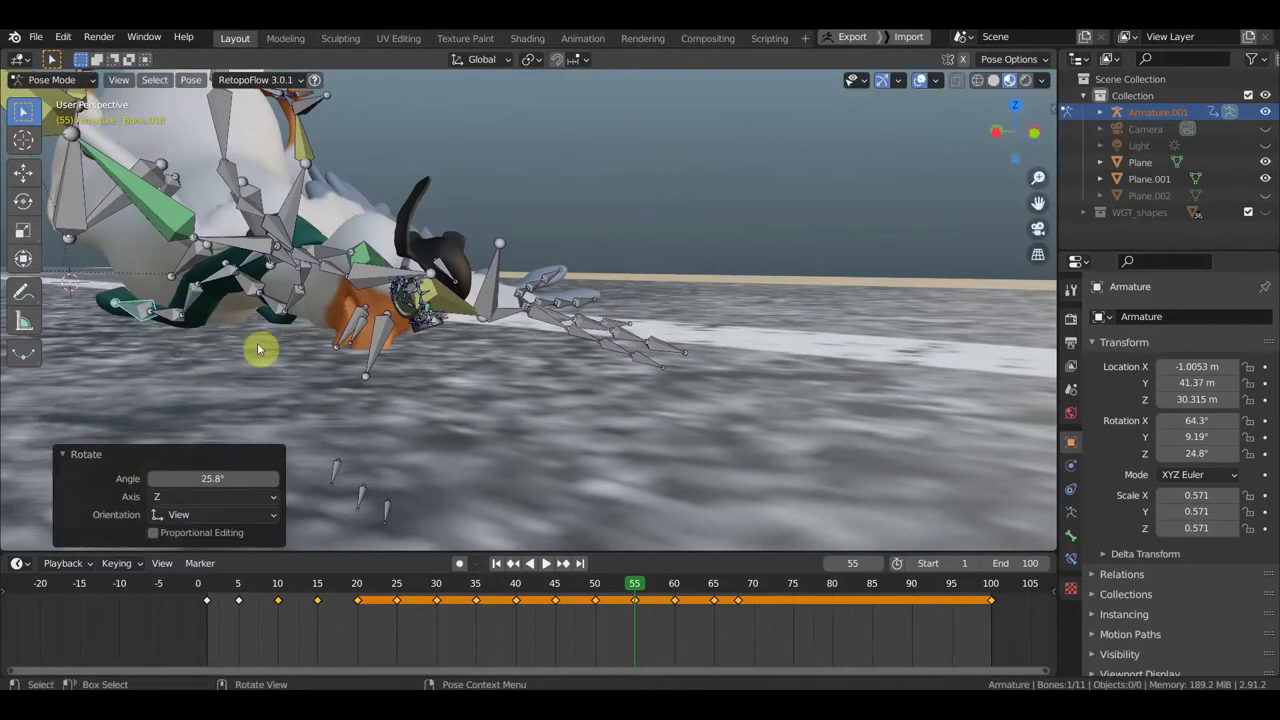
pyautogui.press('a')
pyautogui.press('i')
pyautogui.click(606, 362)
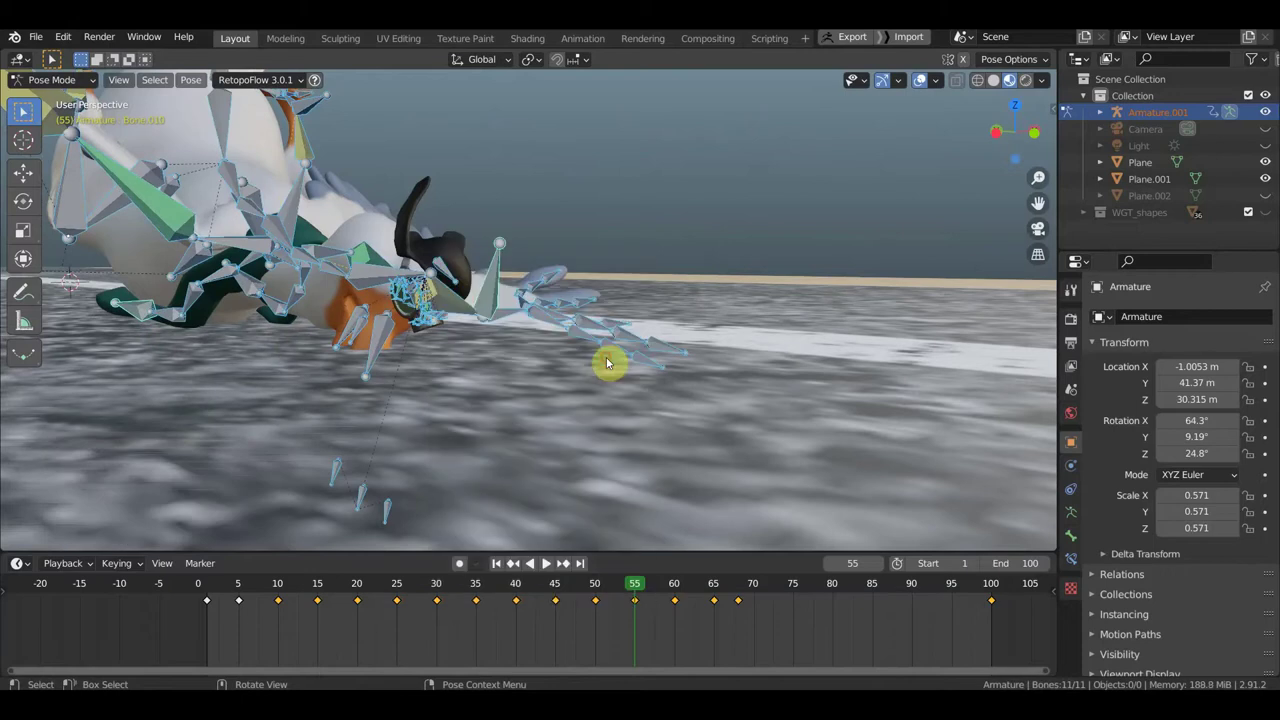
# Step: Jump to frame 60 and scrub back through the timeline to review the bird's motion
pyautogui.click(677, 588)
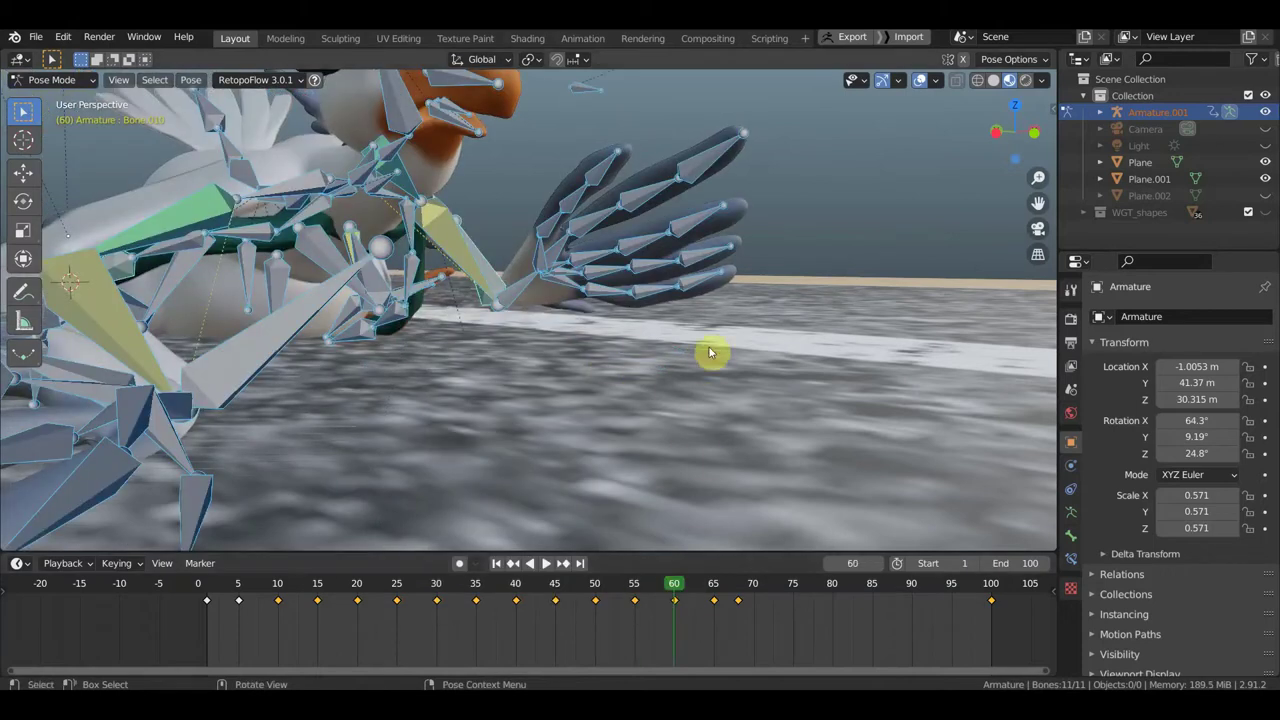
pyautogui.moveTo(711, 362); pyautogui.dragTo(632, 341, button='middle')
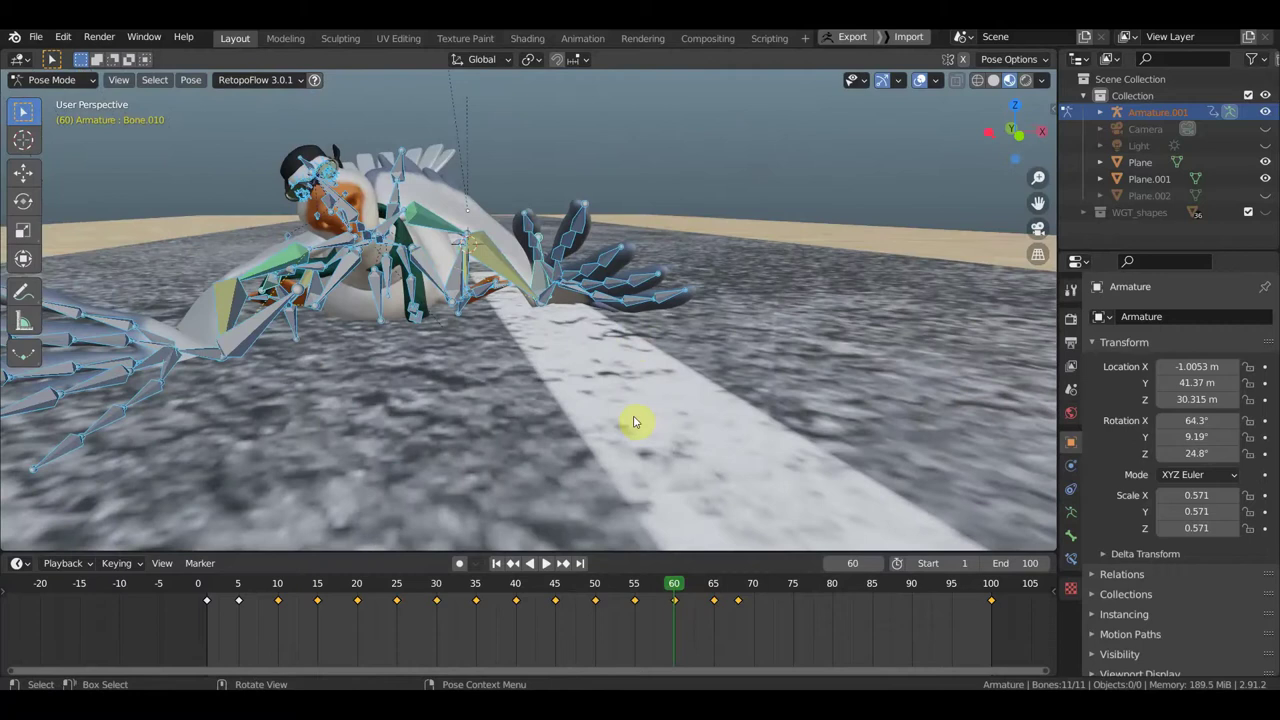
pyautogui.moveTo(677, 591); pyautogui.dragTo(637, 593)
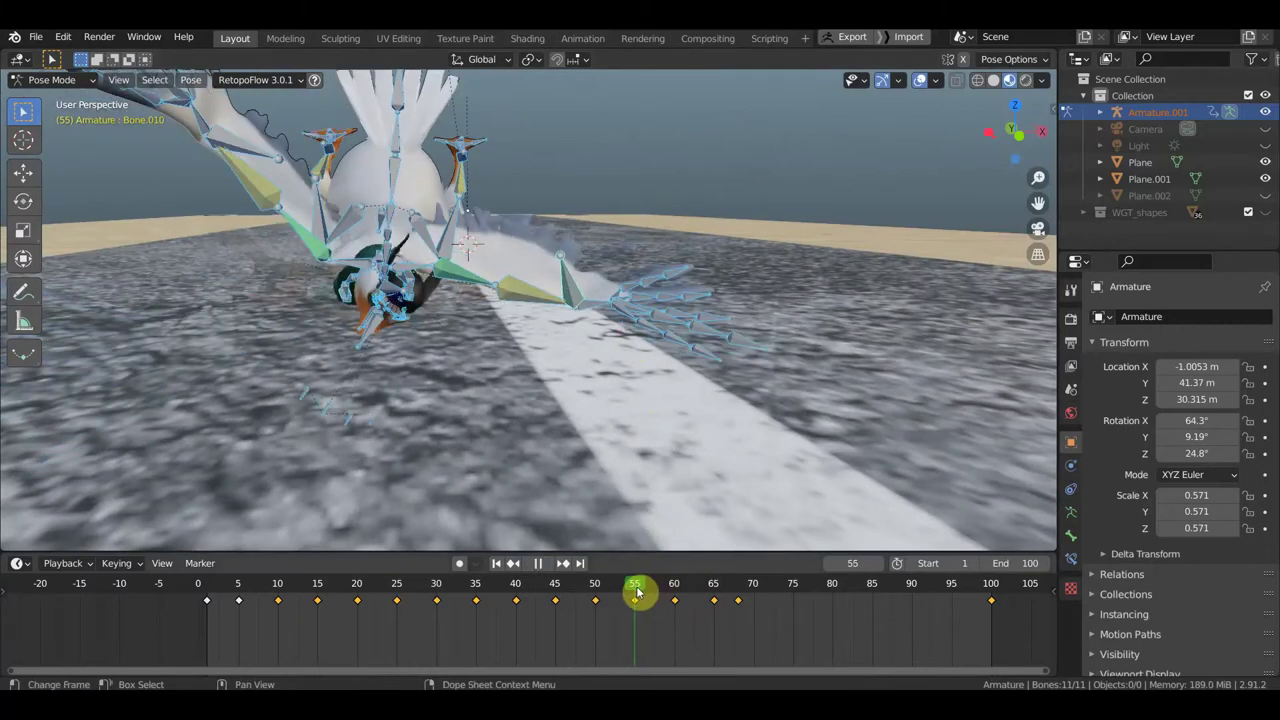
pyautogui.moveTo(623, 380); pyautogui.dragTo(731, 371, button='middle')
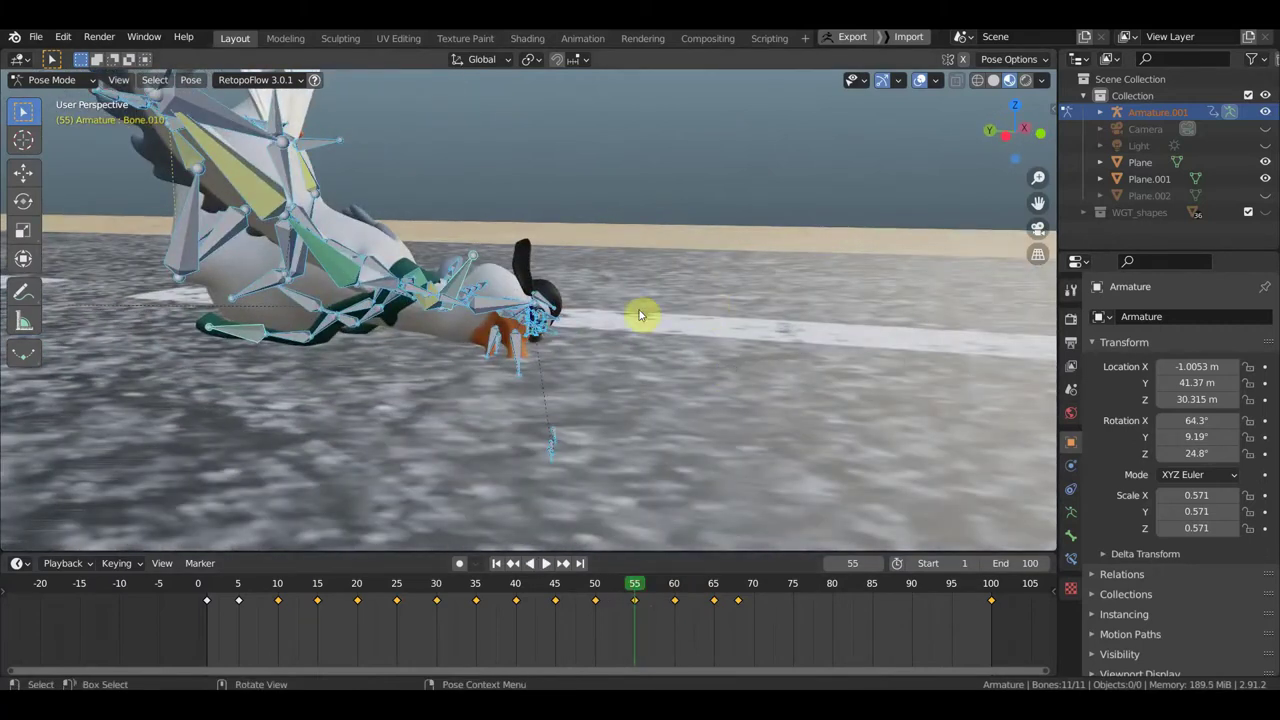
pyautogui.moveTo(640, 316); pyautogui.dragTo(623, 320, button='middle')
pyautogui.moveTo(431, 302)
pyautogui.mouseDown(button='middle')
pyautogui.moveTo(457, 294)
pyautogui.moveTo(463, 308)
pyautogui.moveTo(398, 296)
pyautogui.moveTo(386, 321)
pyautogui.moveTo(405, 308)
pyautogui.mouseUp(button='middle')
# Step: Rotate an Armature.001 bone by 40.5° and -46.7°, key all bones, then go to frame 60
pyautogui.click(571, 386)
pyautogui.moveTo(571, 386); pyautogui.dragTo(520, 363, button='middle')
pyautogui.press('r')
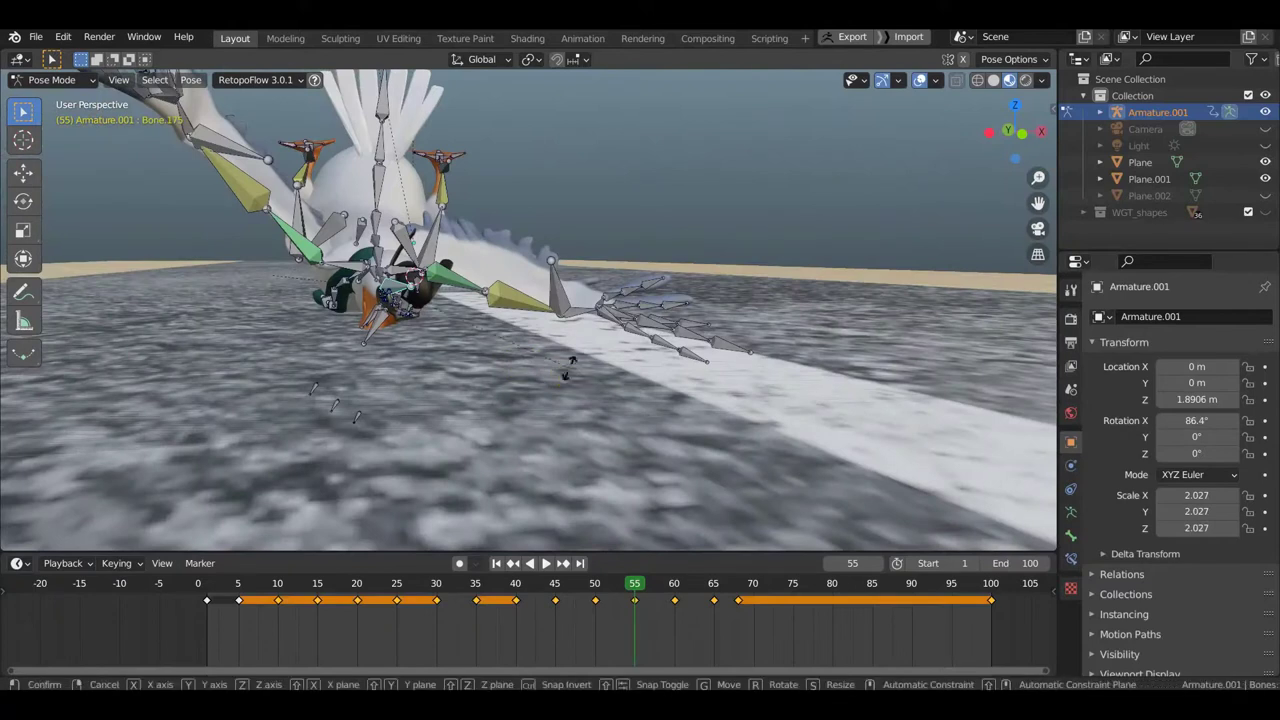
pyautogui.click(432, 387)
pyautogui.moveTo(432, 387)
pyautogui.mouseDown(button='middle')
pyautogui.moveTo(620, 391)
pyautogui.moveTo(640, 340)
pyautogui.mouseUp(button='middle')
pyautogui.press('r')
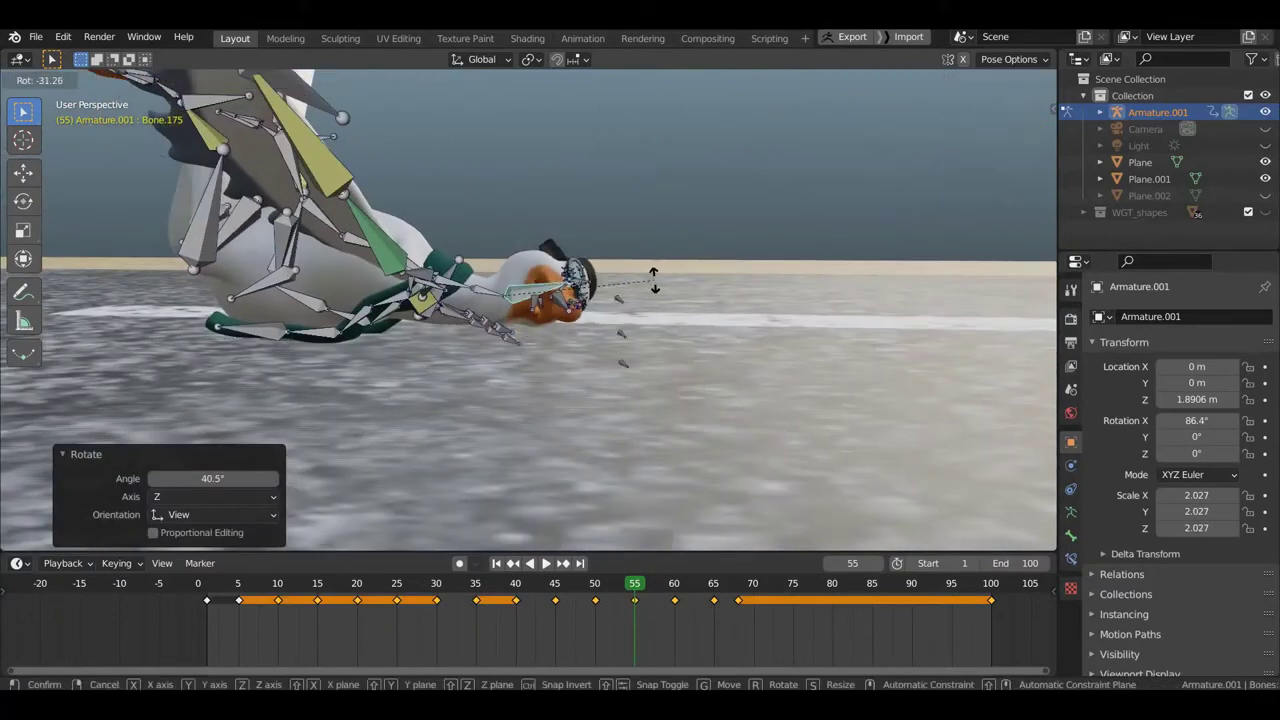
pyautogui.click(631, 248)
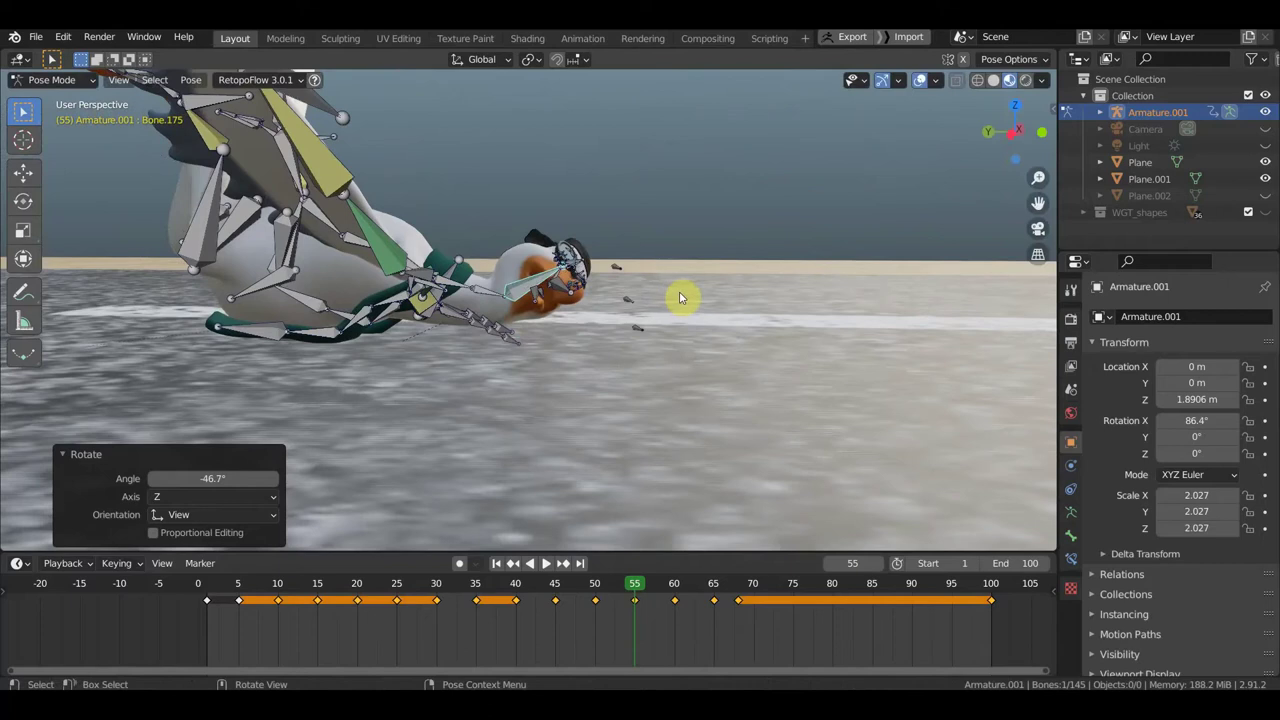
pyautogui.press('a')
pyautogui.press('i')
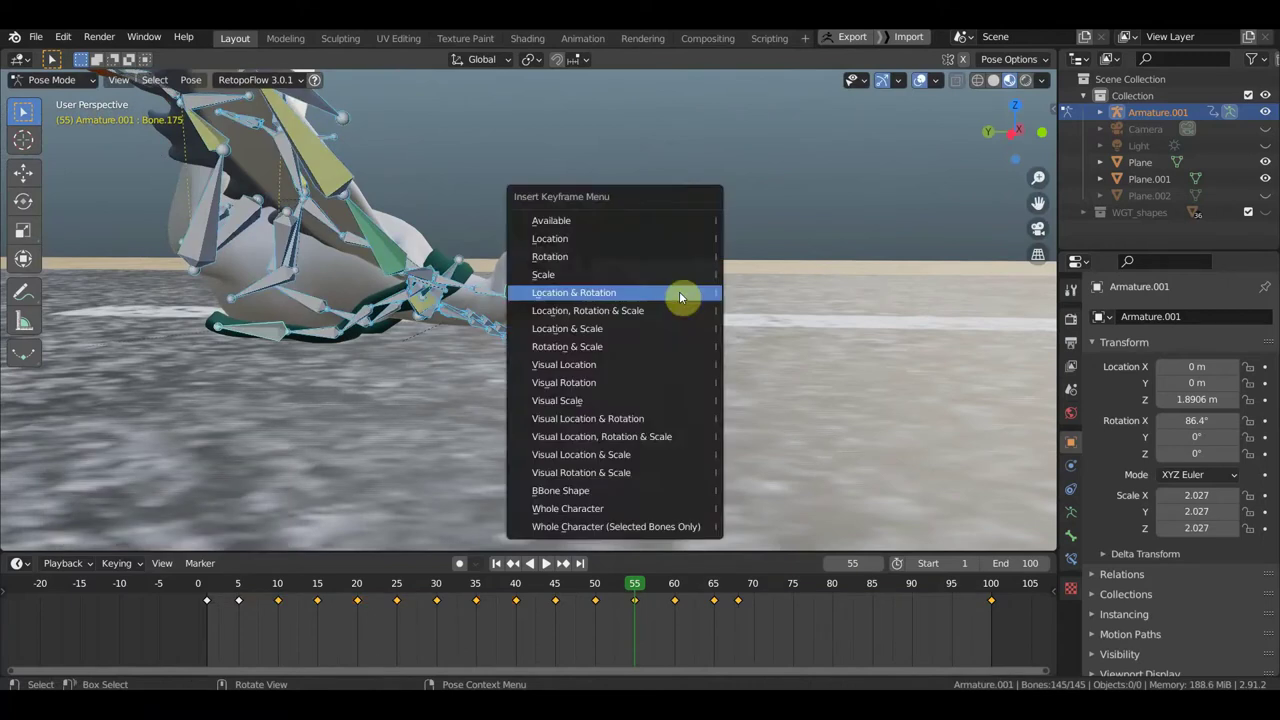
pyautogui.click(674, 312)
pyautogui.click(676, 588)
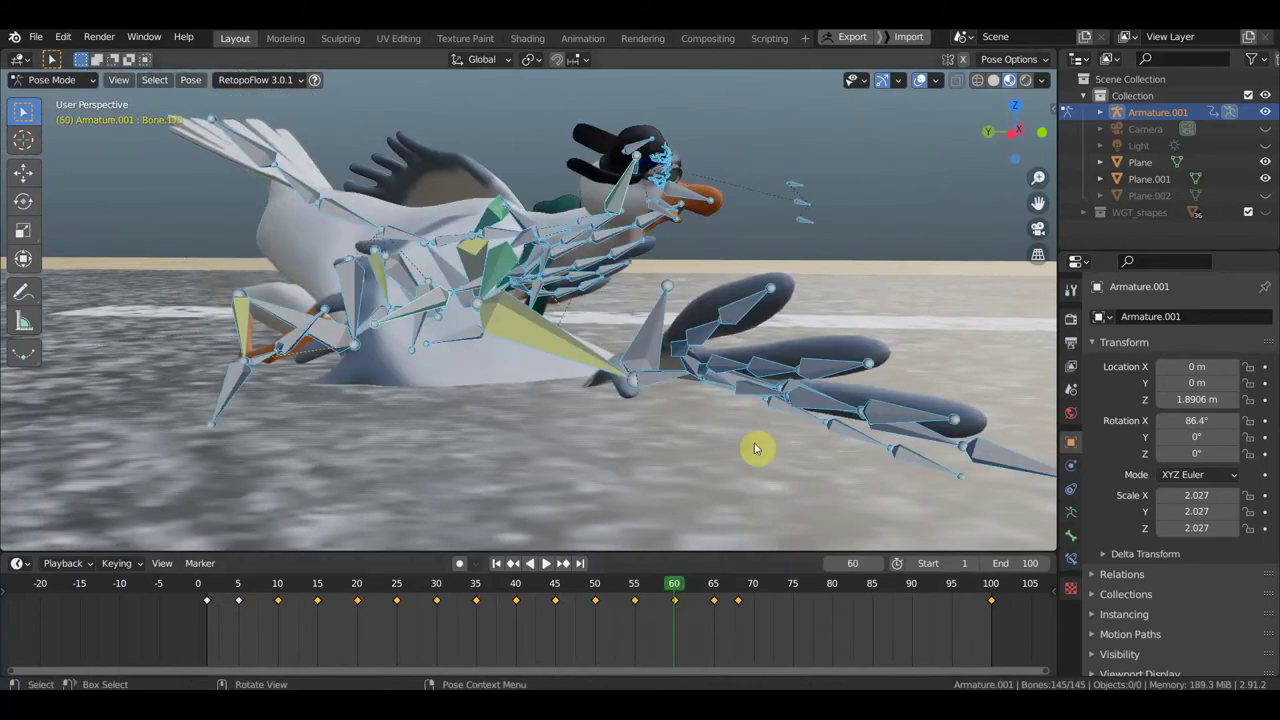
# Step: Move wing Bone.106 and rotate it -54°, then key location and rotation for all bones at frame 60
pyautogui.moveTo(718, 422)
pyautogui.mouseDown(button='middle')
pyautogui.moveTo(666, 437)
pyautogui.moveTo(563, 427)
pyautogui.mouseUp(button='middle')
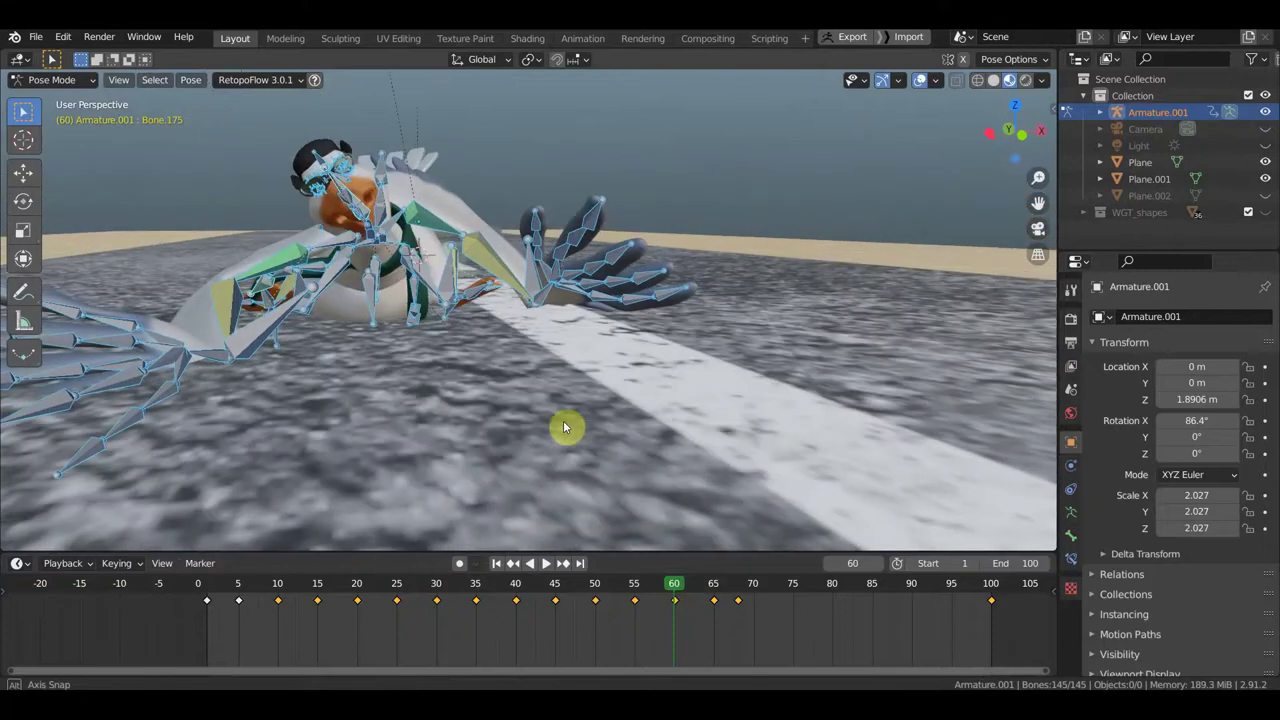
pyautogui.click(321, 352)
pyautogui.scroll(-2, 316, 350)
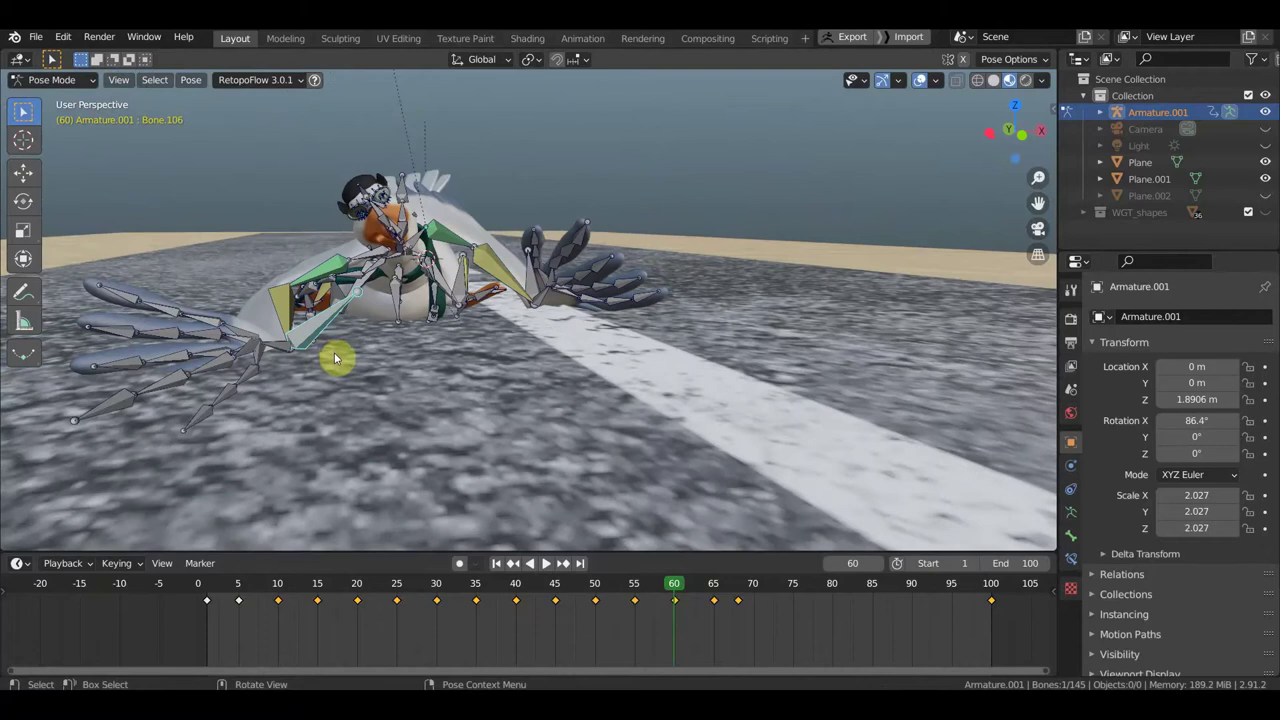
pyautogui.press('g')
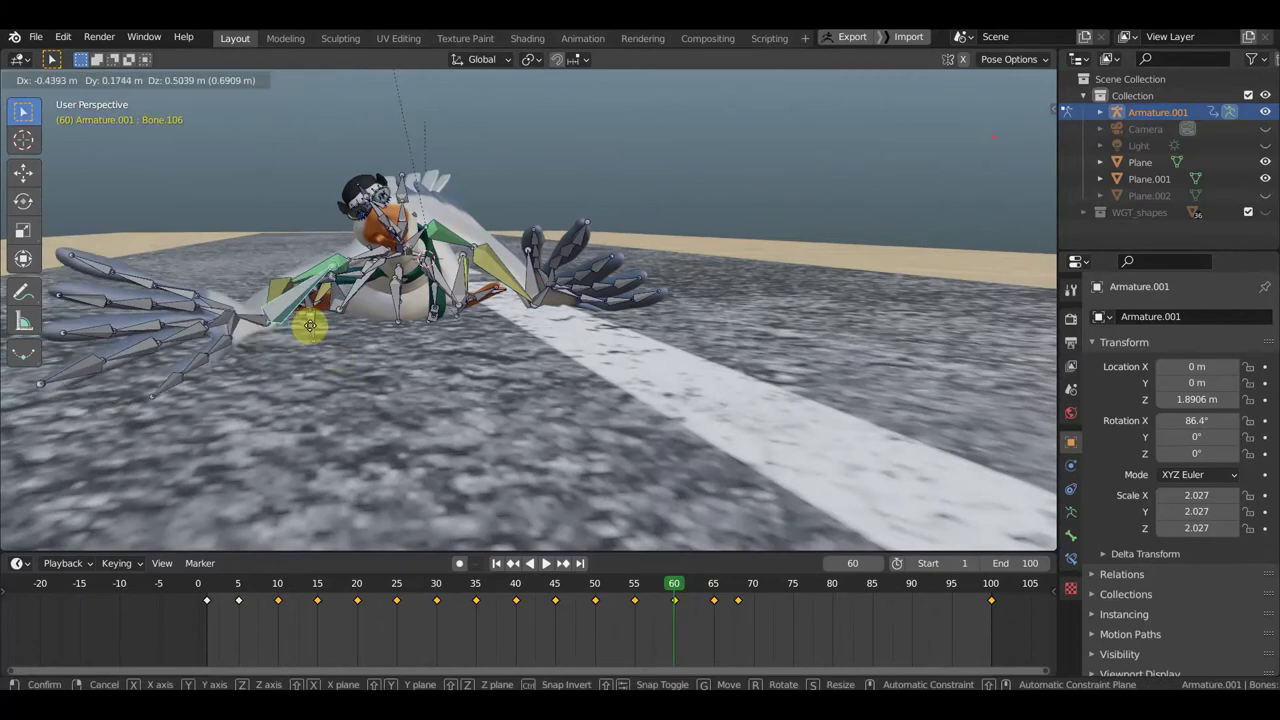
pyautogui.click(310, 327)
pyautogui.moveTo(314, 320); pyautogui.dragTo(391, 340, button='middle')
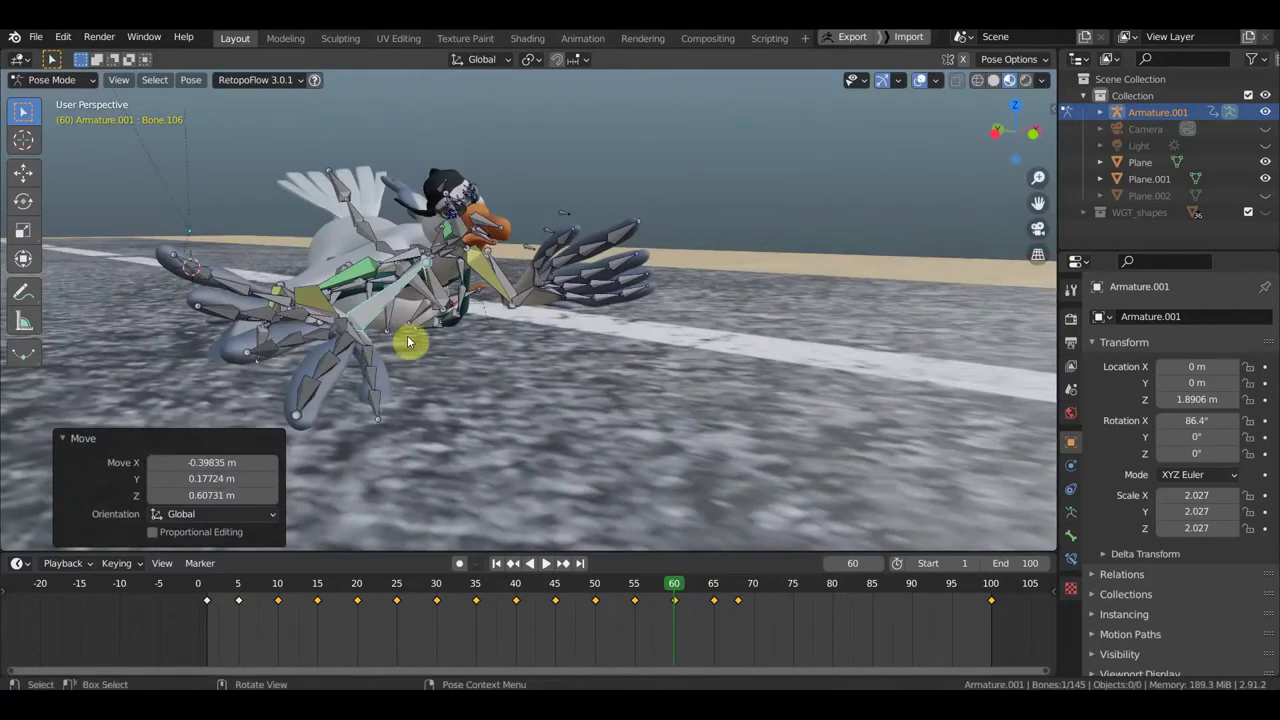
pyautogui.press('r')
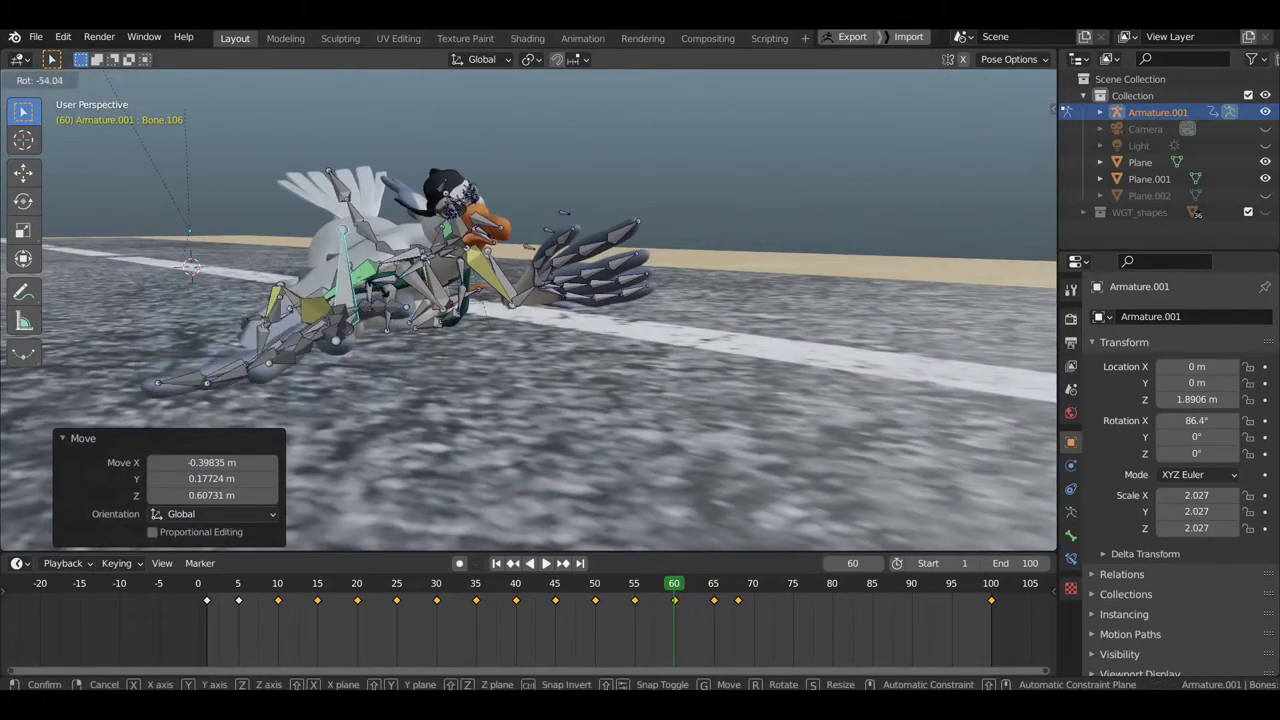
pyautogui.click(383, 300)
pyautogui.moveTo(383, 300); pyautogui.dragTo(395, 323, button='middle')
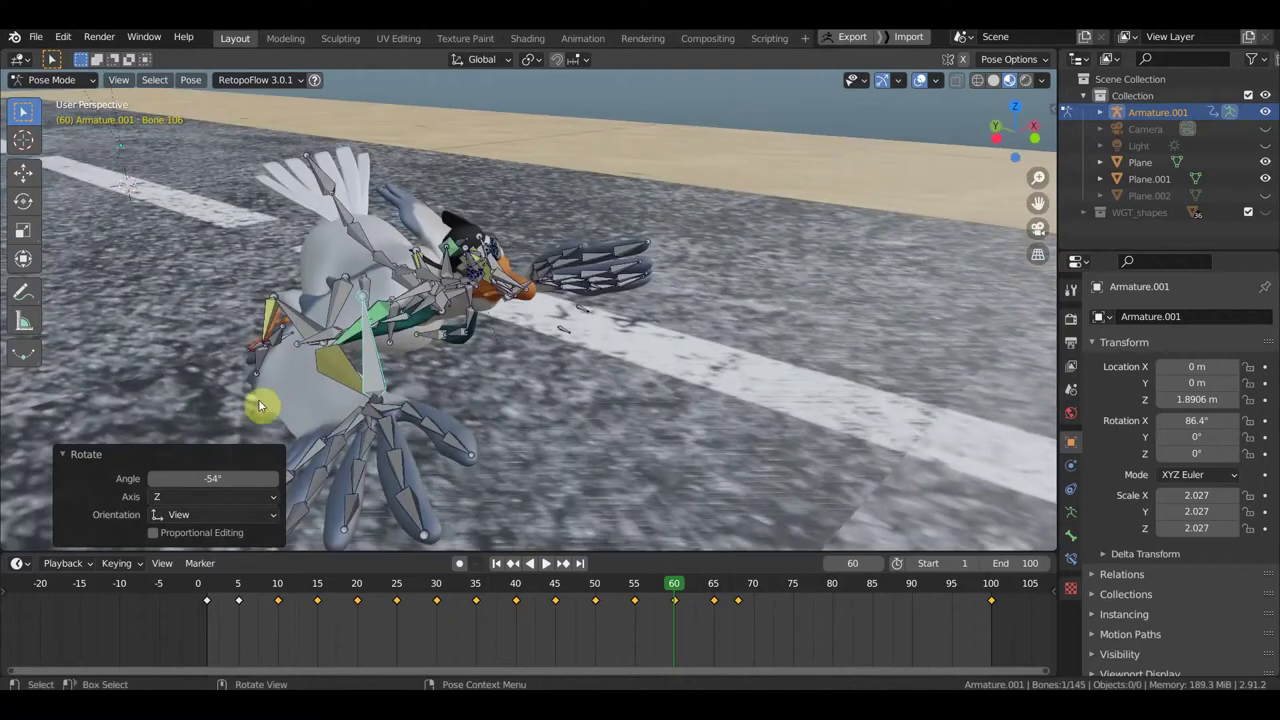
pyautogui.moveTo(422, 410)
pyautogui.mouseDown(button='middle')
pyautogui.moveTo(380, 386)
pyautogui.moveTo(385, 364)
pyautogui.mouseUp(button='middle')
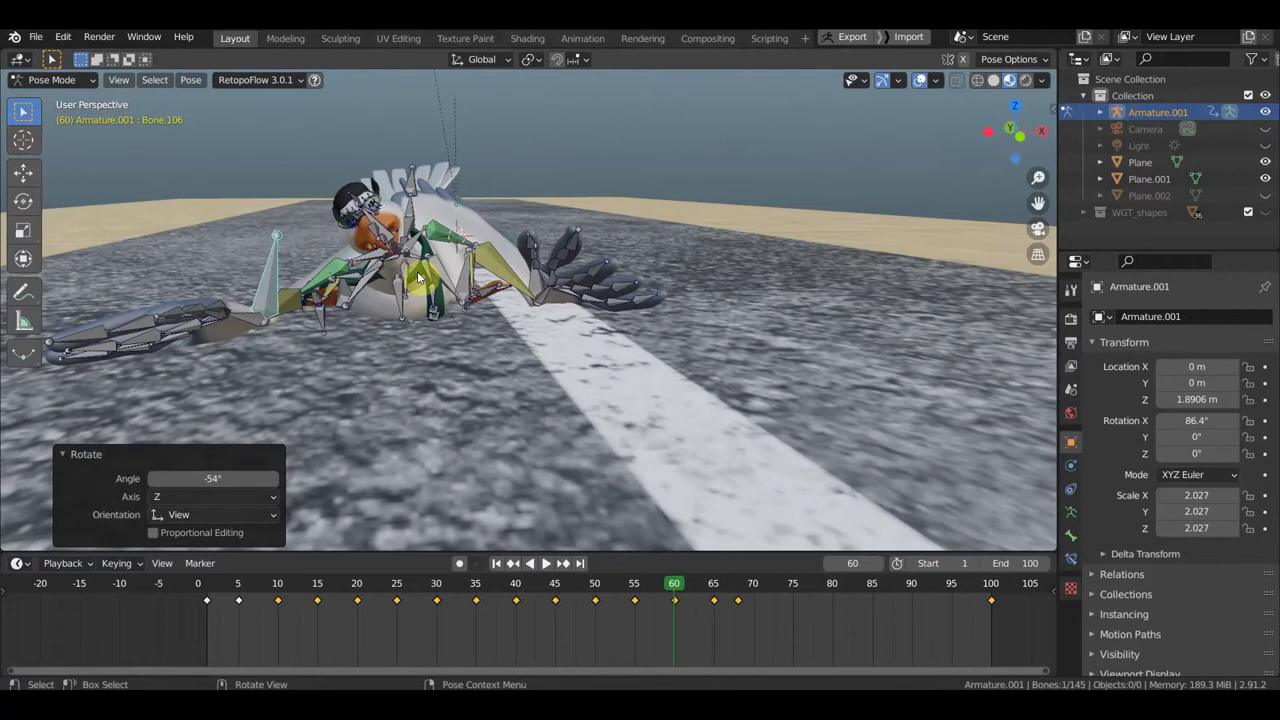
pyautogui.moveTo(357, 323); pyautogui.dragTo(391, 349, button='middle')
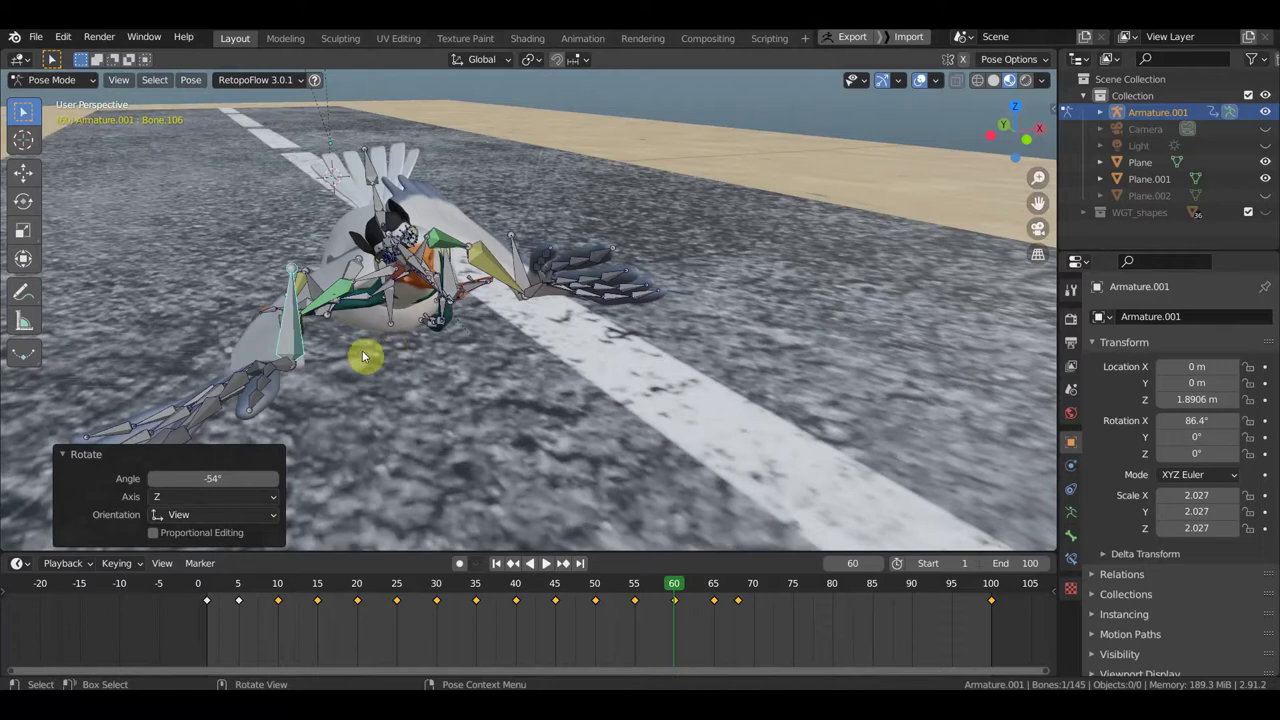
pyautogui.press('a')
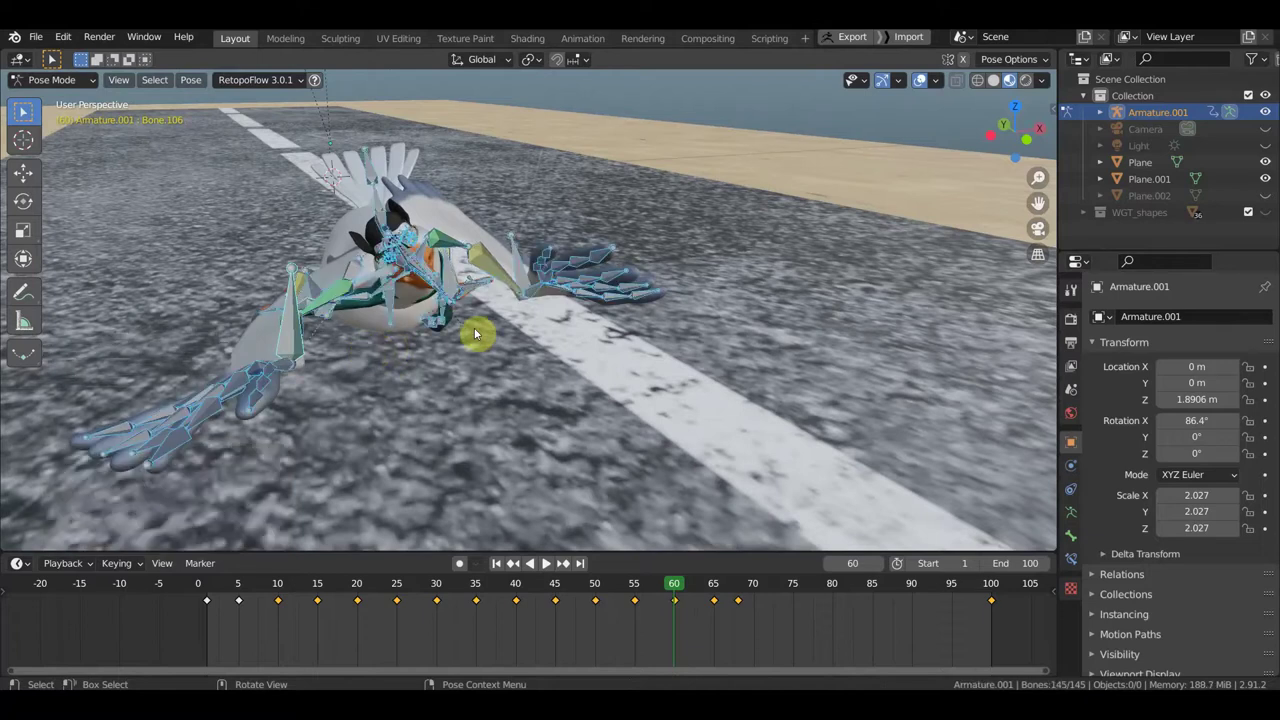
pyautogui.press('i')
pyautogui.click(498, 332)
# Step: Rotate the box-selected feather bones on the bird's left and re-key all bones' location and rotation
pyautogui.moveTo(500, 340)
pyautogui.mouseDown(button='middle')
pyautogui.moveTo(450, 370)
pyautogui.moveTo(462, 363)
pyautogui.mouseUp(button='middle')
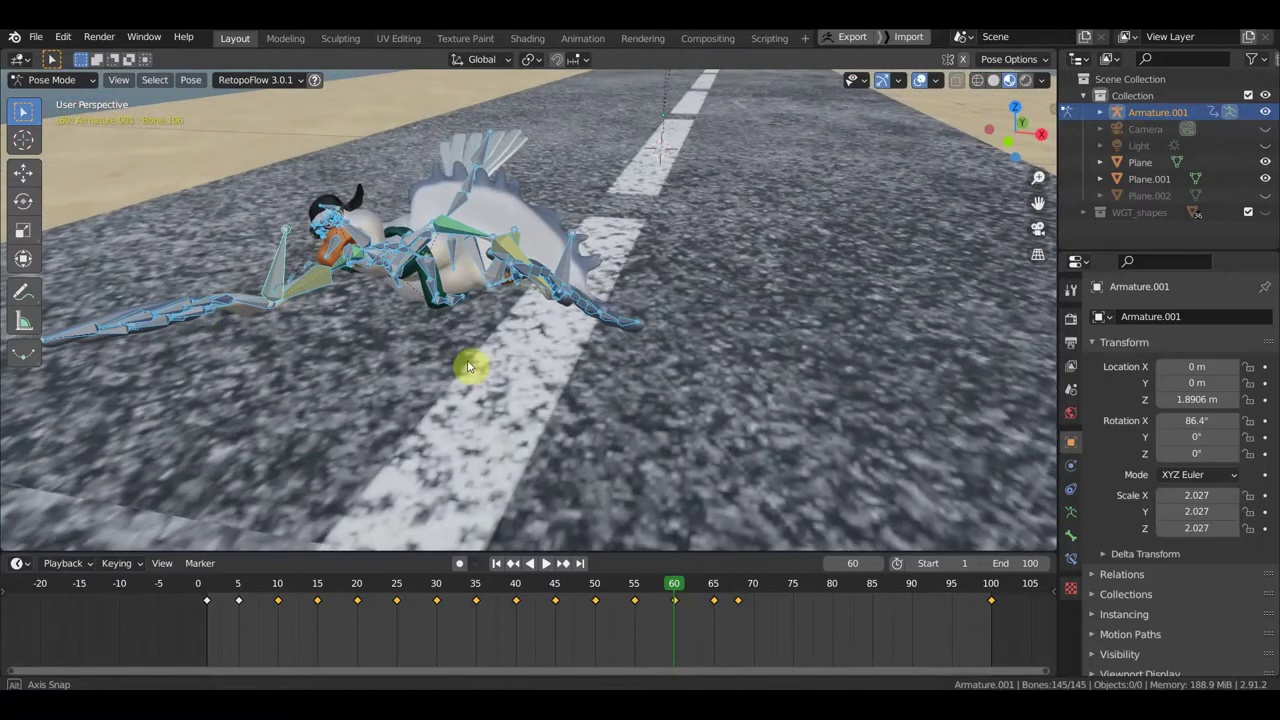
pyautogui.moveTo(198, 362); pyautogui.dragTo(214, 354, button='middle')
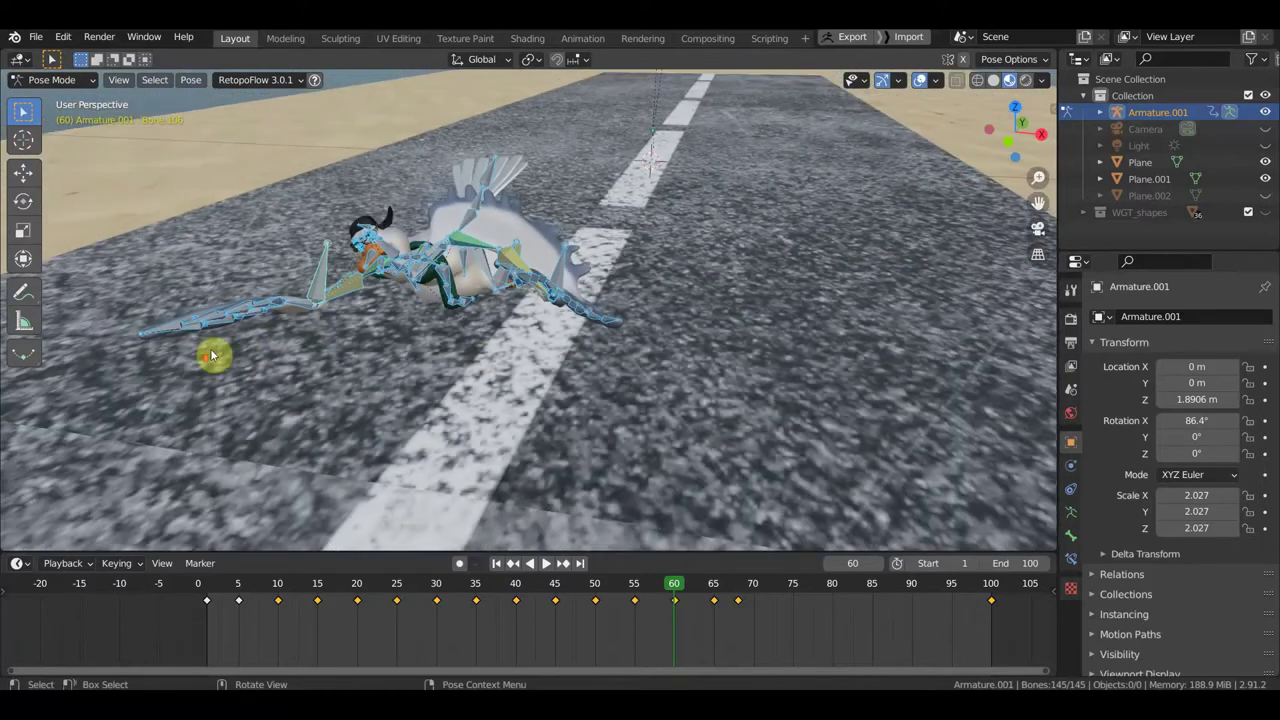
pyautogui.moveTo(279, 355); pyautogui.dragTo(140, 293)
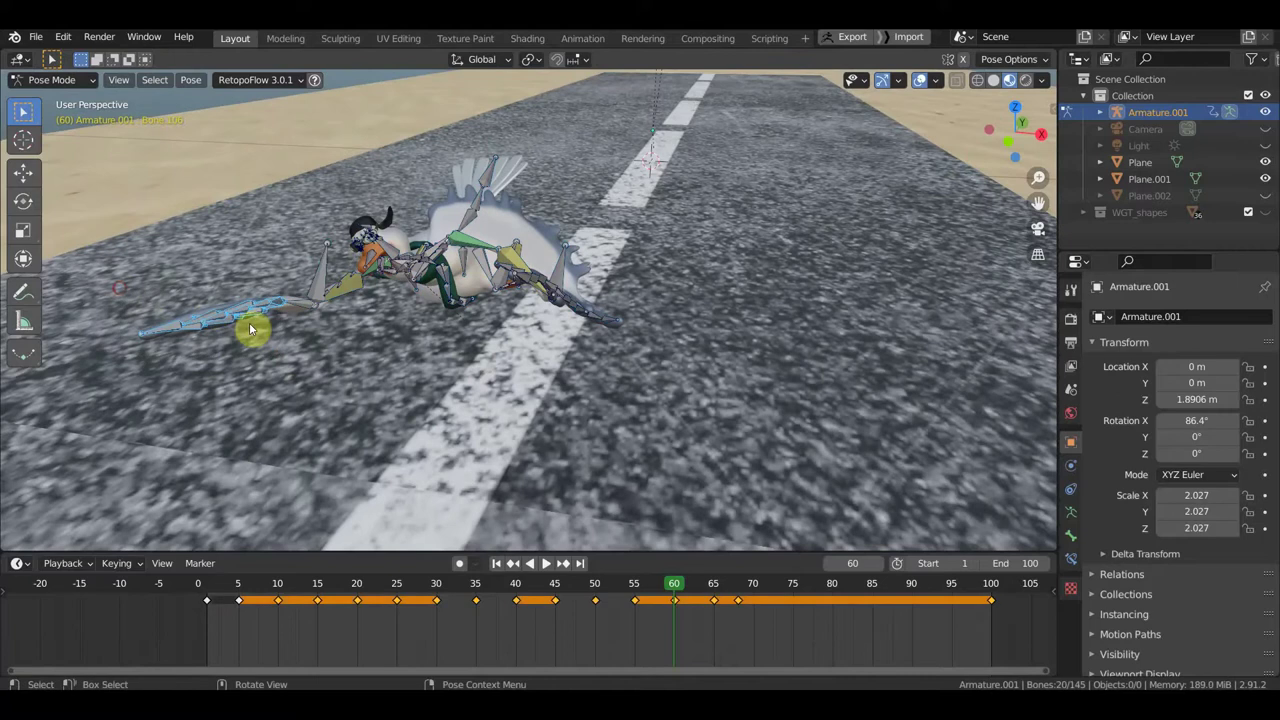
pyautogui.press('r')
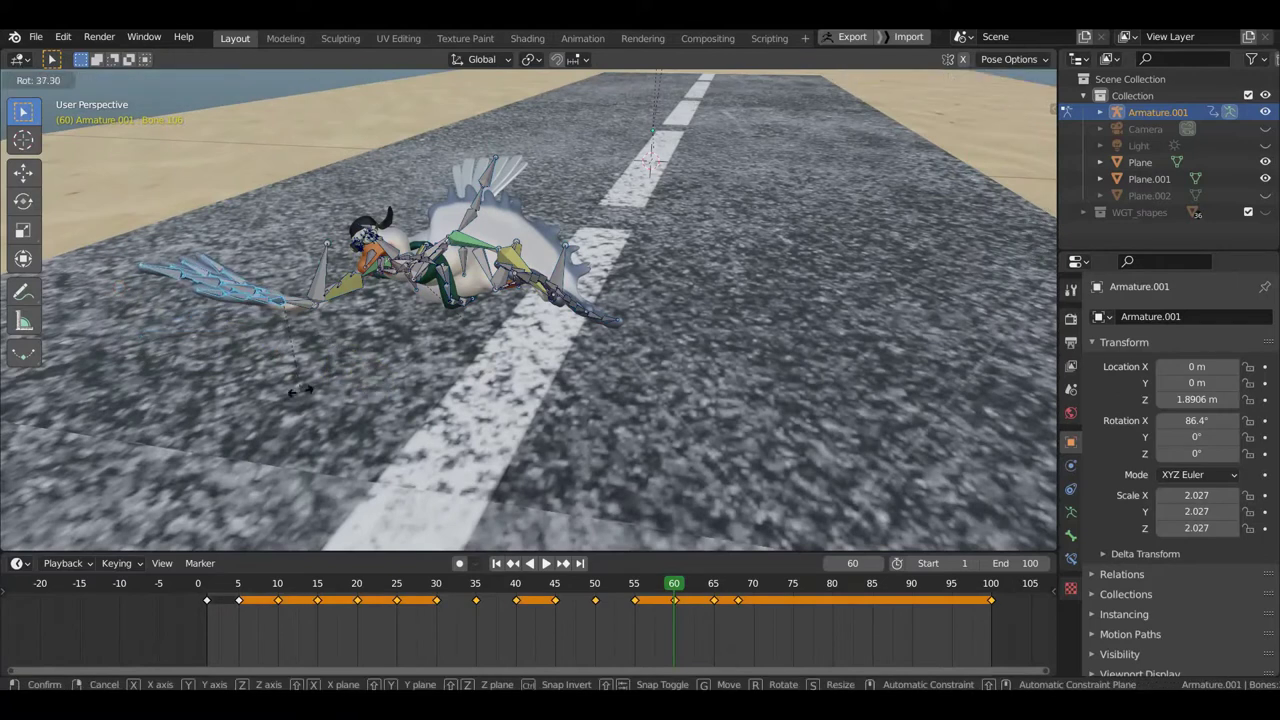
pyautogui.click(312, 397)
pyautogui.press('a')
pyautogui.press('i')
pyautogui.click(466, 357)
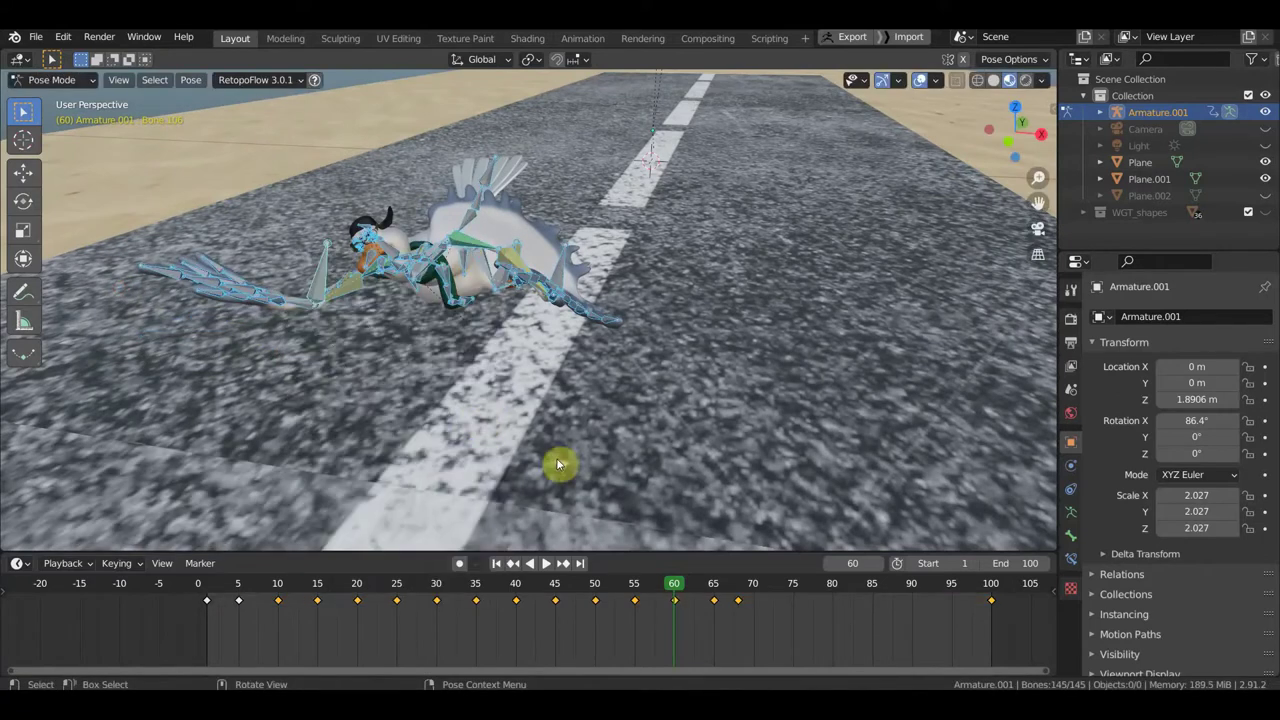
# Step: At frame 65, move a wing bone, rotate it 24.4°, and key all bones' location and rotation
pyautogui.click(713, 593)
pyautogui.moveTo(657, 323)
pyautogui.mouseDown(button='middle')
pyautogui.moveTo(723, 309)
pyautogui.moveTo(450, 313)
pyautogui.mouseUp(button='middle')
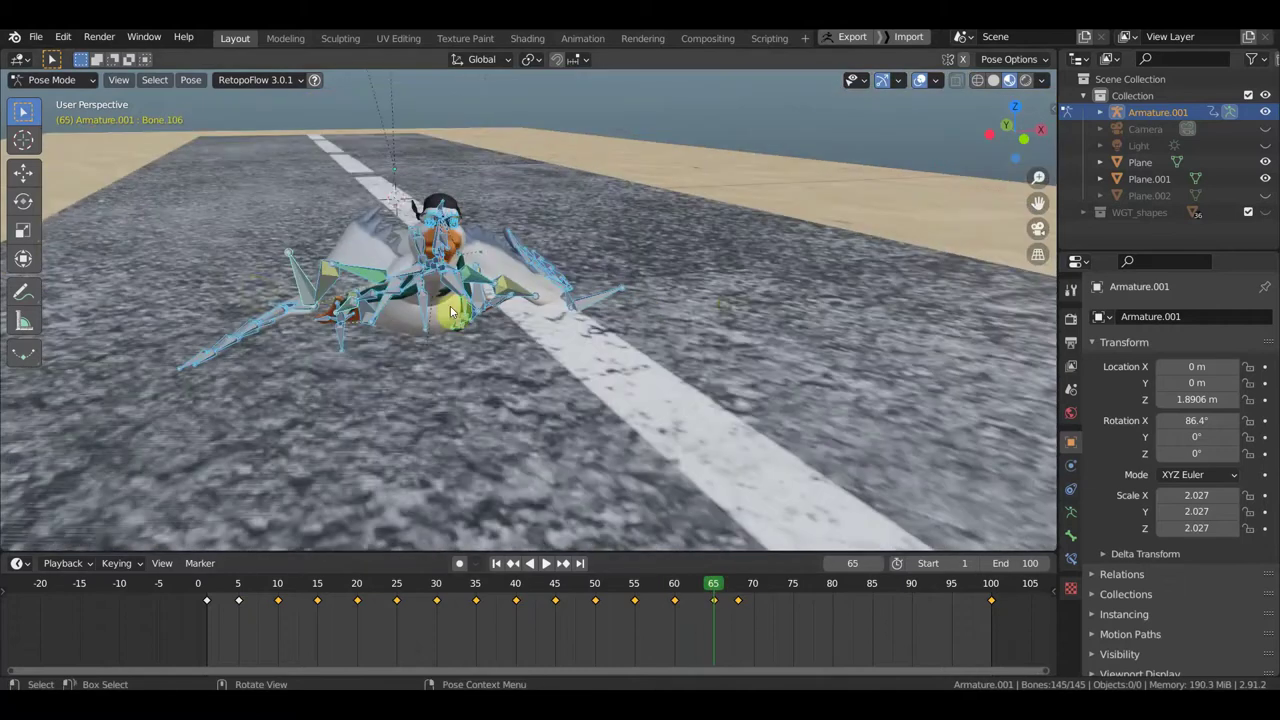
pyautogui.click(347, 288)
pyautogui.press('g')
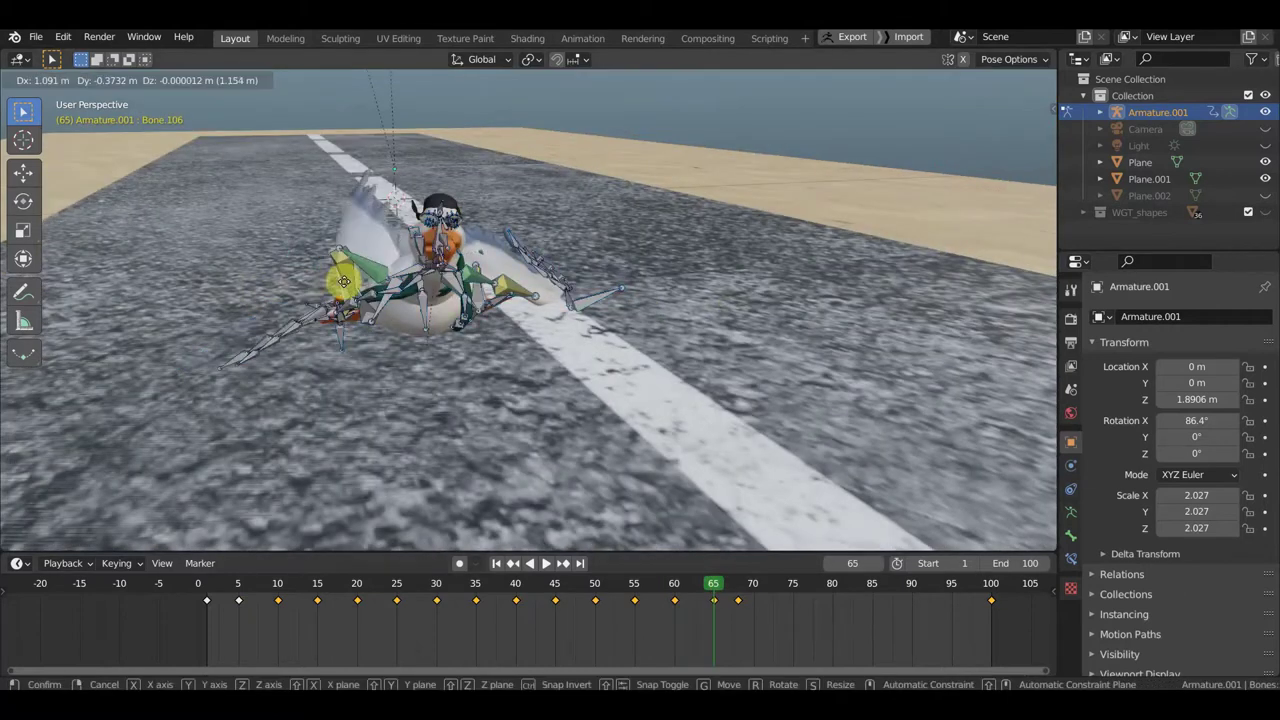
pyautogui.click(283, 286)
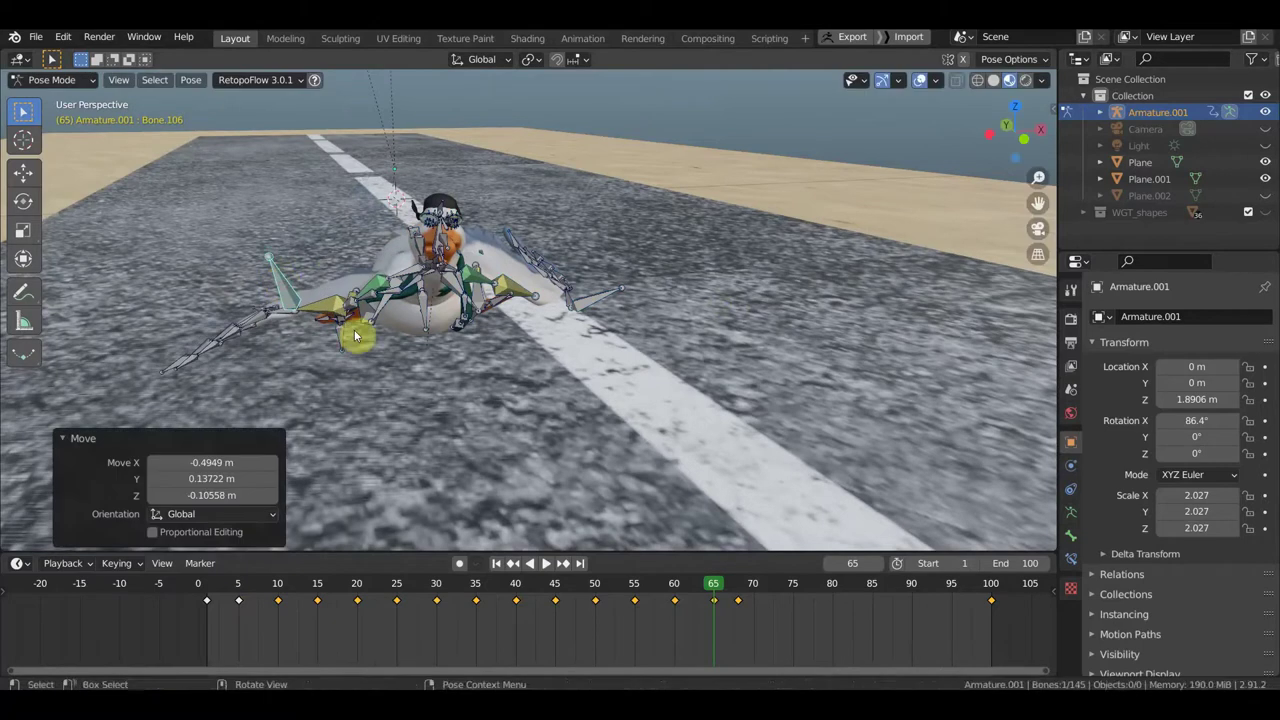
pyautogui.press('r')
pyautogui.click(340, 352)
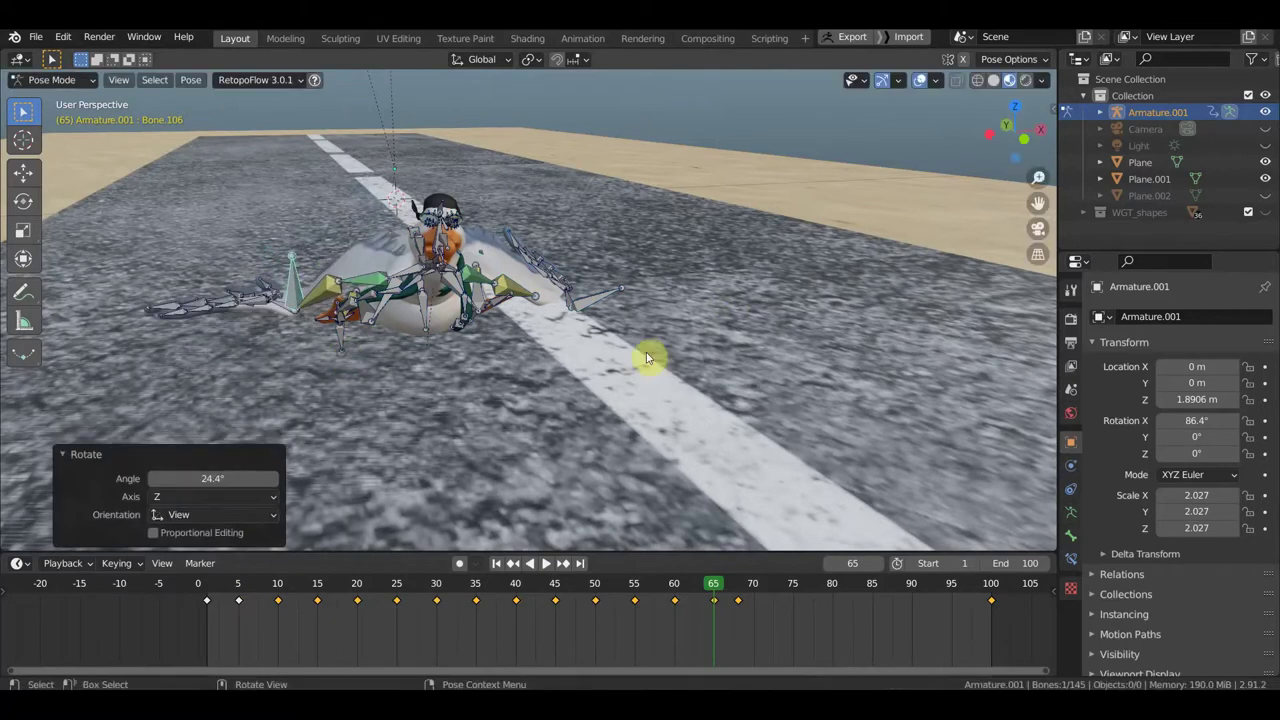
pyautogui.press('a')
pyautogui.press('i')
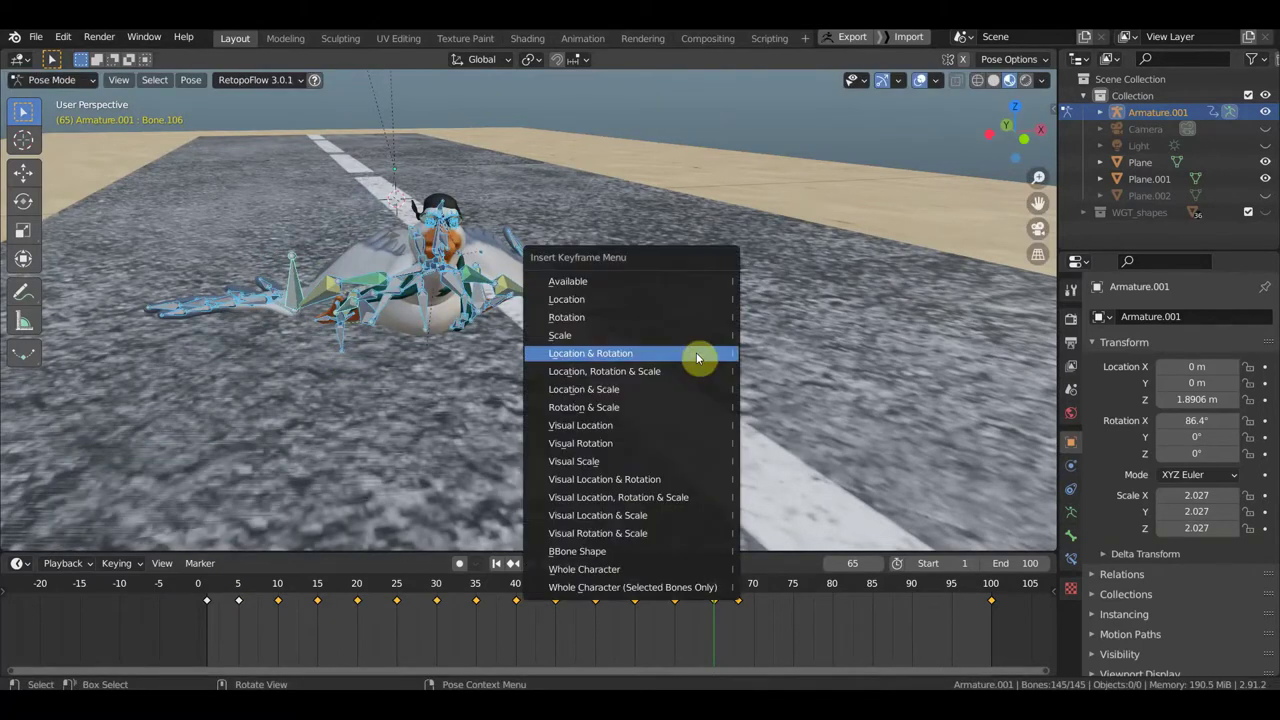
pyautogui.click(697, 354)
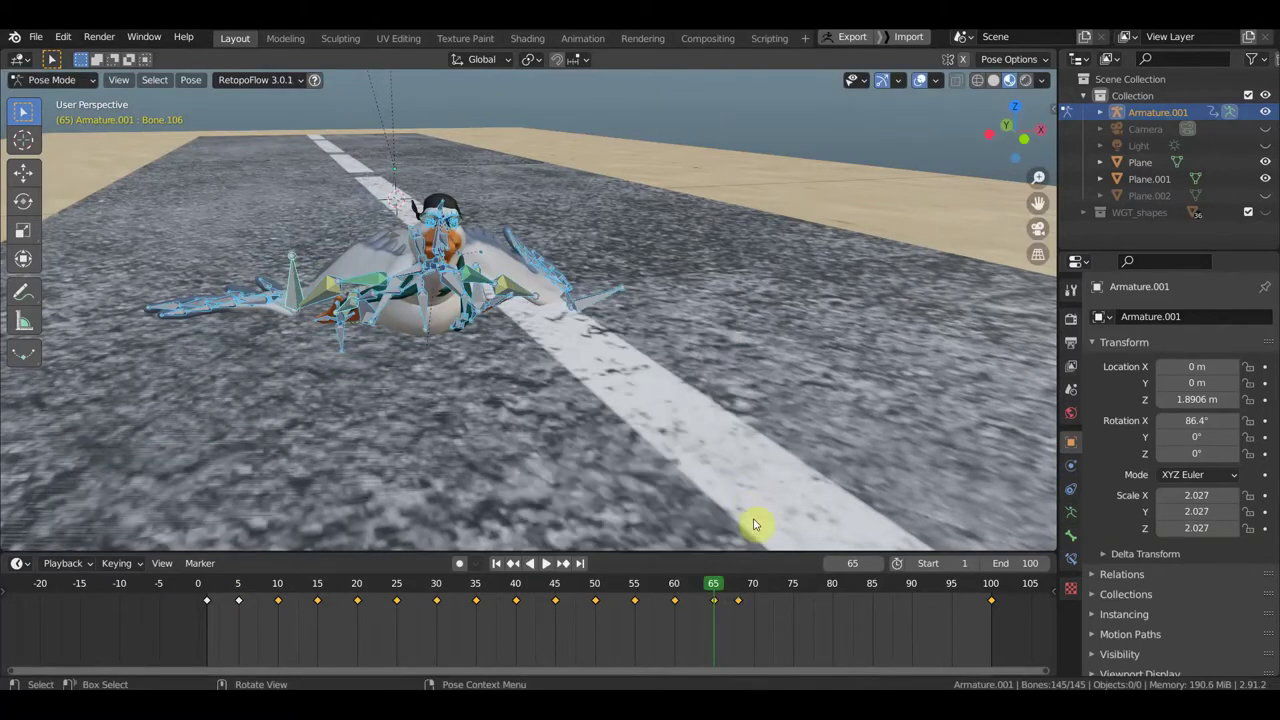
# Step: At frame 68, tilt head Bone.062 by about -10.6° and key all bones' location and rotation
pyautogui.click(741, 594)
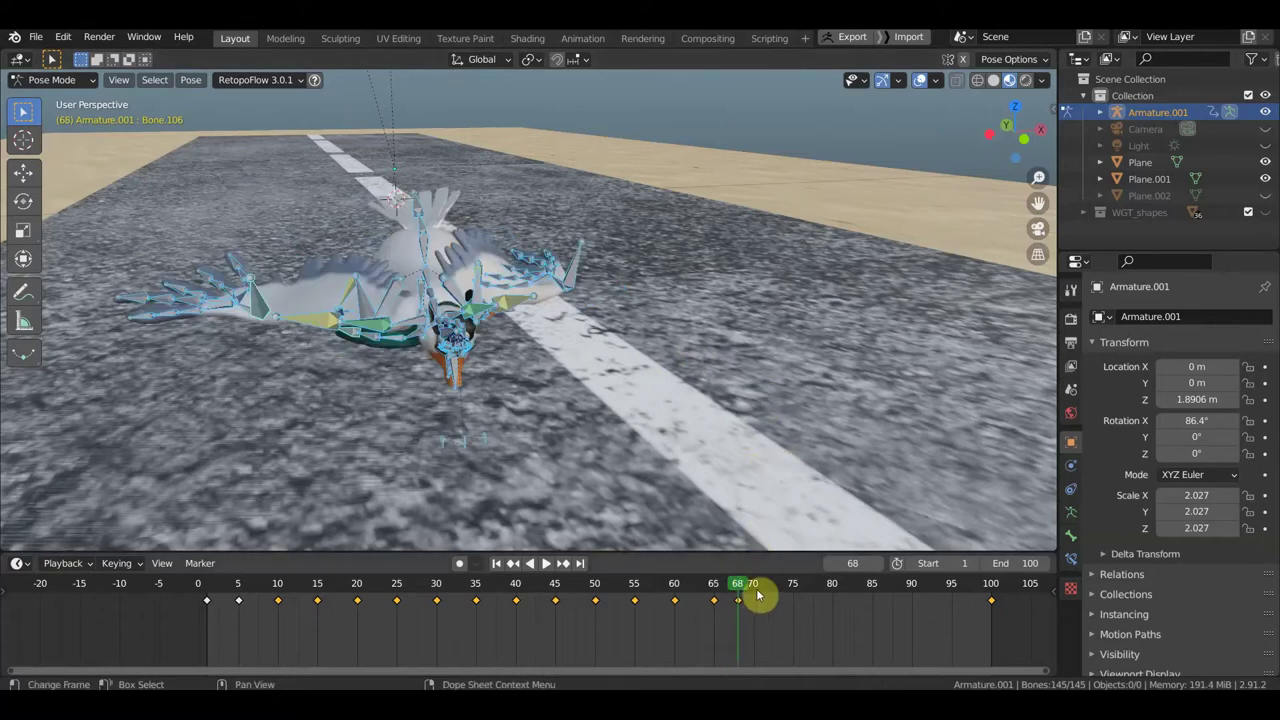
pyautogui.moveTo(691, 449); pyautogui.dragTo(843, 437, button='middle')
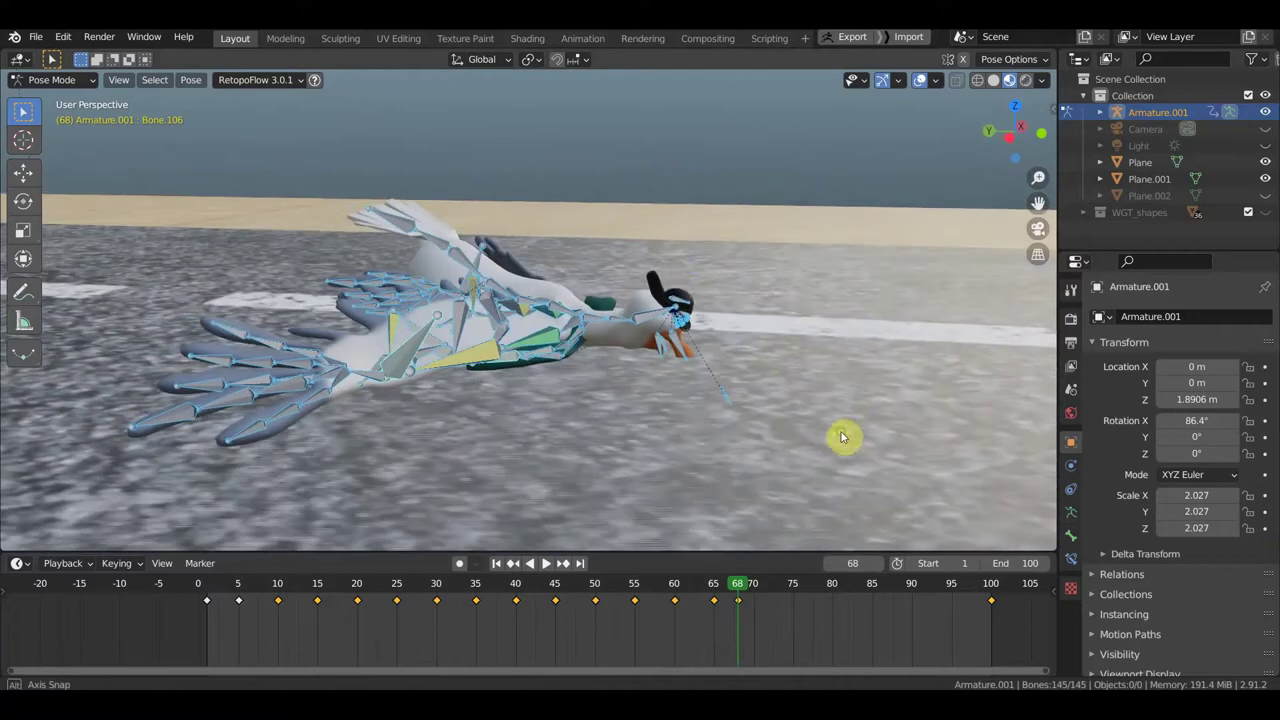
pyautogui.click(621, 320)
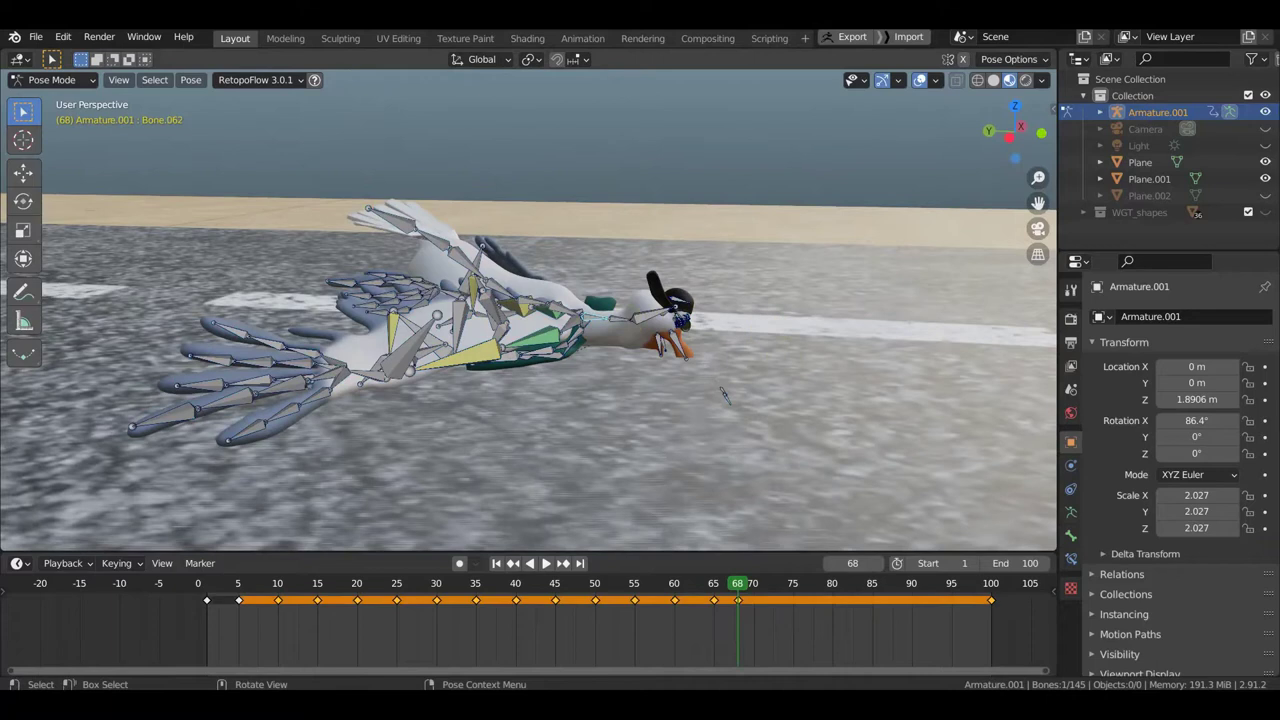
pyautogui.press('r')
pyautogui.click(745, 291)
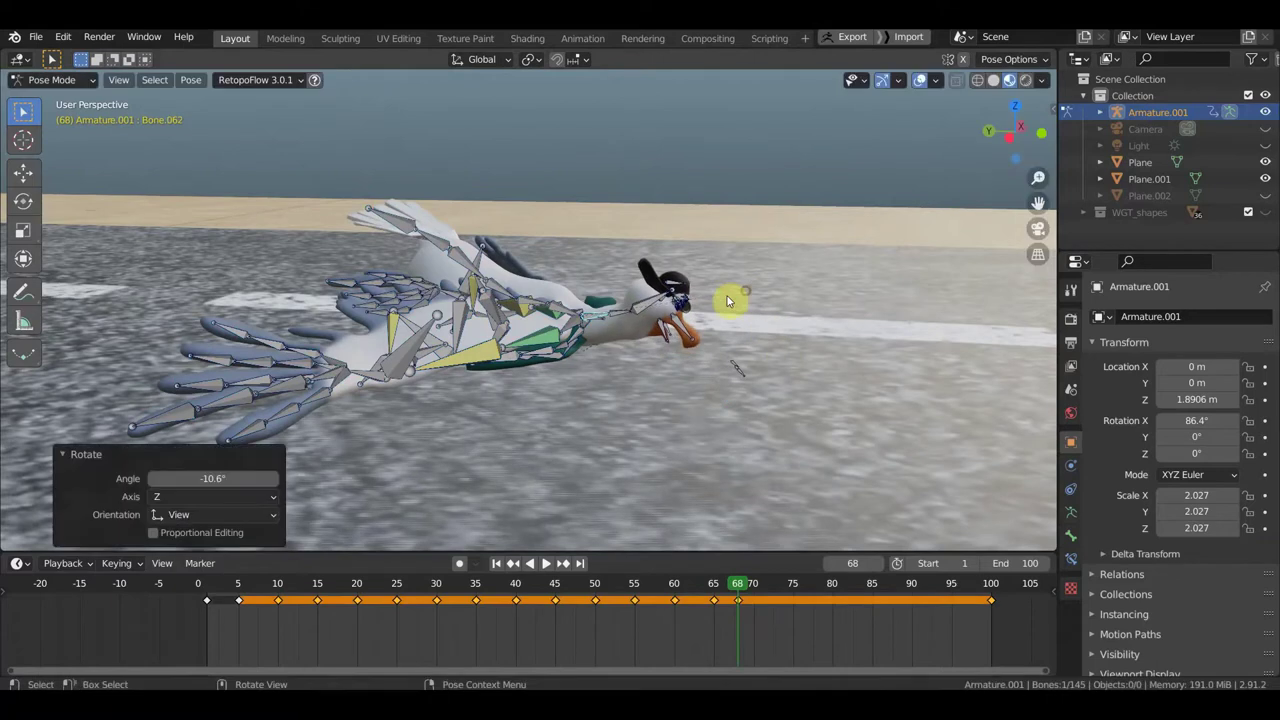
pyautogui.moveTo(707, 305); pyautogui.dragTo(632, 308, button='middle')
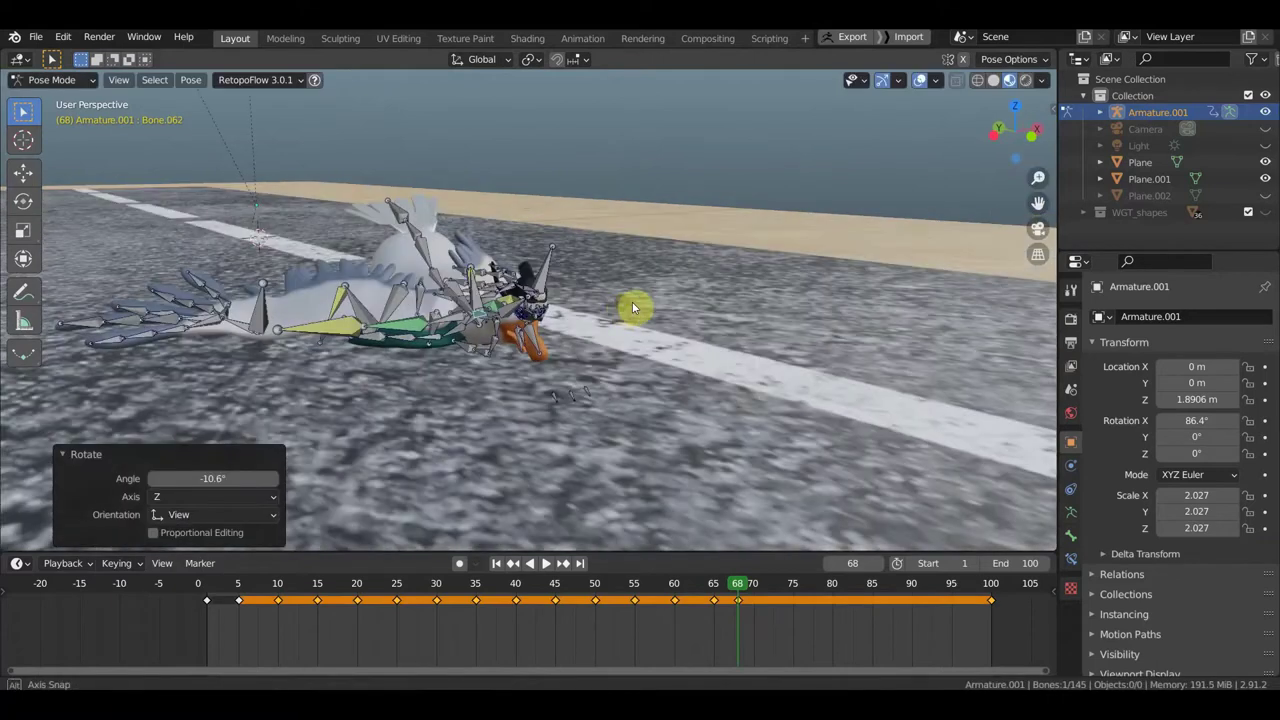
pyautogui.press('a')
pyautogui.press('i')
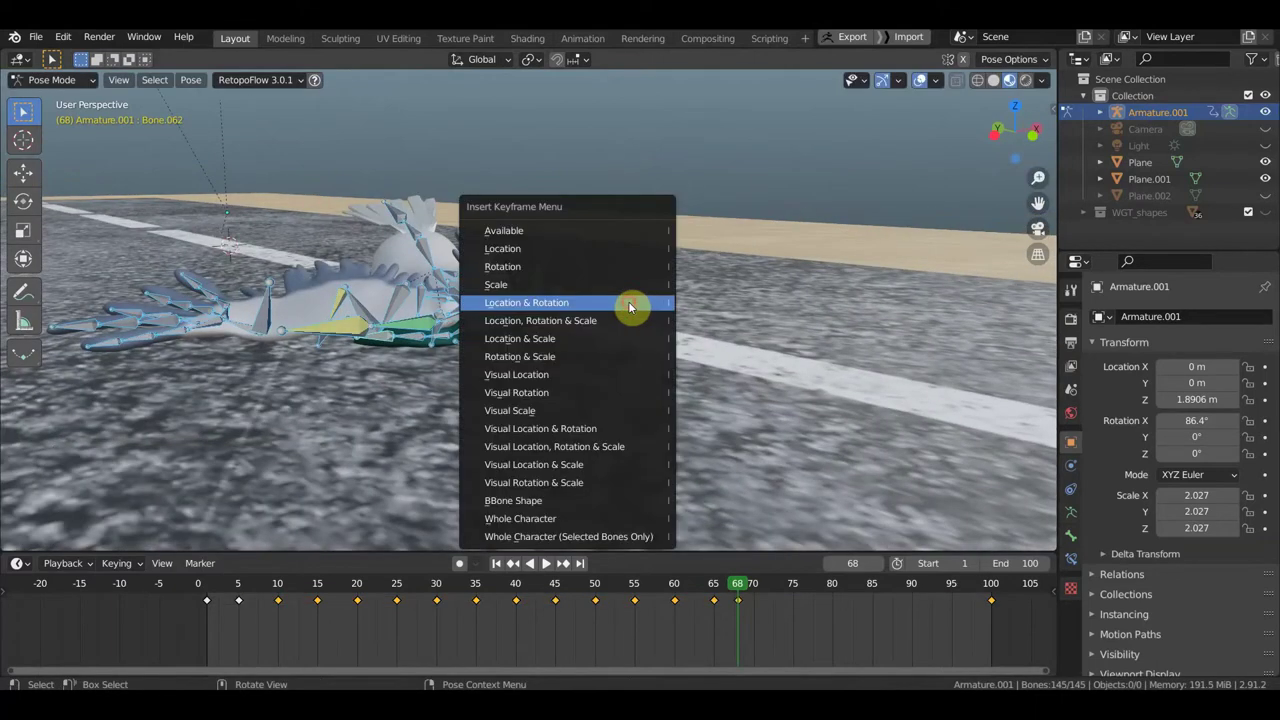
pyautogui.click(628, 301)
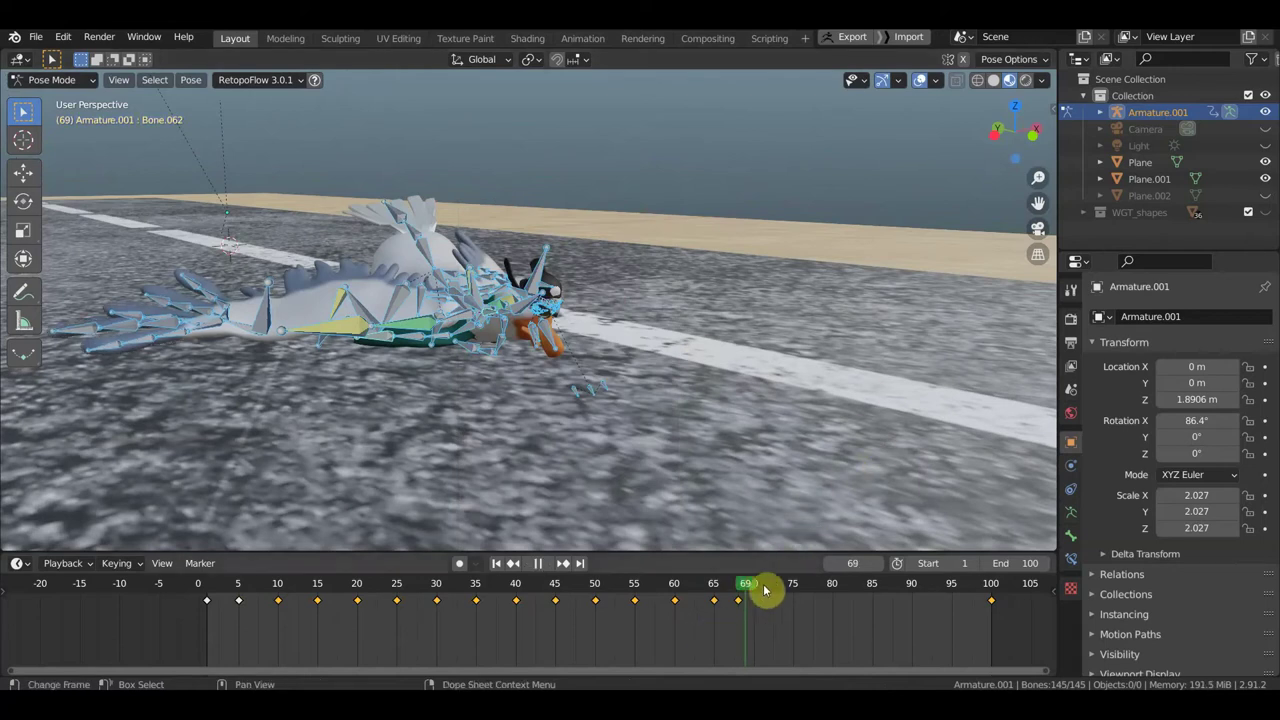
# Step: Scrub the timeline to the final frame 100 and orbit around the bird
pyautogui.moveTo(897, 598); pyautogui.dragTo(991, 600)
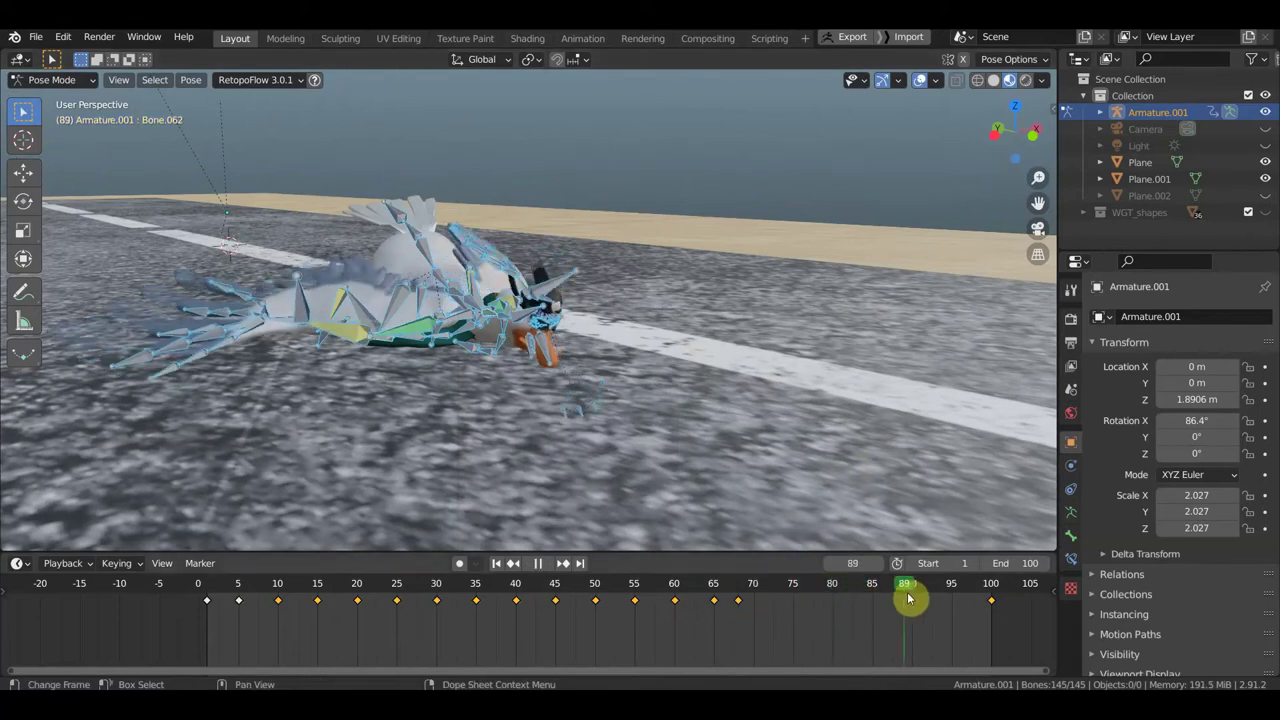
pyautogui.moveTo(903, 605)
pyautogui.mouseDown()
pyautogui.moveTo(943, 608)
pyautogui.moveTo(757, 600)
pyautogui.moveTo(985, 613)
pyautogui.mouseUp()
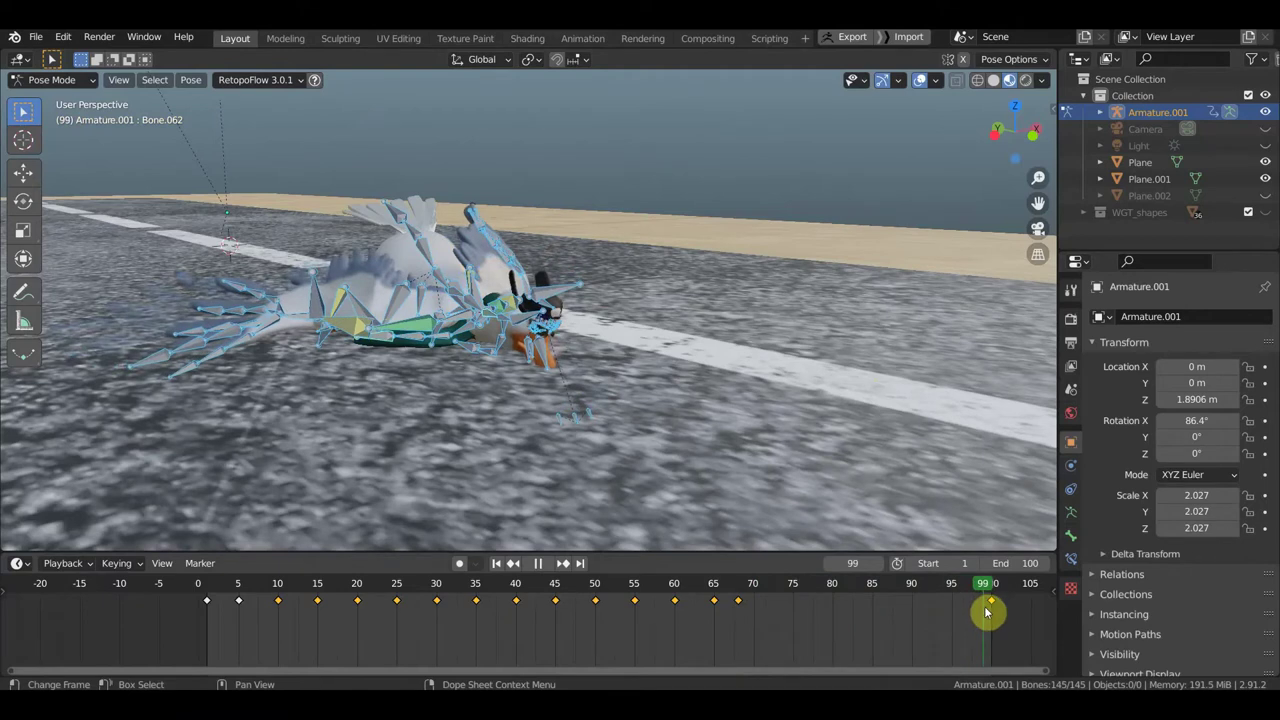
pyautogui.moveTo(987, 612); pyautogui.dragTo(986, 590)
pyautogui.click(995, 594)
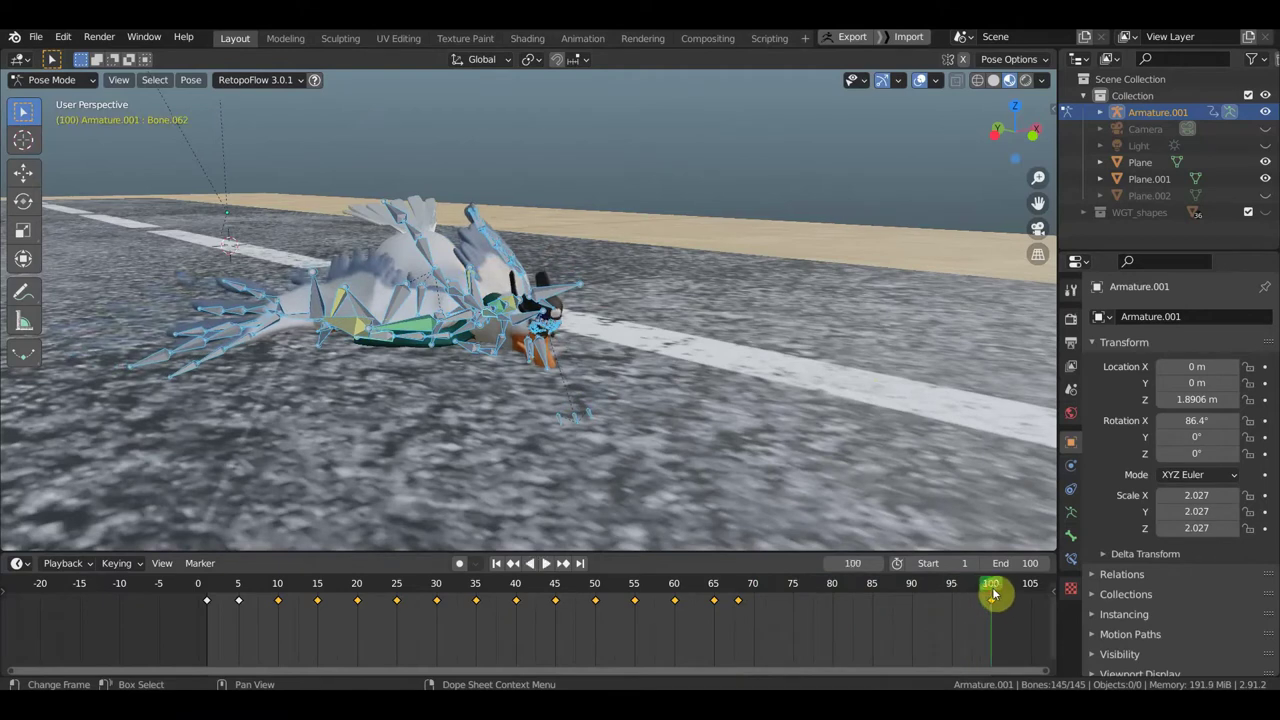
pyautogui.moveTo(562, 290)
pyautogui.mouseDown(button='middle')
pyautogui.moveTo(611, 280)
pyautogui.moveTo(519, 265)
pyautogui.mouseUp(button='middle')
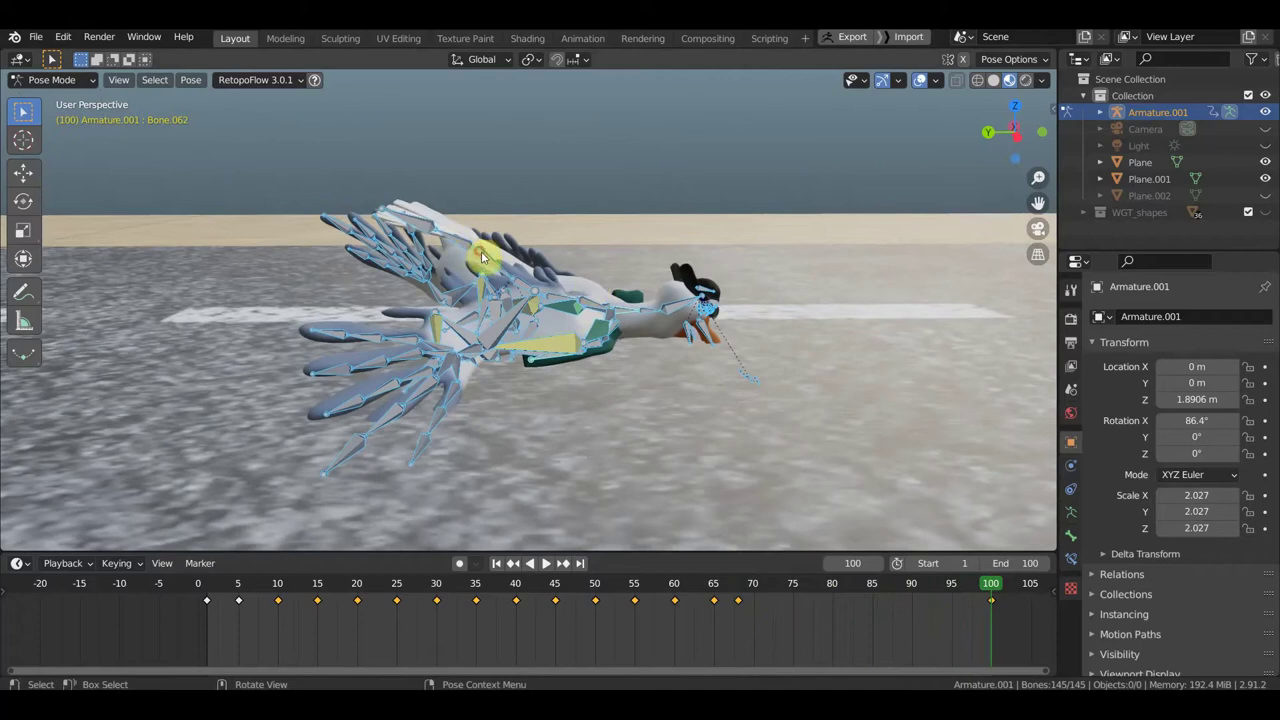
# Step: Select Bone.056 and move and rotate it into a first adjusted position
pyautogui.click(620, 248)
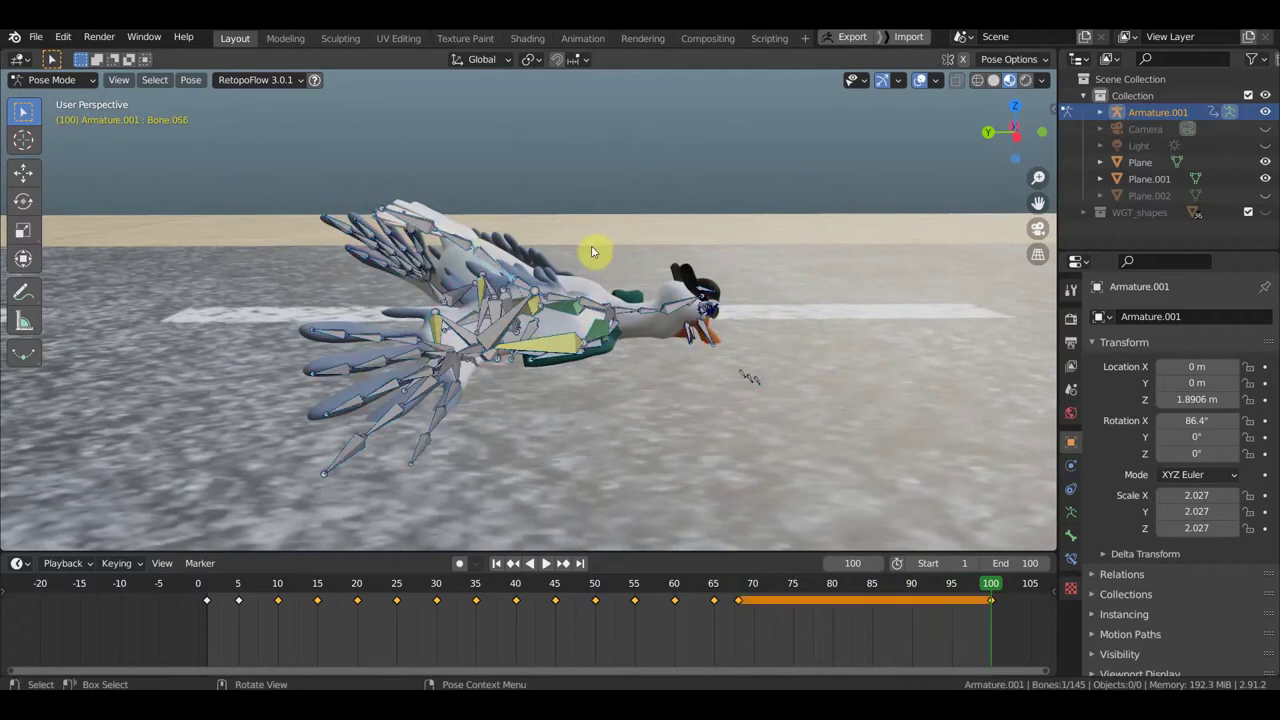
pyautogui.press('g')
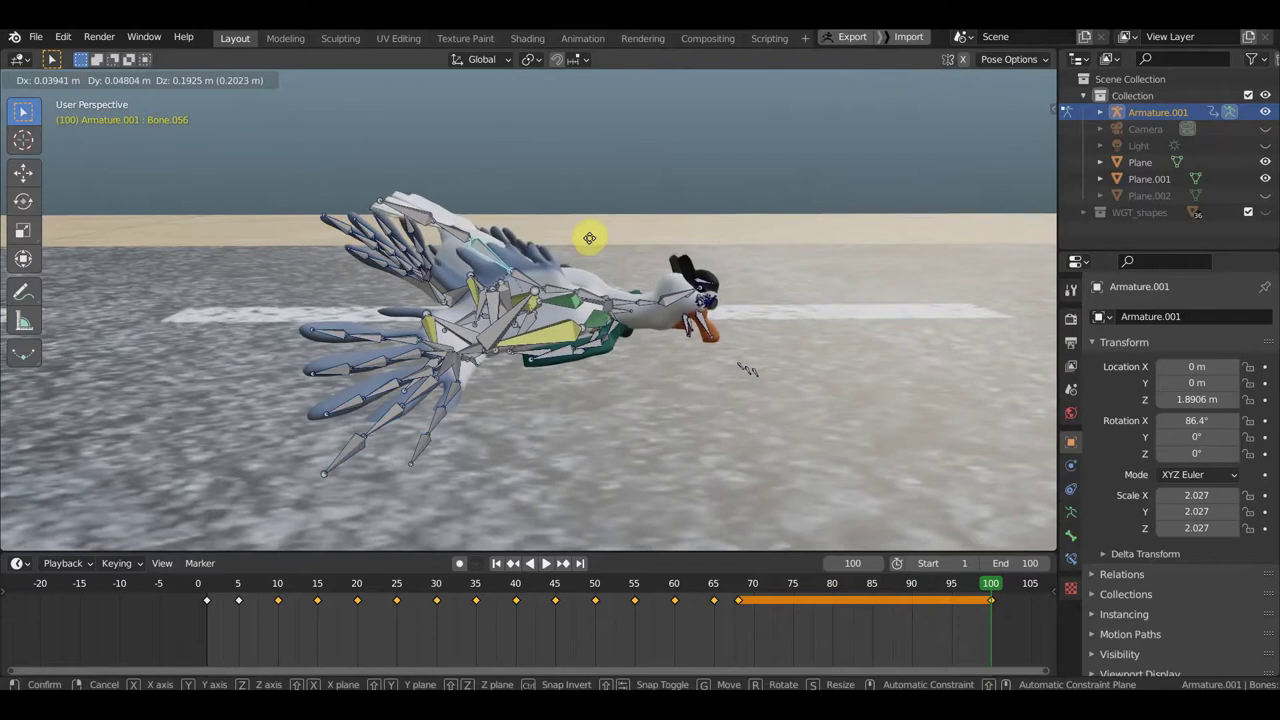
pyautogui.click(591, 247)
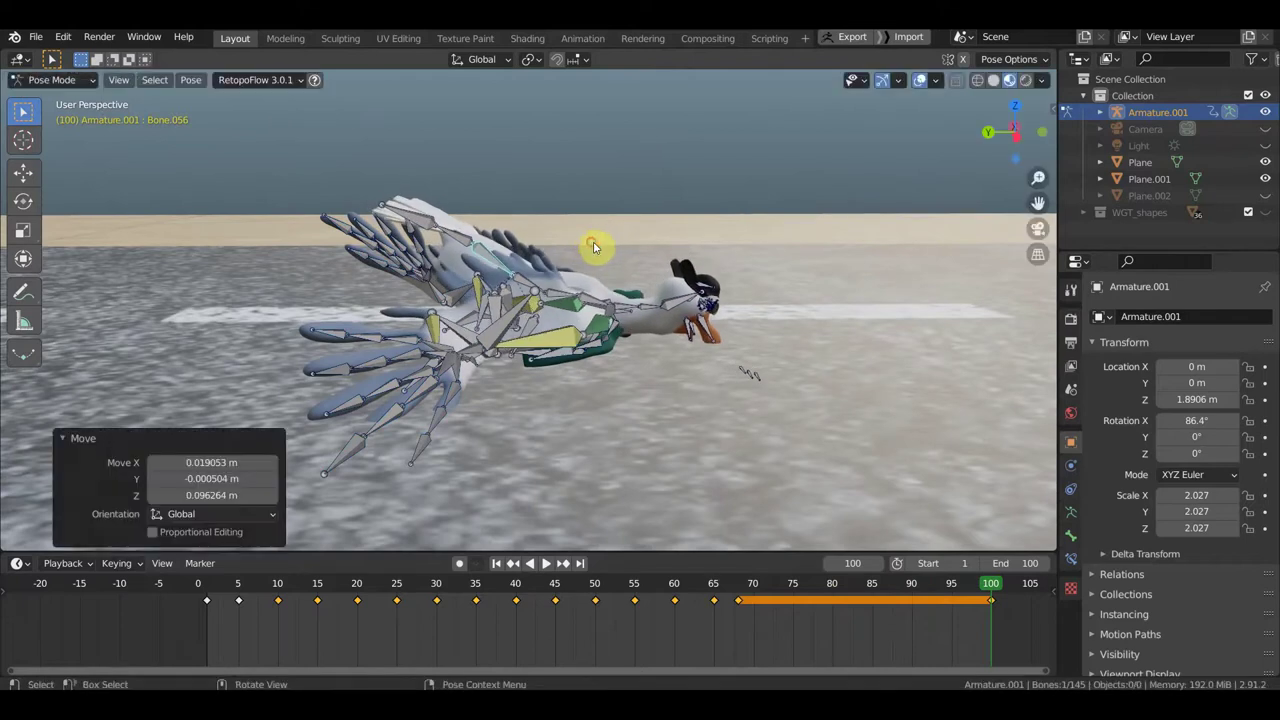
pyautogui.press('r')
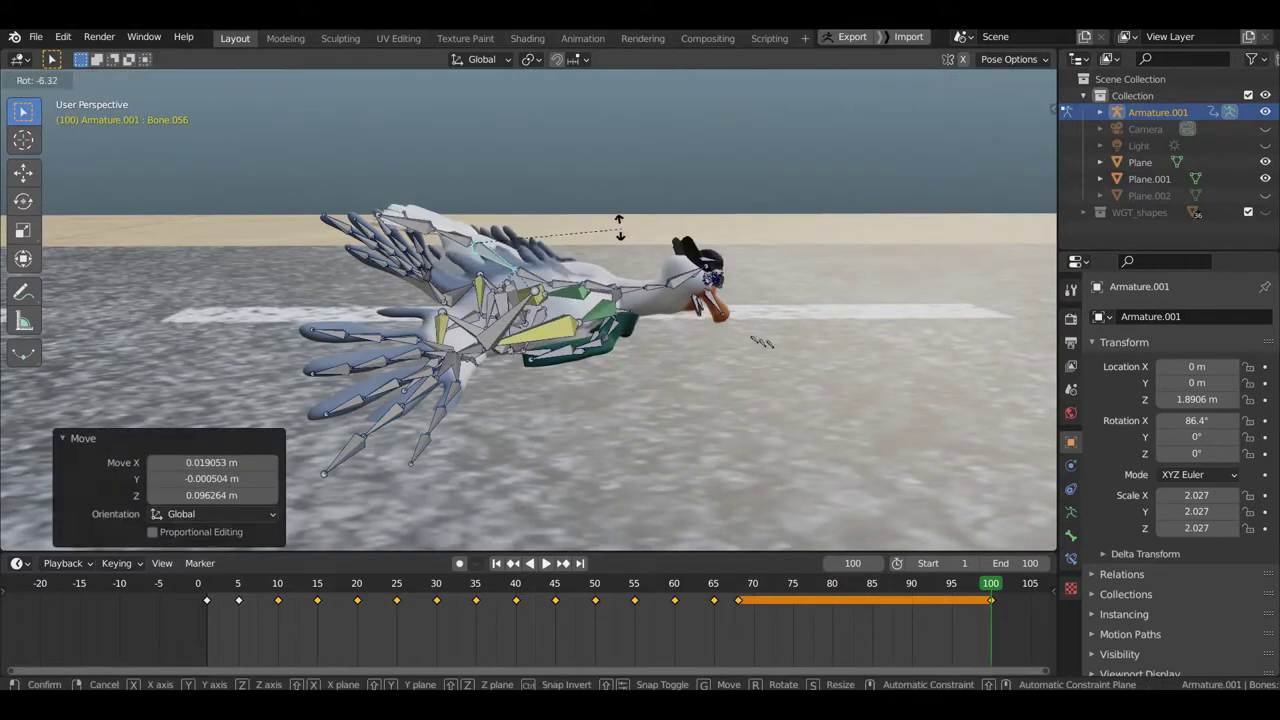
pyautogui.click(609, 224)
pyautogui.moveTo(609, 223); pyautogui.dragTo(586, 238)
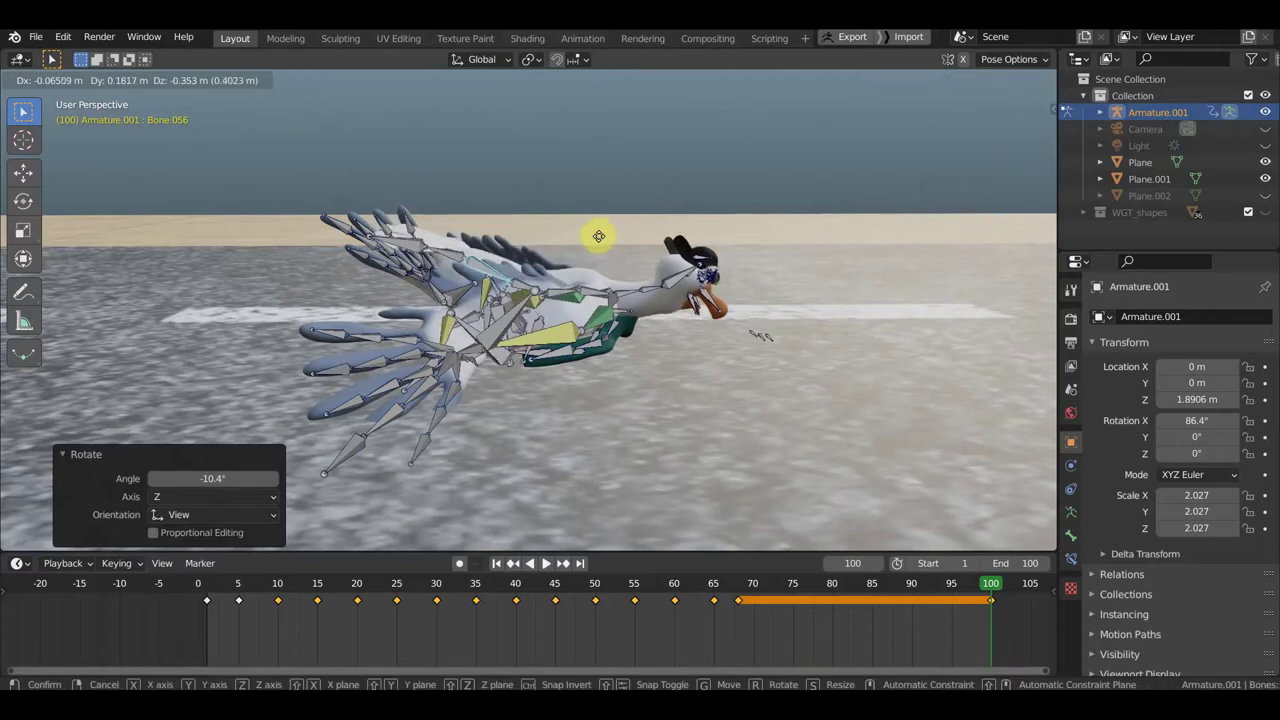
pyautogui.click(589, 248)
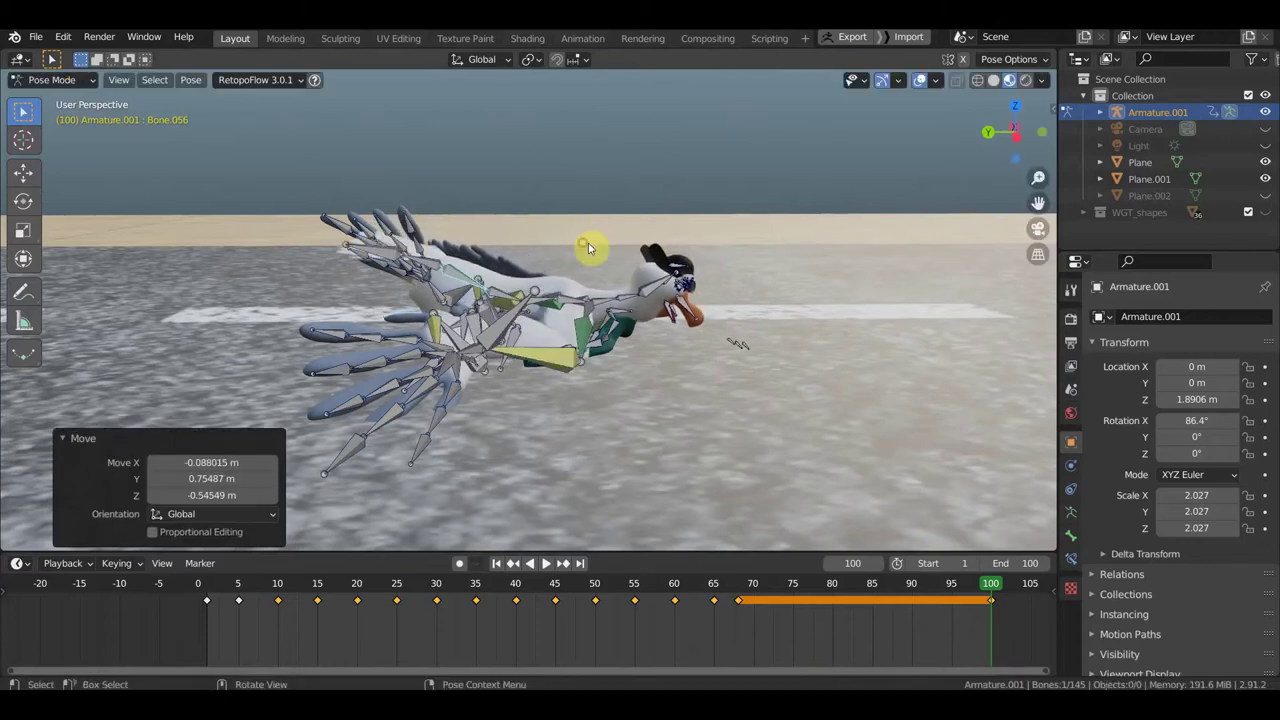
# Step: Move Bone.056 again and rotate it 3.29° about Z to finish the end pose
pyautogui.moveTo(653, 290); pyautogui.dragTo(435, 286, button='middle')
pyautogui.press('g')
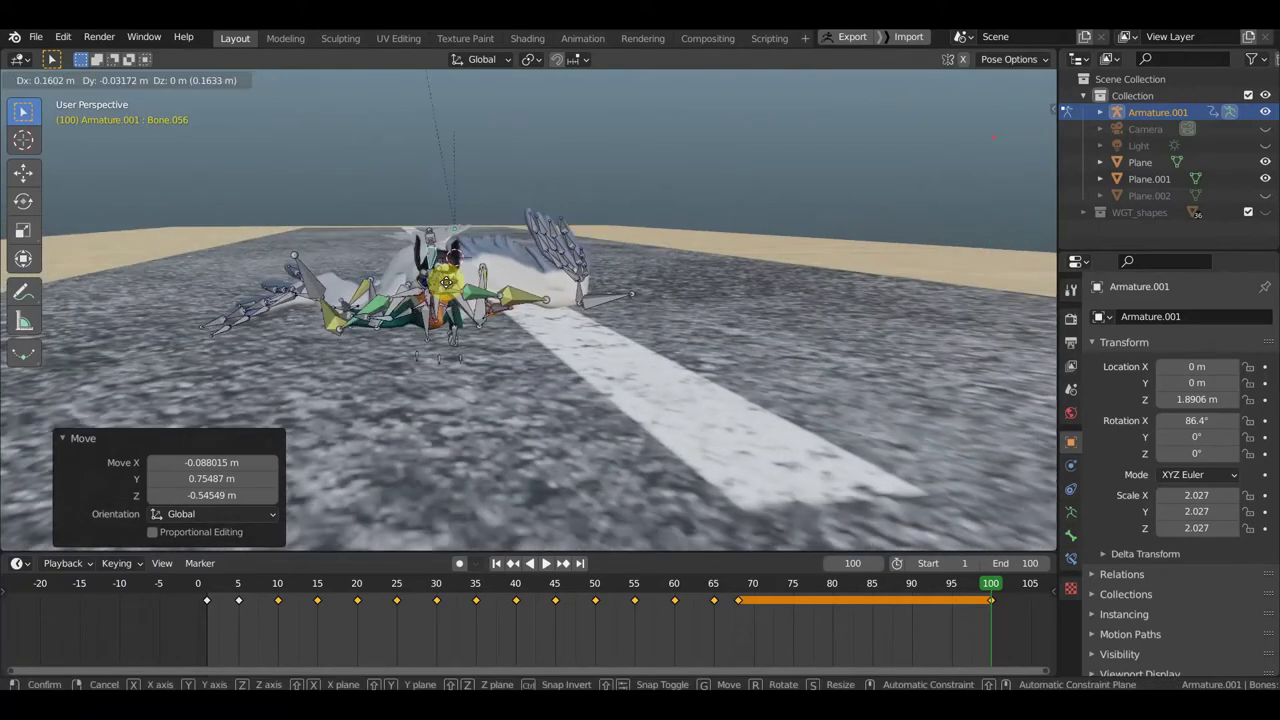
pyautogui.click(448, 283)
pyautogui.press('r')
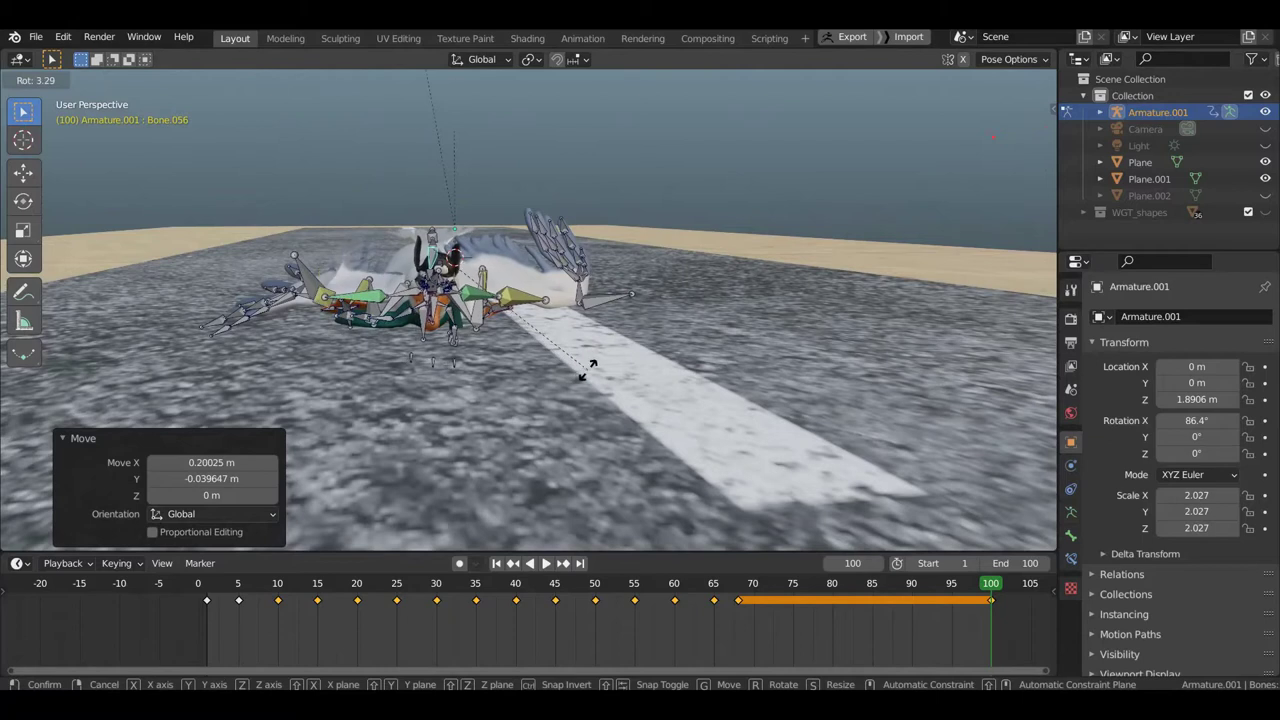
pyautogui.click(588, 373)
pyautogui.moveTo(590, 374); pyautogui.dragTo(671, 380, button='middle')
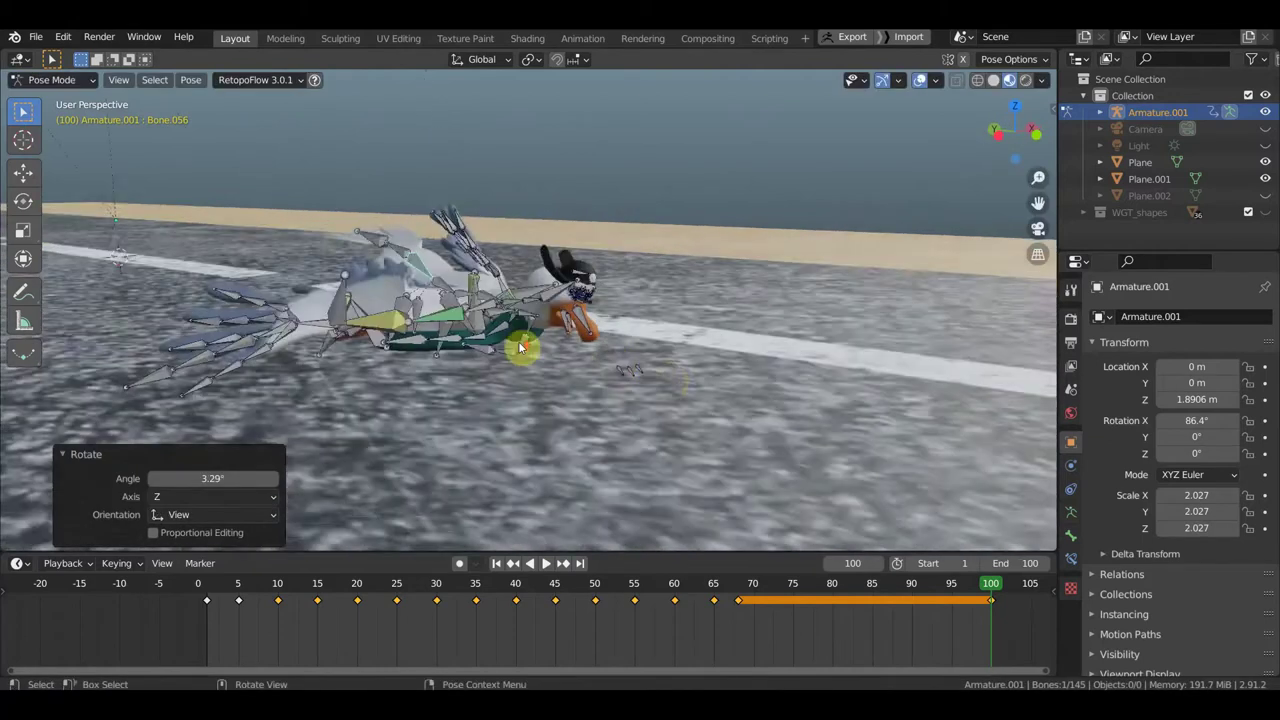
pyautogui.scroll(3, 529, 343)
pyautogui.click(520, 321)
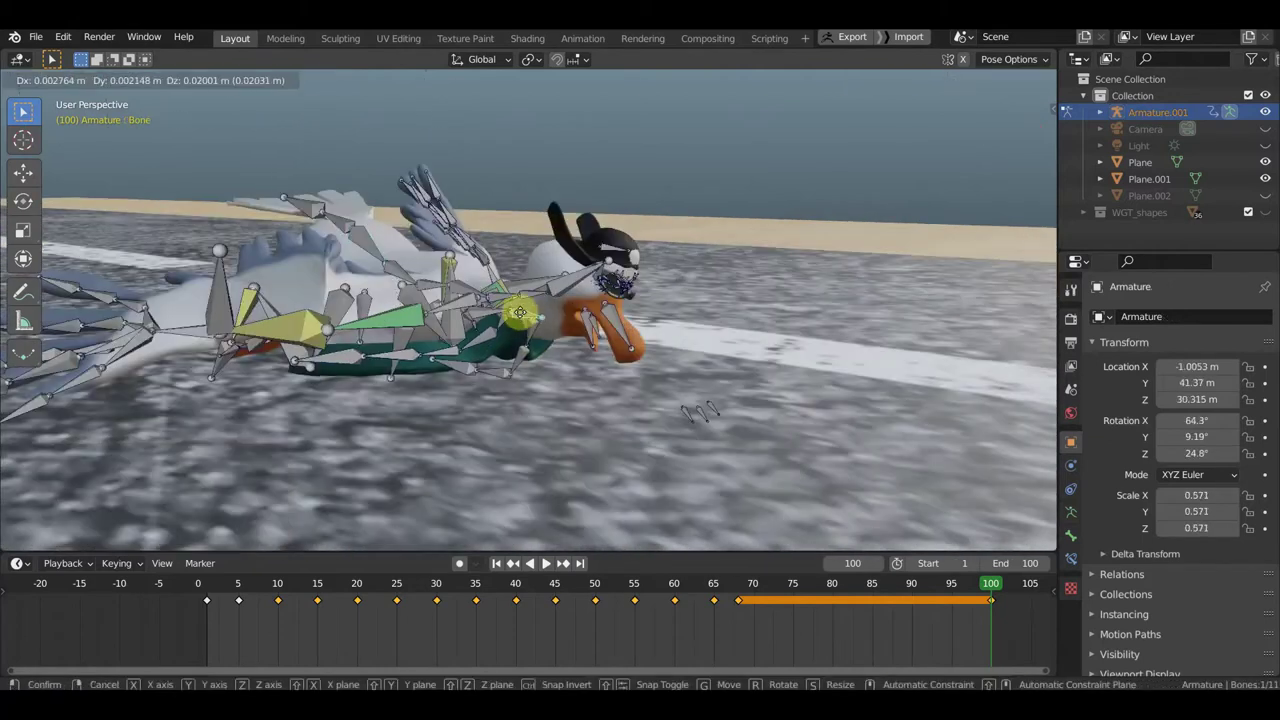
# Step: Move the Armature's Bone lower at frame 100 over several moves
pyautogui.press('g')
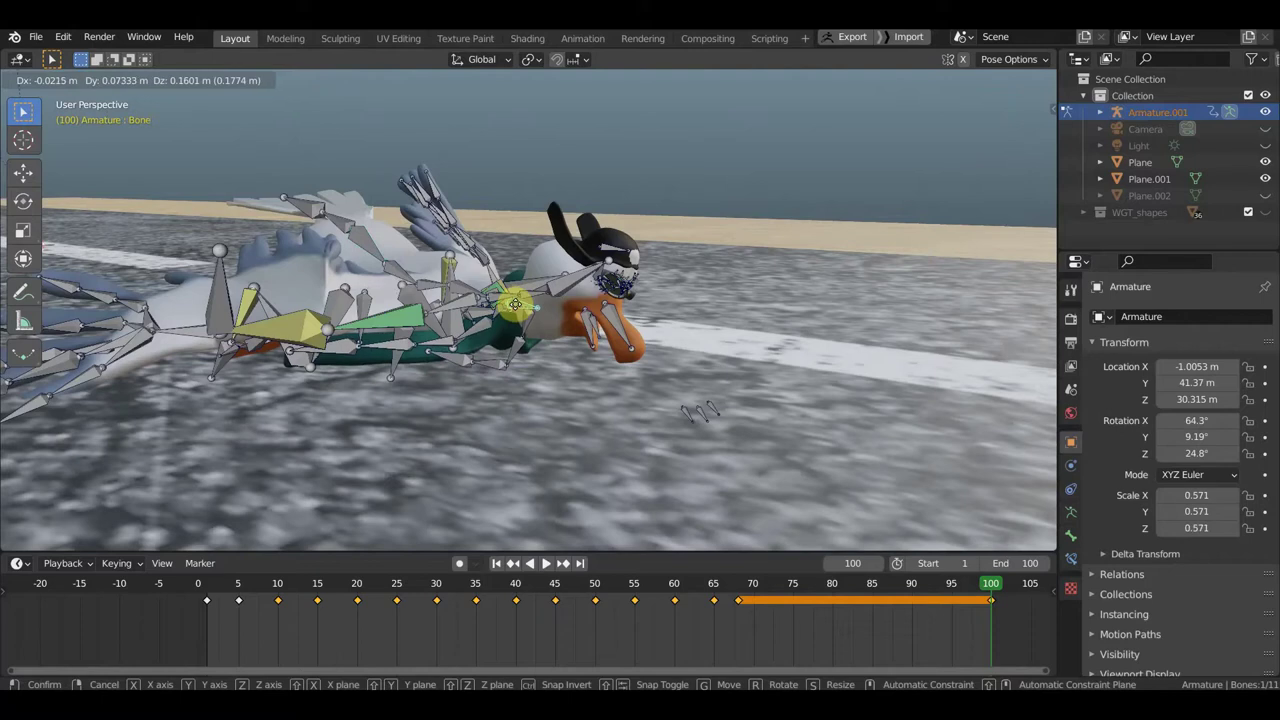
pyautogui.click(514, 304)
pyautogui.moveTo(514, 304)
pyautogui.mouseDown(button='middle')
pyautogui.moveTo(502, 333)
pyautogui.moveTo(596, 310)
pyautogui.mouseUp(button='middle')
pyautogui.press('g')
pyautogui.click(498, 330)
pyautogui.press('g')
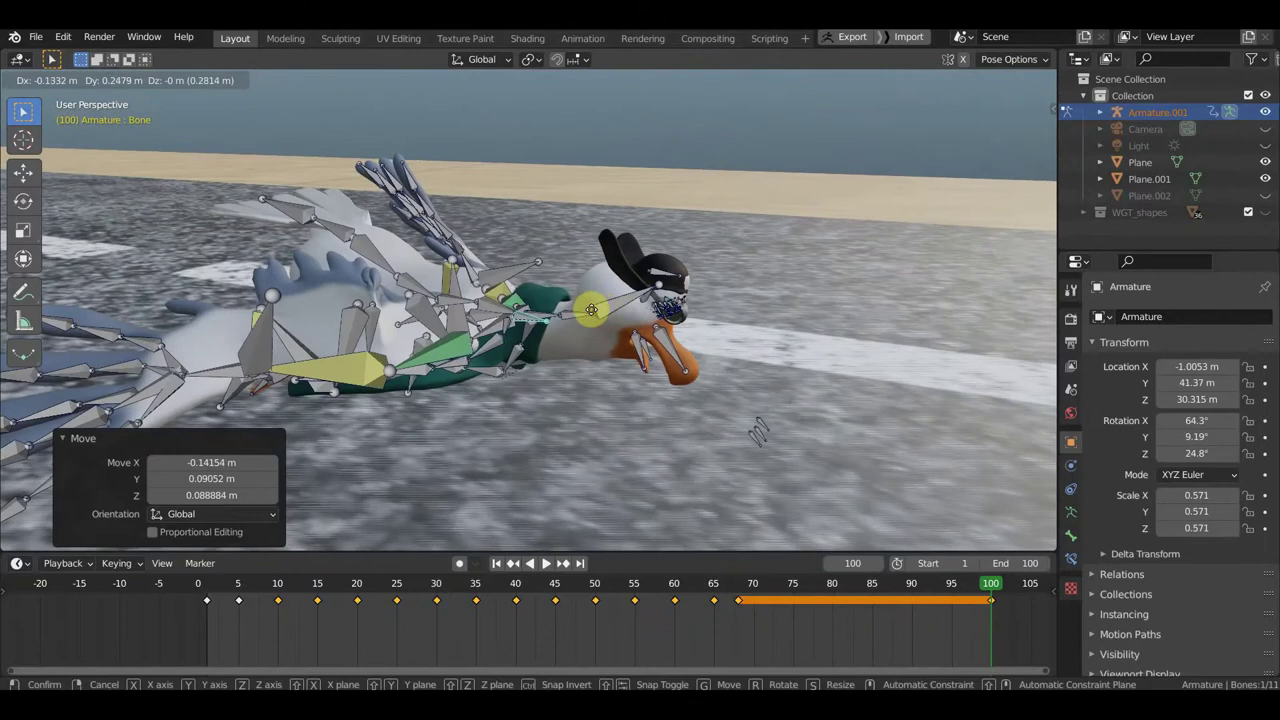
pyautogui.click(592, 312)
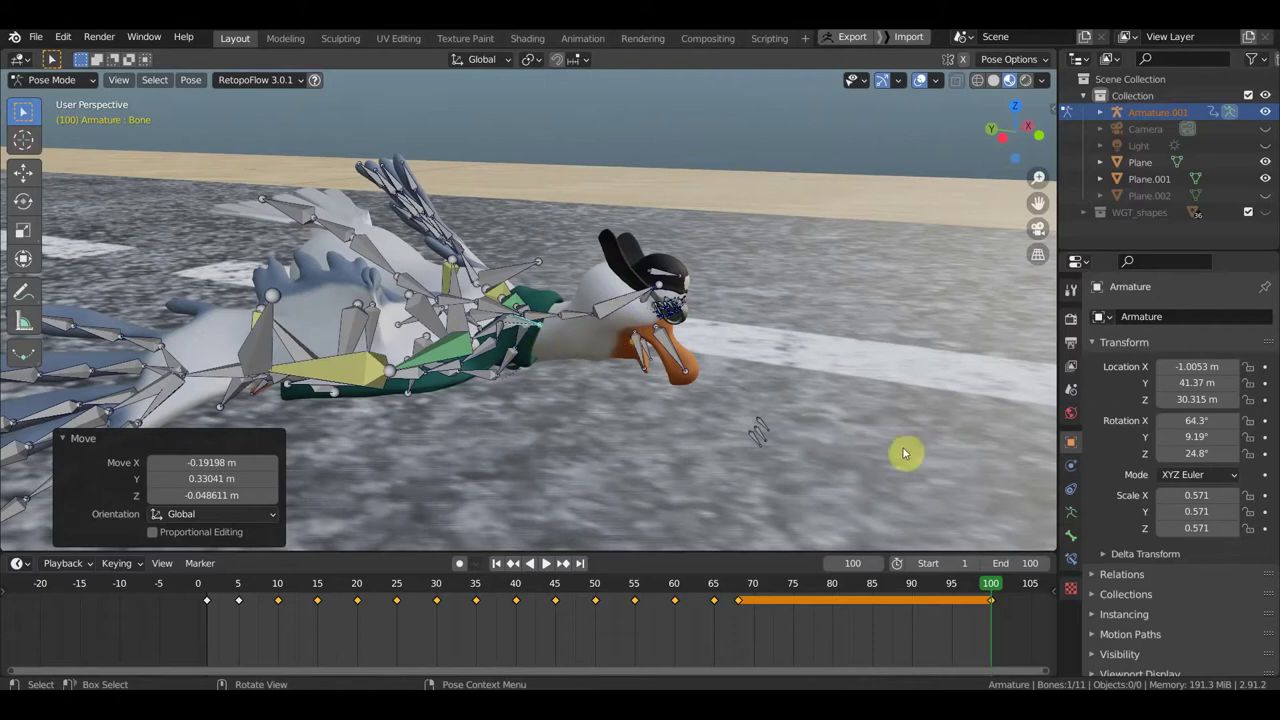
# Step: Key Location & Rotation for all bones at frame 100, then rewind to frame 0
pyautogui.press('a')
pyautogui.press('i')
pyautogui.click(825, 381)
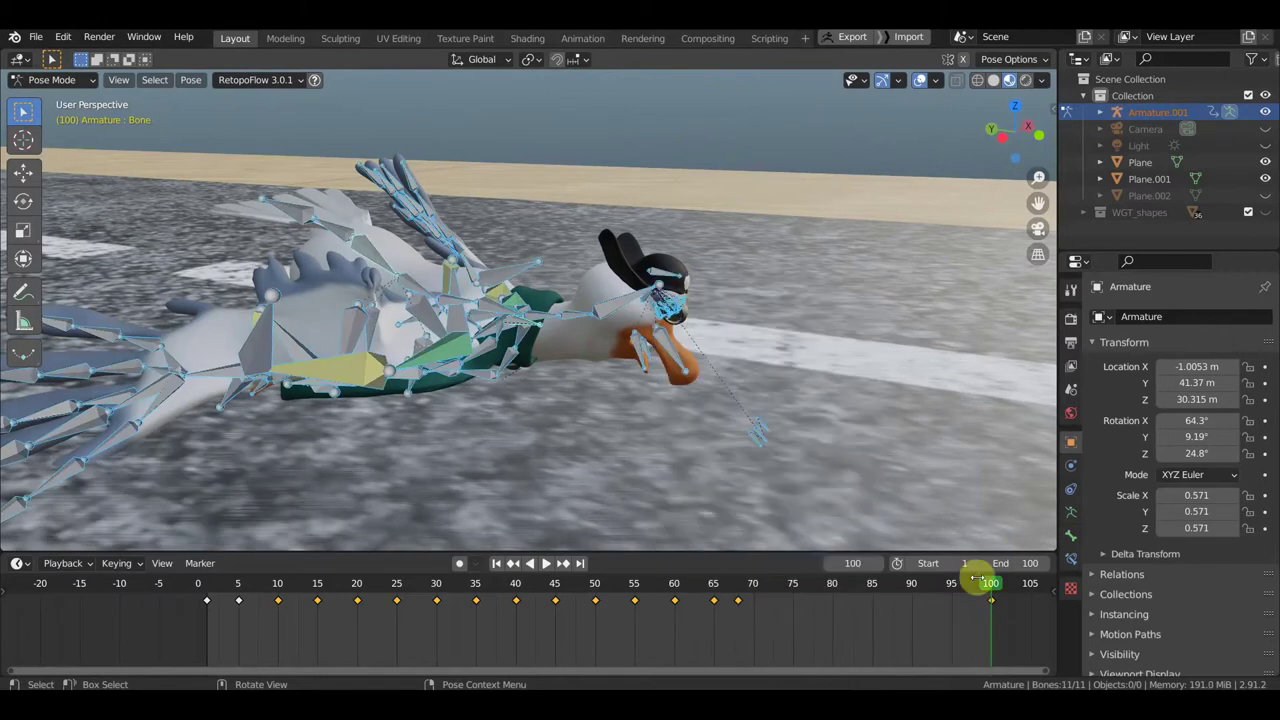
pyautogui.moveTo(976, 588); pyautogui.dragTo(198, 585)
pyautogui.scroll(-4, 575, 272)
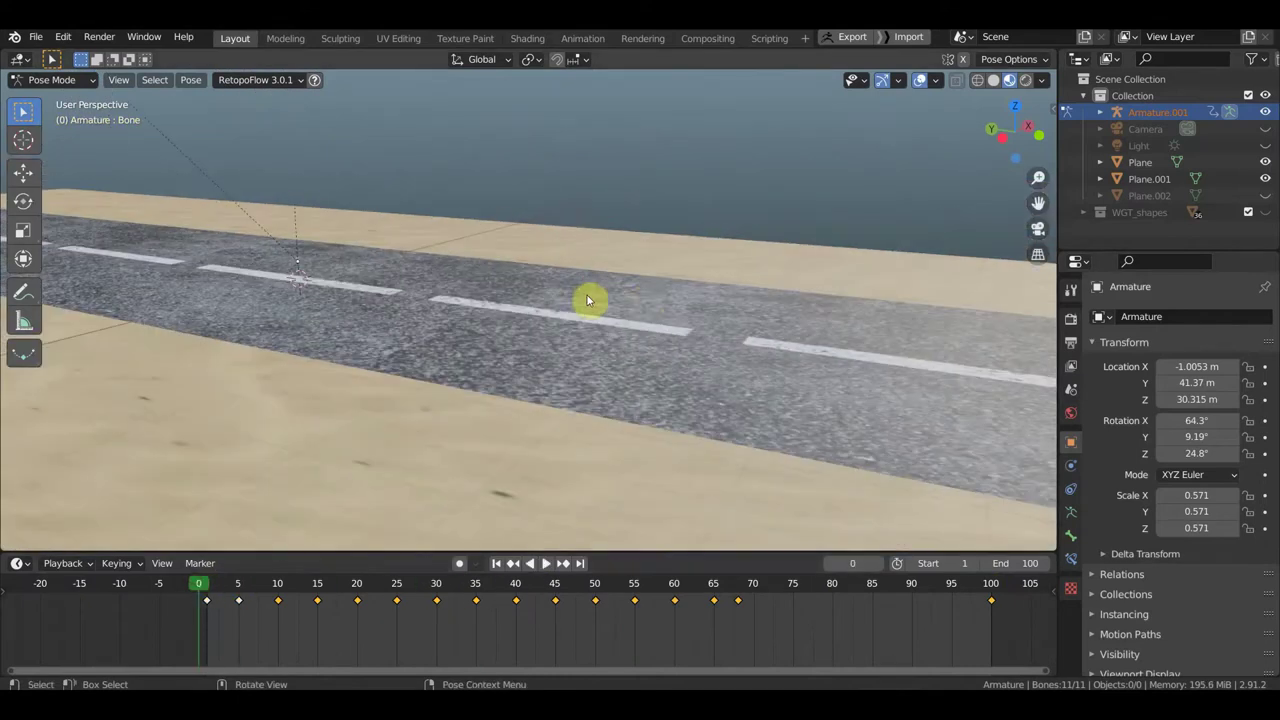
pyautogui.scroll(-3, 527, 303)
pyautogui.scroll(-2, 559, 283)
pyautogui.moveTo(559, 283); pyautogui.dragTo(603, 277, button='middle')
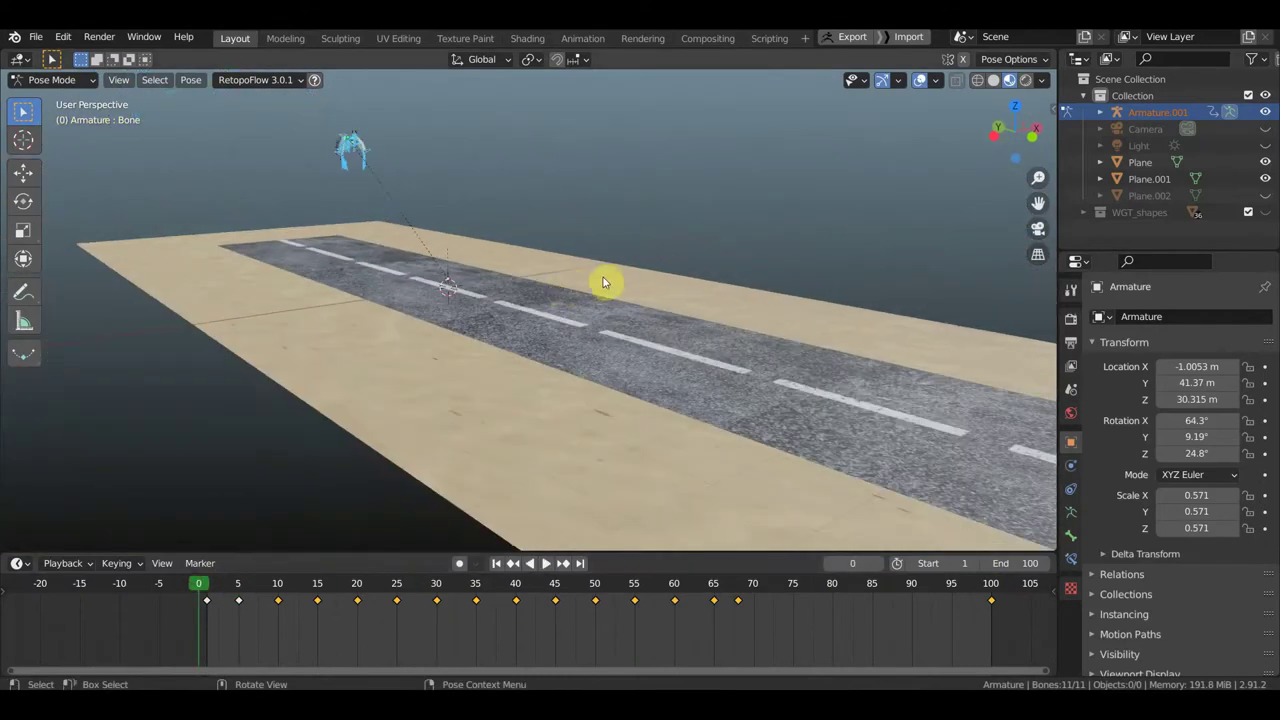
# Step: Play the animation, stop at frame 86 and zoom in around the bird
pyautogui.press('space')
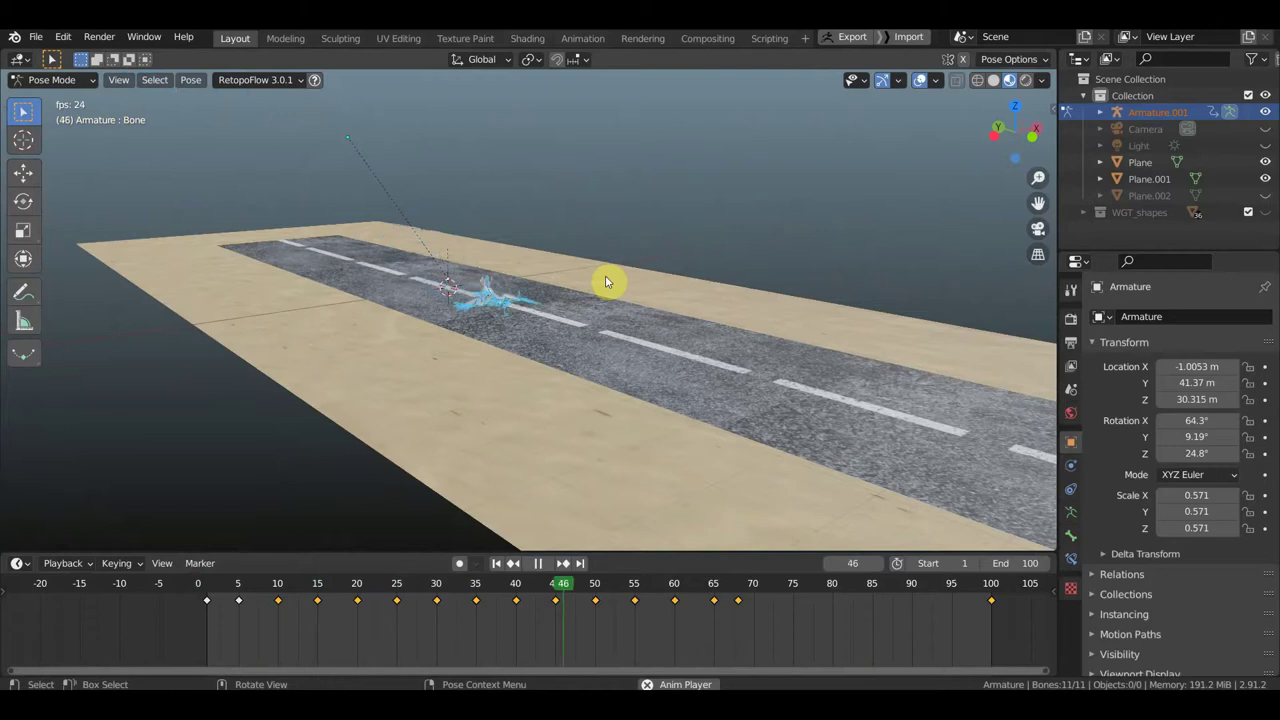
pyautogui.press('space')
pyautogui.moveTo(620, 277); pyautogui.dragTo(633, 290, button='middle')
pyautogui.scroll(3, 630, 292)
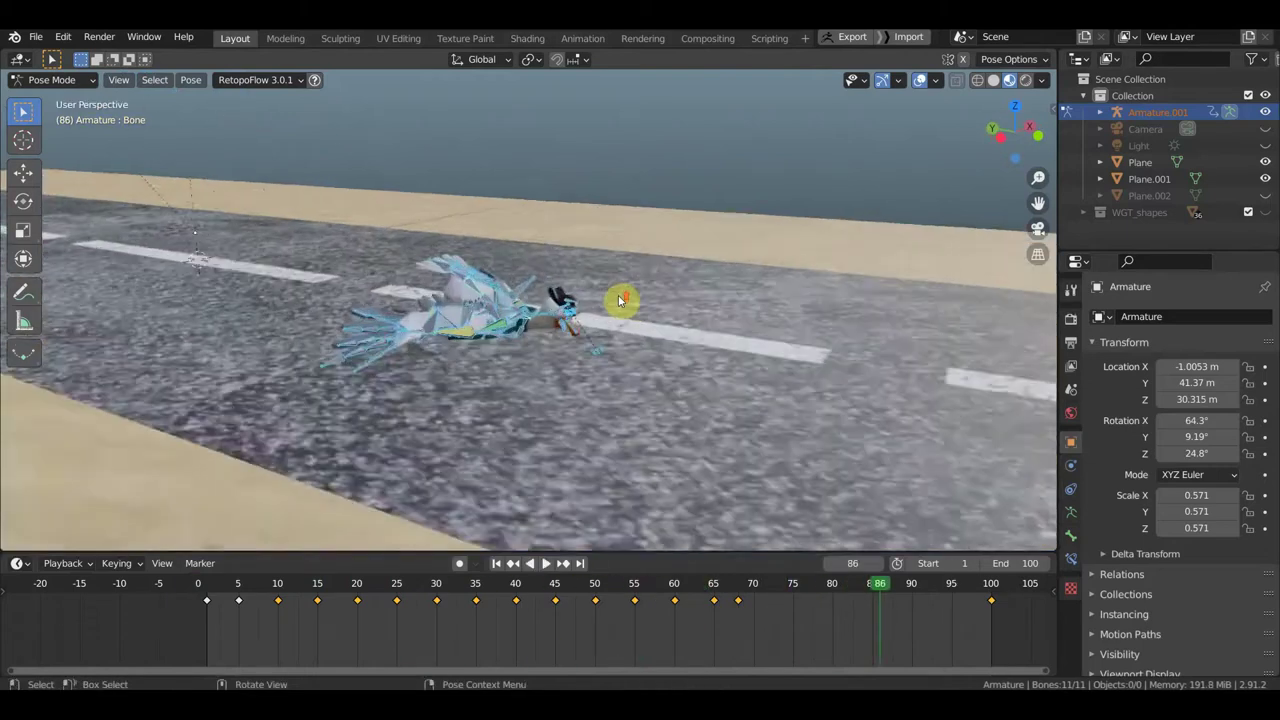
pyautogui.scroll(3, 620, 300)
pyautogui.moveTo(640, 386); pyautogui.dragTo(654, 383, button='middle')
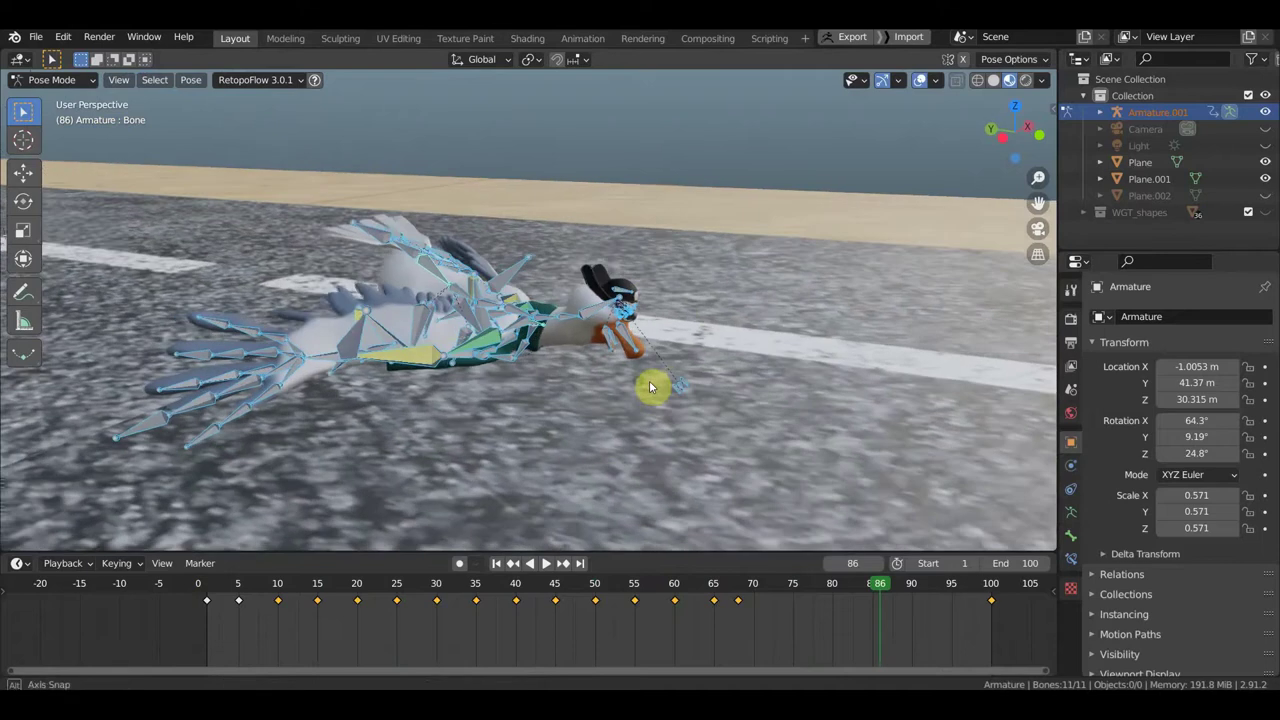
# Step: Check the bird's poses at frames 50, 41 and 35, orbiting to find it
pyautogui.click(594, 588)
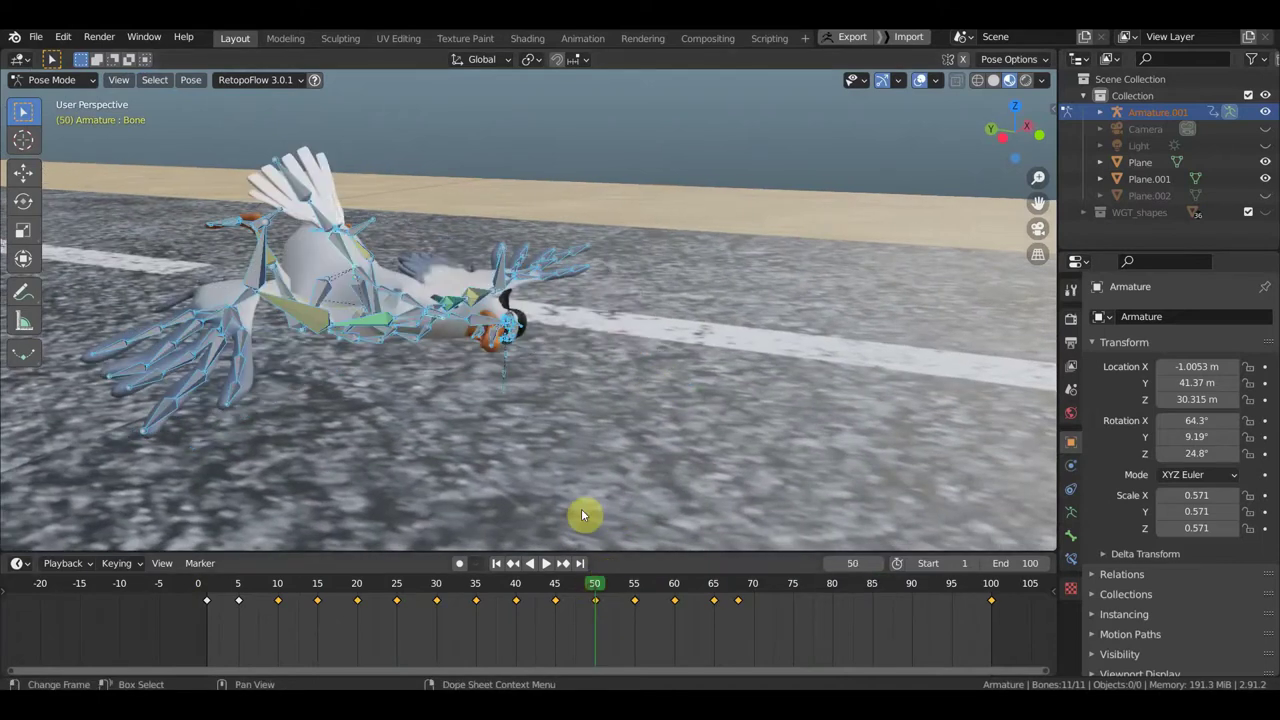
pyautogui.click(521, 588)
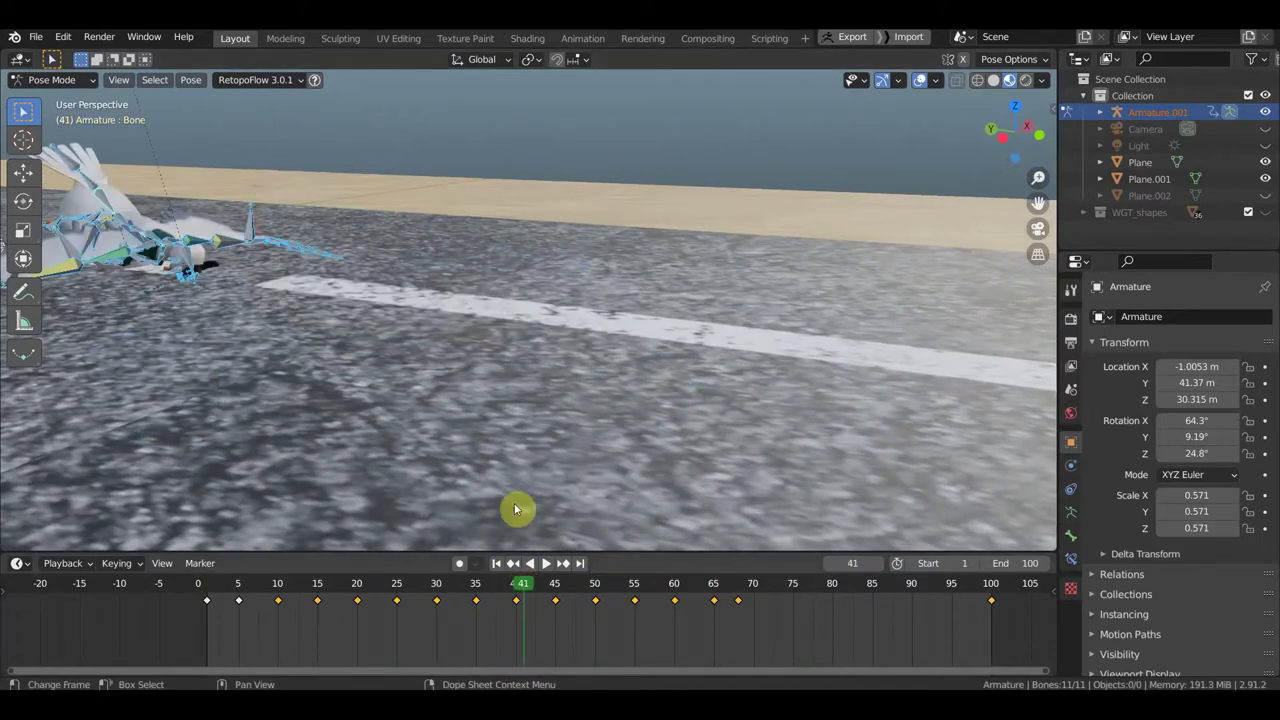
pyautogui.click(477, 588)
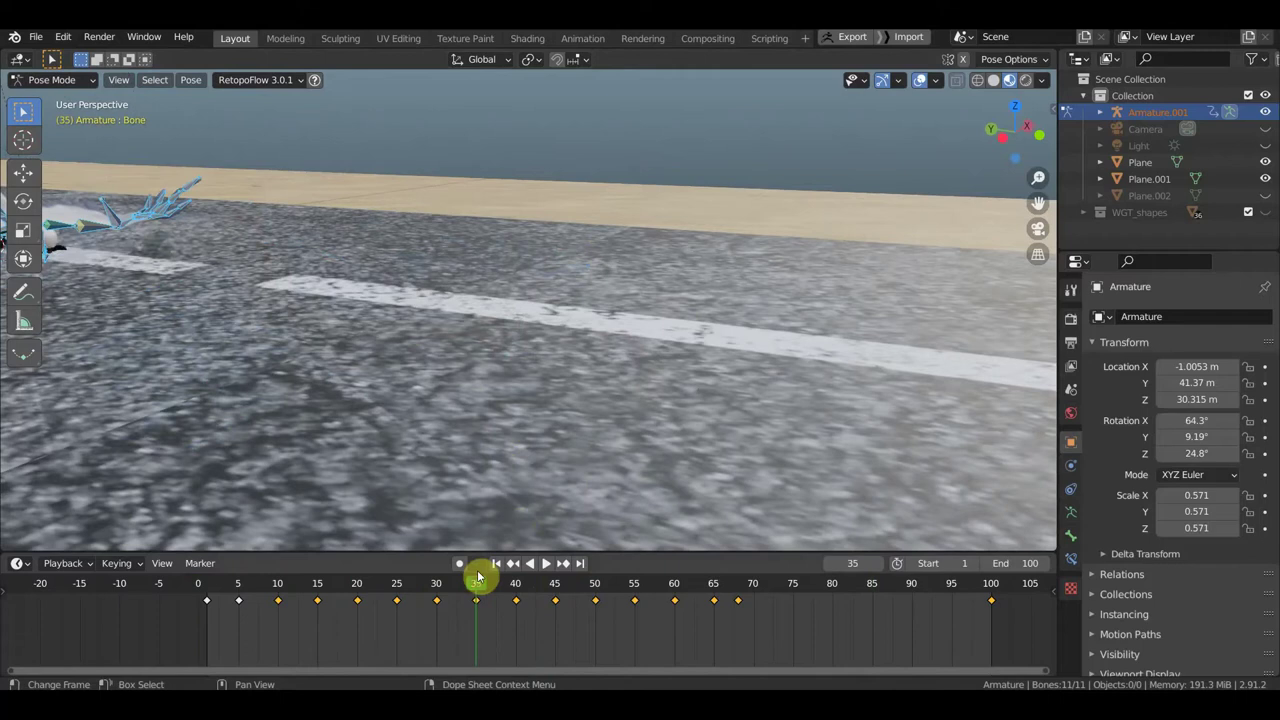
pyautogui.moveTo(458, 364)
pyautogui.mouseDown(button='middle')
pyautogui.moveTo(849, 389)
pyautogui.moveTo(437, 294)
pyautogui.moveTo(645, 335)
pyautogui.moveTo(29, 423)
pyautogui.moveTo(11, 394)
pyautogui.mouseUp(button='middle')
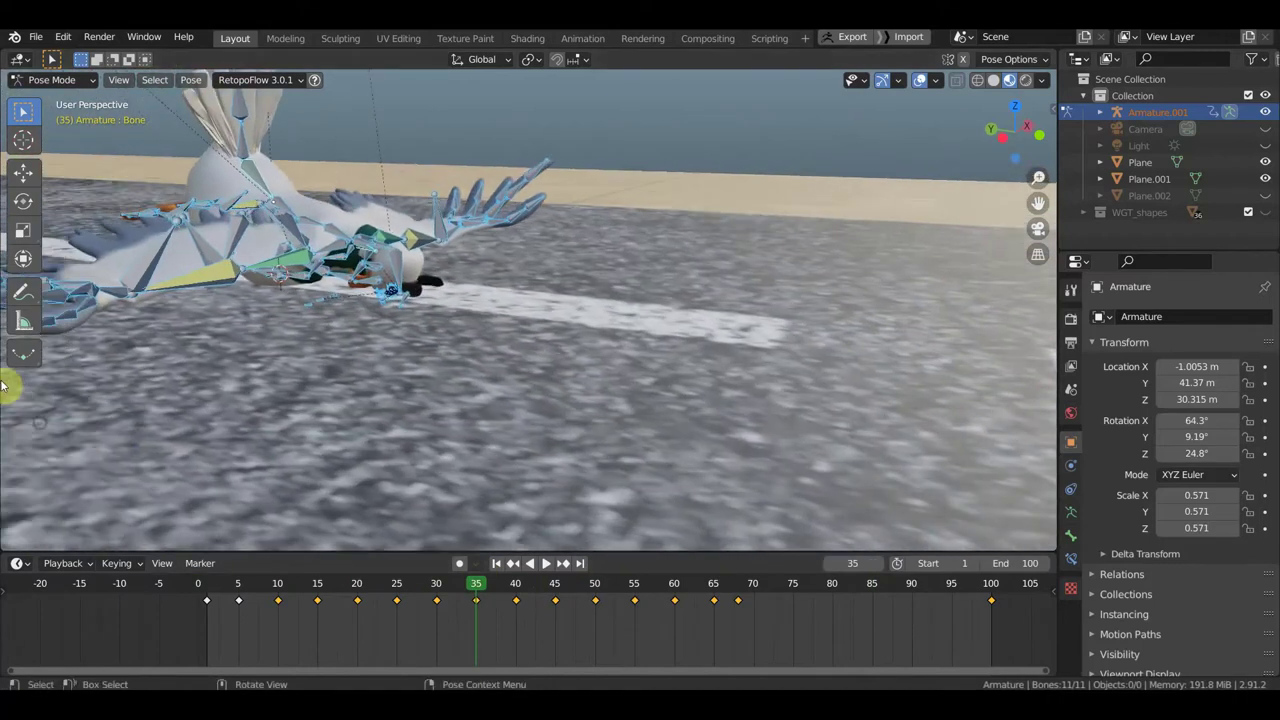
pyautogui.moveTo(583, 303); pyautogui.dragTo(489, 306, button='middle')
pyautogui.scroll(-2, 489, 306)
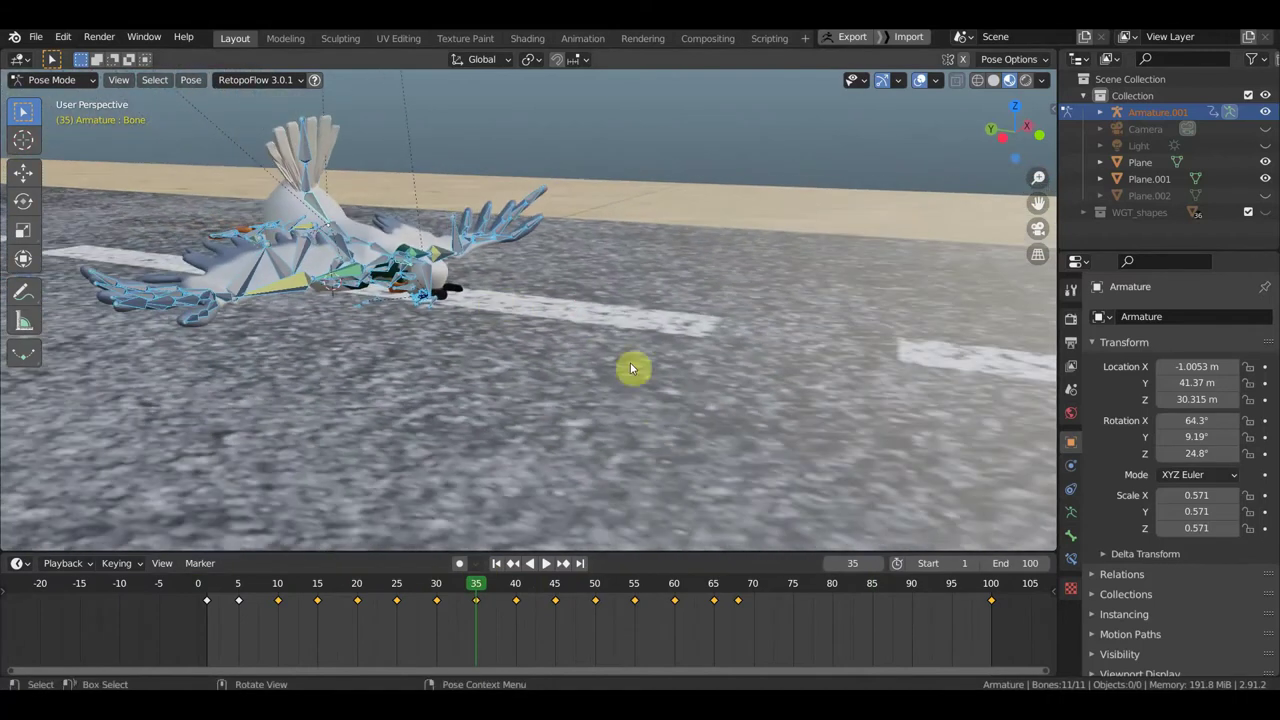
# Step: Jump to frame 68 and orbit close around the bird's head
pyautogui.click(737, 583)
pyautogui.moveTo(848, 415)
pyautogui.mouseDown(button='middle')
pyautogui.moveTo(871, 386)
pyautogui.moveTo(151, 357)
pyautogui.moveTo(868, 260)
pyautogui.moveTo(1011, 300)
pyautogui.mouseUp(button='middle')
pyautogui.moveTo(646, 277); pyautogui.dragTo(660, 271, button='middle')
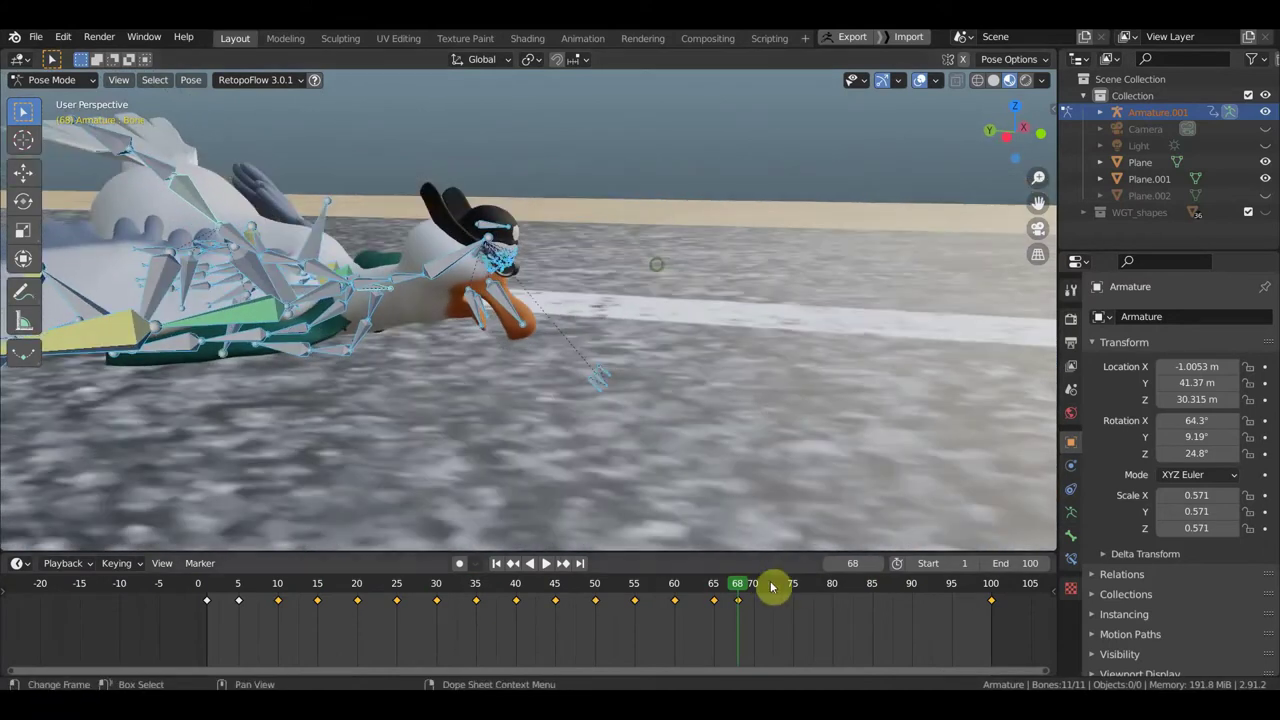
# Step: At frame 100, rotate head bone Bone.004 to -18.5° and key Location & Rotation for all bones
pyautogui.click(990, 592)
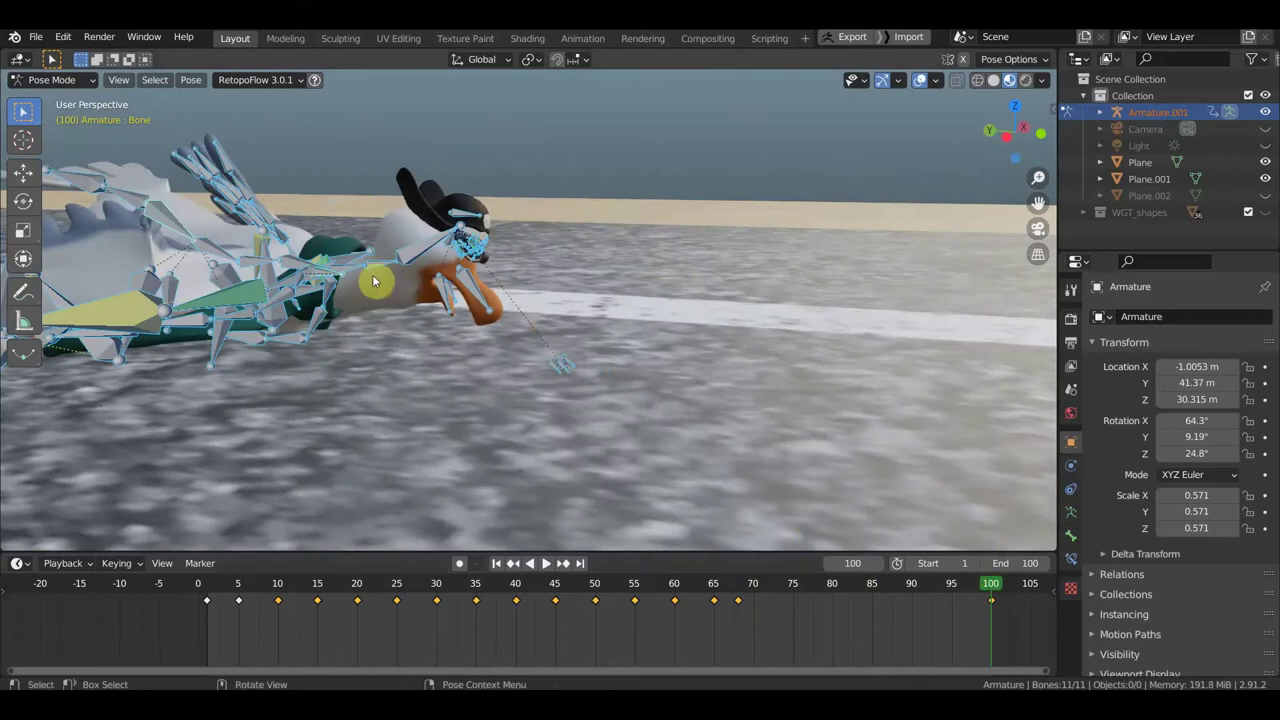
pyautogui.click(622, 290)
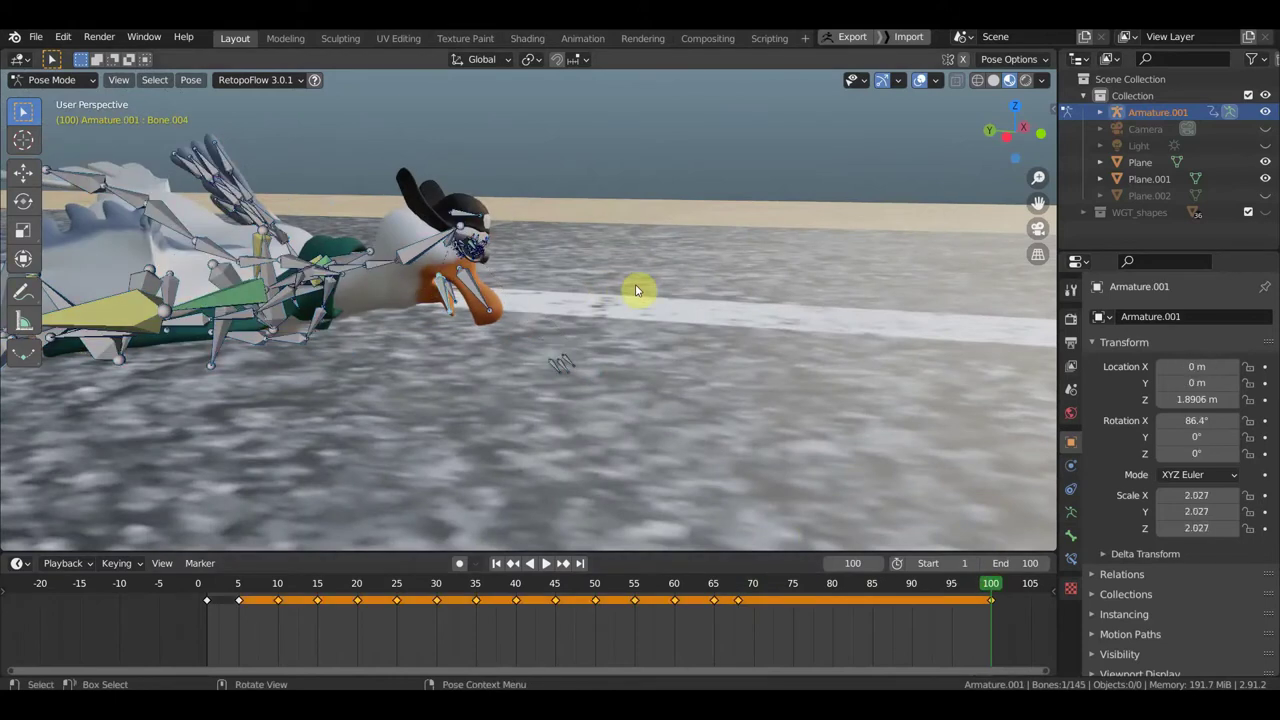
pyautogui.press('r')
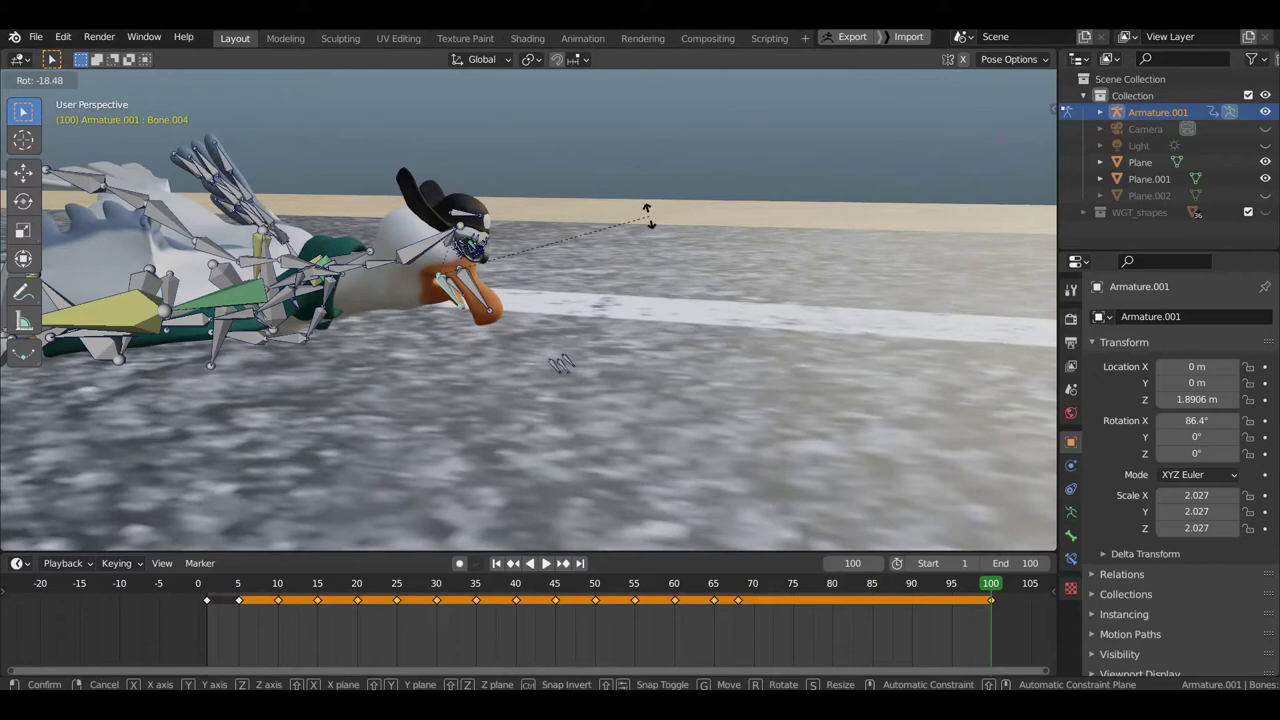
pyautogui.click(648, 215)
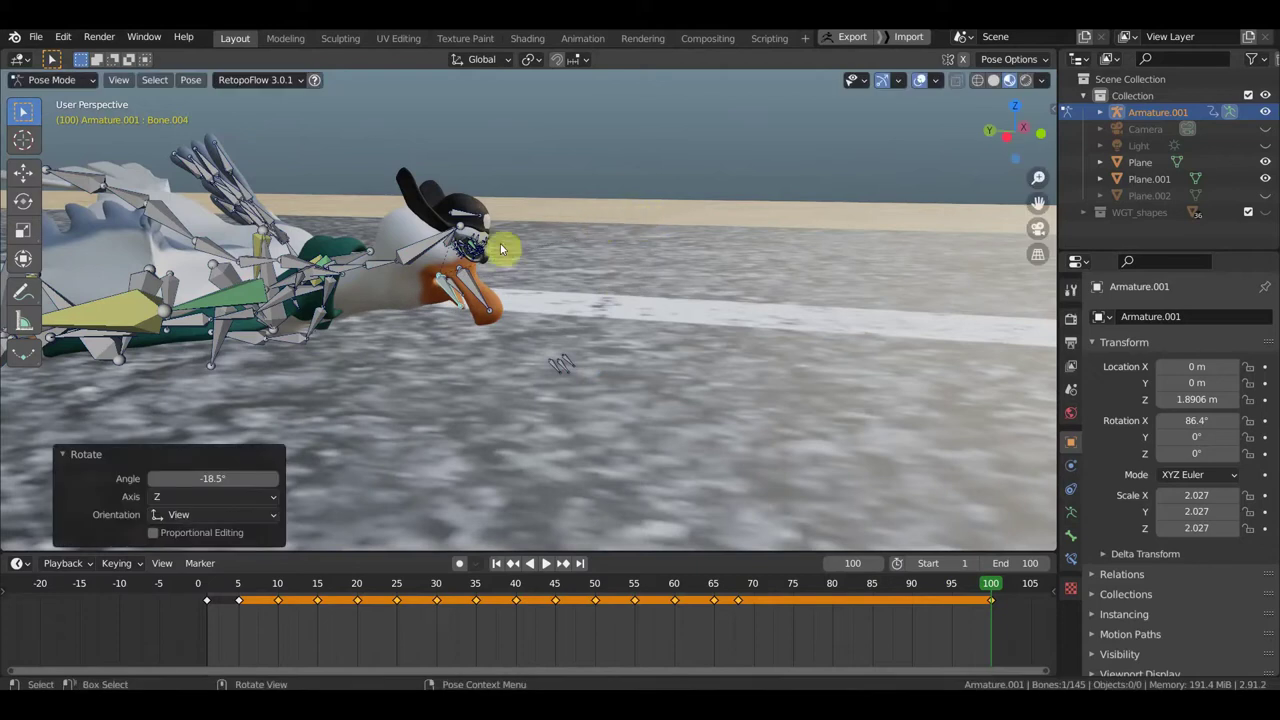
pyautogui.press('a')
pyautogui.press('i')
pyautogui.click(578, 250)
# Step: Move head bone Bone.174 and key Location & Rotation for all bones again
pyautogui.moveTo(572, 398)
pyautogui.mouseDown(button='middle')
pyautogui.moveTo(522, 401)
pyautogui.moveTo(563, 357)
pyautogui.mouseUp(button='middle')
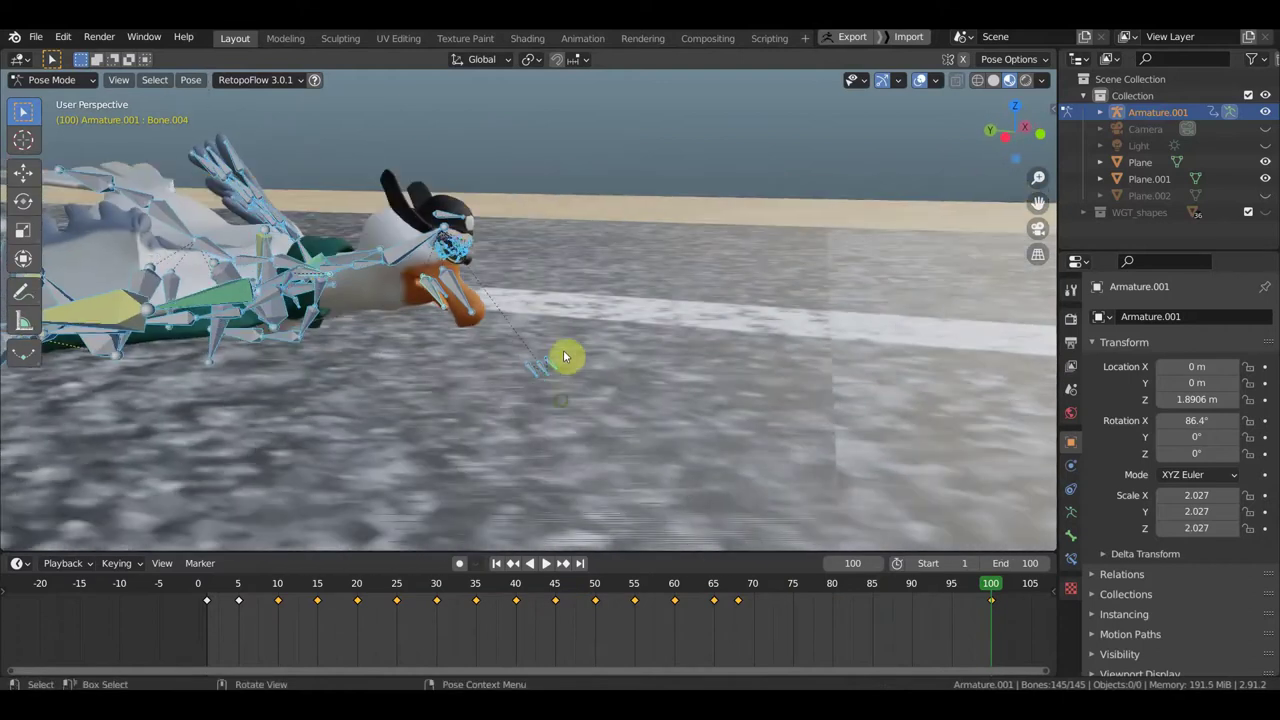
pyautogui.click(460, 218)
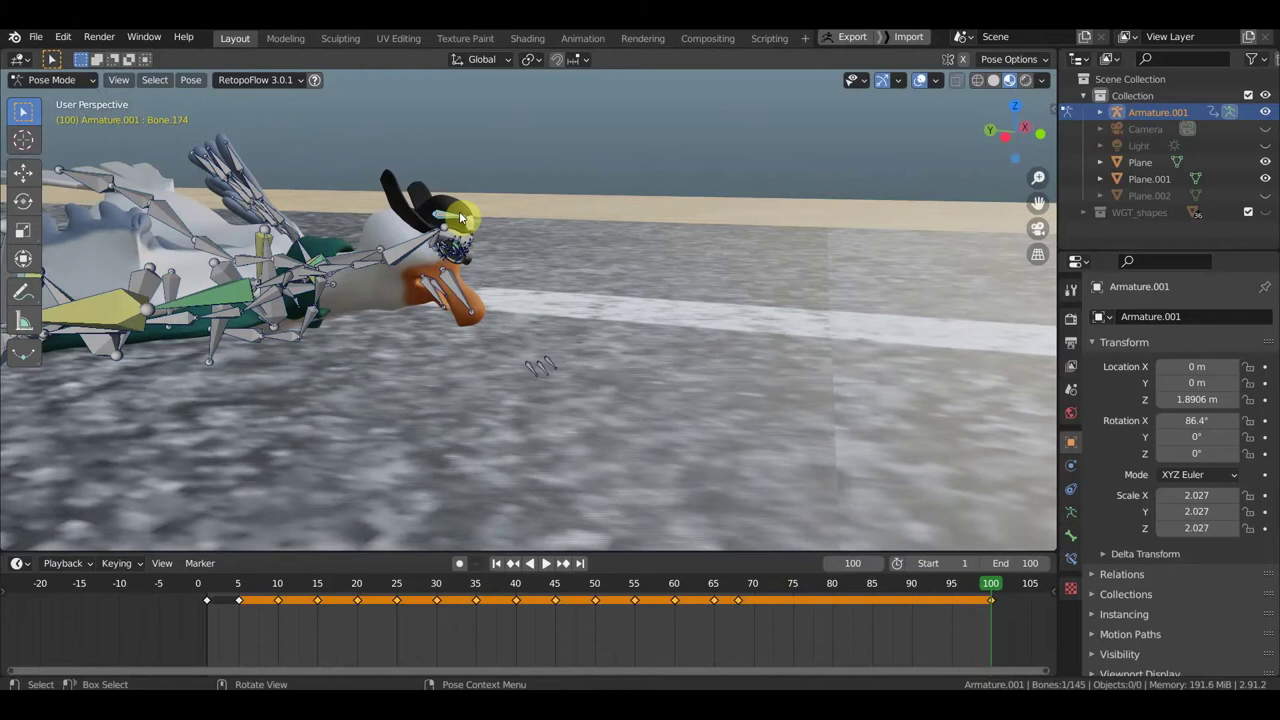
pyautogui.press('g')
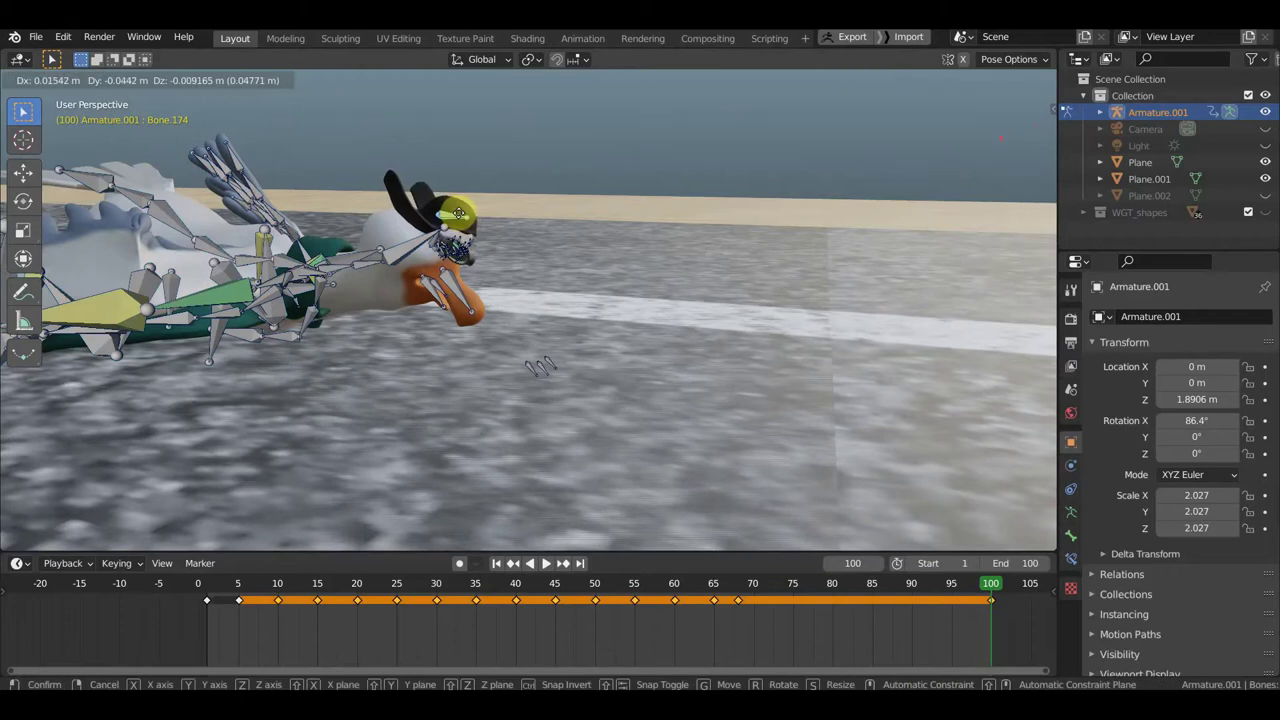
pyautogui.click(458, 213)
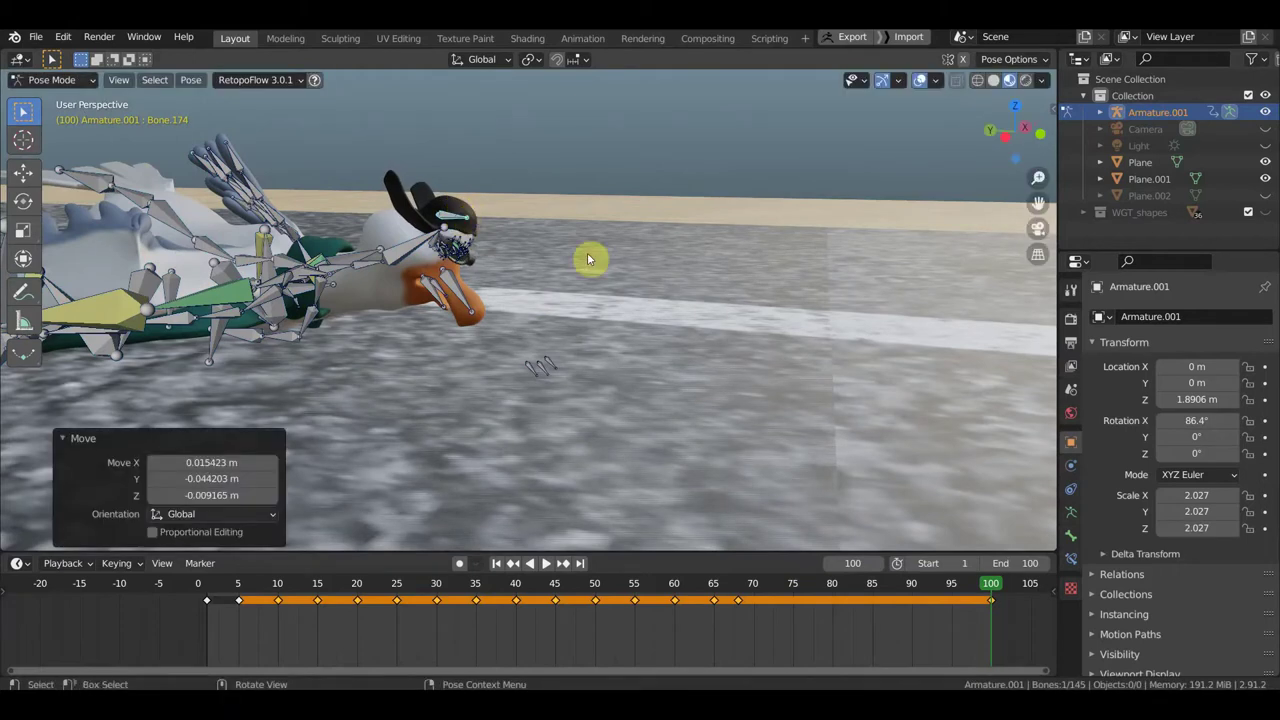
pyautogui.press('a')
pyautogui.press('i')
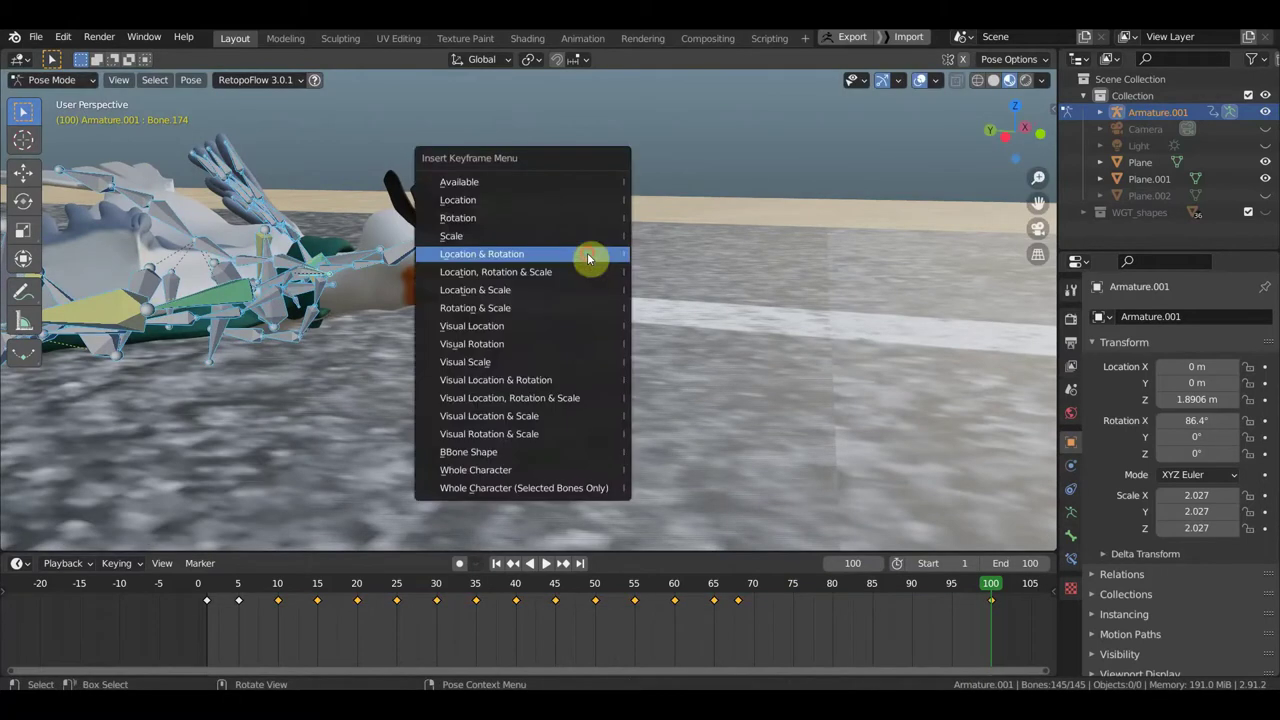
pyautogui.click(588, 256)
# Step: Place the 3D cursor near the bird and undo an accidental bone rotation
pyautogui.moveTo(594, 308)
pyautogui.mouseDown(button='middle')
pyautogui.moveTo(543, 320)
pyautogui.moveTo(446, 288)
pyautogui.mouseUp(button='middle')
pyautogui.keyDown('shift'); pyautogui.rightClick(392, 264); pyautogui.keyUp('shift')
pyautogui.scroll(2, 396, 263)
pyautogui.moveTo(657, 286)
pyautogui.mouseDown(button='middle')
pyautogui.moveTo(663, 309)
pyautogui.moveTo(571, 320)
pyautogui.moveTo(574, 295)
pyautogui.moveTo(558, 297)
pyautogui.mouseUp(button='middle')
pyautogui.press('r')
pyautogui.click(603, 294)
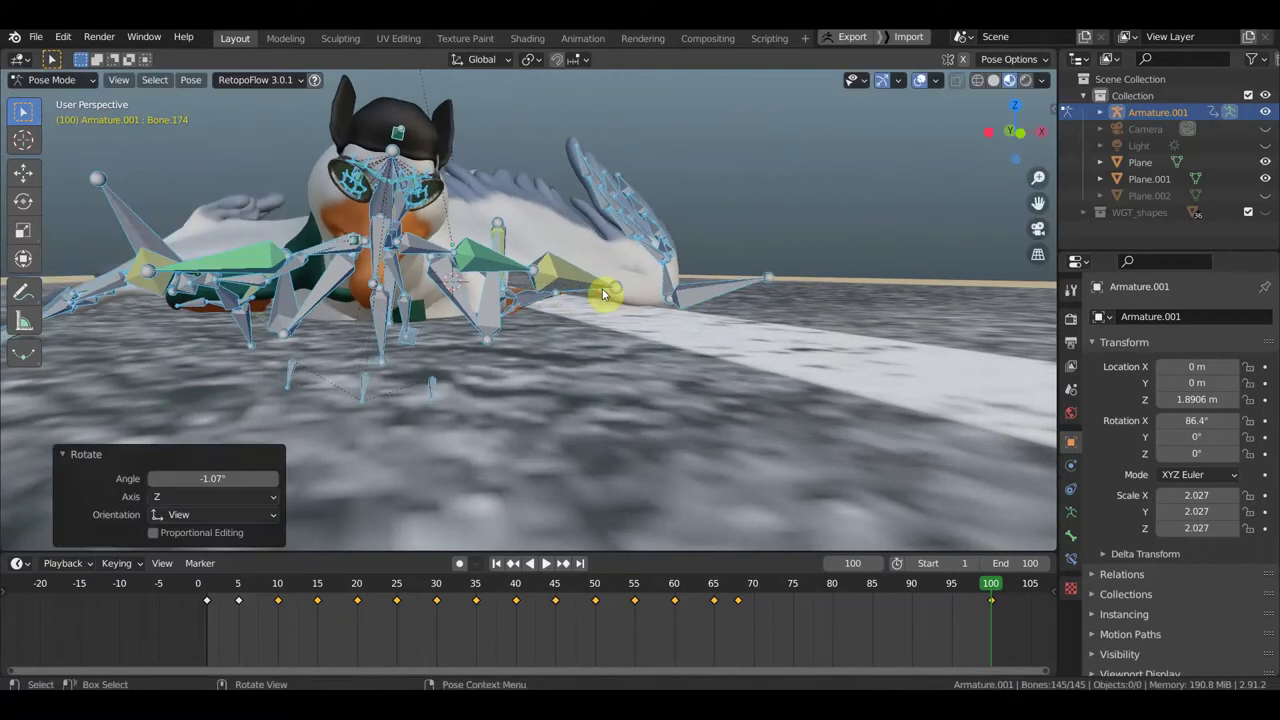
pyautogui.hotkey('ctrl', 'z')
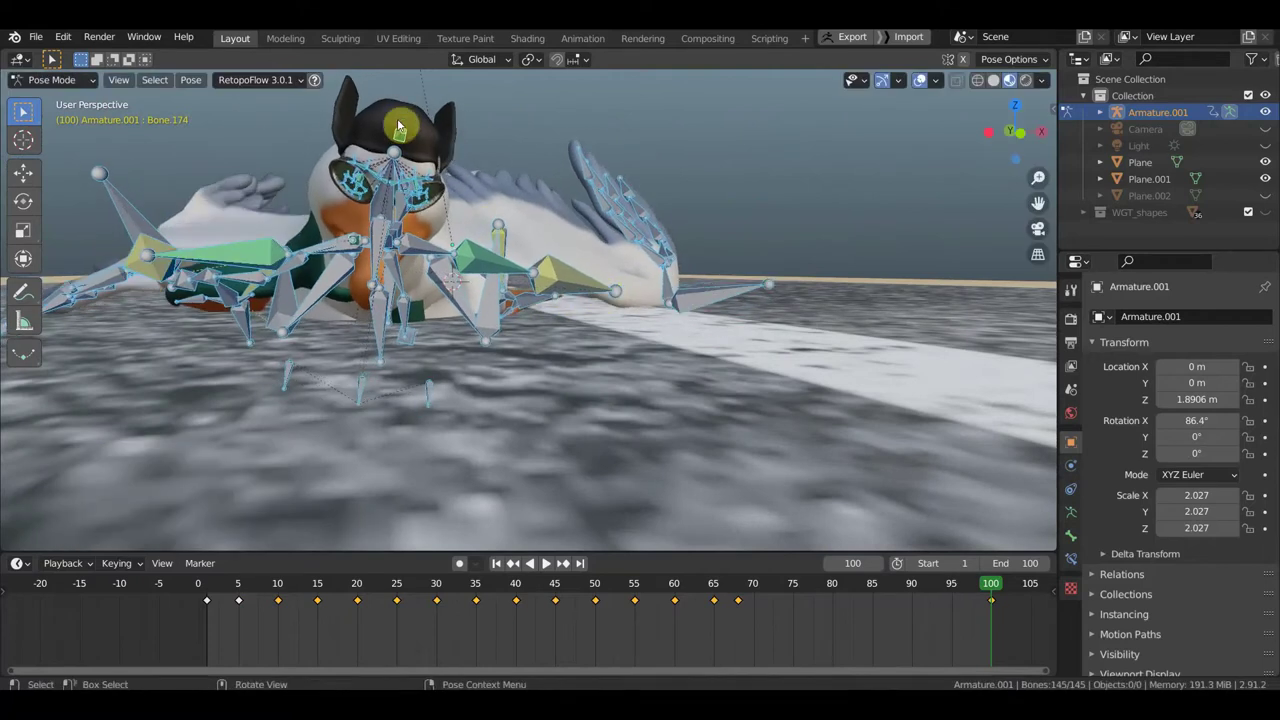
# Step: Rotate the head bone 9.24°, then further to -38° from a side view
pyautogui.click(563, 198)
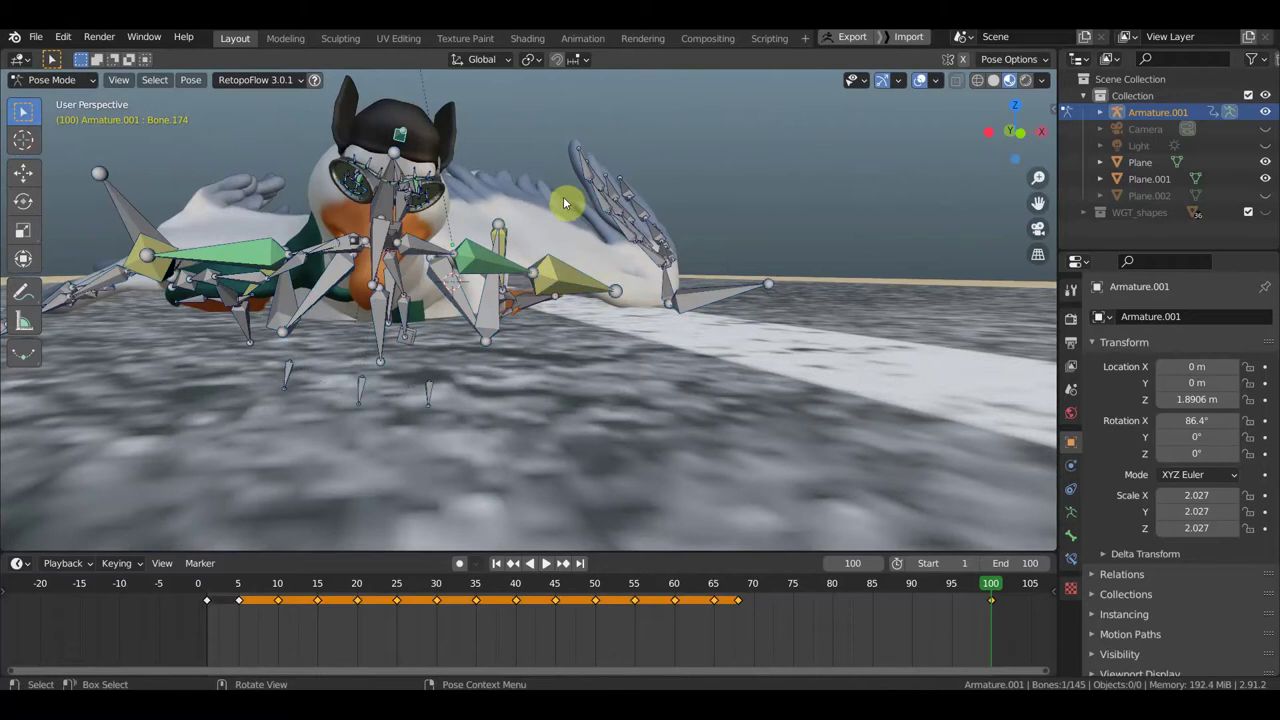
pyautogui.press('r')
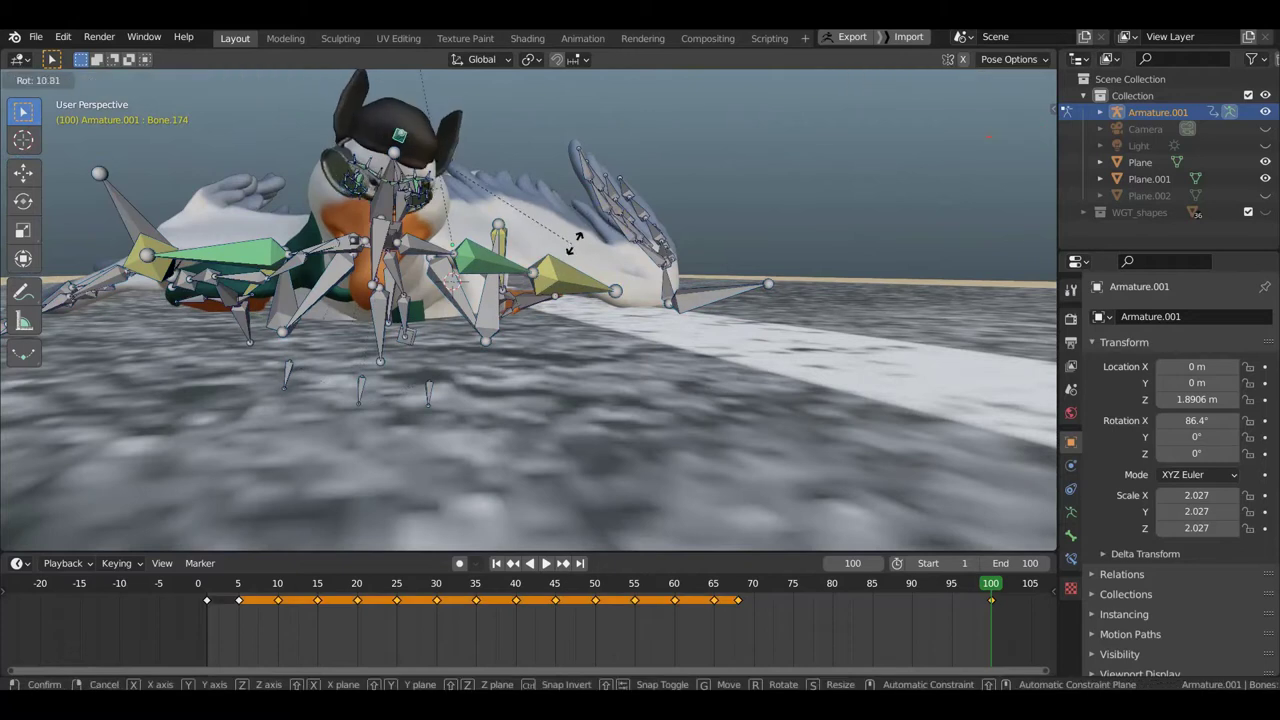
pyautogui.click(600, 248)
pyautogui.moveTo(608, 248); pyautogui.dragTo(783, 250, button='middle')
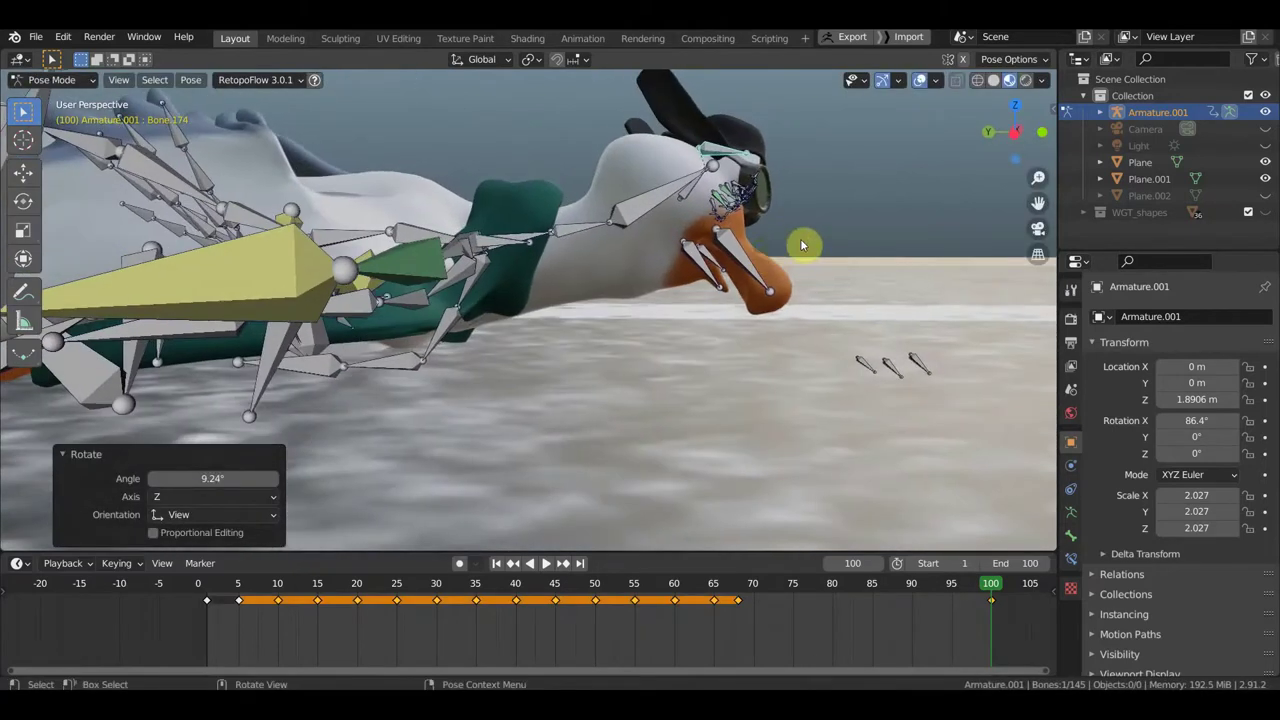
pyautogui.press('r')
pyautogui.click(832, 166)
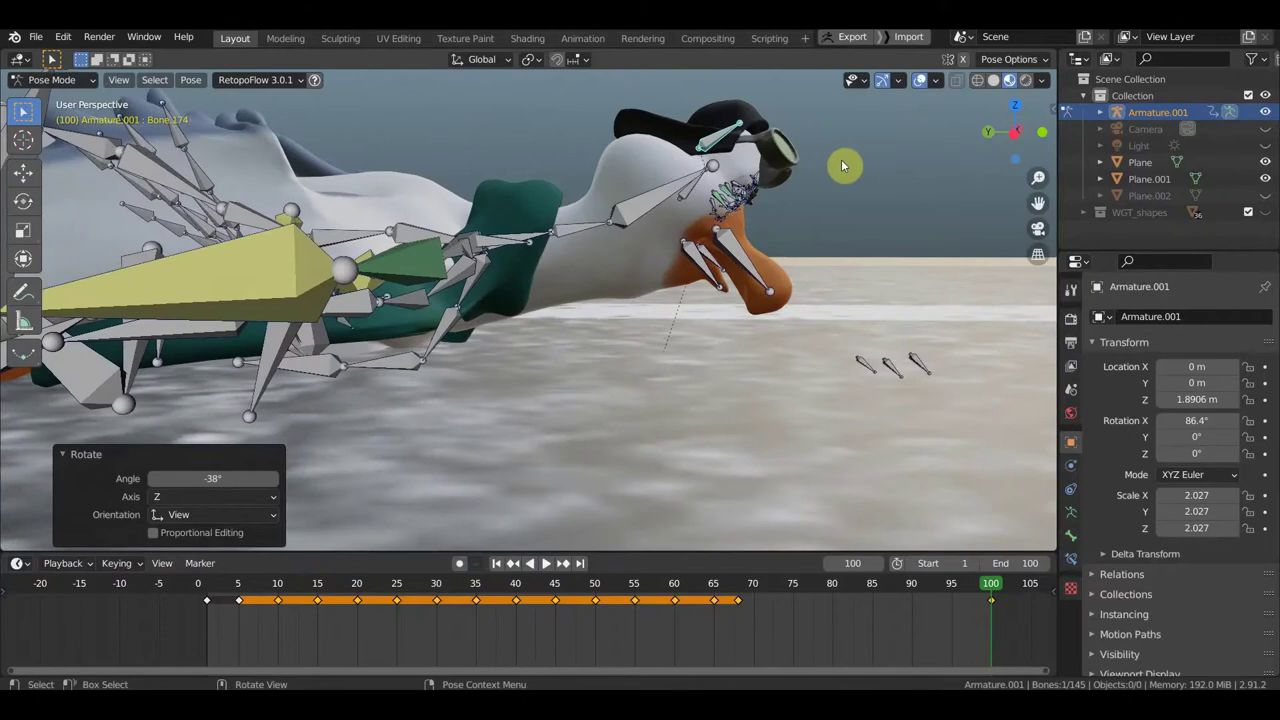
# Step: Nudge the head bone and key Location & Rotation for all bones at frame 100
pyautogui.press('g')
pyautogui.click(843, 160)
pyautogui.moveTo(738, 180); pyautogui.dragTo(626, 177, button='middle')
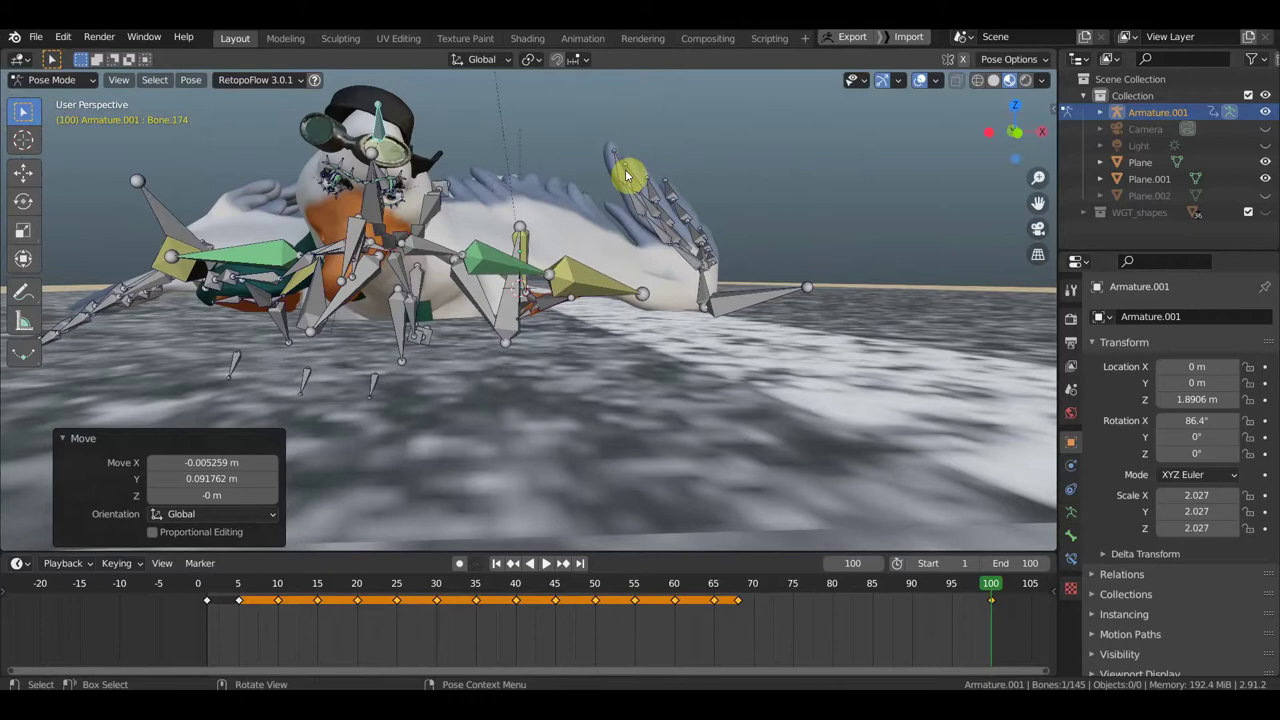
pyautogui.press('a')
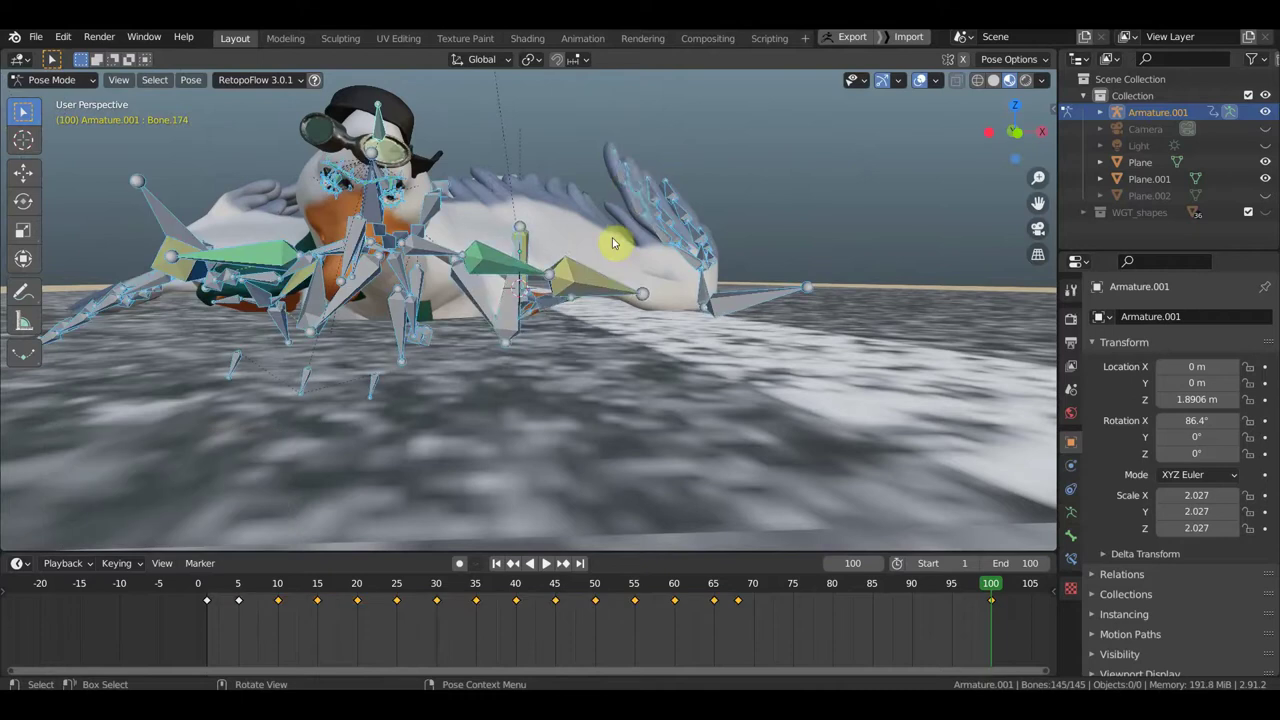
pyautogui.press('i')
pyautogui.click(563, 242)
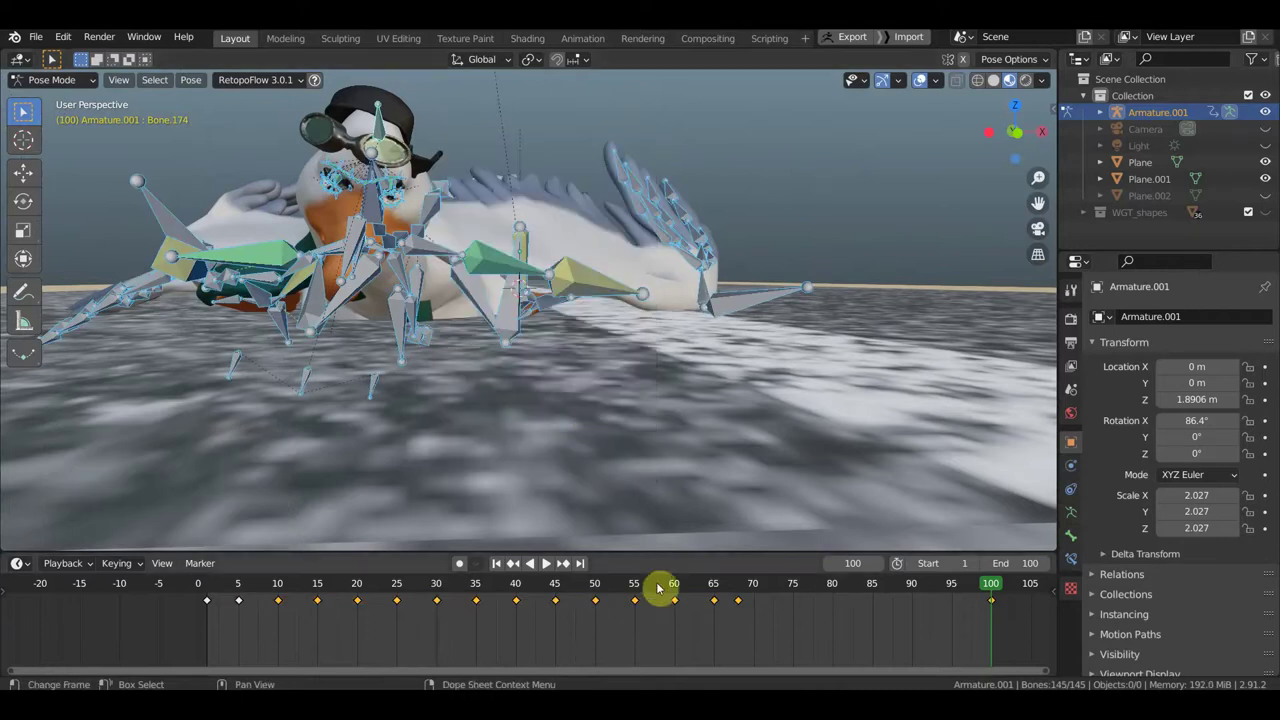
# Step: At frame 68, rotate the head bone -42° and shift it
pyautogui.click(738, 592)
pyautogui.moveTo(589, 366)
pyautogui.mouseDown(button='middle')
pyautogui.moveTo(686, 388)
pyautogui.moveTo(698, 373)
pyautogui.mouseUp(button='middle')
pyautogui.click(741, 163)
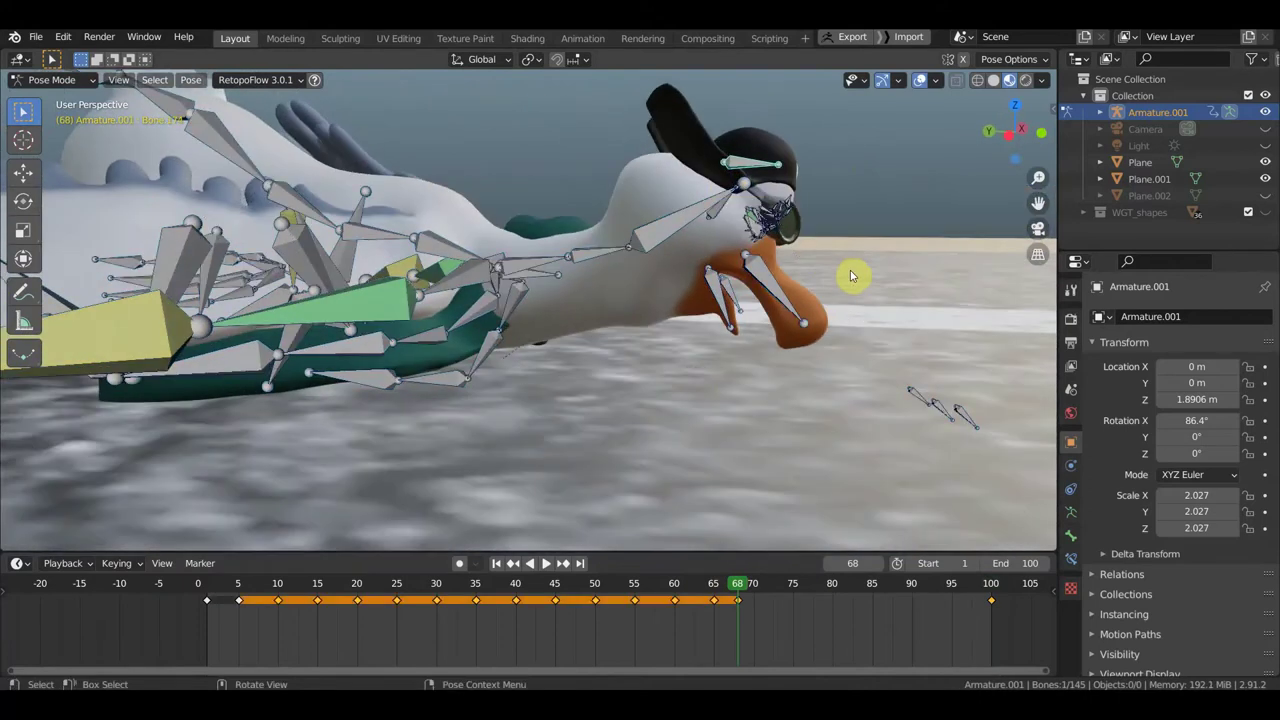
pyautogui.press('r')
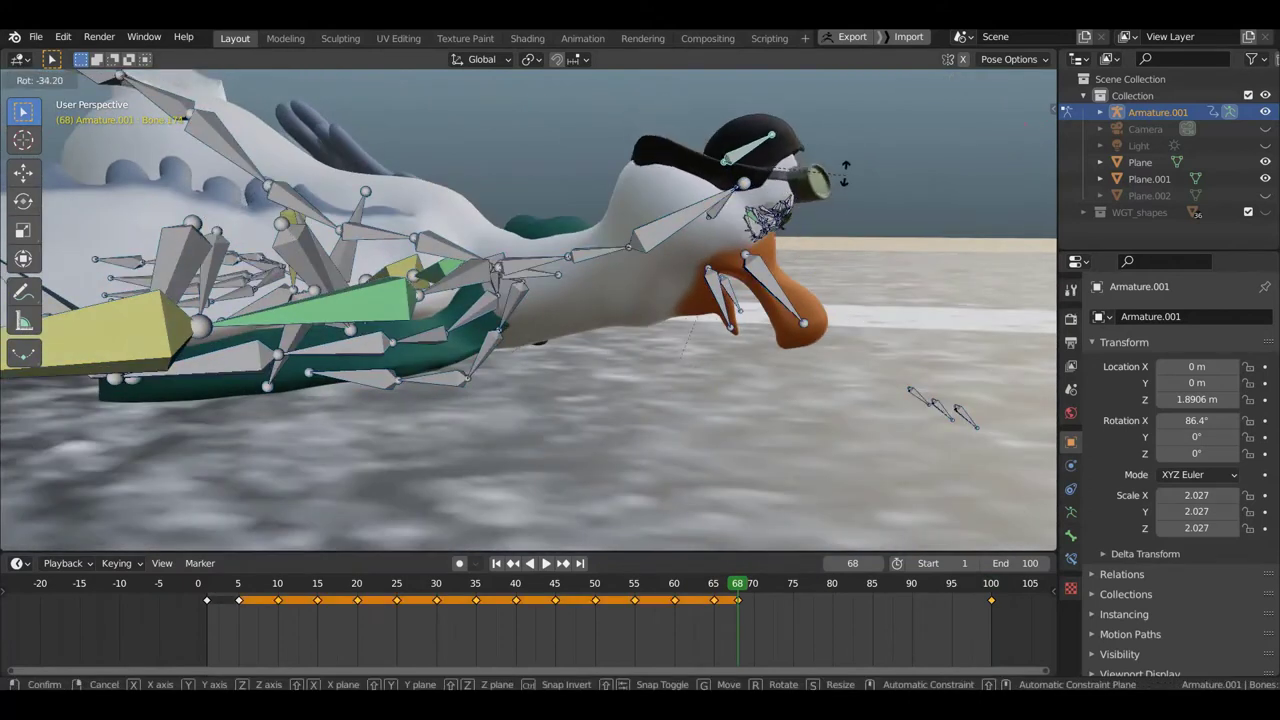
pyautogui.click(848, 162)
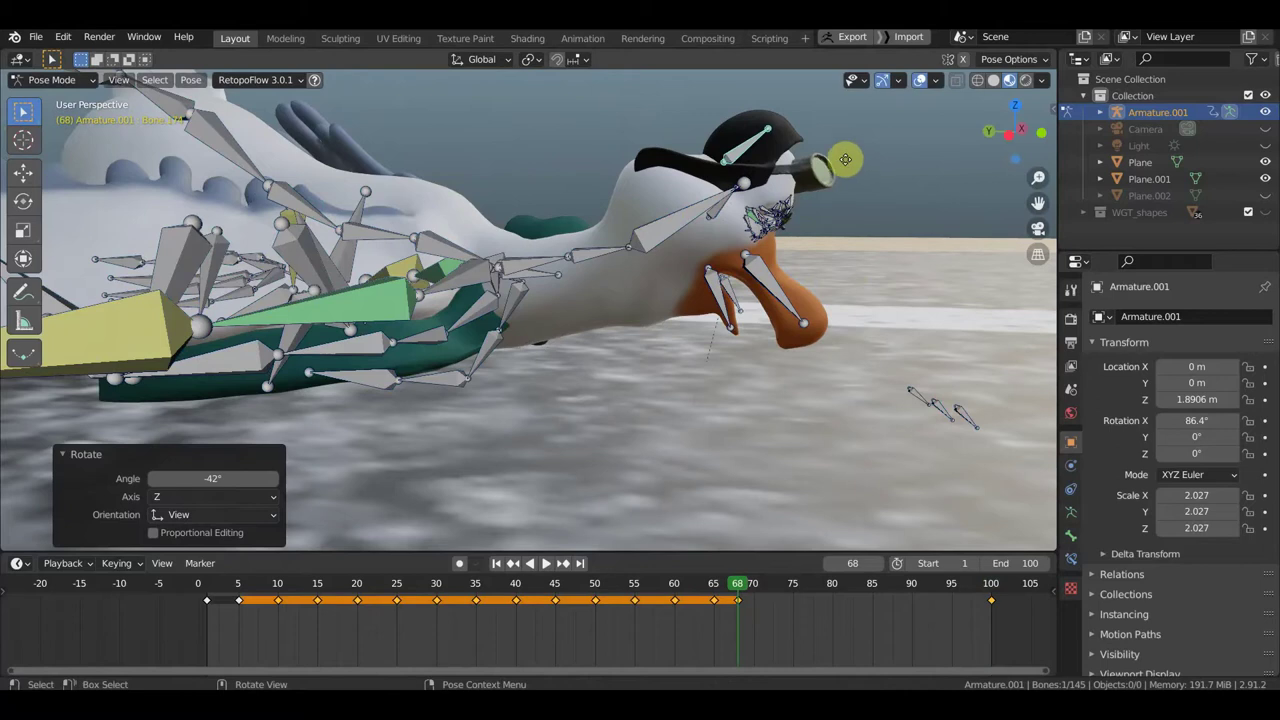
pyautogui.press('g')
pyautogui.click(833, 162)
# Step: Rotate the head bone a further 14.2° and move it into place
pyautogui.moveTo(837, 163)
pyautogui.mouseDown(button='middle')
pyautogui.moveTo(733, 187)
pyautogui.moveTo(705, 177)
pyautogui.moveTo(698, 198)
pyautogui.mouseUp(button='middle')
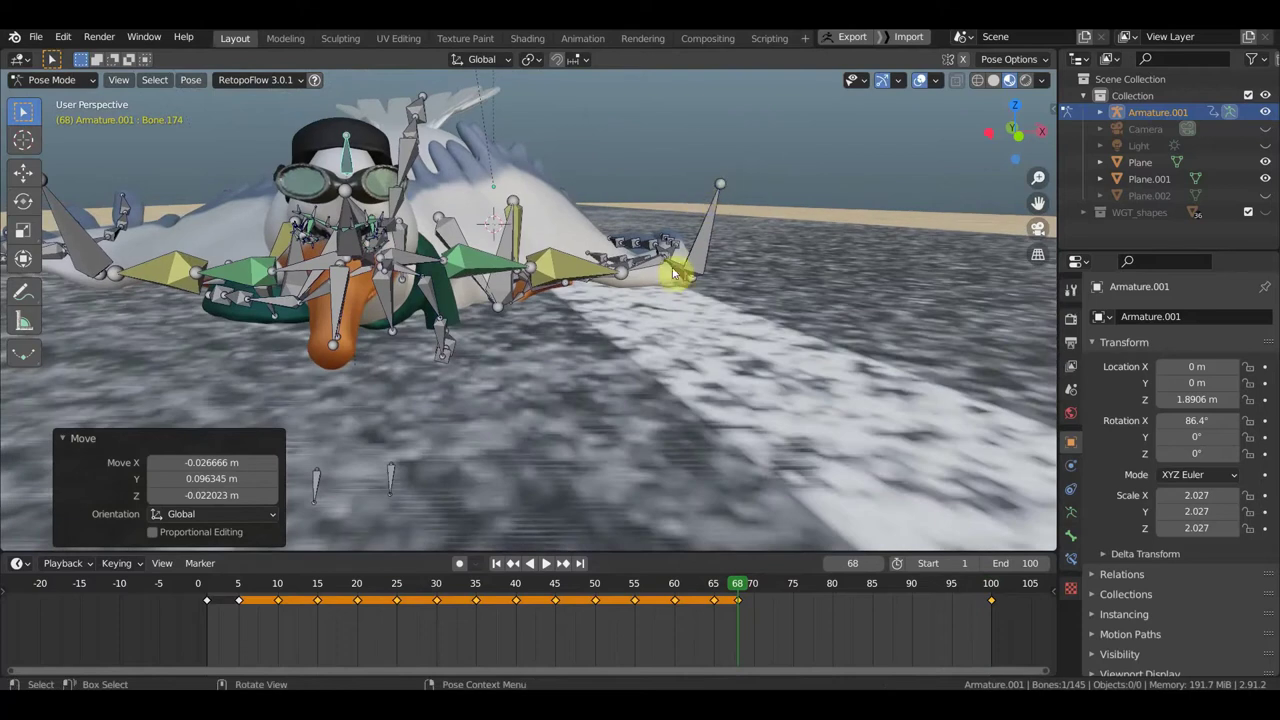
pyautogui.press('r')
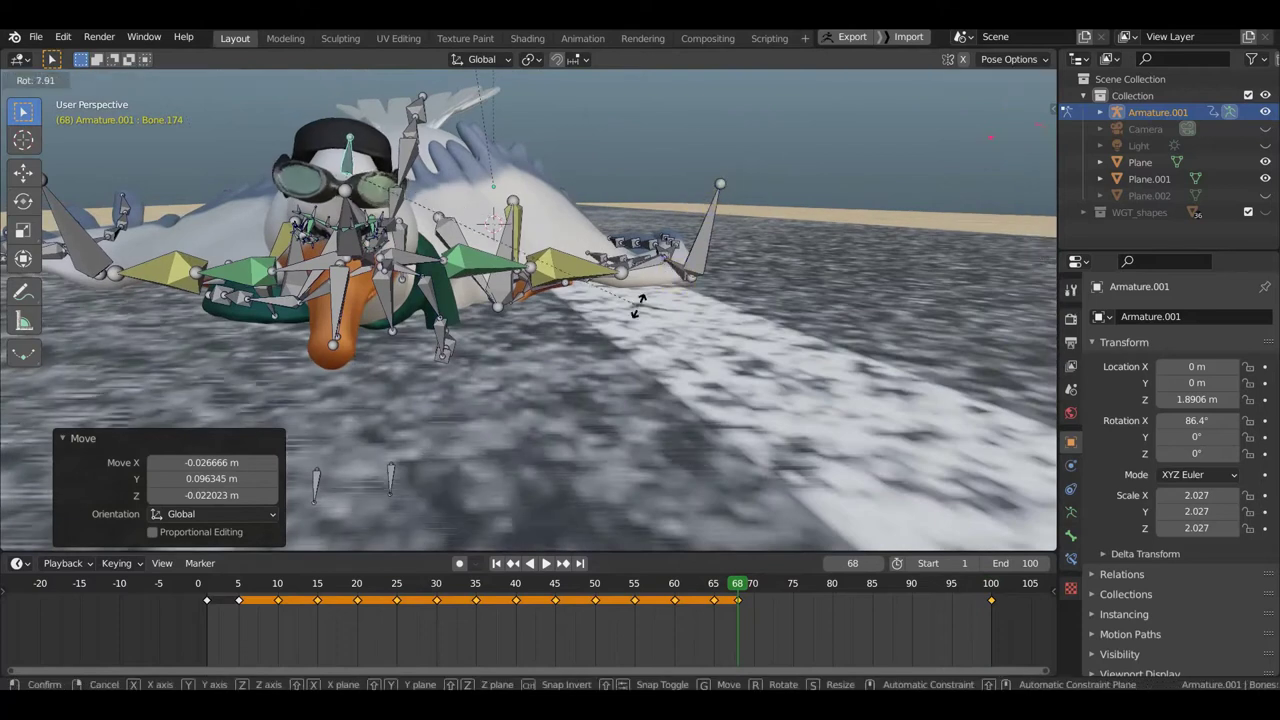
pyautogui.click(615, 332)
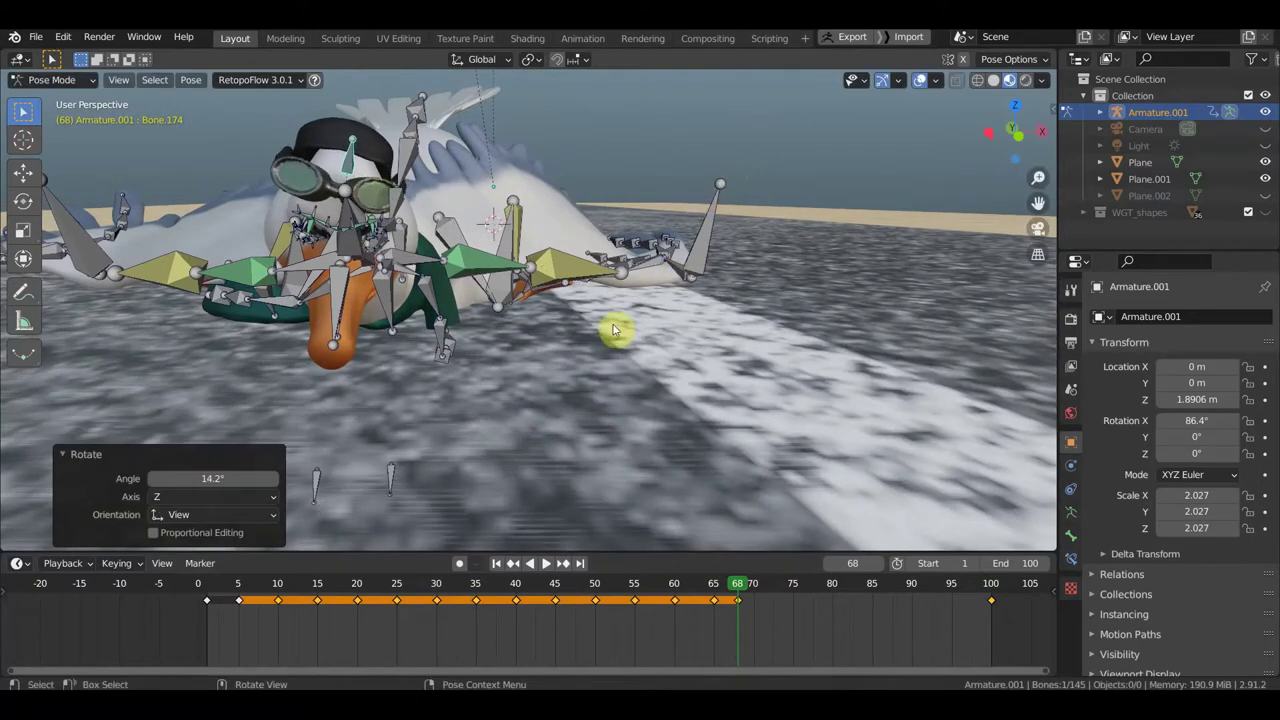
pyautogui.press('g')
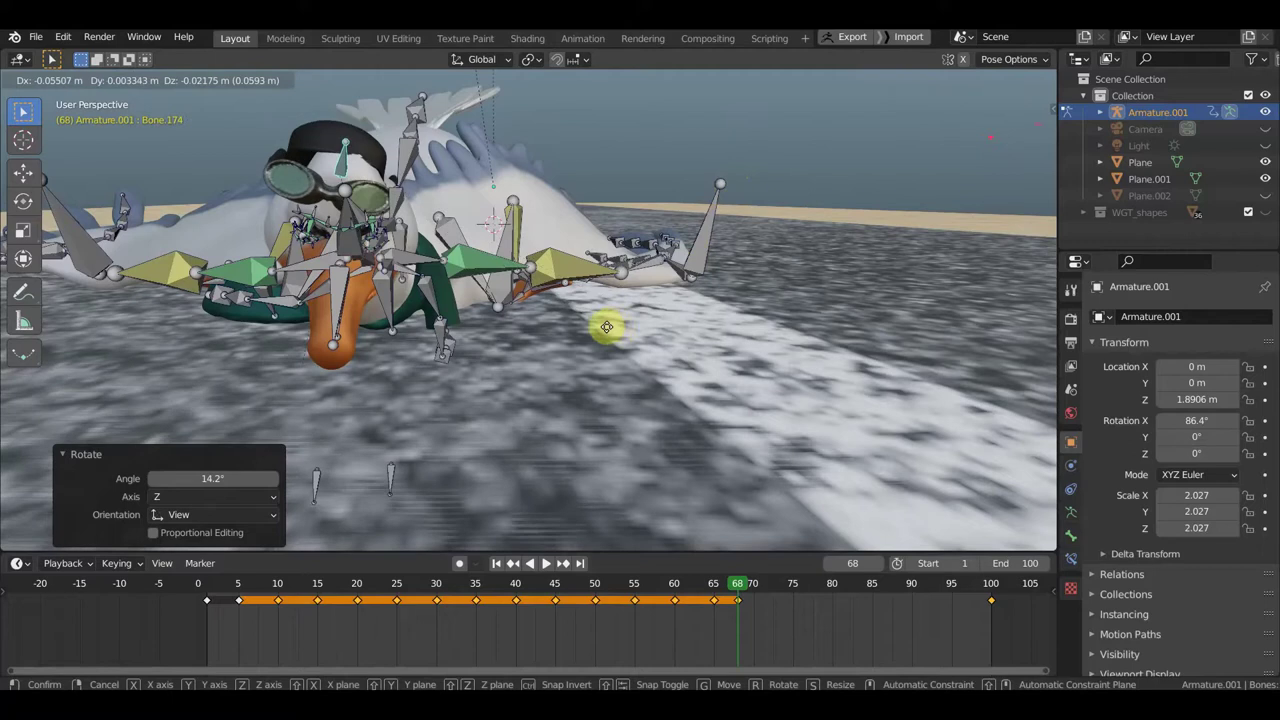
pyautogui.click(617, 332)
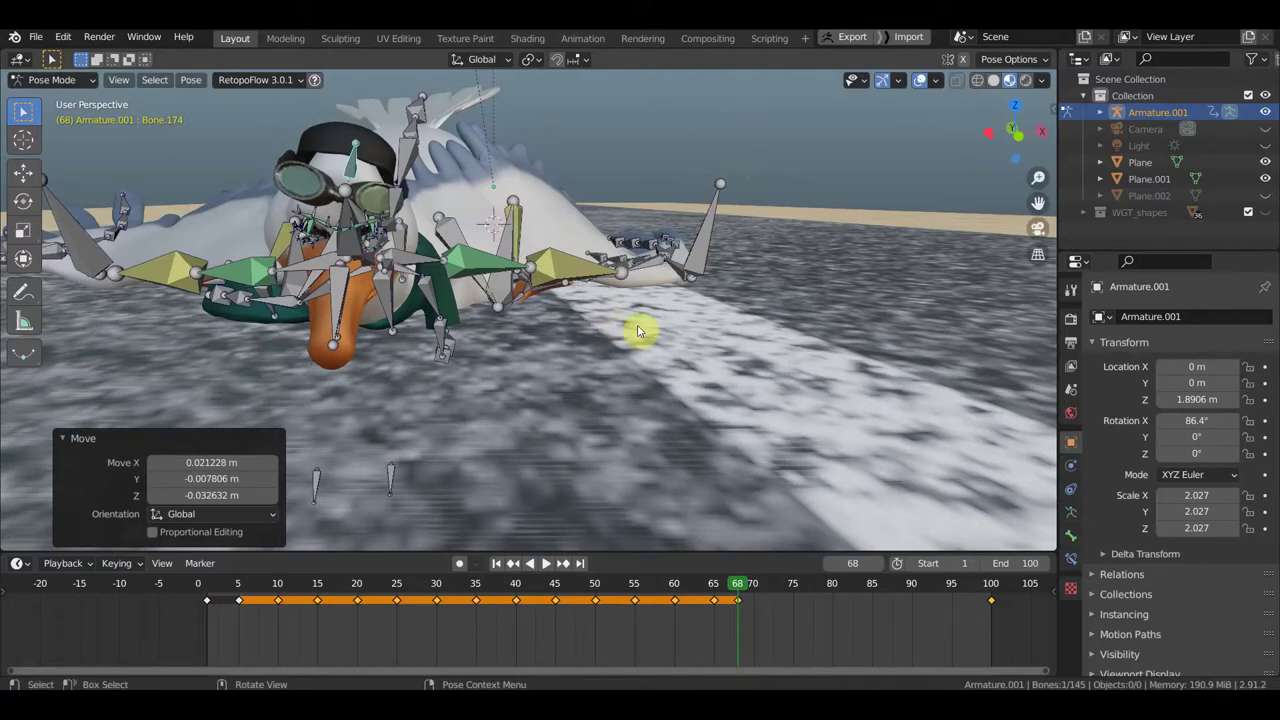
# Step: Key Location & Rotation for all bones at frame 68 and play the animation
pyautogui.press('a')
pyautogui.press('i')
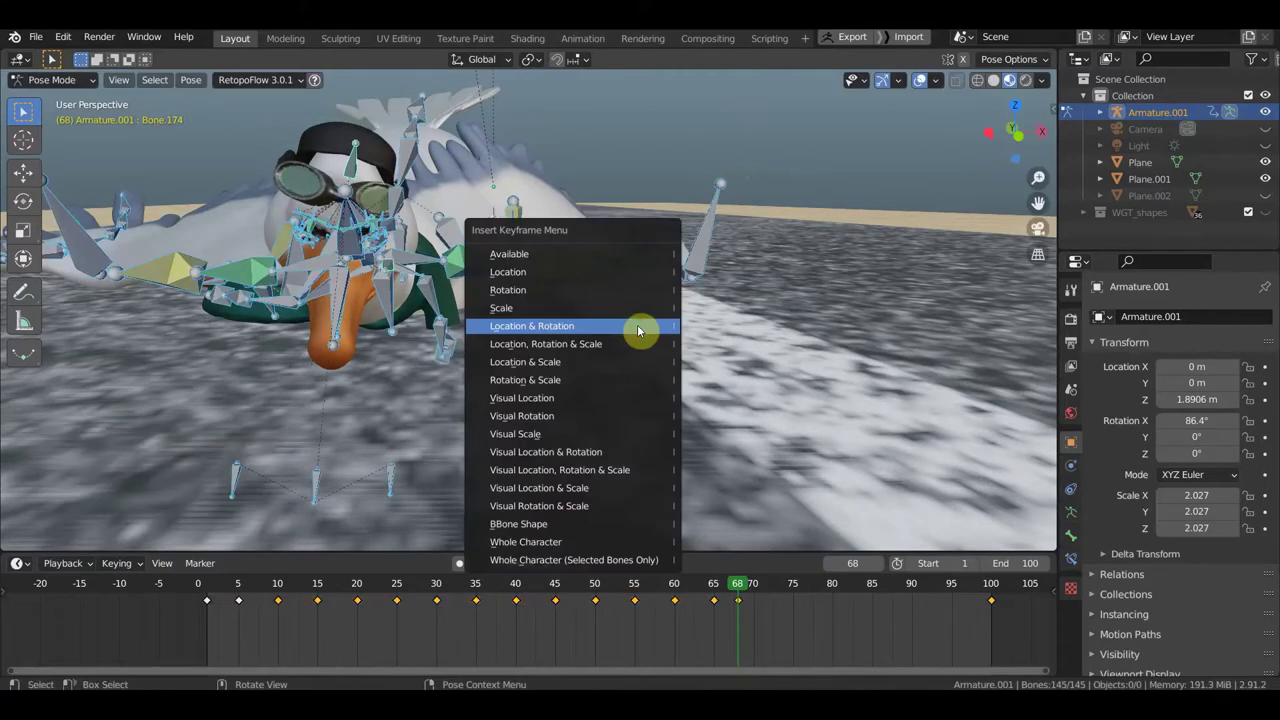
pyautogui.click(638, 326)
pyautogui.press('space')
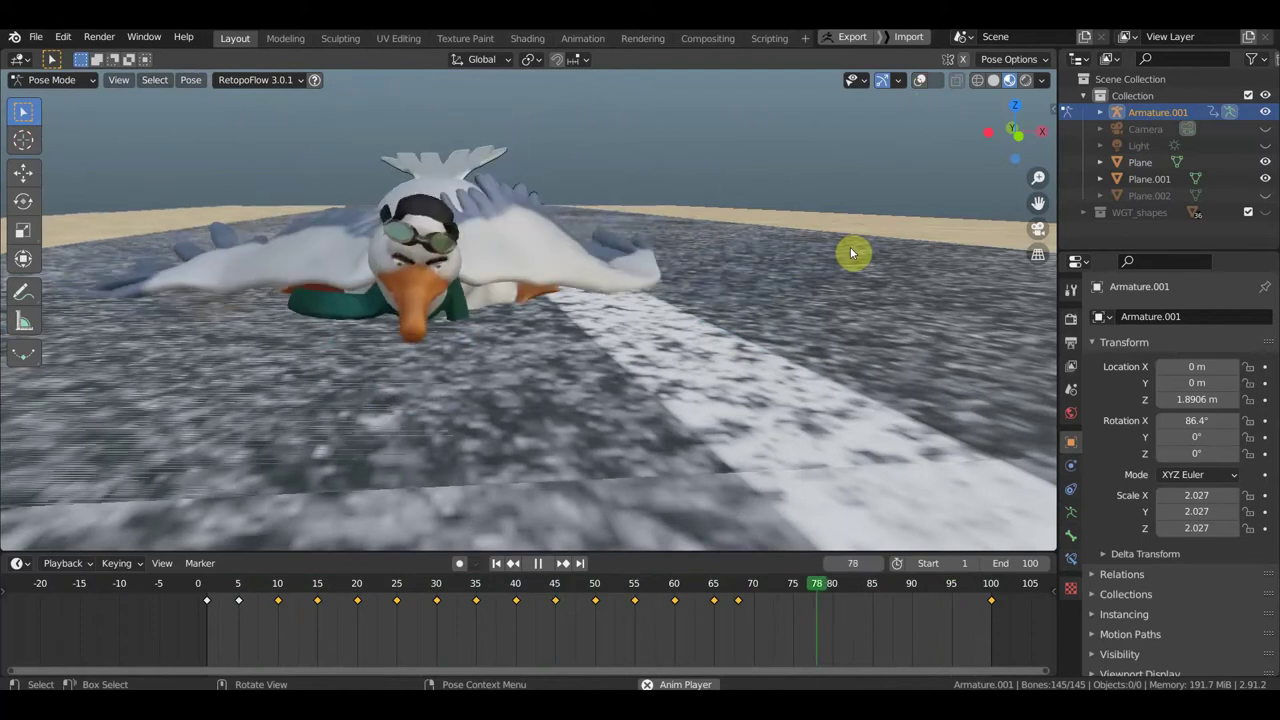
# Step: Stop playback and return to frame 1
pyautogui.press('space')
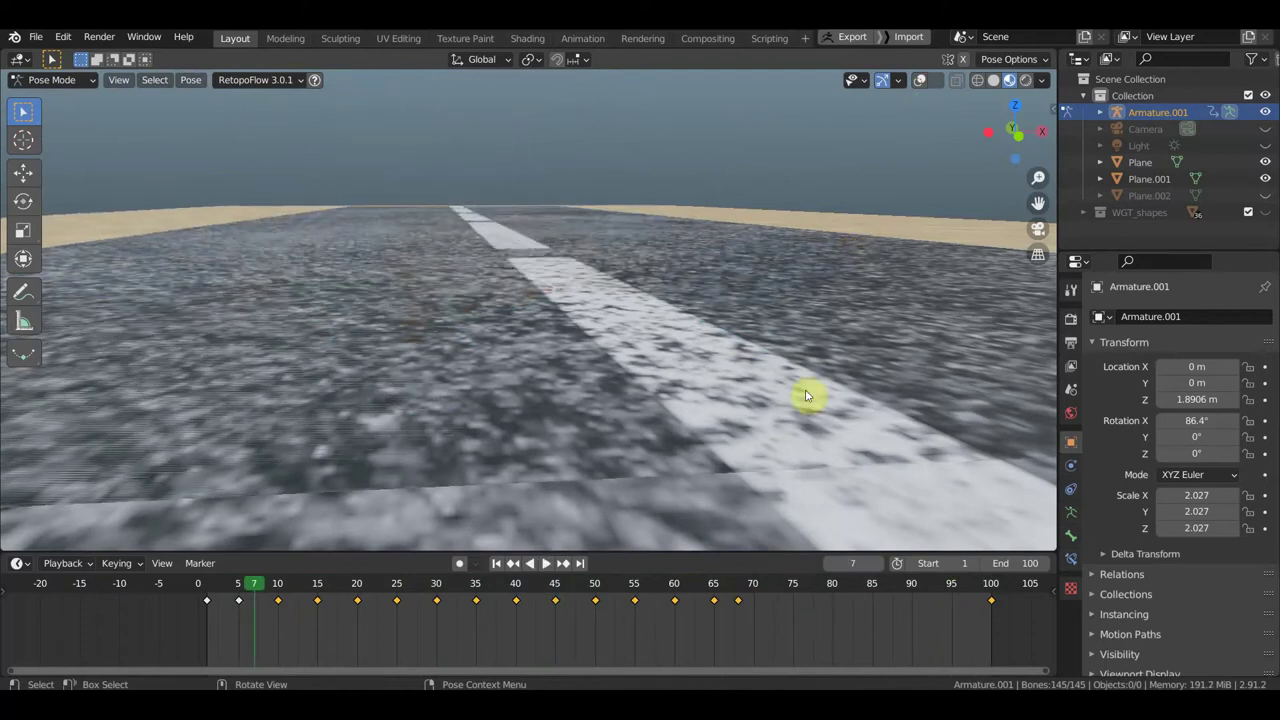
pyautogui.scroll(-2, 680, 624)
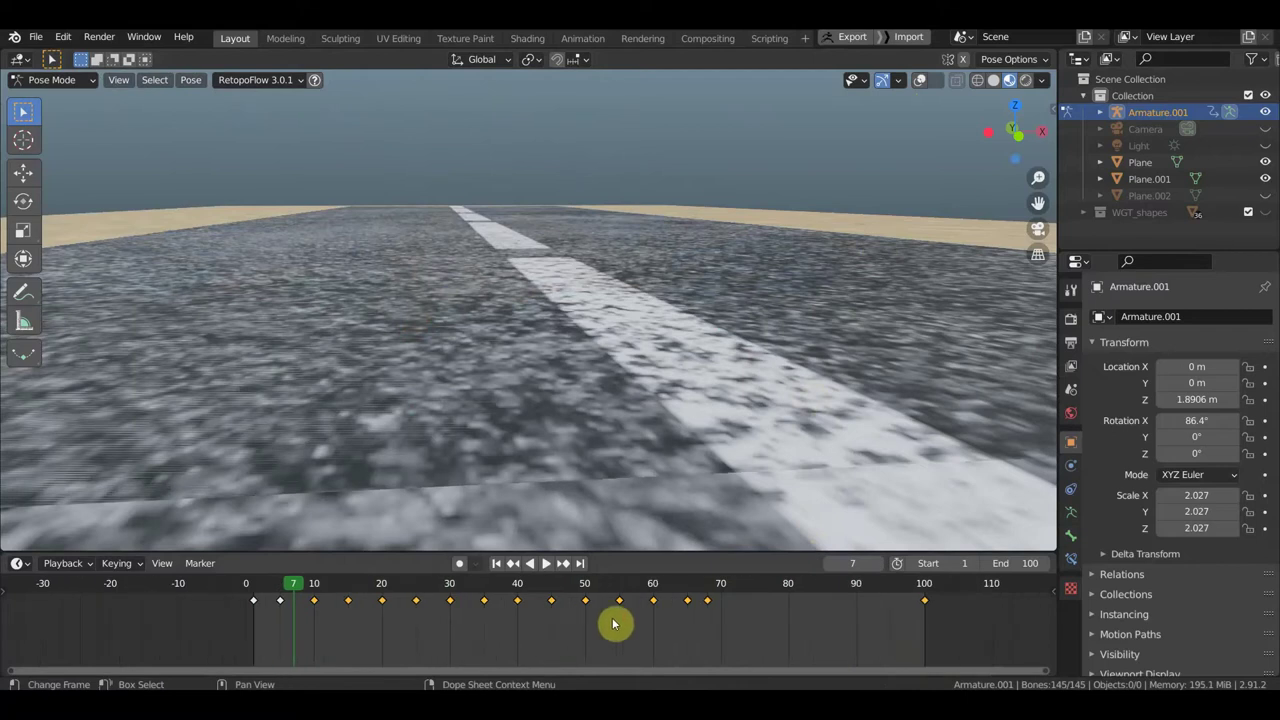
pyautogui.scroll(-2, 690, 435)
pyautogui.scroll(-3, 703, 430)
pyautogui.scroll(1, 703, 430)
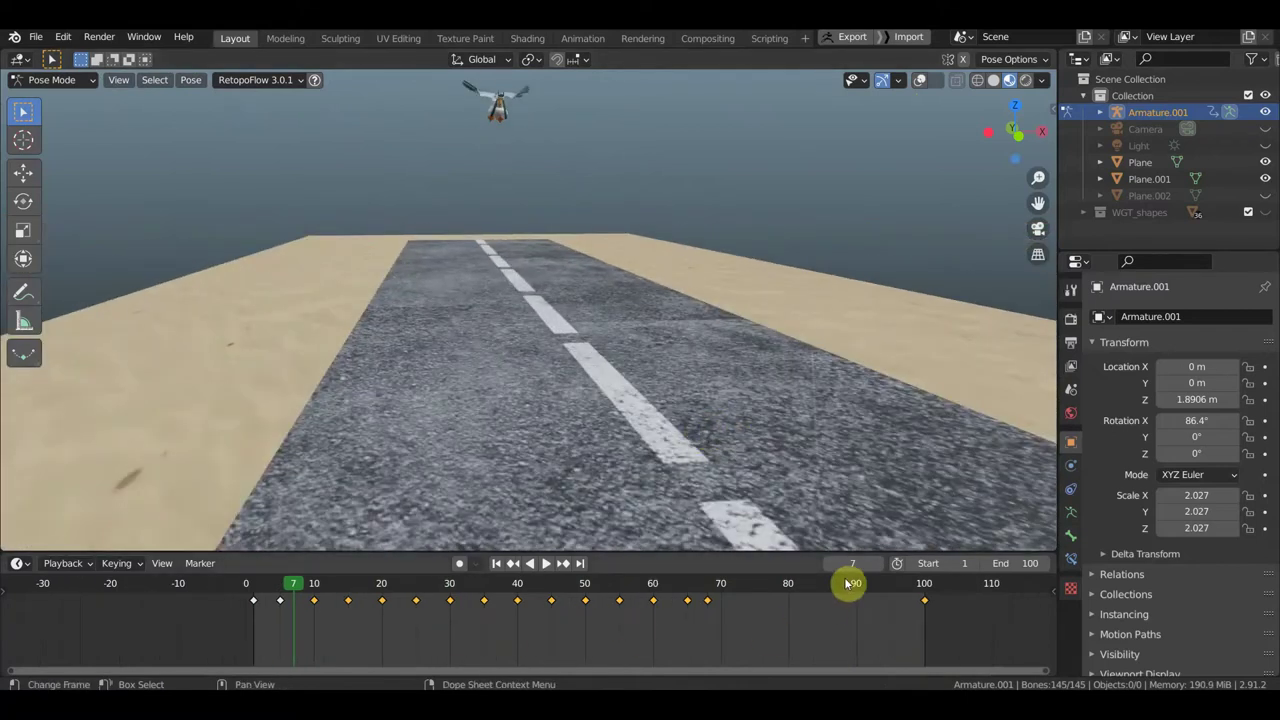
pyautogui.click(253, 592)
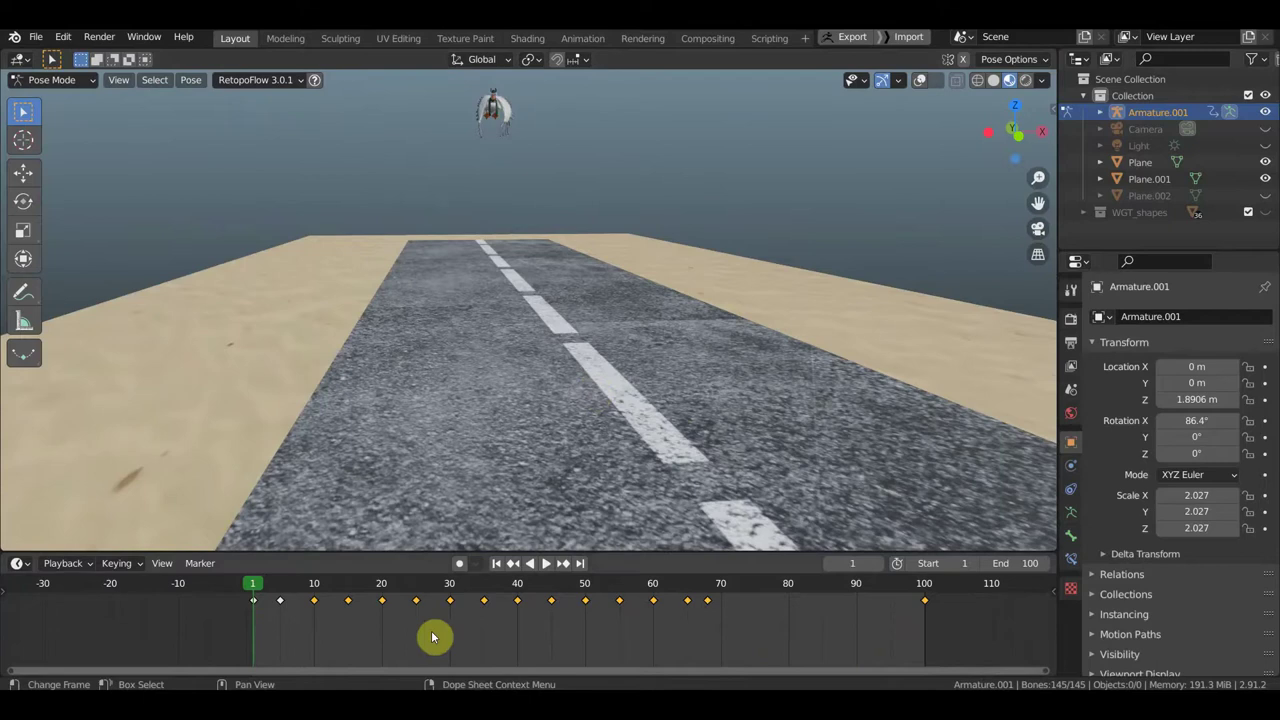
# Step: Key Location & Rotation for the landed bird at frame 80
pyautogui.click(788, 593)
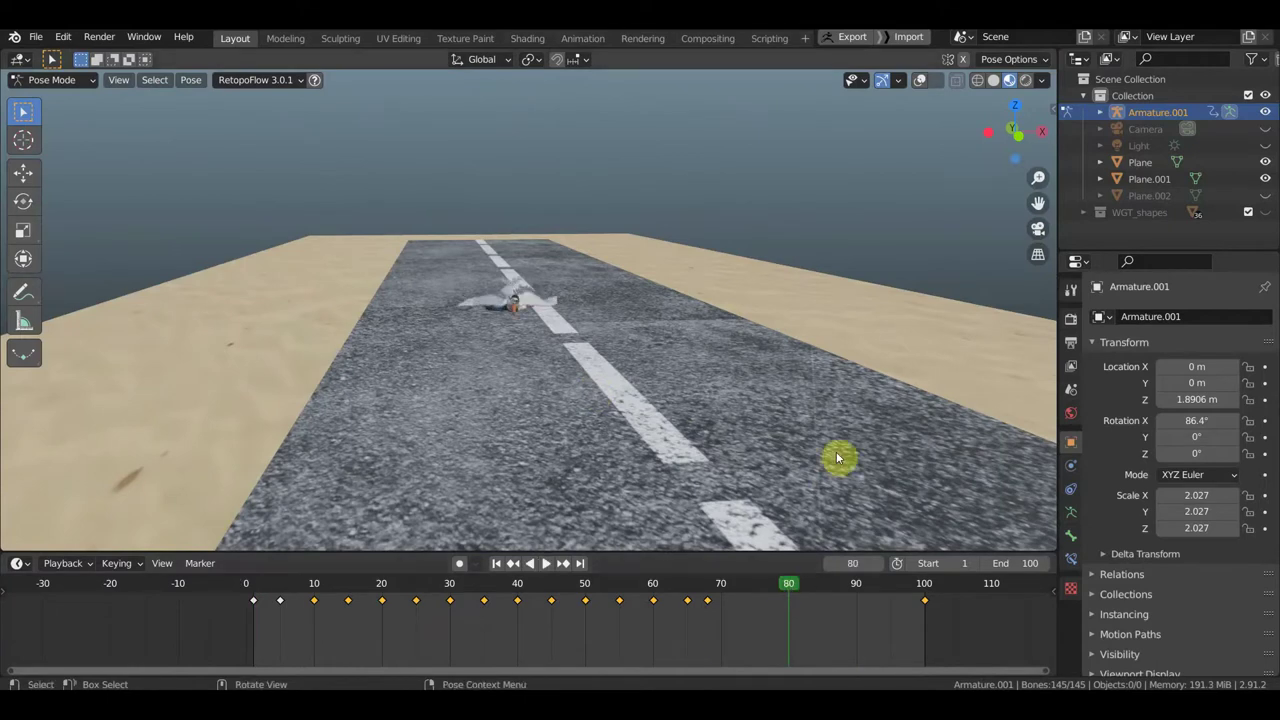
pyautogui.press('i')
pyautogui.click(785, 440)
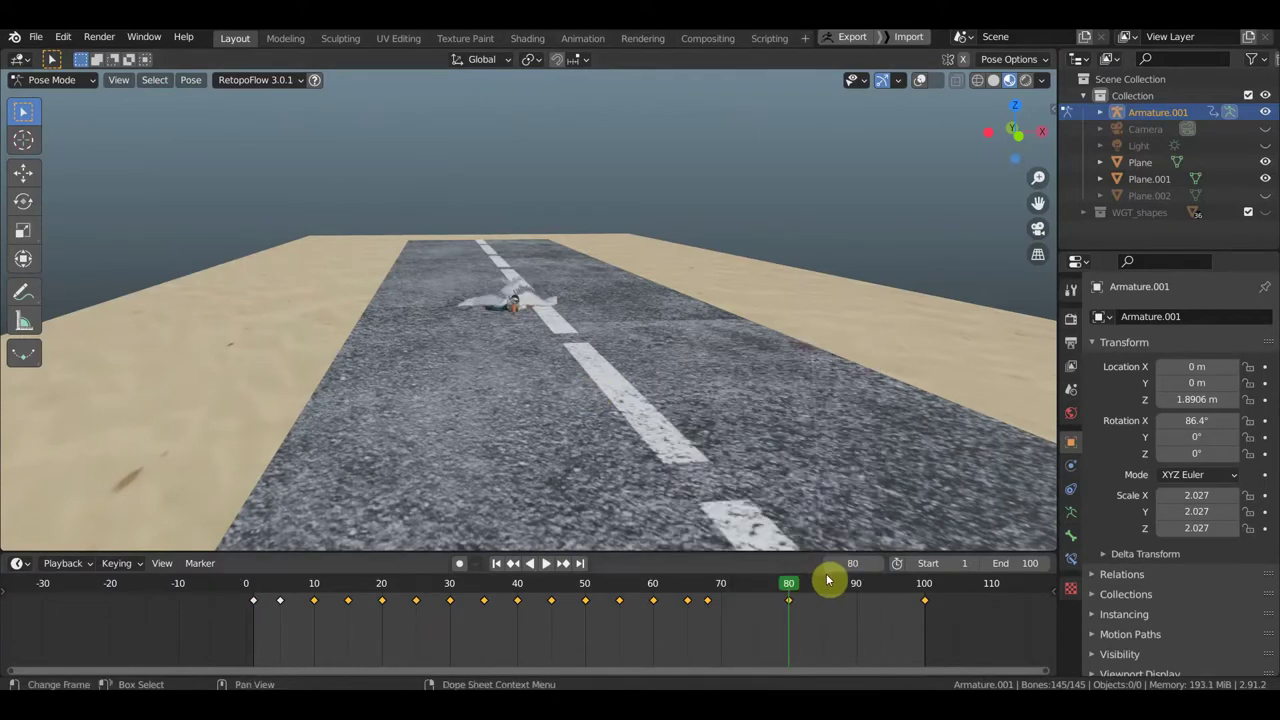
# Step: Keyframe the bird's location and rotation at frames 90, 95 and 85
pyautogui.click(857, 592)
pyautogui.press('i')
pyautogui.click(836, 390)
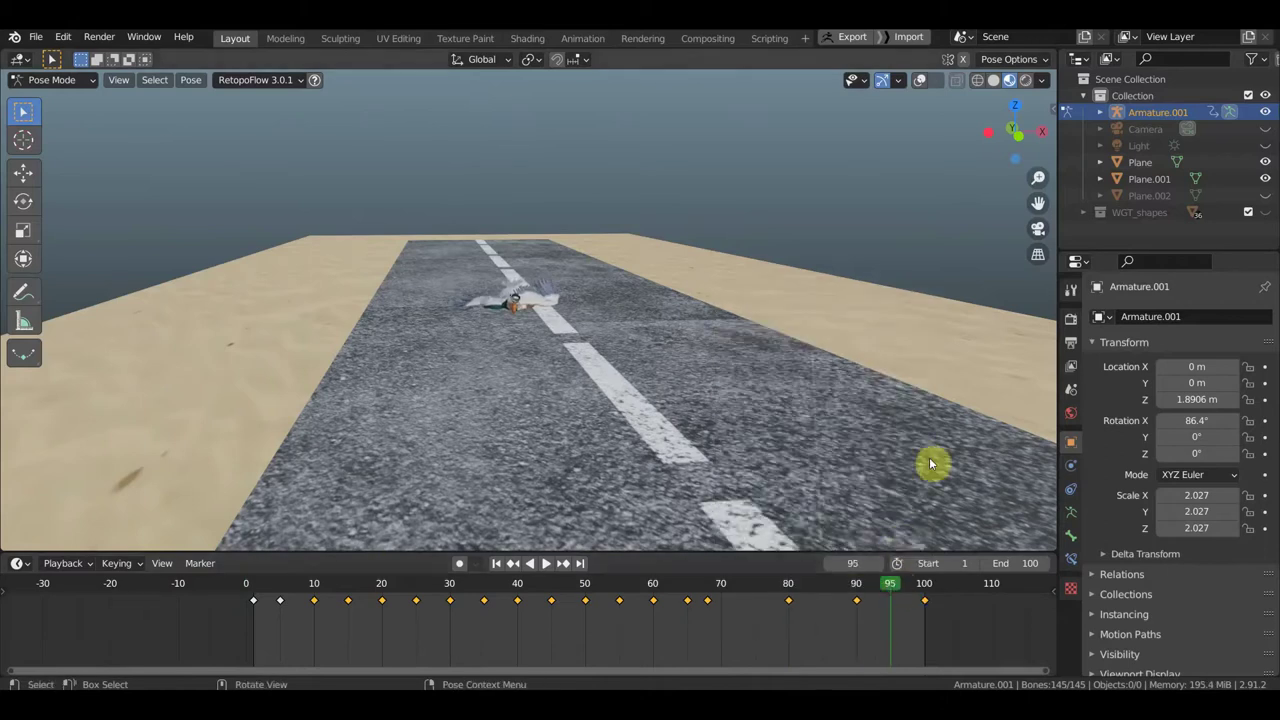
pyautogui.press('i')
pyautogui.click(898, 446)
pyautogui.click(836, 592)
pyautogui.press('i')
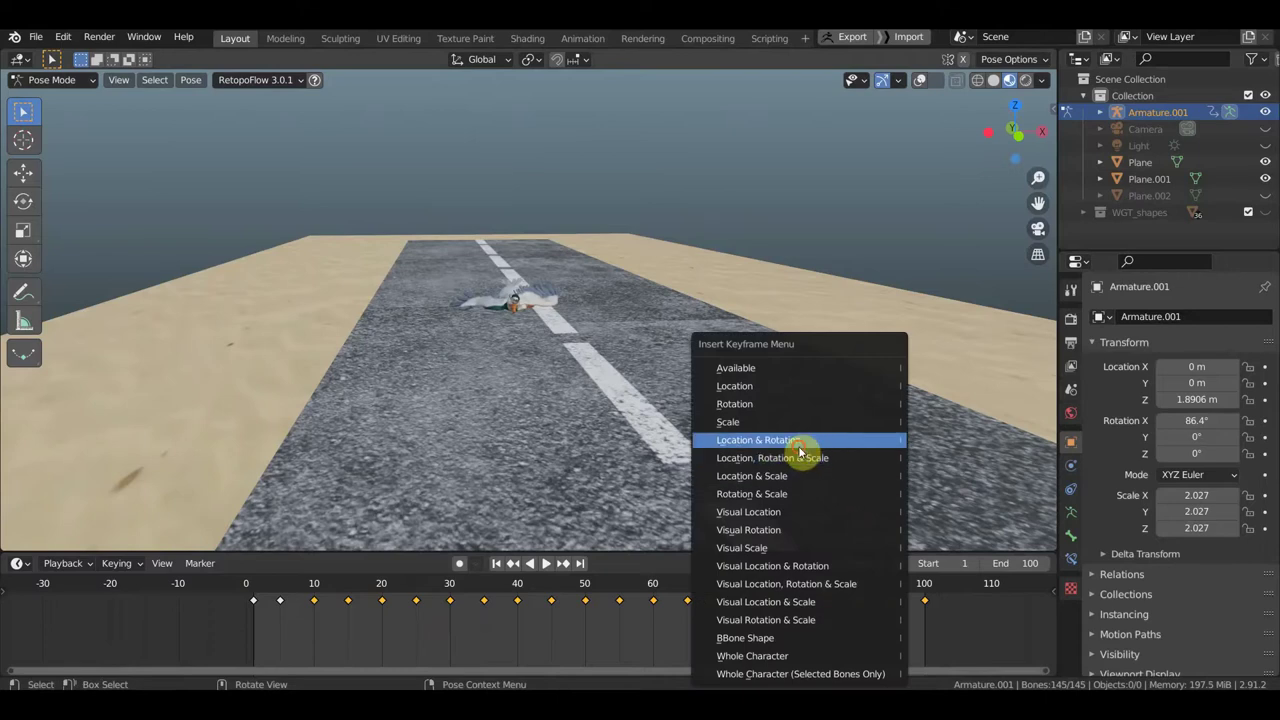
pyautogui.click(799, 446)
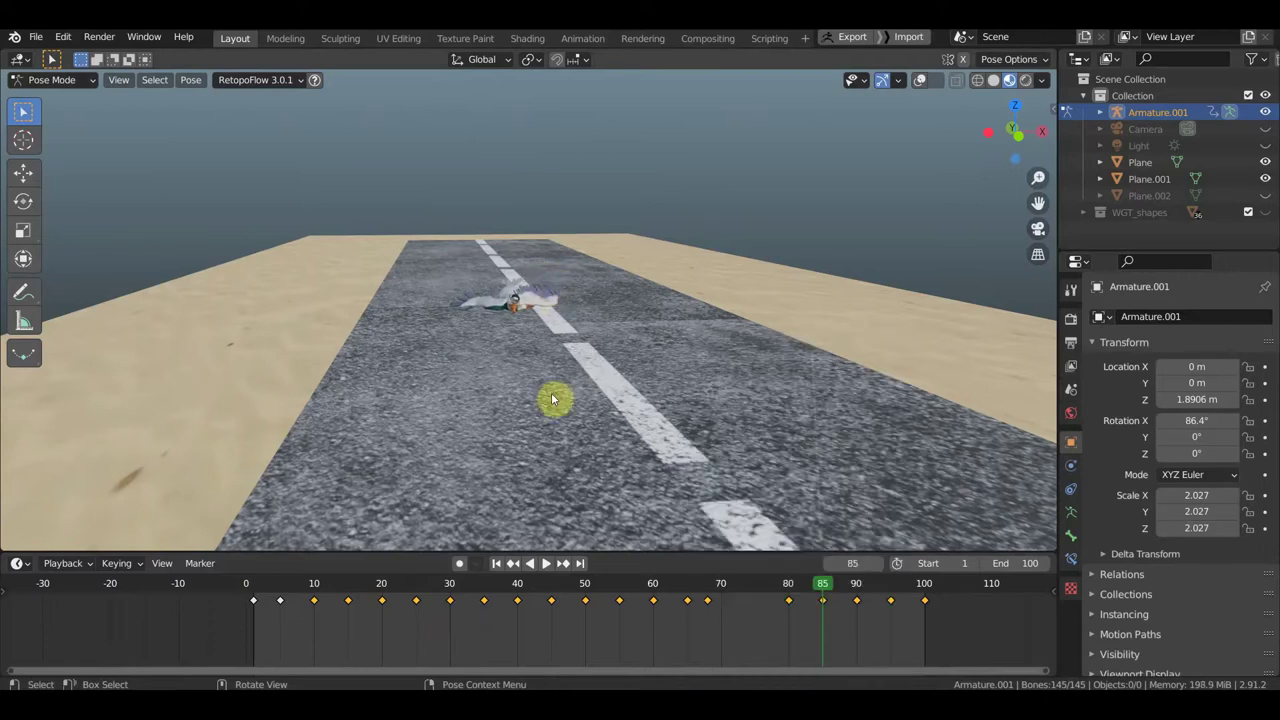
# Step: Add Location & Rotation keys on the bird at frames 75, 70, 73 and 82
pyautogui.click(756, 593)
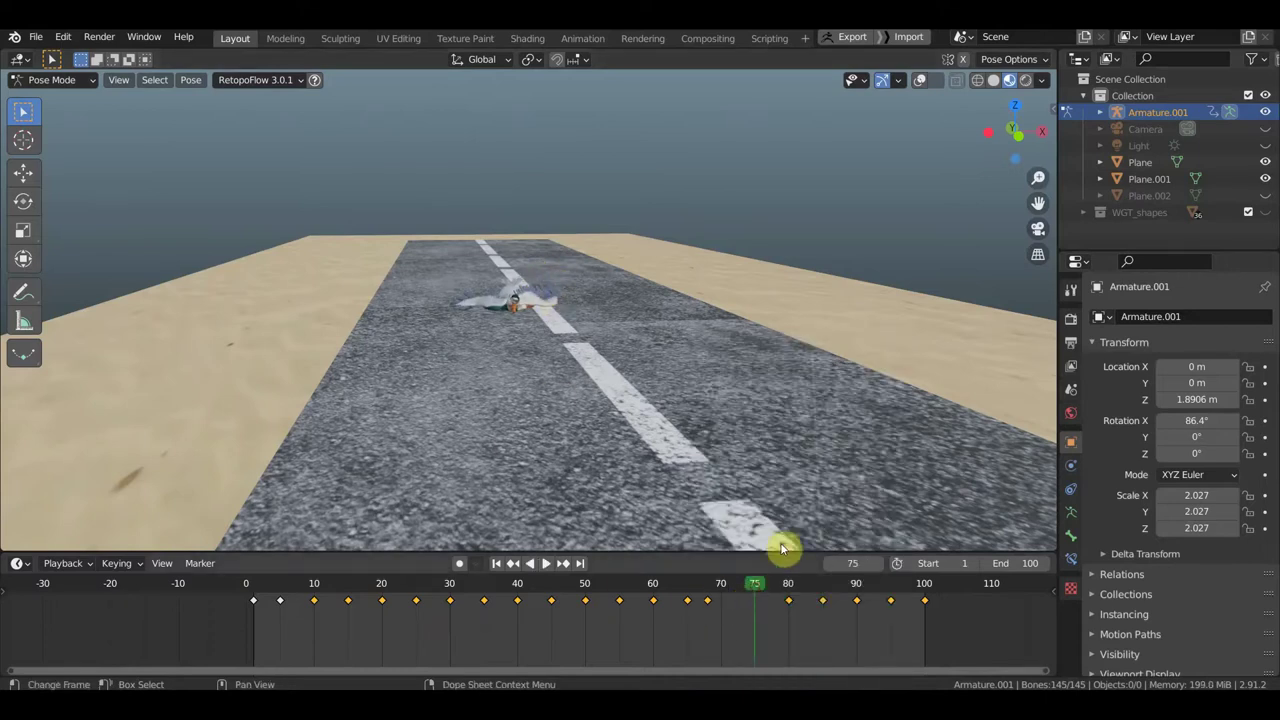
pyautogui.press('i')
pyautogui.click(790, 391)
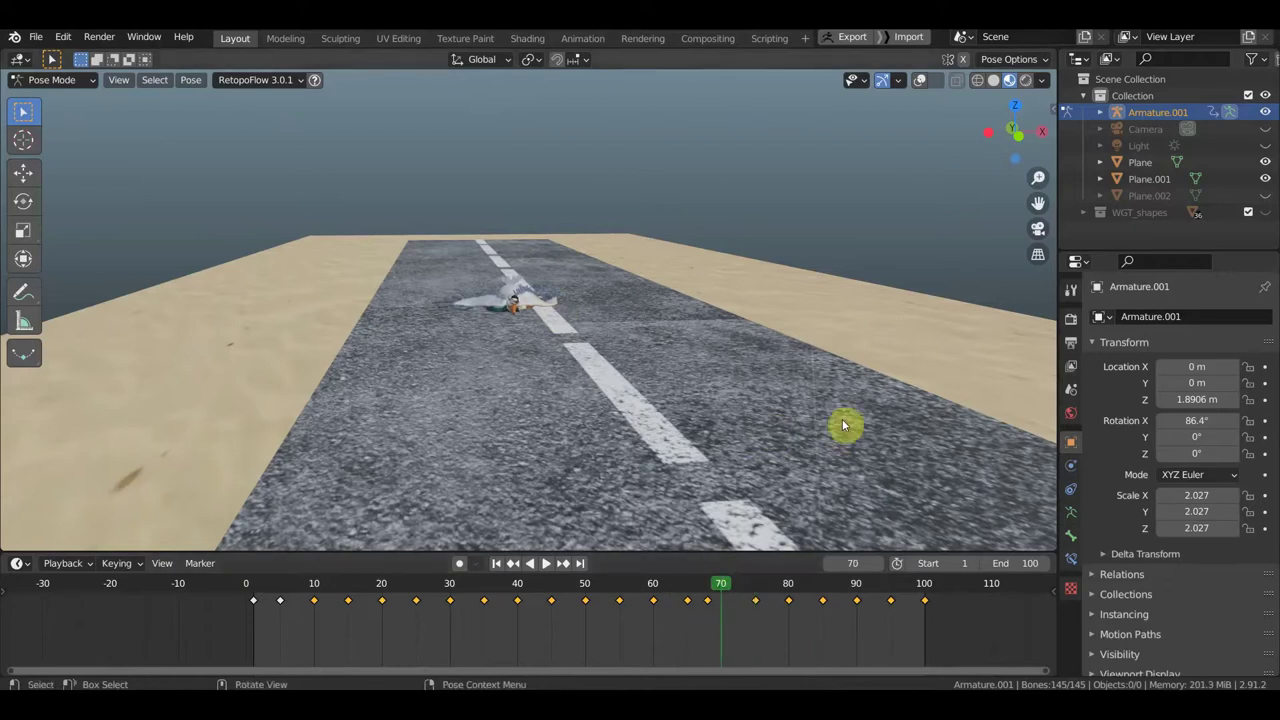
pyautogui.press('i')
pyautogui.click(800, 553)
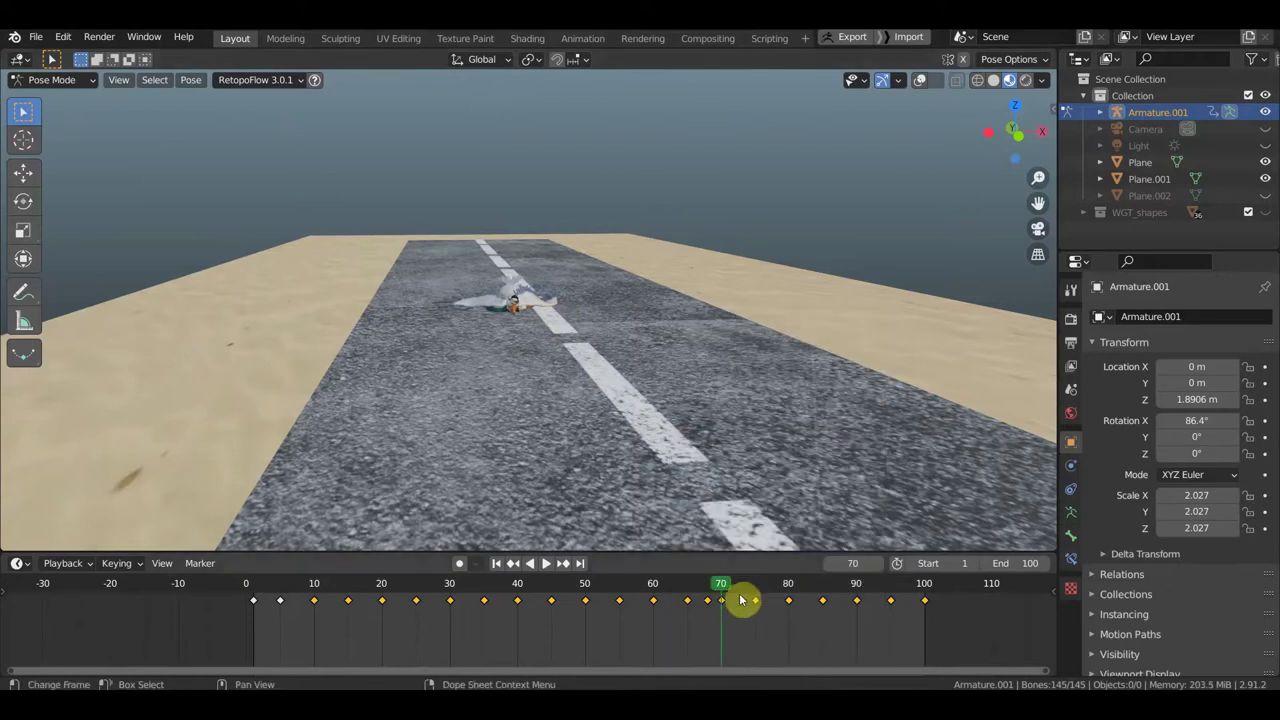
pyautogui.click(740, 593)
pyautogui.press('i')
pyautogui.click(826, 391)
pyautogui.click(802, 585)
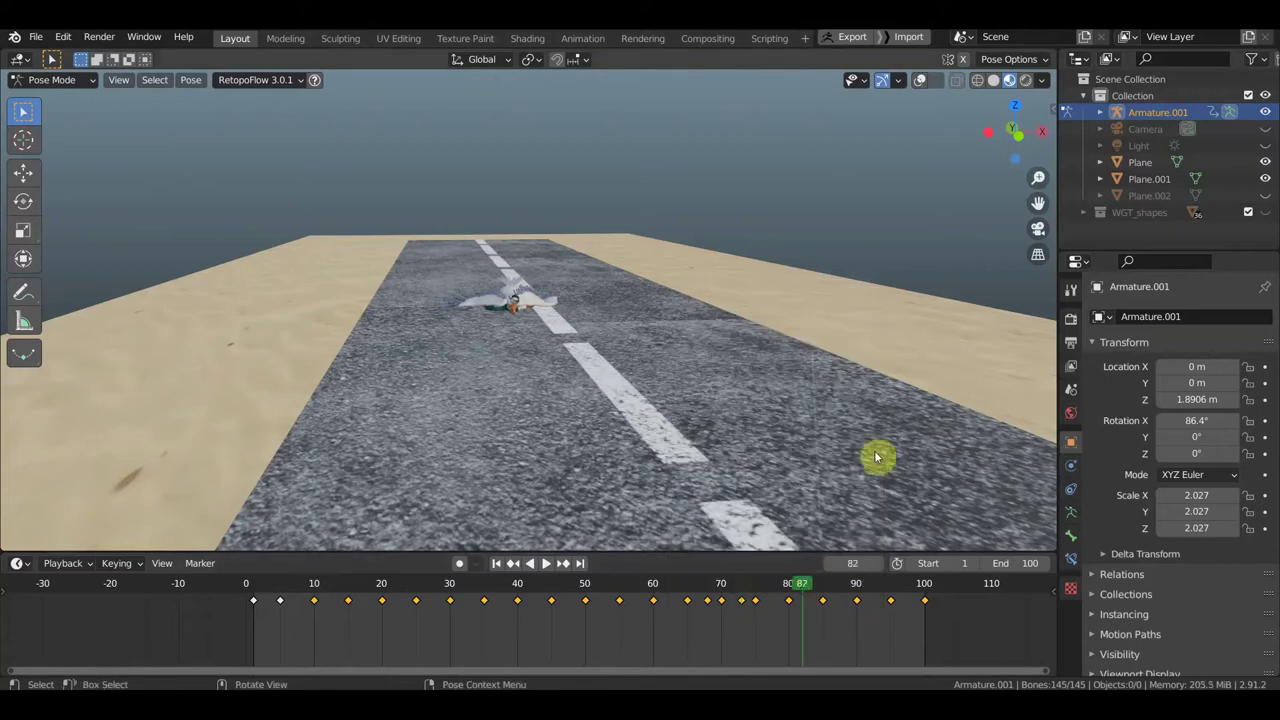
pyautogui.press('i')
pyautogui.click(858, 436)
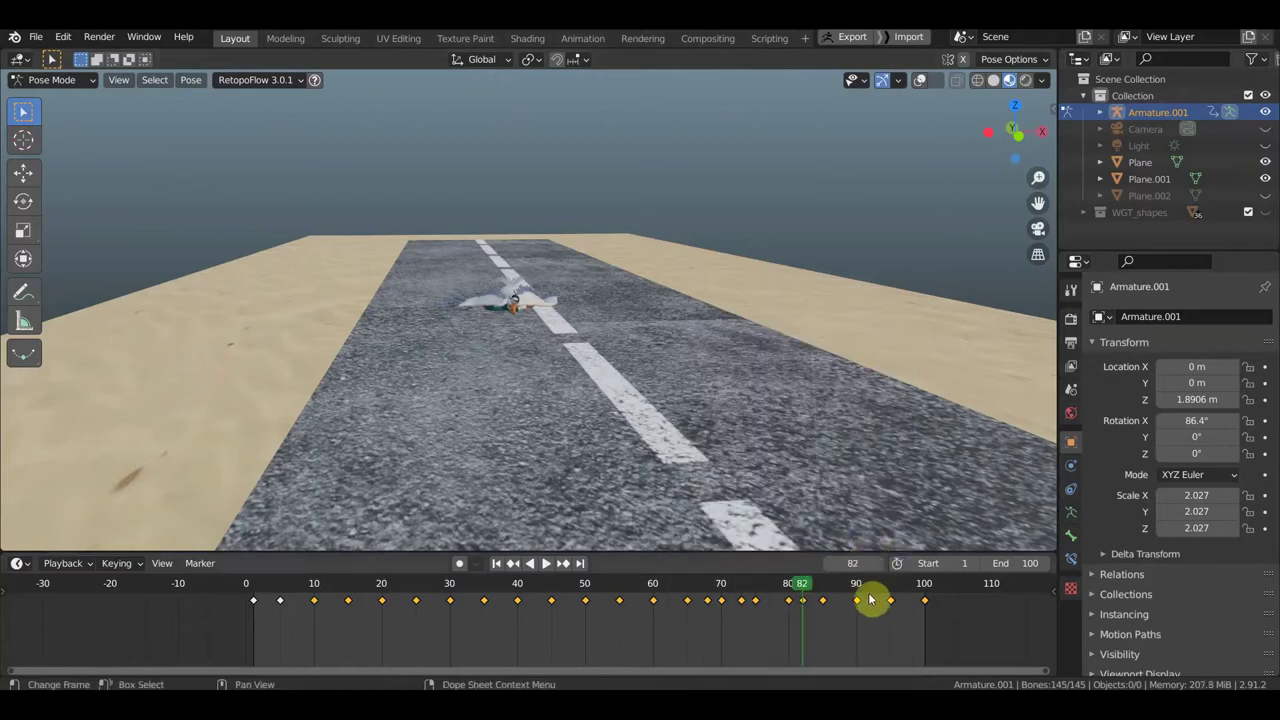
# Step: Add Location & Rotation keys on the bird at frames 93, 88 and 97
pyautogui.click(878, 597)
pyautogui.press('i')
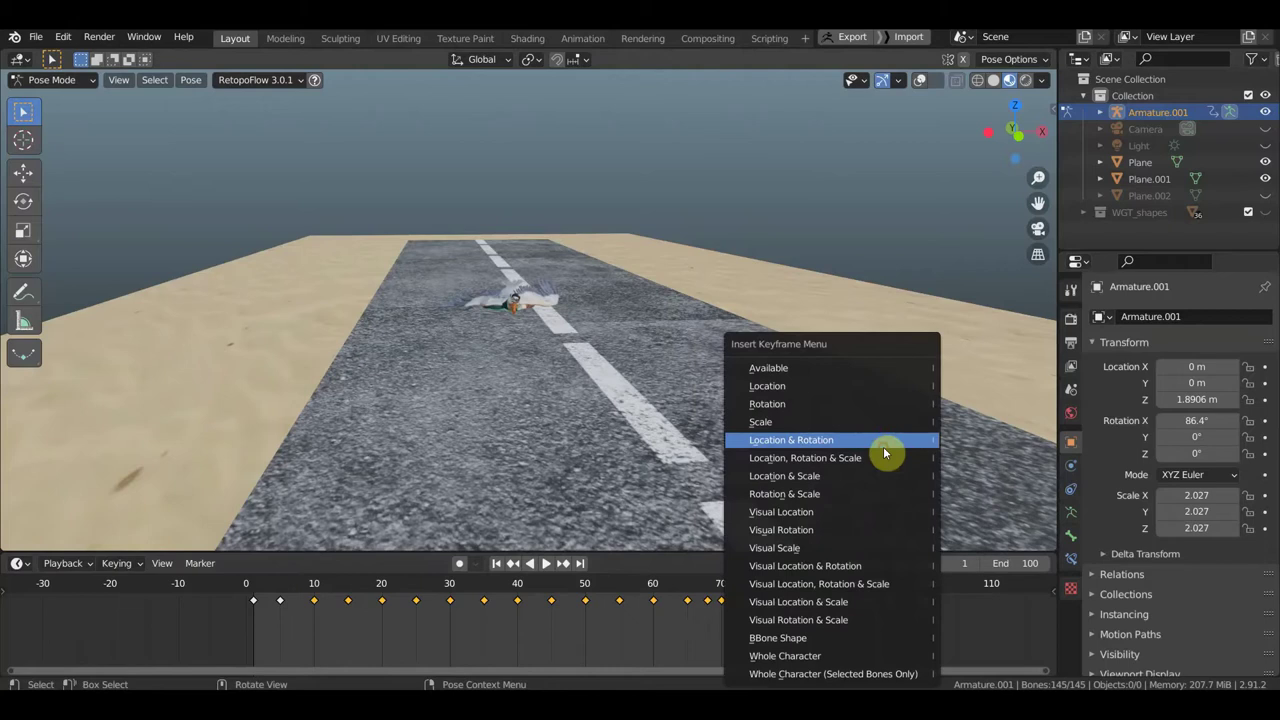
pyautogui.click(883, 446)
pyautogui.click(843, 597)
pyautogui.press('i')
pyautogui.click(887, 381)
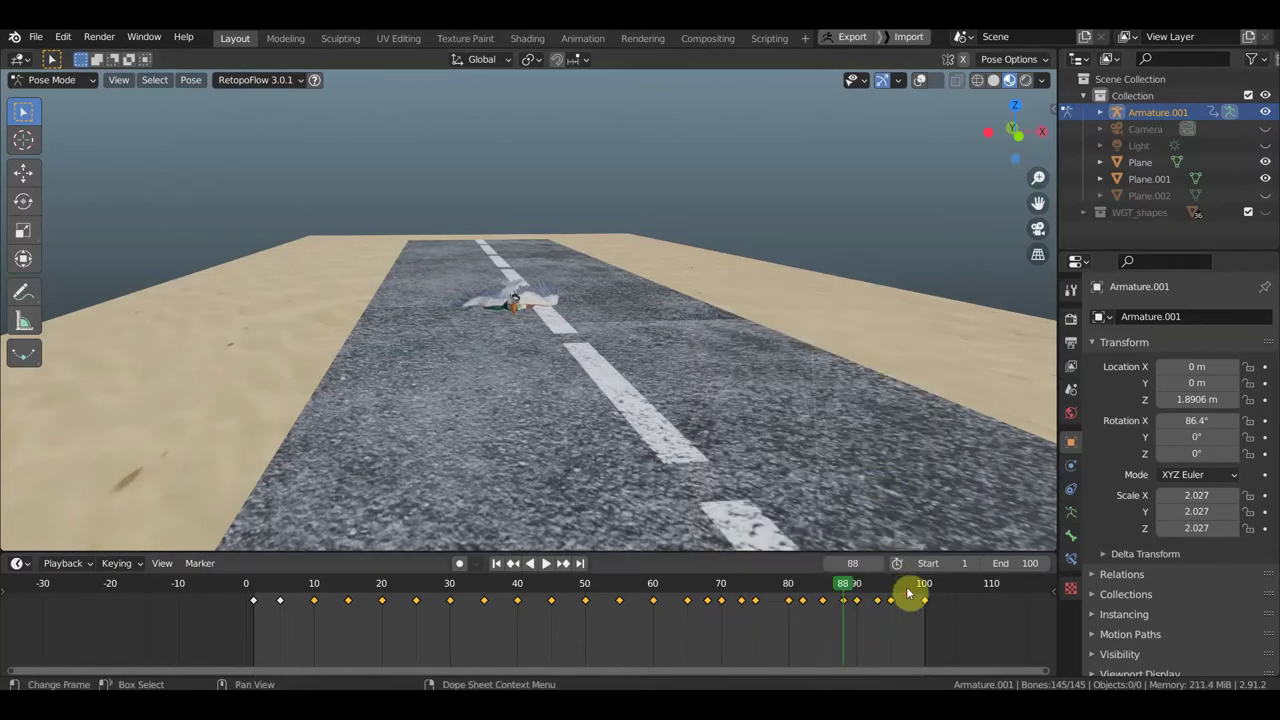
pyautogui.press('i')
pyautogui.click(913, 403)
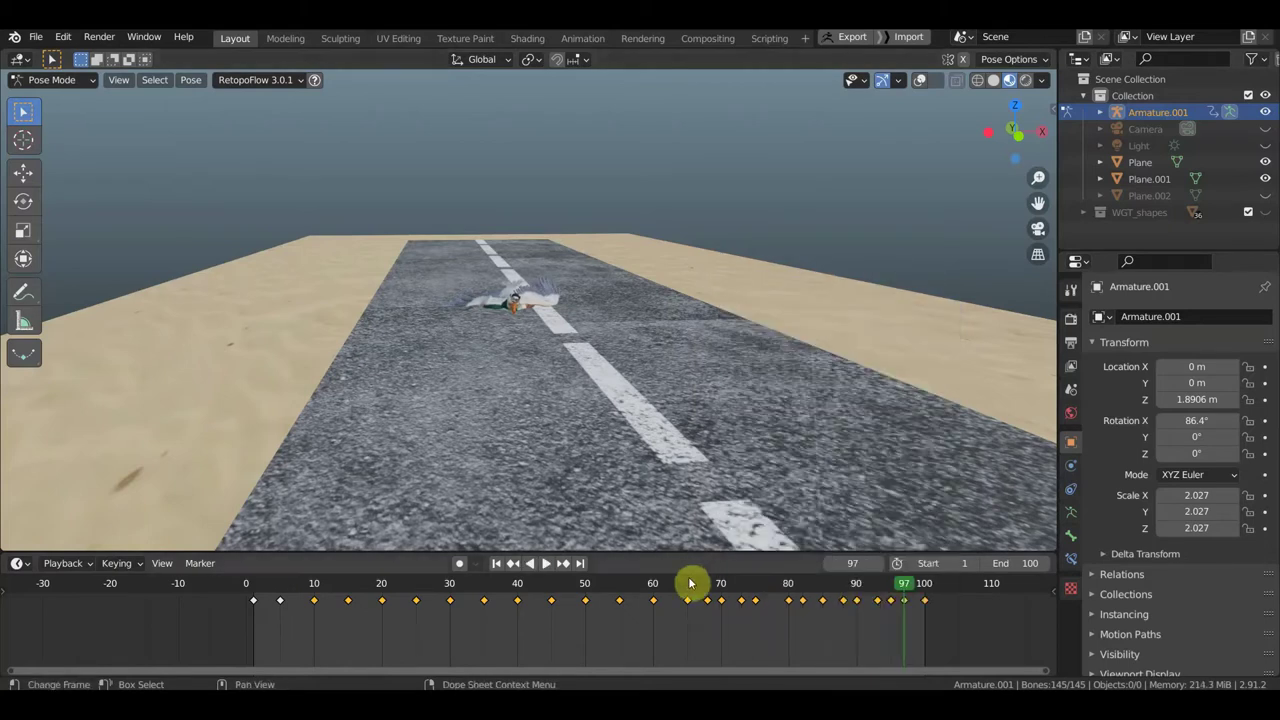
# Step: Keyframe the bird's location and rotation at frames 62, 57 and 52
pyautogui.click(667, 596)
pyautogui.press('i')
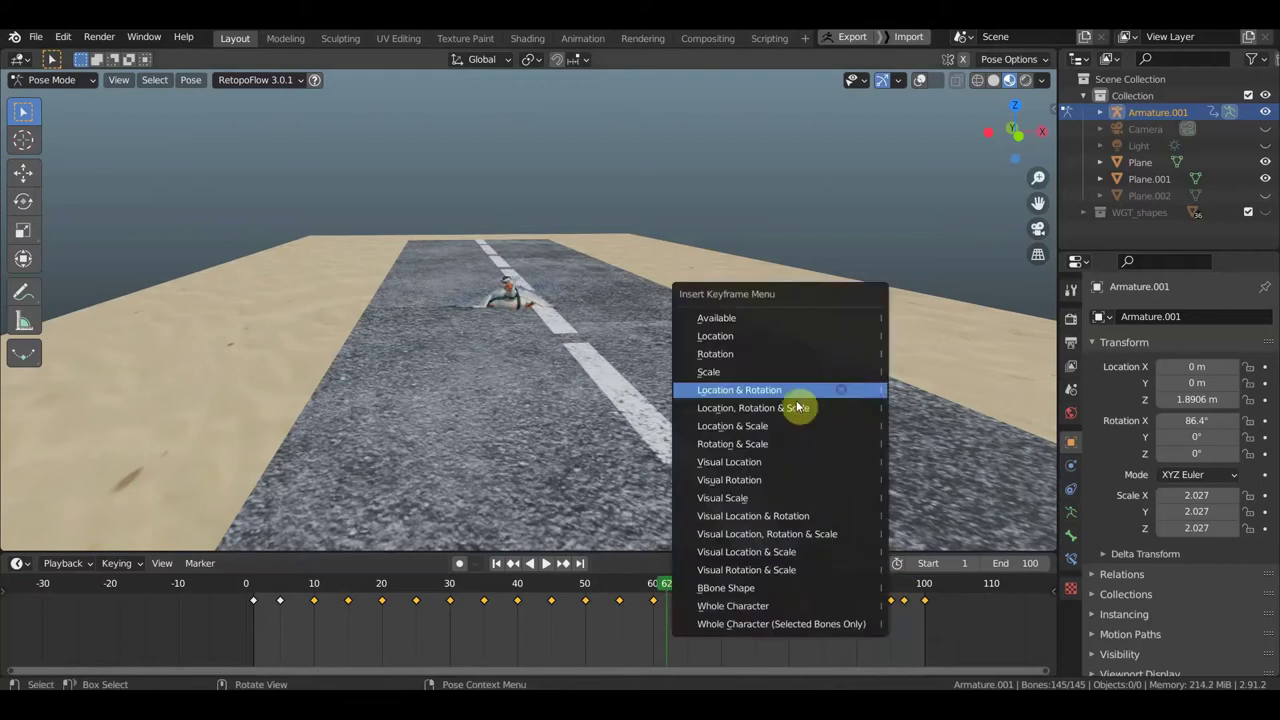
pyautogui.click(800, 398)
pyautogui.click(633, 598)
pyautogui.press('i')
pyautogui.click(790, 358)
pyautogui.click(598, 596)
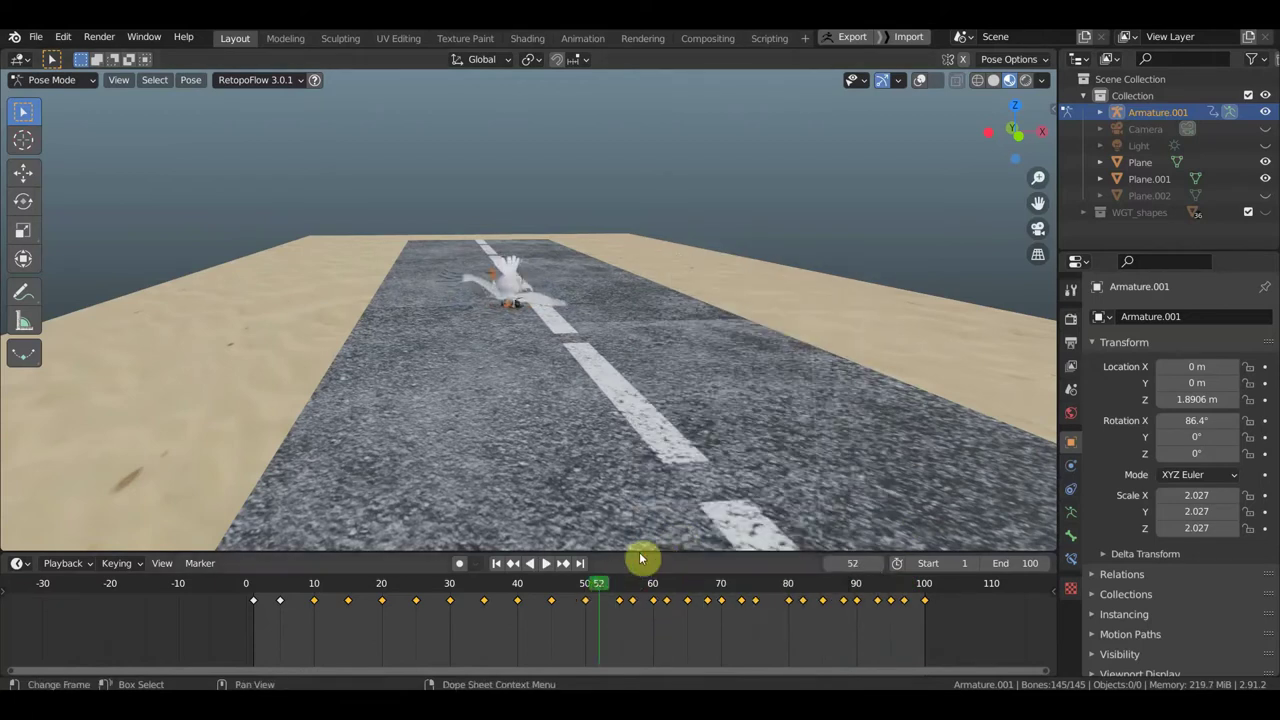
pyautogui.press('i')
pyautogui.click(731, 403)
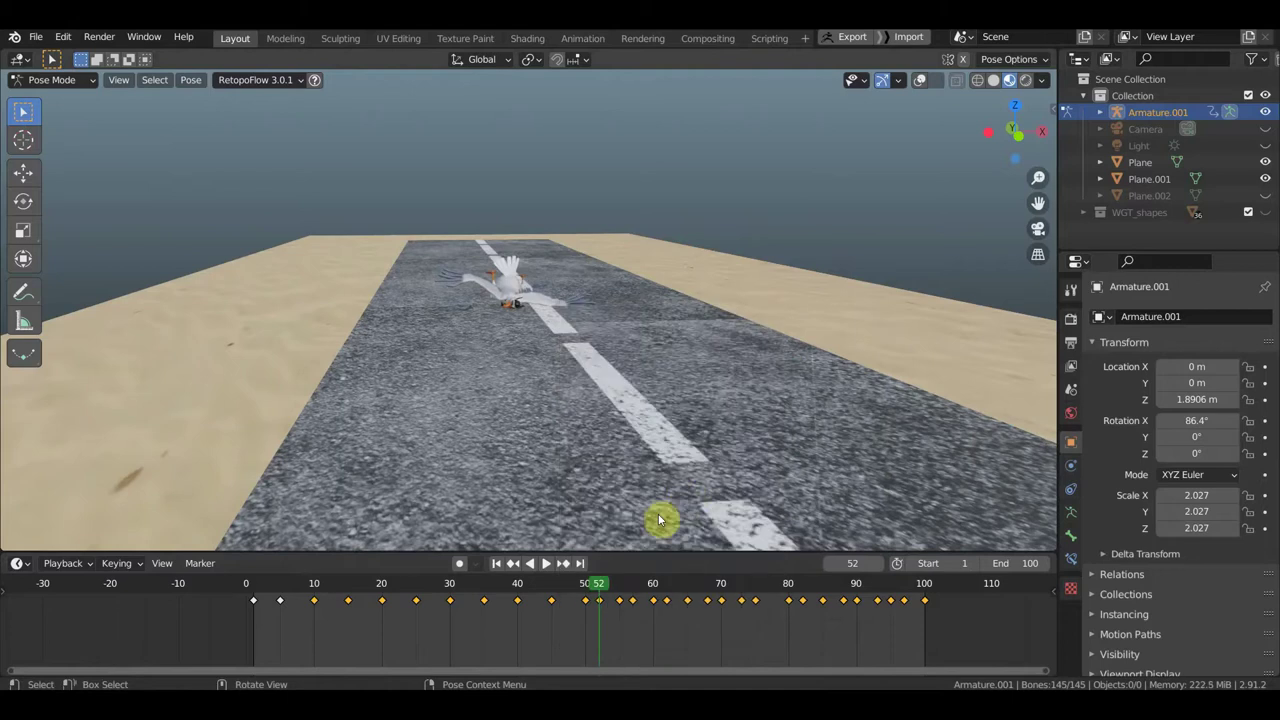
# Step: Add Location & Rotation keys on the bird at frames 47 and 43
pyautogui.click(566, 598)
pyautogui.press('i')
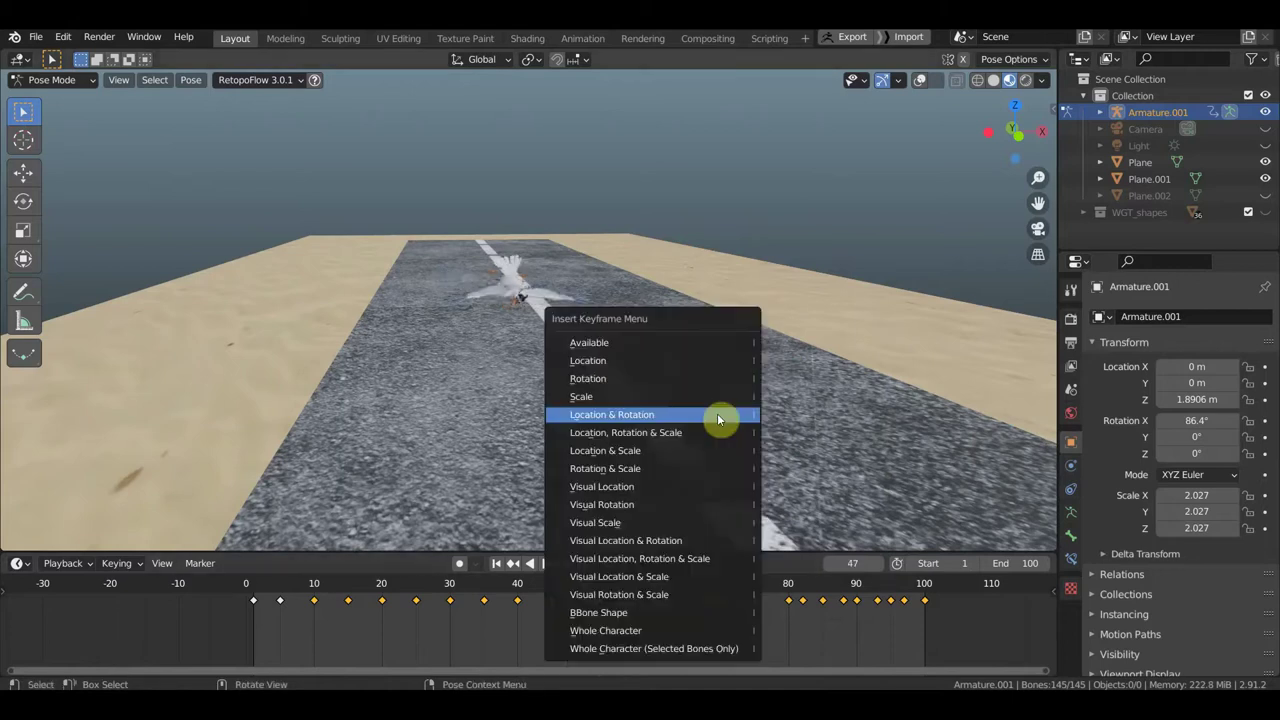
pyautogui.click(717, 414)
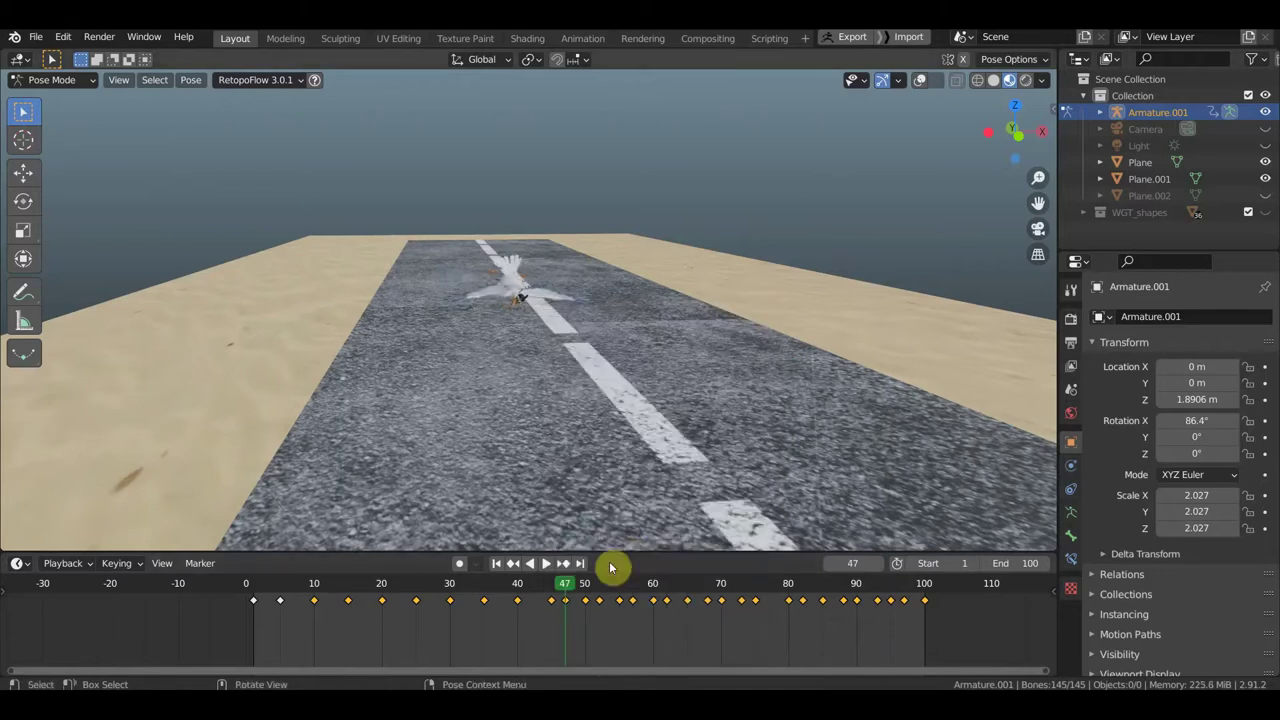
pyautogui.click(537, 598)
pyautogui.press('i')
pyautogui.click(652, 414)
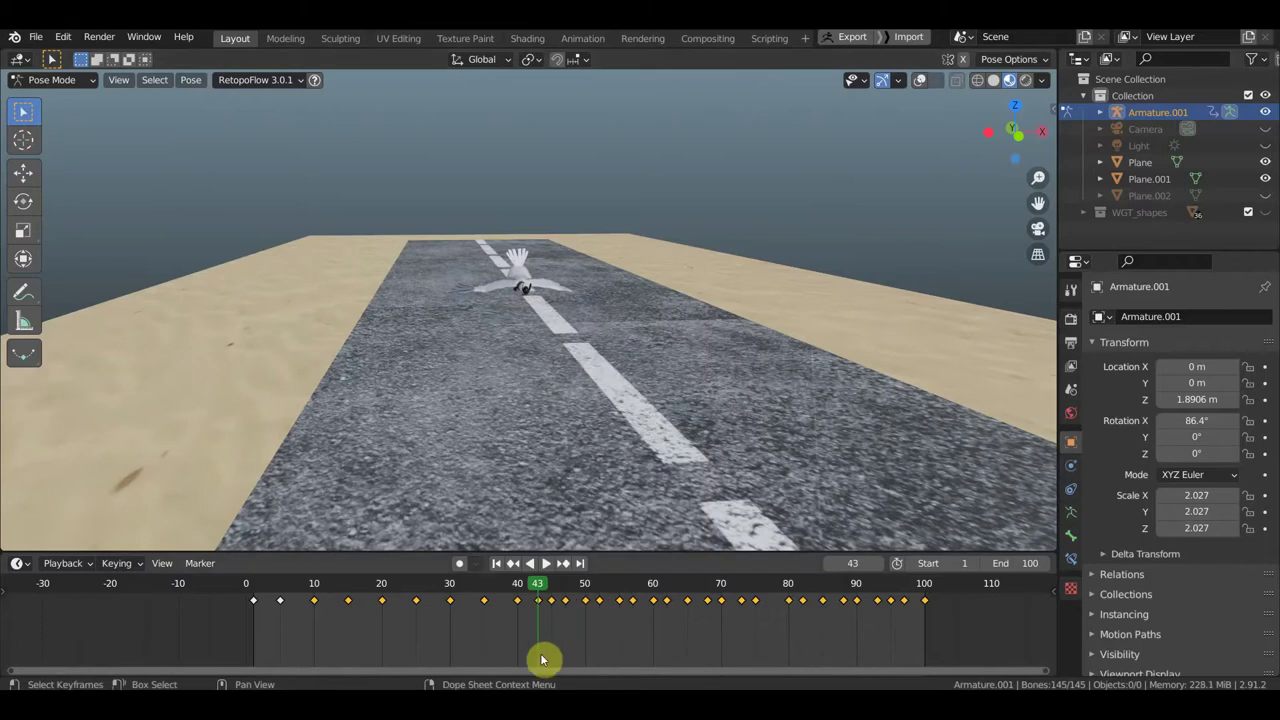
pyautogui.scroll(3, 517, 617)
# Step: Keyframe the bird's location and rotation at frames 34 and 36
pyautogui.scroll(3, 517, 617)
pyautogui.scroll(2, 517, 617)
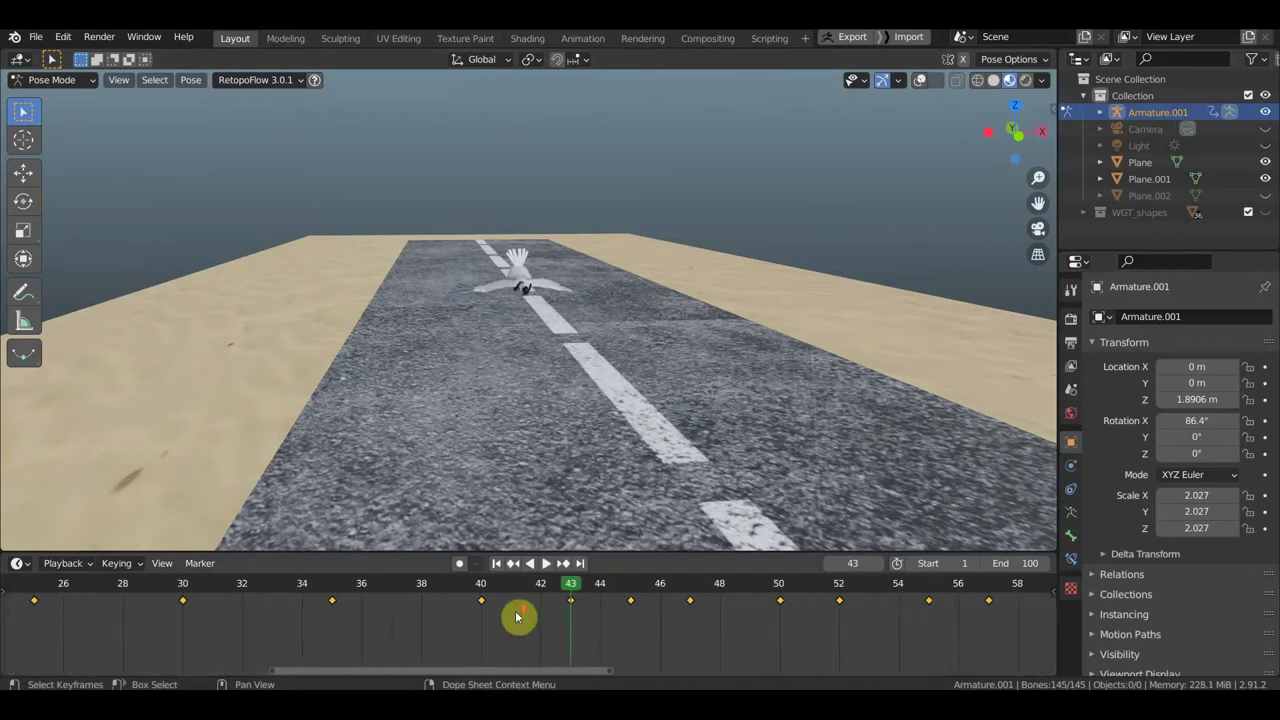
pyautogui.click(303, 590)
pyautogui.press('i')
pyautogui.click(670, 337)
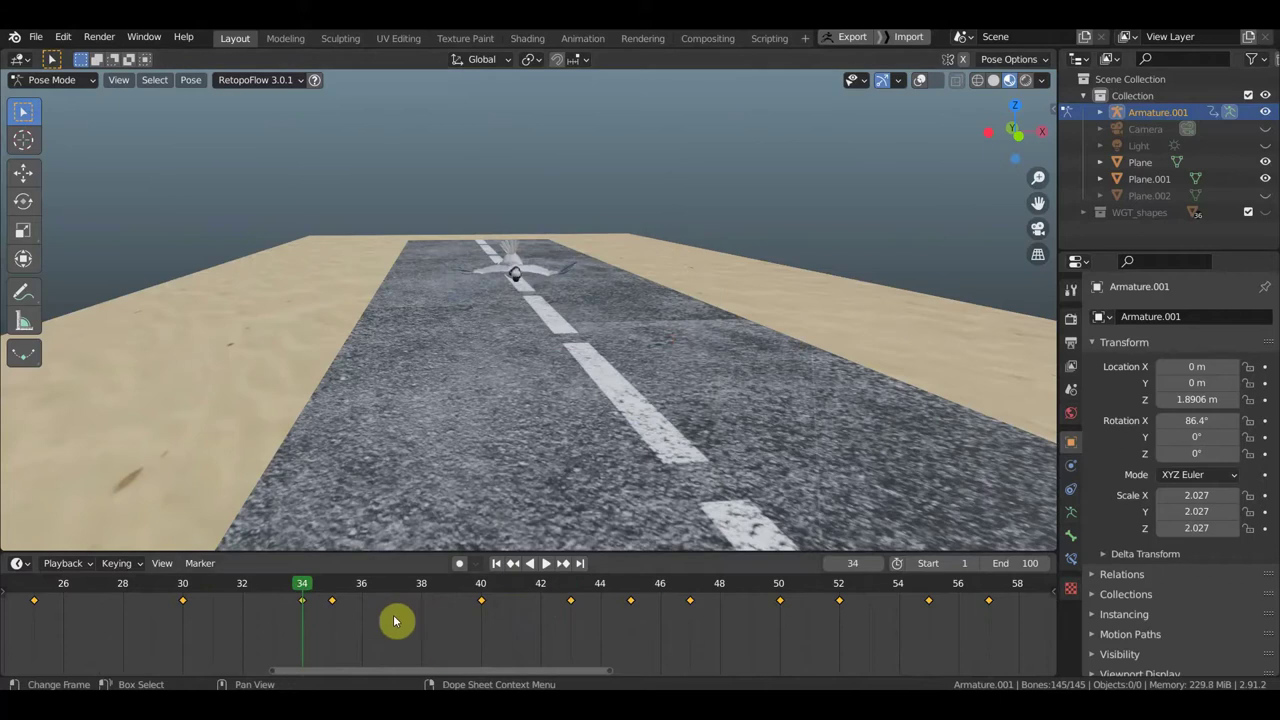
pyautogui.click(363, 592)
pyautogui.press('i')
pyautogui.click(632, 406)
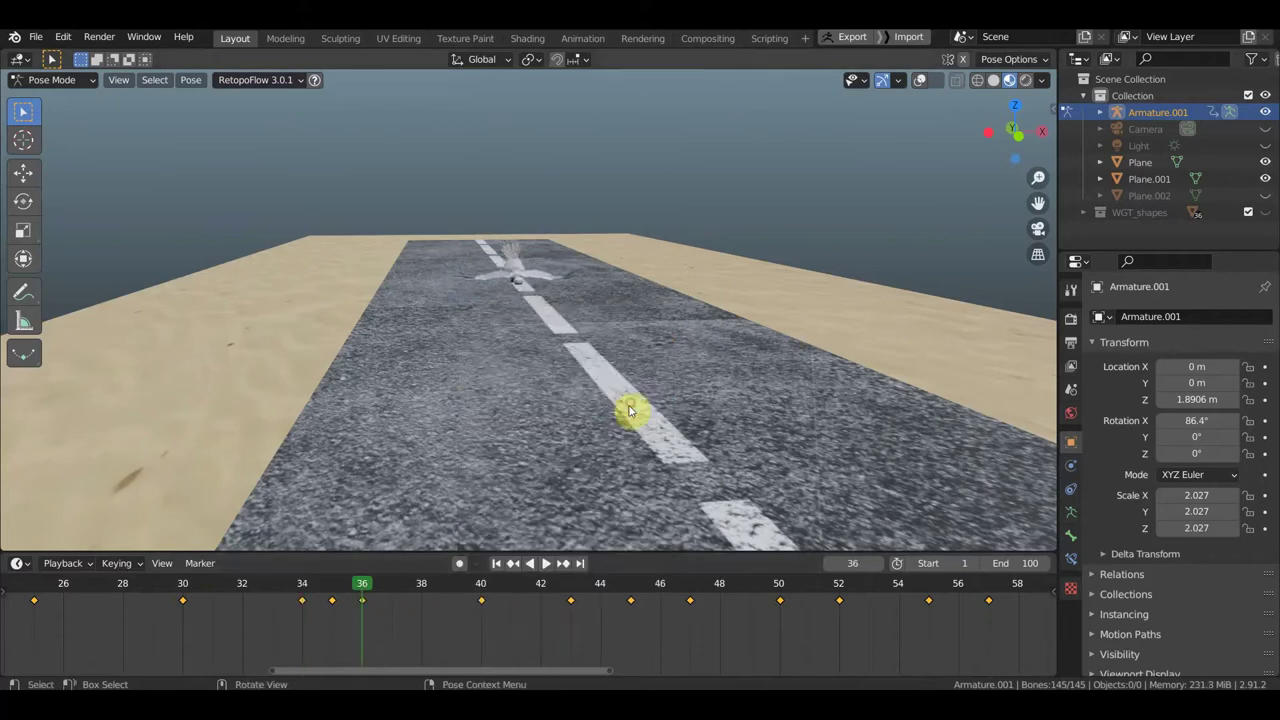
# Step: Add Location & Rotation keys on the bird at frames 42, 44 and 54
pyautogui.click(542, 594)
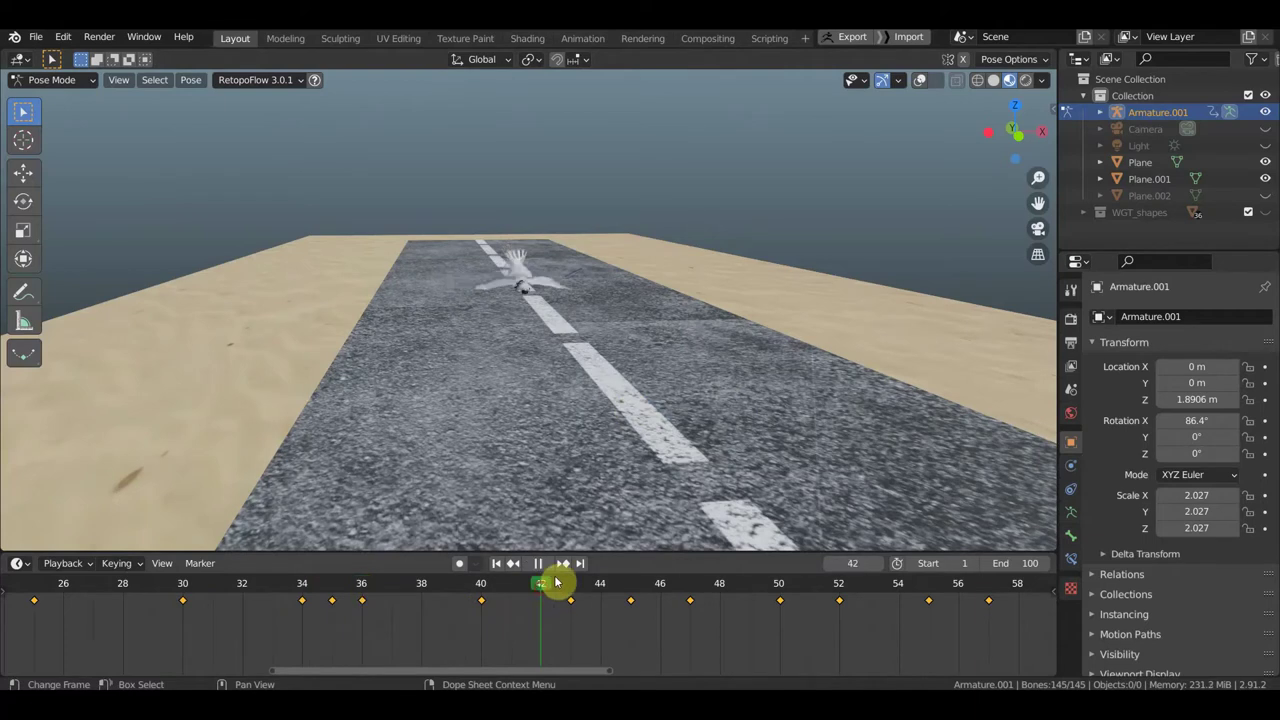
pyautogui.press('i')
pyautogui.click(660, 389)
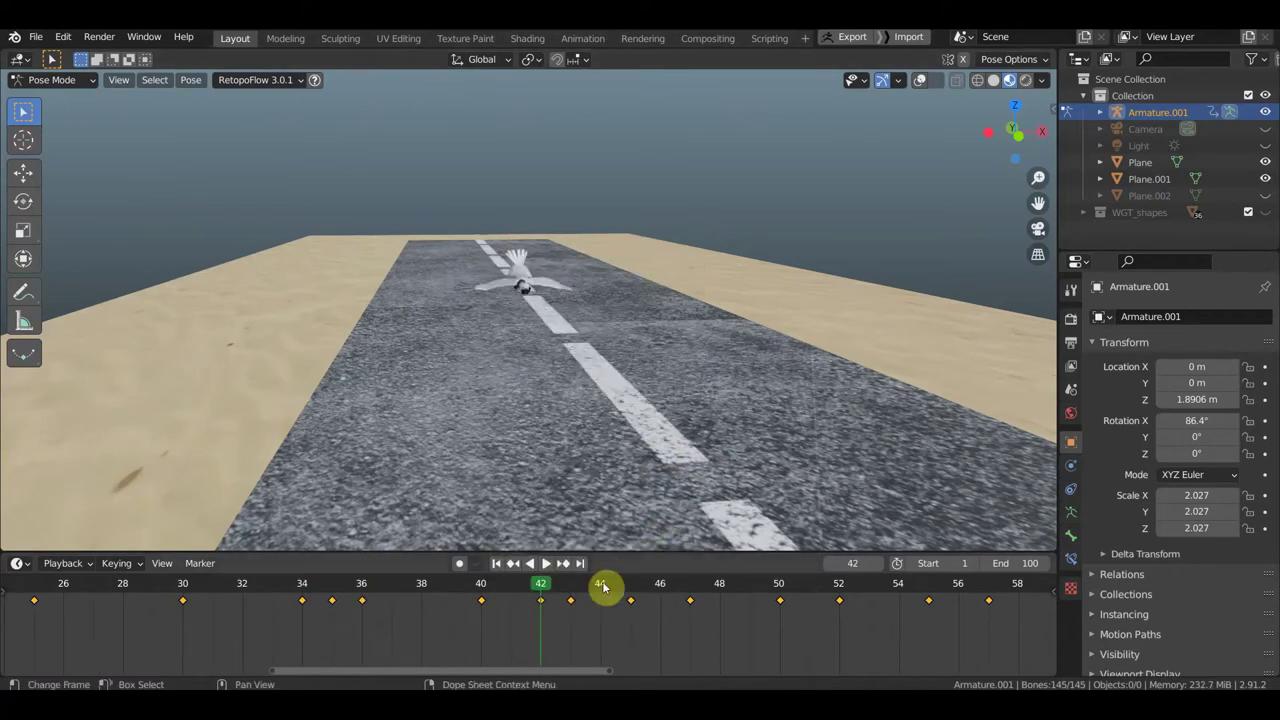
pyautogui.click(601, 590)
pyautogui.press('i')
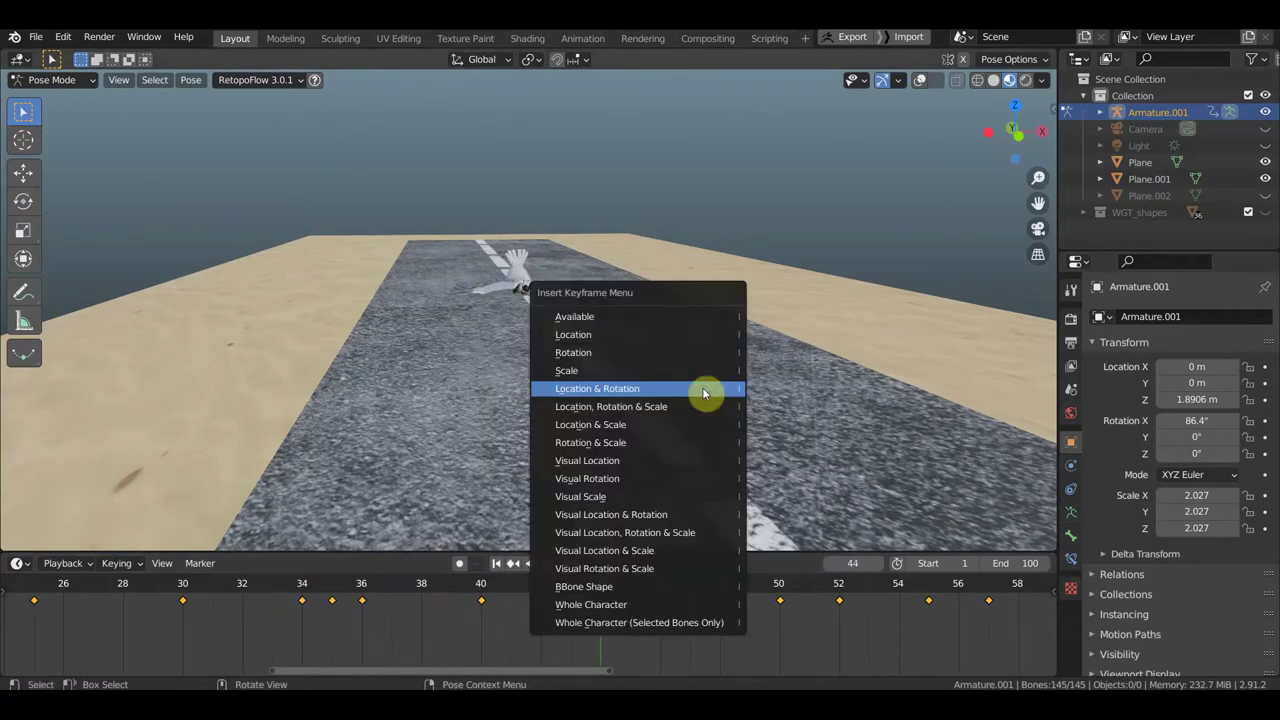
pyautogui.click(683, 393)
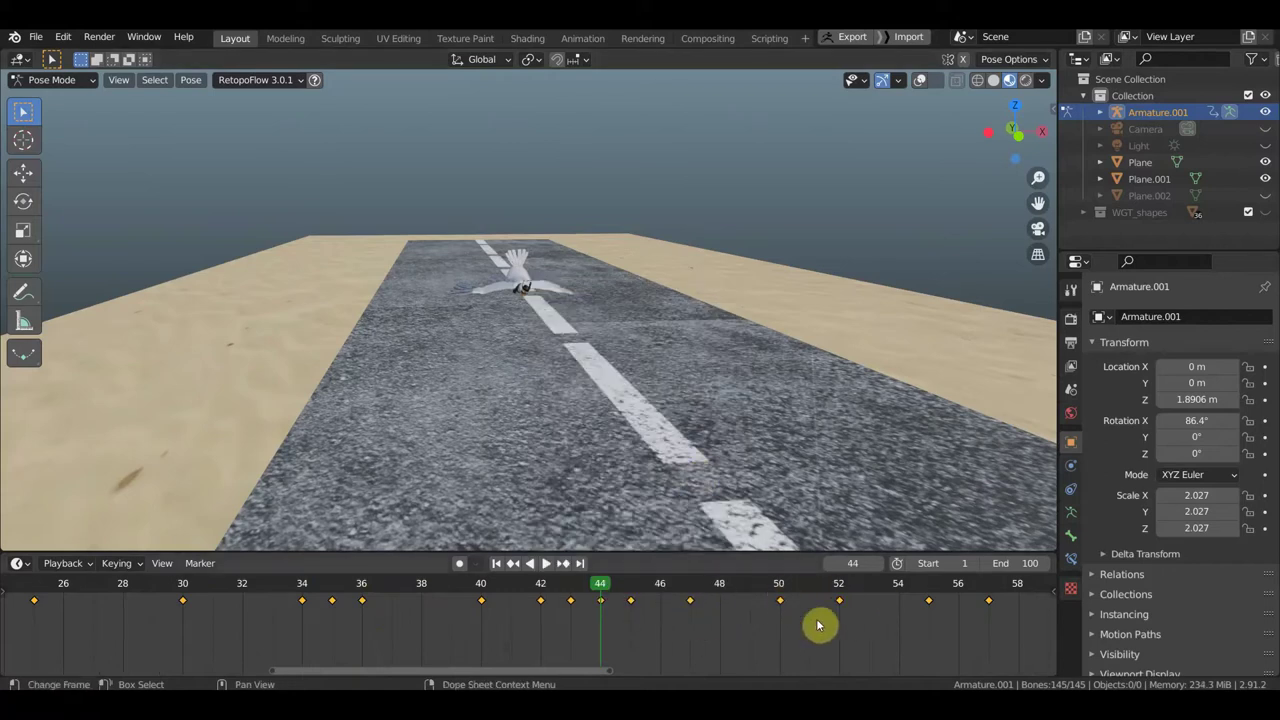
pyautogui.click(900, 588)
pyautogui.press('i')
pyautogui.click(814, 423)
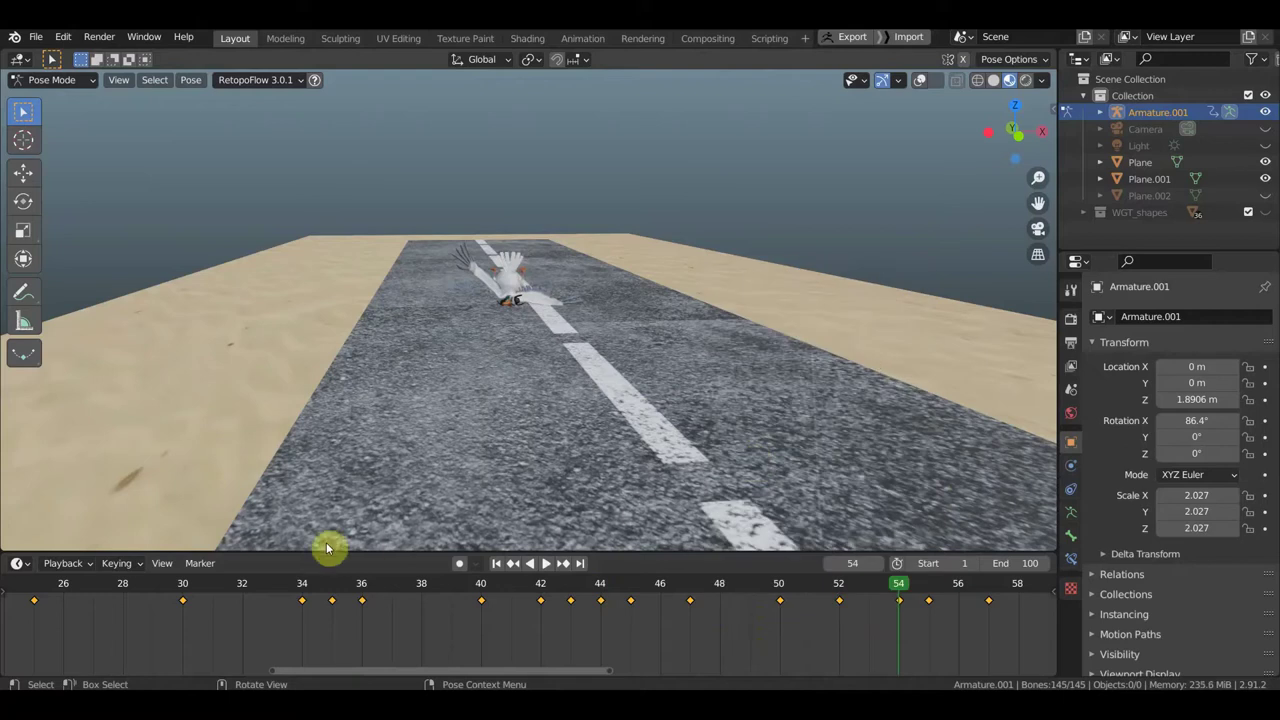
pyautogui.moveTo(1030, 655); pyautogui.dragTo(149, 663, button='middle')
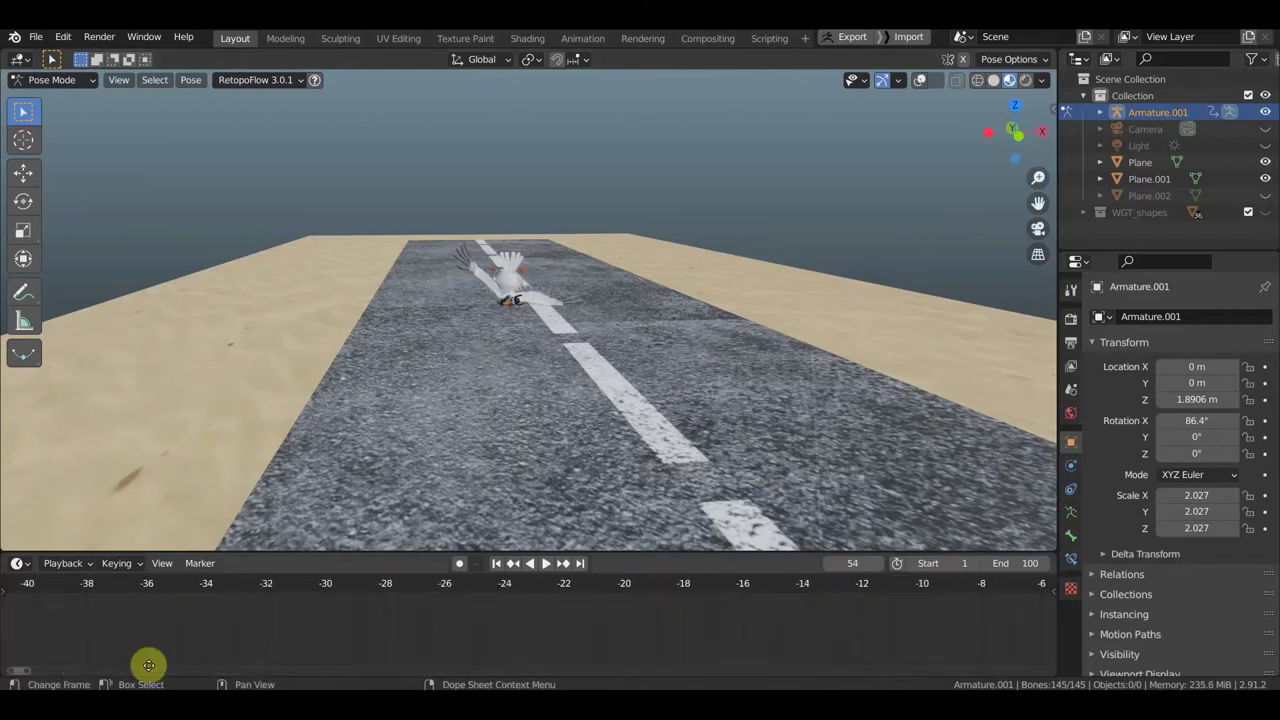
# Step: Keyframe the bird at frames 4 and 6 (Location & Rotation) and frame 9 (Location, Rotation & Scale)
pyautogui.moveTo(1039, 611); pyautogui.dragTo(276, 577, button='middle')
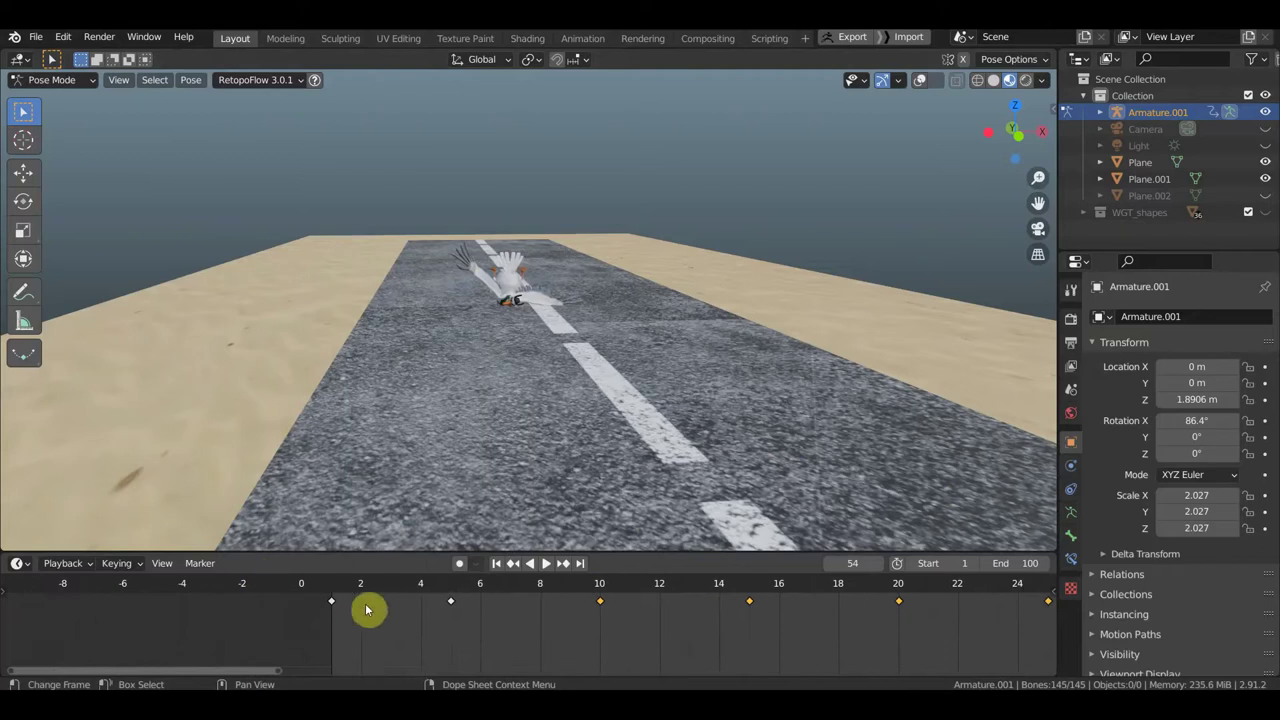
pyautogui.click(421, 585)
pyautogui.press('i')
pyautogui.click(576, 382)
pyautogui.click(482, 583)
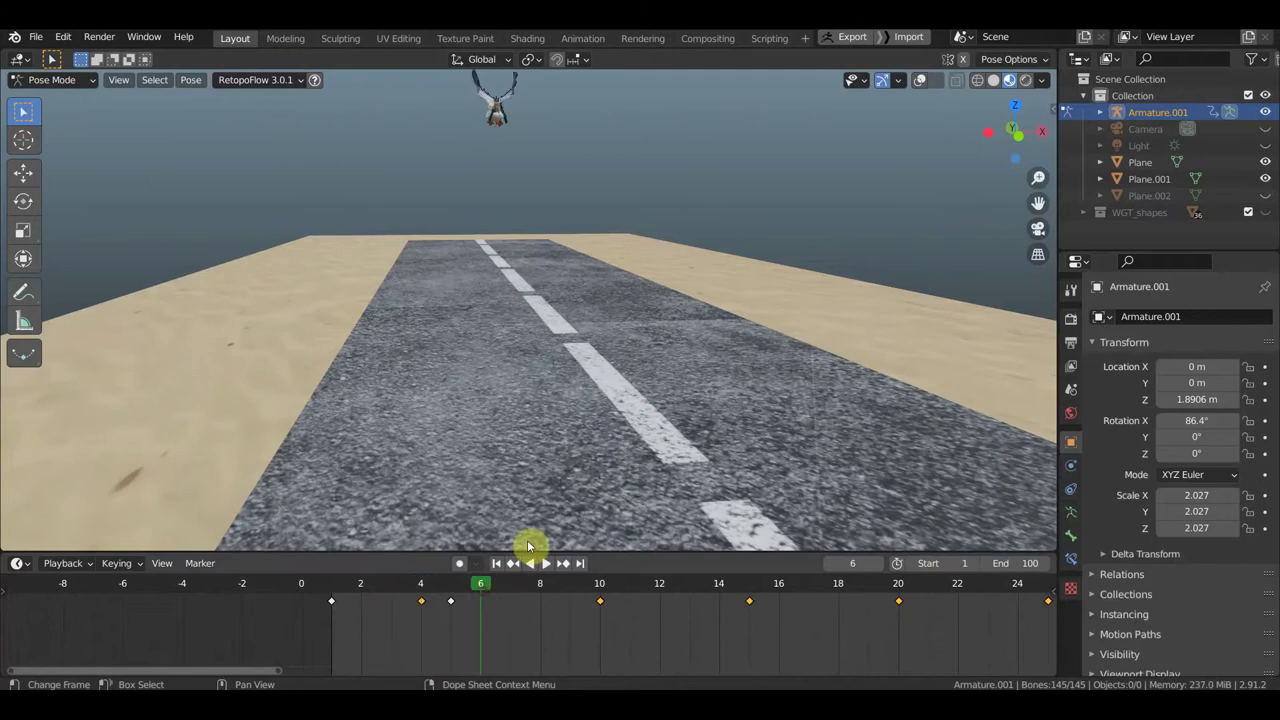
pyautogui.press('i')
pyautogui.click(620, 390)
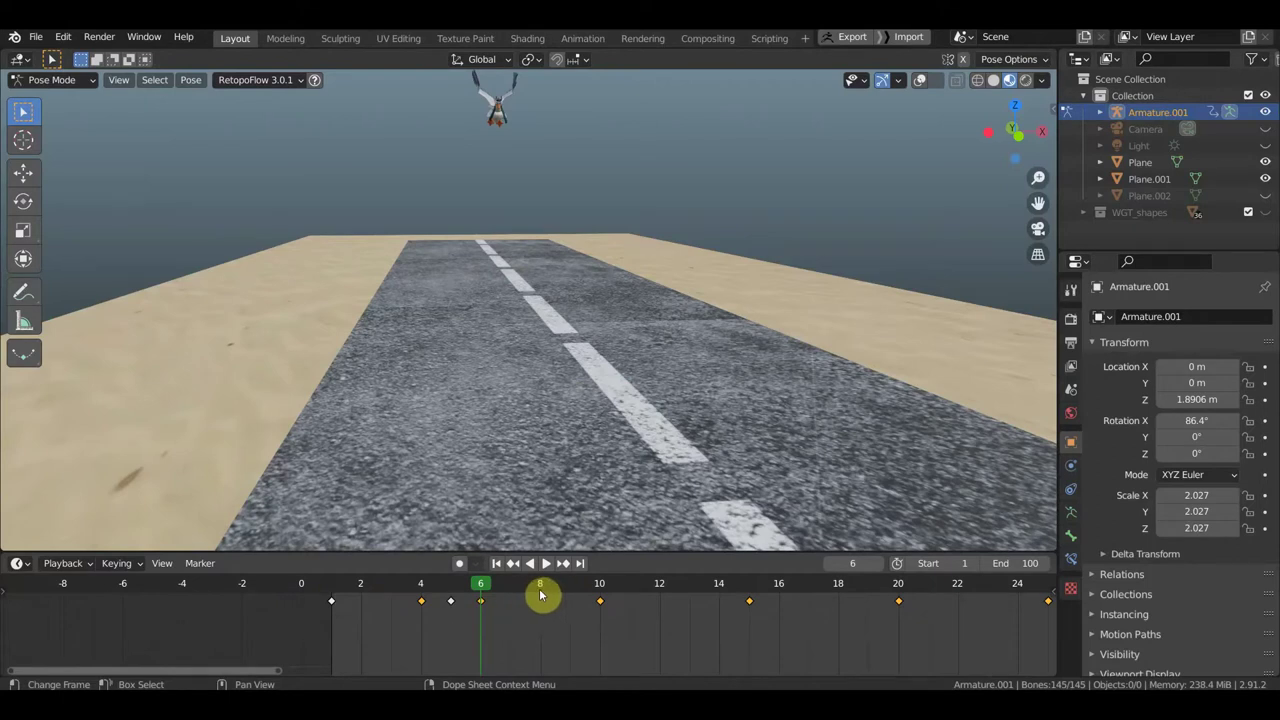
pyautogui.click(574, 594)
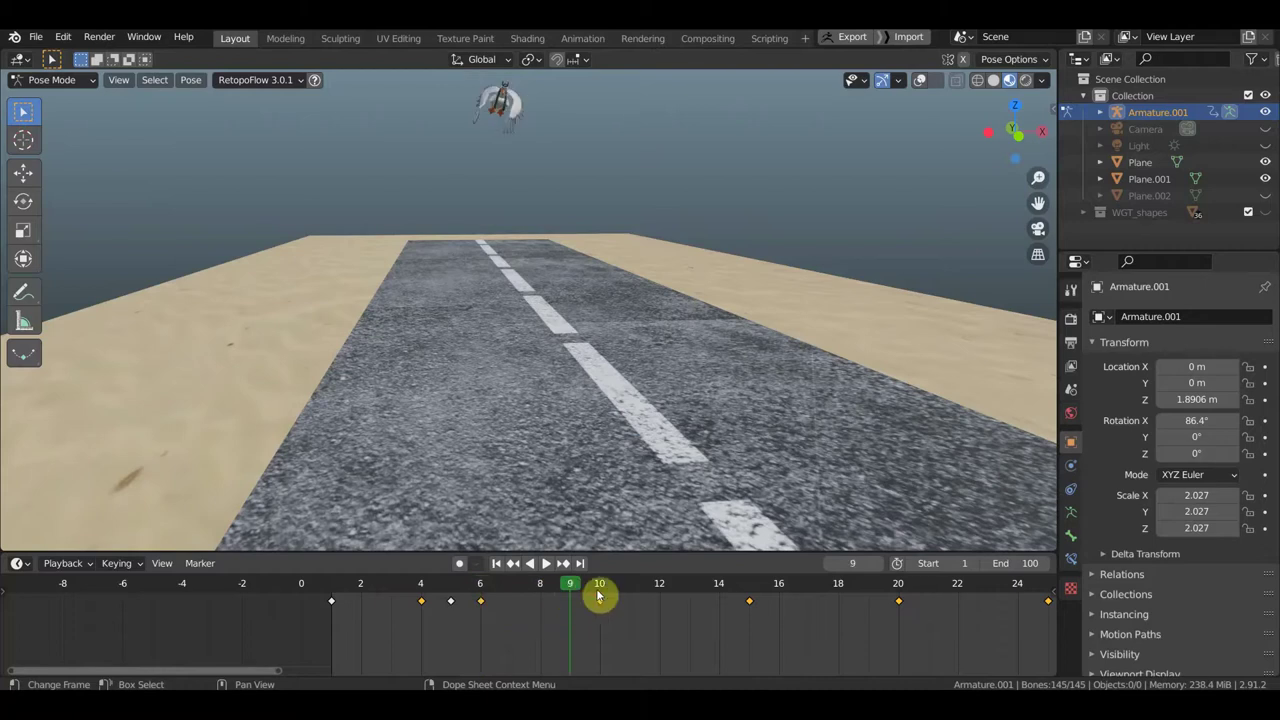
pyautogui.press('i')
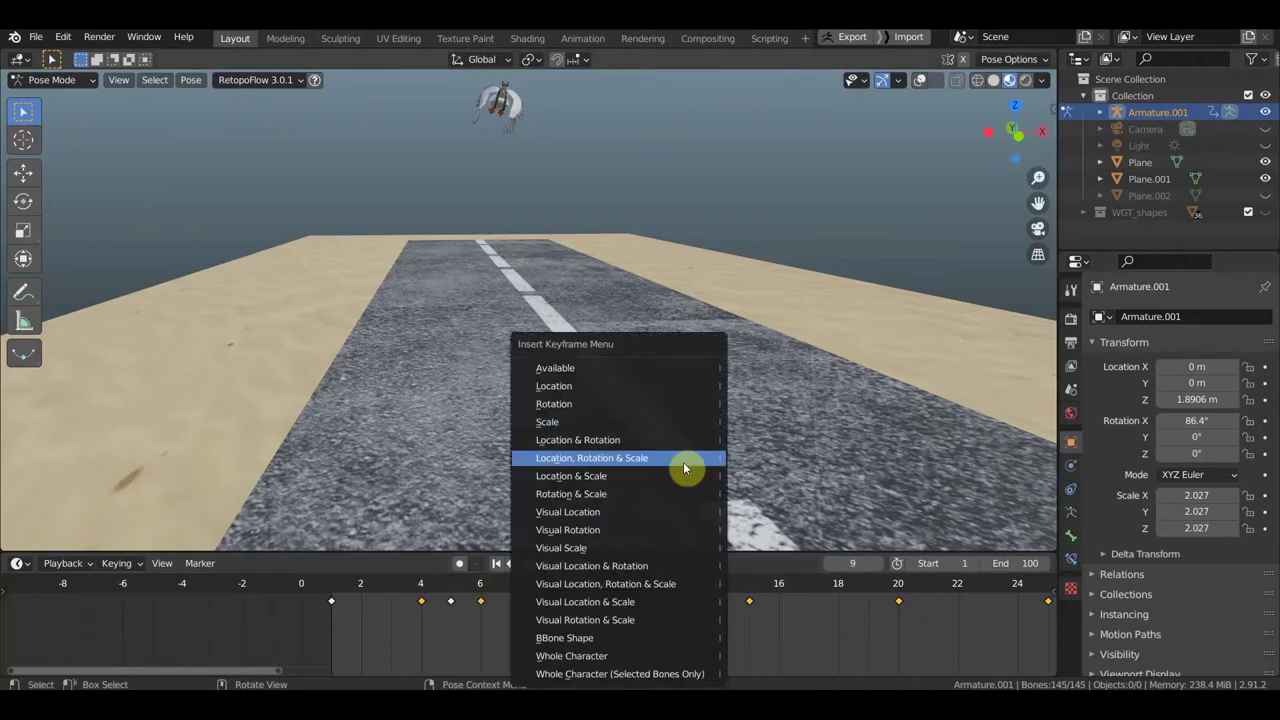
pyautogui.click(682, 503)
# Step: Add Location & Rotation keys on the bird at frames 11, 14, 16 and 18
pyautogui.click(632, 596)
pyautogui.press('i')
pyautogui.click(727, 398)
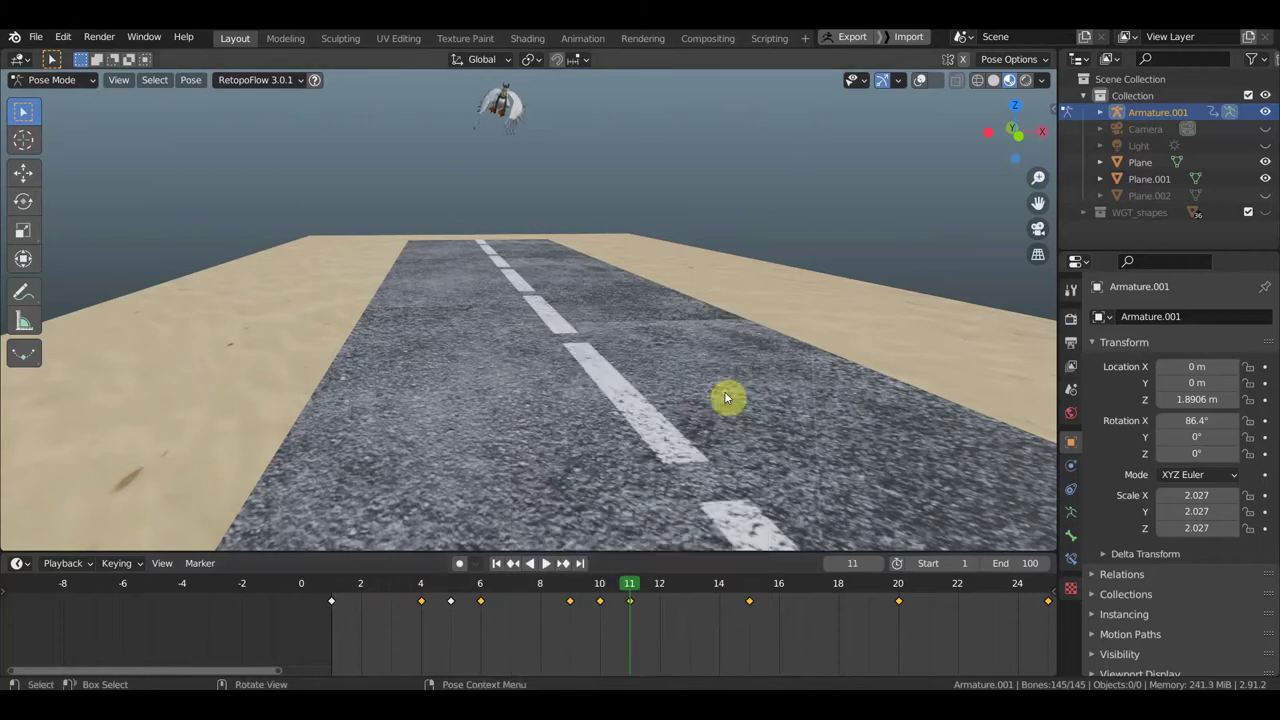
pyautogui.click(721, 592)
pyautogui.press('space')
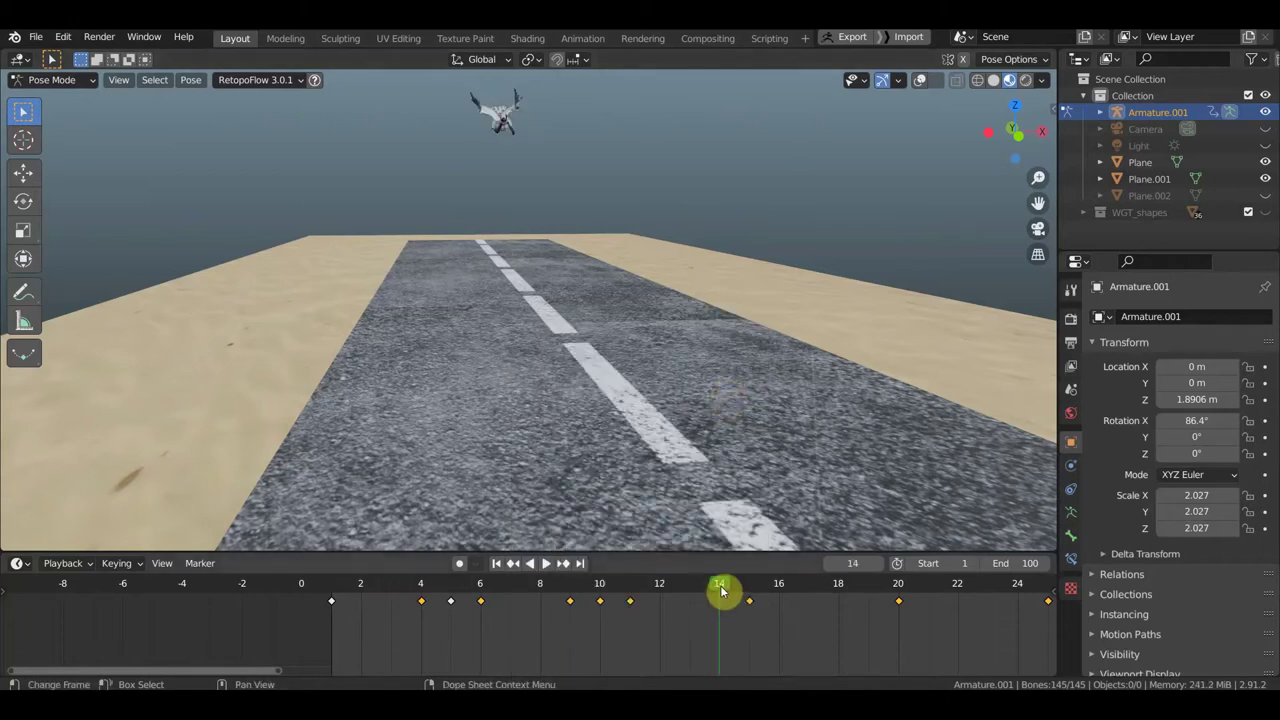
pyautogui.press('i')
pyautogui.press('i')
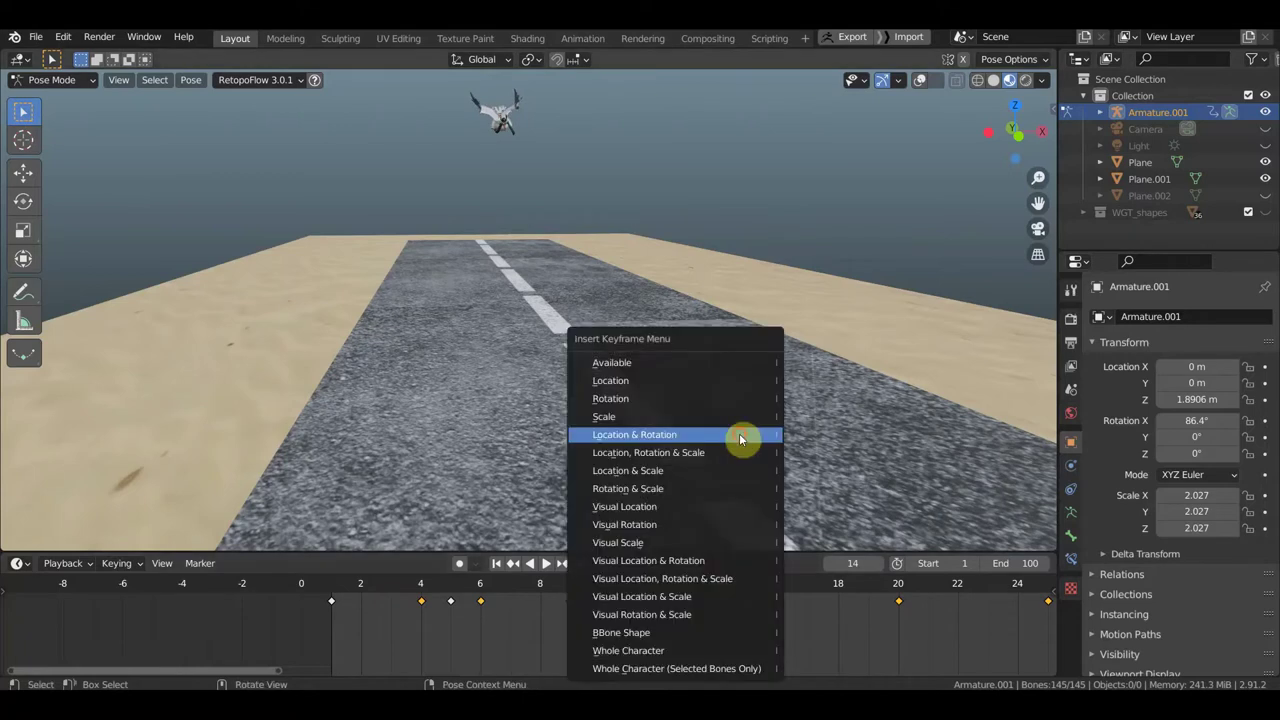
pyautogui.click(741, 435)
pyautogui.click(784, 589)
pyautogui.press('i')
pyautogui.click(806, 434)
pyautogui.click(839, 589)
pyautogui.press('i')
pyautogui.click(870, 388)
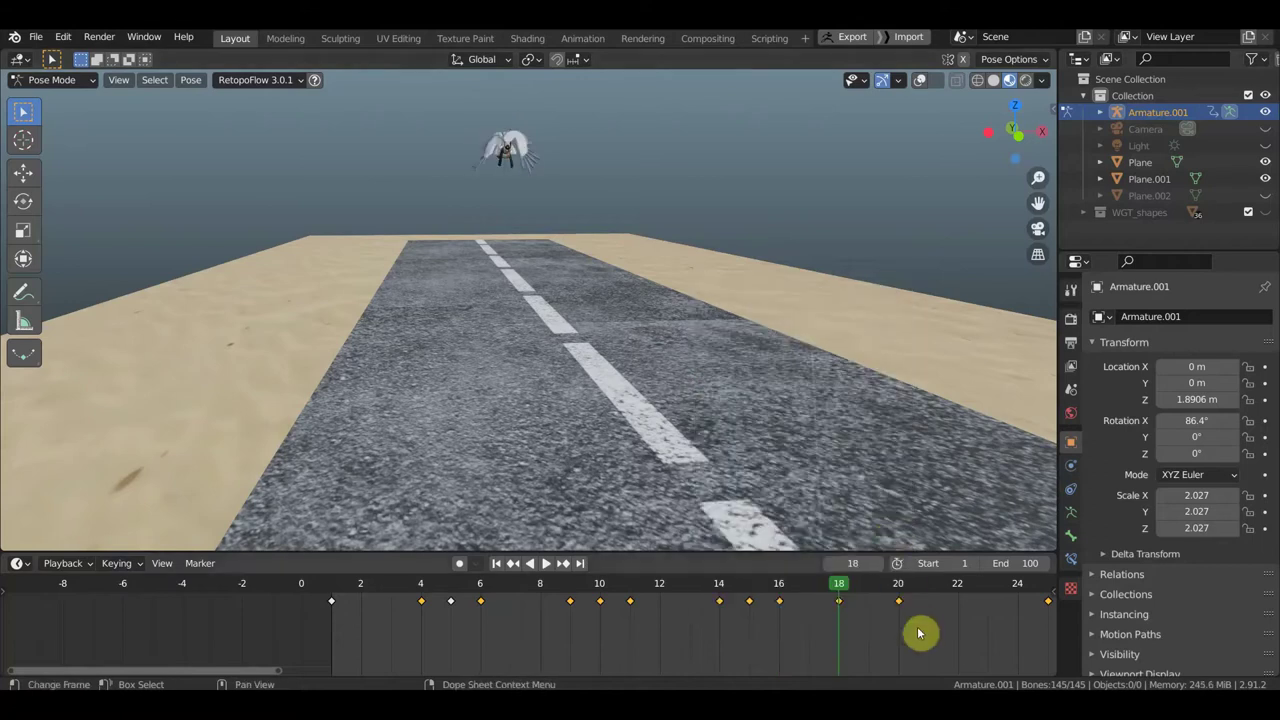
# Step: Keyframe the bird's location and rotation at frames 22, 24 and 26
pyautogui.moveTo(920, 634); pyautogui.dragTo(505, 622, button='middle')
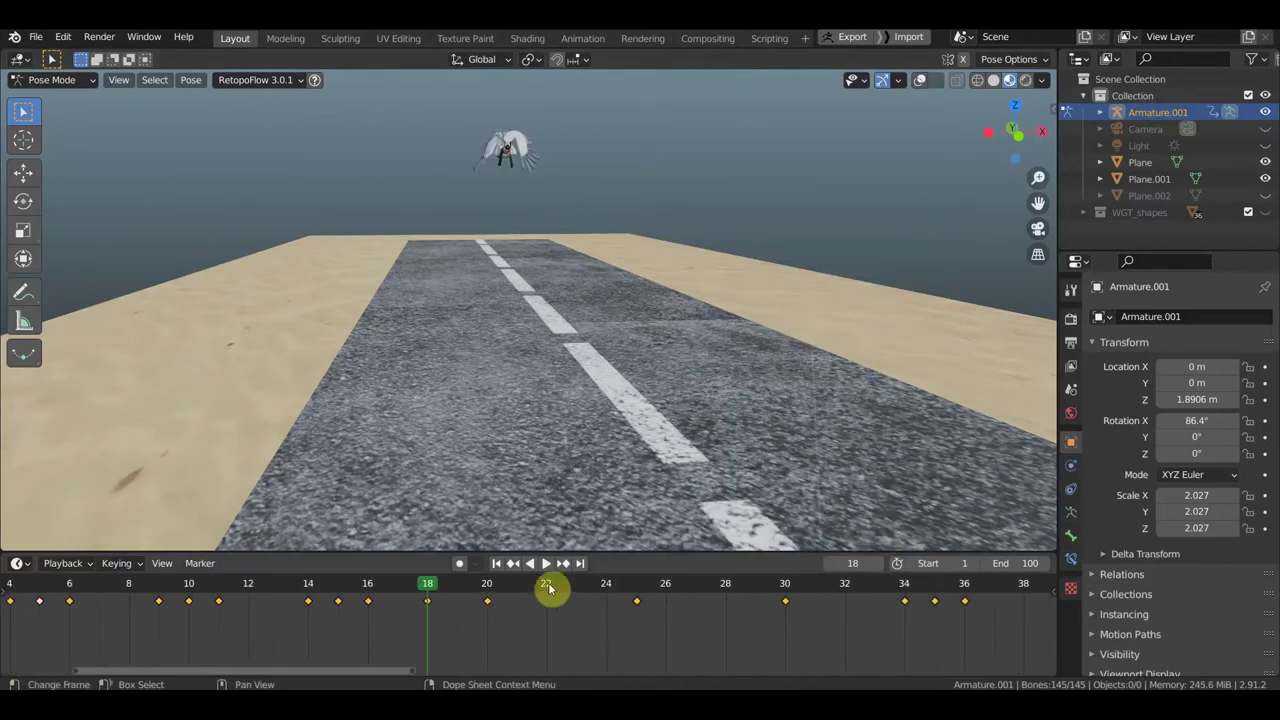
pyautogui.click(546, 589)
pyautogui.press('i')
pyautogui.click(751, 200)
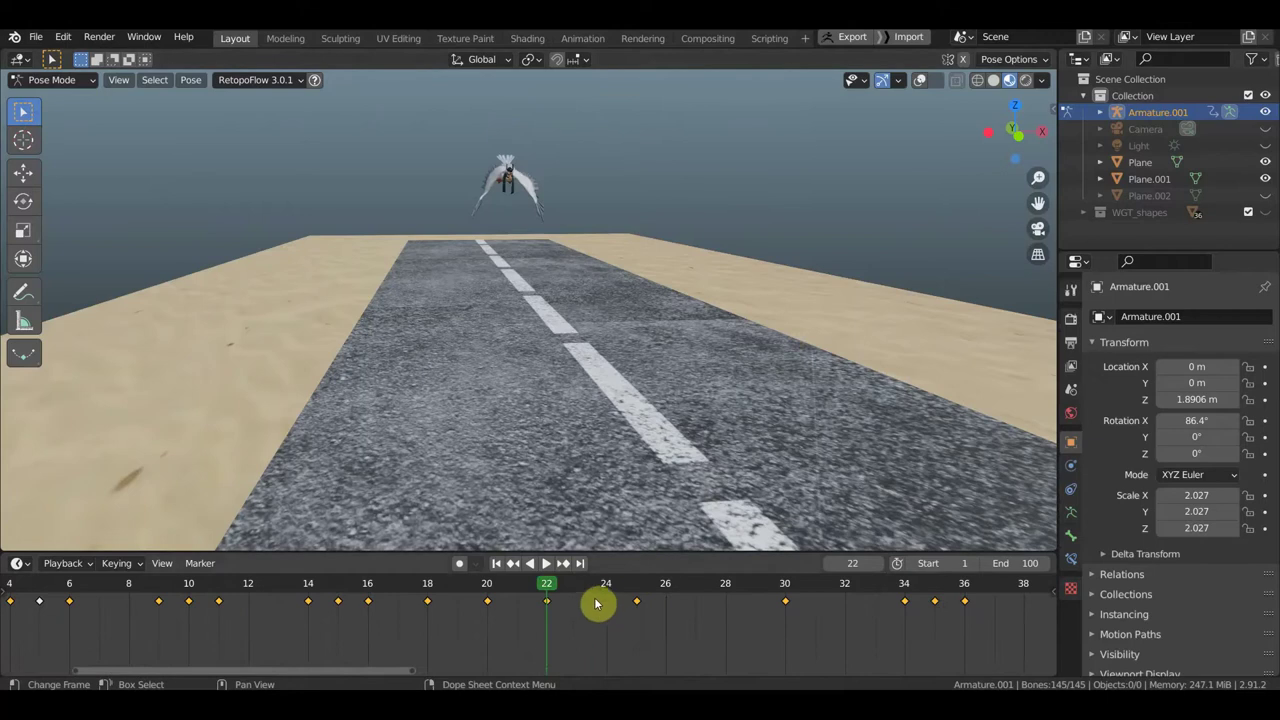
pyautogui.click(609, 592)
pyautogui.press('i')
pyautogui.click(769, 314)
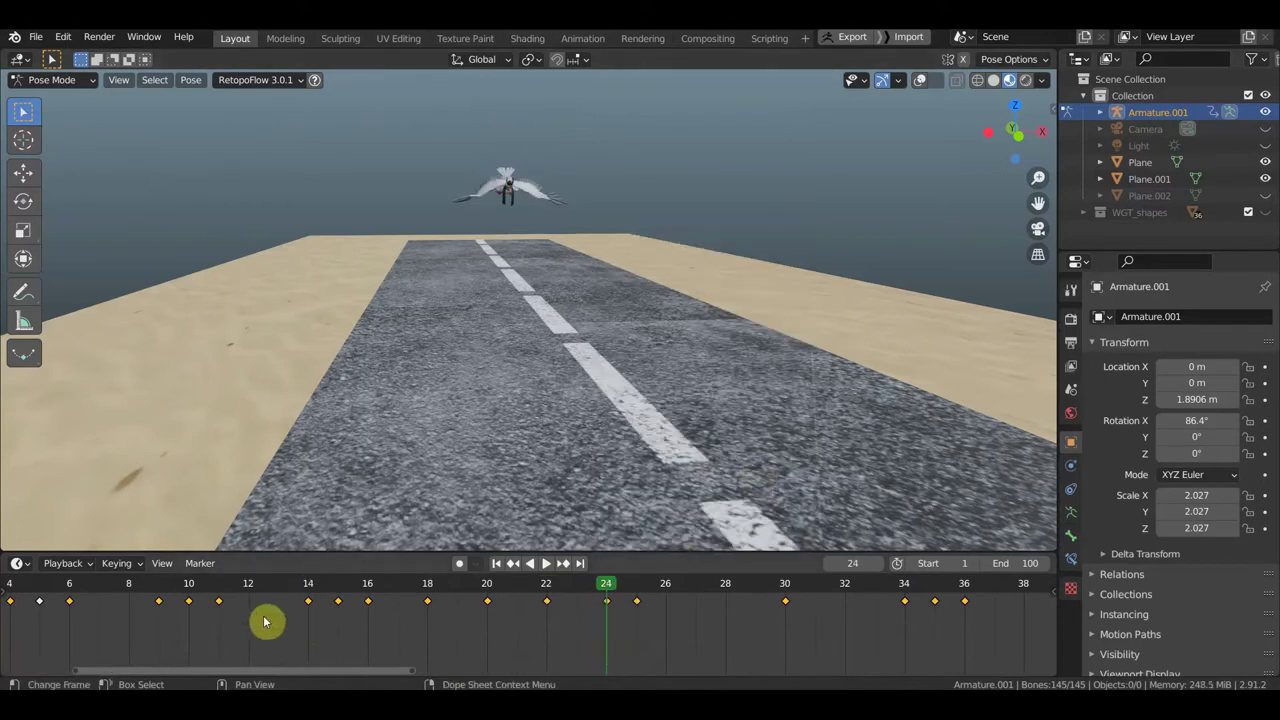
pyautogui.click(664, 591)
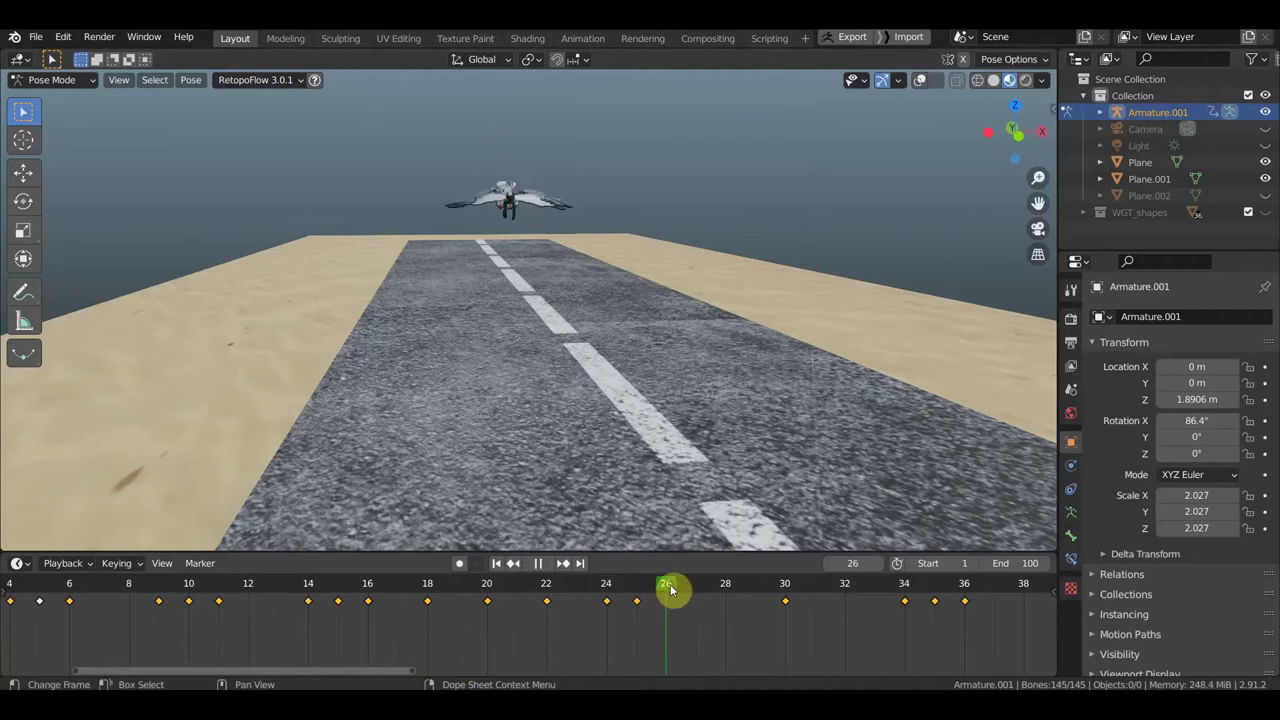
pyautogui.press('i')
pyautogui.click(725, 416)
# Step: Add Location & Rotation keys on the bird at frames 28, 29, 31 and 32
pyautogui.click(727, 595)
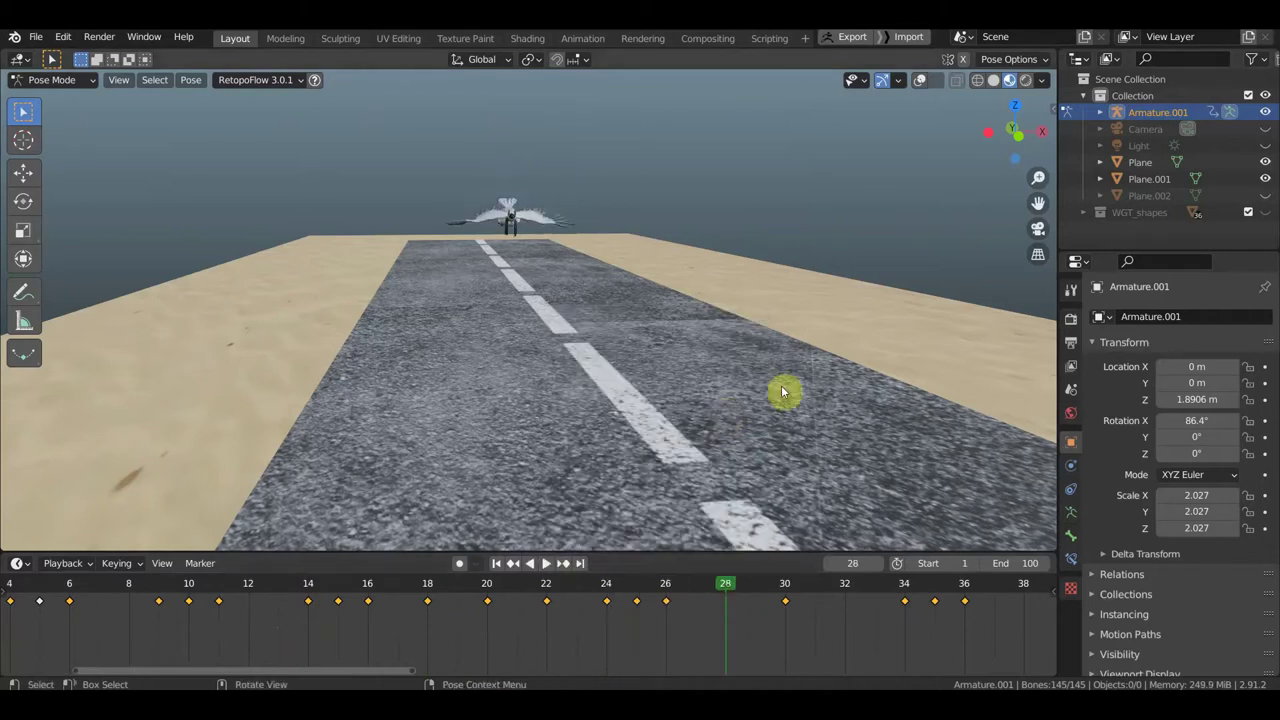
pyautogui.press('i')
pyautogui.click(777, 328)
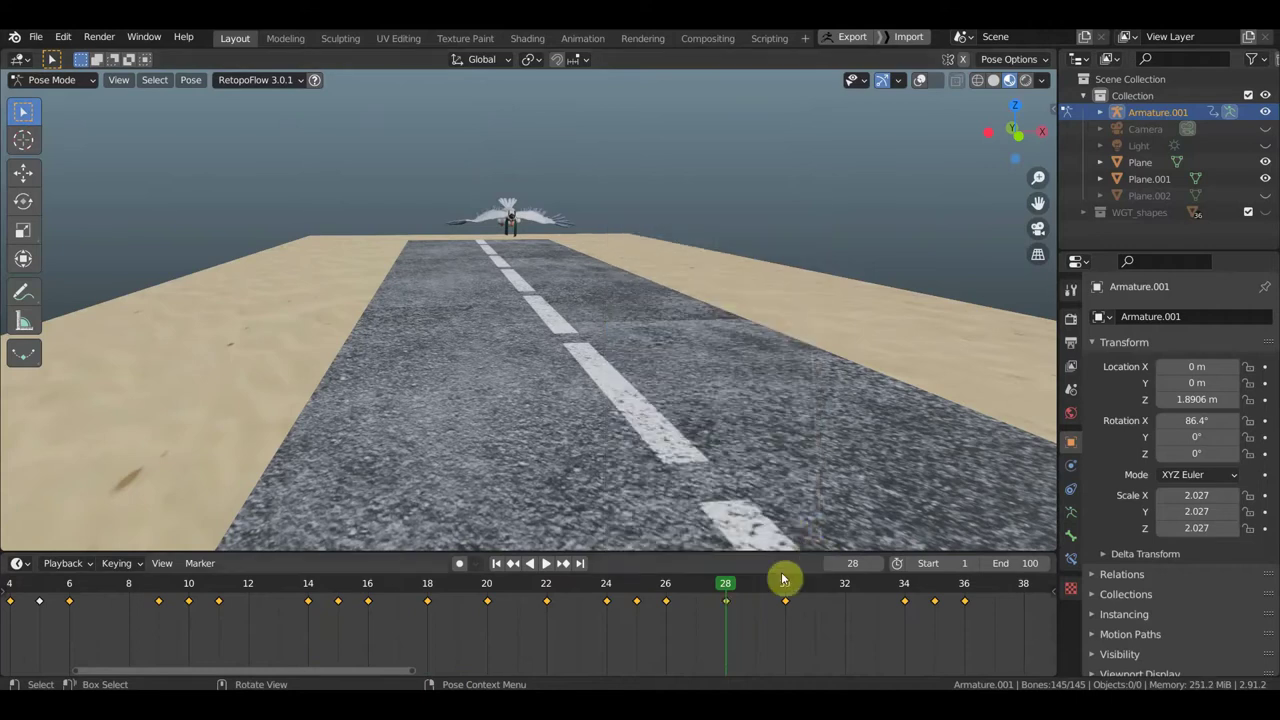
pyautogui.click(757, 597)
pyautogui.press('i')
pyautogui.click(830, 387)
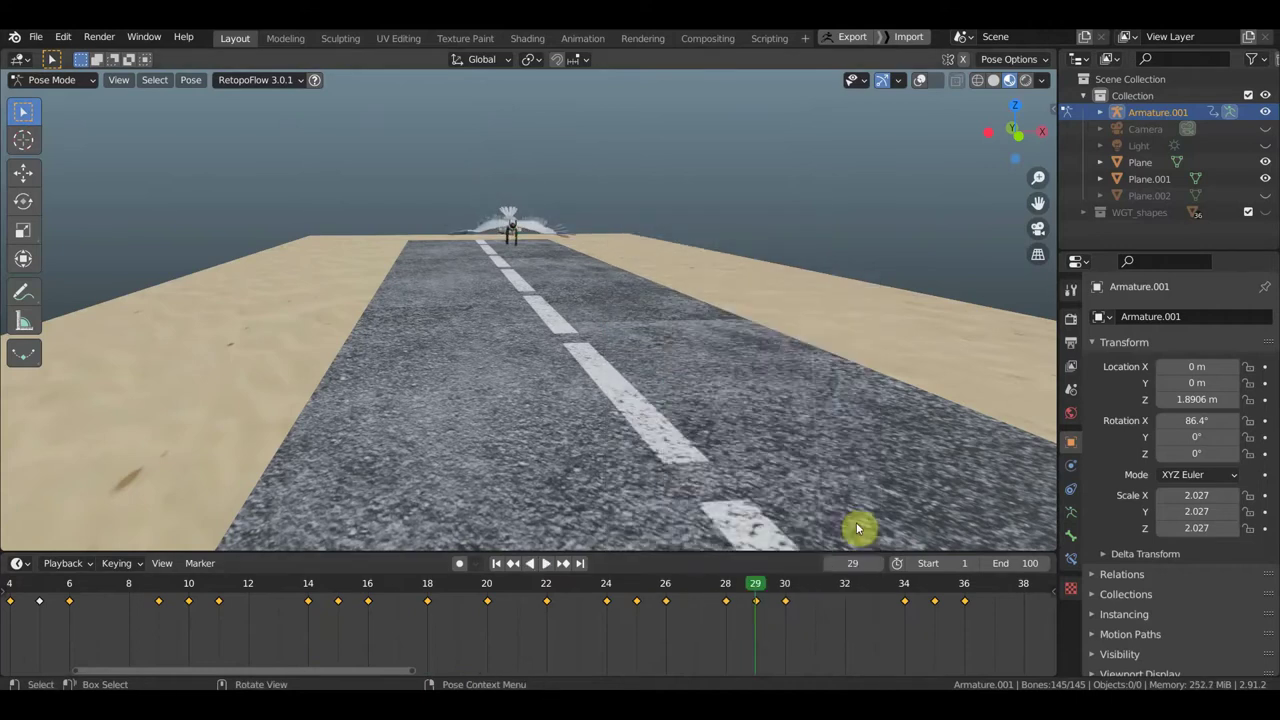
pyautogui.click(816, 597)
pyautogui.press('i')
pyautogui.click(803, 423)
pyautogui.click(845, 597)
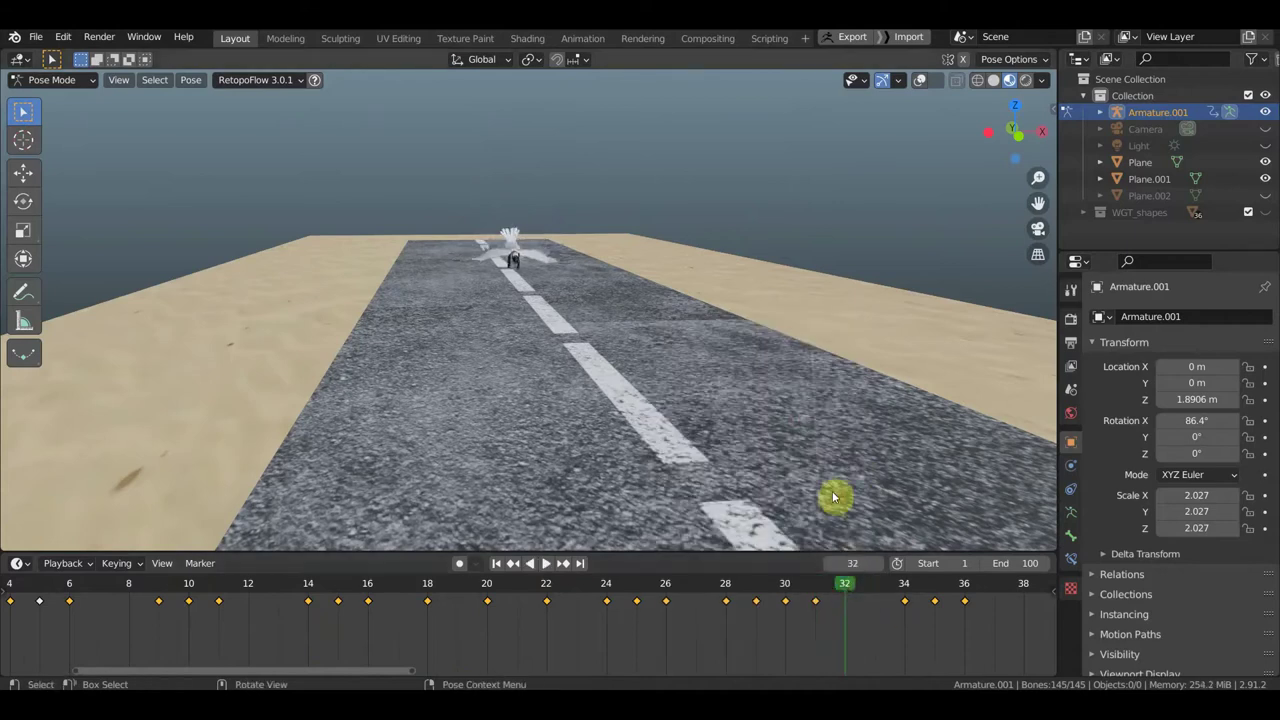
pyautogui.press('i')
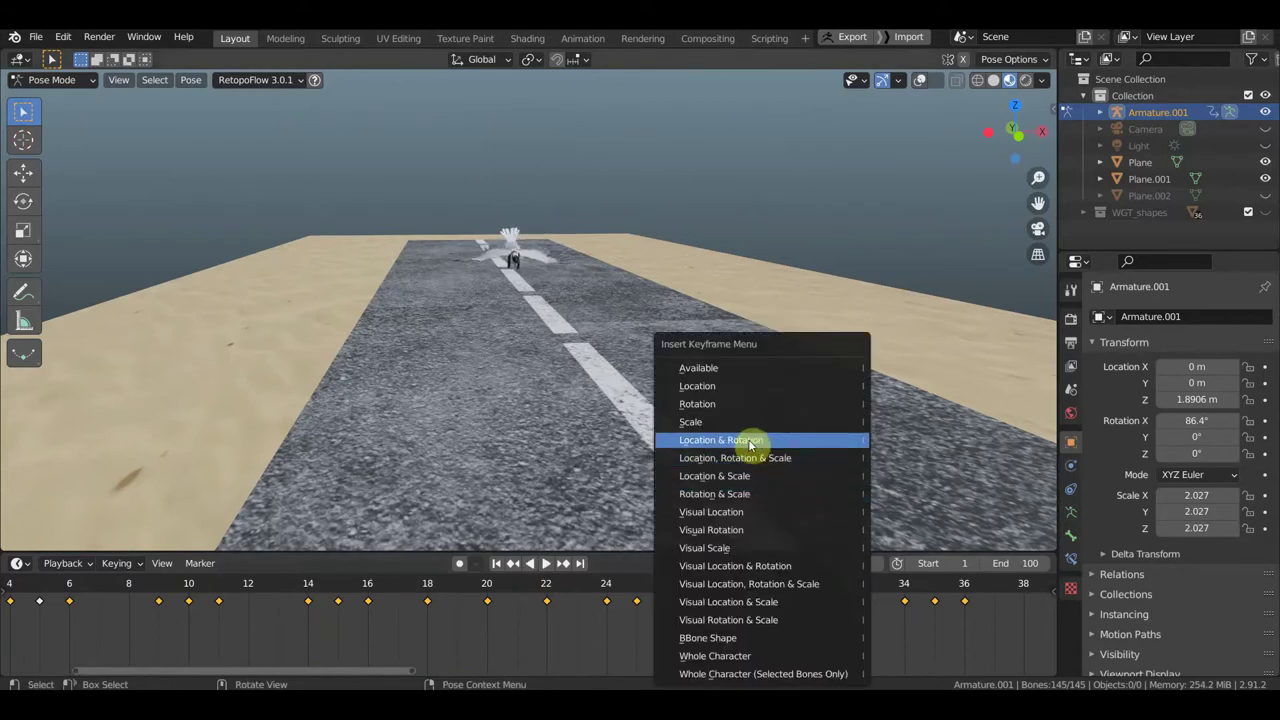
pyautogui.click(843, 440)
# Step: Add Location & Rotation keys at frames 33 and 23, then play the landing animation
pyautogui.click(875, 594)
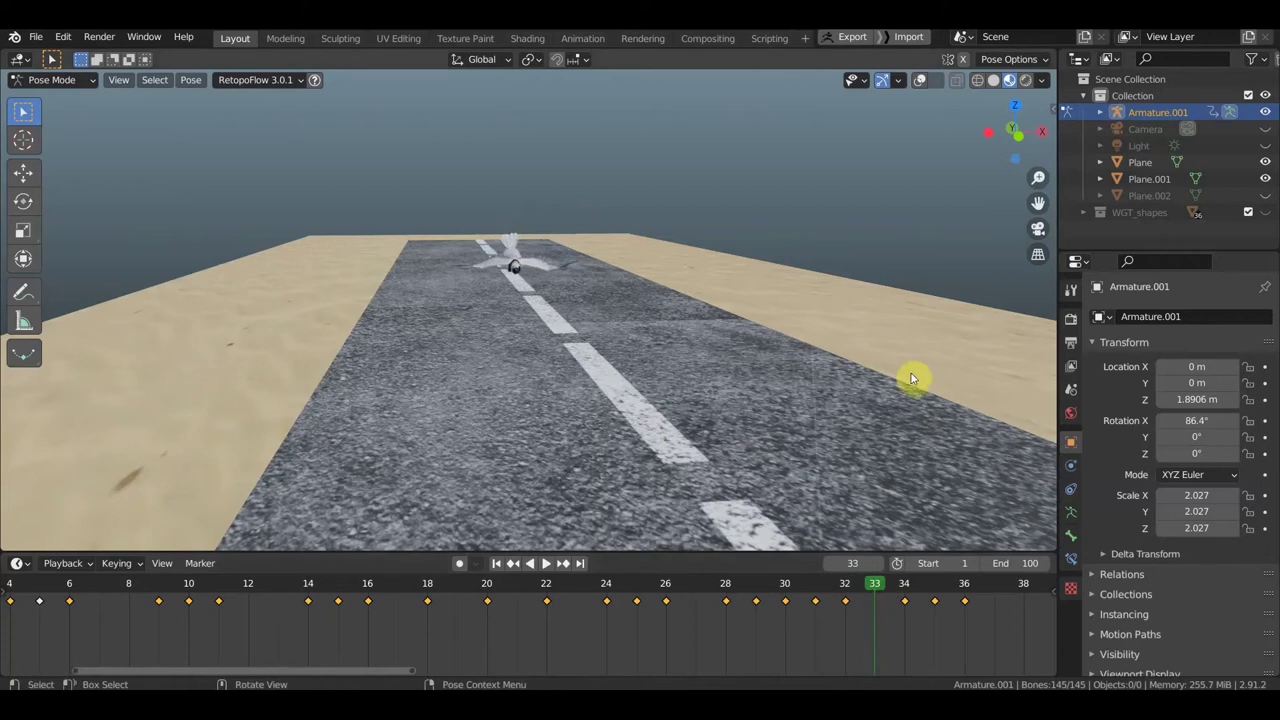
pyautogui.press('i')
pyautogui.click(909, 372)
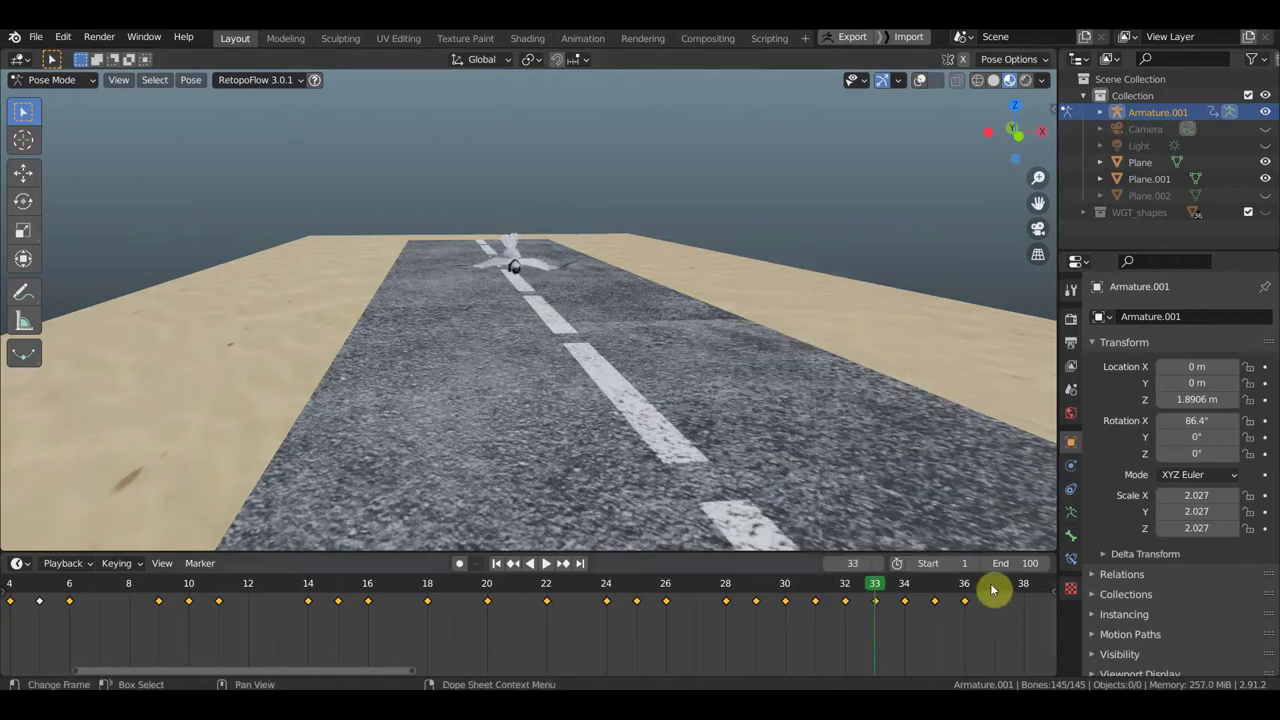
pyautogui.click(578, 598)
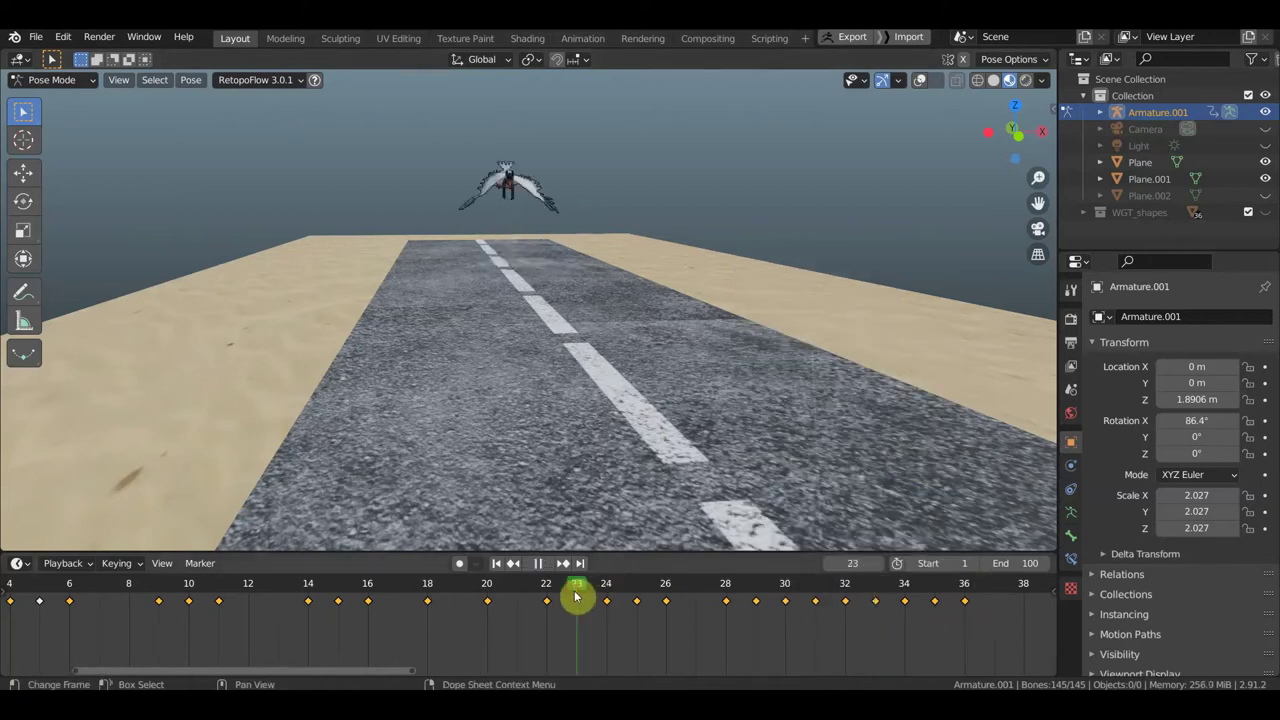
pyautogui.press('i')
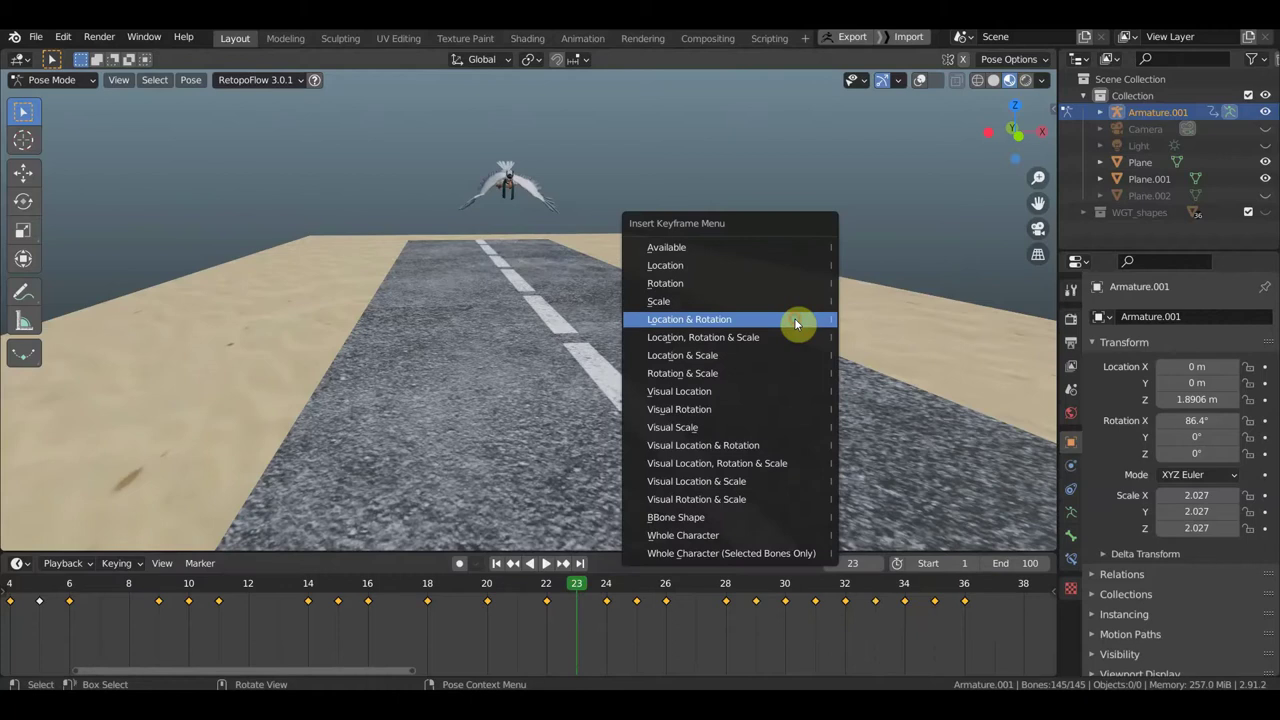
pyautogui.click(794, 320)
pyautogui.press('space')
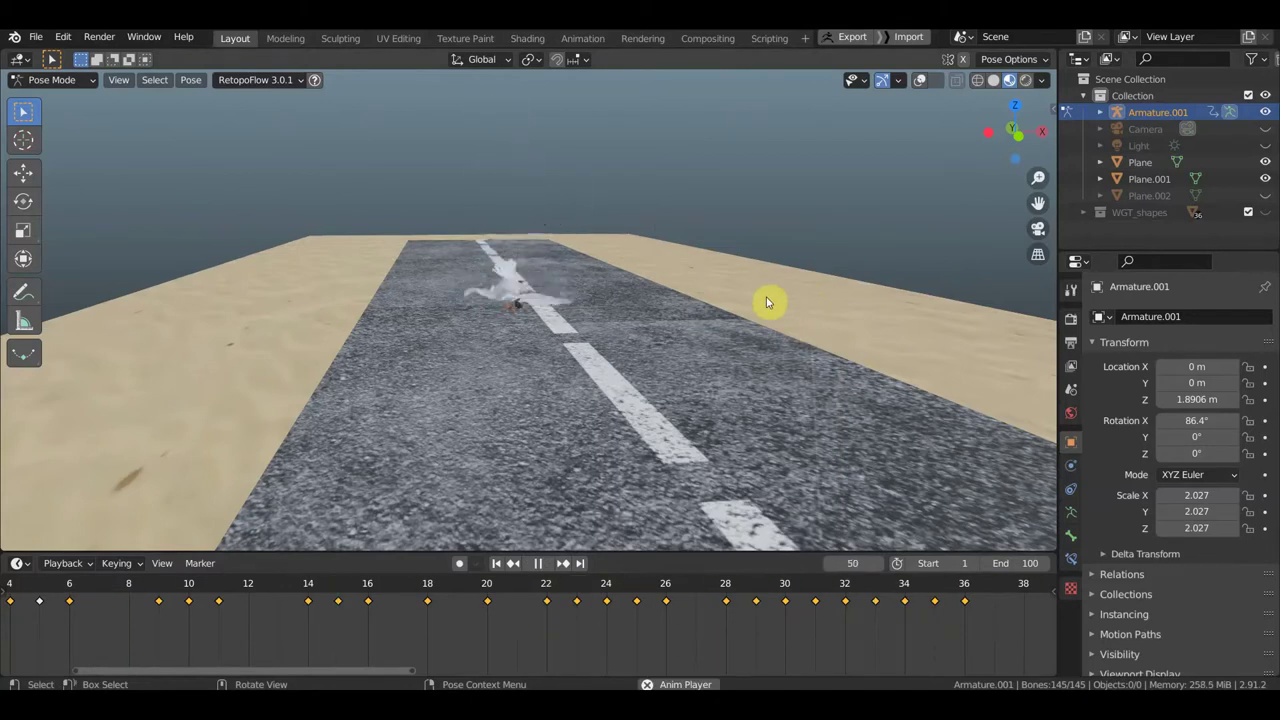
# Step: Stop the landing playback at frame 85 and zoom out to view the whole runway
pyautogui.press('space')
pyautogui.press('space')
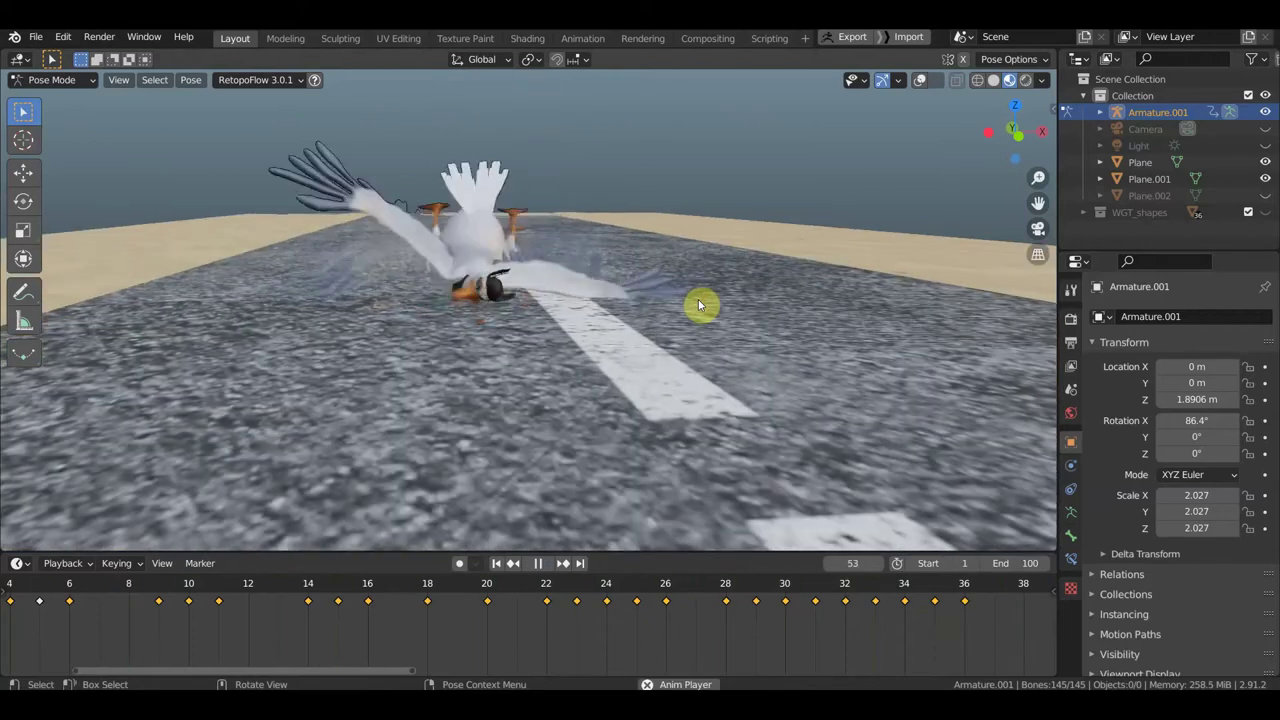
pyautogui.press('space')
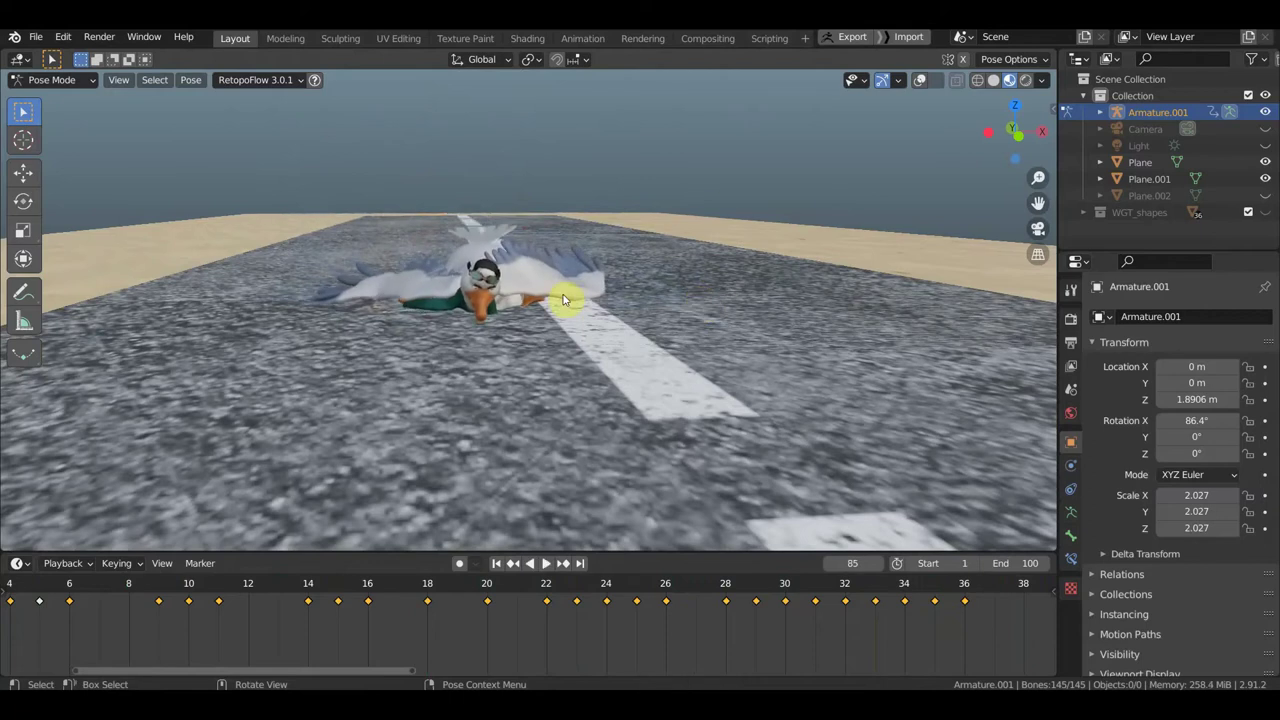
pyautogui.scroll(-2, 563, 299)
pyautogui.moveTo(563, 299)
pyautogui.mouseDown(button='middle')
pyautogui.moveTo(611, 301)
pyautogui.moveTo(597, 300)
pyautogui.mouseUp(button='middle')
pyautogui.scroll(-4, 582, 287)
pyautogui.scroll(-2, 582, 287)
pyautogui.scroll(-3, 582, 290)
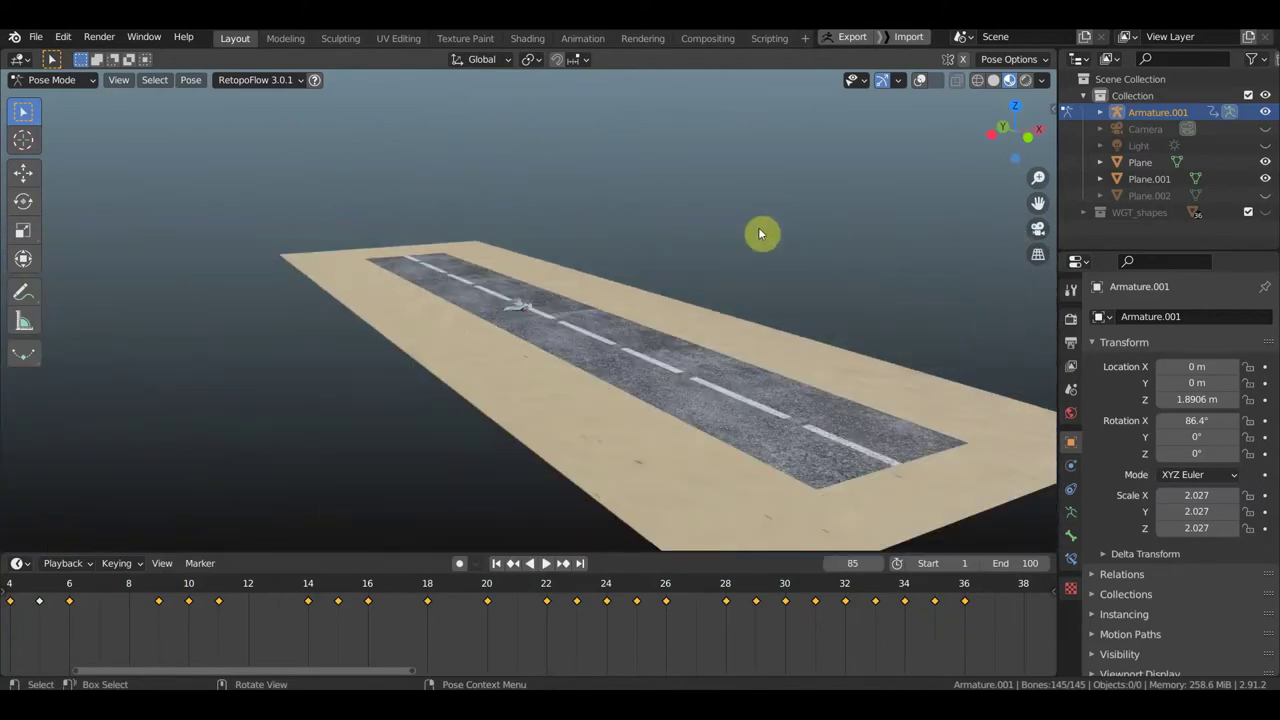
# Step: Save the project as 'Wilbur анимация1.blend'
pyautogui.click(35, 37)
pyautogui.moveTo(68, 152)
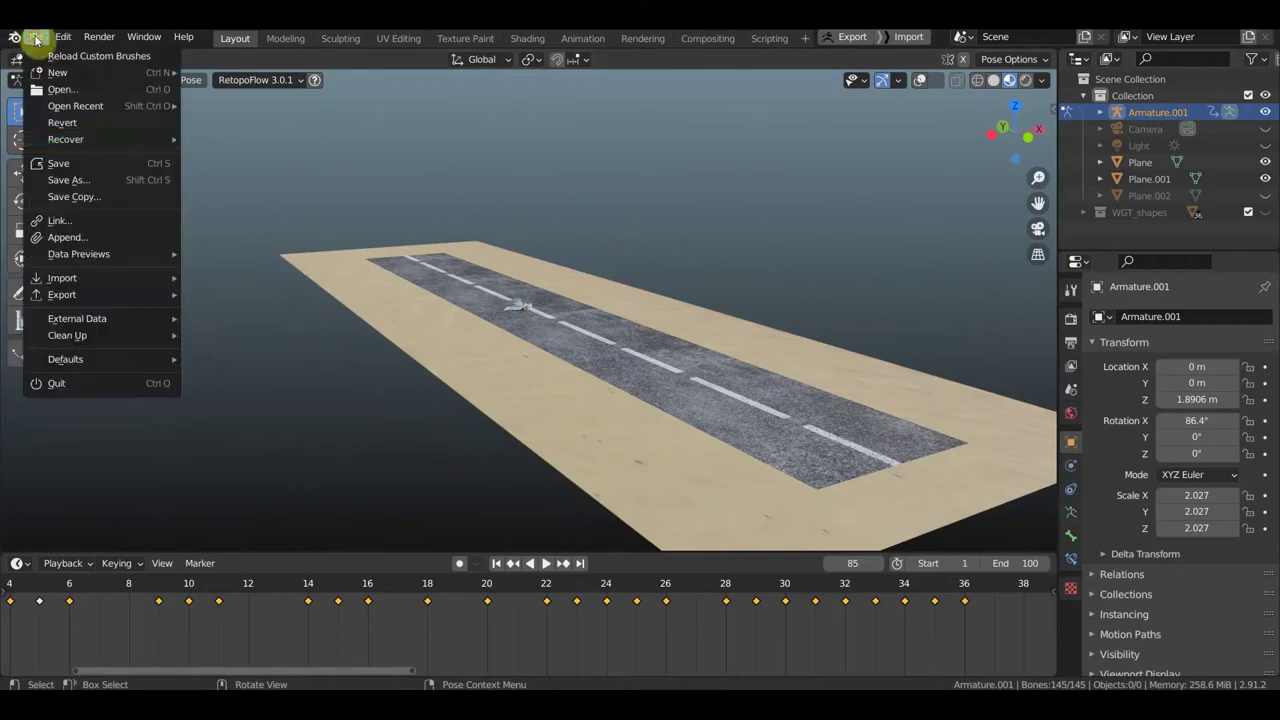
pyautogui.click(62, 163)
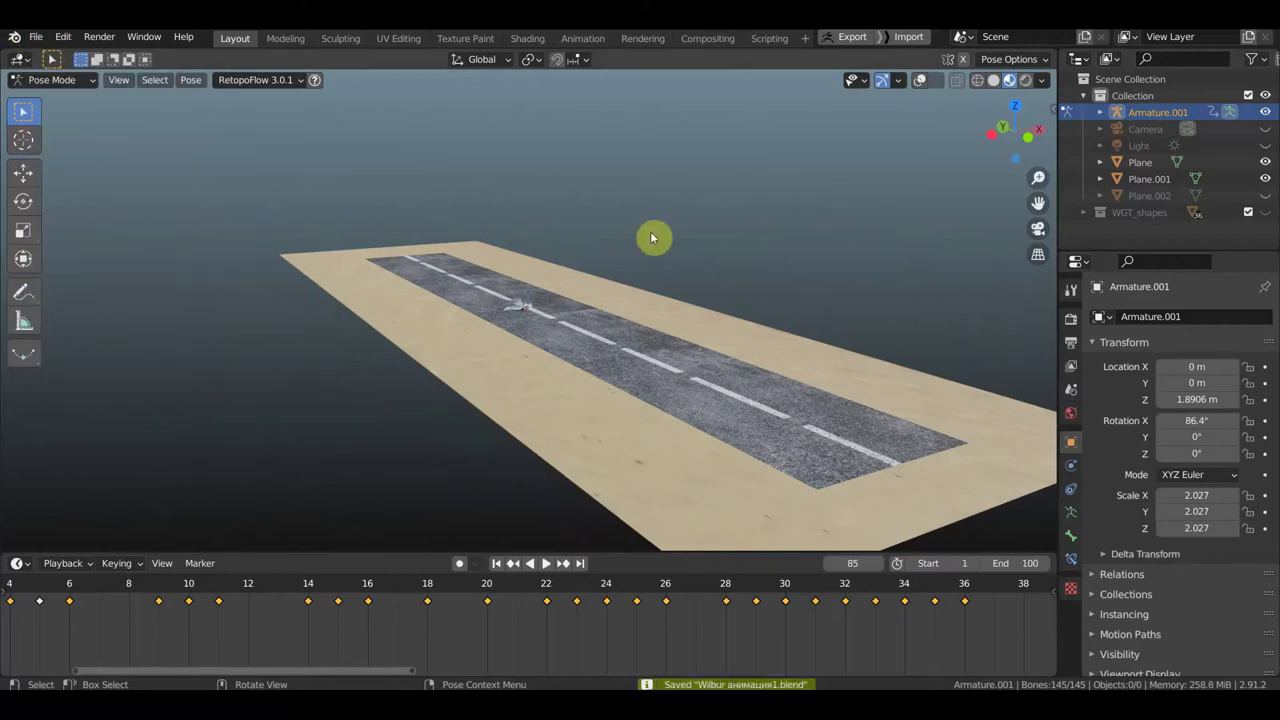
pyautogui.click(55, 80)
# Step: In Object Mode, add an Ico Sphere and scale it up to 51.887
pyautogui.click(66, 99)
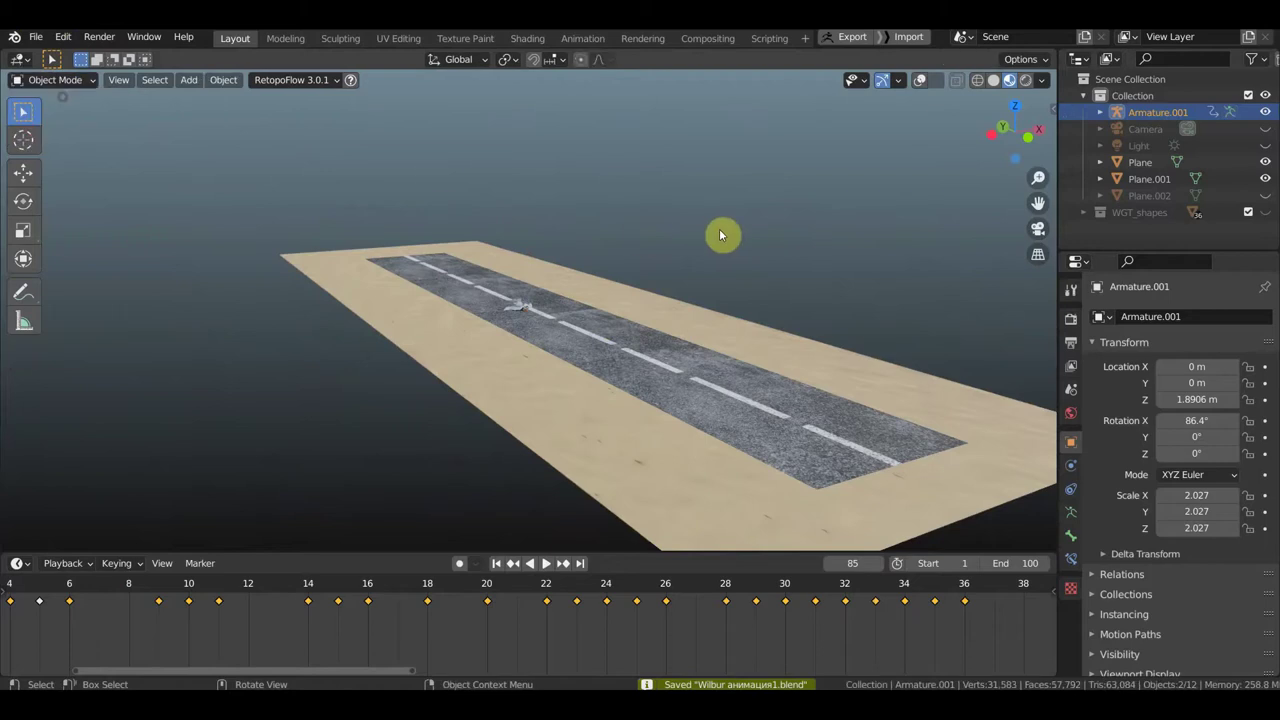
pyautogui.hotkey('shift', 'a')
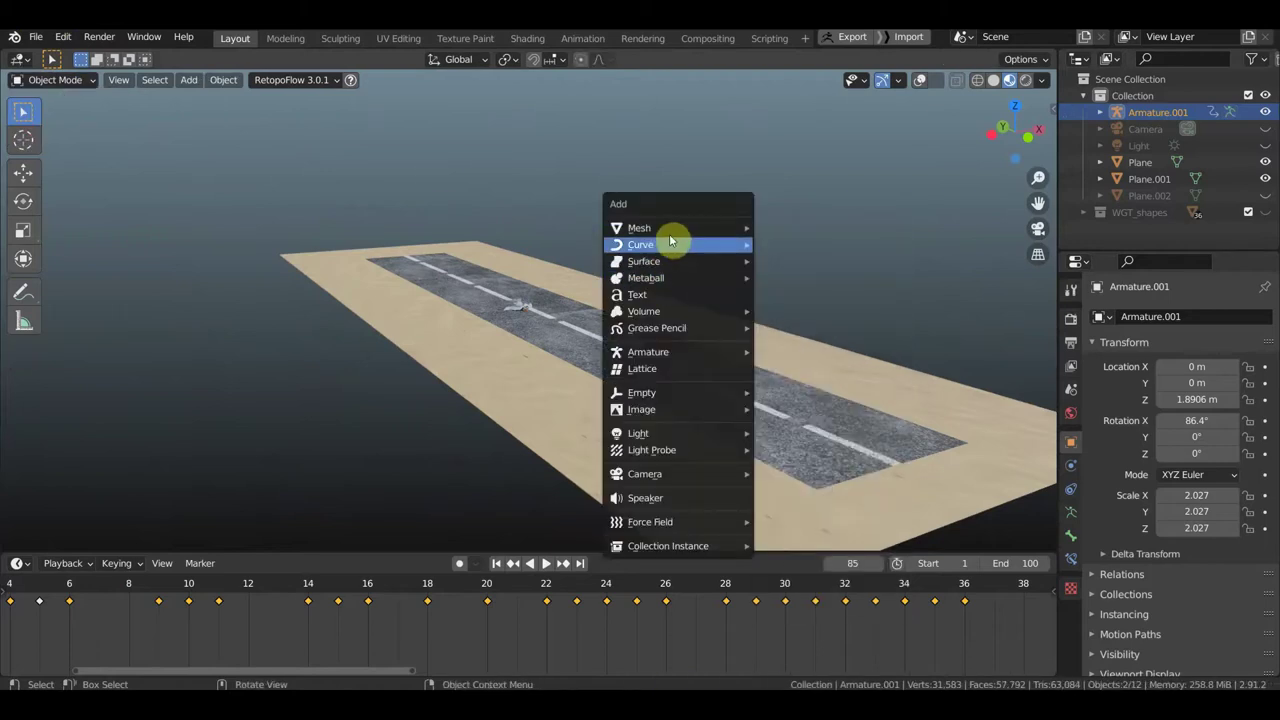
pyautogui.moveTo(639, 228)
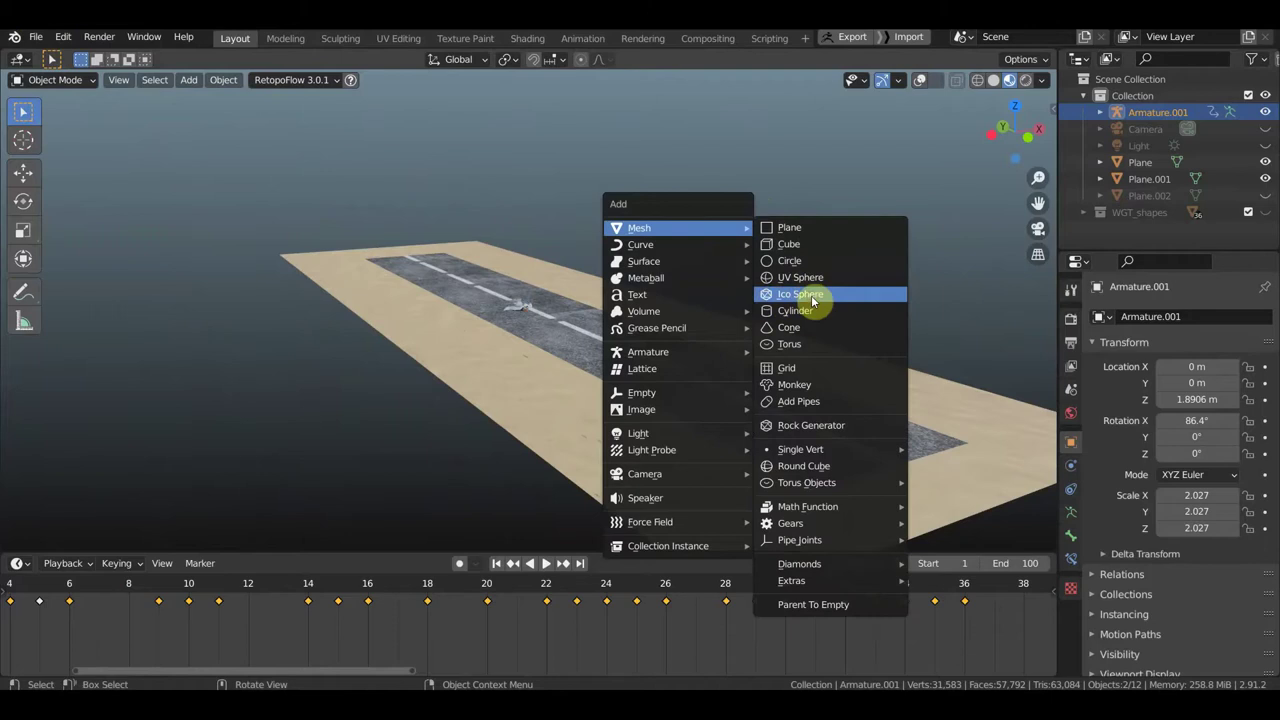
pyautogui.click(812, 294)
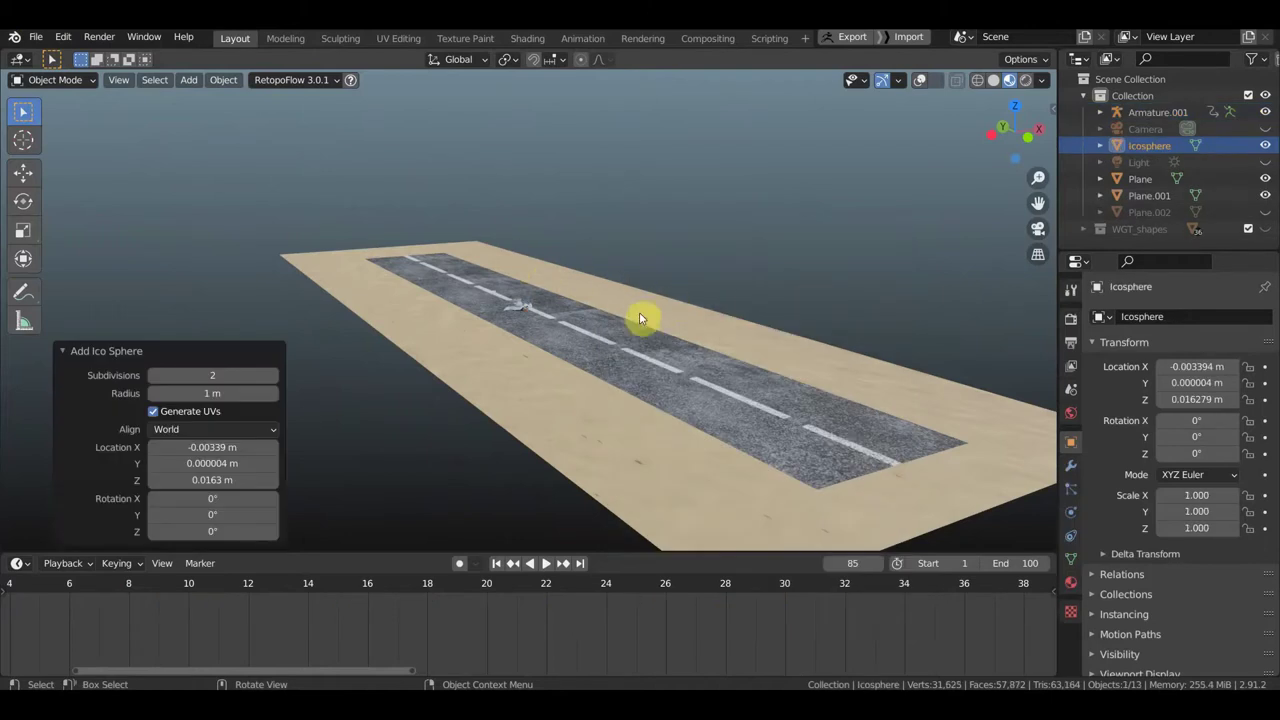
pyautogui.press('s')
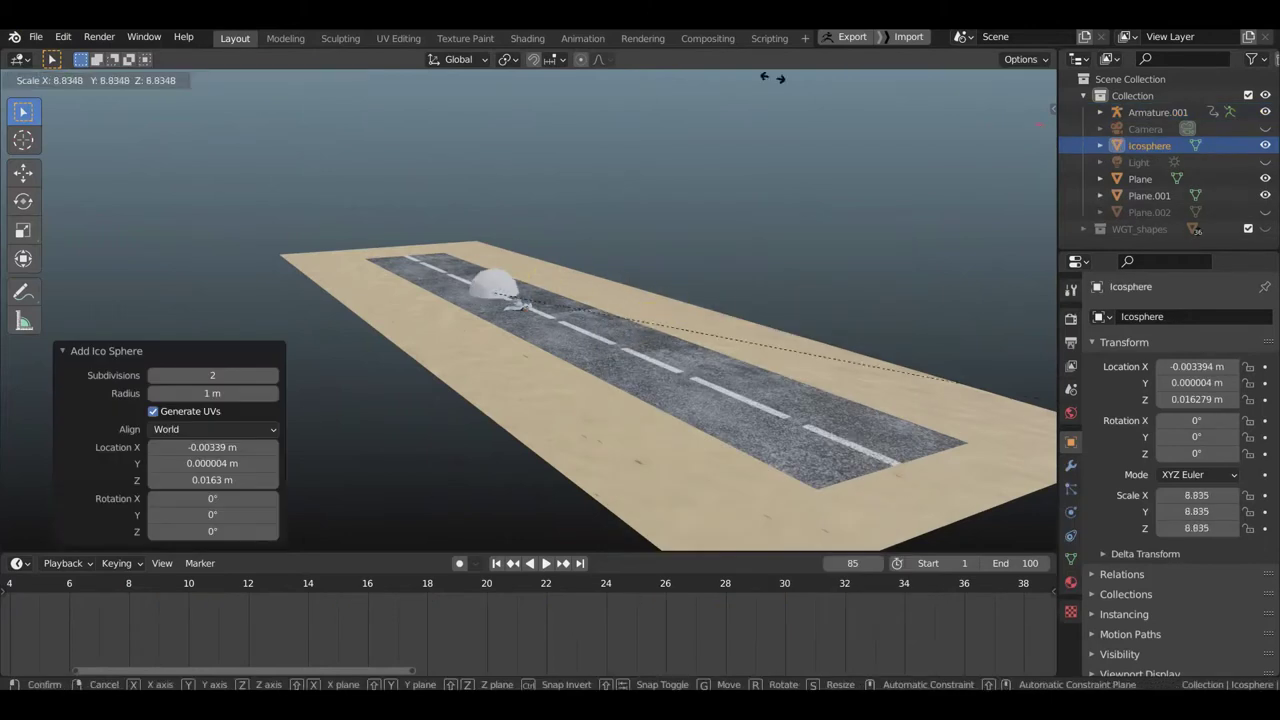
pyautogui.click(906, 510)
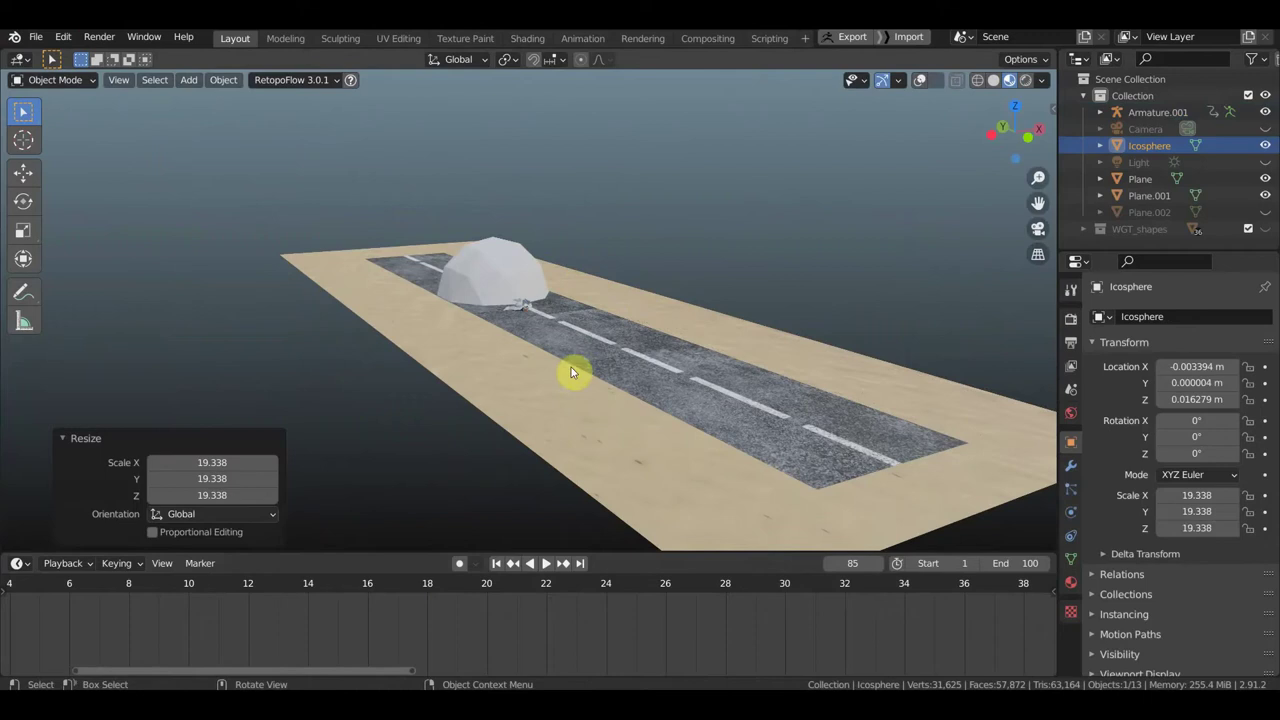
pyautogui.press('s')
pyautogui.click(615, 365)
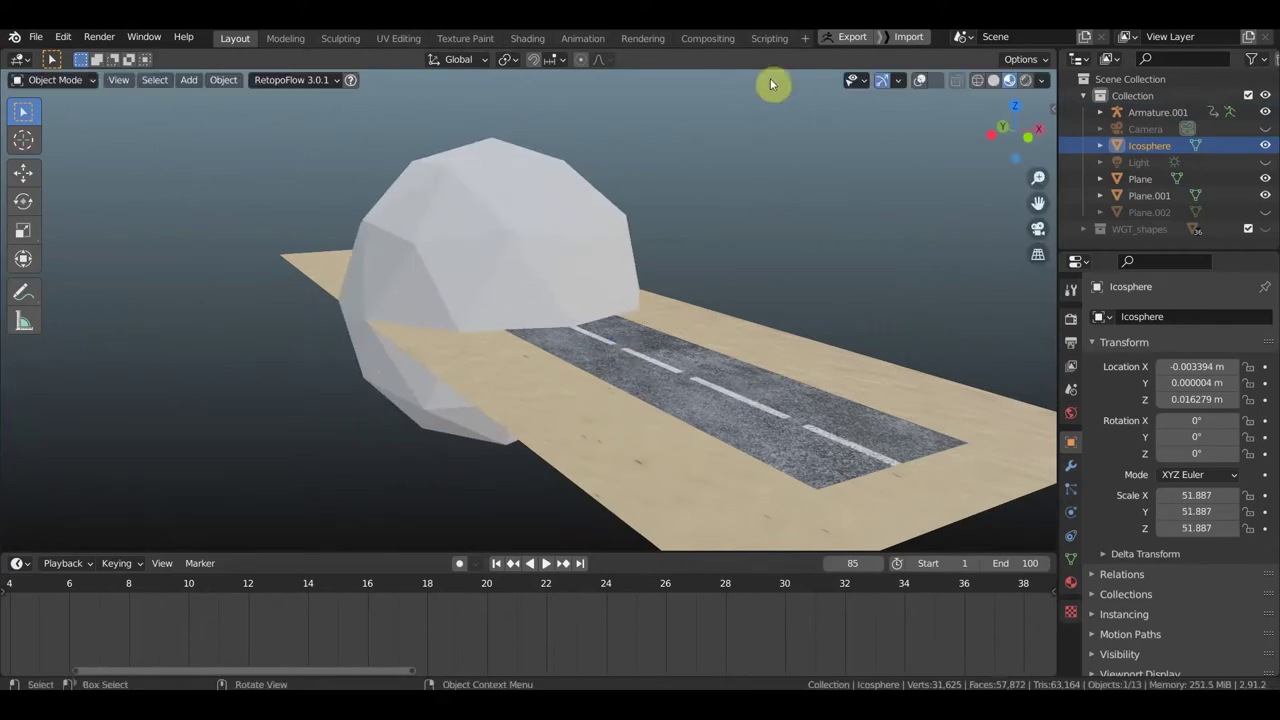
# Step: Turn on viewport overlays and put the icosphere into Edit Mode
pyautogui.click(920, 80)
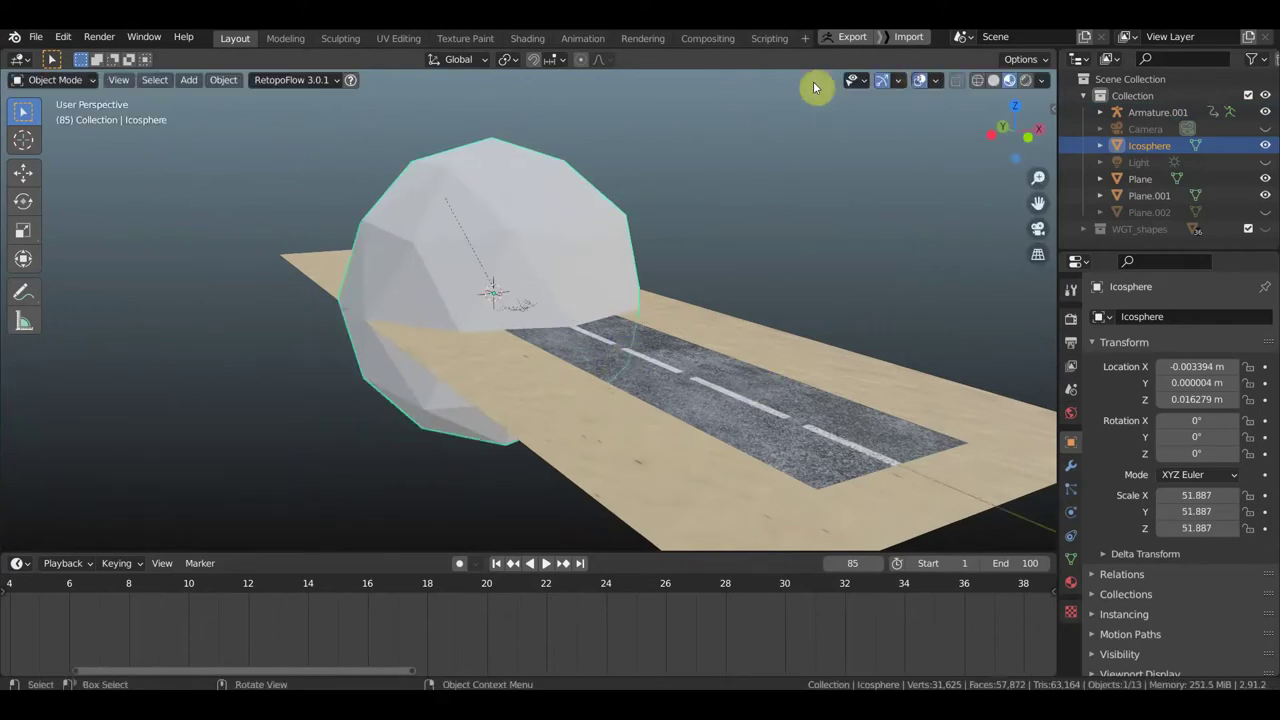
pyautogui.click(93, 90)
pyautogui.click(63, 112)
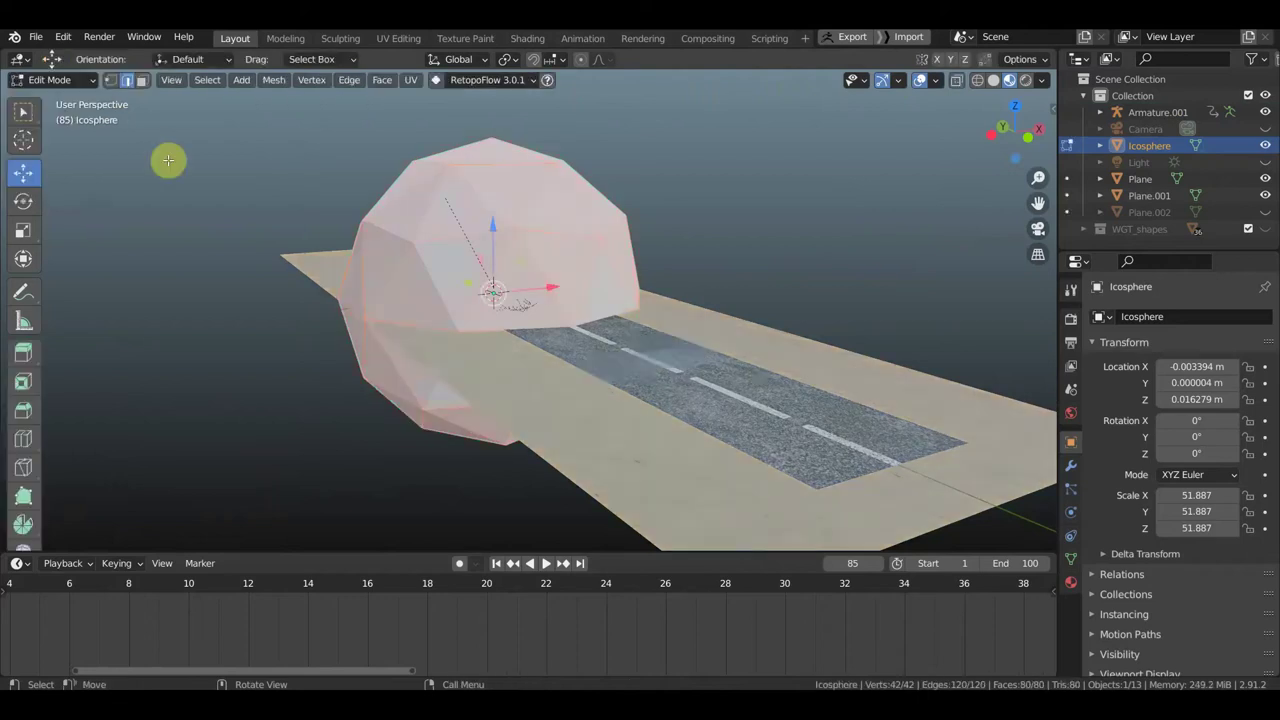
# Step: In front wireframe view, delete the icosphere's lower-half vertices, then undo the deletion
pyautogui.press('KP_1')
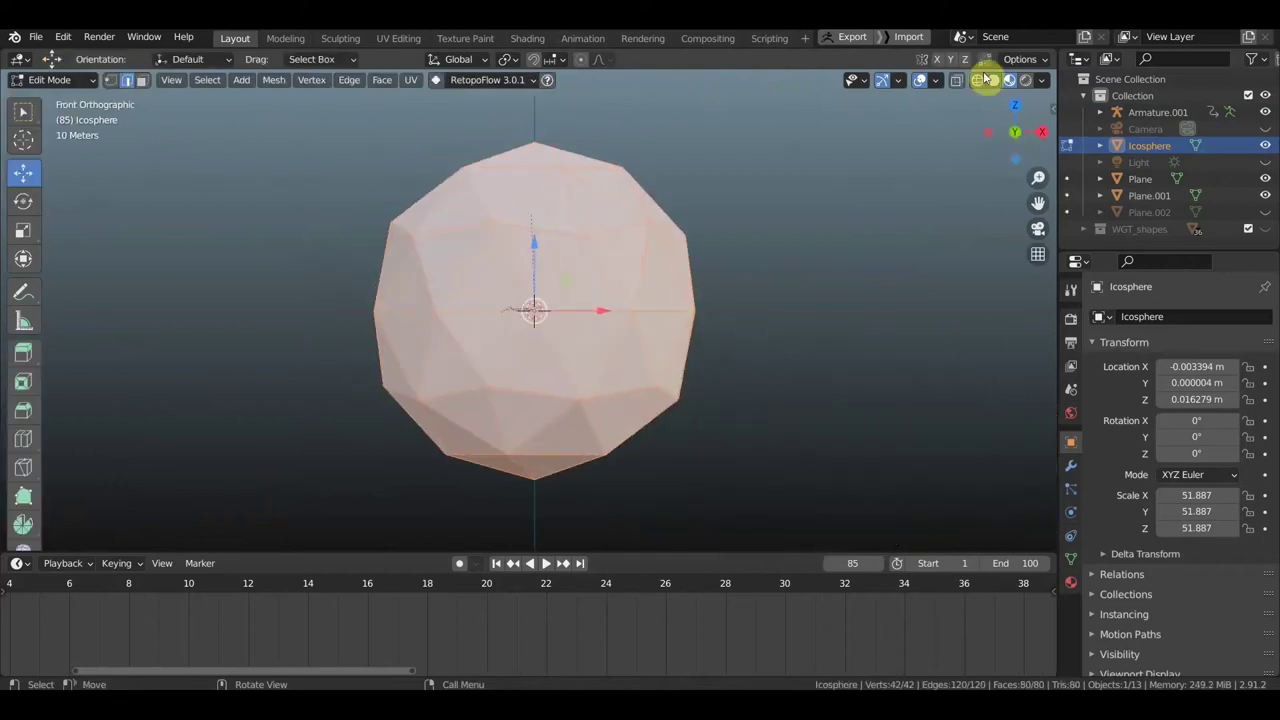
pyautogui.click(977, 80)
pyautogui.moveTo(866, 529)
pyautogui.mouseDown()
pyautogui.moveTo(183, 338)
pyautogui.moveTo(131, 308)
pyautogui.mouseUp()
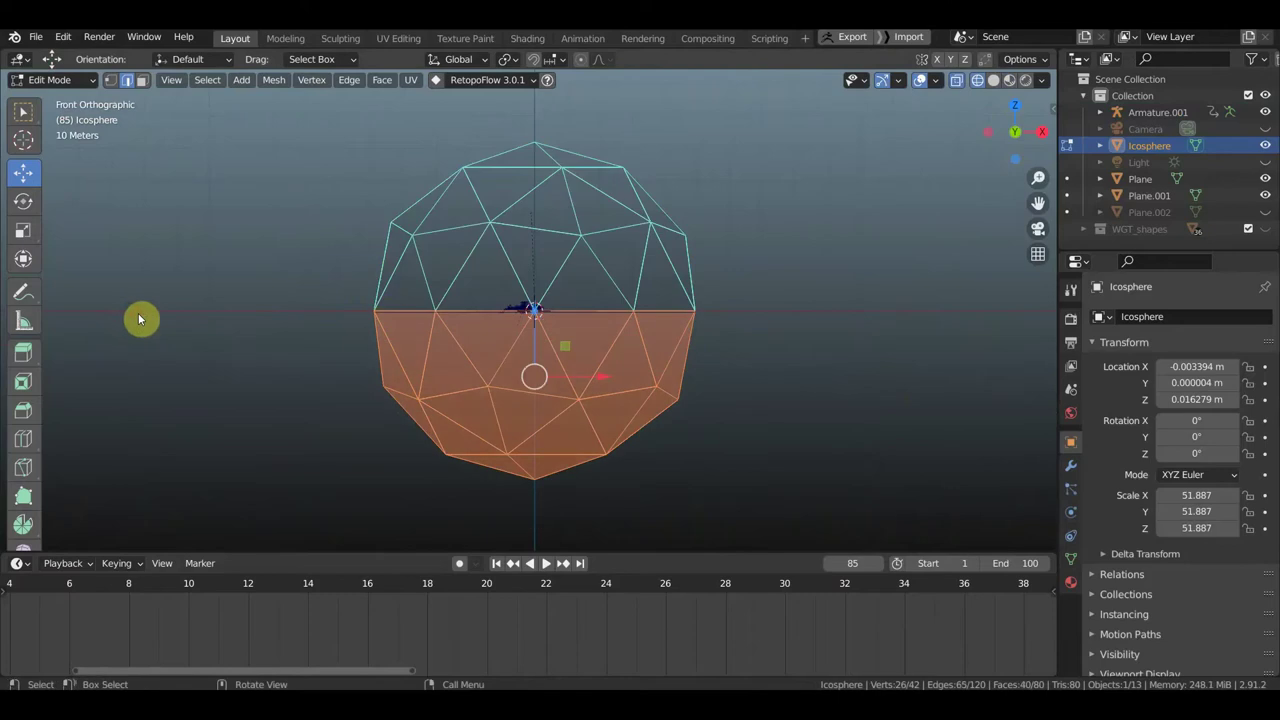
pyautogui.press('x')
pyautogui.click(810, 316)
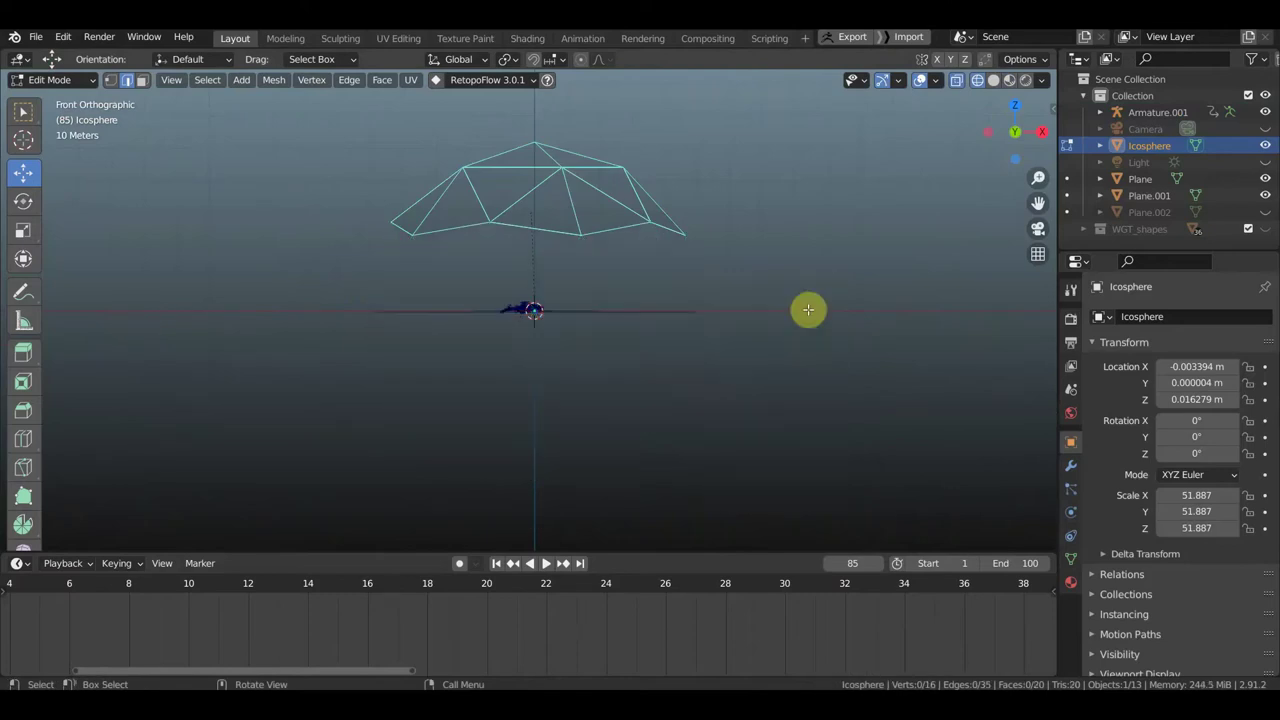
pyautogui.hotkey('ctrl', 'z')
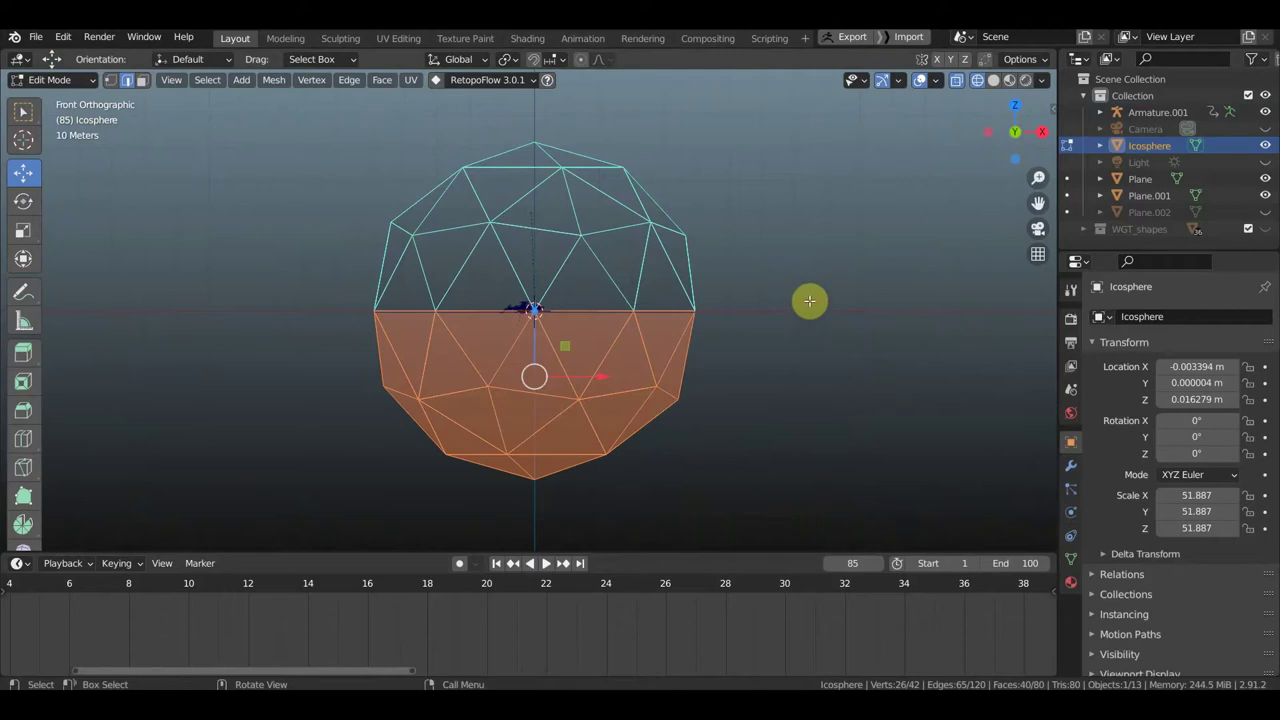
# Step: Subdivide the whole icosphere twice, the second time with 2 cuts
pyautogui.press('a')
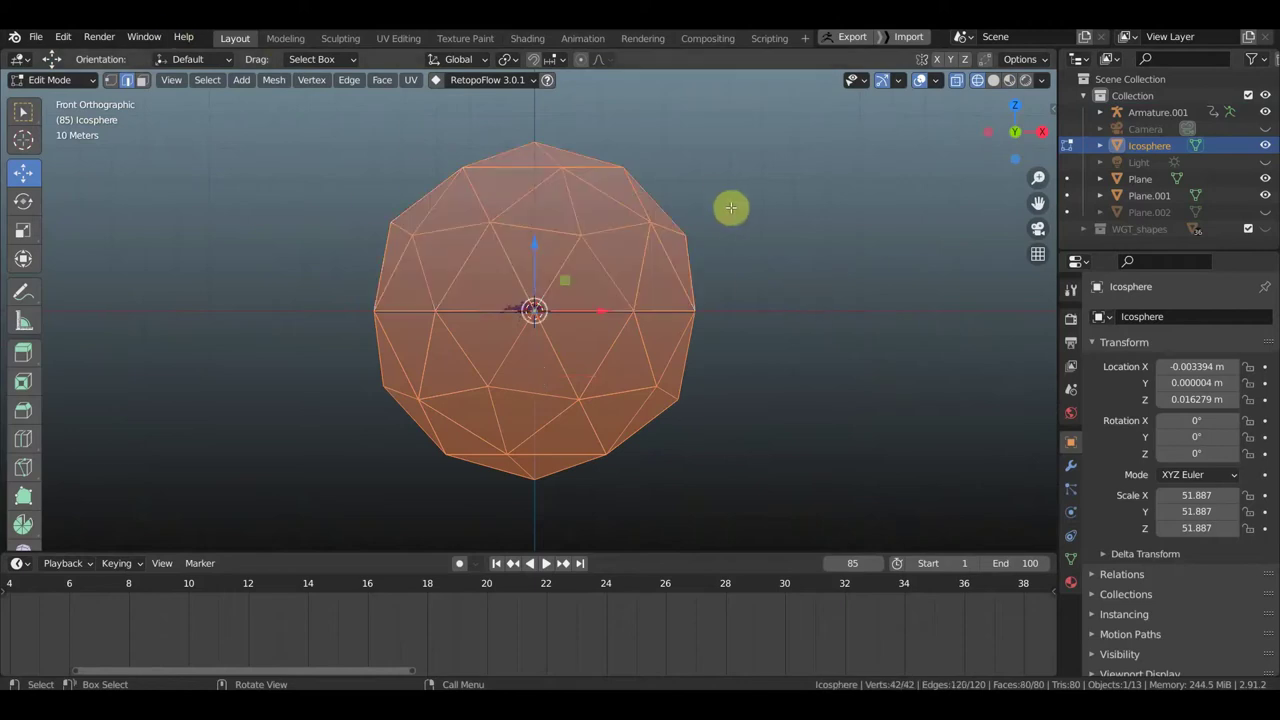
pyautogui.rightClick(524, 253)
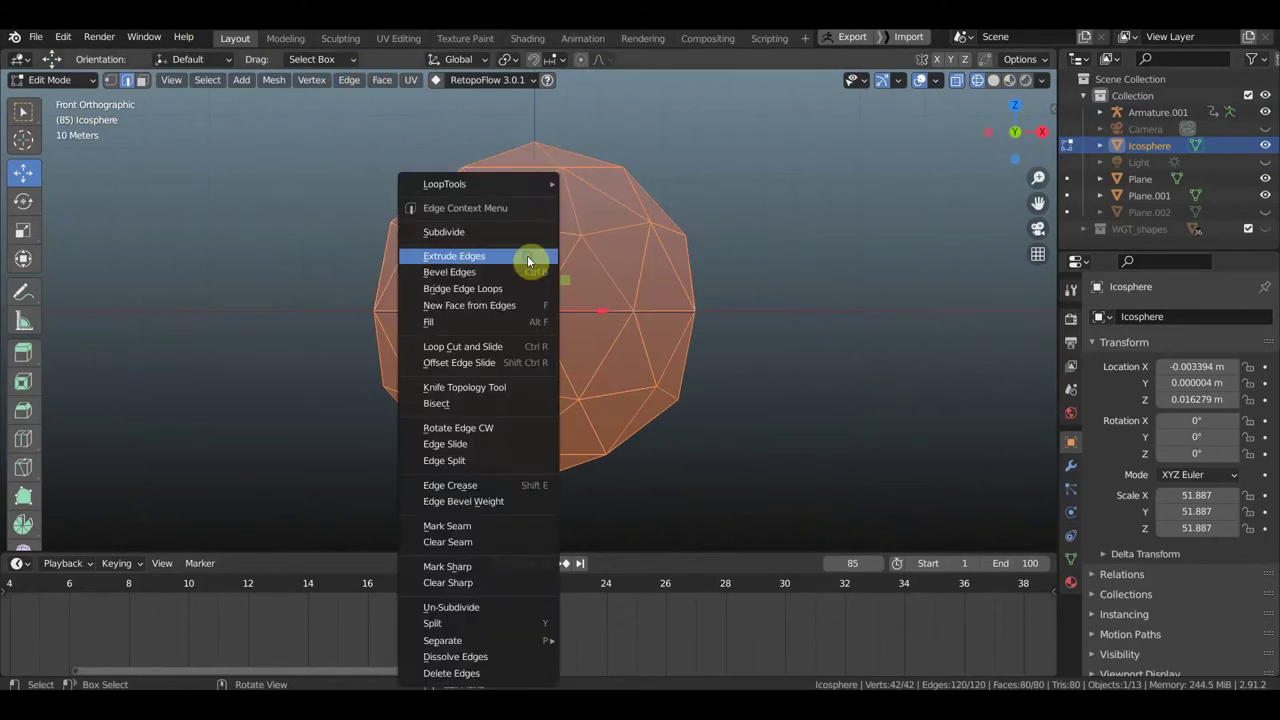
pyautogui.click(466, 238)
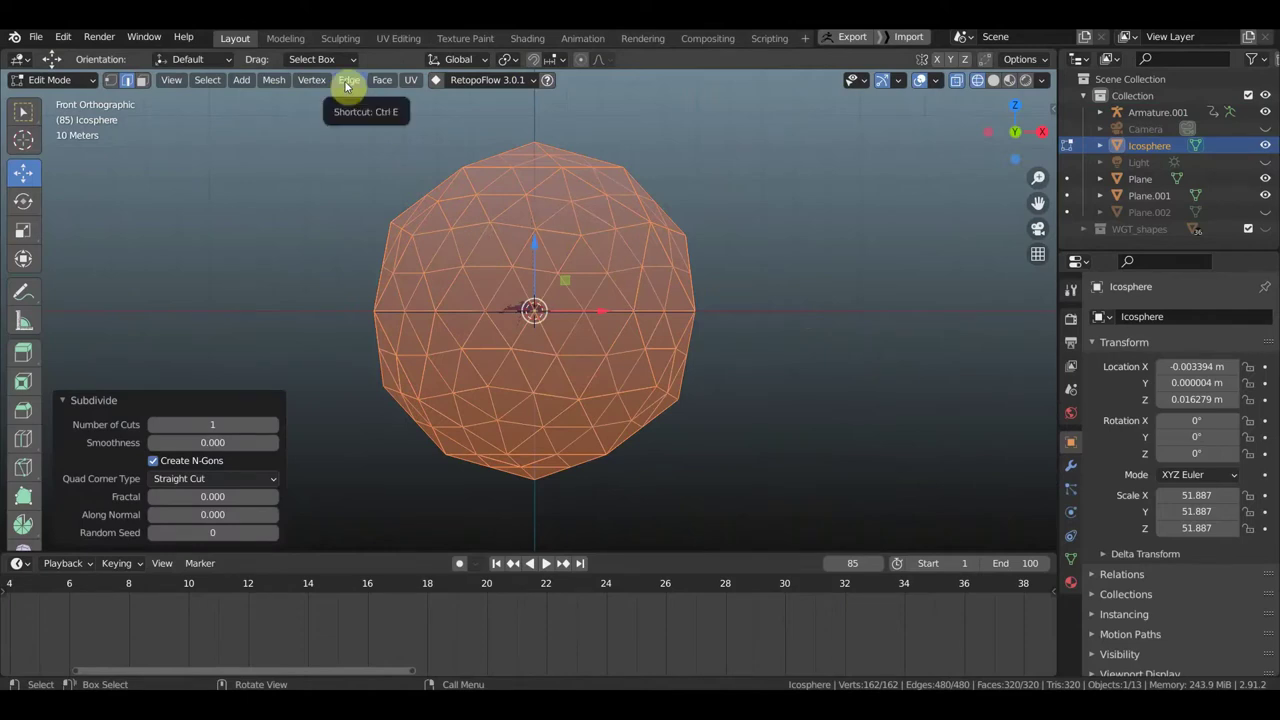
pyautogui.rightClick(462, 222)
pyautogui.click(462, 222)
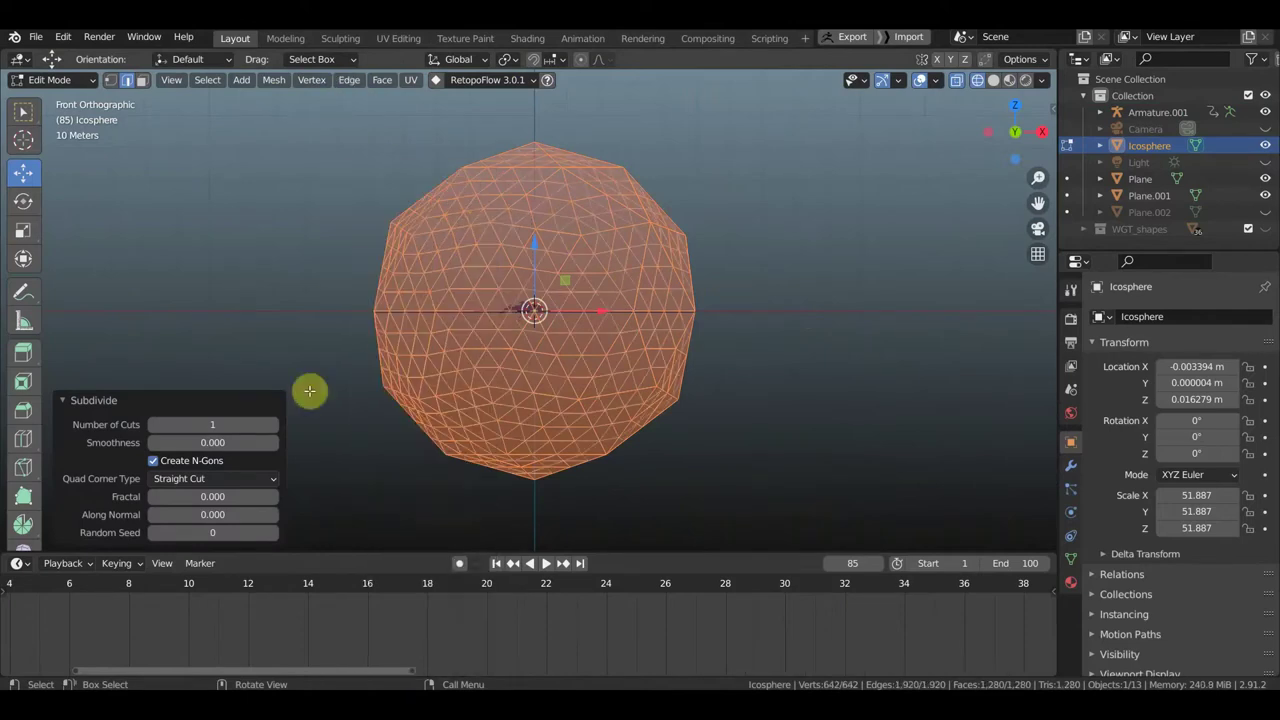
pyautogui.click(274, 425)
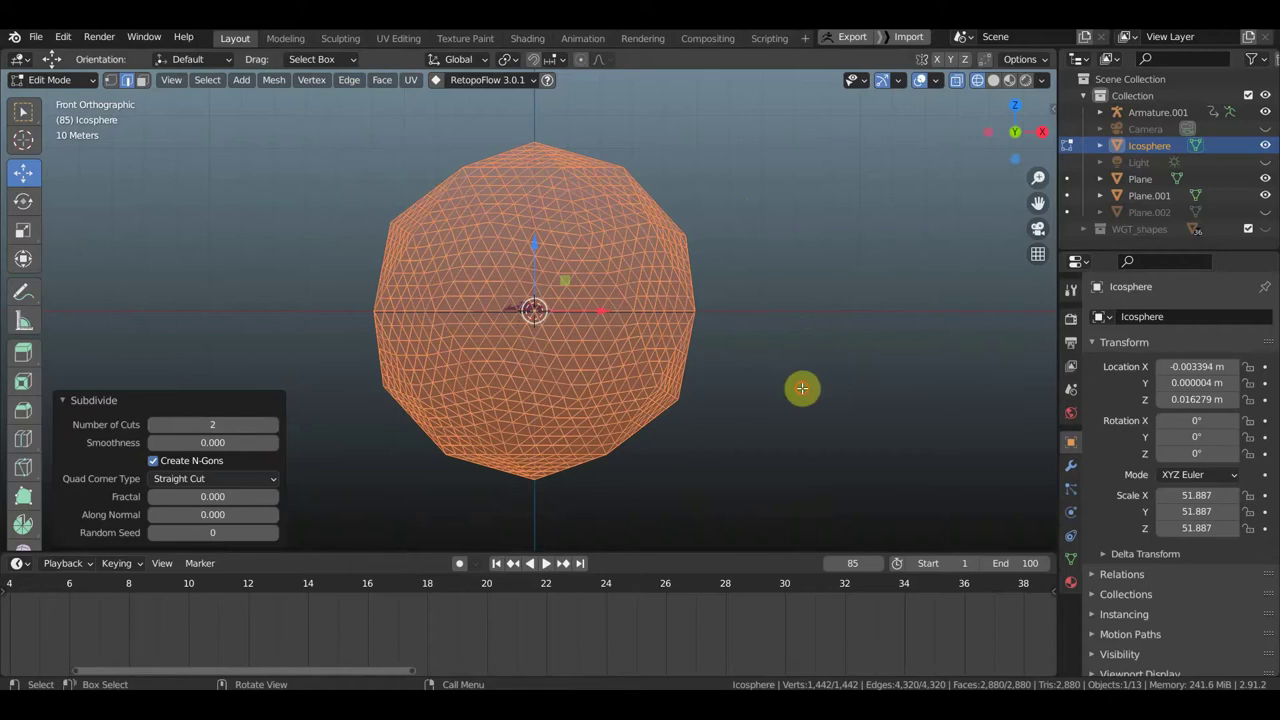
# Step: Box-select the lower half of the dense sphere and delete its vertices, leaving a dome
pyautogui.click(811, 439)
pyautogui.moveTo(863, 517)
pyautogui.mouseDown()
pyautogui.moveTo(283, 310)
pyautogui.moveTo(258, 321)
pyautogui.mouseUp()
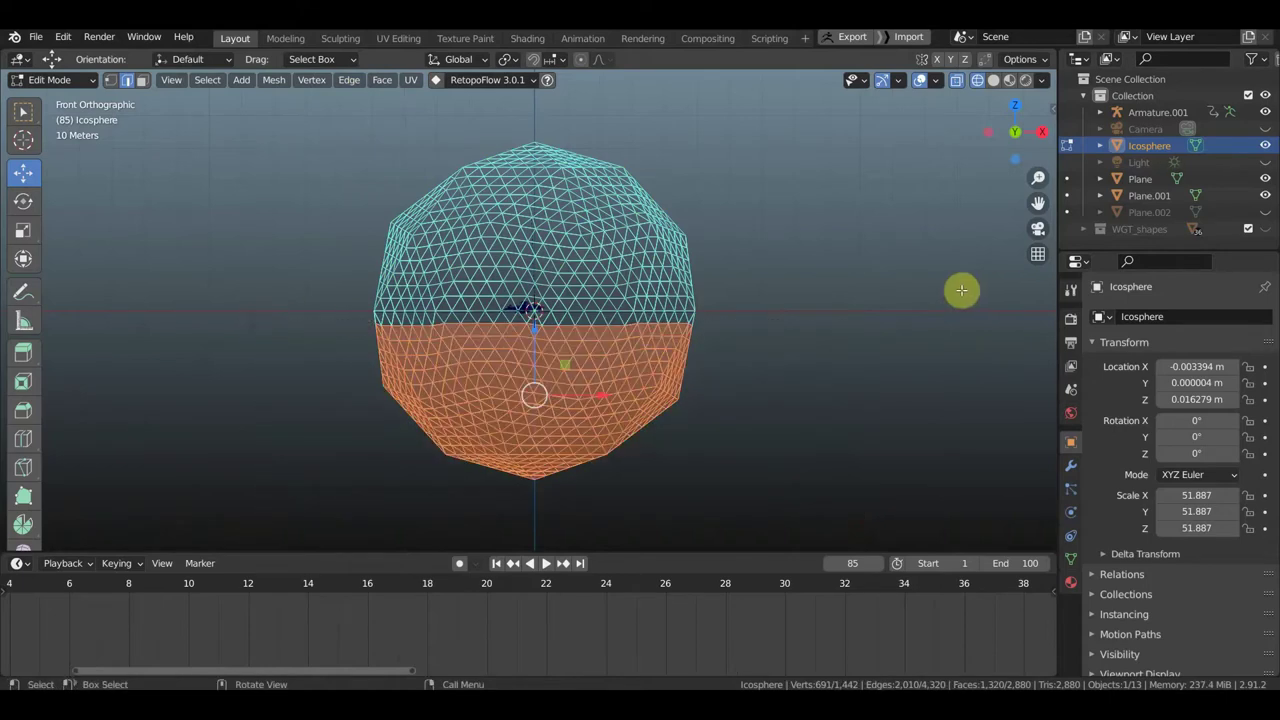
pyautogui.press('x')
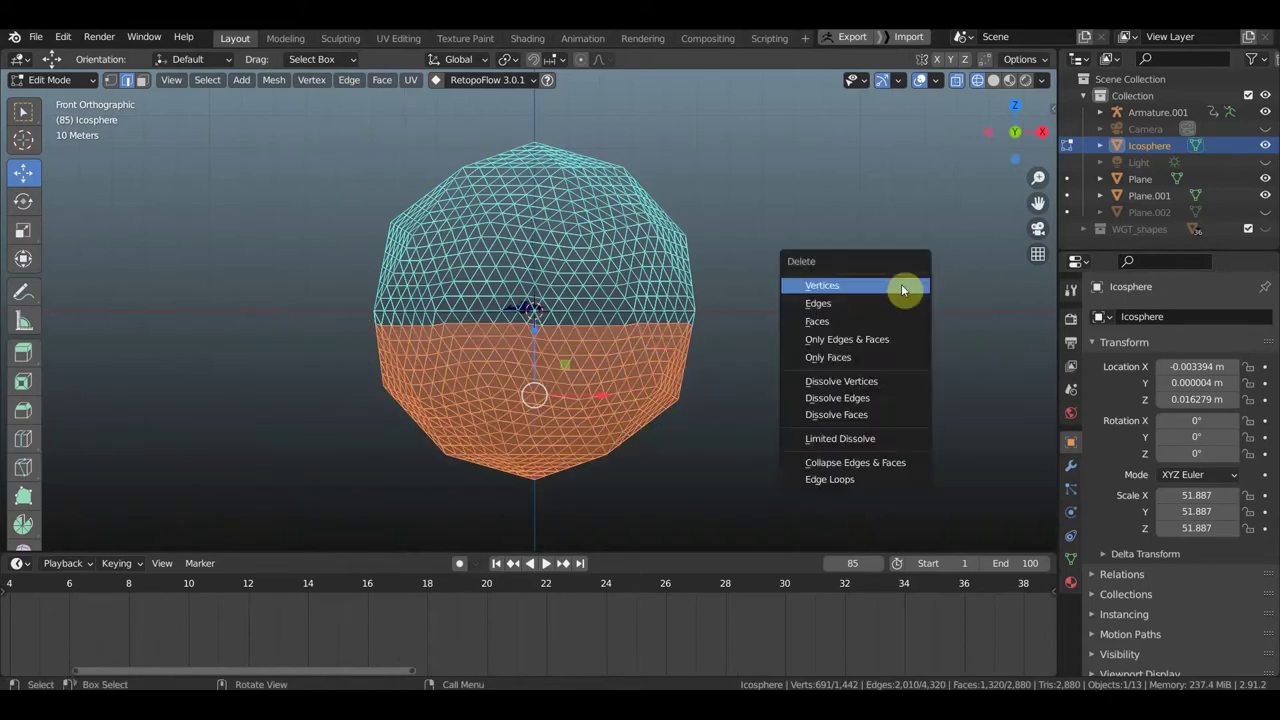
pyautogui.click(903, 290)
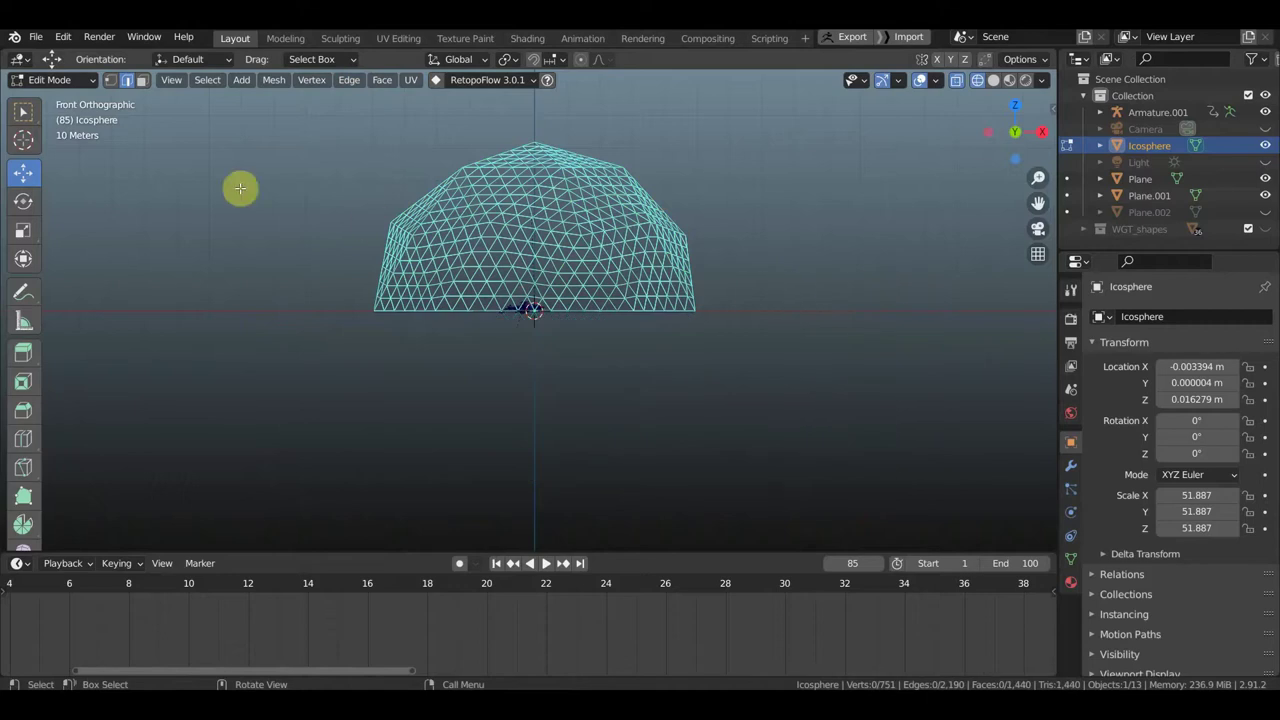
# Step: Return to Object Mode and orbit the view to see the dome in perspective
pyautogui.click(52, 80)
pyautogui.click(58, 90)
pyautogui.moveTo(557, 291); pyautogui.dragTo(606, 304, button='middle')
pyautogui.scroll(2, 540, 228)
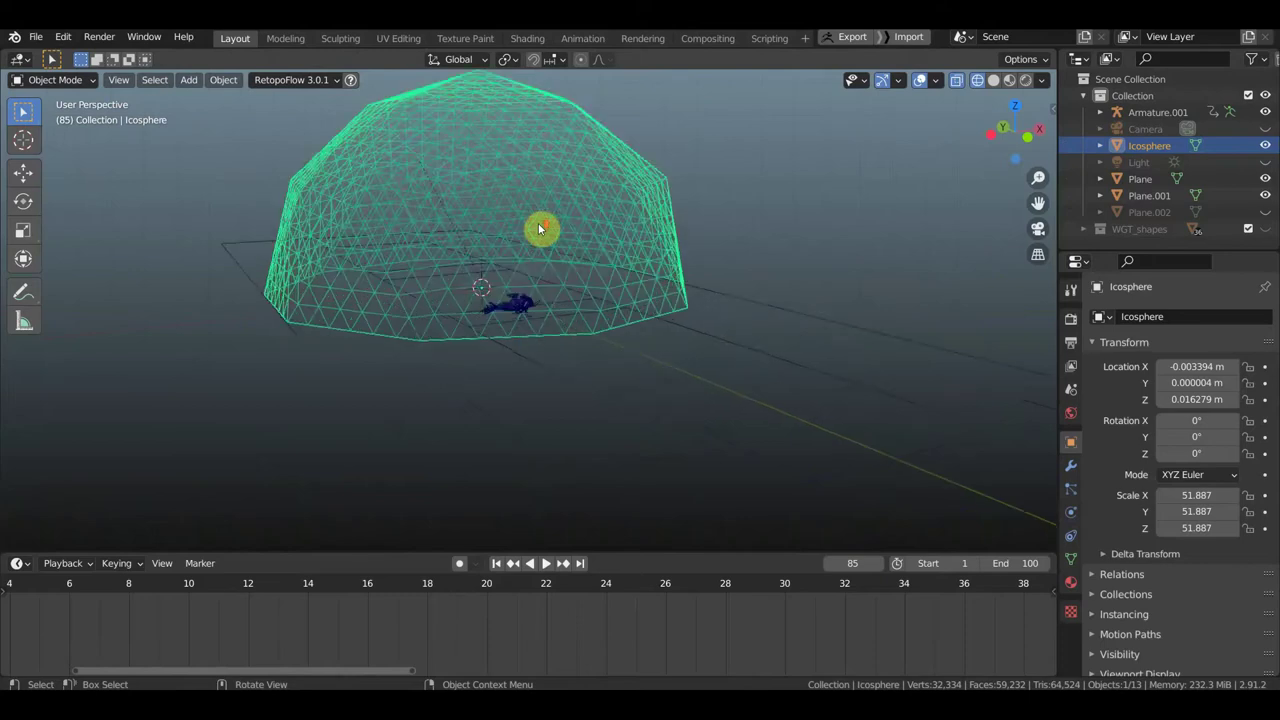
pyautogui.scroll(2, 575, 229)
pyautogui.scroll(-3, 600, 250)
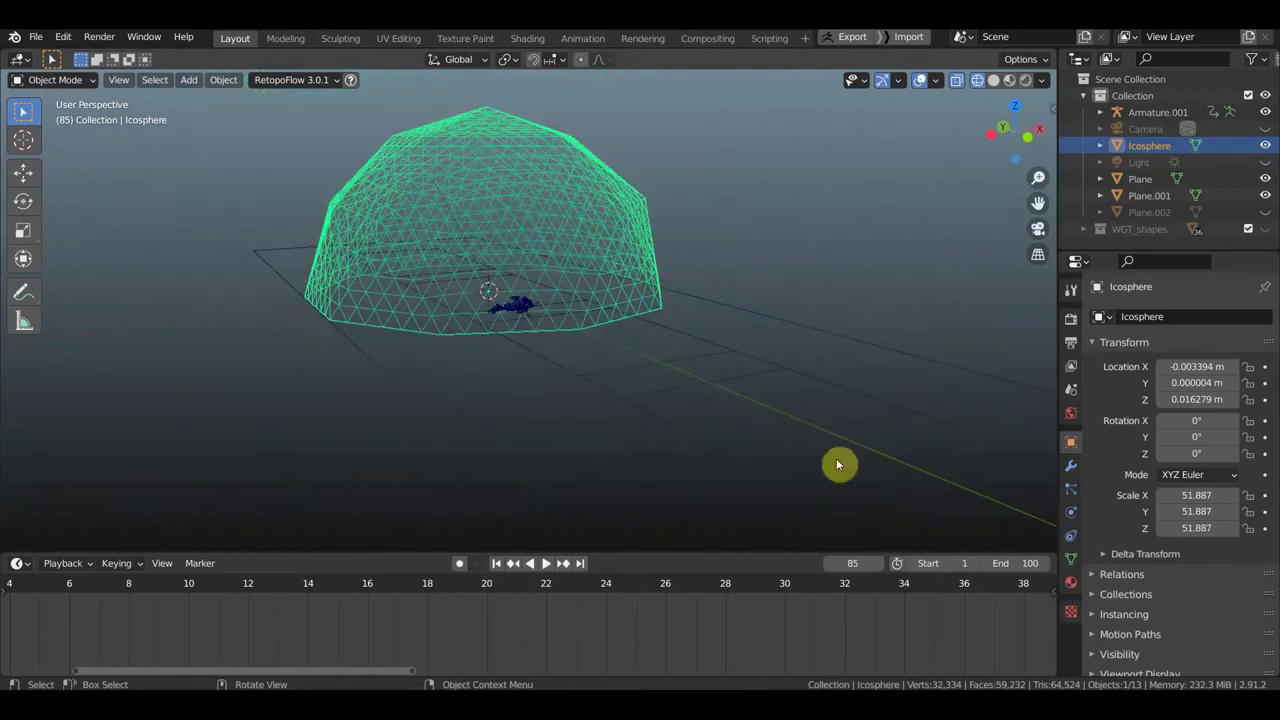
# Step: Create a new icosphere material with an Image Texture feeding its Base Color
pyautogui.click(1071, 583)
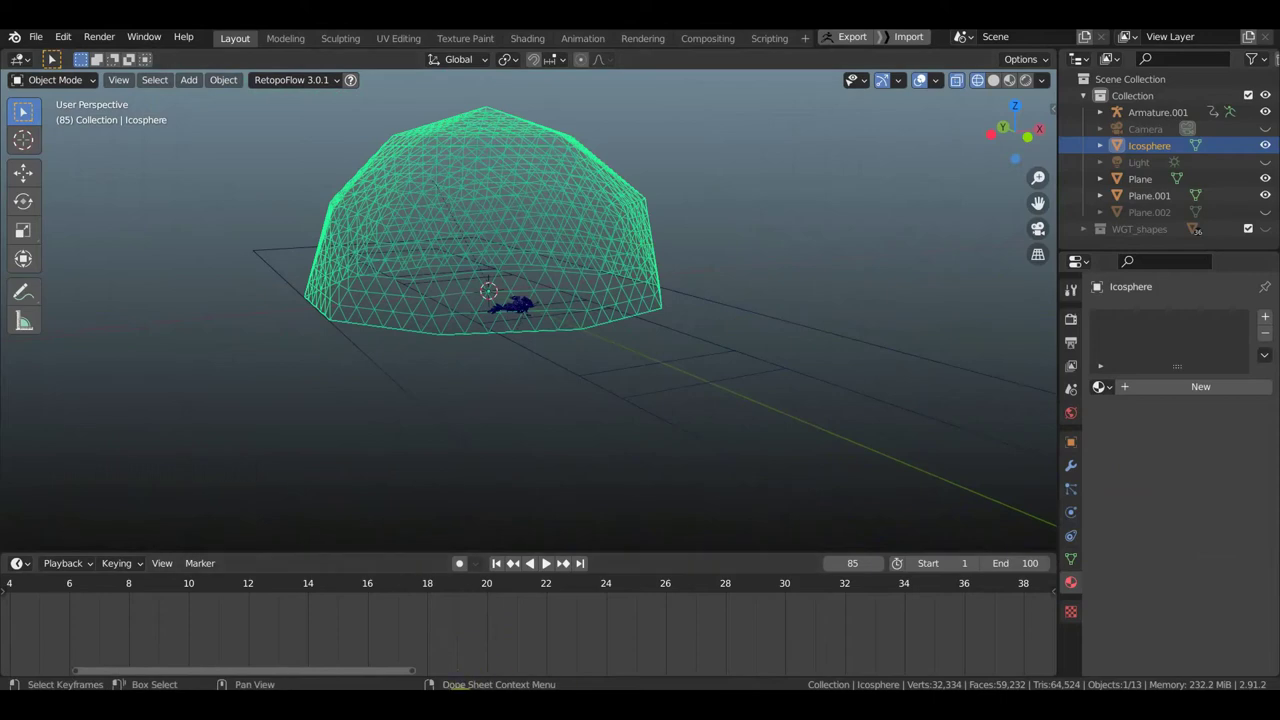
pyautogui.click(1095, 662)
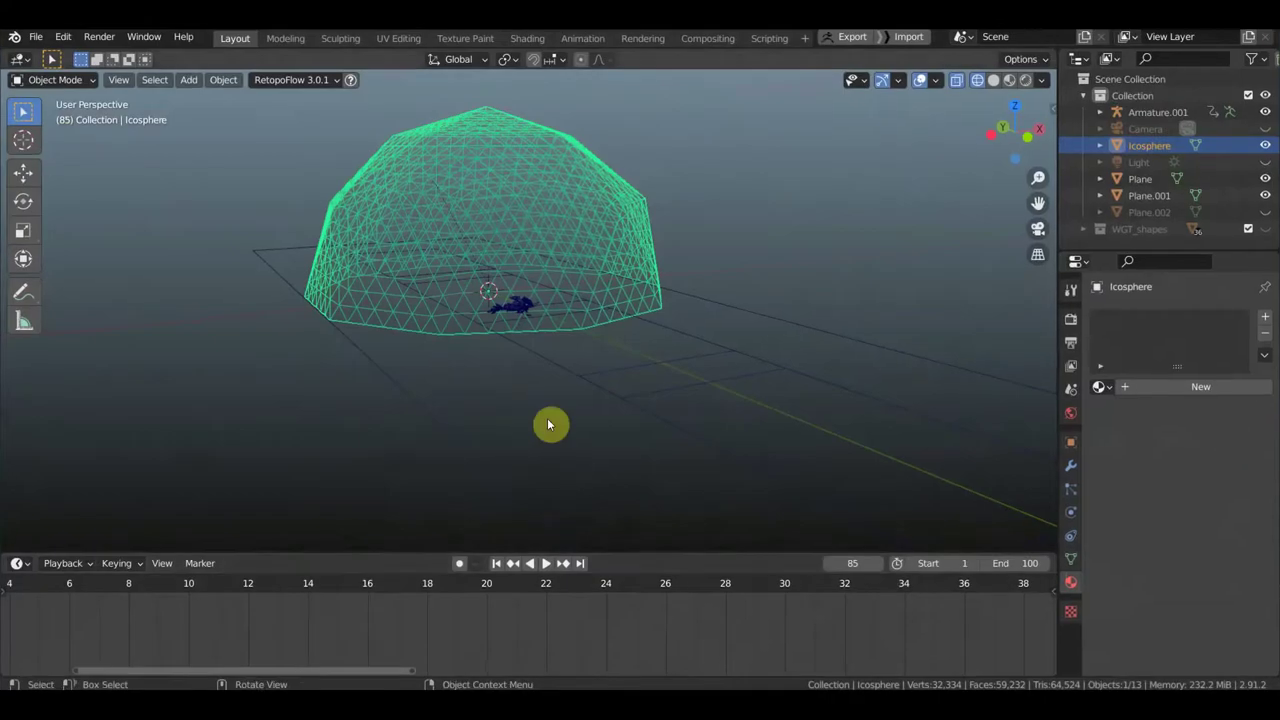
pyautogui.click(1194, 386)
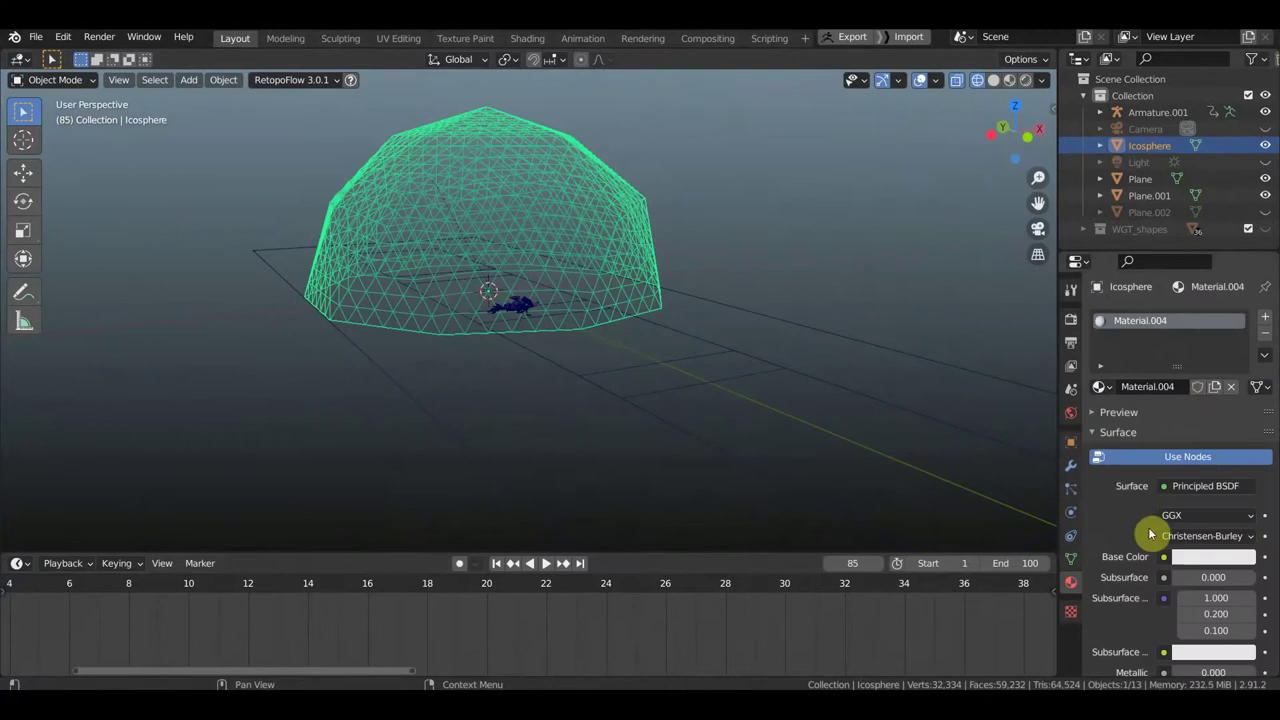
pyautogui.click(1164, 557)
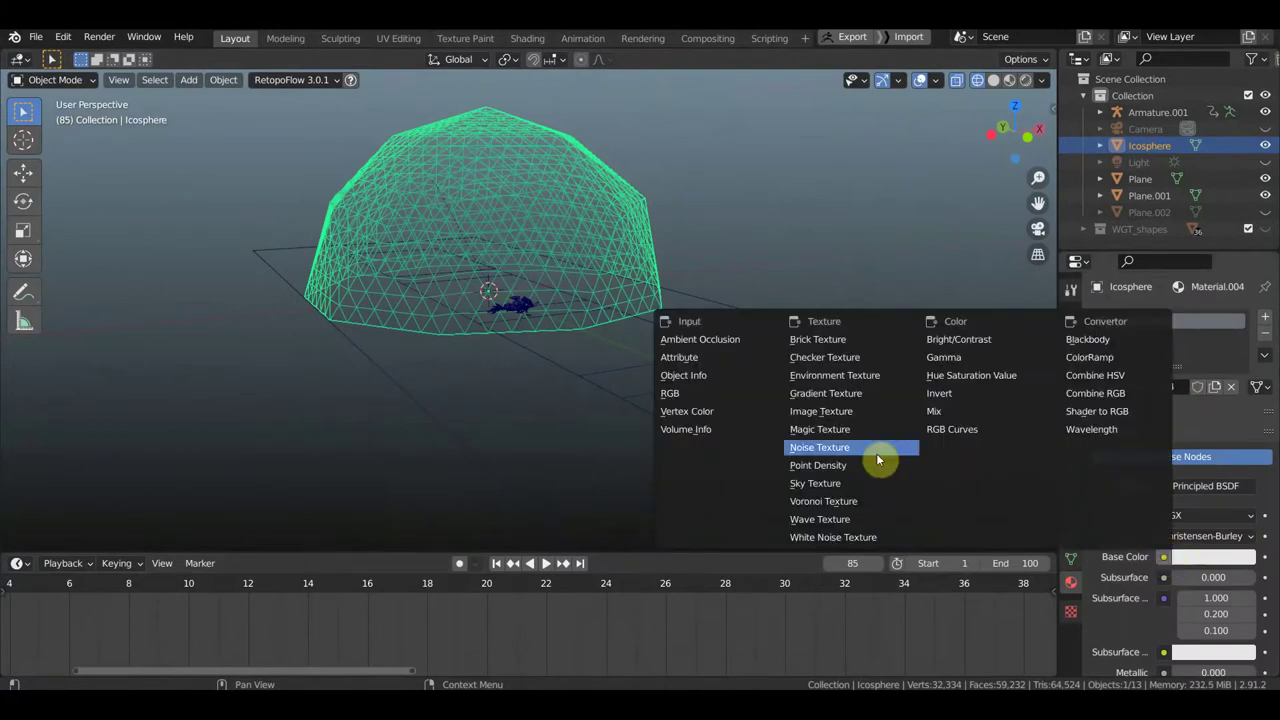
pyautogui.click(833, 414)
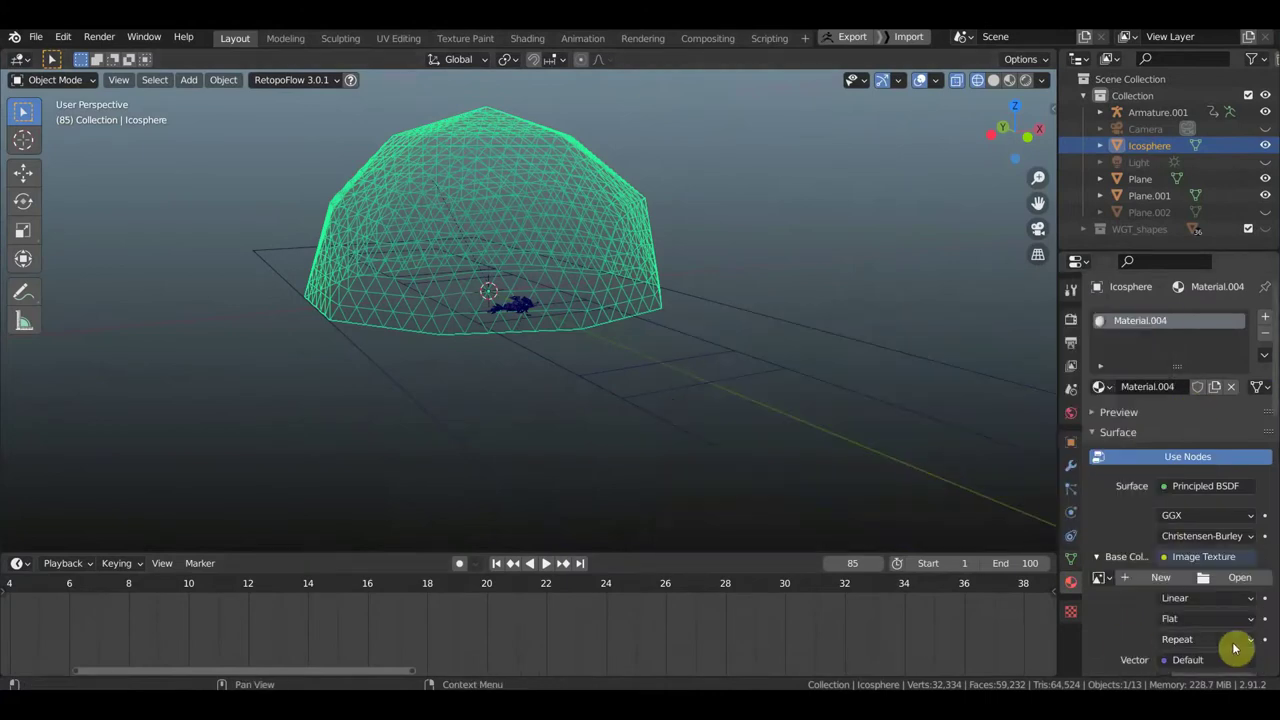
# Step: Load the Desktop's 163022 blue sky screenshot as the texture and switch to Material Preview
pyautogui.click(1240, 579)
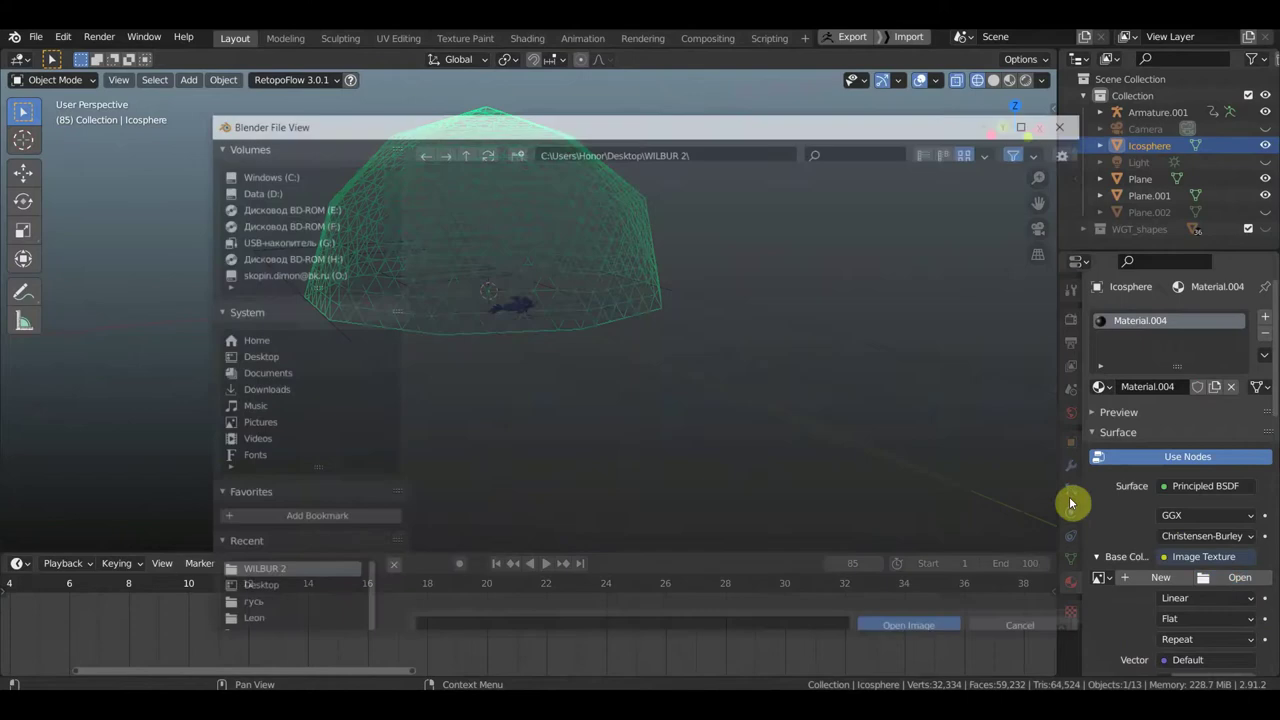
pyautogui.click(255, 357)
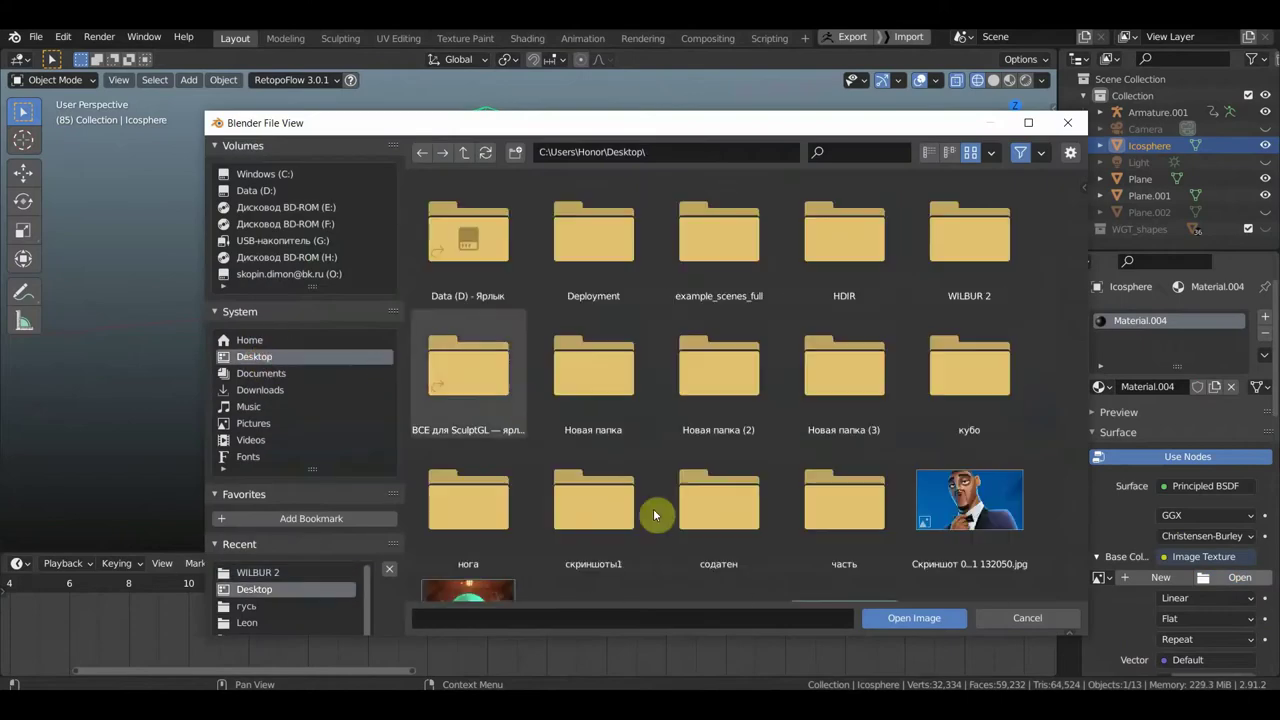
pyautogui.scroll(-1, 694, 451)
pyautogui.scroll(-2, 676, 457)
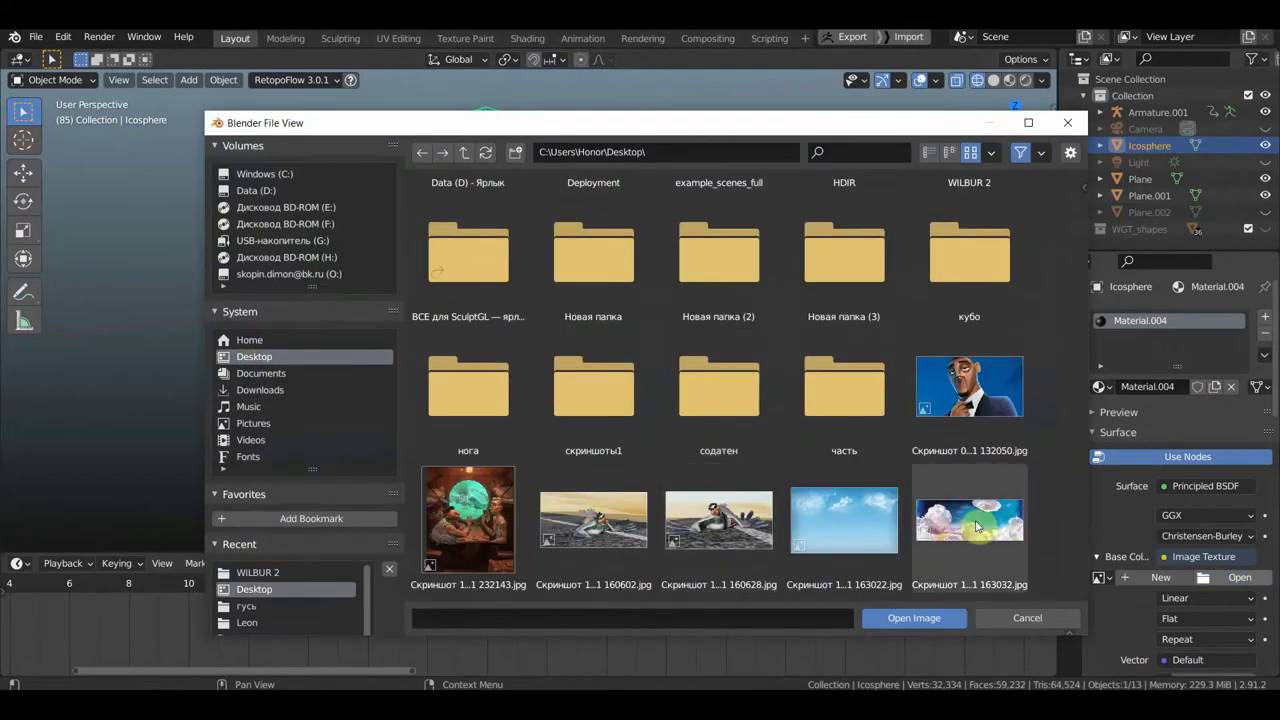
pyautogui.click(859, 532)
pyautogui.click(912, 617)
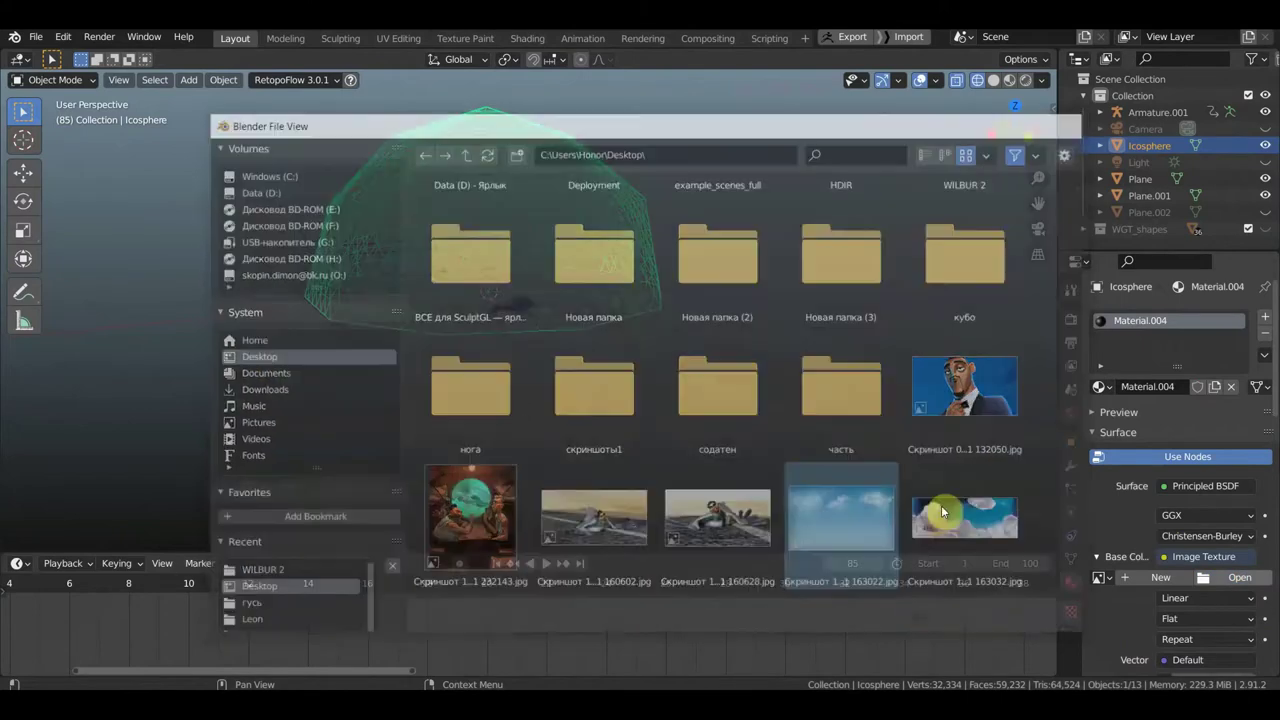
pyautogui.click(1010, 81)
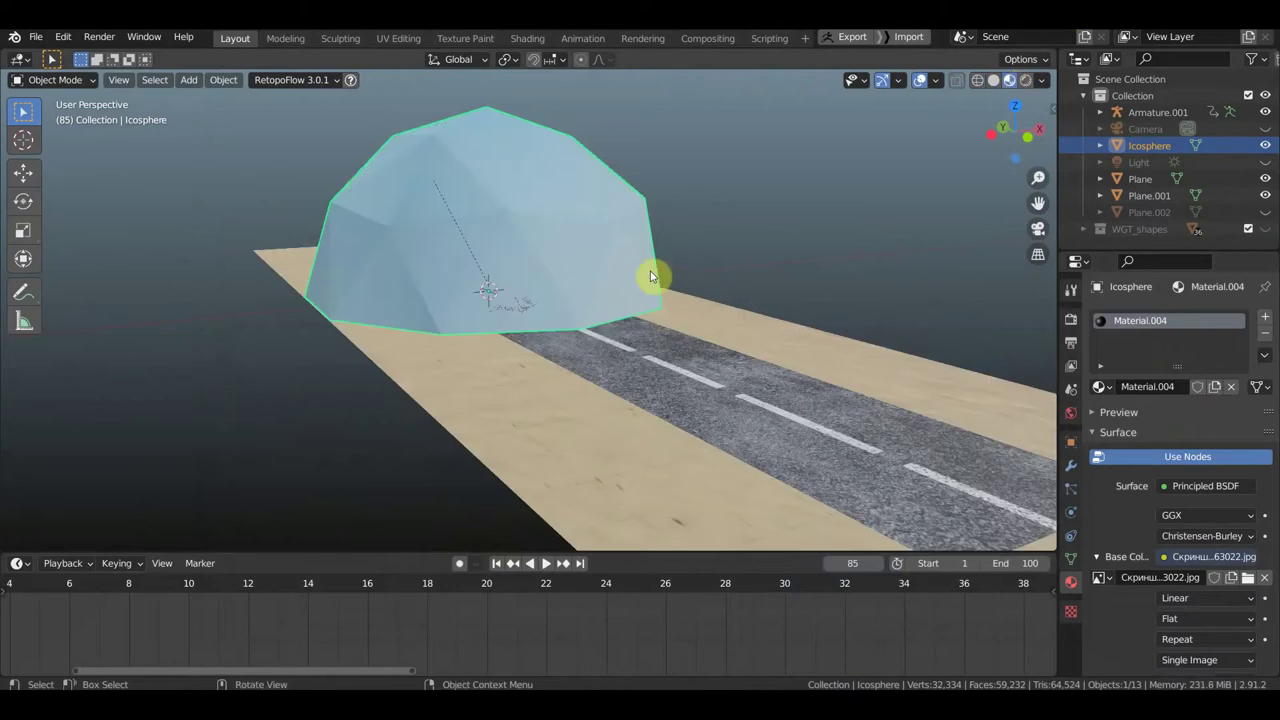
# Step: Orbit down to the road and apply Shade Smooth to the sky dome
pyautogui.scroll(5, 635, 272)
pyautogui.scroll(5, 628, 272)
pyautogui.moveTo(623, 272); pyautogui.dragTo(711, 268, button='middle')
pyautogui.scroll(-3, 711, 263)
pyautogui.scroll(-3, 710, 264)
pyautogui.scroll(-2, 705, 266)
pyautogui.scroll(-3, 705, 266)
pyautogui.rightClick(534, 206)
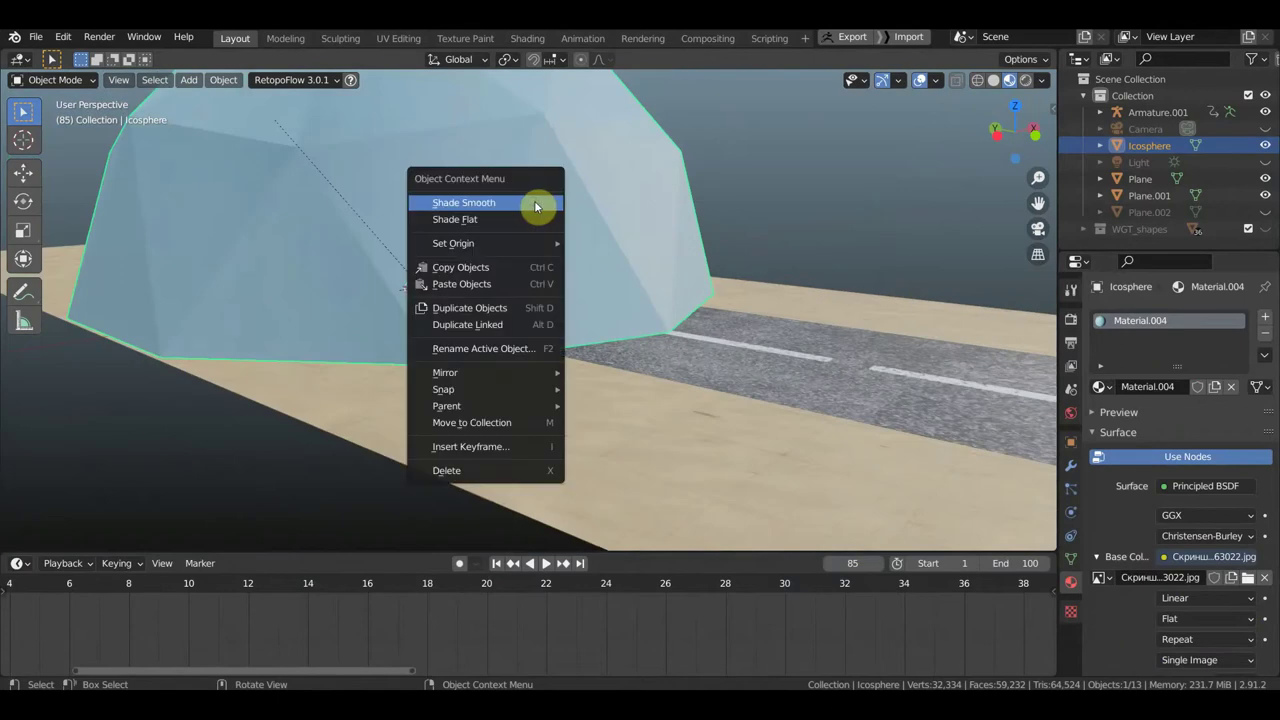
pyautogui.rightClick(548, 204)
pyautogui.click(545, 204)
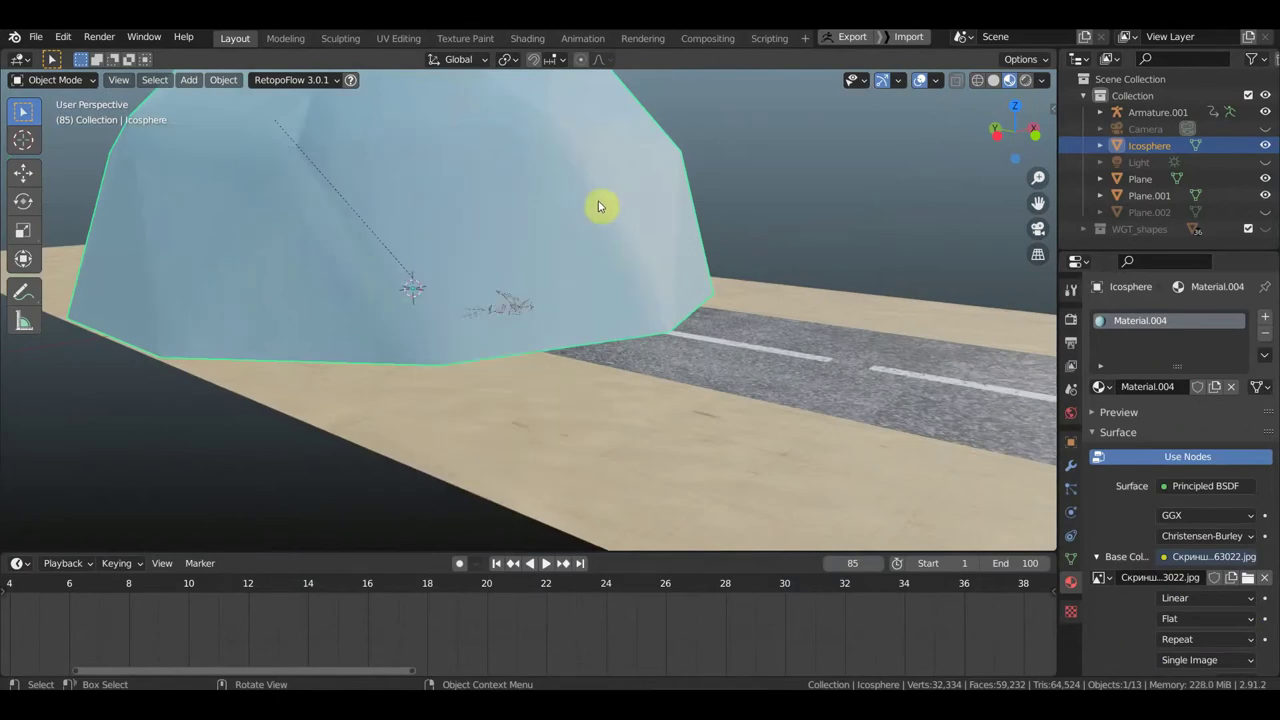
# Step: Scale the sky dome up to a factor of 4.896 around the road
pyautogui.scroll(-3, 519, 263)
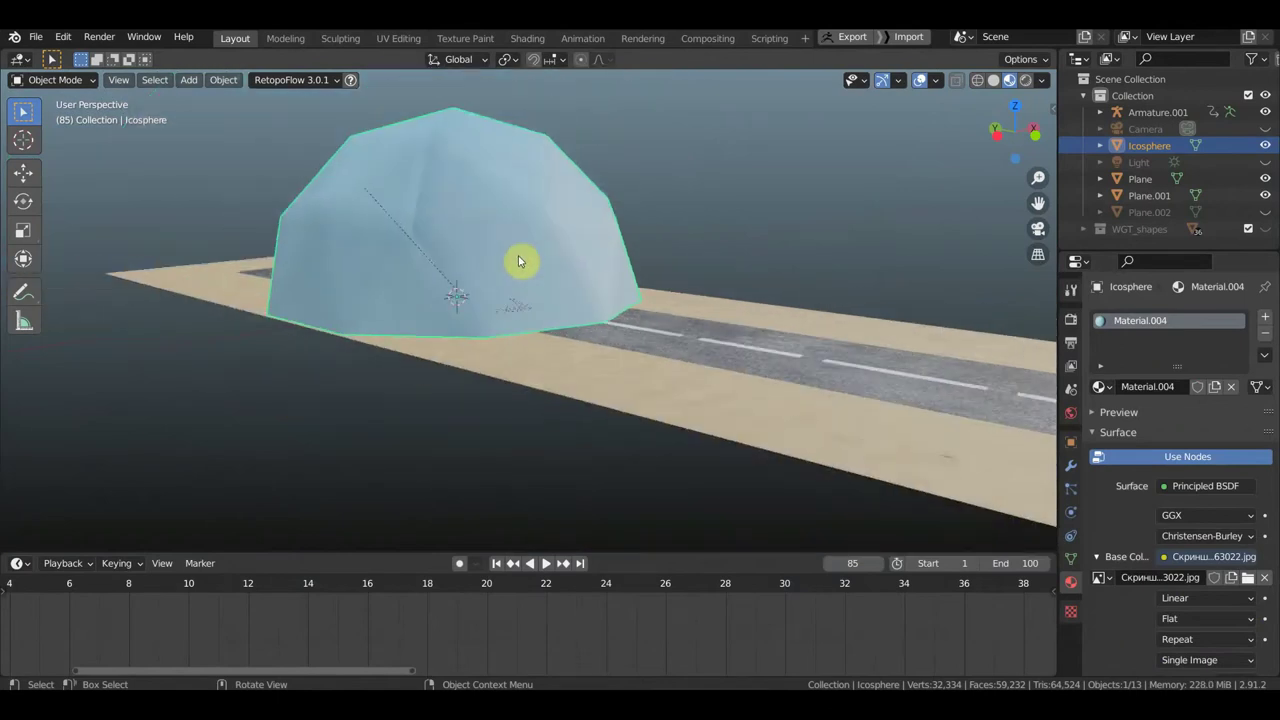
pyautogui.press('s')
pyautogui.click(756, 345)
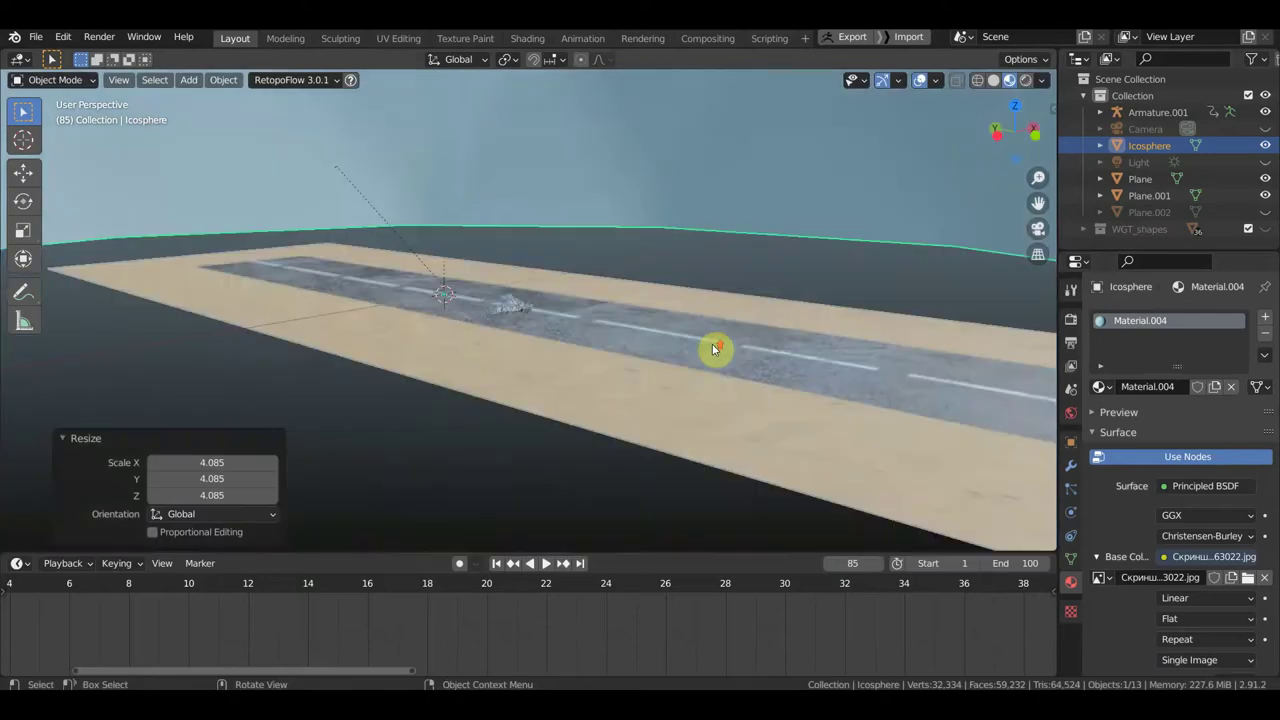
pyautogui.scroll(2, 714, 348)
pyautogui.scroll(2, 714, 348)
pyautogui.press('s')
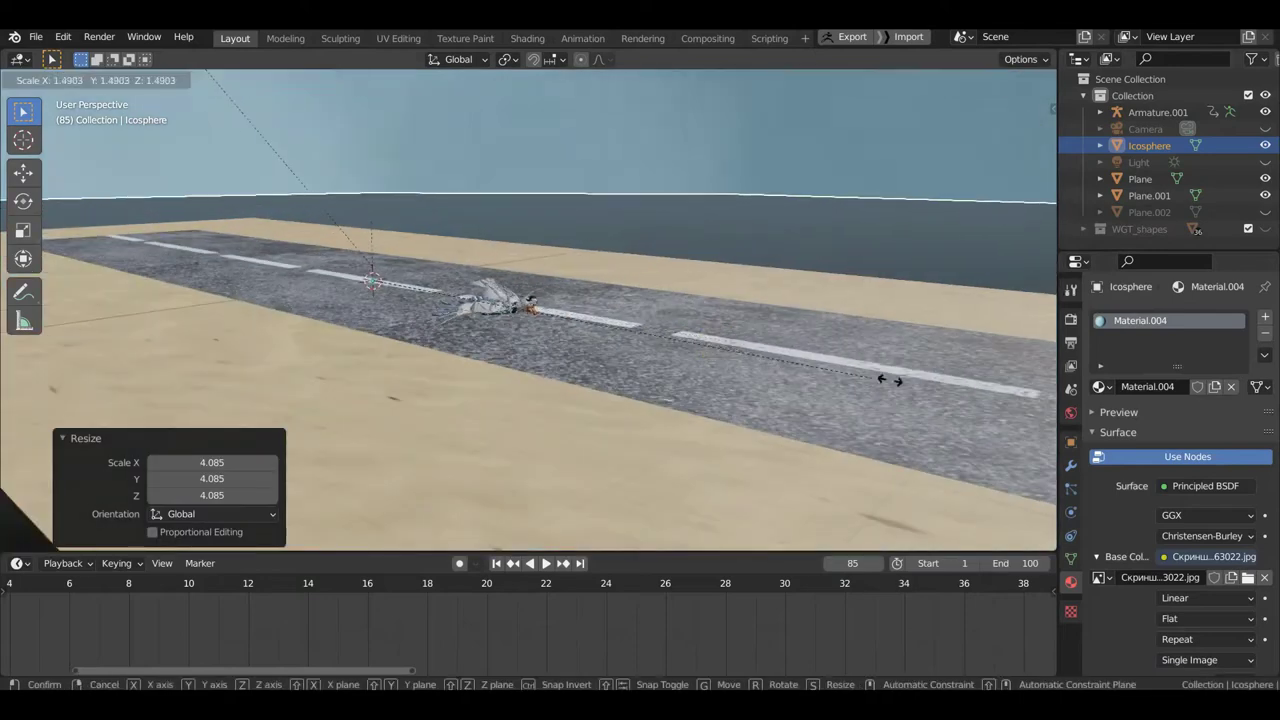
pyautogui.click(977, 491)
# Step: Unhide the Camera in the Outliner and select it to show its lens settings
pyautogui.scroll(-3, 760, 380)
pyautogui.scroll(3, 705, 365)
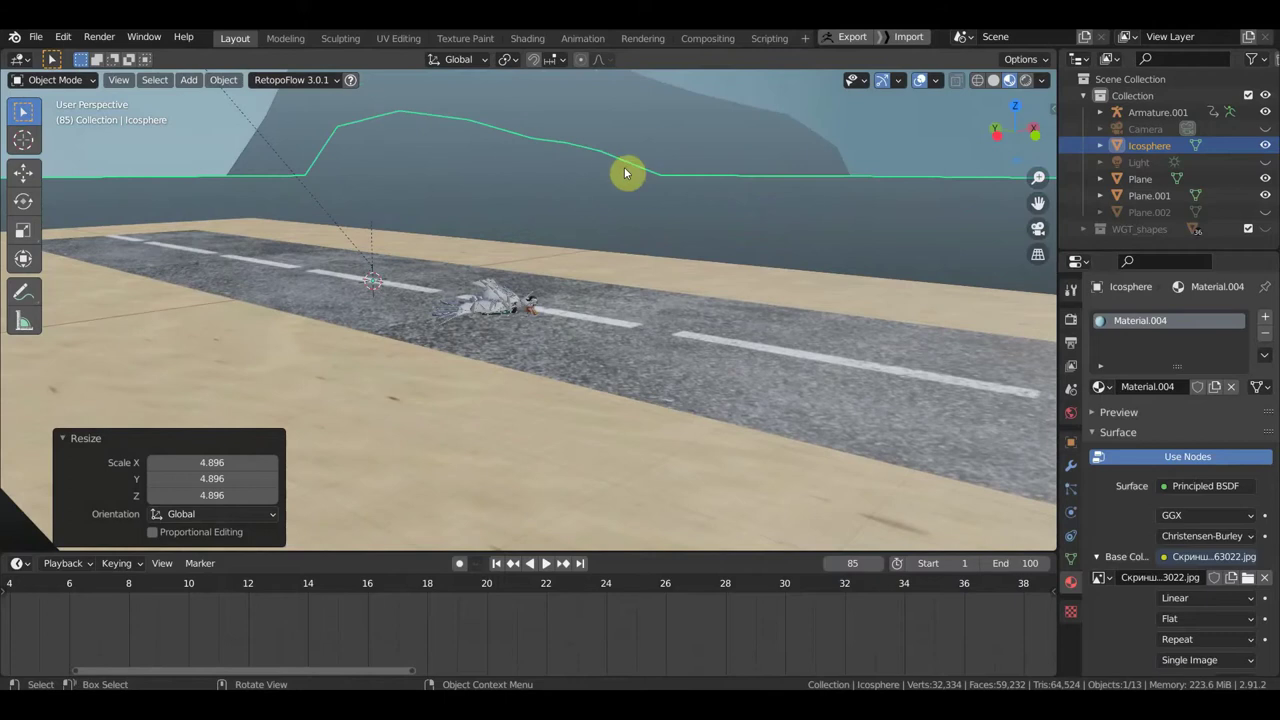
pyautogui.scroll(2, 624, 173)
pyautogui.scroll(2, 589, 163)
pyautogui.scroll(3, 589, 163)
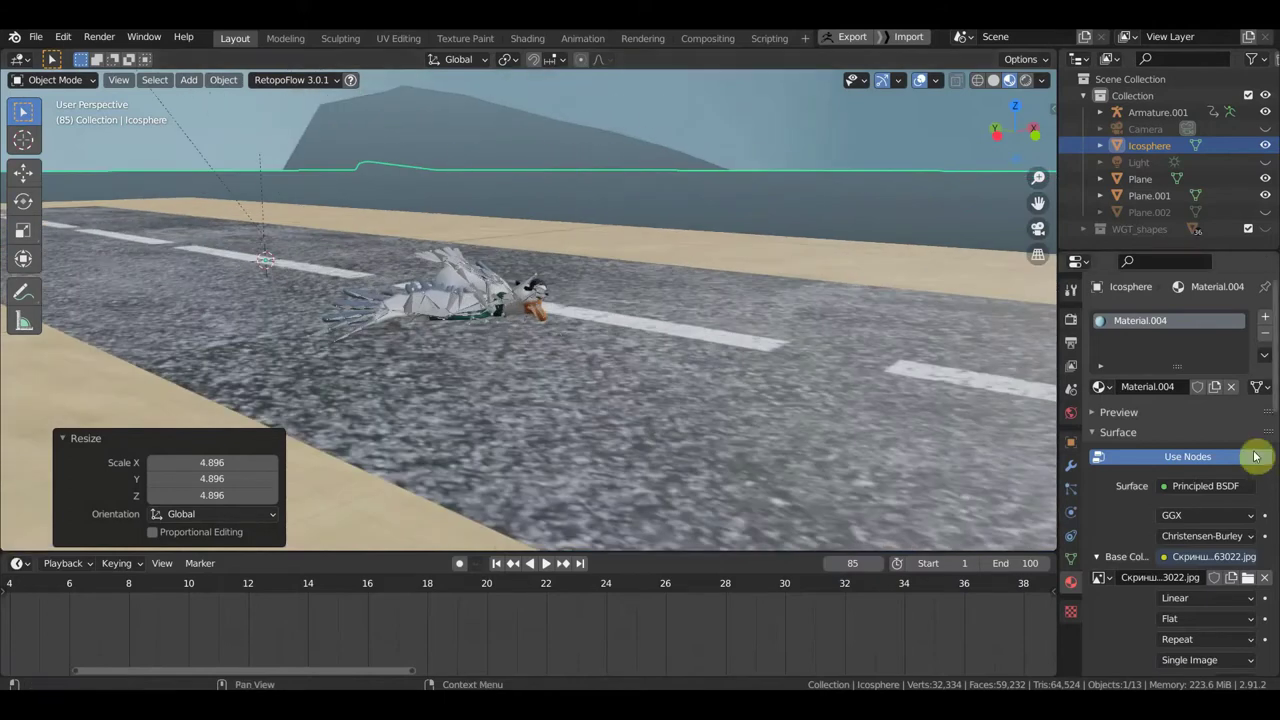
pyautogui.click(1146, 130)
pyautogui.click(1265, 128)
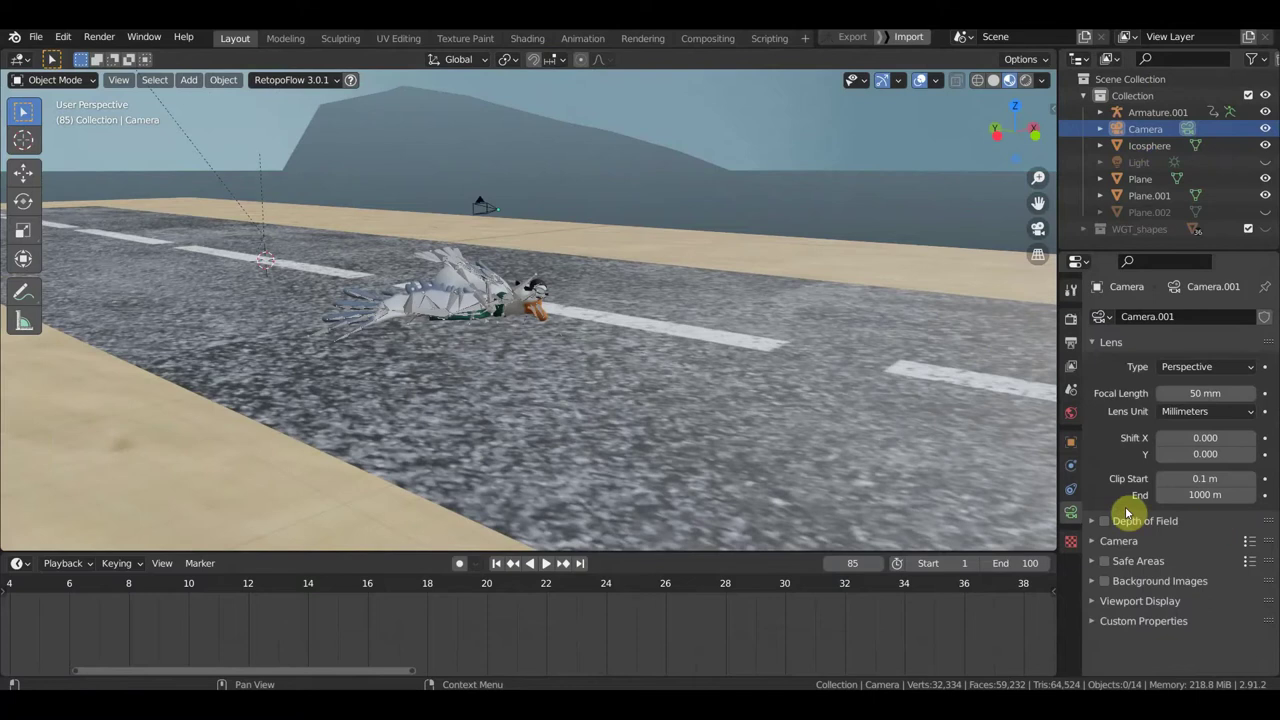
# Step: Set the camera's Clip End to 3000 m and Clip Start to 3 m
pyautogui.click(1145, 130)
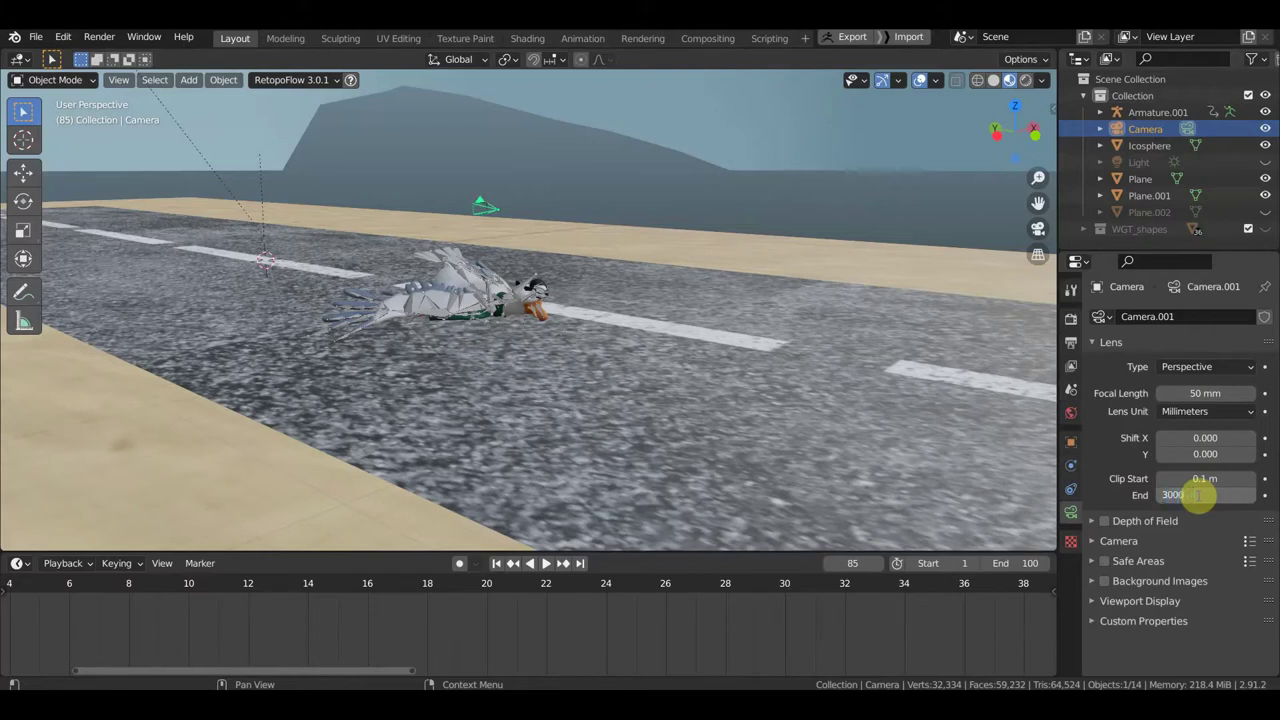
pyautogui.press('Return')
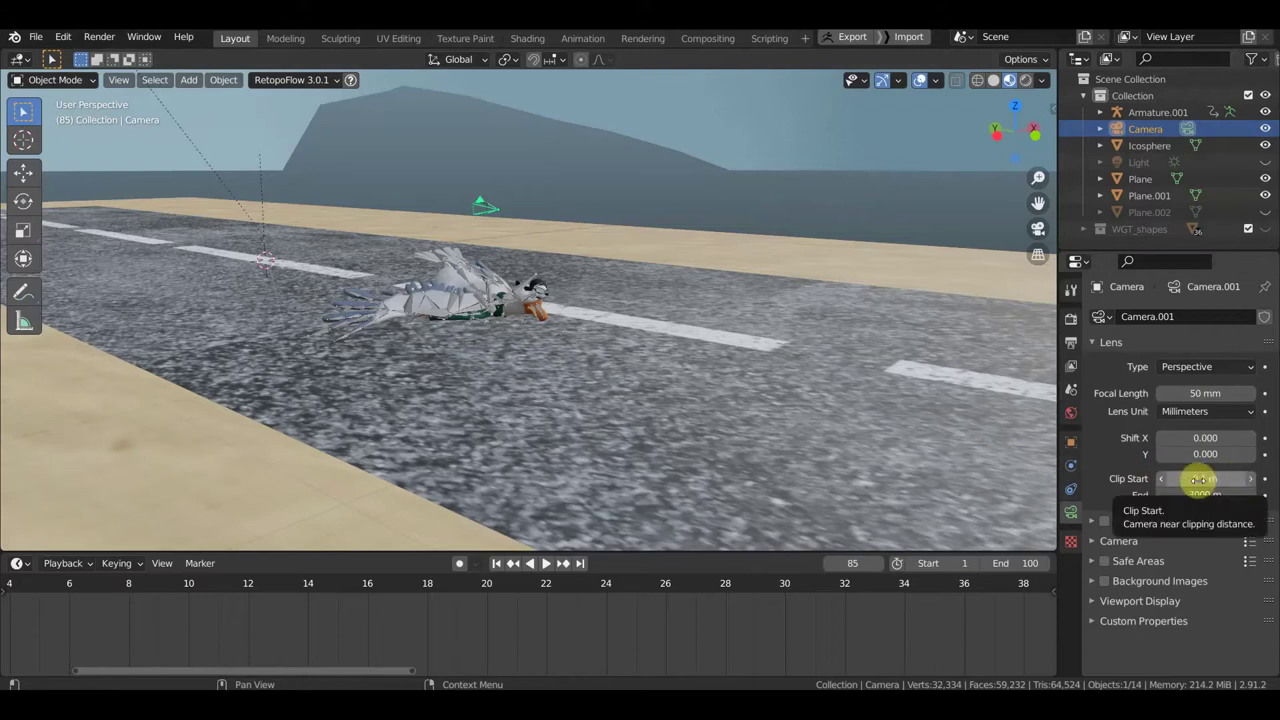
pyautogui.click(1205, 478)
pyautogui.write('3')
pyautogui.press('Return')
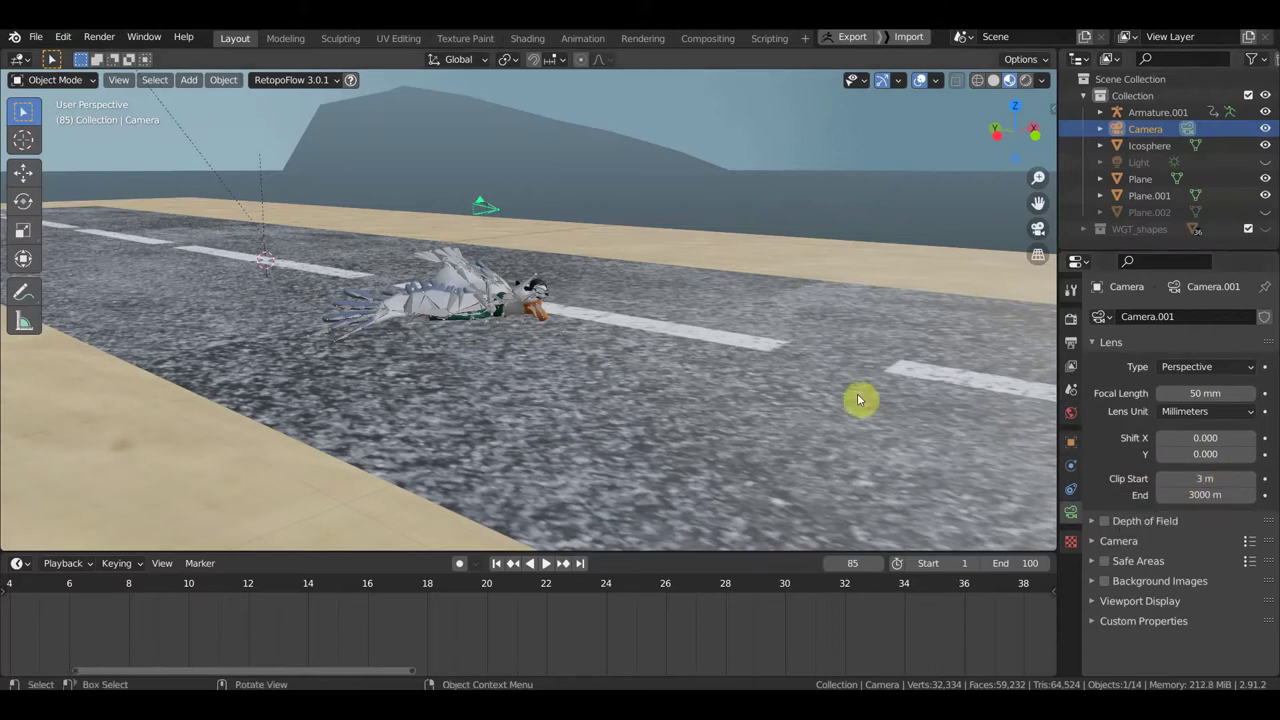
# Step: Turn on proportional editing and look through the camera
pyautogui.scroll(3, 720, 358)
pyautogui.scroll(-2, 716, 355)
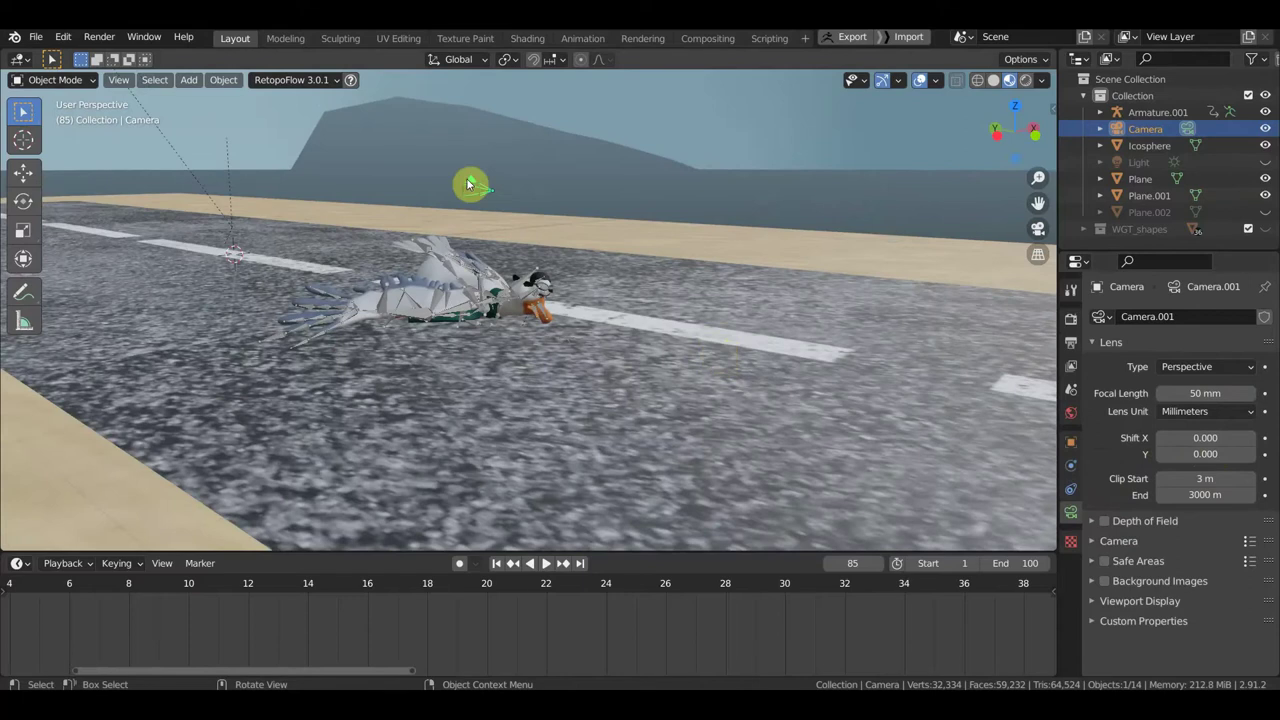
pyautogui.press('o')
pyautogui.press('KP_0')
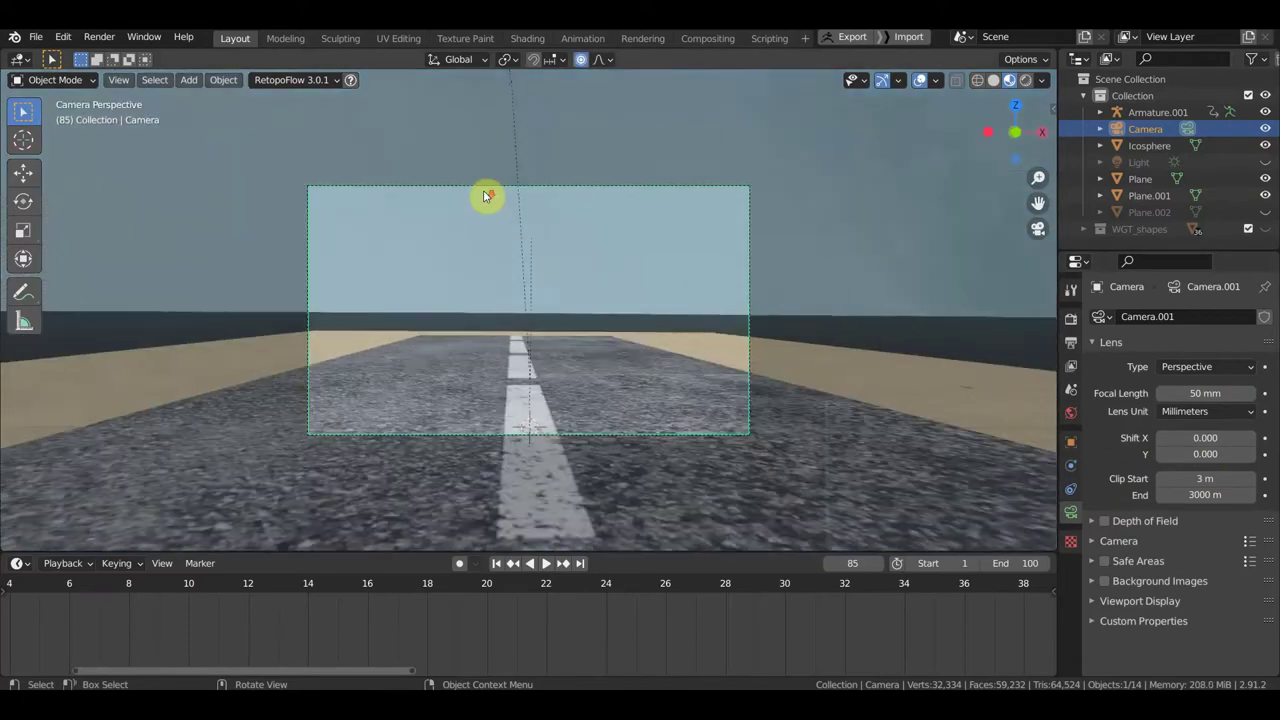
# Step: Move the Icosphere sky dome about 128.5 m downward
pyautogui.click(764, 195)
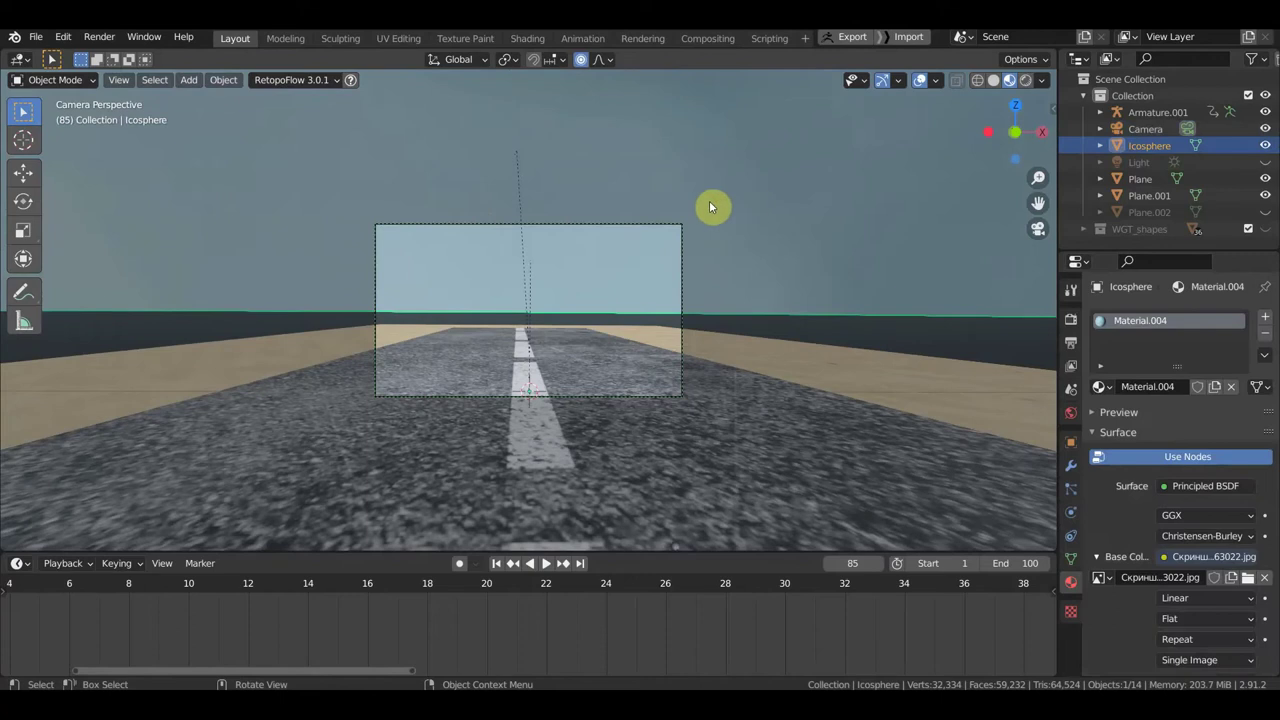
pyautogui.press('g')
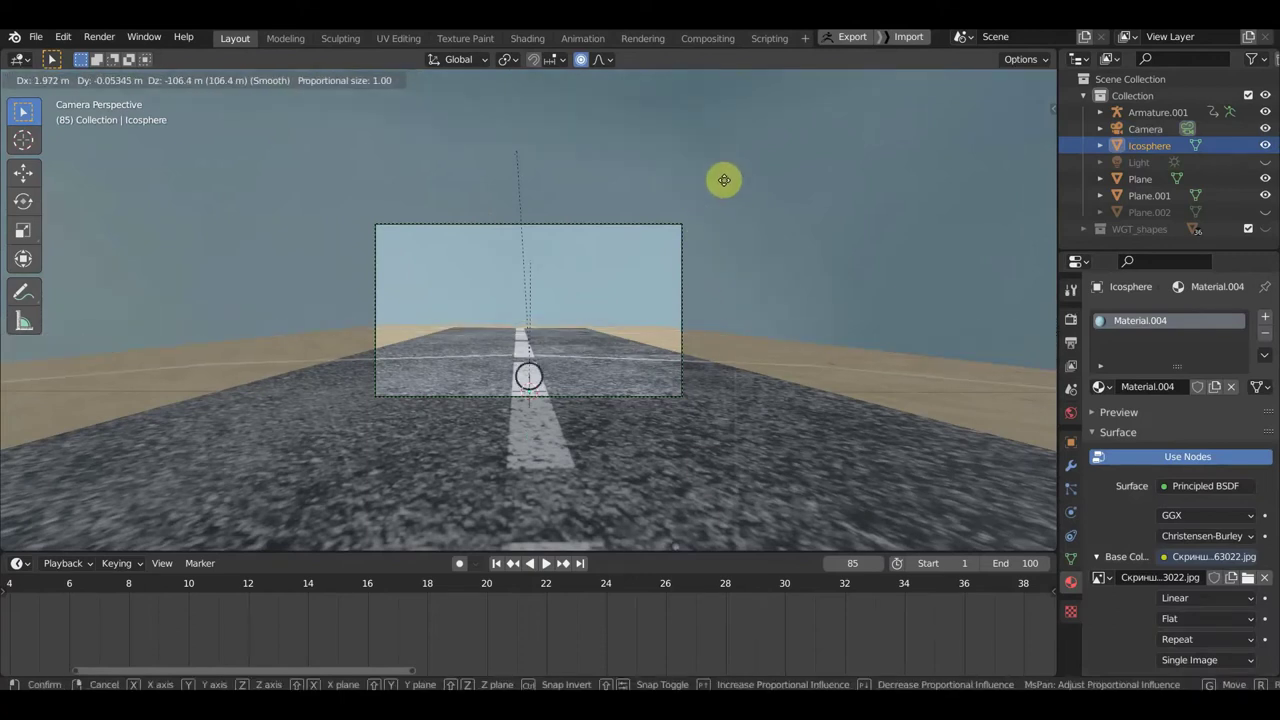
pyautogui.click(760, 473)
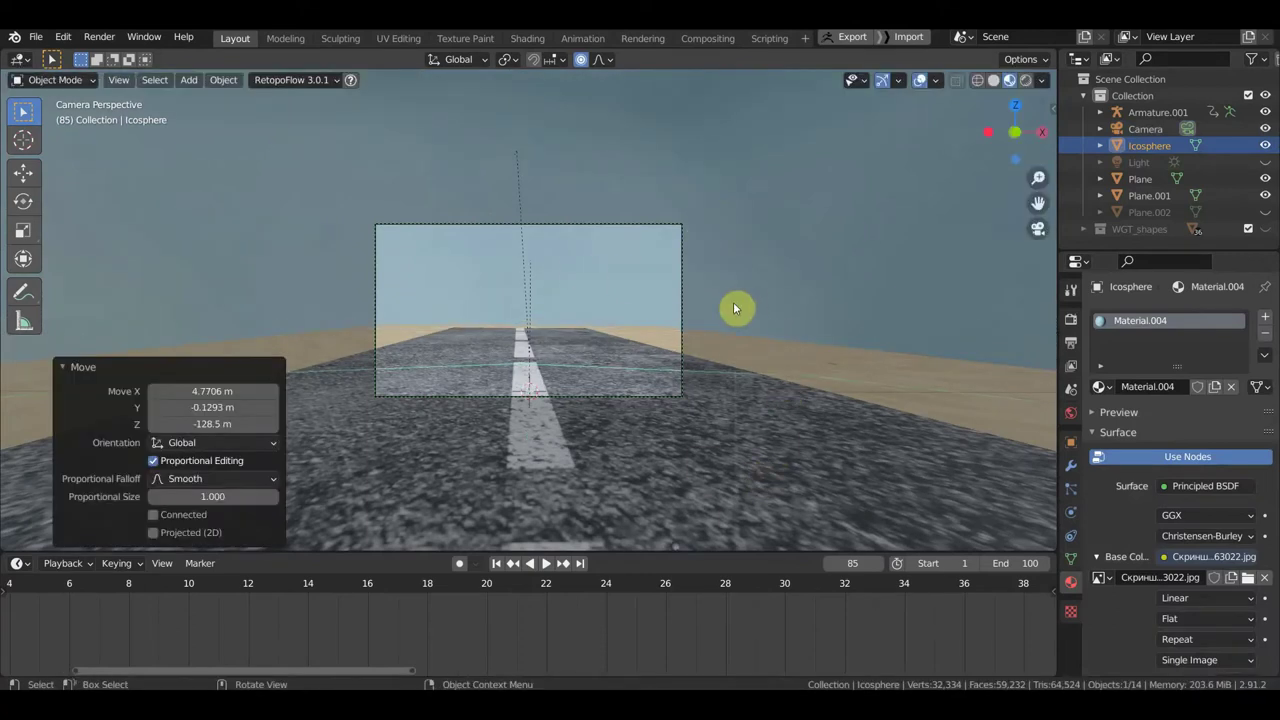
# Step: Select the road Plane and switch to the Transform tool
pyautogui.click(812, 352)
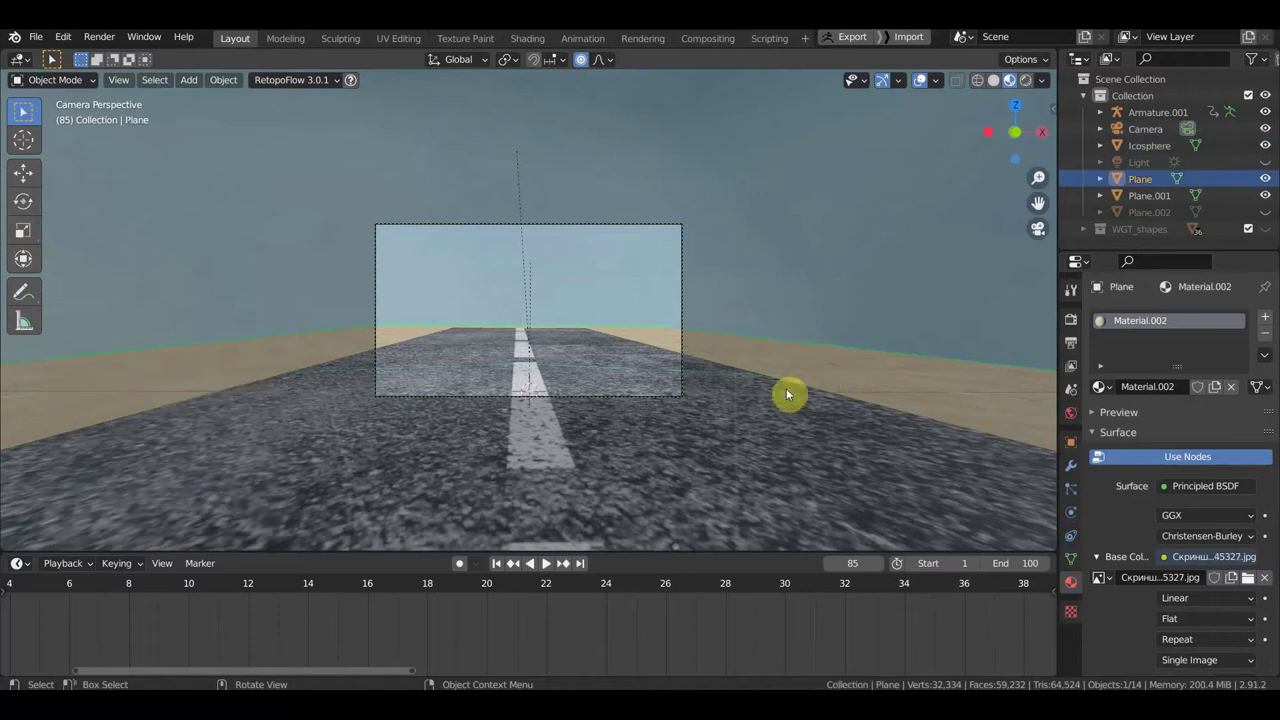
pyautogui.click(23, 258)
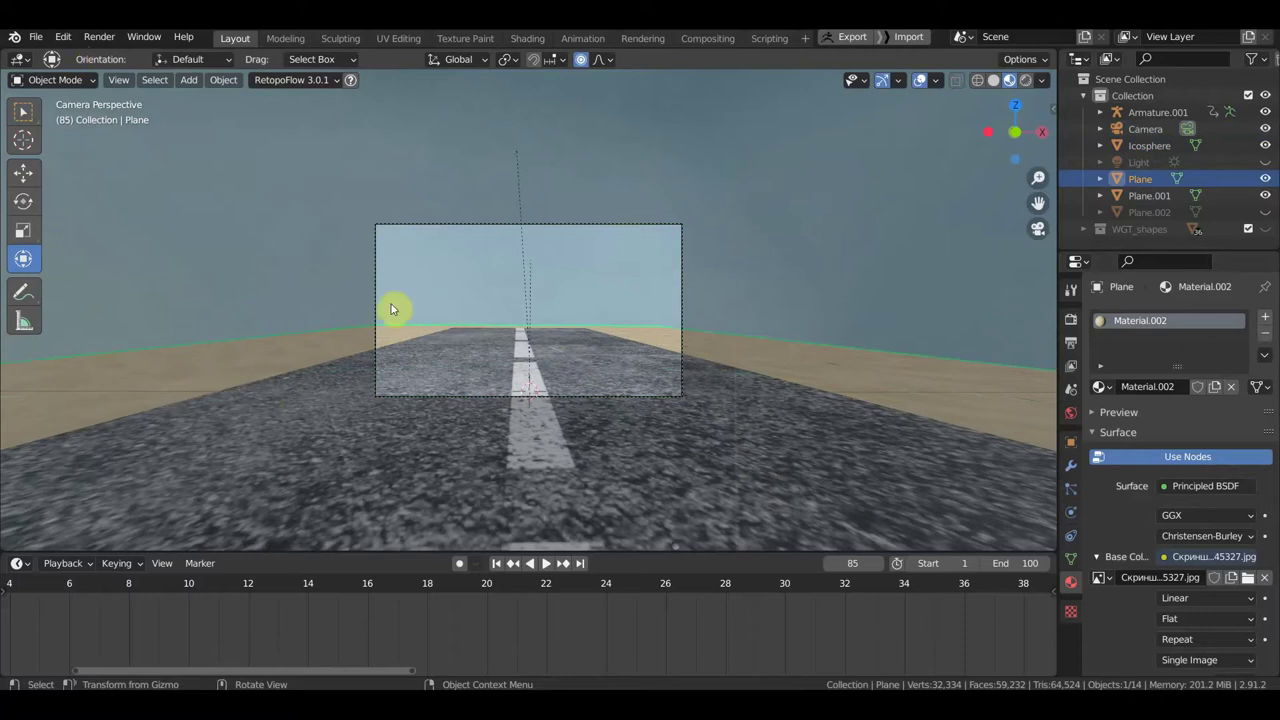
pyautogui.scroll(-3, 385, 316)
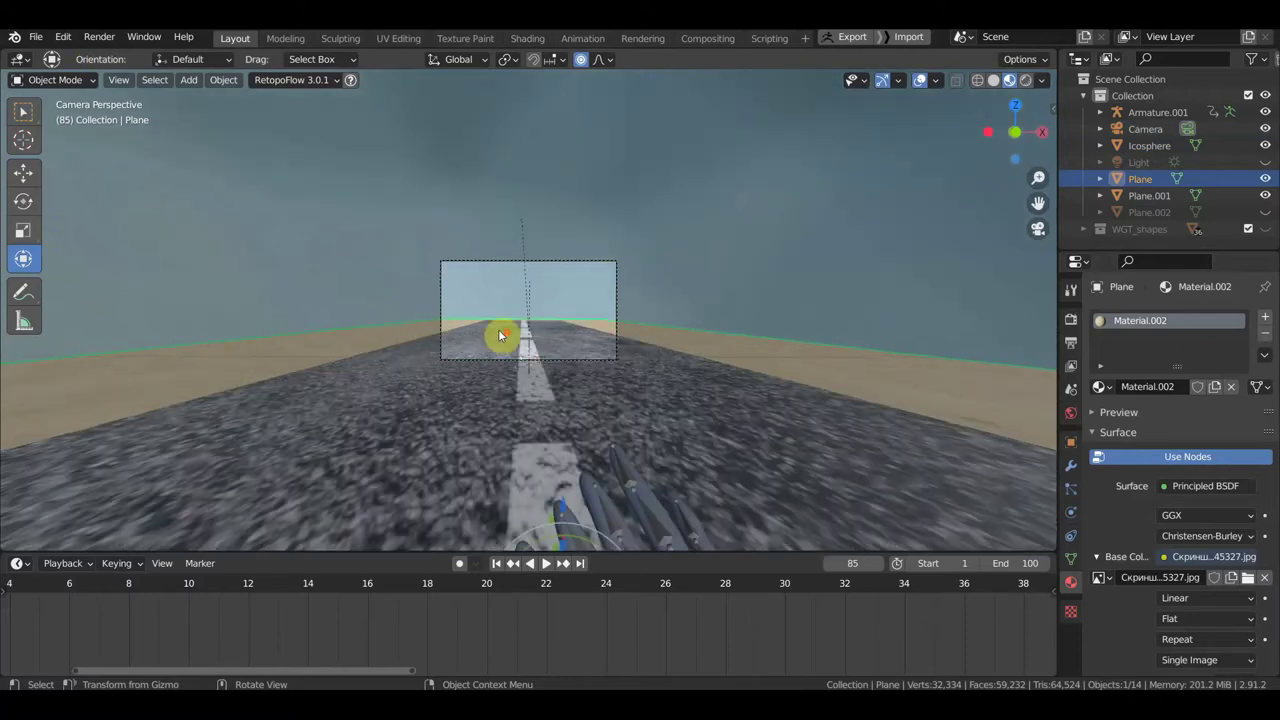
pyautogui.scroll(5, 510, 335)
pyautogui.scroll(-2, 520, 334)
pyautogui.scroll(-3, 520, 334)
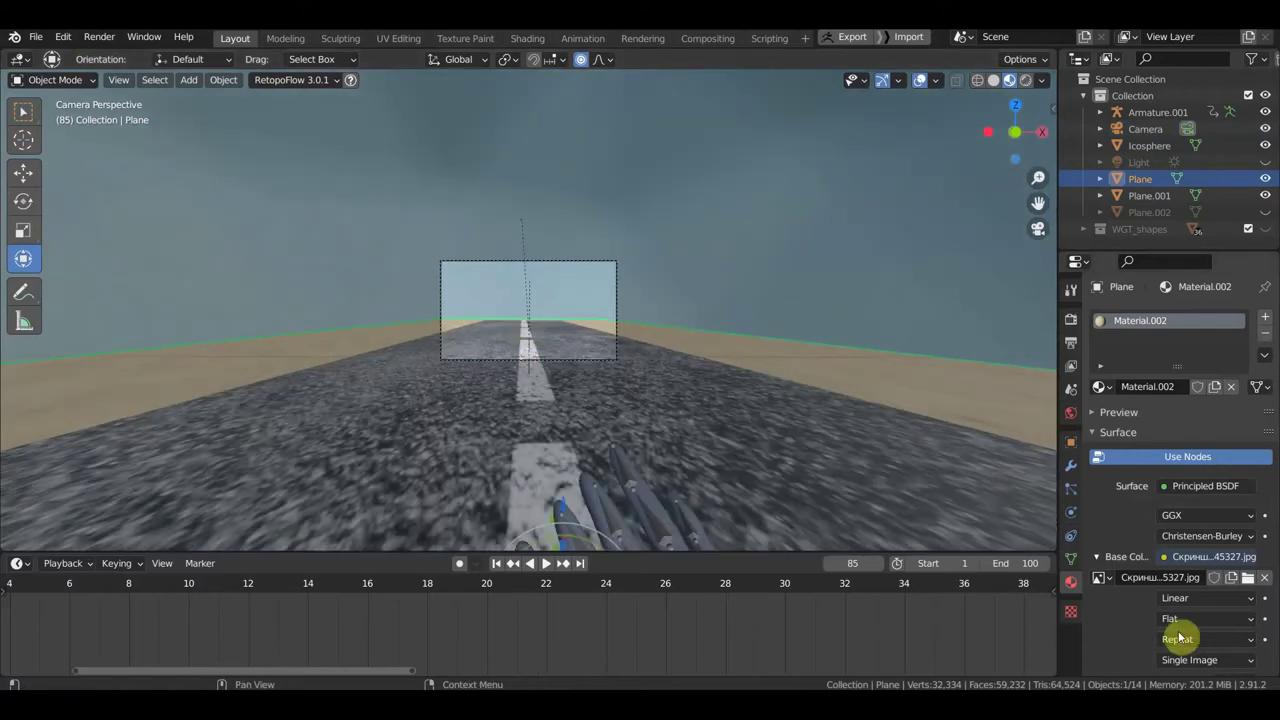
# Step: Swap the plane's image texture for the Desktop's Скриншот 15-04-2021 163032.jpg cloud image
pyautogui.click(1264, 580)
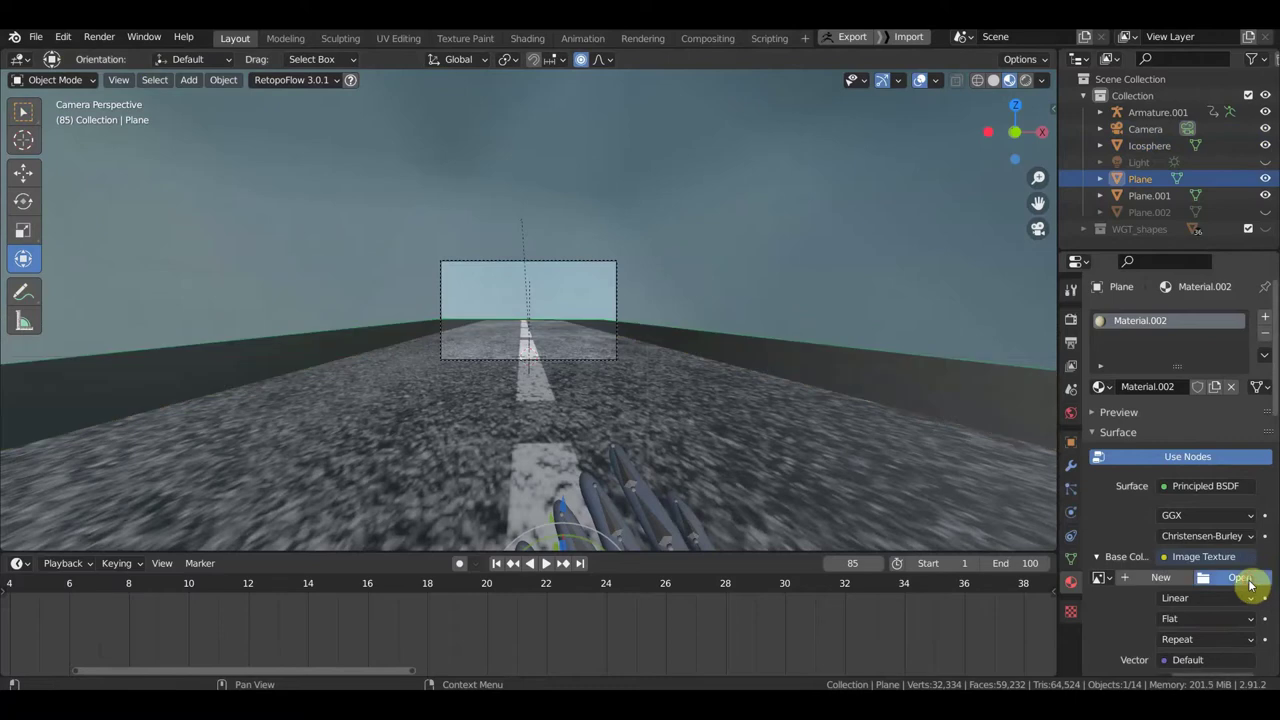
pyautogui.click(1249, 587)
pyautogui.click(249, 342)
pyautogui.click(253, 357)
pyautogui.scroll(-1, 785, 455)
pyautogui.scroll(-1, 785, 455)
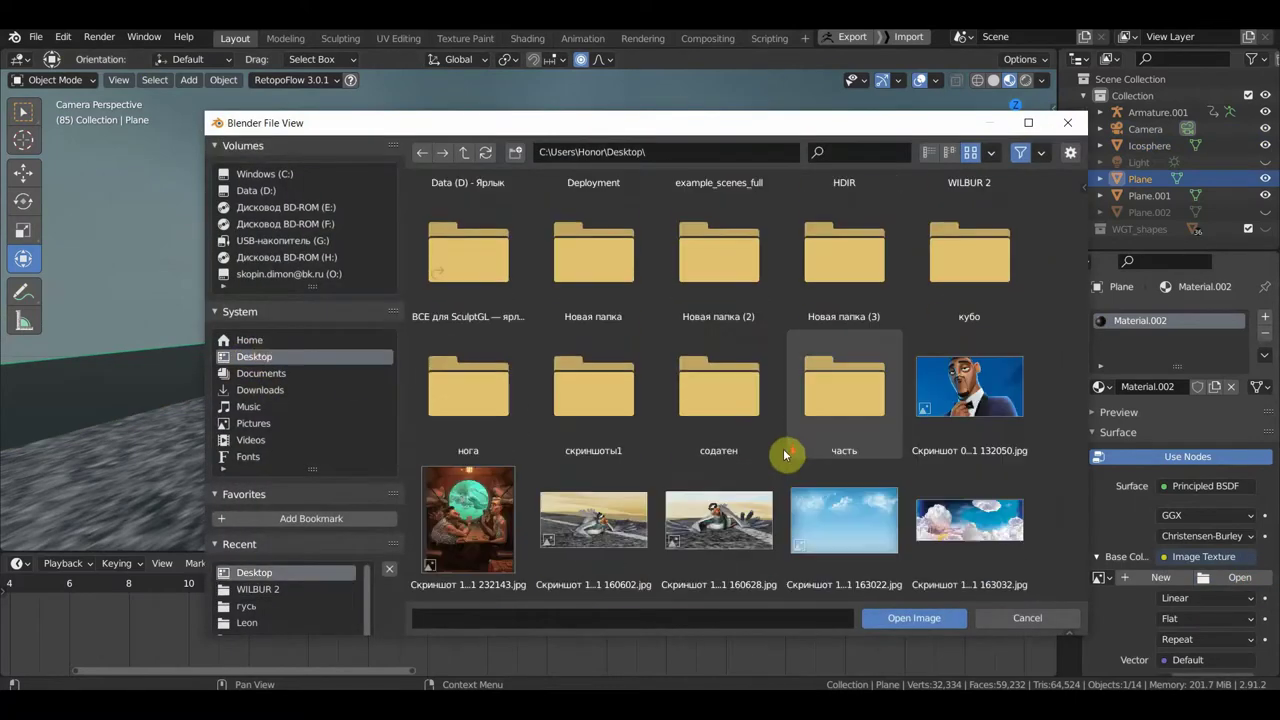
pyautogui.click(965, 520)
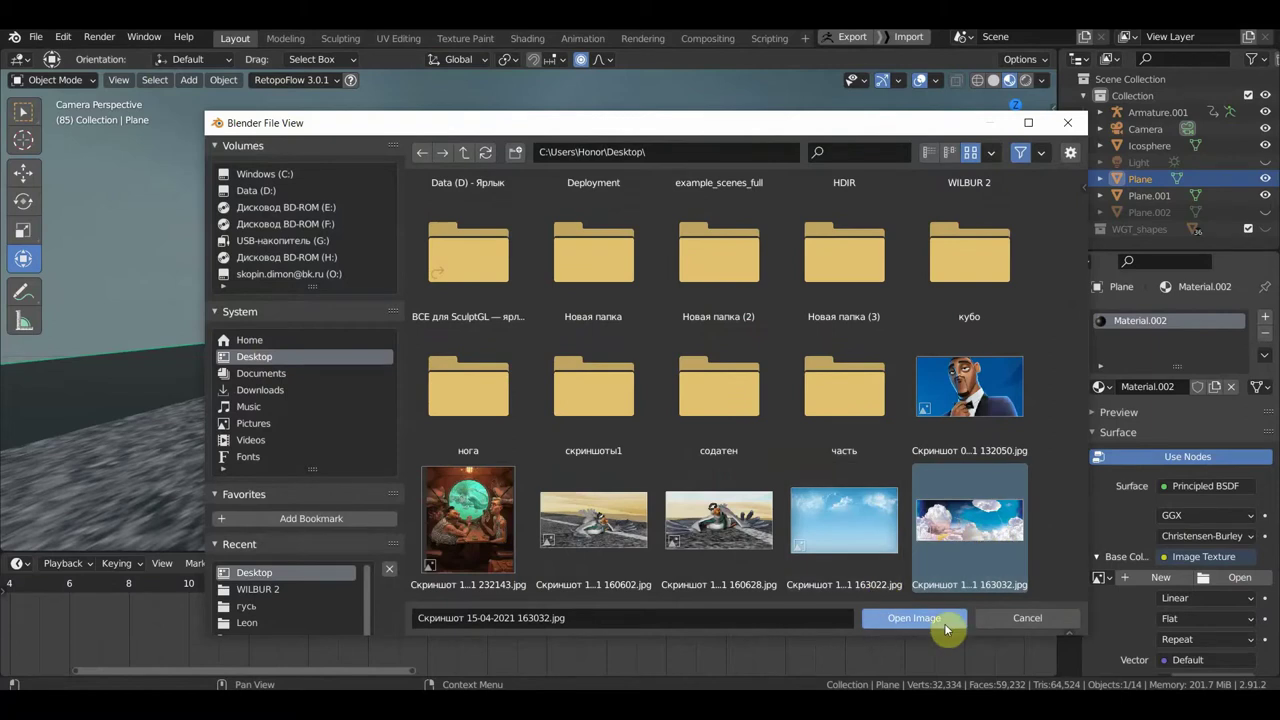
pyautogui.click(914, 619)
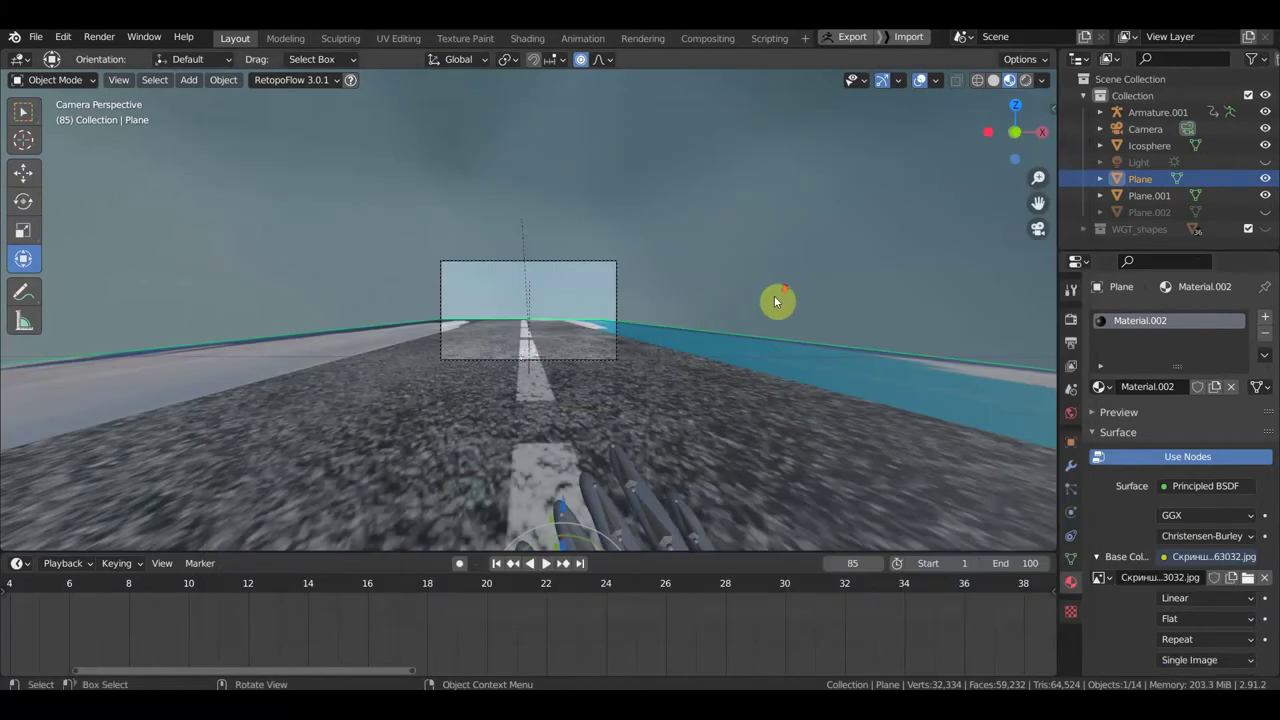
pyautogui.scroll(2, 772, 301)
pyautogui.scroll(-1, 770, 301)
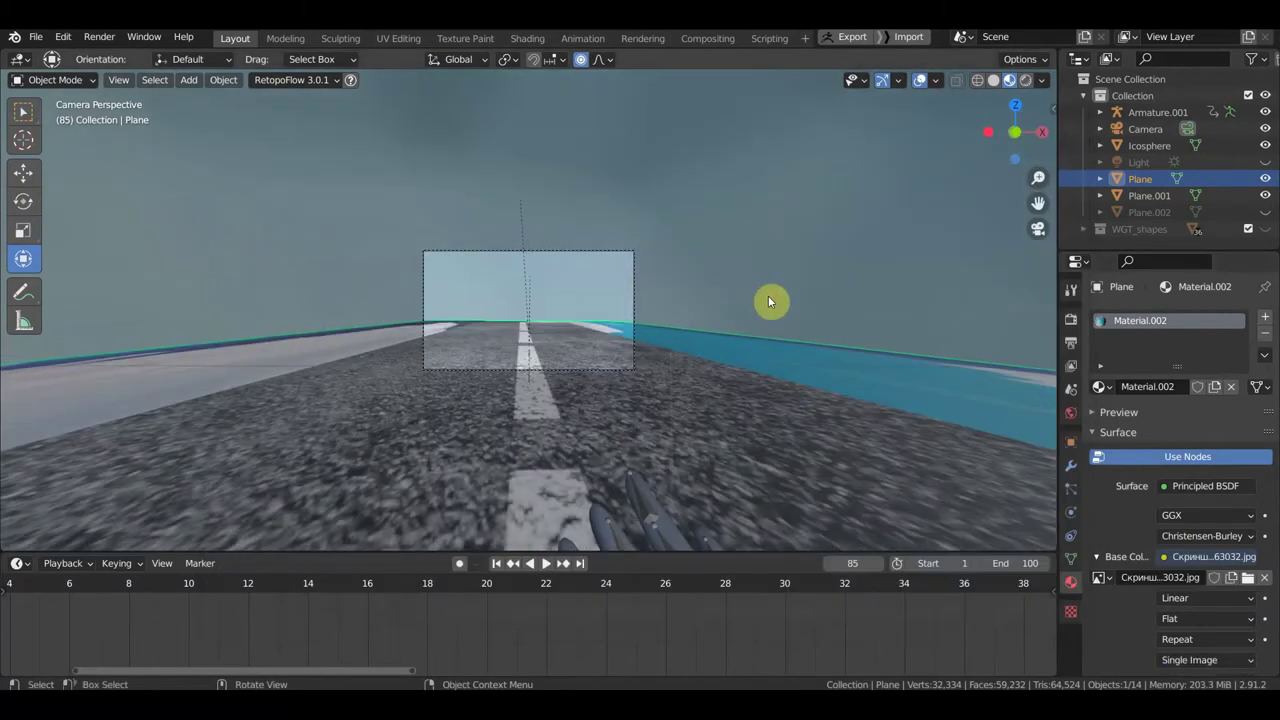
# Step: Select the Icosphere and load the last cloud screenshot as its Base Color image
pyautogui.click(768, 301)
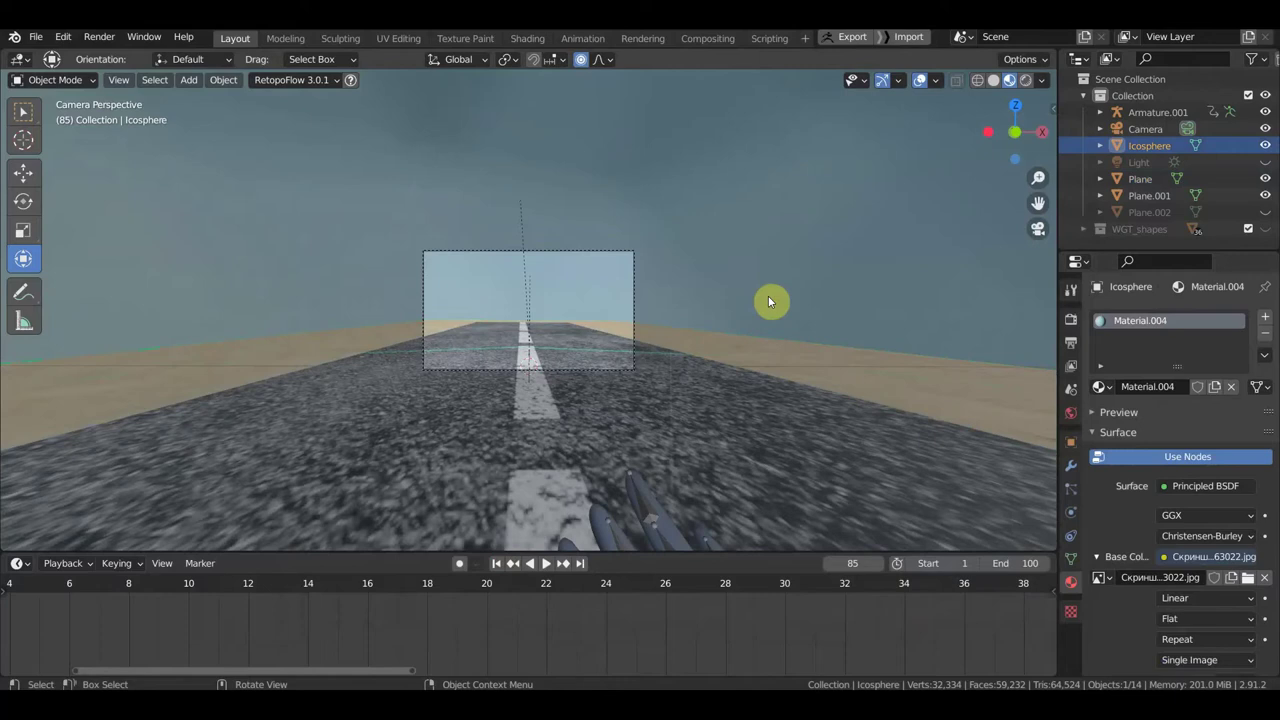
pyautogui.click(1248, 580)
pyautogui.scroll(-2, 702, 452)
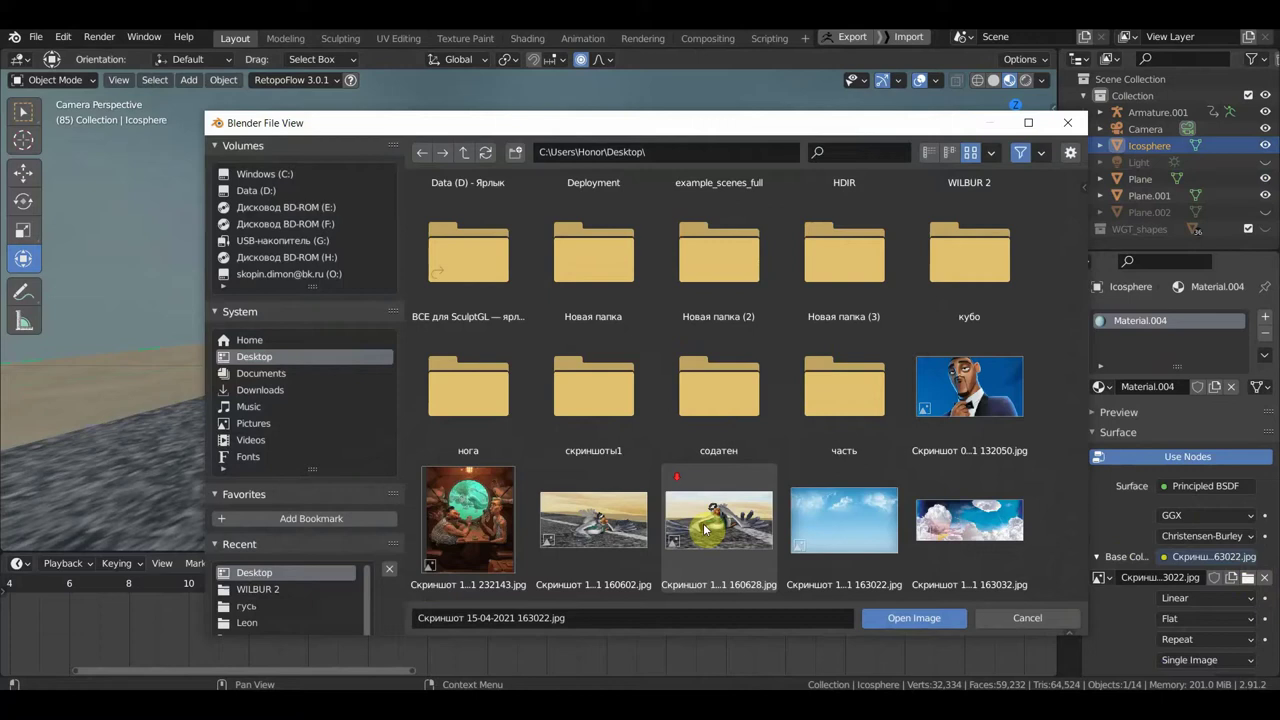
pyautogui.click(955, 523)
pyautogui.click(920, 617)
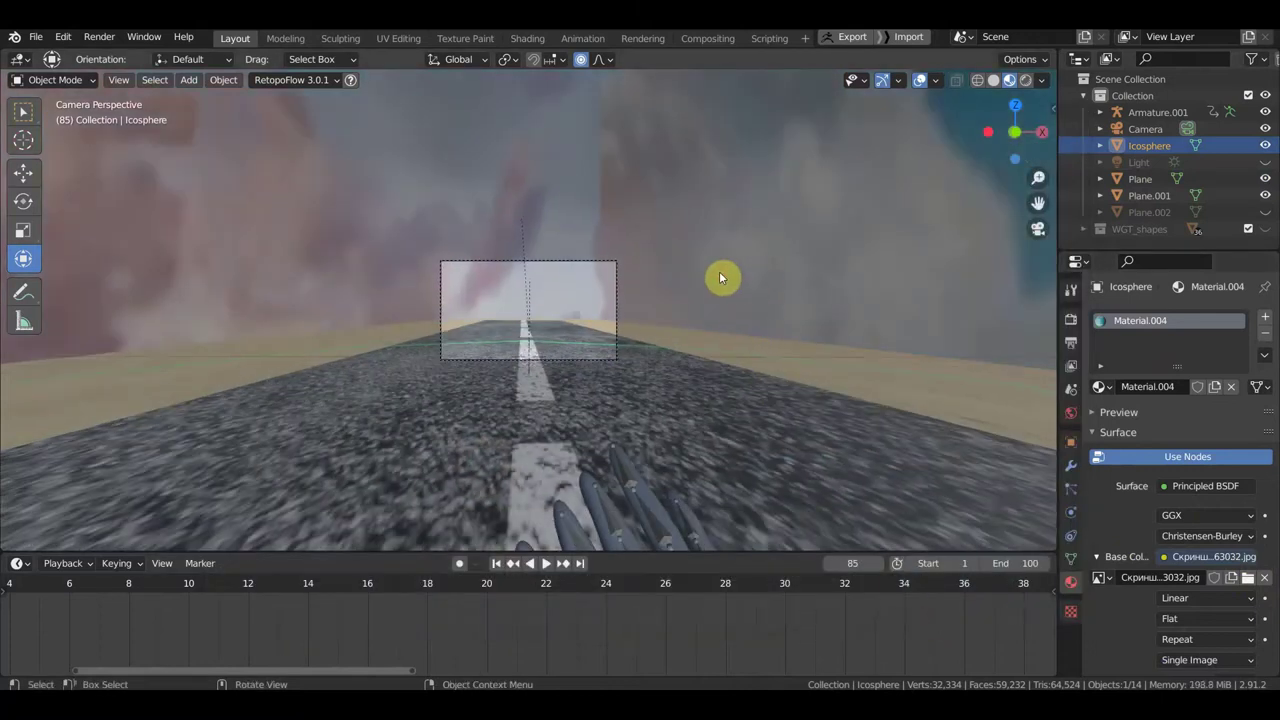
# Step: From top view, rotate the sky dome 76.4° around its vertical axis
pyautogui.press('KP_7')
pyautogui.scroll(-4, 709, 277)
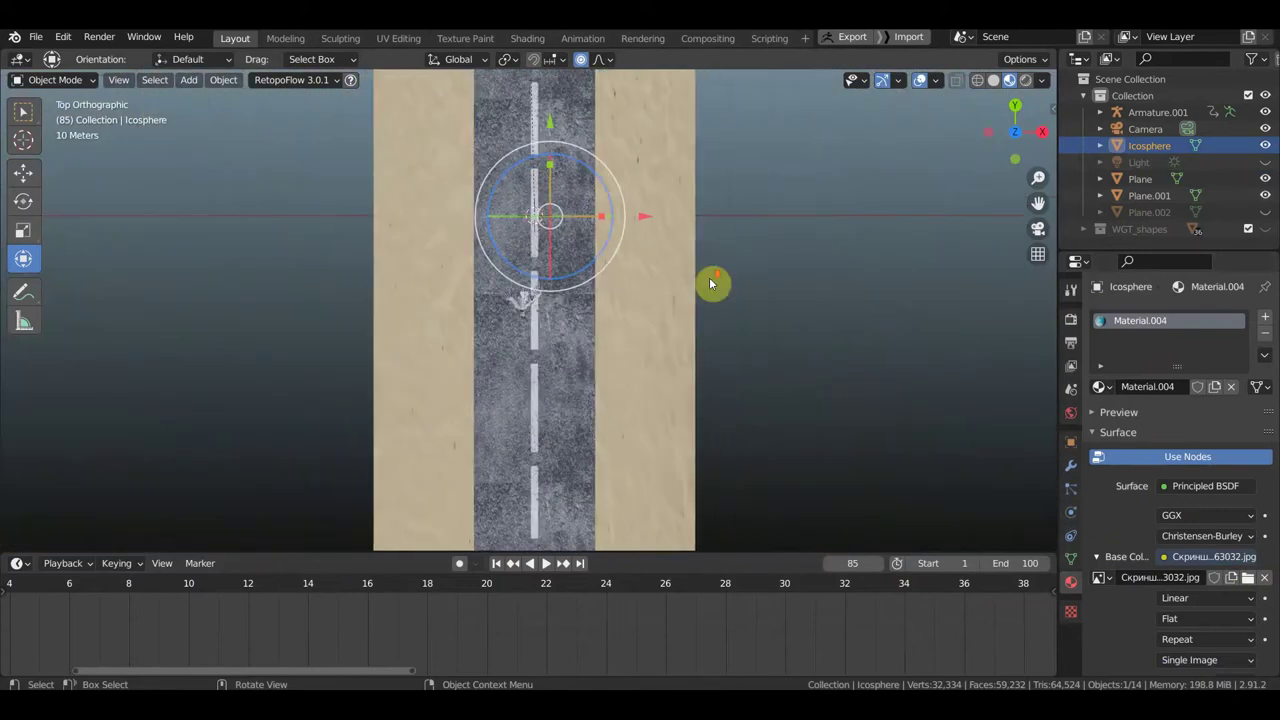
pyautogui.scroll(5, 709, 277)
pyautogui.scroll(1, 806, 257)
pyautogui.scroll(-1, 814, 251)
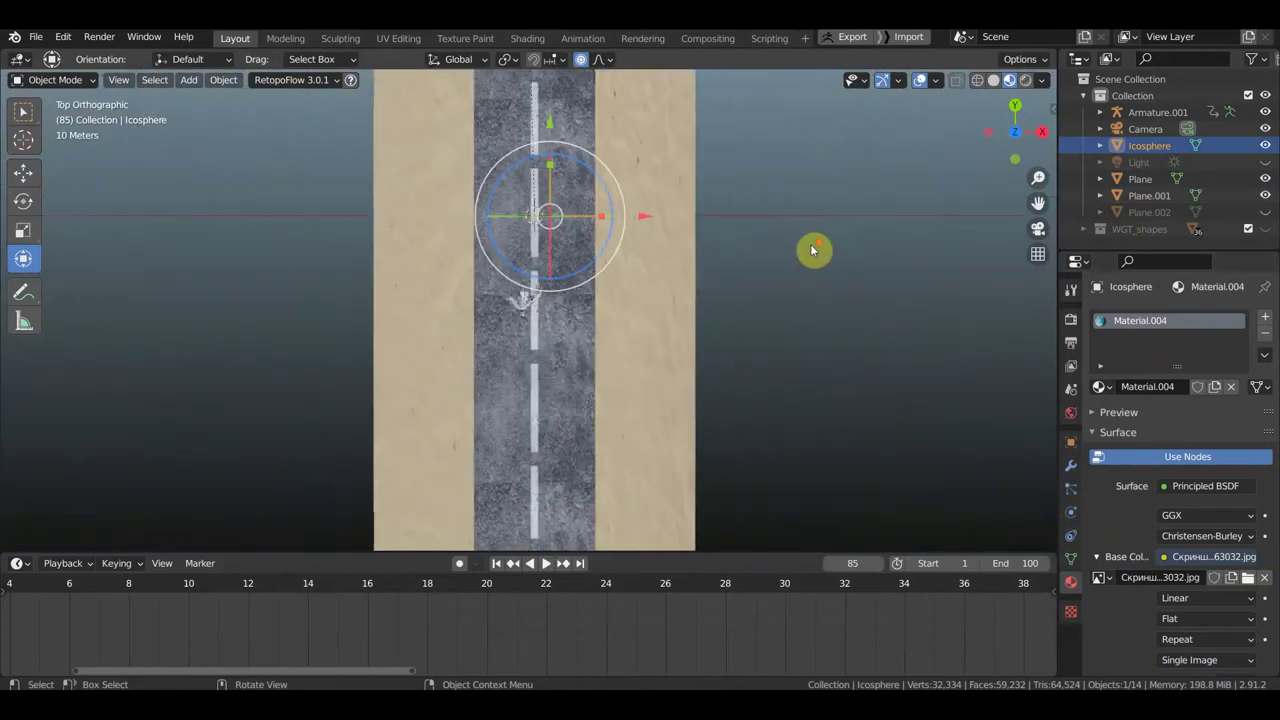
pyautogui.scroll(-8, 801, 258)
pyautogui.scroll(-4, 801, 258)
pyautogui.scroll(-3, 798, 258)
pyautogui.scroll(2, 792, 259)
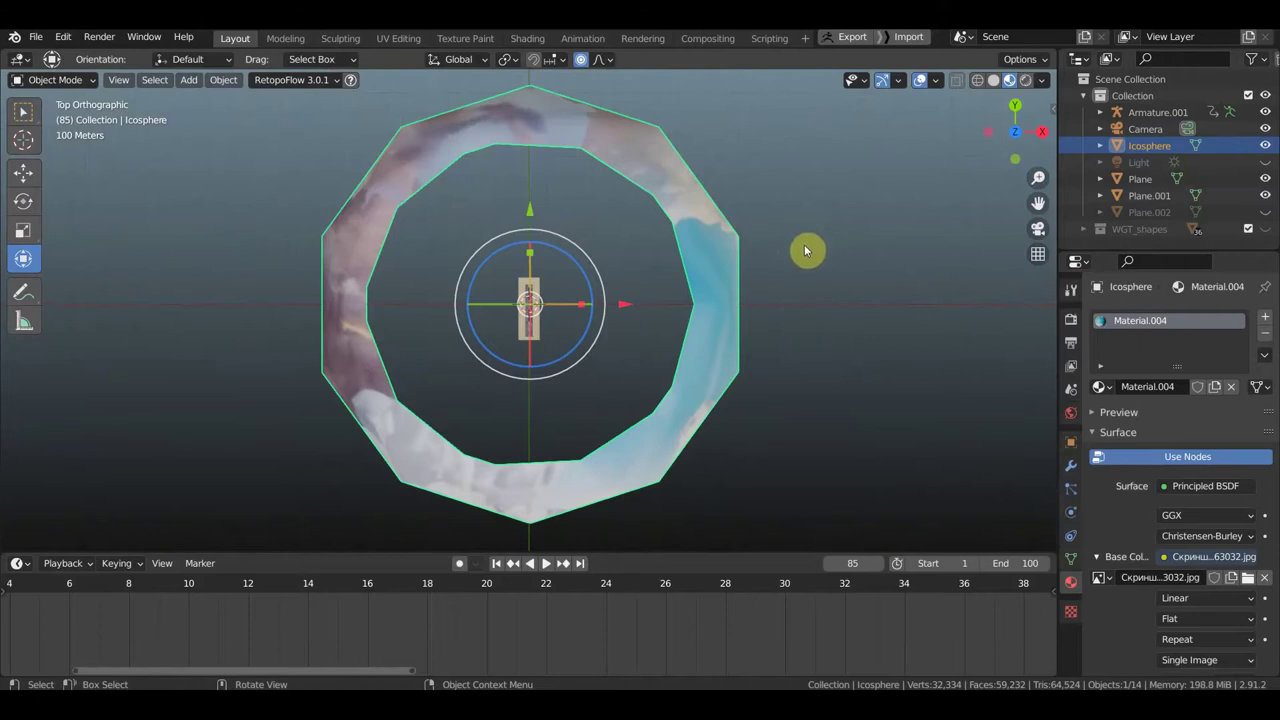
pyautogui.press('r')
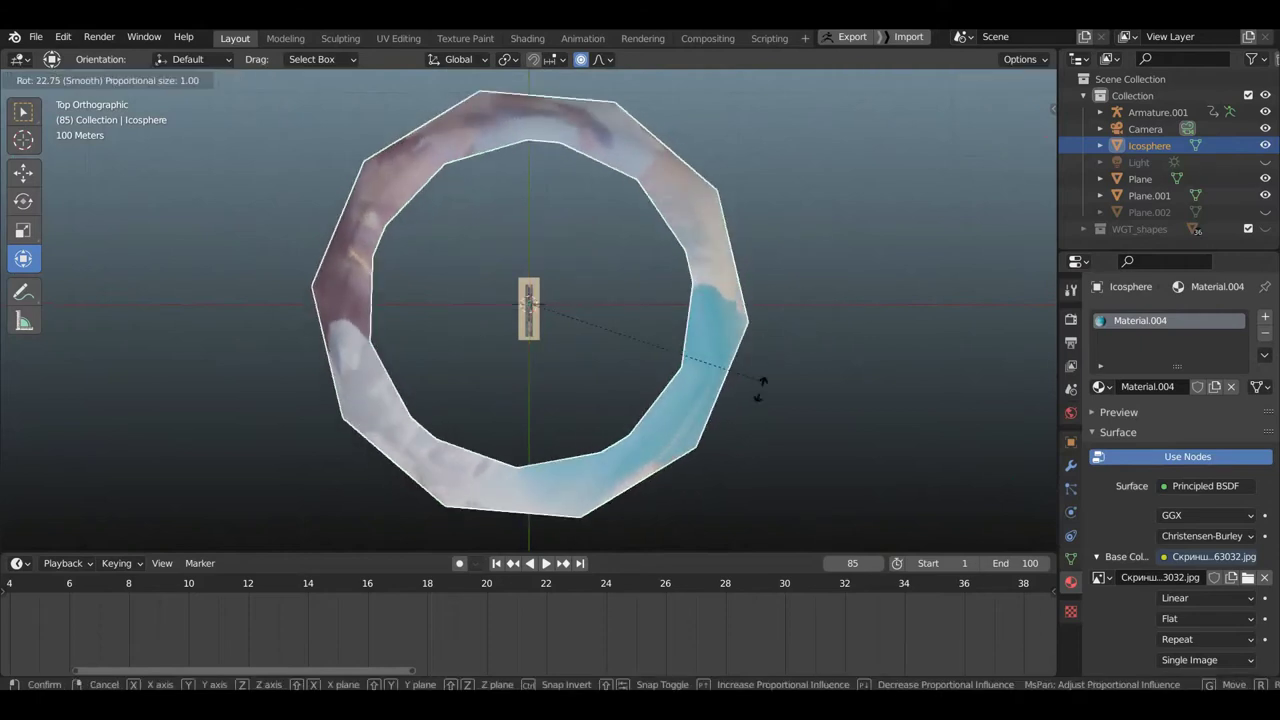
pyautogui.click(571, 449)
# Step: Orbit through front and perspective views, then look through the scene camera
pyautogui.moveTo(686, 334)
pyautogui.mouseDown(button='middle')
pyautogui.moveTo(706, 196)
pyautogui.moveTo(675, 218)
pyautogui.mouseUp(button='middle')
pyautogui.press('KP_1')
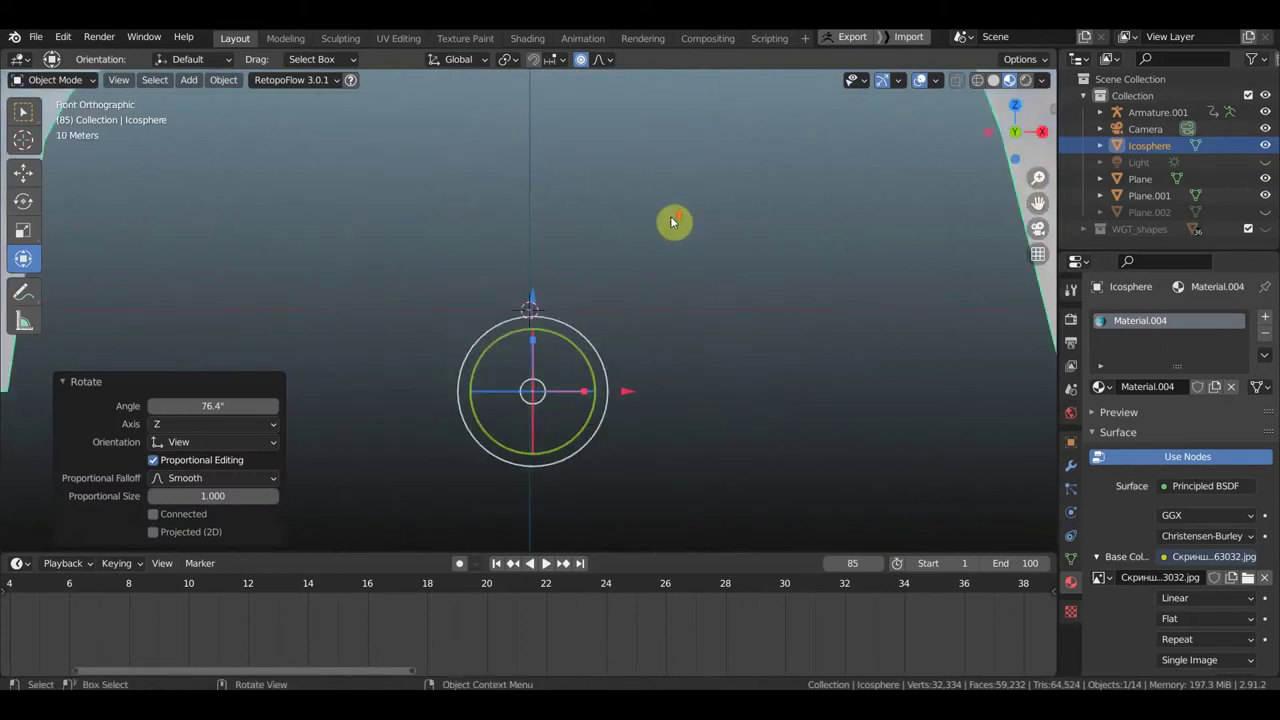
pyautogui.scroll(3, 670, 216)
pyautogui.scroll(-2, 670, 216)
pyautogui.moveTo(674, 223)
pyautogui.mouseDown(button='middle')
pyautogui.moveTo(734, 243)
pyautogui.moveTo(691, 238)
pyautogui.mouseUp(button='middle')
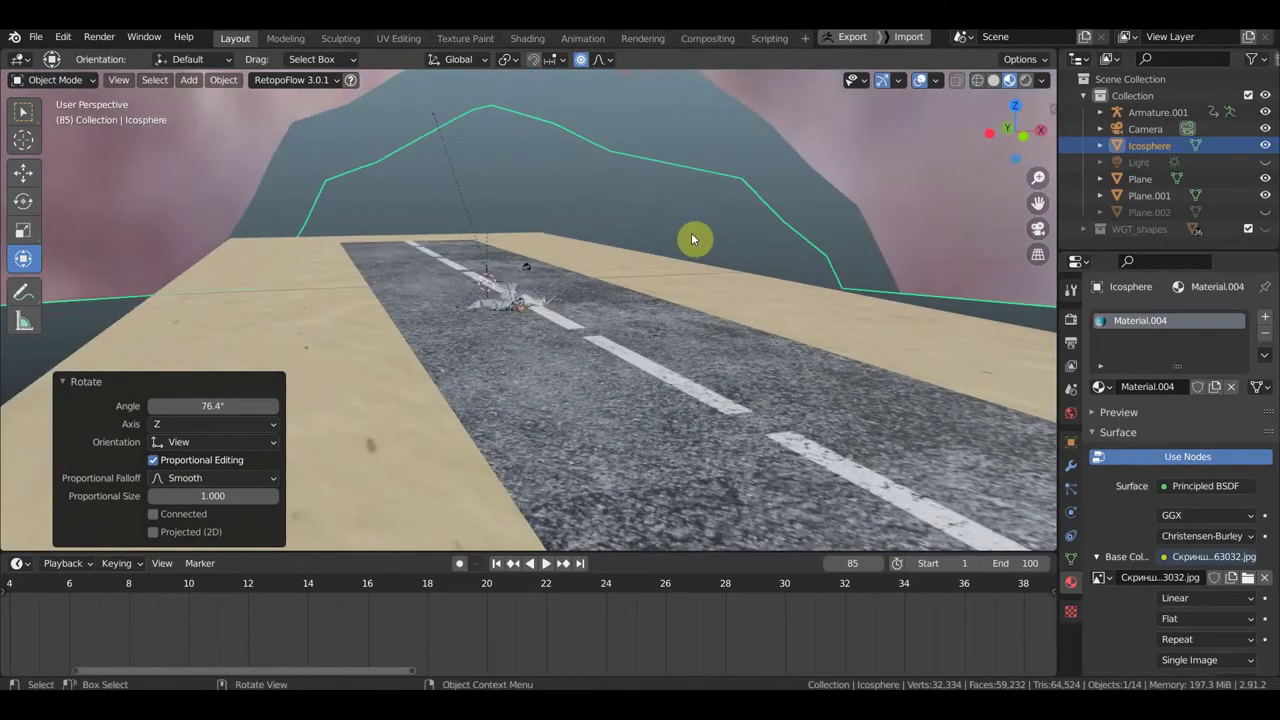
pyautogui.press('KP_0')
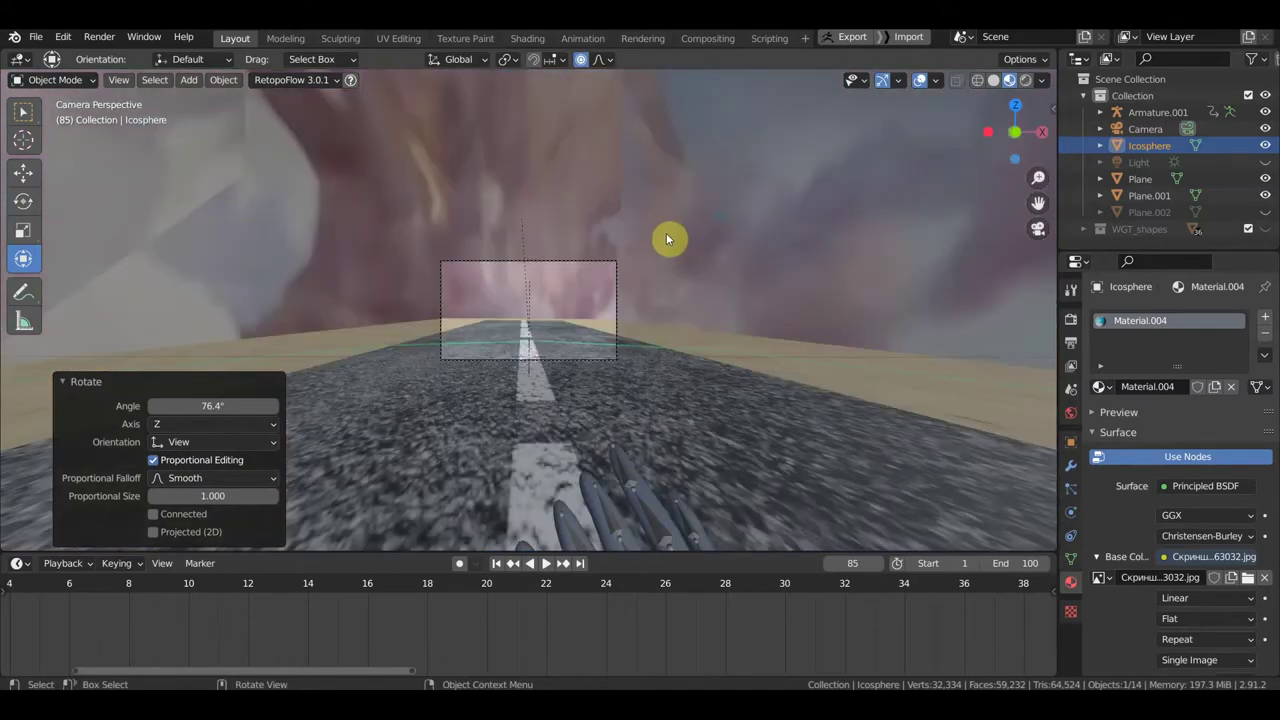
pyautogui.scroll(3, 676, 240)
pyautogui.scroll(1, 676, 240)
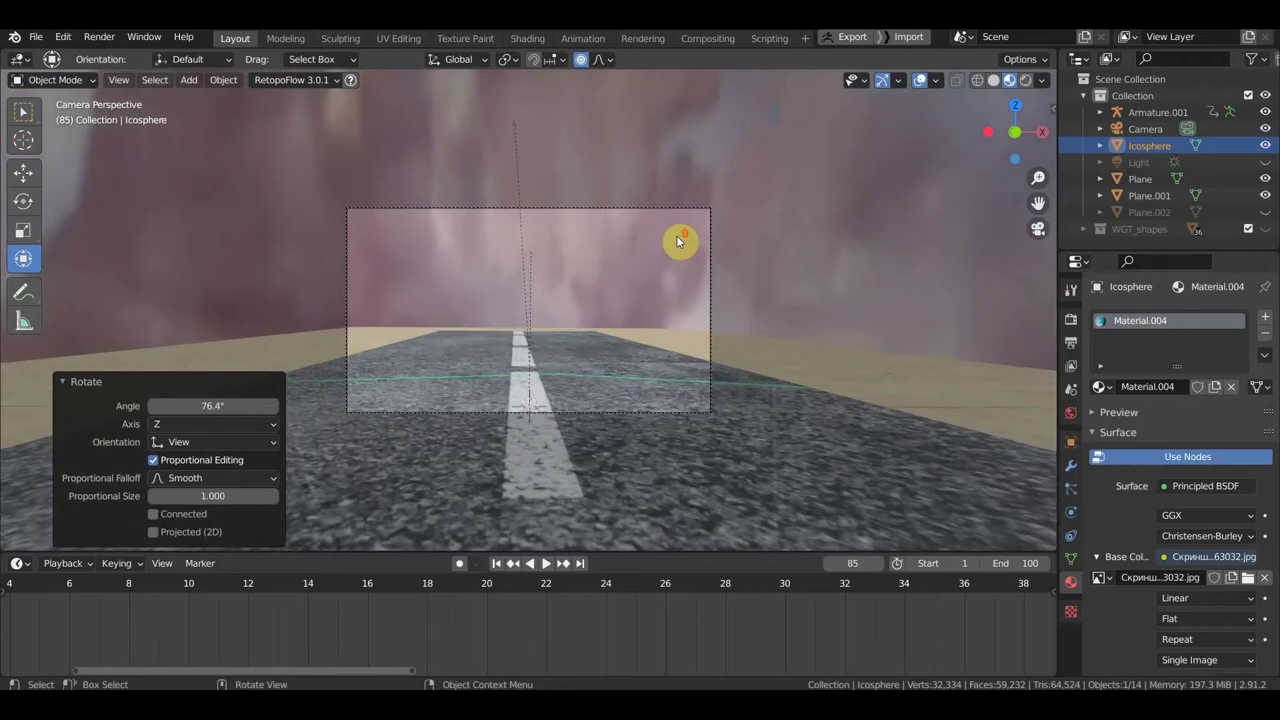
pyautogui.scroll(-3, 676, 240)
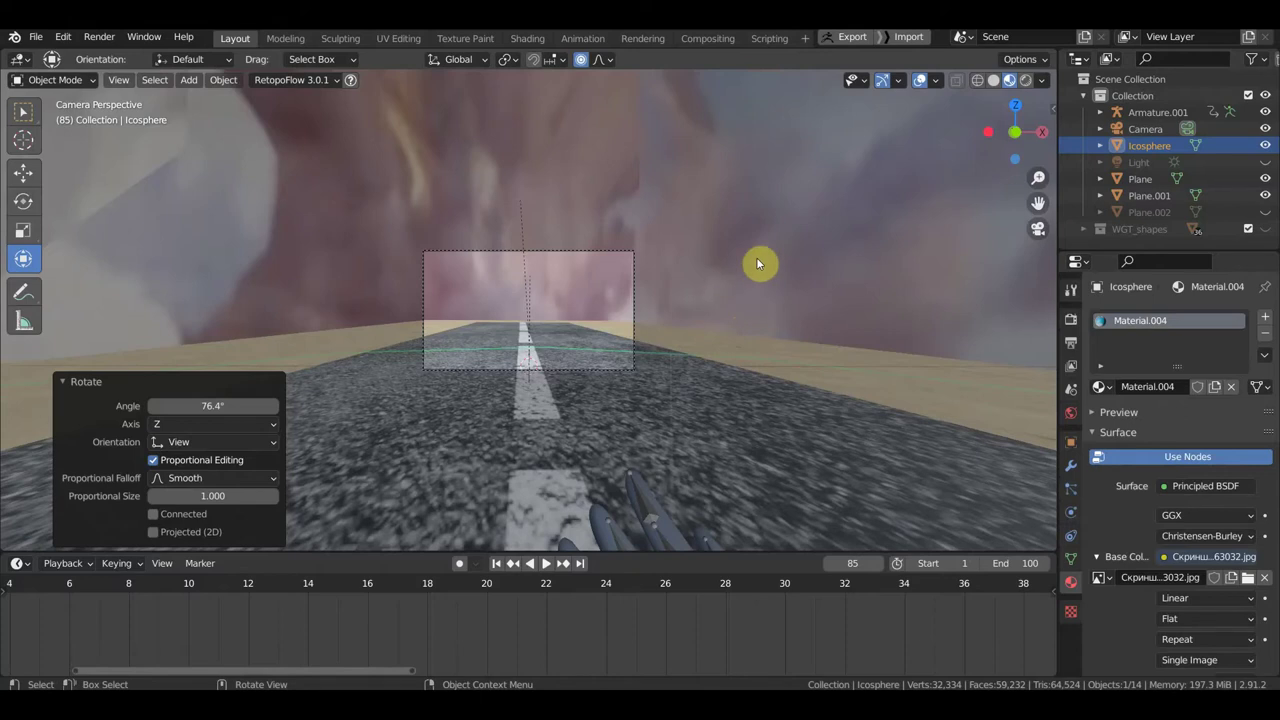
# Step: In top view, rotate the sky dome further to 176° about Z
pyautogui.press('KP_7')
pyautogui.scroll(-8, 755, 272)
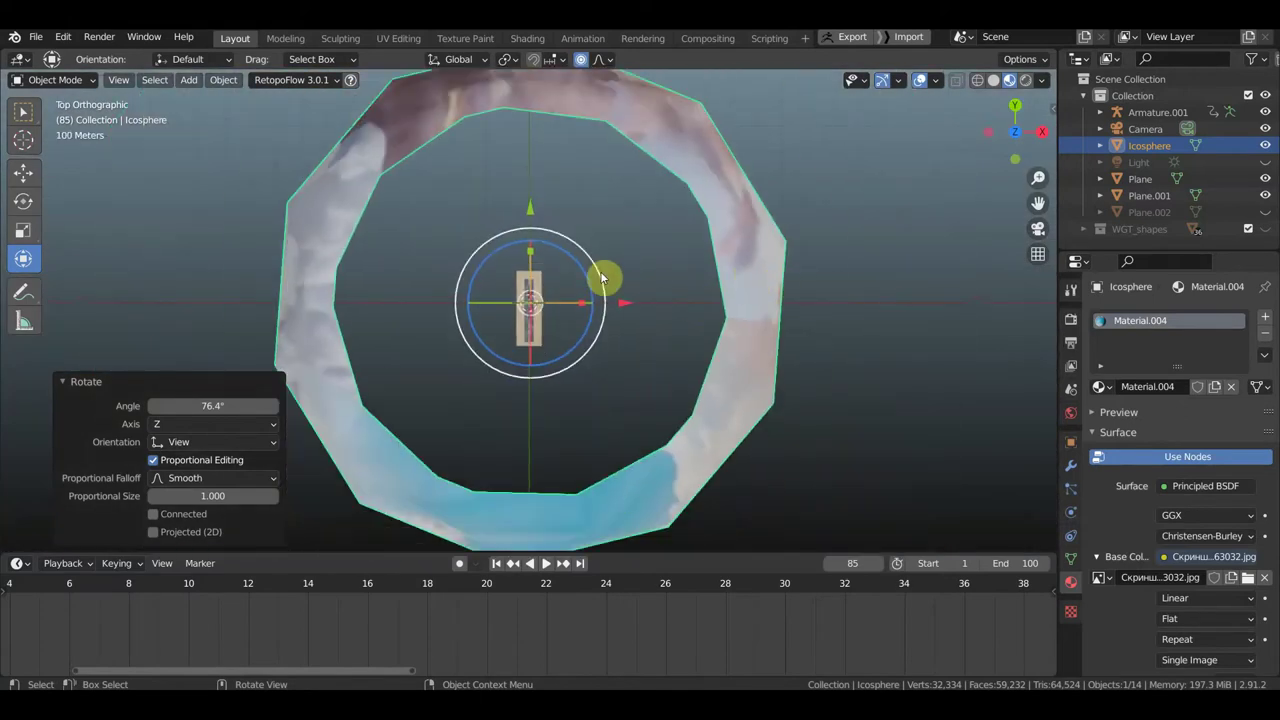
pyautogui.moveTo(600, 276)
pyautogui.mouseDown()
pyautogui.moveTo(529, 382)
pyautogui.moveTo(376, 380)
pyautogui.moveTo(451, 311)
pyautogui.mouseUp()
pyautogui.scroll(6, 451, 311)
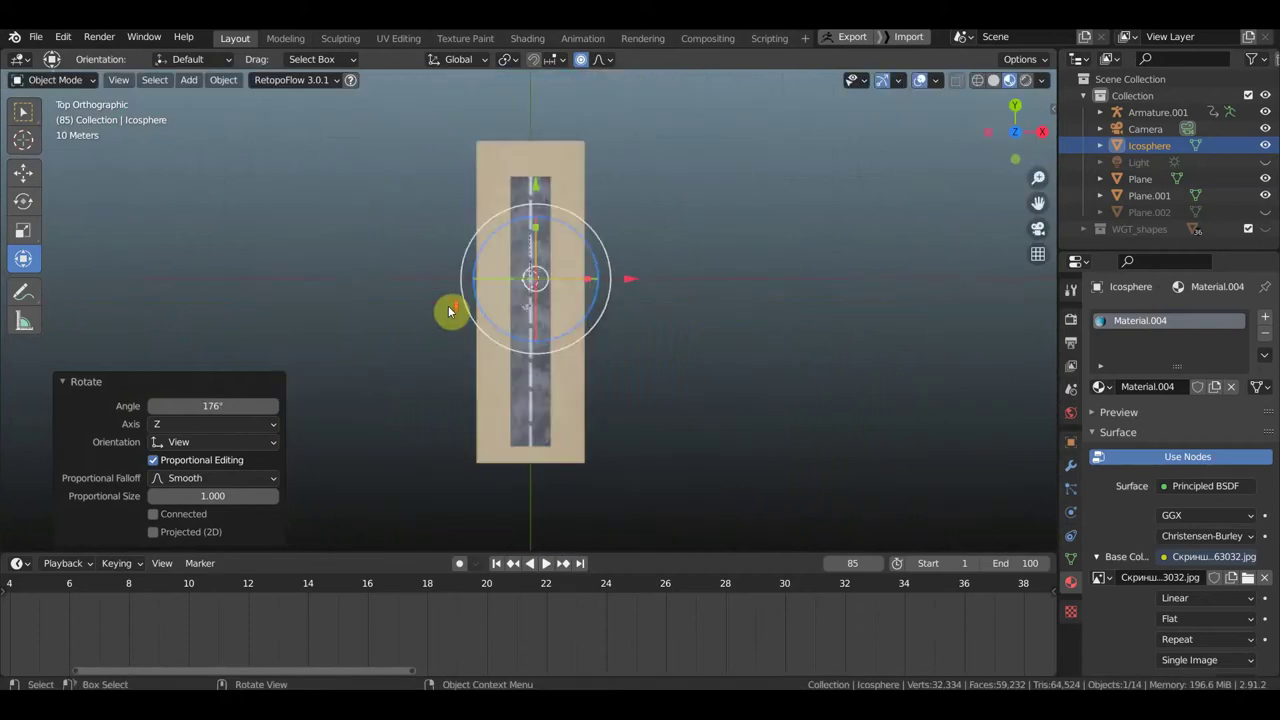
pyautogui.scroll(2, 466, 309)
# Step: Return to camera view and select the Camera, briefly selecting Armature.001 in between
pyautogui.moveTo(466, 309)
pyautogui.mouseDown(button='middle')
pyautogui.moveTo(526, 117)
pyautogui.moveTo(503, 157)
pyautogui.mouseUp(button='middle')
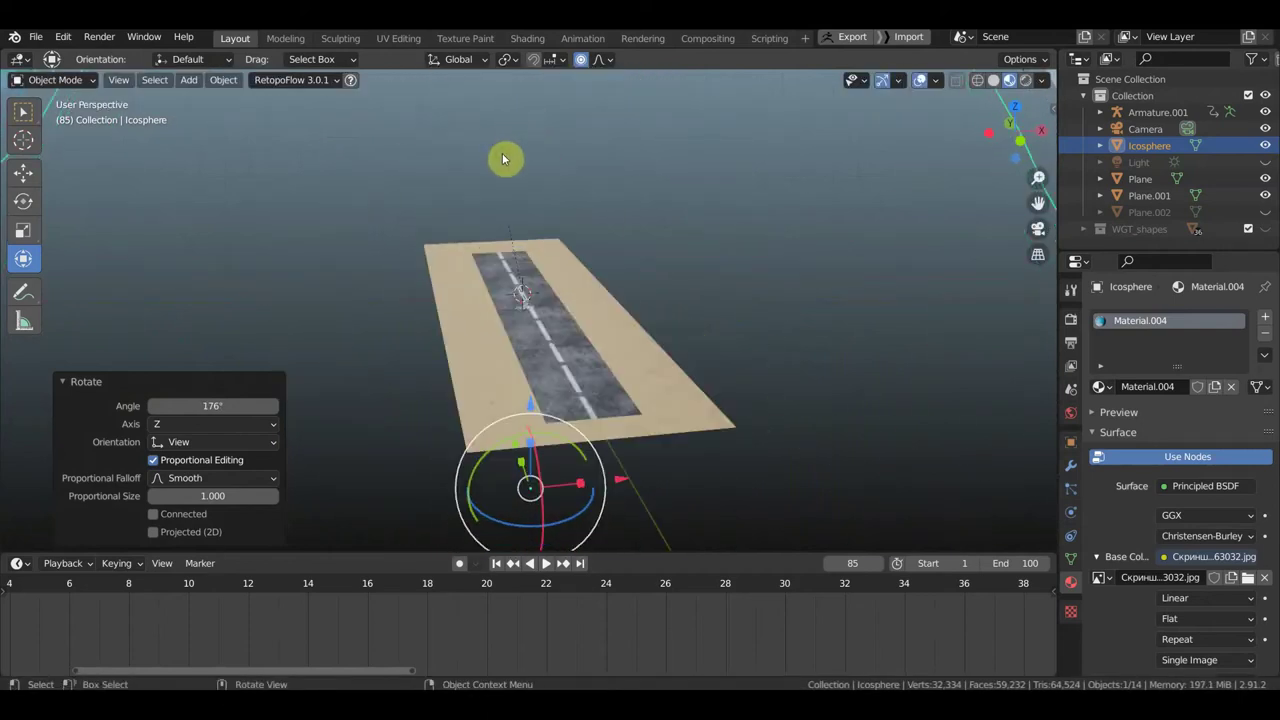
pyautogui.press('KP_0')
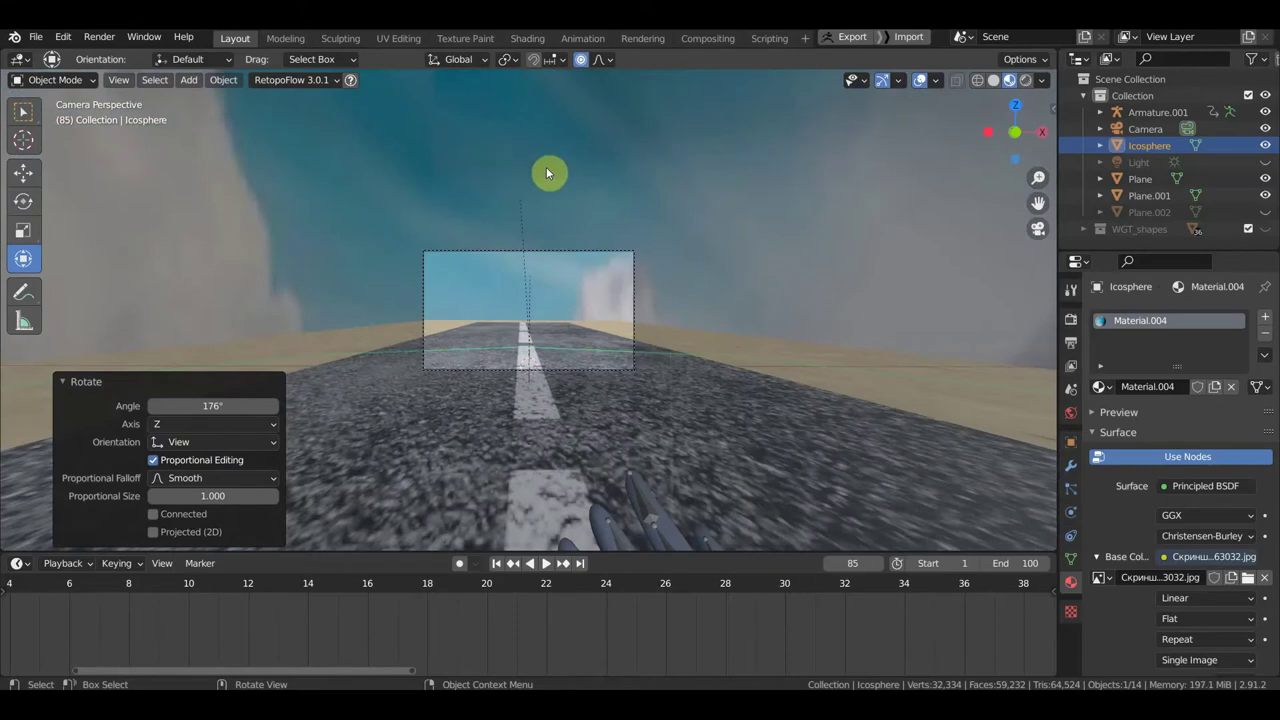
pyautogui.click(631, 267)
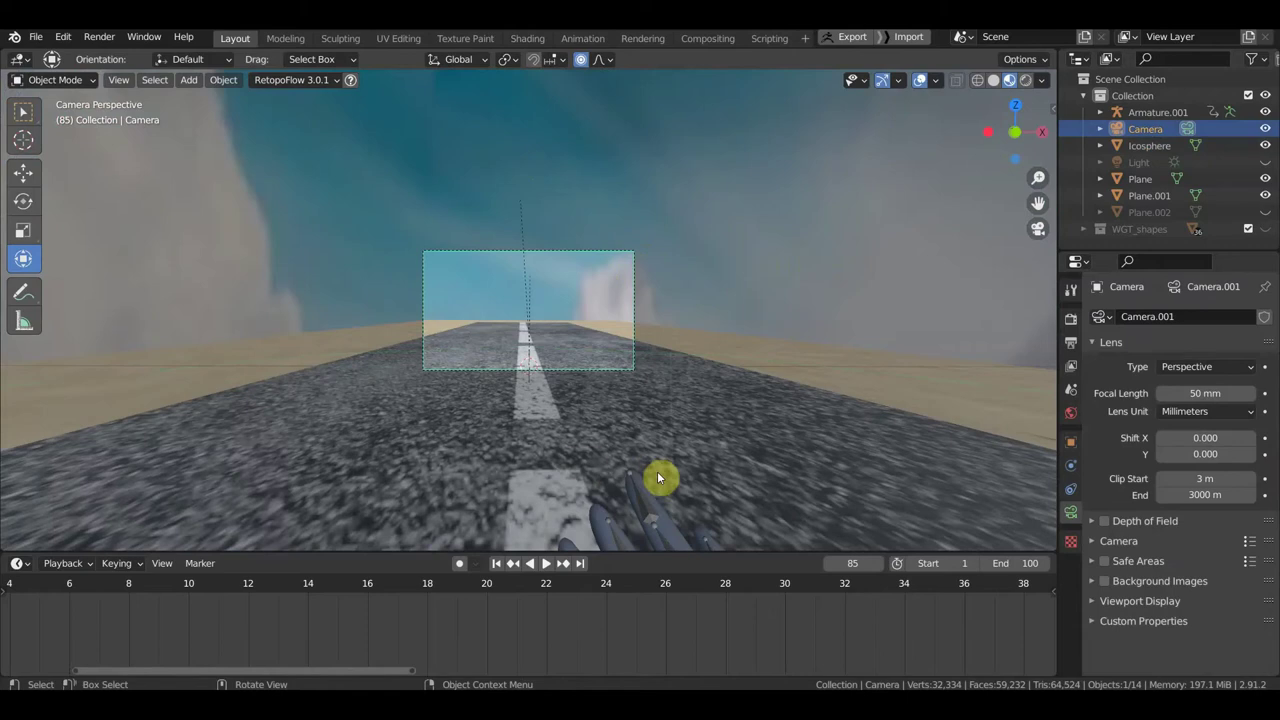
pyautogui.click(642, 512)
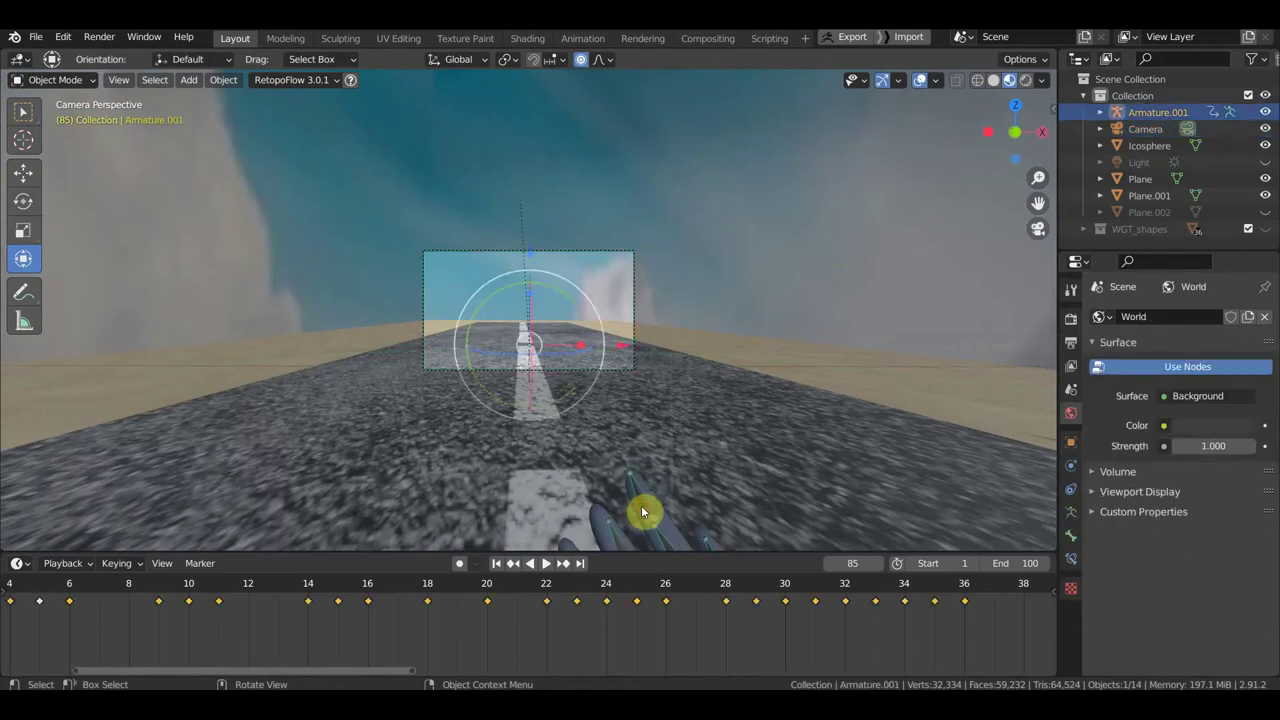
pyautogui.click(632, 313)
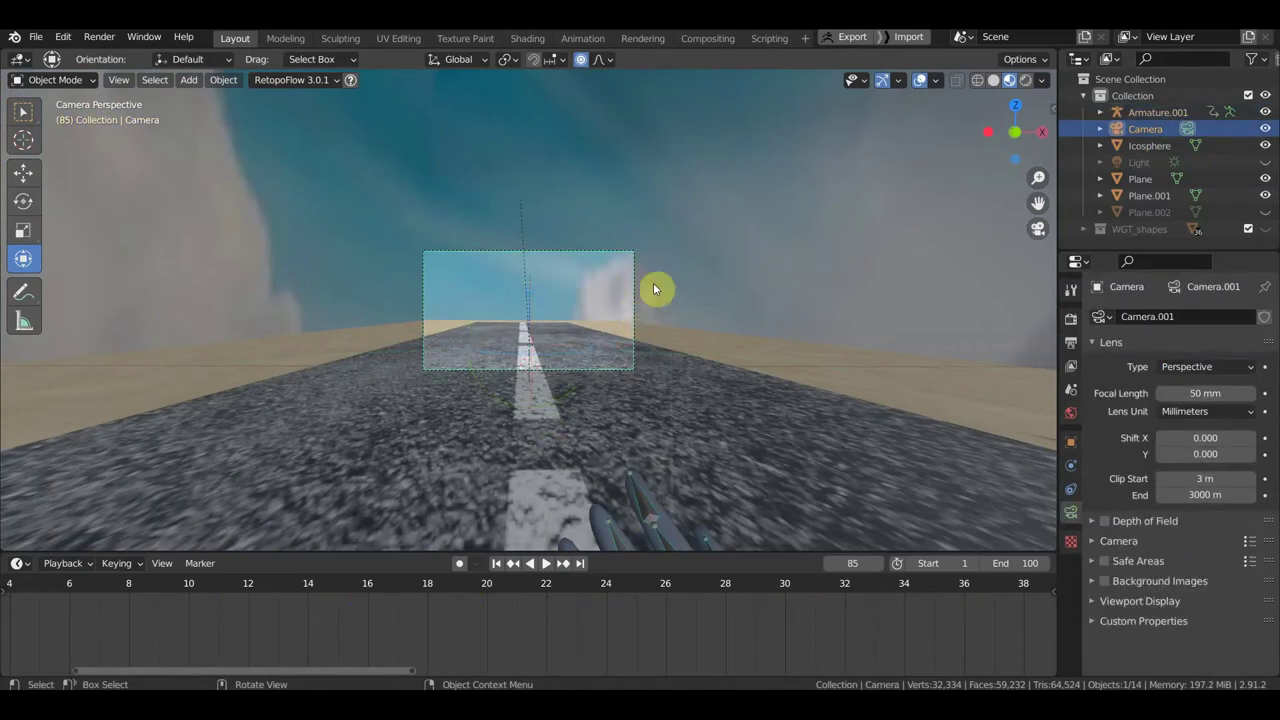
pyautogui.click(72, 80)
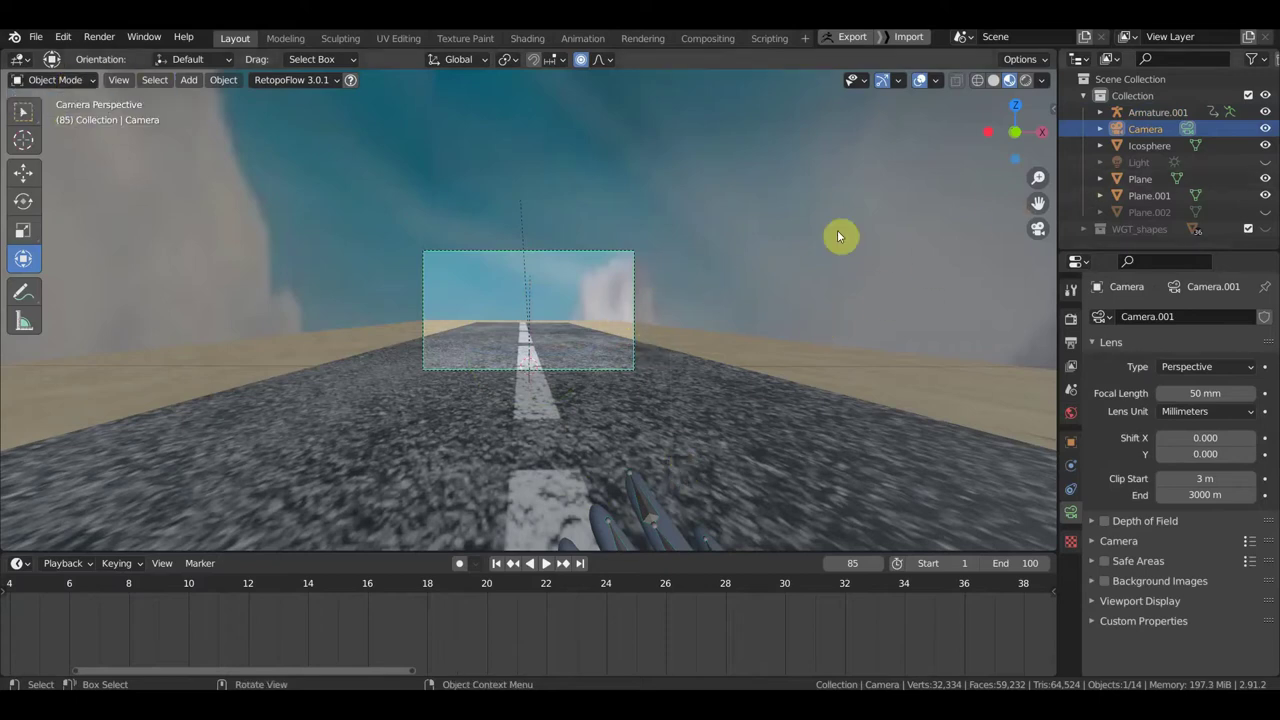
pyautogui.moveTo(991, 194); pyautogui.dragTo(757, 288, button='middle')
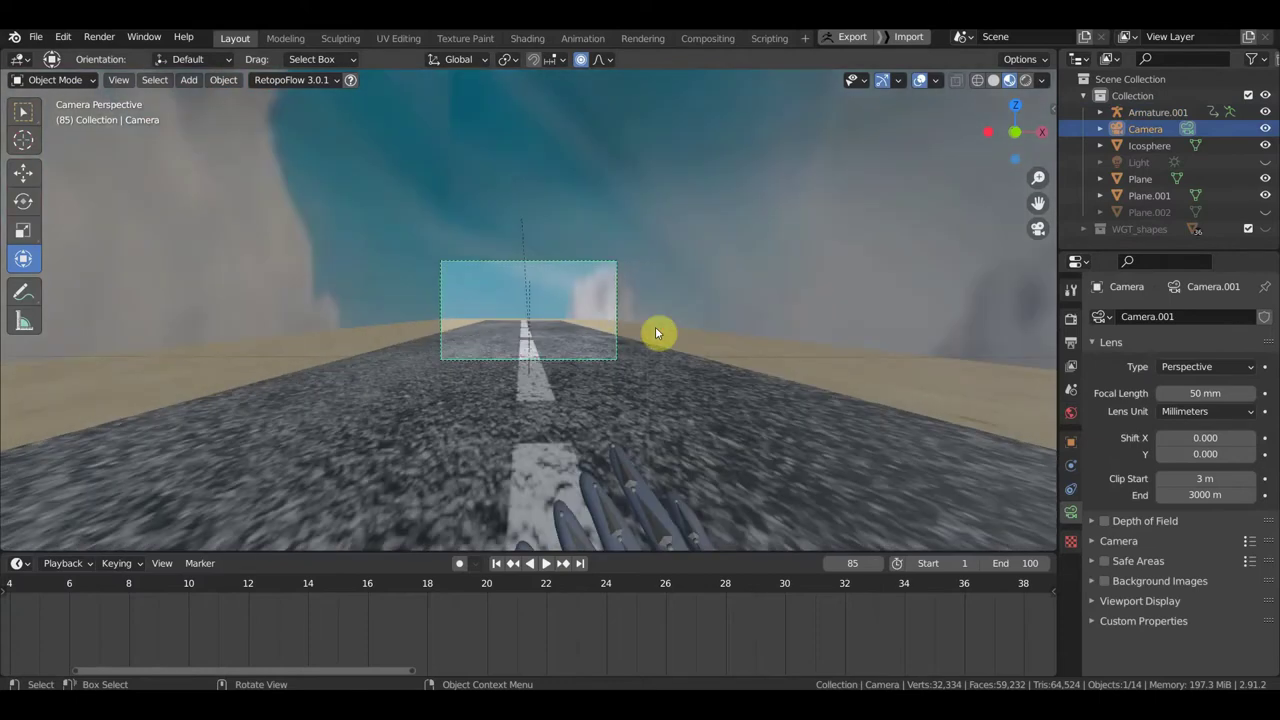
# Step: Reposition the camera with several moves, checking its framing through the camera view
pyautogui.press('KP_0')
pyautogui.scroll(-3, 655, 326)
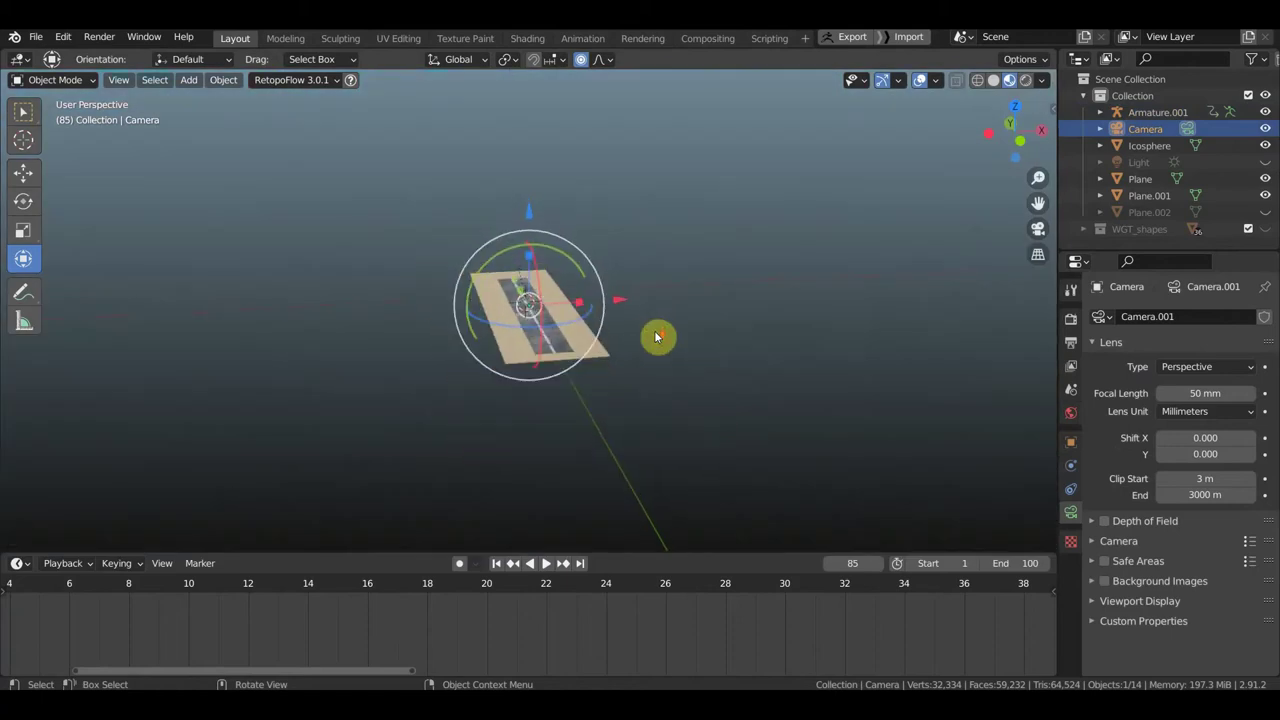
pyautogui.scroll(5, 658, 332)
pyautogui.moveTo(660, 336)
pyautogui.mouseDown(button='middle')
pyautogui.moveTo(445, 325)
pyautogui.moveTo(620, 276)
pyautogui.mouseUp(button='middle')
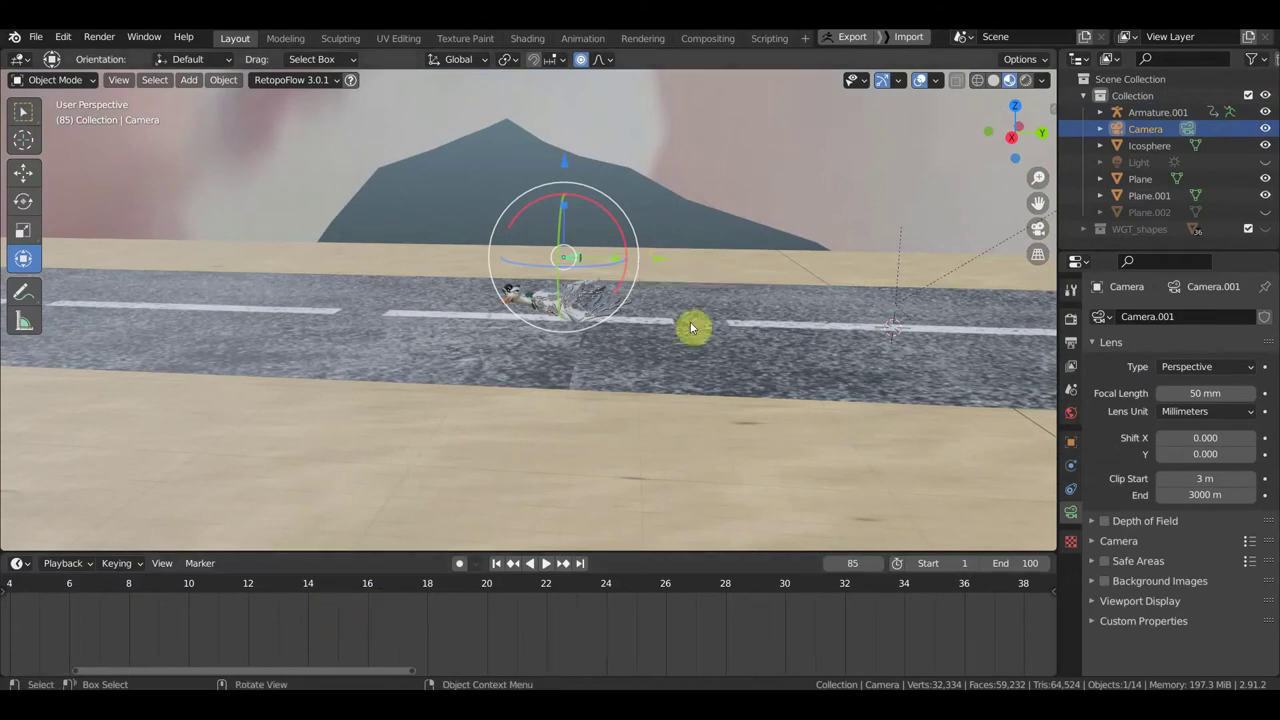
pyautogui.press('g')
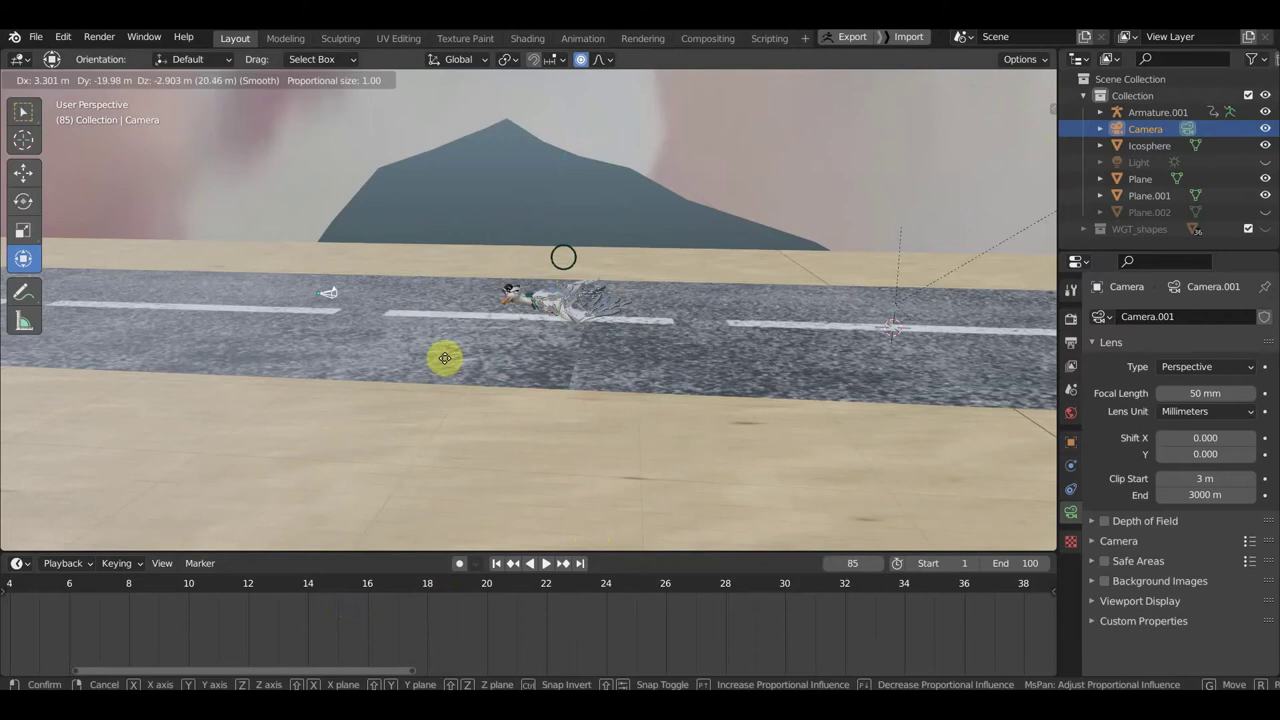
pyautogui.click(463, 366)
pyautogui.press('KP_0')
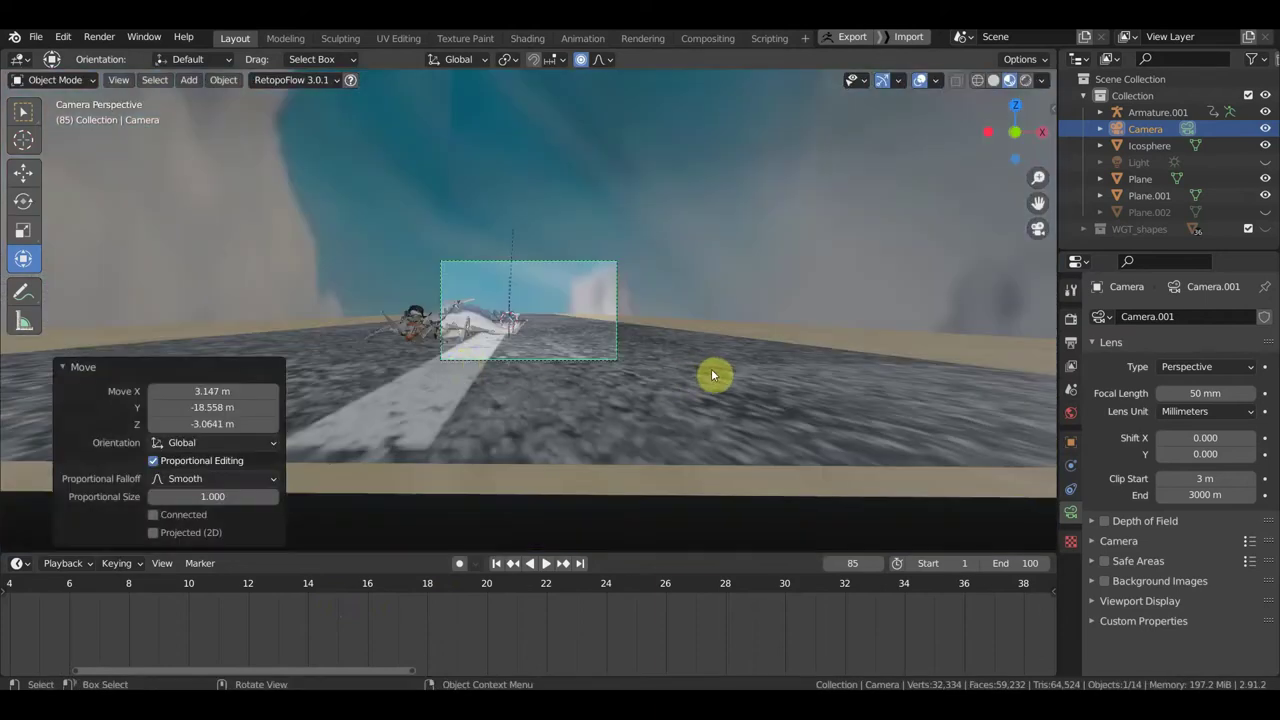
pyautogui.press('g')
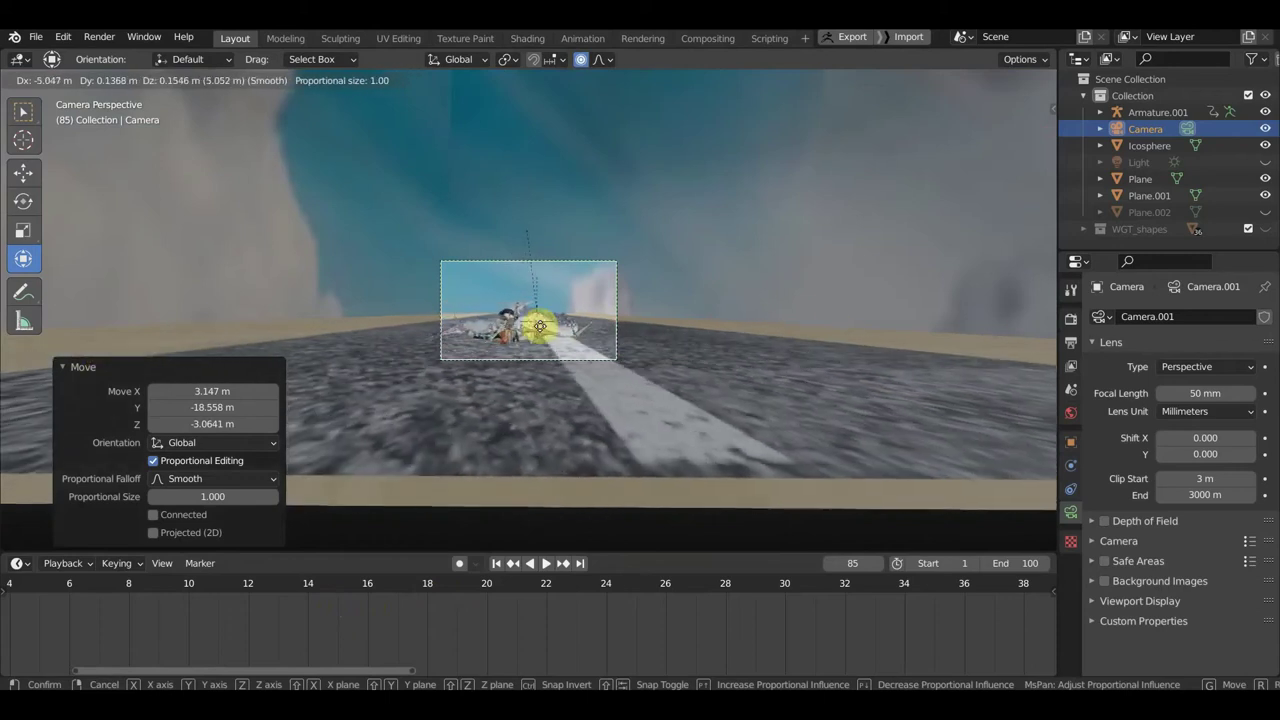
pyautogui.click(585, 310)
pyautogui.scroll(6, 585, 310)
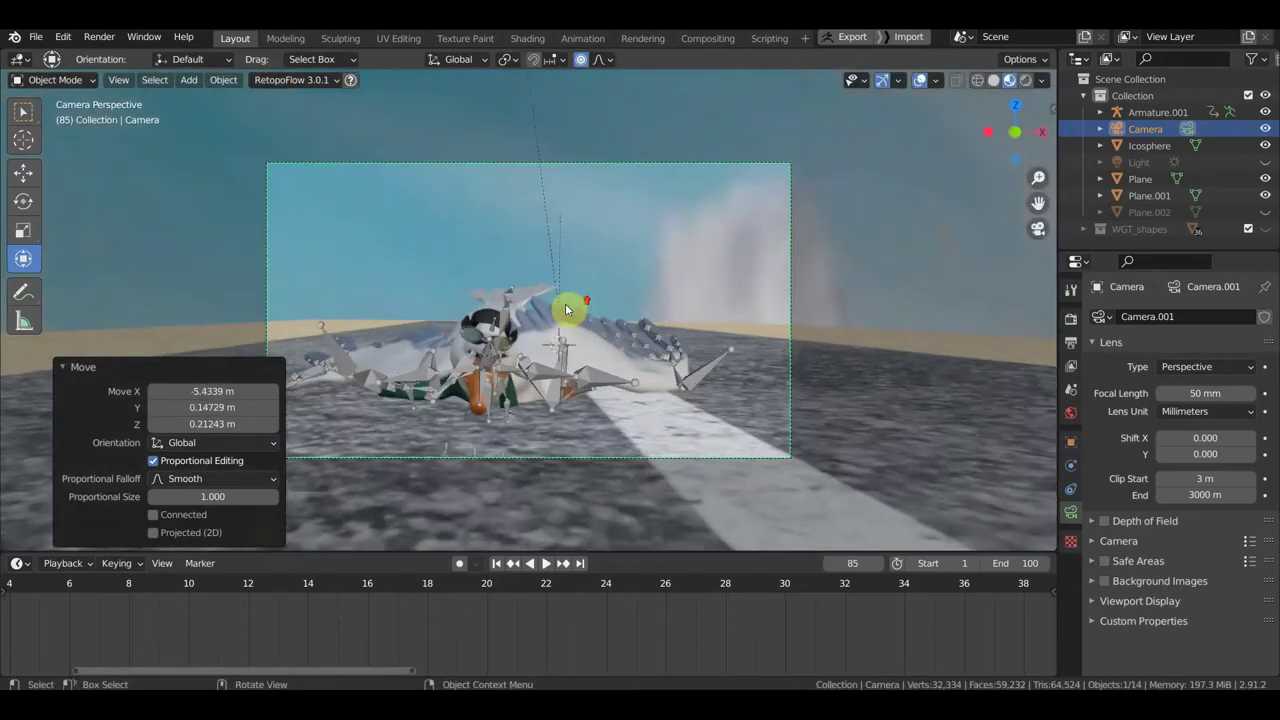
pyautogui.scroll(-1, 745, 367)
pyautogui.scroll(-1, 745, 367)
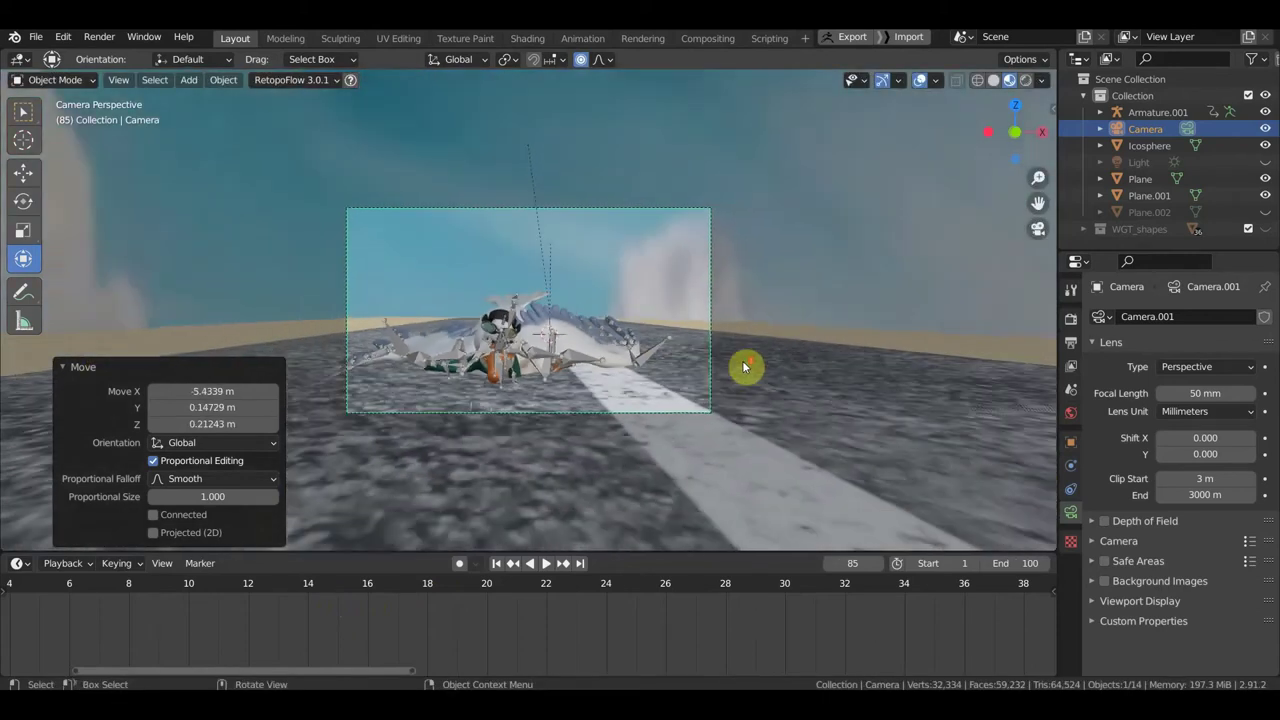
pyautogui.scroll(-1, 760, 365)
pyautogui.press('g')
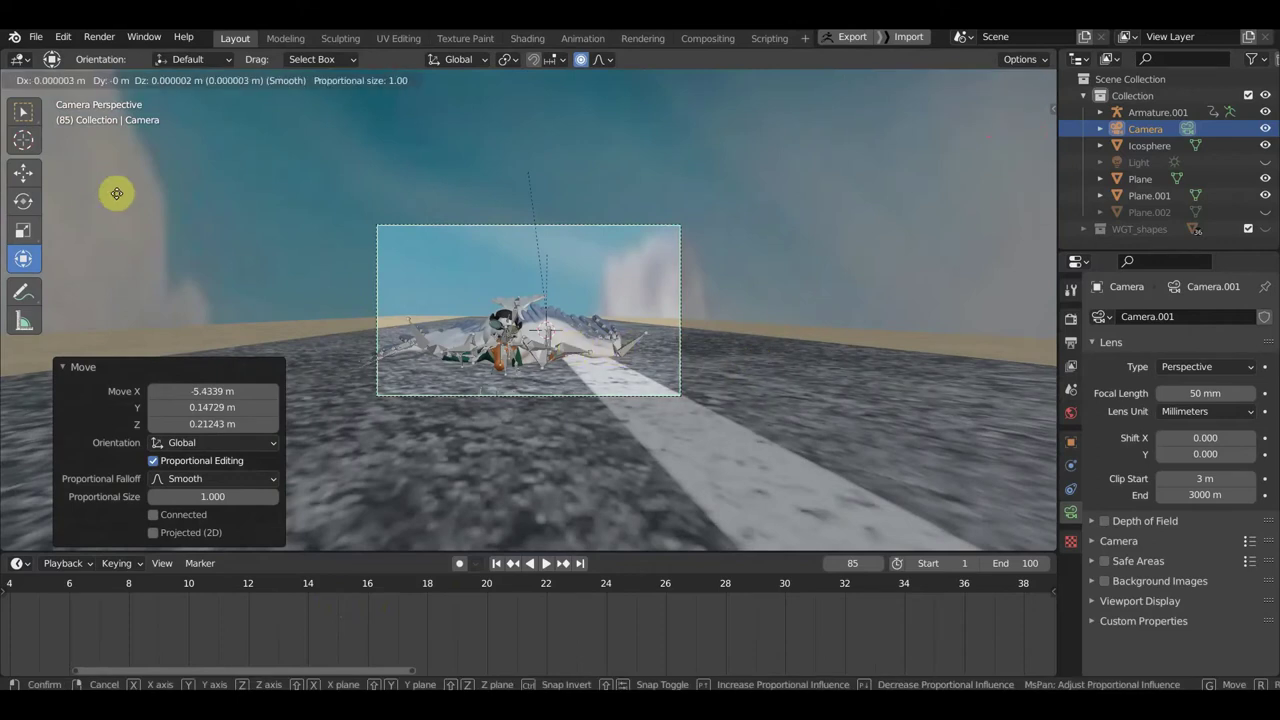
pyautogui.click(1003, 345)
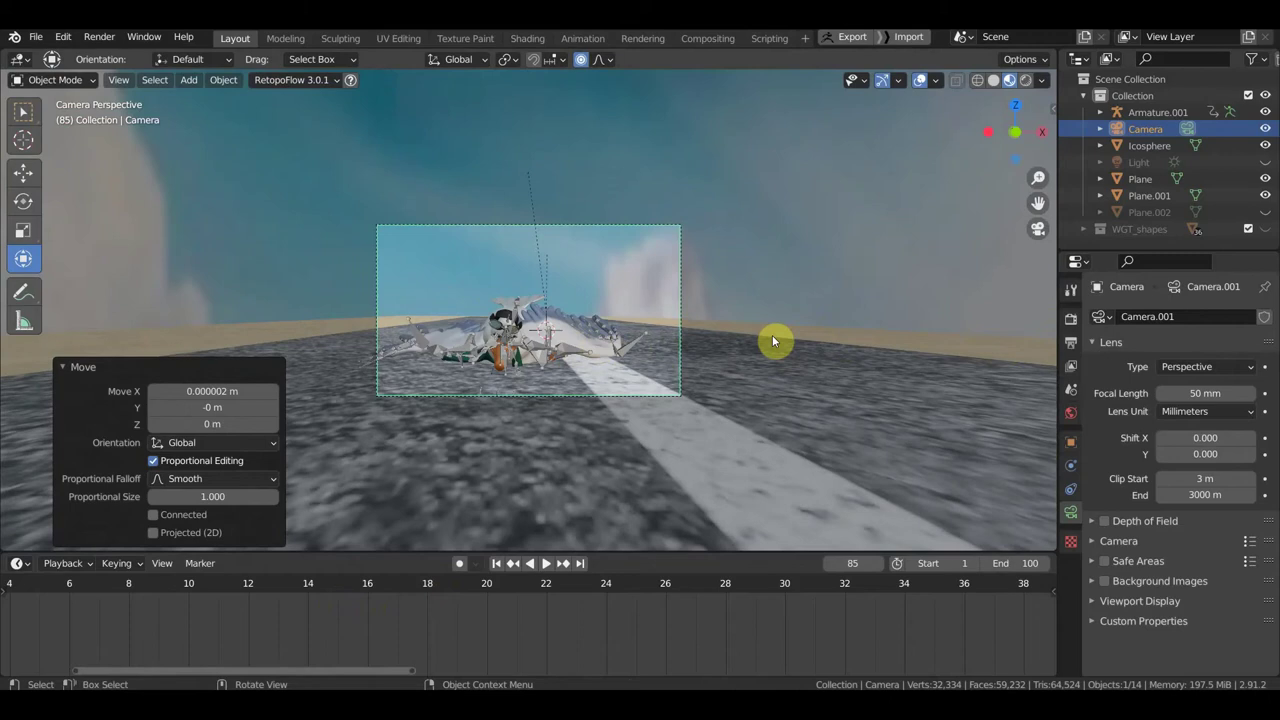
# Step: In top view, move the camera -10.912 m back along the Y axis
pyautogui.press('KP_7')
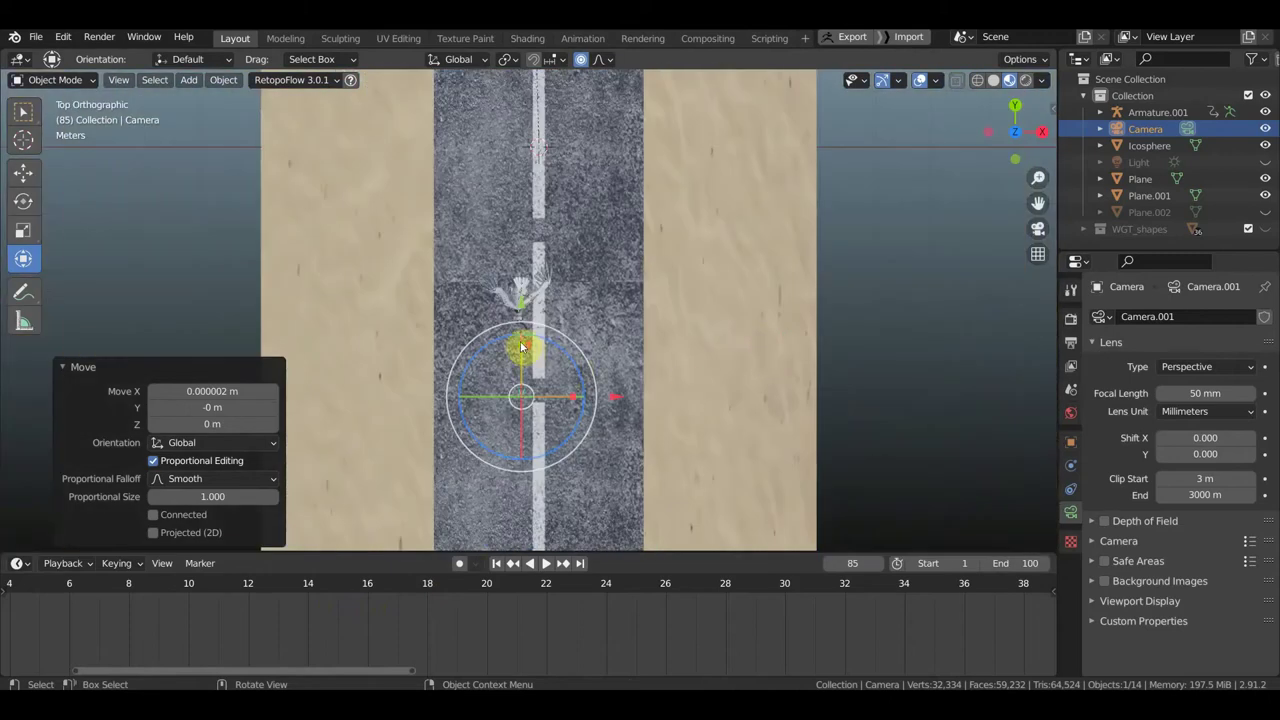
pyautogui.scroll(4, 520, 346)
pyautogui.scroll(-1, 518, 370)
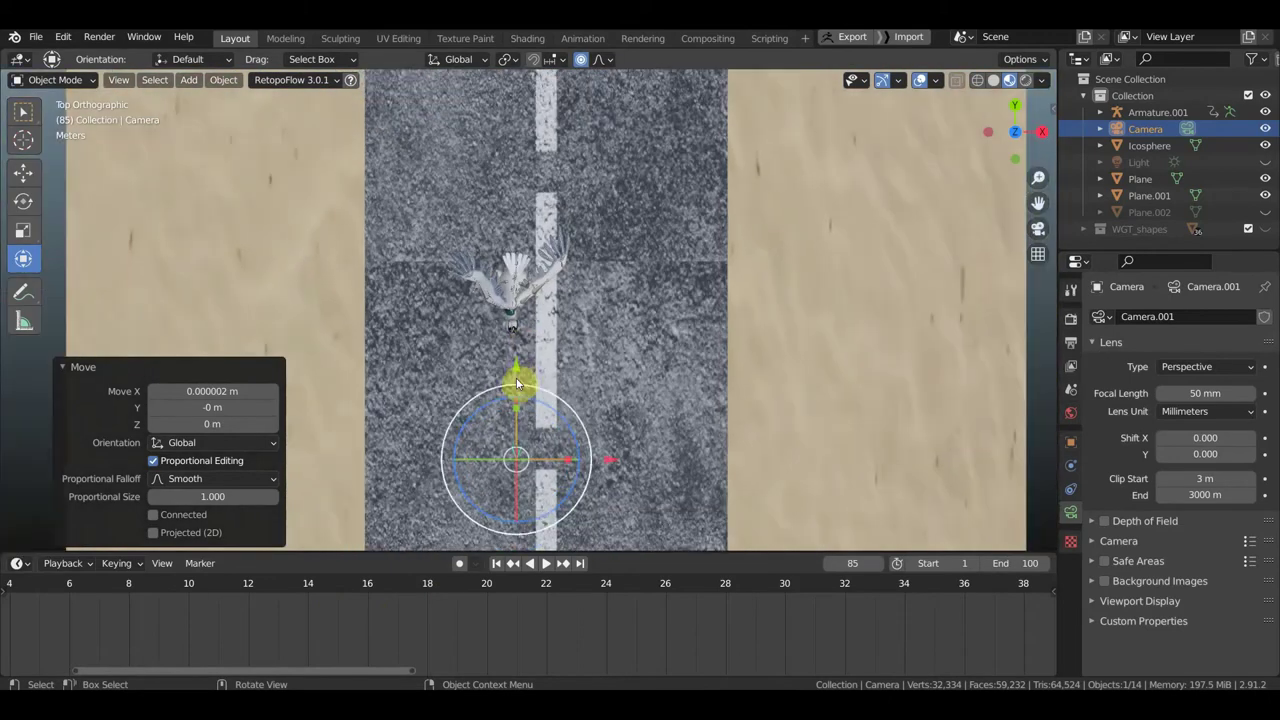
pyautogui.moveTo(517, 383); pyautogui.dragTo(528, 480)
pyautogui.moveTo(528, 480); pyautogui.dragTo(535, 478, button='middle')
# Step: Return to the camera view and set the timeline to frame 100
pyautogui.press('KP_0')
pyautogui.scroll(4, 586, 443)
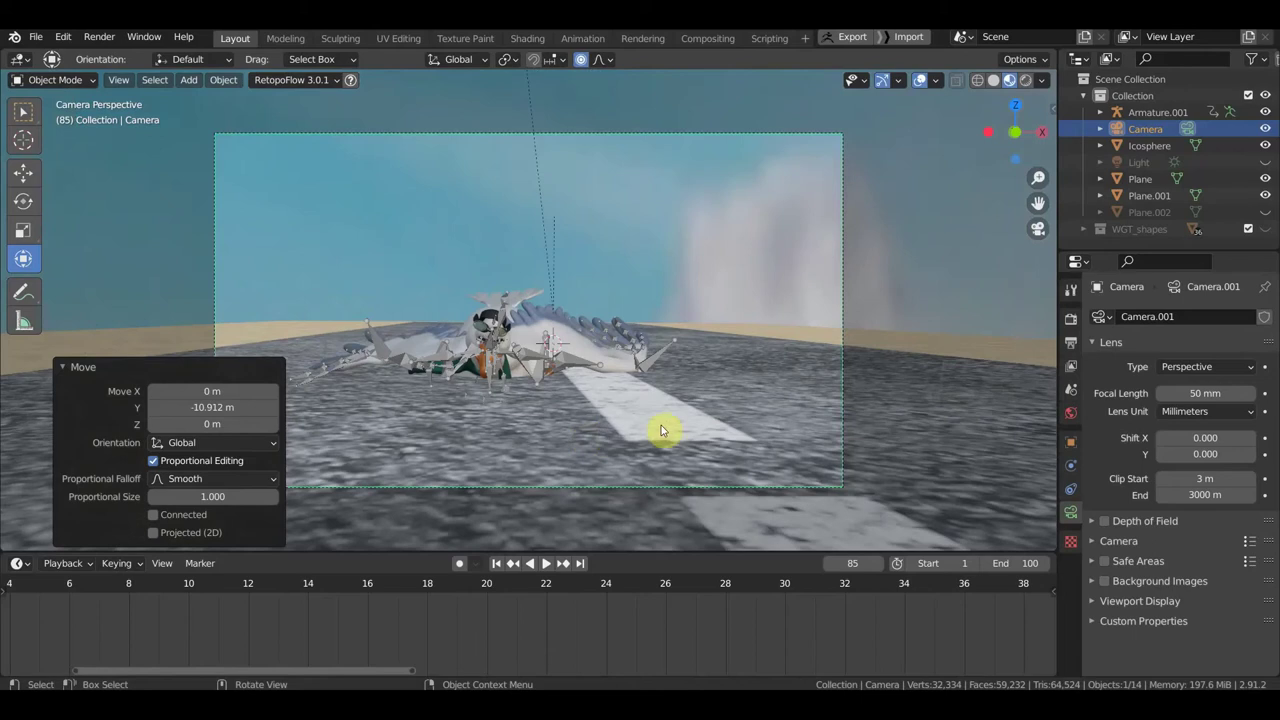
pyautogui.scroll(-2, 612, 622)
pyautogui.scroll(-2, 612, 622)
pyautogui.scroll(-1, 612, 622)
pyautogui.scroll(-2, 608, 620)
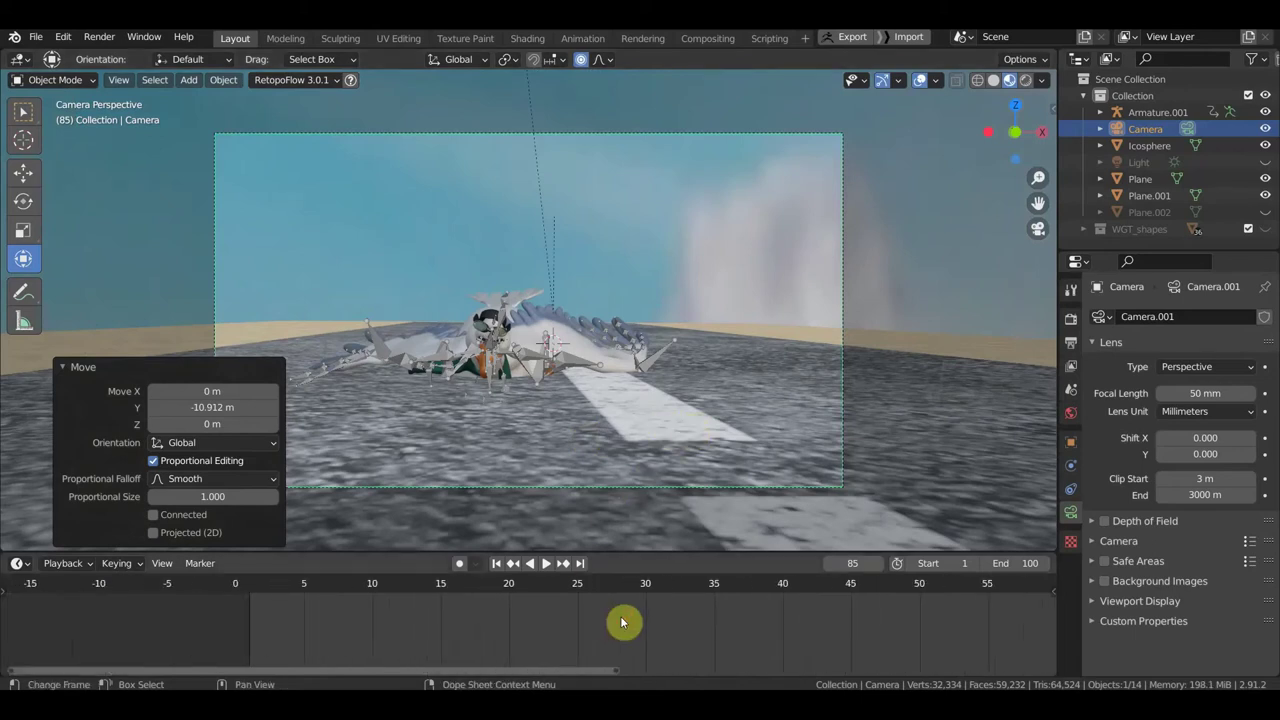
pyautogui.scroll(-1, 623, 617)
pyautogui.moveTo(697, 617)
pyautogui.mouseDown(button='middle')
pyautogui.moveTo(594, 643)
pyautogui.moveTo(394, 586)
pyautogui.moveTo(133, 623)
pyautogui.mouseUp(button='middle')
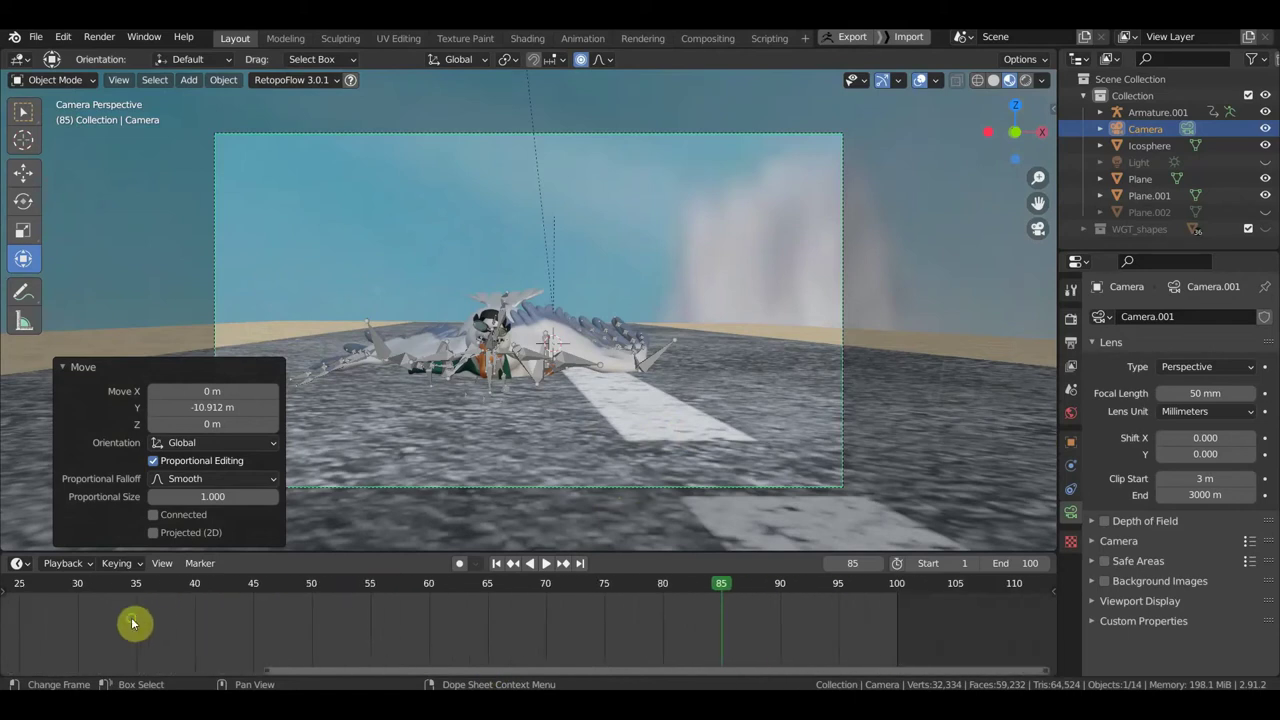
pyautogui.click(897, 590)
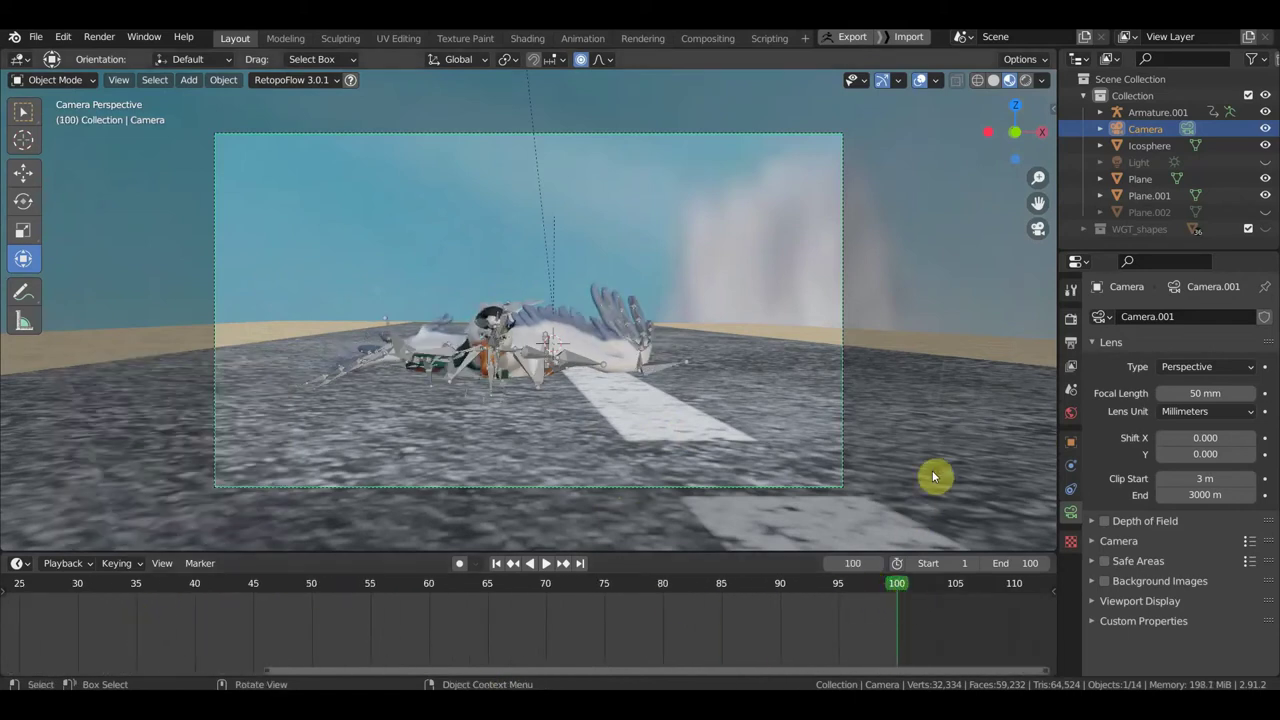
# Step: Insert a camera location keyframe at frame 100 and scrub back through the animation
pyautogui.press('i')
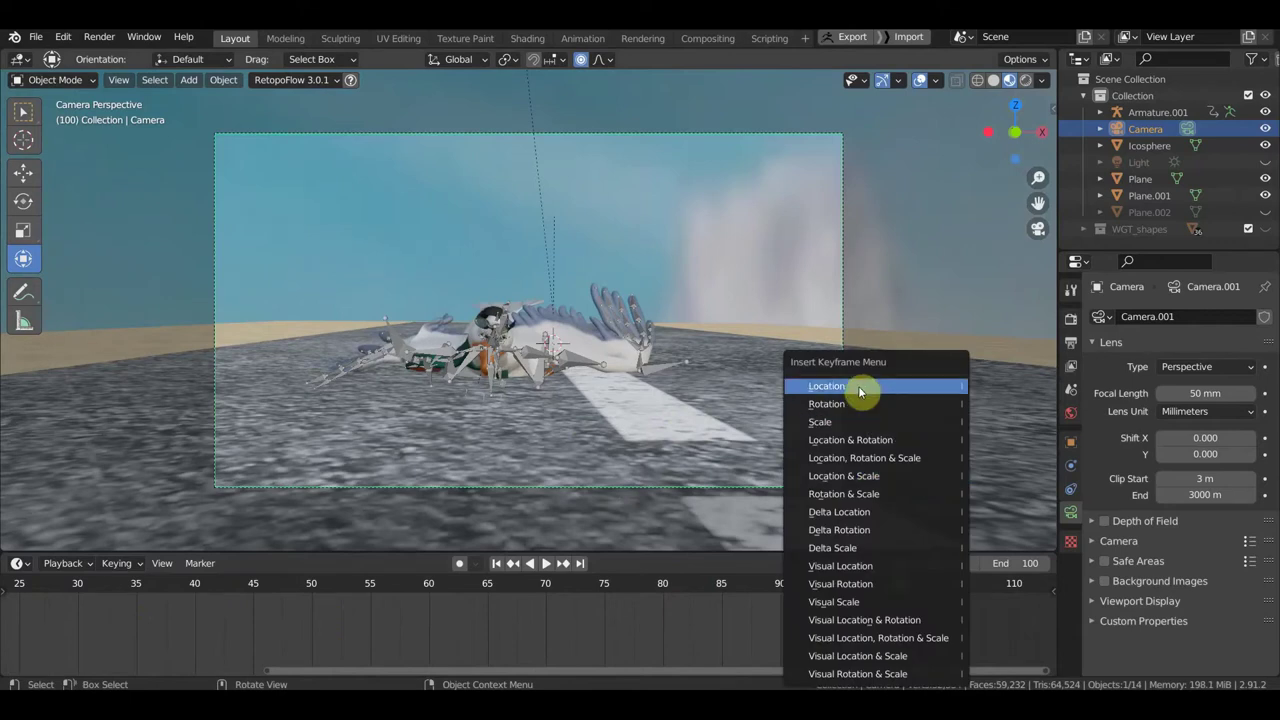
pyautogui.click(859, 389)
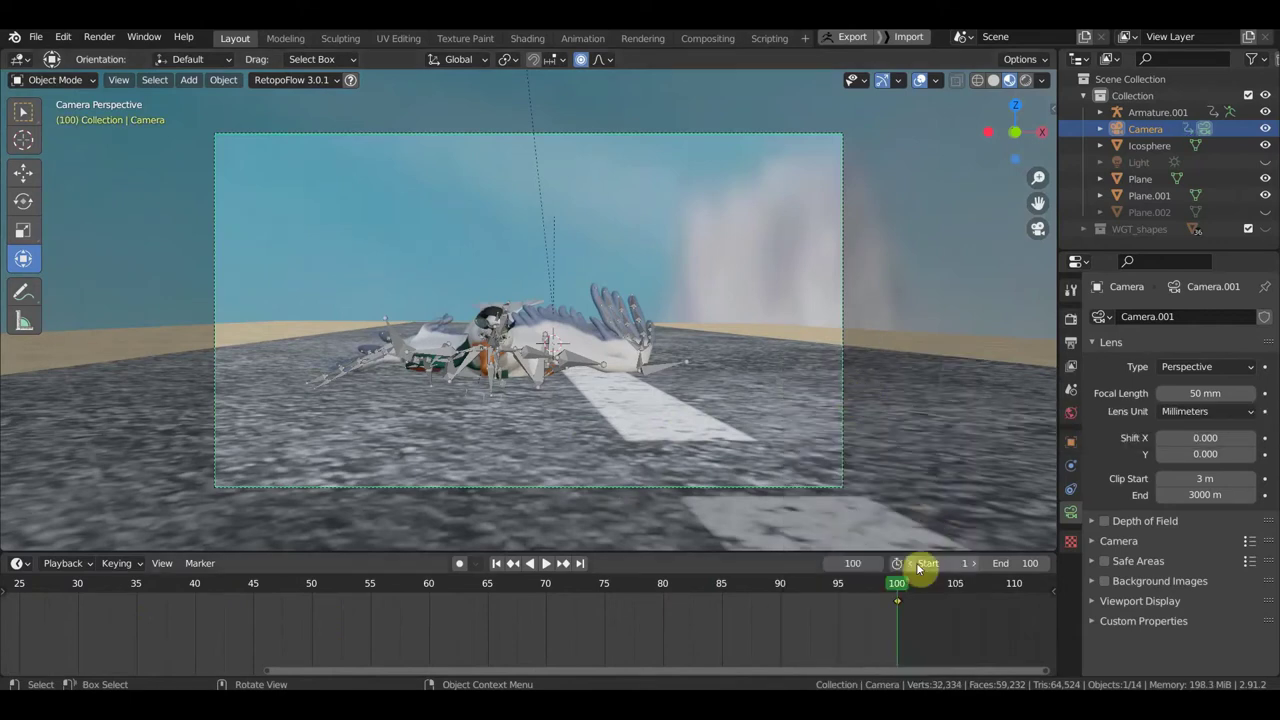
pyautogui.moveTo(886, 594); pyautogui.dragTo(3, 605)
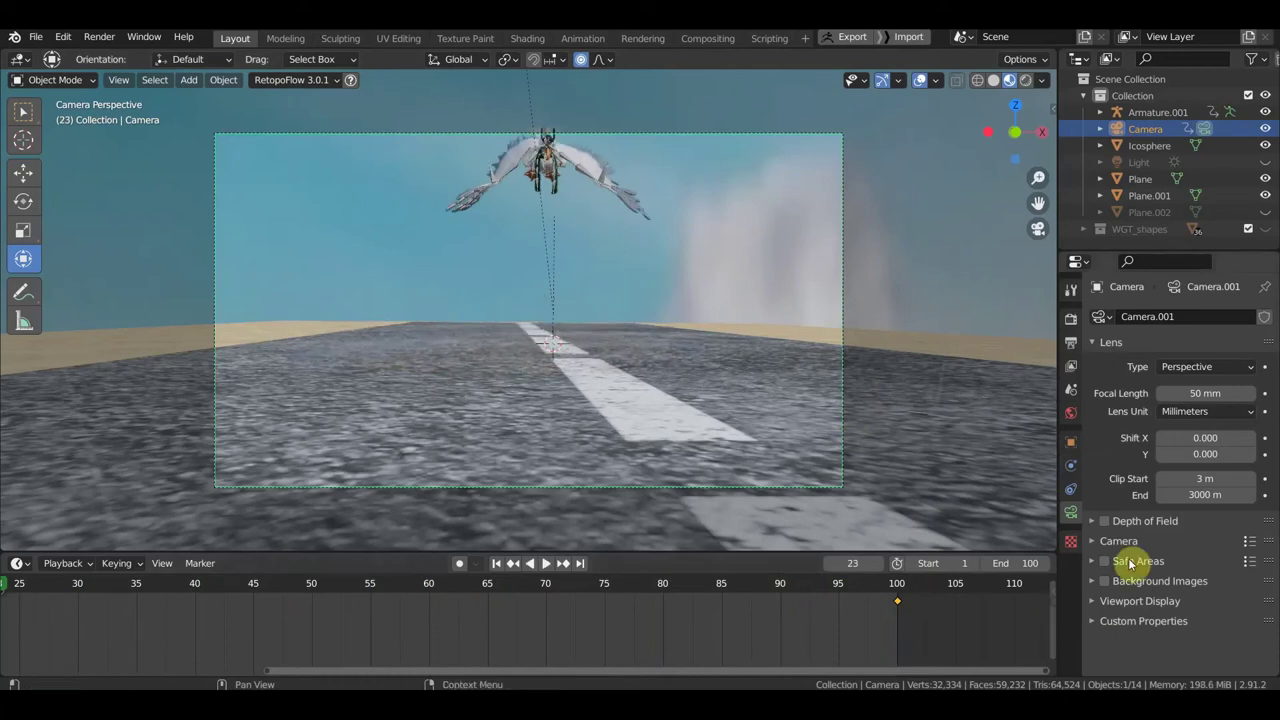
pyautogui.scroll(-2, 525, 630)
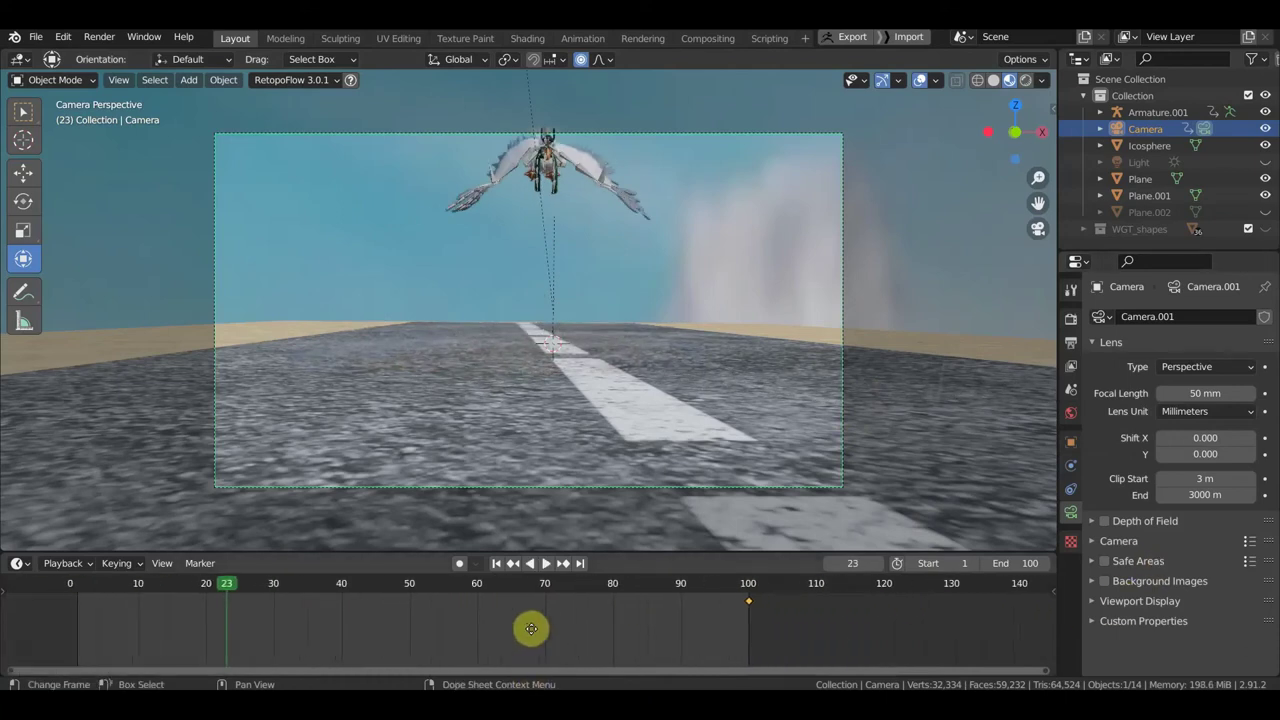
pyautogui.keyDown('ctrl'); pyautogui.scroll(2, 580, 635); pyautogui.keyUp('ctrl')
pyautogui.moveTo(312, 587); pyautogui.dragTo(168, 593)
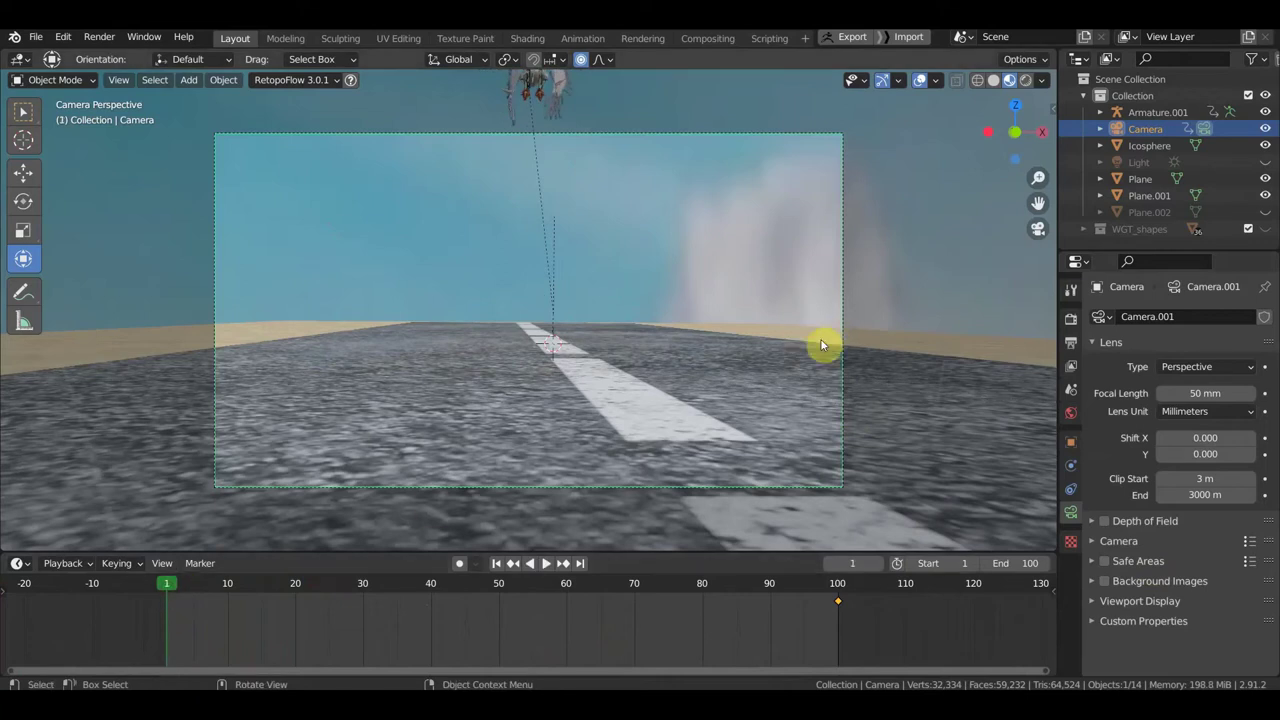
# Step: Select the frame-100 keyframe and delete it
pyautogui.moveTo(877, 630); pyautogui.dragTo(810, 598)
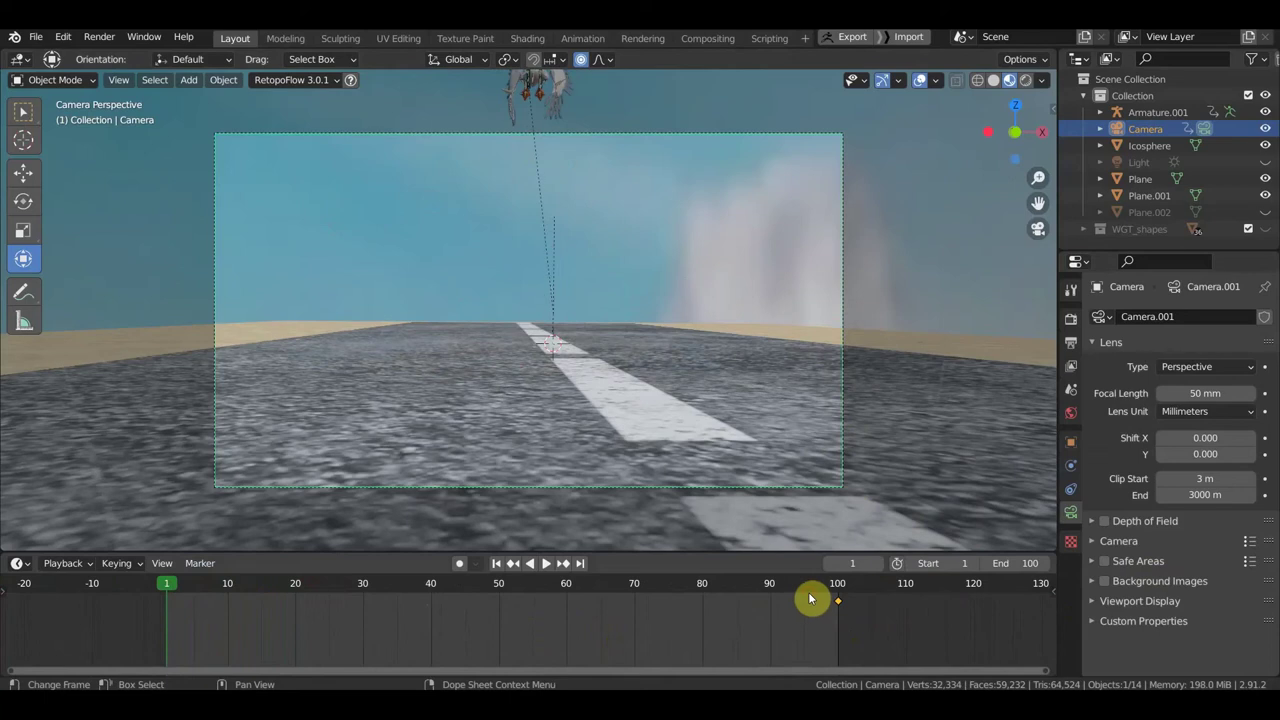
pyautogui.press('x')
pyautogui.click(810, 597)
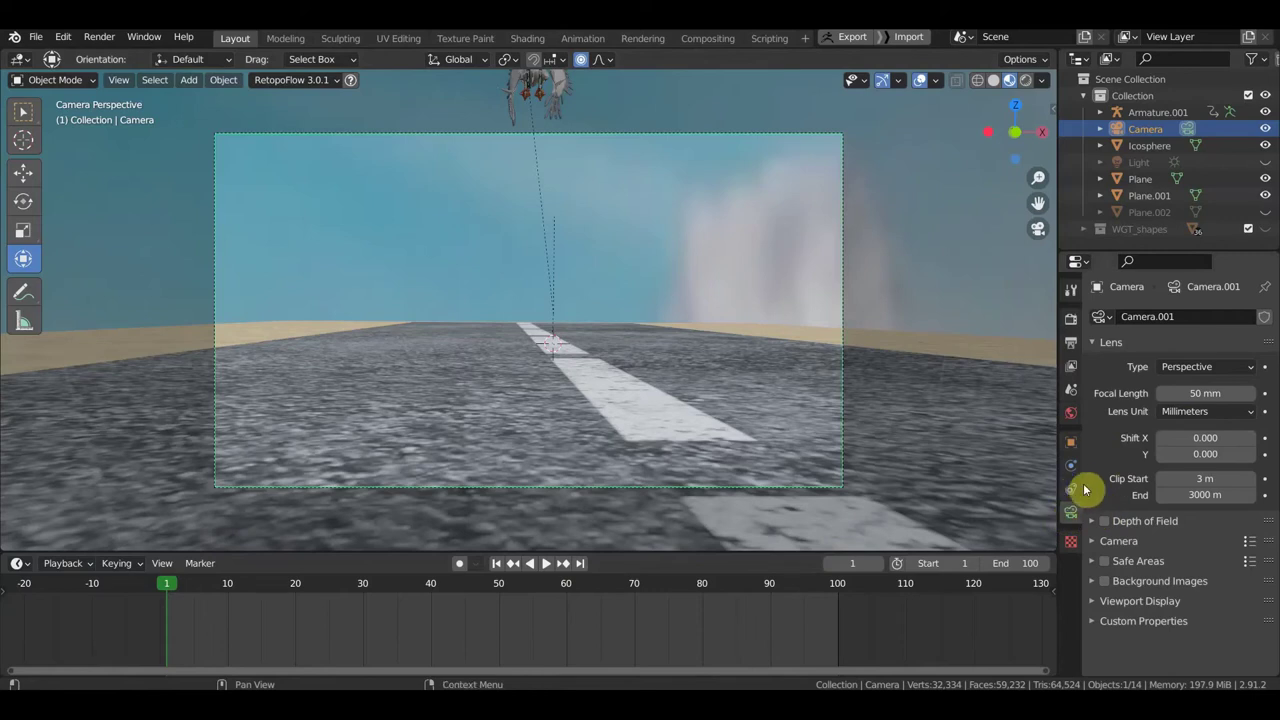
# Step: Add a Track To constraint to the camera targeting Armature.001's bone Bone.011_end
pyautogui.click(1071, 489)
pyautogui.click(1178, 317)
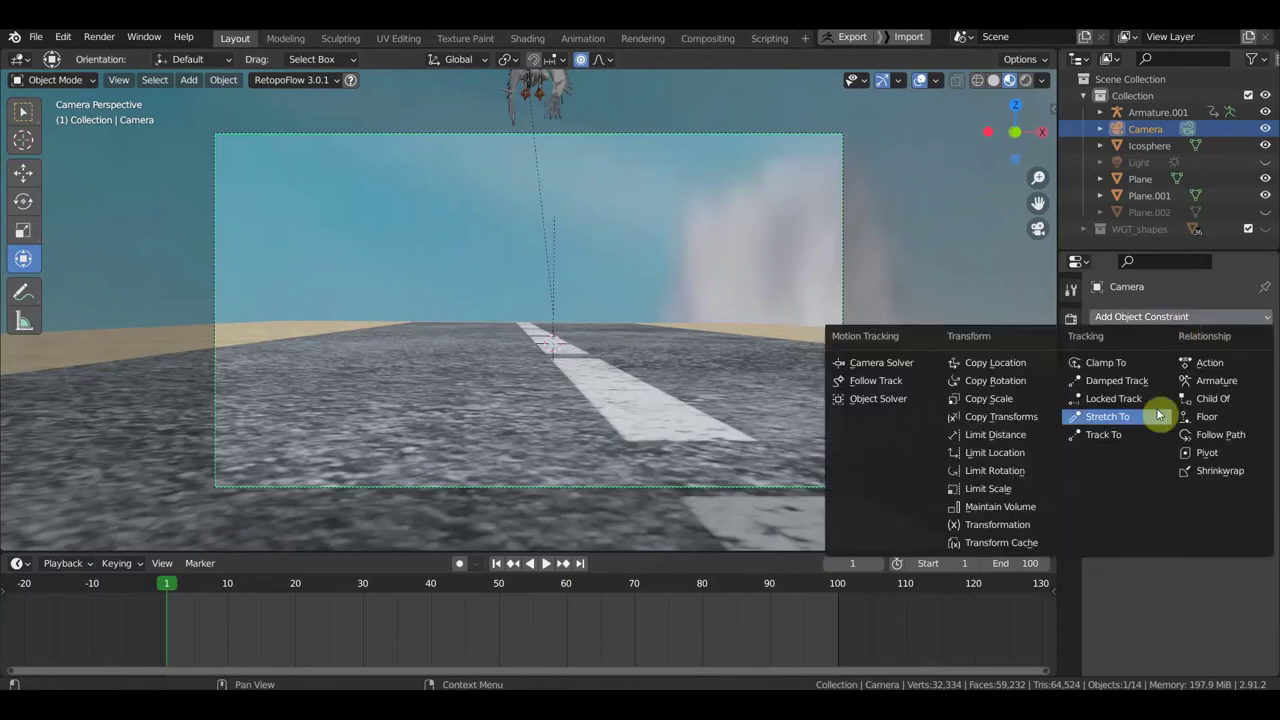
pyautogui.click(1108, 437)
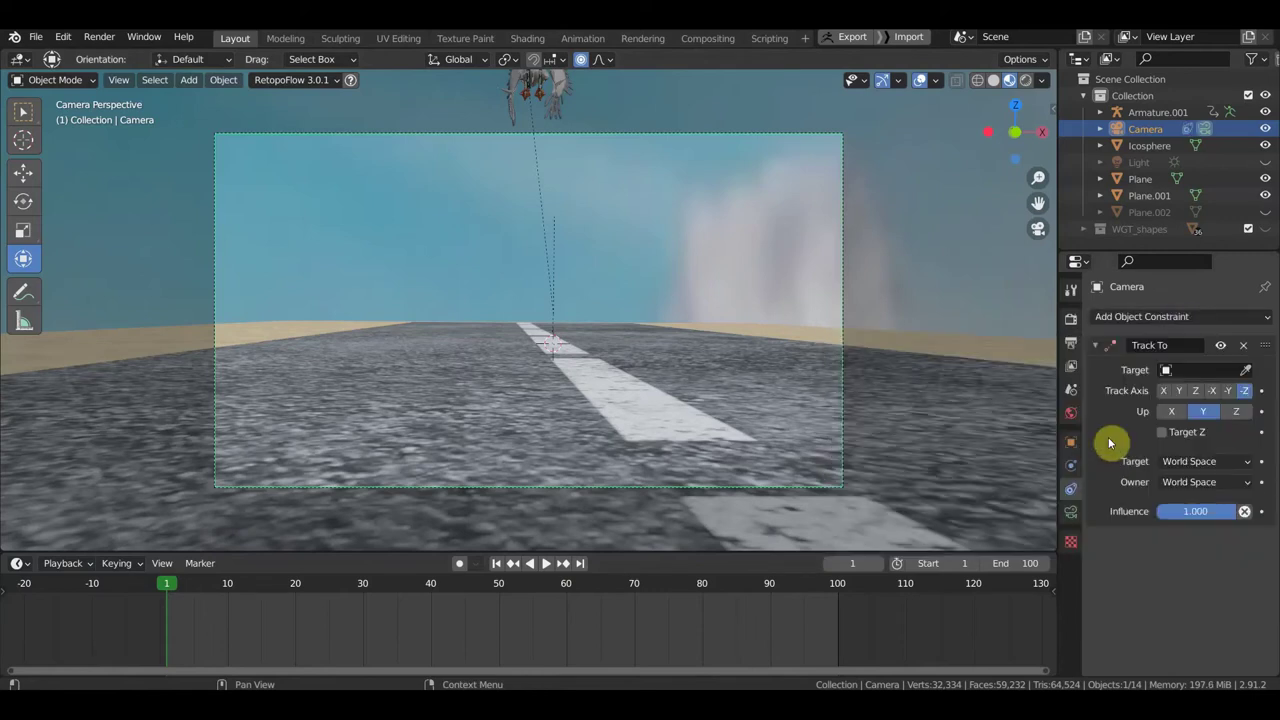
pyautogui.click(1246, 371)
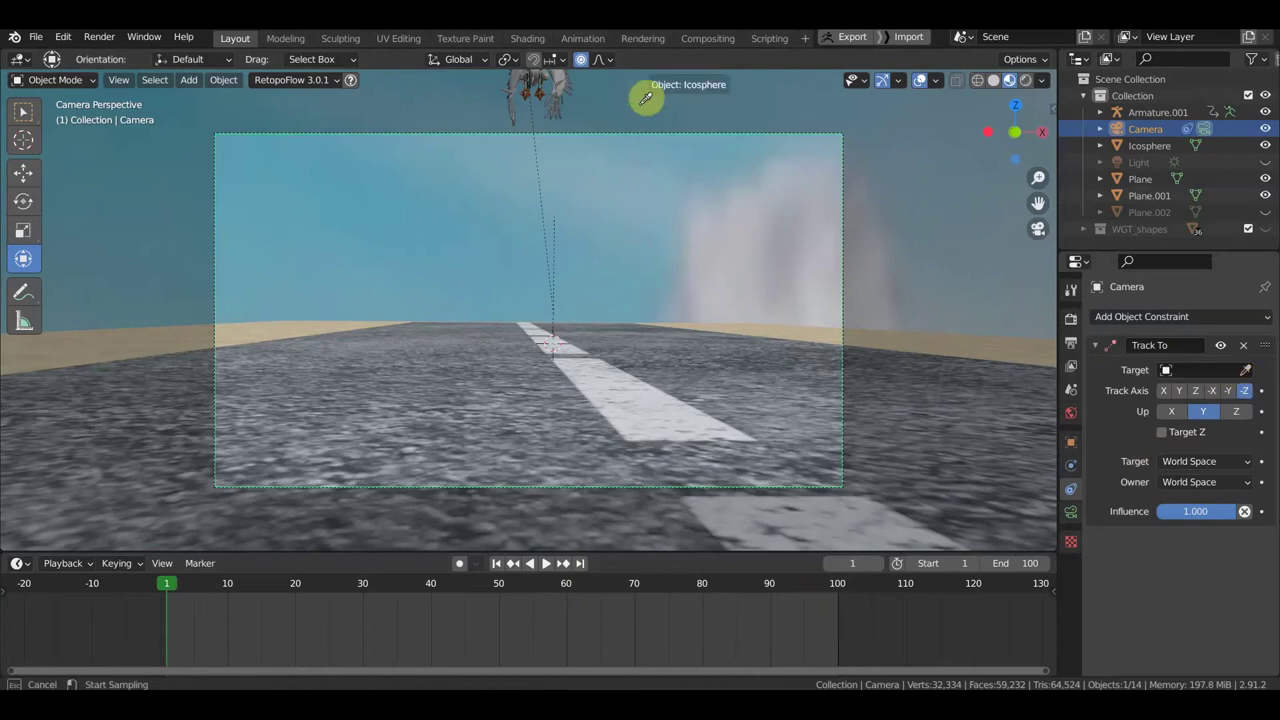
pyautogui.click(566, 83)
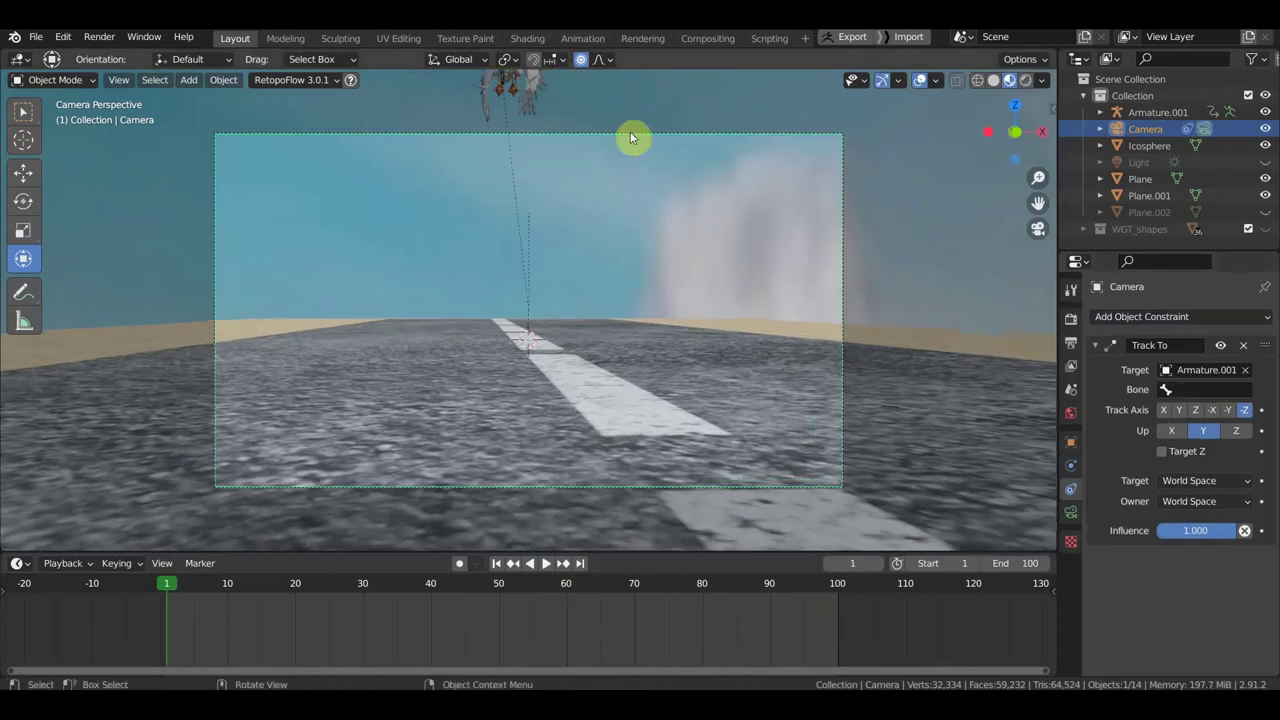
pyautogui.click(1212, 389)
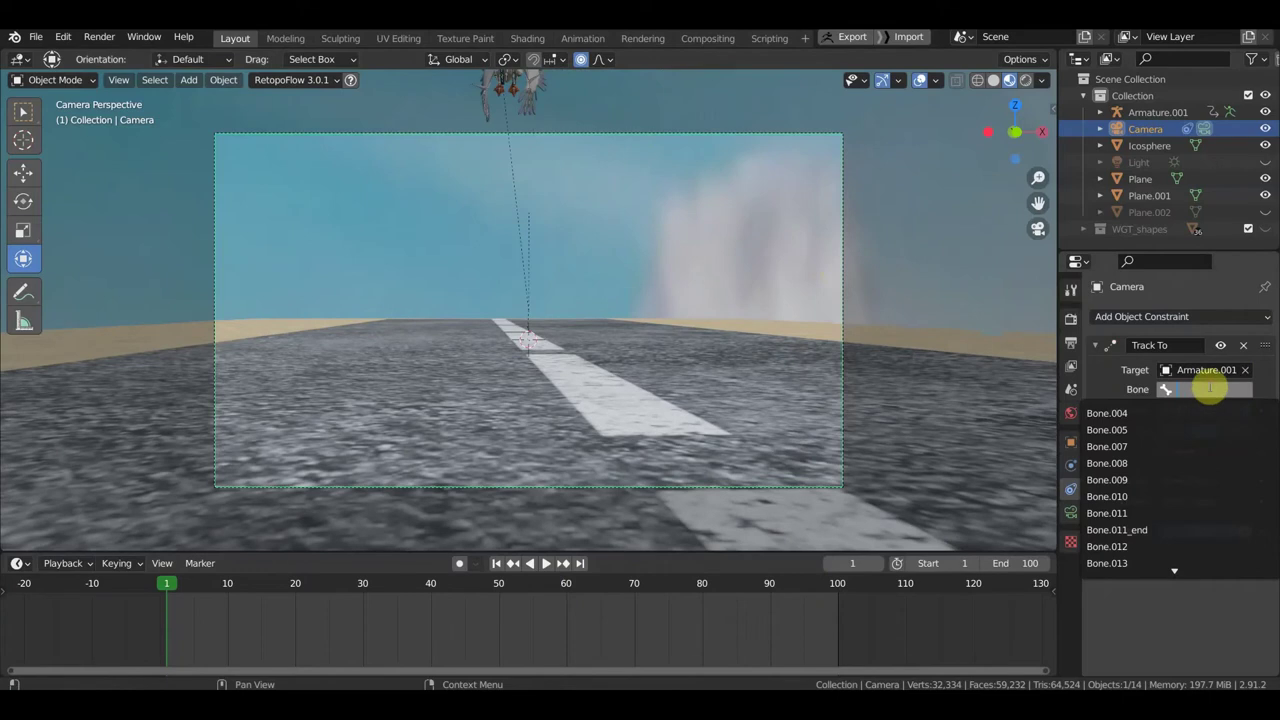
pyautogui.click(930, 373)
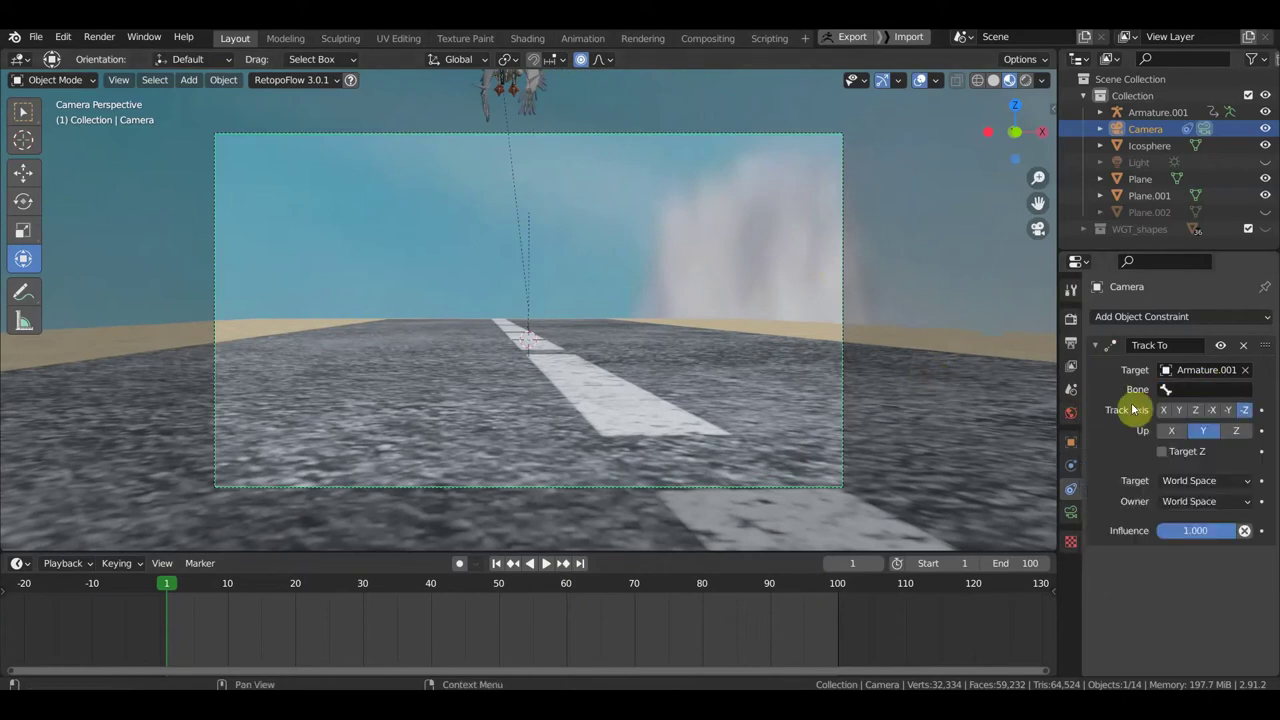
pyautogui.click(1207, 389)
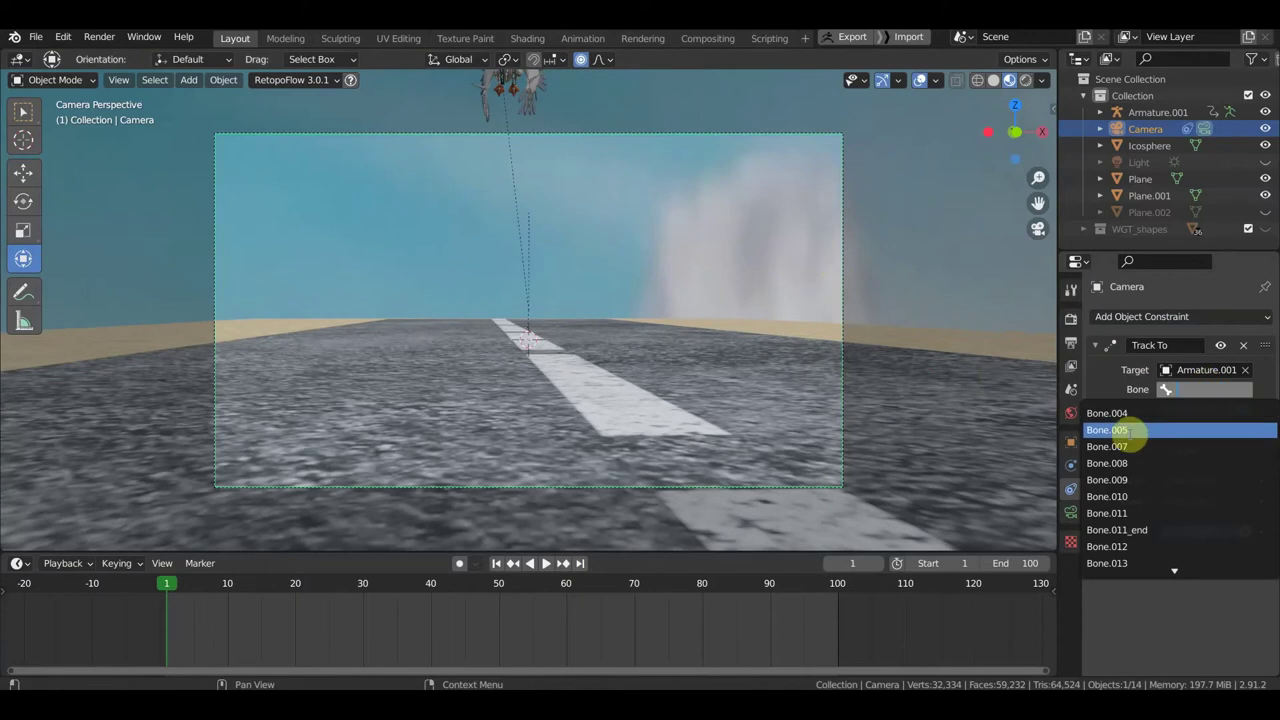
pyautogui.click(1103, 530)
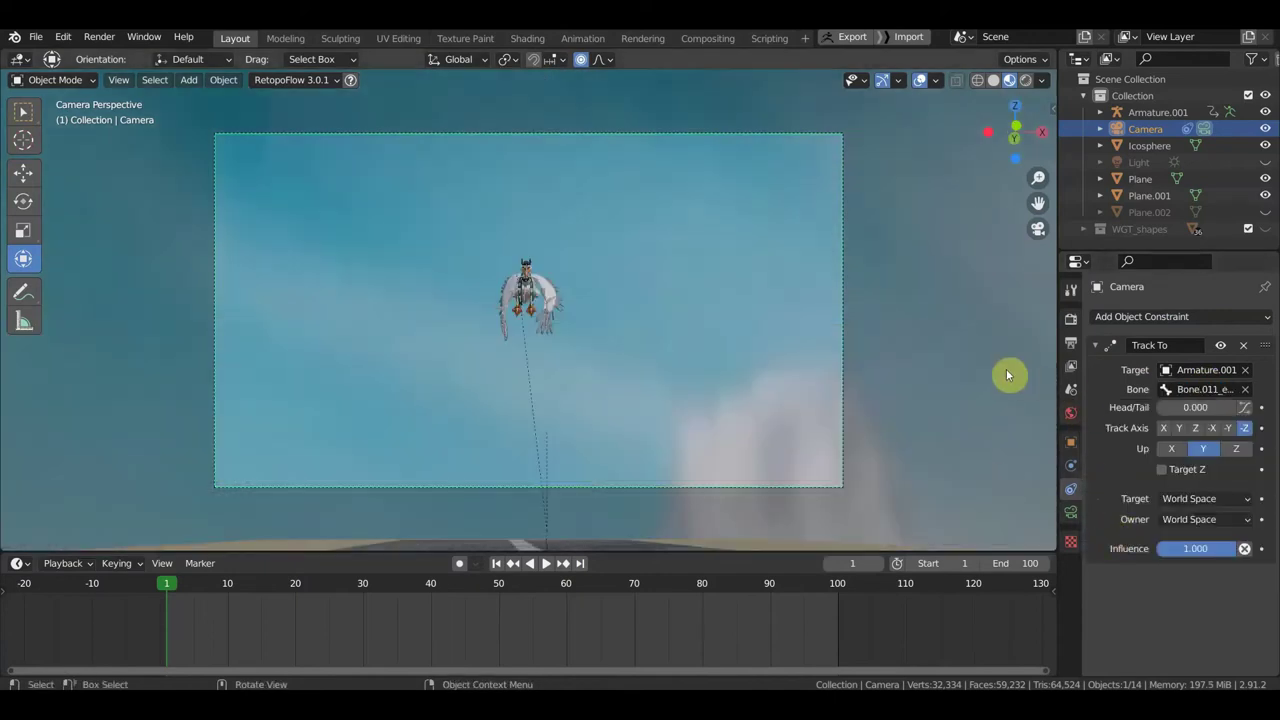
# Step: Preview the tracking shot, rewind to frame 0, and bring up the Add menu
pyautogui.press('space')
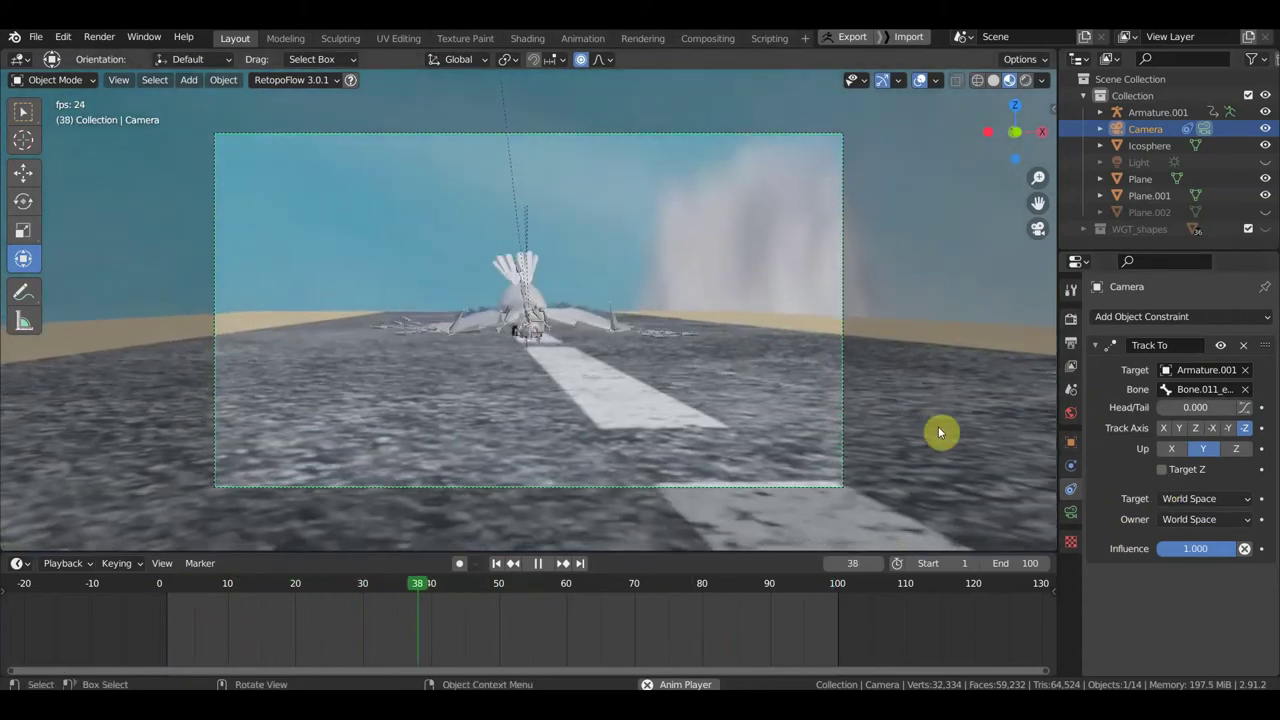
pyautogui.press('space')
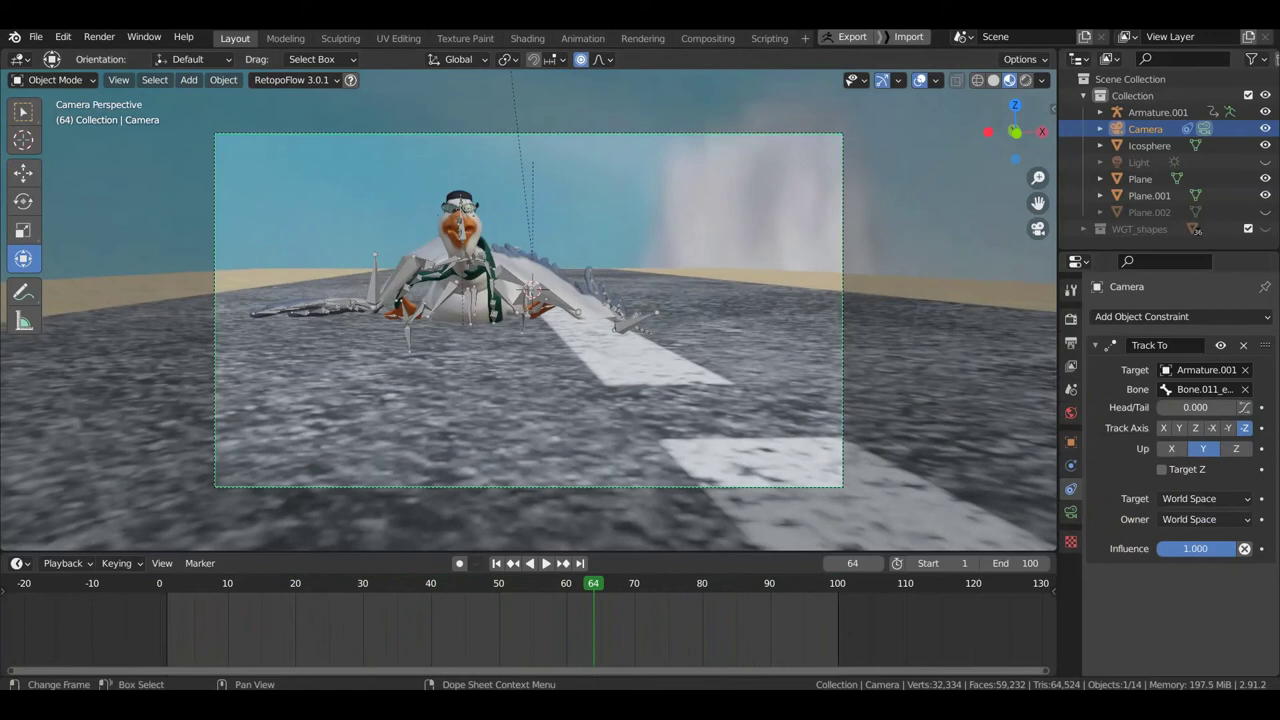
pyautogui.moveTo(594, 585); pyautogui.dragTo(159, 586)
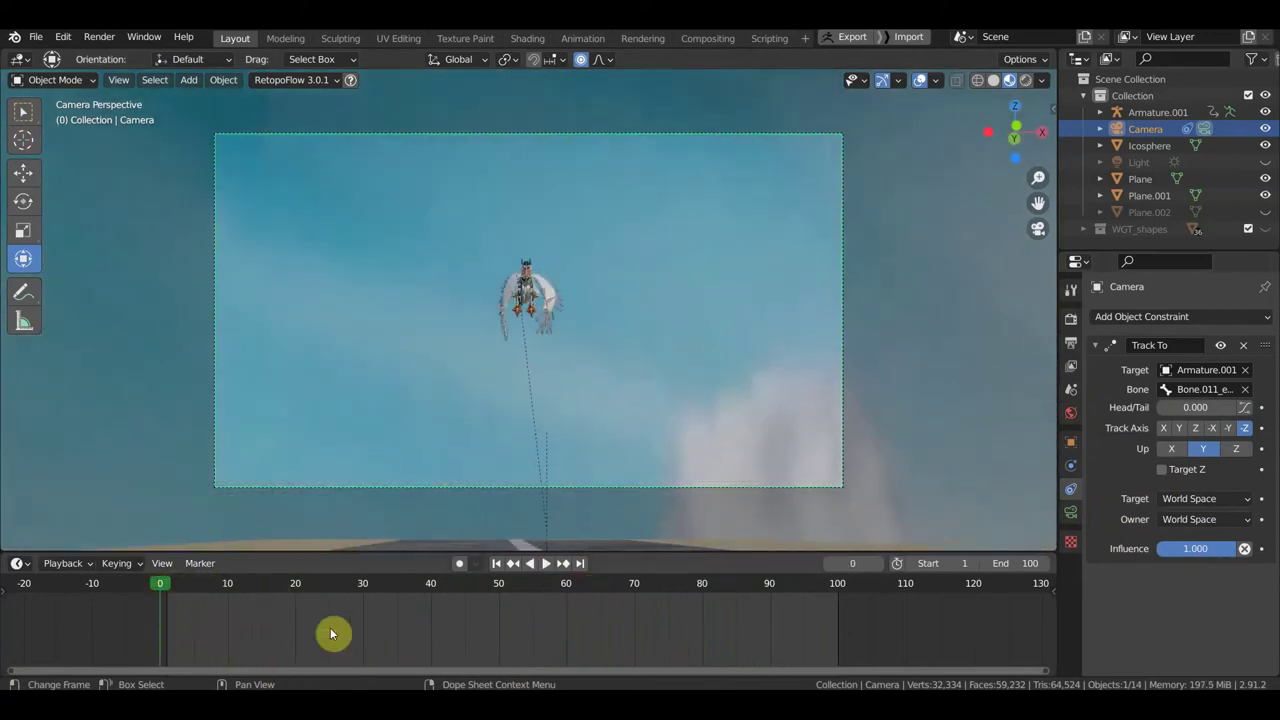
pyautogui.scroll(-2, 633, 263)
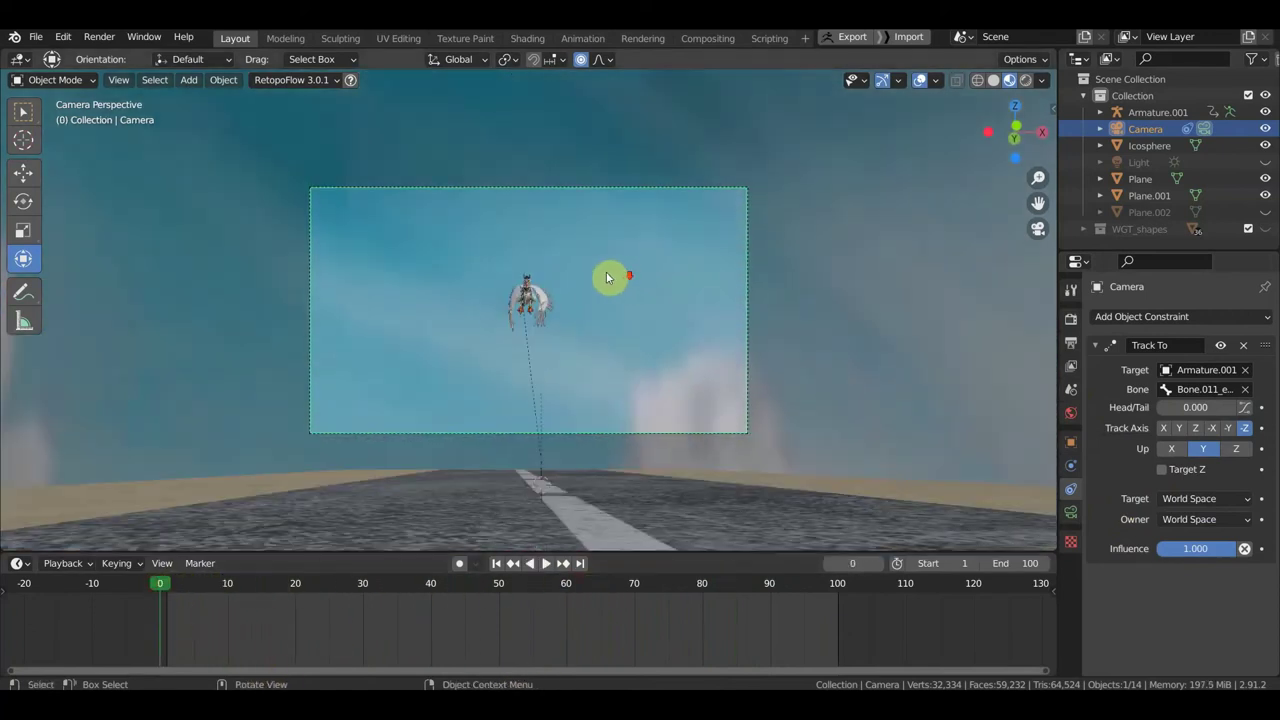
pyautogui.click(190, 79)
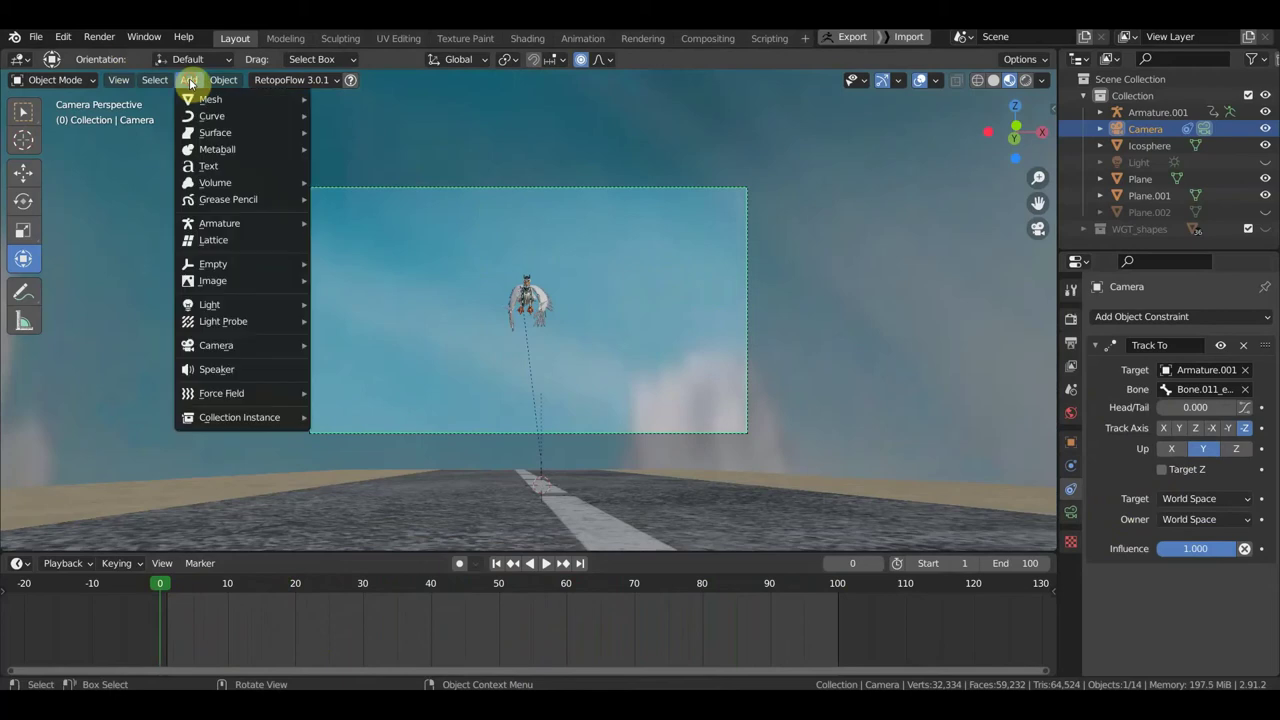
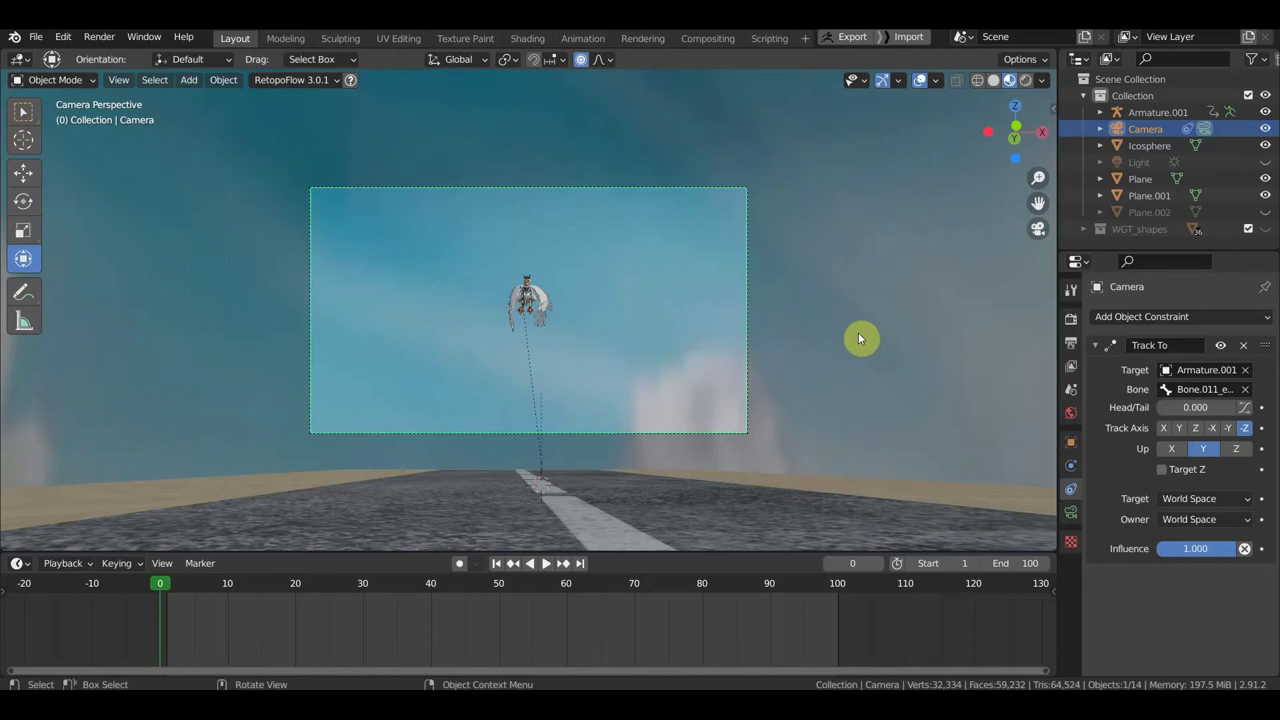
# Step: Set the render output folder to the Desktop
pyautogui.scroll(-2, 857, 344)
pyautogui.scroll(-1, 771, 386)
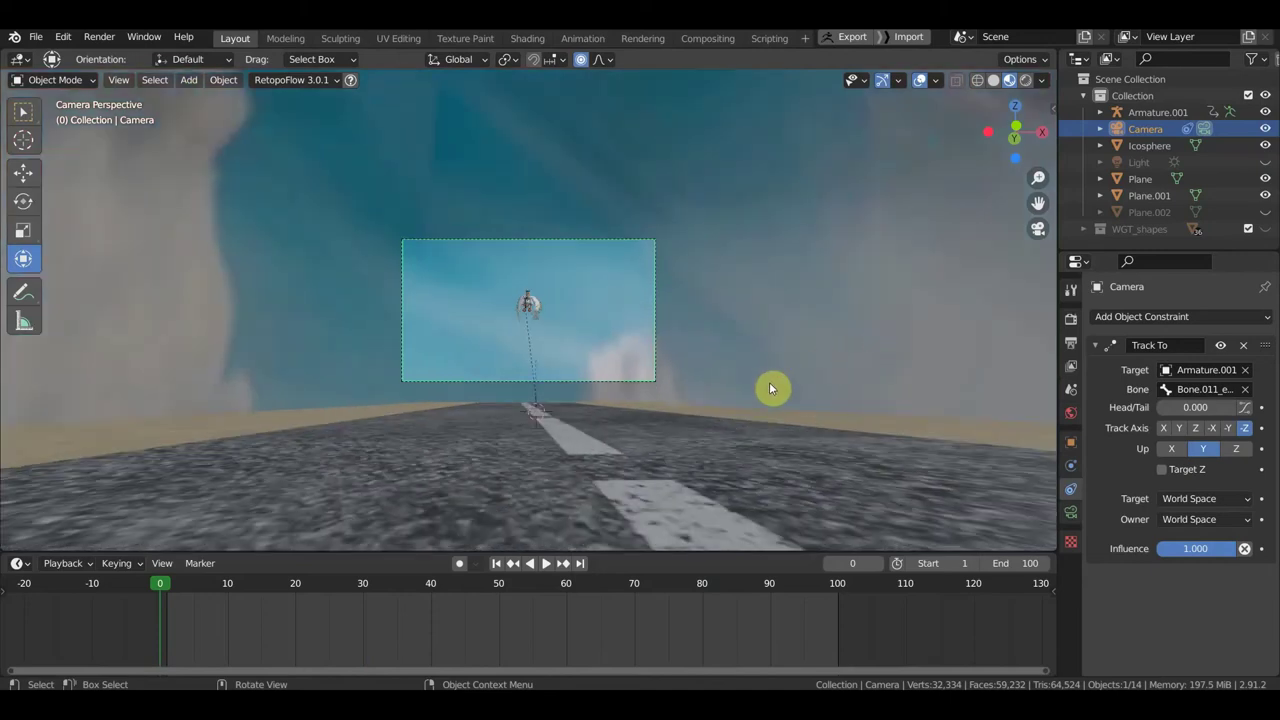
pyautogui.scroll(3, 769, 382)
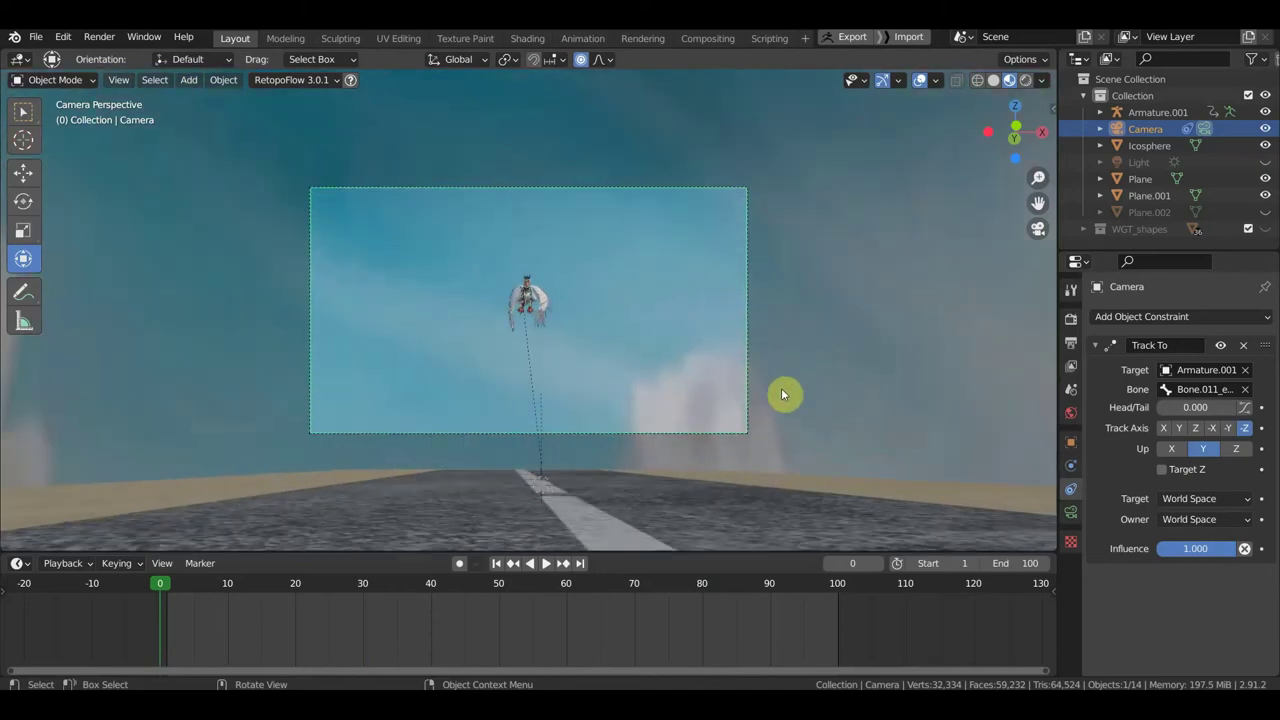
pyautogui.moveTo(743, 481)
pyautogui.mouseDown(button='middle')
pyautogui.moveTo(414, 363)
pyautogui.moveTo(429, 366)
pyautogui.mouseUp(button='middle')
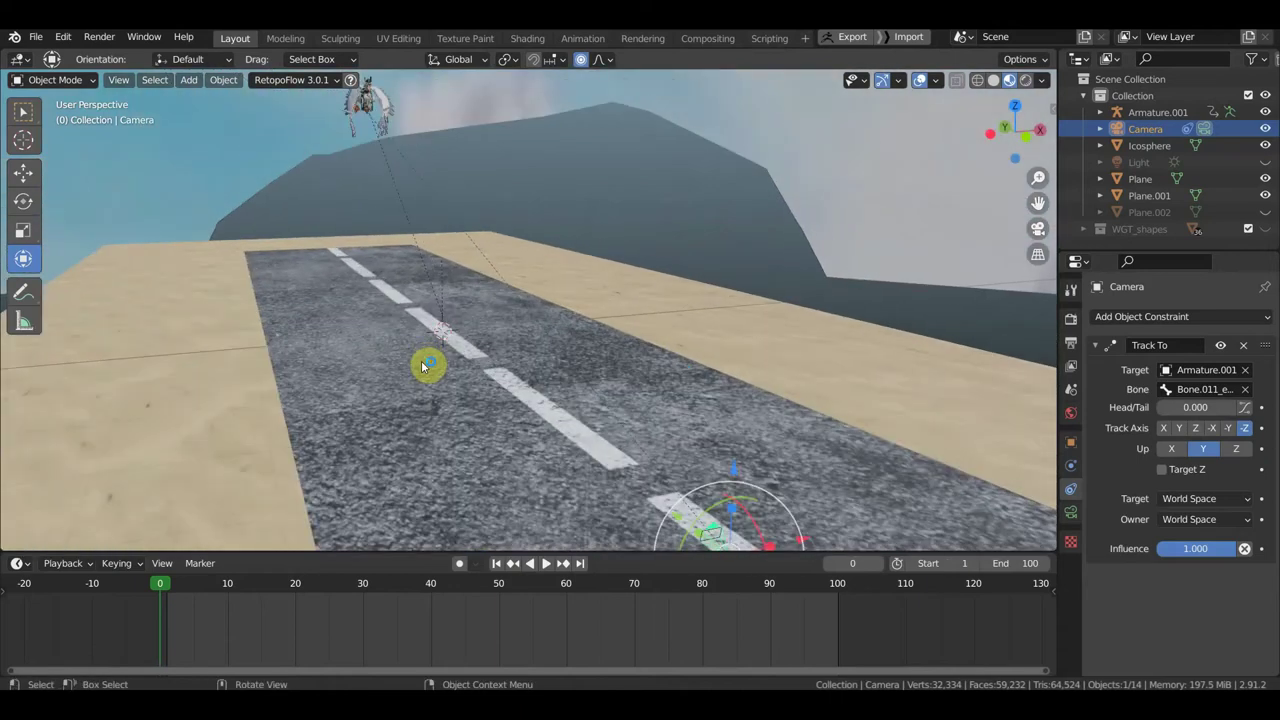
pyautogui.click(1071, 341)
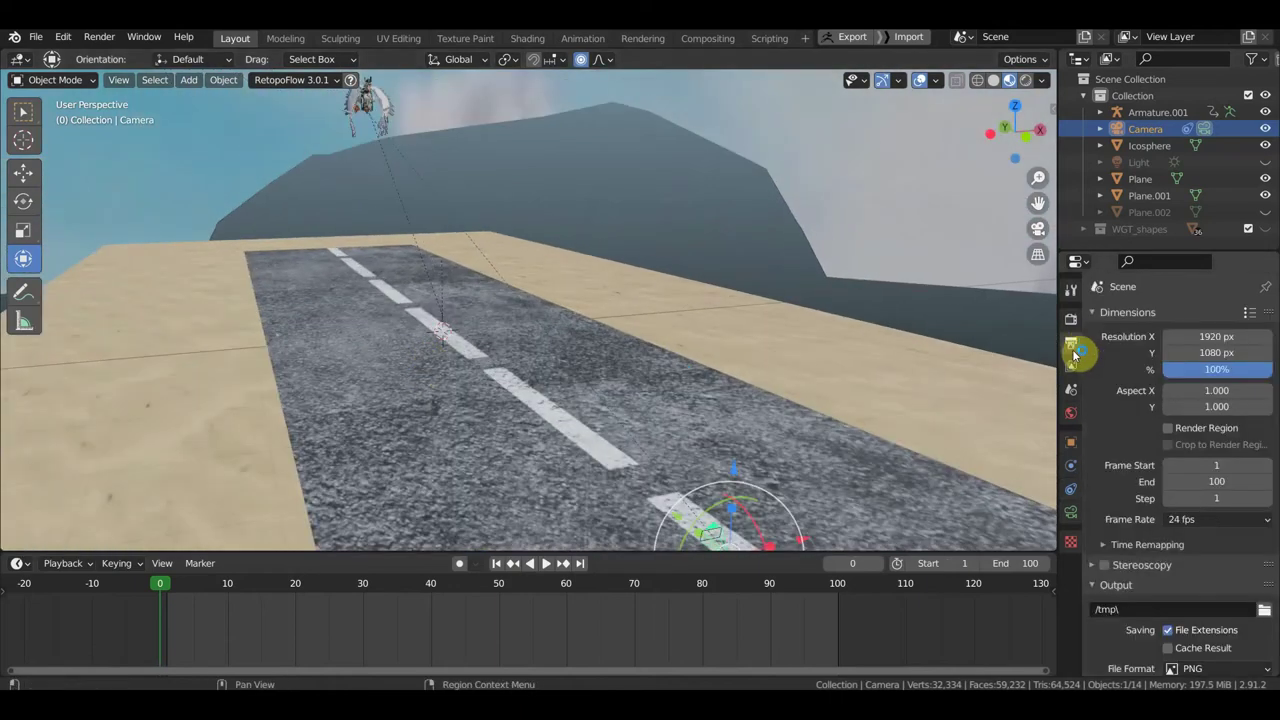
pyautogui.click(1265, 611)
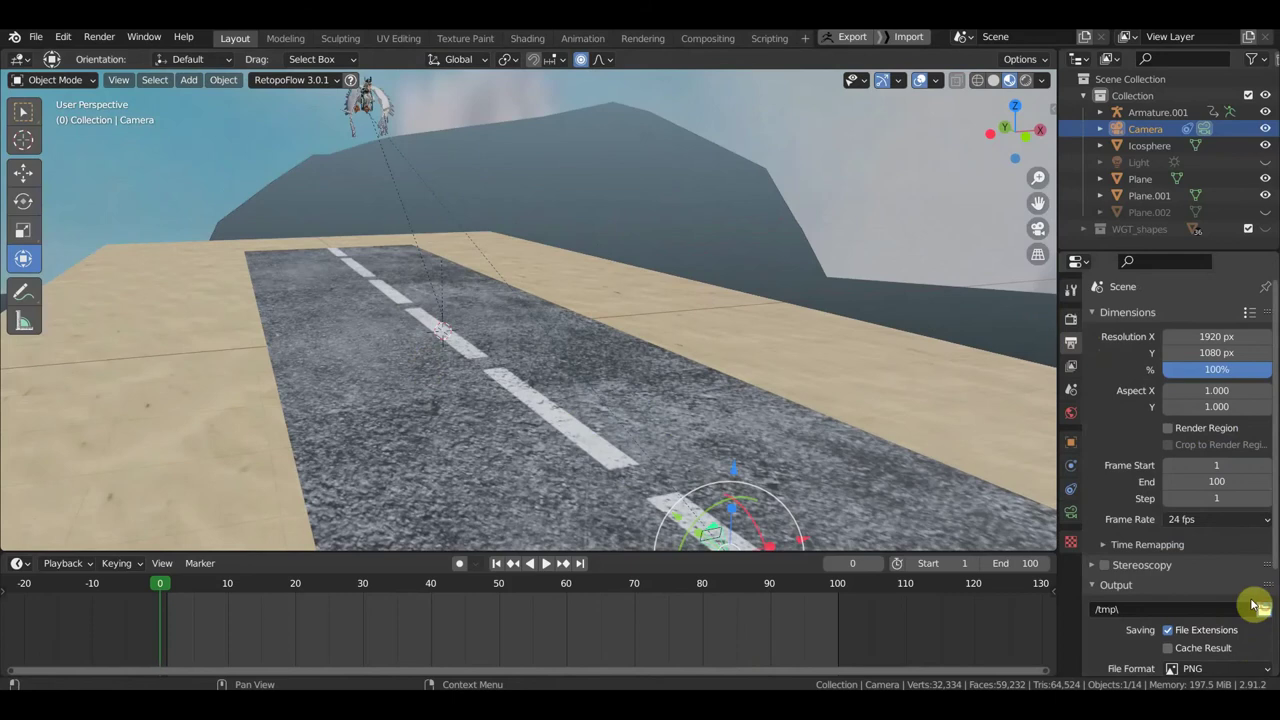
pyautogui.click(254, 357)
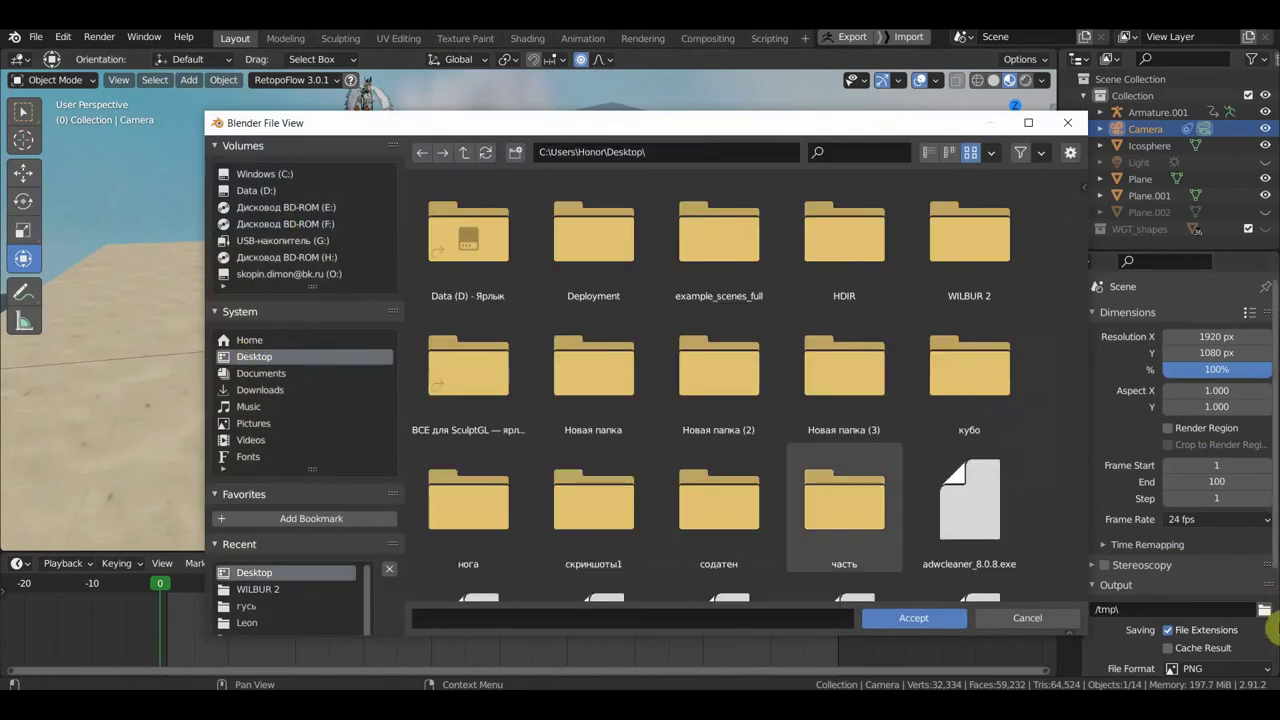
pyautogui.click(940, 617)
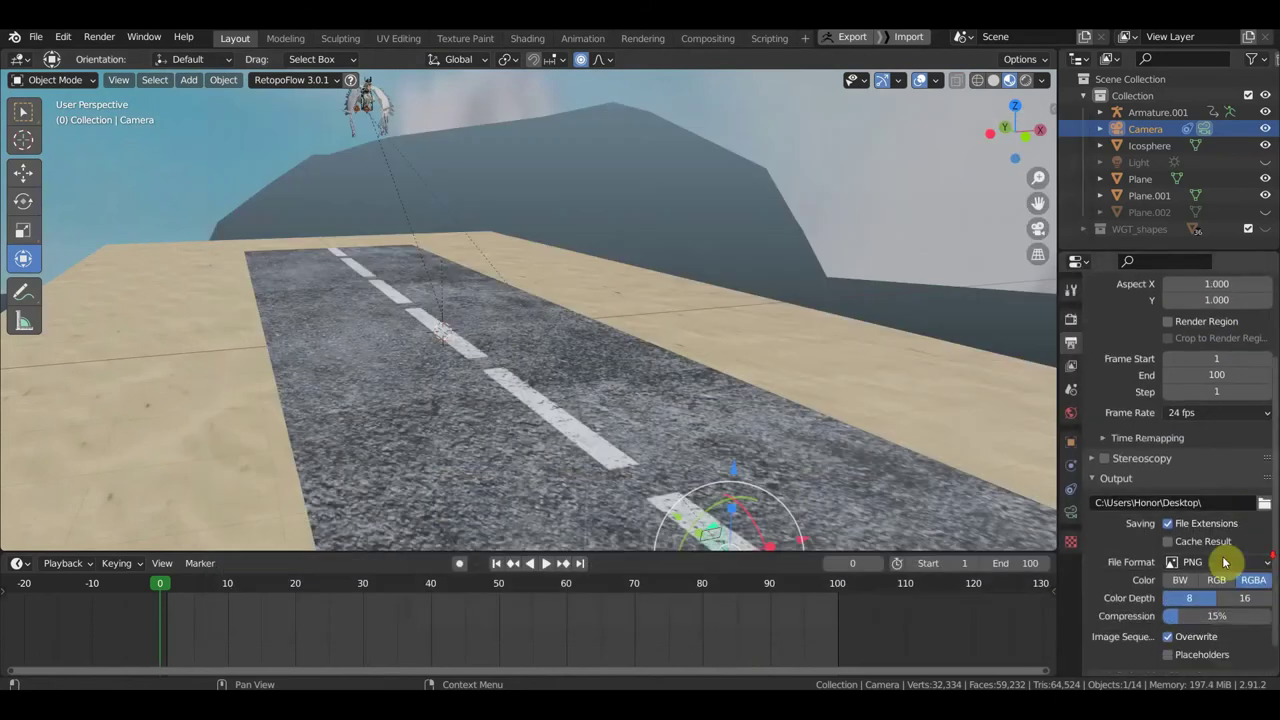
# Step: Set the output file format to FFmpeg video, then select the road plane Plane.001
pyautogui.scroll(-1, 1216, 562)
pyautogui.click(1218, 532)
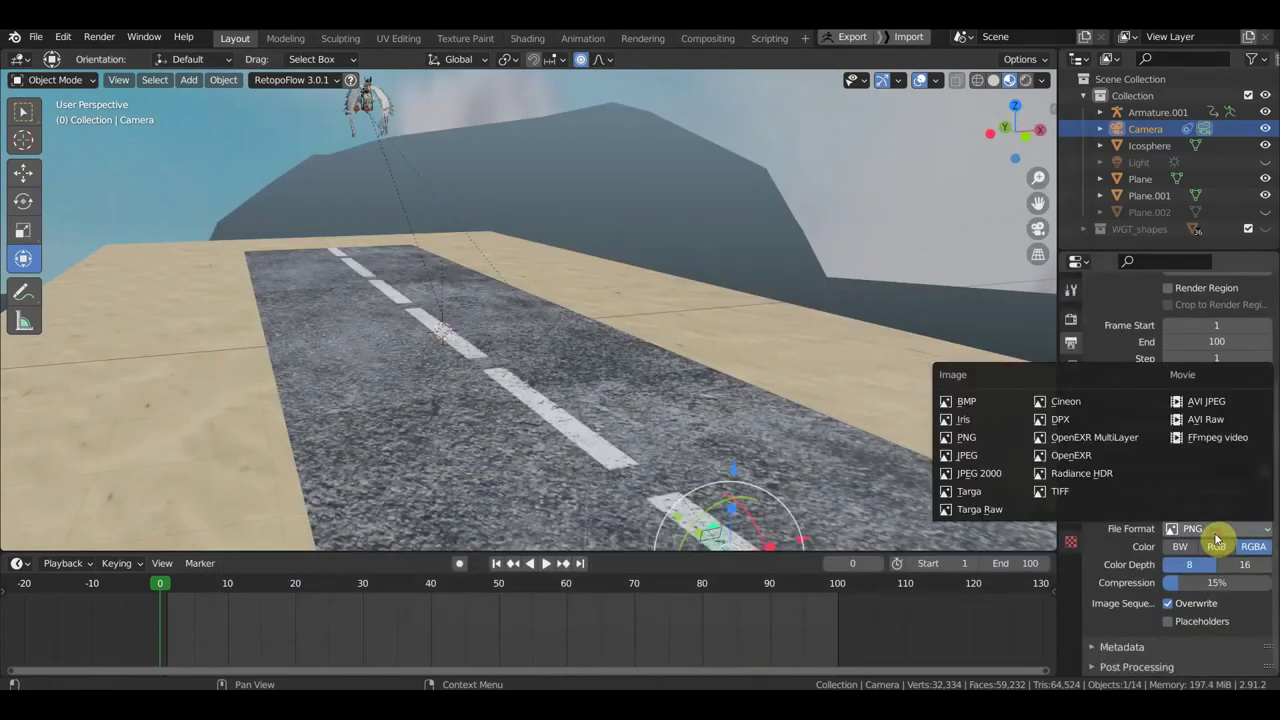
pyautogui.click(1228, 440)
pyautogui.moveTo(600, 340)
pyautogui.mouseDown(button='middle')
pyautogui.moveTo(514, 337)
pyautogui.moveTo(521, 214)
pyautogui.mouseUp(button='middle')
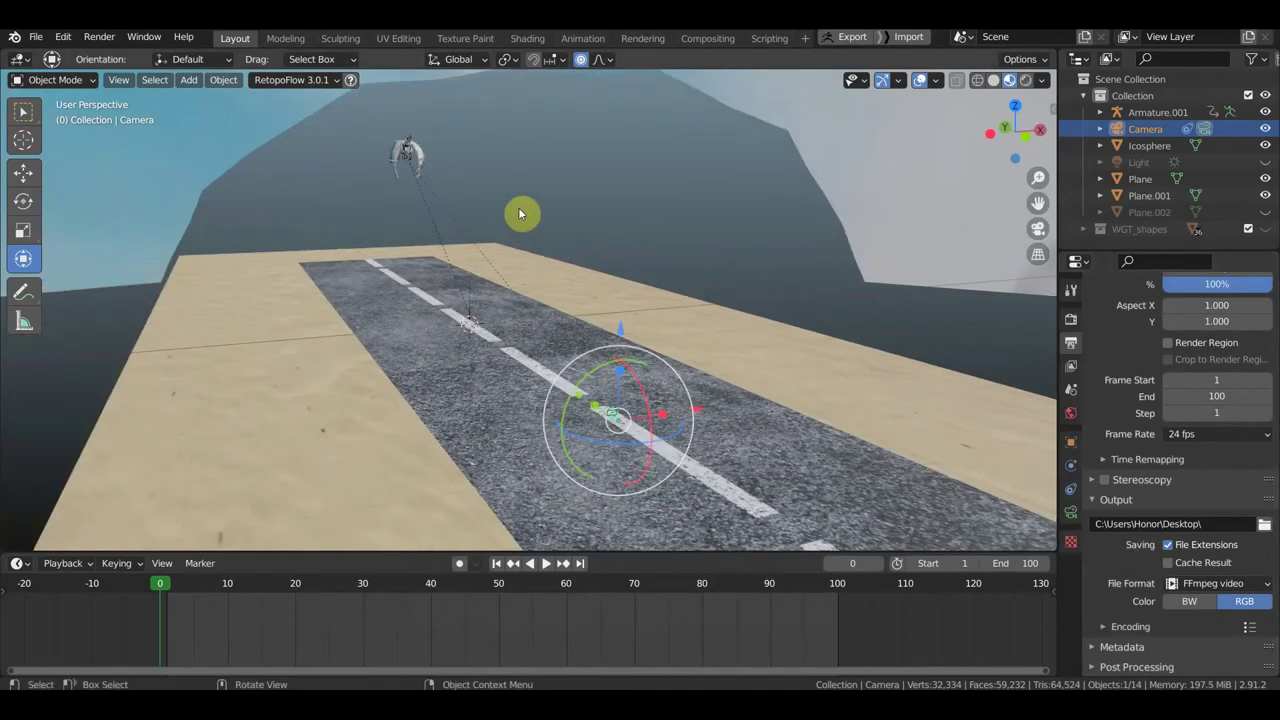
pyautogui.click(452, 366)
# Step: In the Shading workspace, raise Plane's material Metallic and fine-tune its Roughness
pyautogui.click(530, 40)
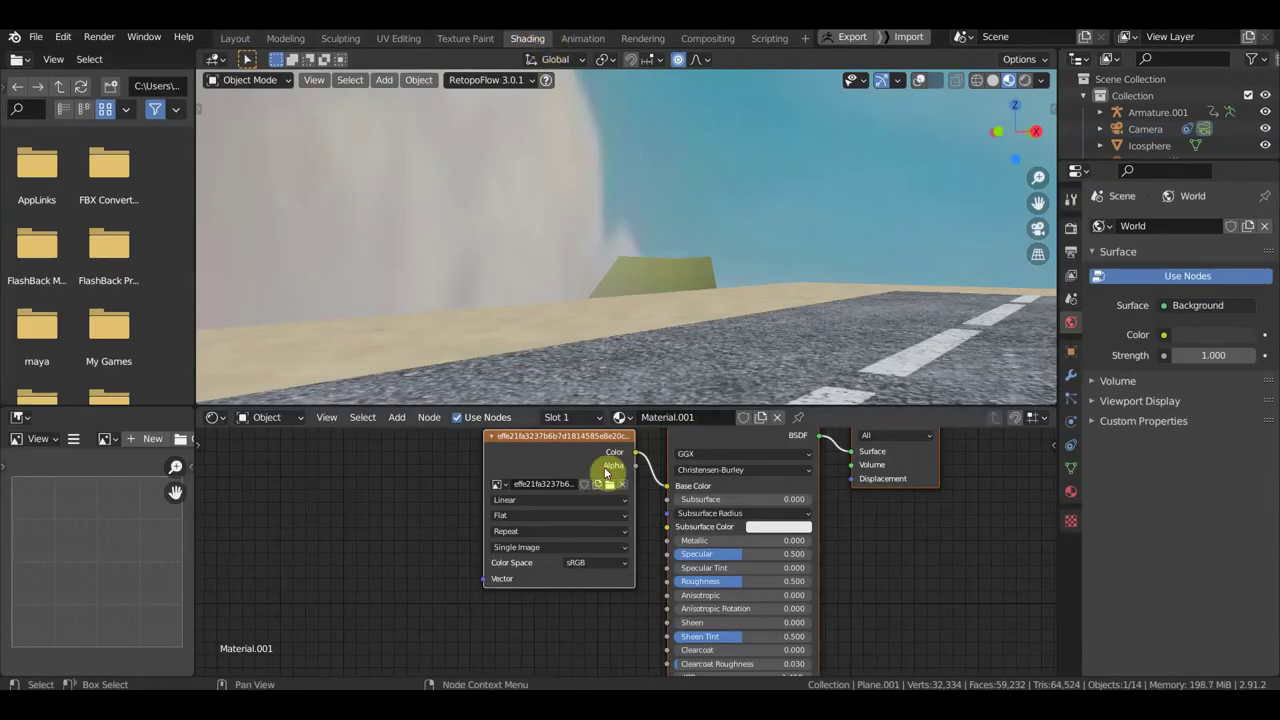
pyautogui.click(726, 380)
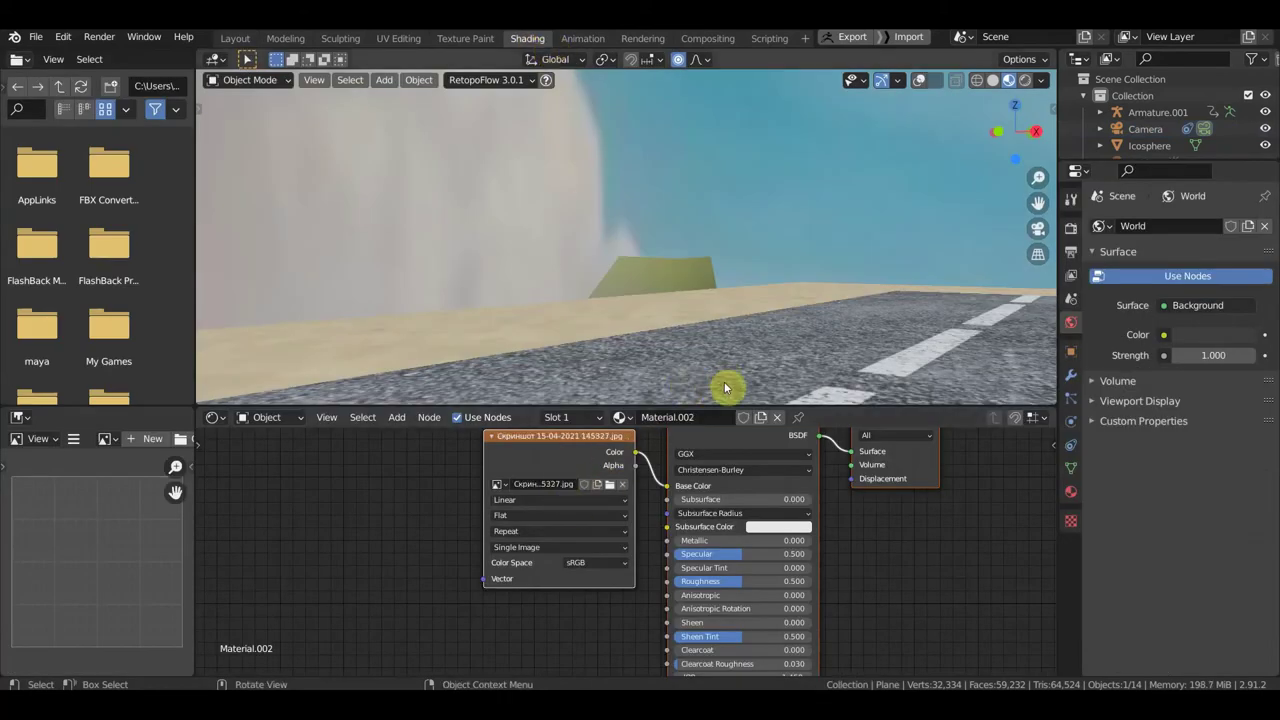
pyautogui.moveTo(740, 540); pyautogui.dragTo(783, 540)
pyautogui.moveTo(745, 581); pyautogui.dragTo(748, 581)
pyautogui.scroll(-2, 1168, 119)
pyautogui.scroll(-2, 1166, 120)
pyautogui.scroll(-2, 1165, 122)
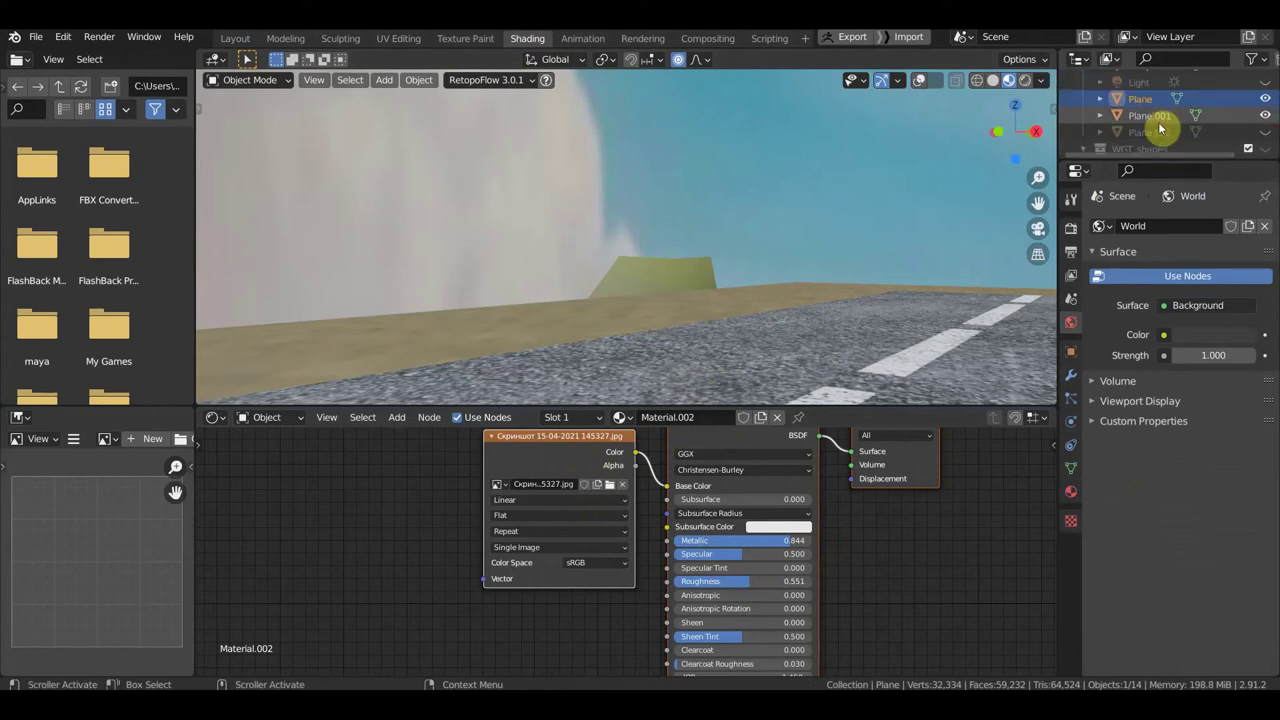
# Step: Give Plane.001's Material.001 Metallic 0.960 and Roughness about 0.947
pyautogui.click(1152, 118)
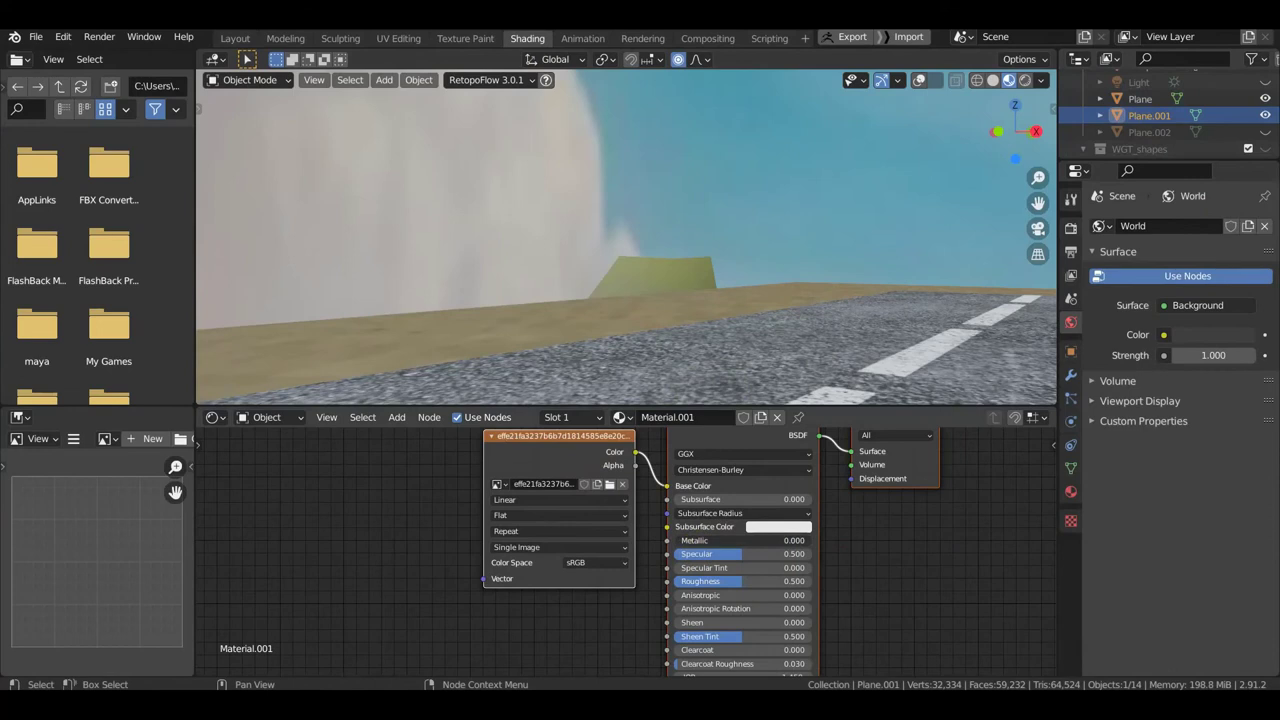
pyautogui.moveTo(699, 540); pyautogui.dragTo(806, 540)
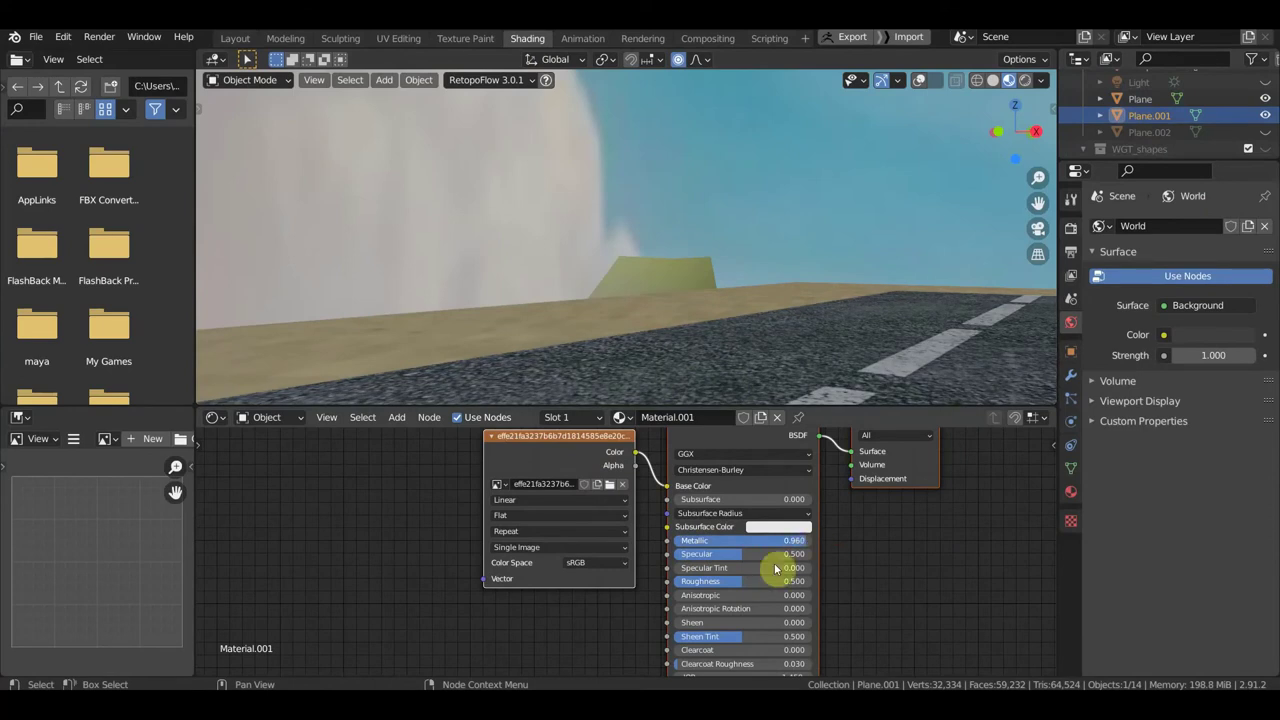
pyautogui.moveTo(720, 581); pyautogui.dragTo(716, 581)
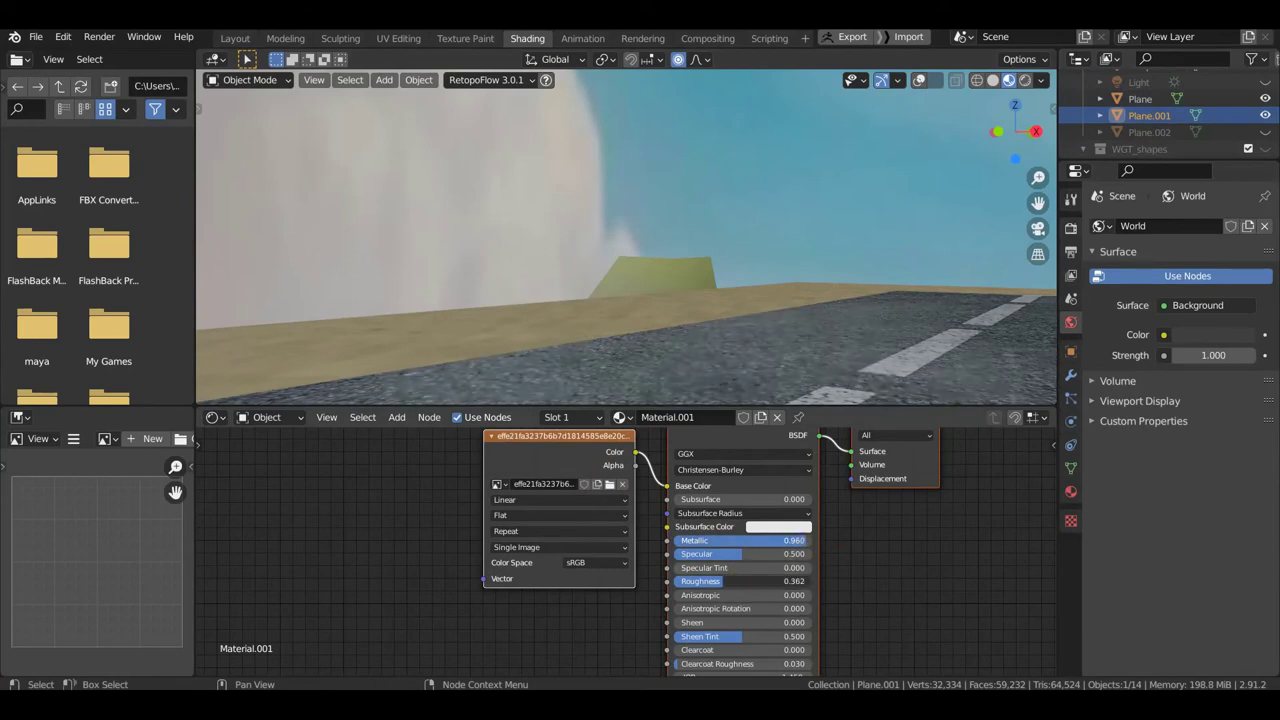
pyautogui.moveTo(735, 581); pyautogui.dragTo(803, 581)
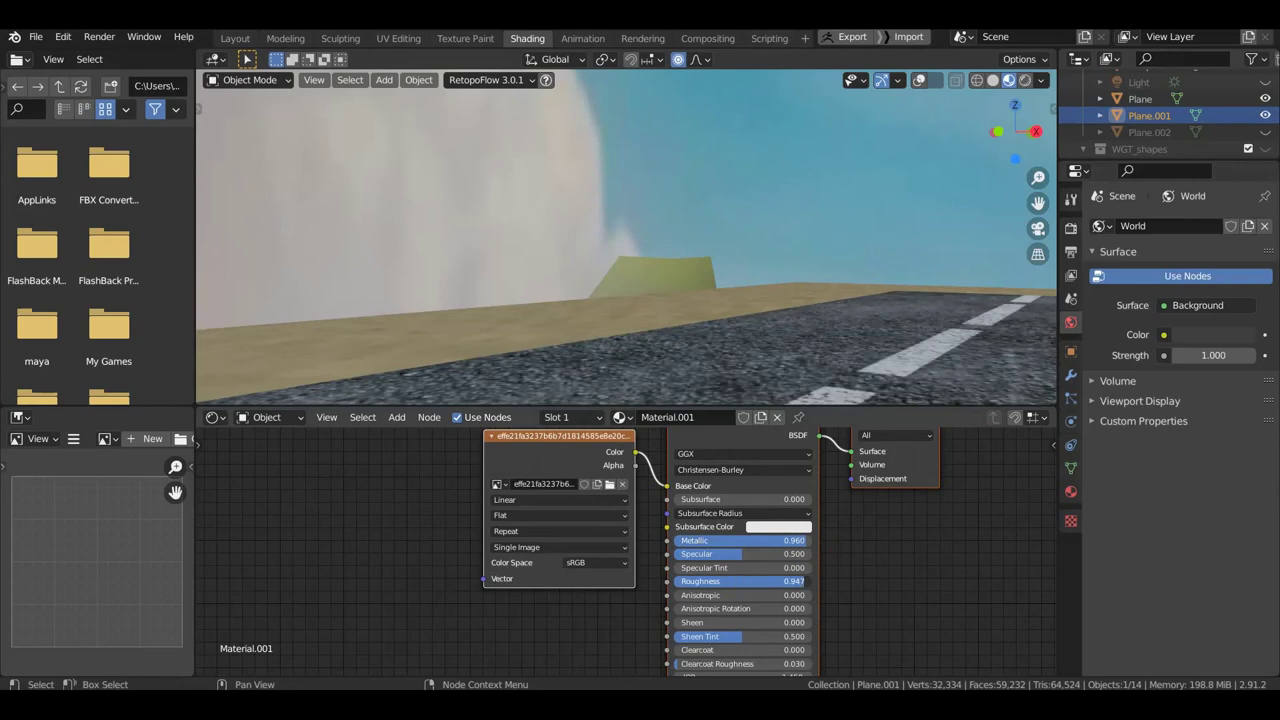
pyautogui.moveTo(837, 380); pyautogui.dragTo(846, 443, button='middle')
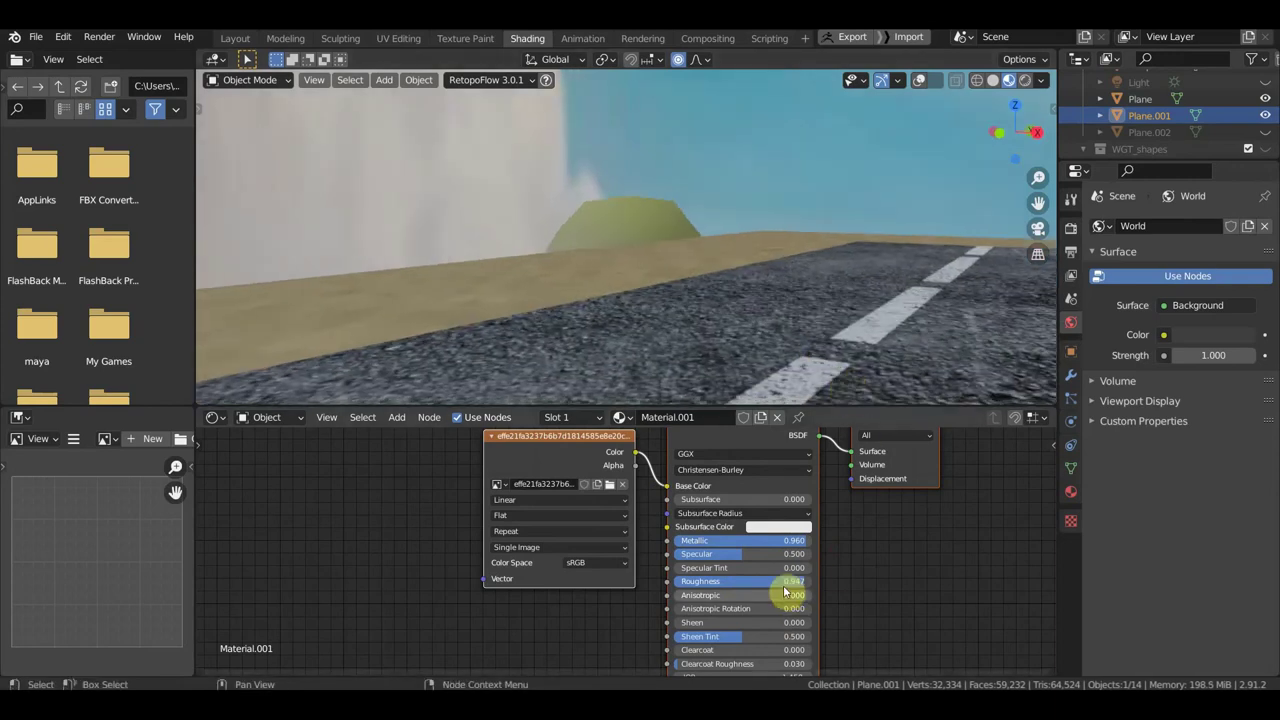
pyautogui.moveTo(790, 579); pyautogui.dragTo(788, 580)
# Step: Set the Icosphere's material Metallic to 0.785 and preview in Rendered shading
pyautogui.click(785, 187)
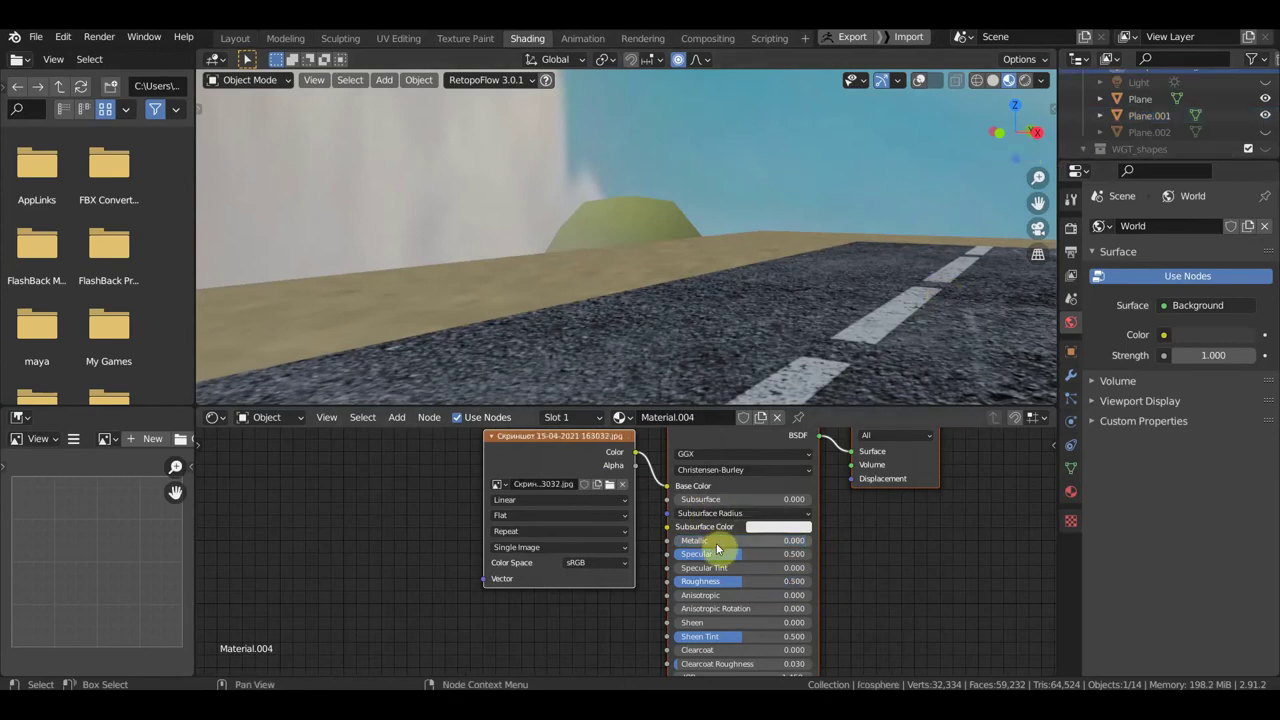
pyautogui.moveTo(702, 541)
pyautogui.mouseDown()
pyautogui.moveTo(783, 541)
pyautogui.moveTo(735, 581)
pyautogui.mouseUp()
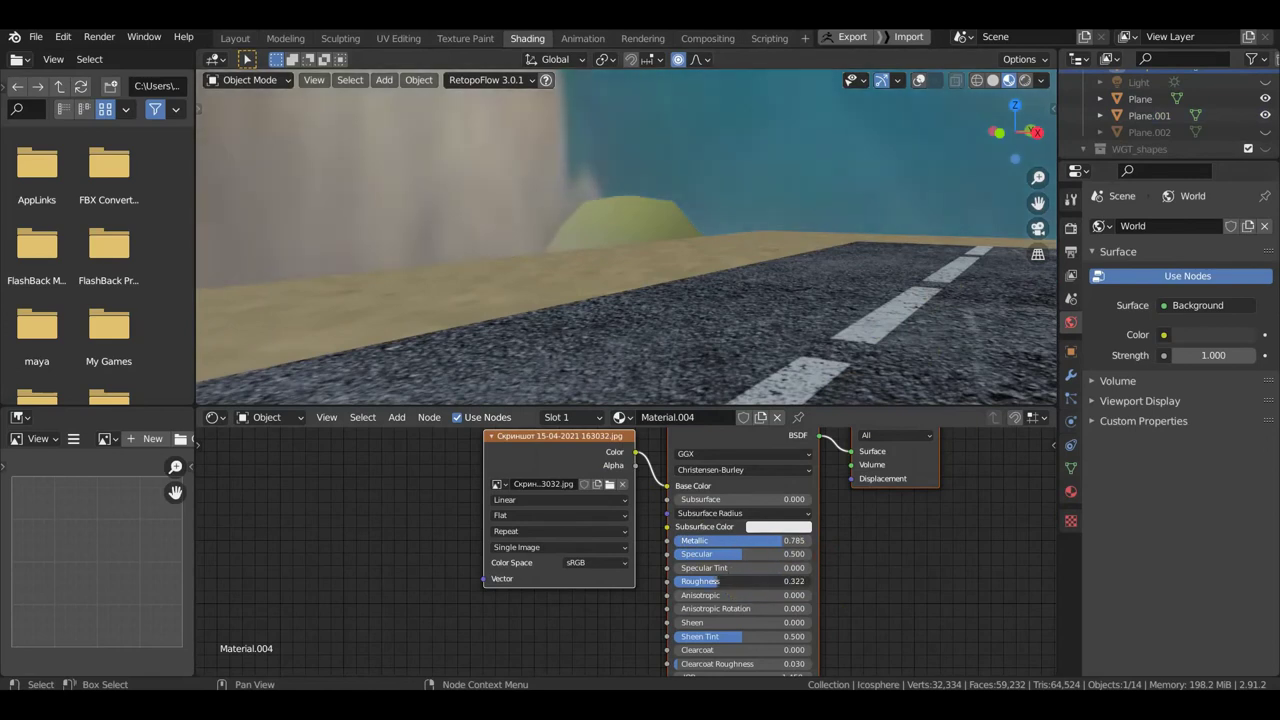
pyautogui.moveTo(713, 314)
pyautogui.mouseDown(button='middle')
pyautogui.moveTo(709, 277)
pyautogui.moveTo(757, 245)
pyautogui.mouseUp(button='middle')
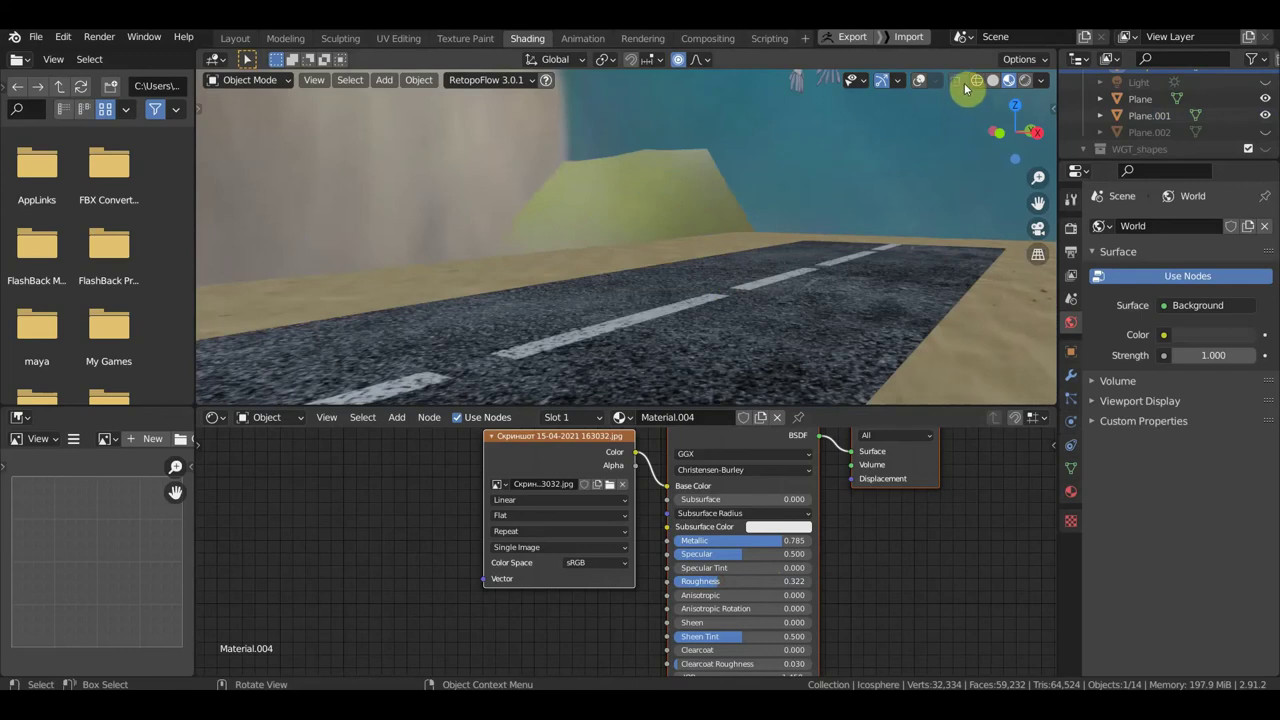
pyautogui.click(1026, 81)
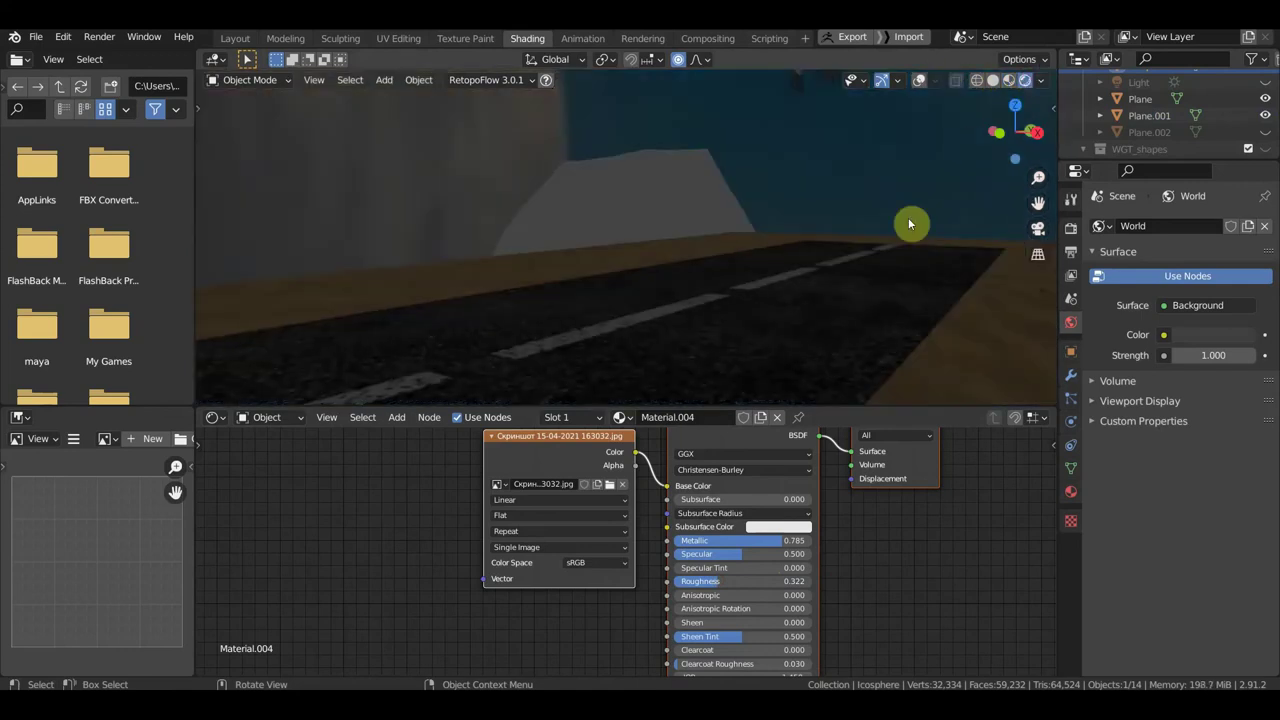
# Step: Select the light, show overlays, and view the Layout workspace in Rendered shading
pyautogui.click(1140, 84)
pyautogui.moveTo(809, 246)
pyautogui.mouseDown(button='middle')
pyautogui.moveTo(855, 267)
pyautogui.moveTo(740, 253)
pyautogui.mouseUp(button='middle')
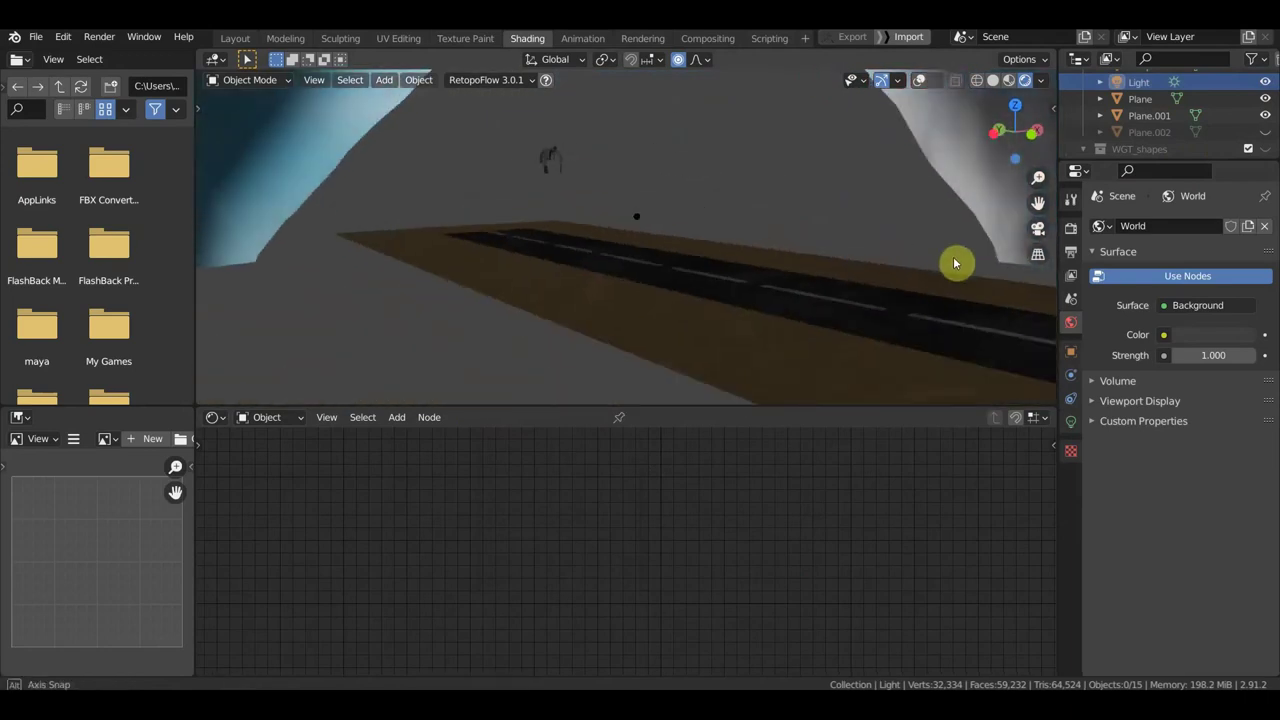
pyautogui.hotkey('shift', 'alt', 'z')
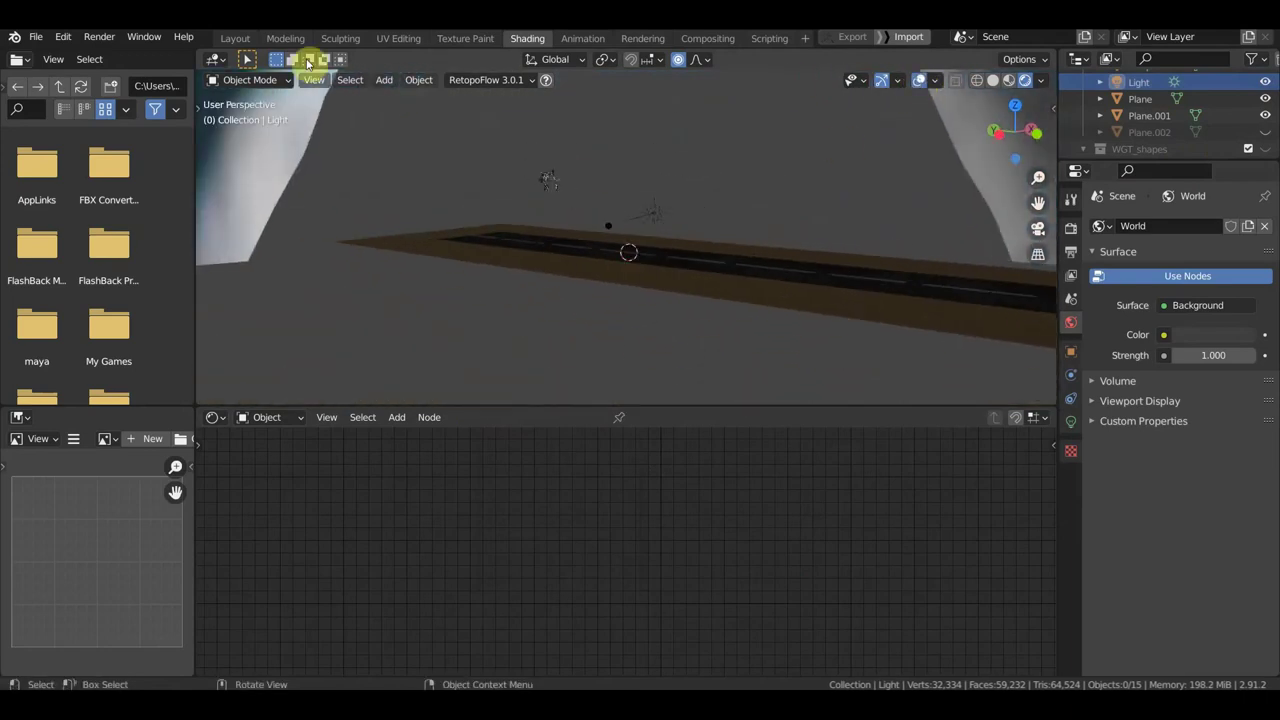
pyautogui.click(232, 39)
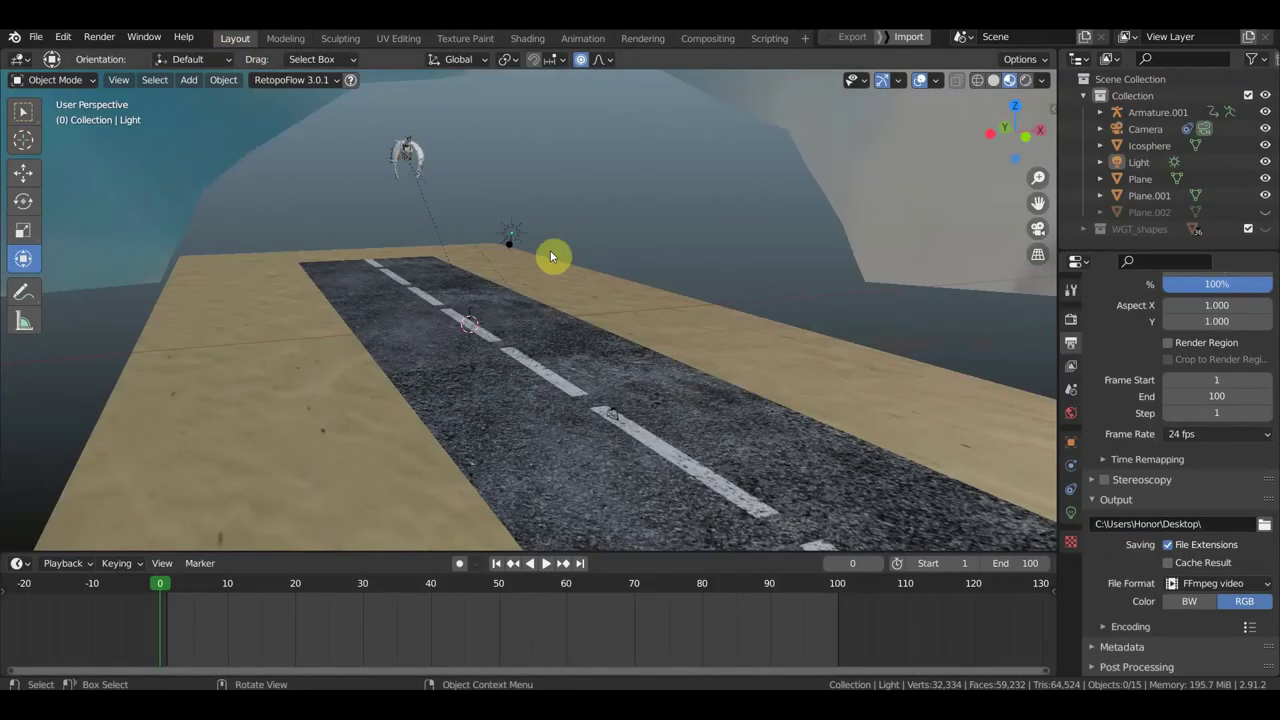
pyautogui.moveTo(550, 257); pyautogui.dragTo(708, 214, button='middle')
pyautogui.click(1024, 80)
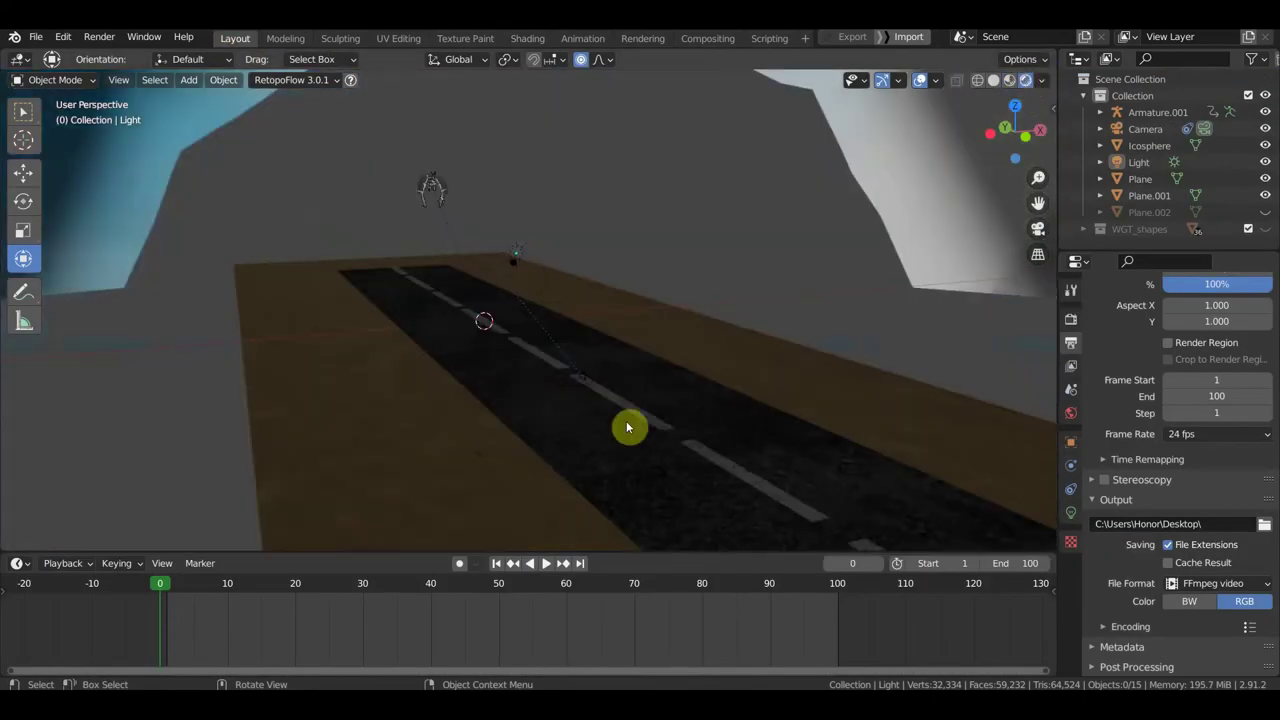
# Step: Move the sun light up above the road
pyautogui.click(514, 251)
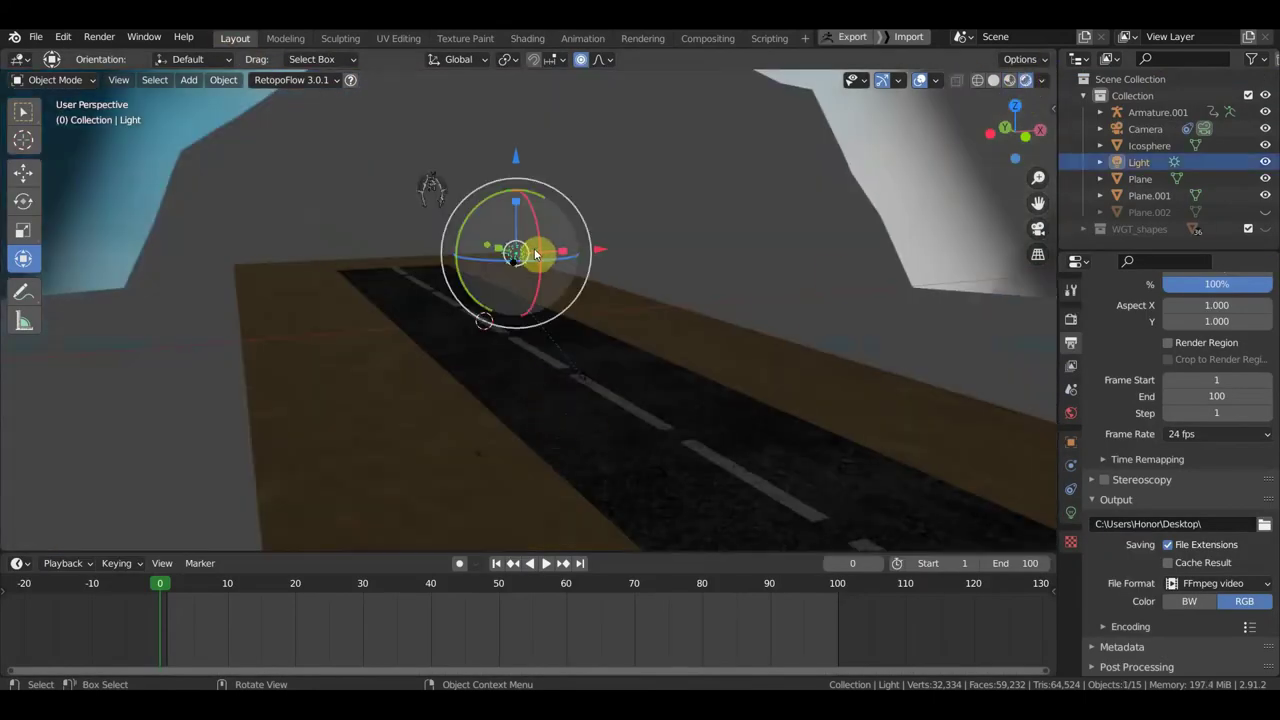
pyautogui.moveTo(540, 253); pyautogui.dragTo(700, 85)
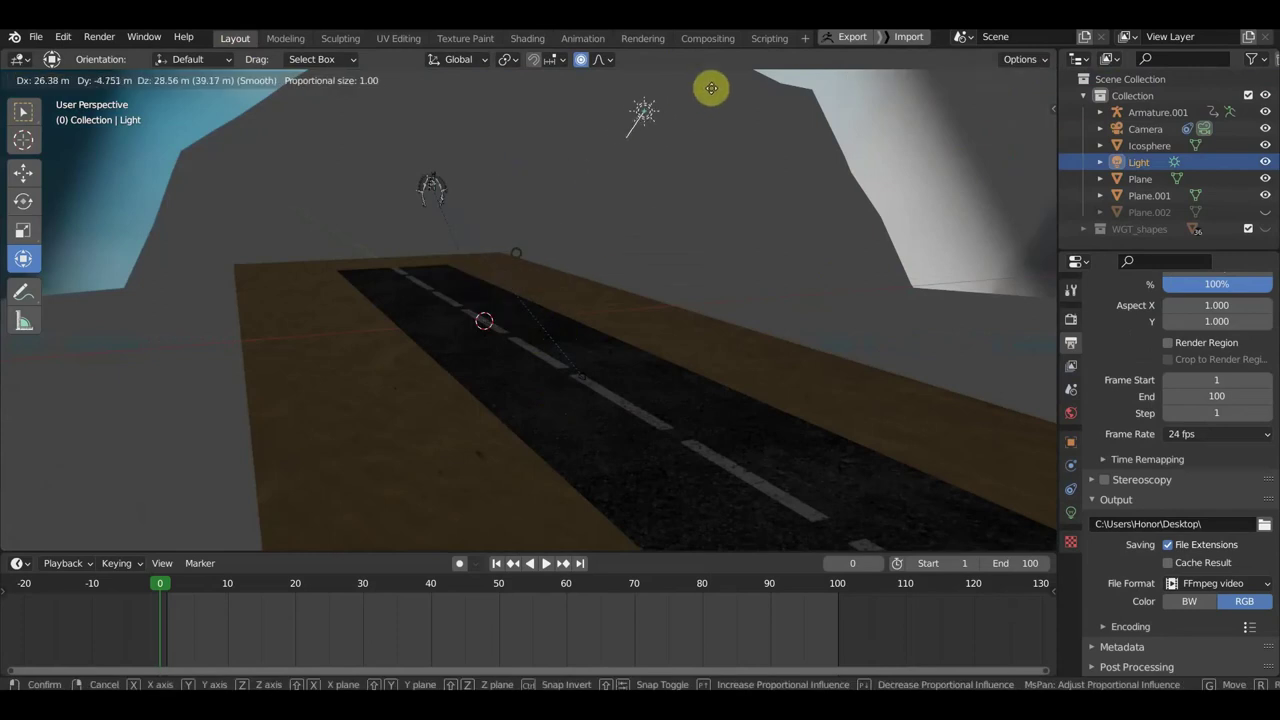
pyautogui.moveTo(803, 423)
pyautogui.mouseDown(button='middle')
pyautogui.moveTo(659, 430)
pyautogui.moveTo(762, 322)
pyautogui.mouseUp(button='middle')
pyautogui.press('g')
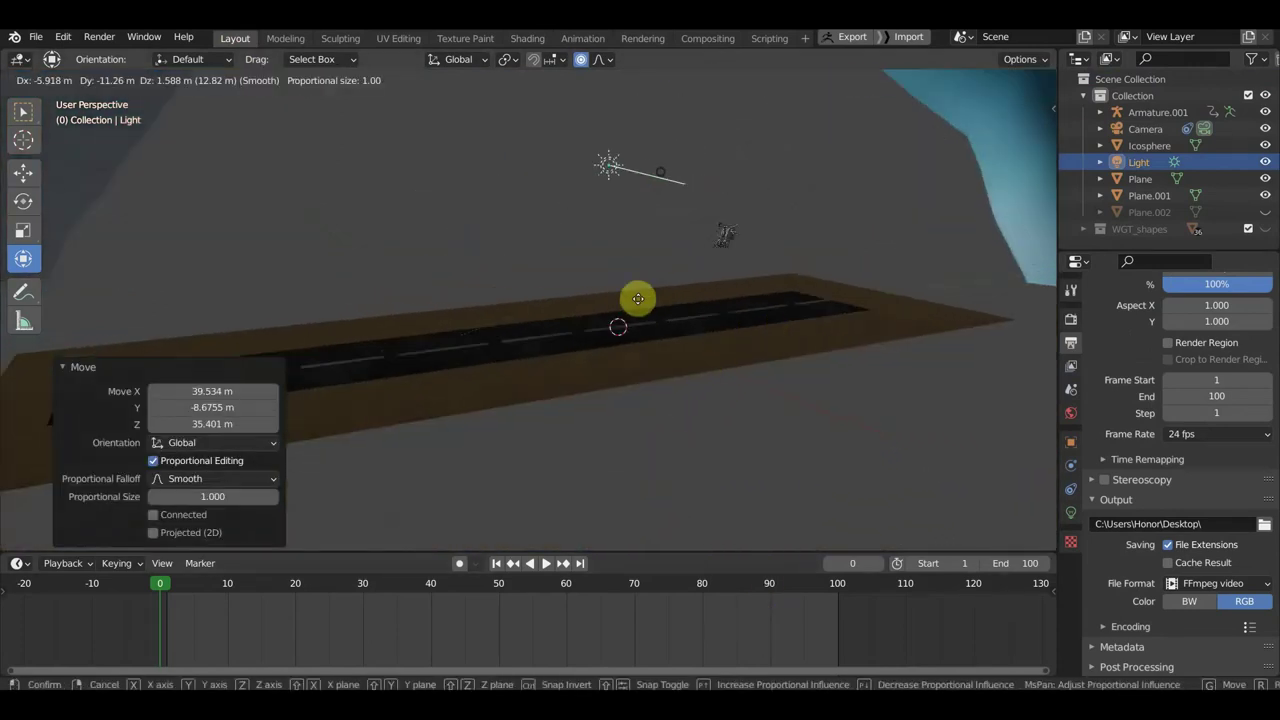
pyautogui.click(426, 261)
# Step: Rotate the light 34.4°, check it through the camera, and show its Light properties
pyautogui.press('r')
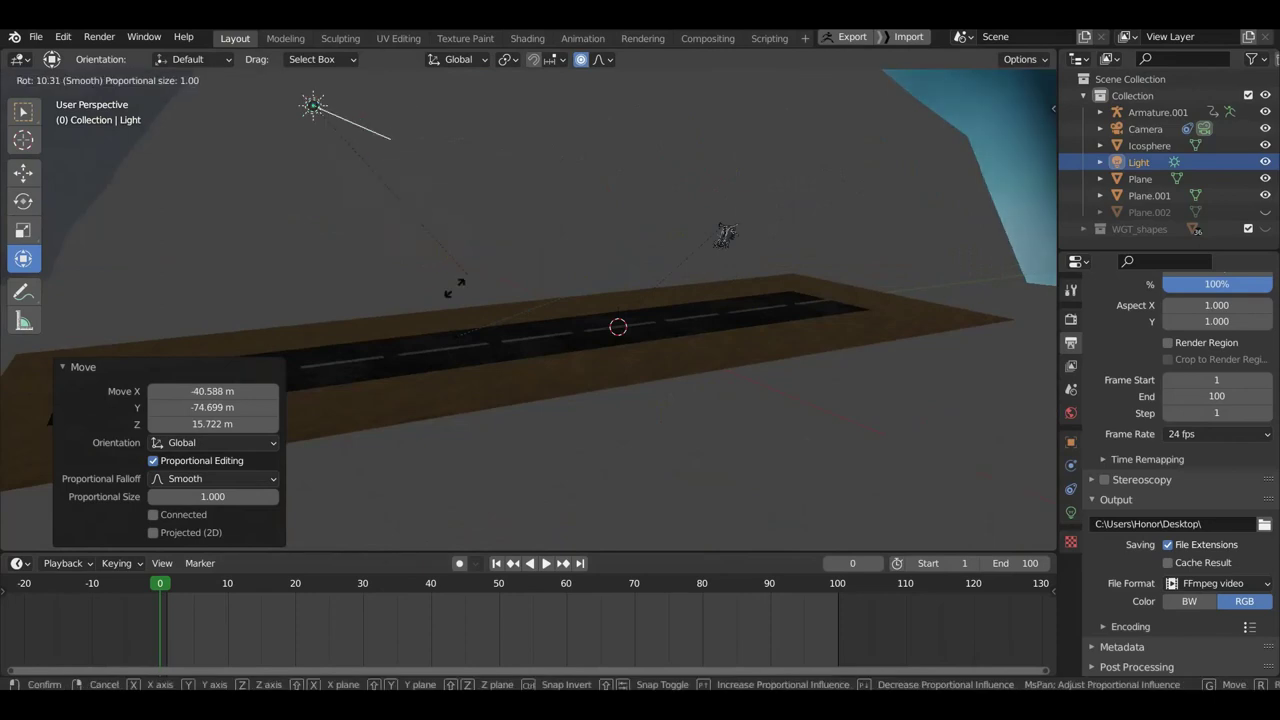
pyautogui.click(380, 313)
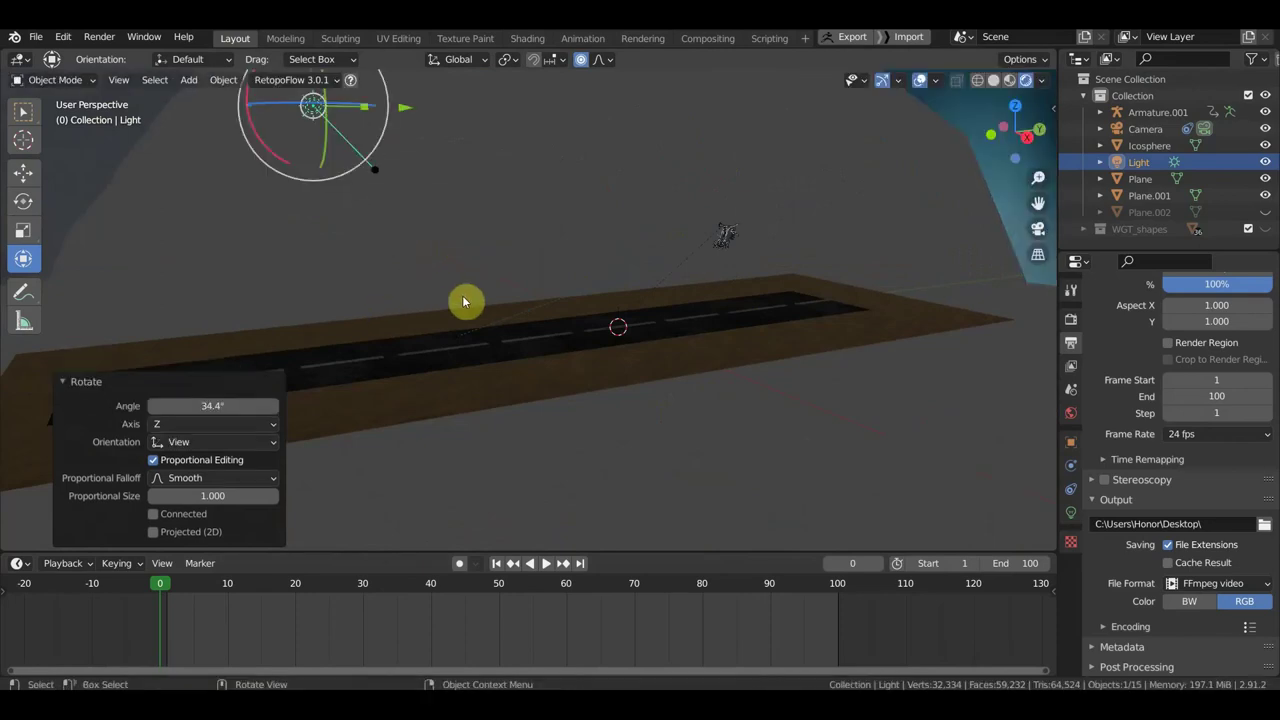
pyautogui.press('KP_0')
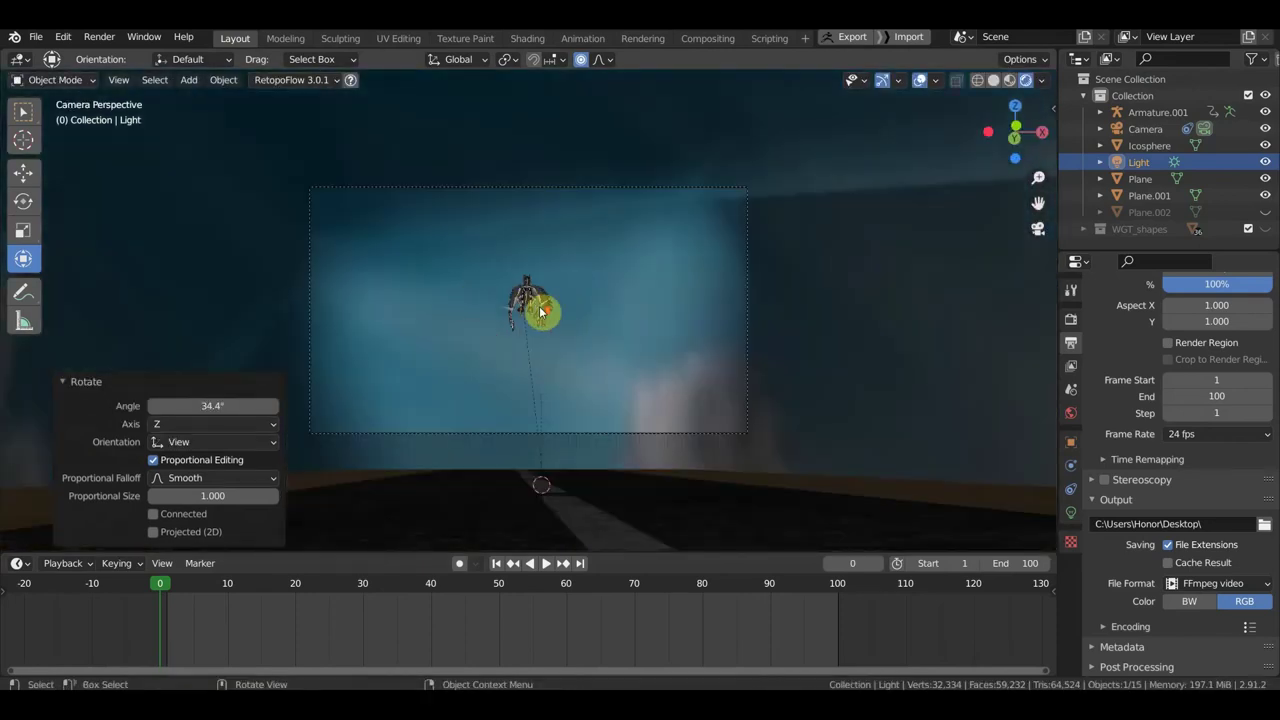
pyautogui.scroll(2, 540, 312)
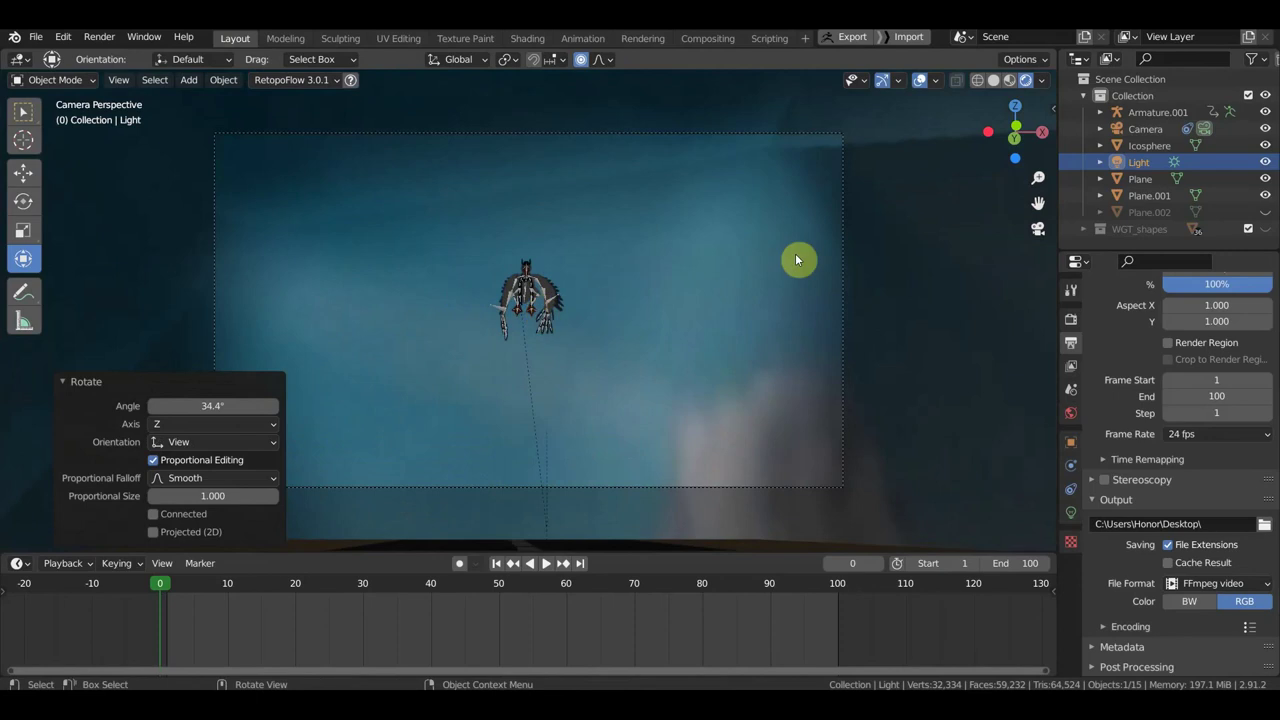
pyautogui.click(1071, 513)
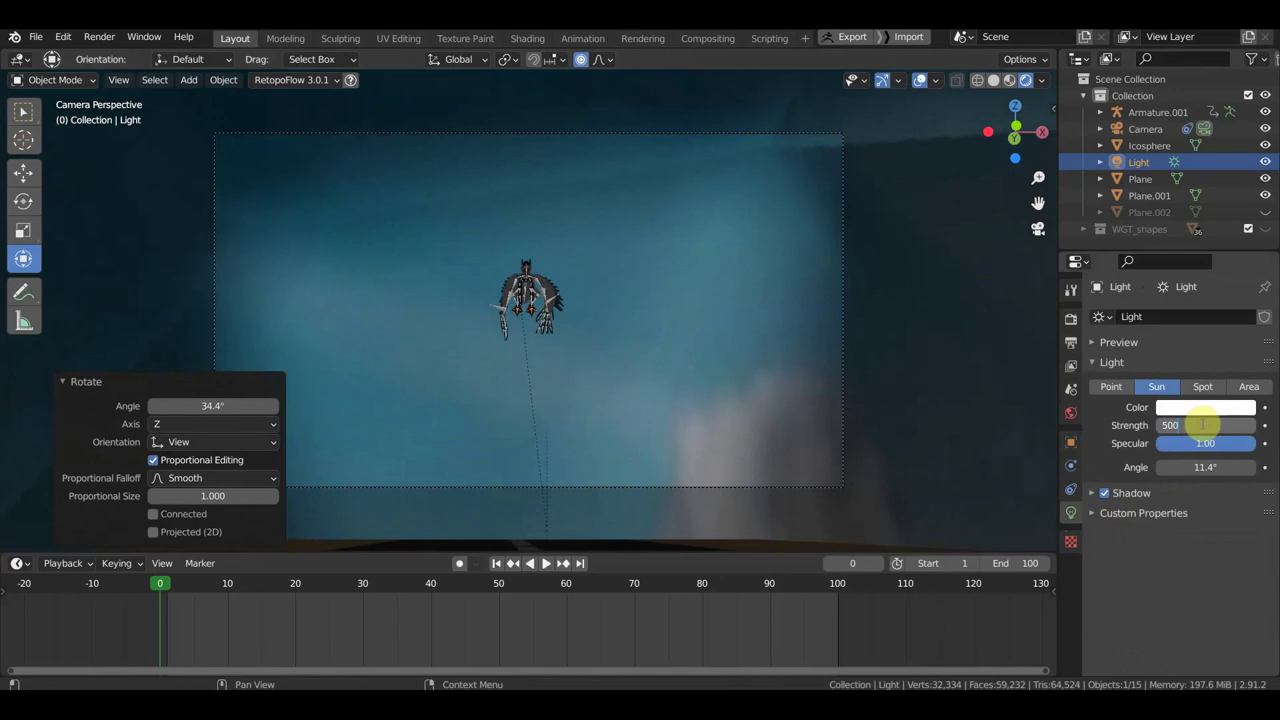
# Step: Set the sun strength to 500, then lower it to 100 and finally 12
pyautogui.press('Return')
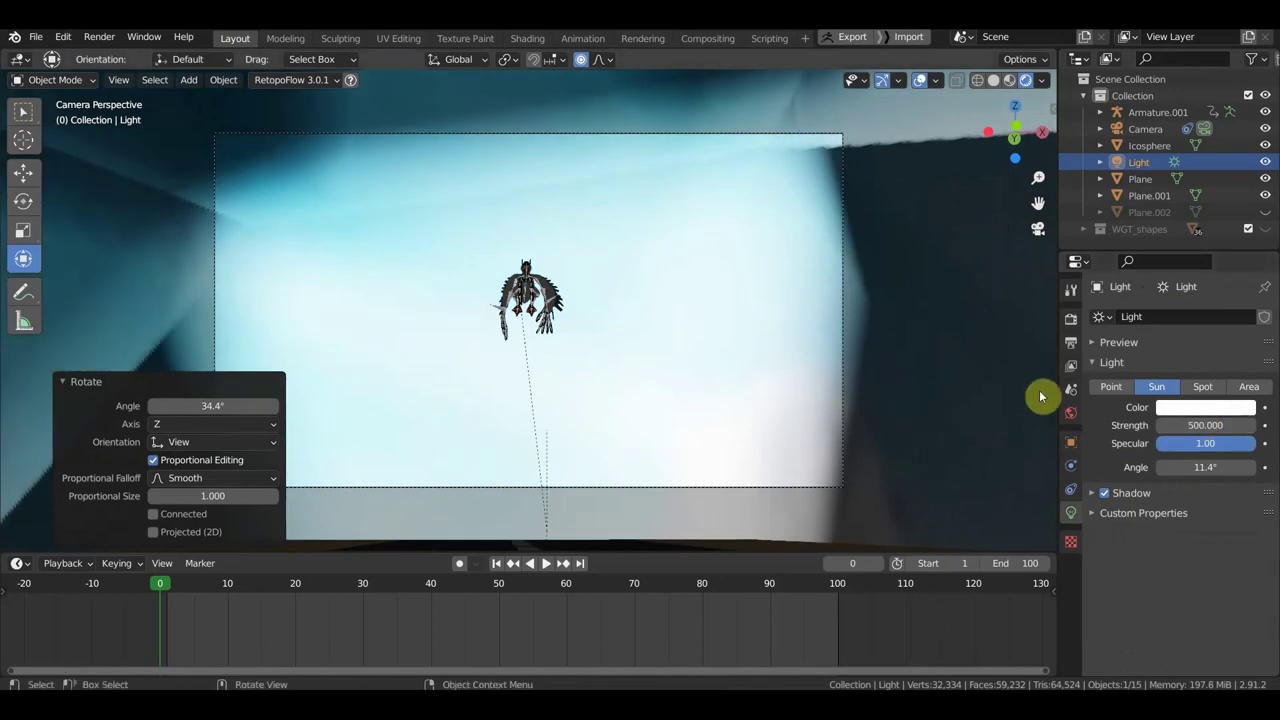
pyautogui.click(1204, 425)
pyautogui.write('100')
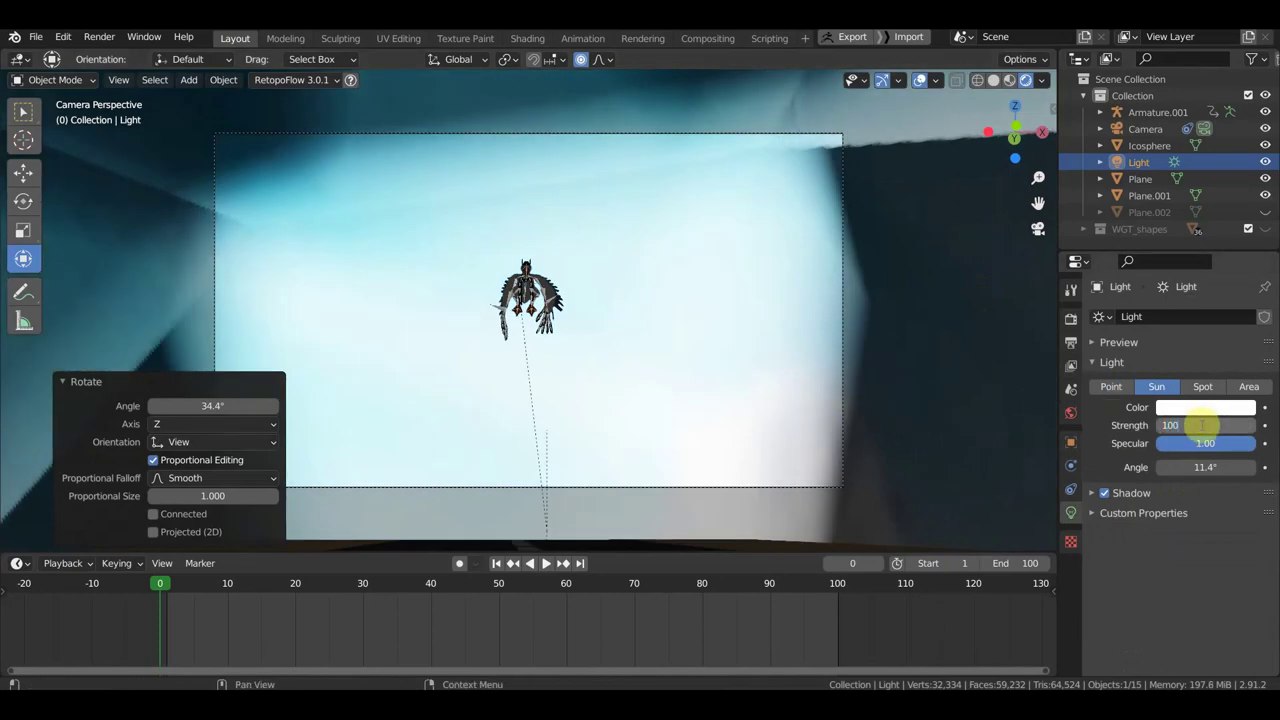
pyautogui.press('Return')
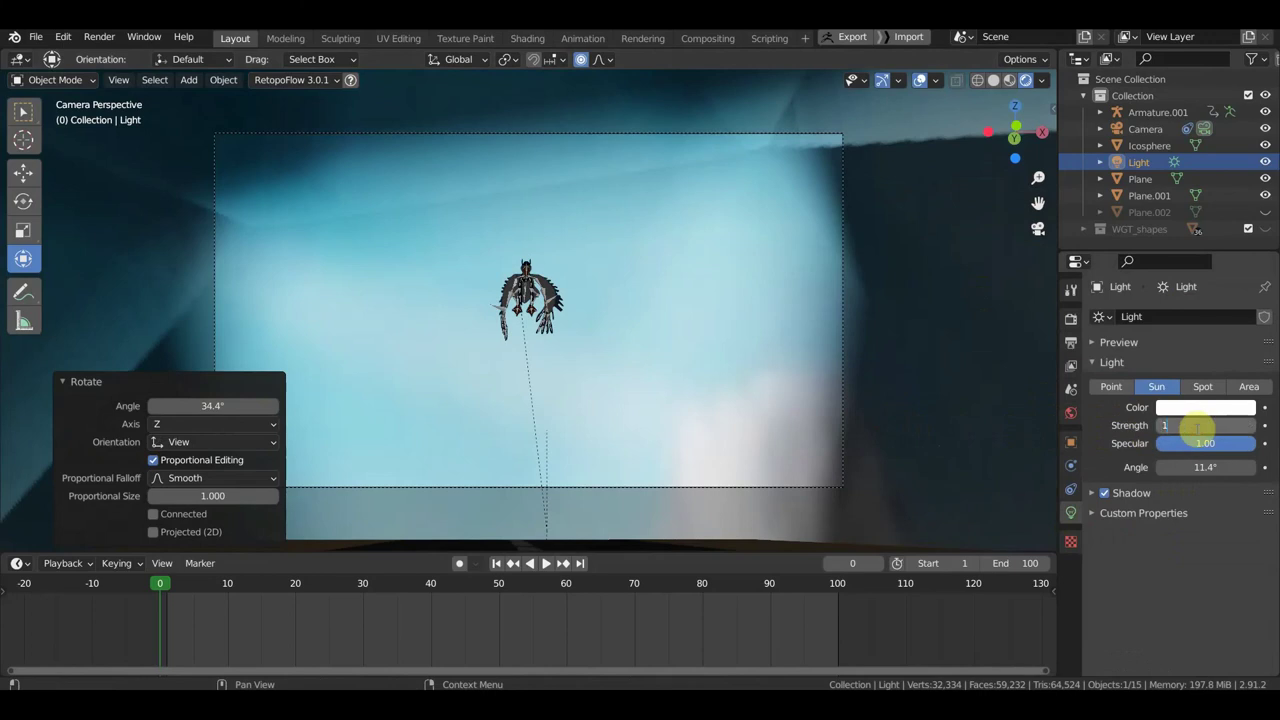
pyautogui.write('2')
pyautogui.press('Return')
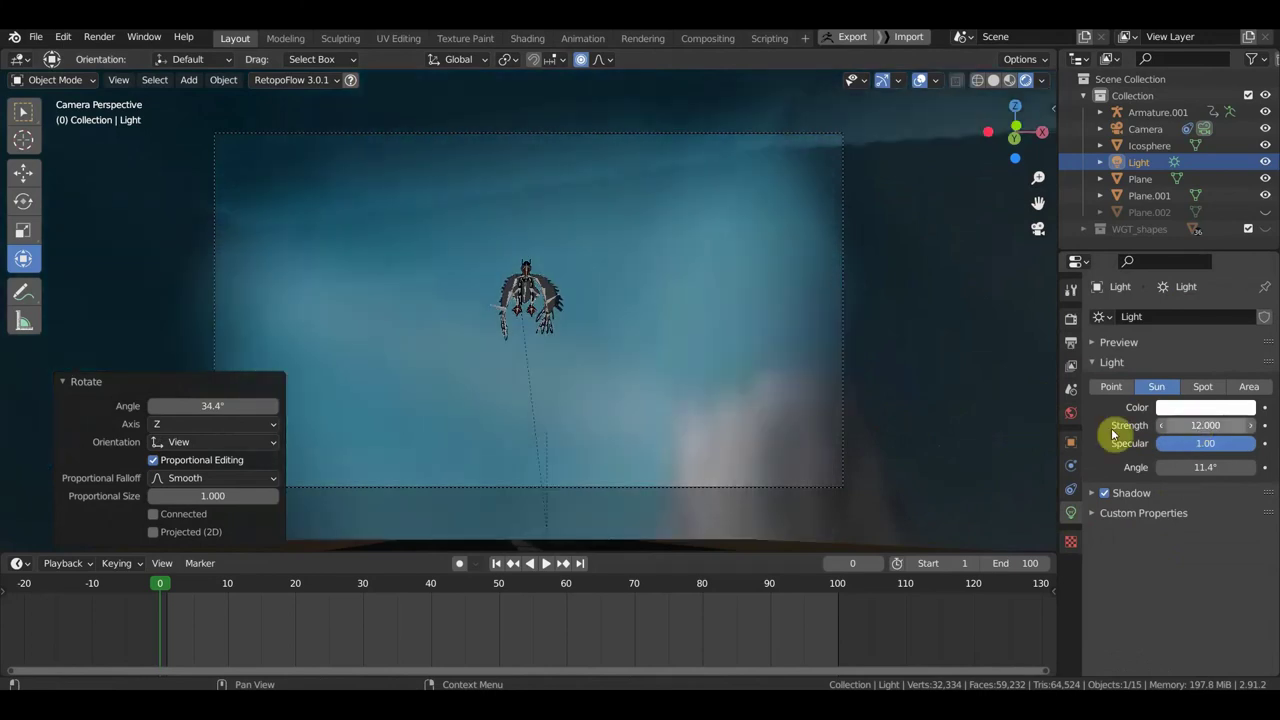
# Step: Orbit around the road to check the lighting at strength 12
pyautogui.scroll(-3, 790, 397)
pyautogui.scroll(2, 780, 380)
pyautogui.scroll(2, 760, 375)
pyautogui.moveTo(697, 400)
pyautogui.mouseDown(button='middle')
pyautogui.moveTo(654, 374)
pyautogui.moveTo(740, 371)
pyautogui.mouseUp(button='middle')
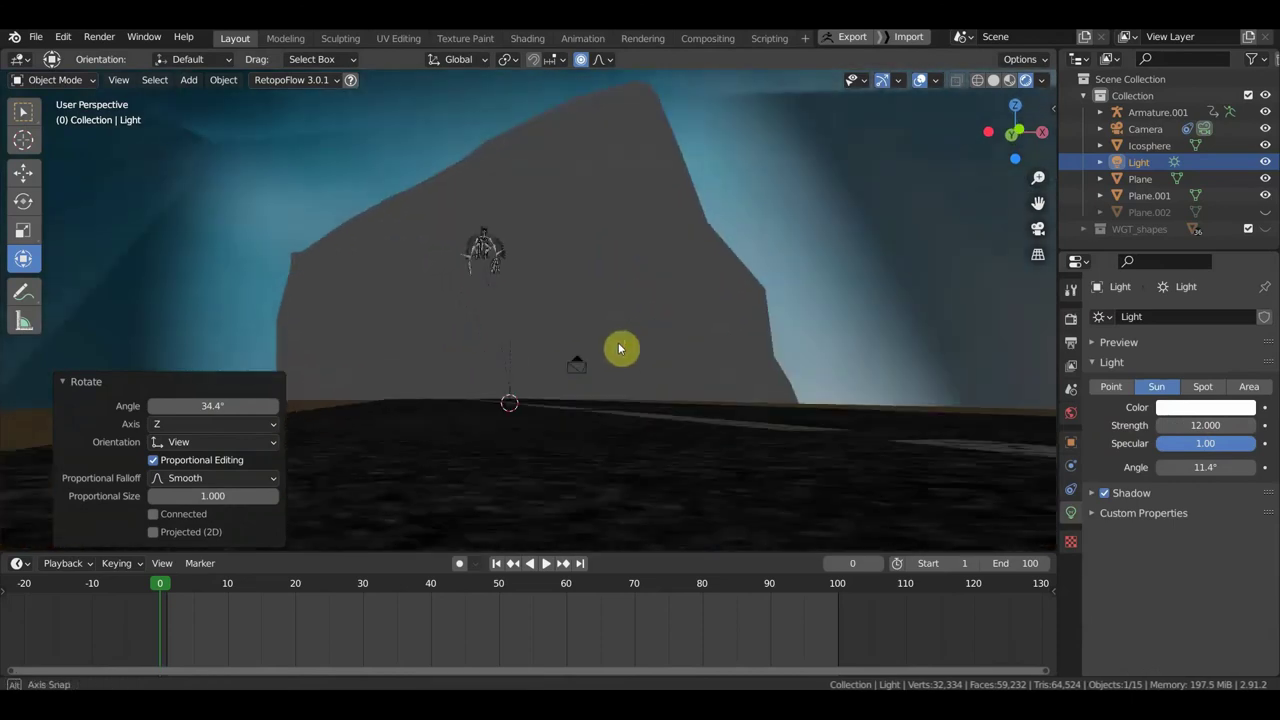
pyautogui.moveTo(638, 383); pyautogui.dragTo(443, 385, button='middle')
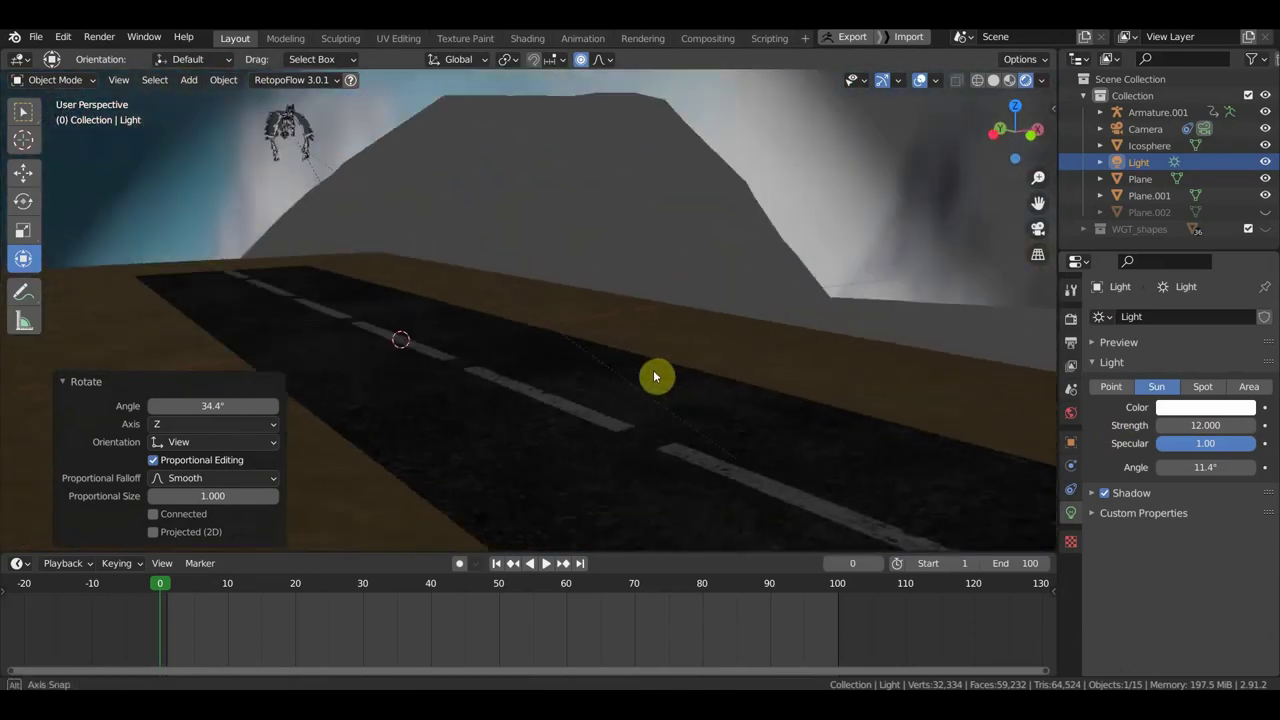
pyautogui.moveTo(443, 385); pyautogui.dragTo(656, 376, button='middle')
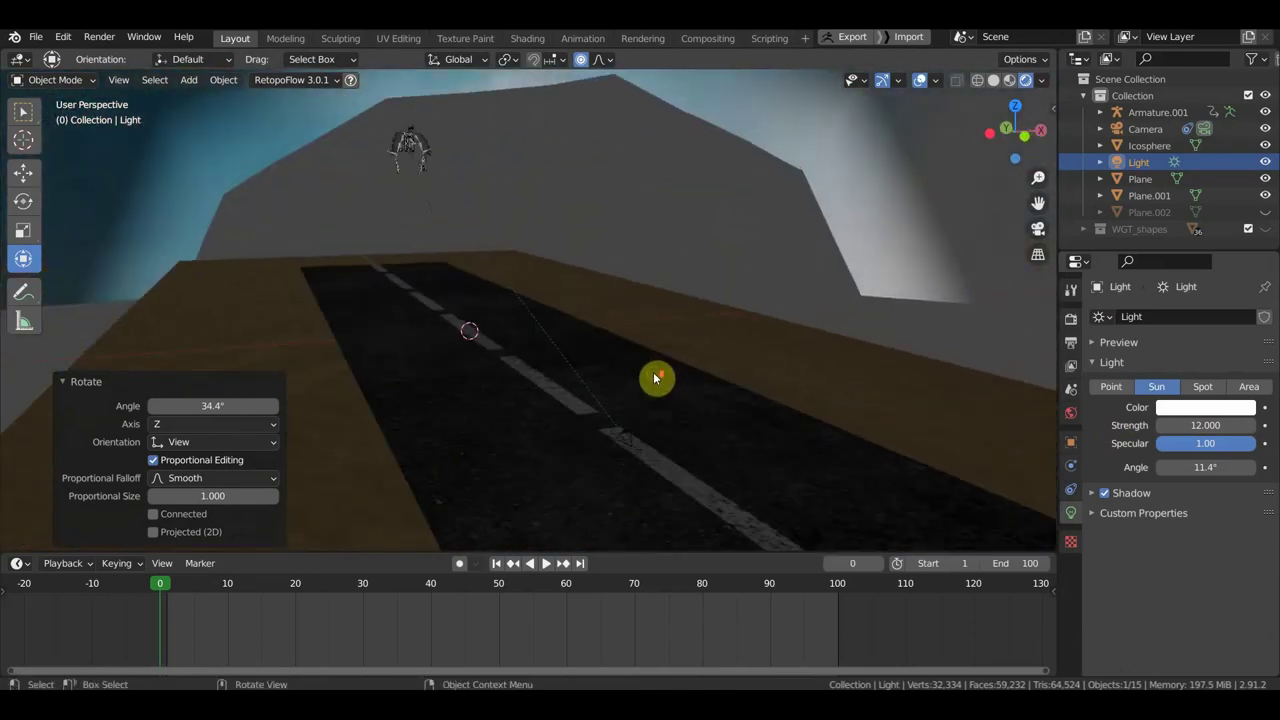